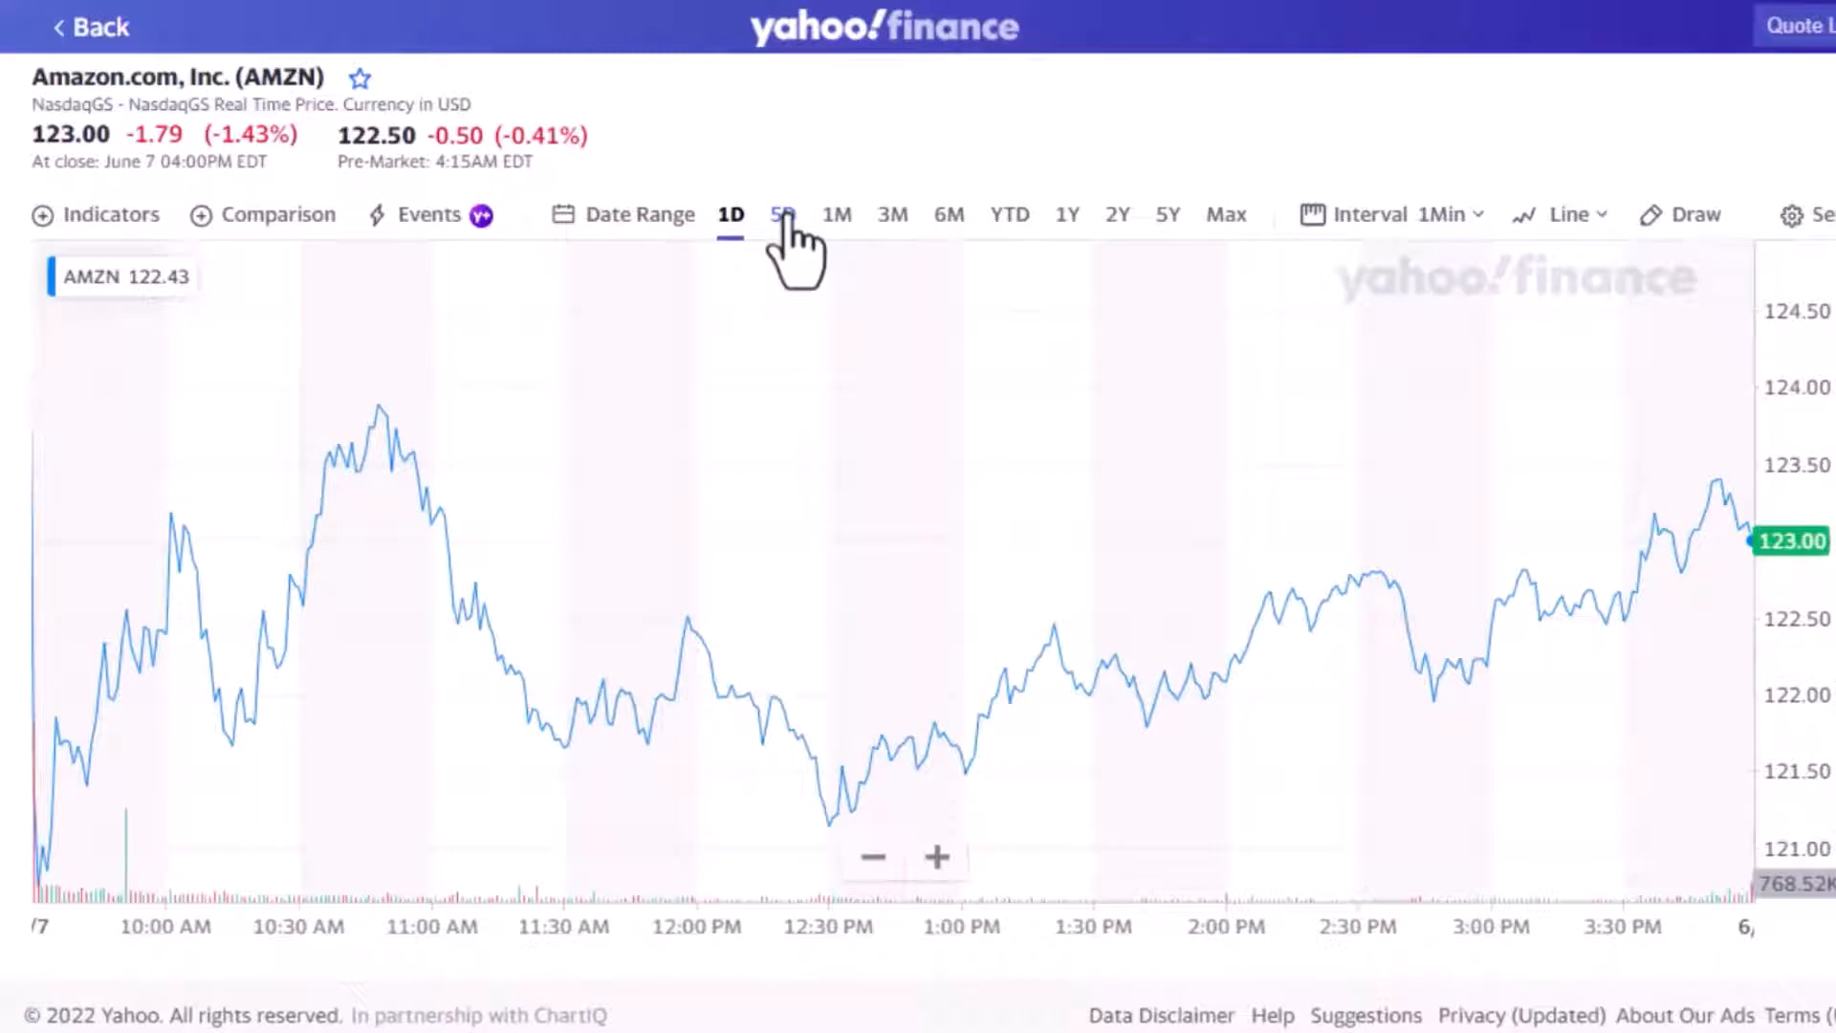
# - View the Amazon stock chart over 5D, 1M, 3M and 6M, and the US inflation rate chart over 3Y
pyautogui.click(784, 220)
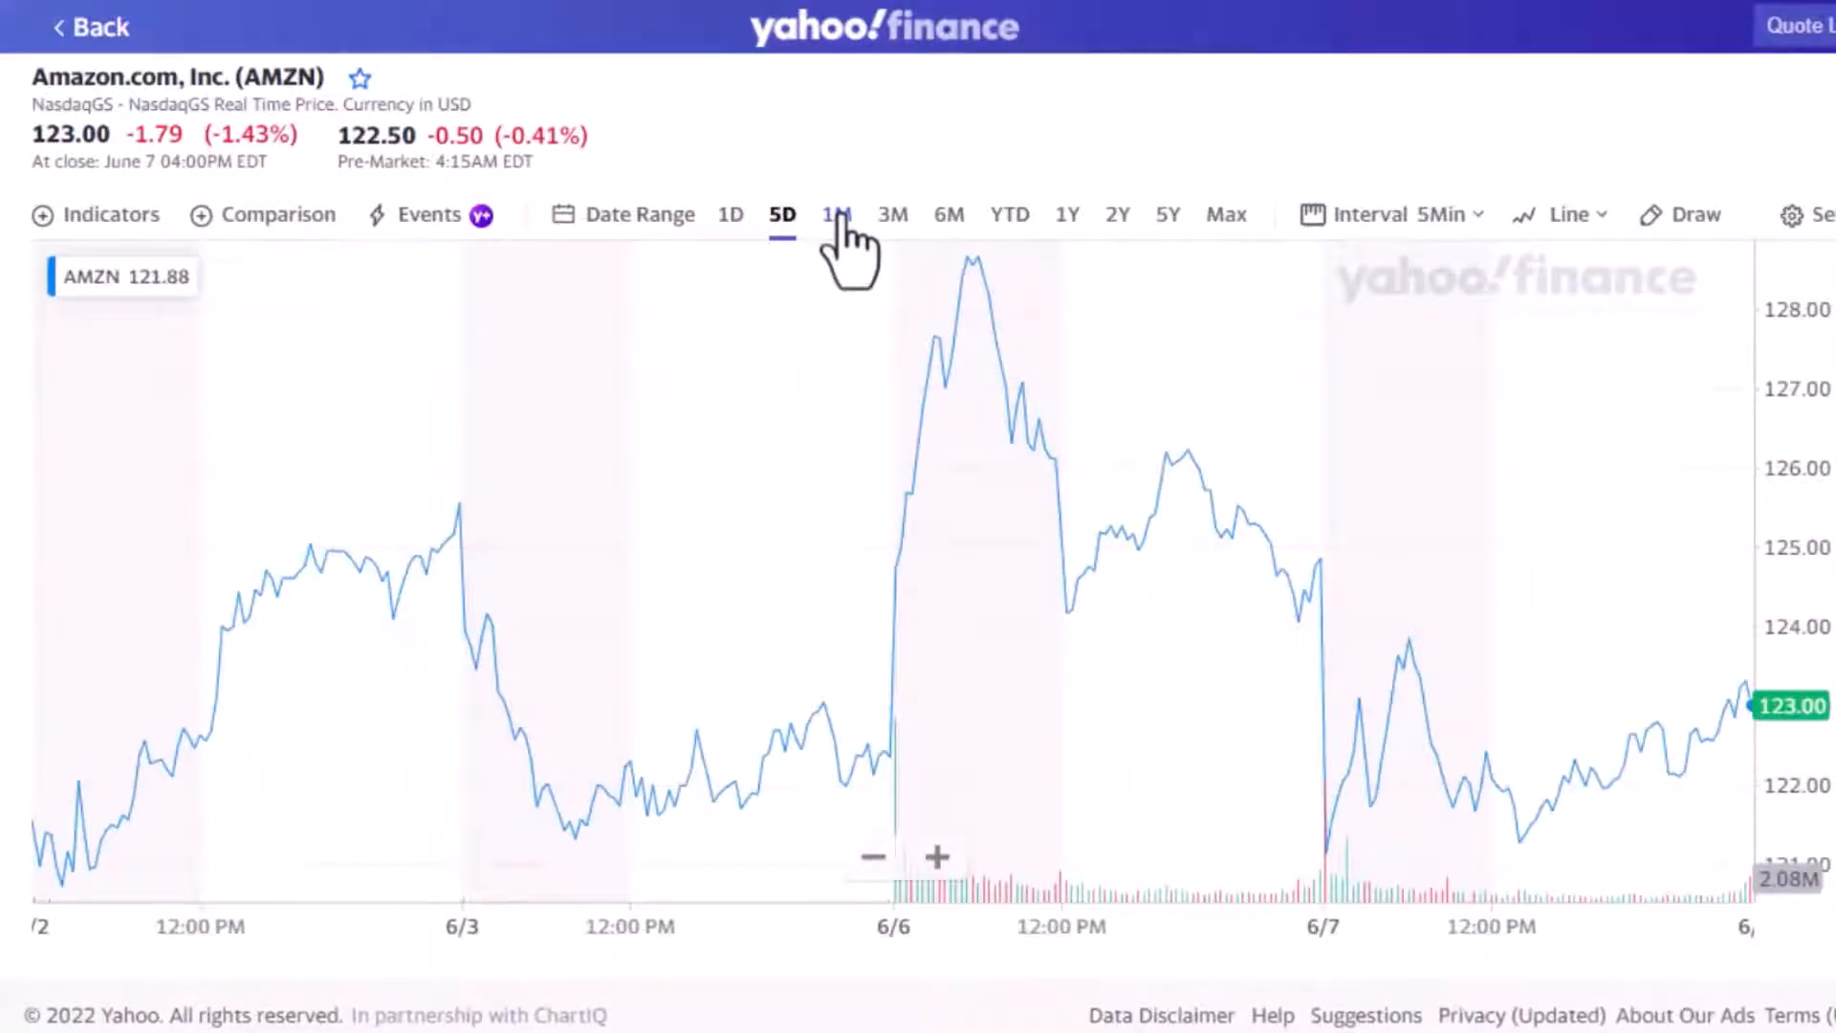
pyautogui.click(837, 216)
pyautogui.click(895, 216)
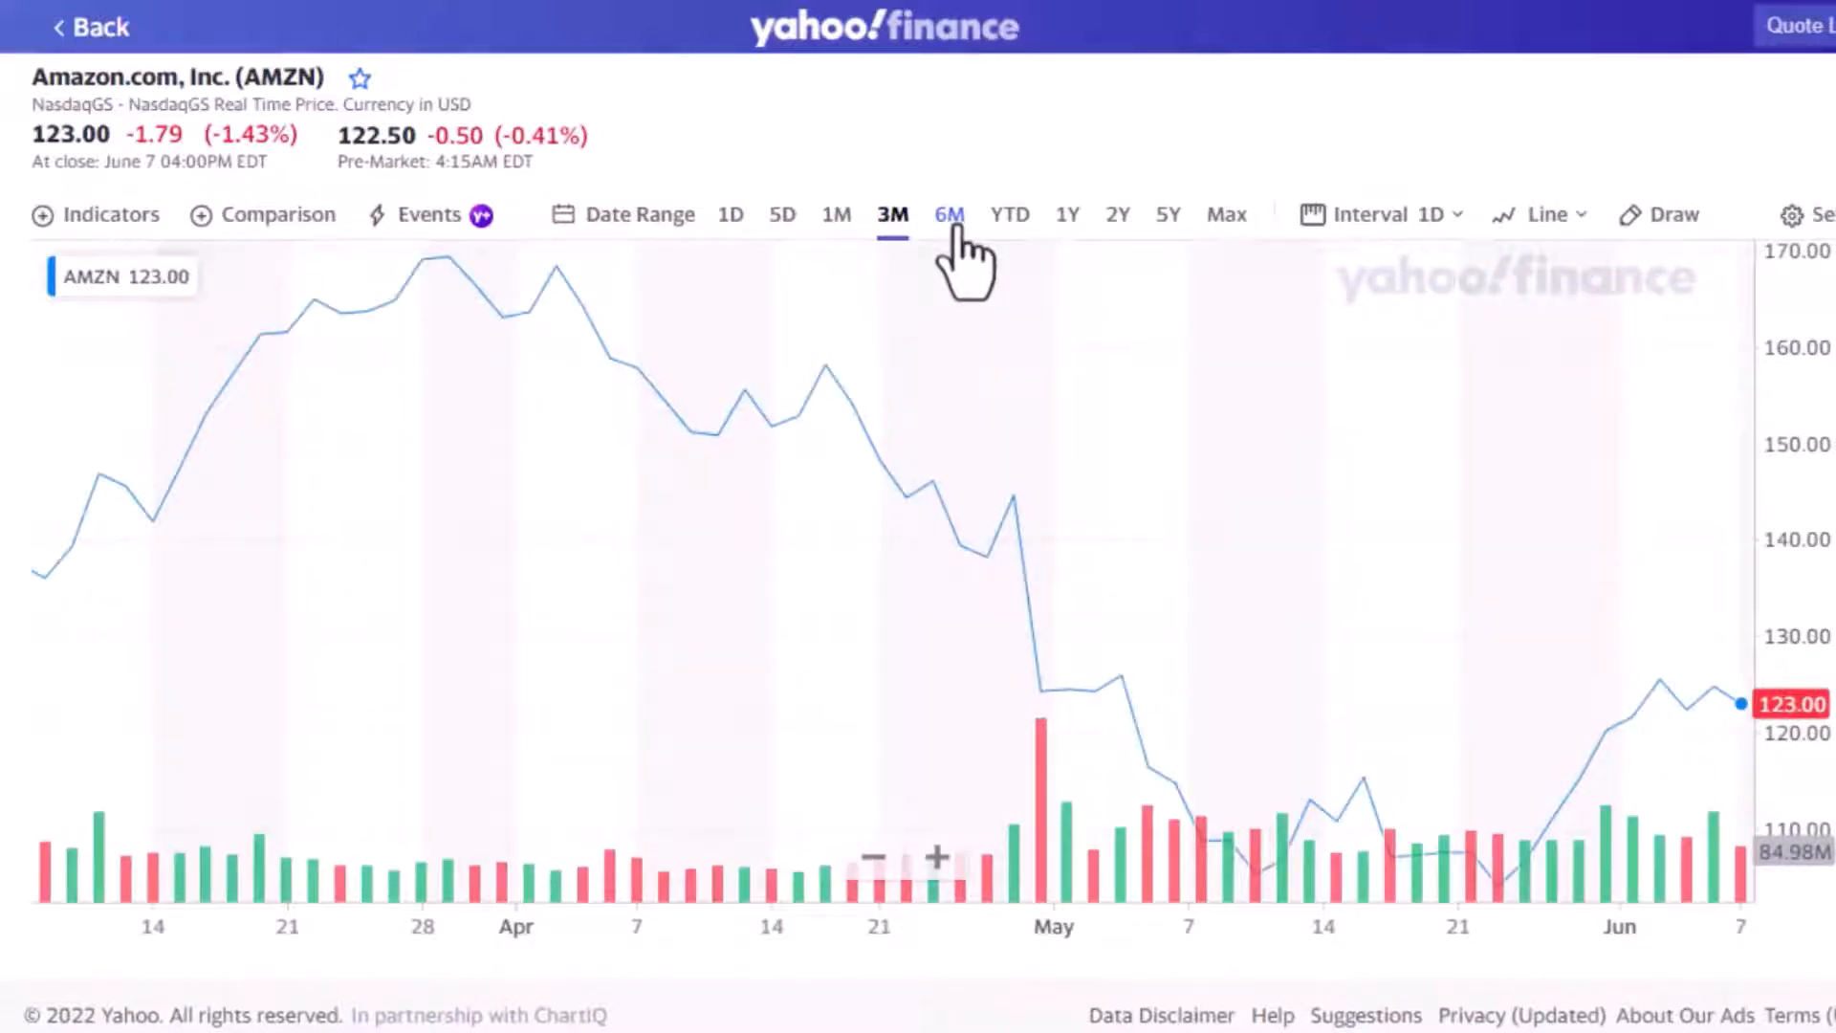
pyautogui.click(951, 216)
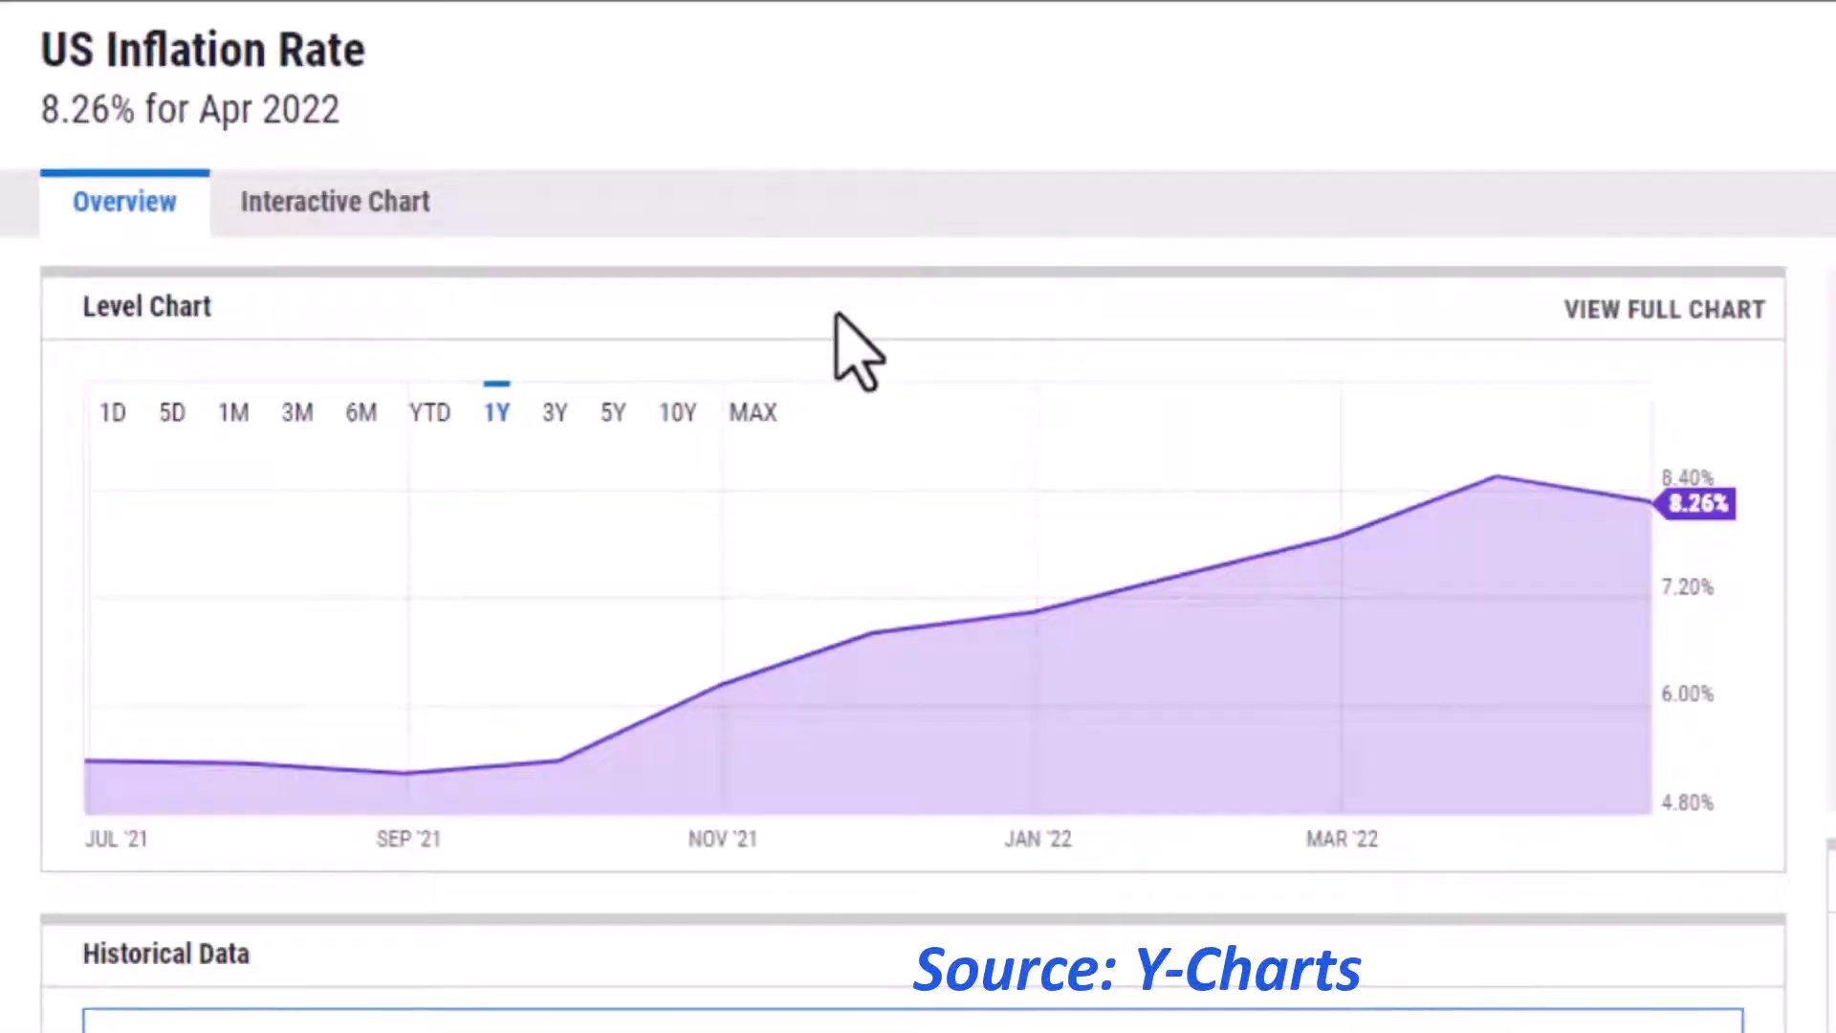
pyautogui.click(557, 409)
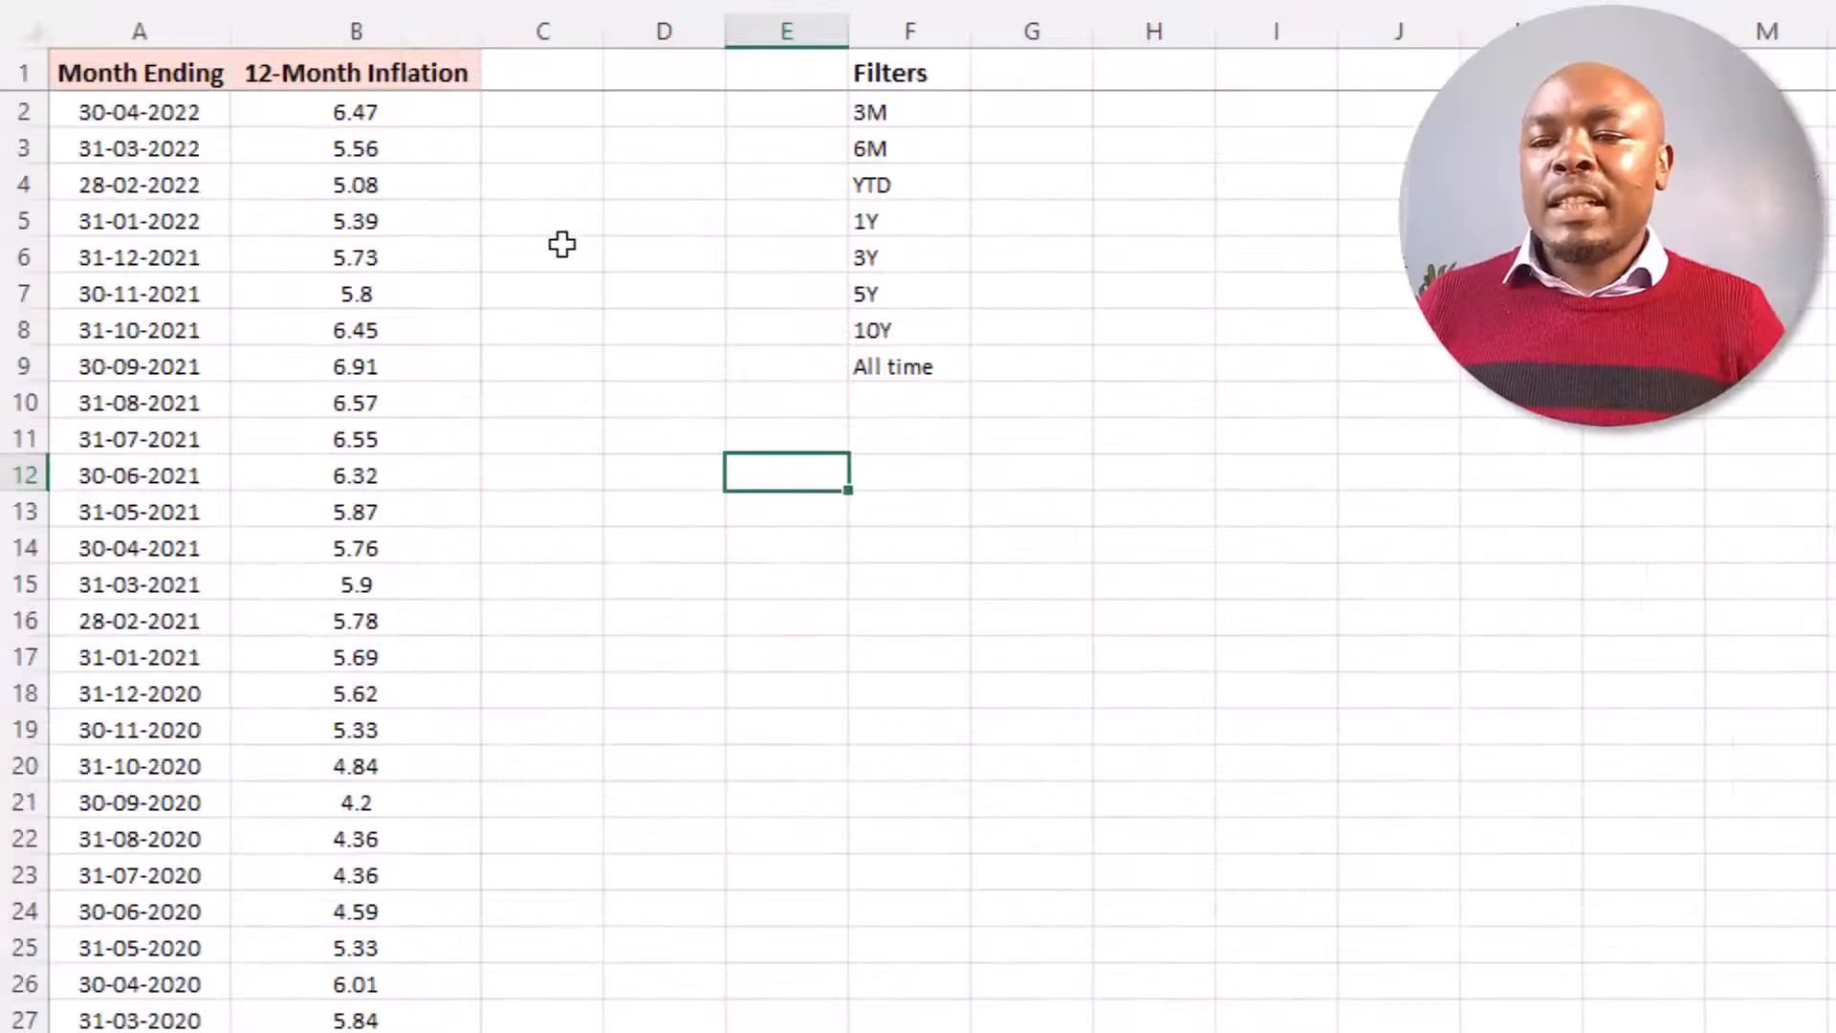
# - Examine the Month Ending and 12-Month Inflation data from the first record down to the last one
pyautogui.click(563, 244)
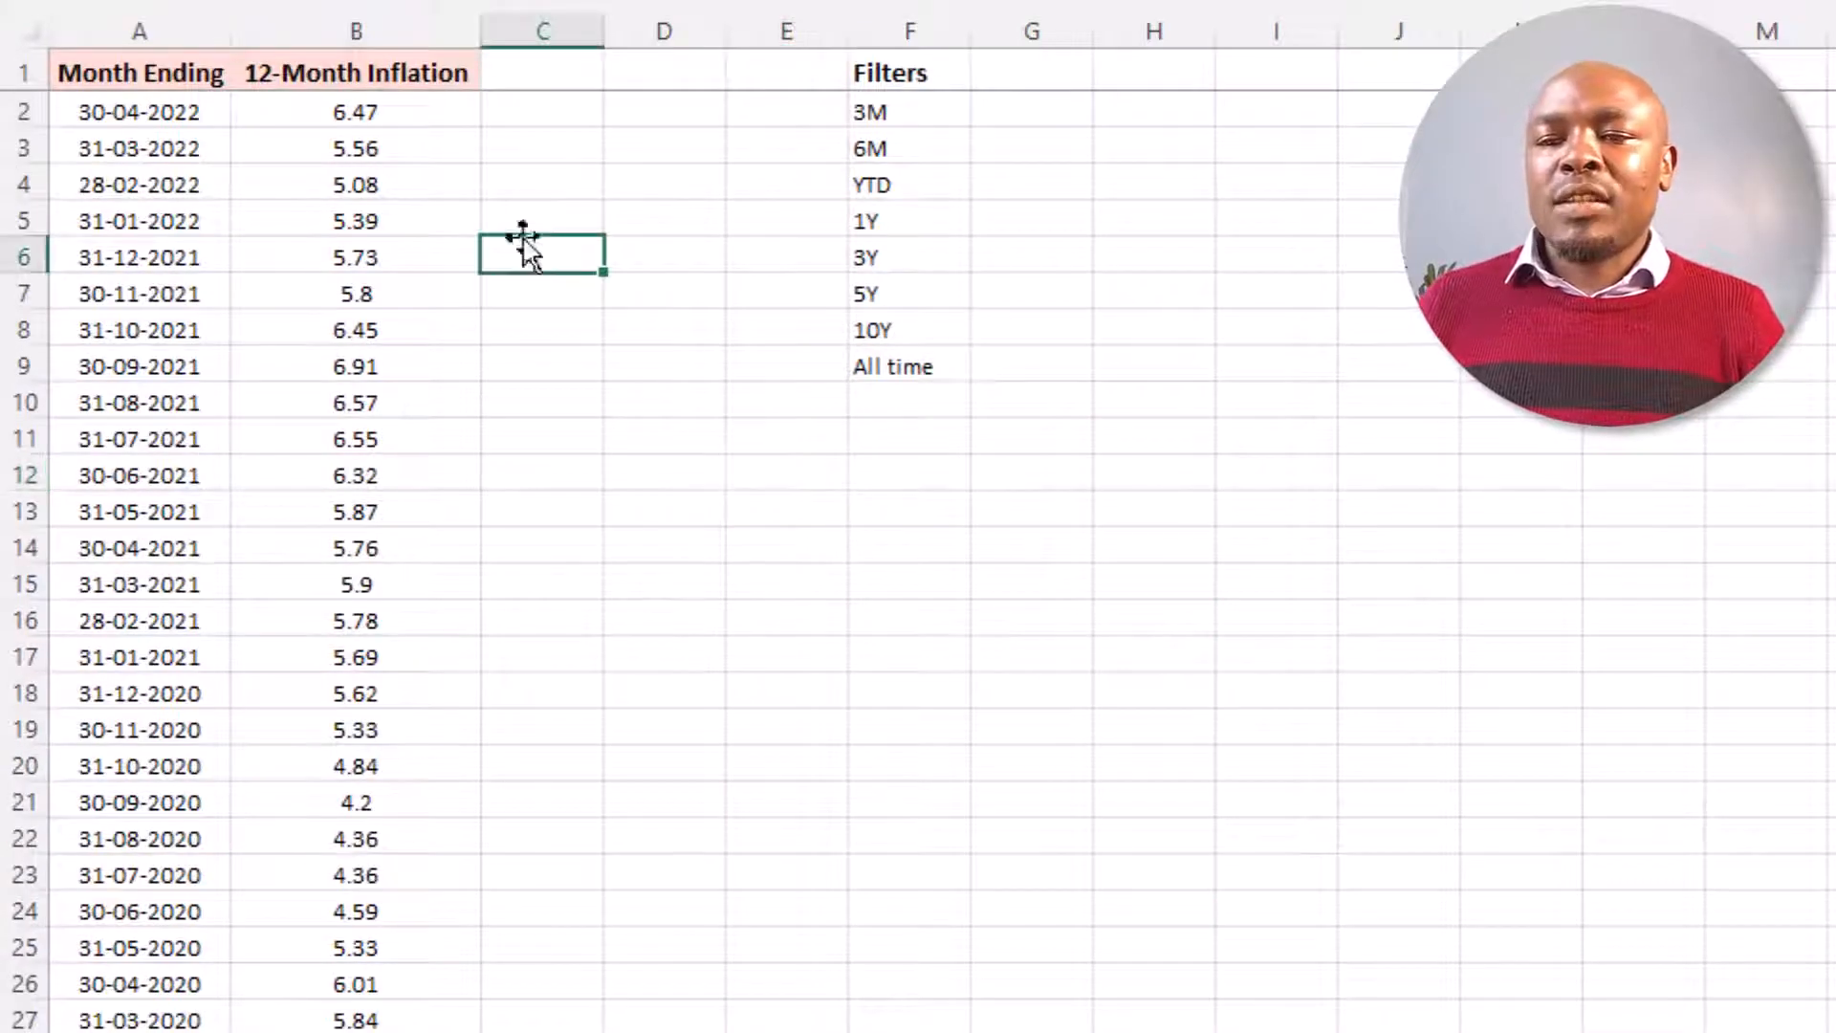
pyautogui.moveTo(124, 62); pyautogui.dragTo(290, 205)
pyautogui.click(168, 148)
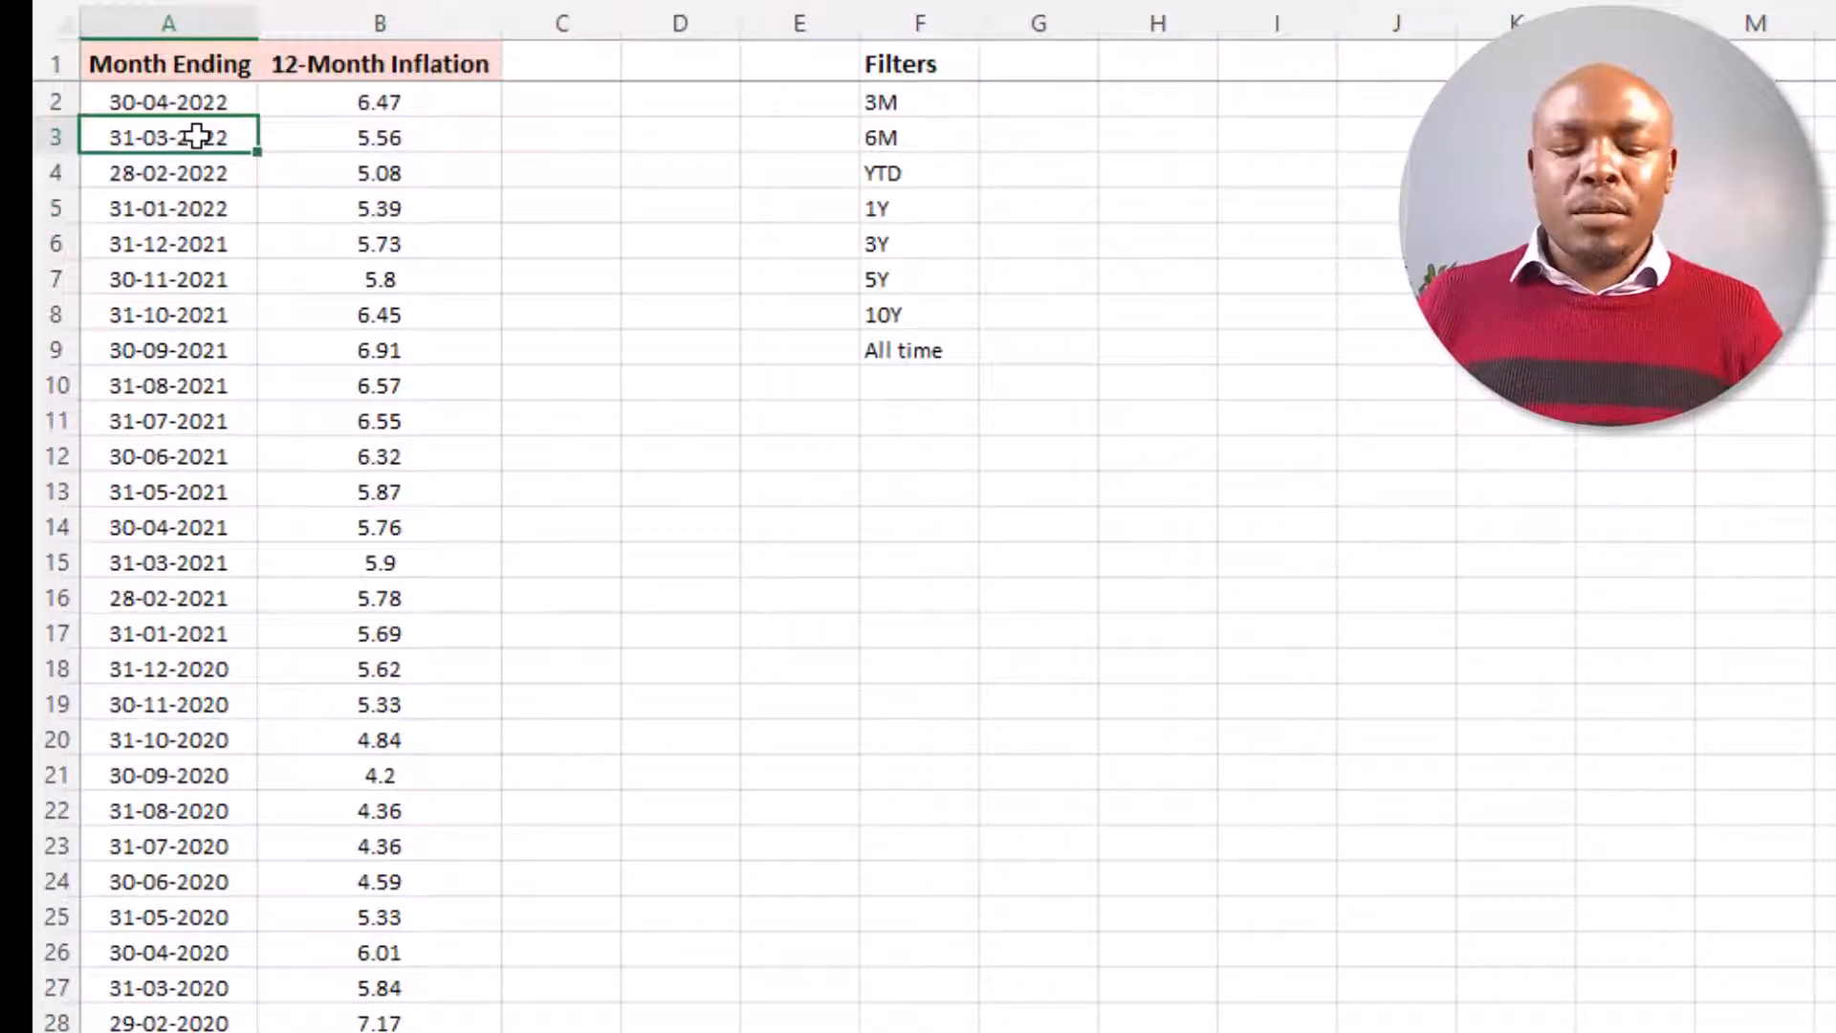
pyautogui.hotkey('ctrl', 'Down')
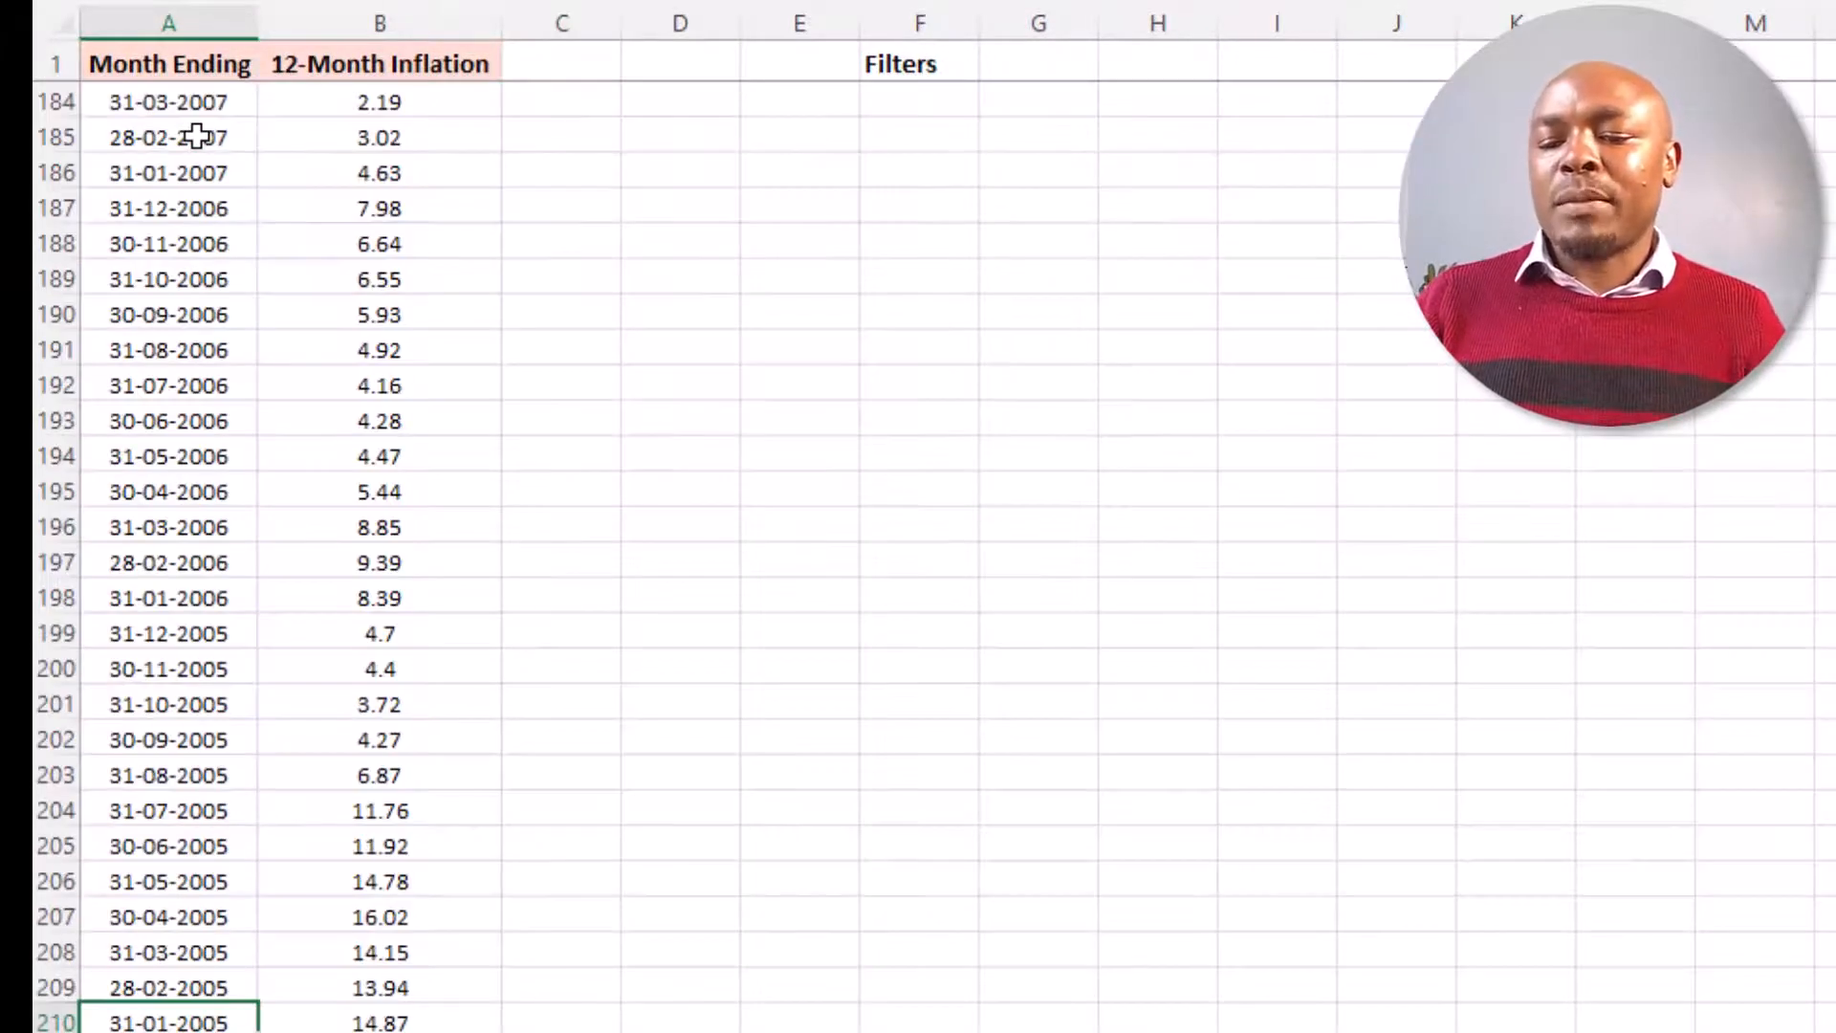
pyautogui.press('Down')
pyautogui.press('Up')
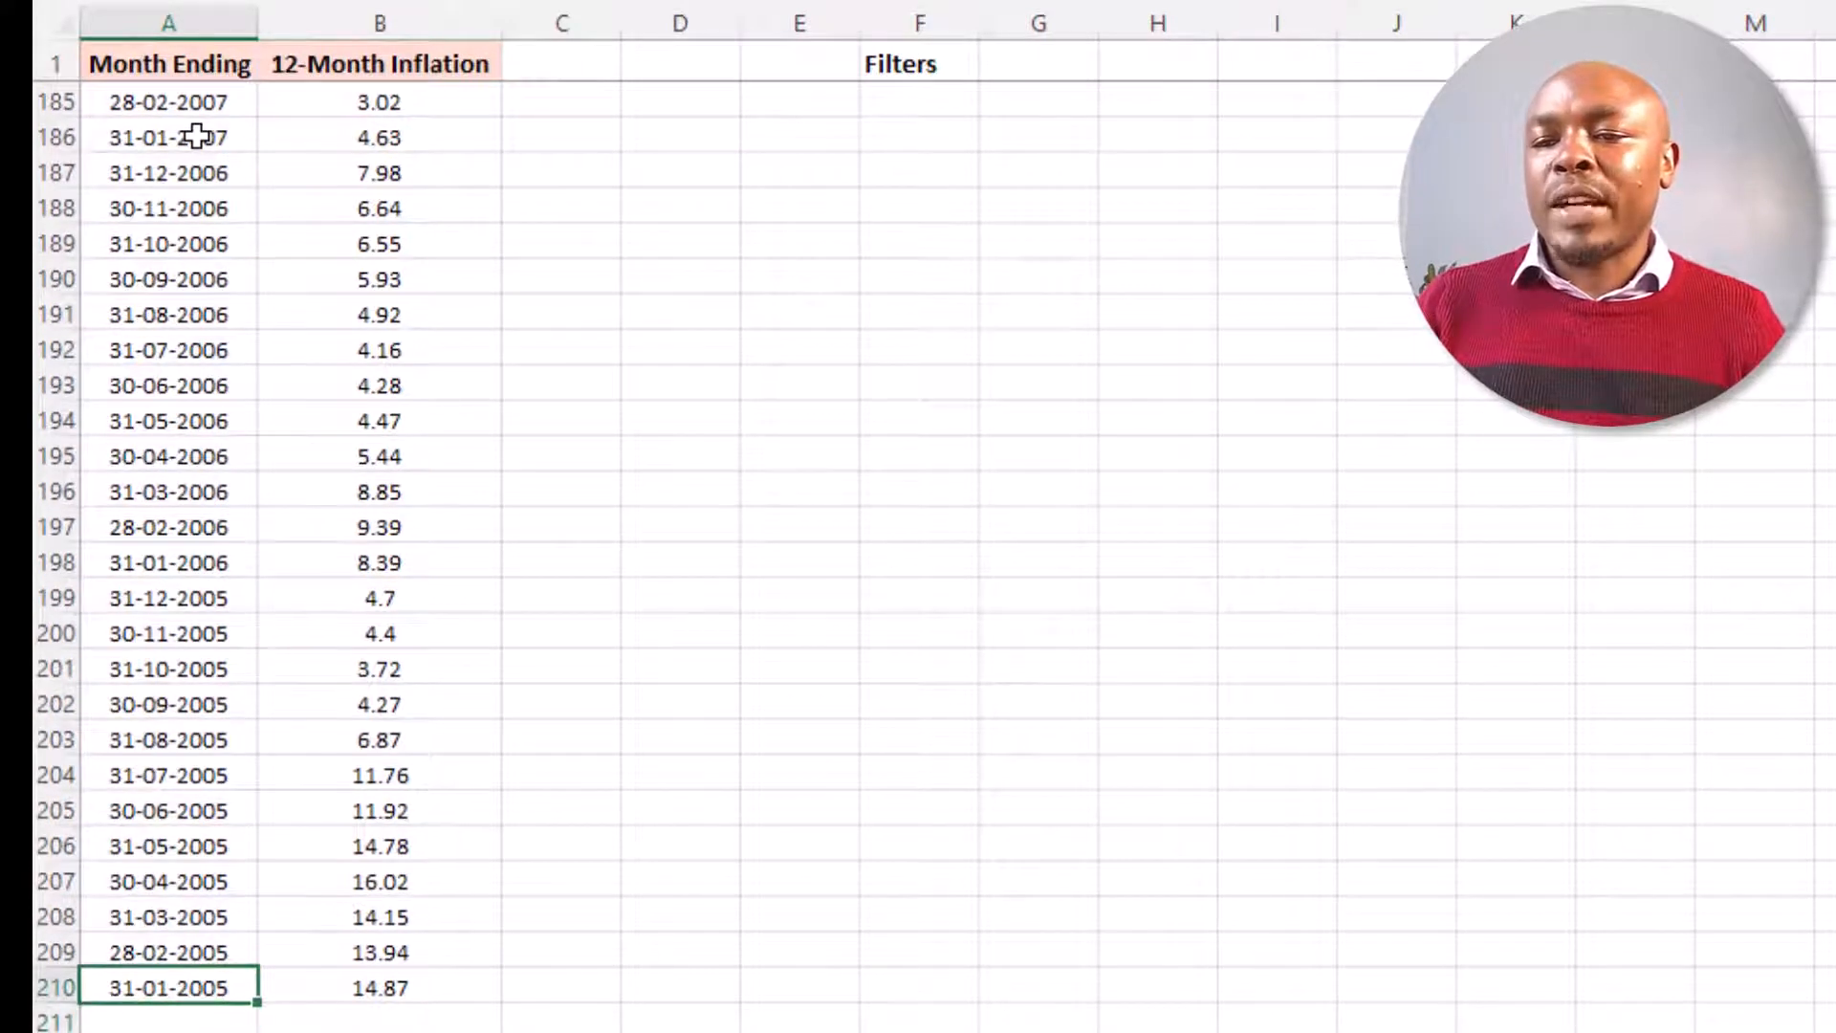
pyautogui.hotkey('ctrl', 'Up')
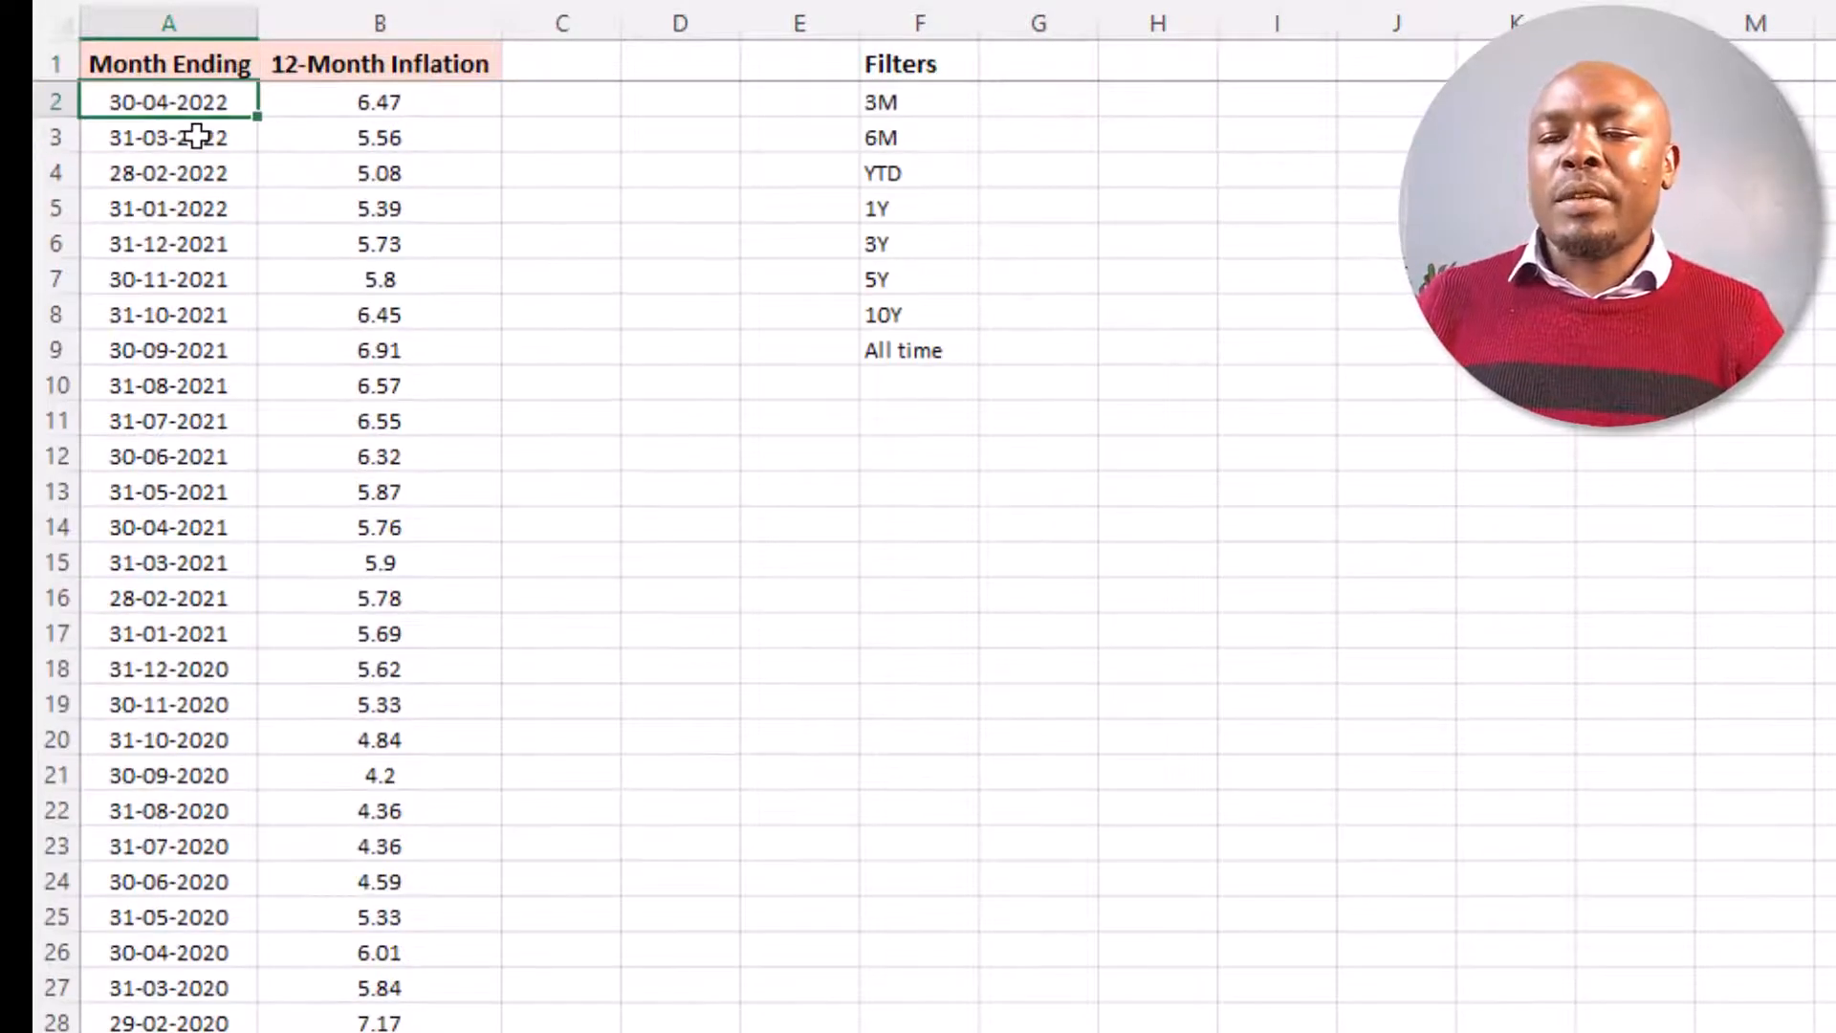
pyautogui.click(339, 159)
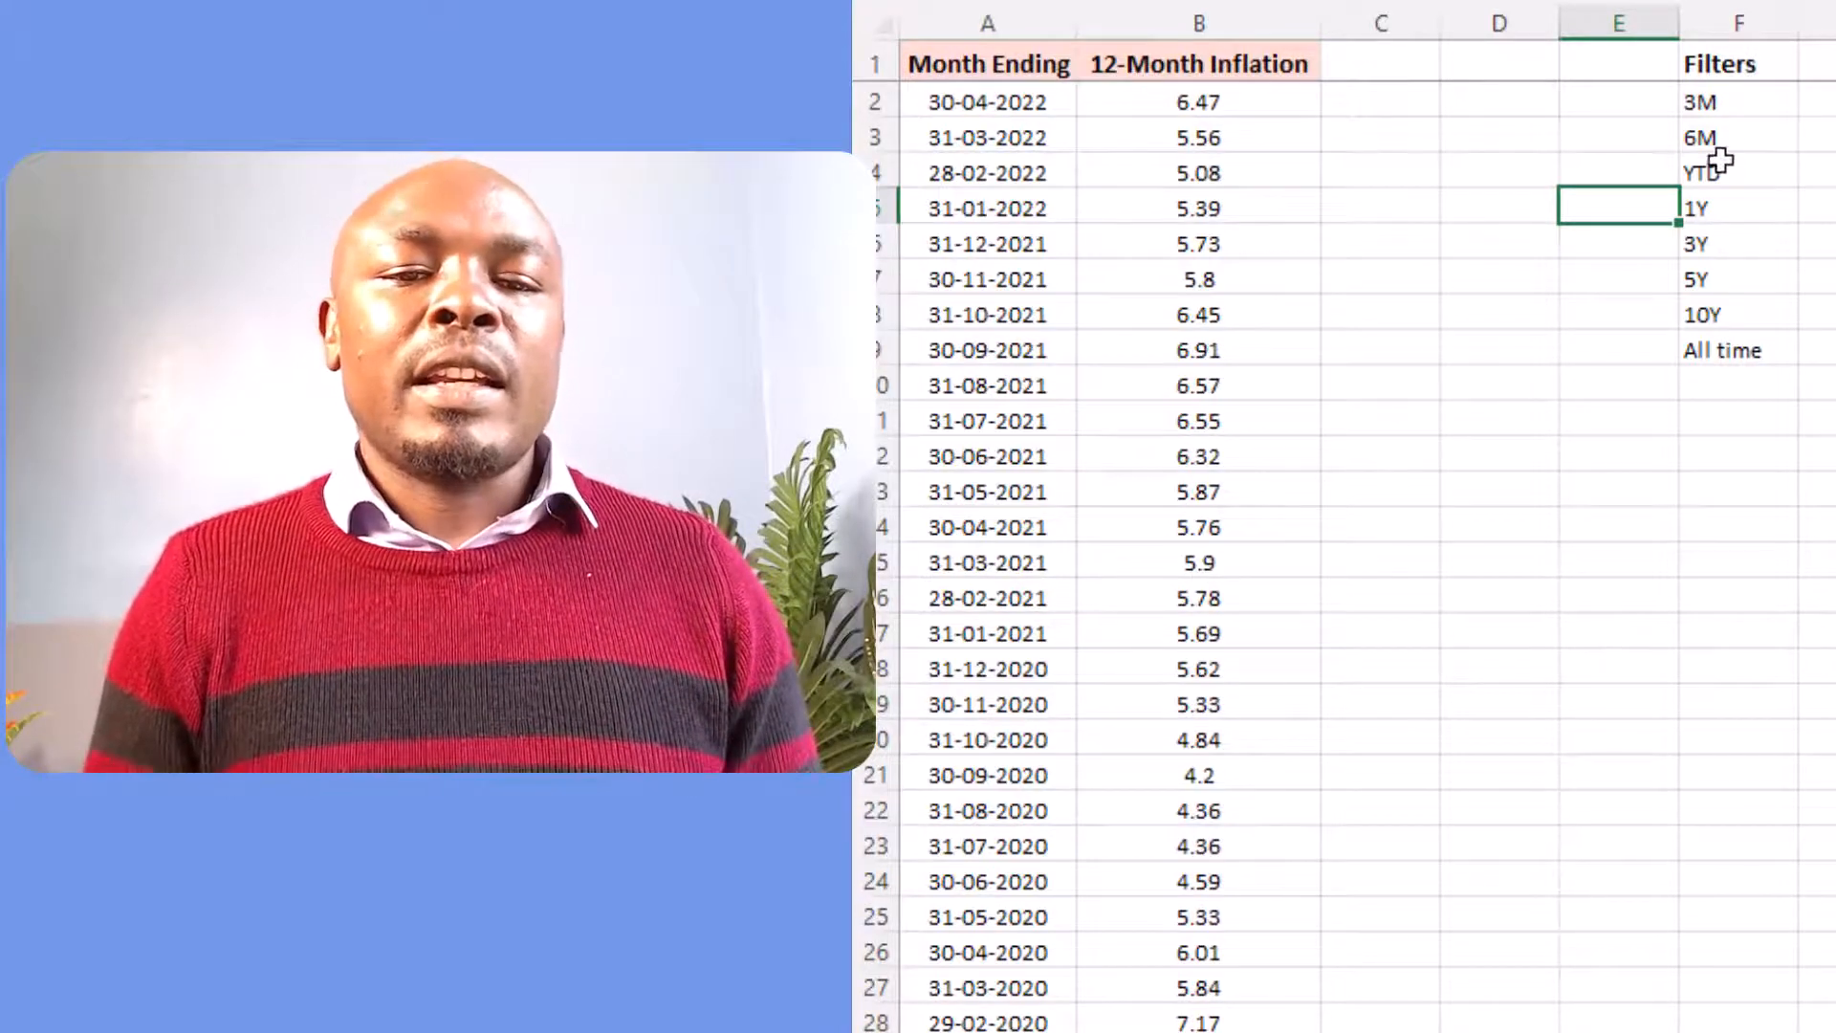
# - Review the Filters list of time periods in F1:F9 alongside the monthly inflation data in columns A and B
pyautogui.click(1753, 102)
pyautogui.click(1756, 65)
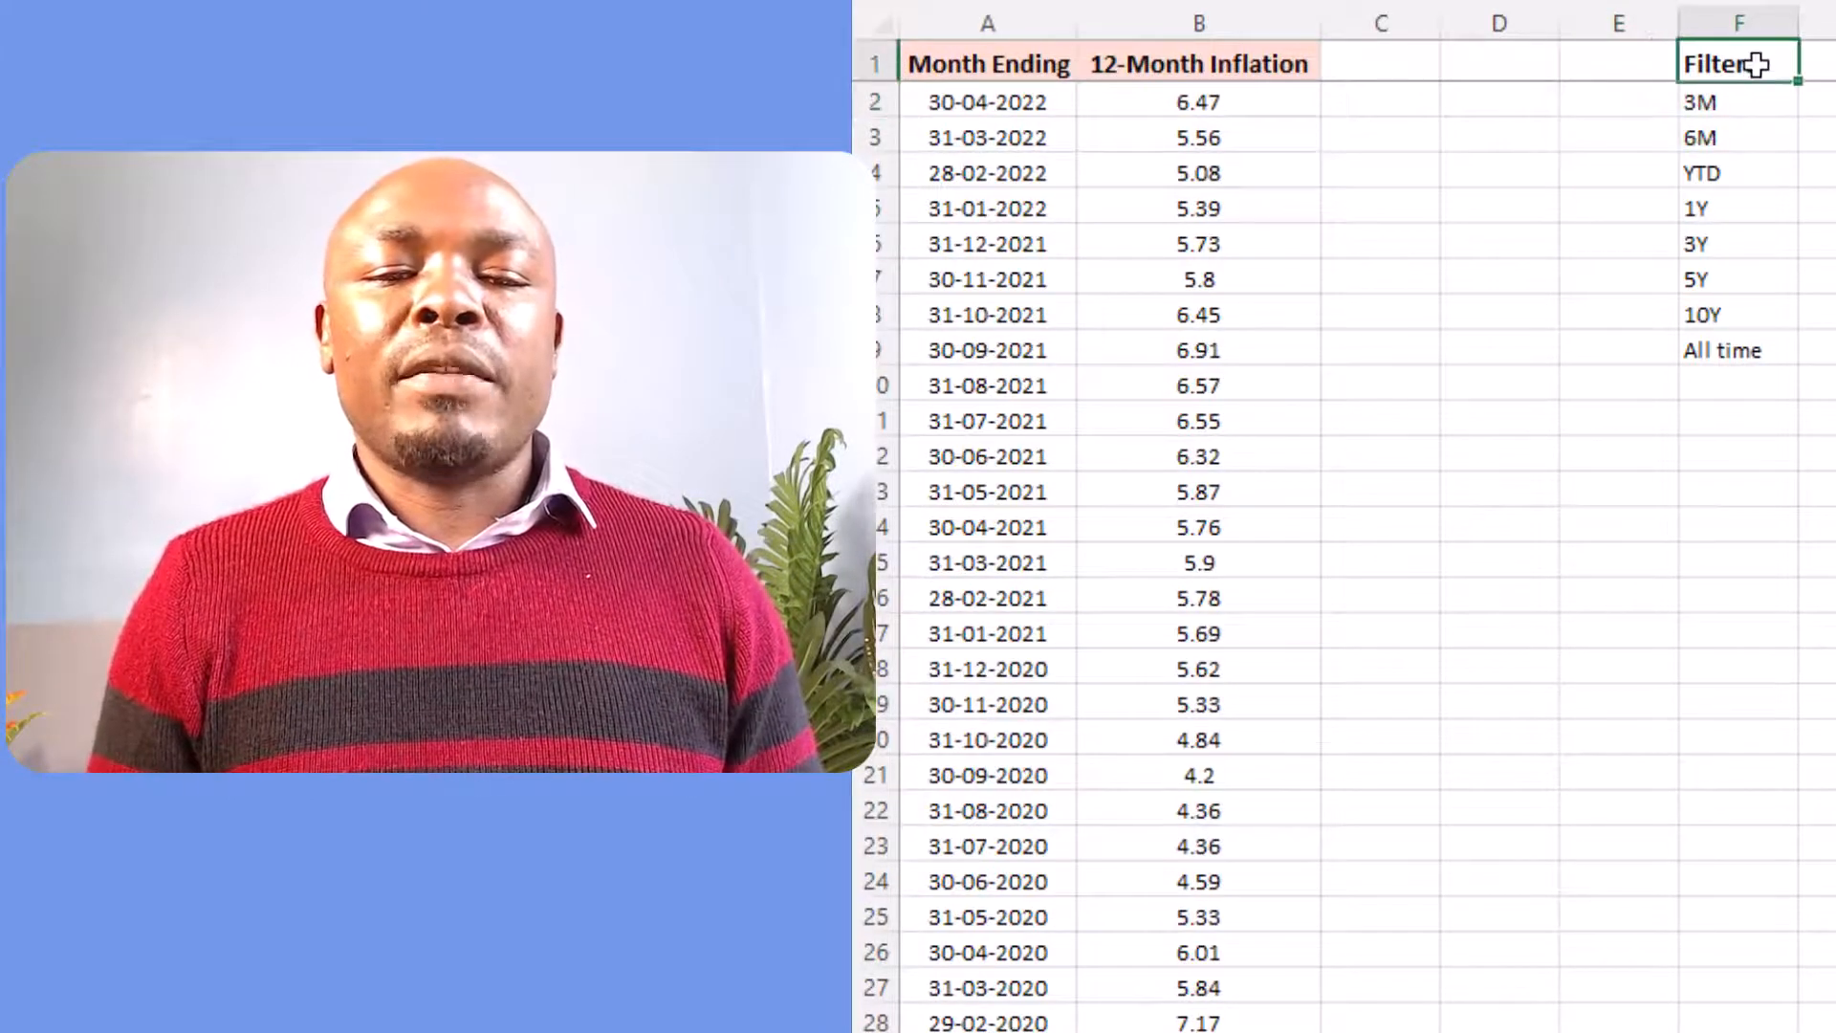
pyautogui.moveTo(1753, 102); pyautogui.dragTo(1741, 341)
pyautogui.click(1753, 173)
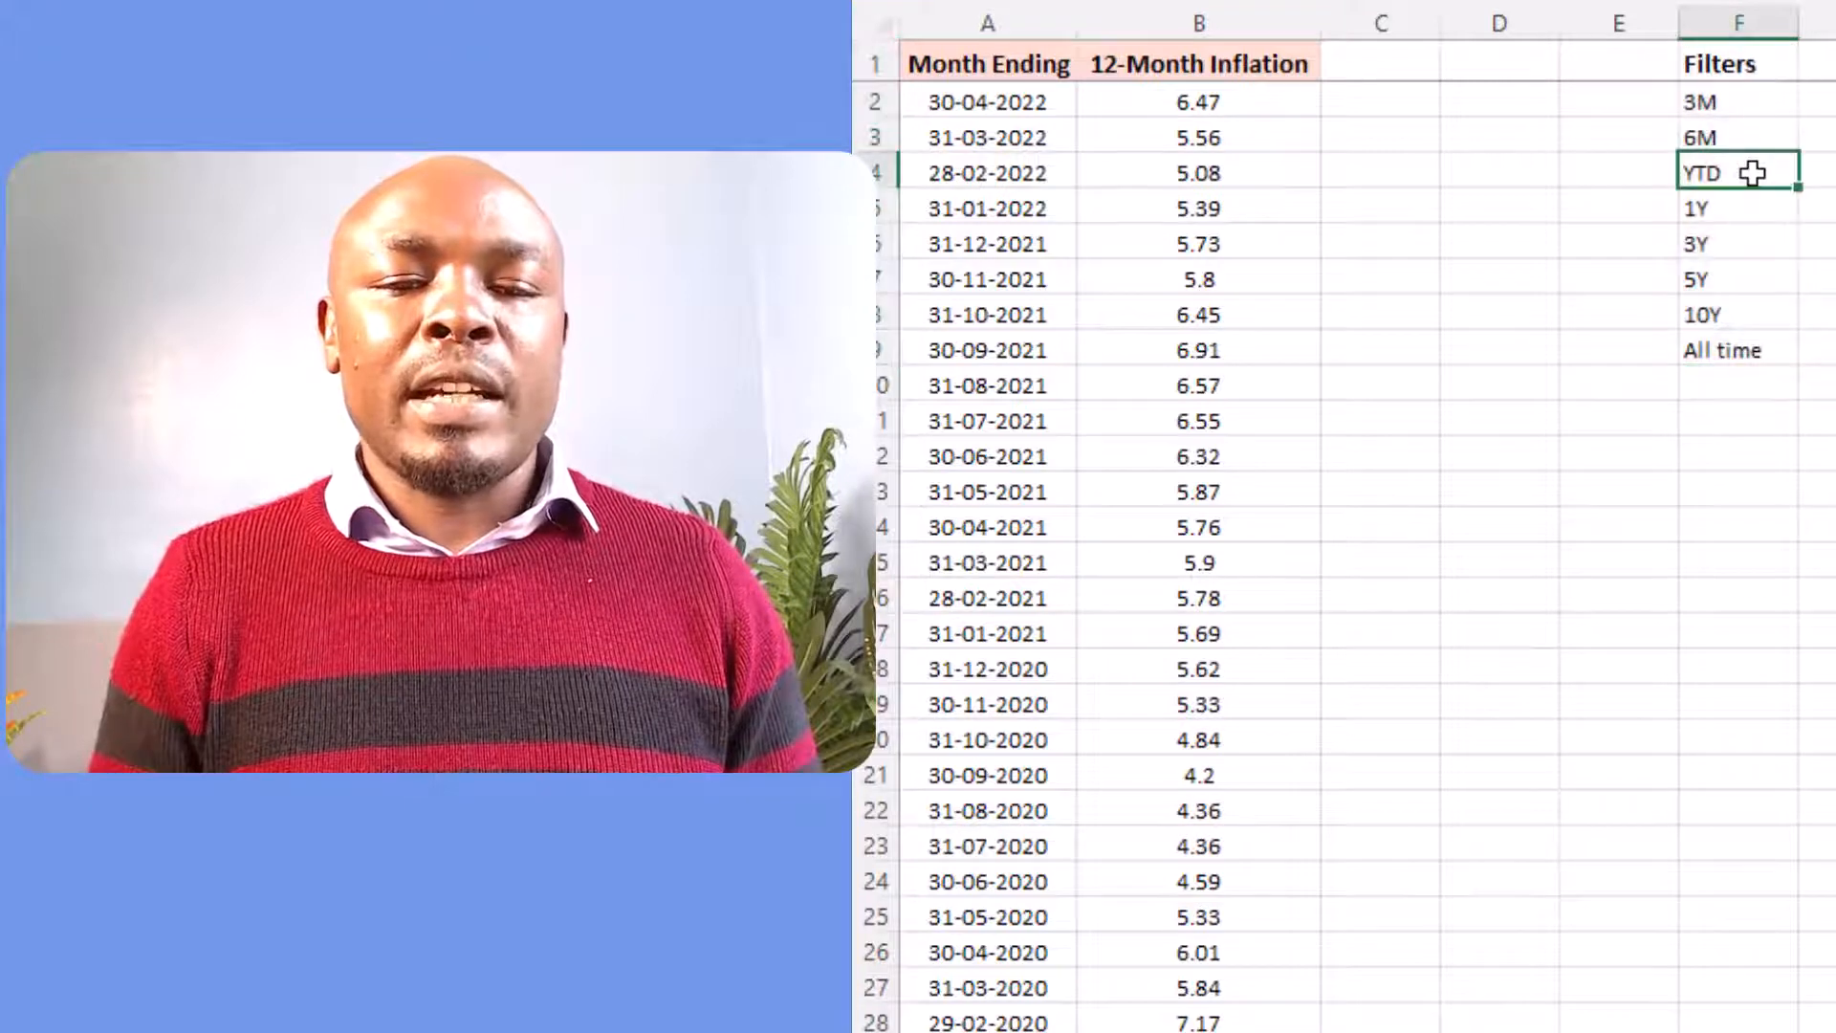
pyautogui.click(1756, 125)
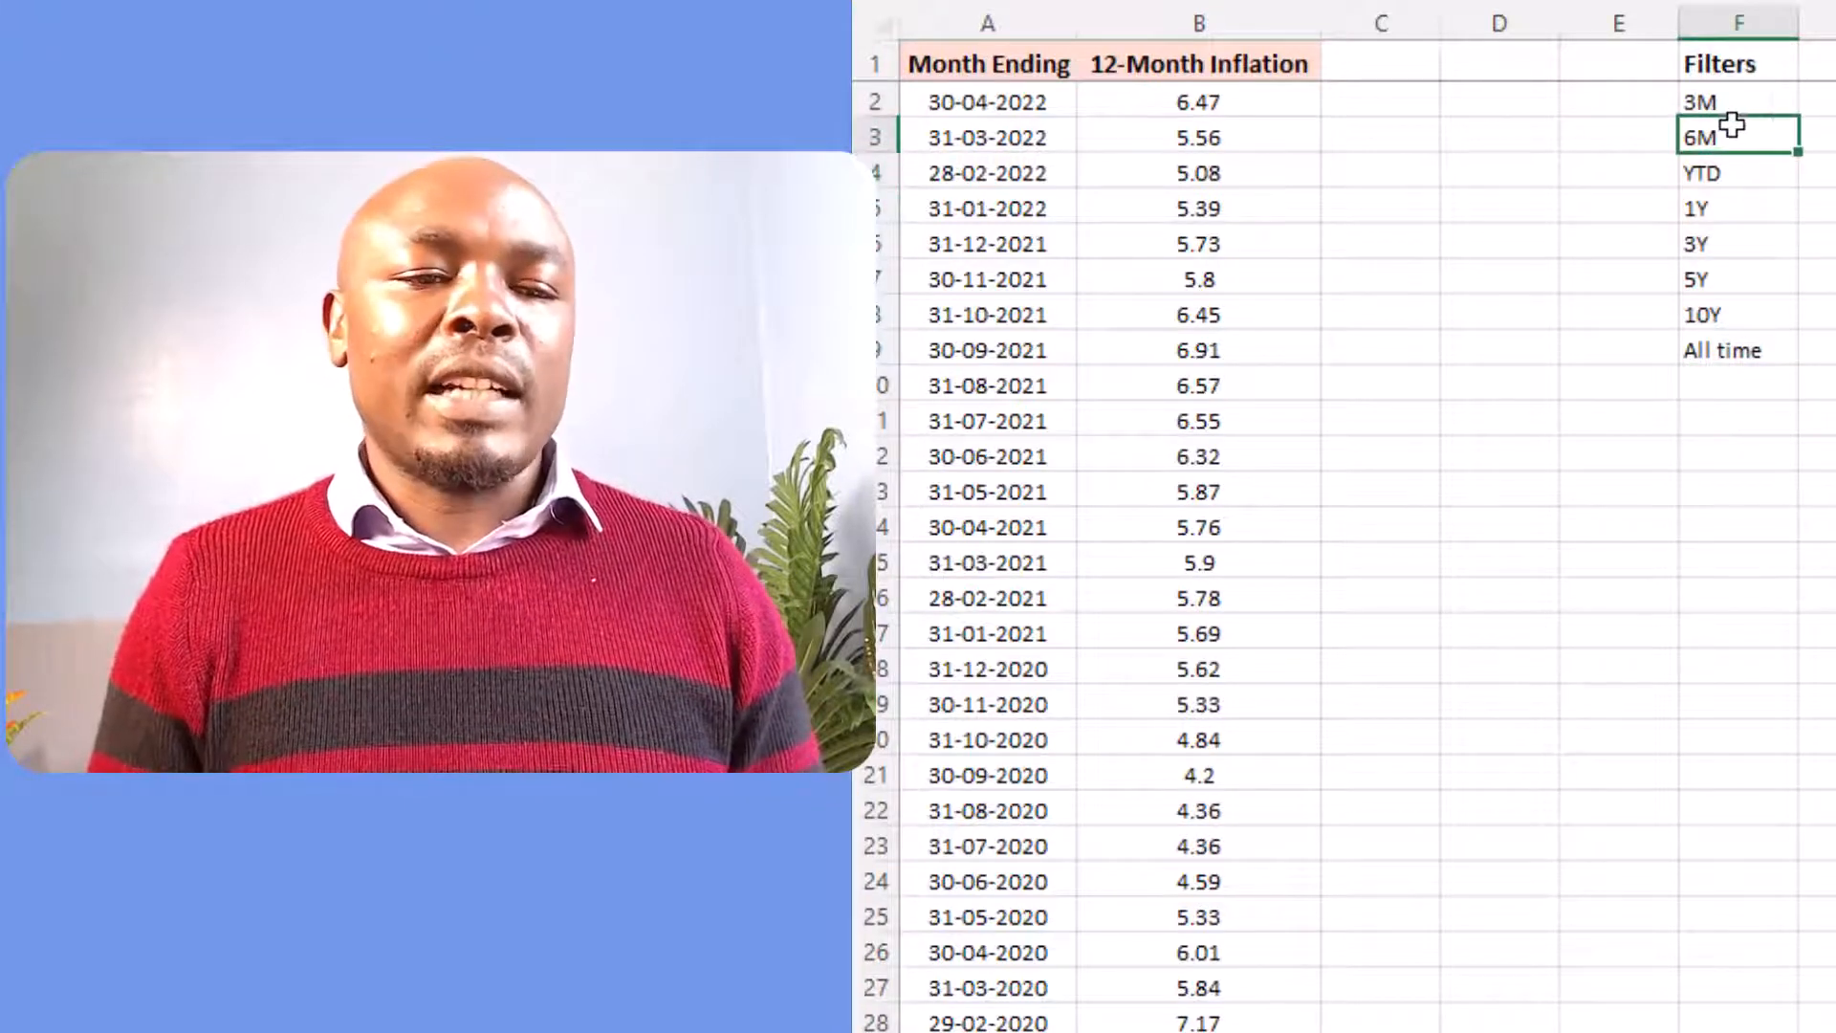
pyautogui.moveTo(1016, 73); pyautogui.dragTo(1232, 402)
pyautogui.click(1201, 314)
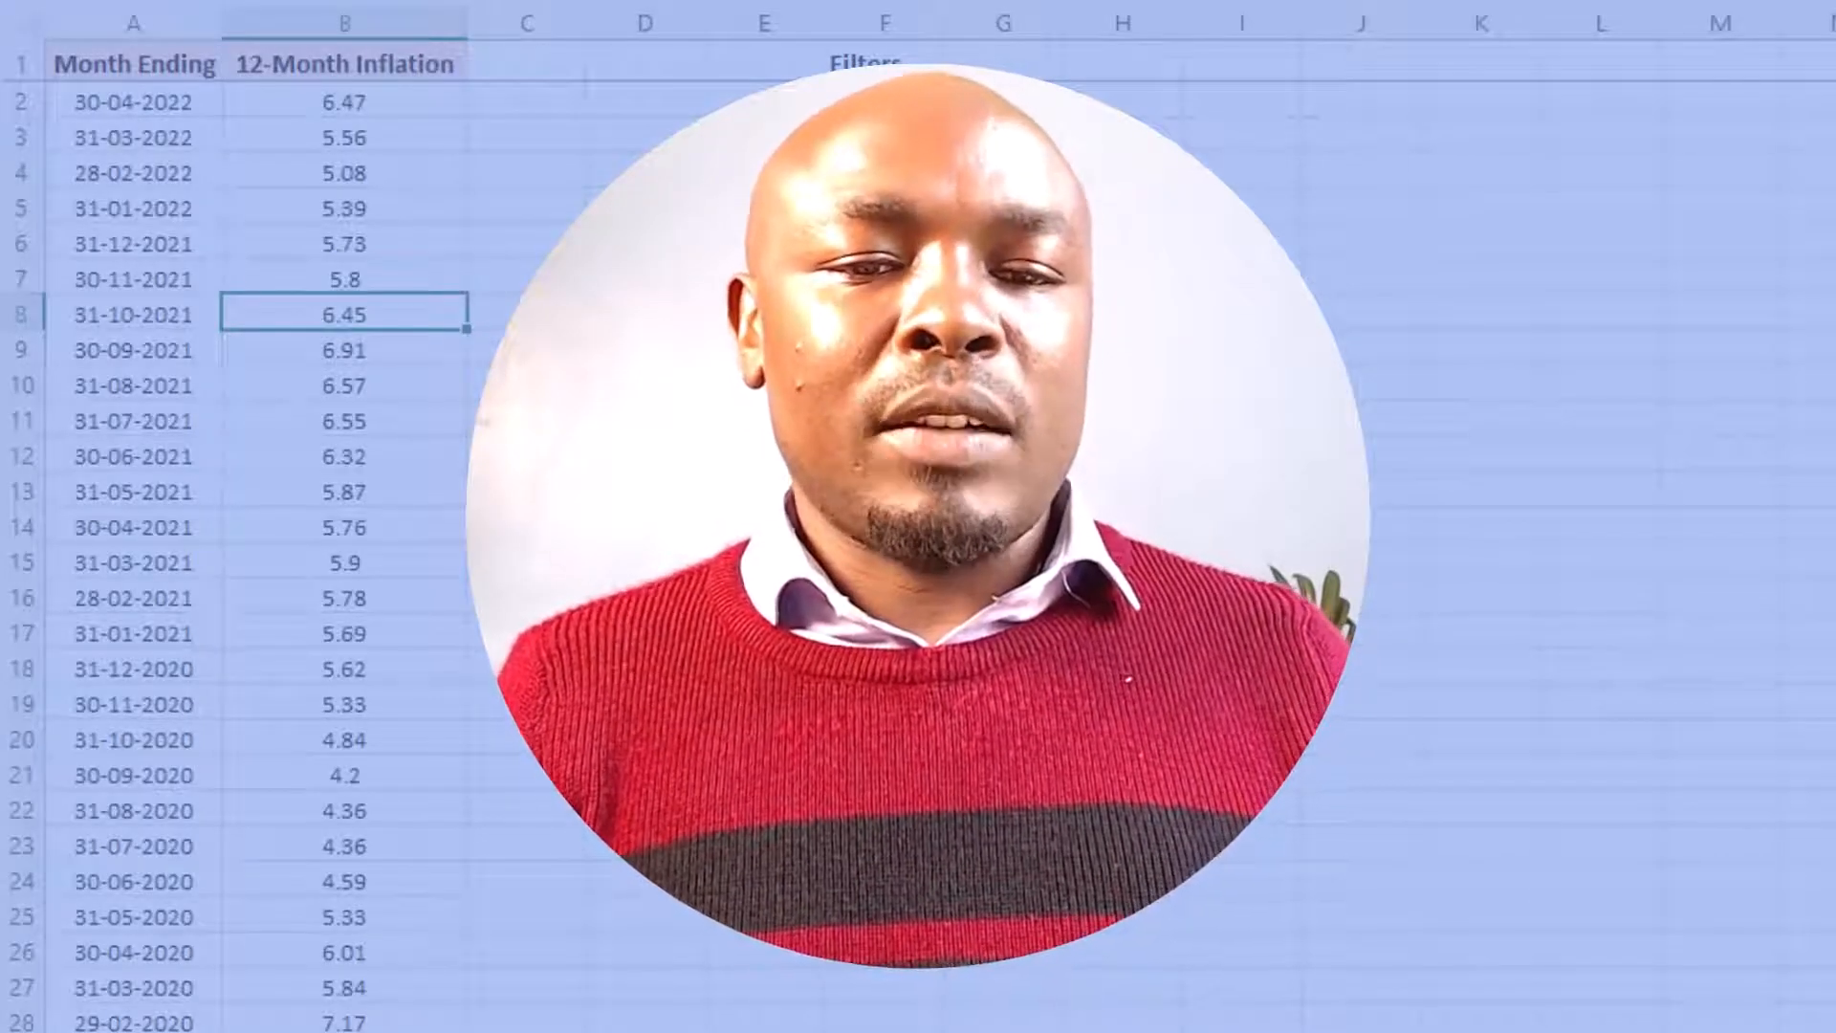
pyautogui.click(1003, 279)
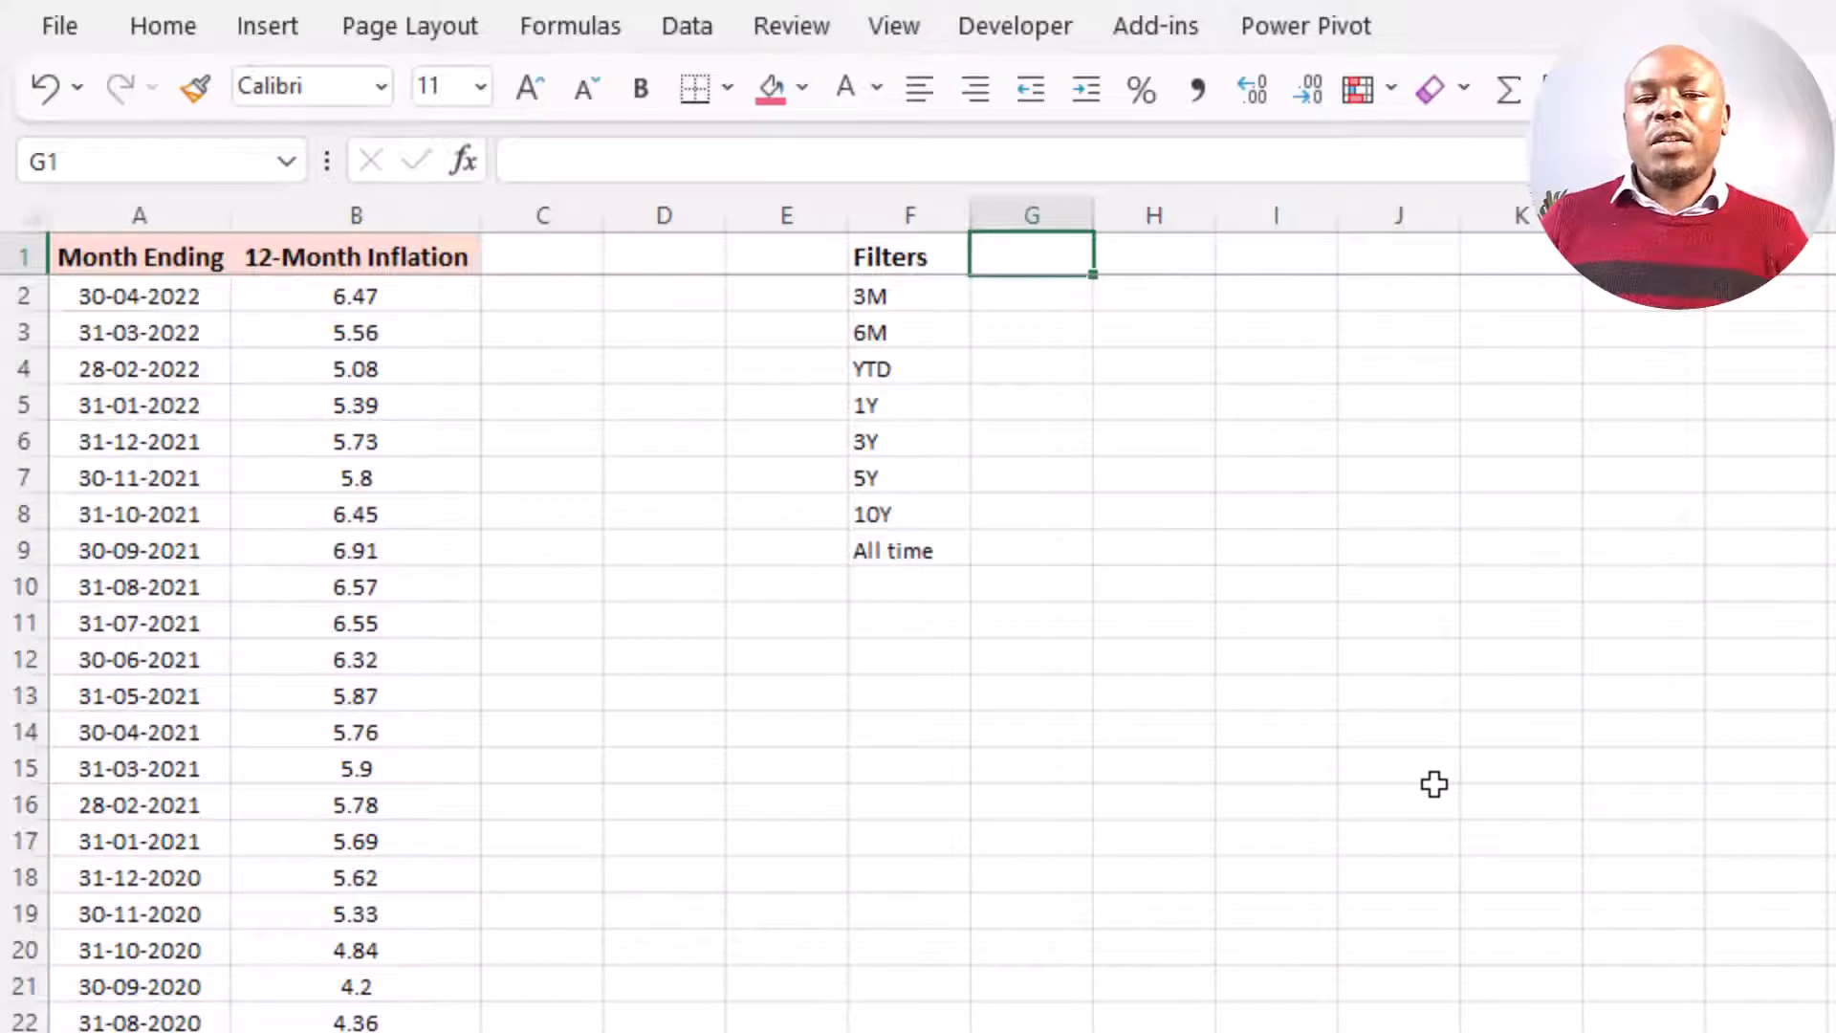
pyautogui.click(903, 403)
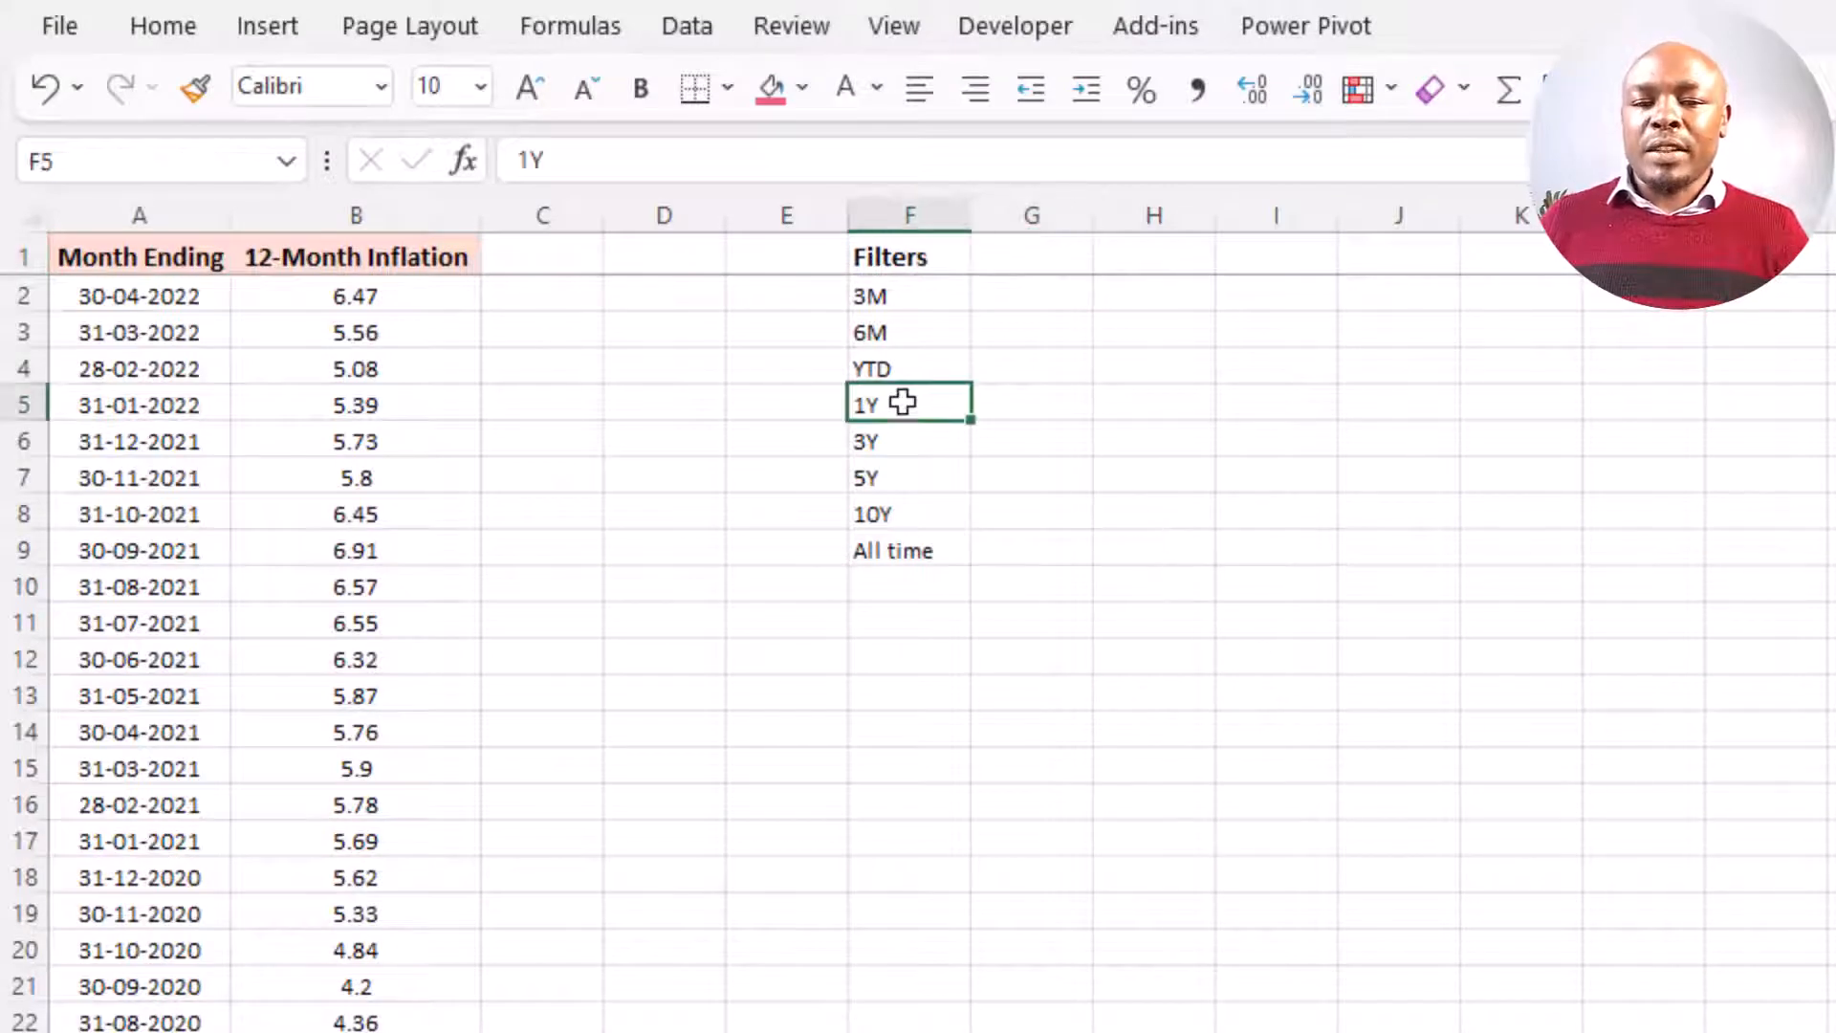
# - Add the headers Earliest Date in G1 and Latest Date in H1, and autofit the widths of columns G and H
pyautogui.click(1032, 254)
pyautogui.write('Ear')
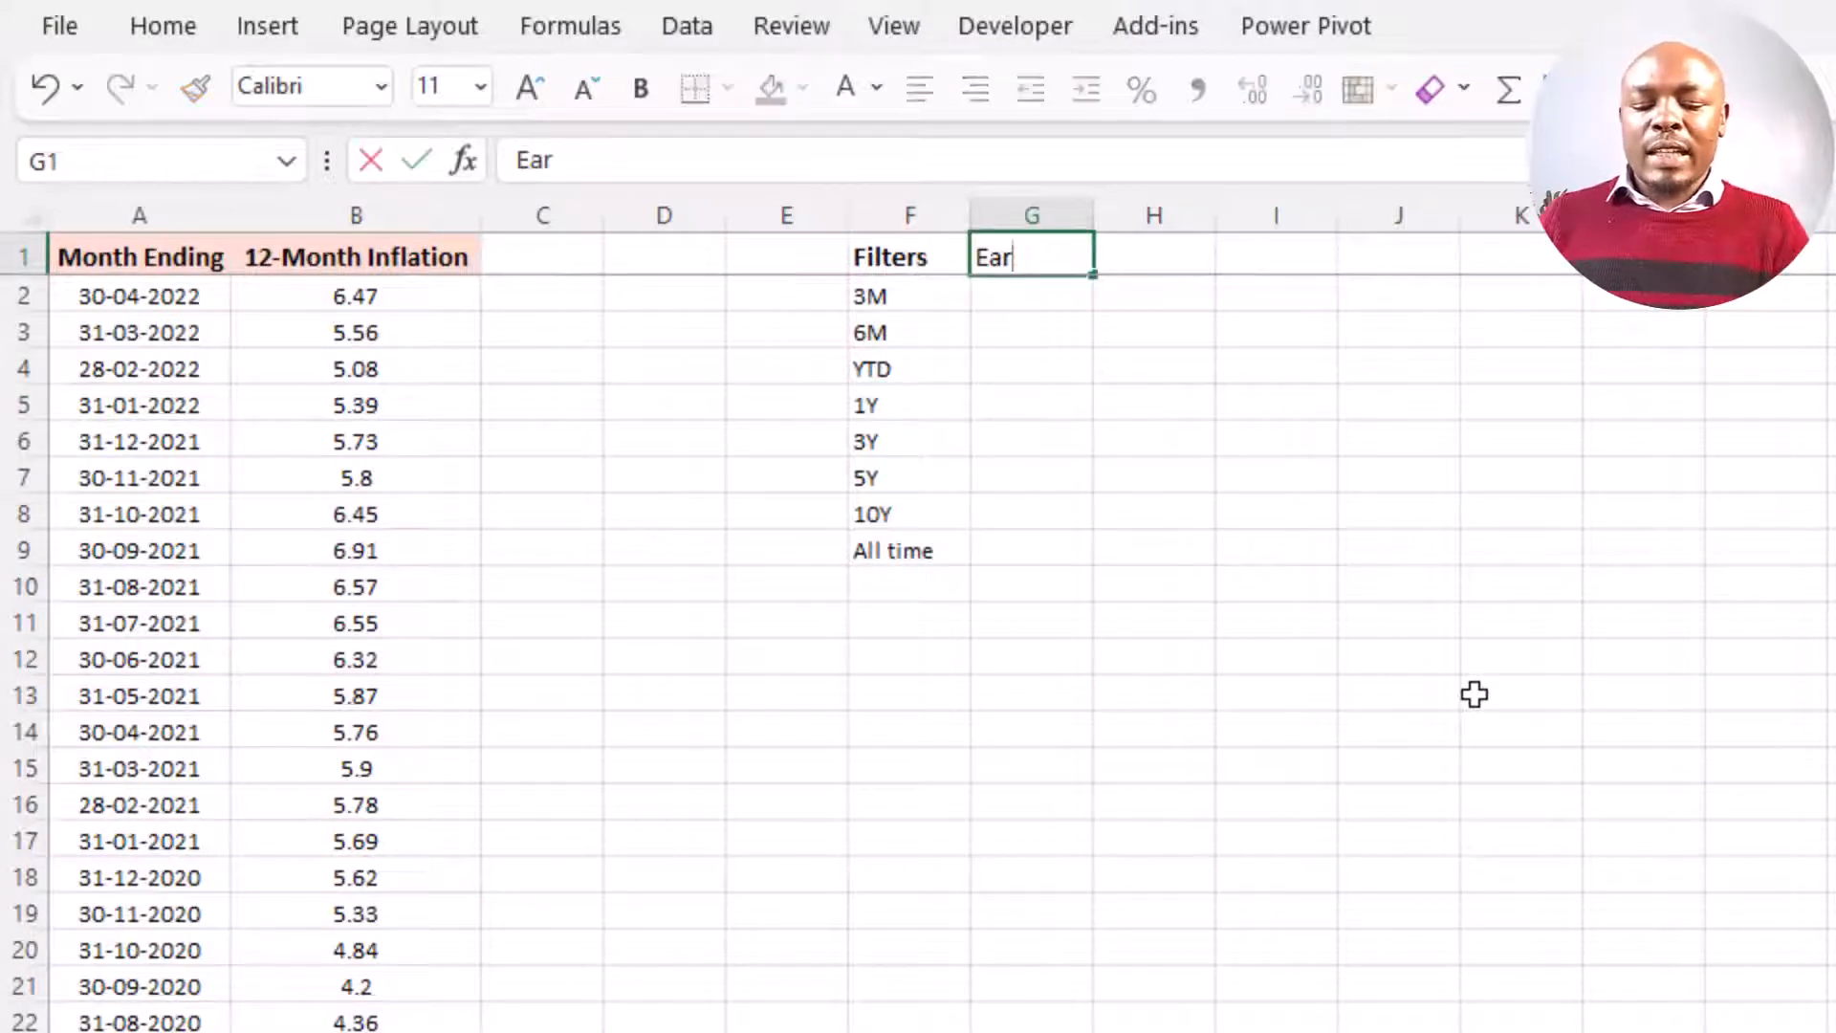
pyautogui.write('liest Date')
pyautogui.press('Tab')
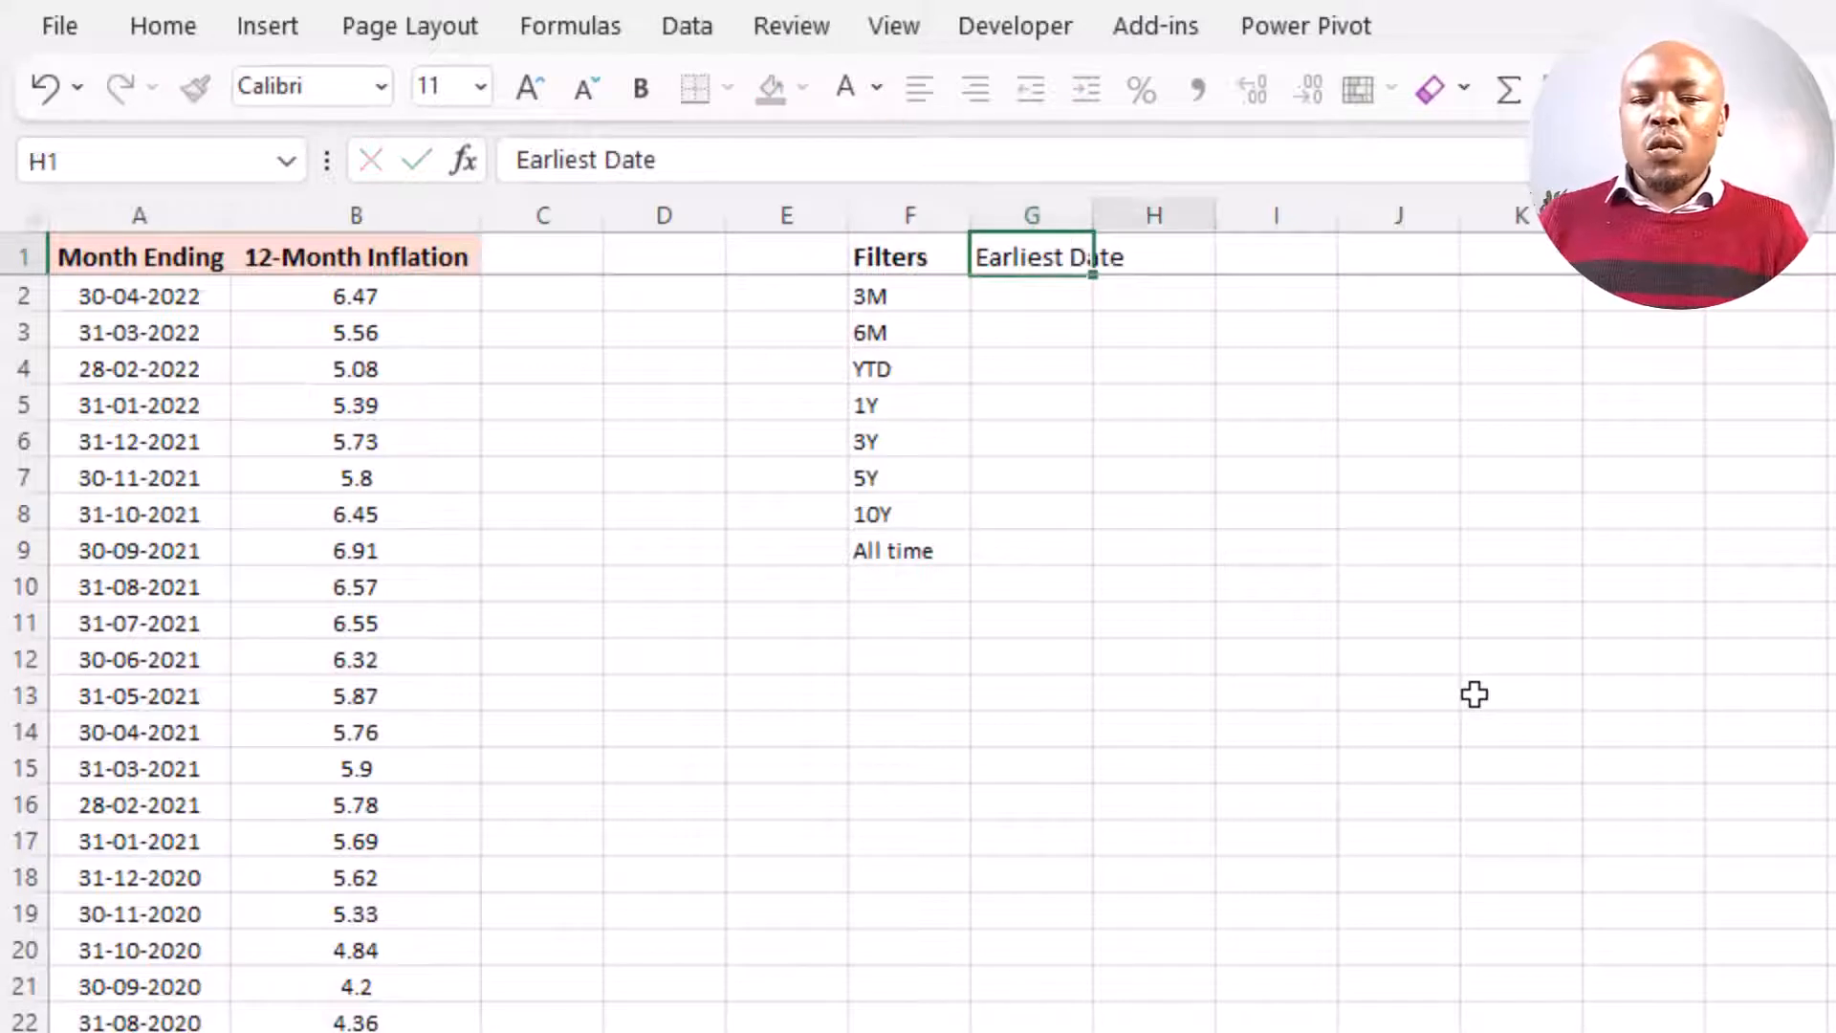
pyautogui.write('Lat')
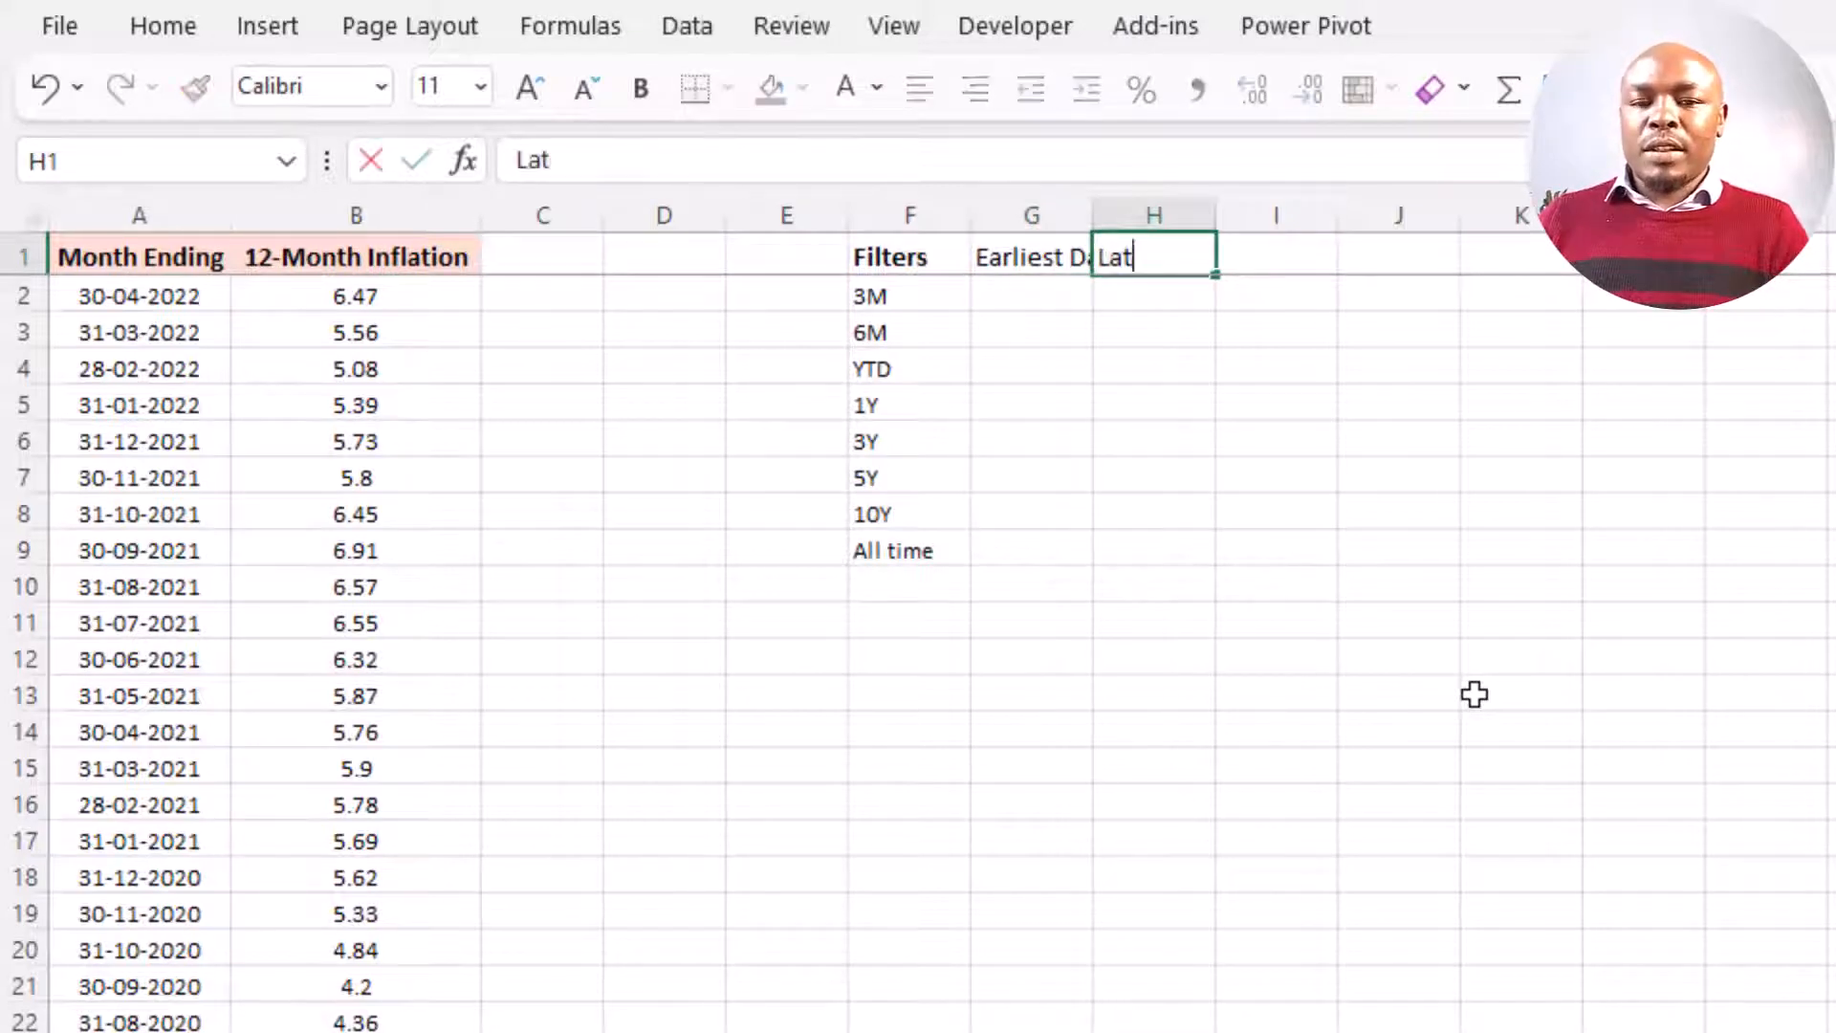
pyautogui.write('est Date')
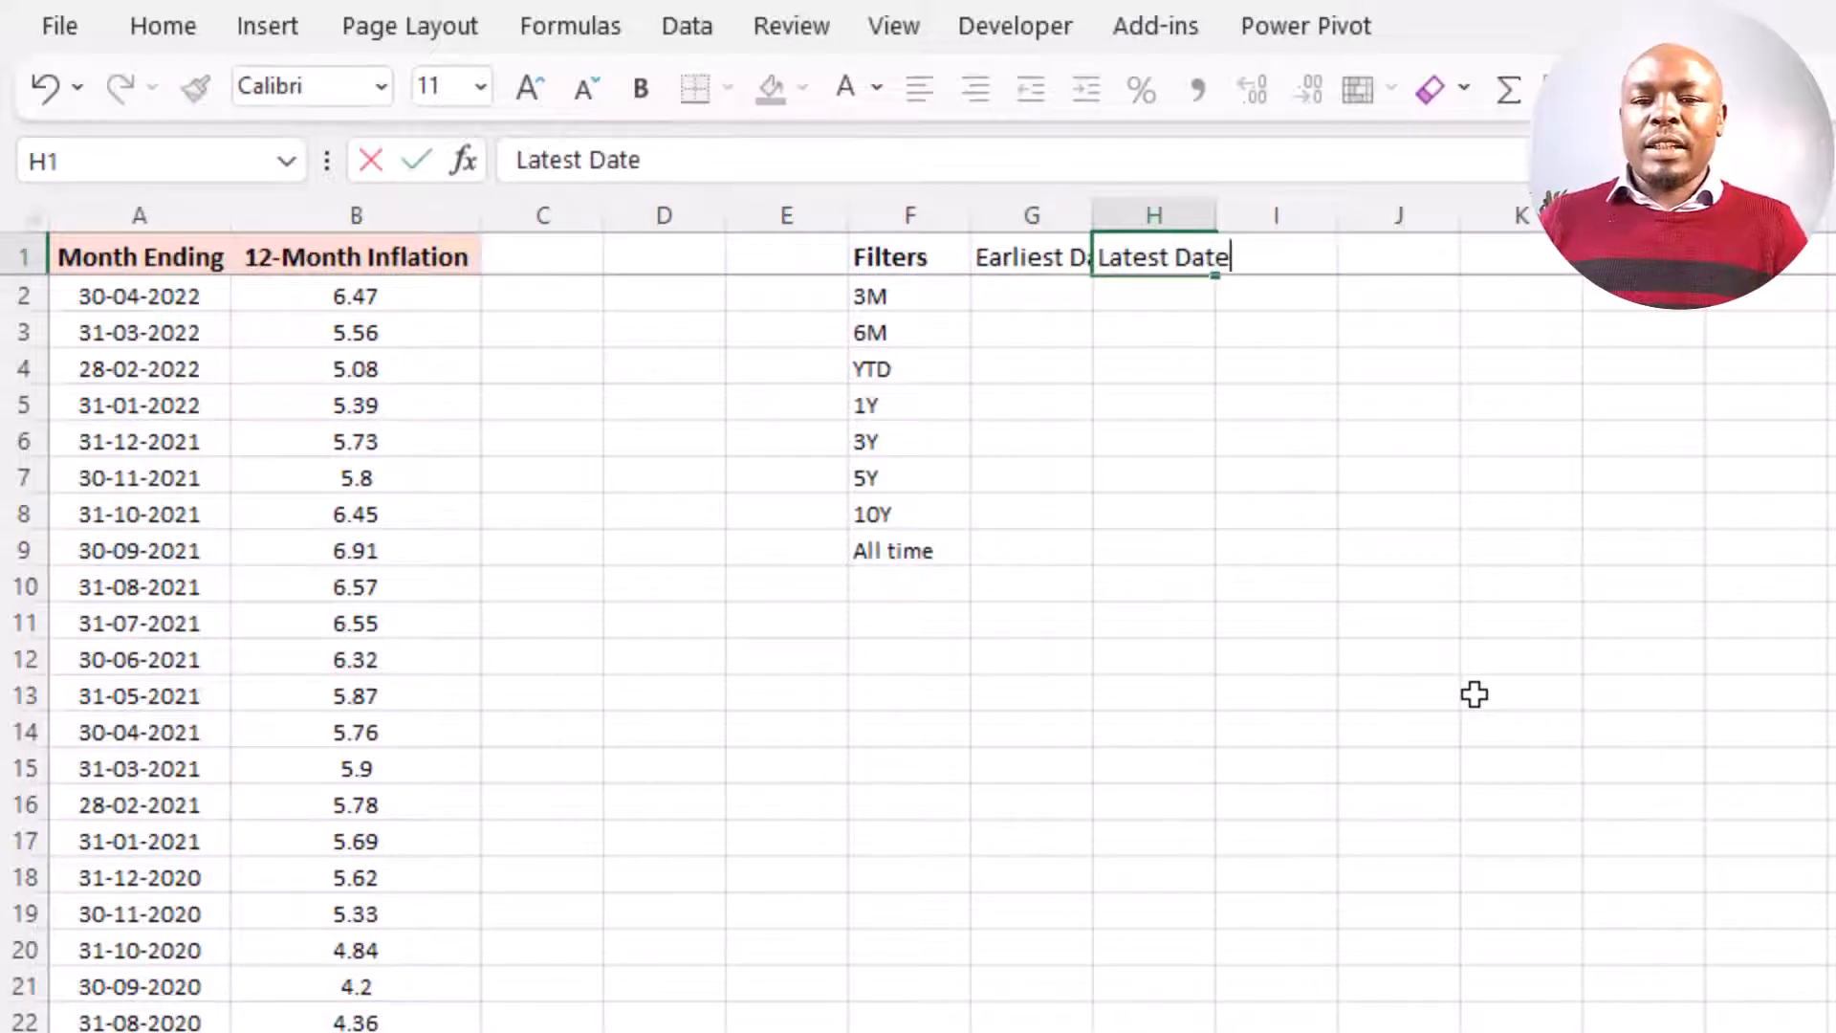
pyautogui.press('Return')
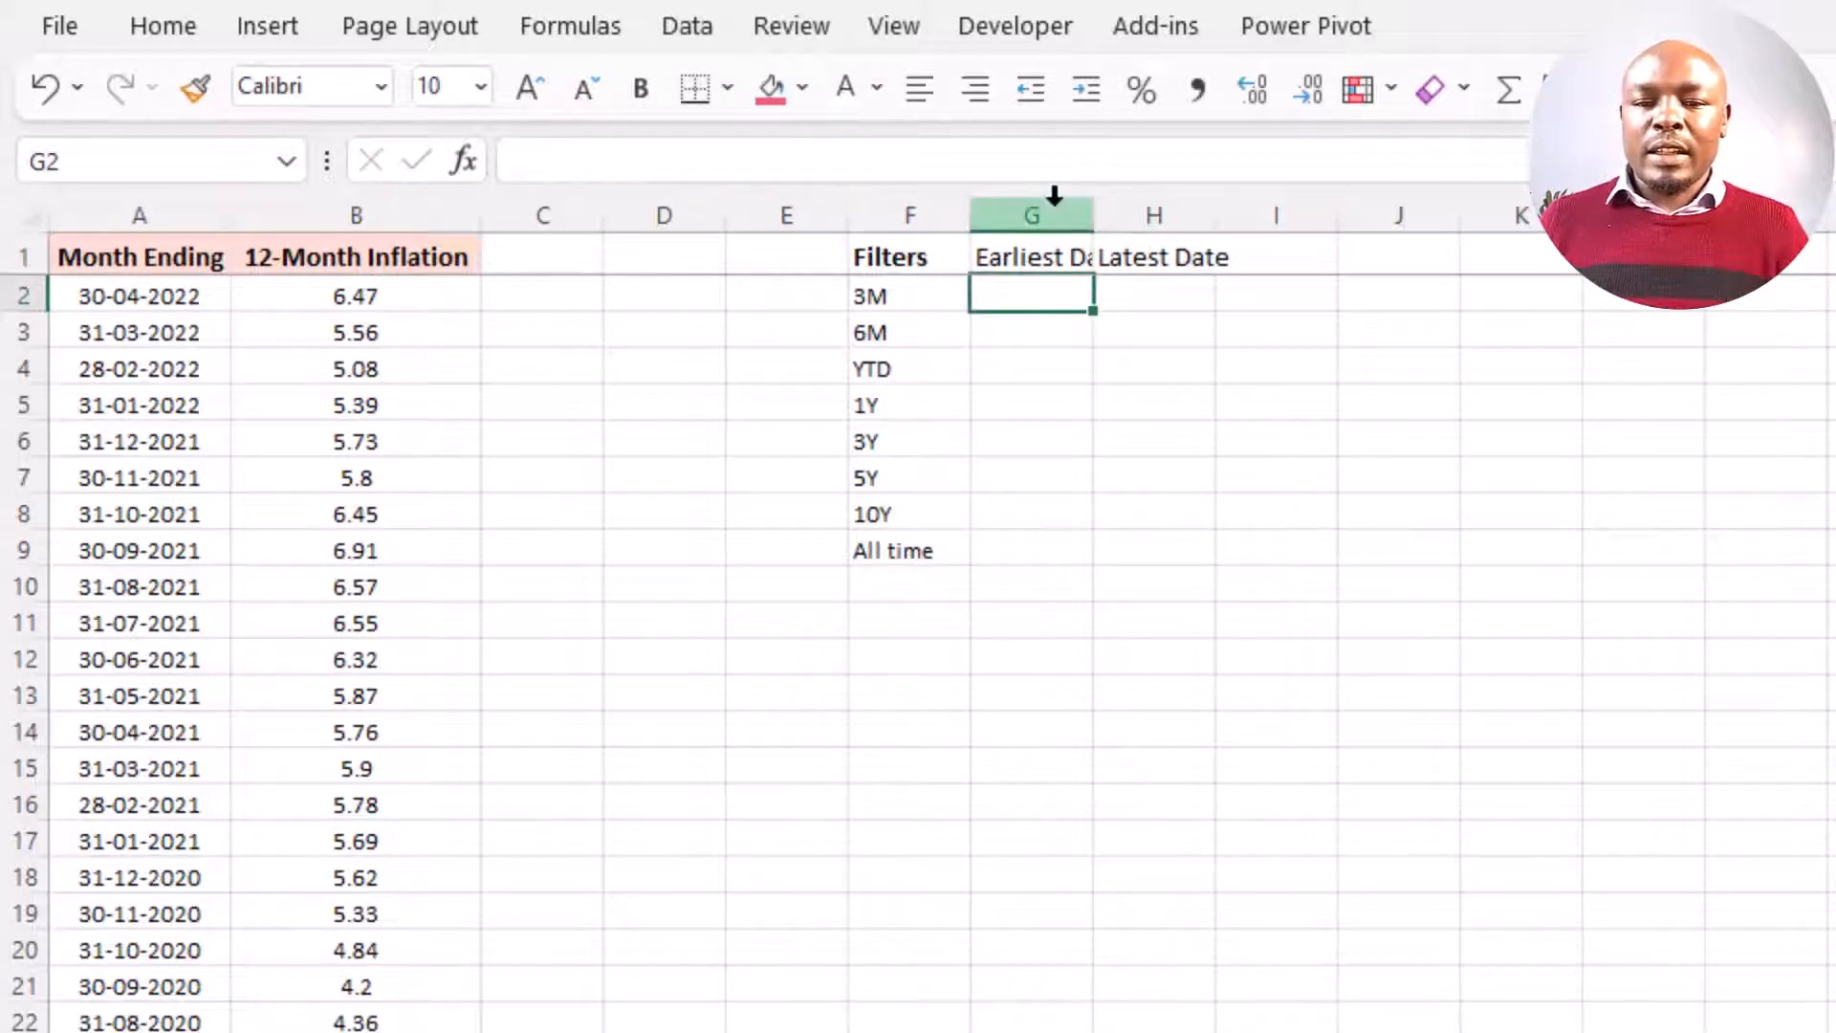
pyautogui.moveTo(1053, 193); pyautogui.dragTo(1099, 205)
pyautogui.doubleClick(1095, 204)
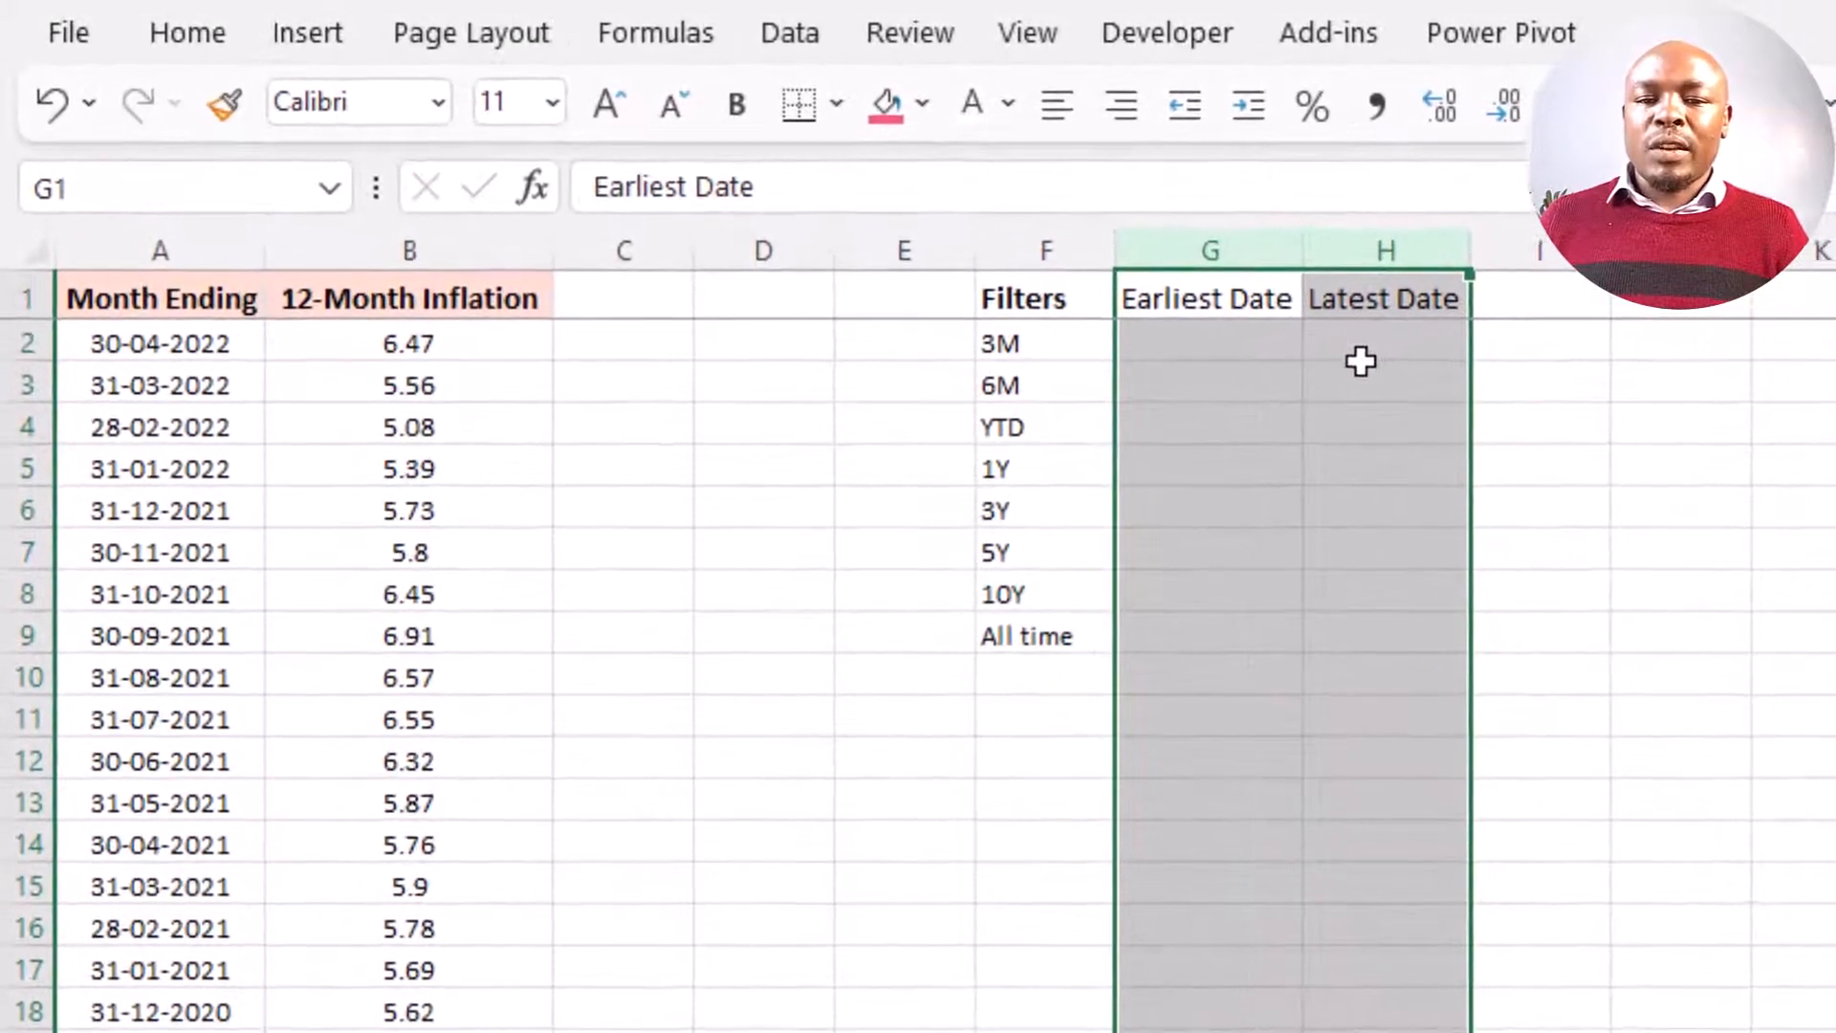
# - Fill the Latest Date cells H2:H9 with the formula =MAX($A$2:$A$210)
pyautogui.moveTo(1262, 328); pyautogui.dragTo(1273, 597)
pyautogui.moveTo(1374, 645); pyautogui.dragTo(1374, 646)
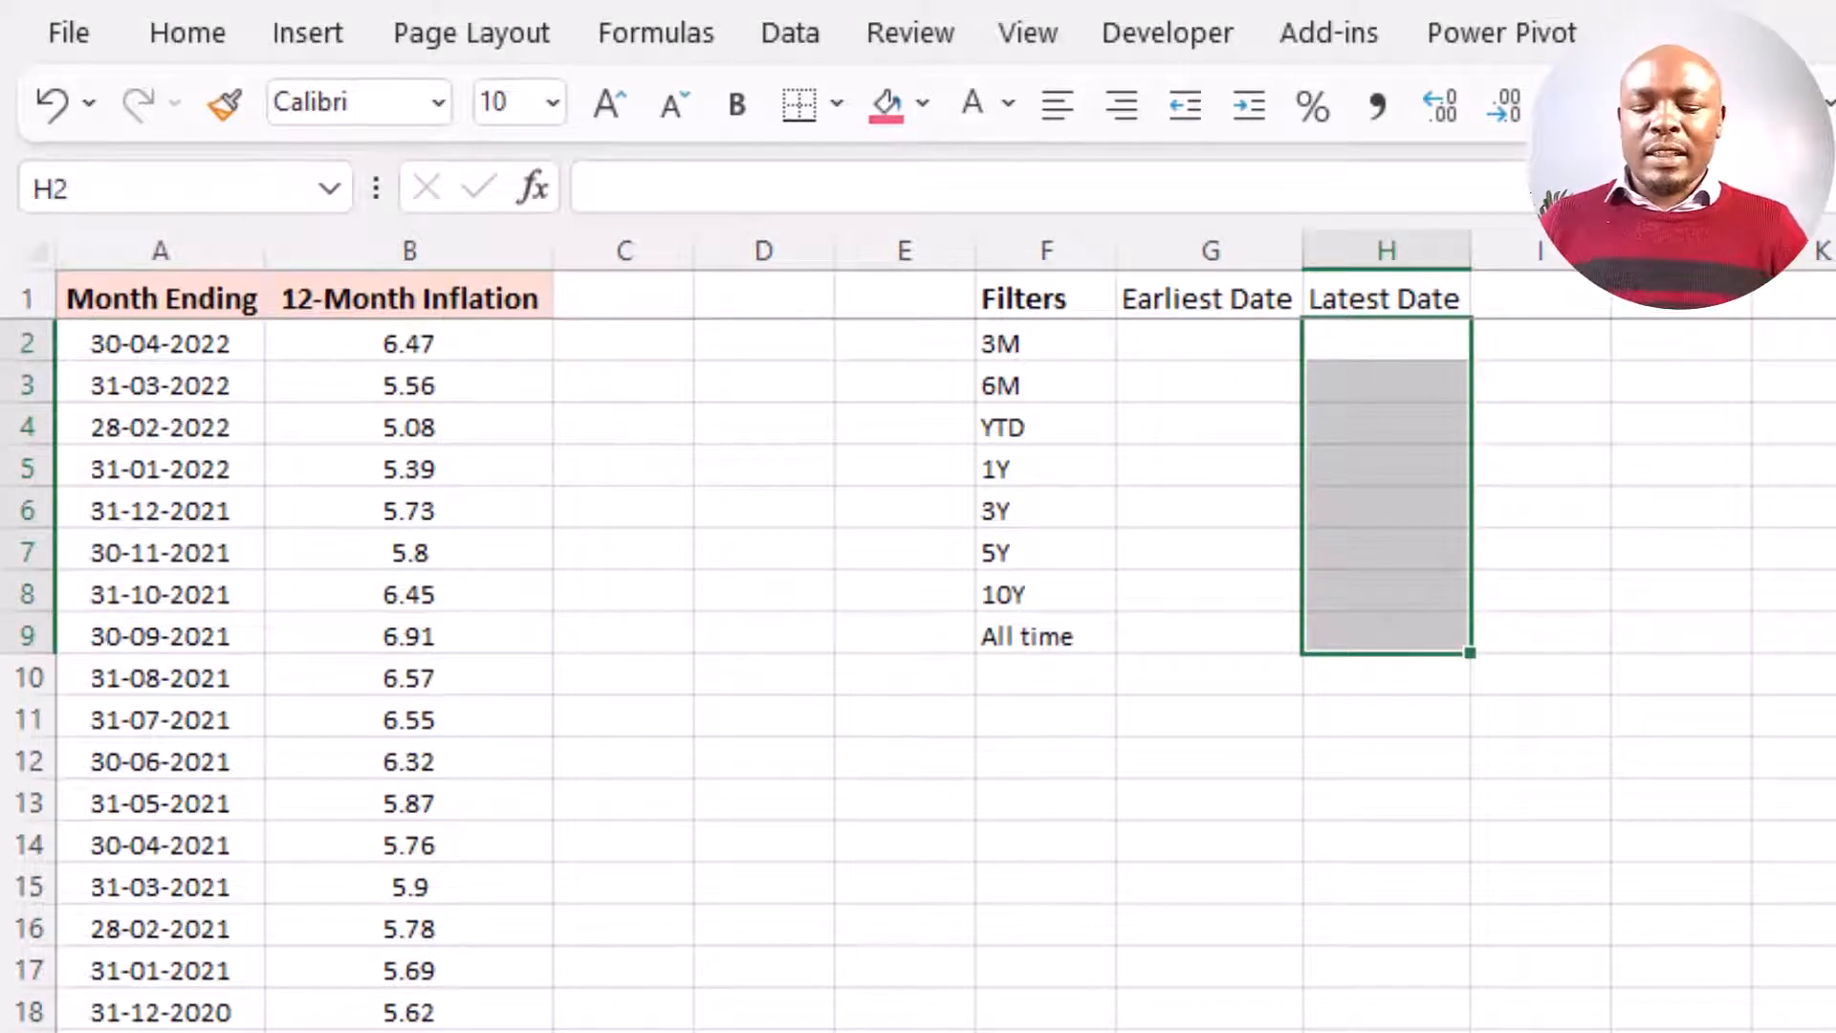
pyautogui.write('=max')
pyautogui.press('Tab')
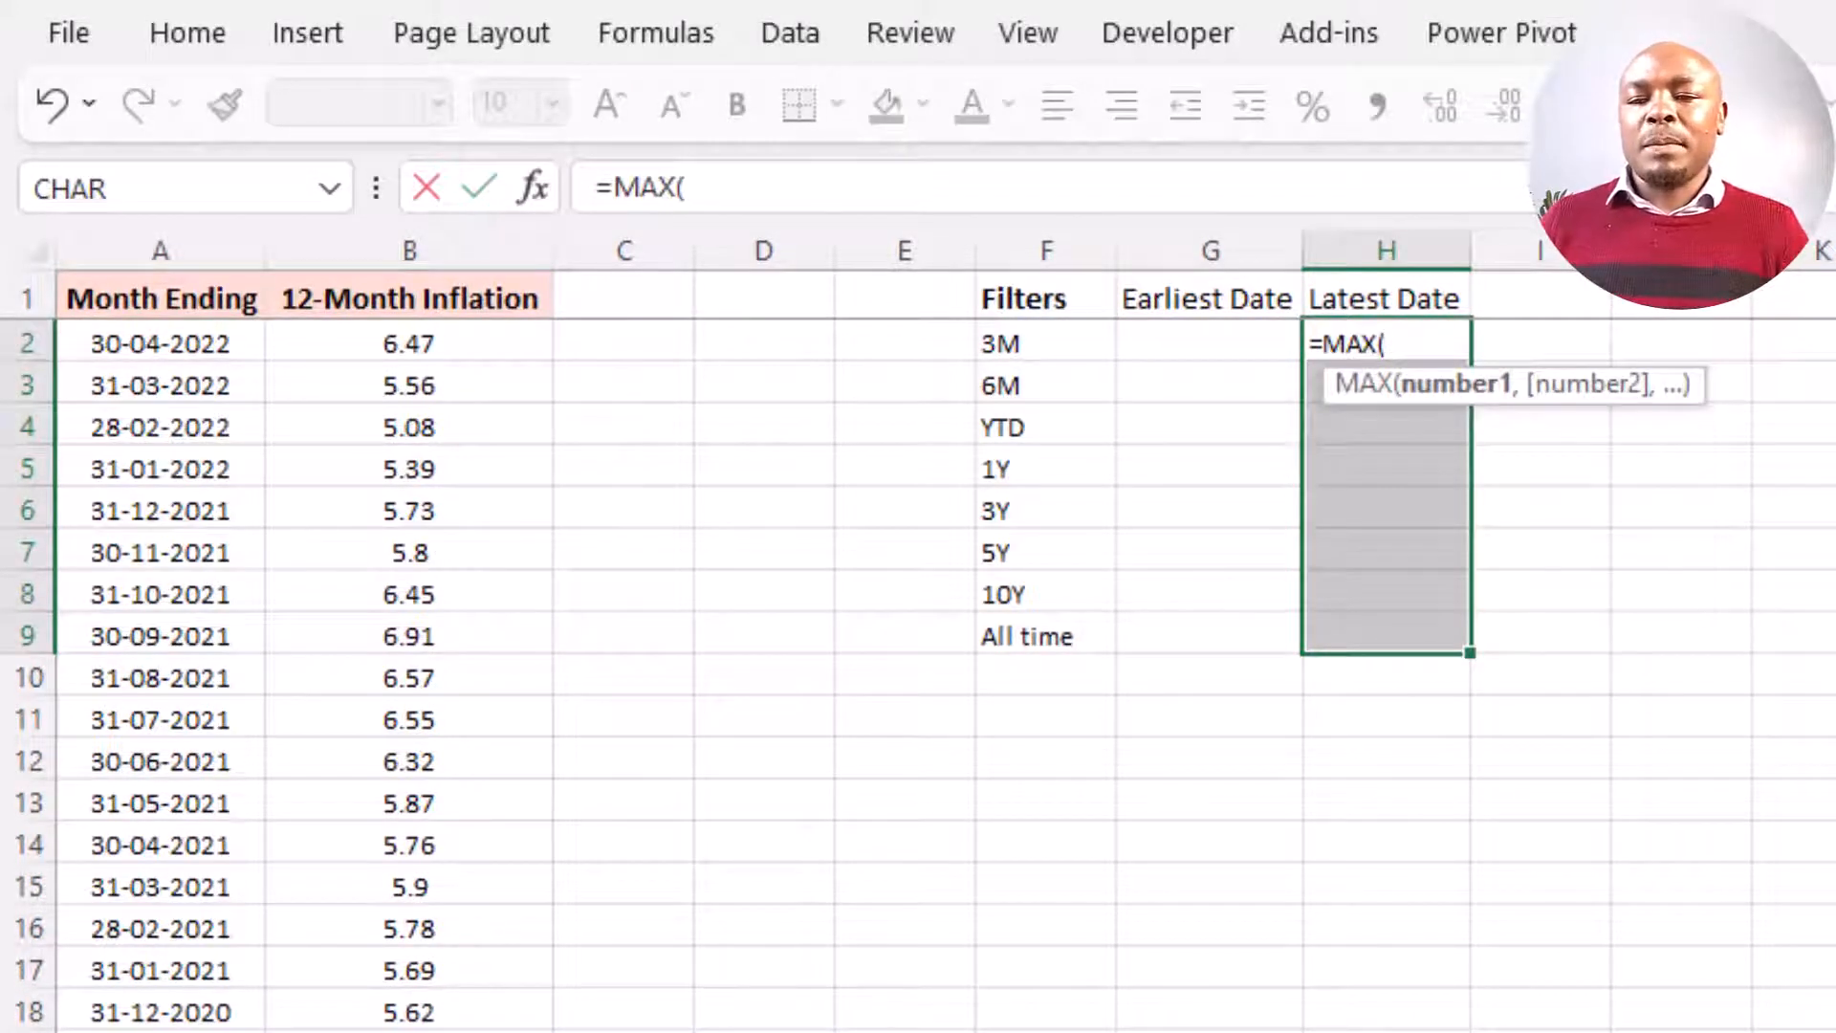
pyautogui.click(204, 352)
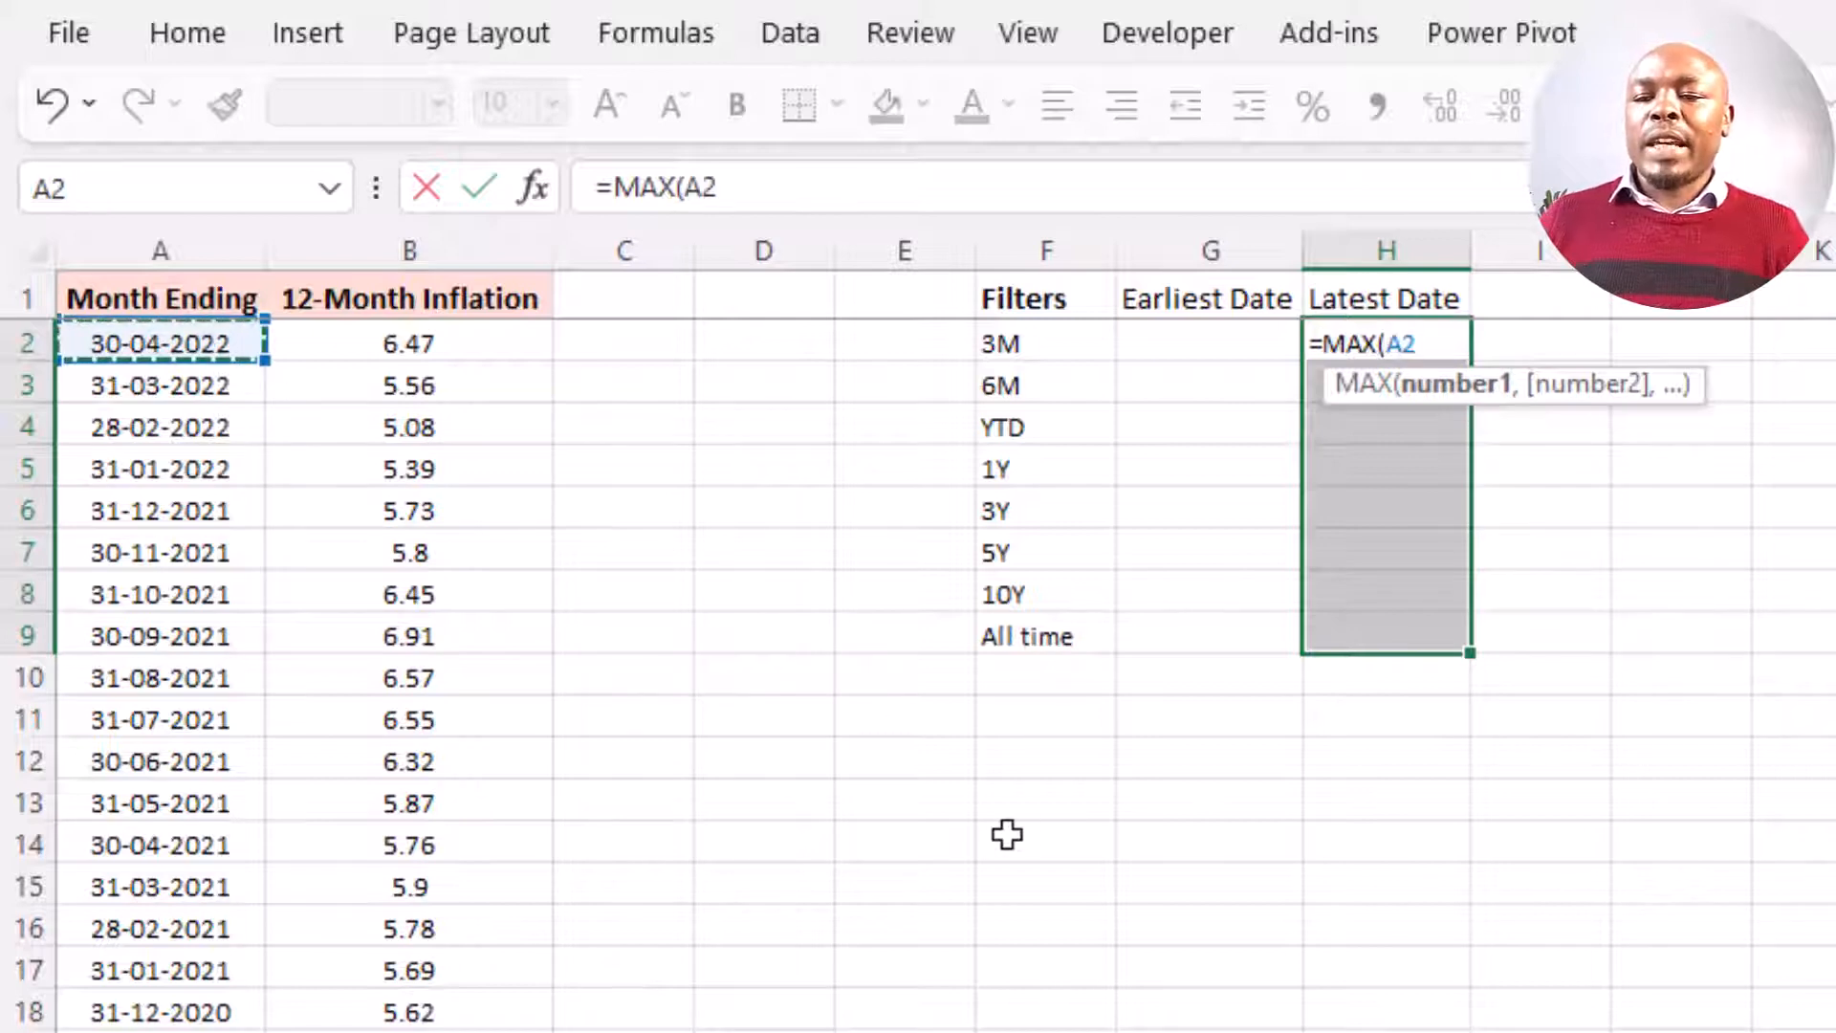
pyautogui.hotkey('ctrl', 'shift', 'Down')
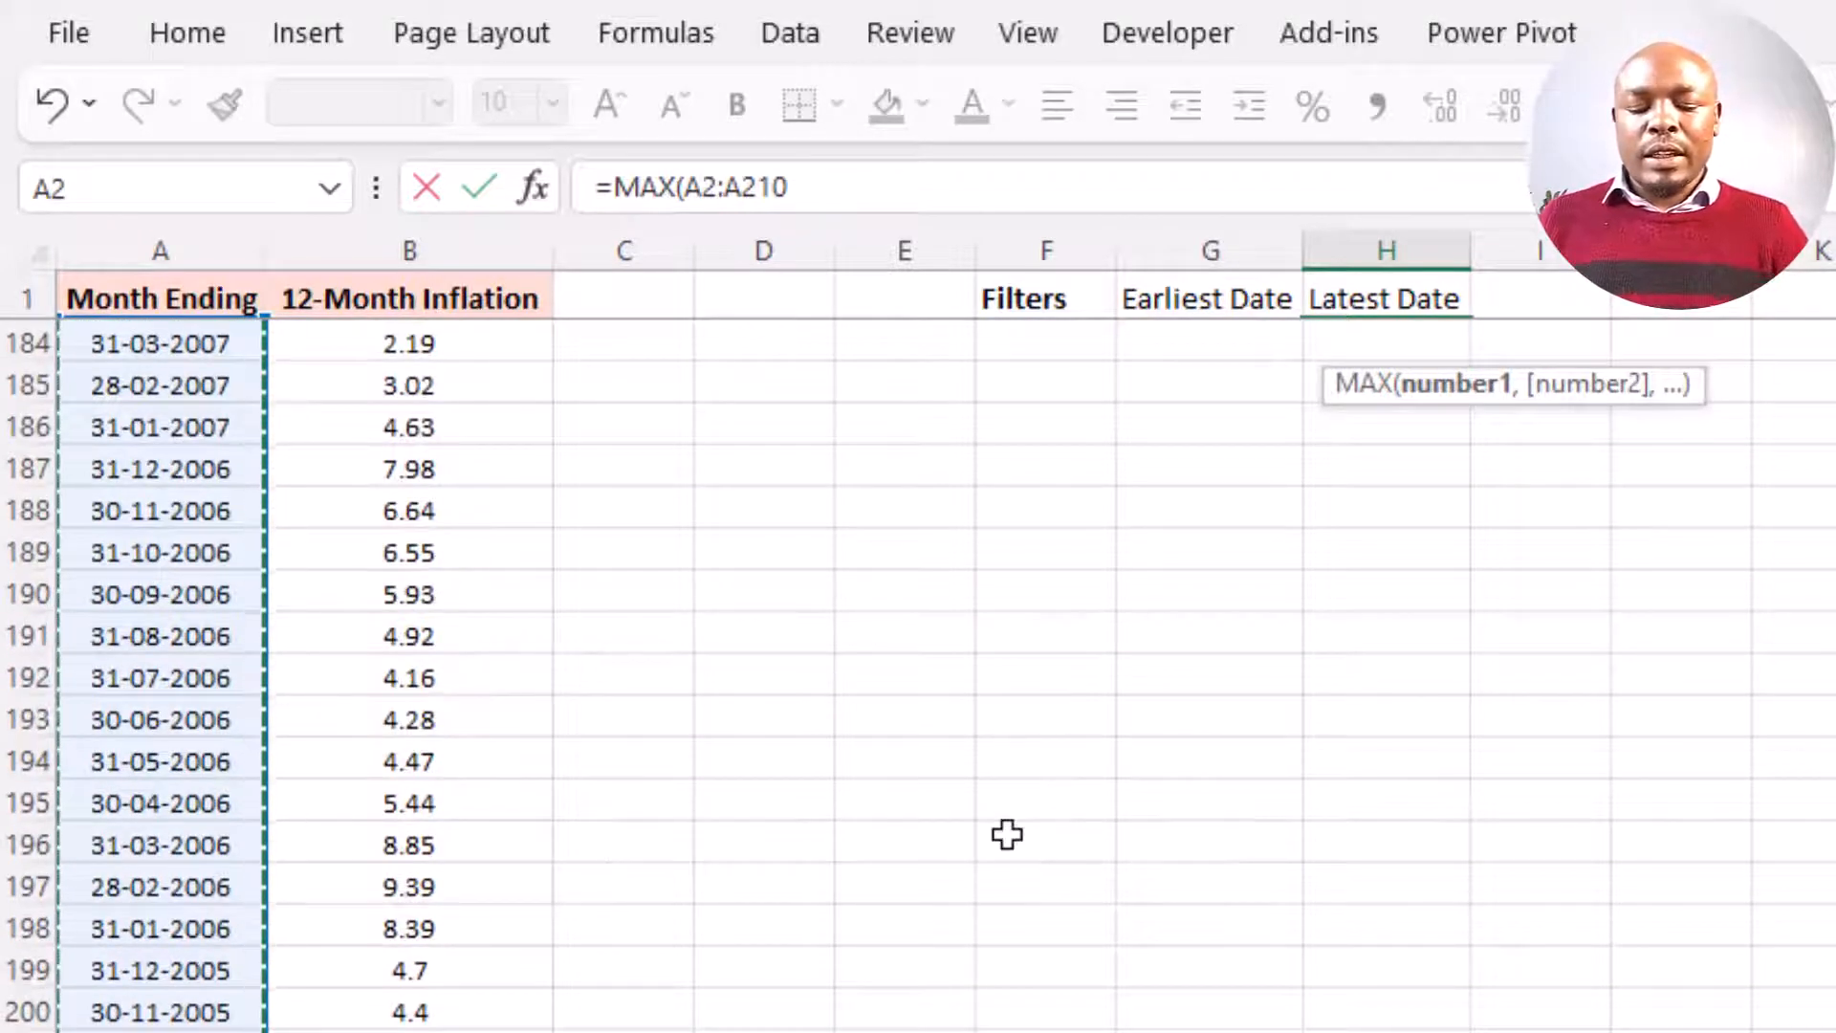
pyautogui.scroll(20, 1007, 835)
pyautogui.press('F4')
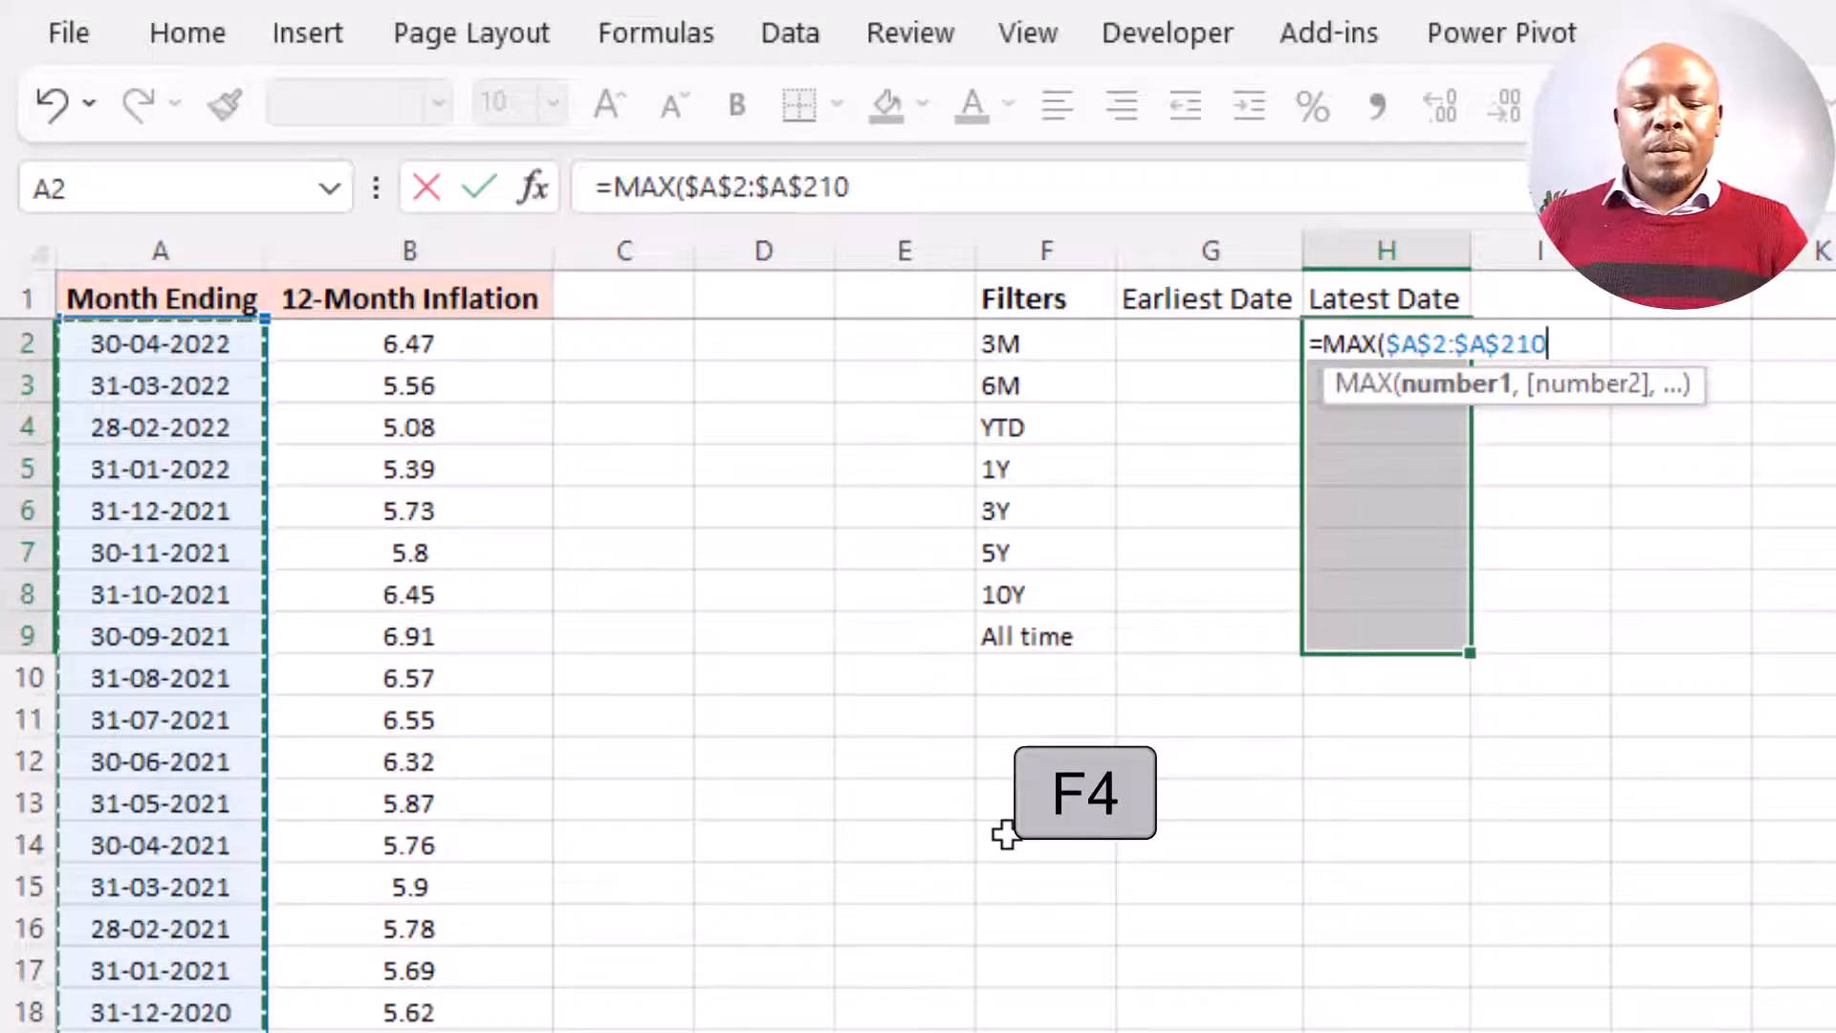
pyautogui.write(')')
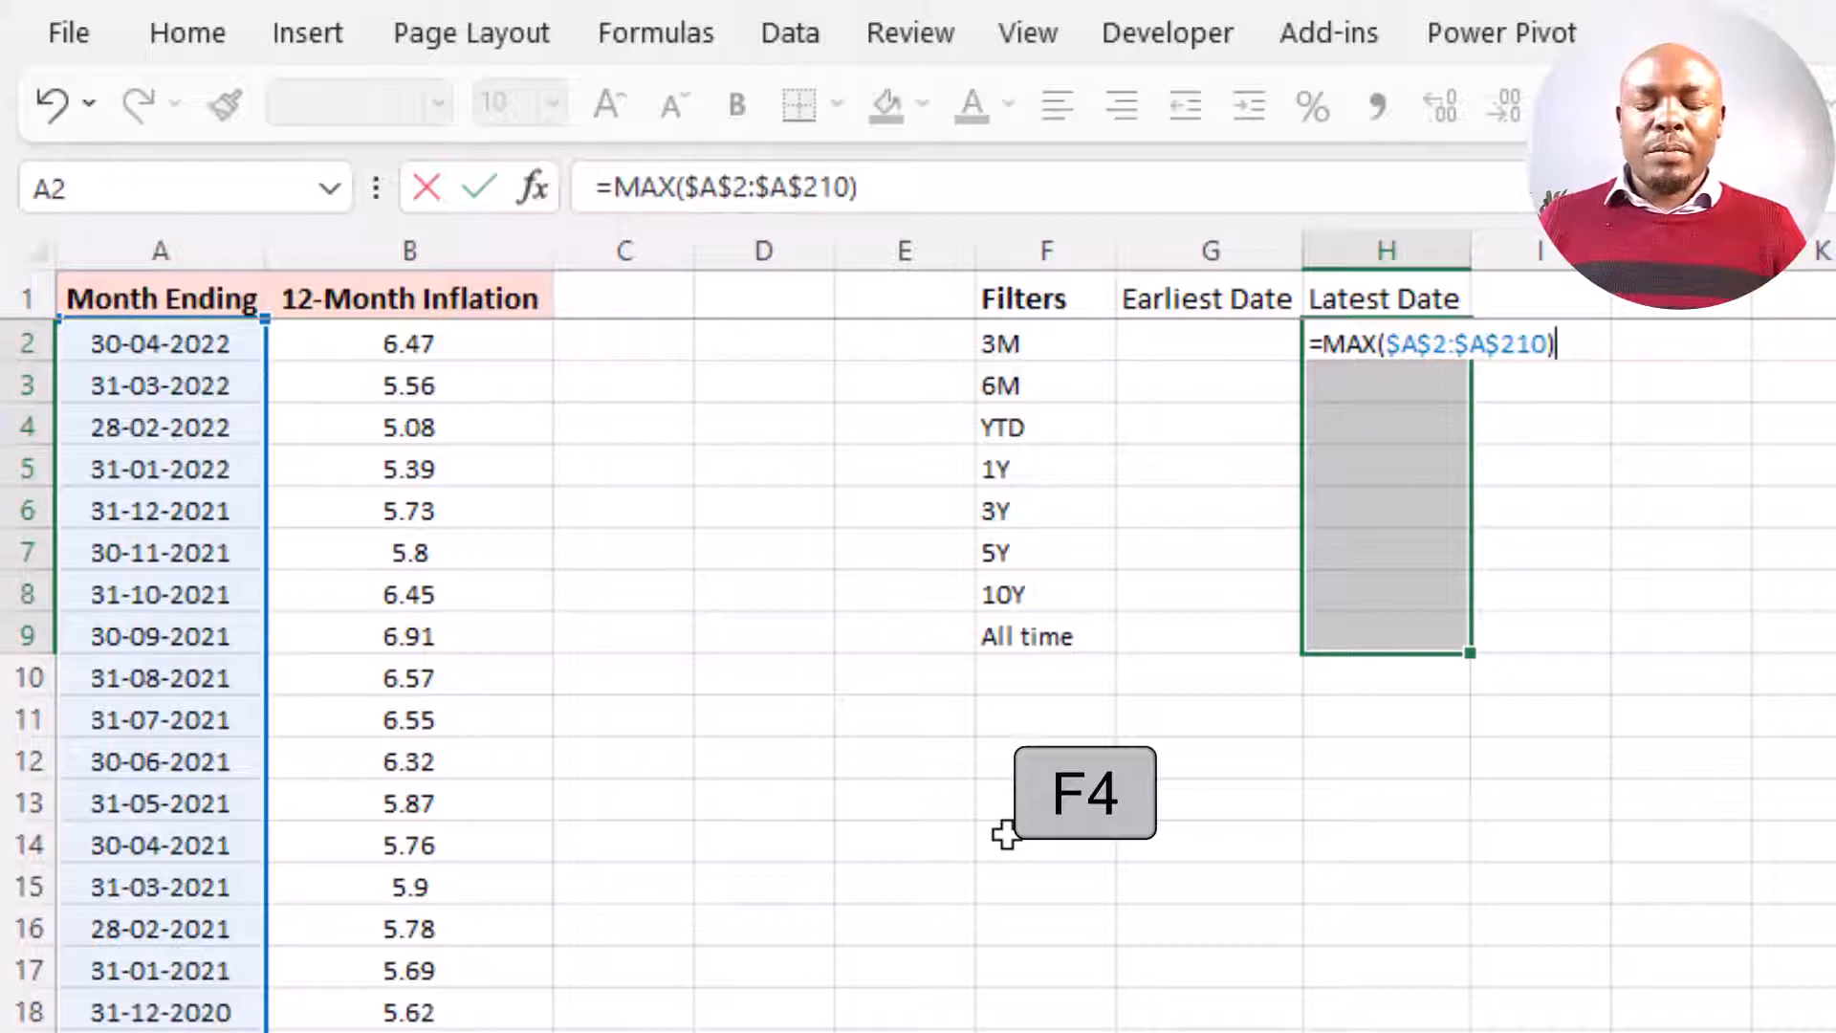
pyautogui.hotkey('ctrl', 'Return')
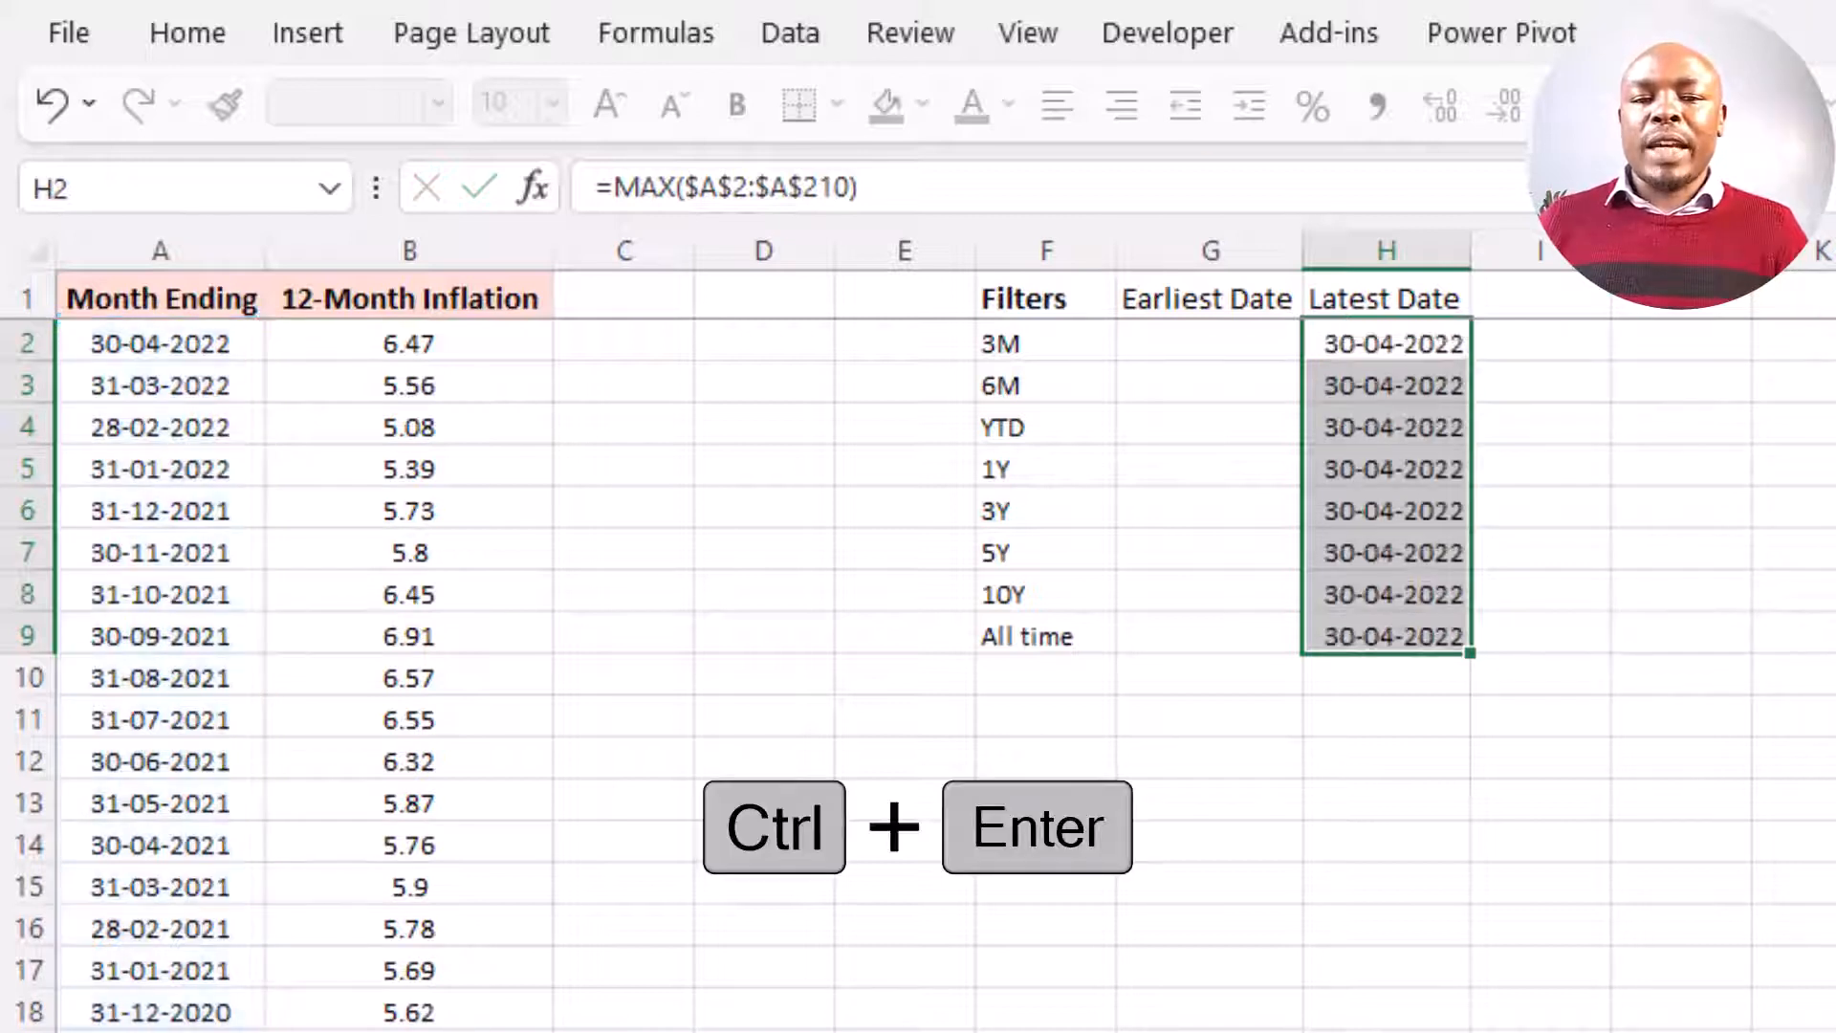
# - Check the Latest Date formulas in H2:H9 and the Earliest Date cells beside each filter period
pyautogui.click(1375, 421)
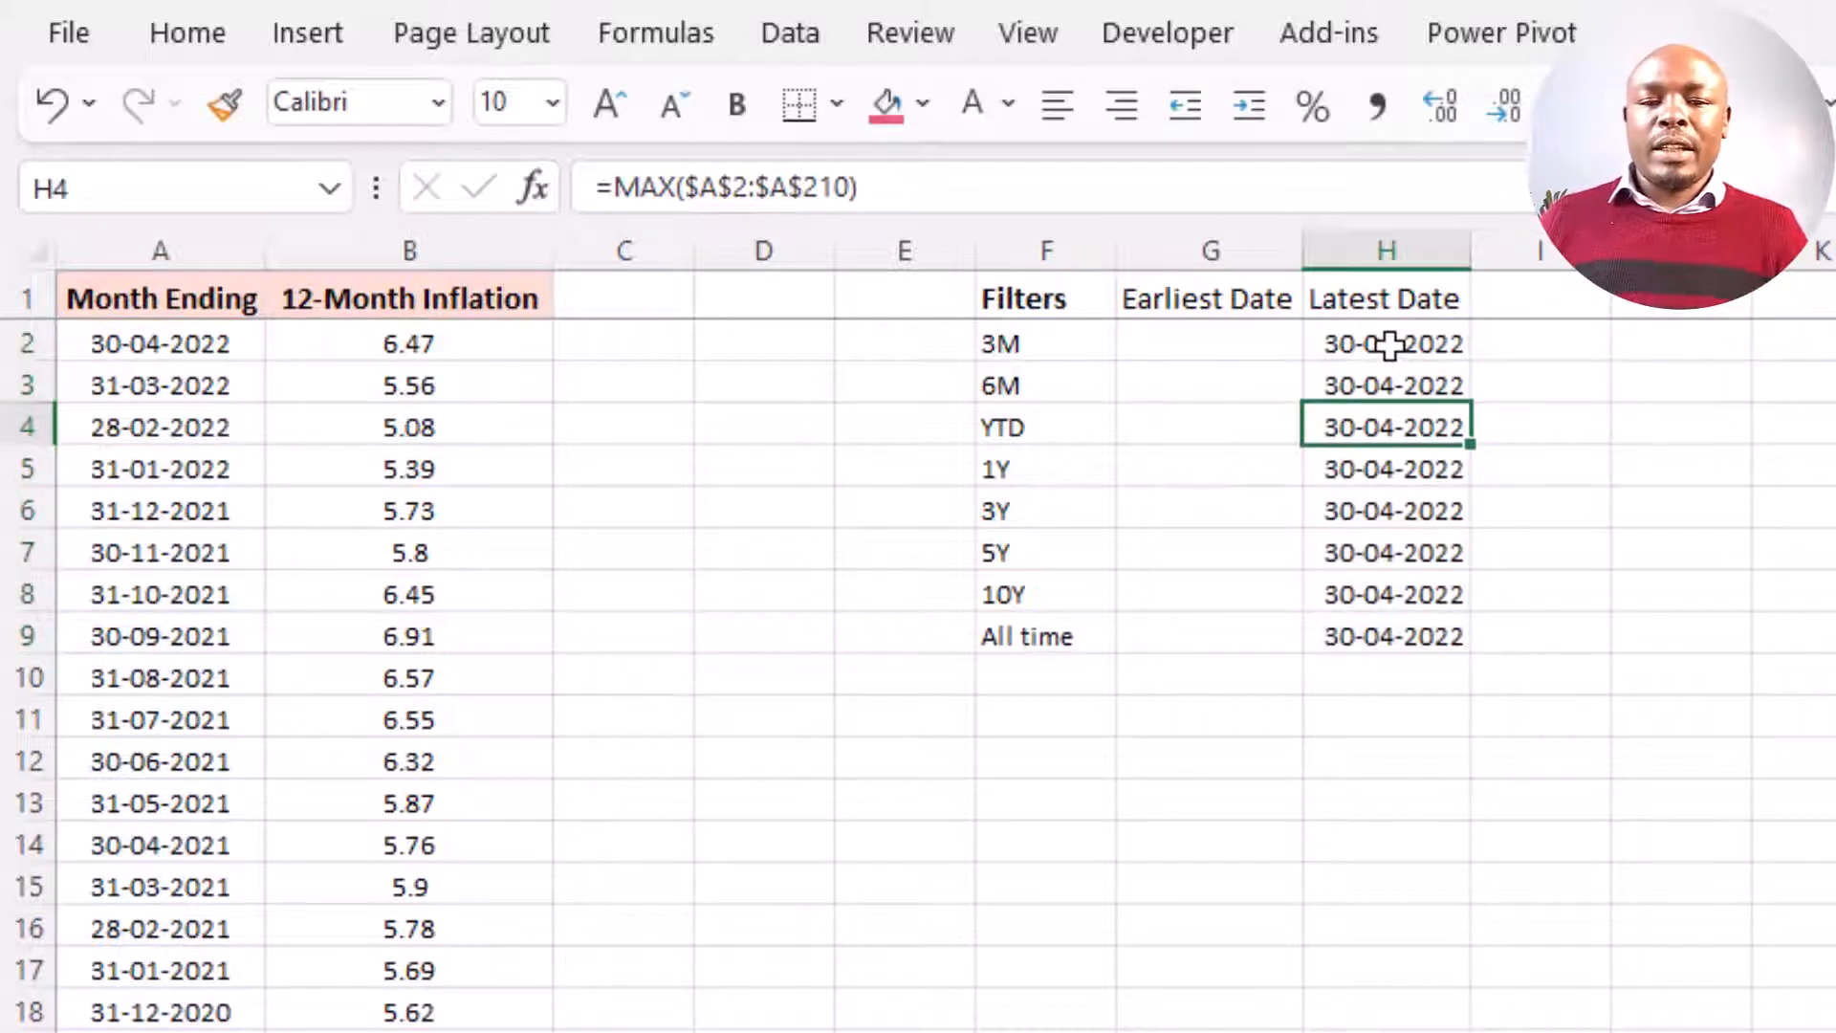
pyautogui.moveTo(1389, 345); pyautogui.dragTo(1381, 643)
pyautogui.click(1394, 507)
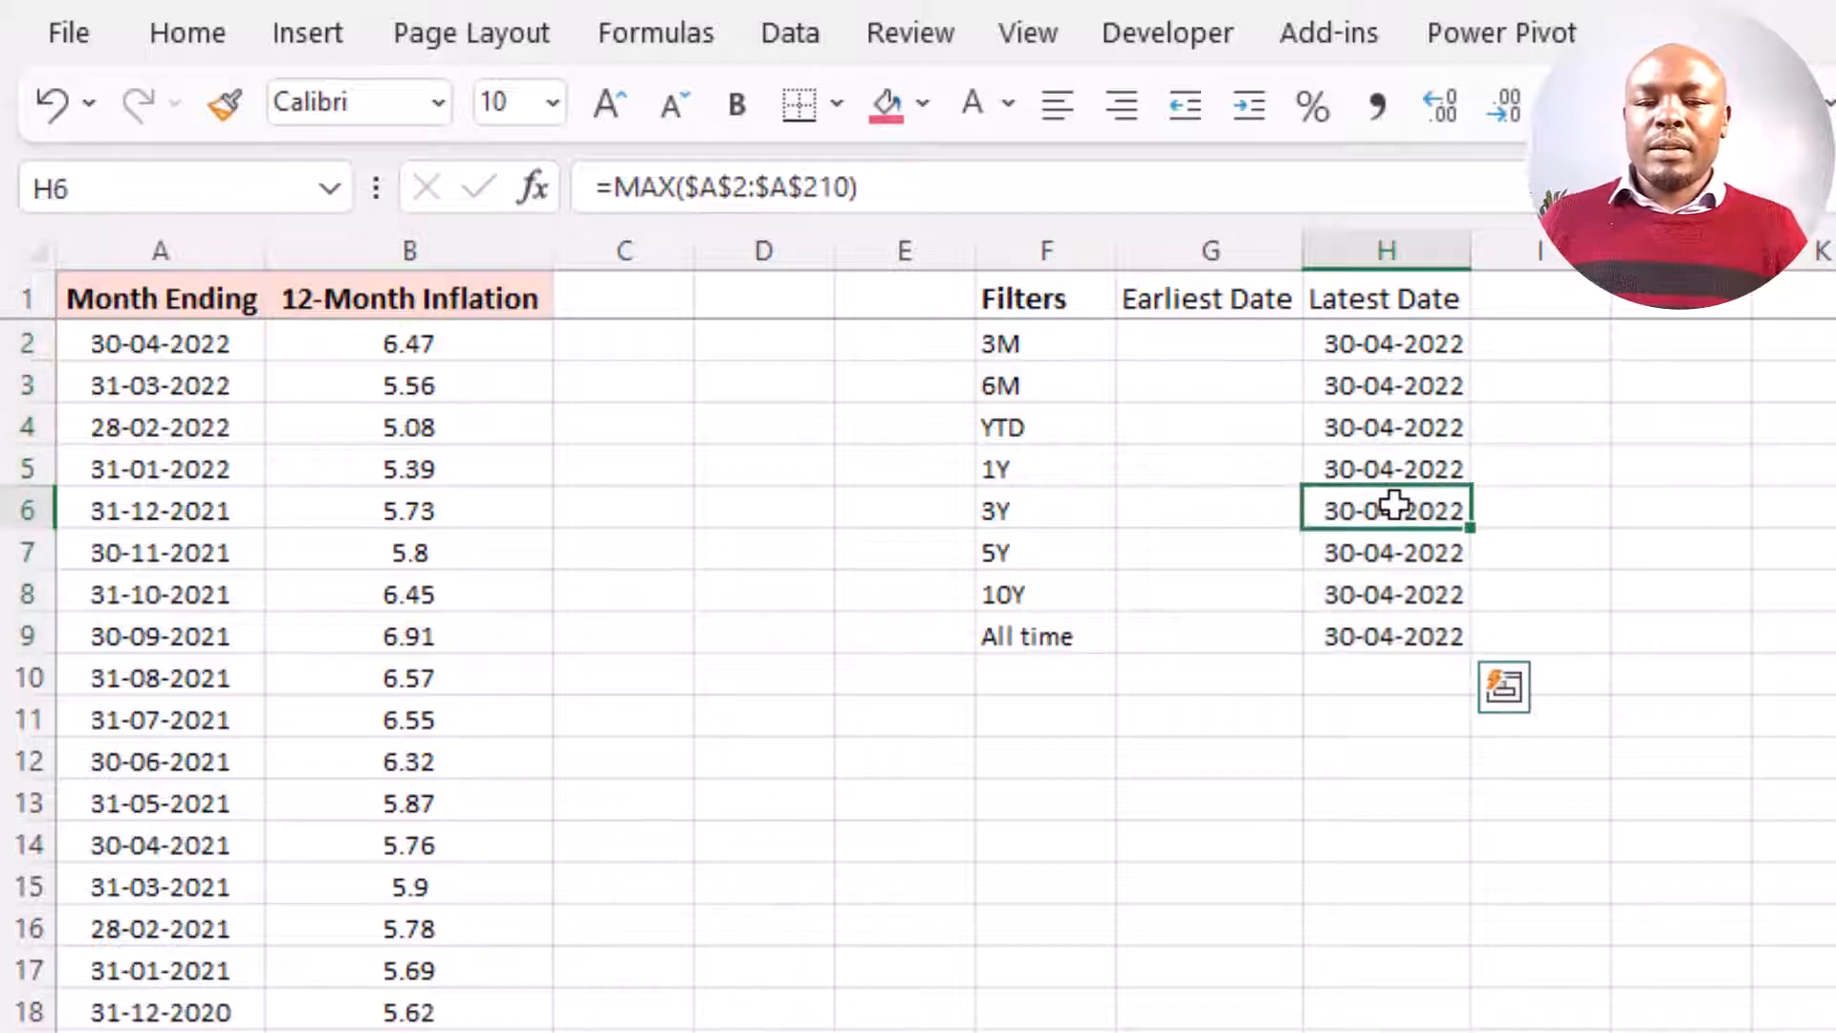
pyautogui.click(1419, 351)
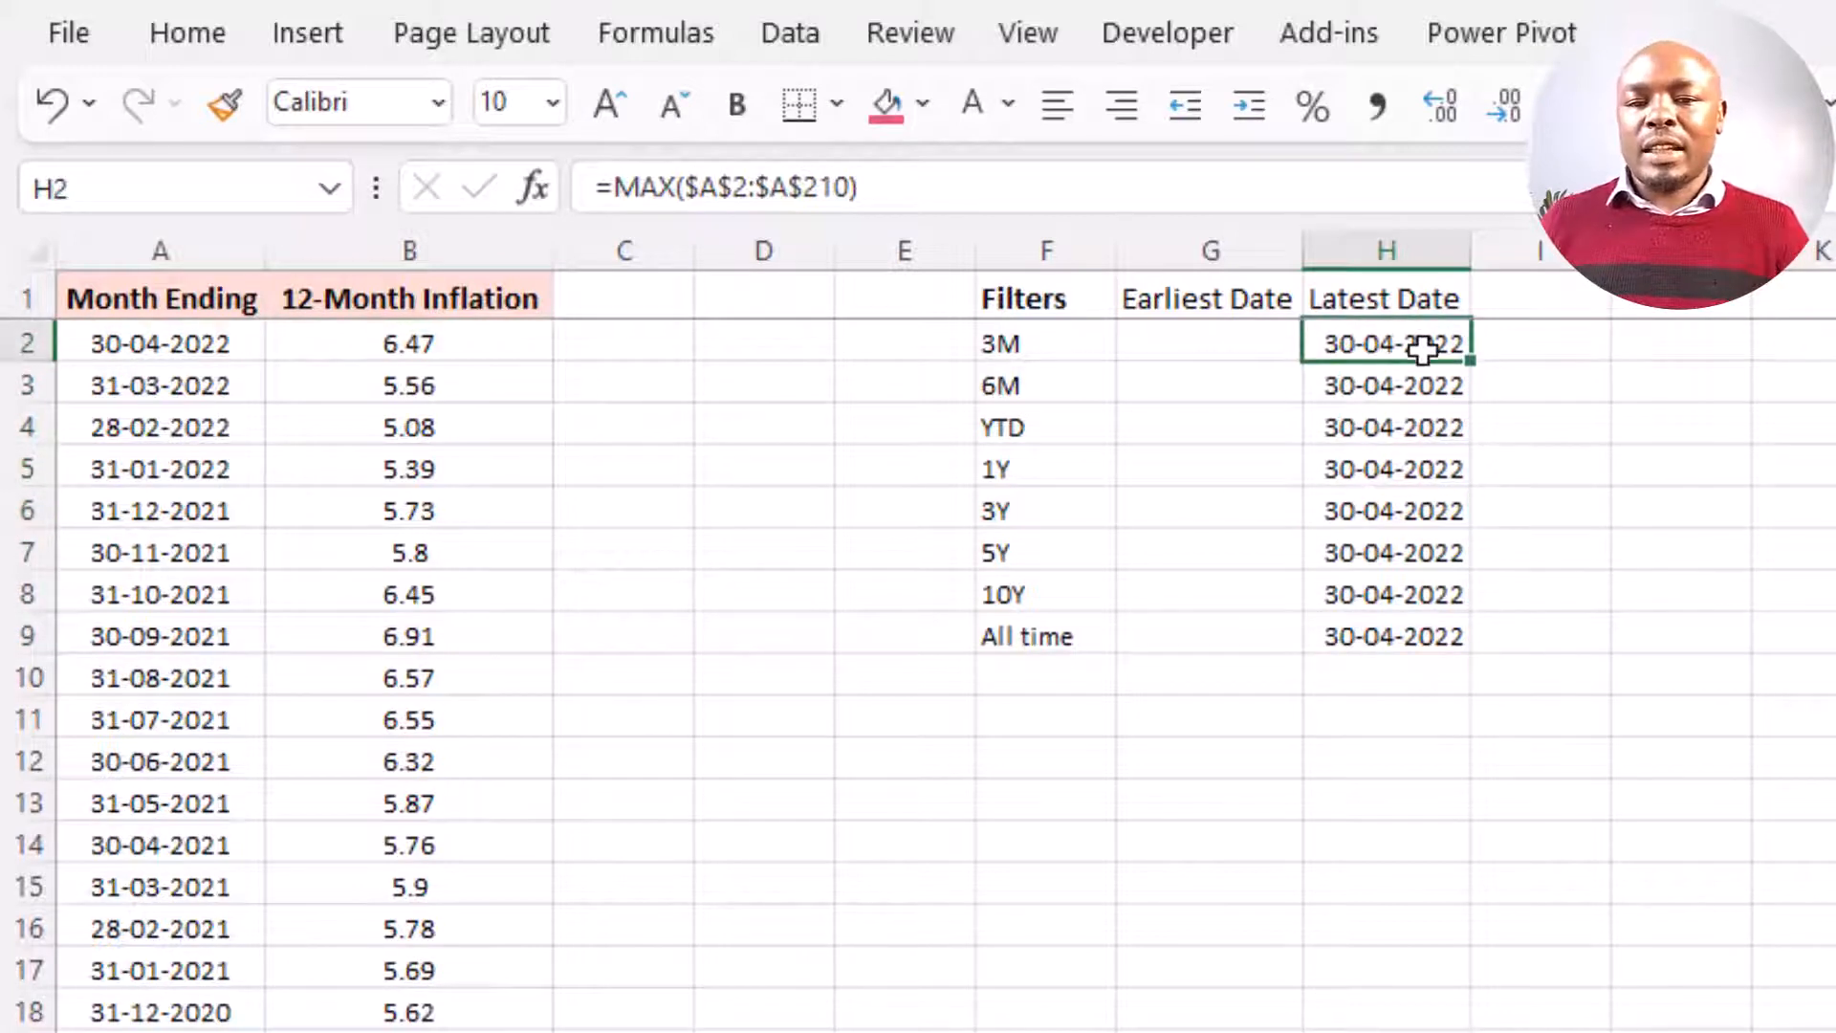
pyautogui.click(1242, 348)
pyautogui.click(1221, 438)
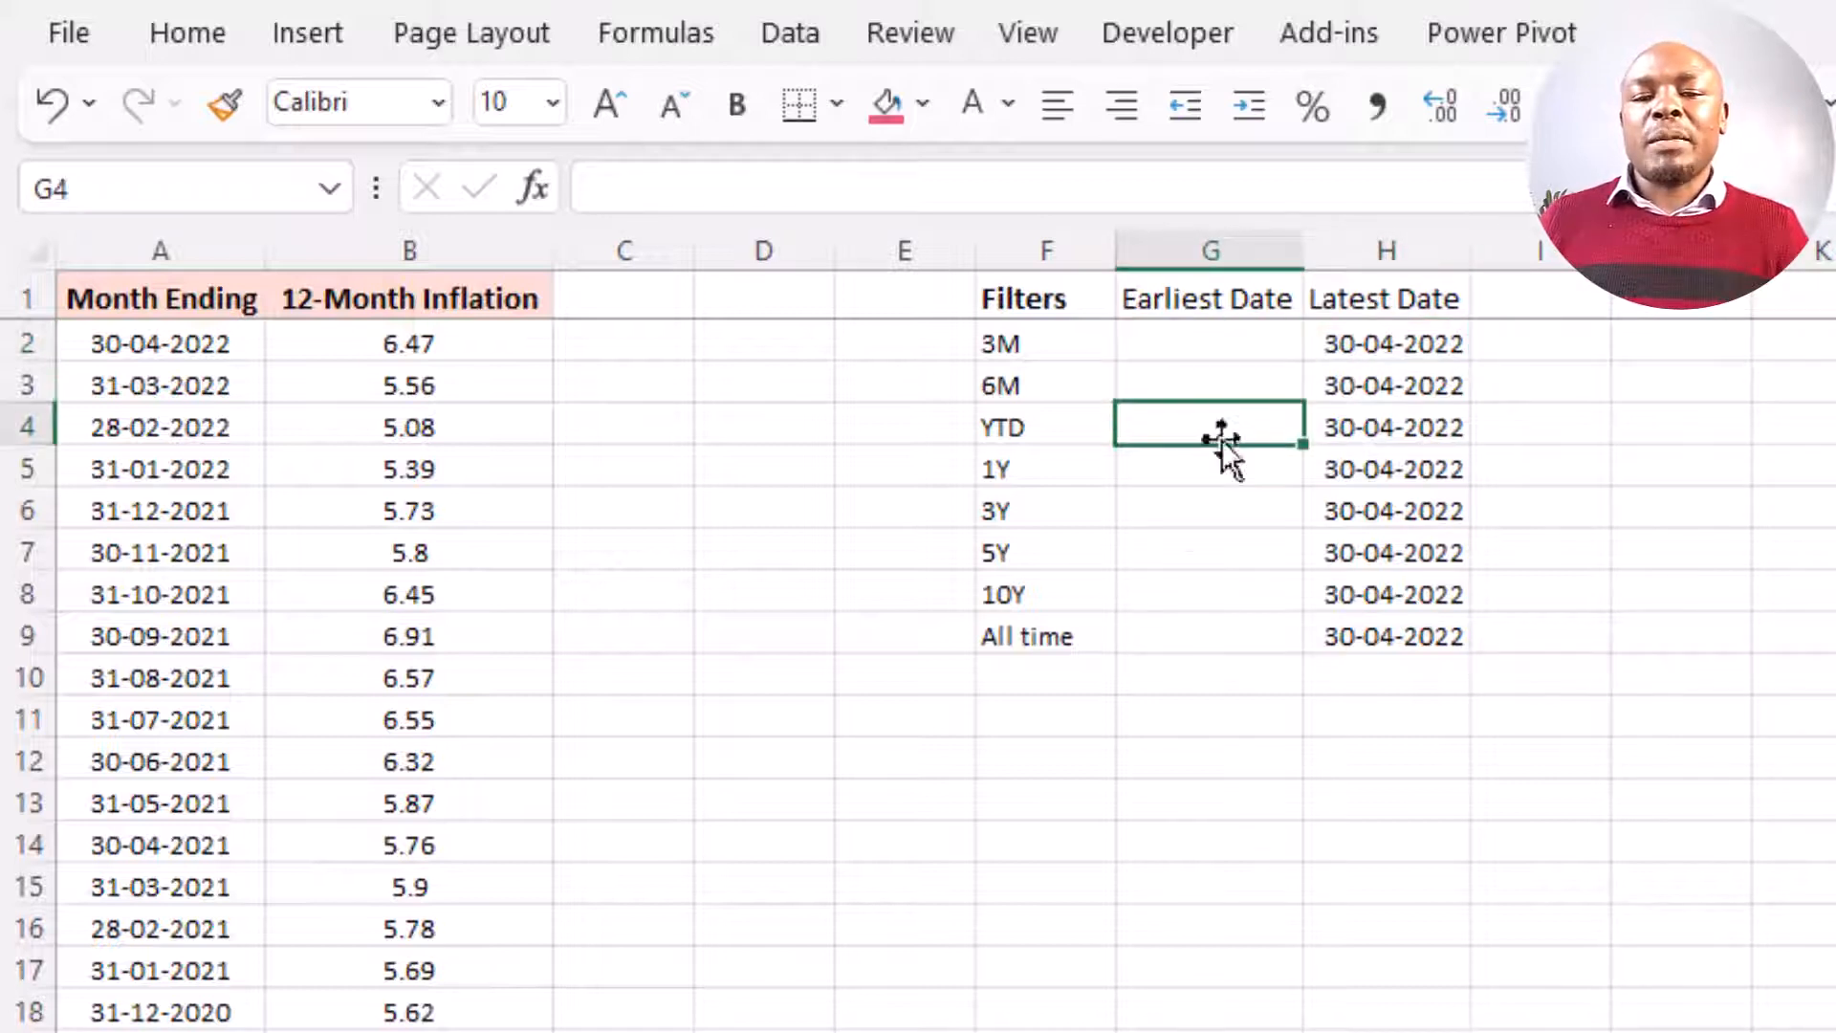
pyautogui.click(1189, 578)
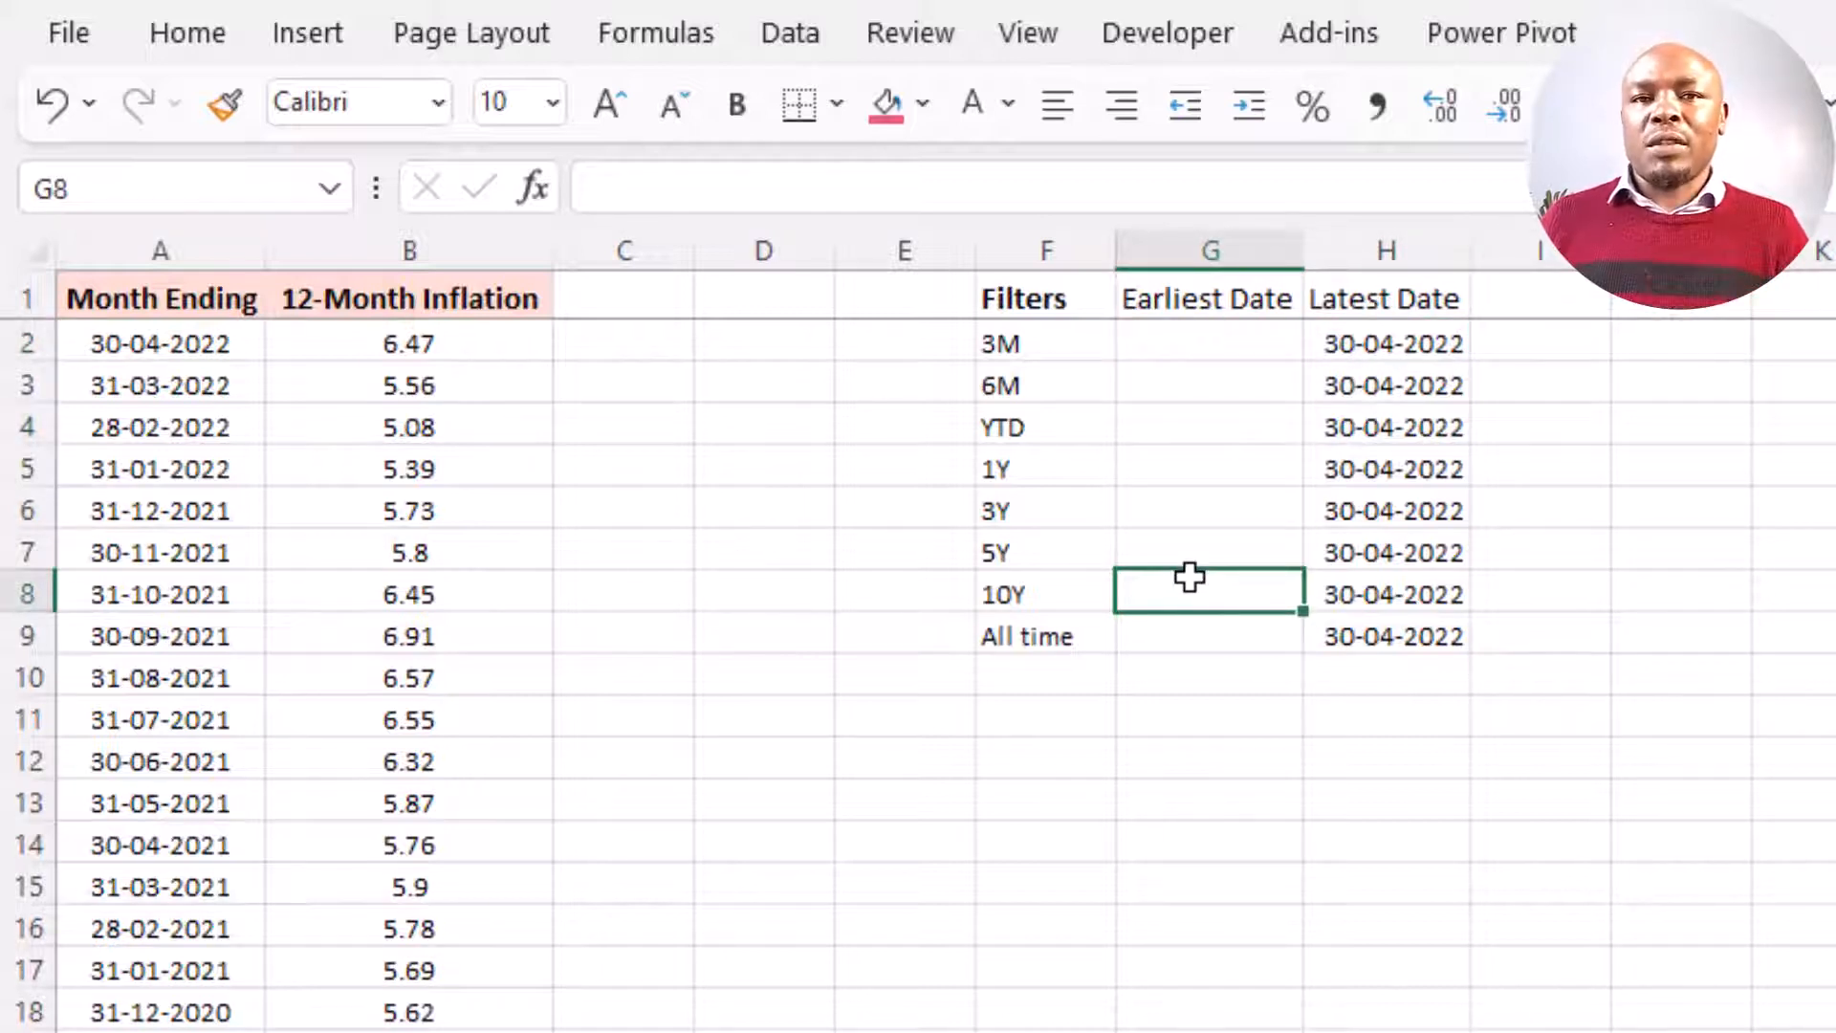
pyautogui.click(1205, 431)
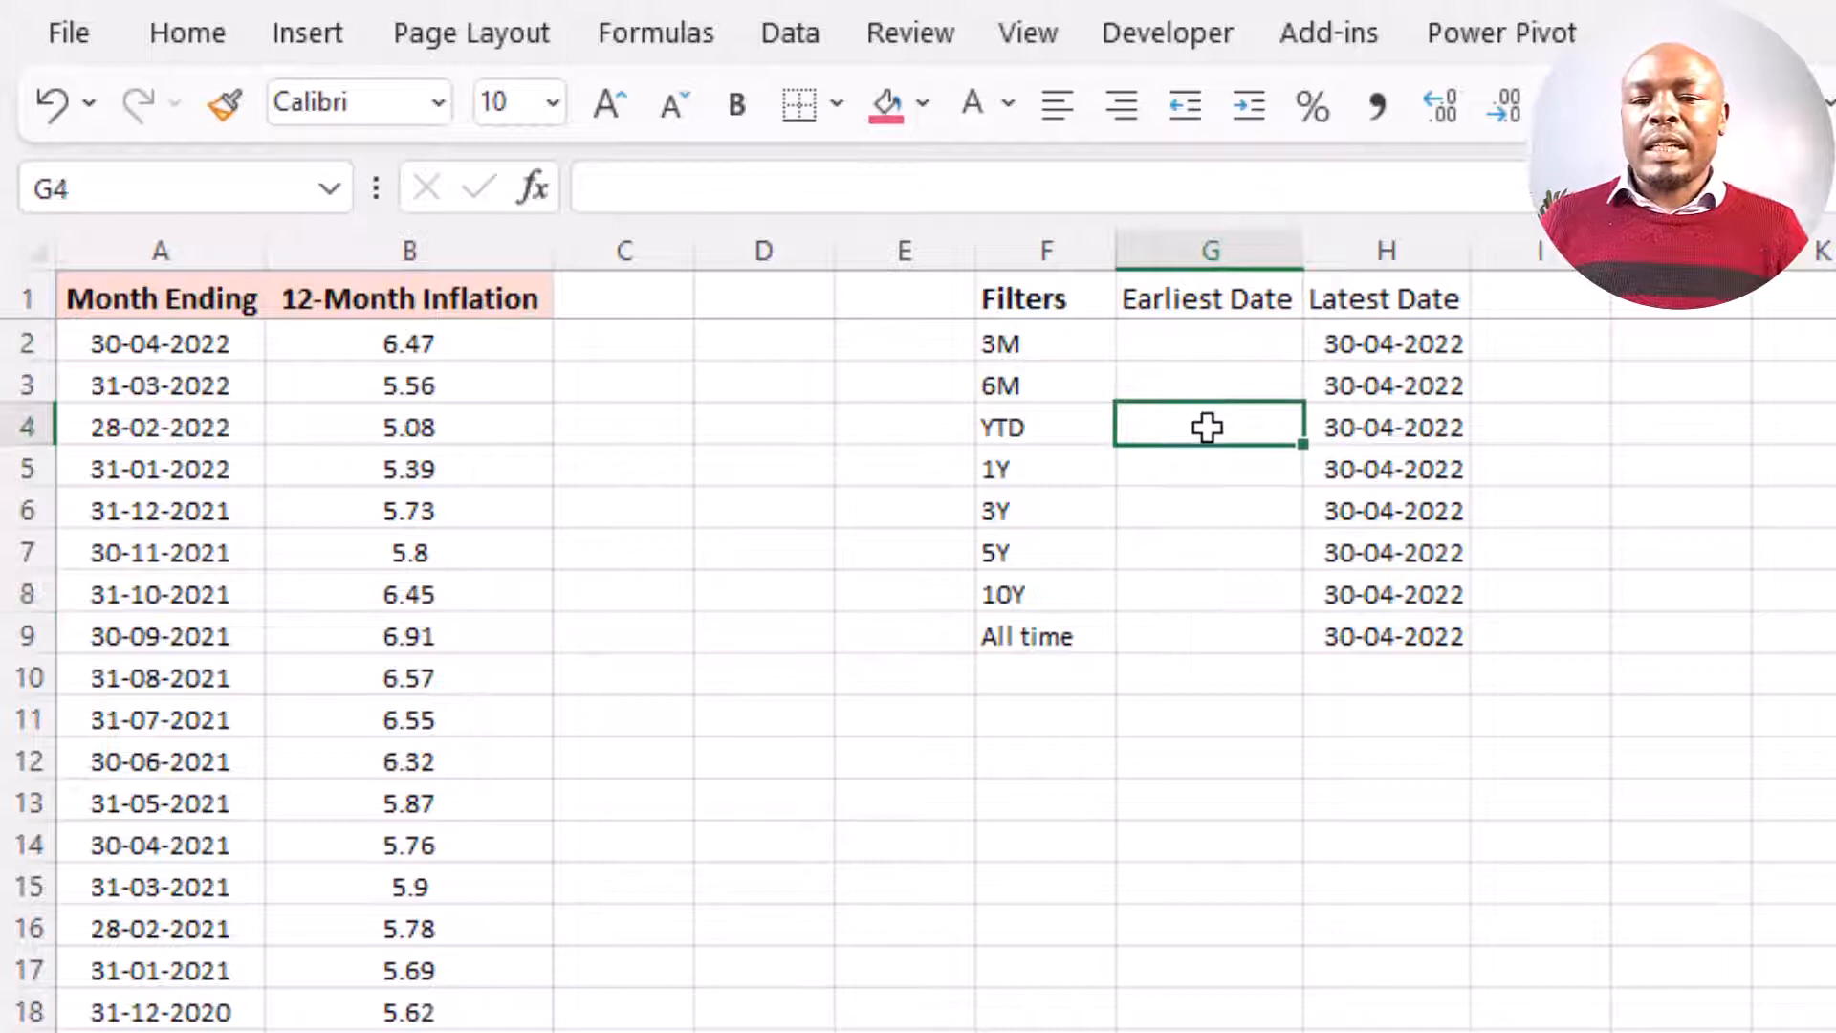
pyautogui.click(1203, 343)
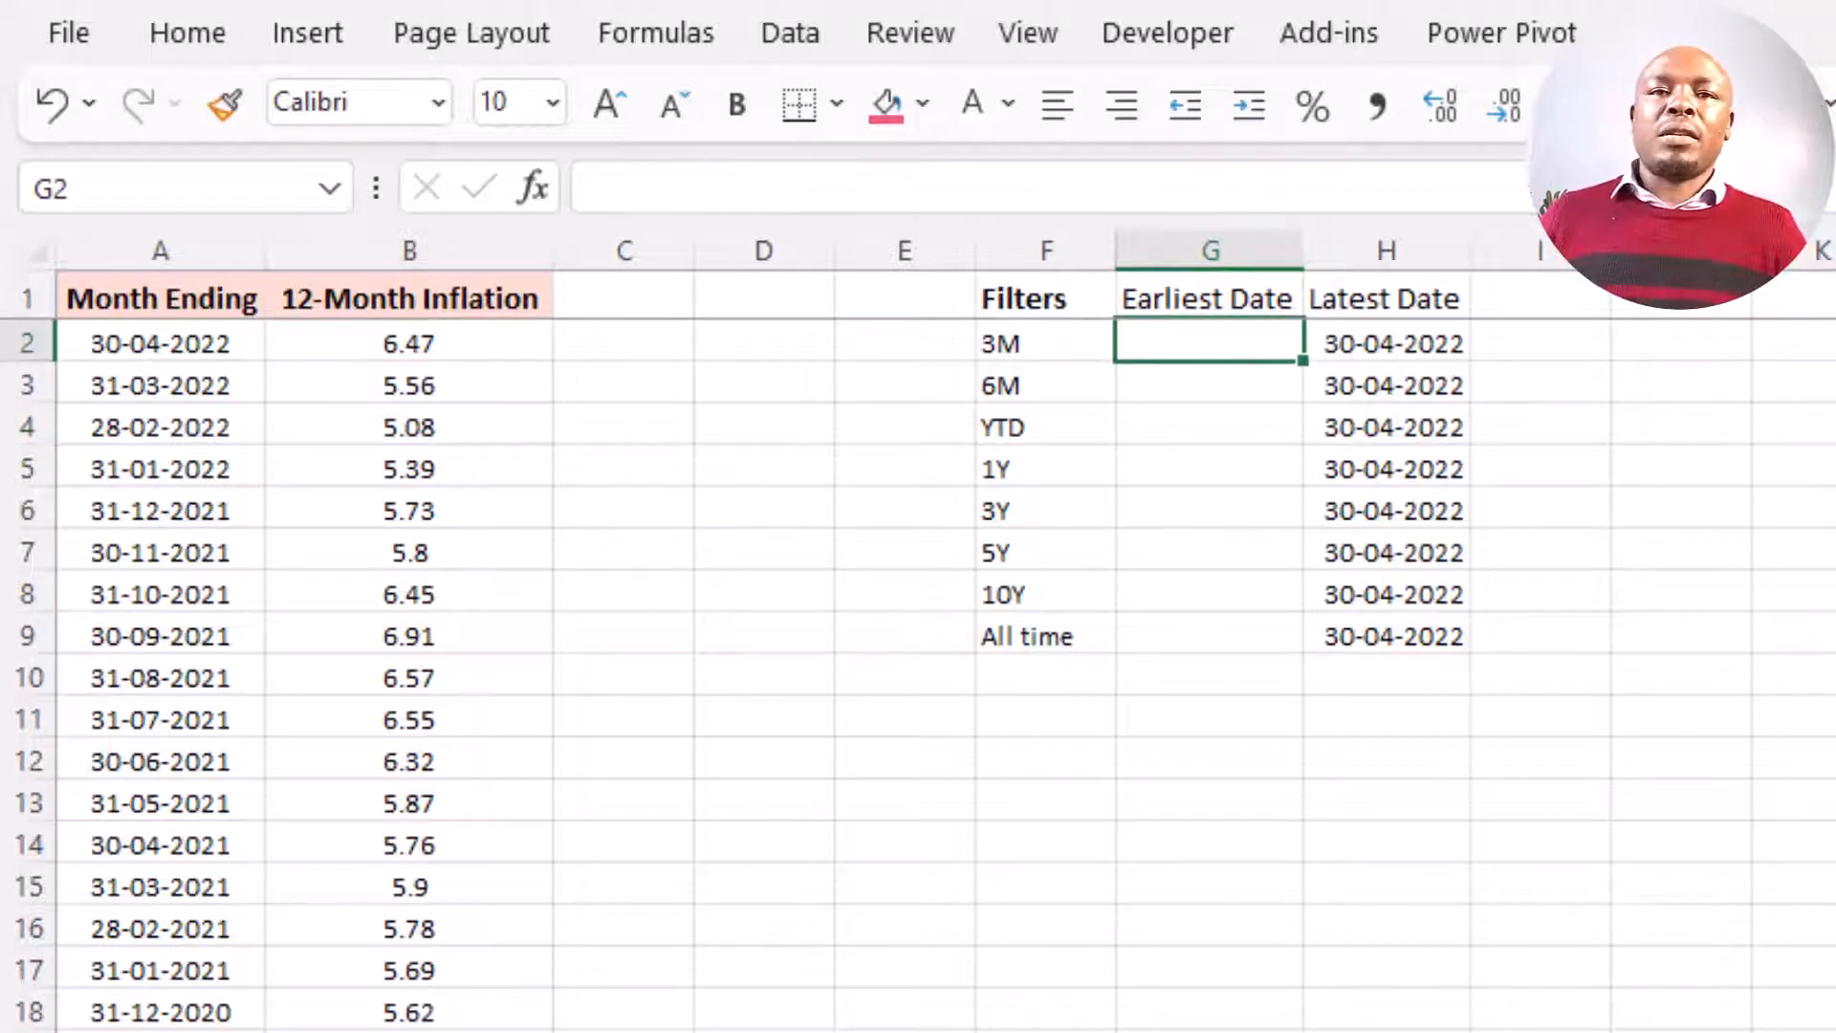
pyautogui.click(1121, 450)
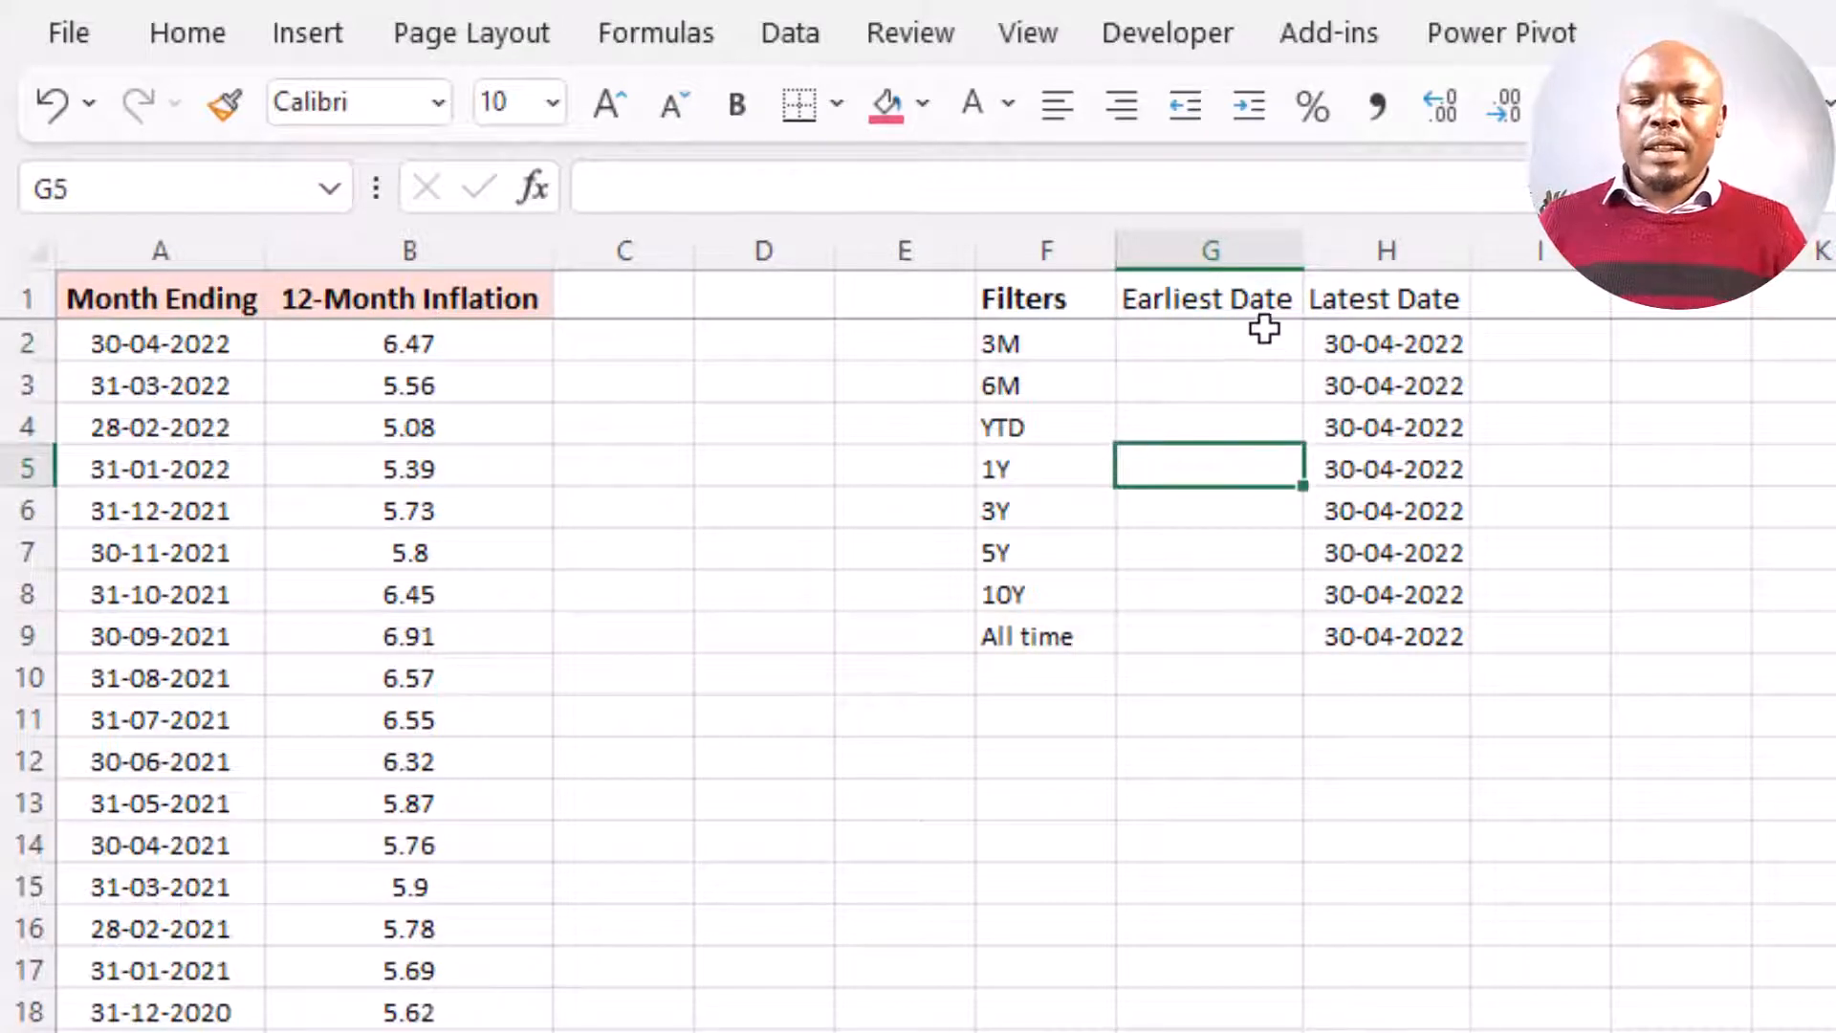
pyautogui.click(1237, 341)
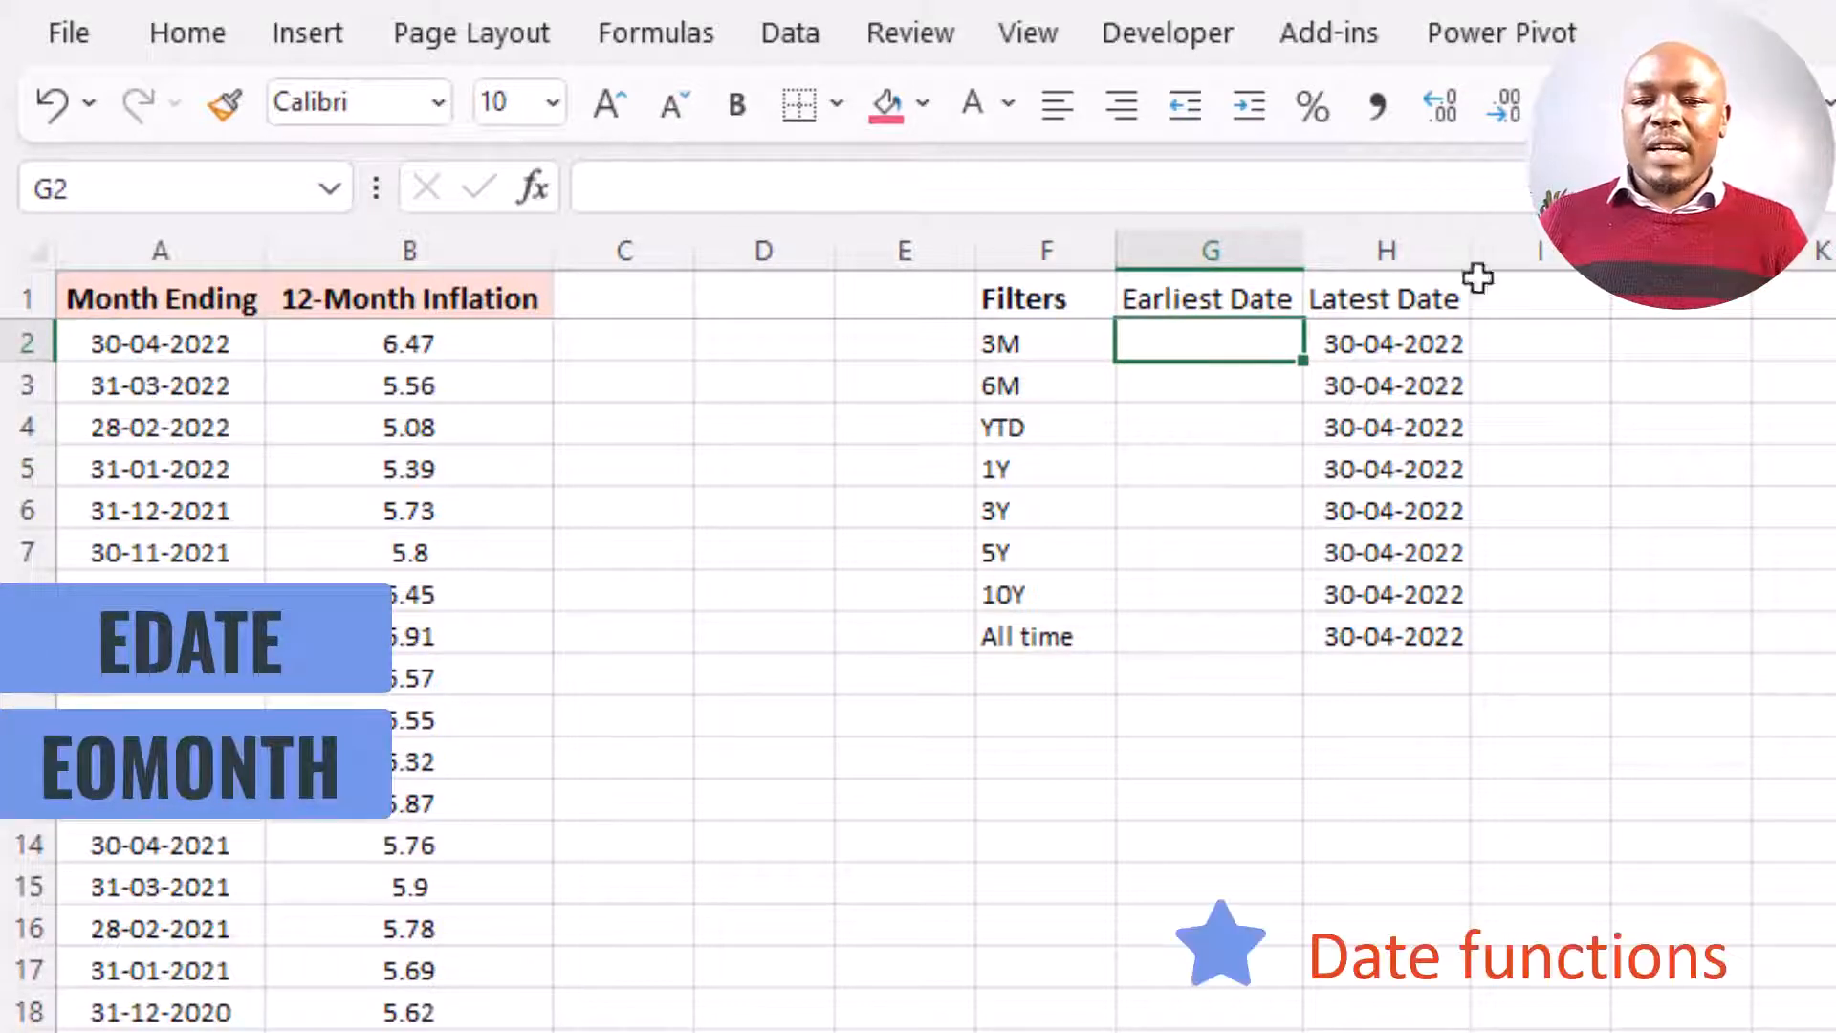
pyautogui.moveTo(1009, 334); pyautogui.dragTo(1015, 365)
pyautogui.click(1058, 345)
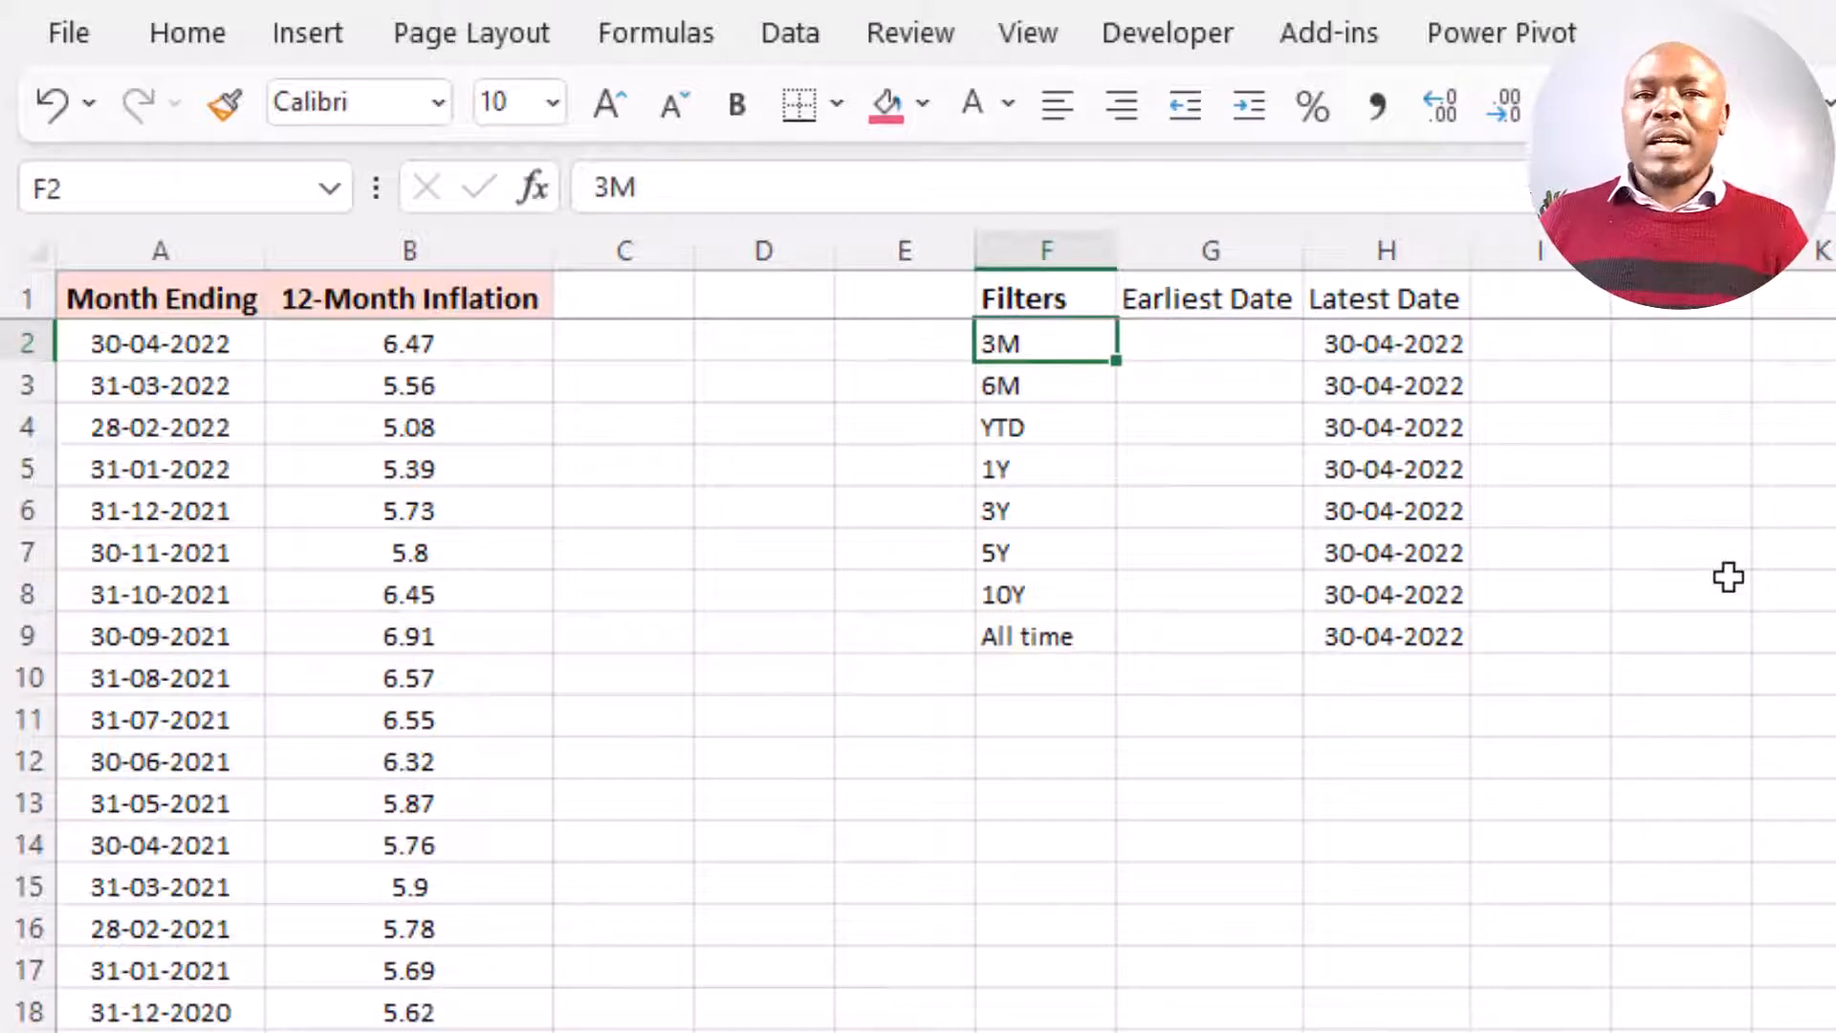
pyautogui.click(1422, 354)
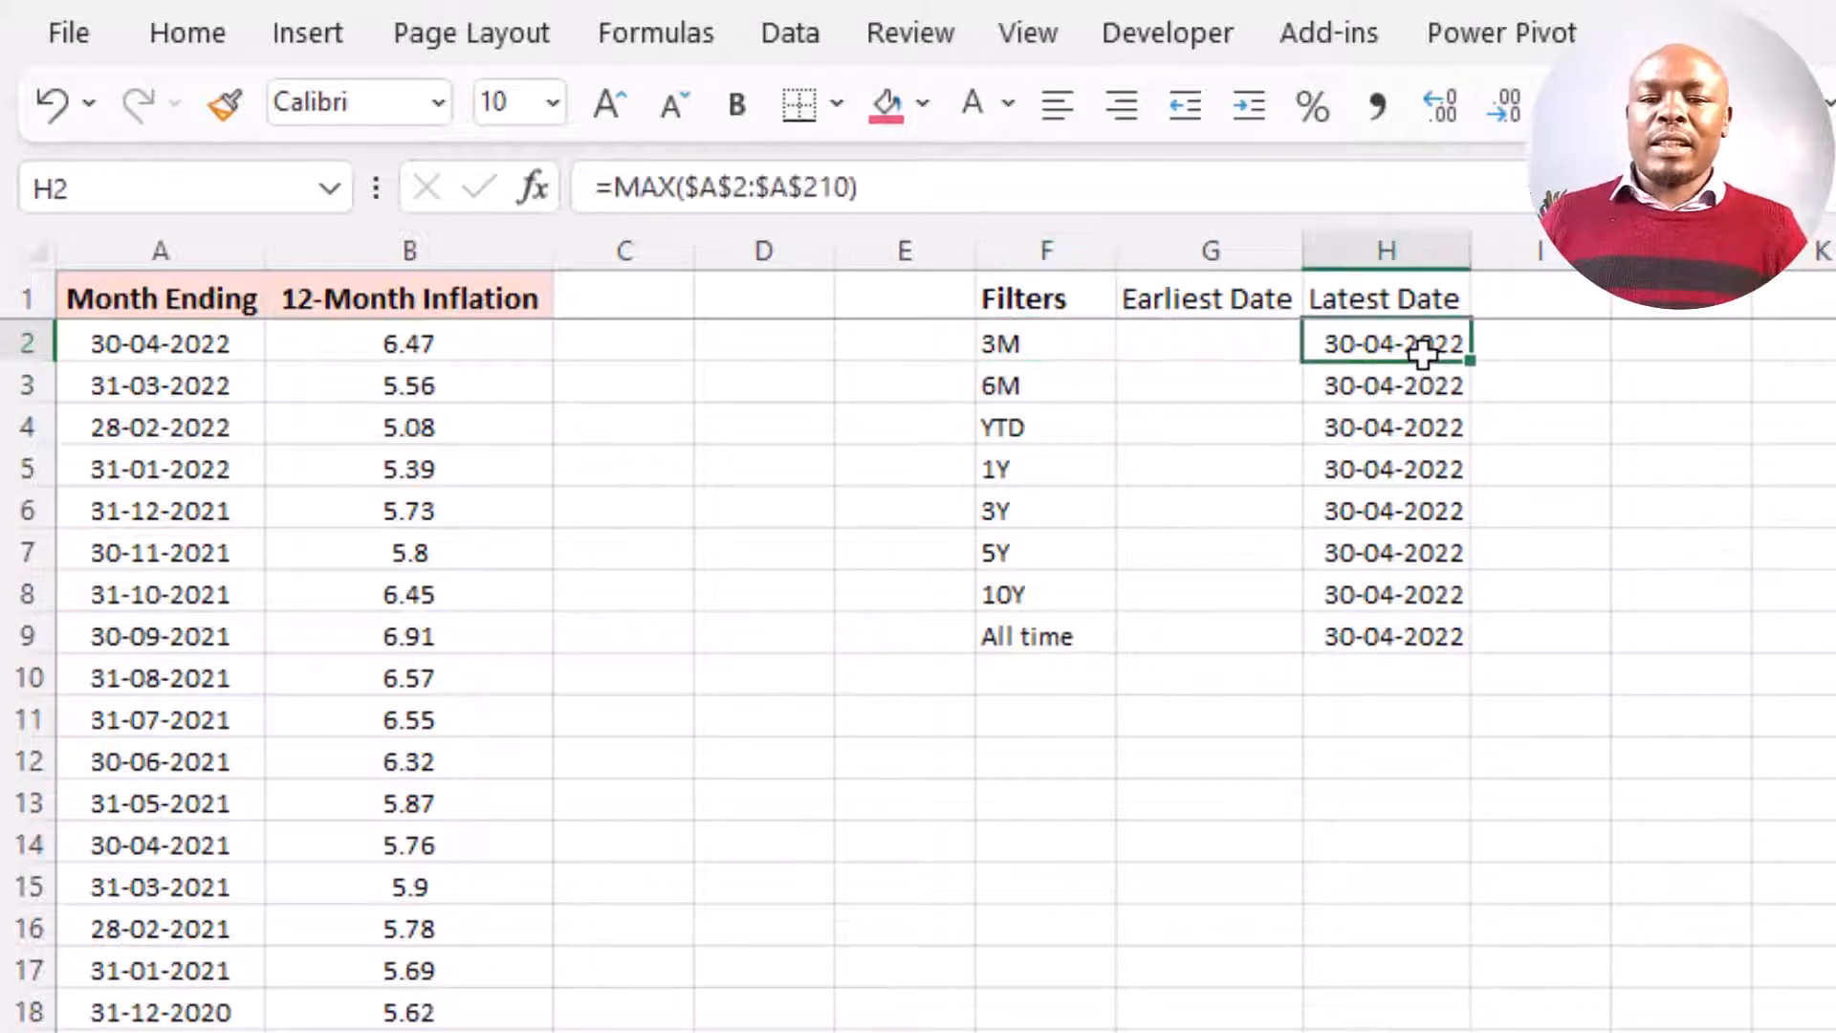
# - Enter the formula =EDATE(H2,-3) in G2 as the Earliest Date for the 3M filter
pyautogui.click(1244, 340)
pyautogui.write('=')
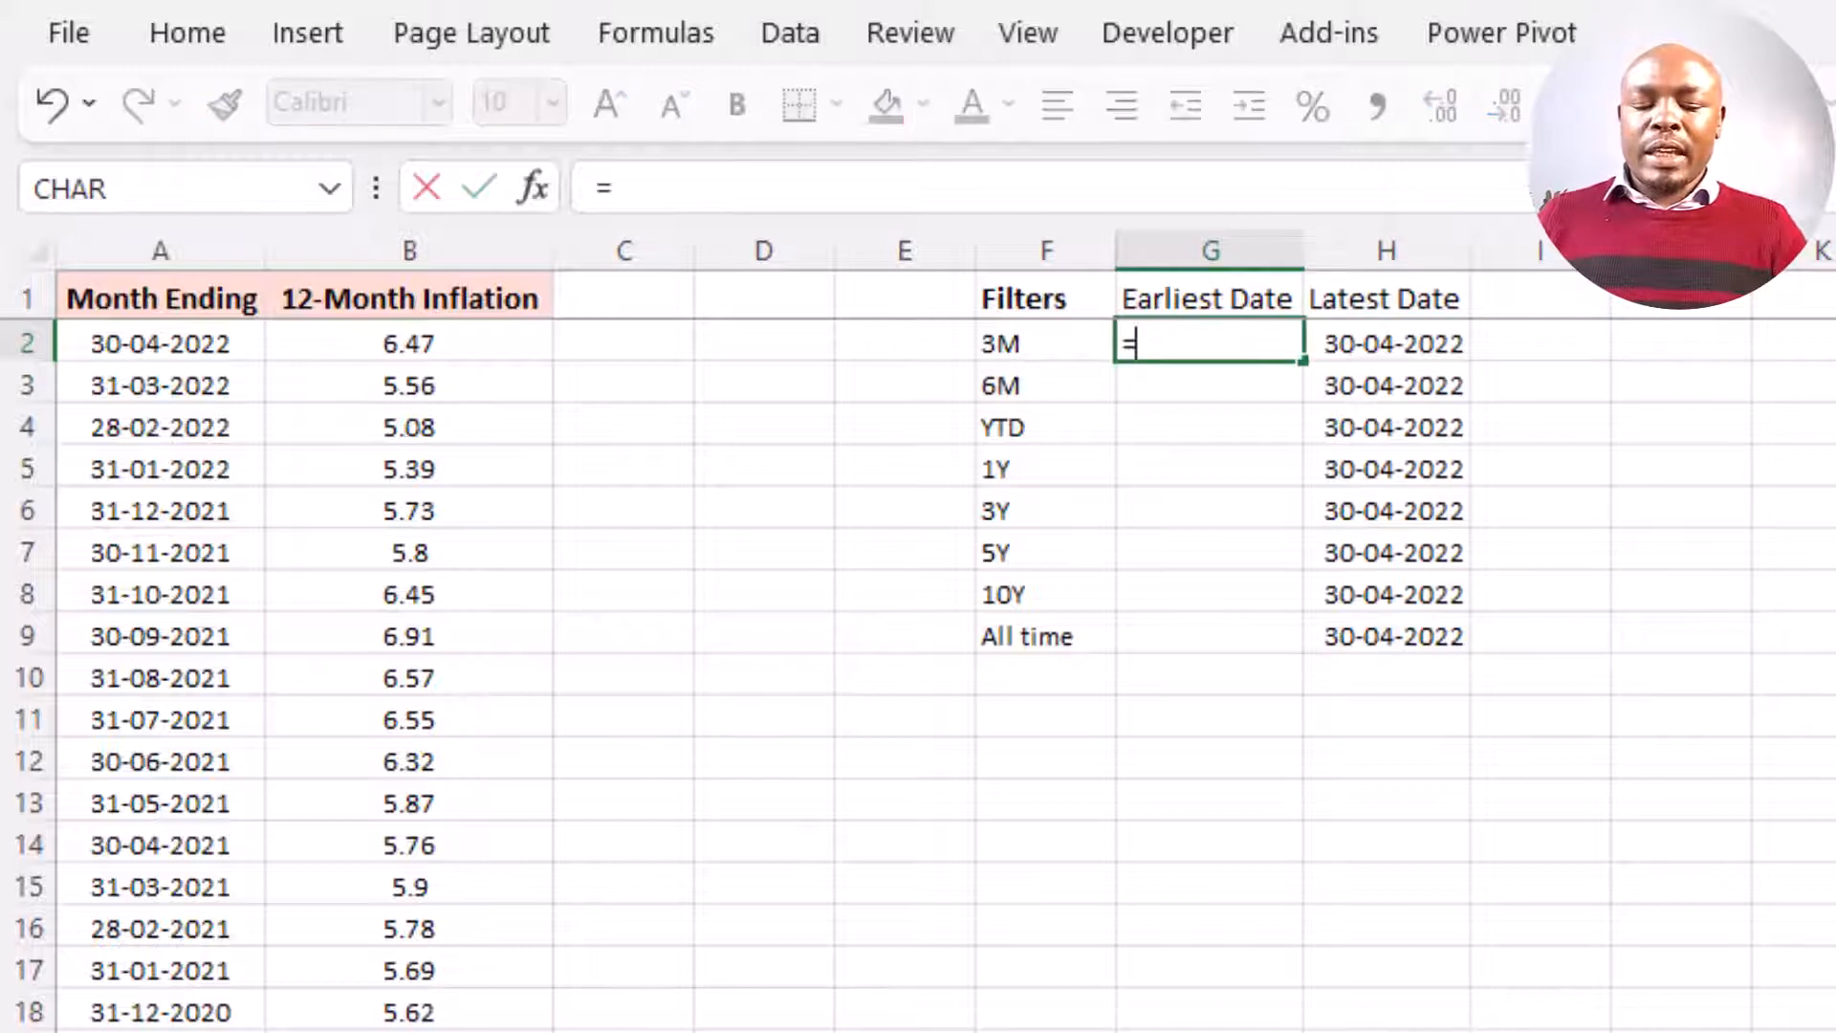
pyautogui.write('e')
pyautogui.press('Tab')
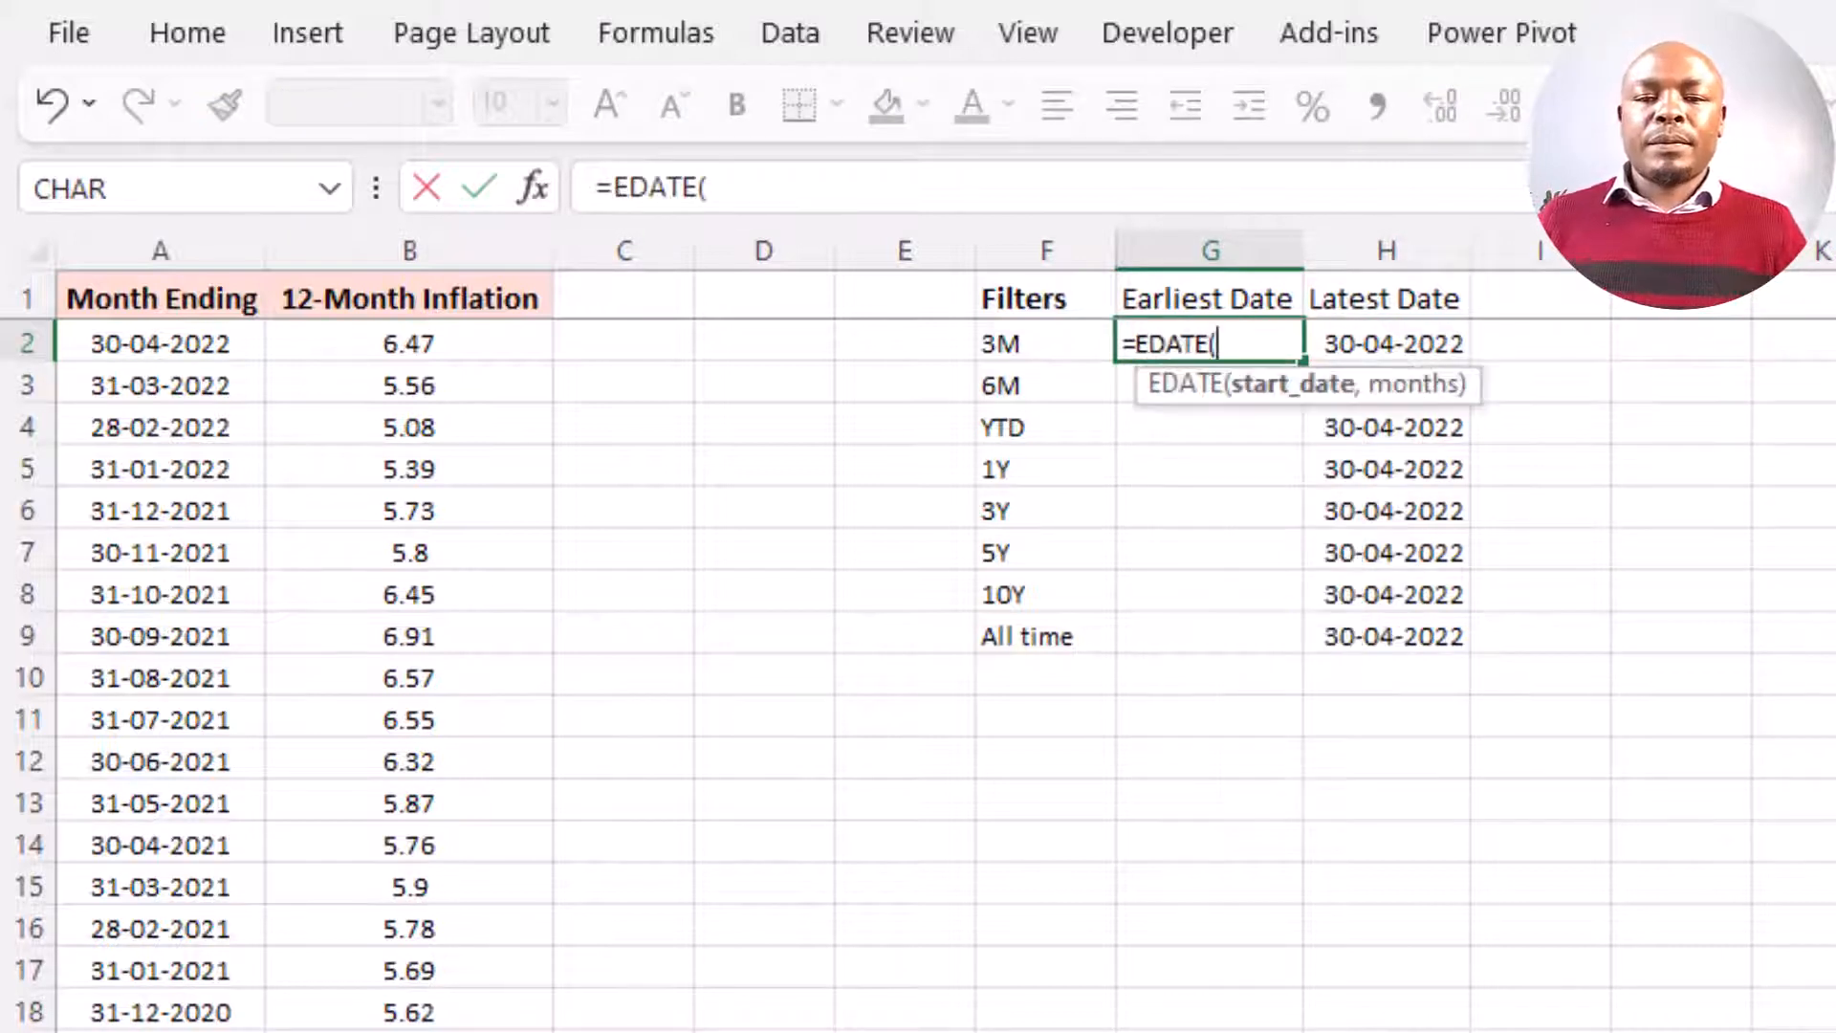
pyautogui.click(1420, 328)
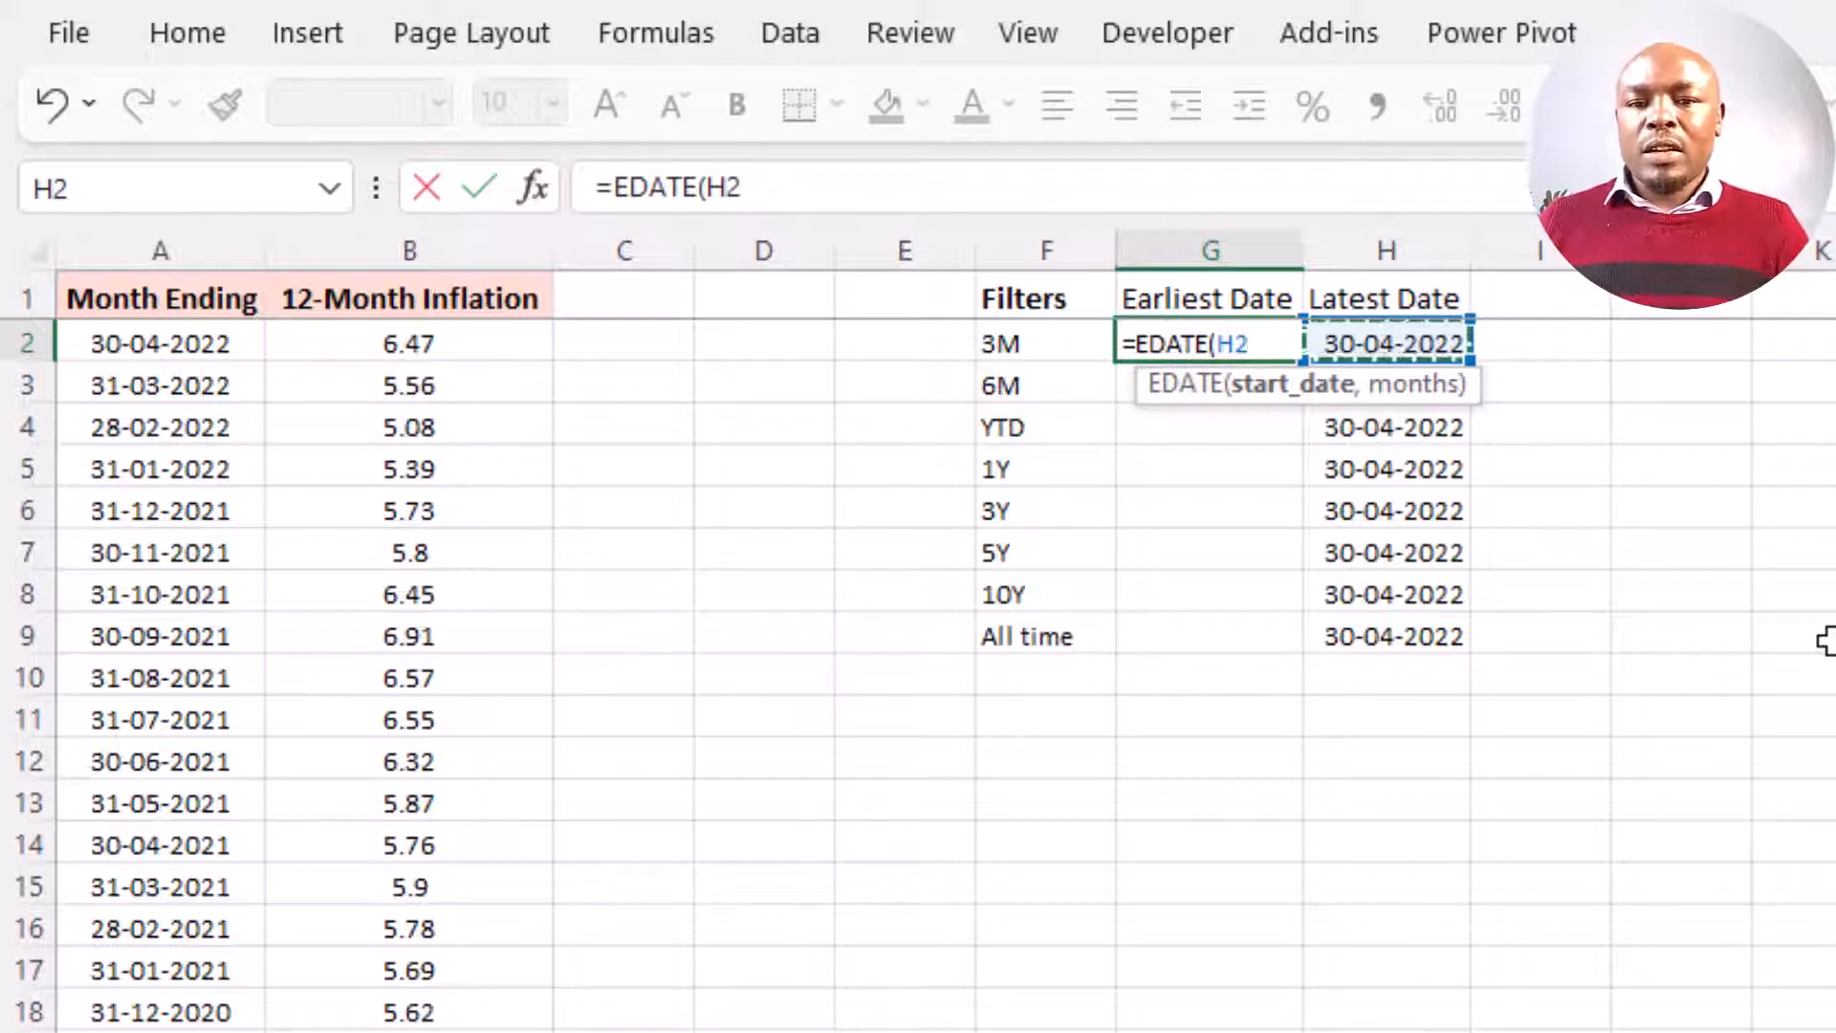
pyautogui.write(',-3')
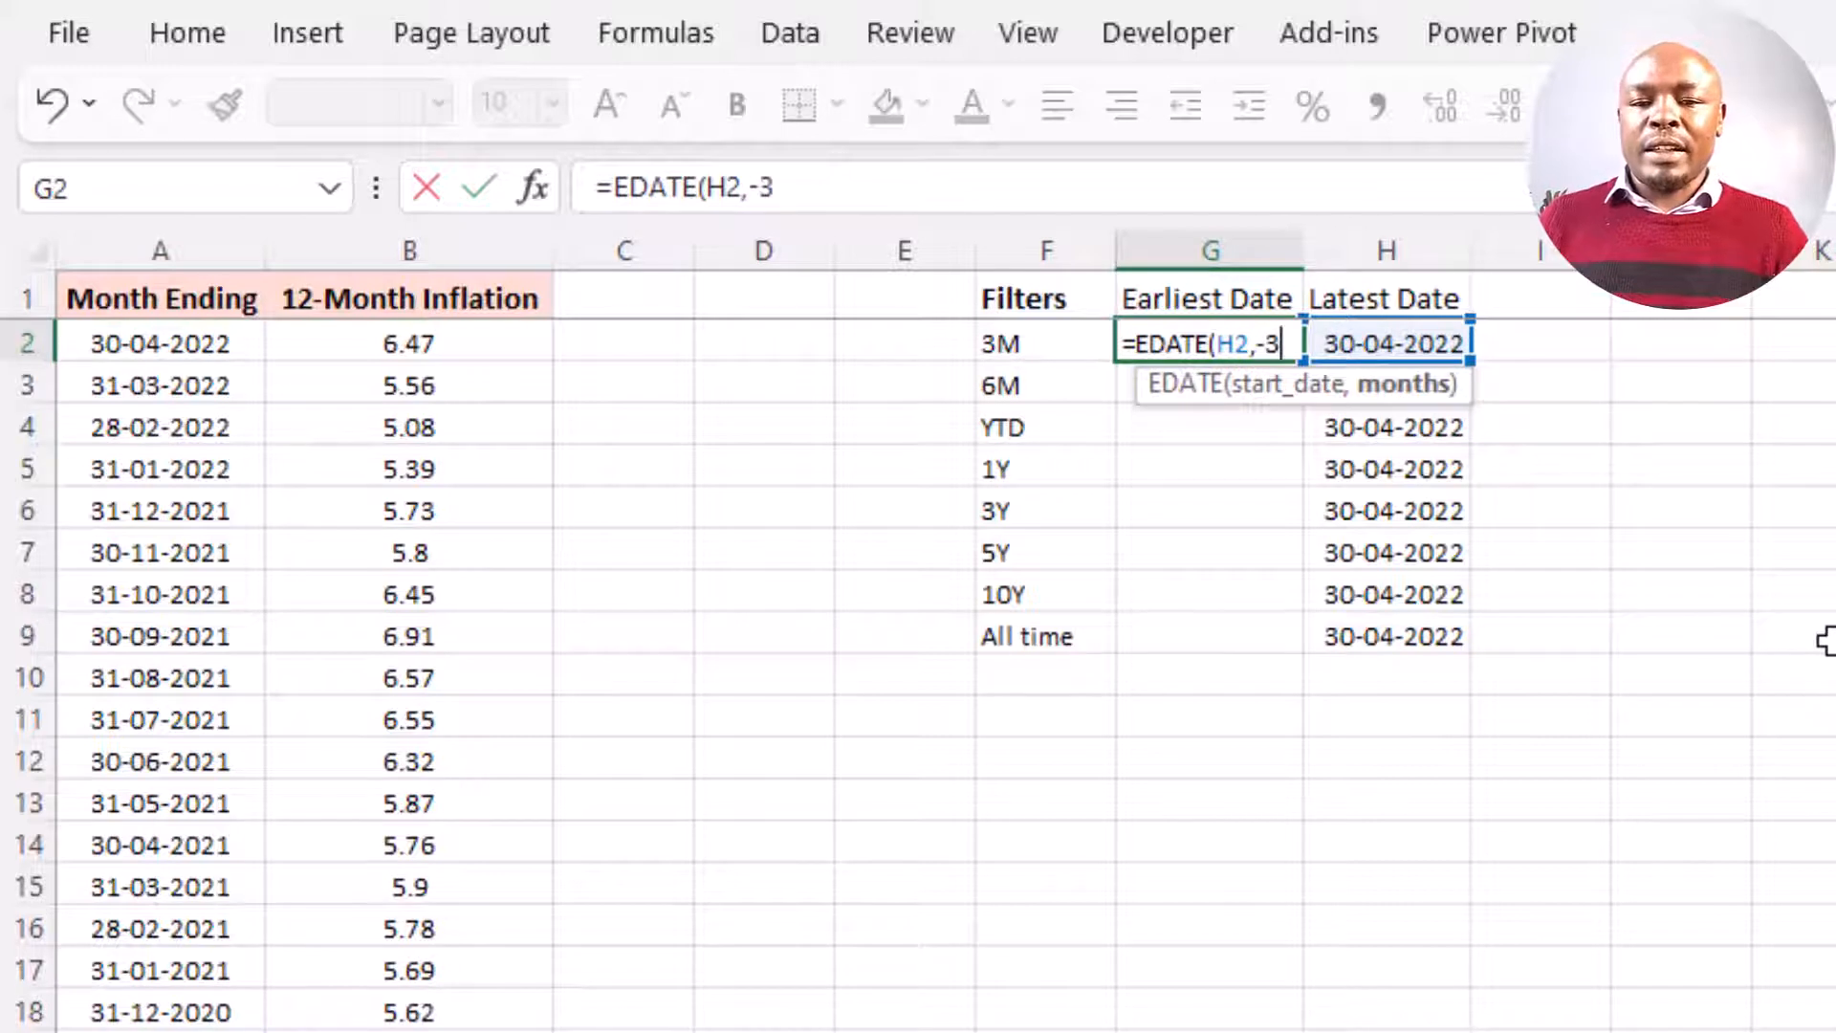
pyautogui.write(')')
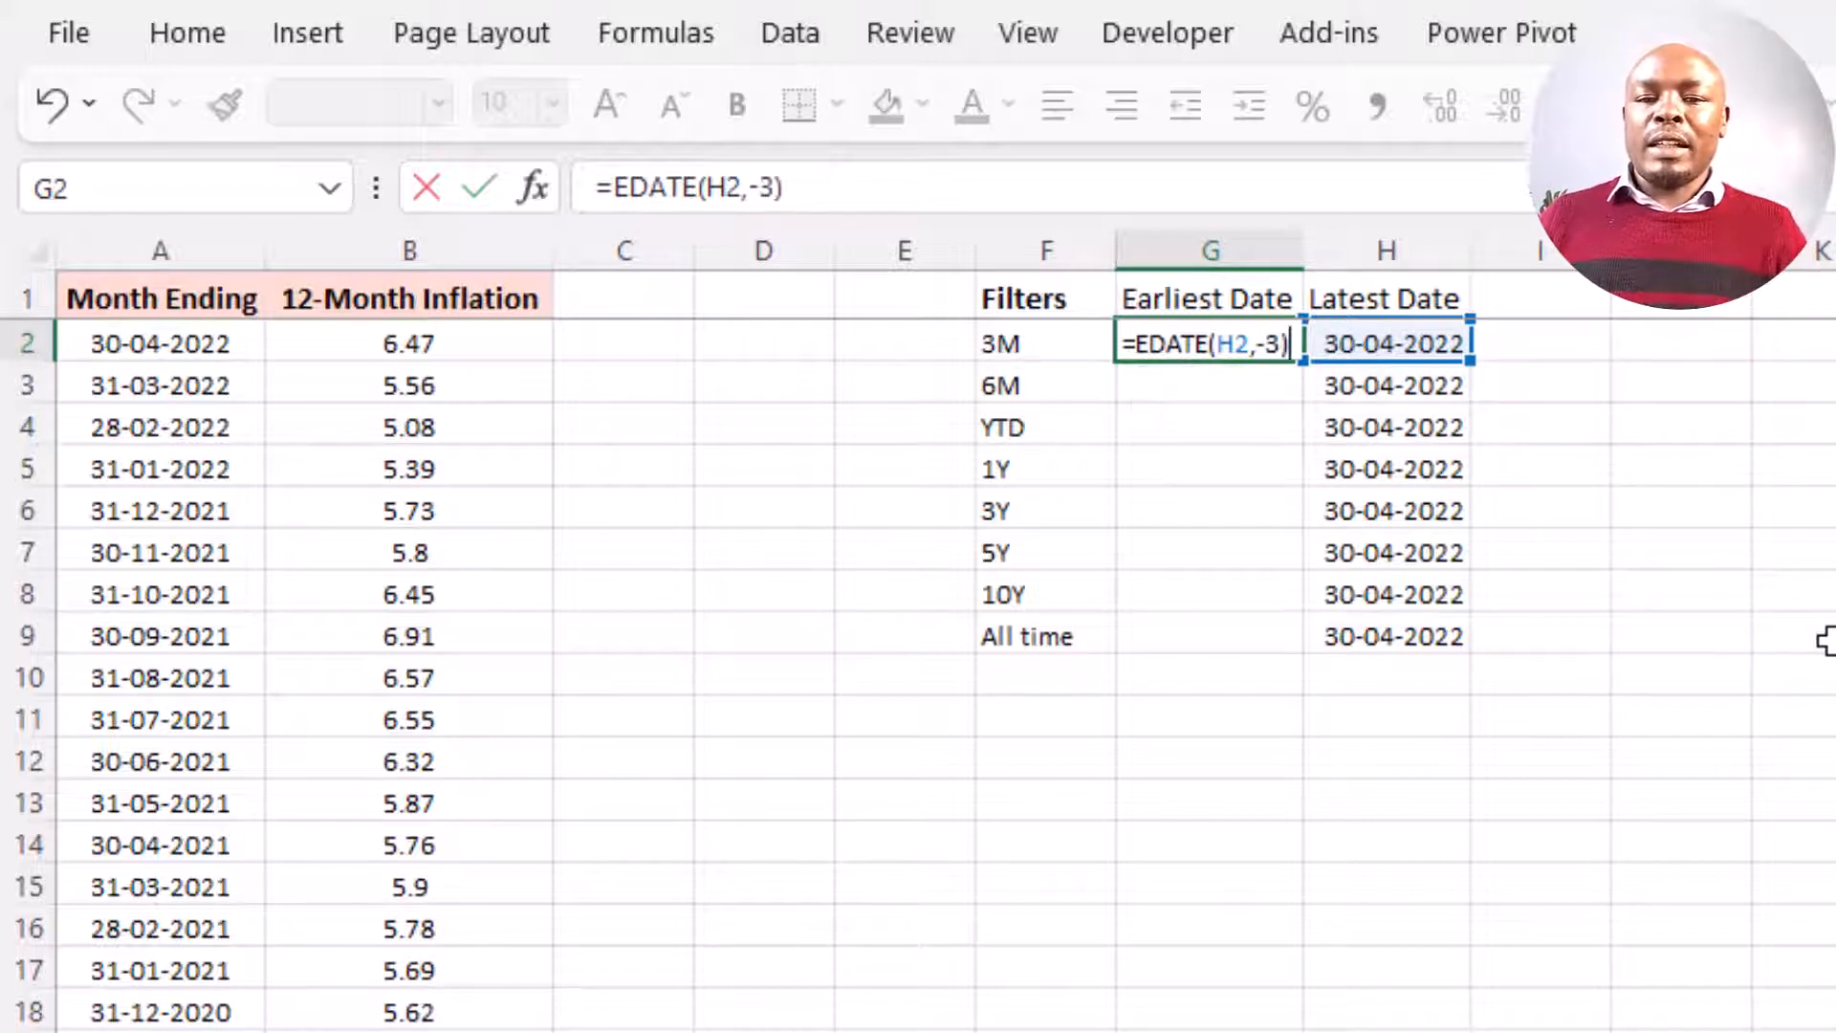
pyautogui.press('Return')
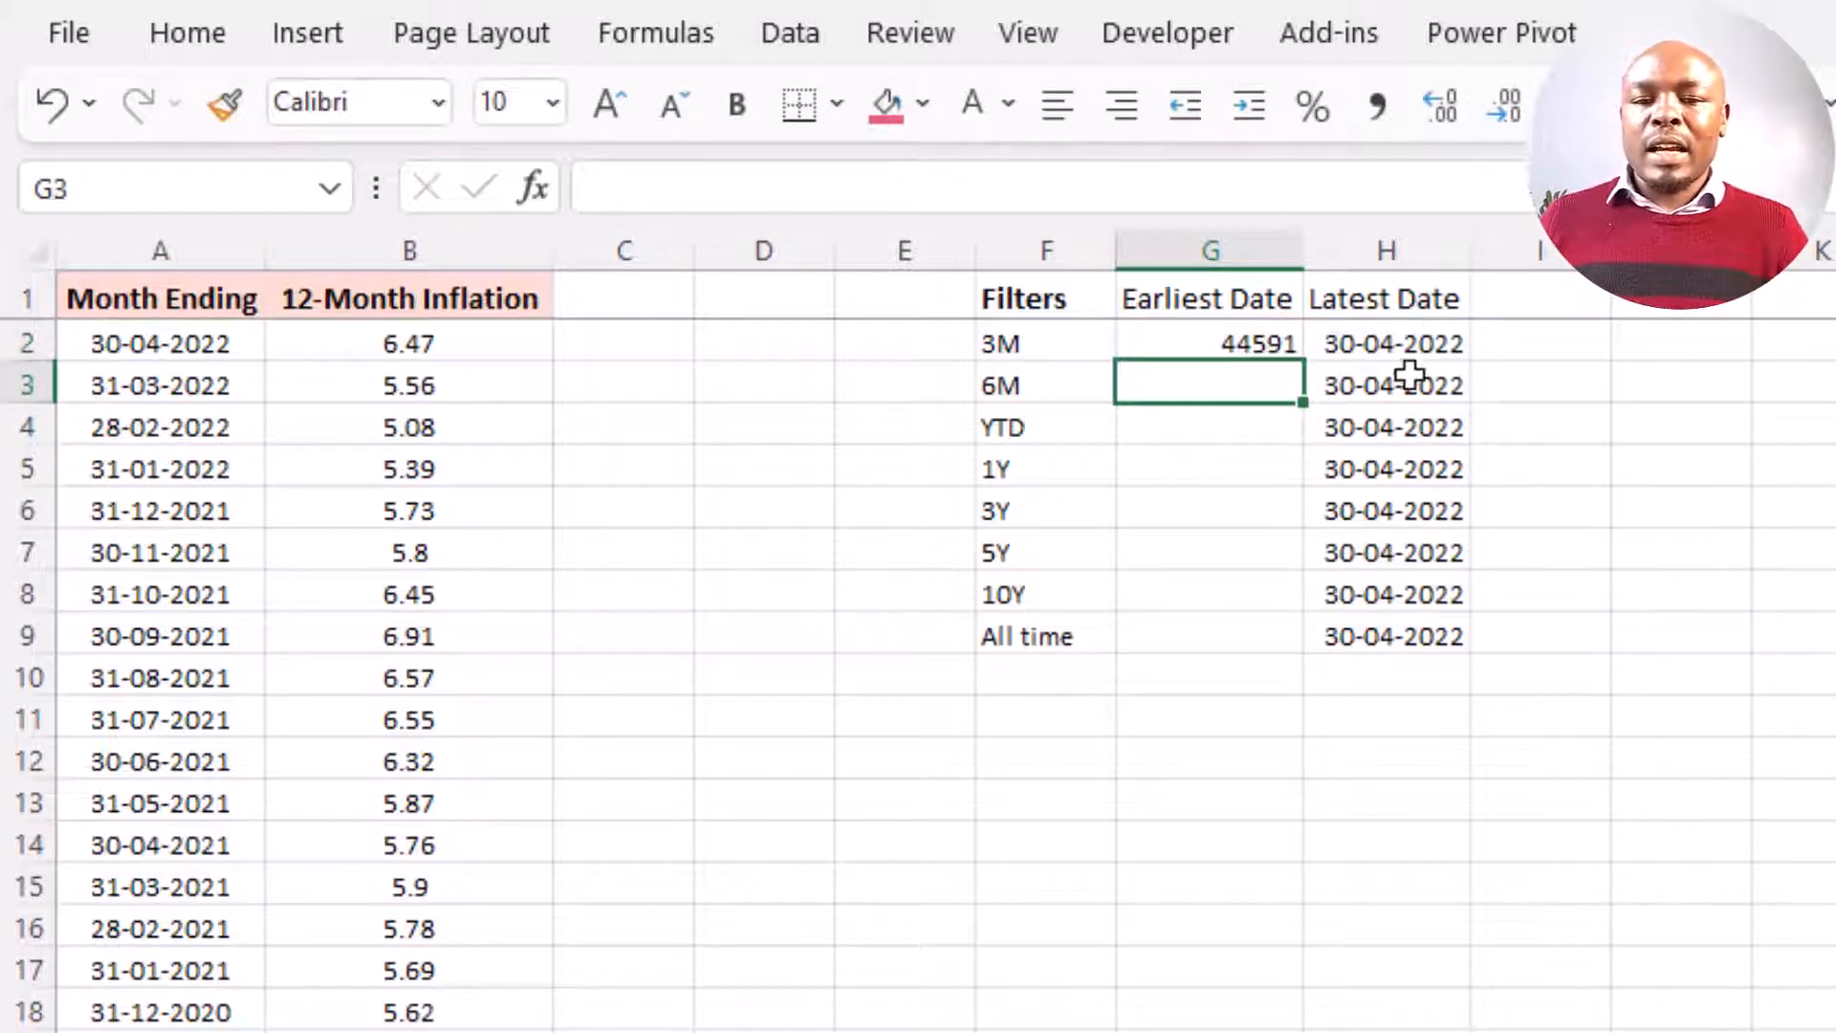
# - Format the 3M Earliest Date in G2 as a Short Date
pyautogui.click(1405, 345)
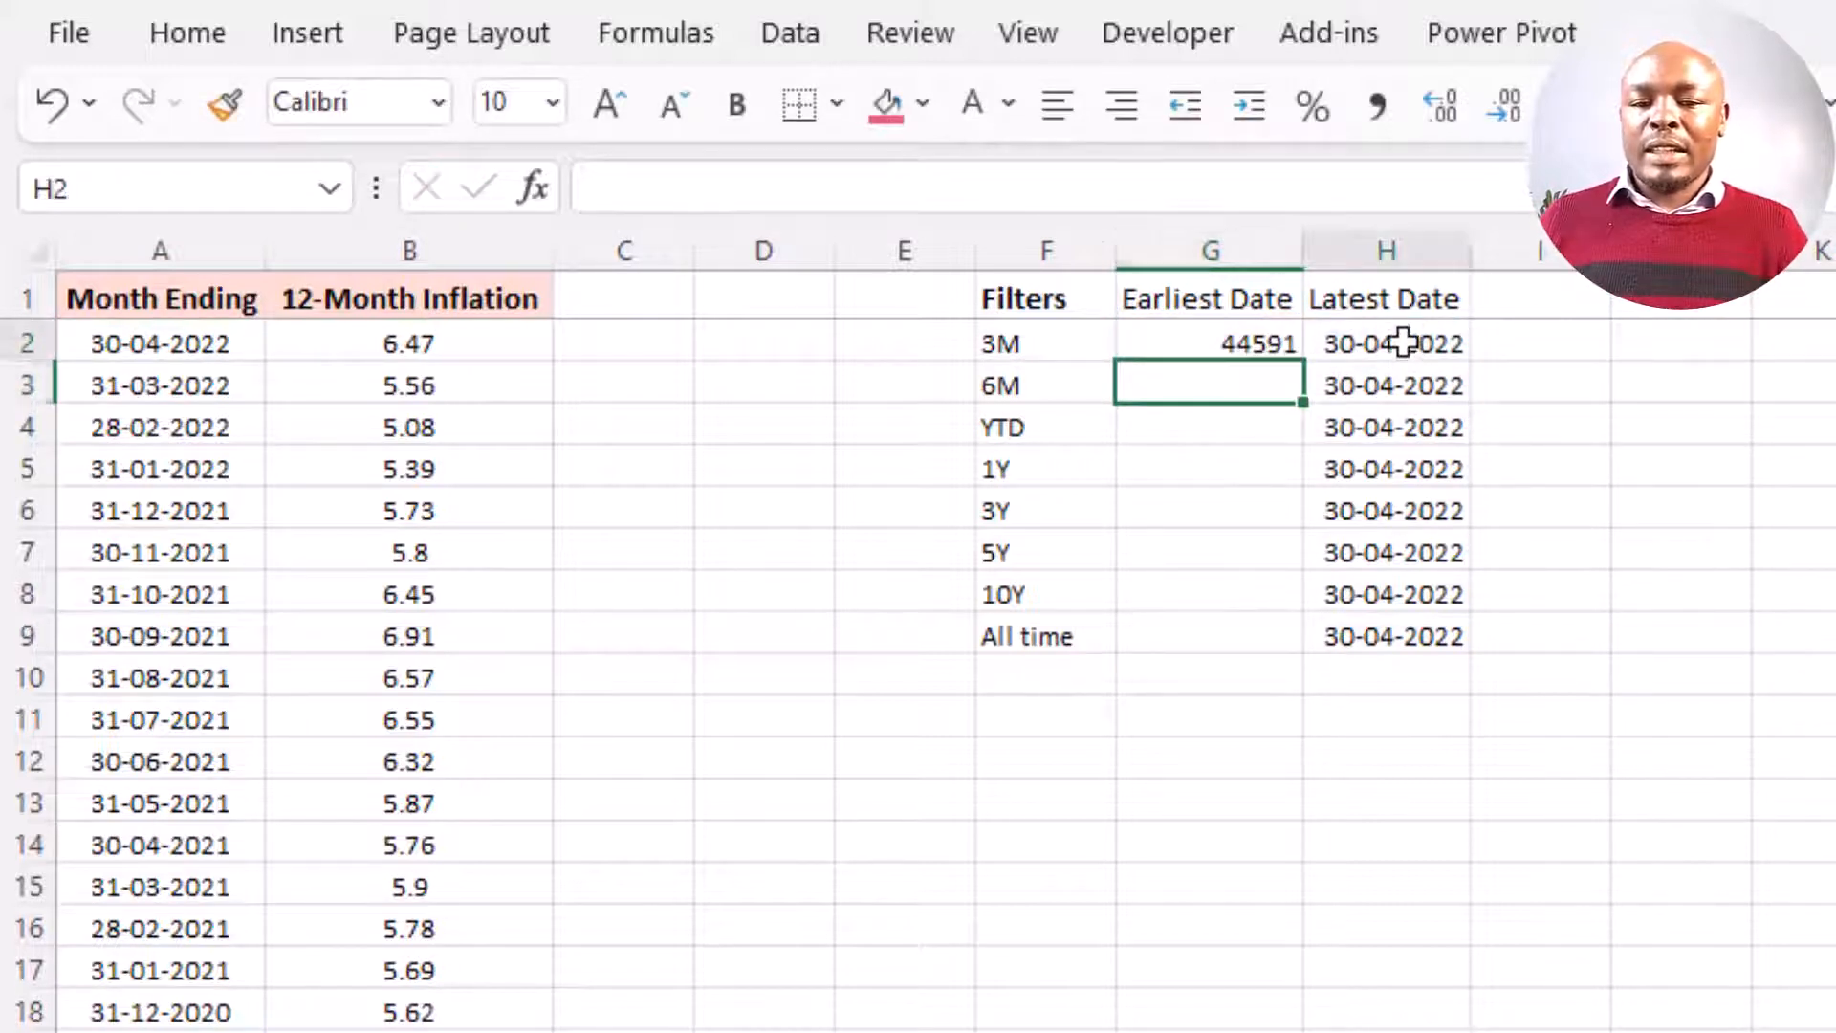
pyautogui.click(1174, 347)
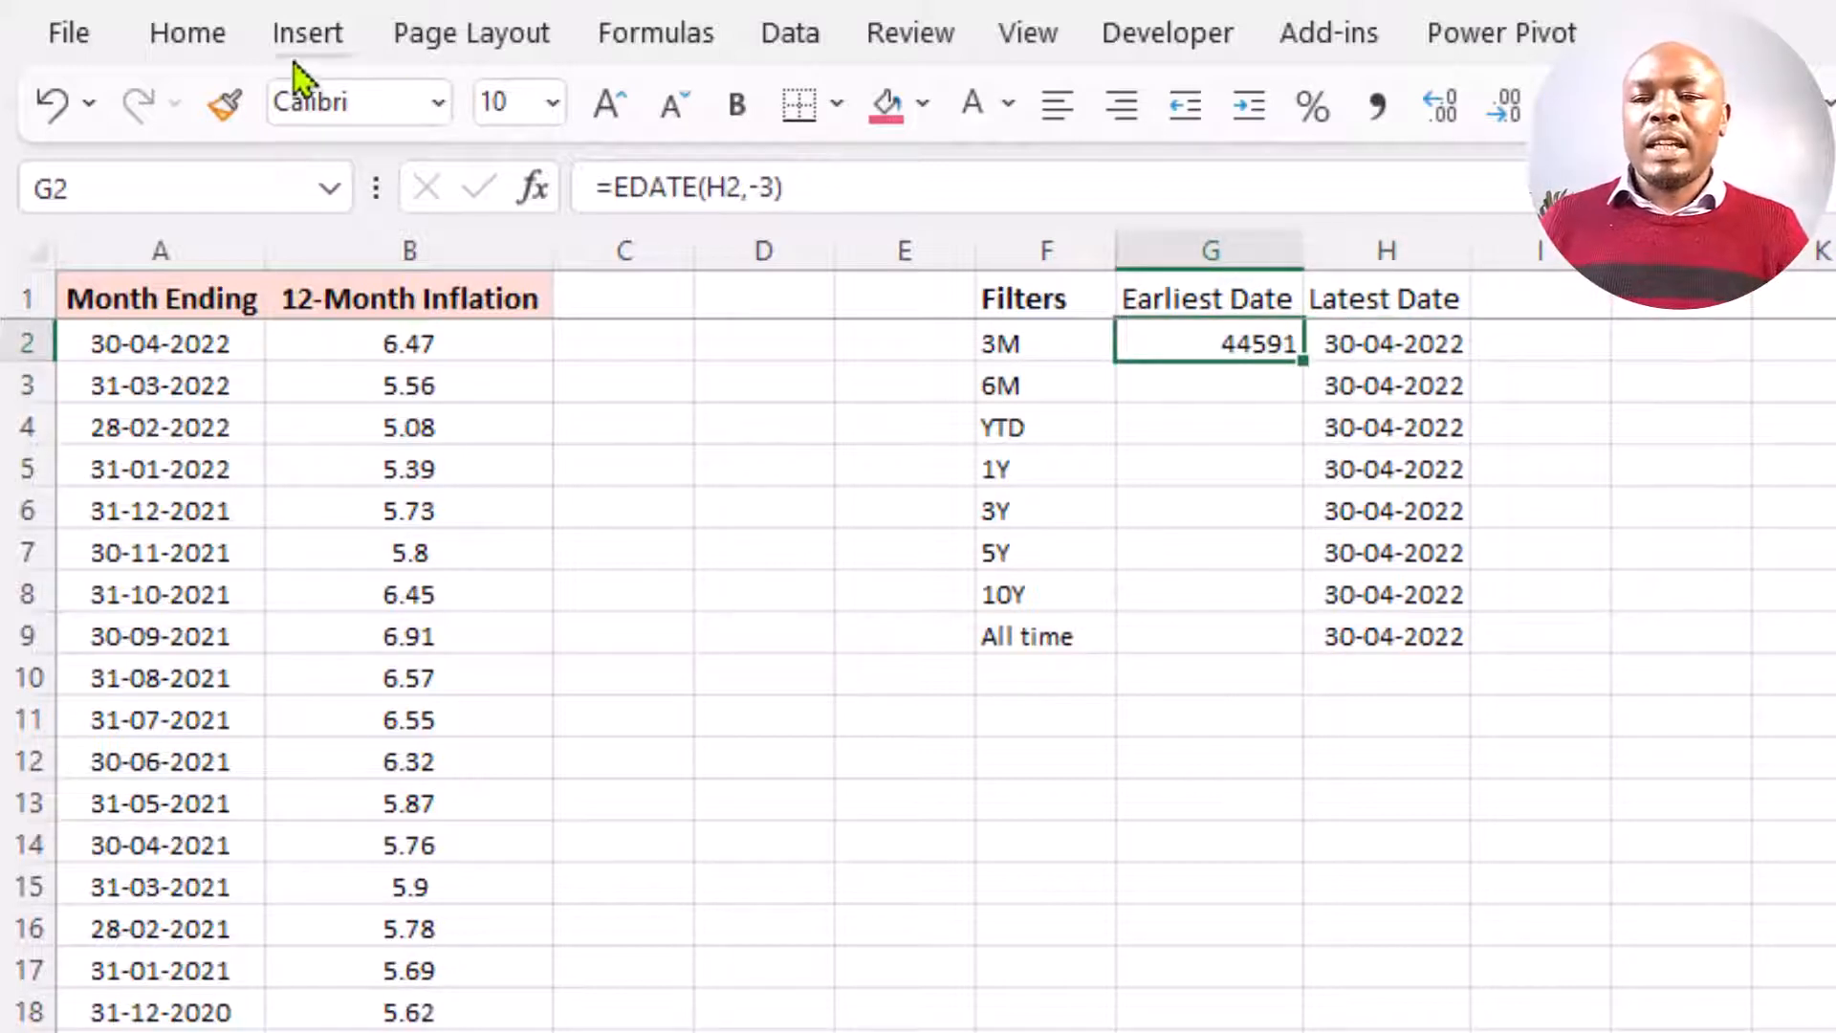
pyautogui.doubleClick(198, 40)
pyautogui.click(191, 36)
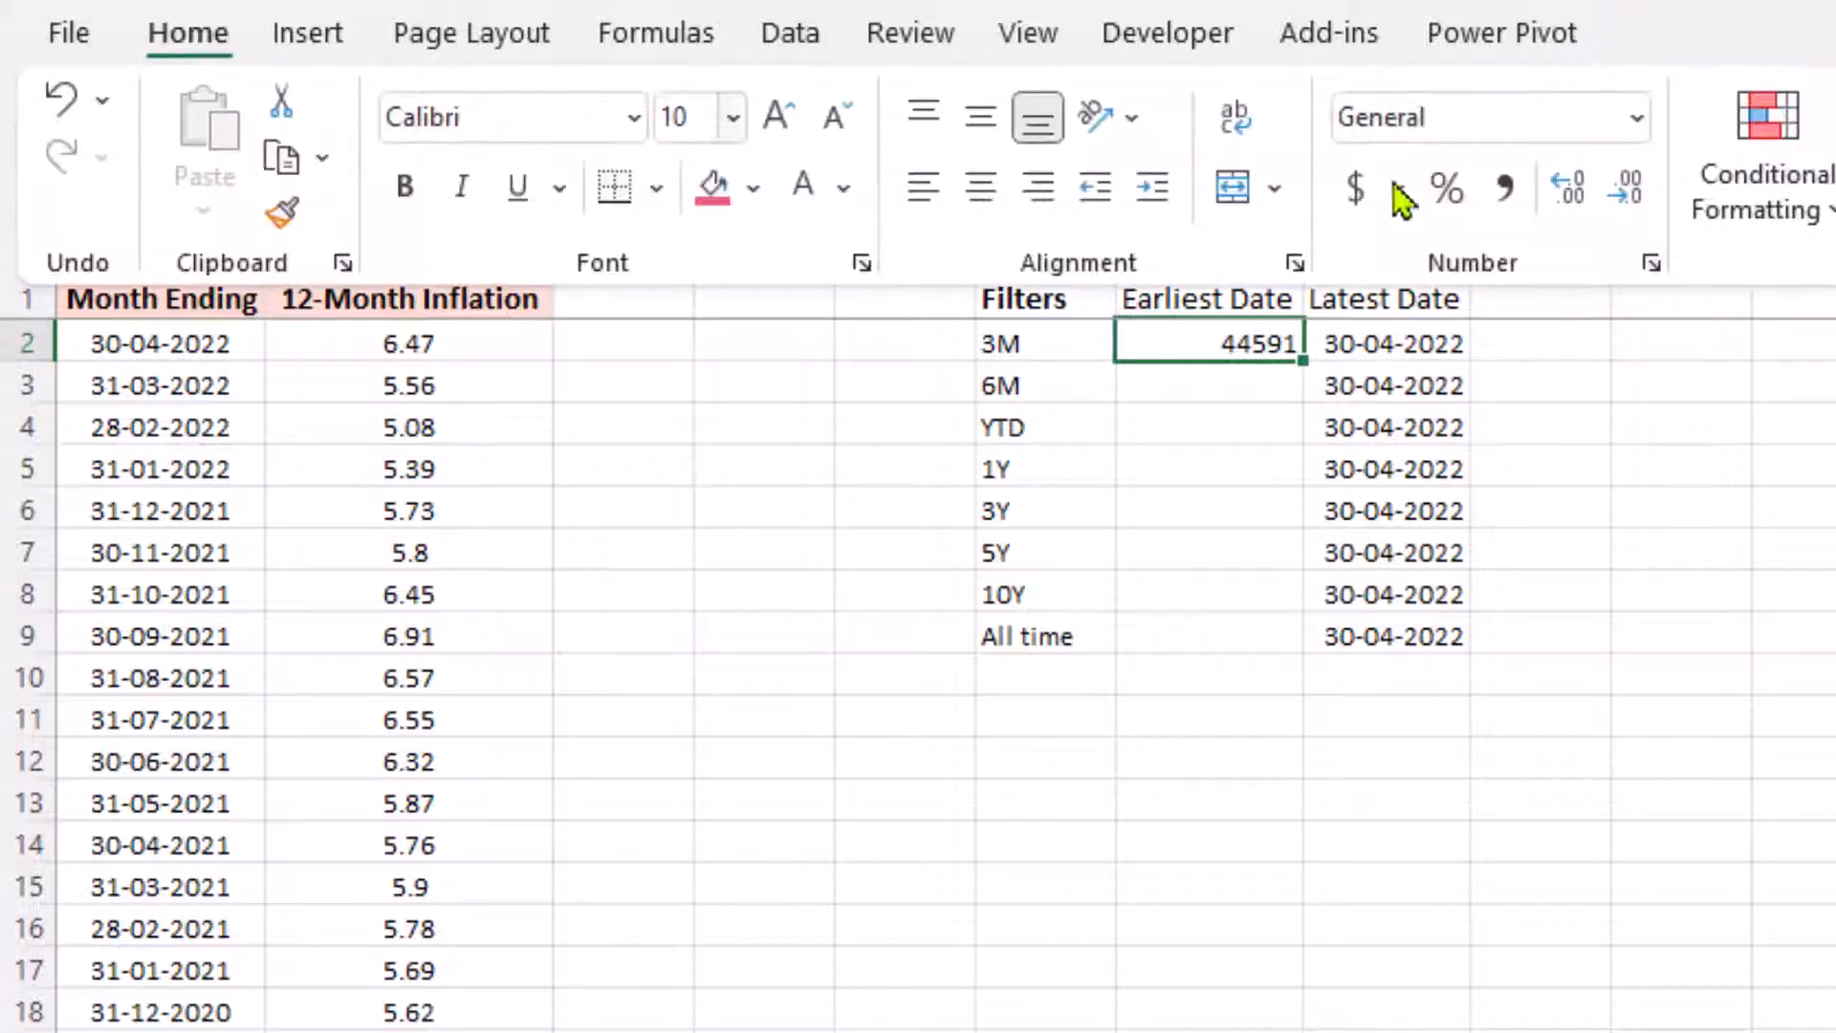
pyautogui.click(1631, 134)
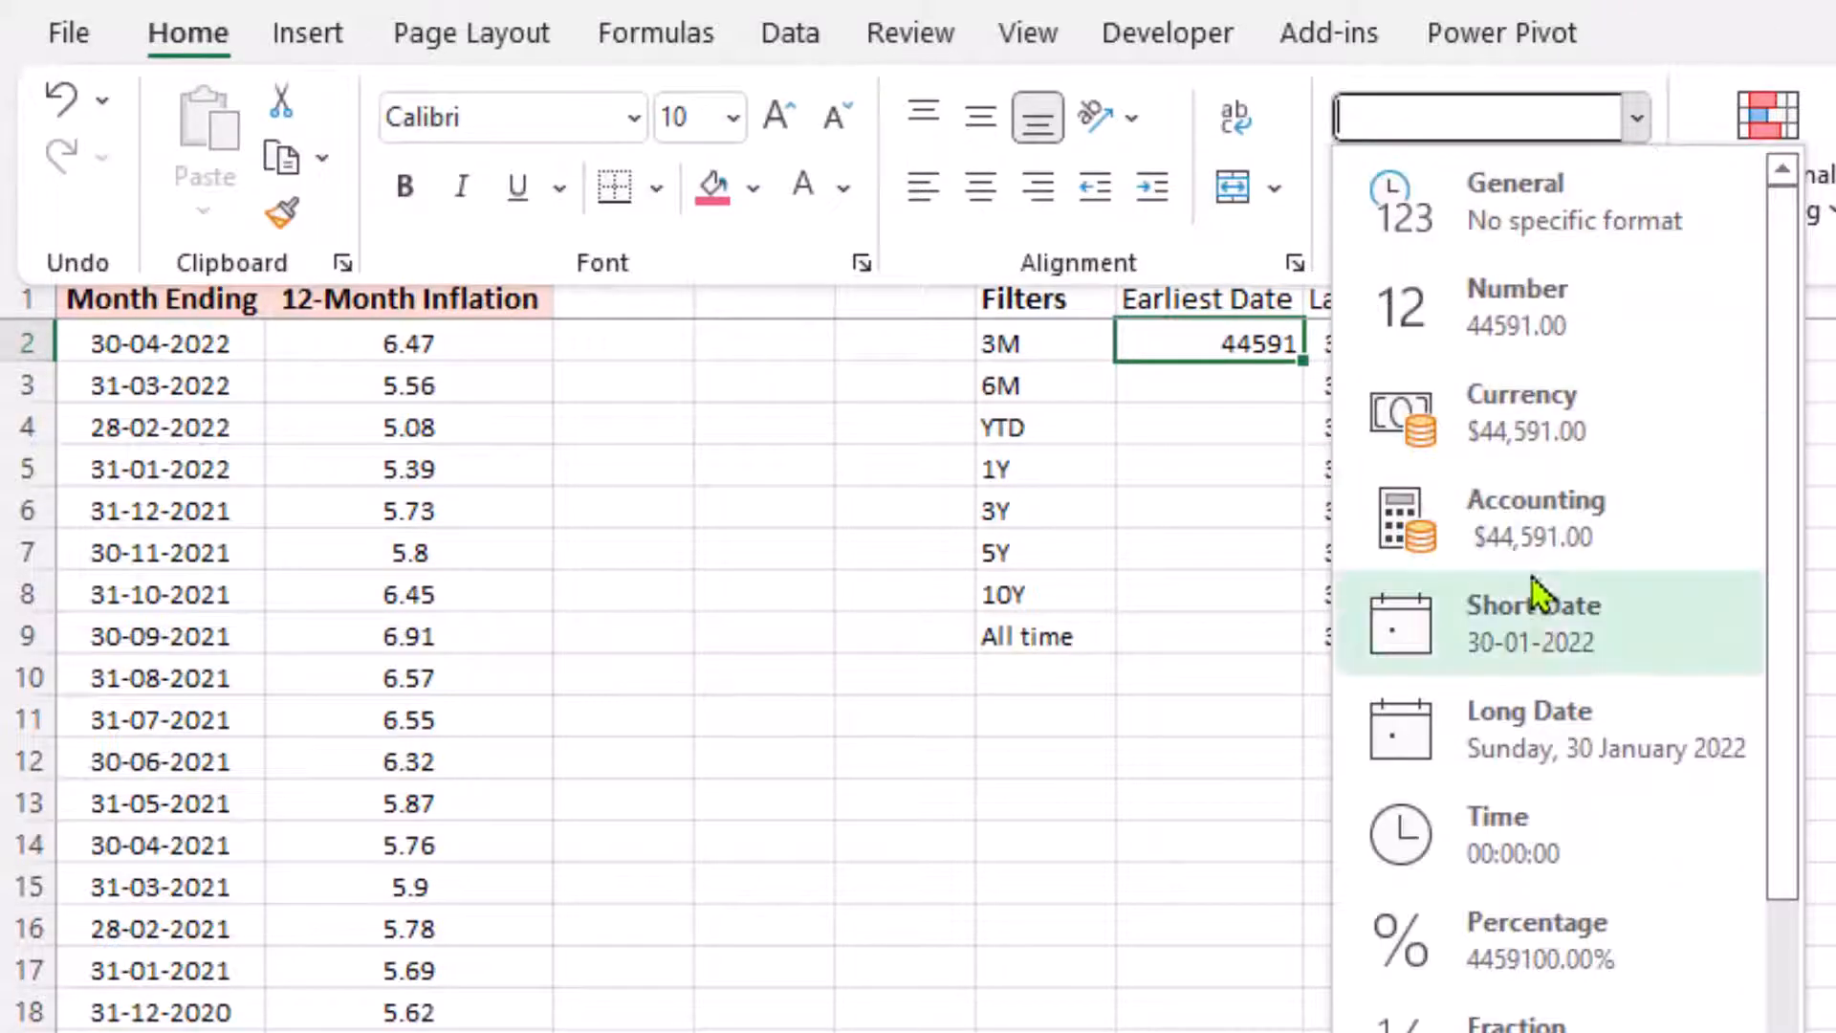
pyautogui.click(1551, 660)
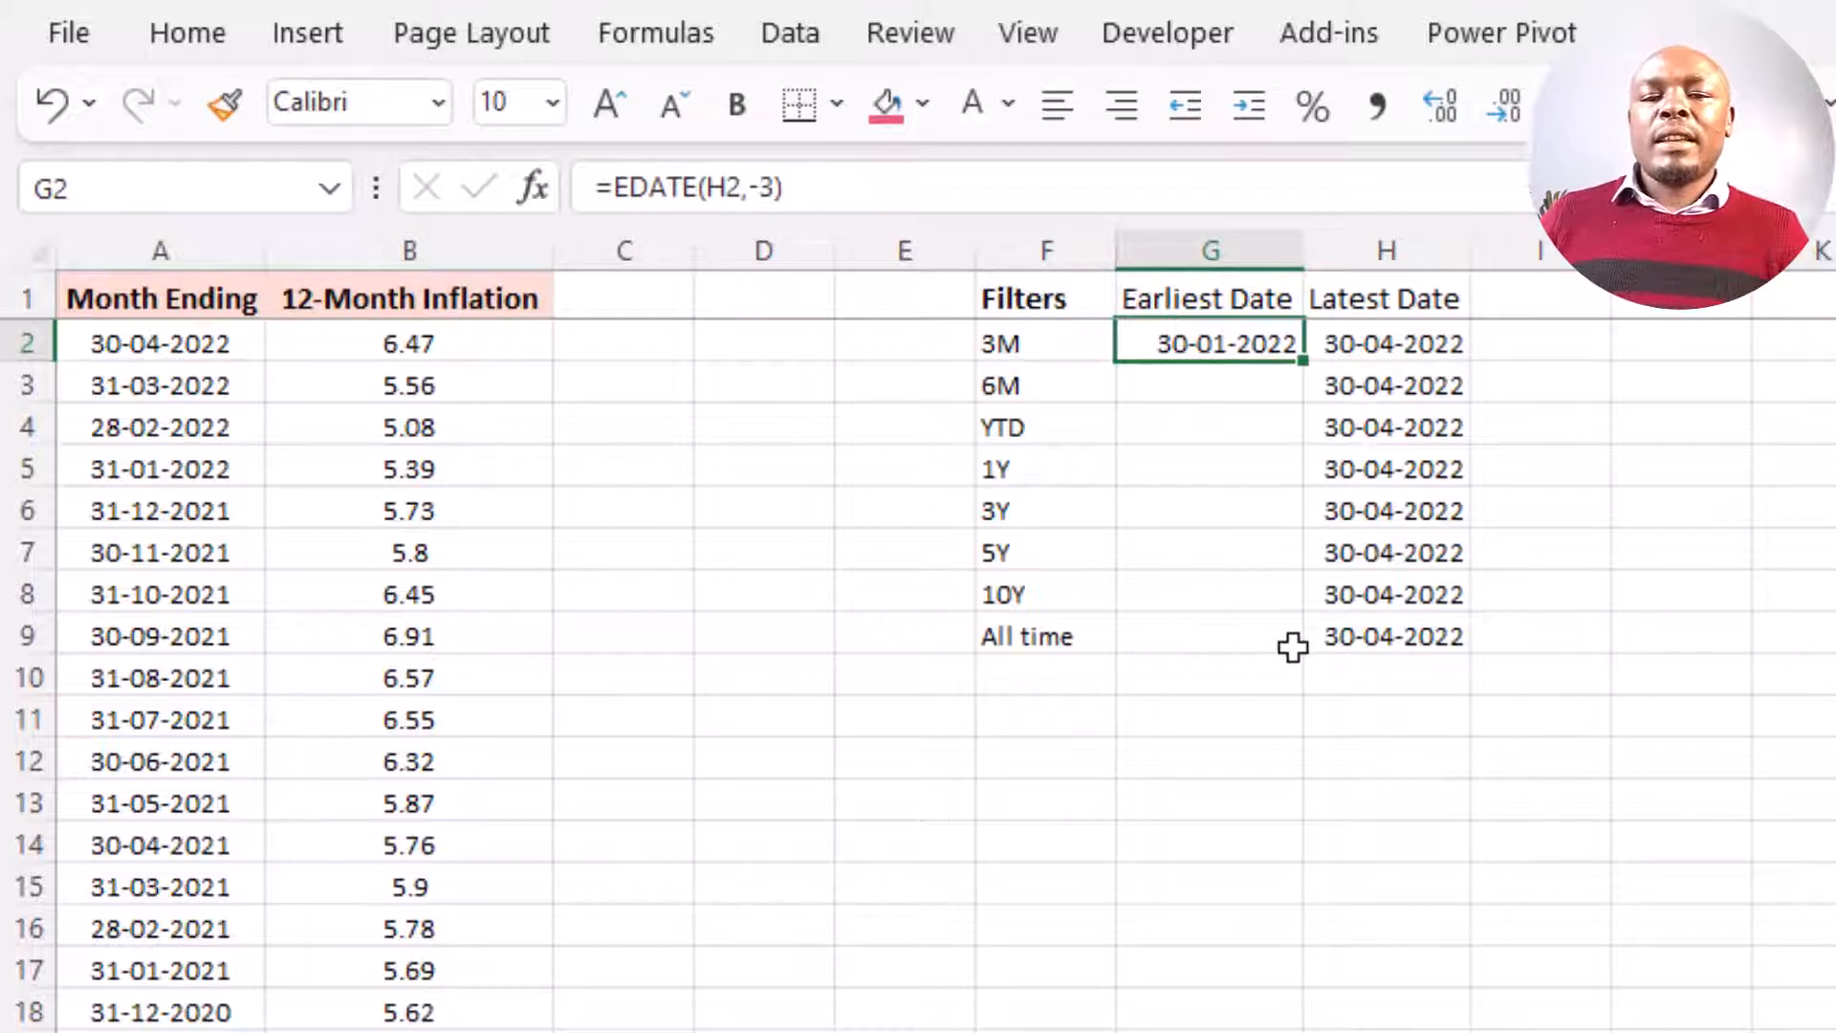
# - Change the G2 formula to =EDATE(H2+1,-3) so the three months are counted from the day after the latest date
pyautogui.click(1437, 356)
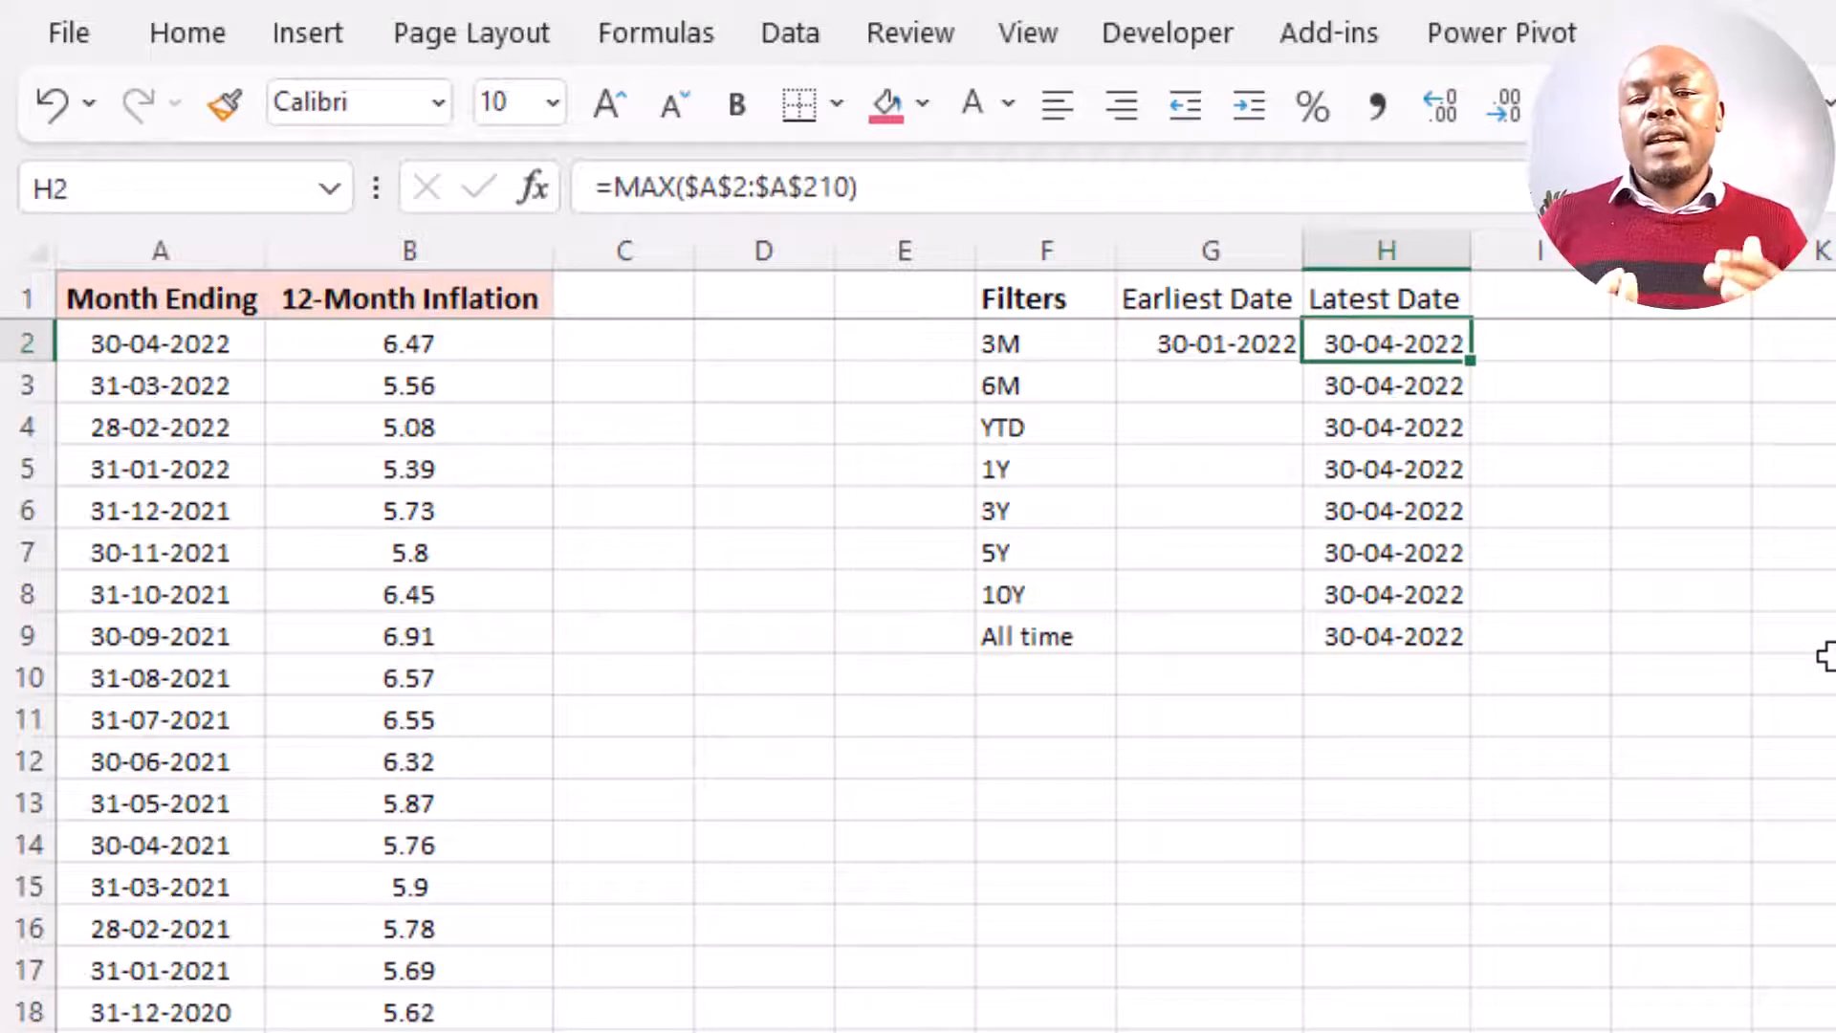
pyautogui.click(1261, 338)
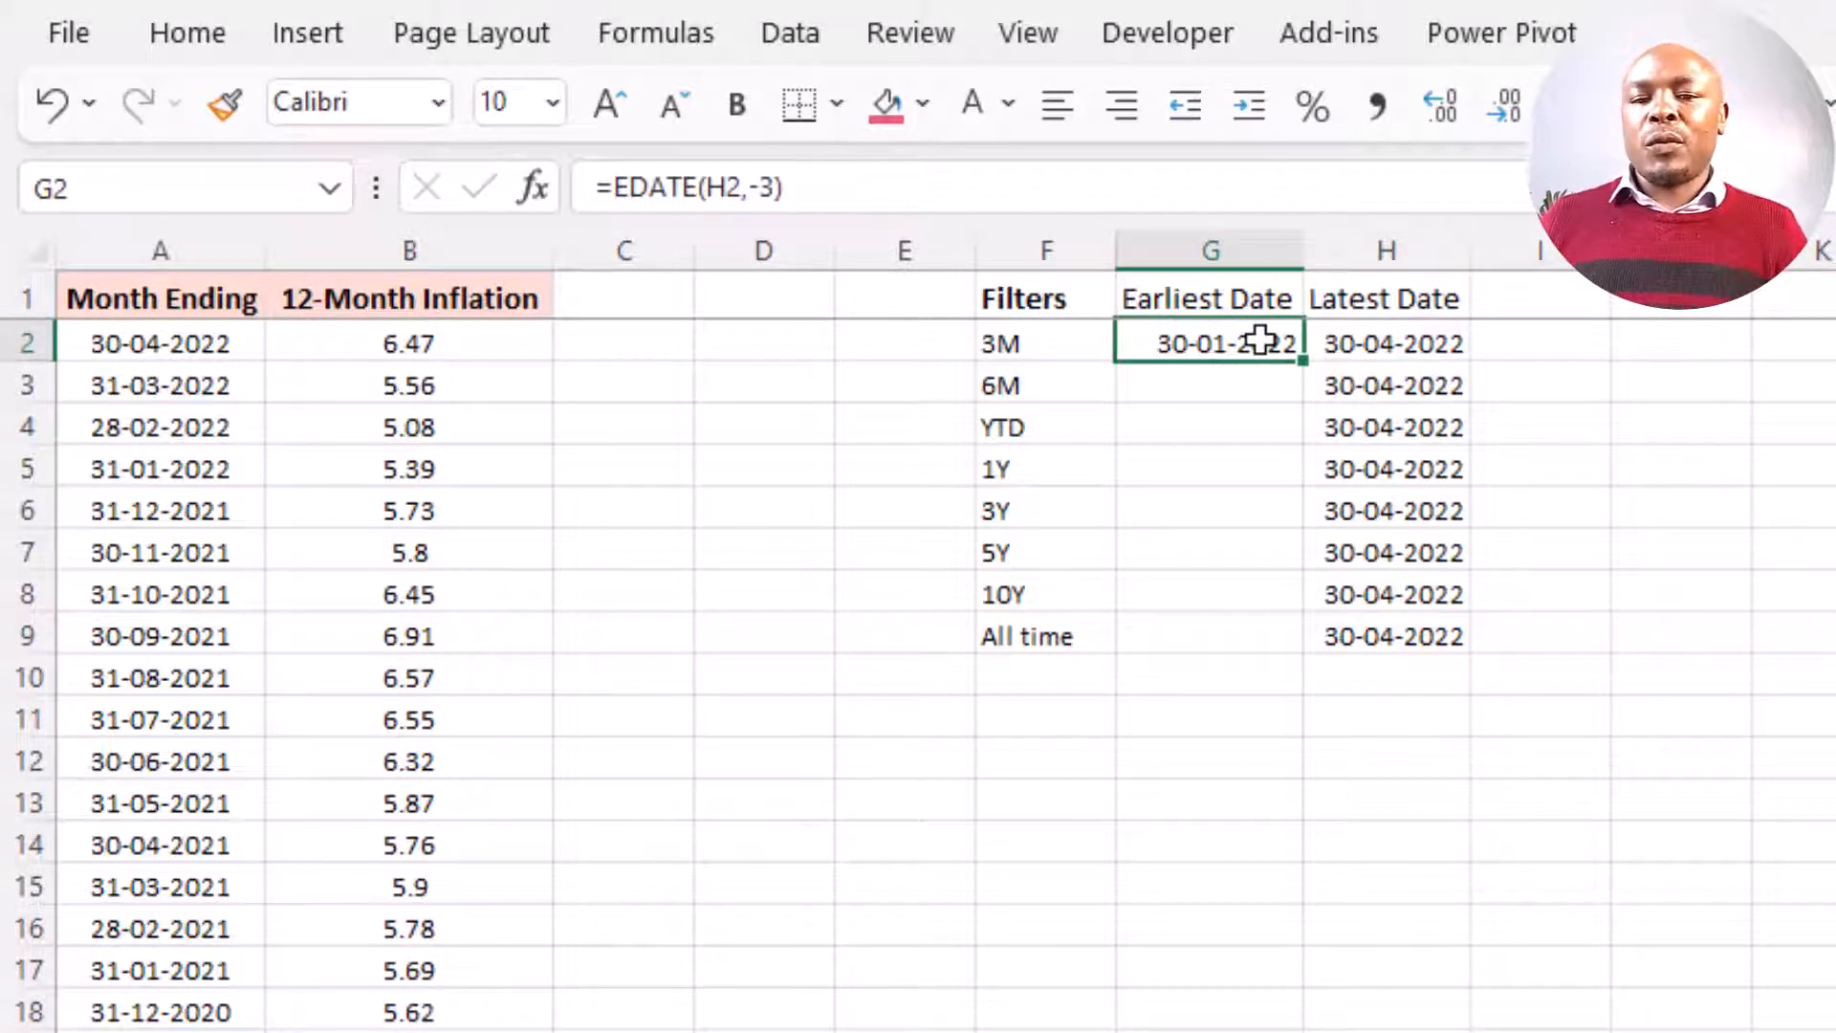
pyautogui.doubleClick(1261, 339)
pyautogui.click(1237, 346)
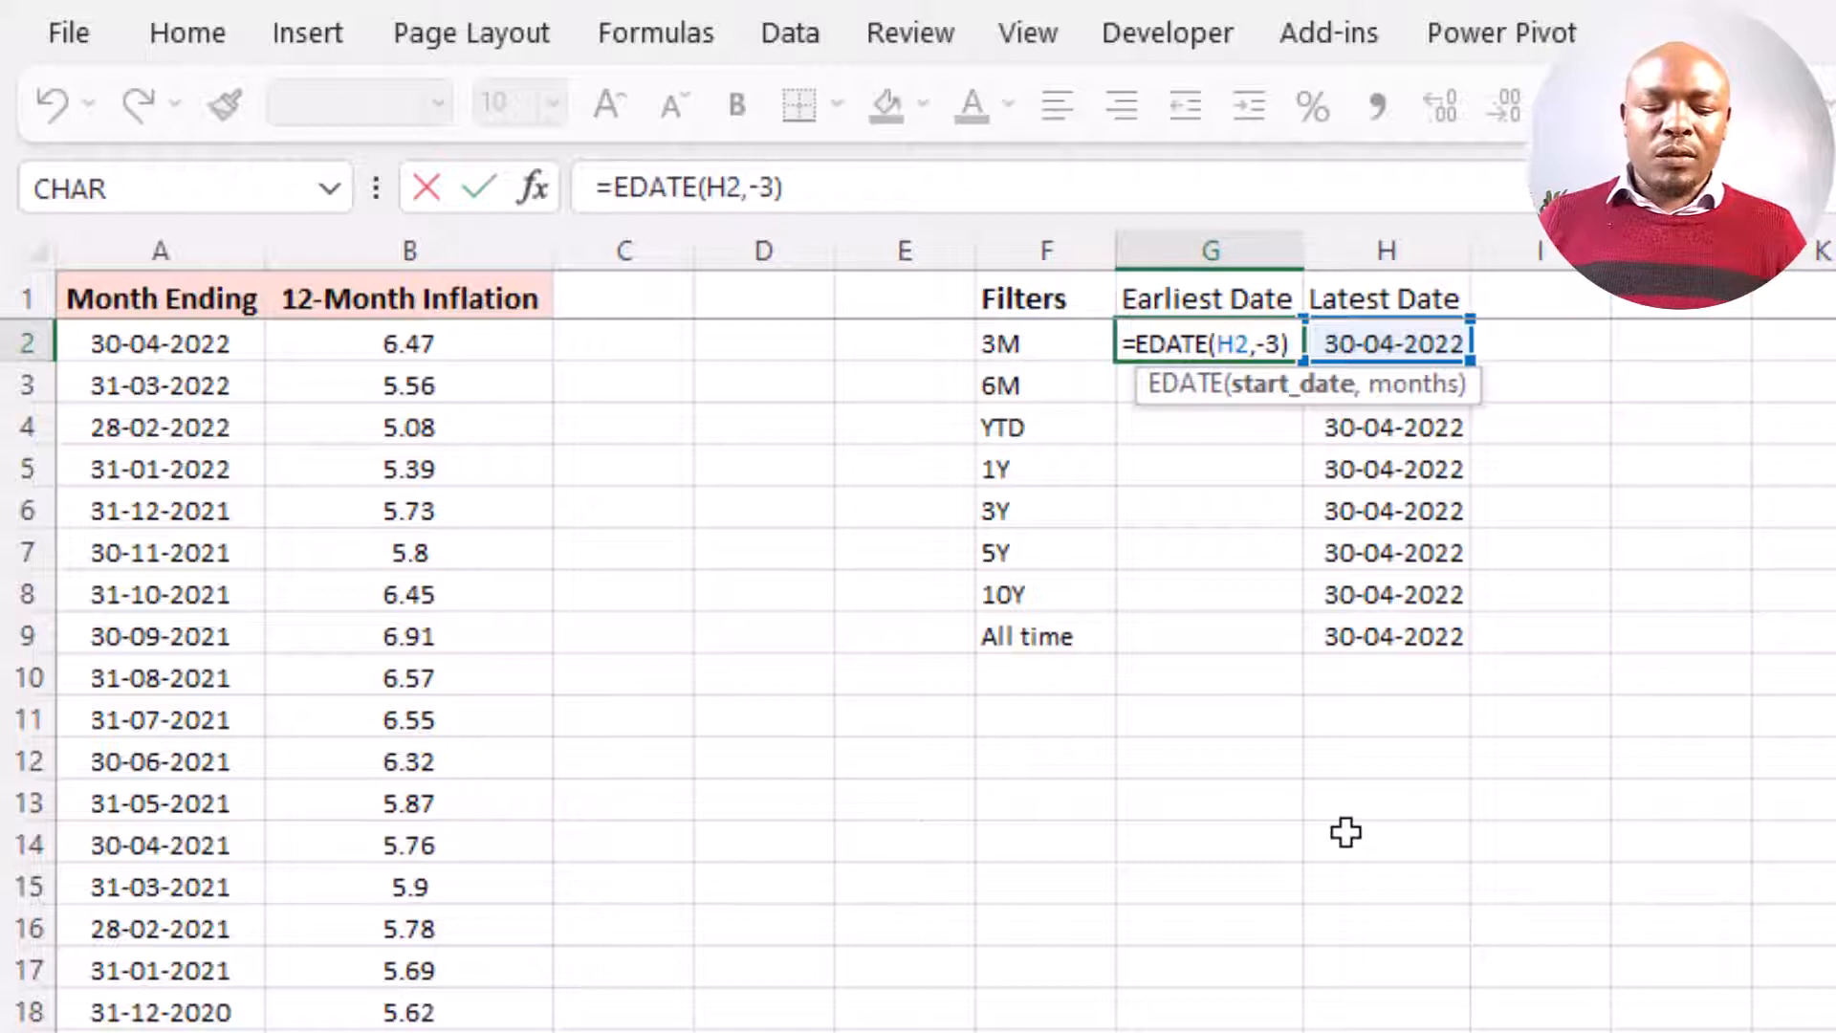
pyautogui.write('+1')
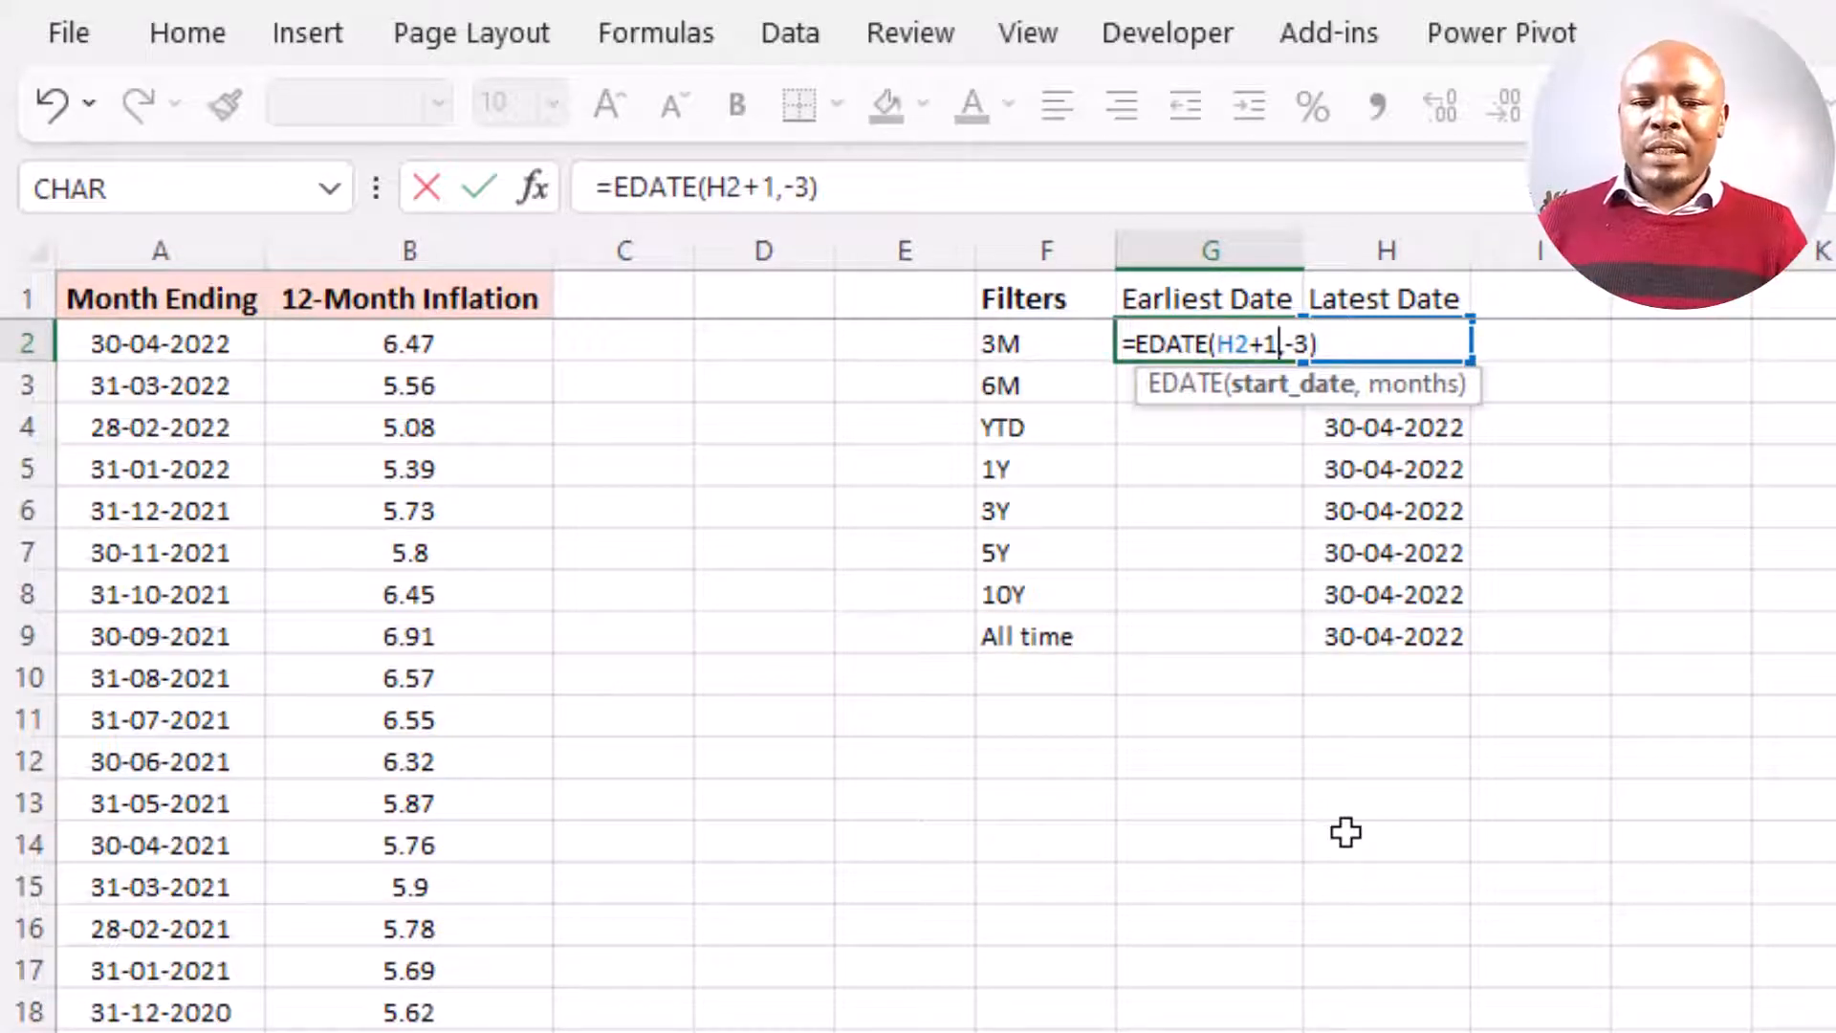
pyautogui.press('Return')
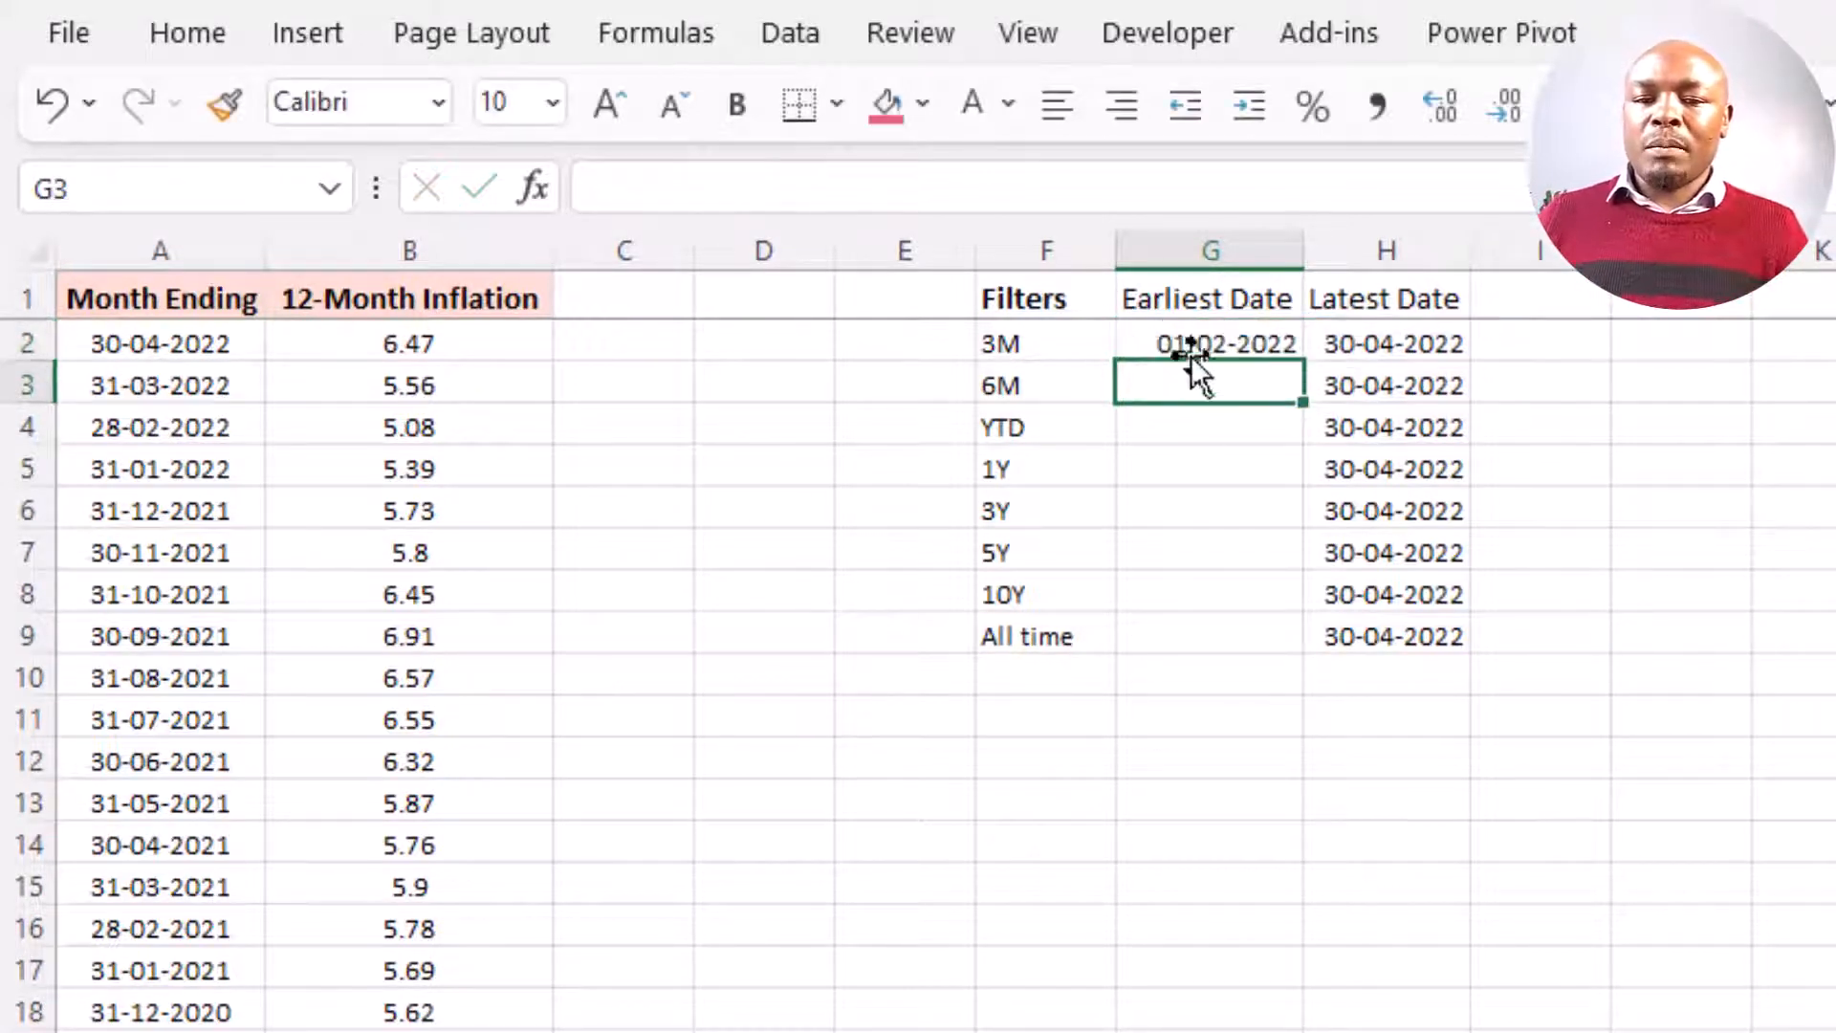
# - Wrap the G2 formula in EOMONTH to match the month-end dates in column A: =EOMONTH(EDATE(H2+1,-3), 0)
pyautogui.click(1193, 334)
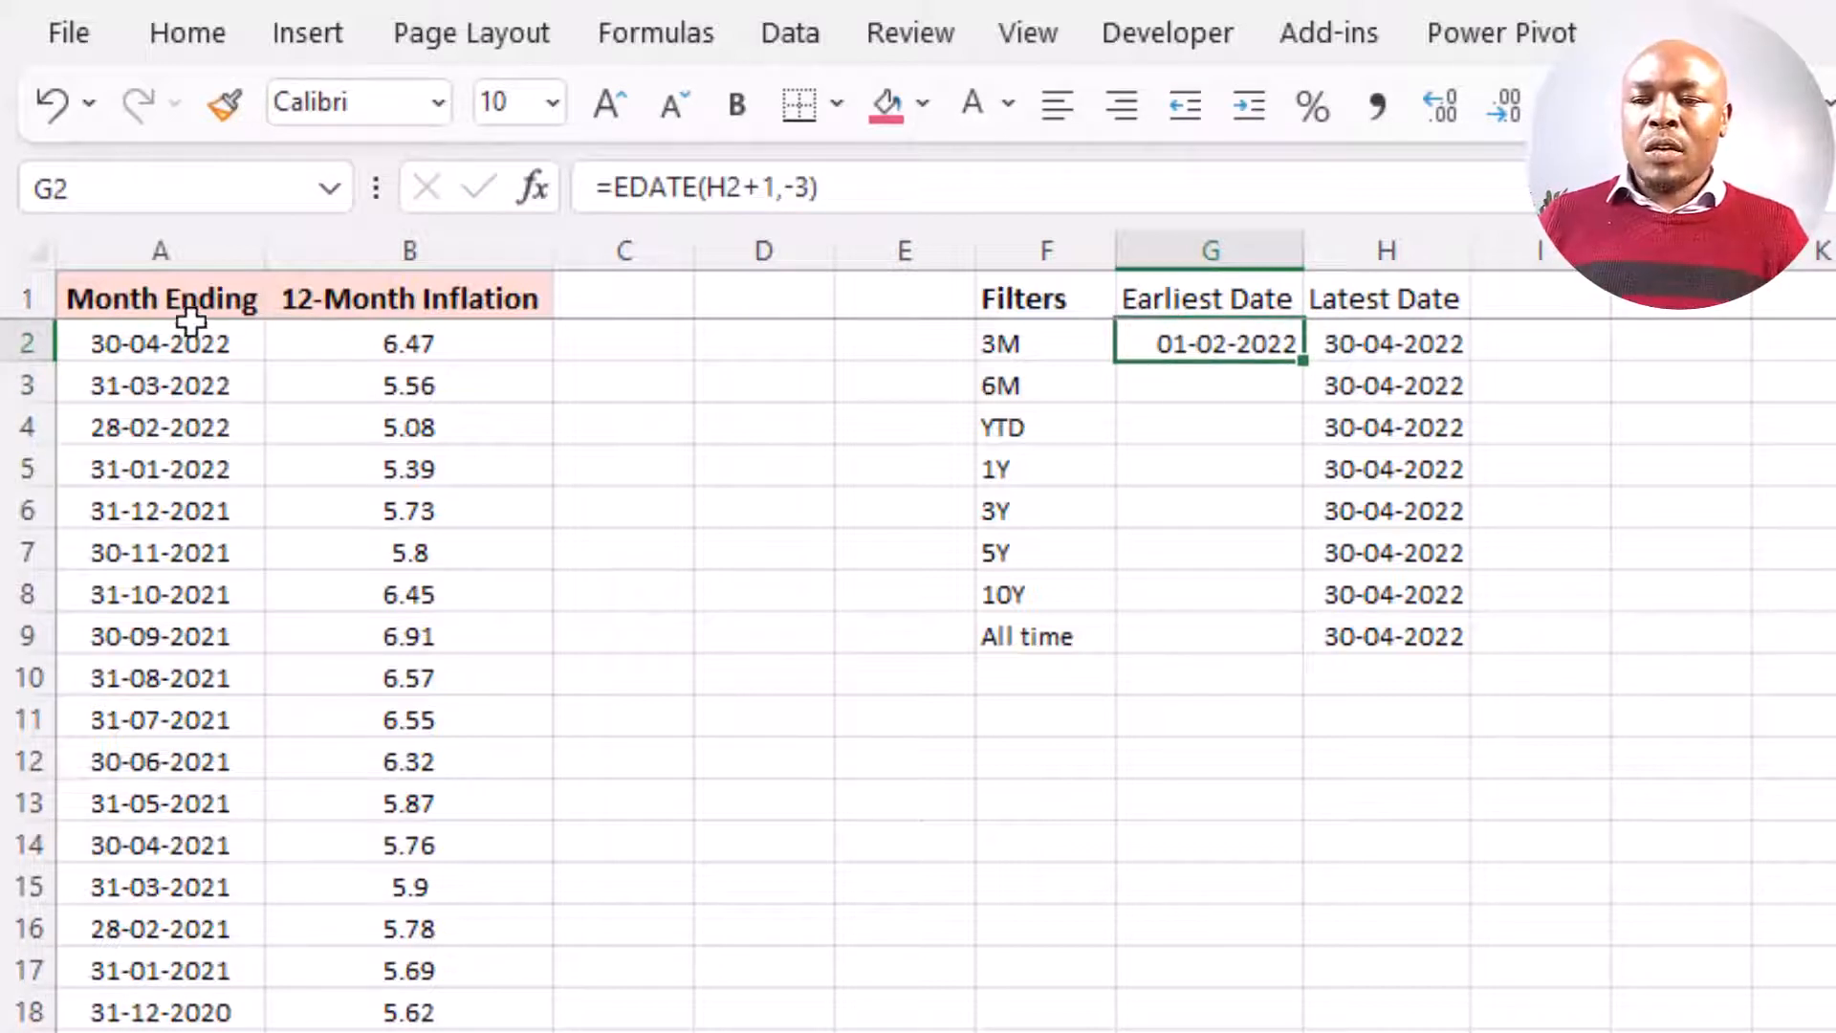
pyautogui.click(185, 245)
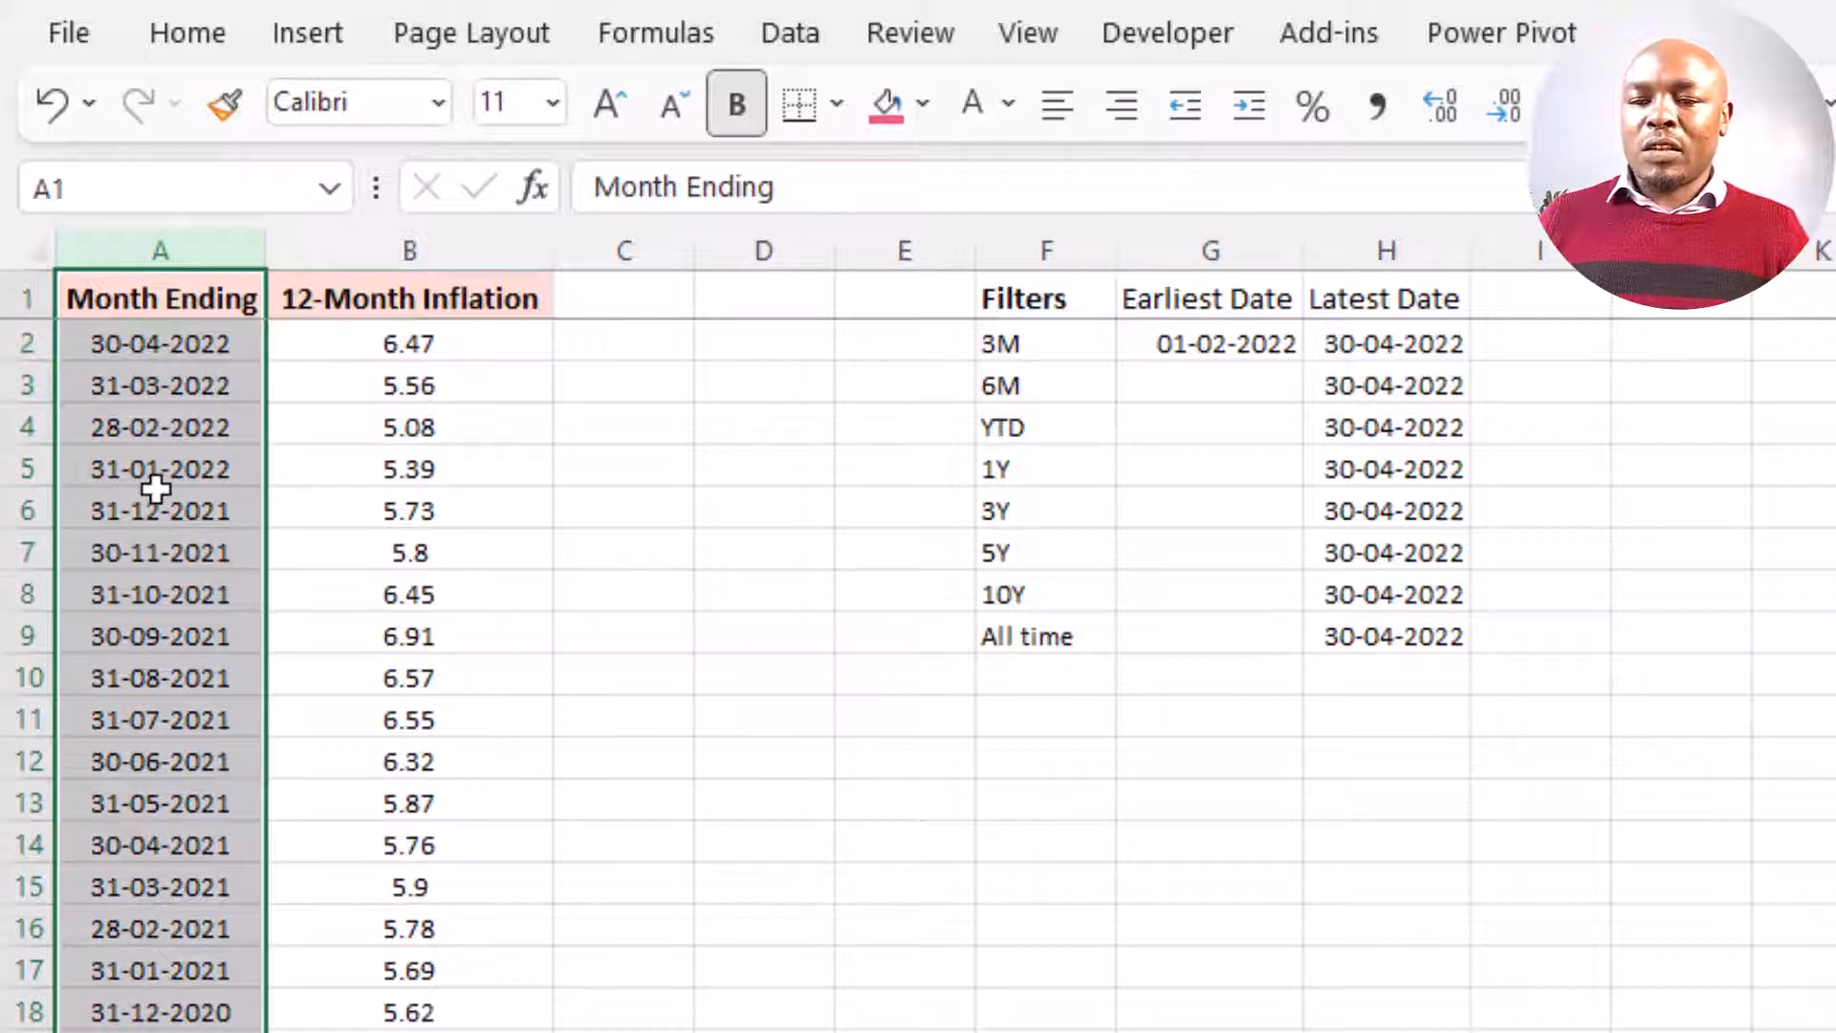
pyautogui.click(1233, 354)
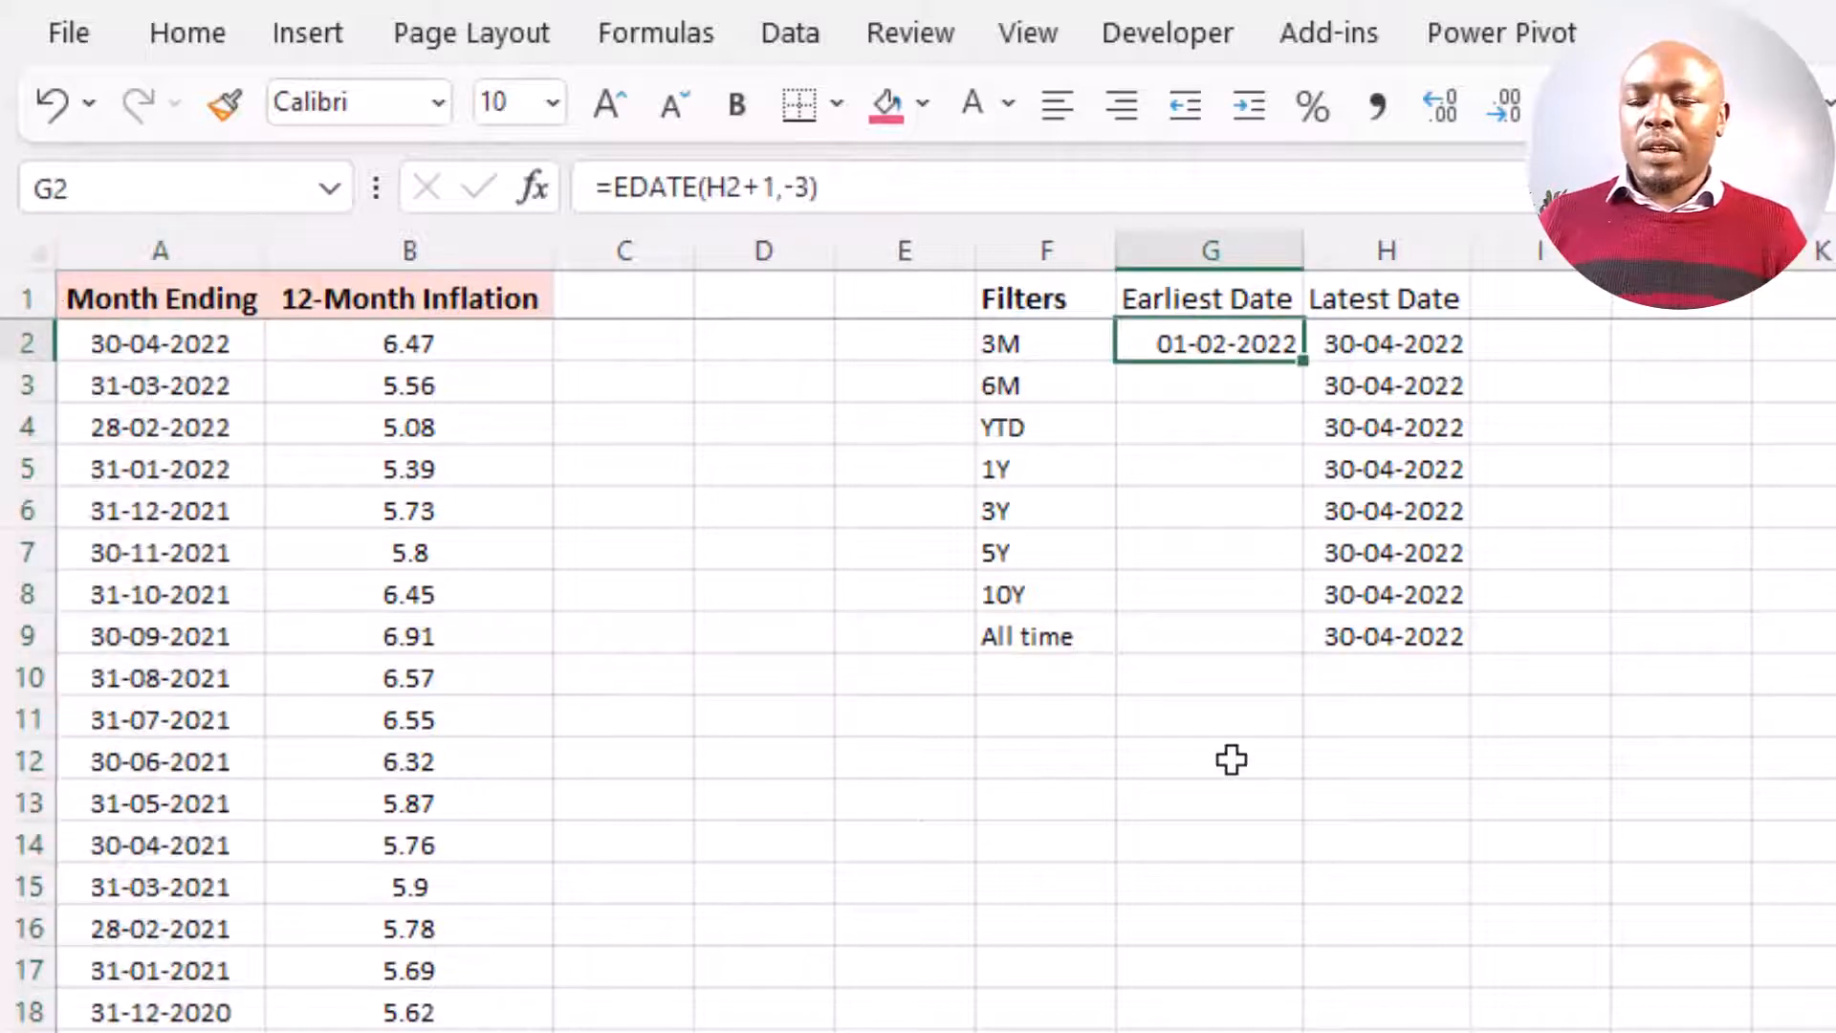
pyautogui.click(245, 468)
pyautogui.click(1241, 342)
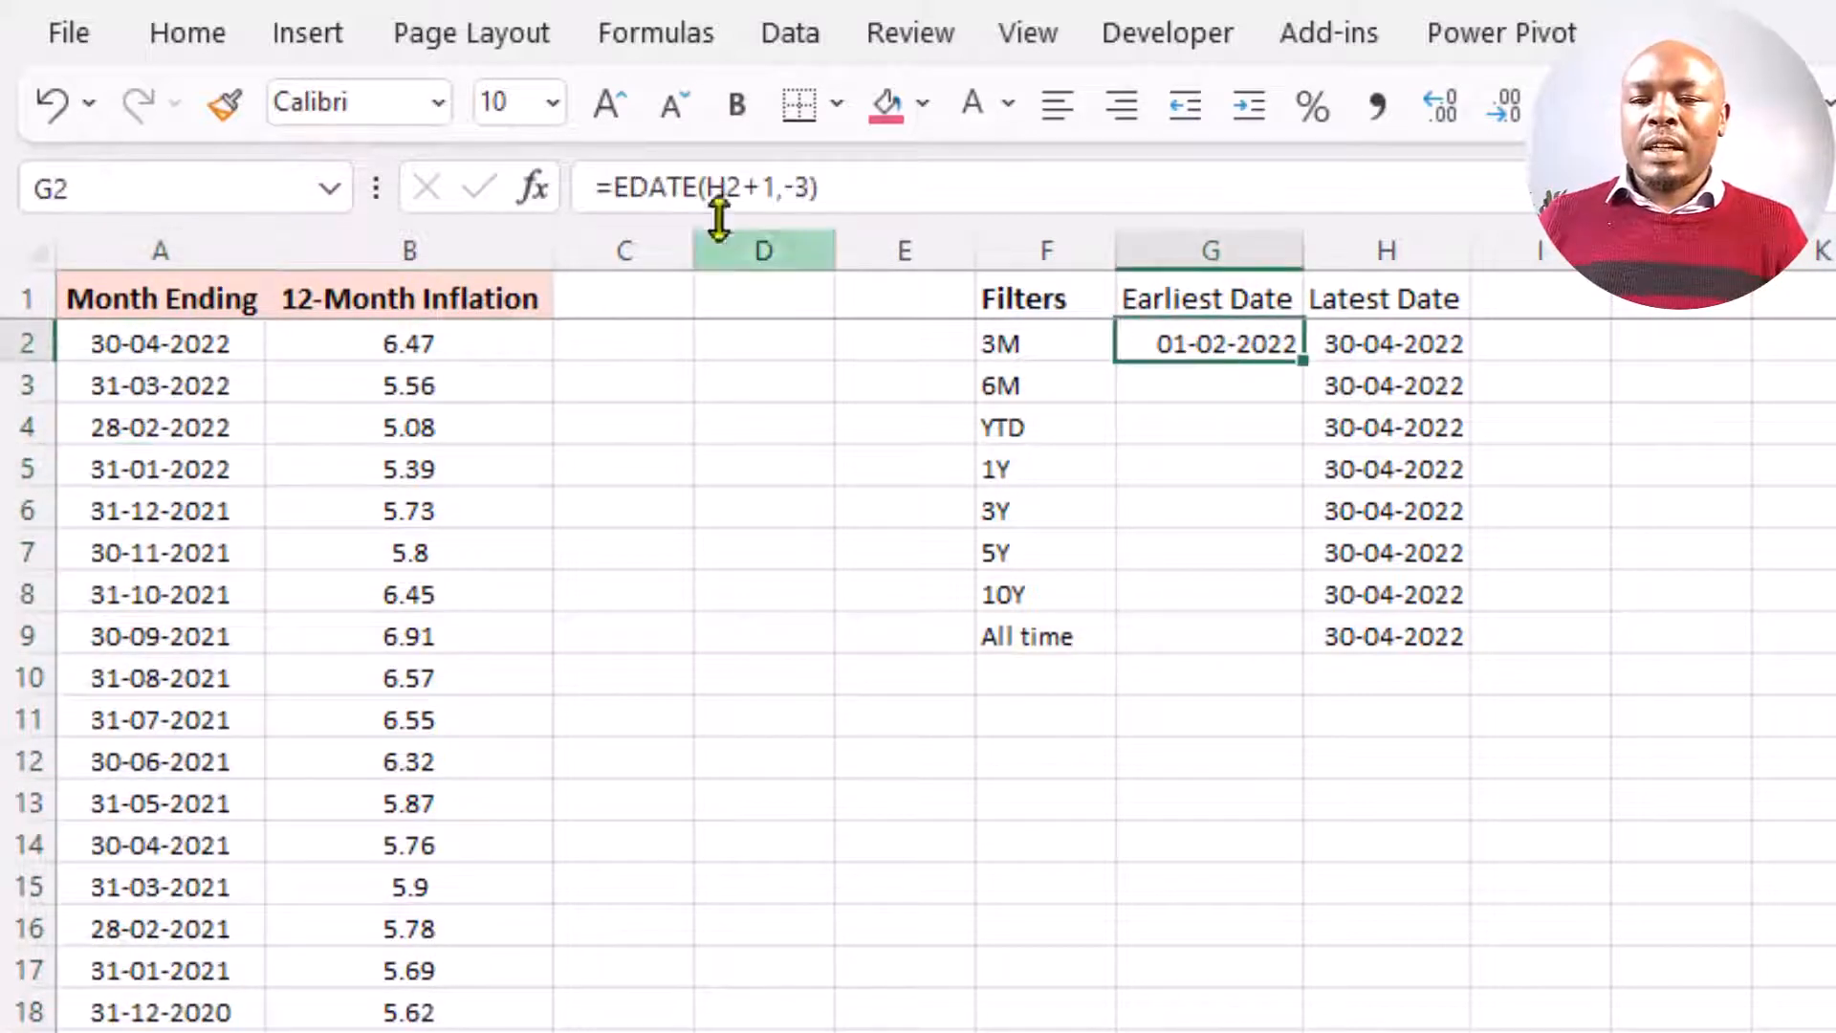
pyautogui.doubleClick(1178, 342)
pyautogui.click(1136, 343)
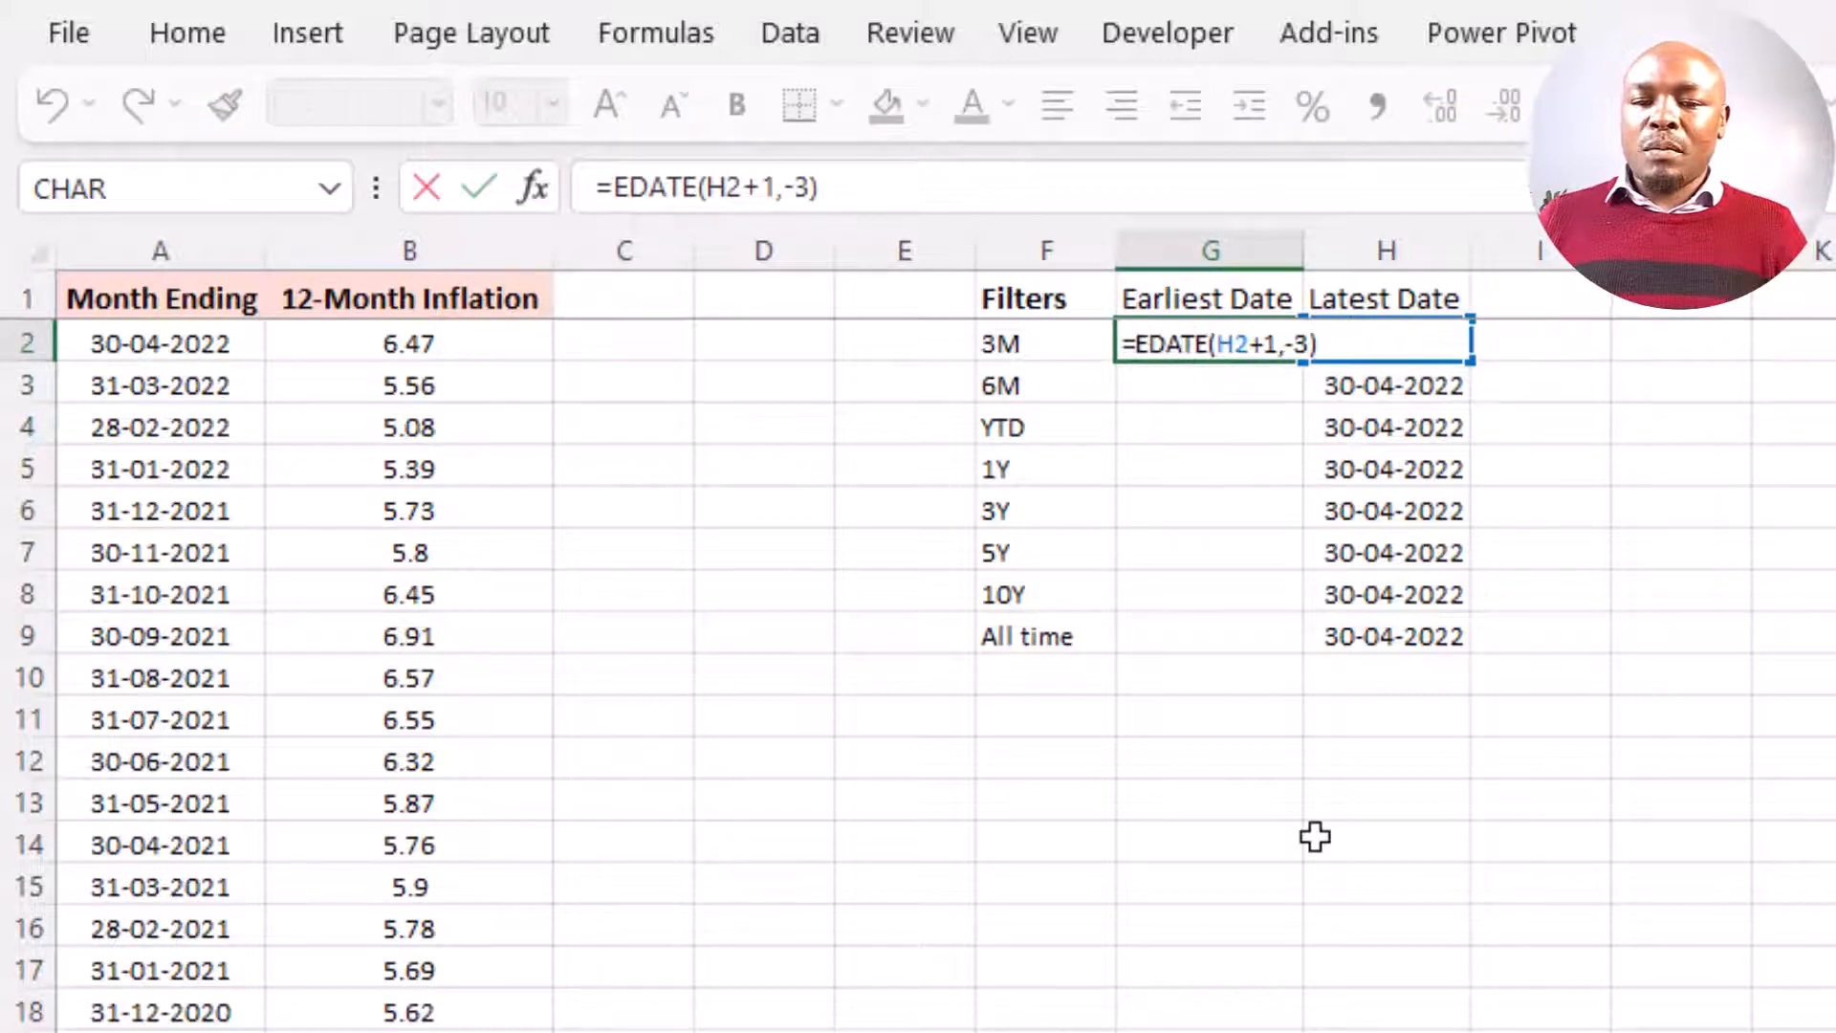
pyautogui.write('eo')
pyautogui.press('Tab')
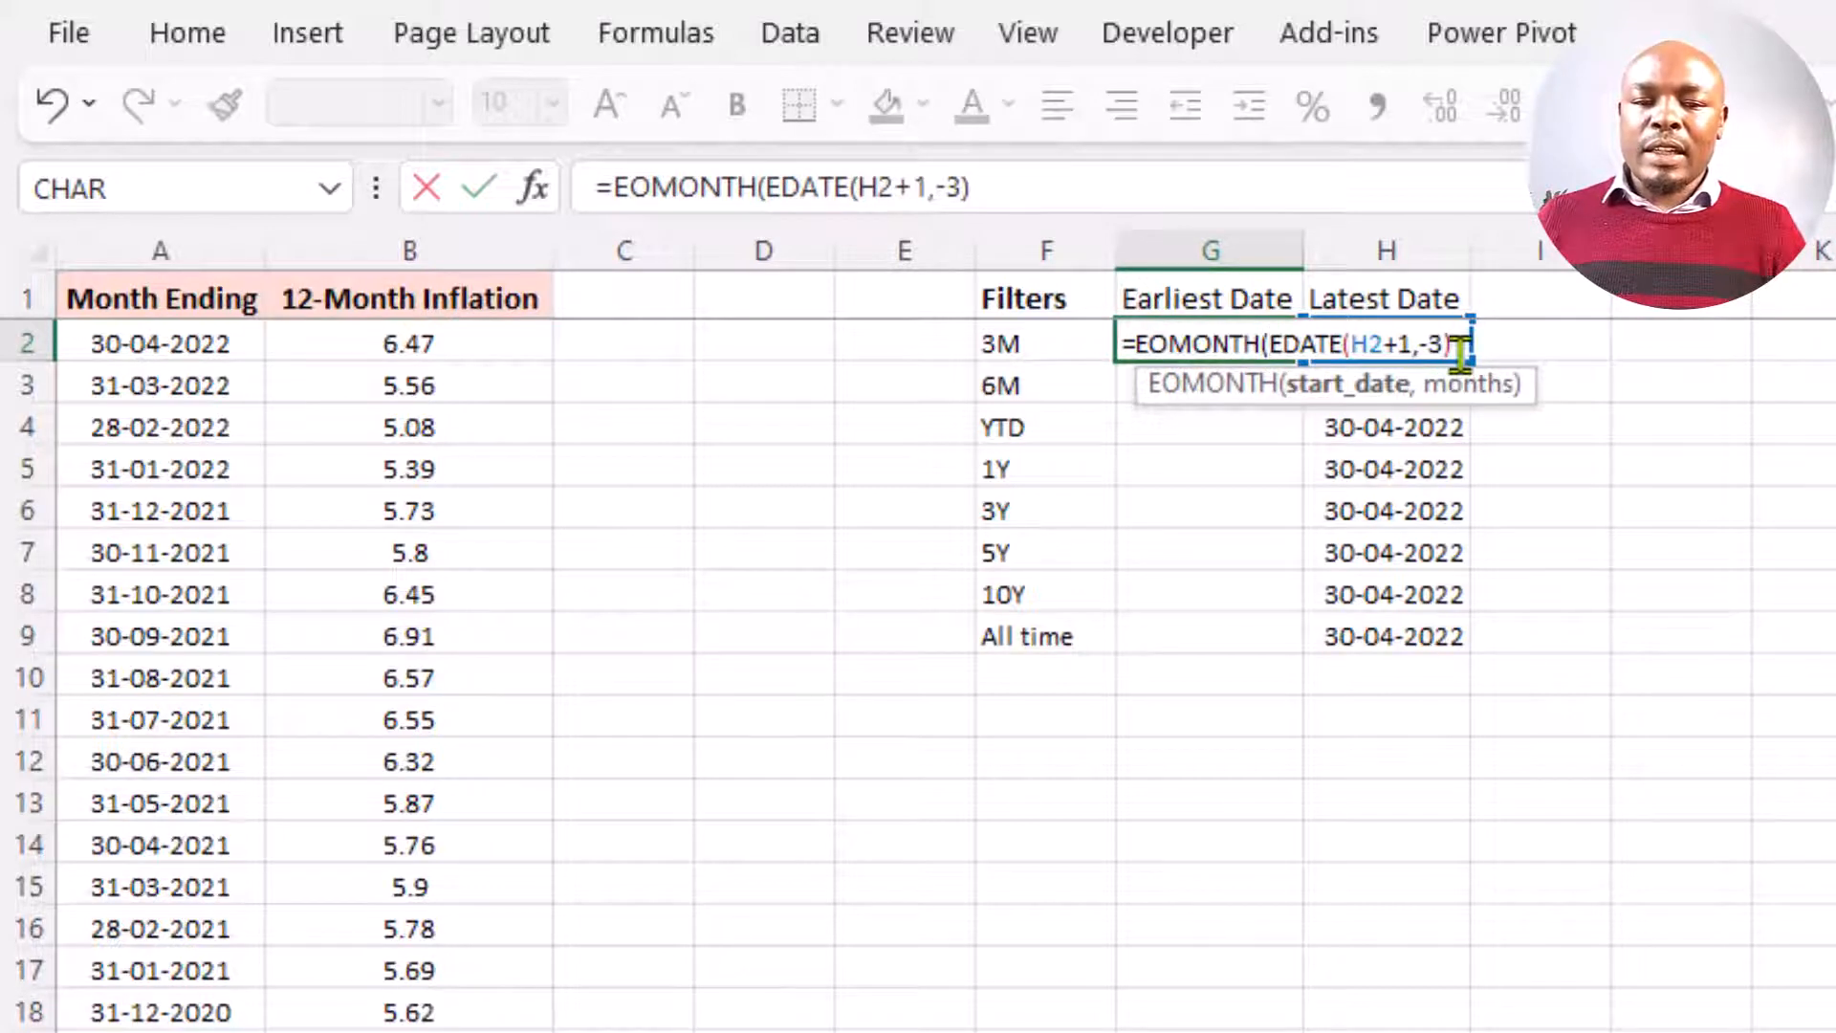
pyautogui.write(',')
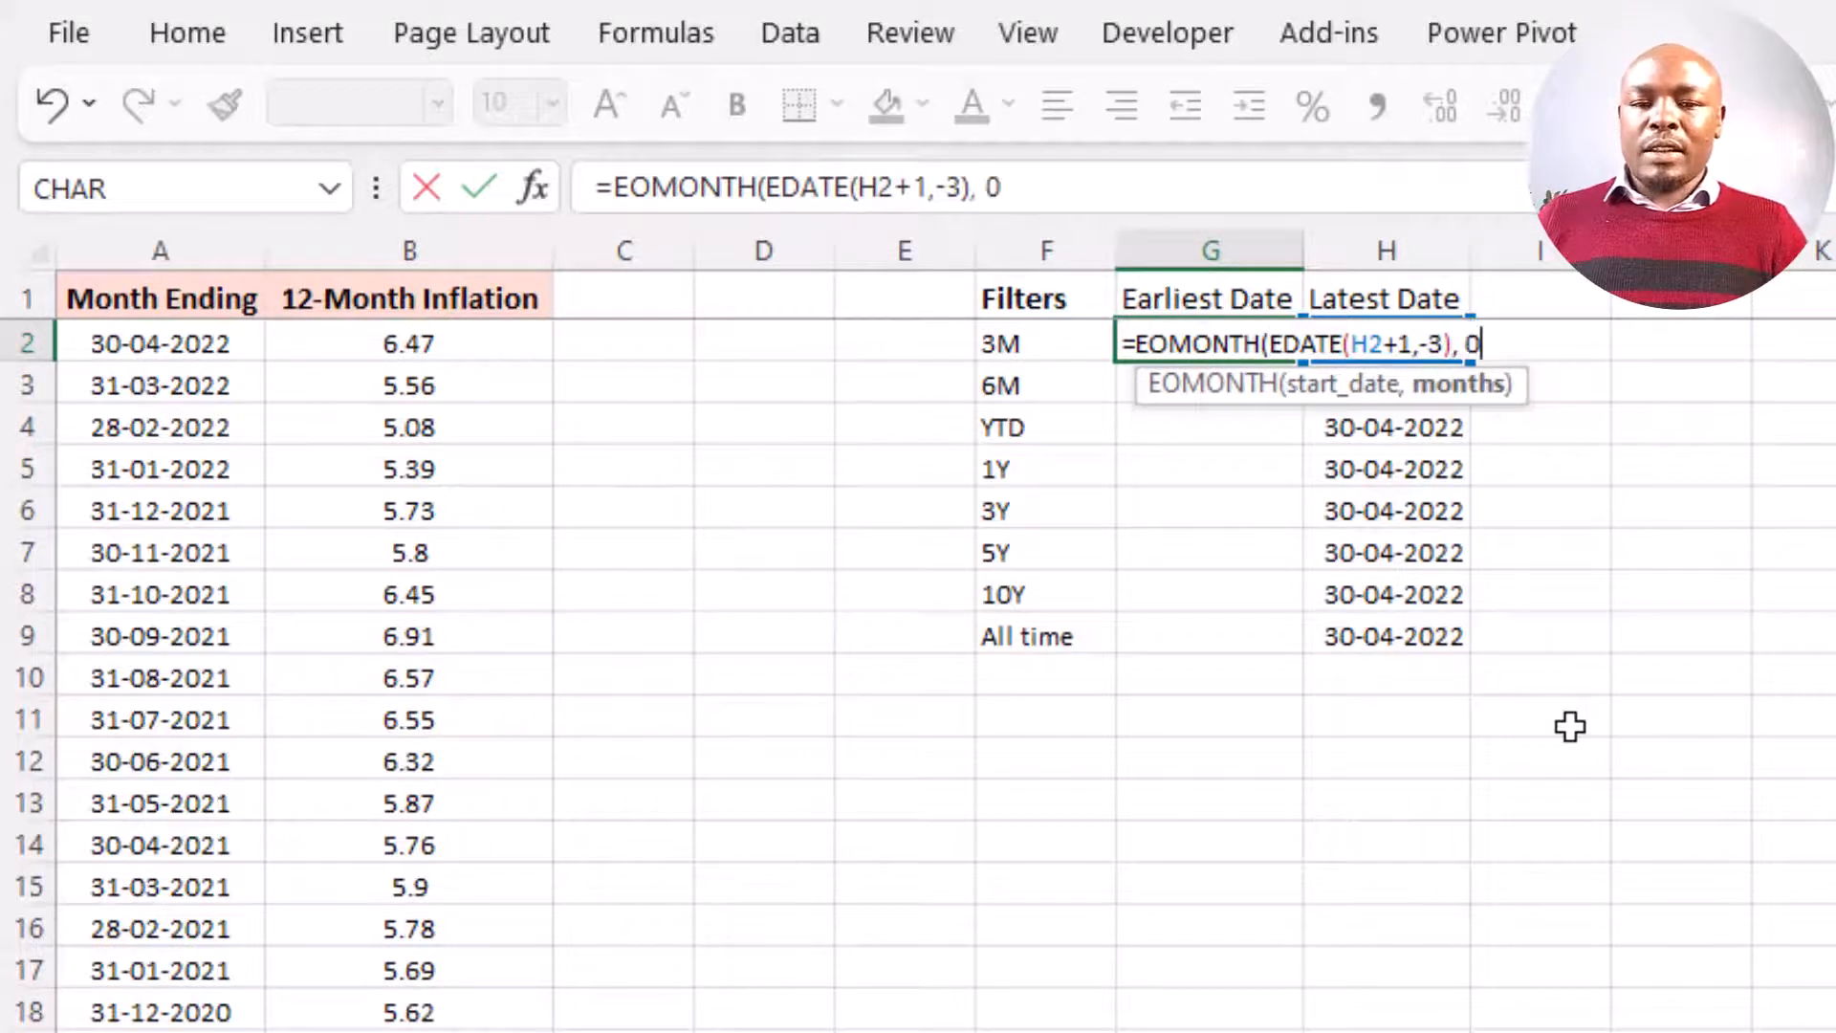
pyautogui.write(' 0)')
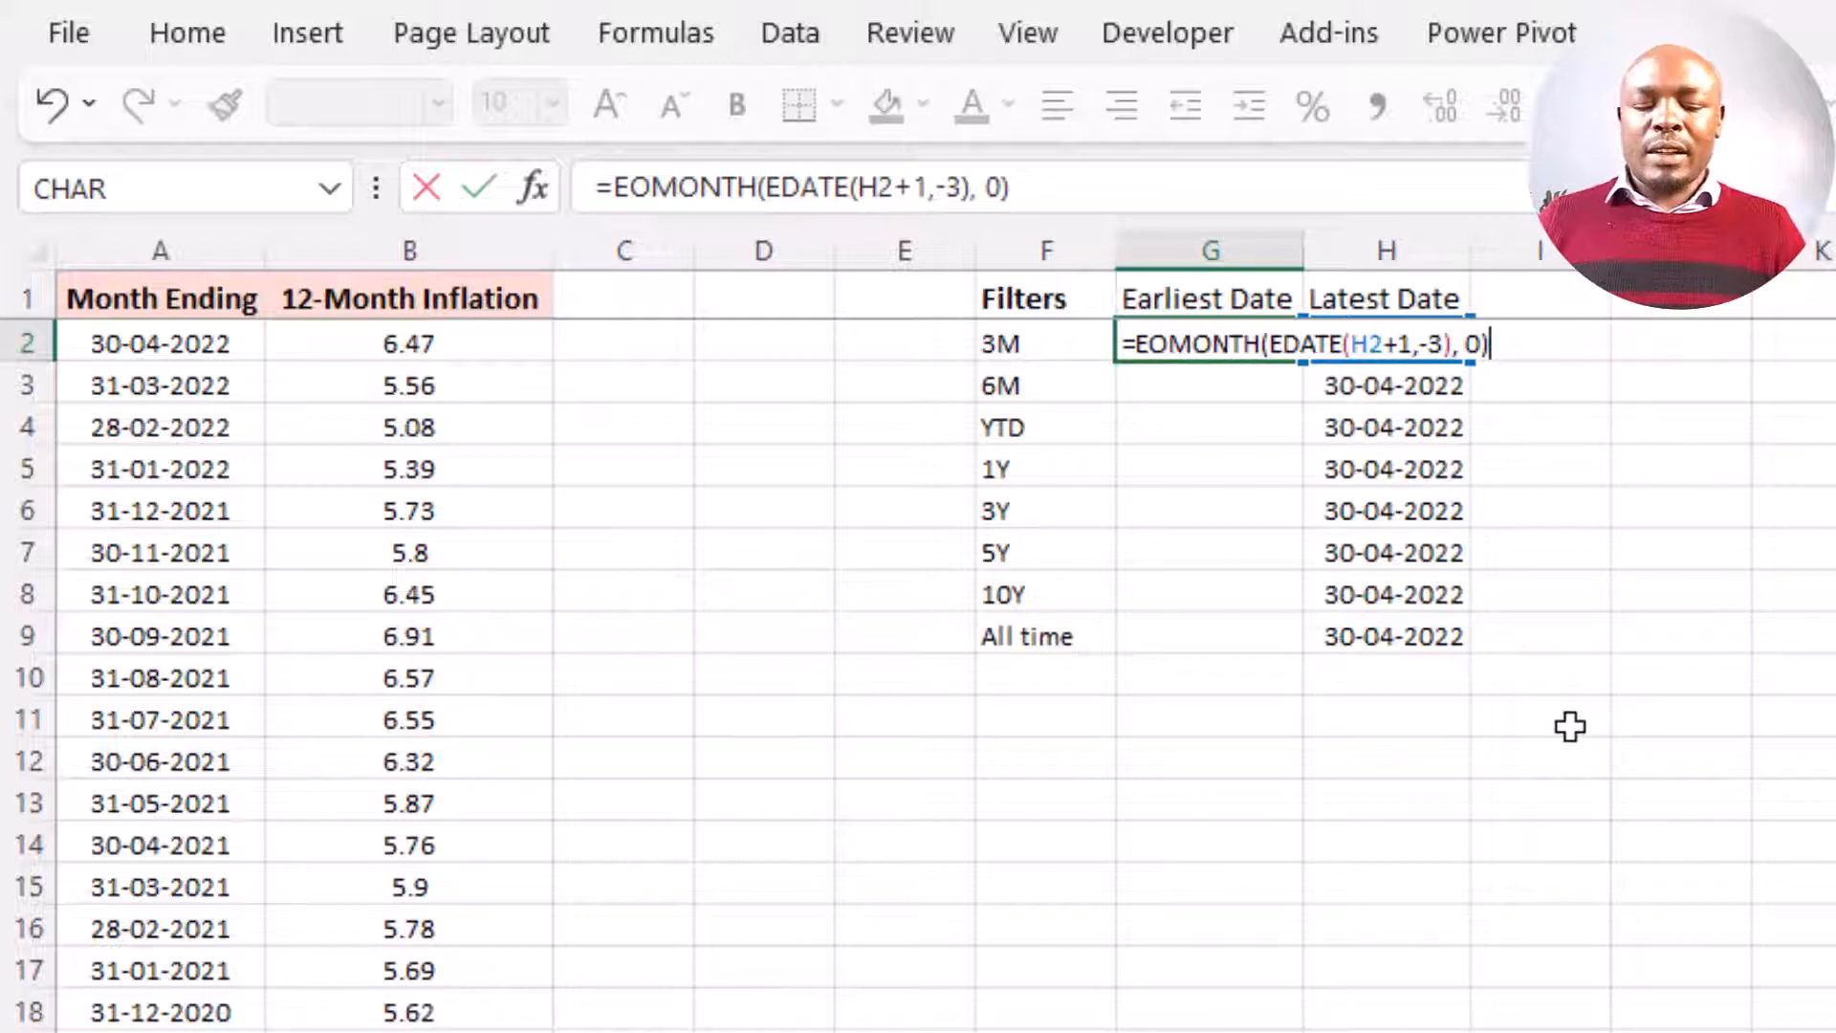
pyautogui.hotkey('ctrl', 'Return')
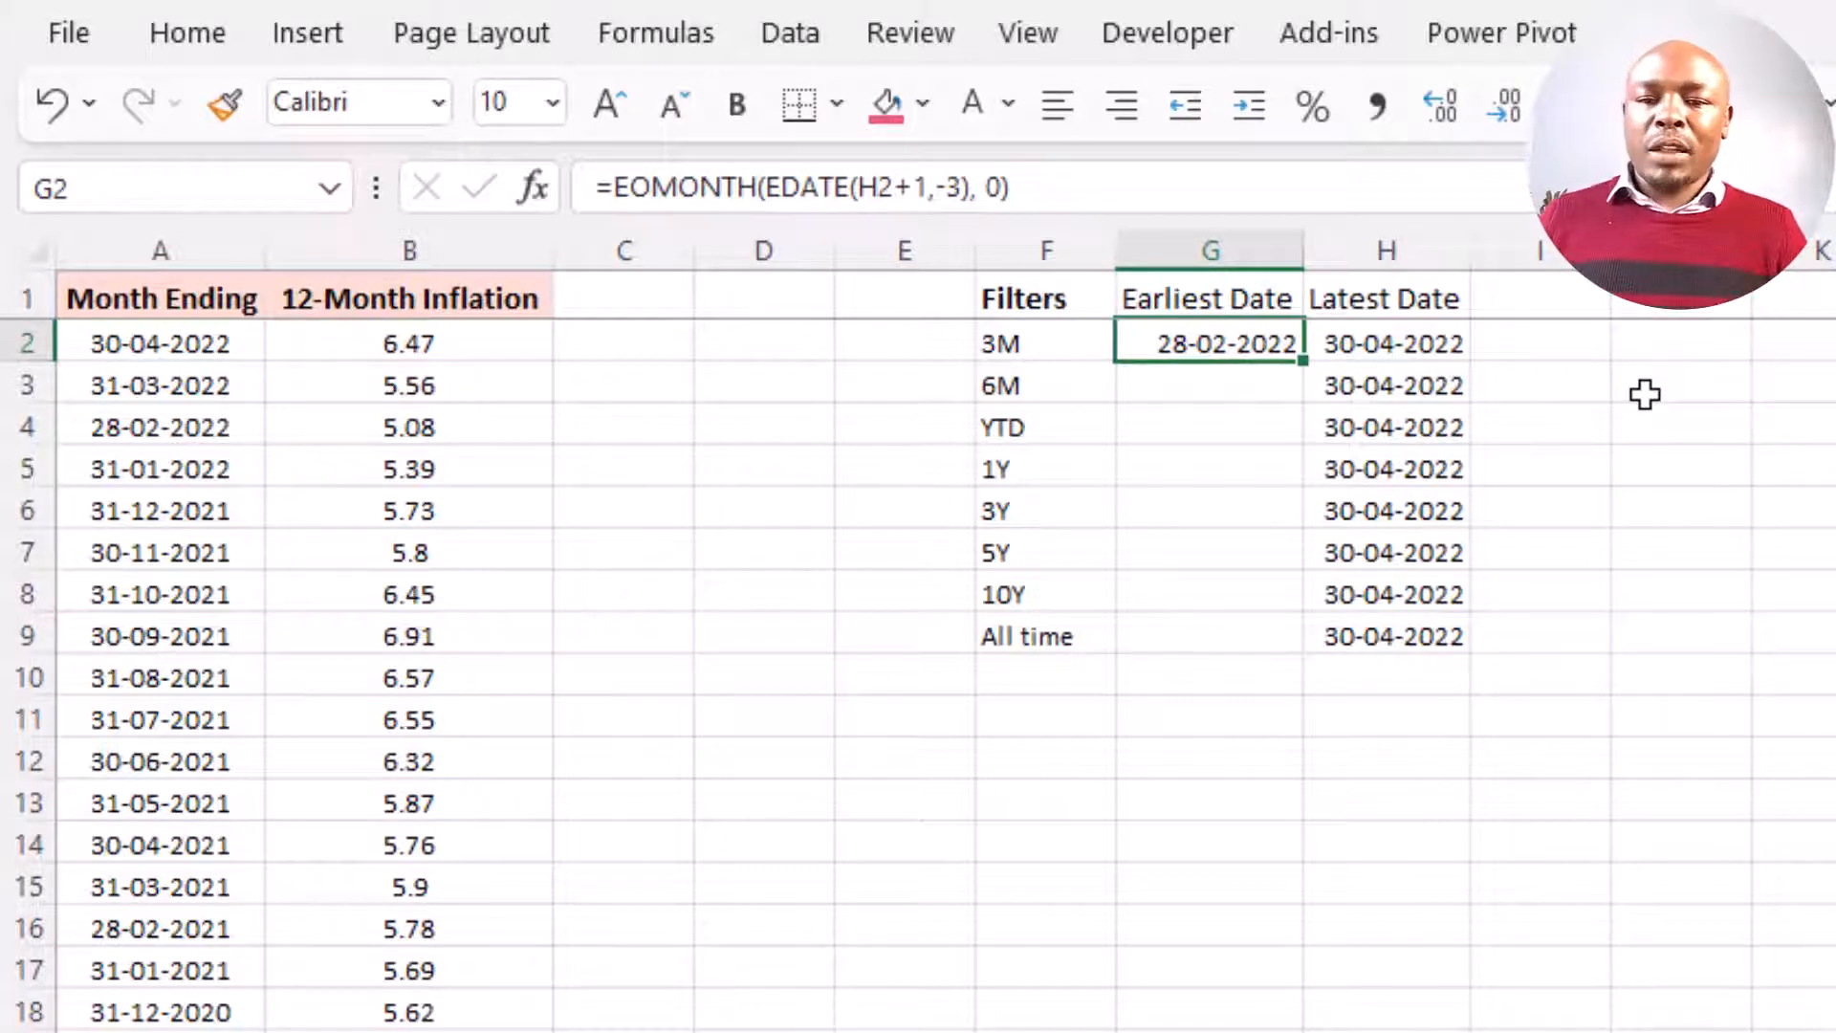
# - Copy the G2 formula to the 6M cell G3 and the 1Y to 10Y cells G5:G8, leaving out YTD and All time
pyautogui.moveTo(995, 346); pyautogui.dragTo(1081, 617)
pyautogui.press('Right')
pyautogui.hotkey('ctrl', 'c')
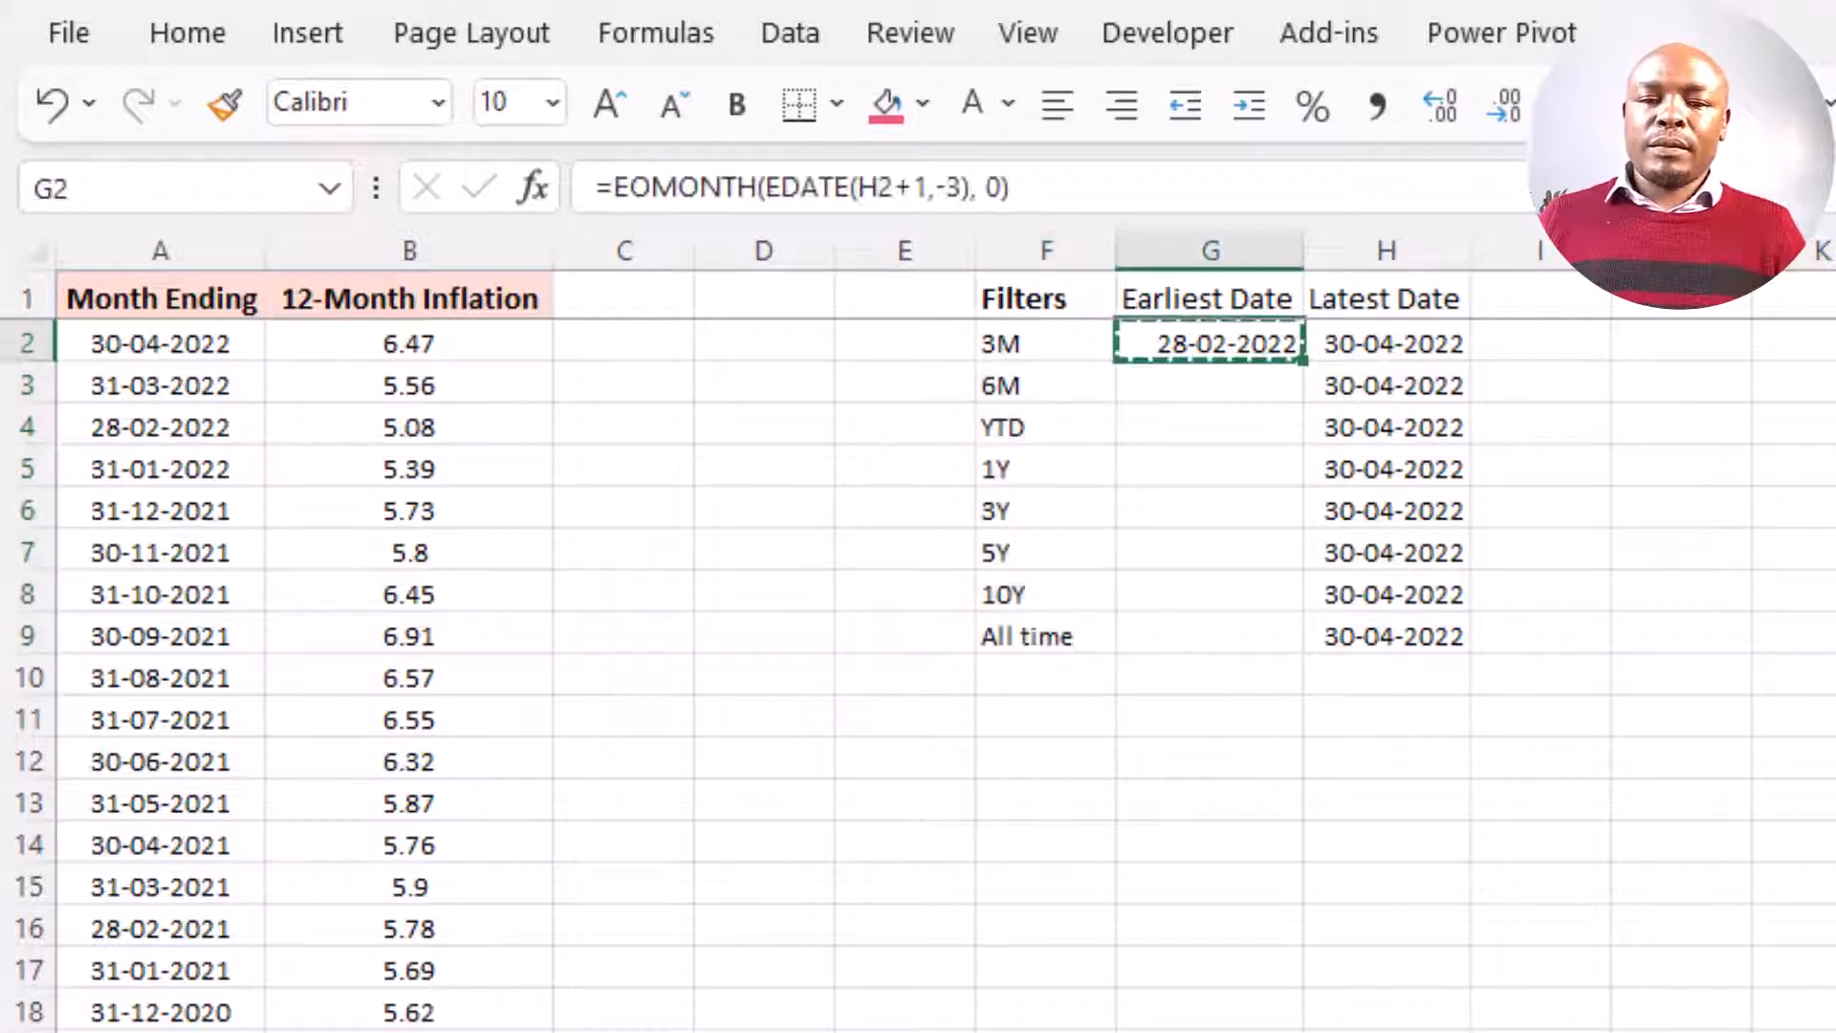
pyautogui.click(1215, 375)
pyautogui.hotkey('ctrl', 'v')
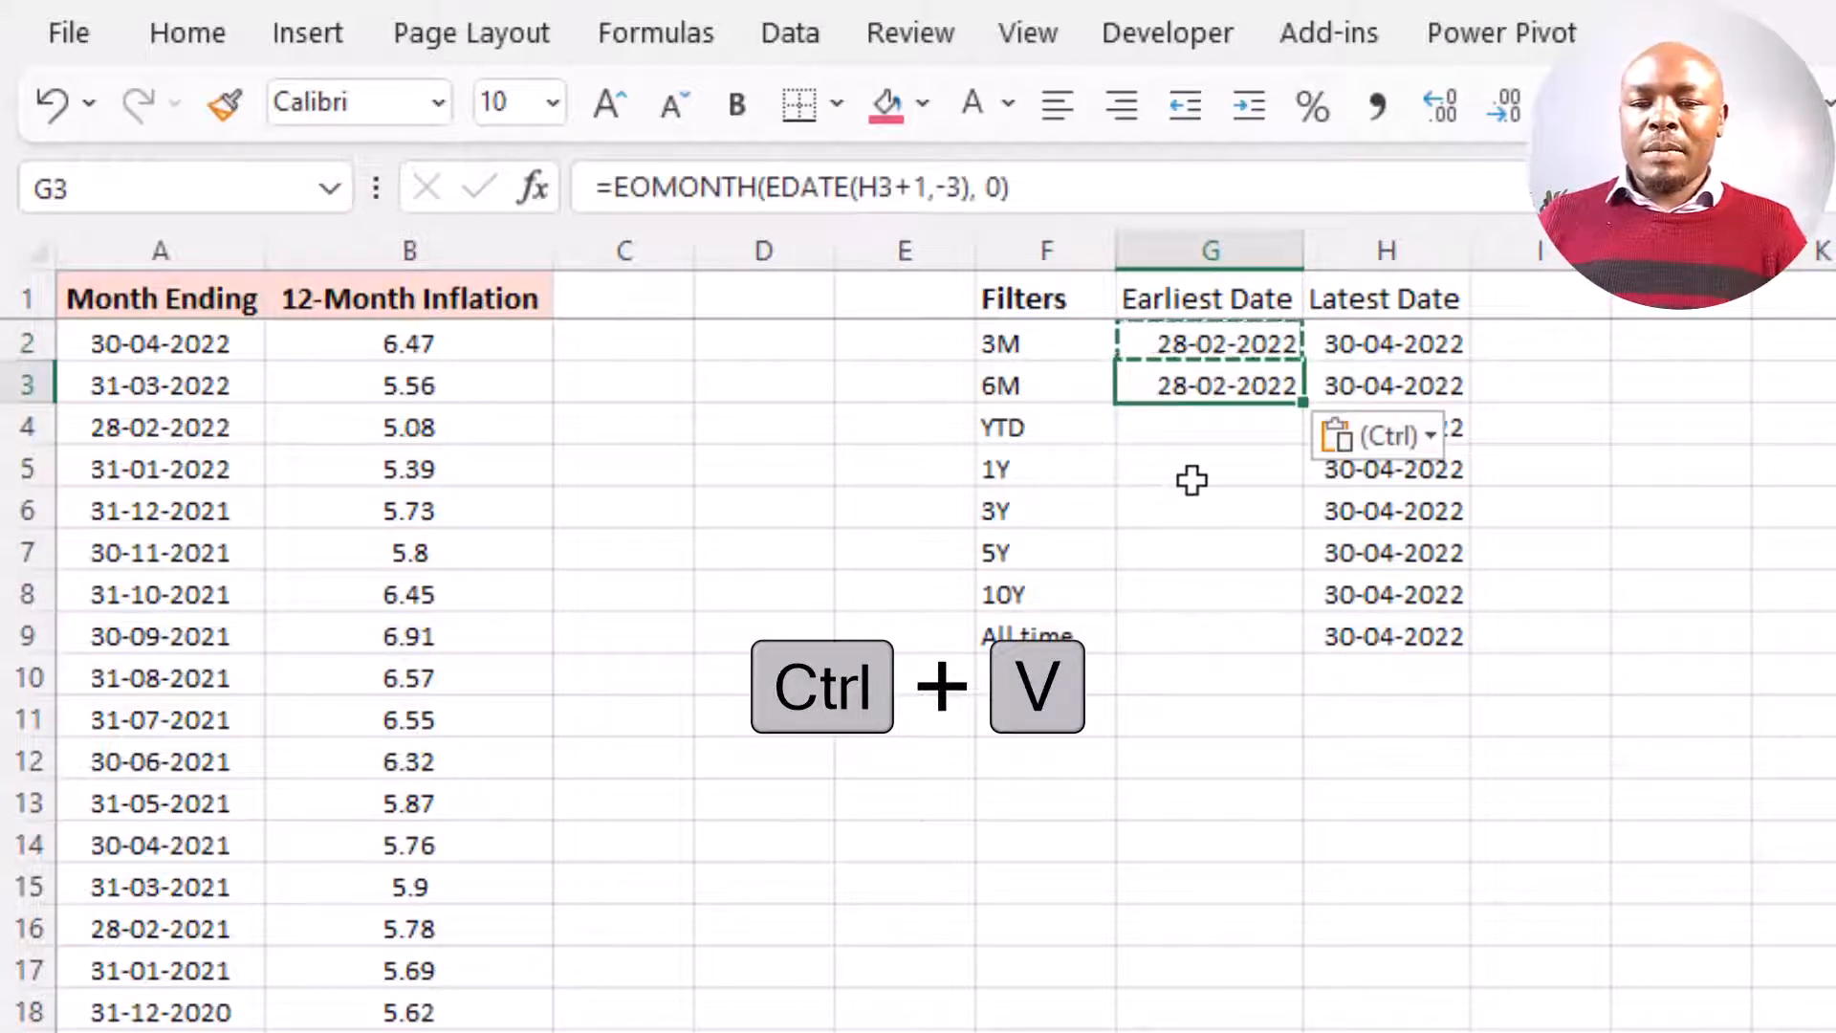
pyautogui.moveTo(1191, 480); pyautogui.dragTo(1189, 593)
pyautogui.hotkey('ctrl', 'v')
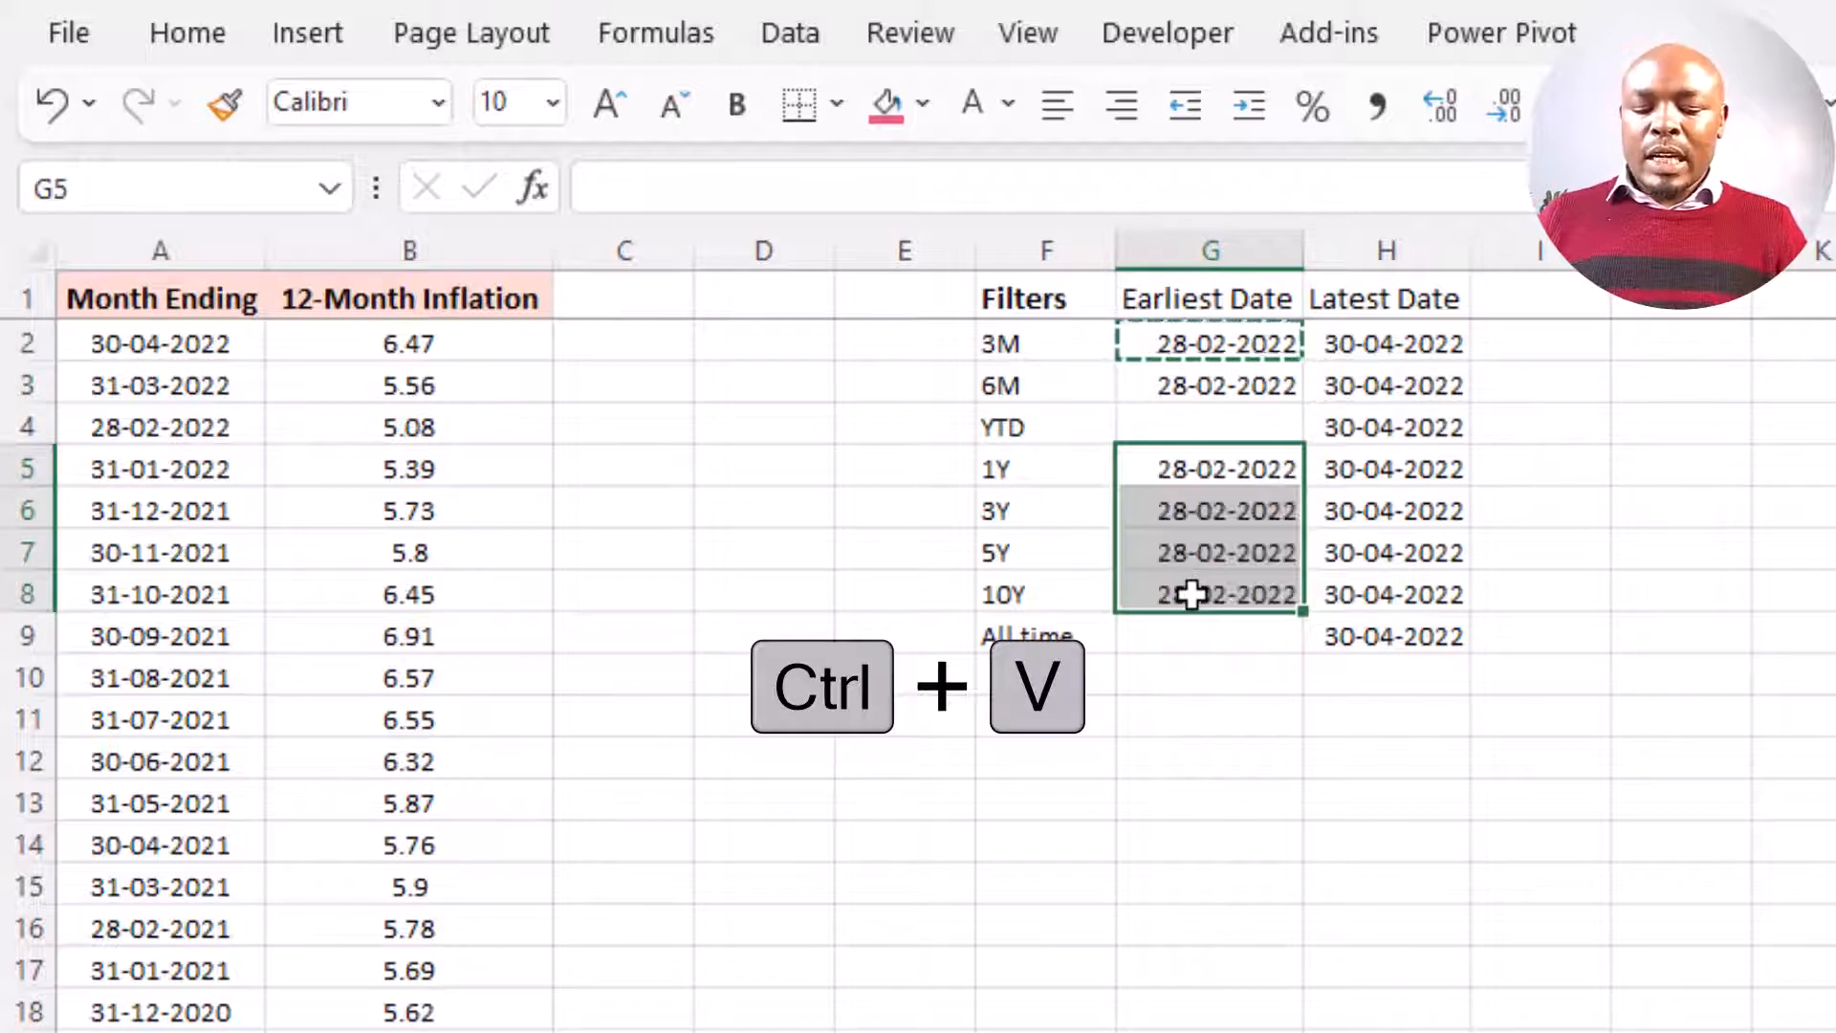
pyautogui.click(1052, 426)
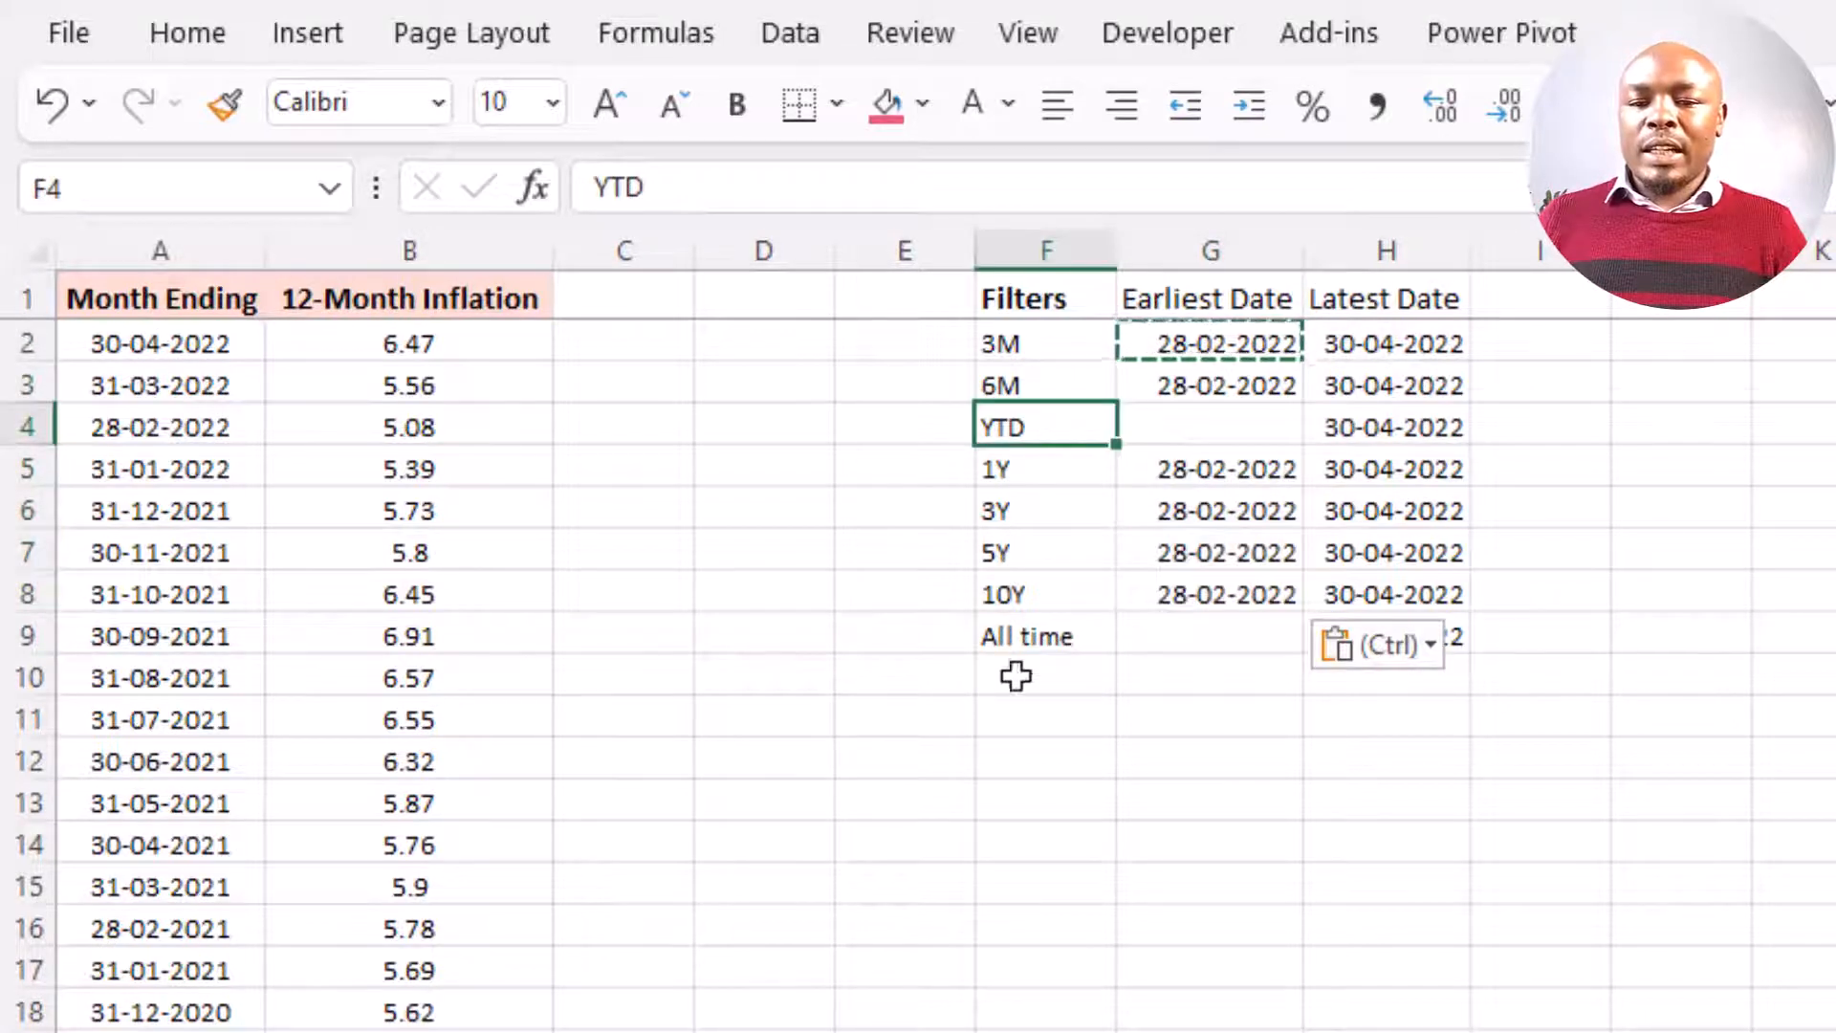
pyautogui.click(1047, 638)
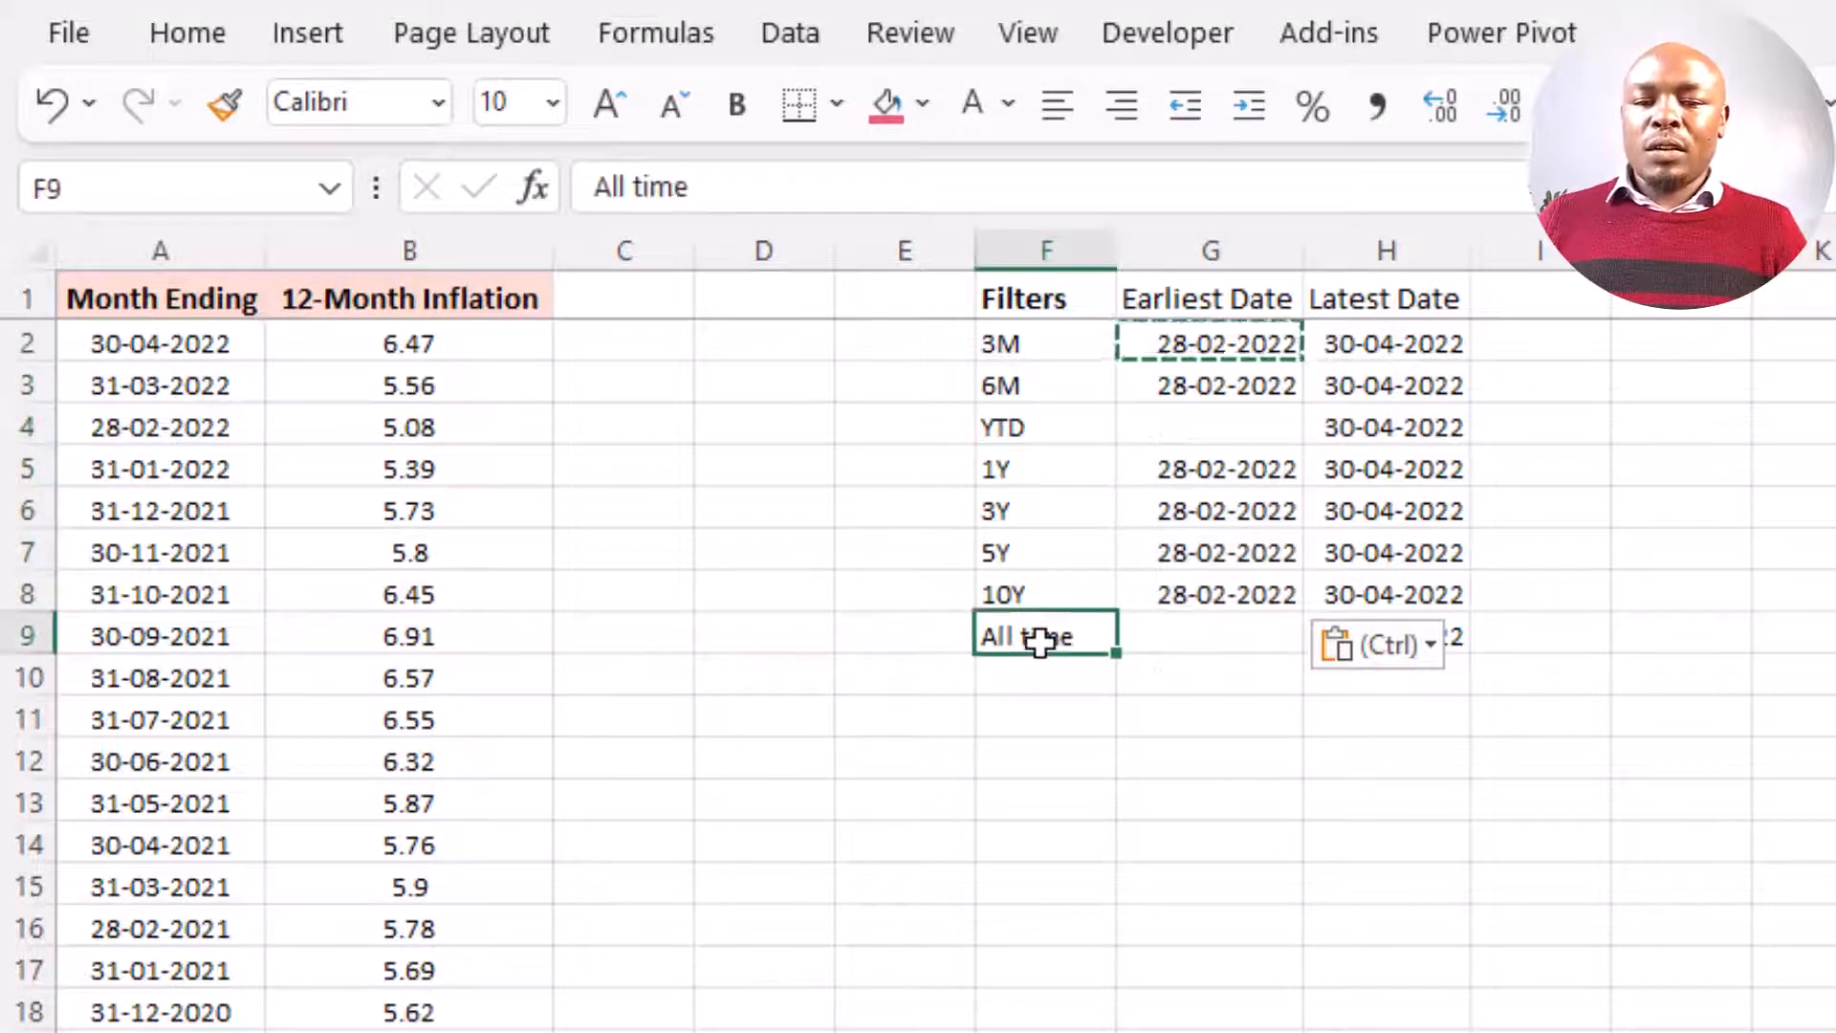
# - Change the months argument in the 6M Earliest Date formula in G3 to -6: =EOMONTH(EDATE(H3+1,-6), 0)
pyautogui.click(1216, 375)
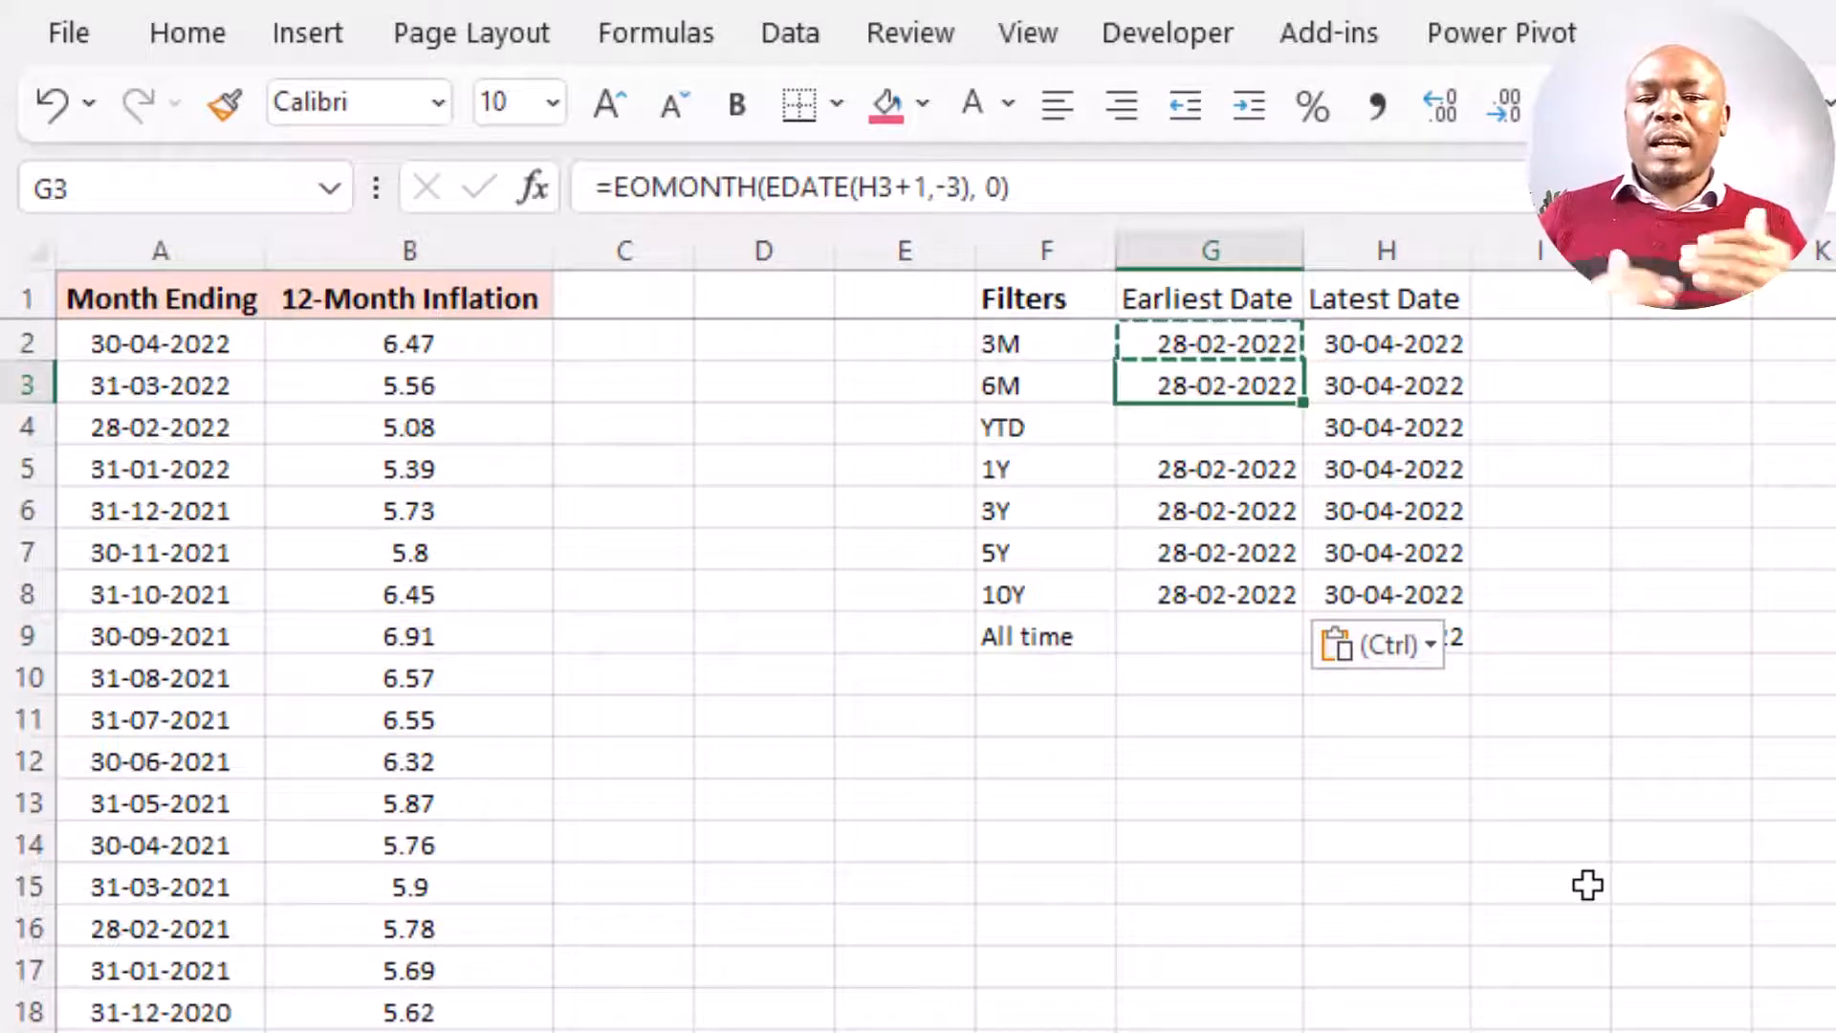
pyautogui.doubleClick(1248, 382)
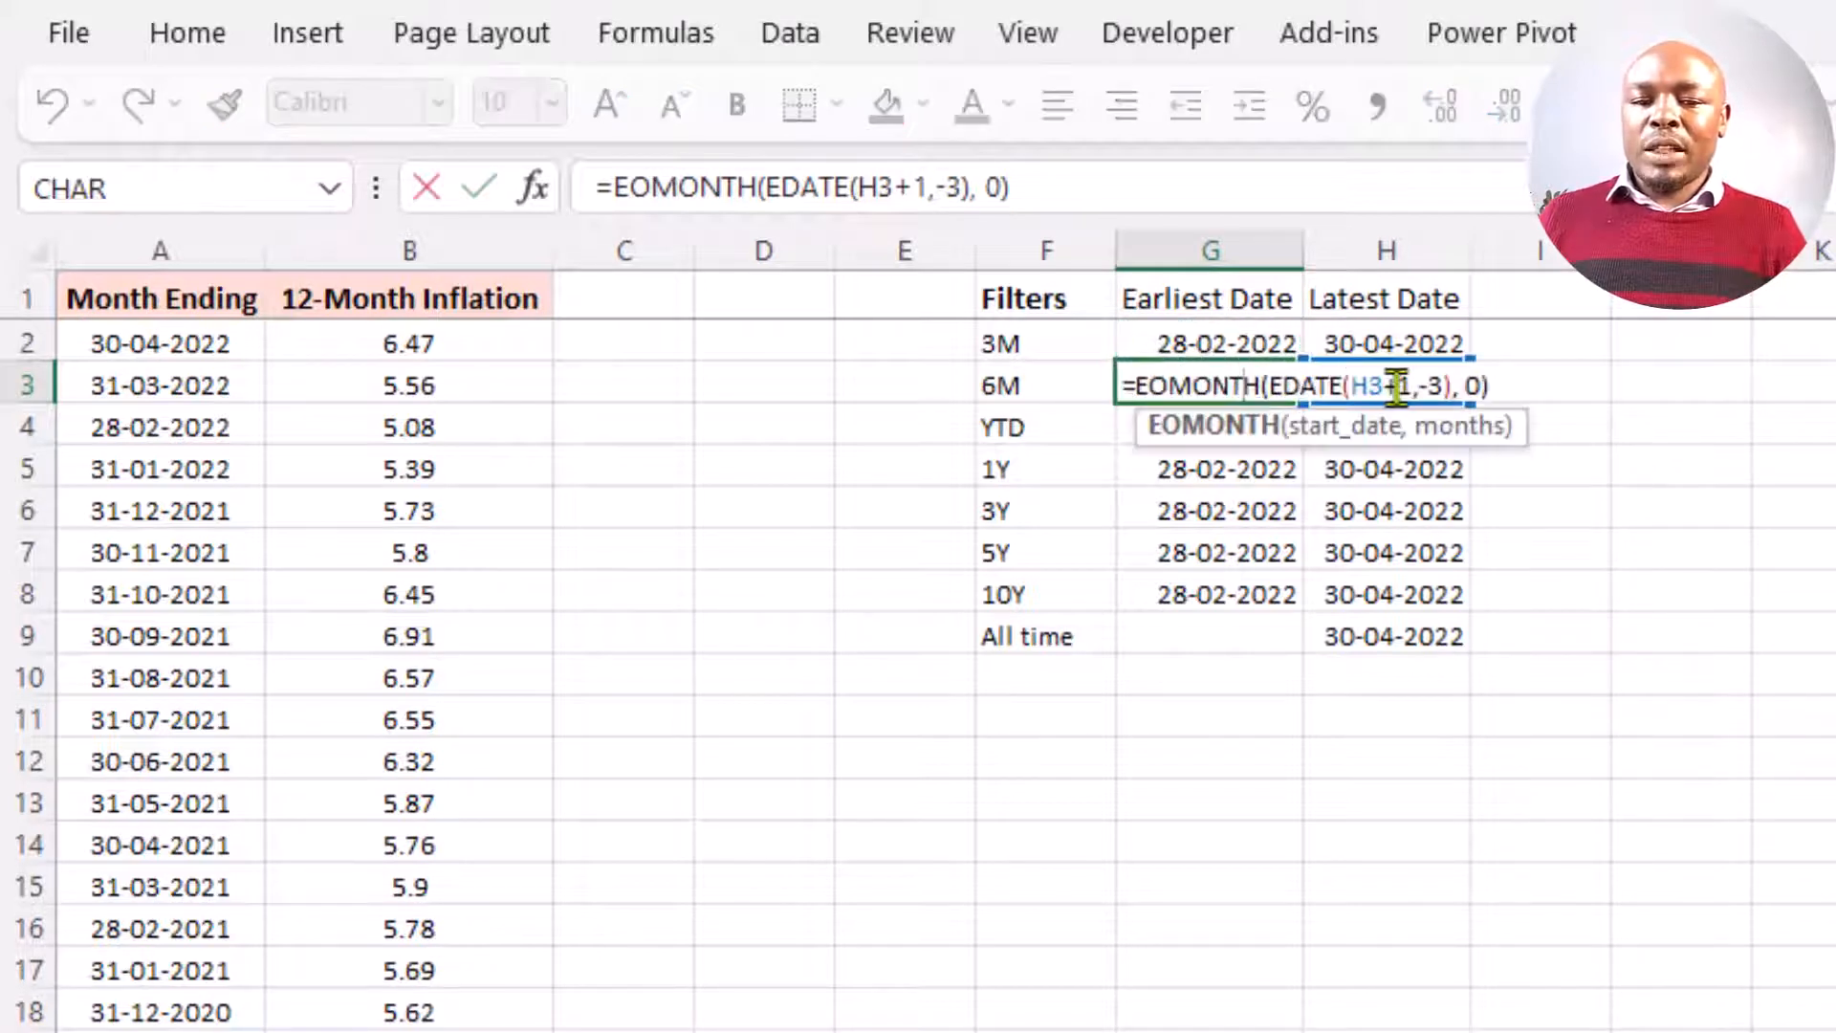
pyautogui.doubleClick(1435, 387)
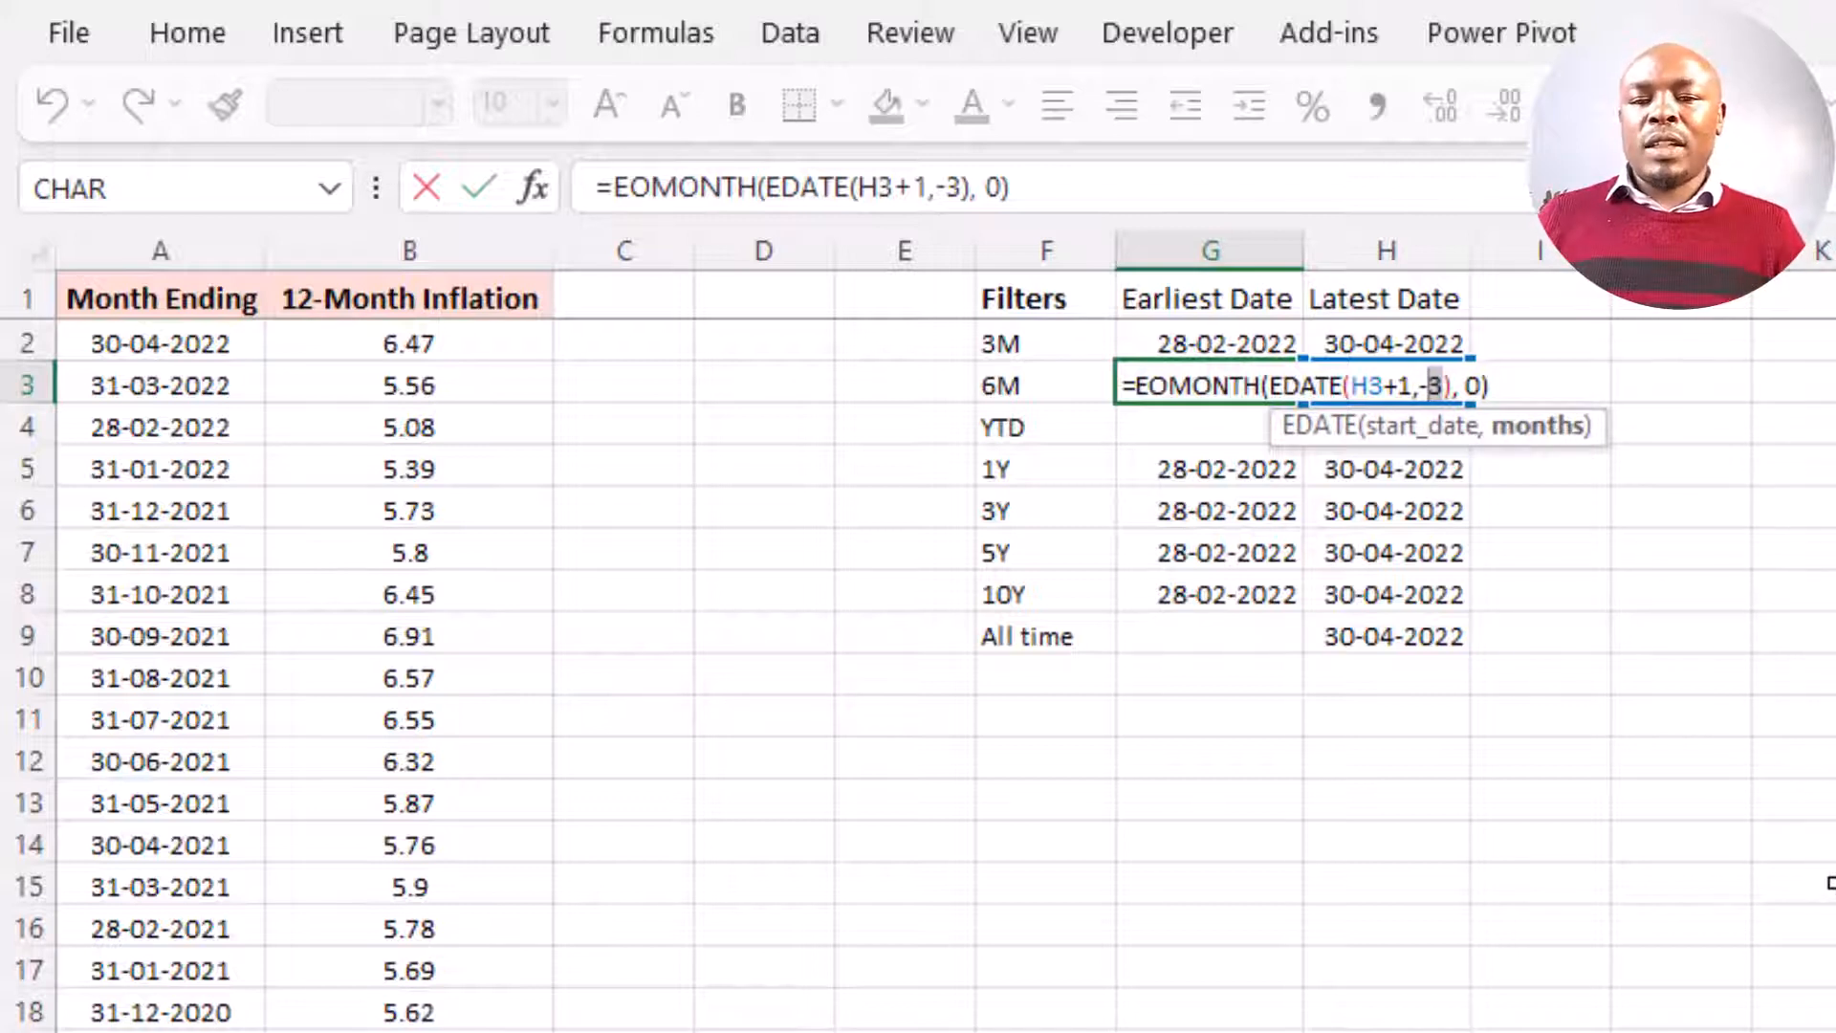
pyautogui.press('BackSpace')
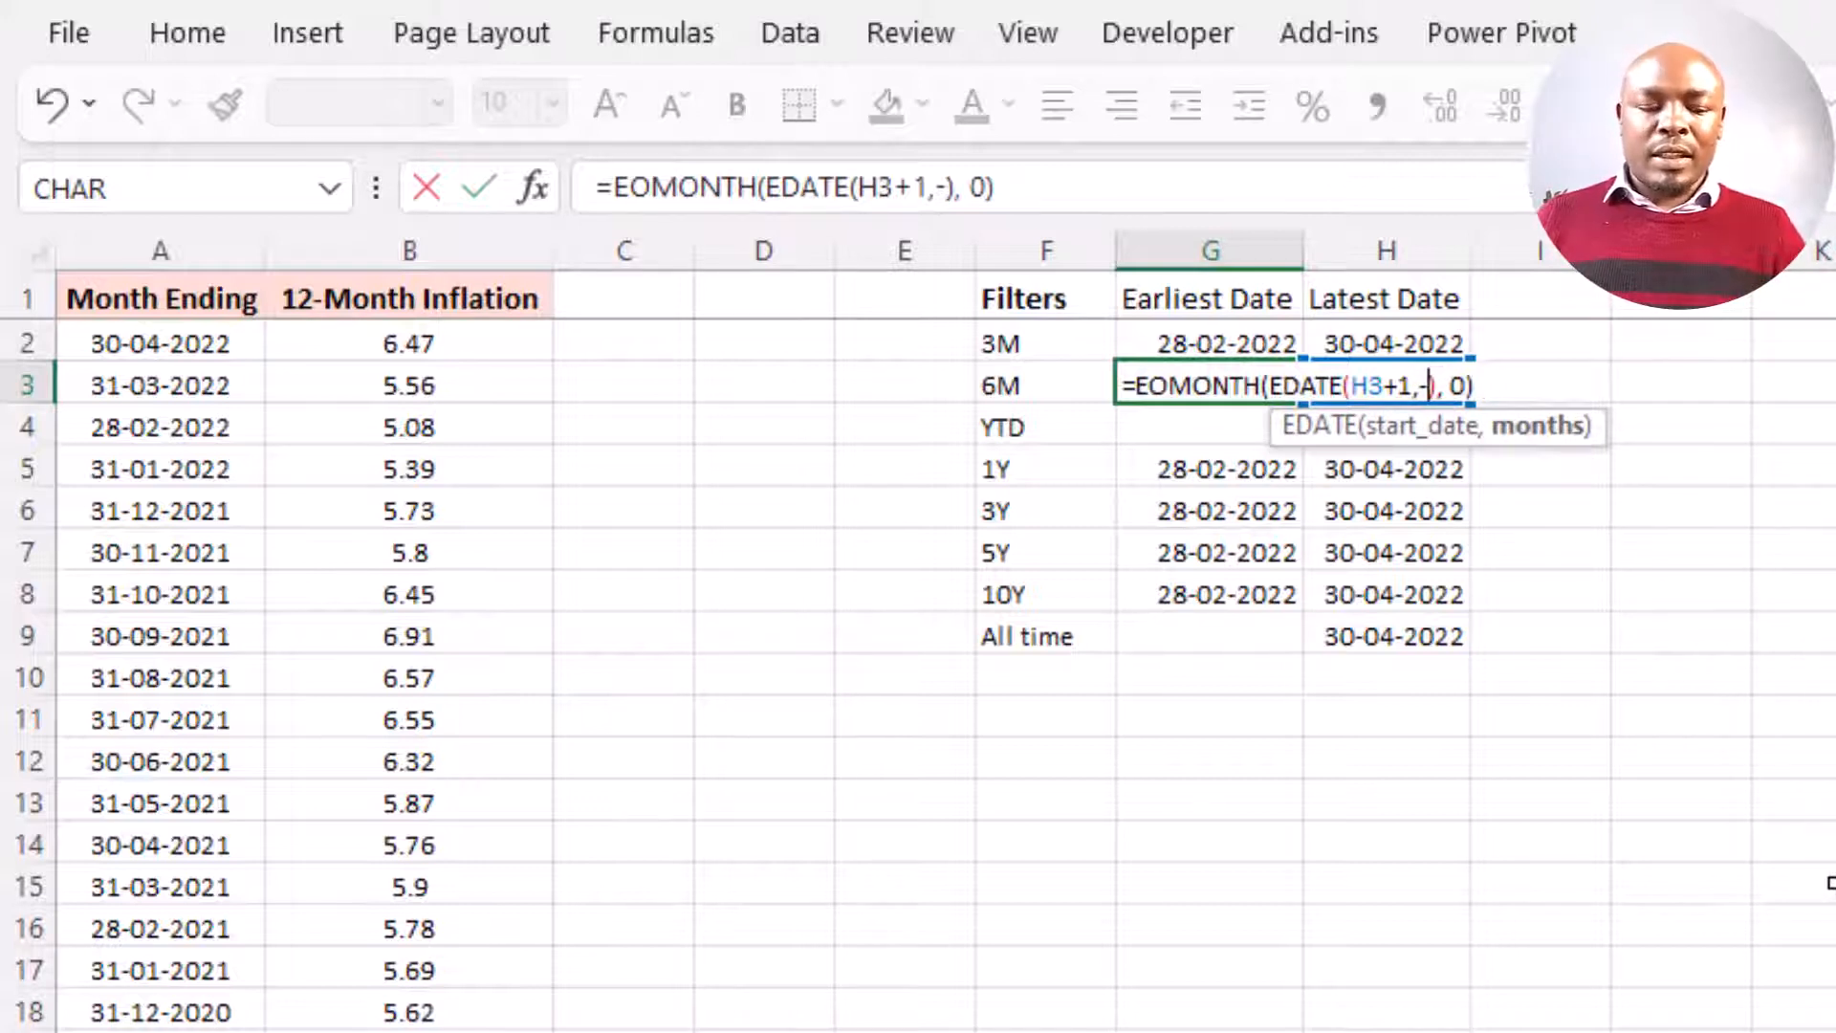
pyautogui.write('6')
pyautogui.press('Return')
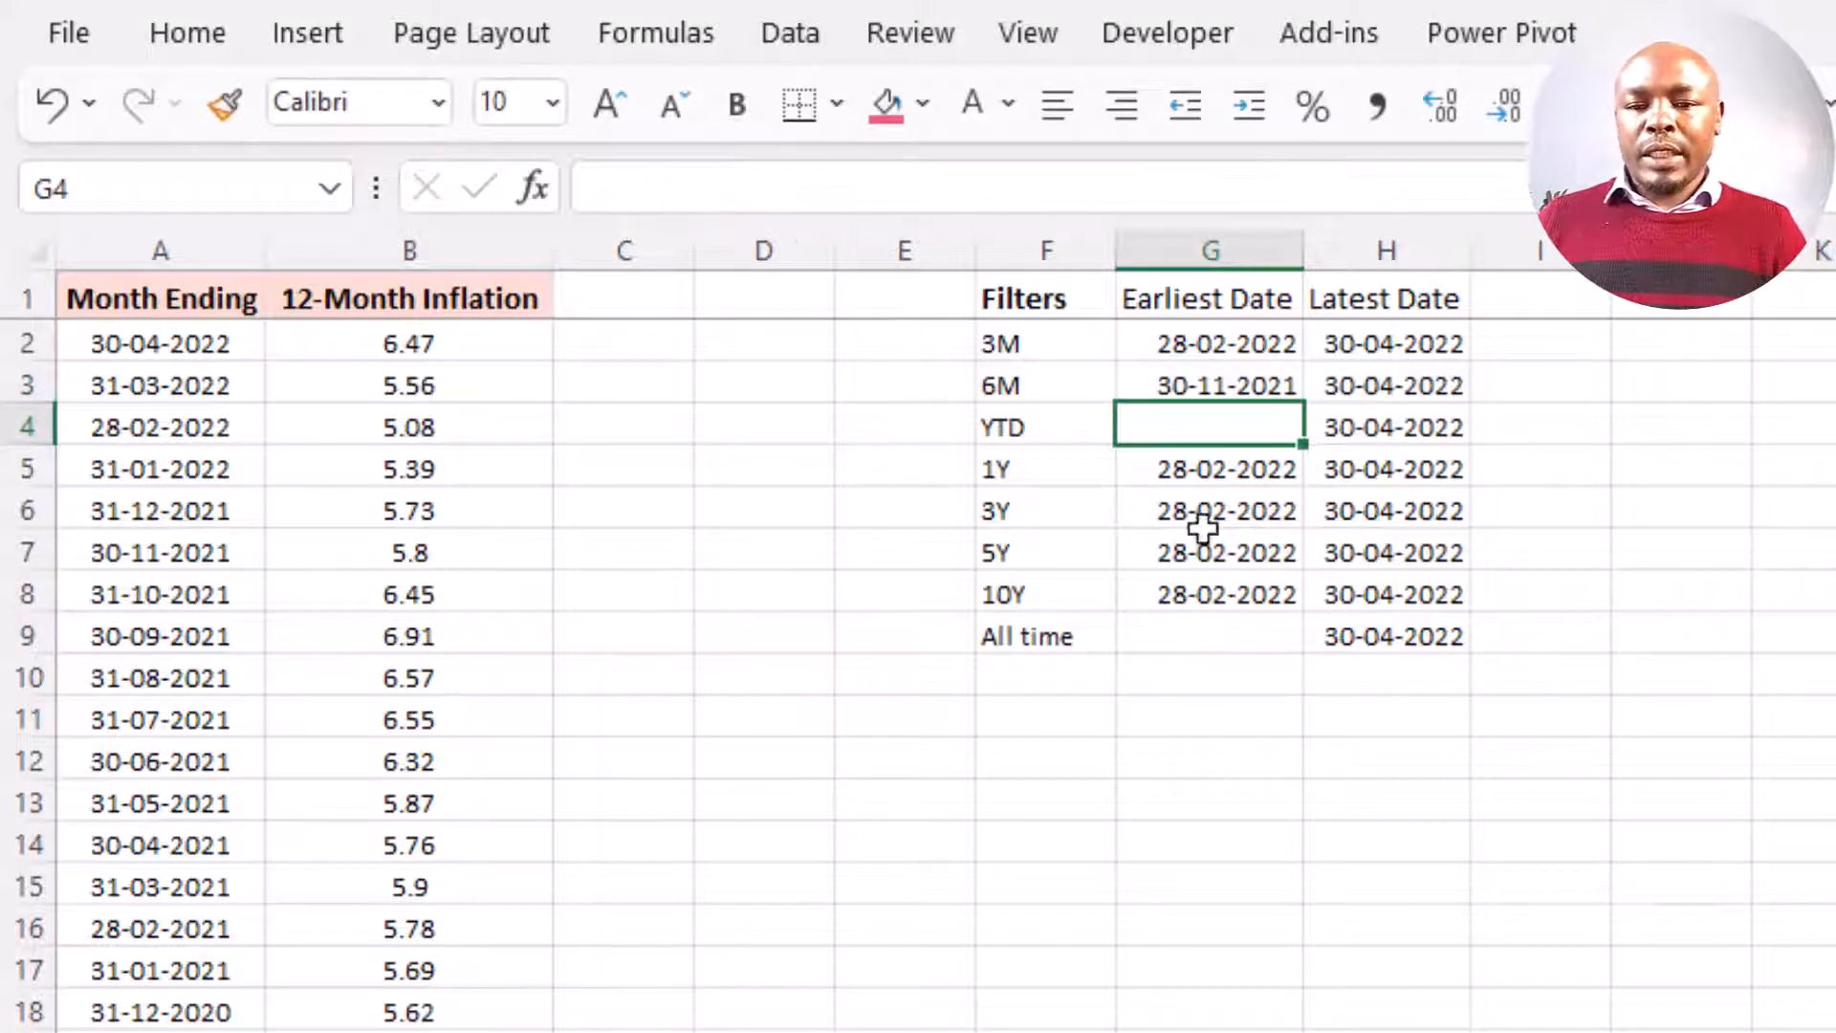
# - Change the months argument in the 1Y Earliest Date formula in G5 to -12: =EOMONTH(EDATE(H5+1,-12), 0)
pyautogui.click(1213, 493)
pyautogui.click(1219, 468)
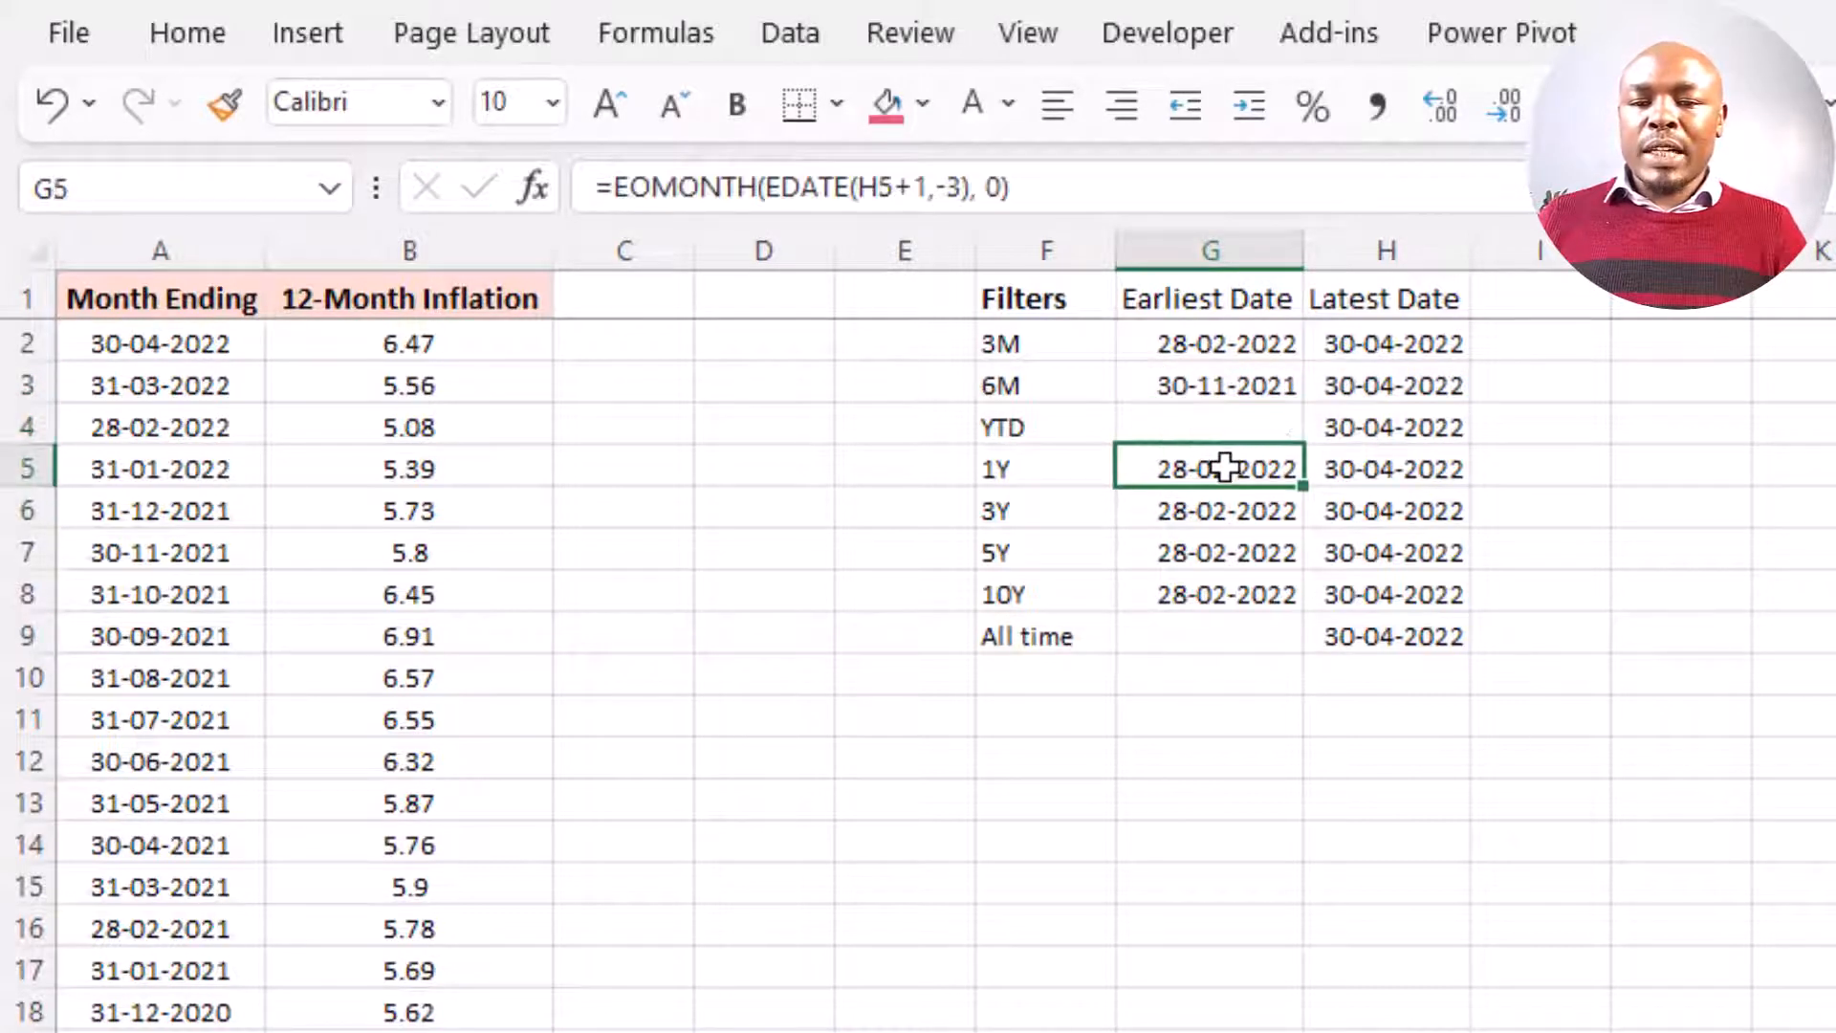
pyautogui.doubleClick(1219, 469)
pyautogui.click(1438, 469)
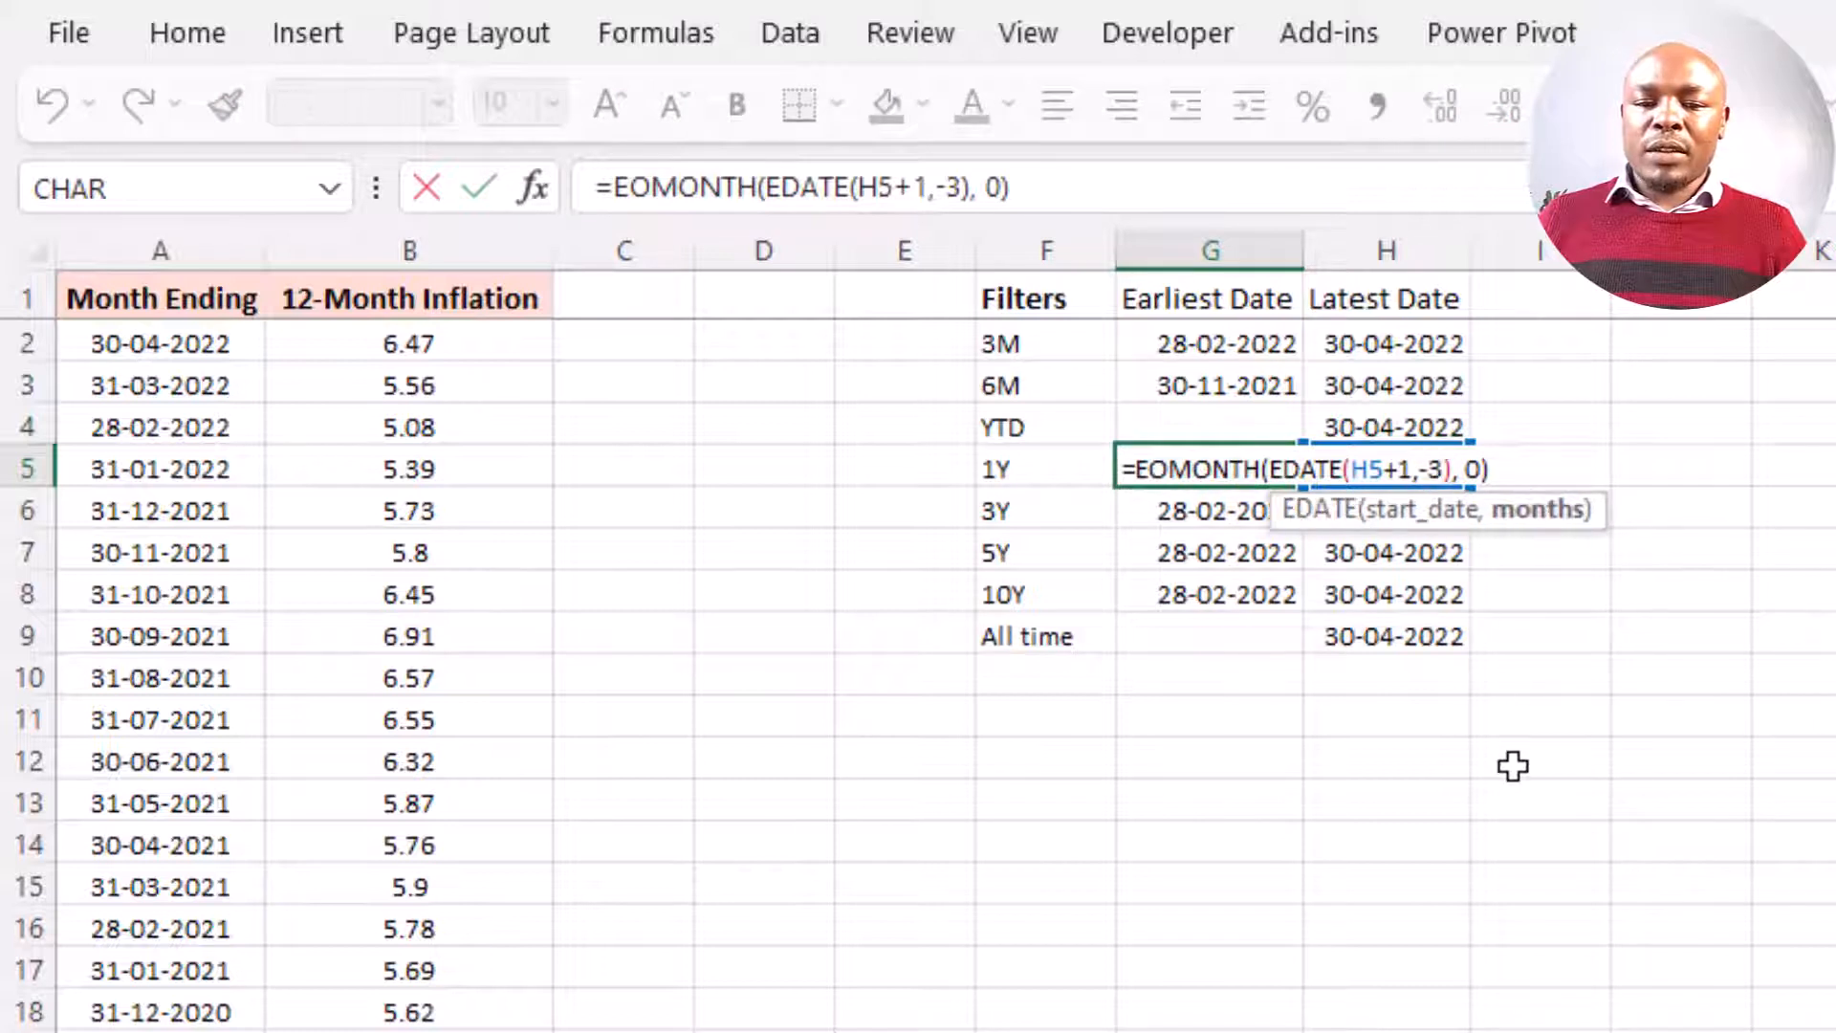
pyautogui.press('BackSpace')
pyautogui.write('12')
pyautogui.press('Return')
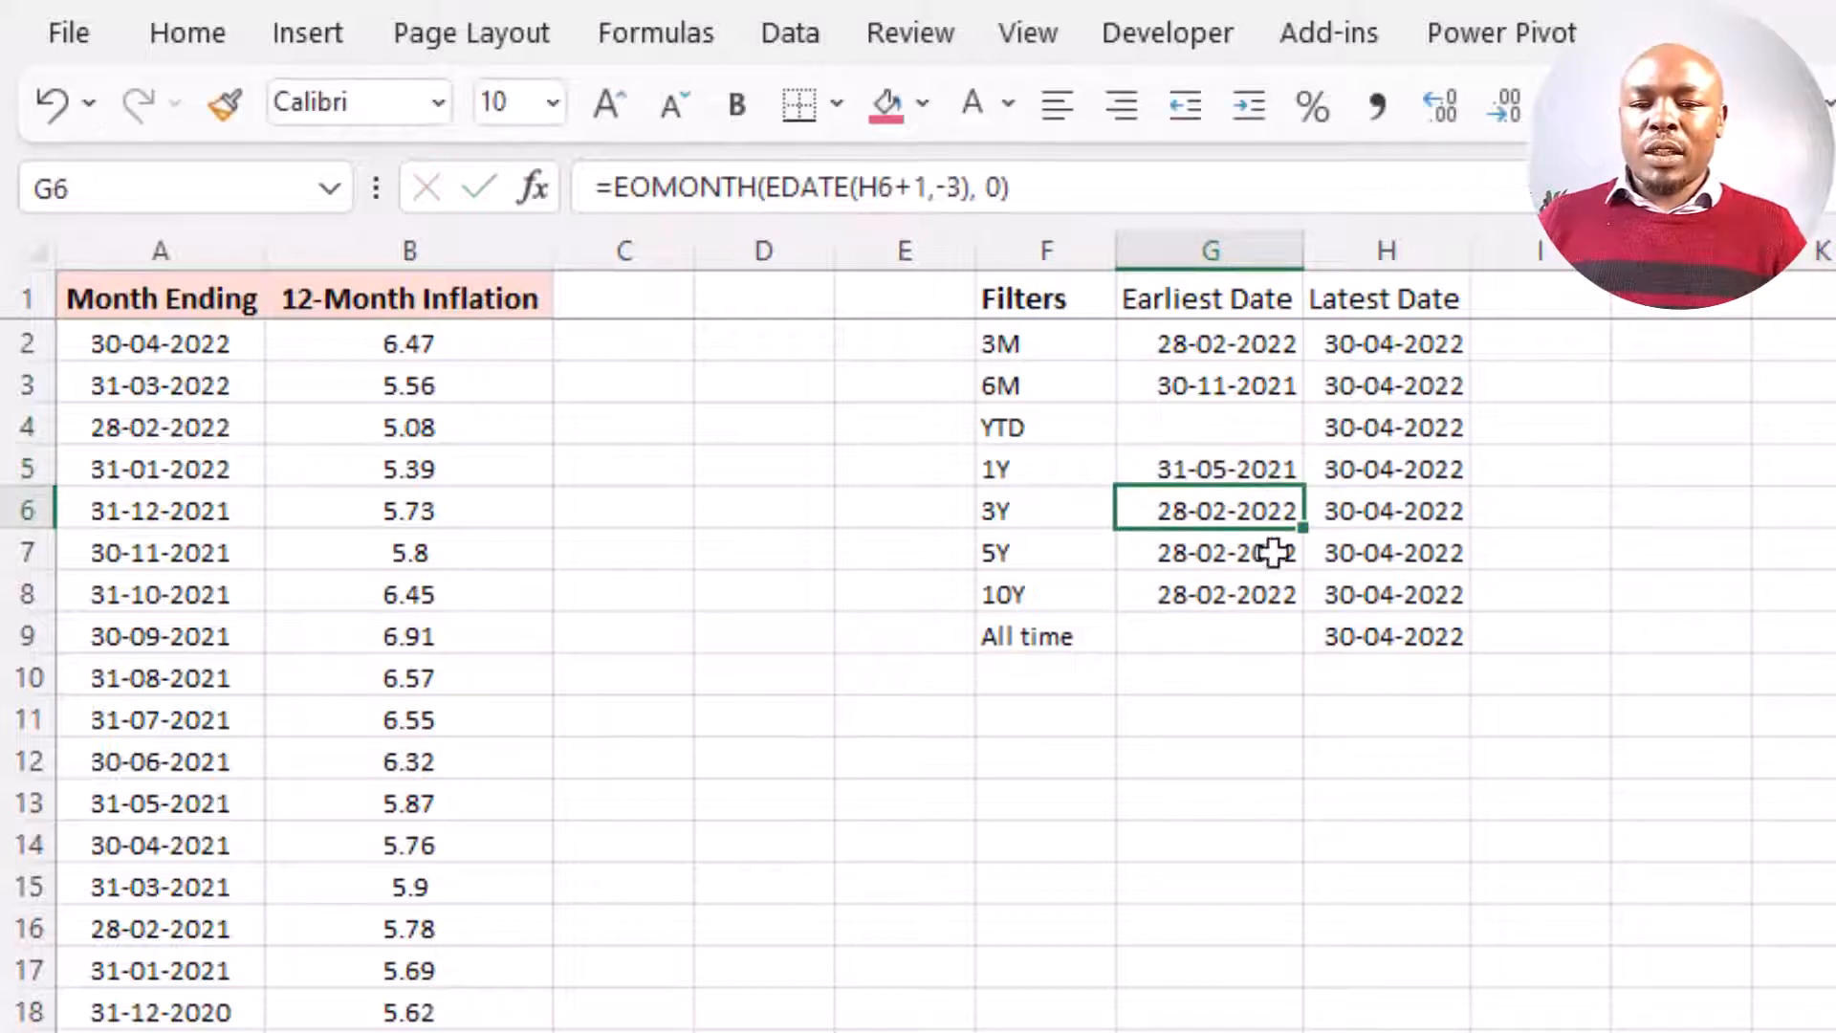
# - Change the months argument in the 3Y Earliest Date formula in G6 to -36: =EOMONTH(EDATE(H6+1,-36), 0)
pyautogui.doubleClick(1260, 512)
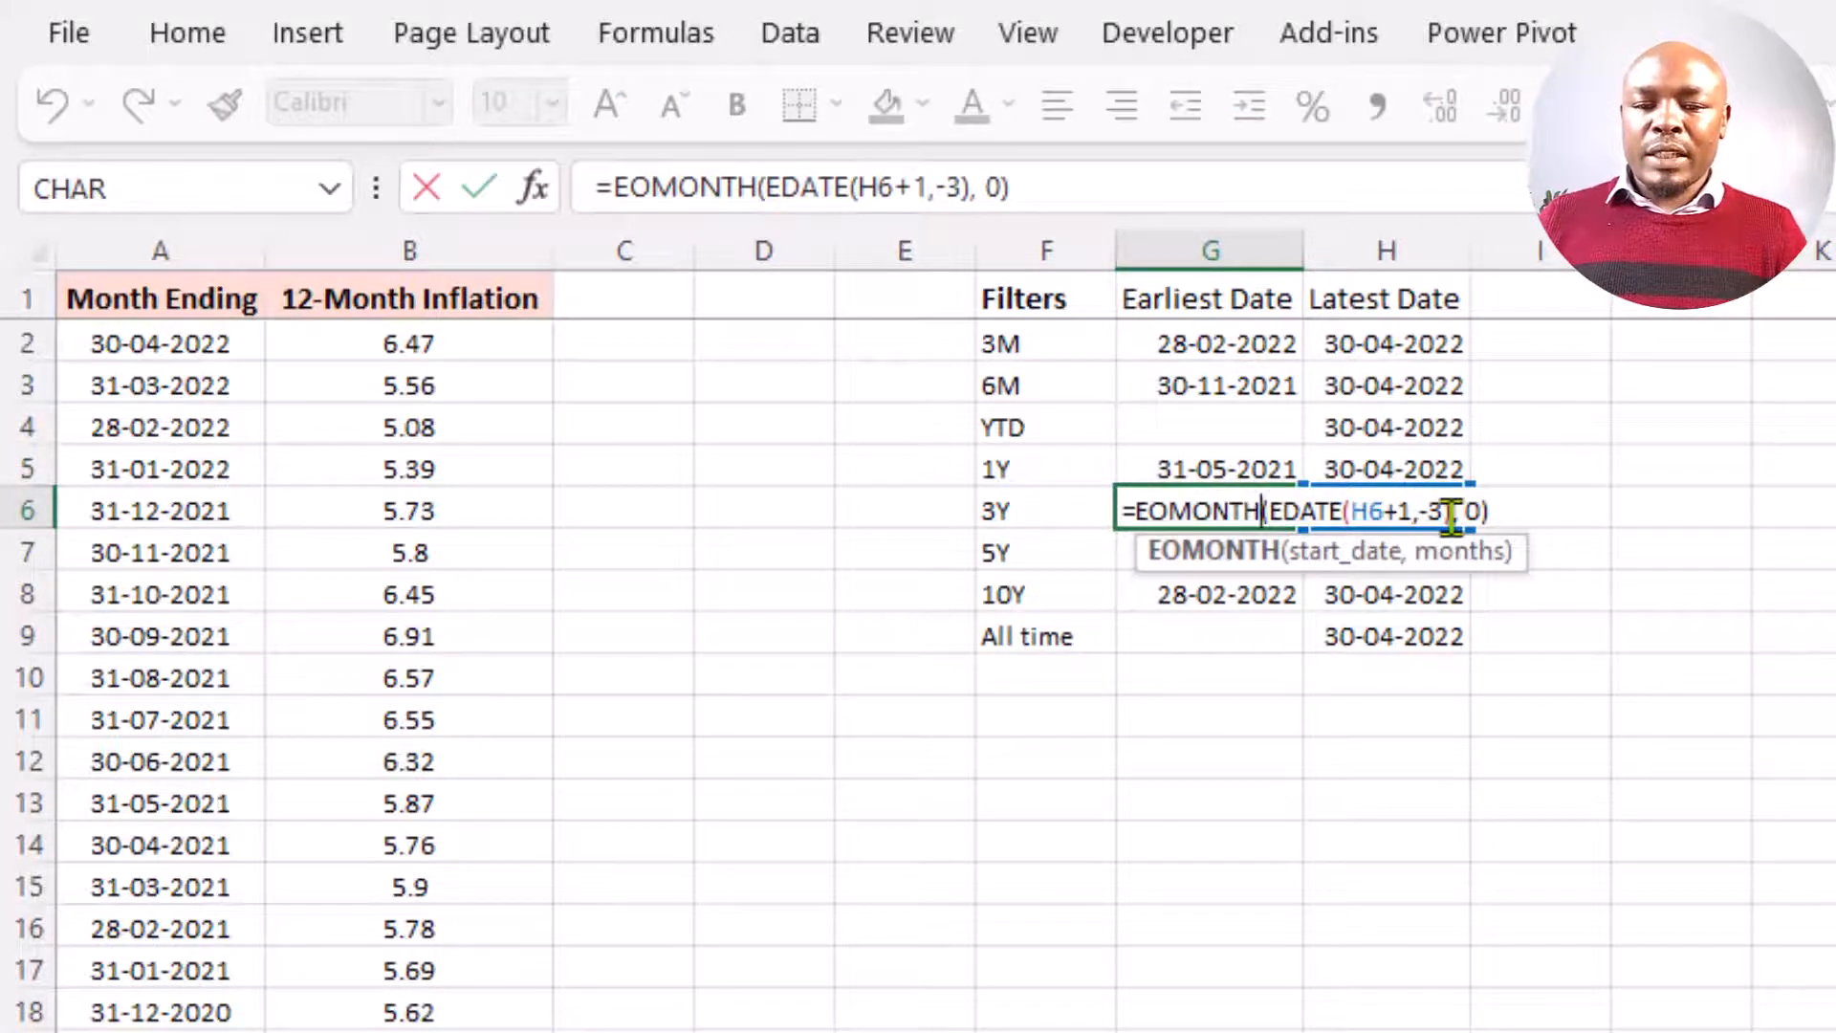
pyautogui.click(1444, 511)
pyautogui.write('6')
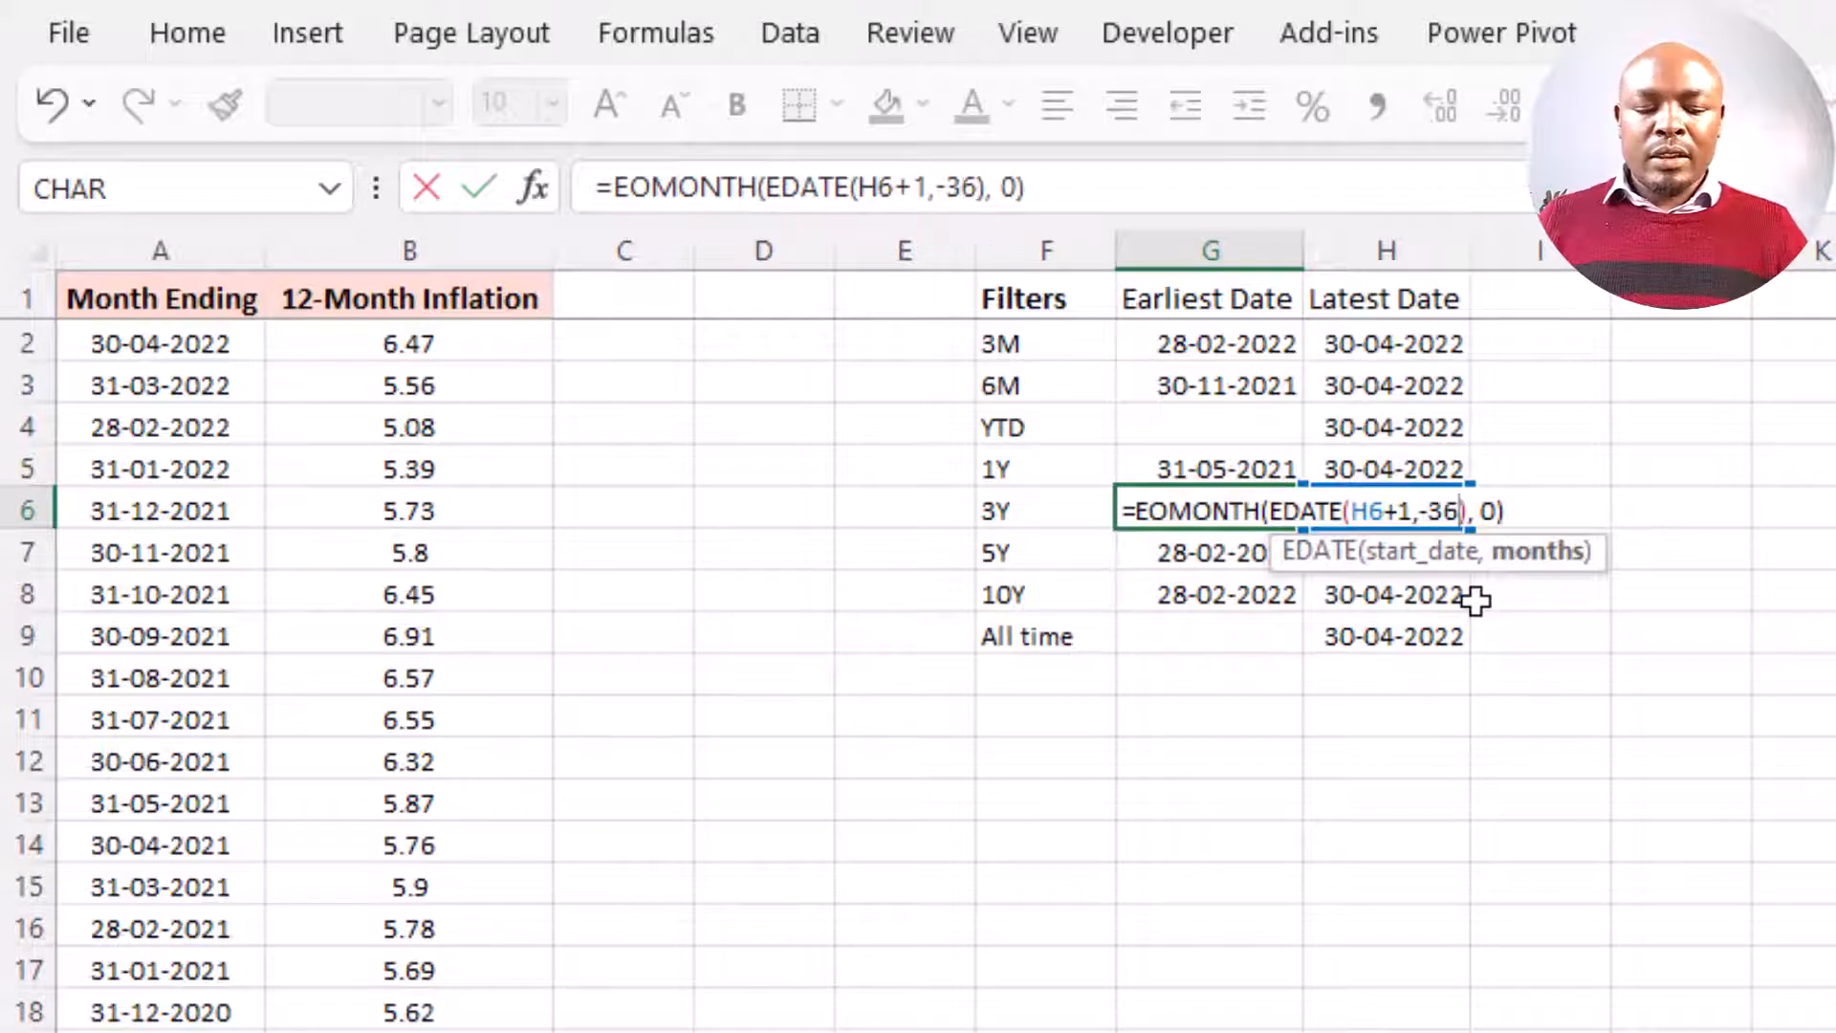
pyautogui.press('Return')
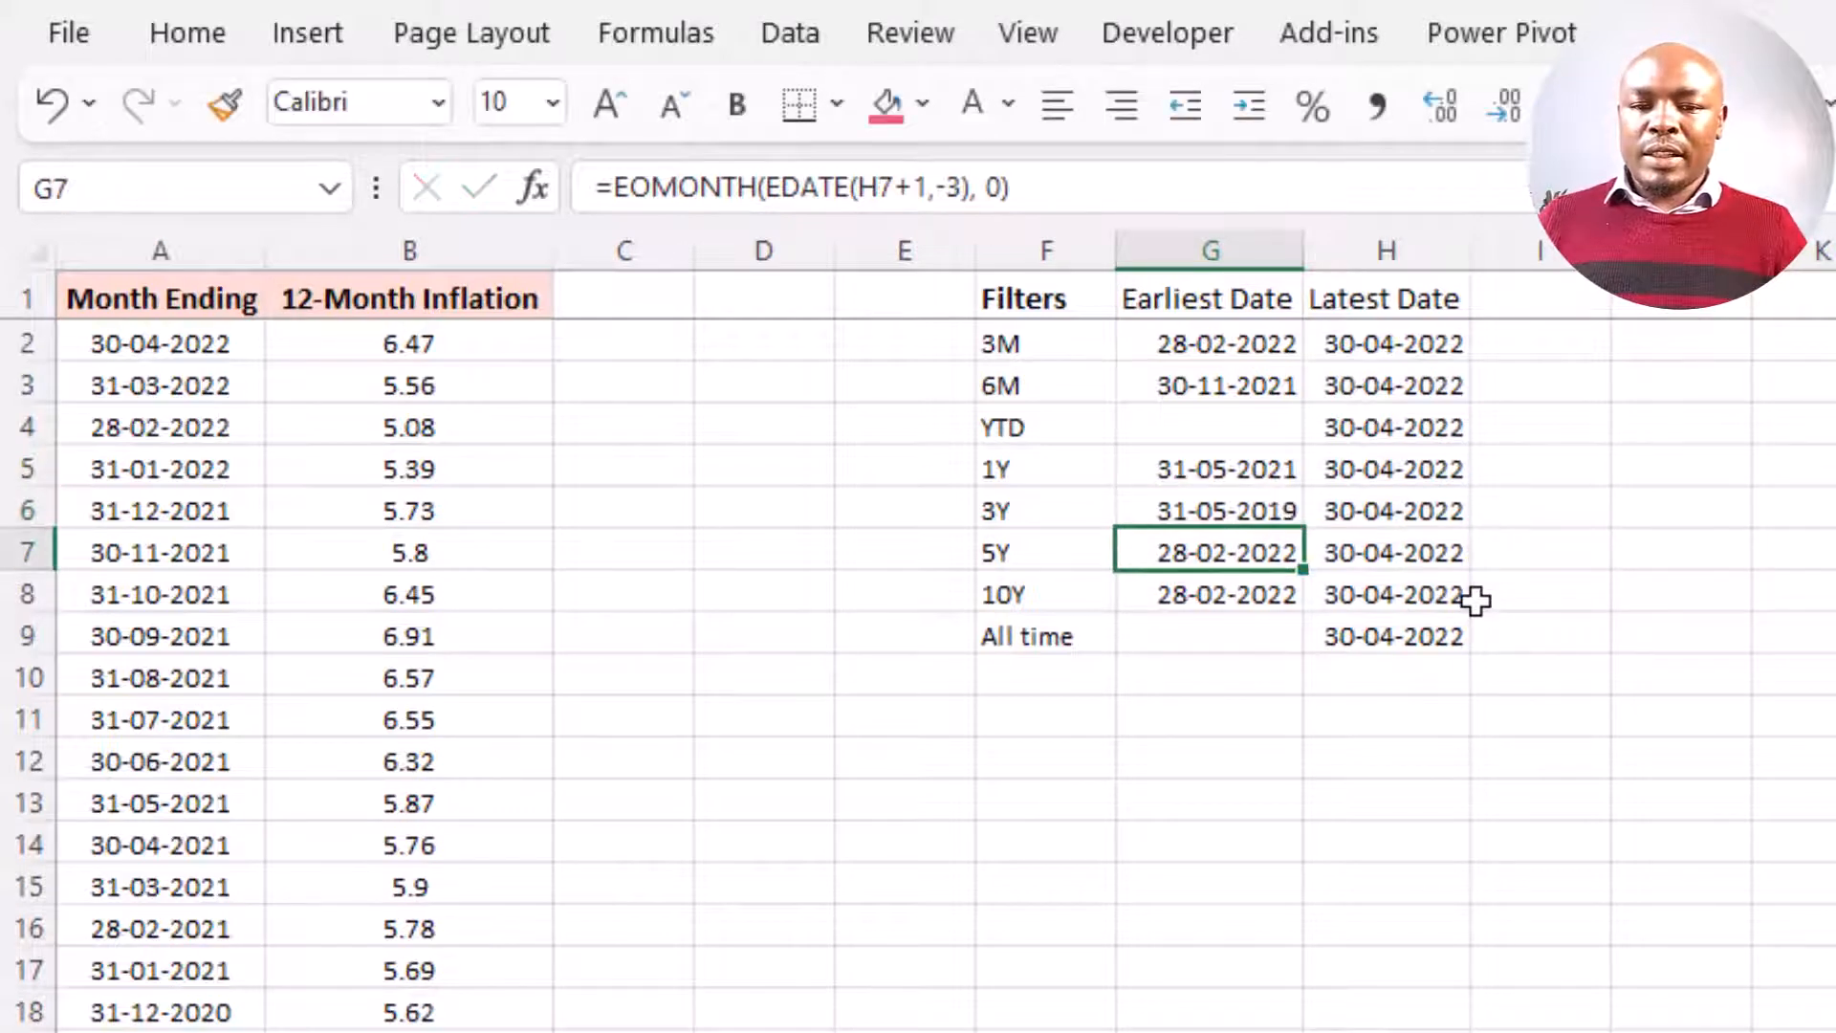
# - Change the months argument in the 5Y Earliest Date formula in G7 to -60: =EOMONTH(EDATE(H7+1,-60), 0)
pyautogui.doubleClick(1260, 552)
pyautogui.click(1444, 553)
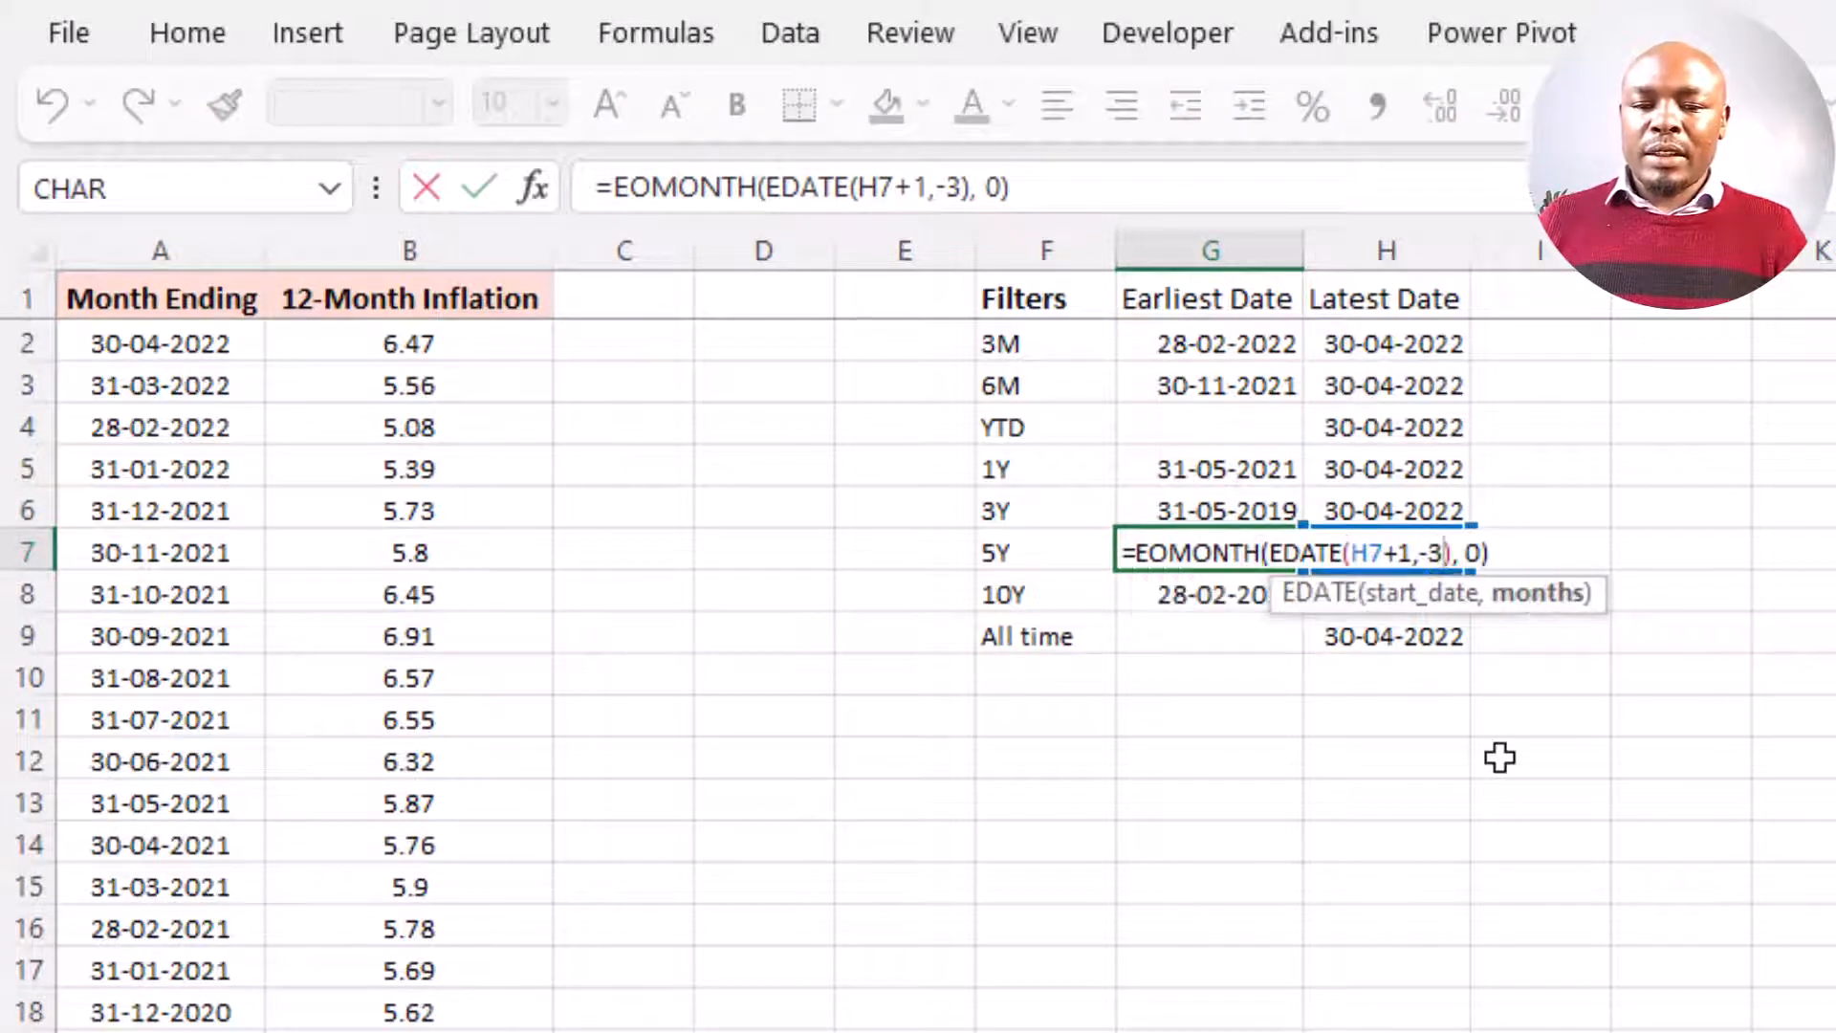
pyautogui.press('BackSpace')
pyautogui.write('60')
pyautogui.press('Return')
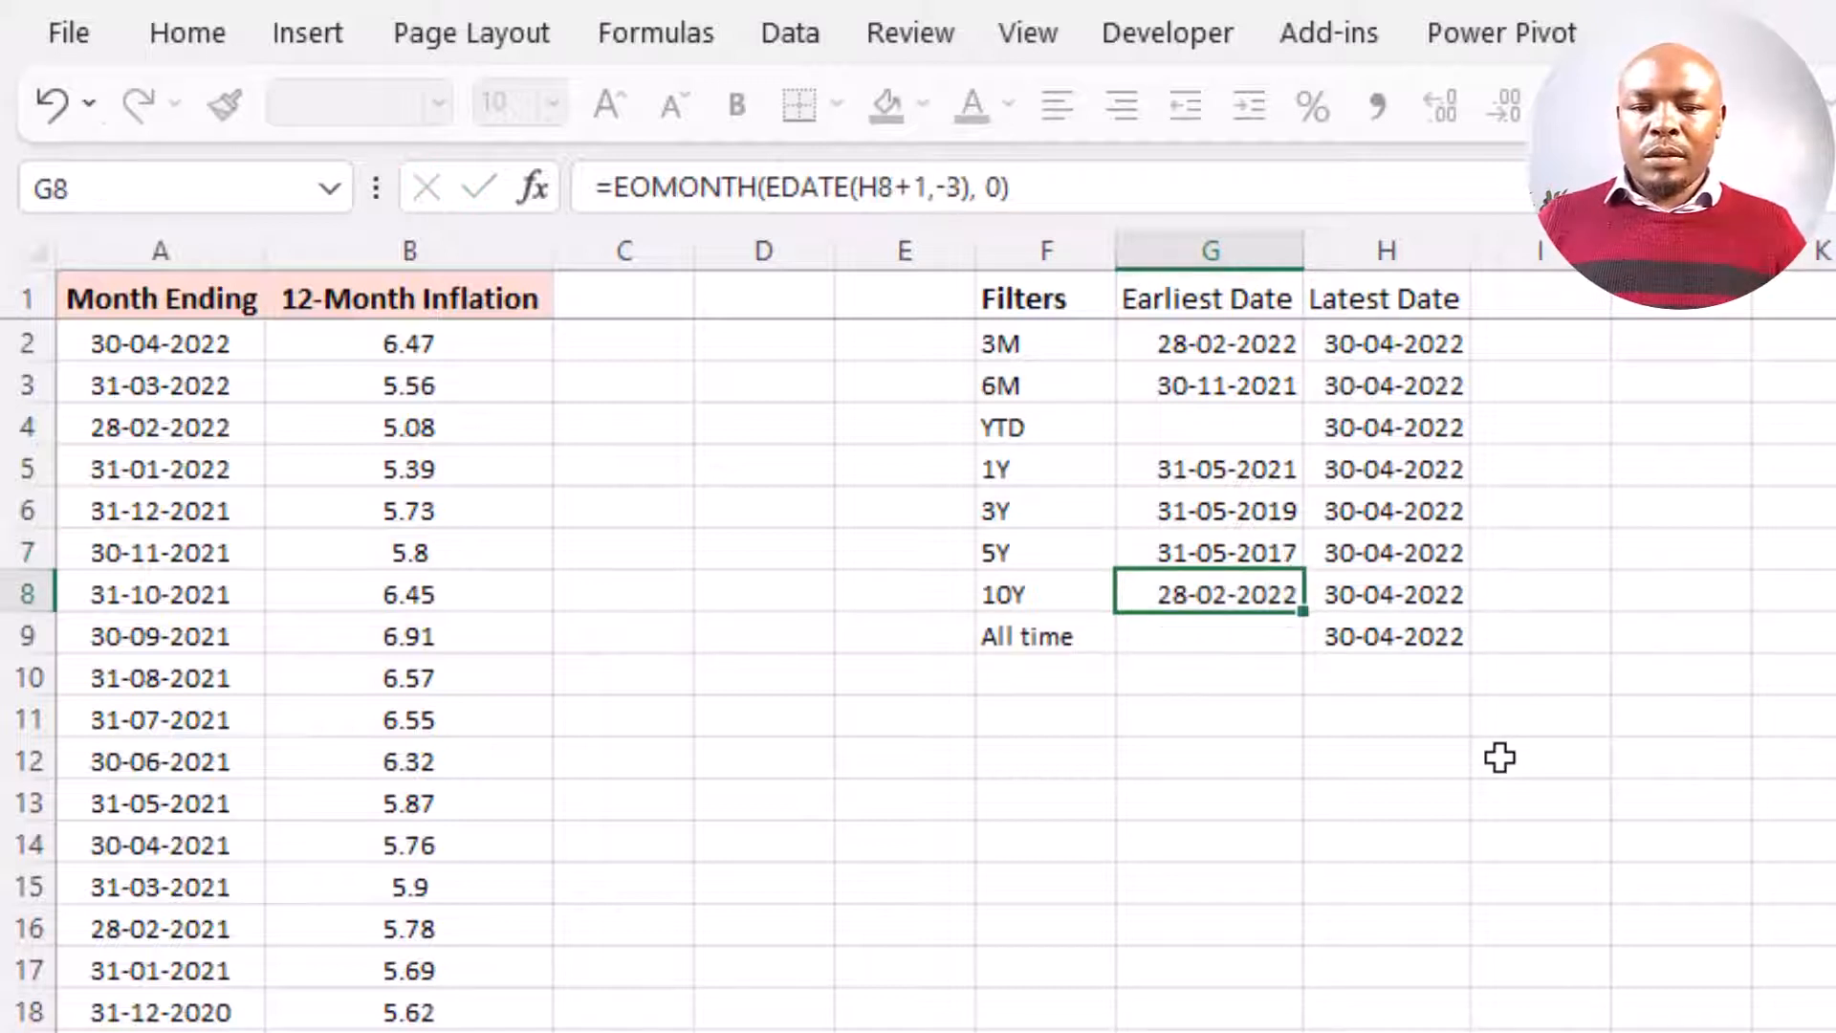
# - Change the months argument in the 10Y Earliest Date formula in G8 to -120: =EOMONTH(EDATE(H8+1,-120), 0)
pyautogui.doubleClick(1255, 597)
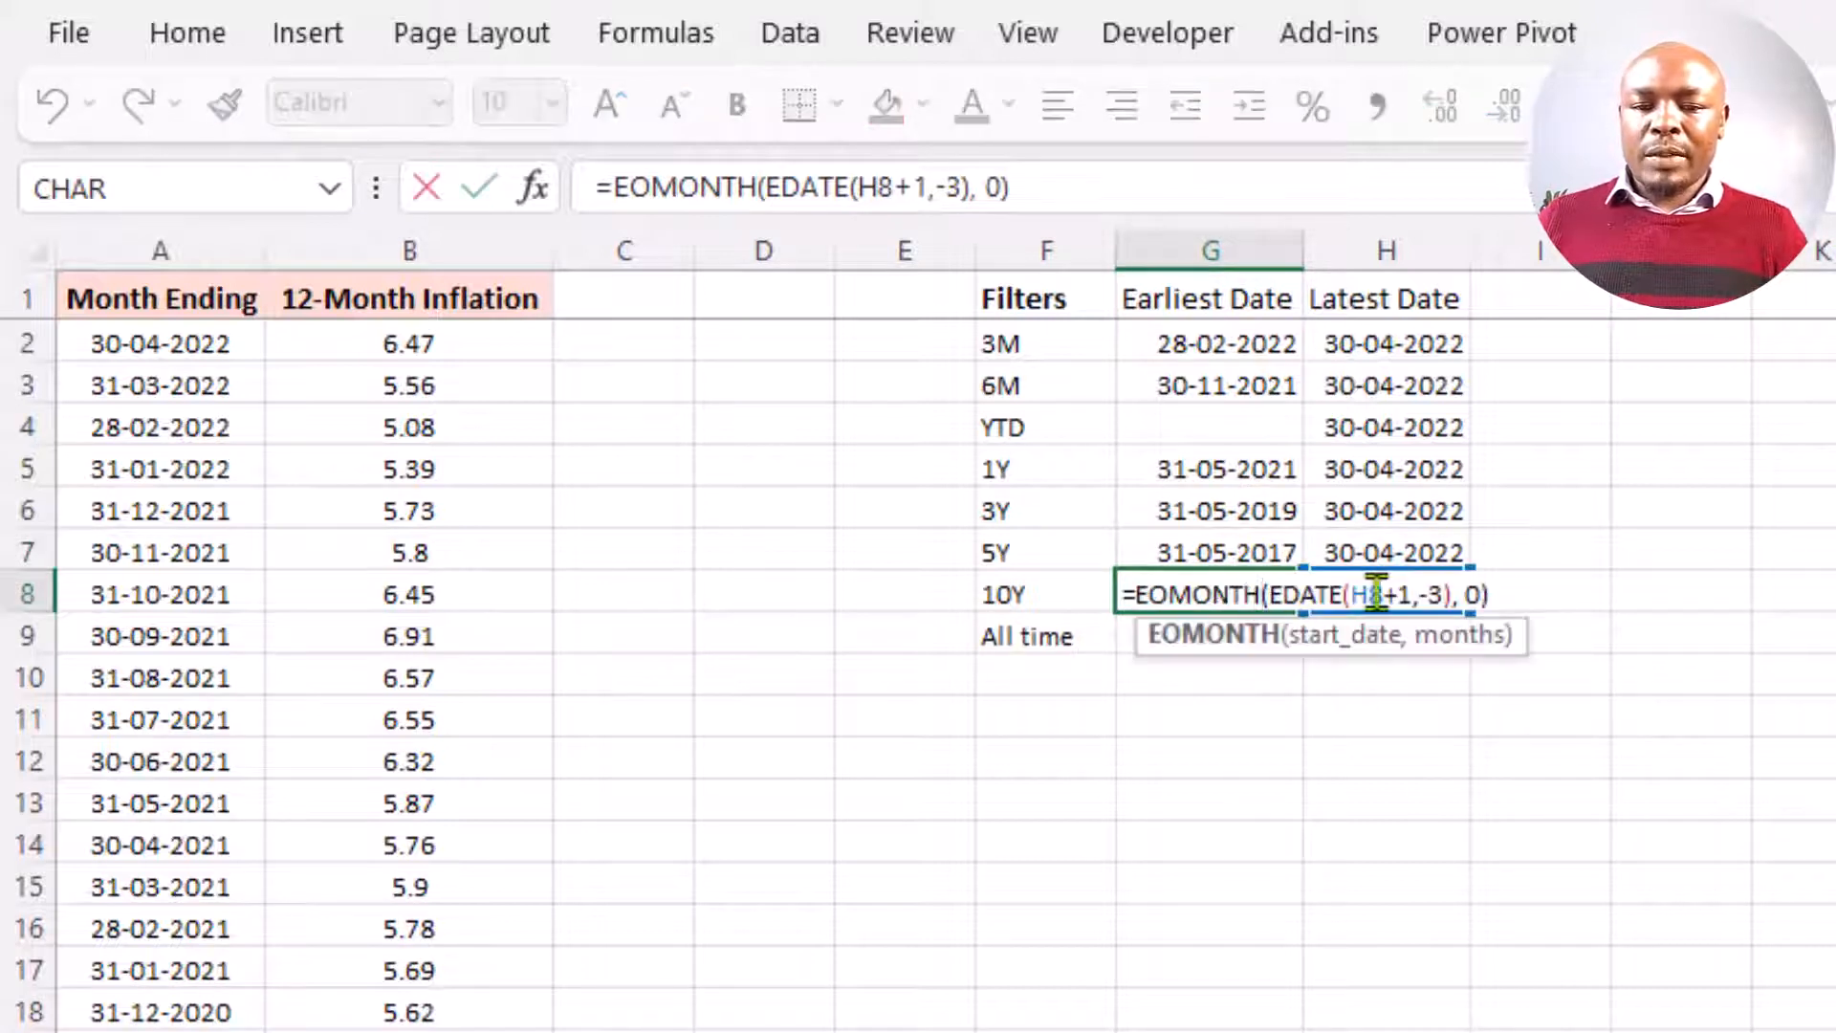
pyautogui.click(1433, 594)
pyautogui.write('12')
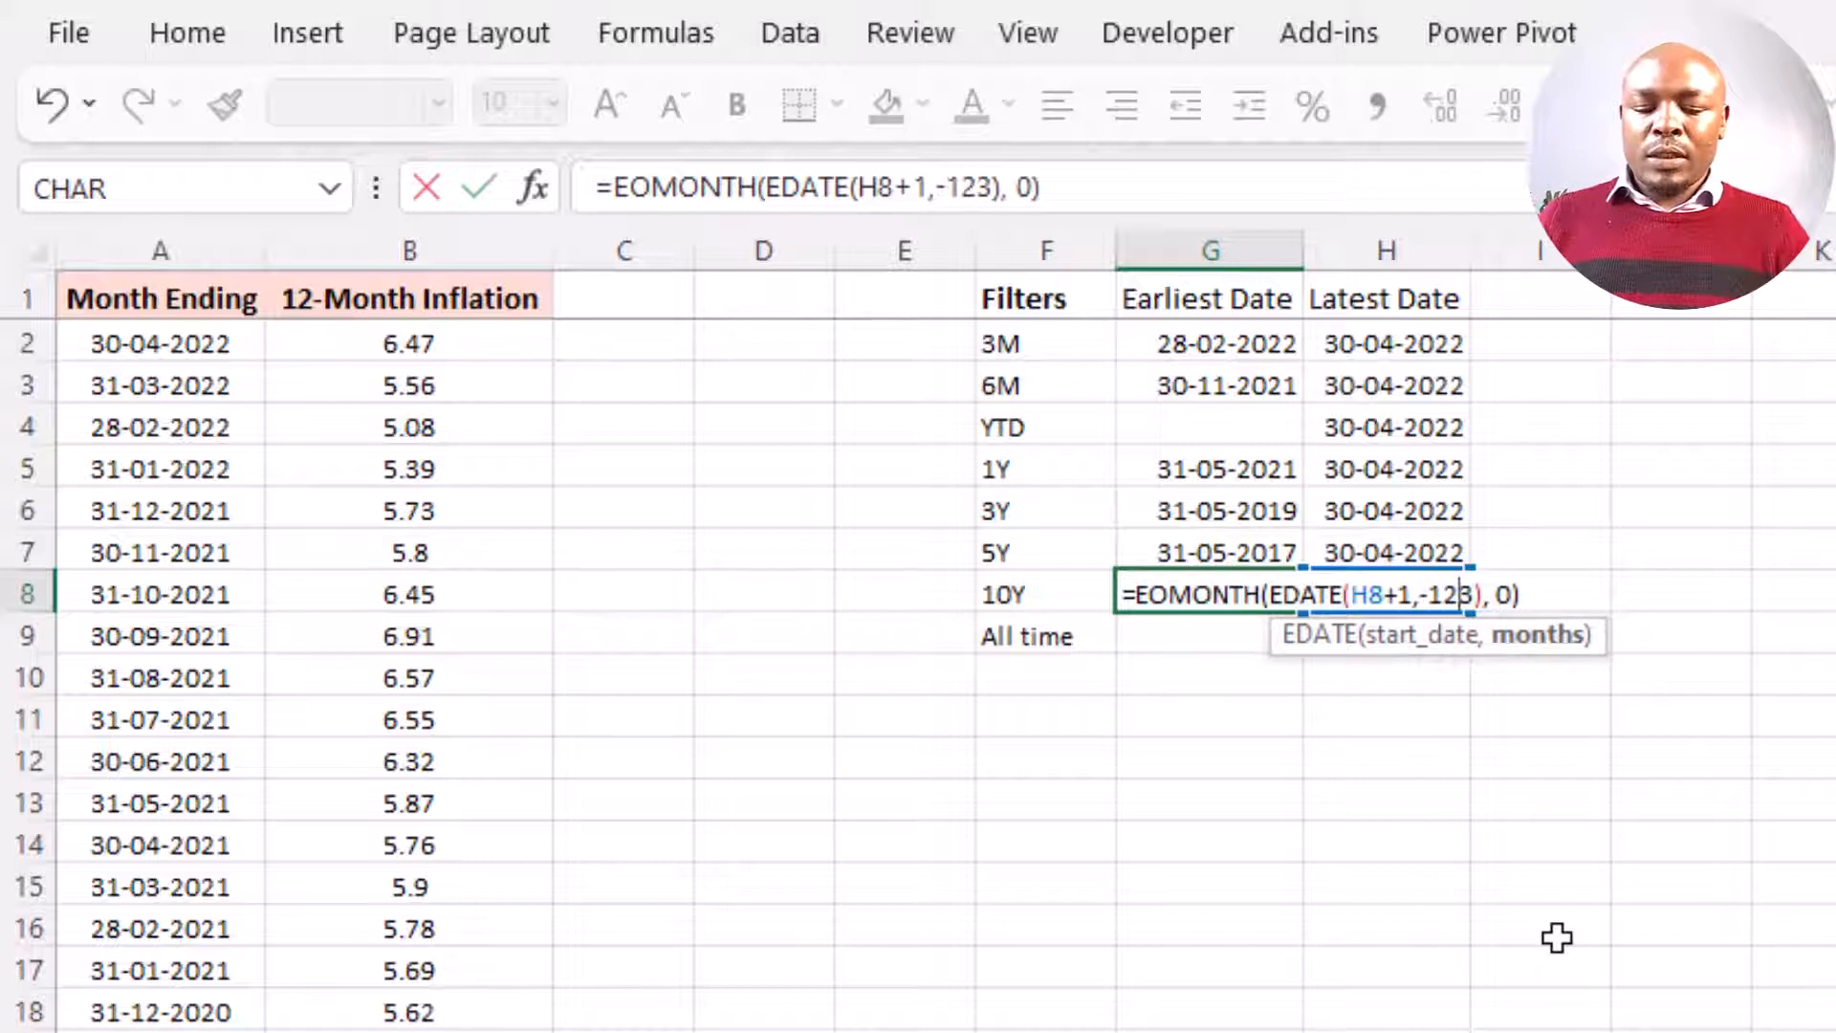
pyautogui.press('Delete')
pyautogui.write('0')
pyautogui.press('Return')
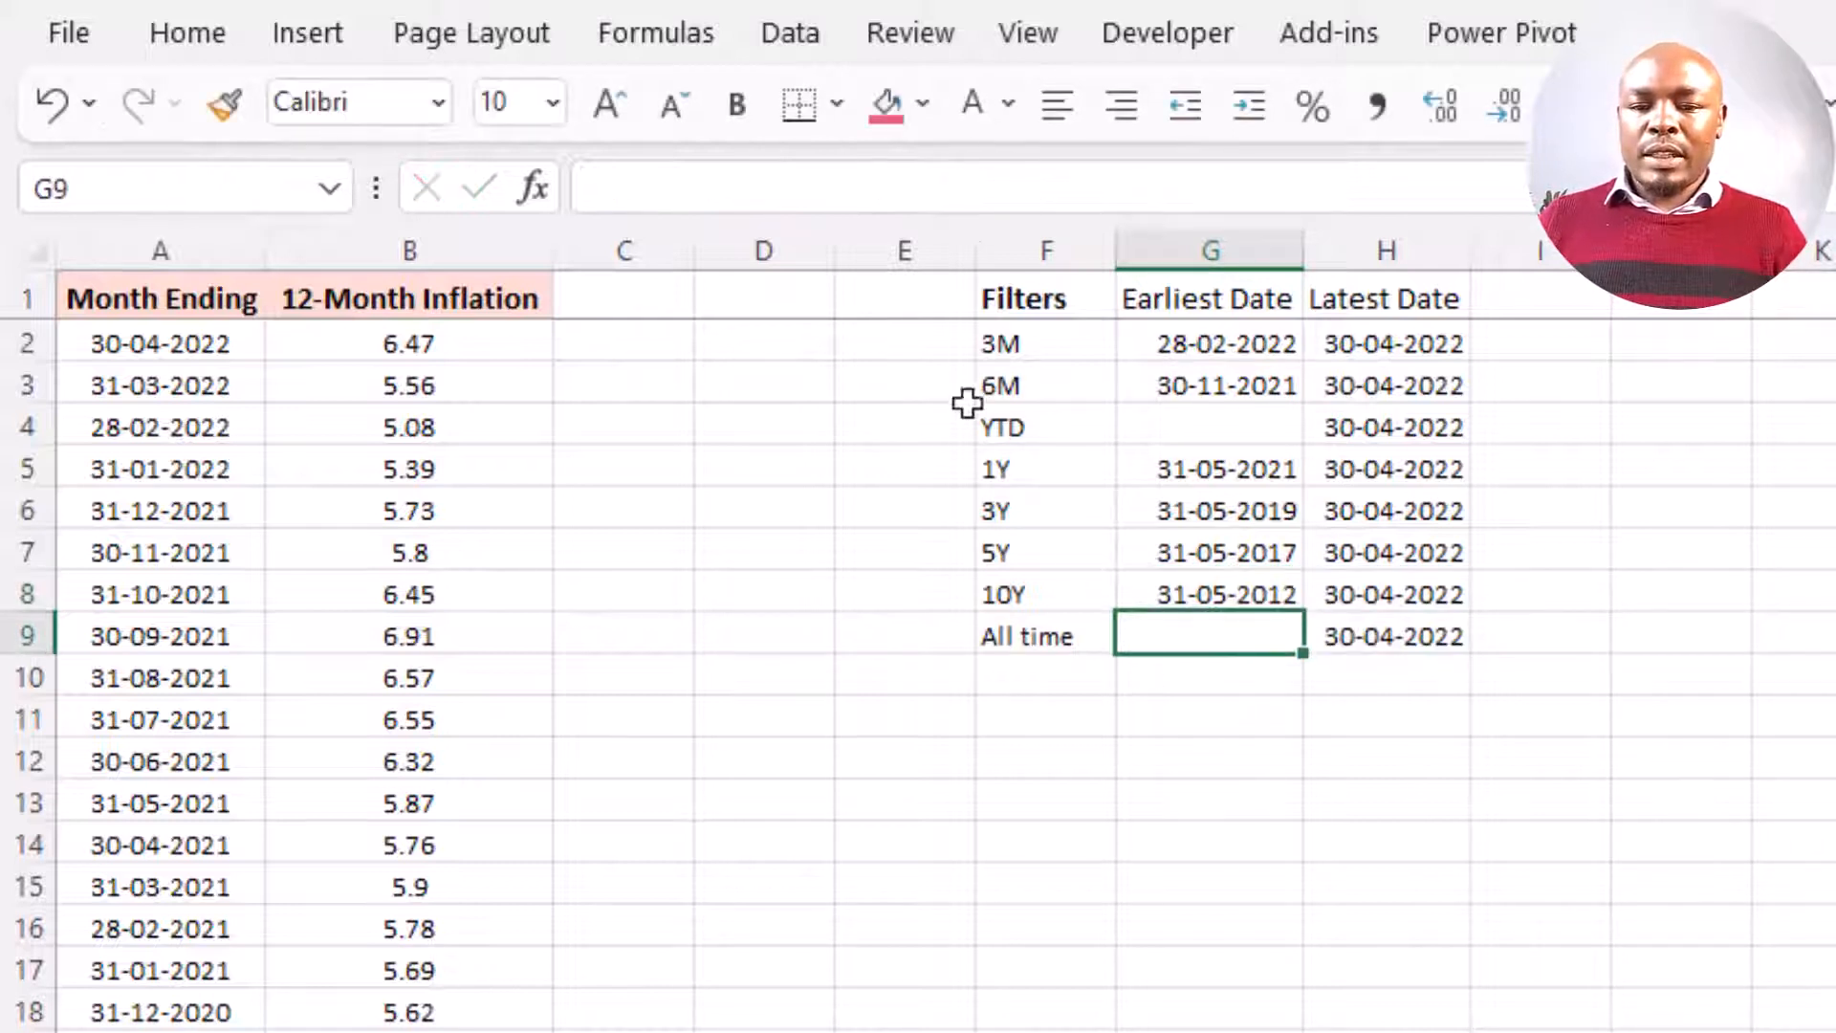
# - Enter =DATE(YEAR(H4),1,1) as the YTD Earliest Date in G4, giving the first day of the latest date's year
pyautogui.click(1074, 418)
pyautogui.click(1214, 418)
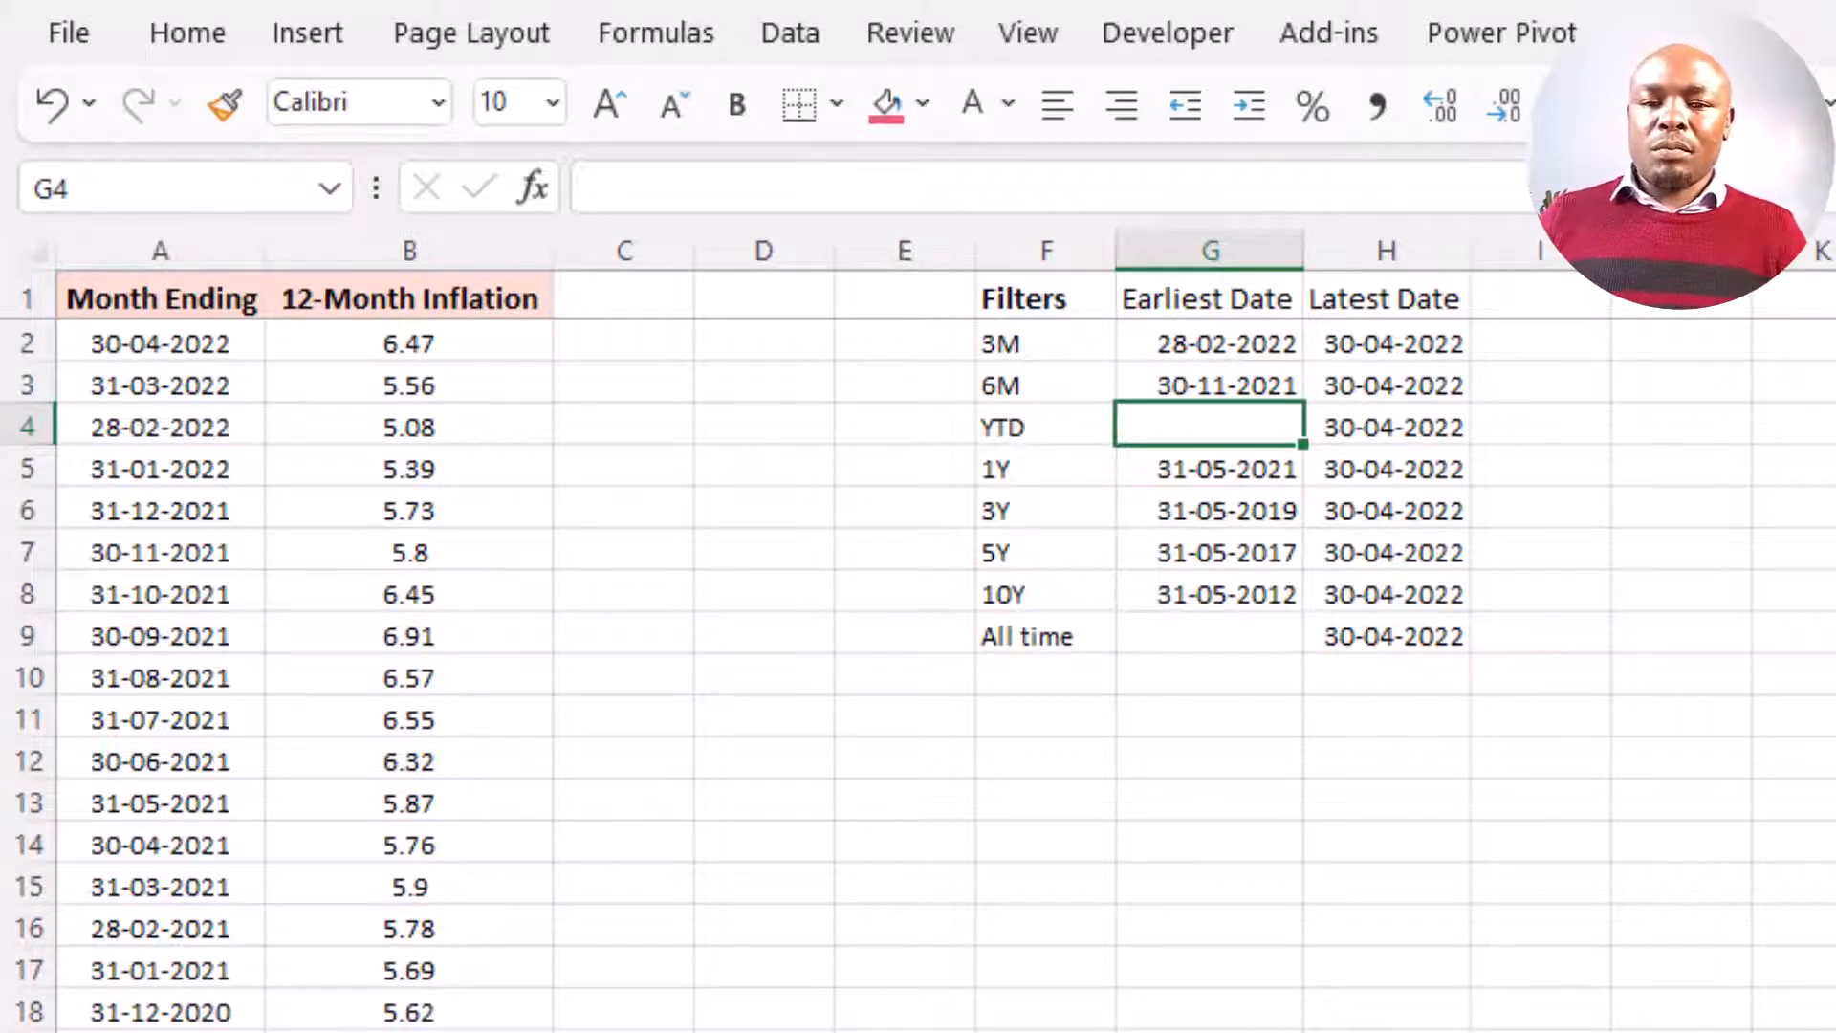
pyautogui.write('=')
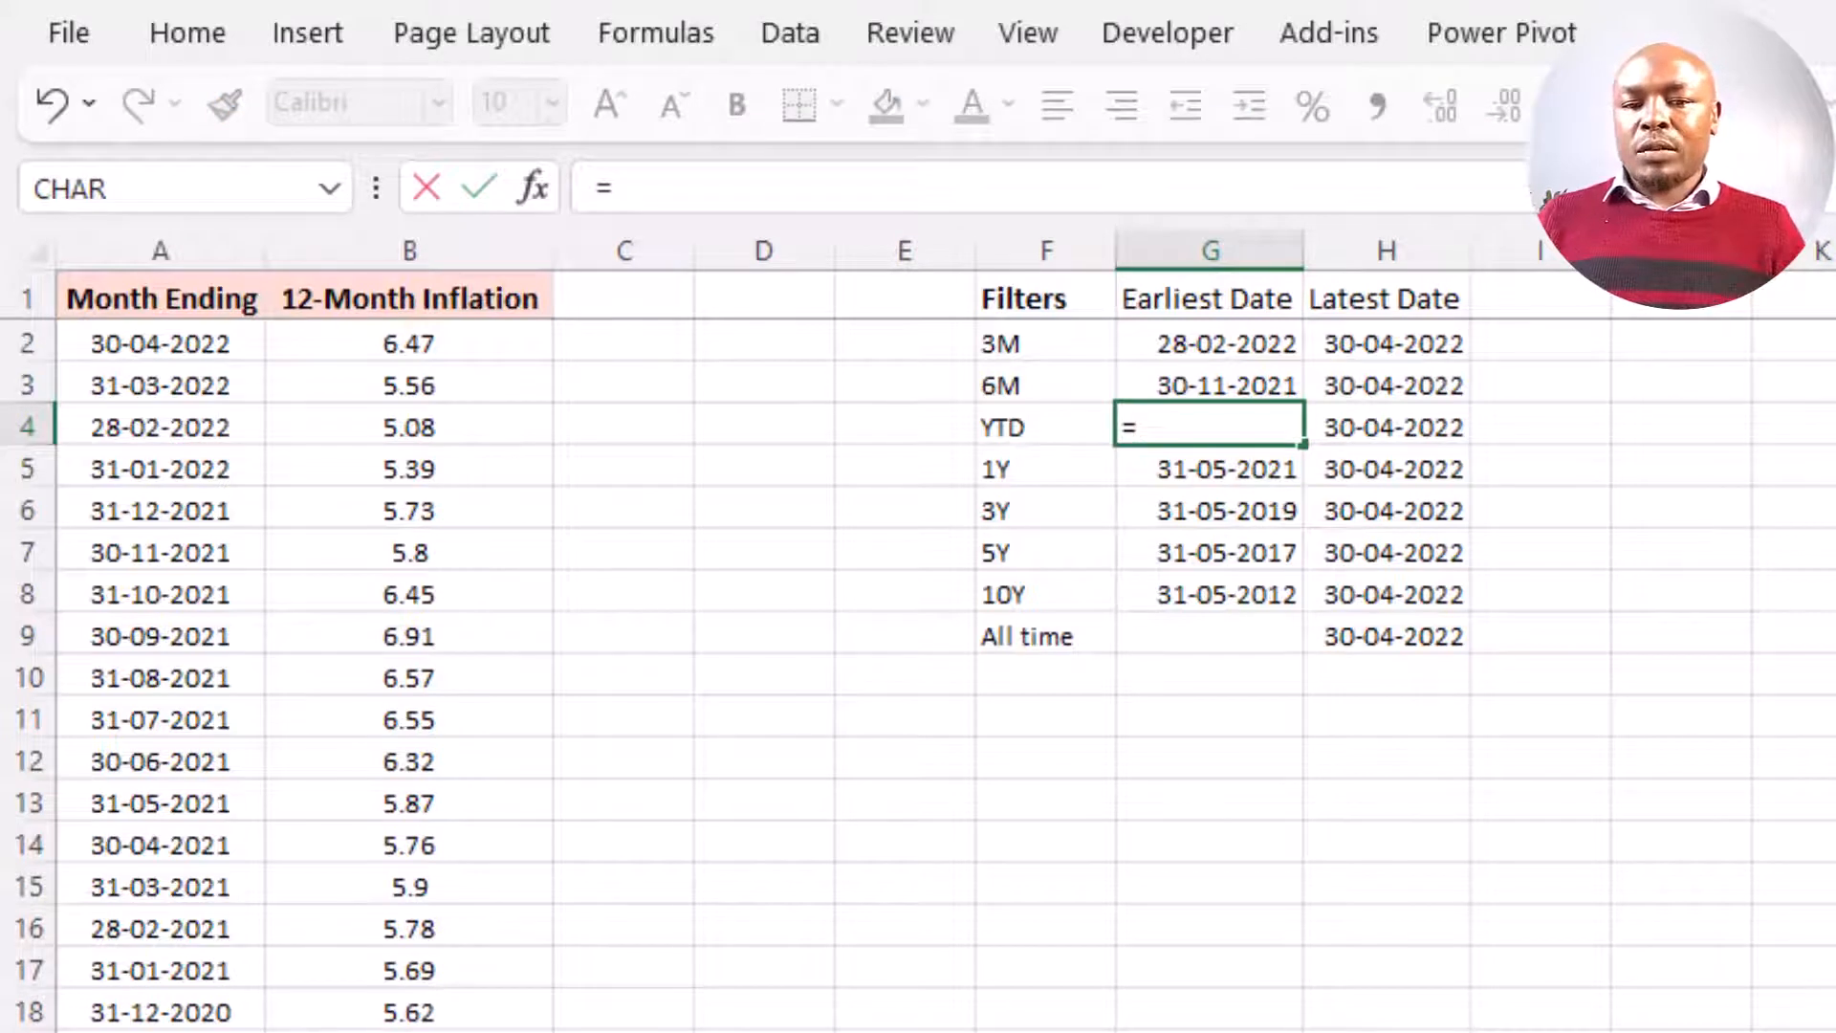
pyautogui.write('date')
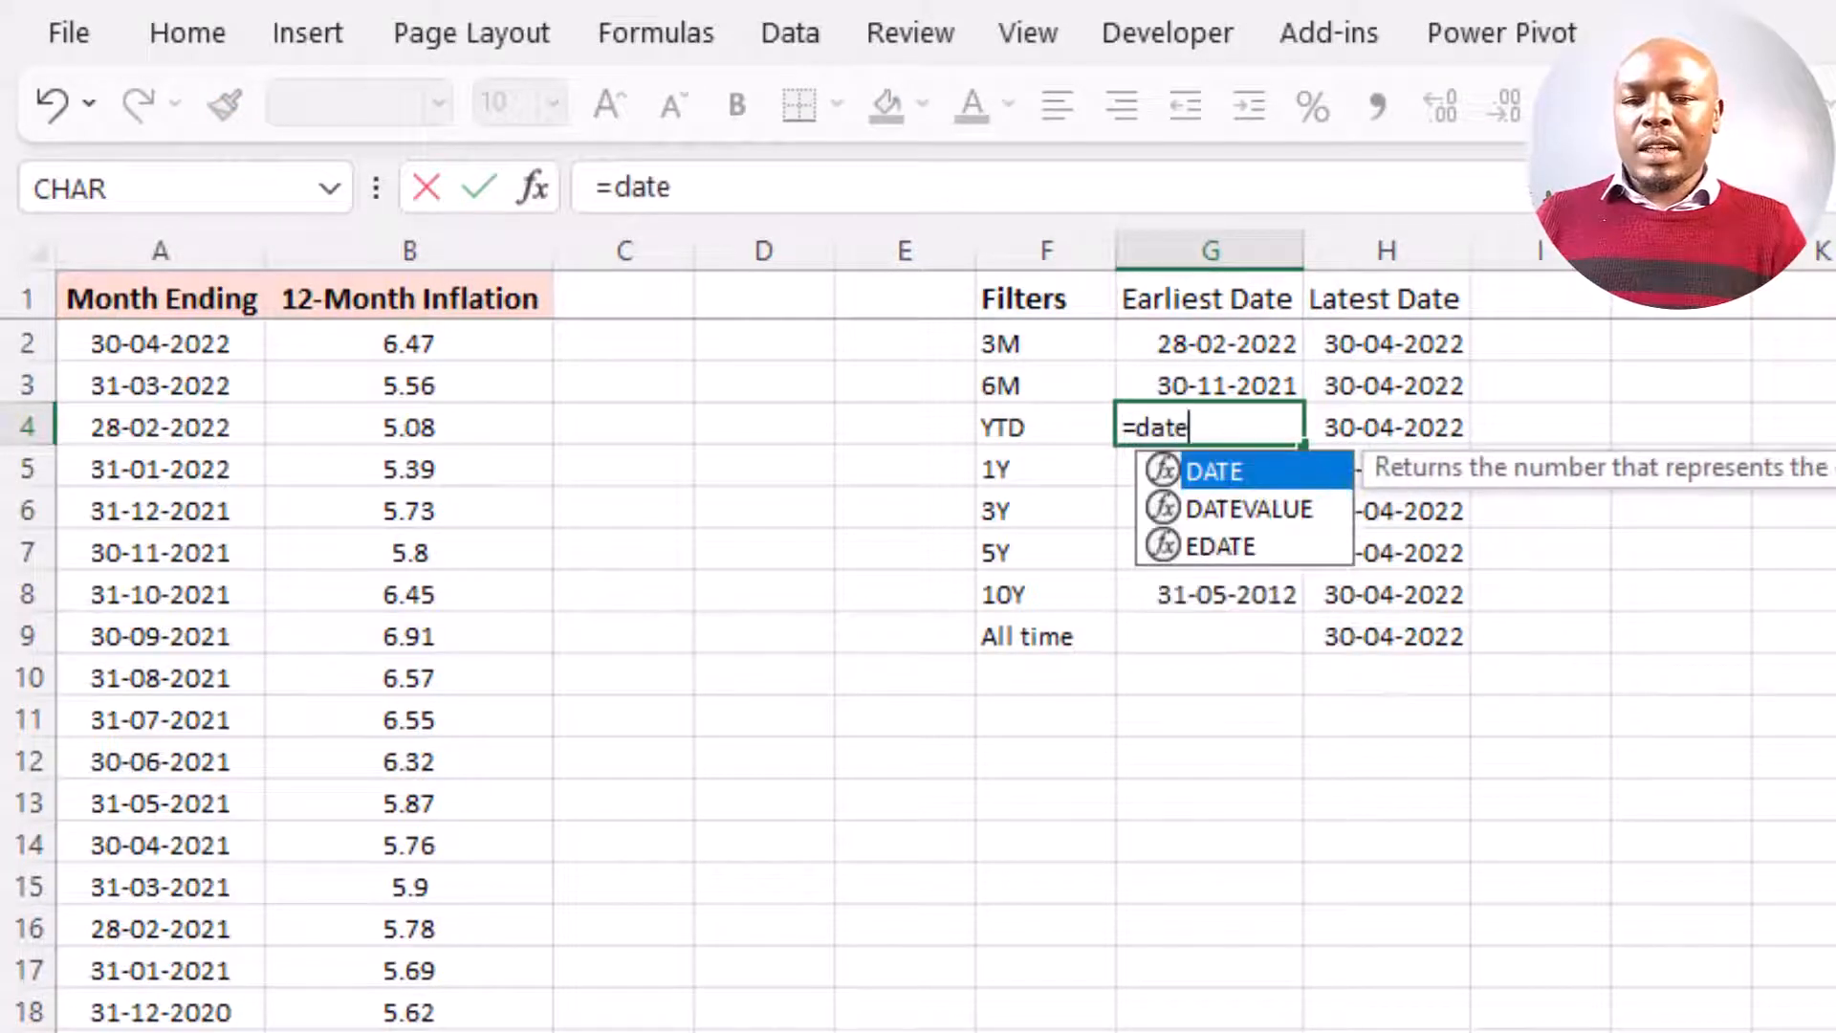
pyautogui.press('Tab')
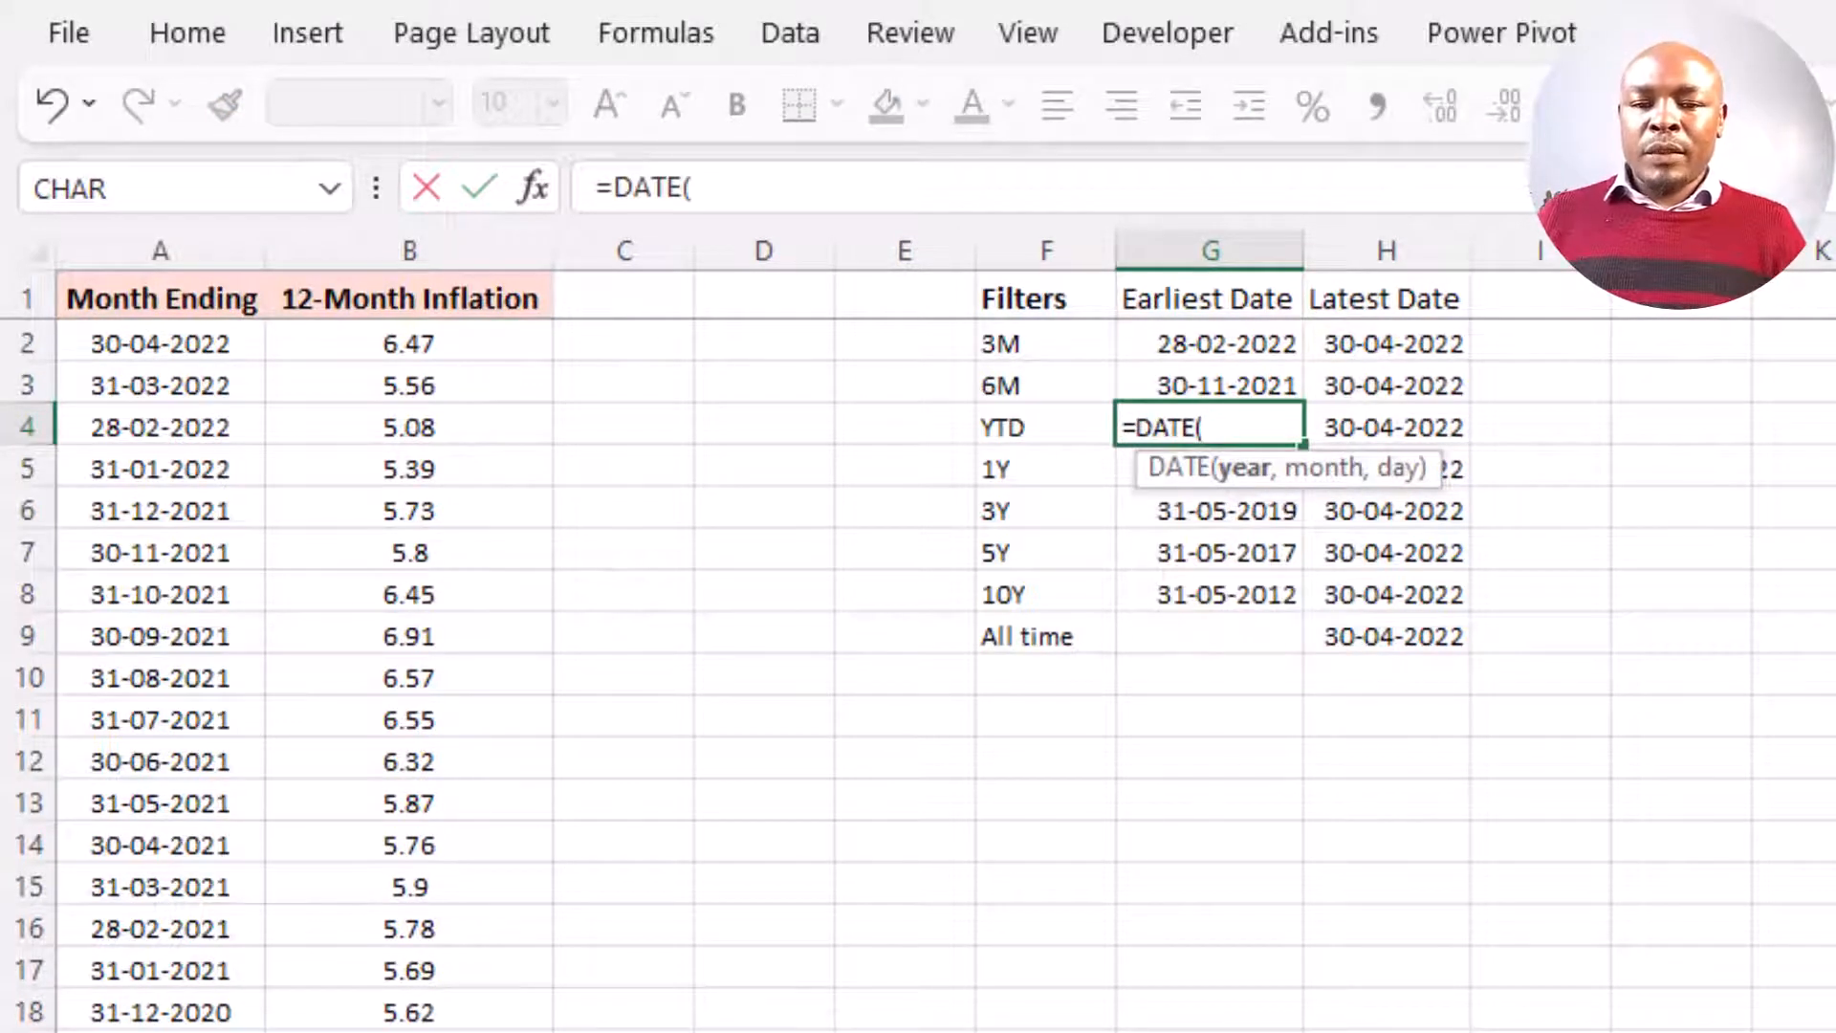
pyautogui.write('ye')
pyautogui.press('Tab')
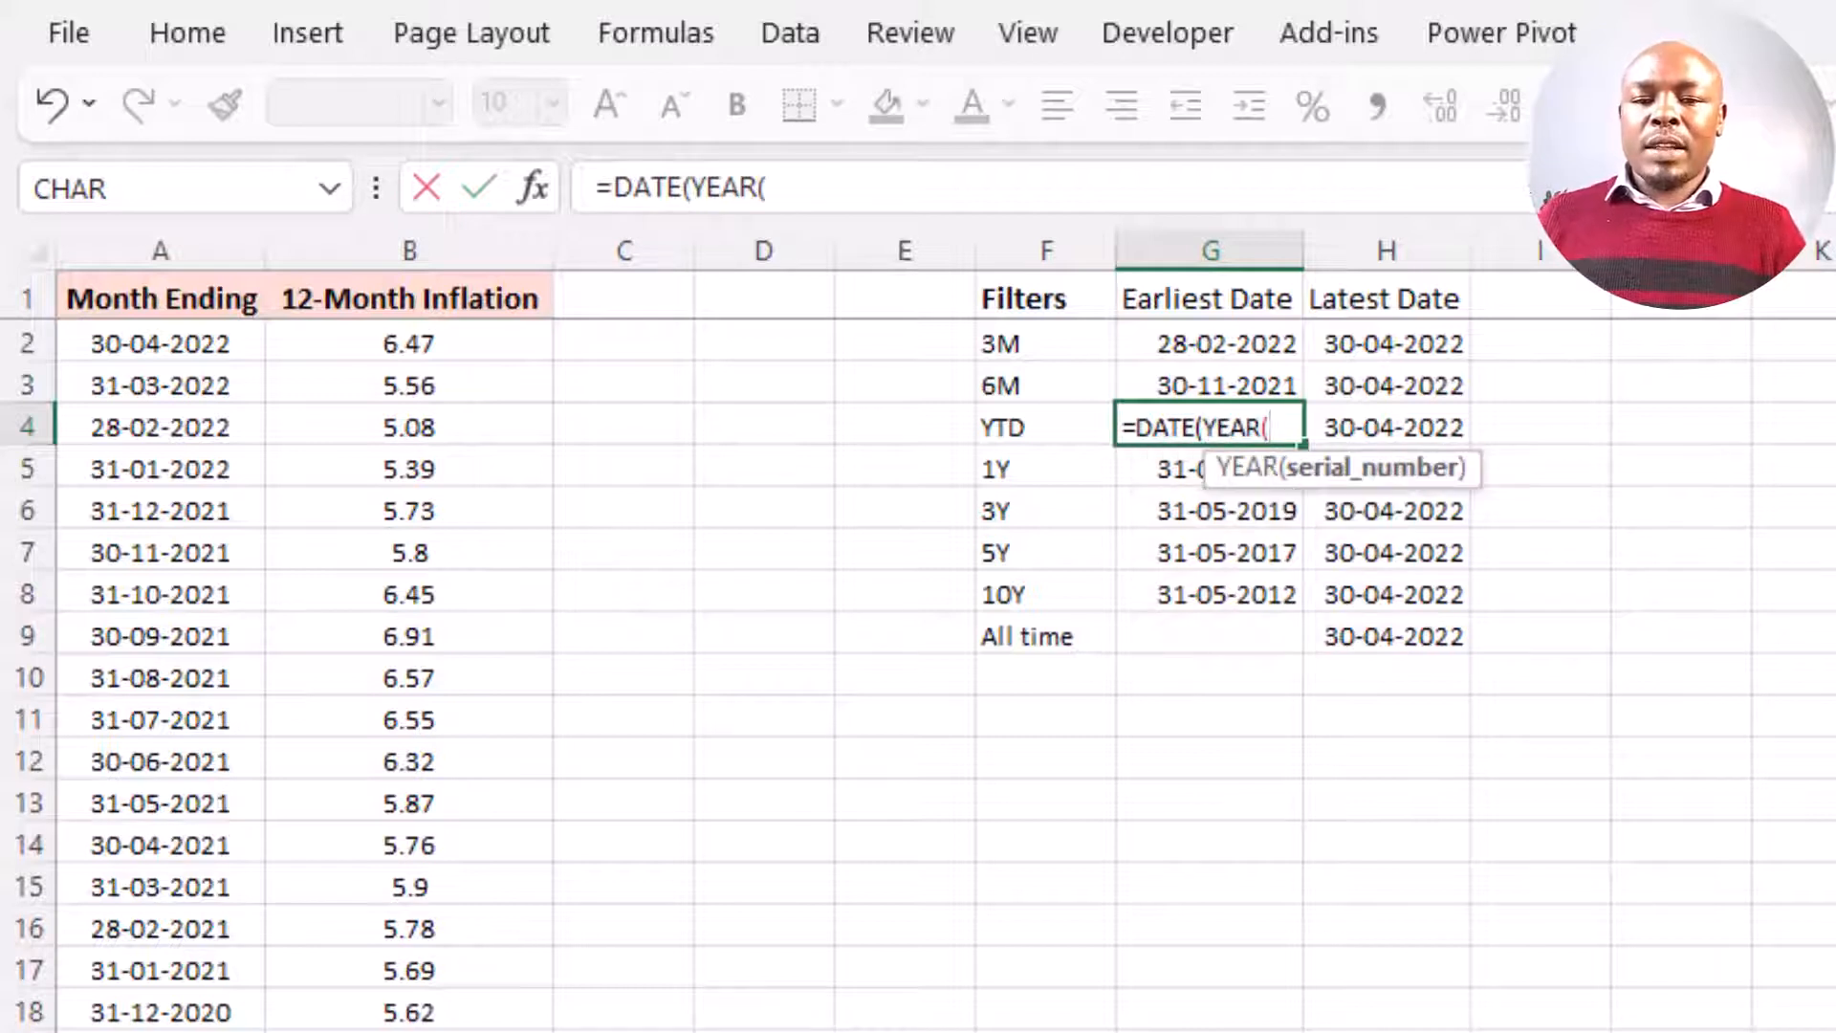
pyautogui.click(1410, 422)
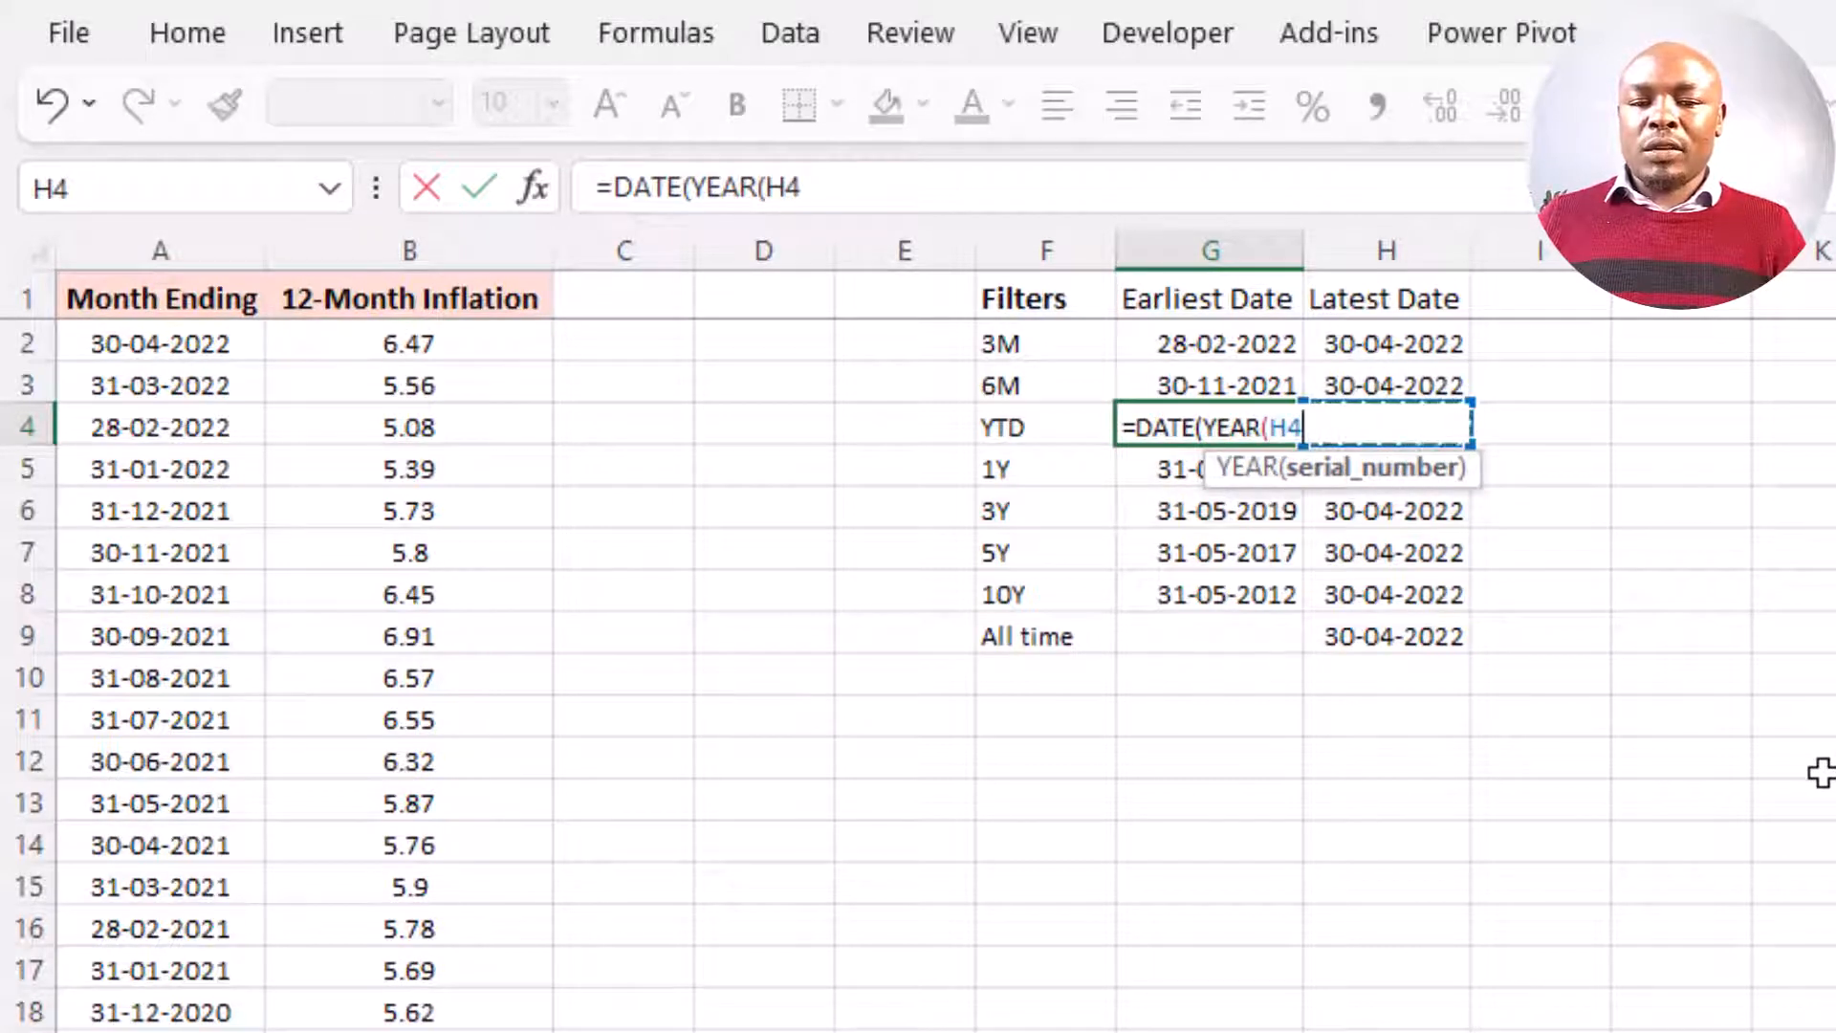
pyautogui.write(')')
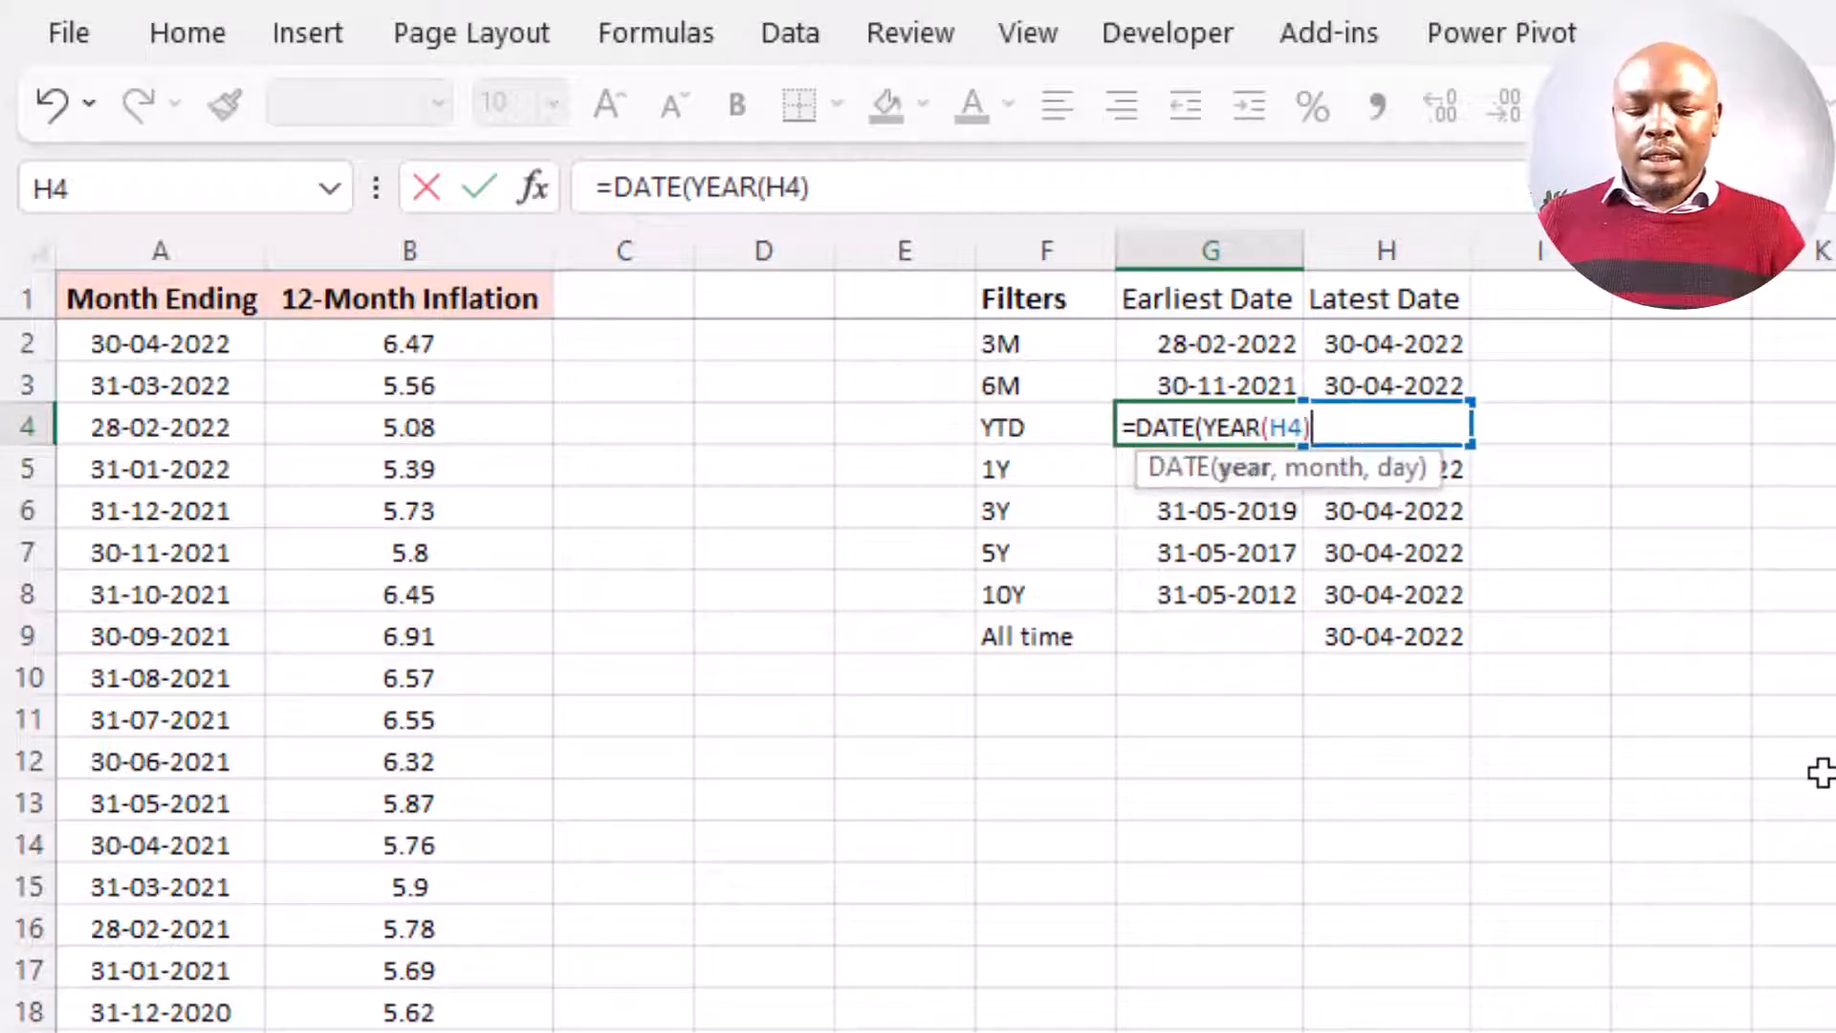
pyautogui.write(',')
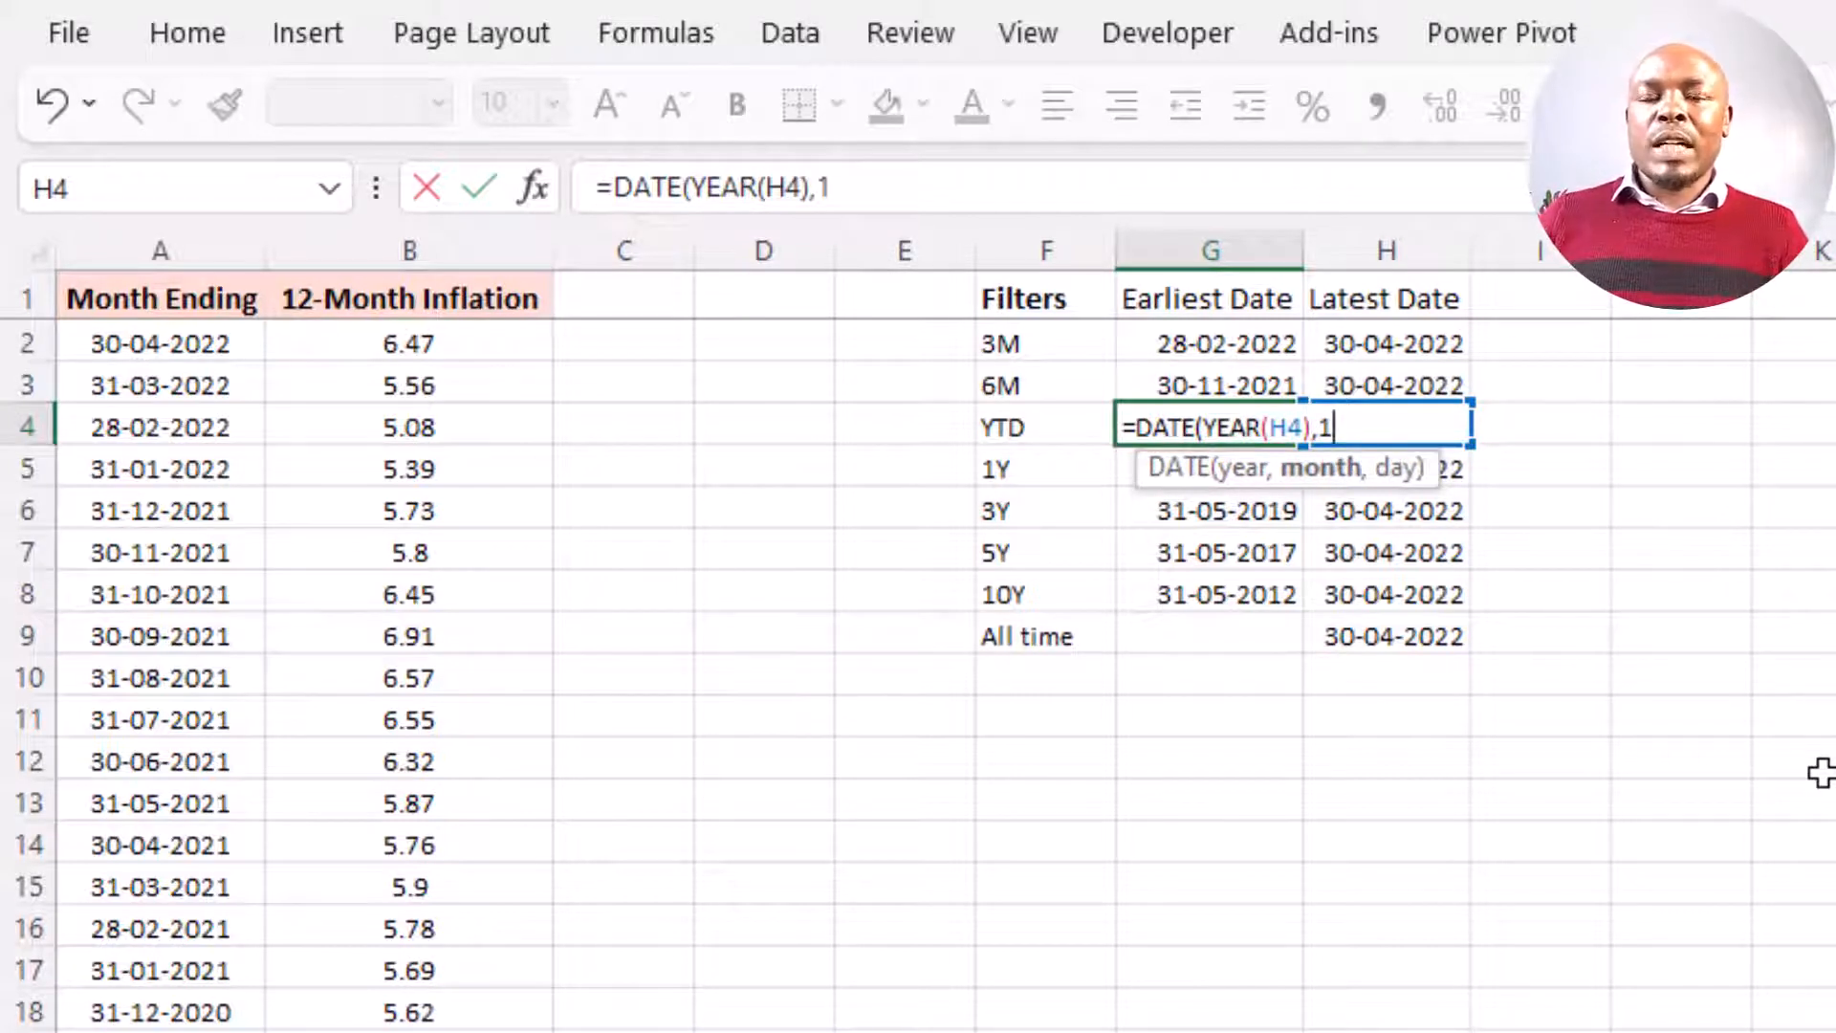
pyautogui.write('1,')
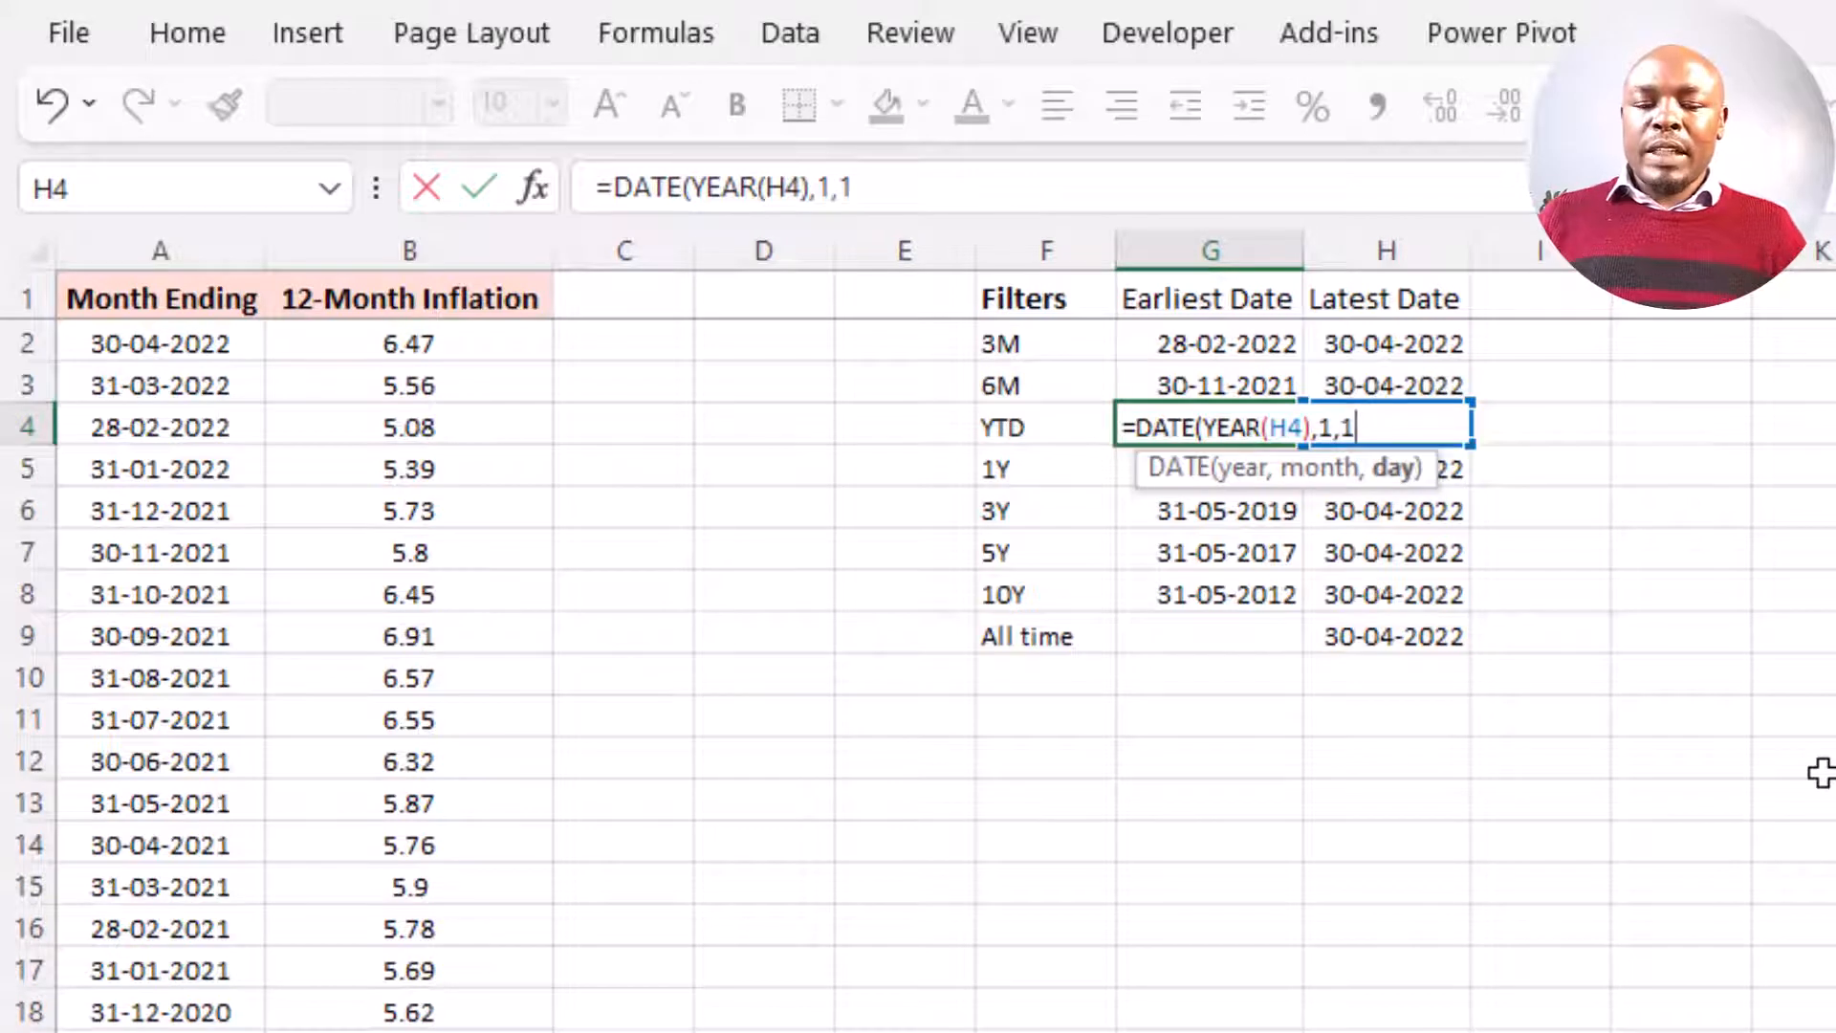
pyautogui.write('1)')
pyautogui.press('Return')
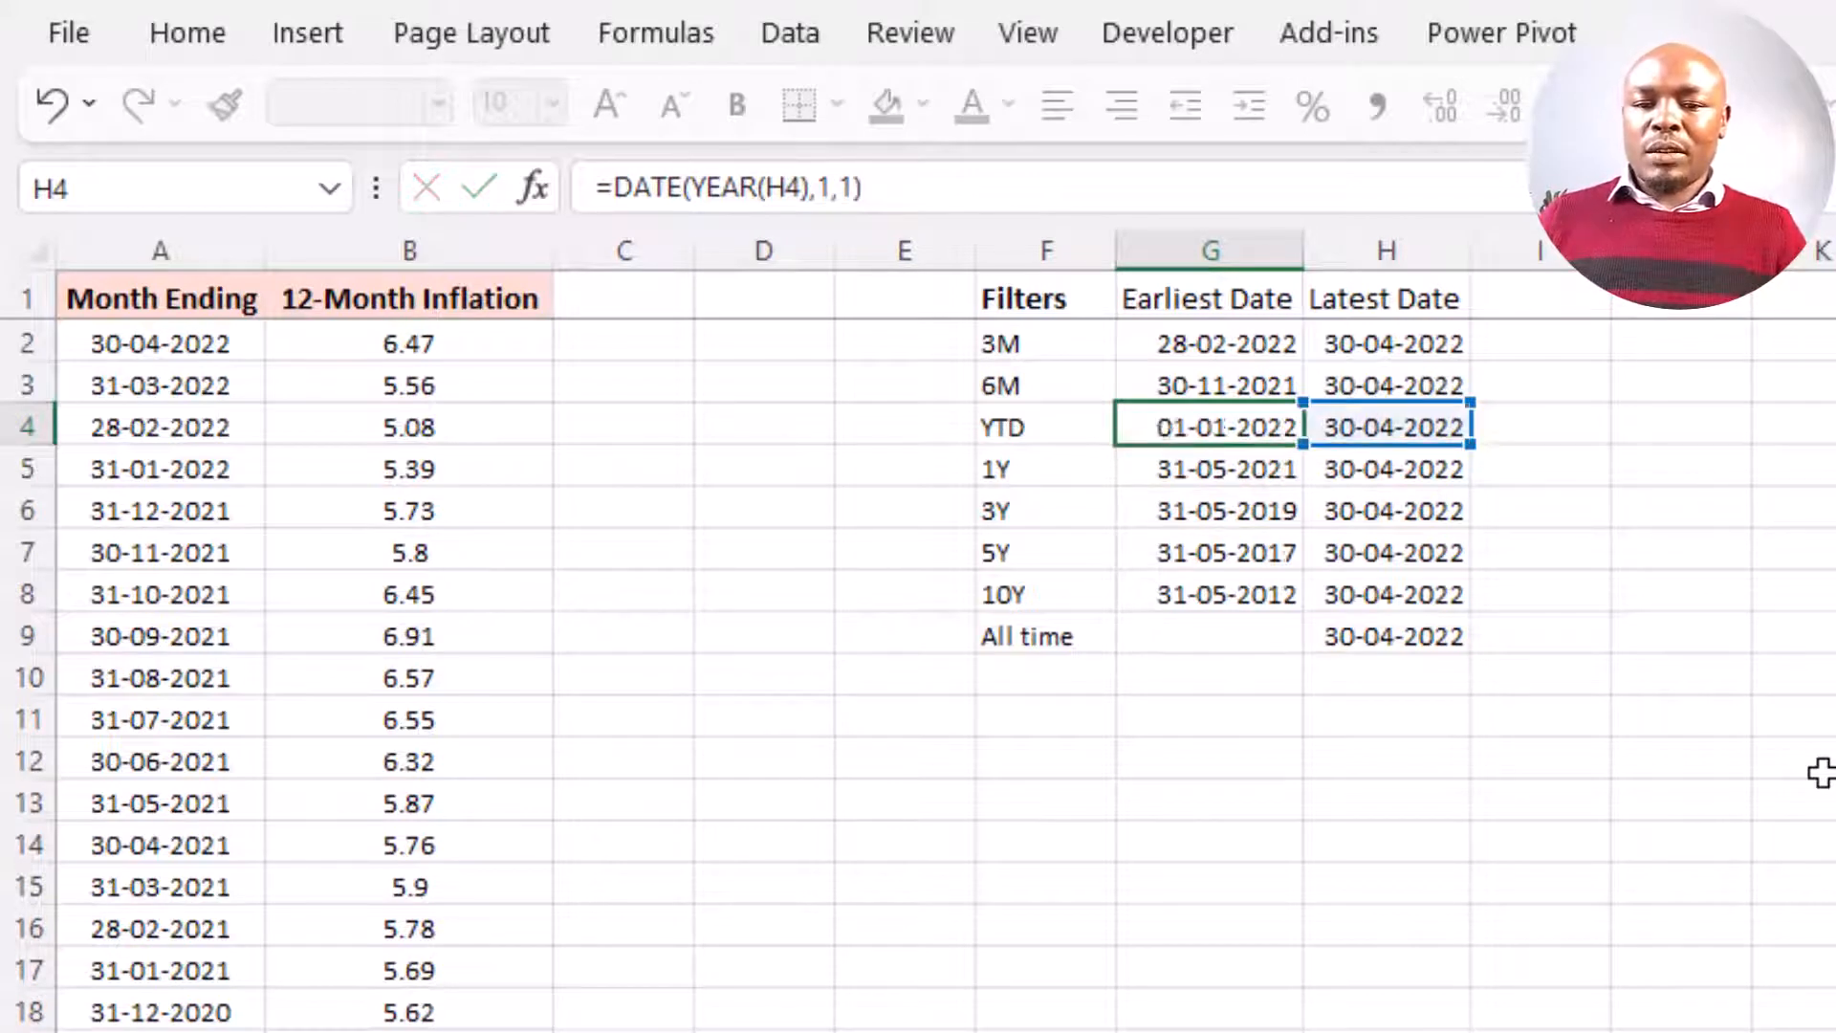
pyautogui.click(1172, 420)
pyautogui.doubleClick(1172, 421)
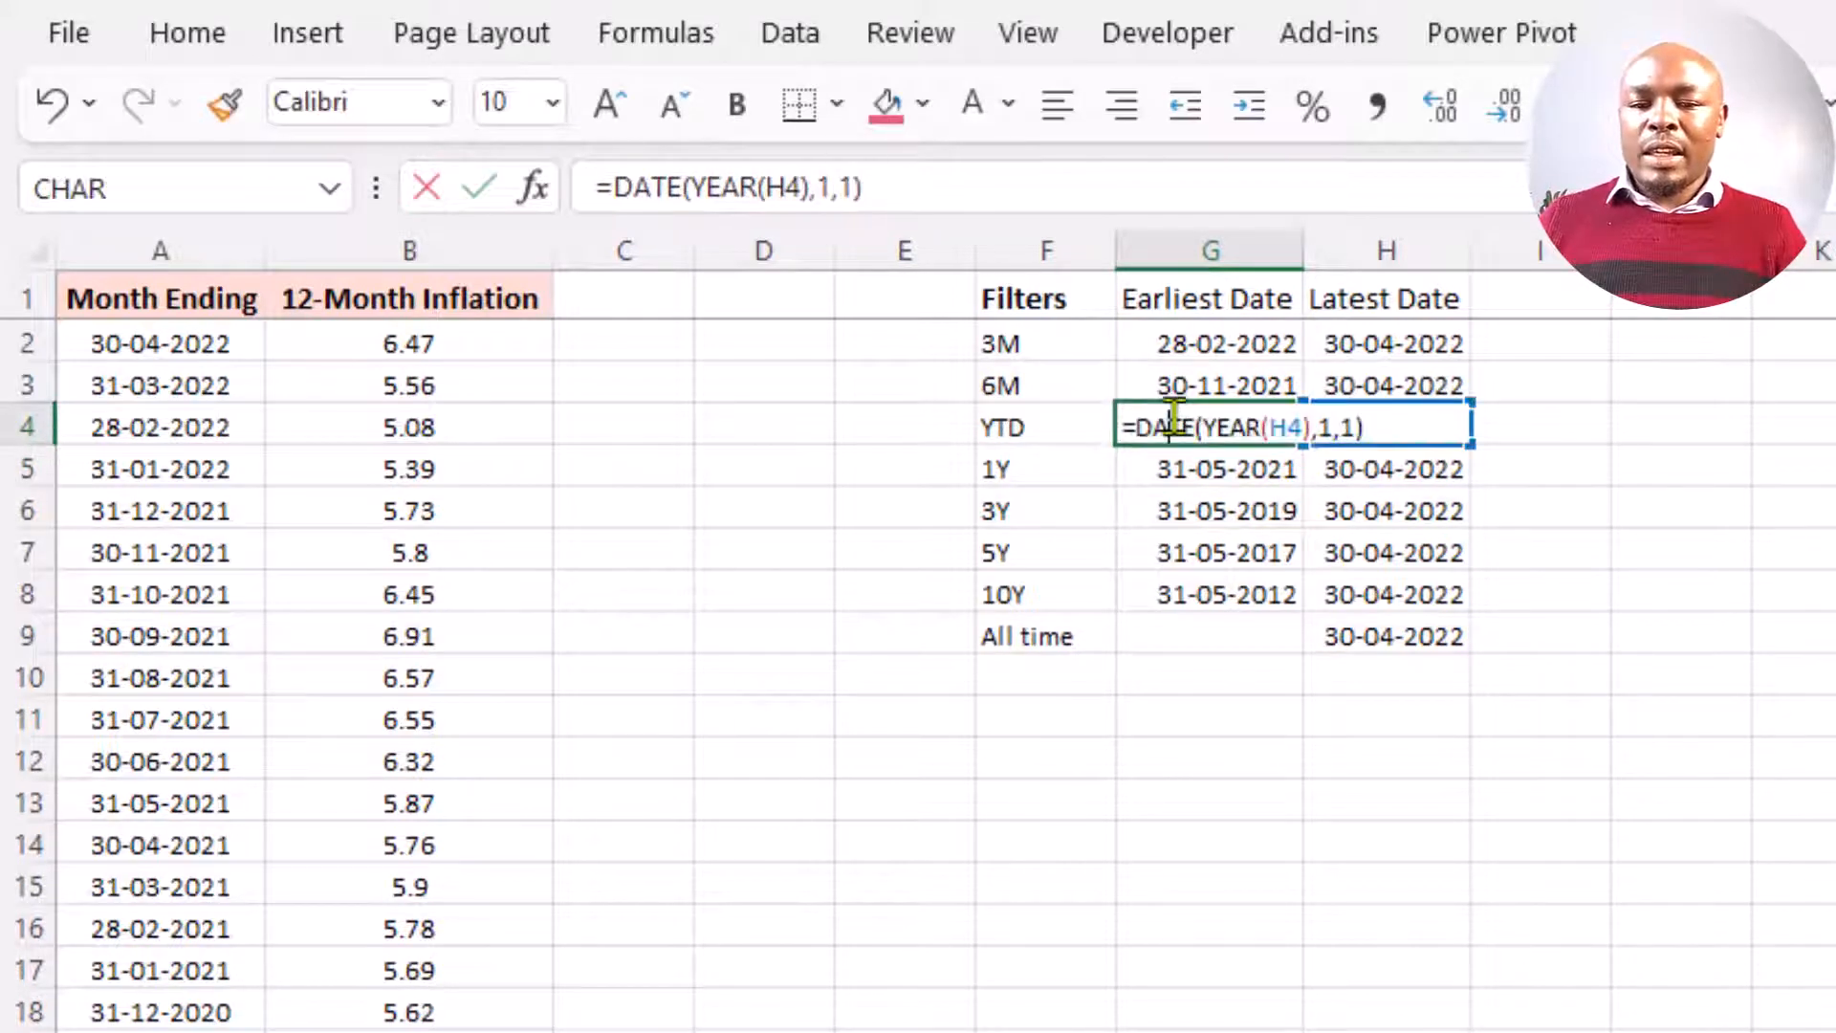
pyautogui.press('Return')
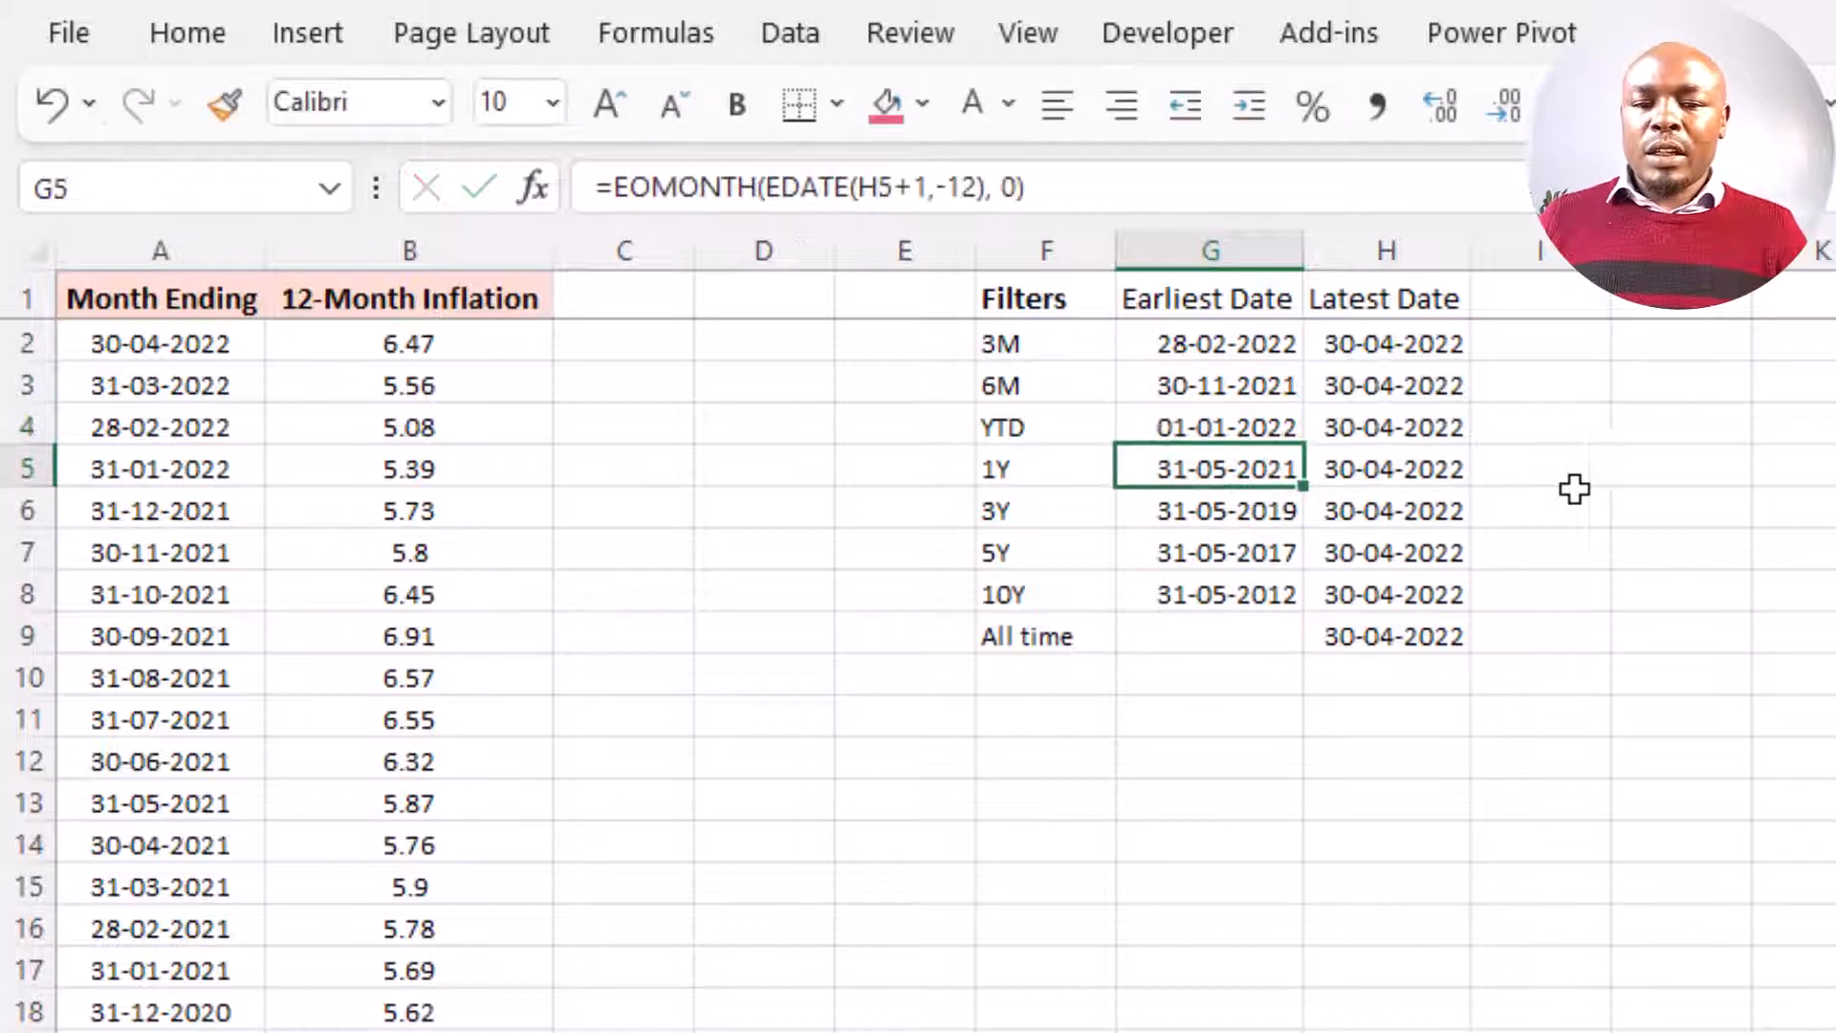
pyautogui.click(1268, 421)
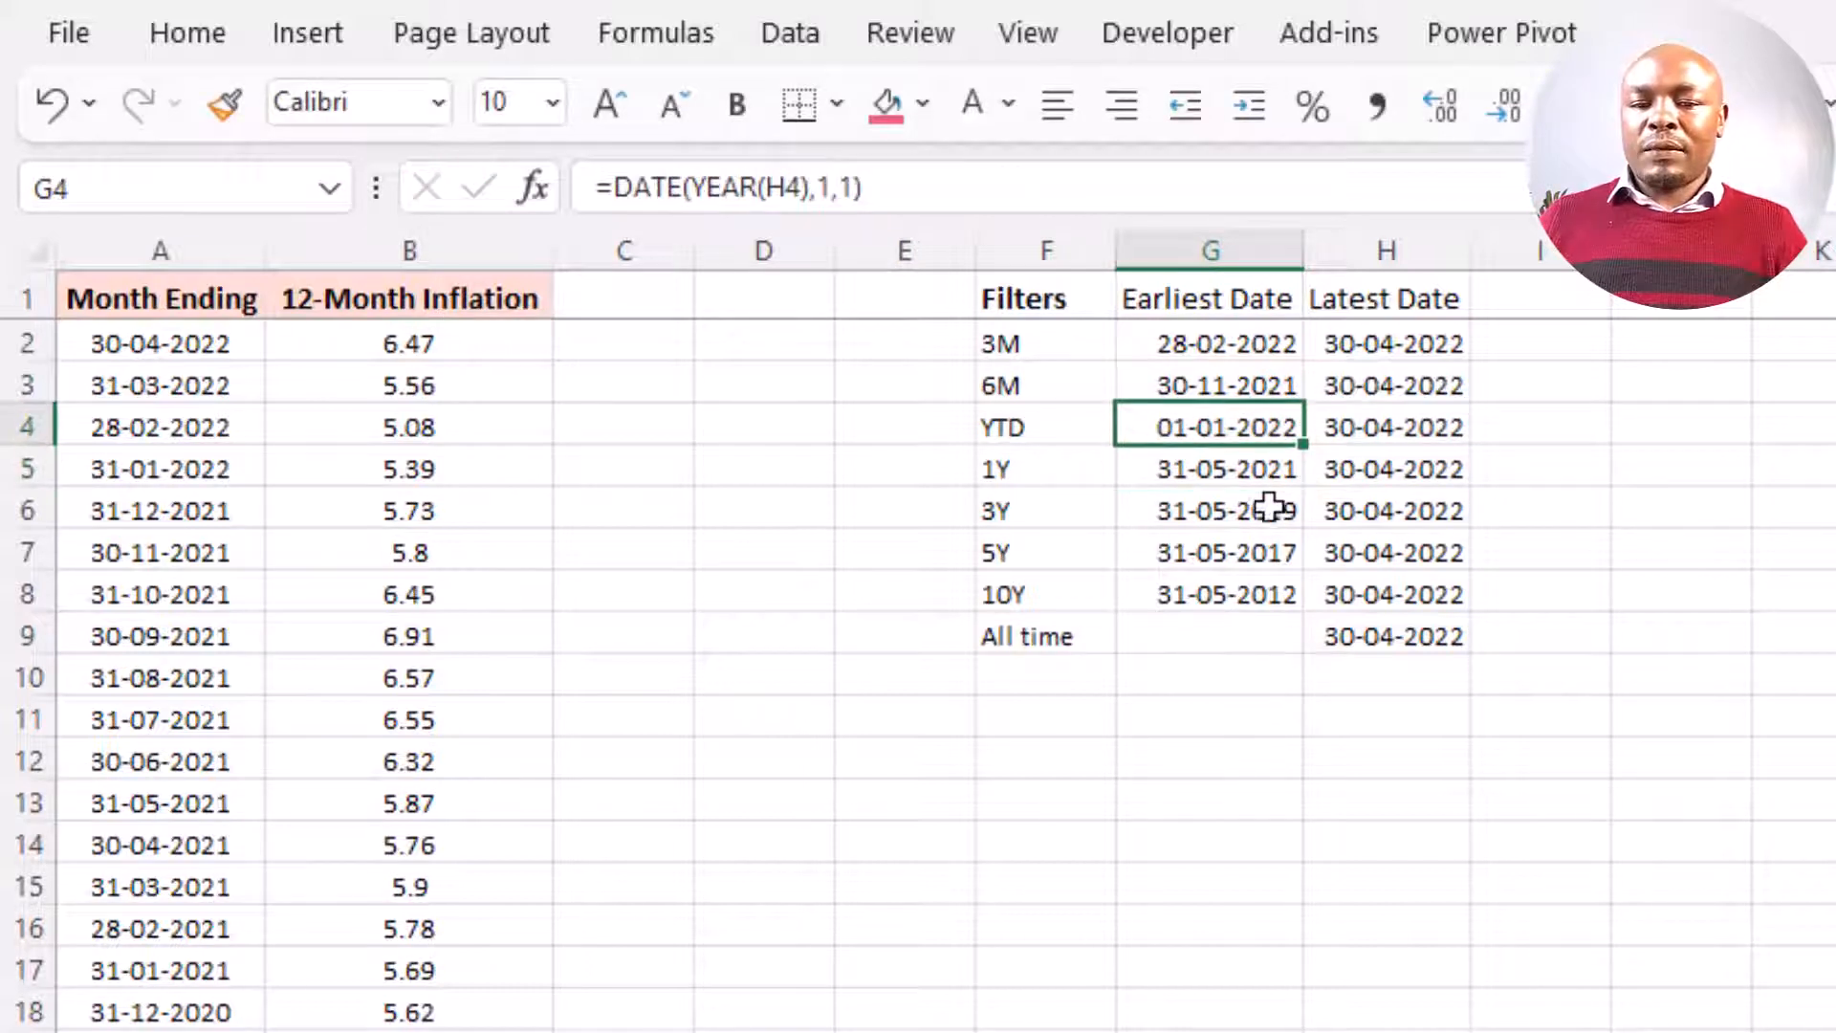
# - Fill the MAX formula from the All time Latest Date in H9 into the All time Earliest Date cell G9
pyautogui.click(1213, 635)
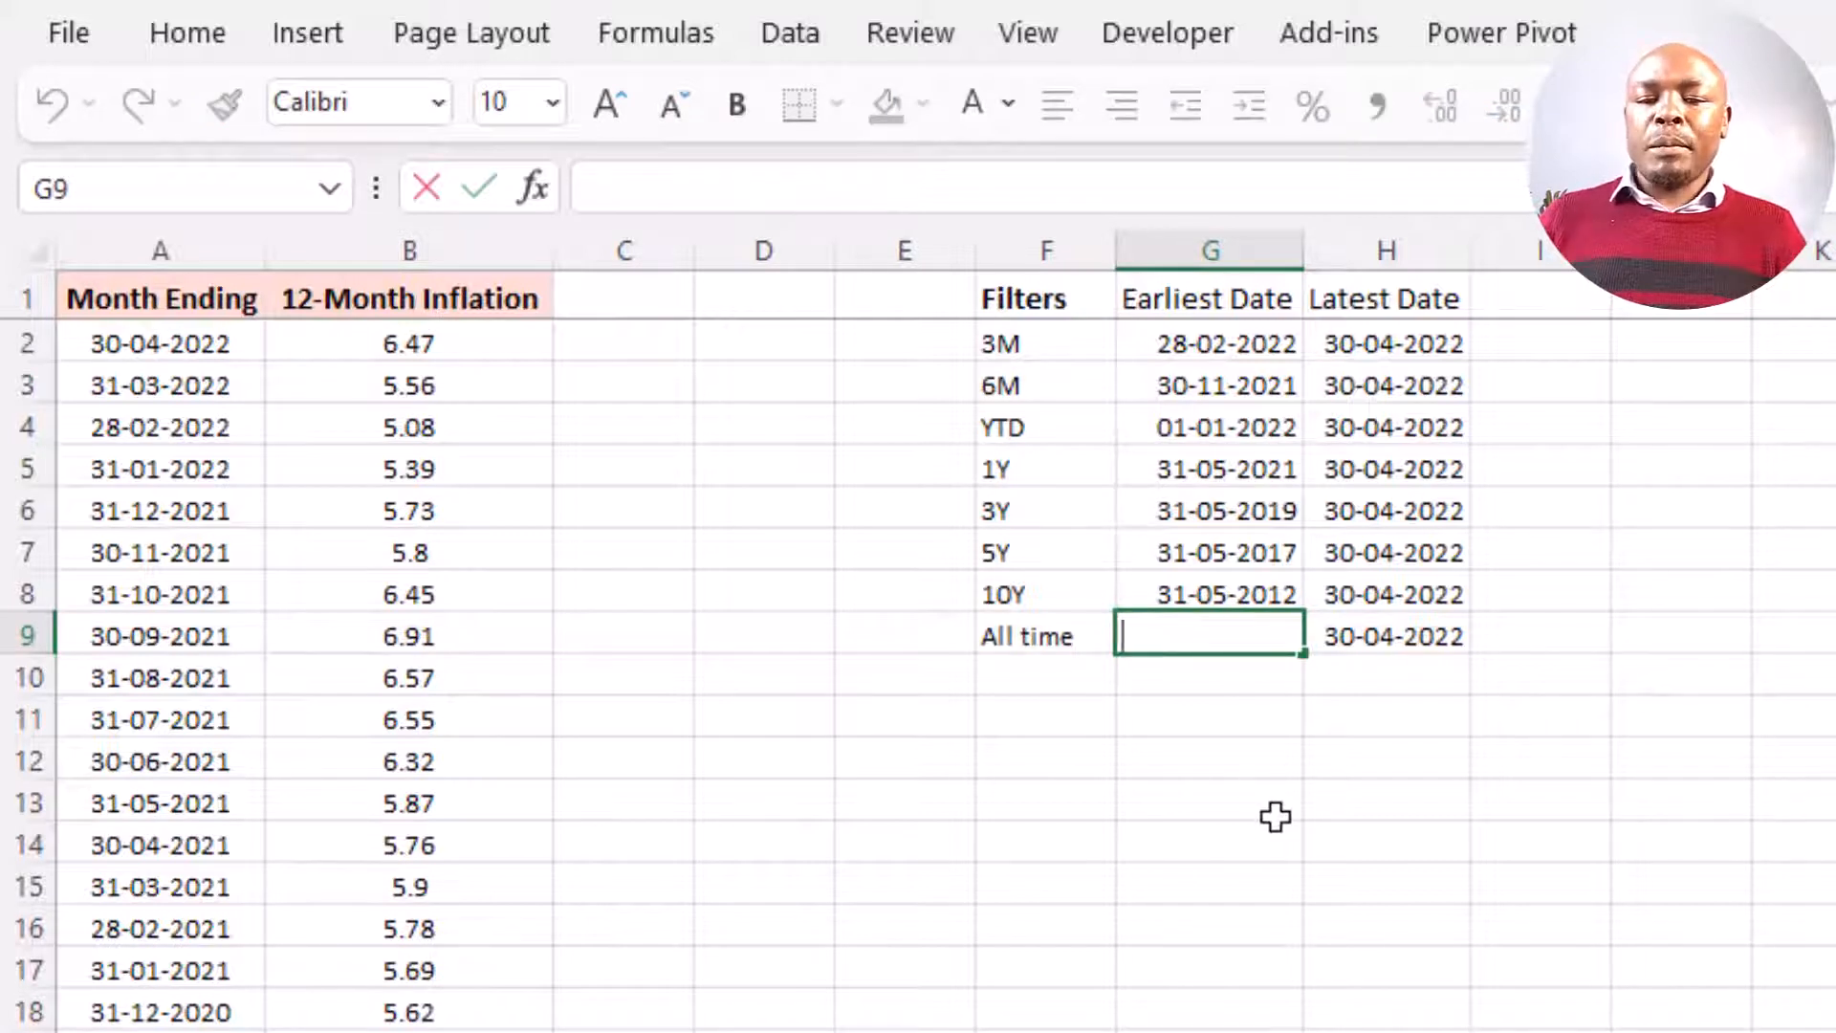
pyautogui.press('Escape')
pyautogui.click(1386, 619)
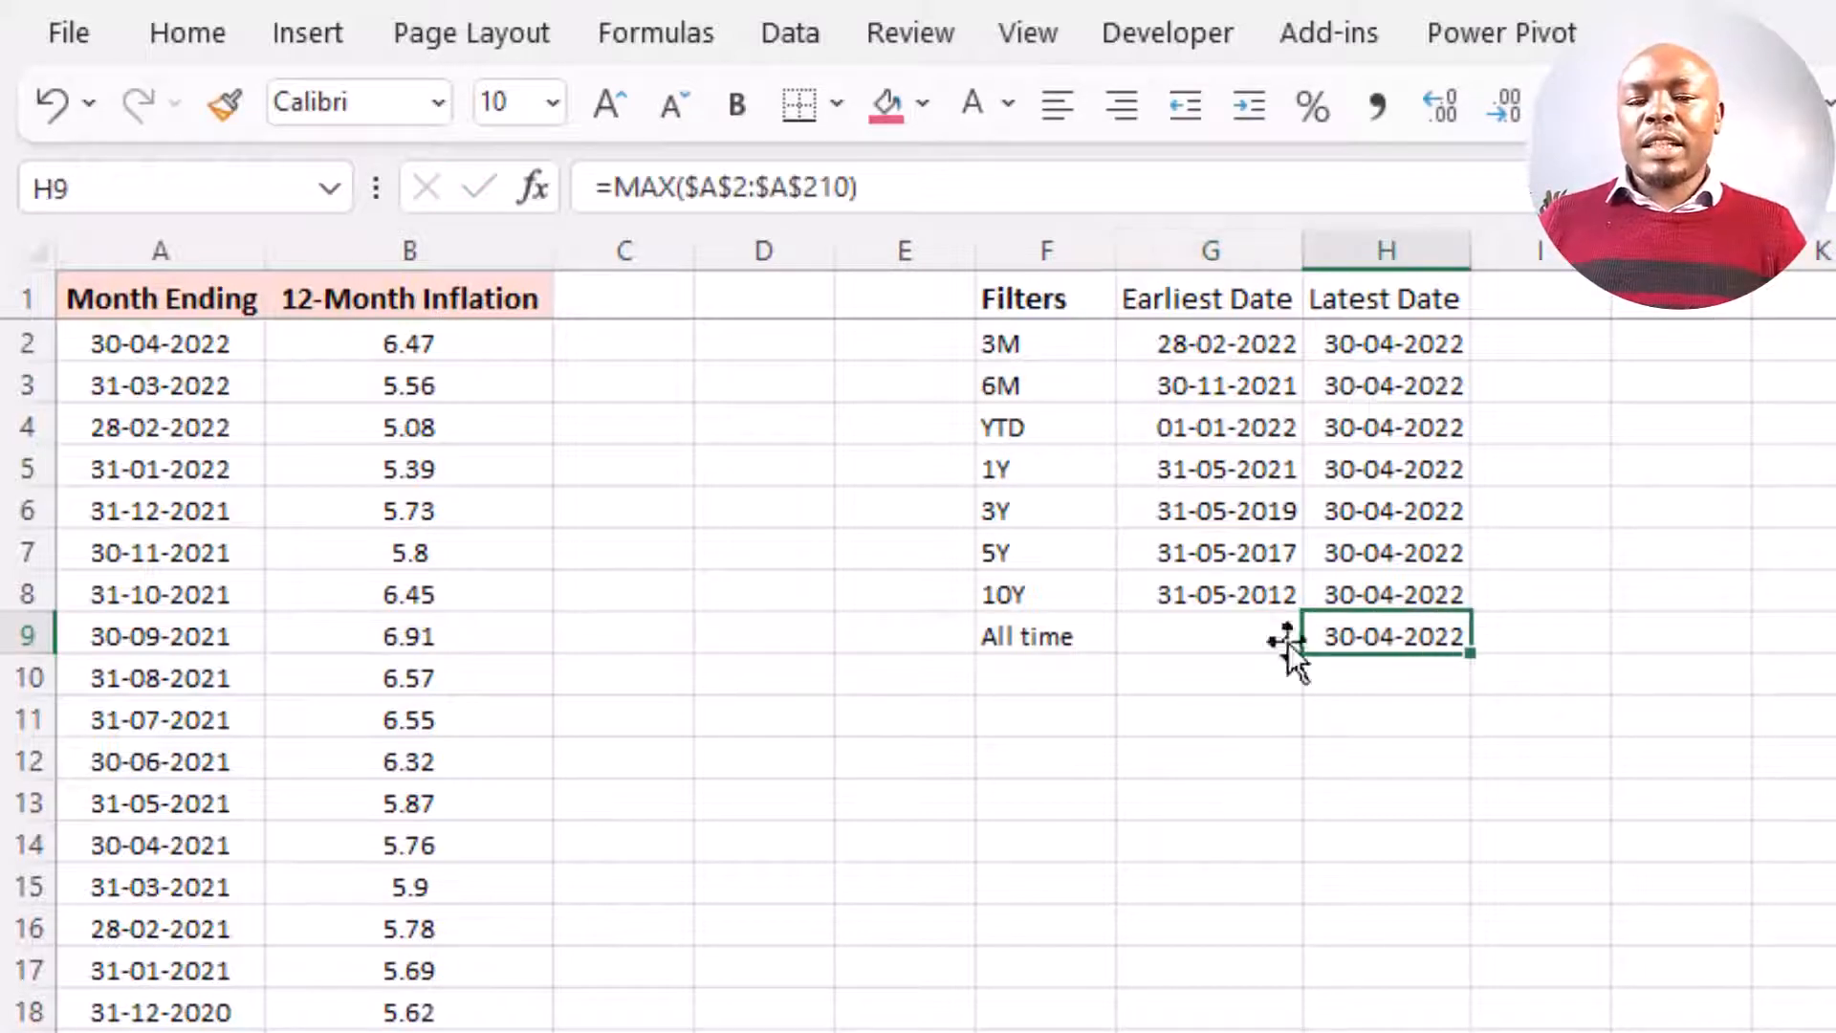
pyautogui.click(1205, 629)
pyautogui.click(124, 249)
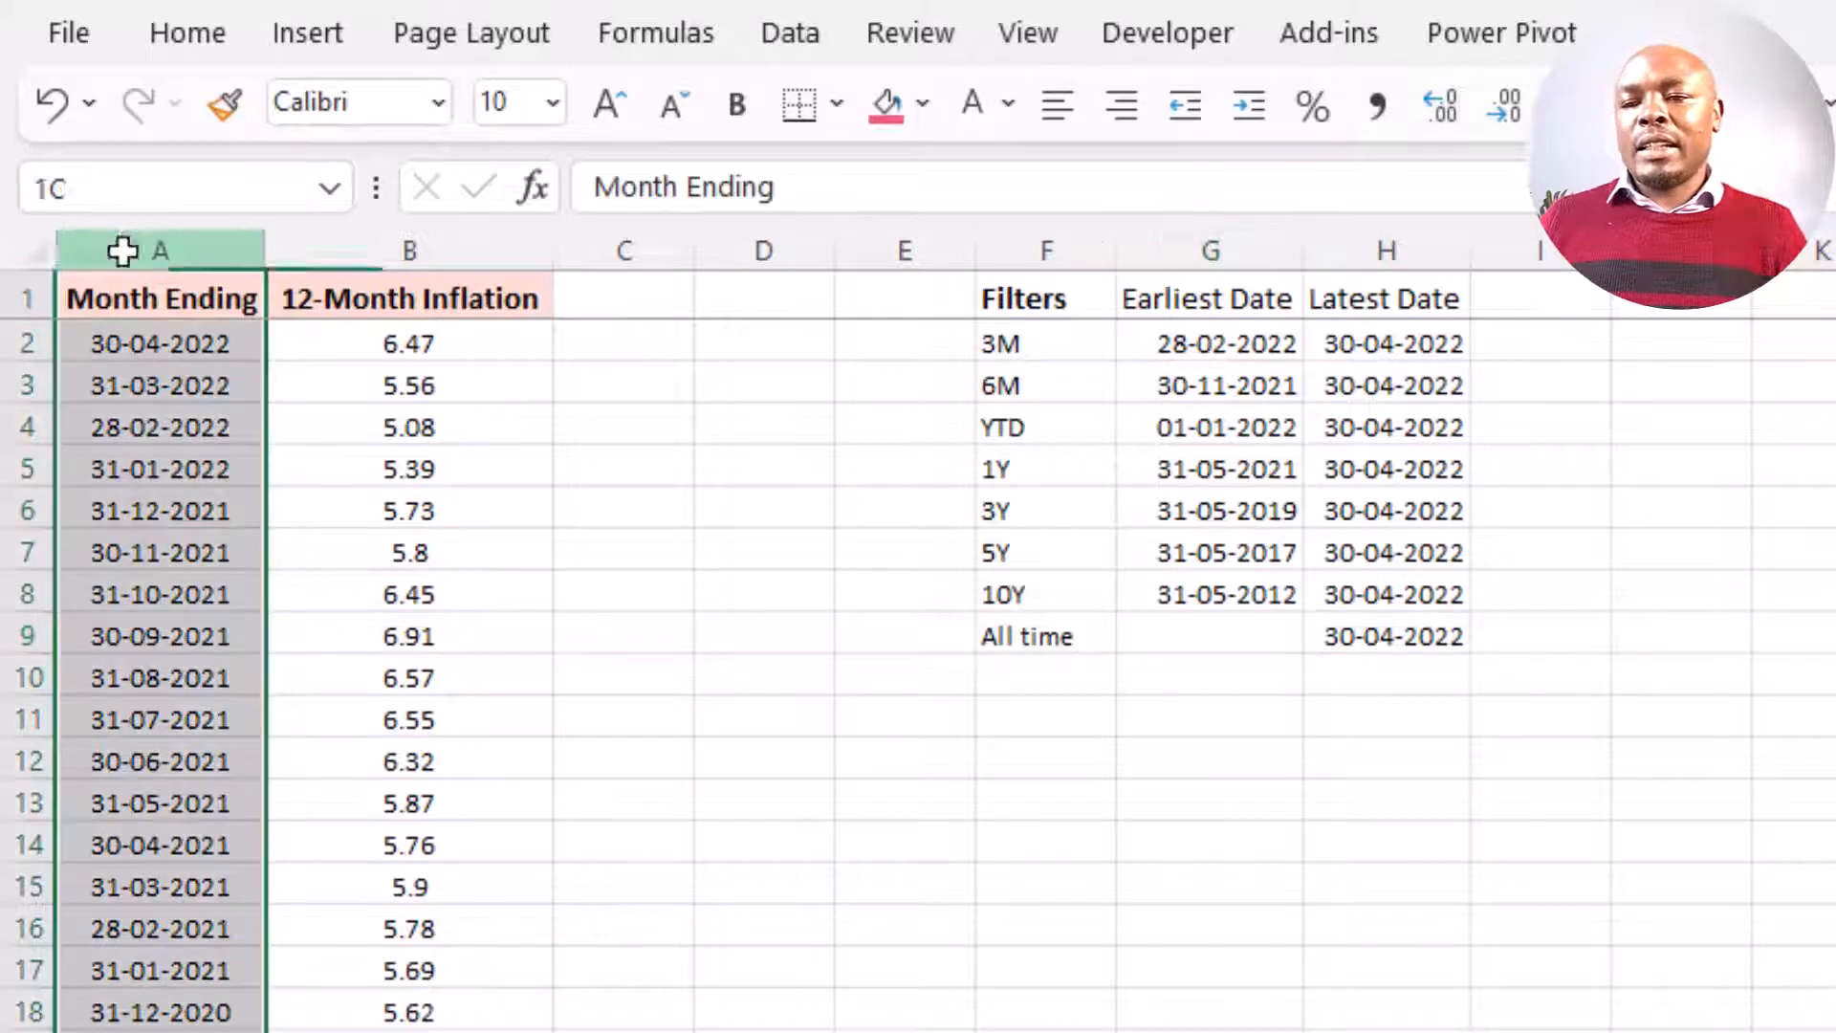
pyautogui.click(1247, 636)
pyautogui.click(1377, 635)
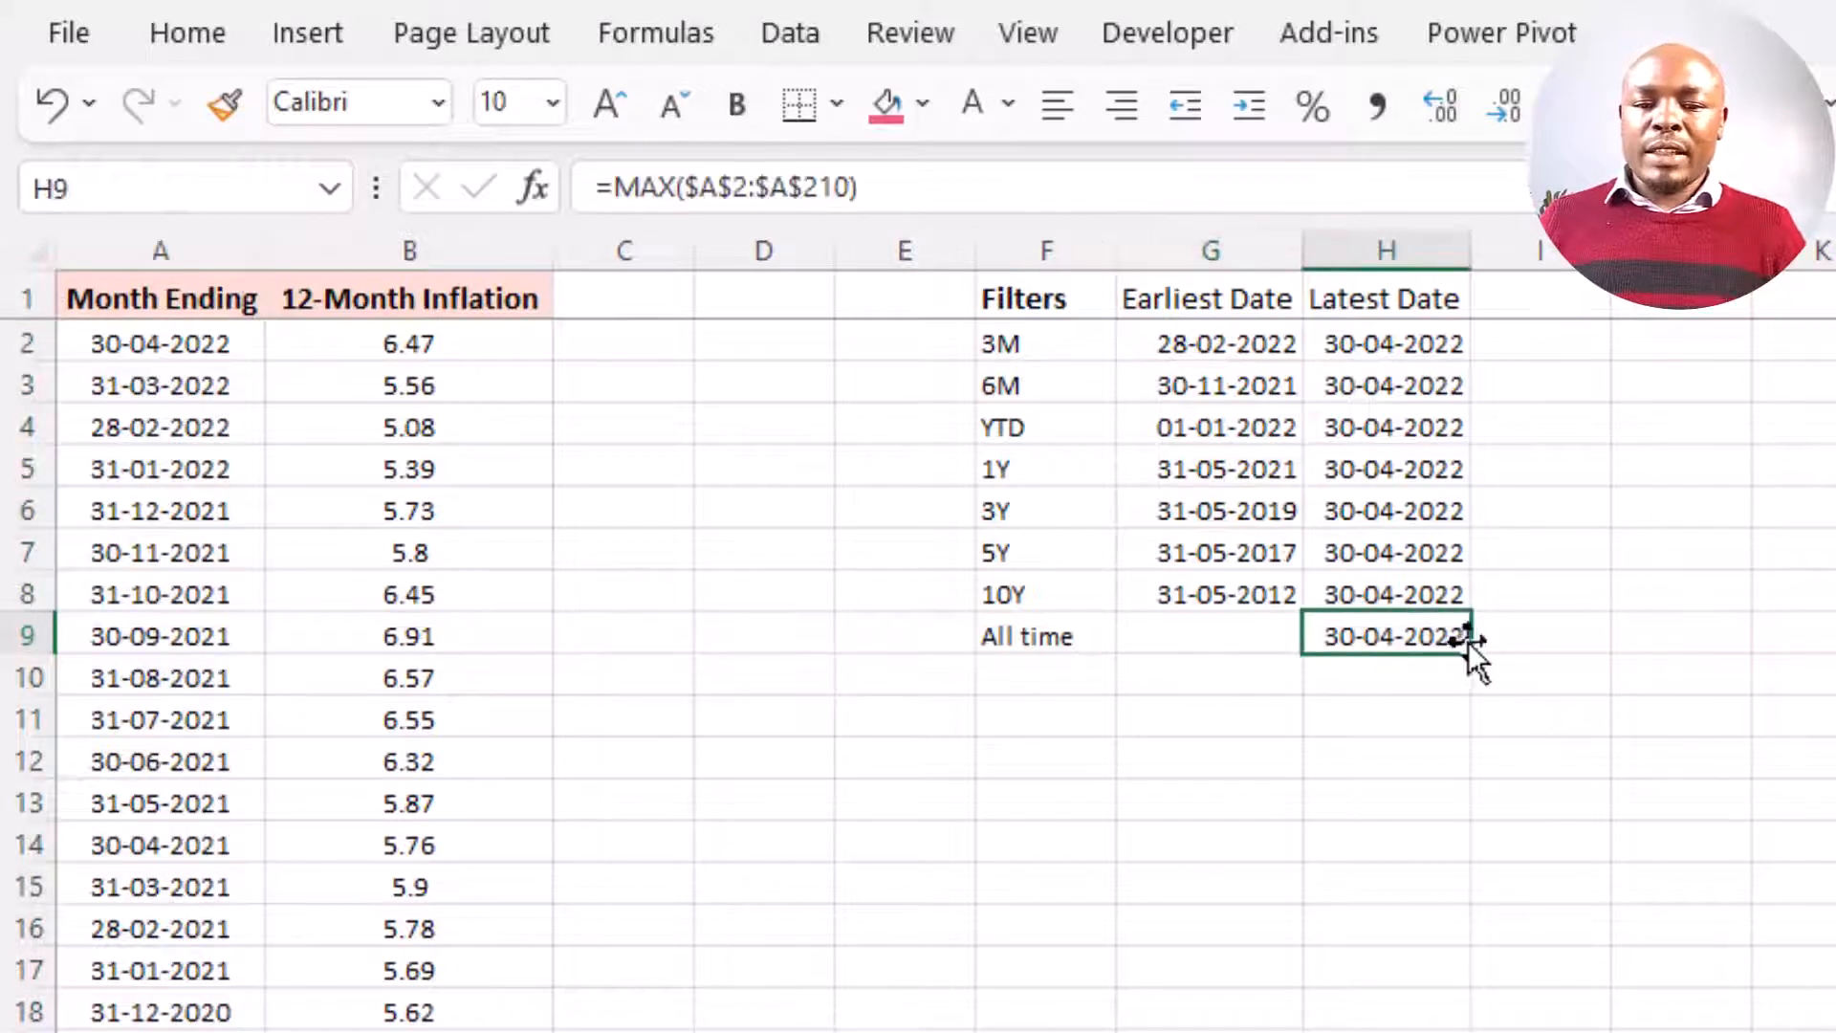
pyautogui.moveTo(1469, 656); pyautogui.dragTo(1213, 645)
pyautogui.click(1212, 638)
# - Change the function in the All time Earliest Date cell G9 from MAX to MIN: =MIN($A$2:$A$210)
pyautogui.doubleClick(1217, 635)
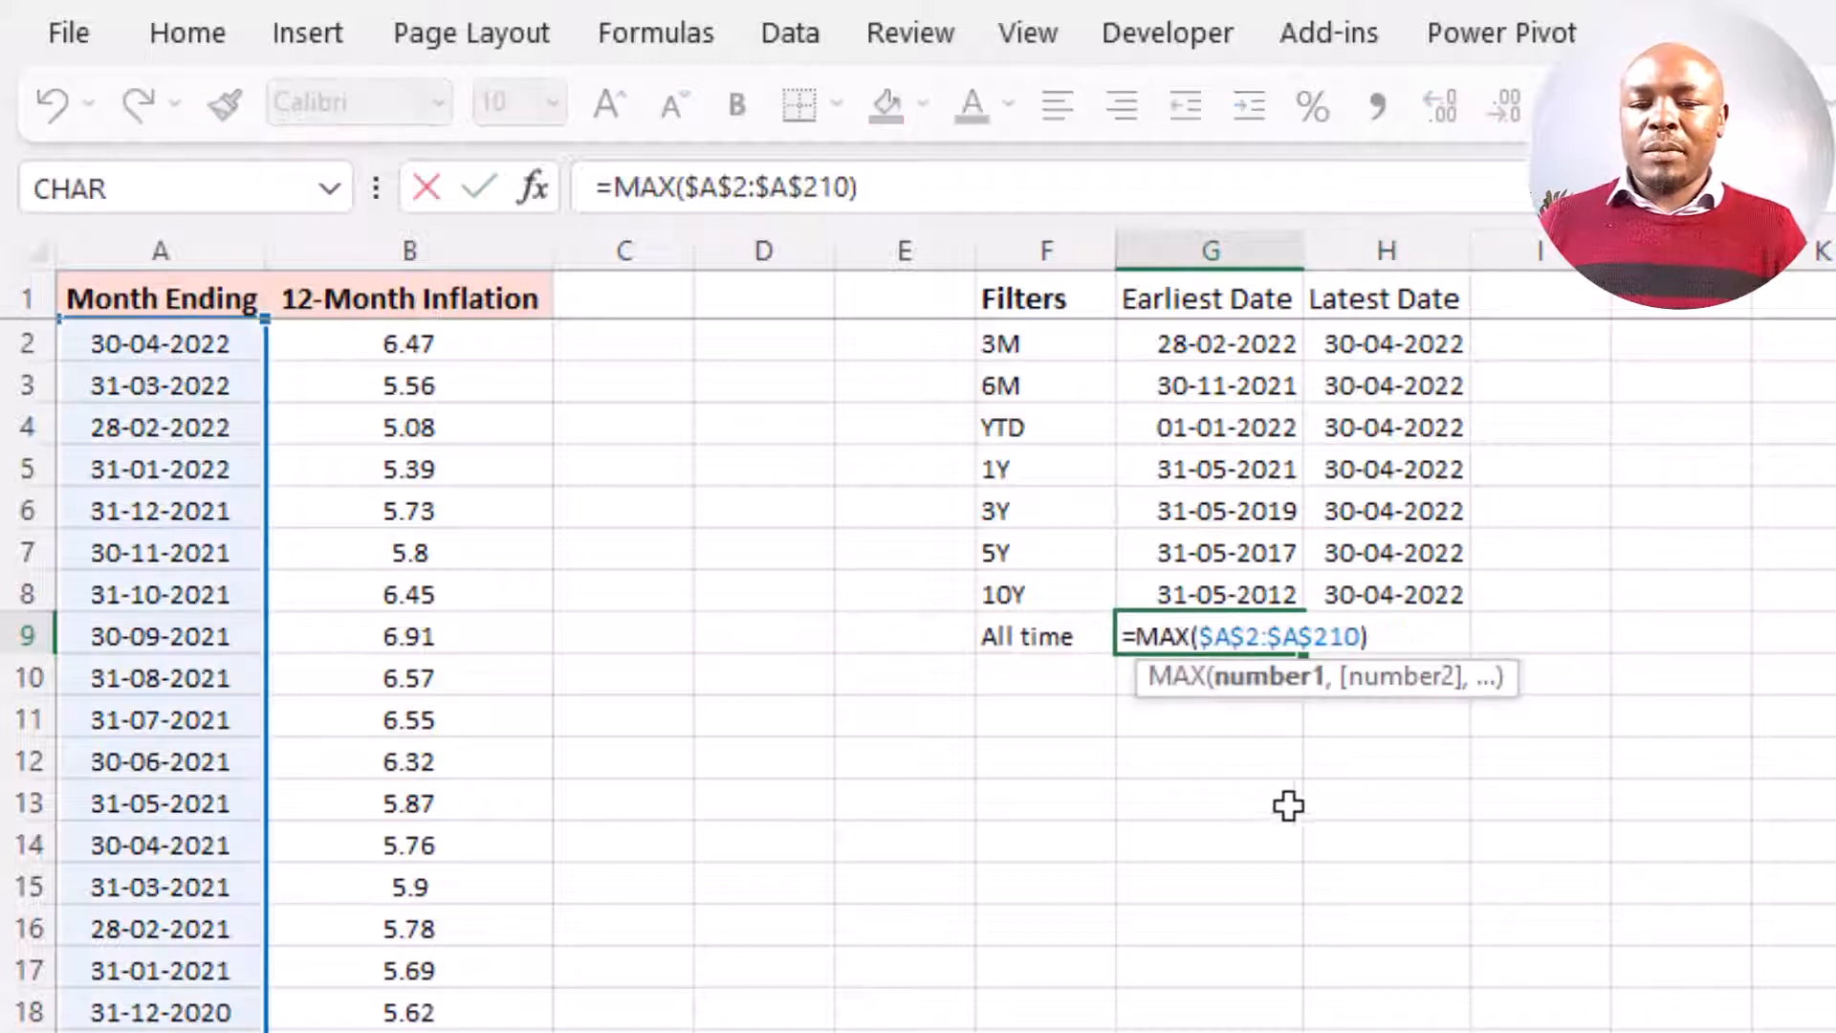
pyautogui.press('Left')
pyautogui.press('Left')
pyautogui.press('Left')
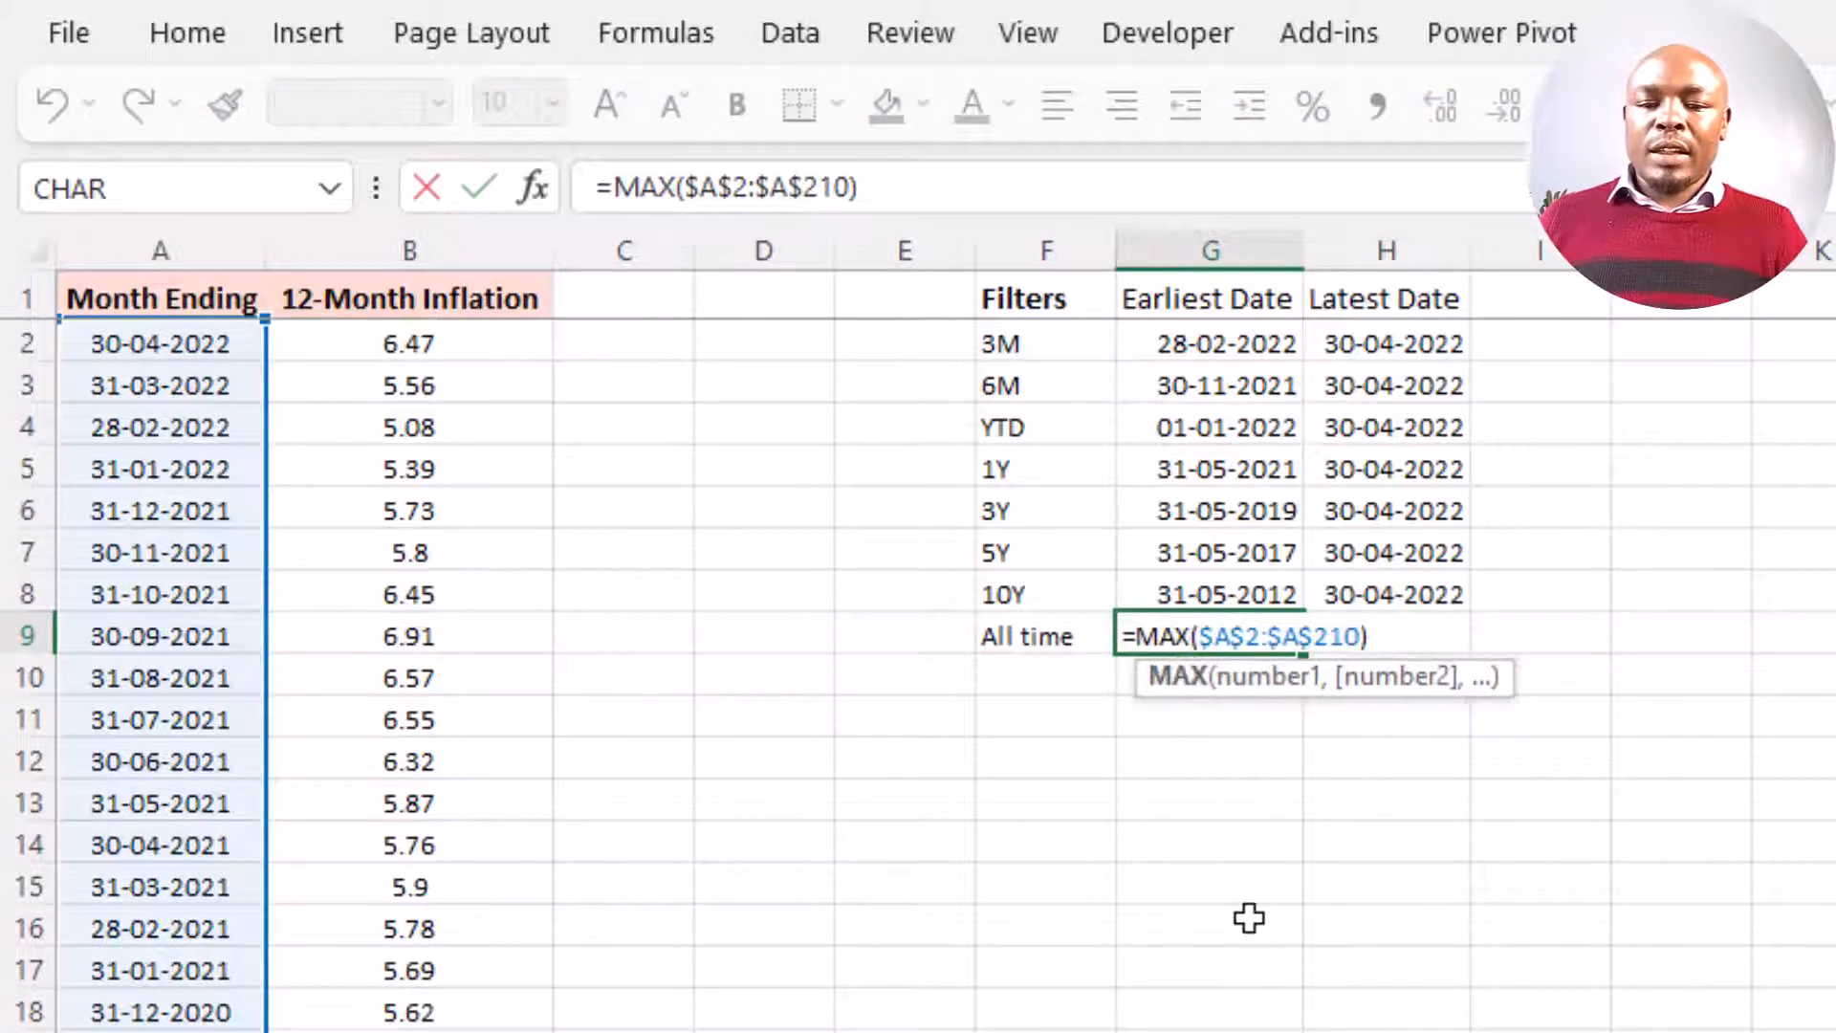
pyautogui.press('BackSpace')
pyautogui.press('BackSpace')
pyautogui.write('I')
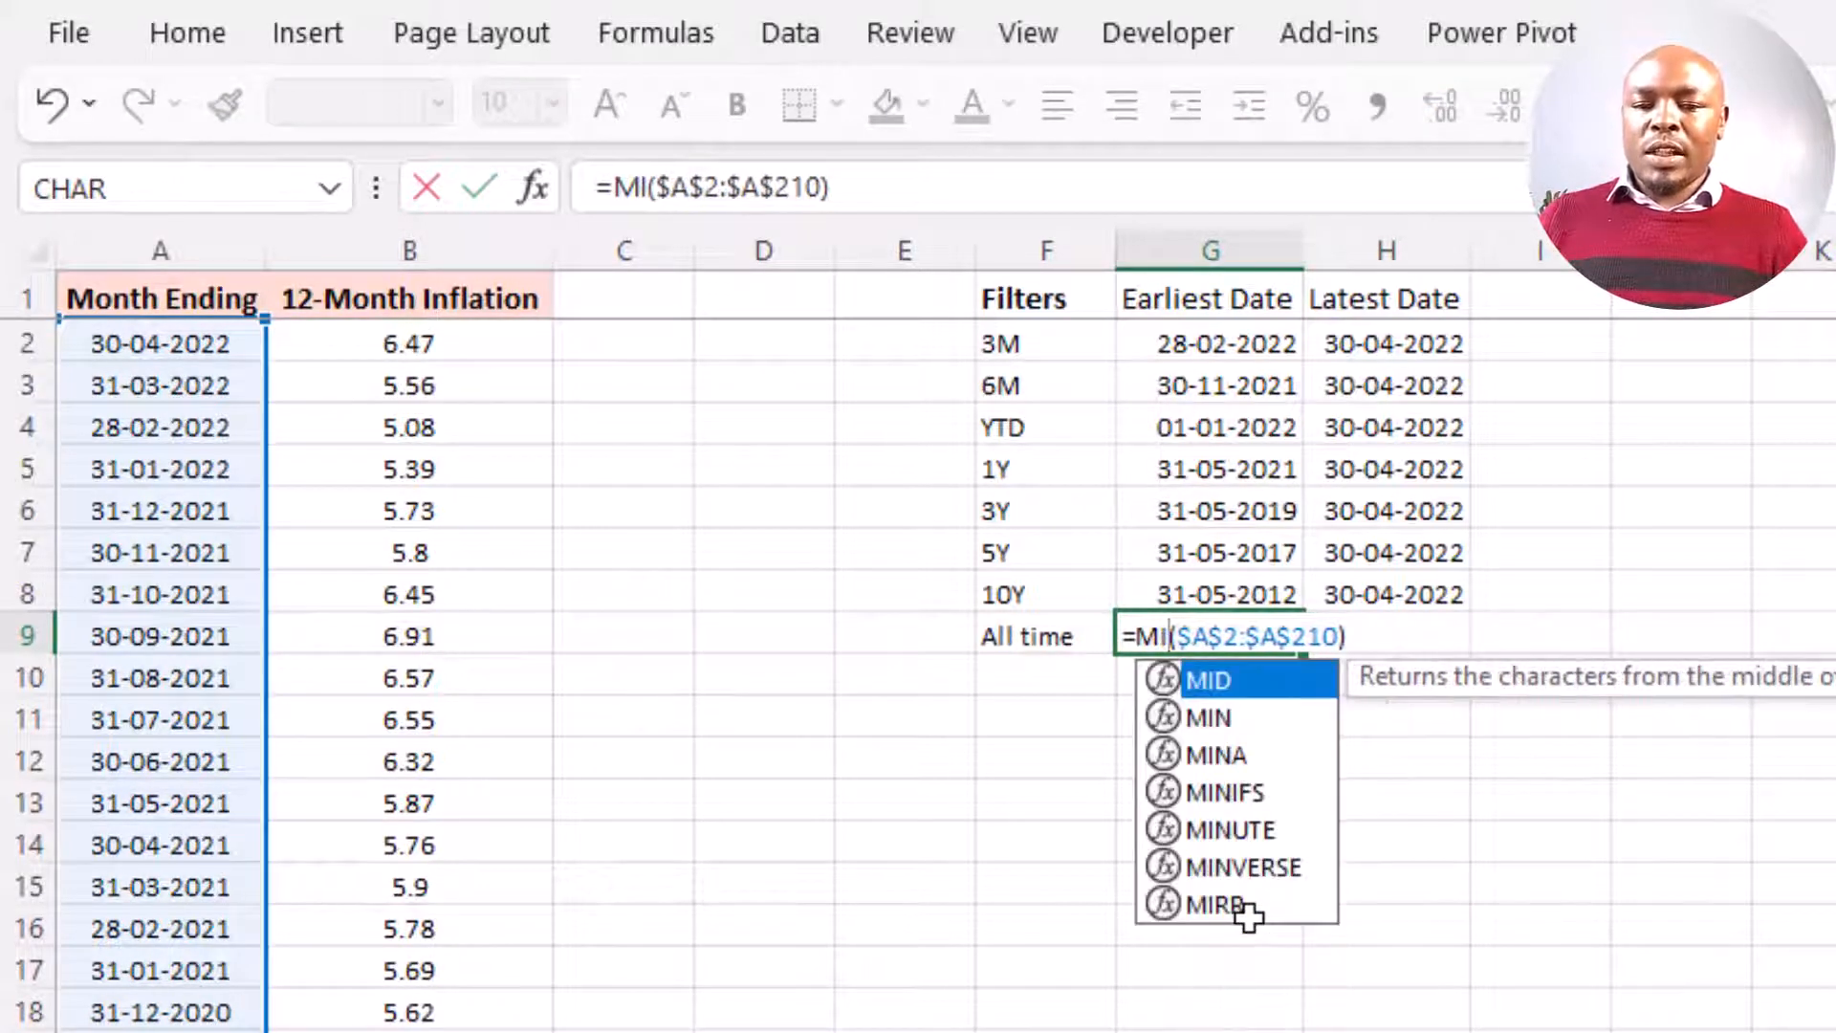
pyautogui.write('N')
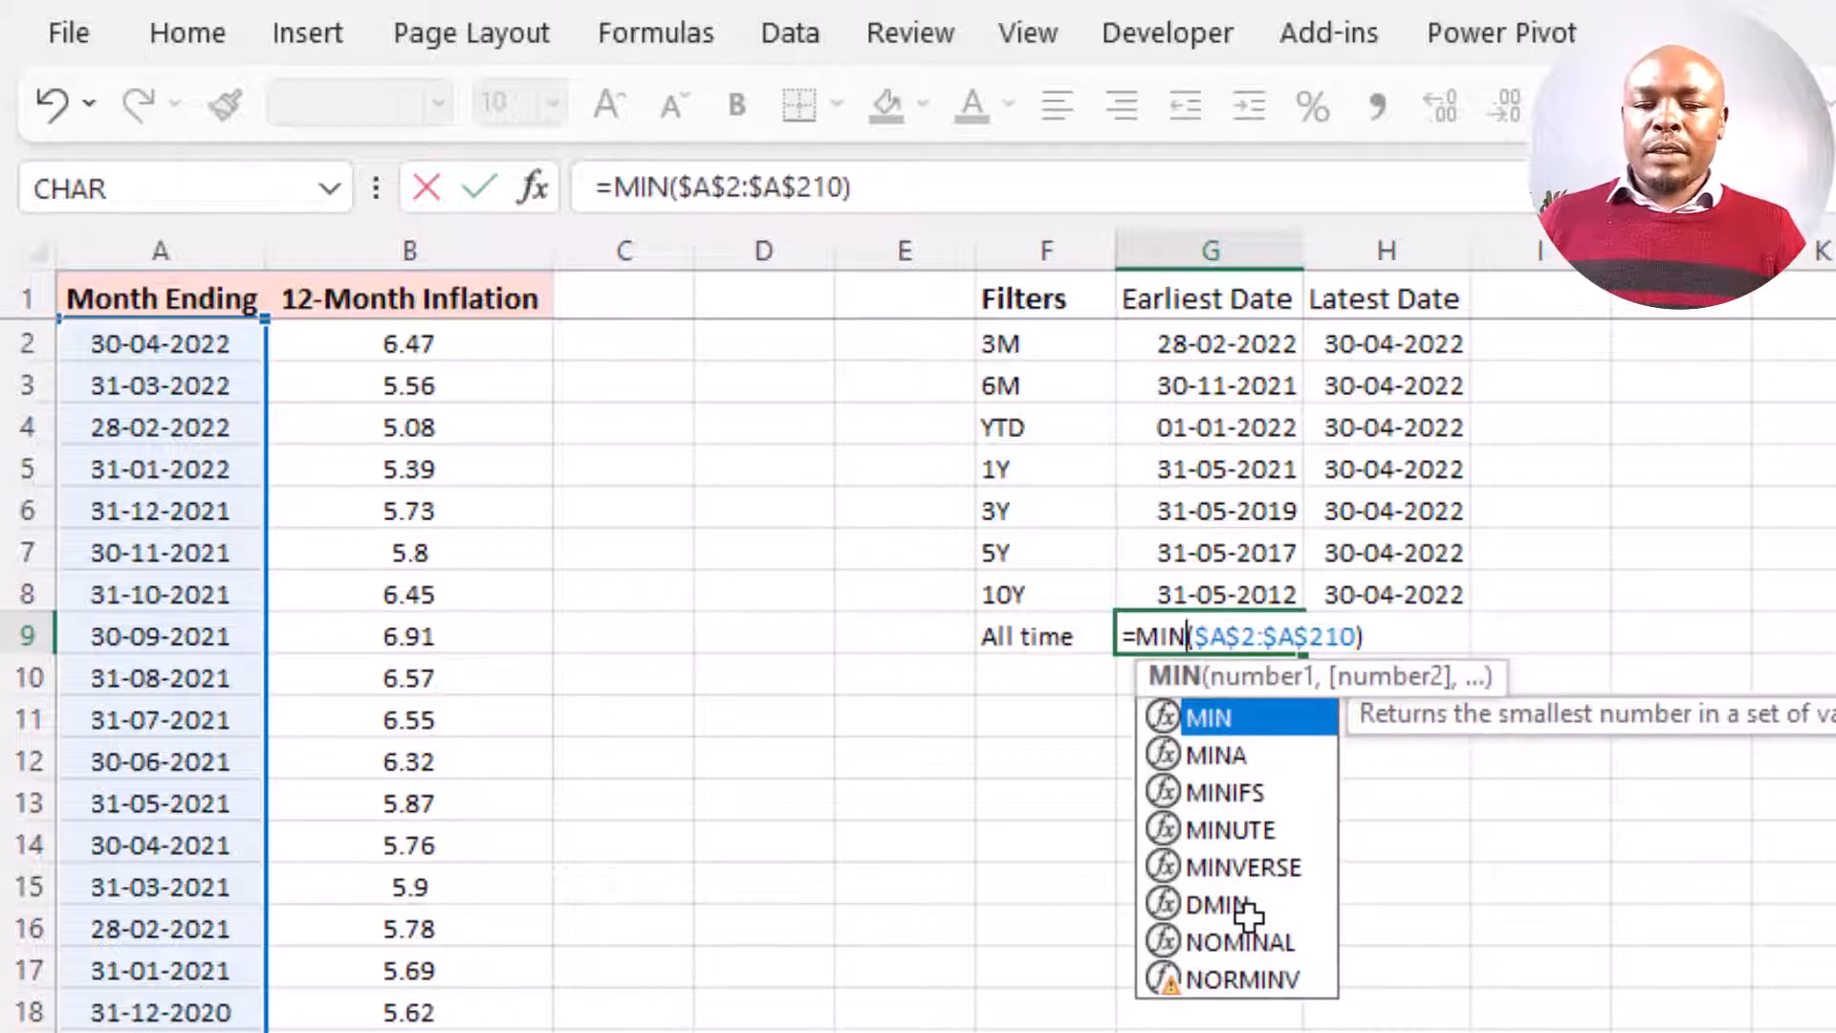
pyautogui.press('Return')
pyautogui.click(1205, 618)
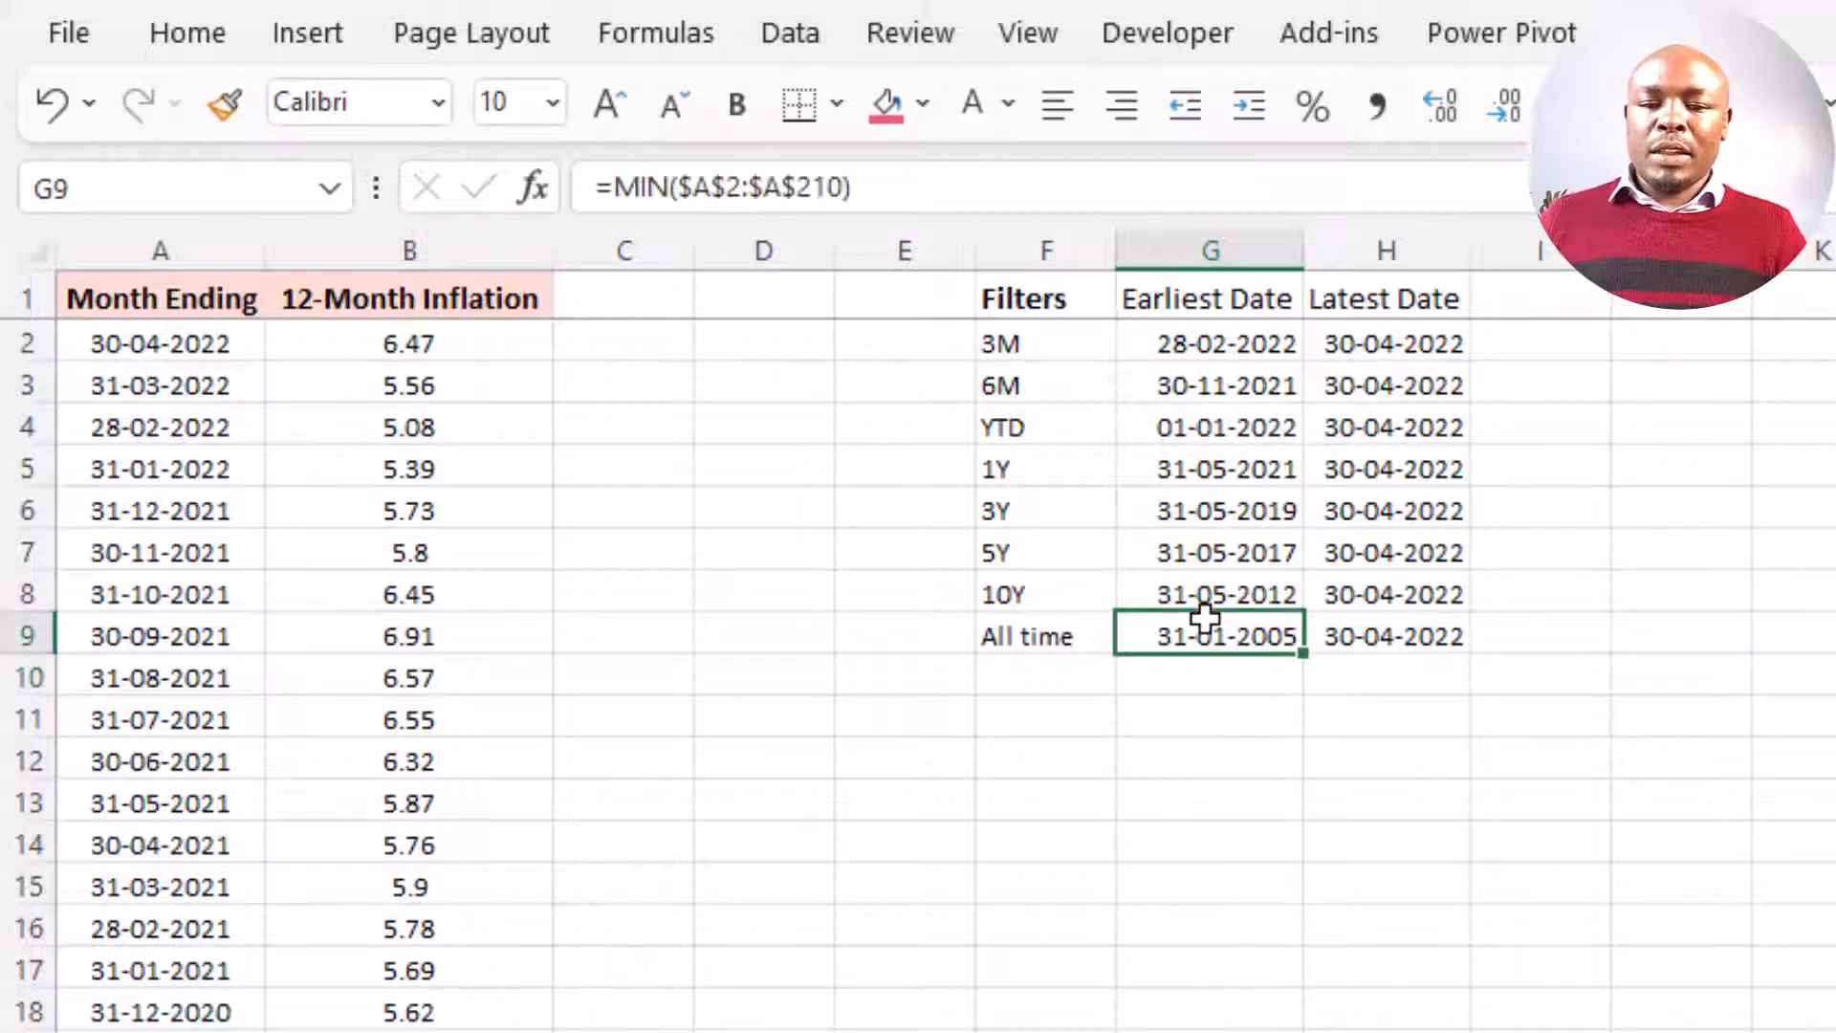
pyautogui.click(212, 538)
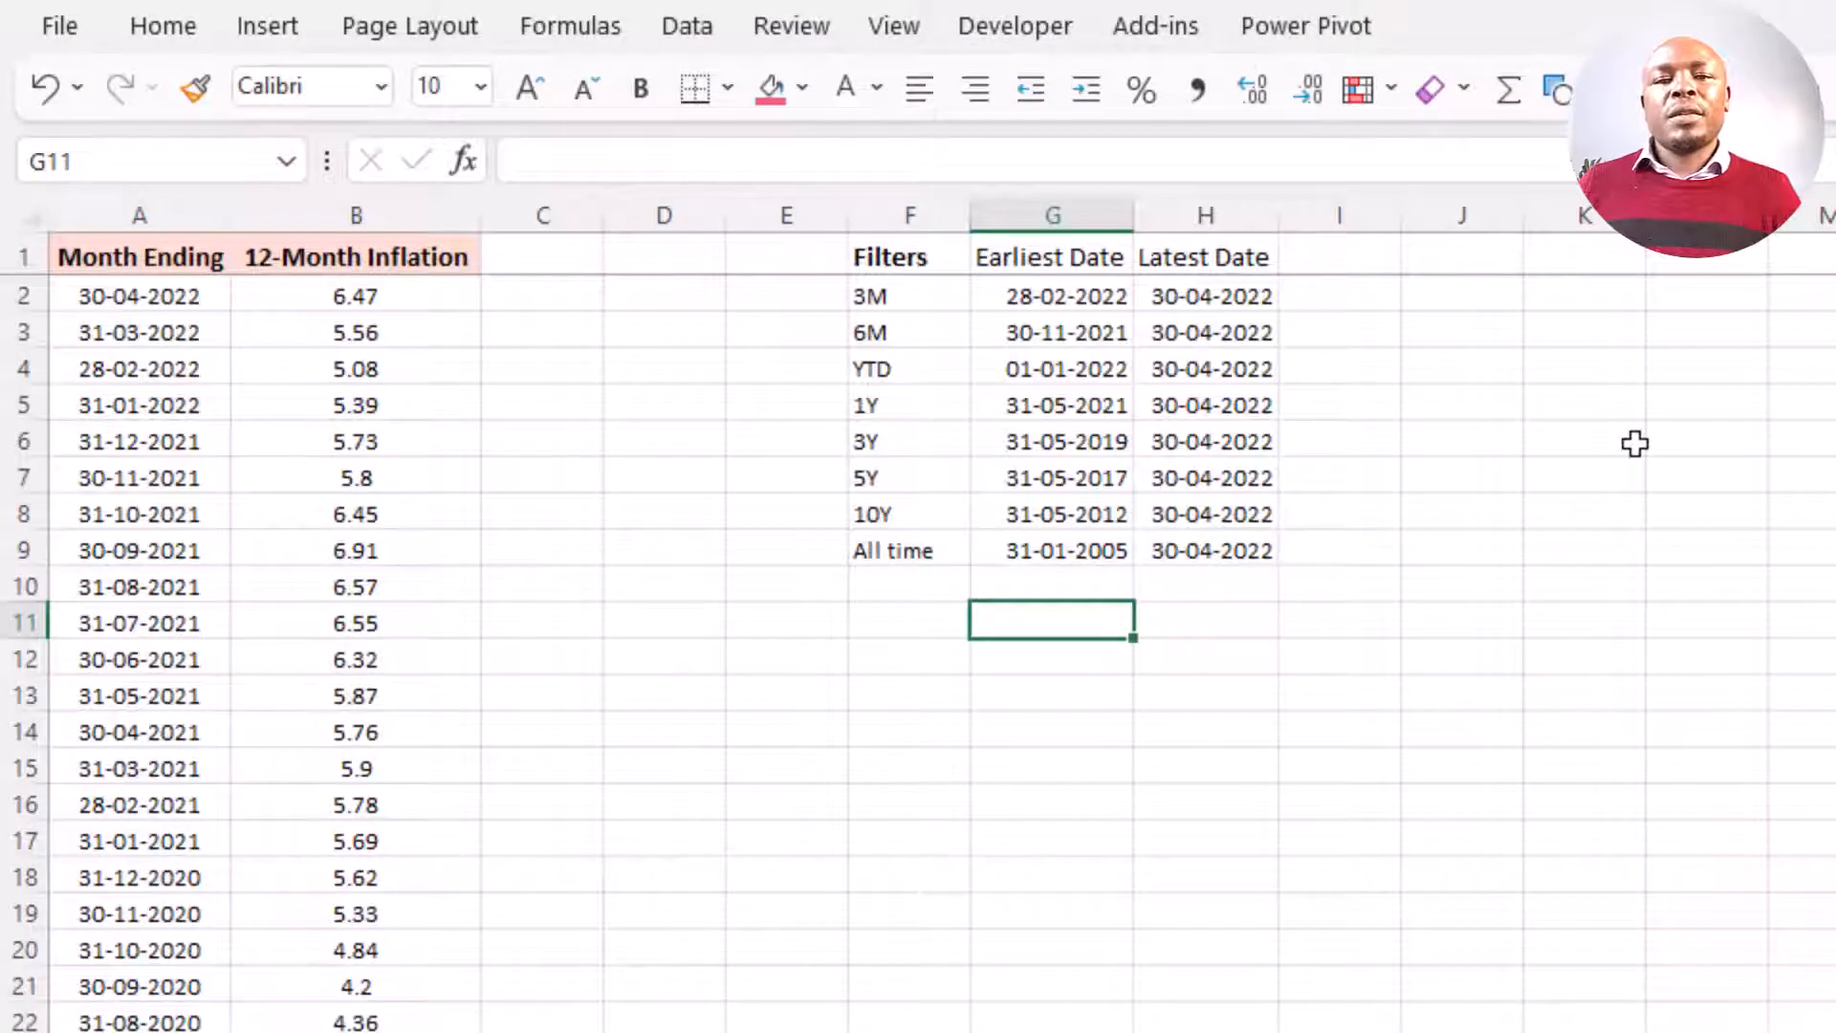
# - Open the ribbon customization options and make sure Developer is enabled among the main tabs
pyautogui.click(1037, 38)
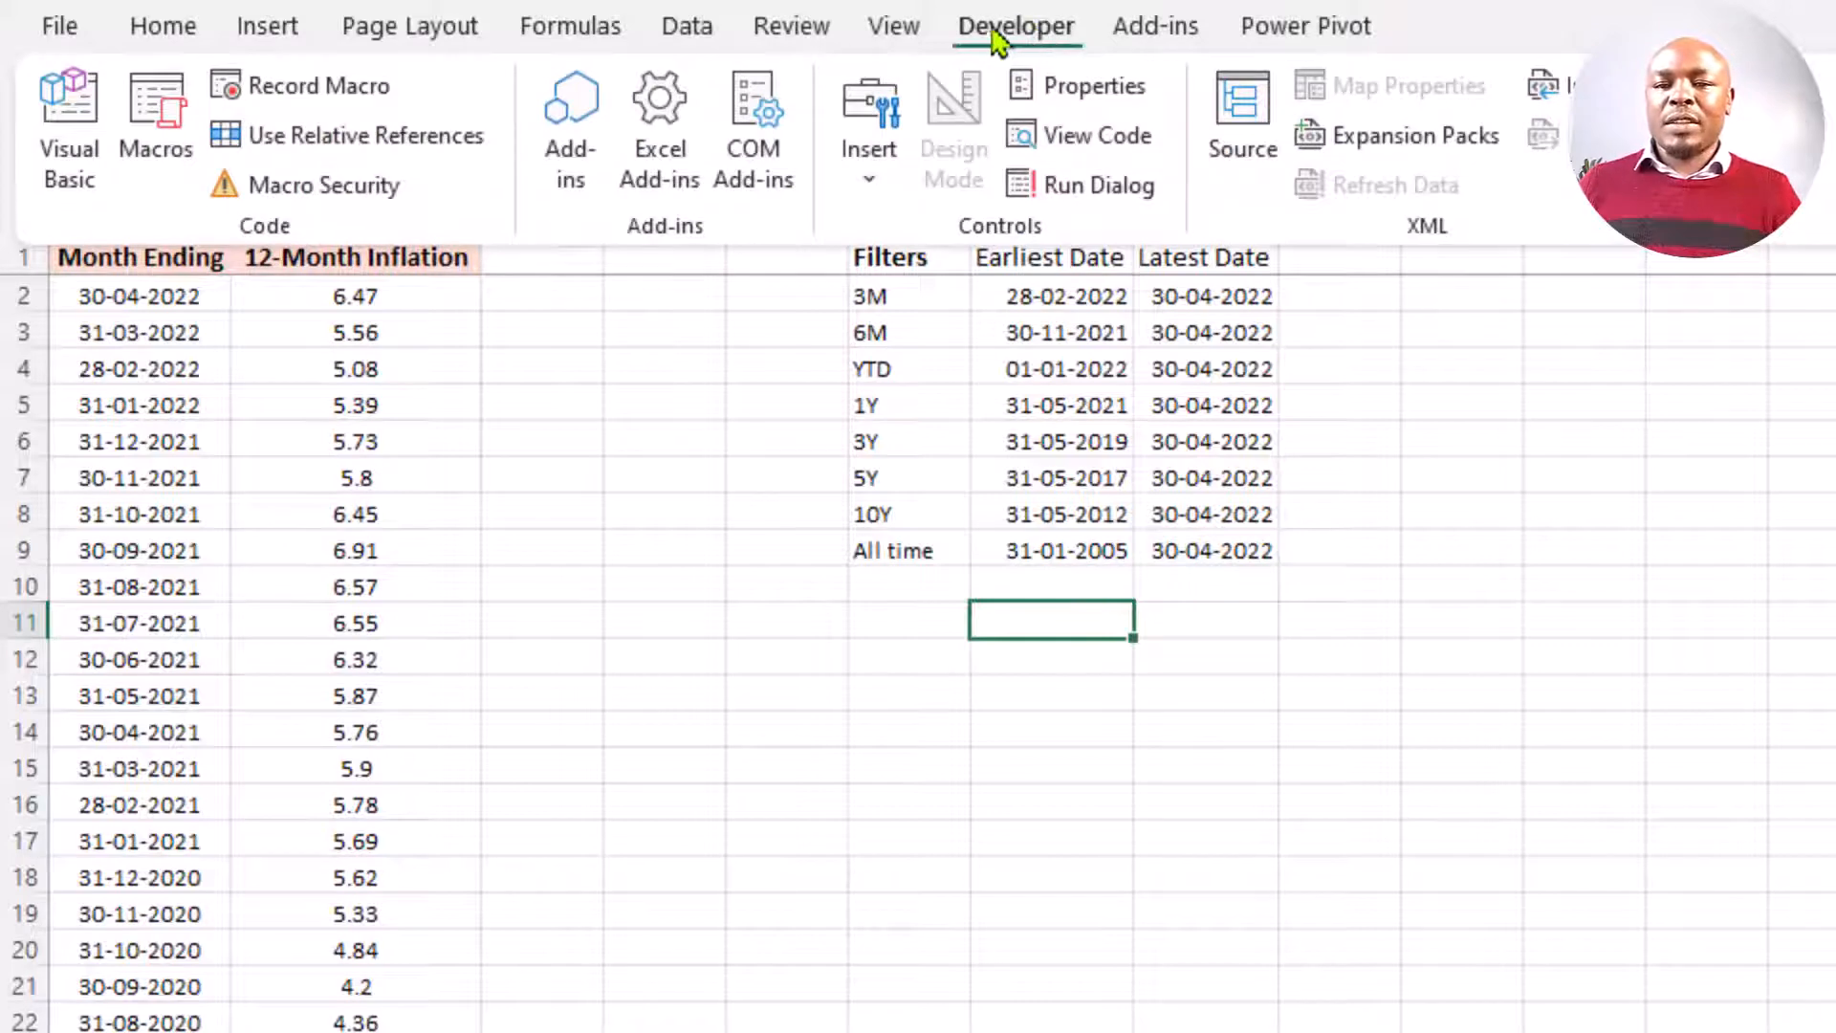
pyautogui.scroll(1, 578, 43)
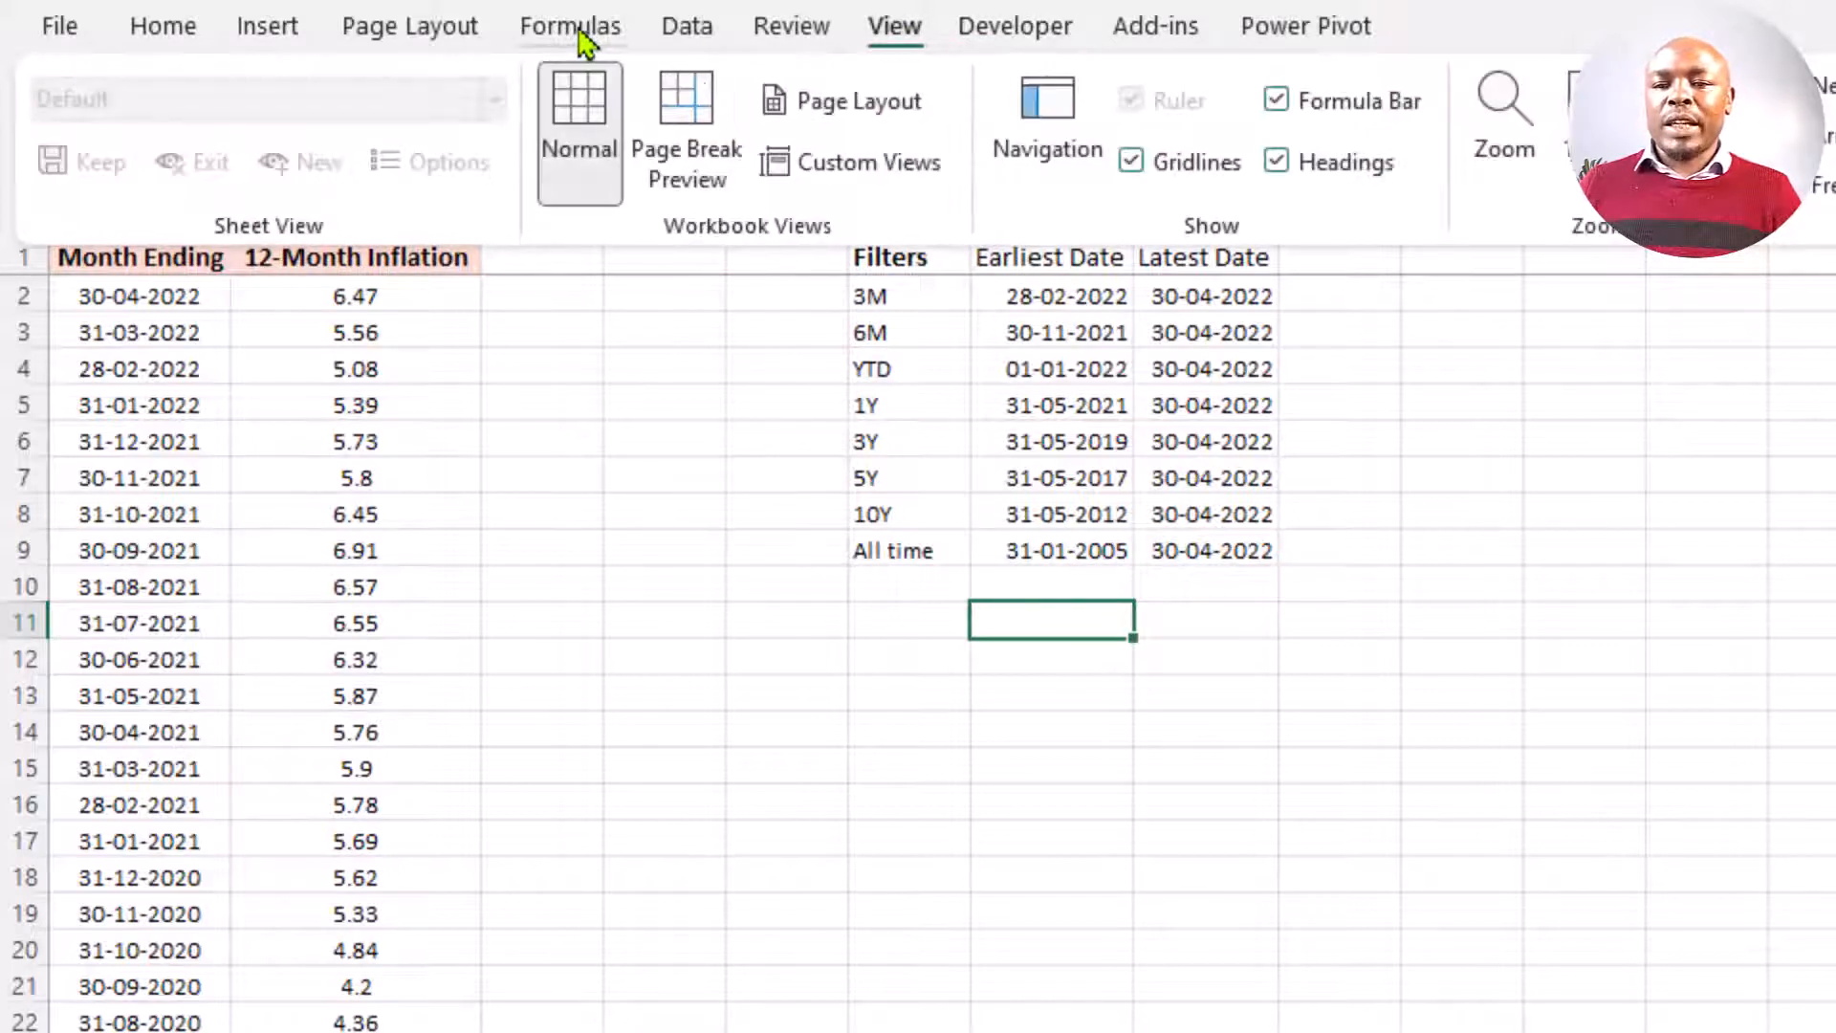
pyautogui.click(572, 26)
pyautogui.rightClick(578, 38)
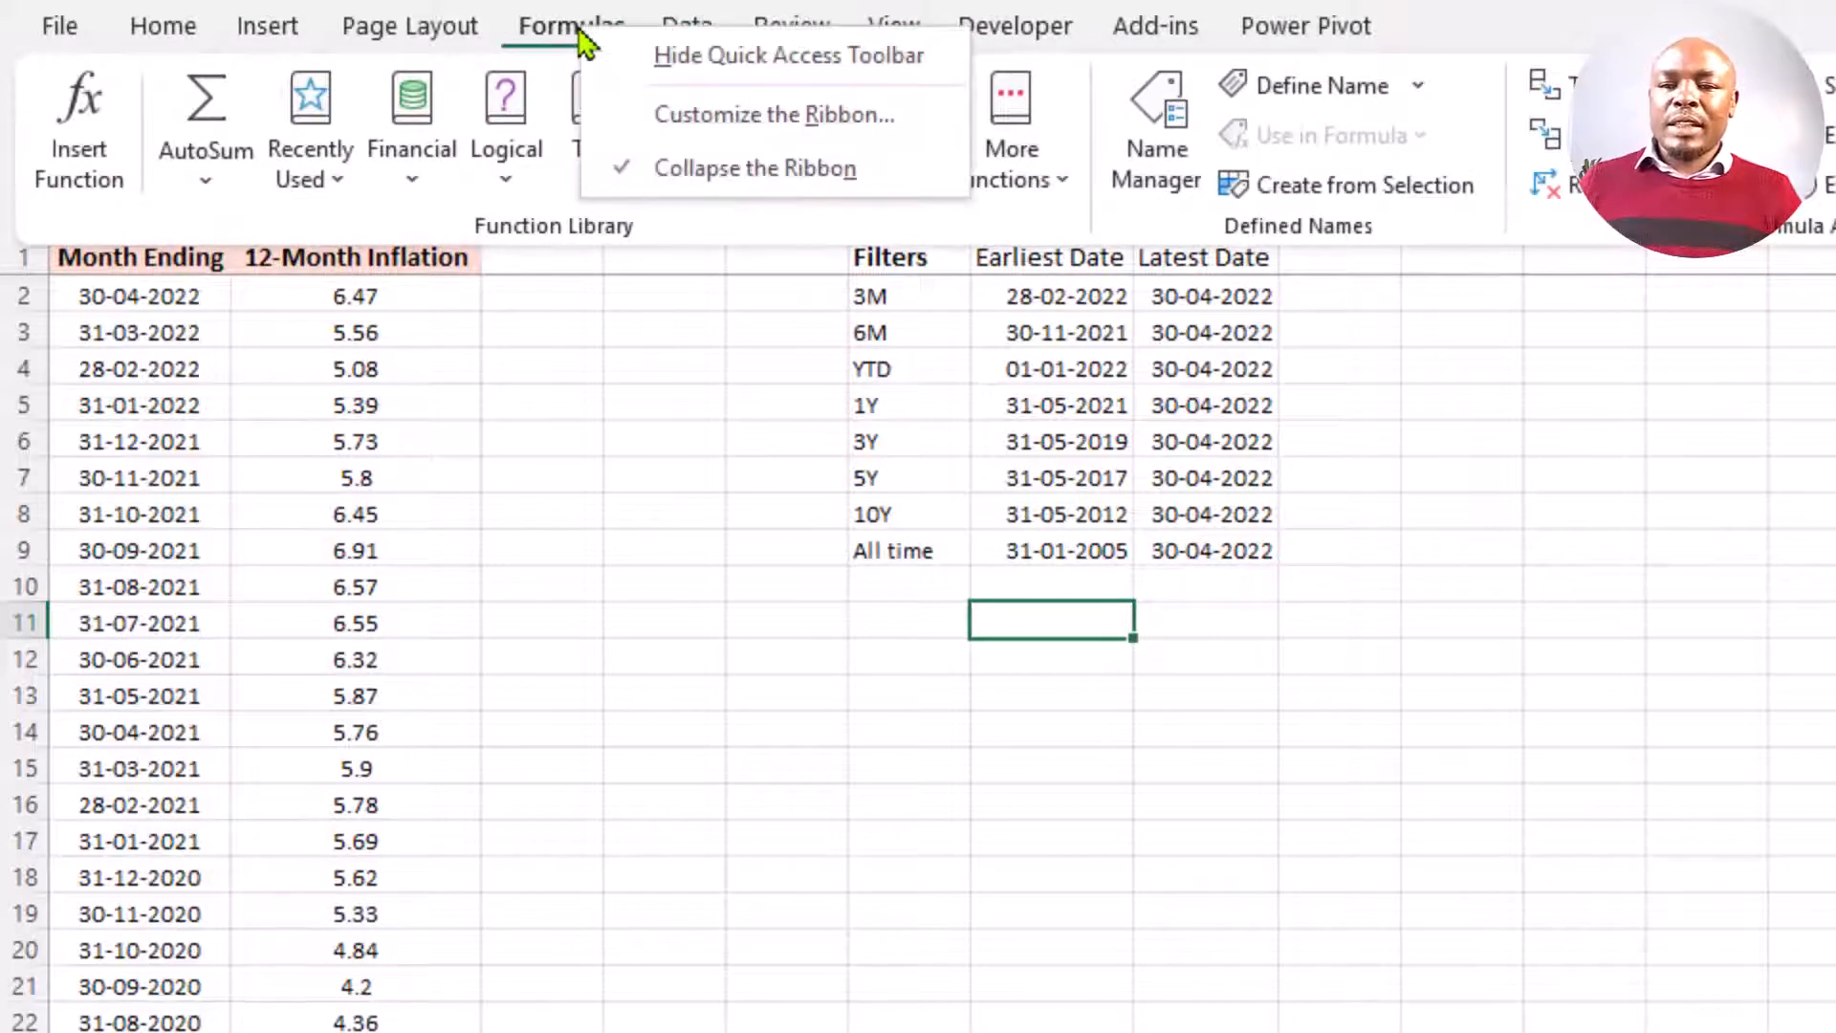
pyautogui.click(859, 118)
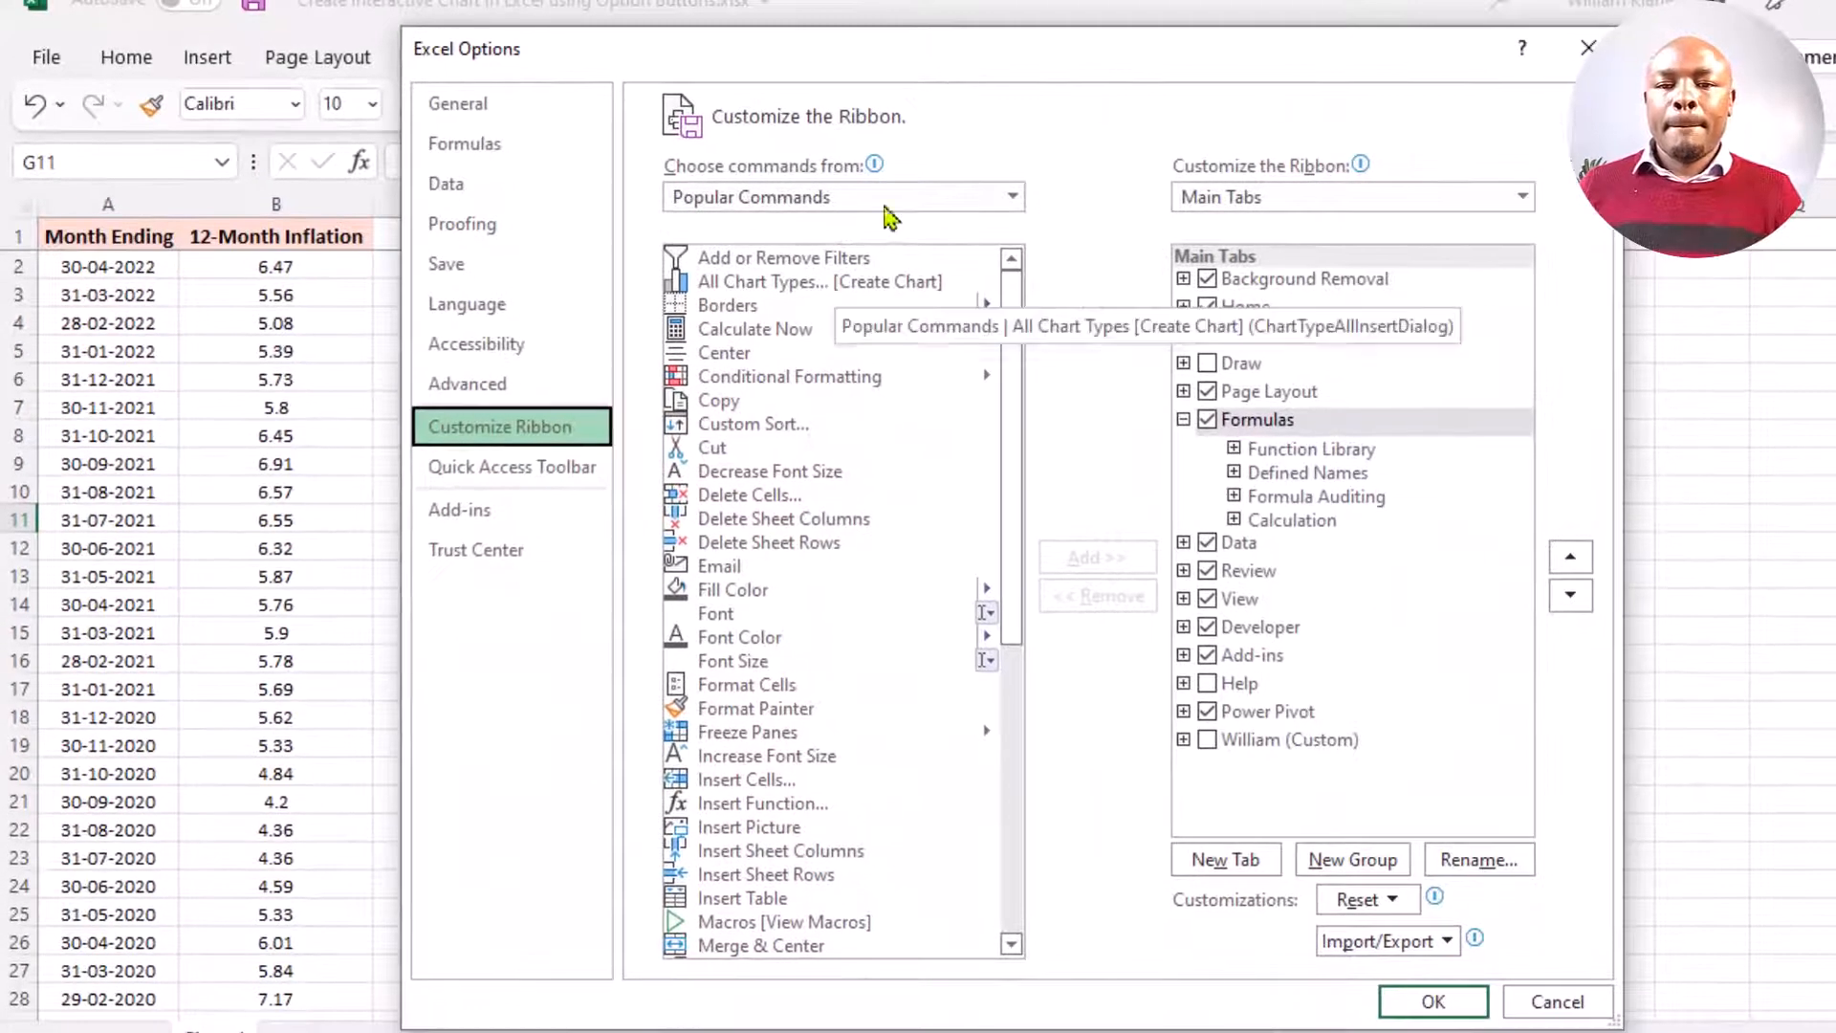
pyautogui.moveTo(1041, 66); pyautogui.dragTo(963, 56)
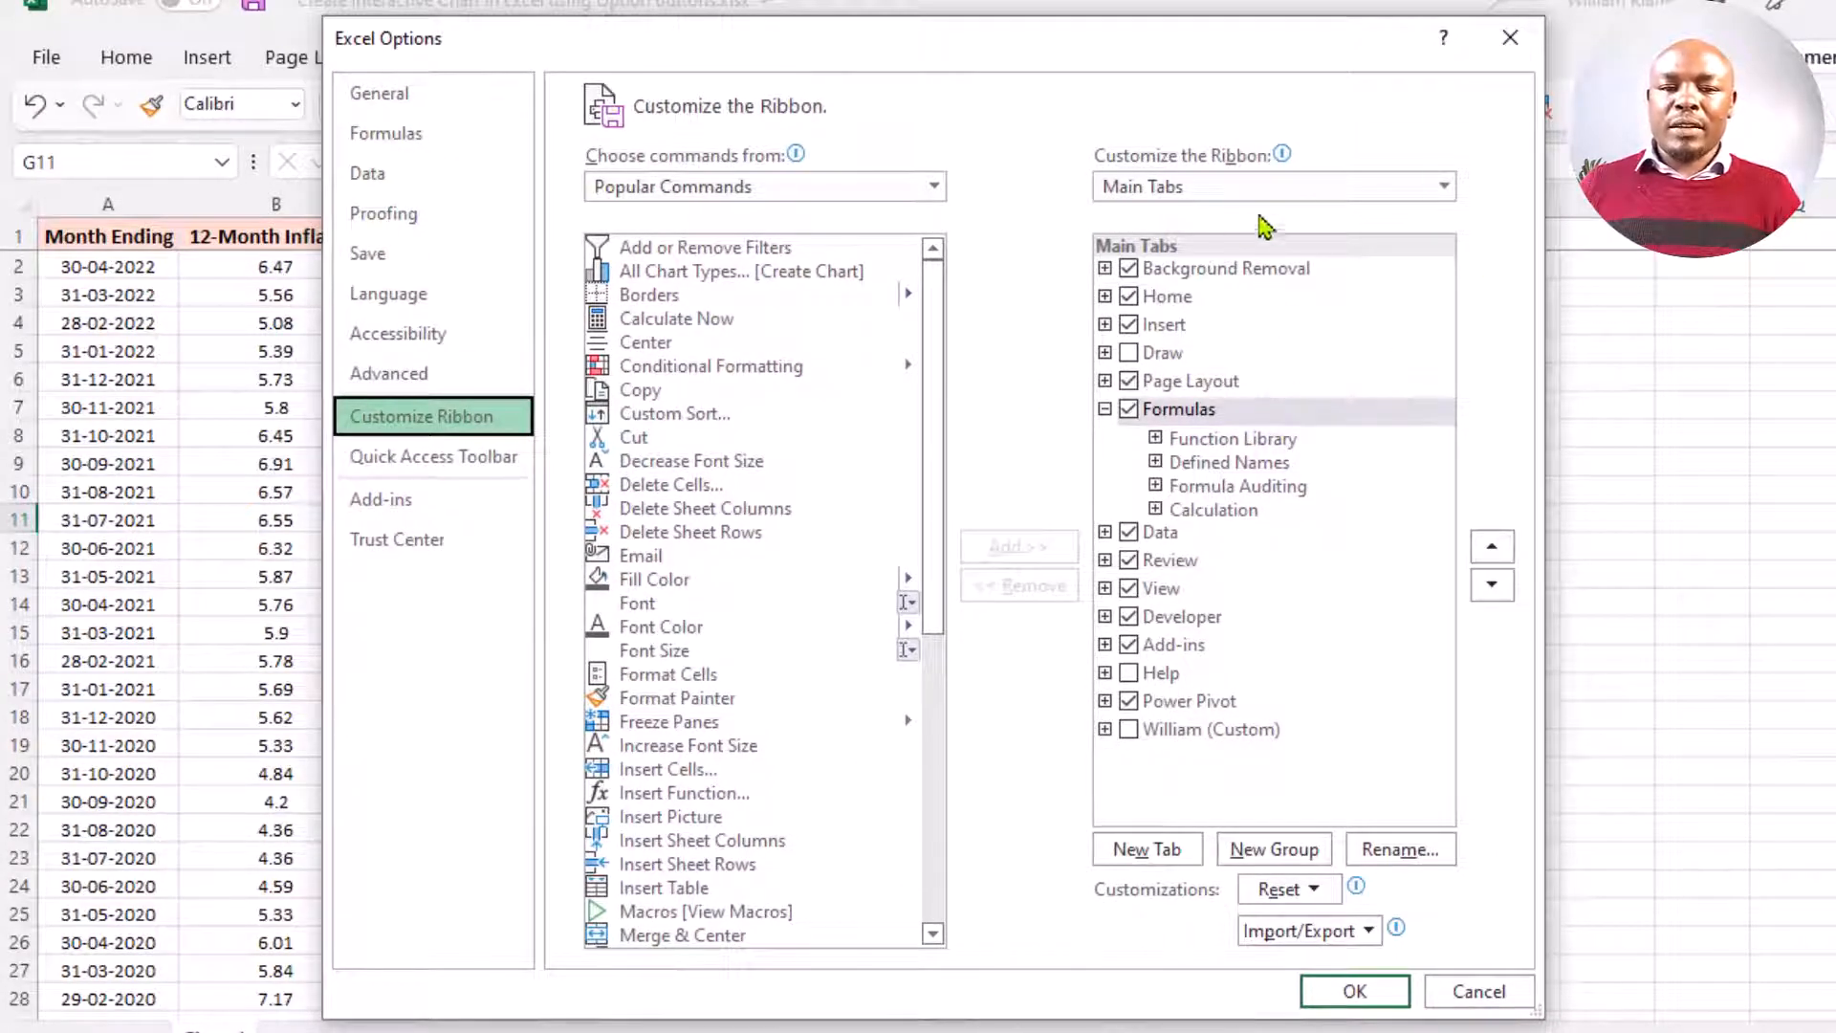
pyautogui.click(1105, 410)
pyautogui.click(1129, 522)
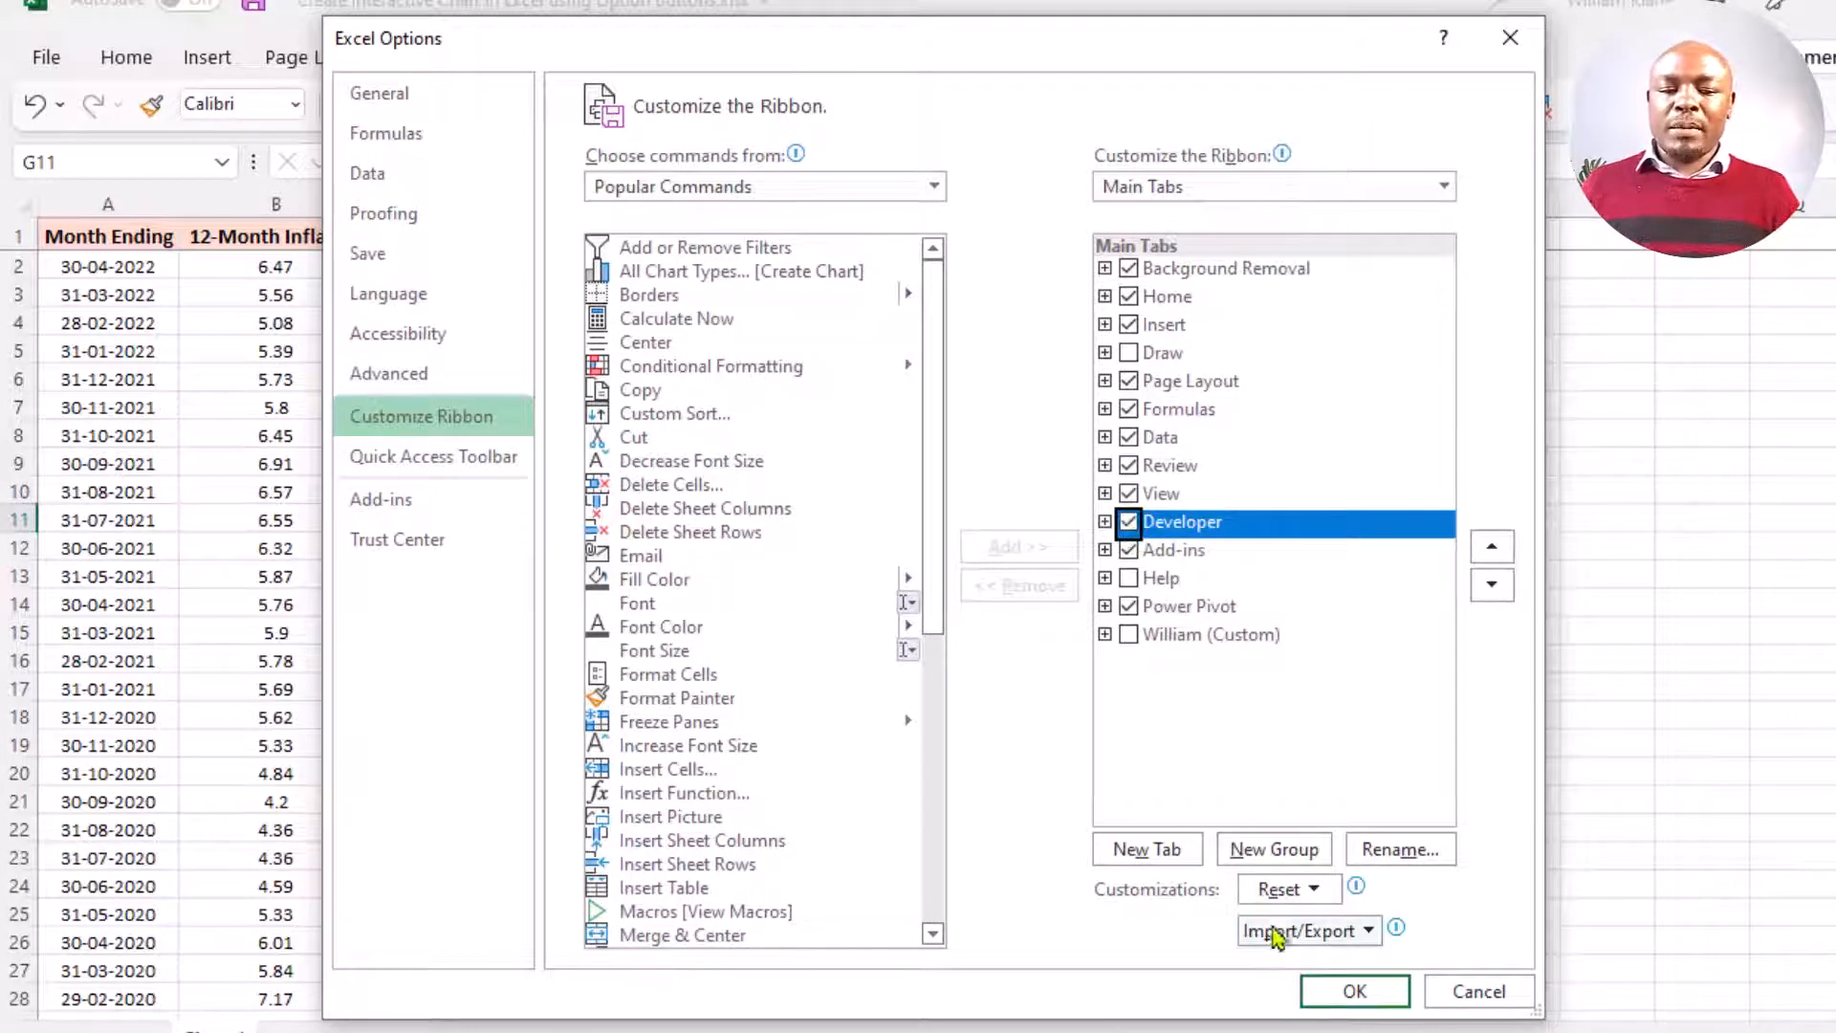
pyautogui.click(1354, 991)
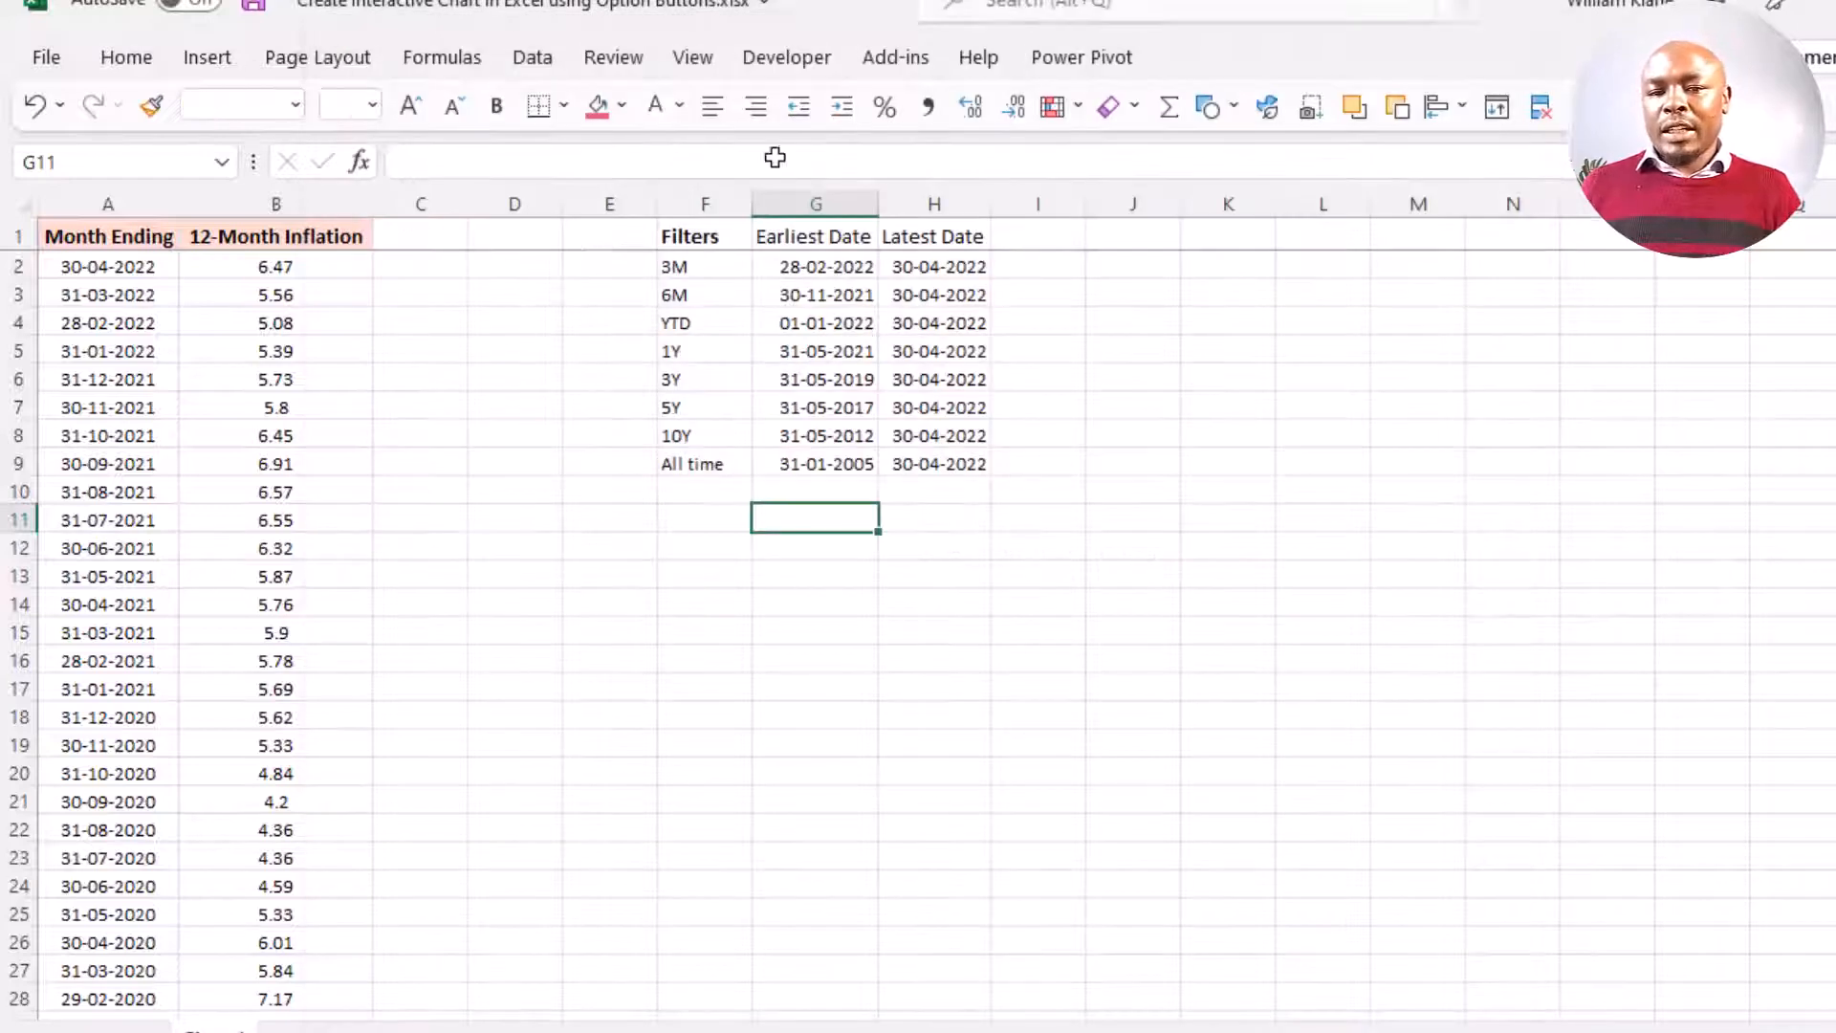
# - Draw an option button form control across J3:L4, beside the filter table, and change its label to 3M
pyautogui.click(789, 65)
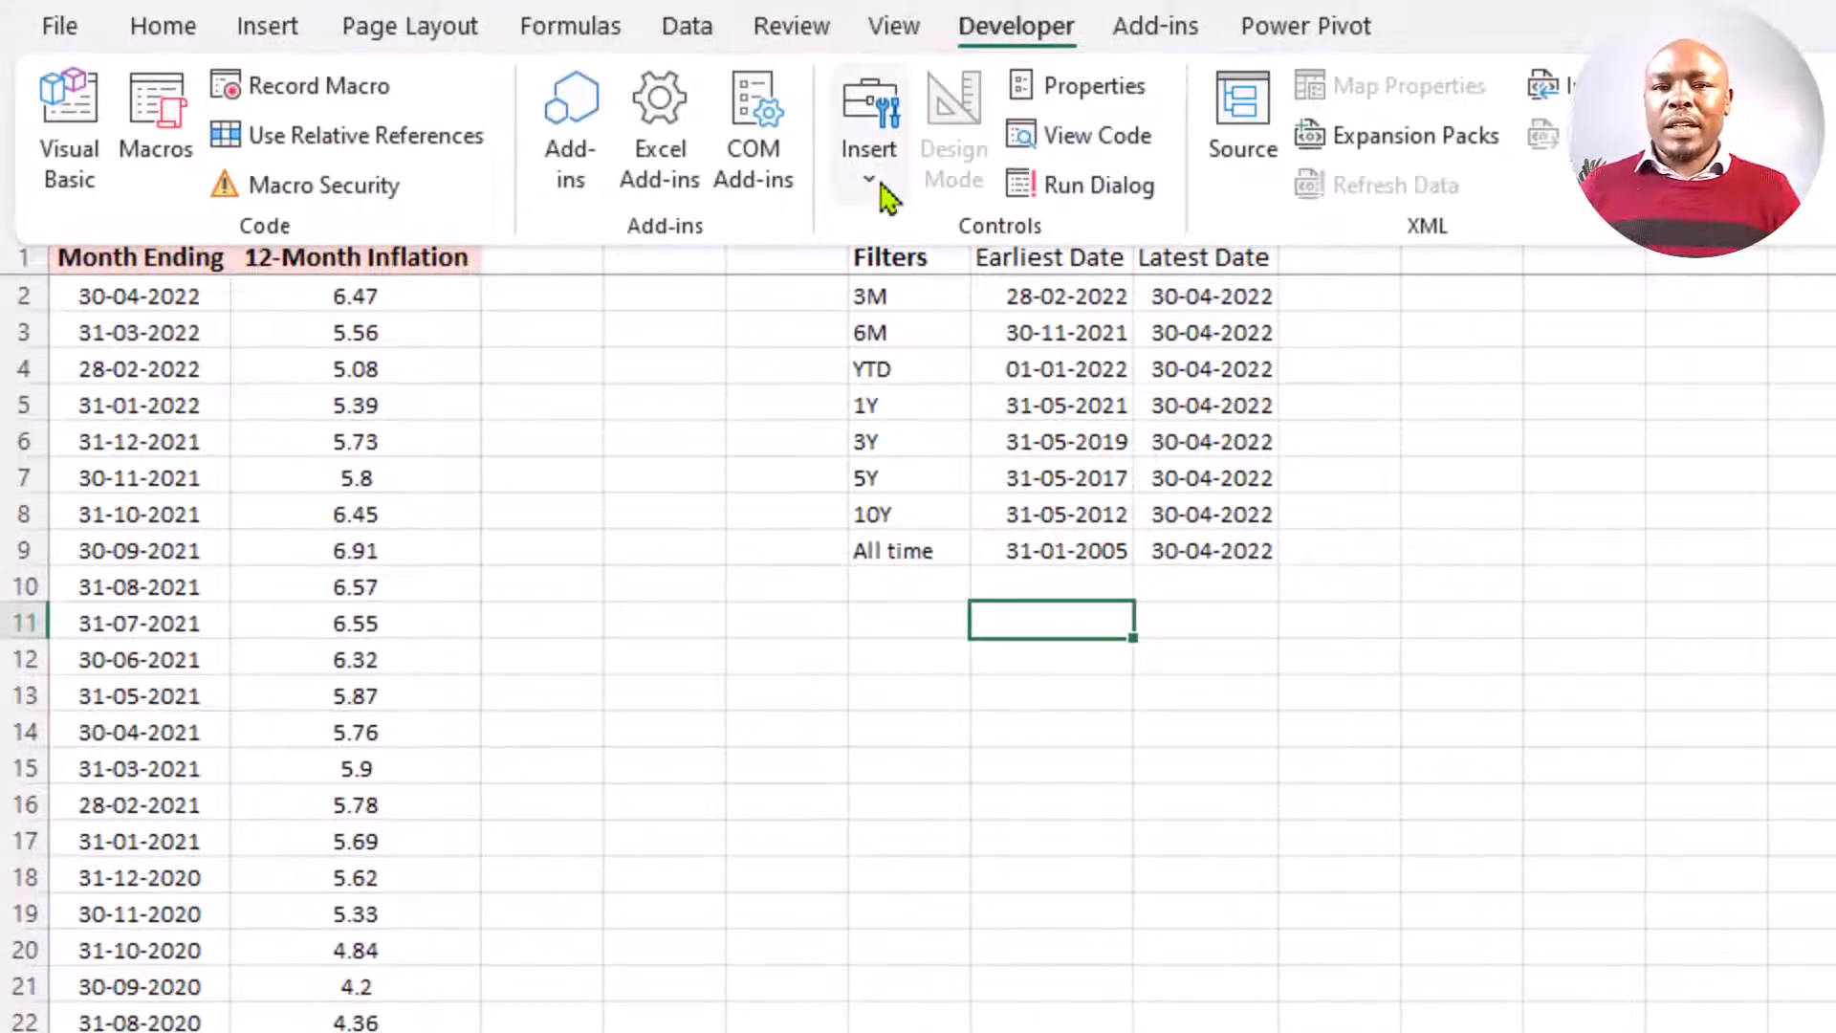
pyautogui.click(878, 177)
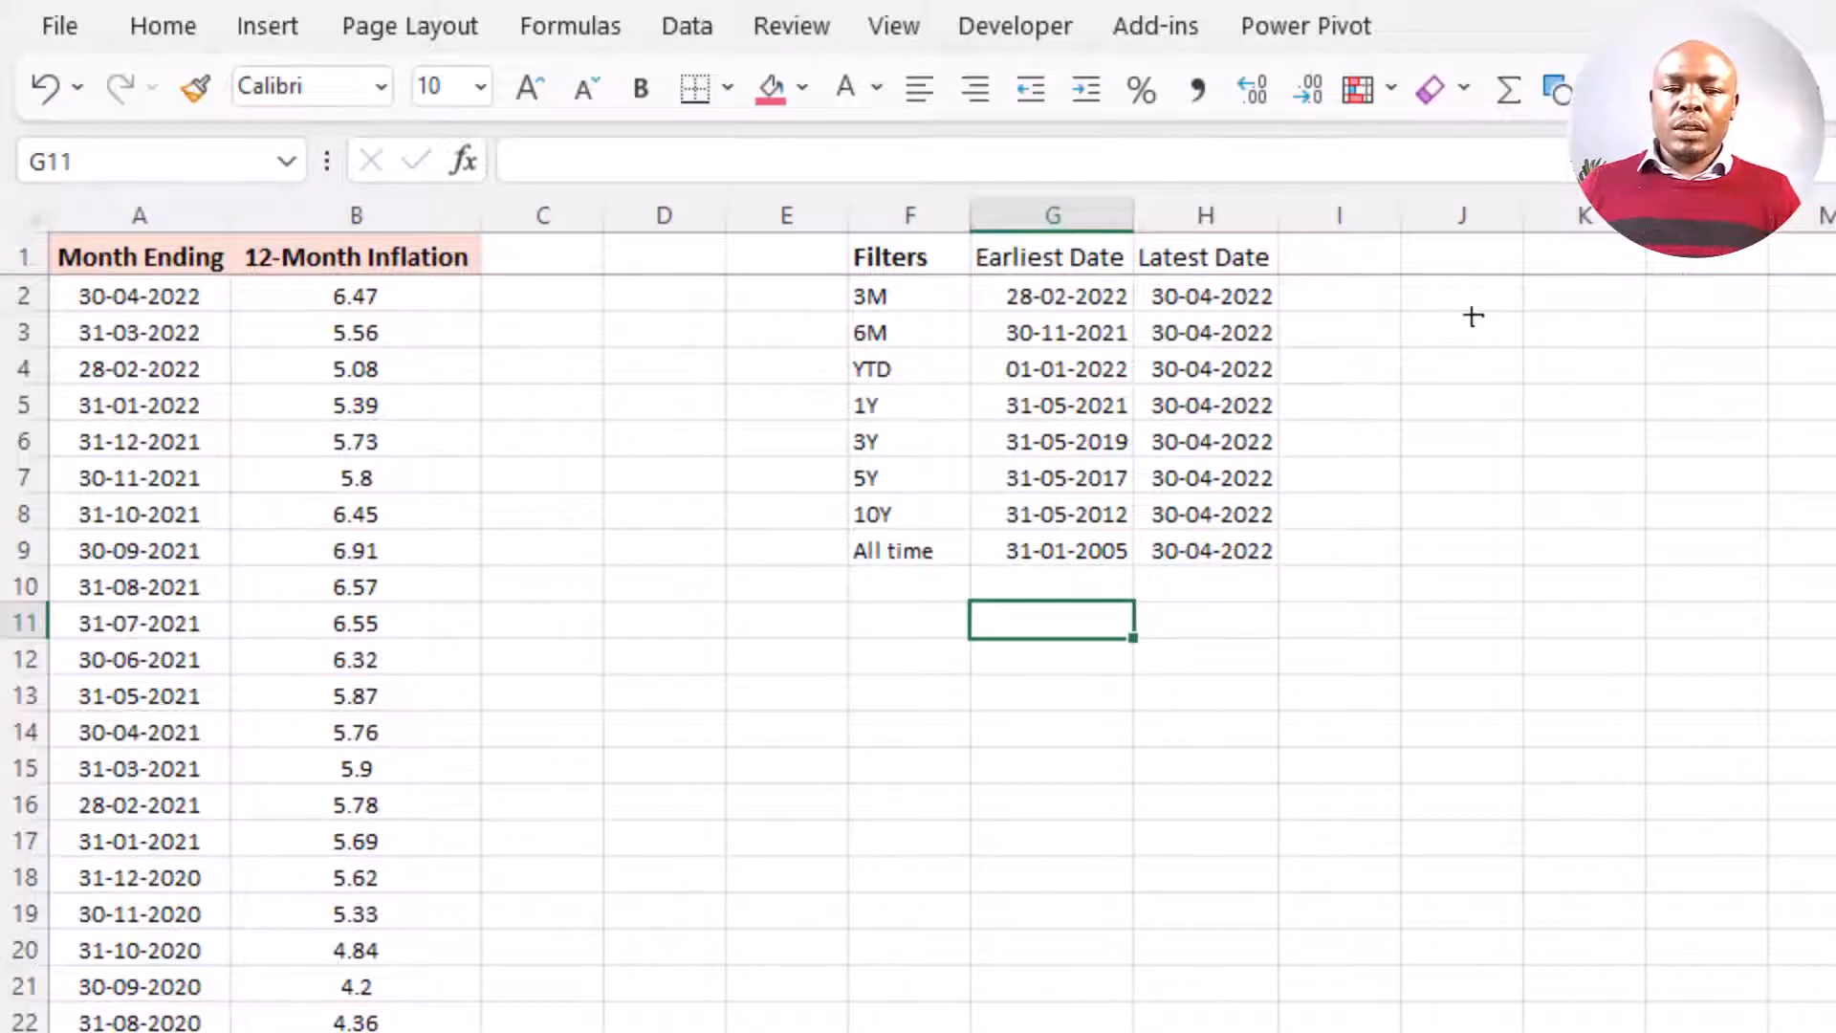
pyautogui.moveTo(1472, 316); pyautogui.dragTo(1710, 375)
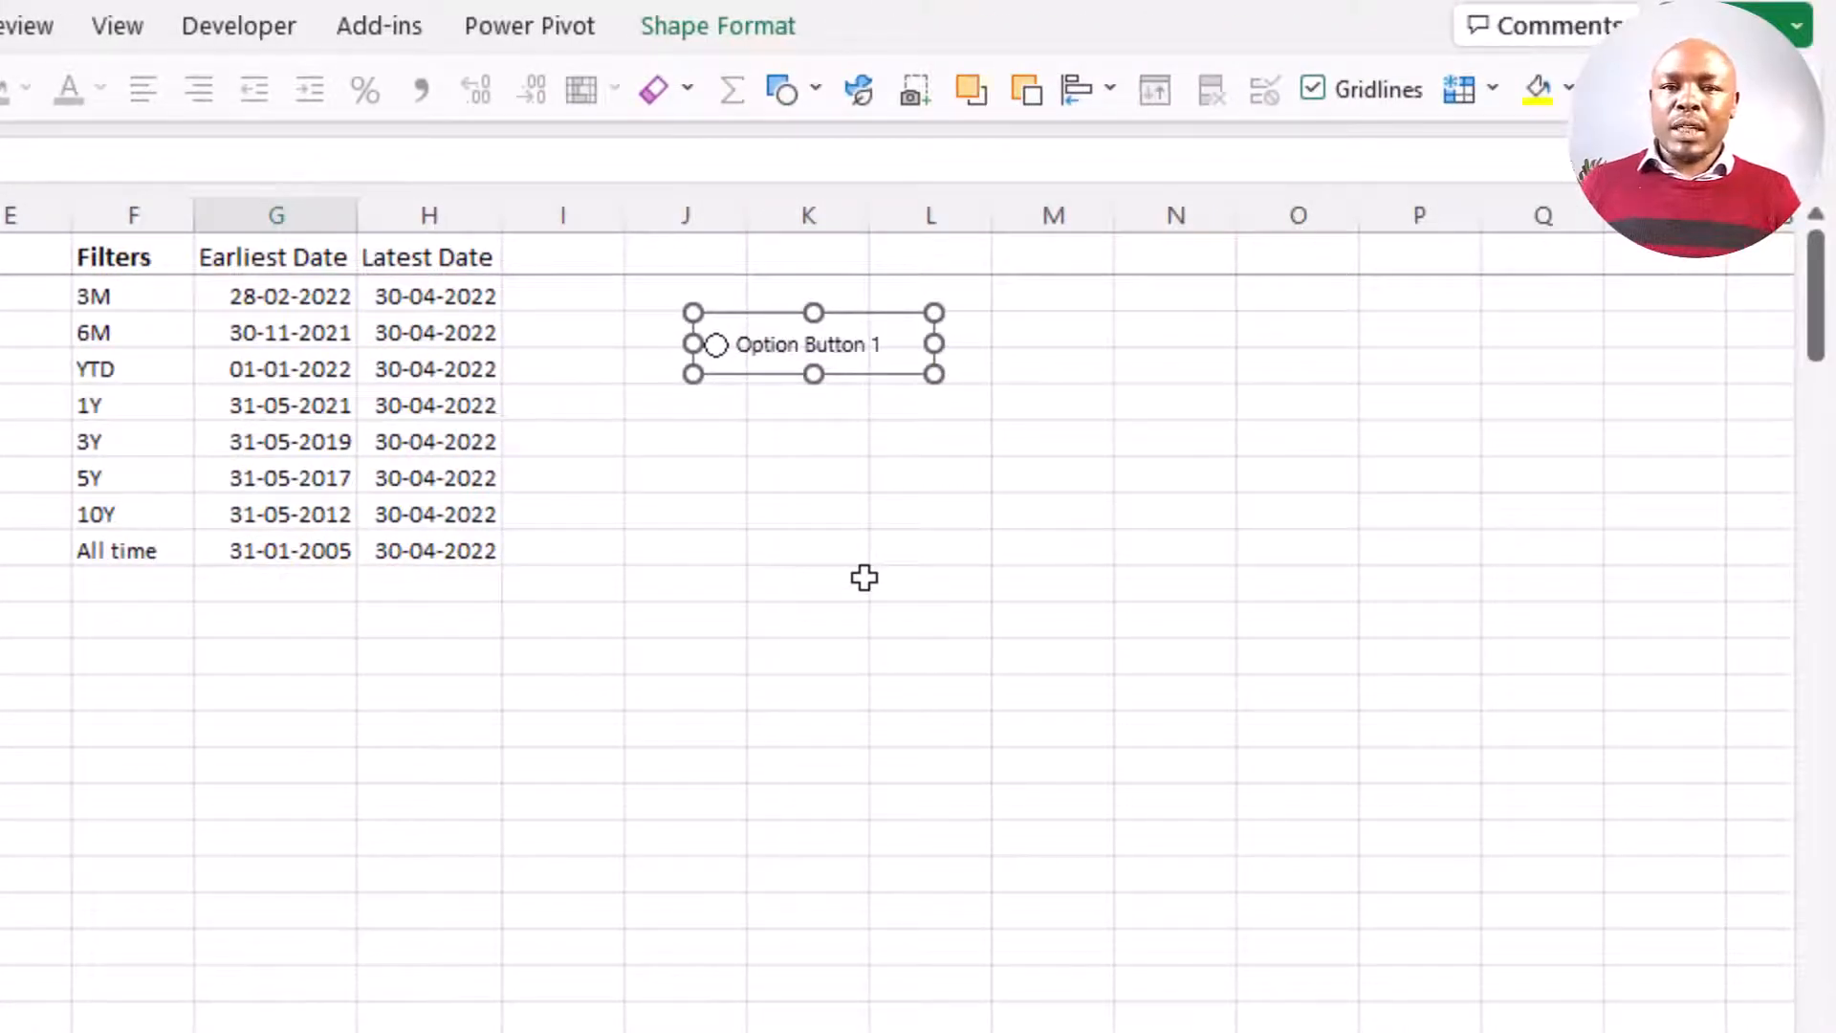
pyautogui.click(923, 508)
pyautogui.rightClick(780, 349)
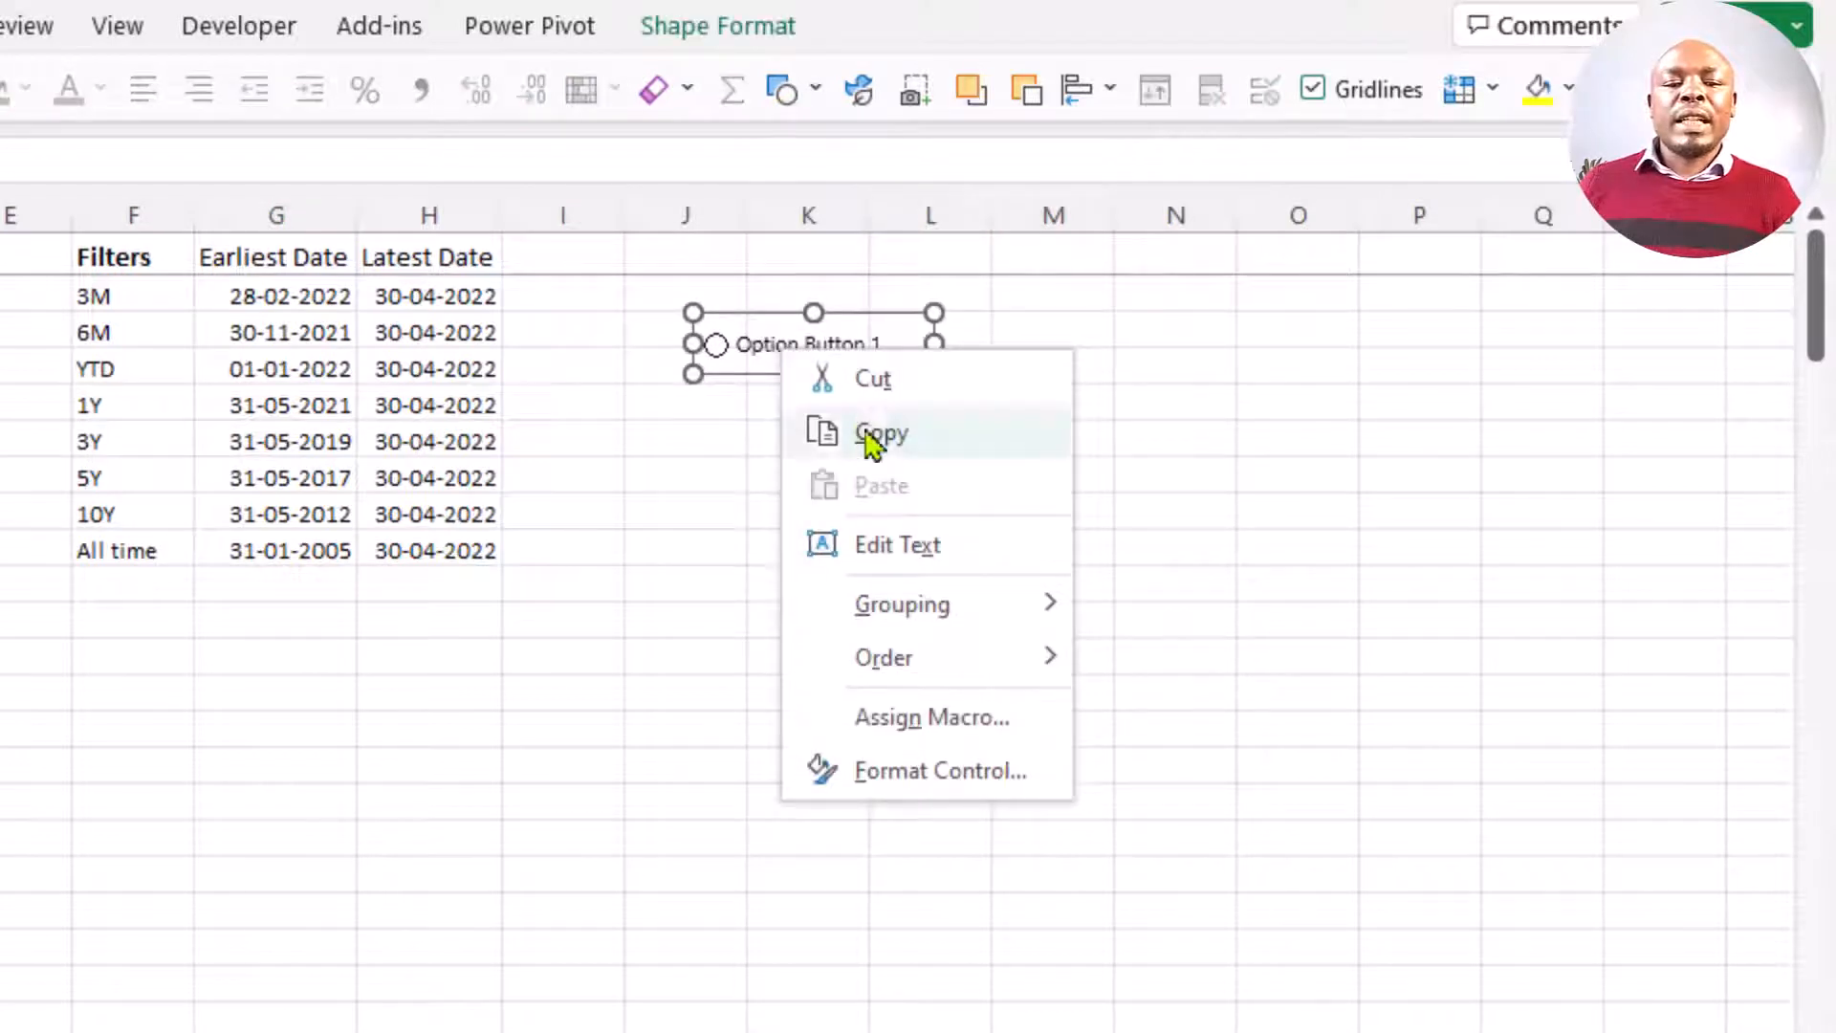
pyautogui.click(918, 548)
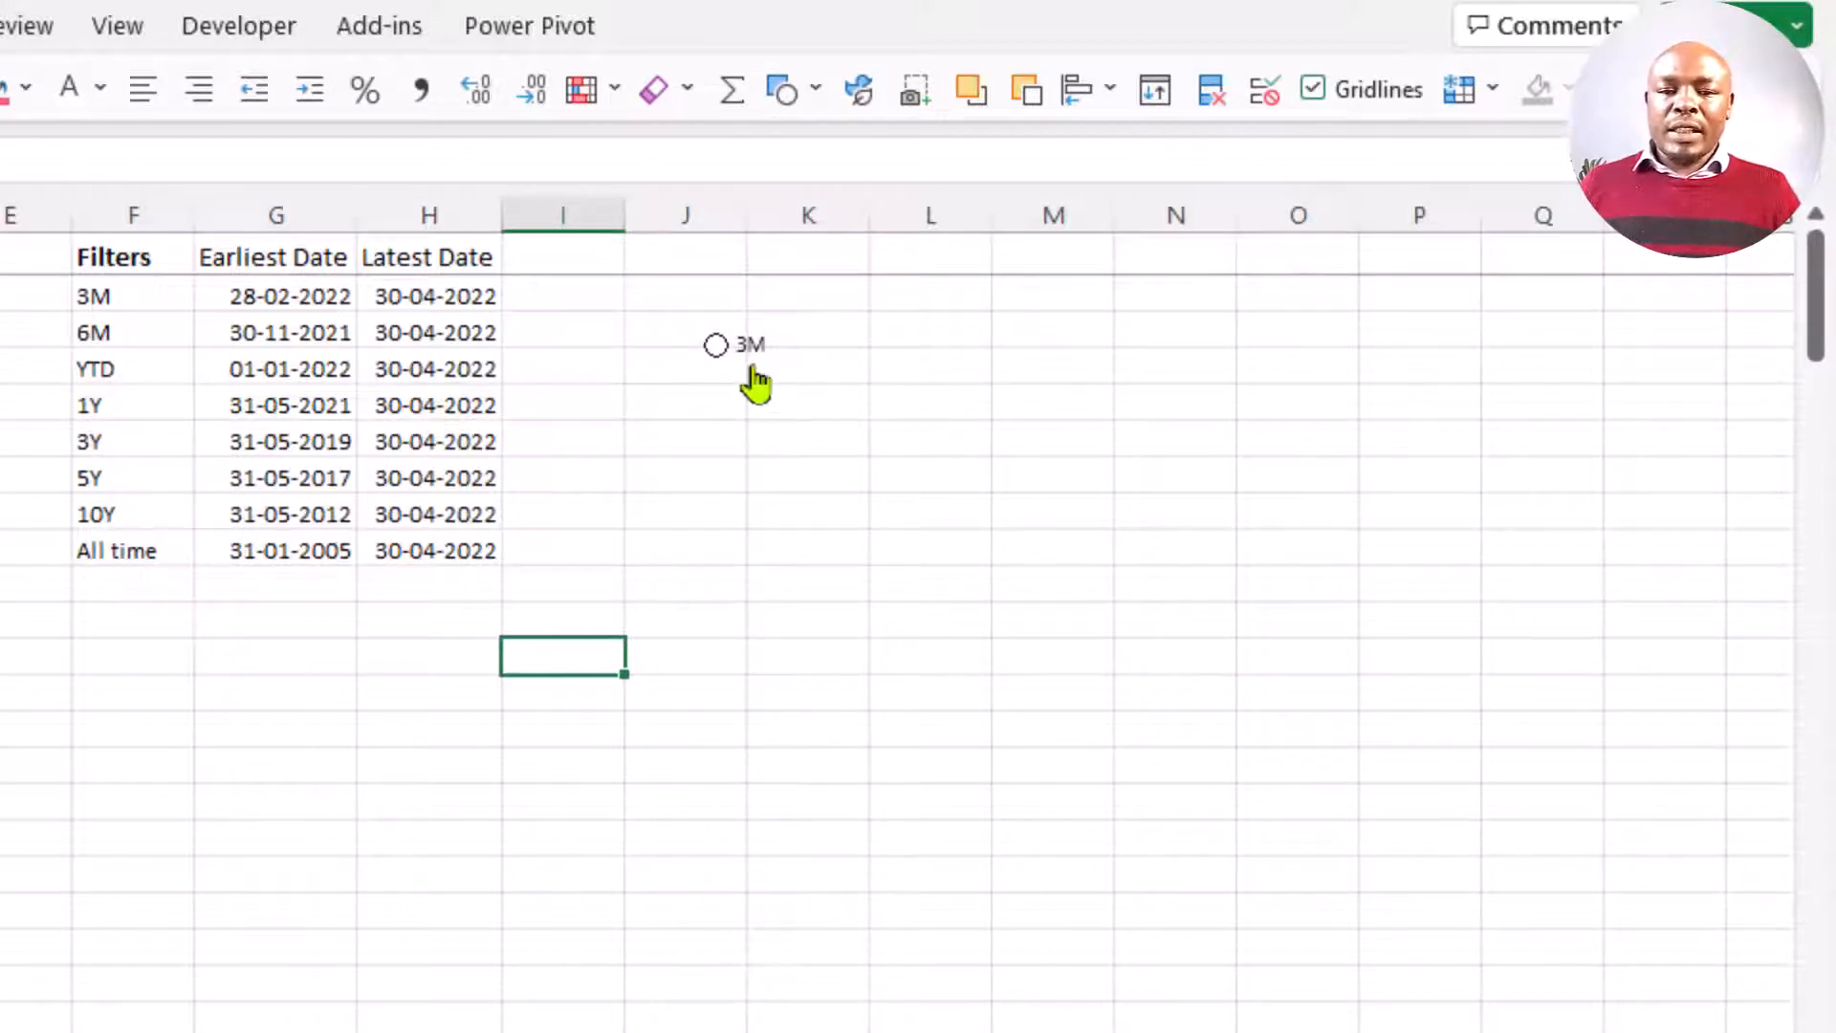
# - Copy the 3M option button, paste it and place the copy directly beside the original on the same row
pyautogui.rightClick(752, 365)
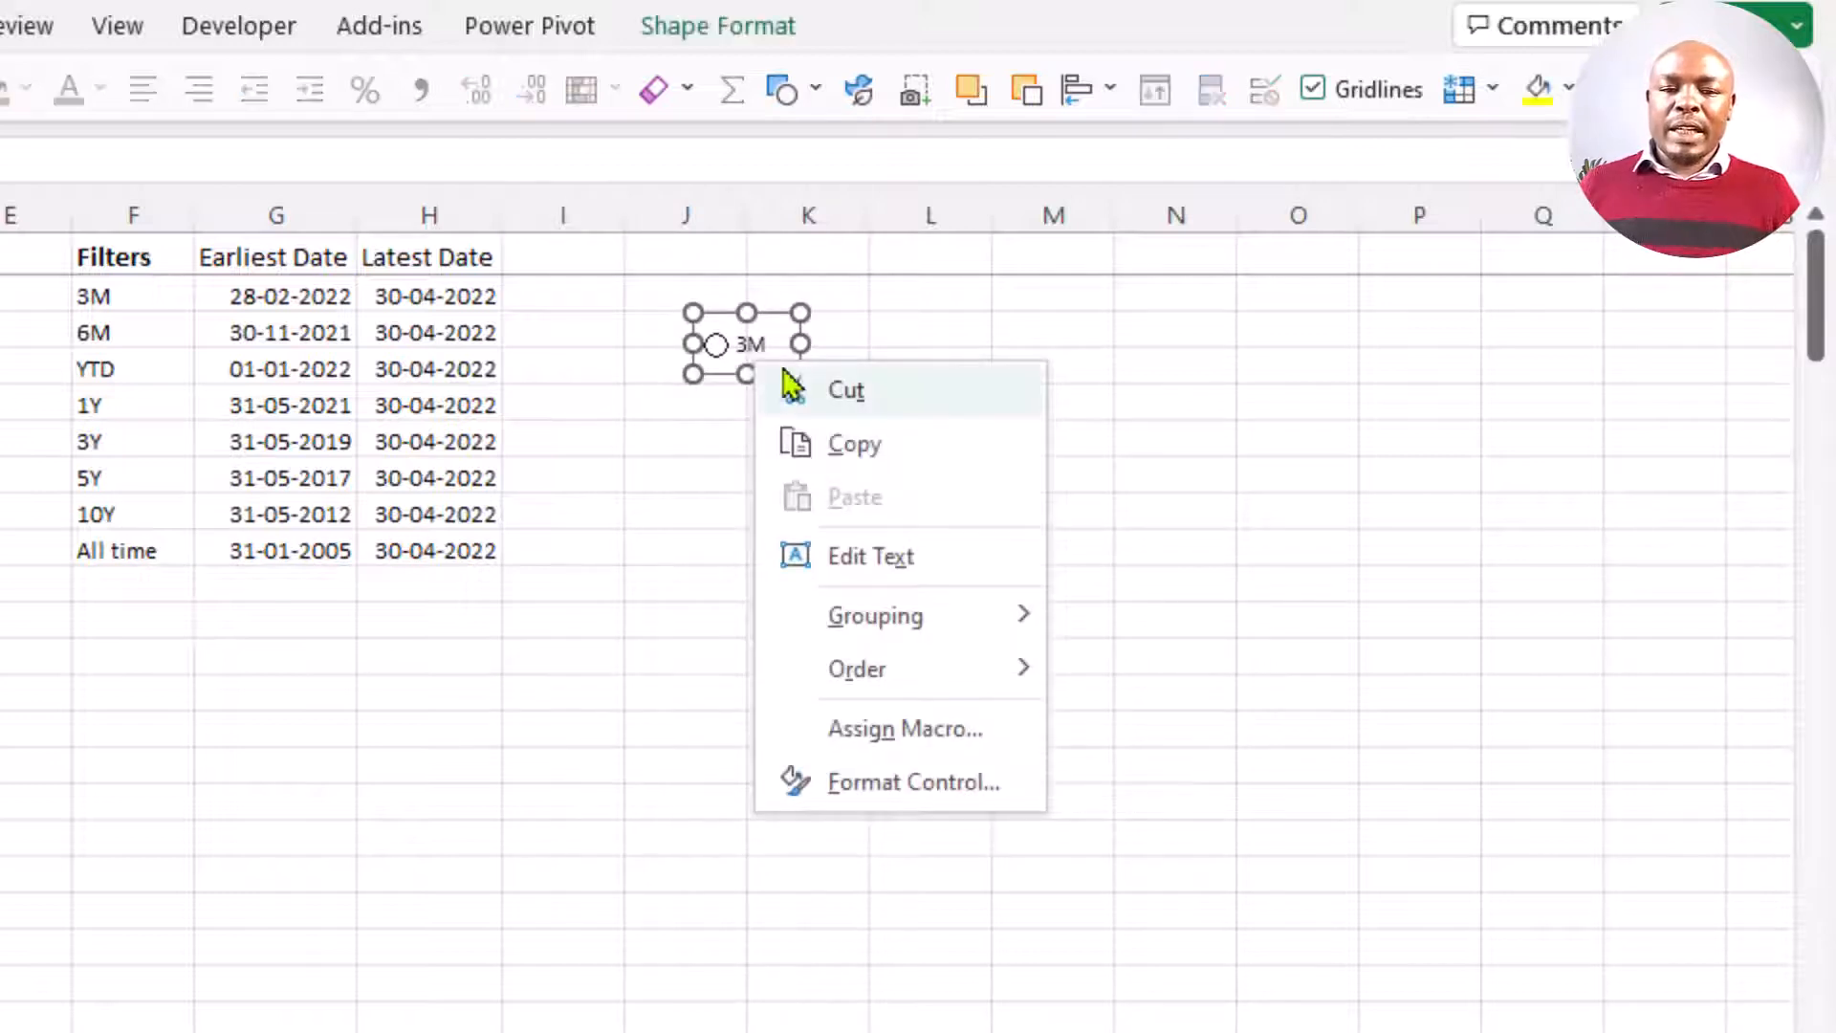
pyautogui.click(881, 446)
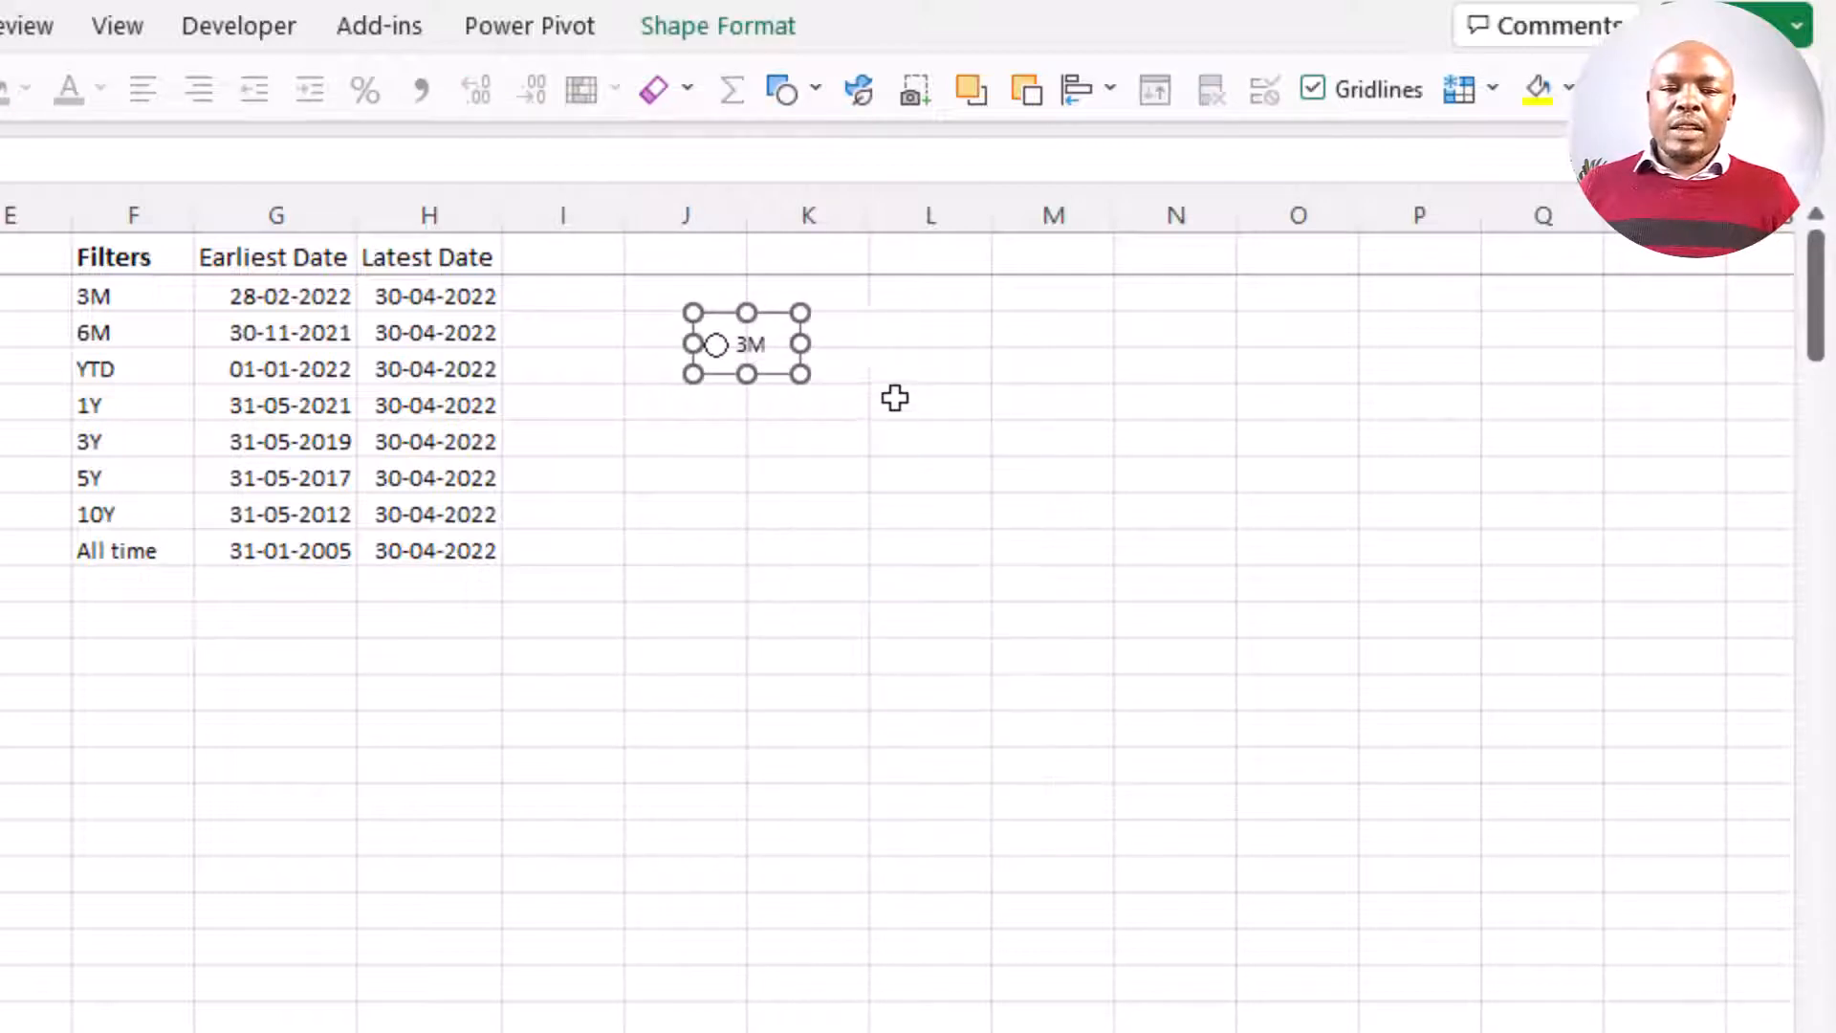
pyautogui.click(890, 337)
pyautogui.hotkey('ctrl', 'v')
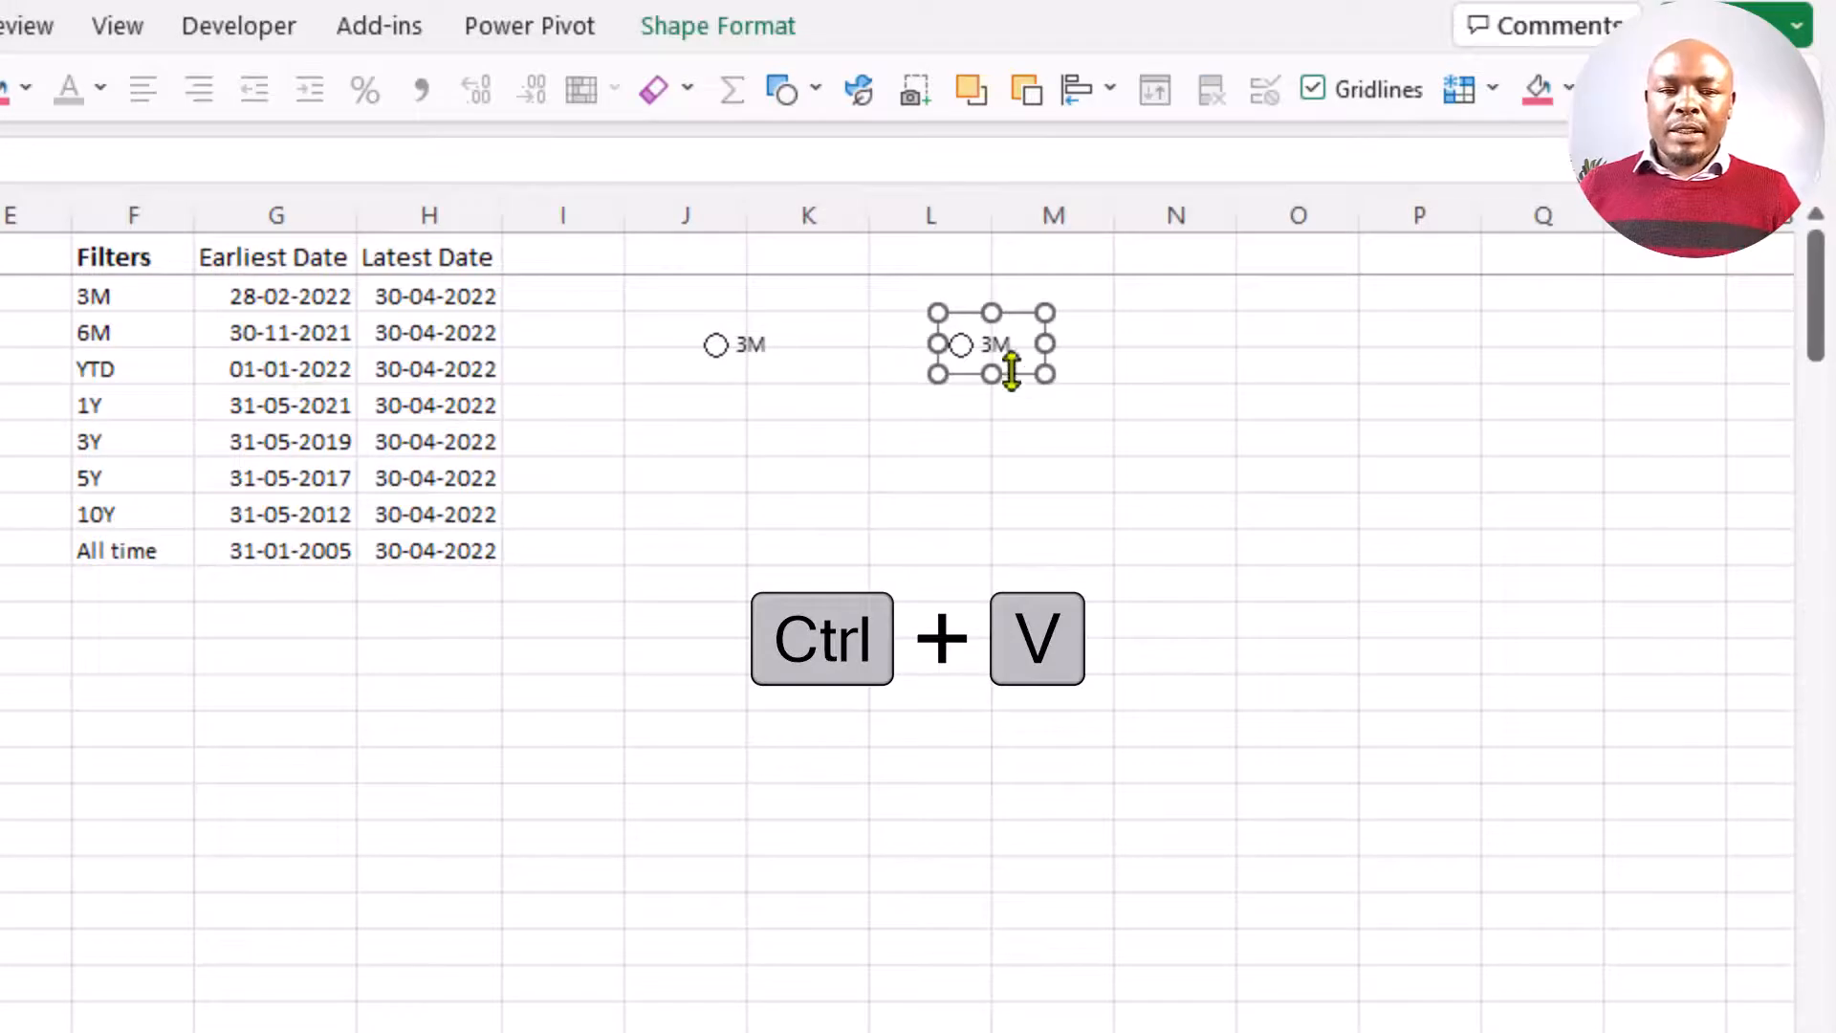
pyautogui.moveTo(1033, 373); pyautogui.dragTo(872, 375)
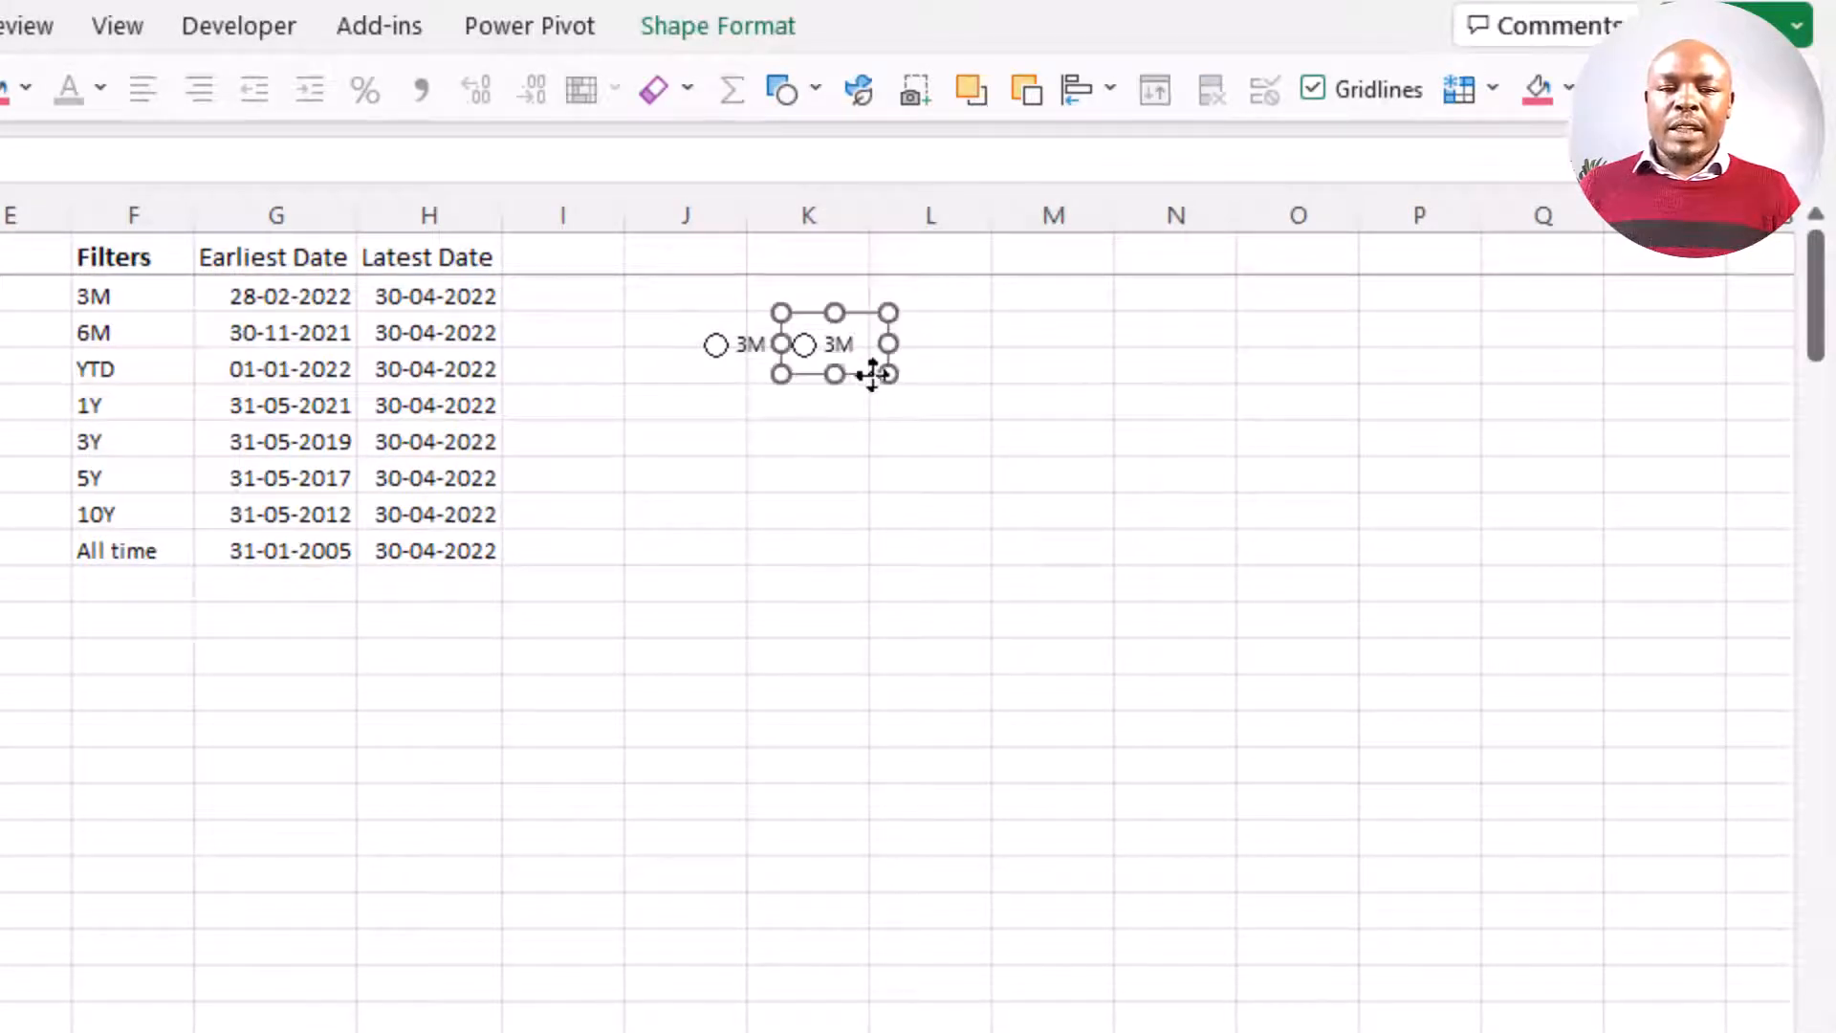
# - Change the label of the copied option button in column K to 6M
pyautogui.rightClick(830, 350)
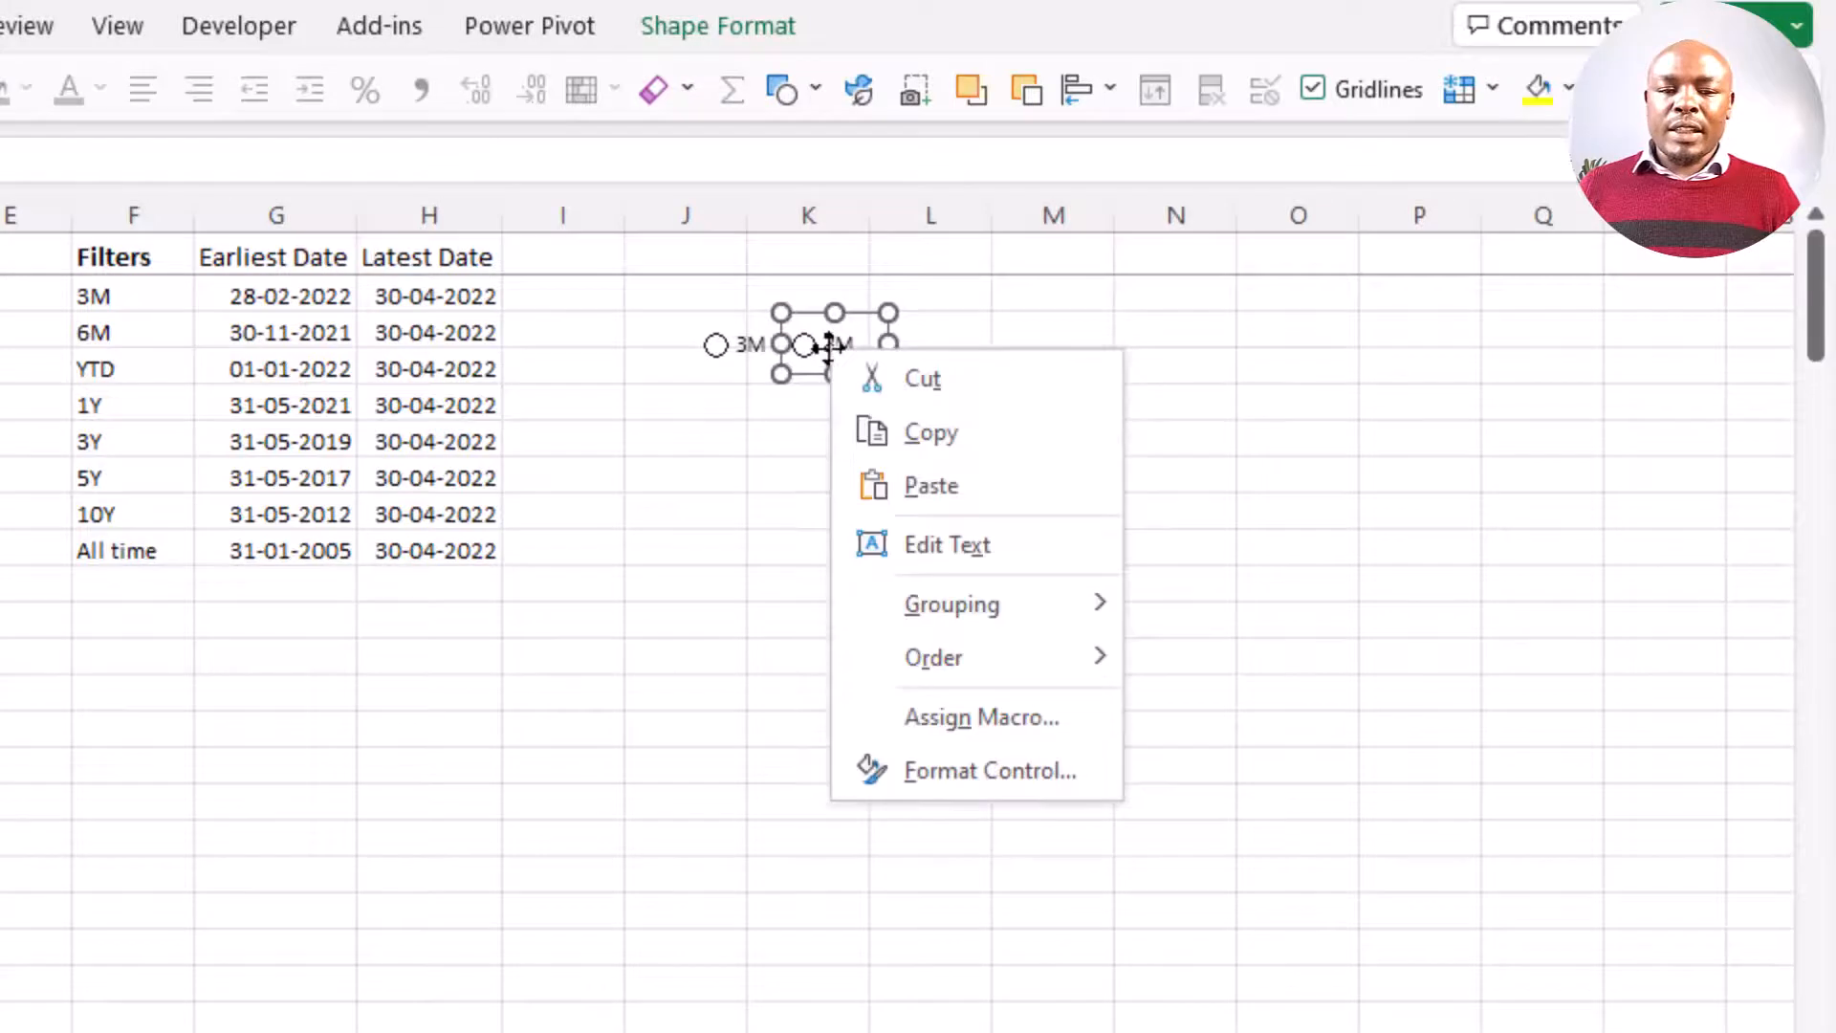
pyautogui.click(984, 538)
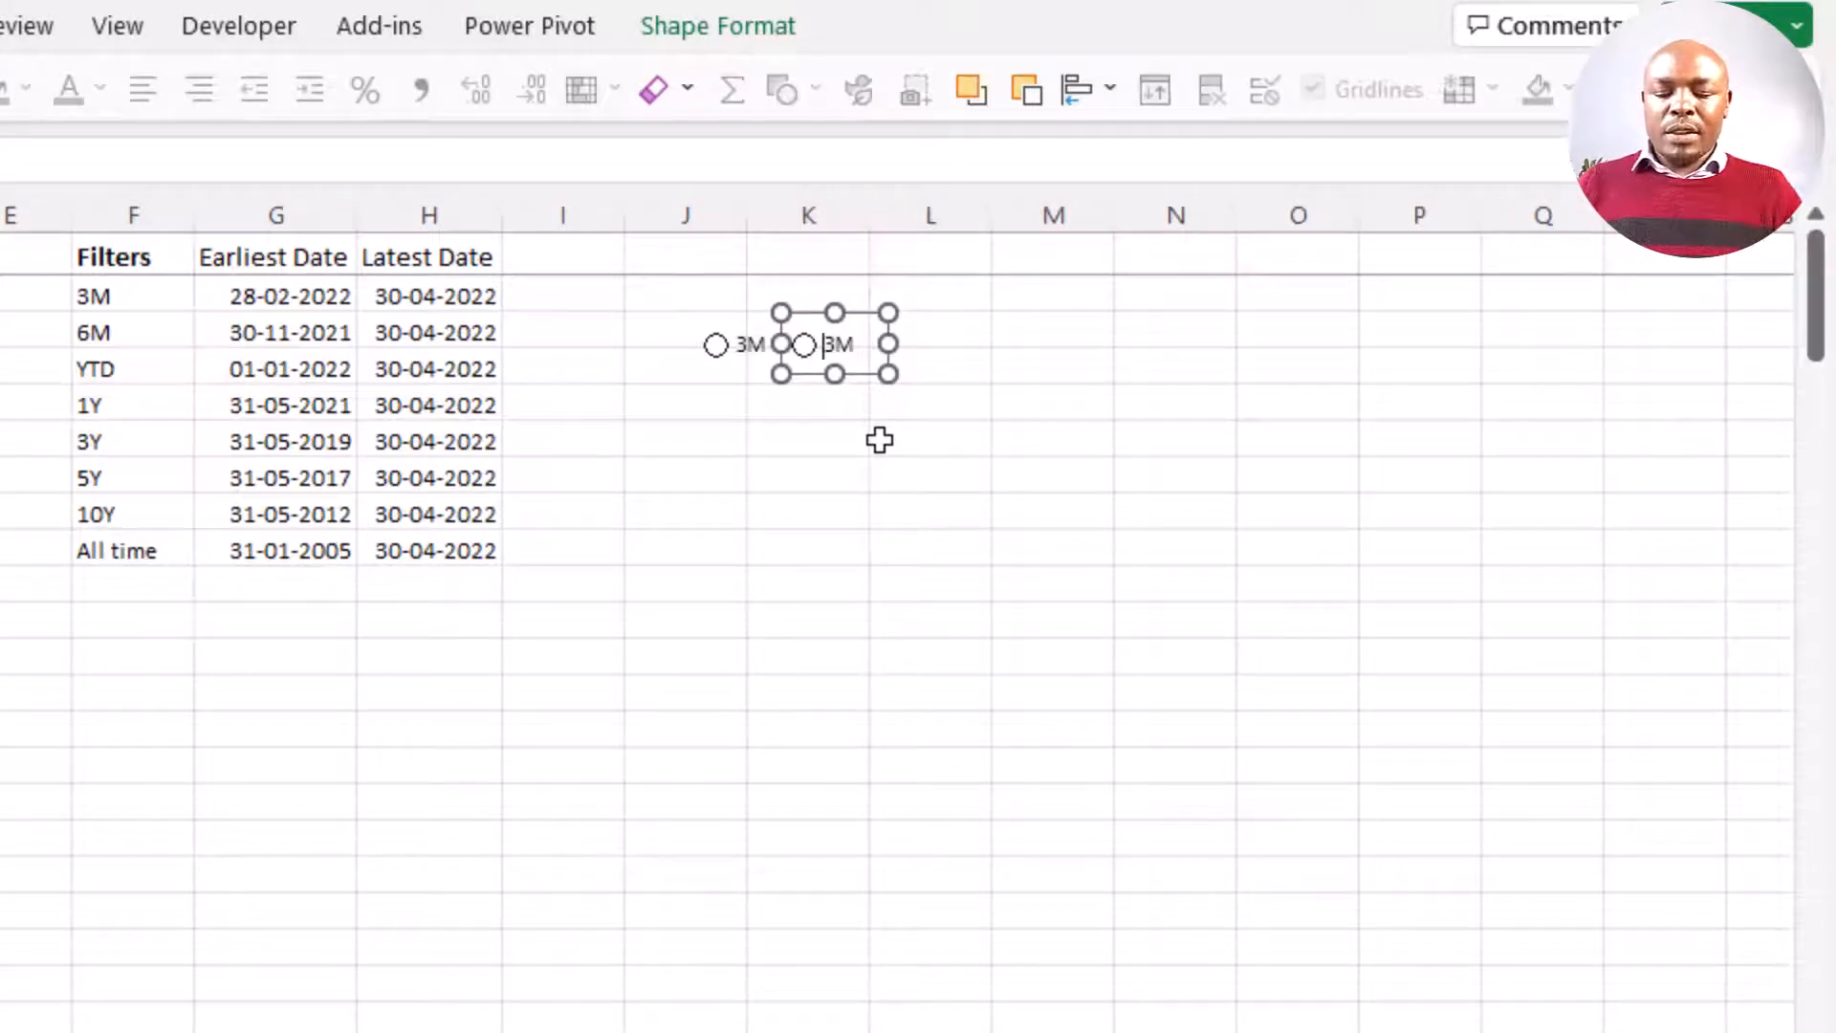
pyautogui.press('BackSpace')
pyautogui.write('6')
pyautogui.click(933, 425)
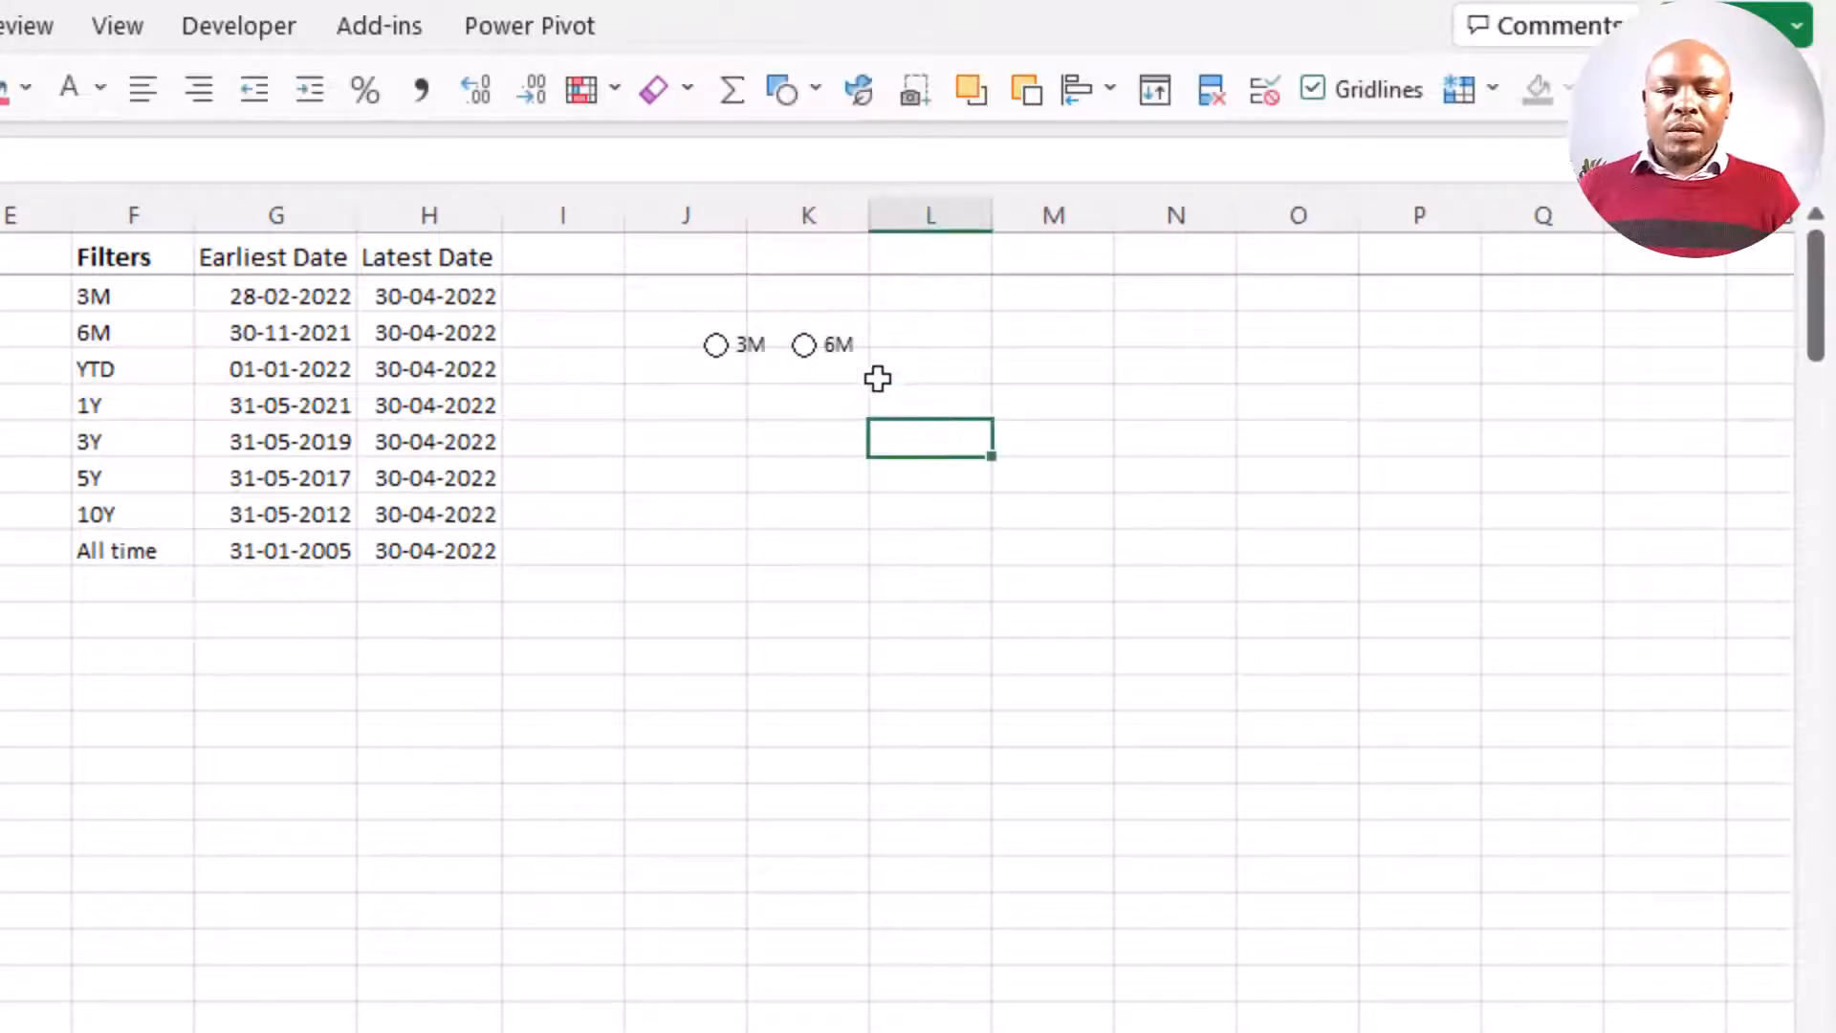
# - Duplicate the 6M option button six times so there is one button for each of the eight filters
pyautogui.rightClick(841, 361)
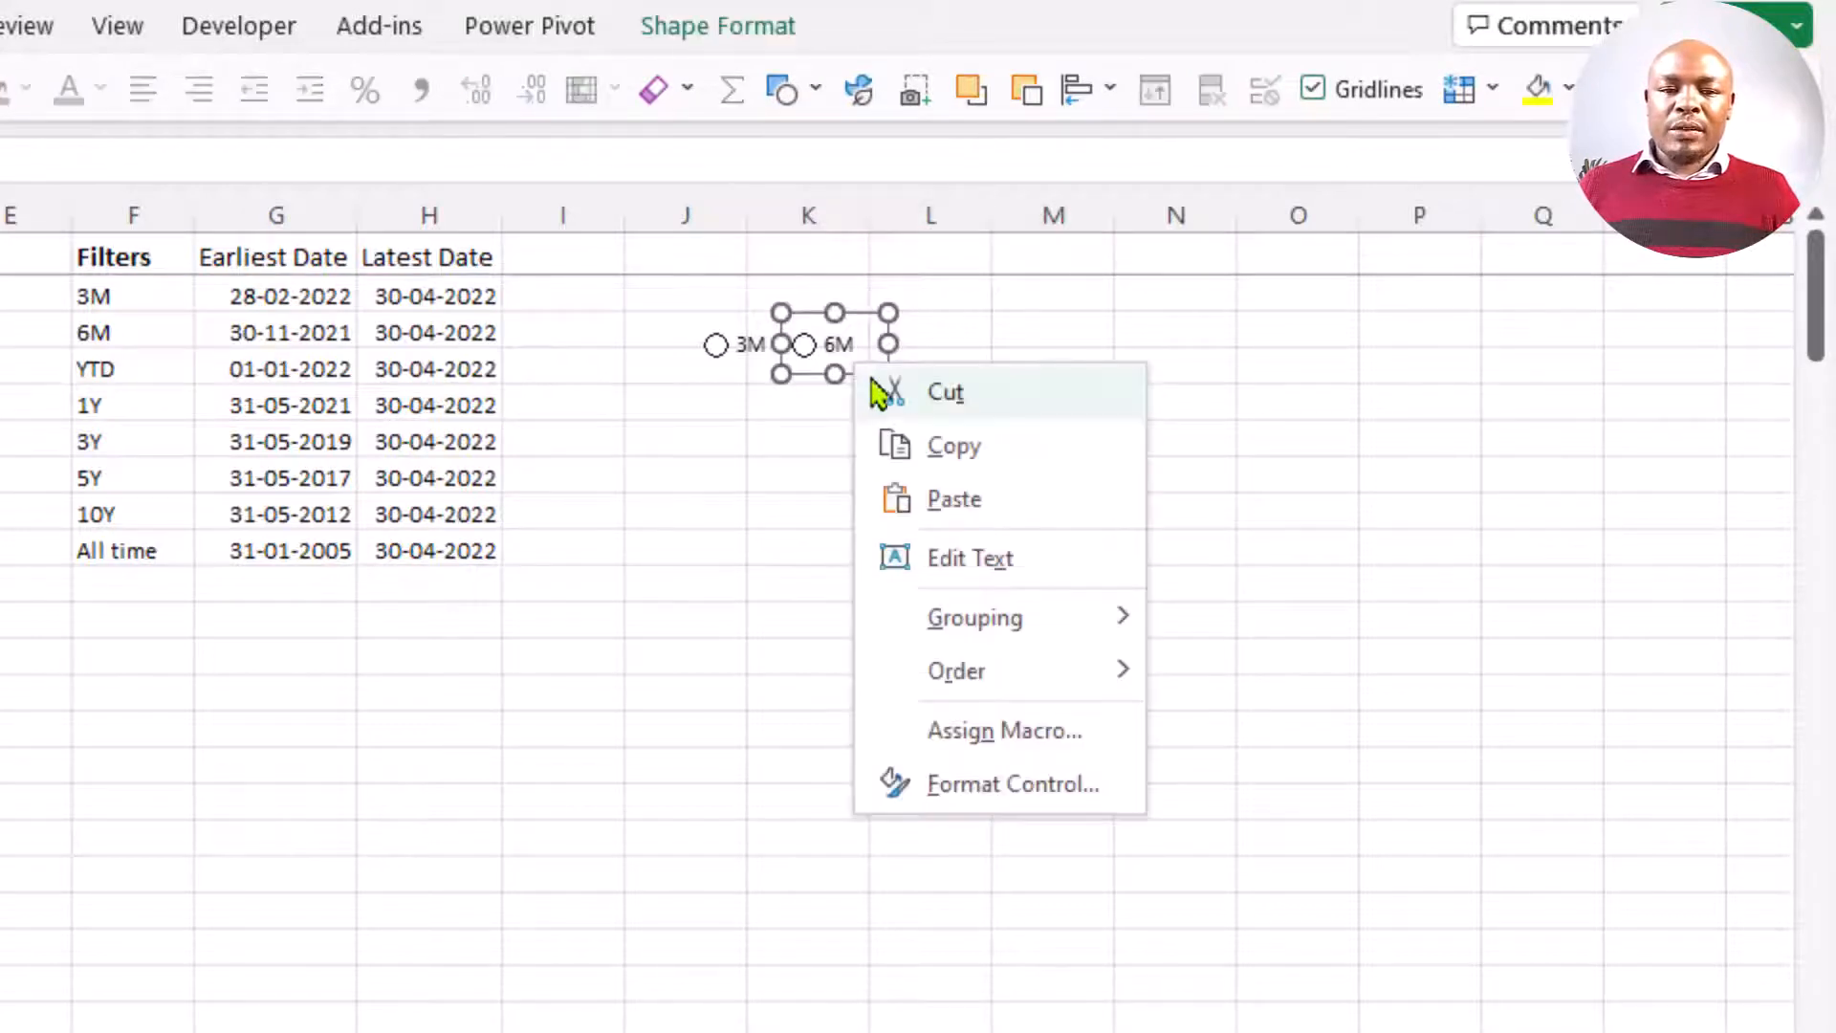
pyautogui.press('Escape')
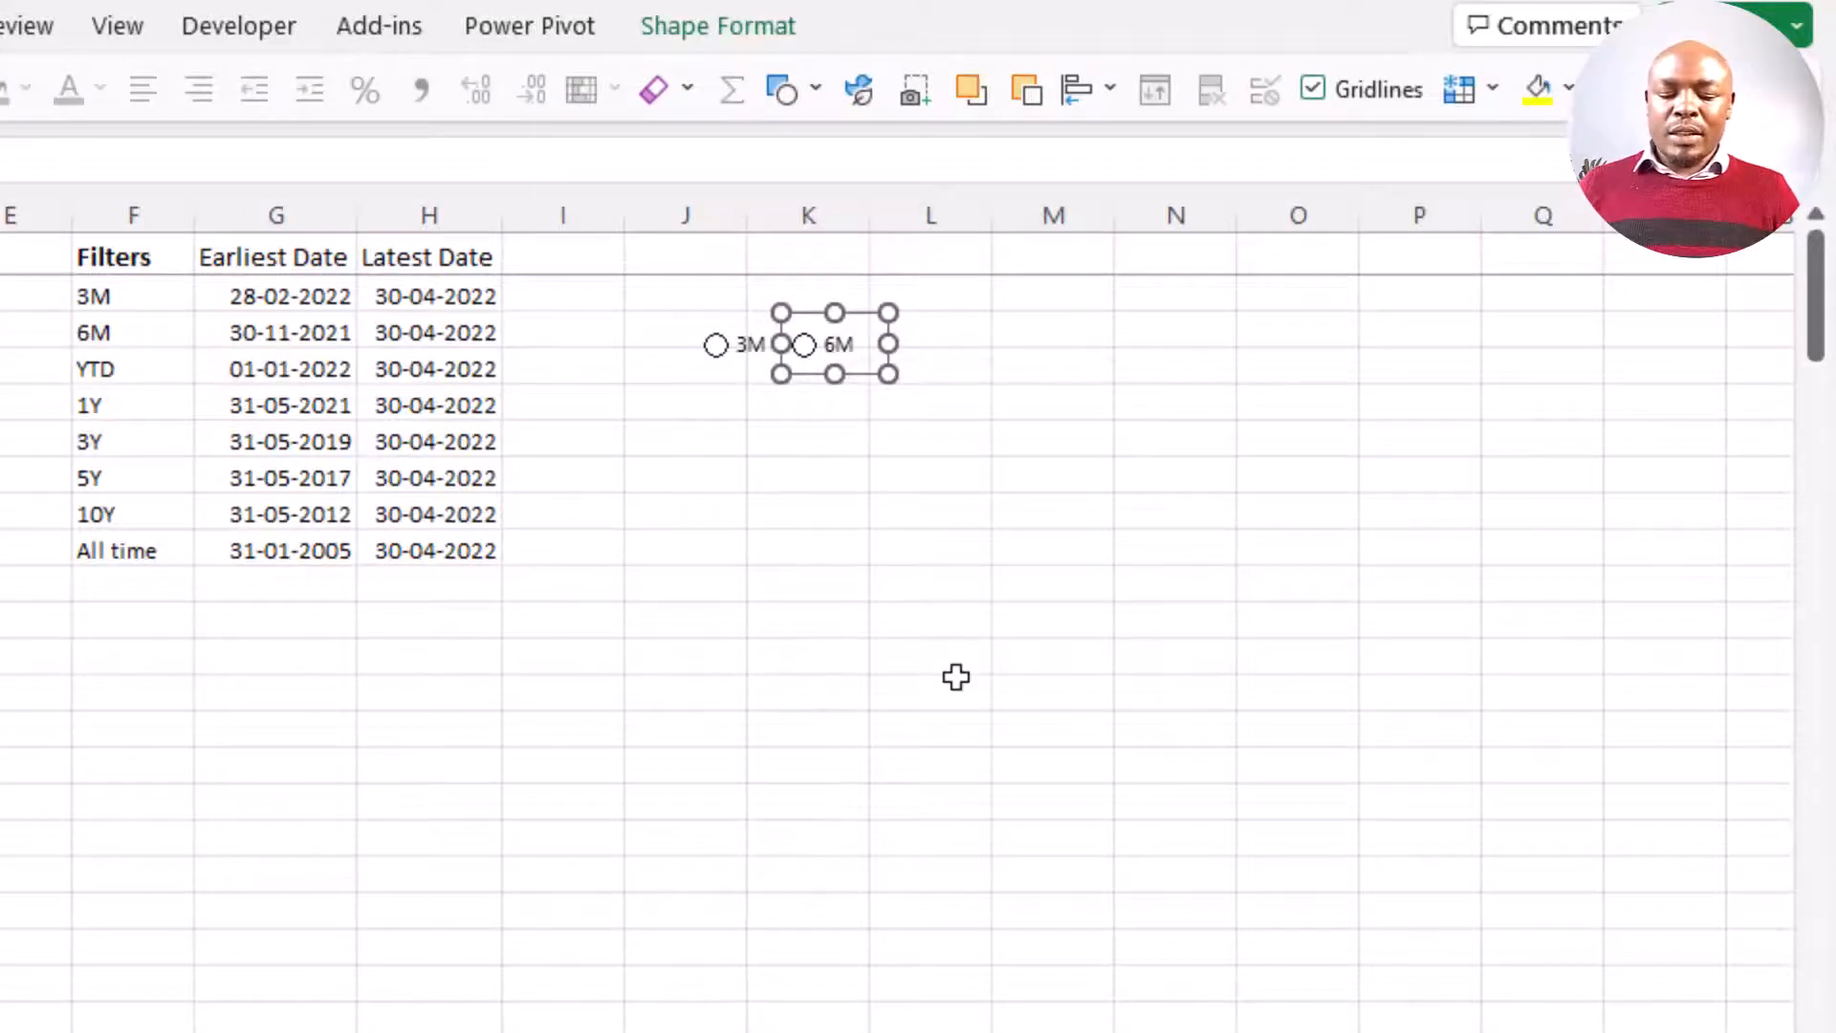
pyautogui.hotkey('ctrl', 'd')
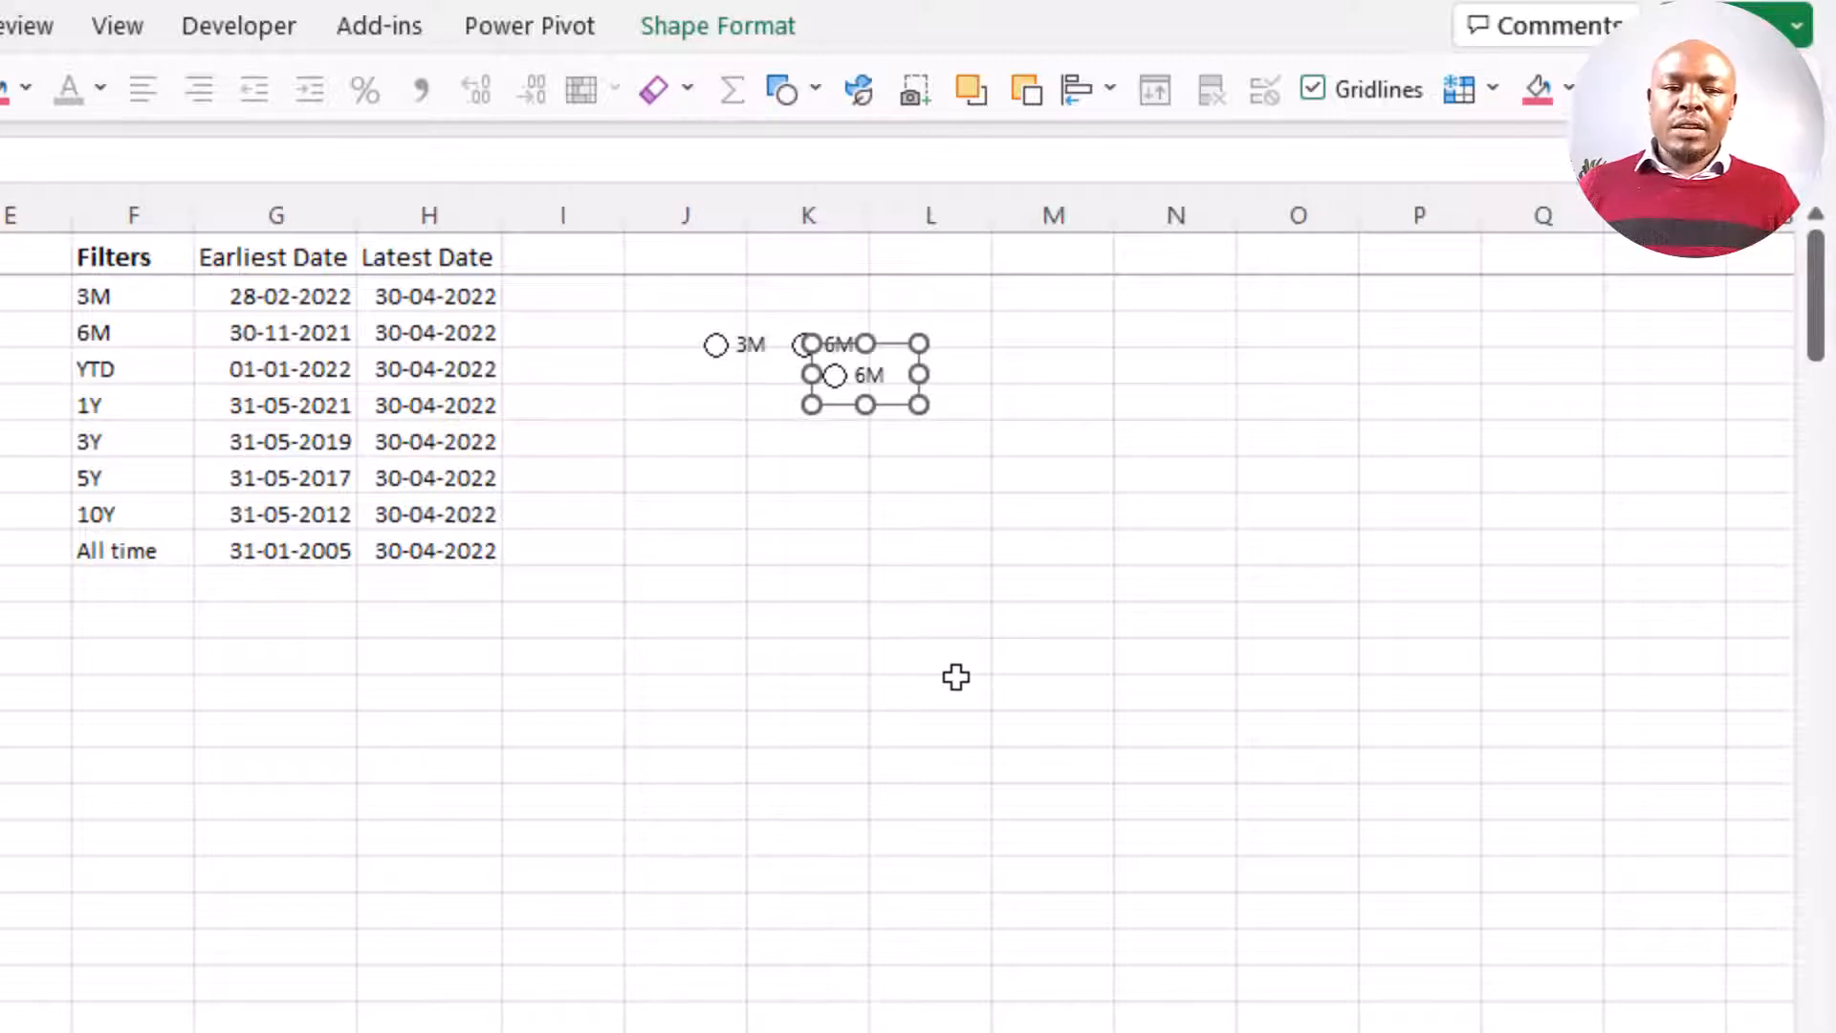
pyautogui.hotkey('ctrl', 'd')
pyautogui.hotkey('ctrl', 'd')
pyautogui.hotkey('ctrl', 'd')
pyautogui.hotkey('ctrl', 'd')
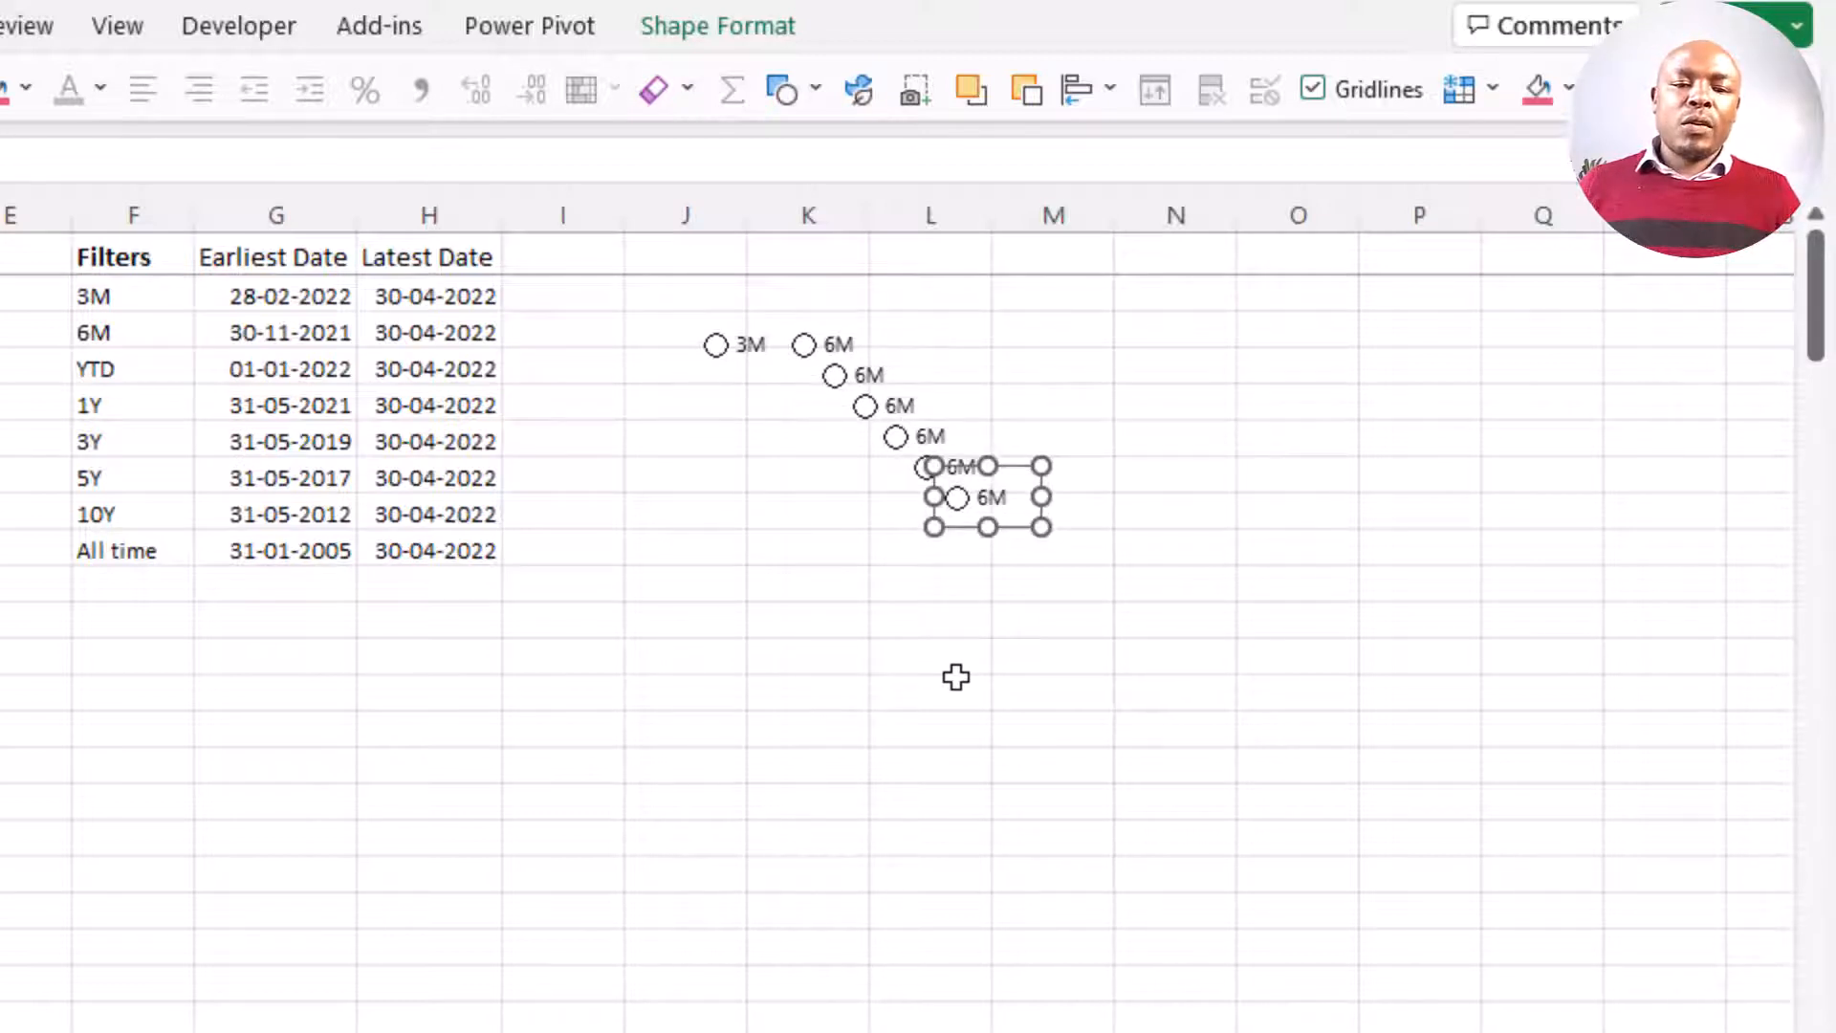
pyautogui.hotkey('ctrl', 'd')
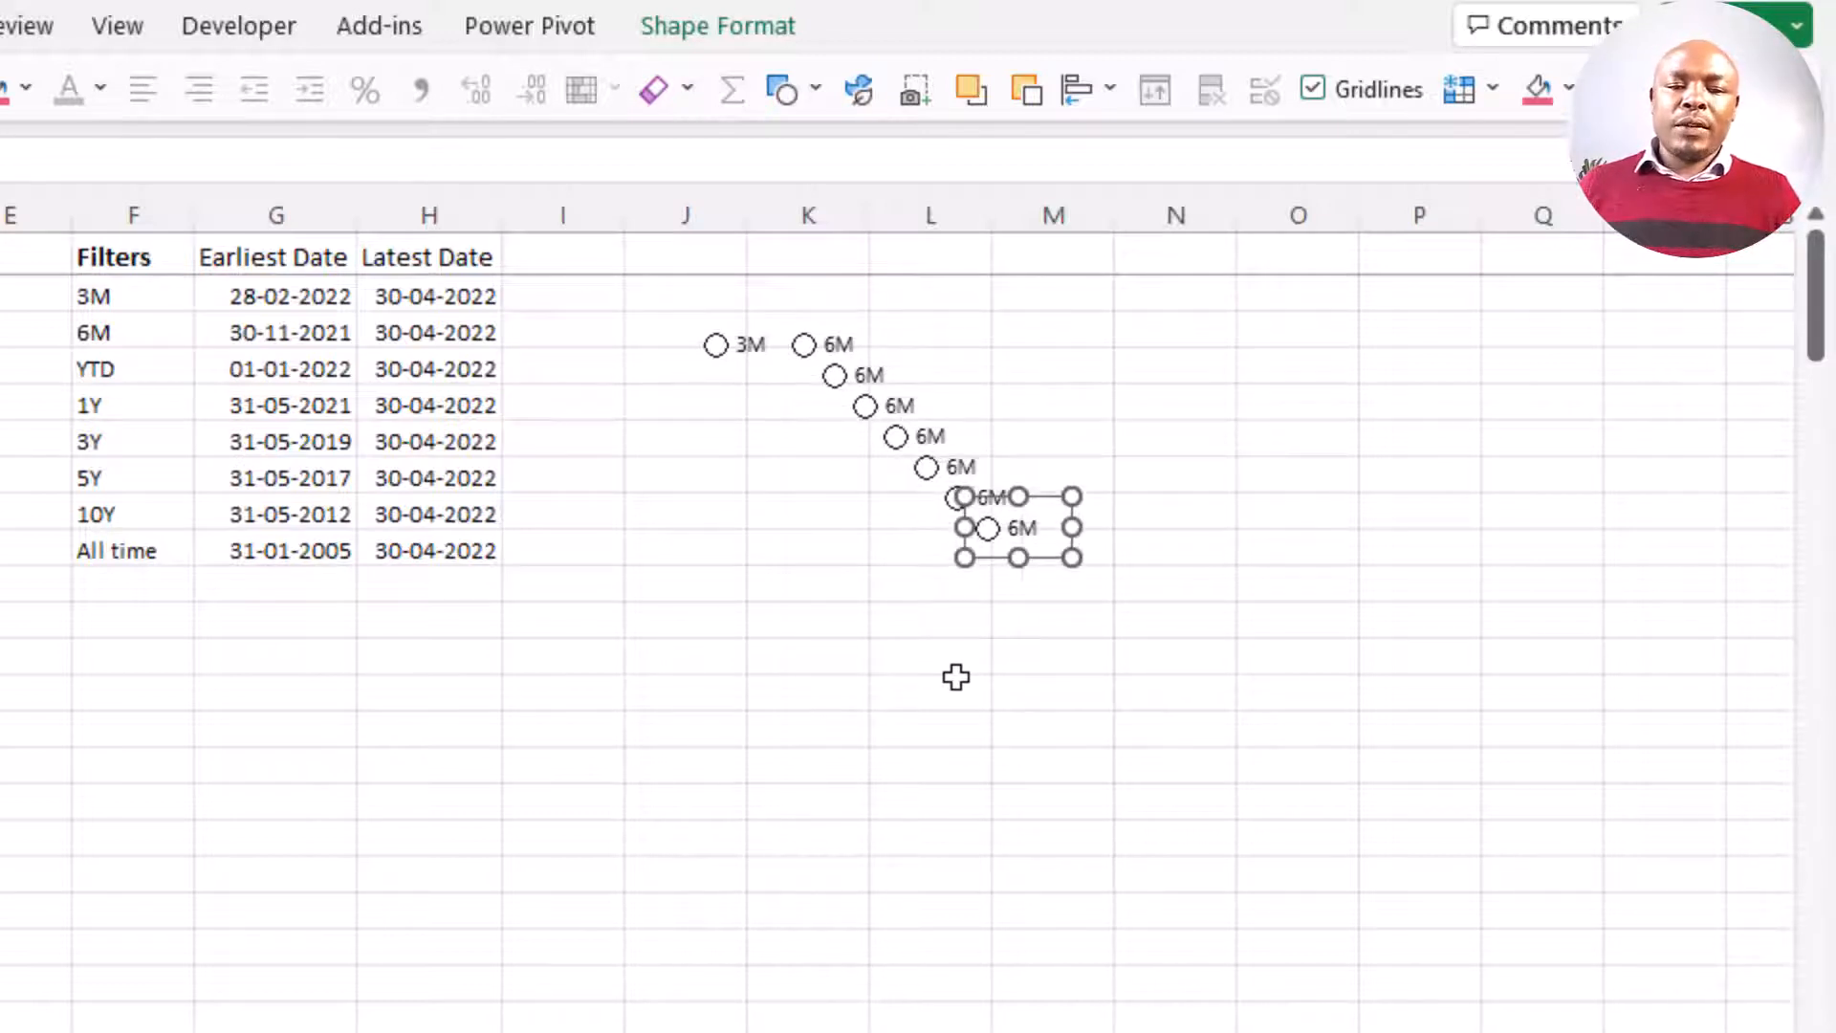
# - Change the label of the first duplicated option button, just below the 6M button, to YTD
pyautogui.rightClick(875, 381)
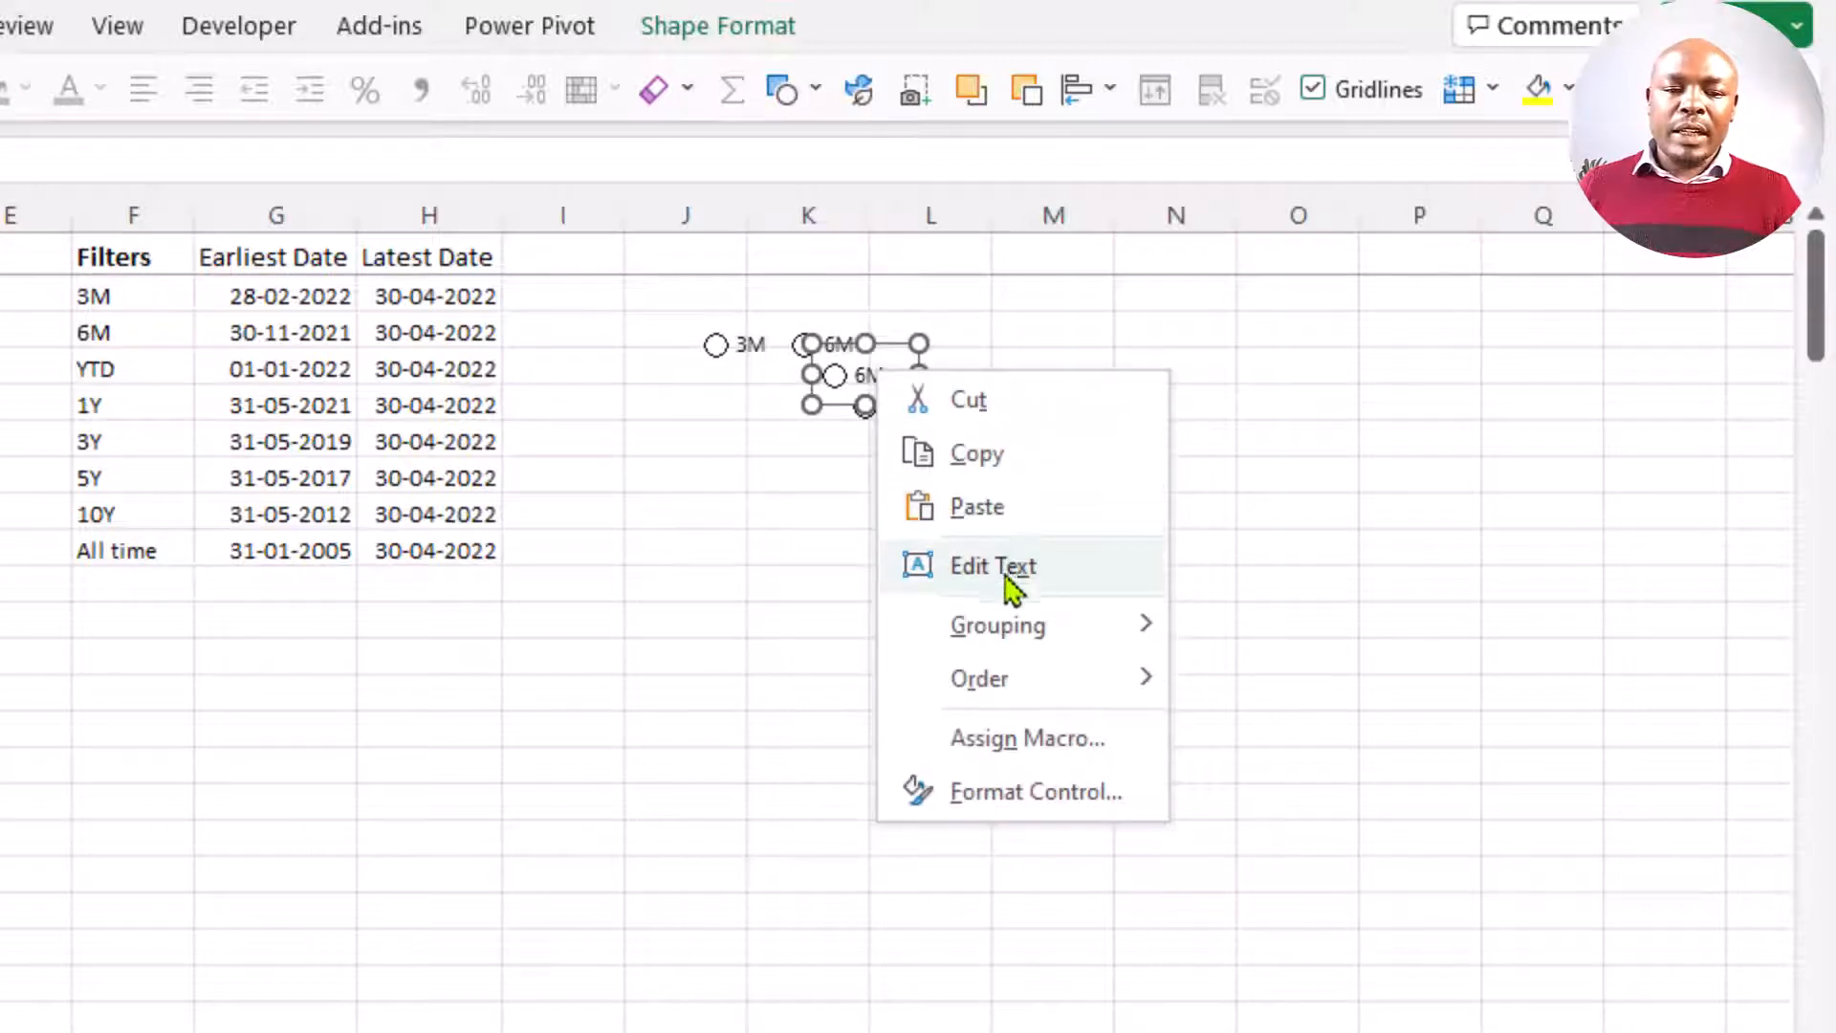
pyautogui.click(1005, 579)
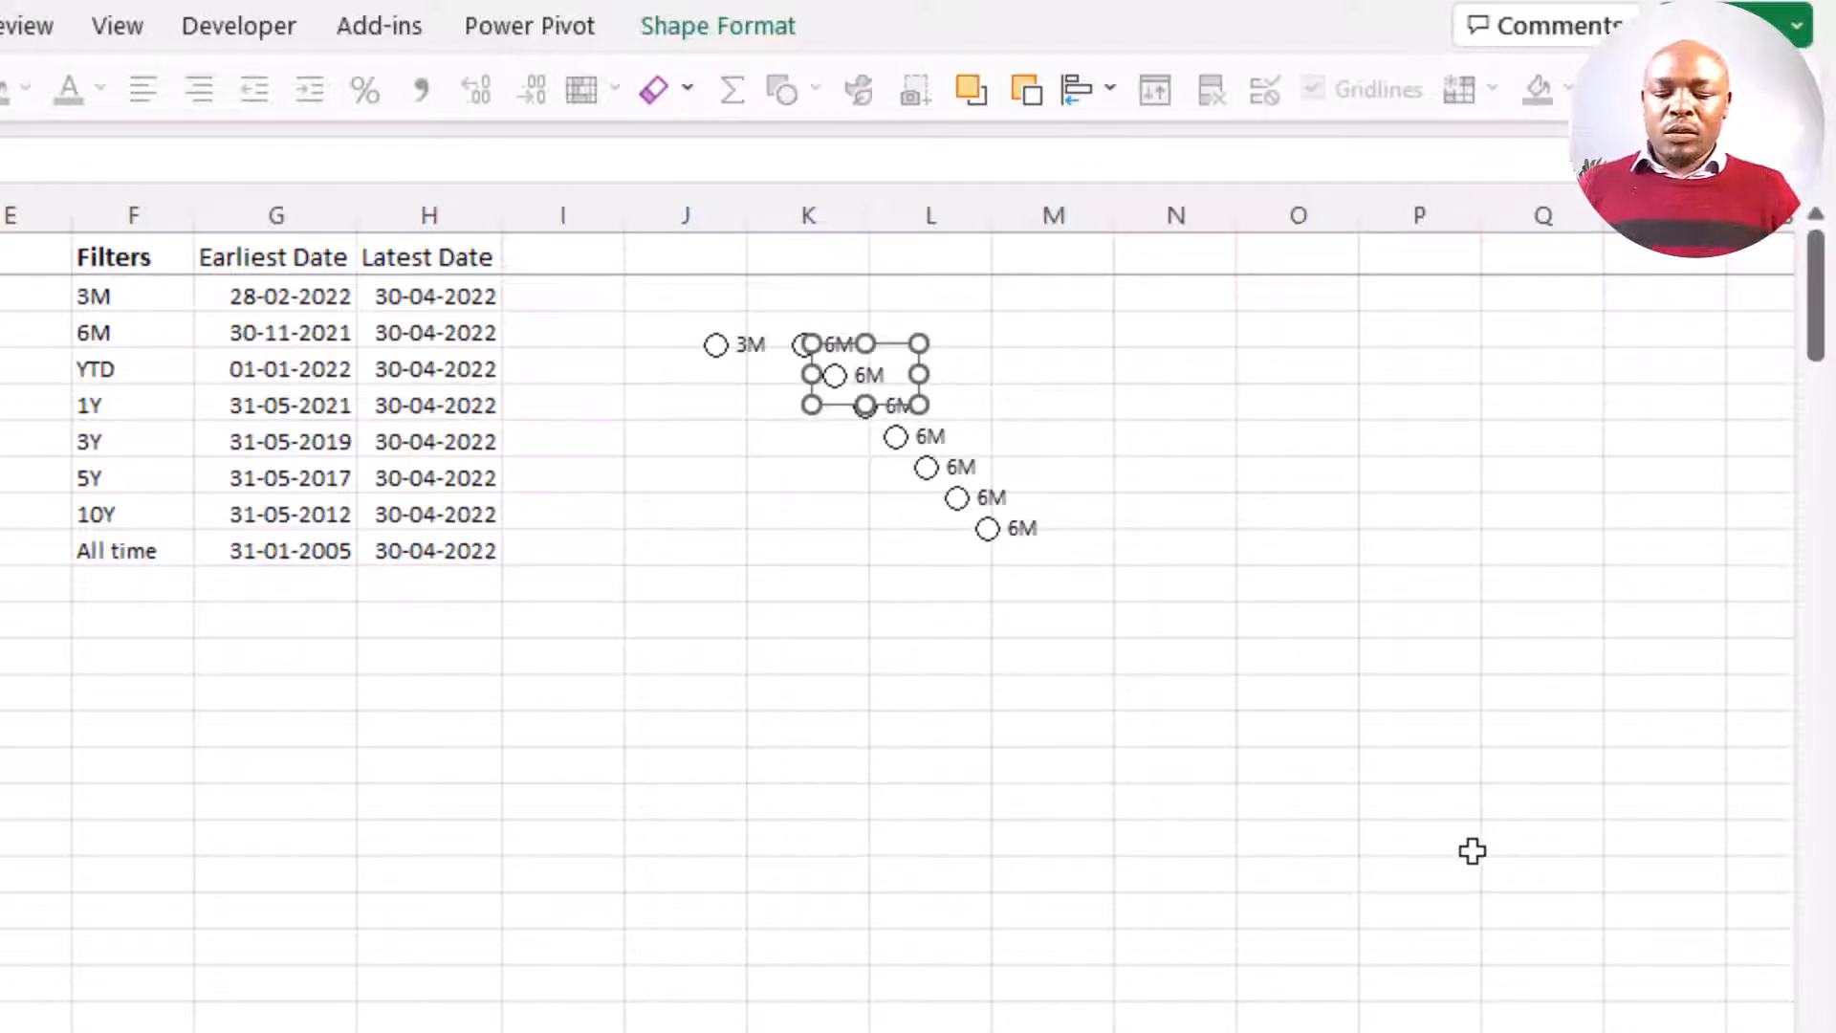
pyautogui.press('Delete')
pyautogui.press('Delete')
pyautogui.write('YTD')
pyautogui.press('Escape')
pyautogui.press('Escape')
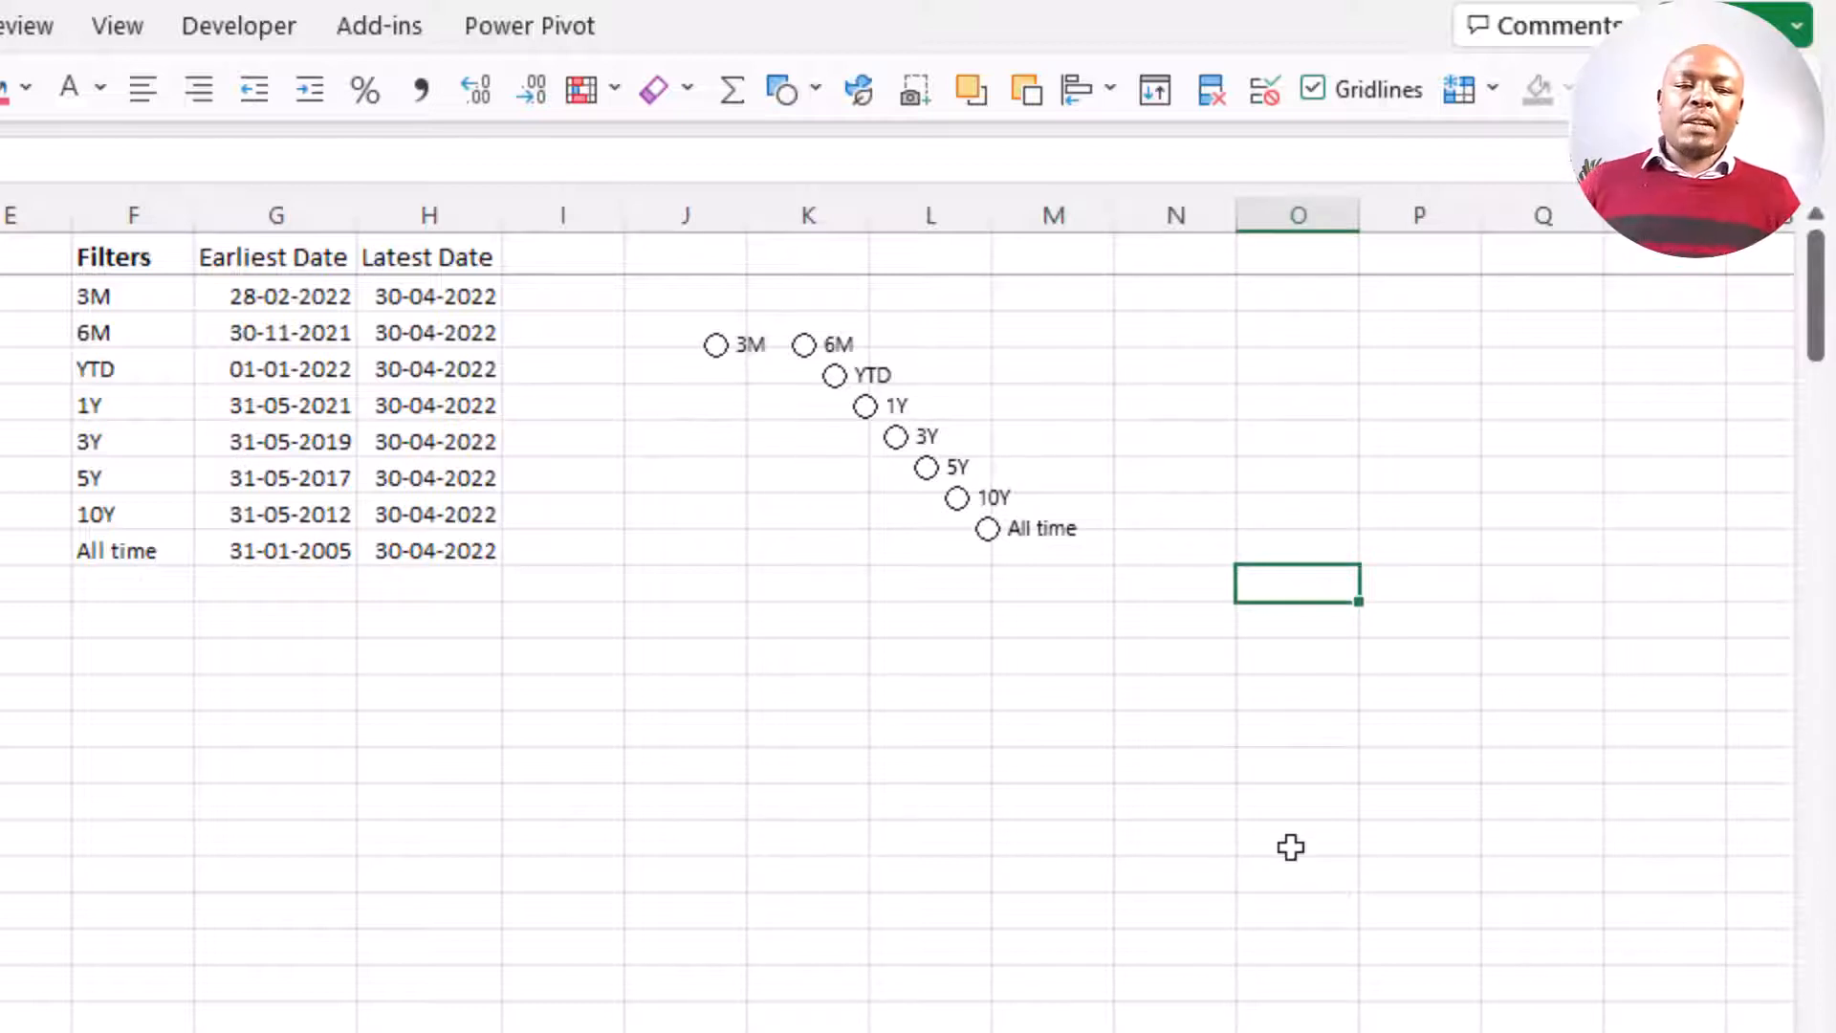
# - Move the All time option button to column Q, level with the 3M and 6M buttons
pyautogui.rightClick(1065, 550)
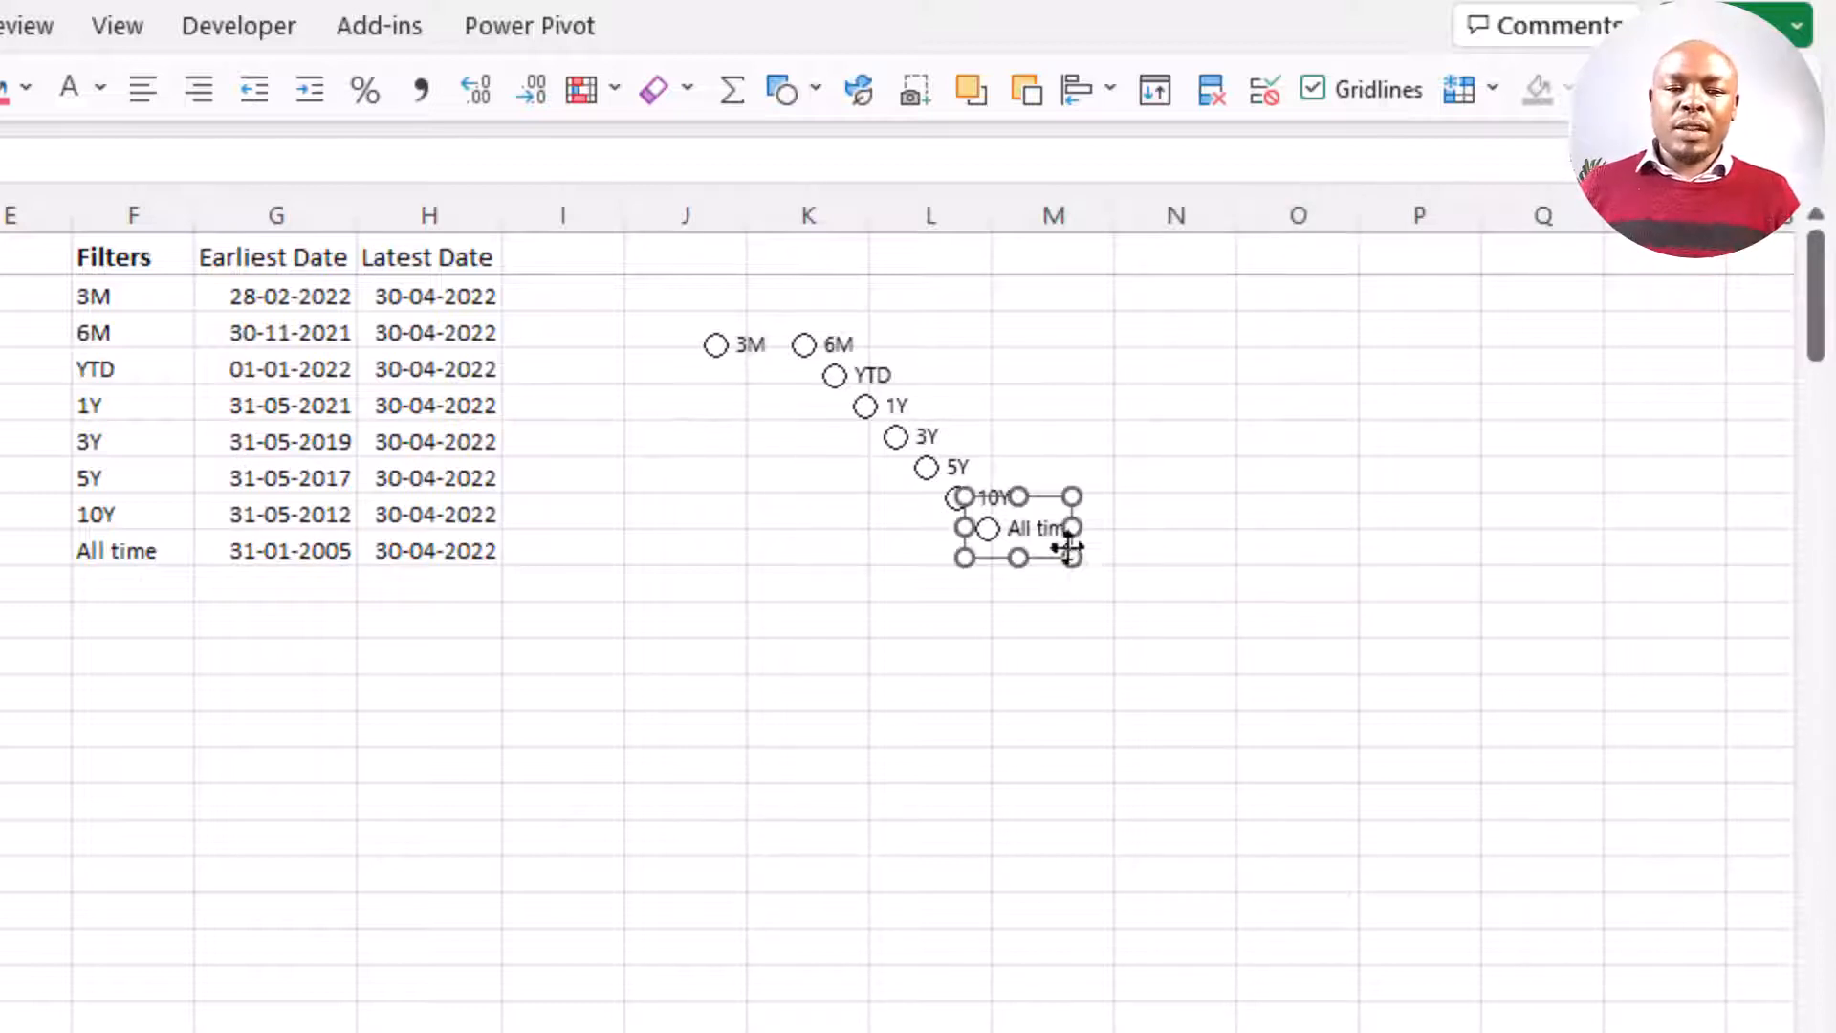
pyautogui.press('Escape')
pyautogui.moveTo(1047, 564); pyautogui.dragTo(1570, 373)
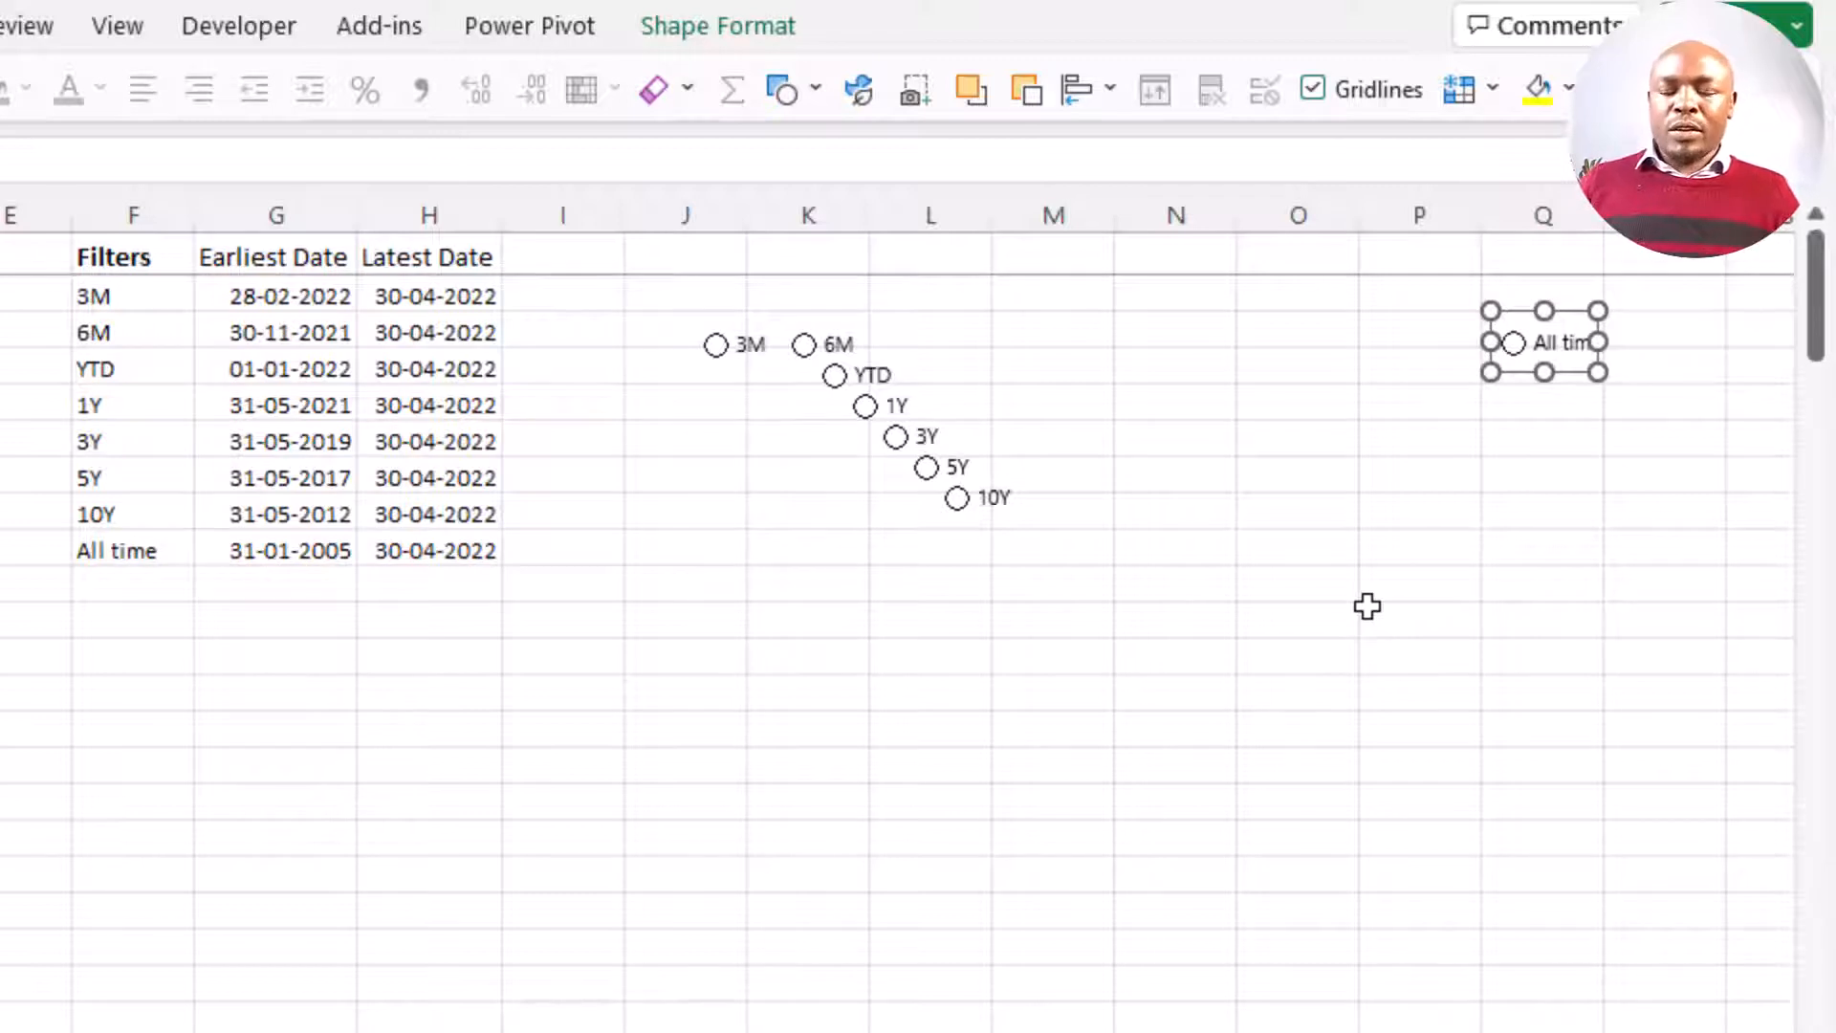
# - Align all eight option buttons along their top edges and distribute them horizontally between the 3M and All time buttons
pyautogui.hotkey('ctrl', 'a')
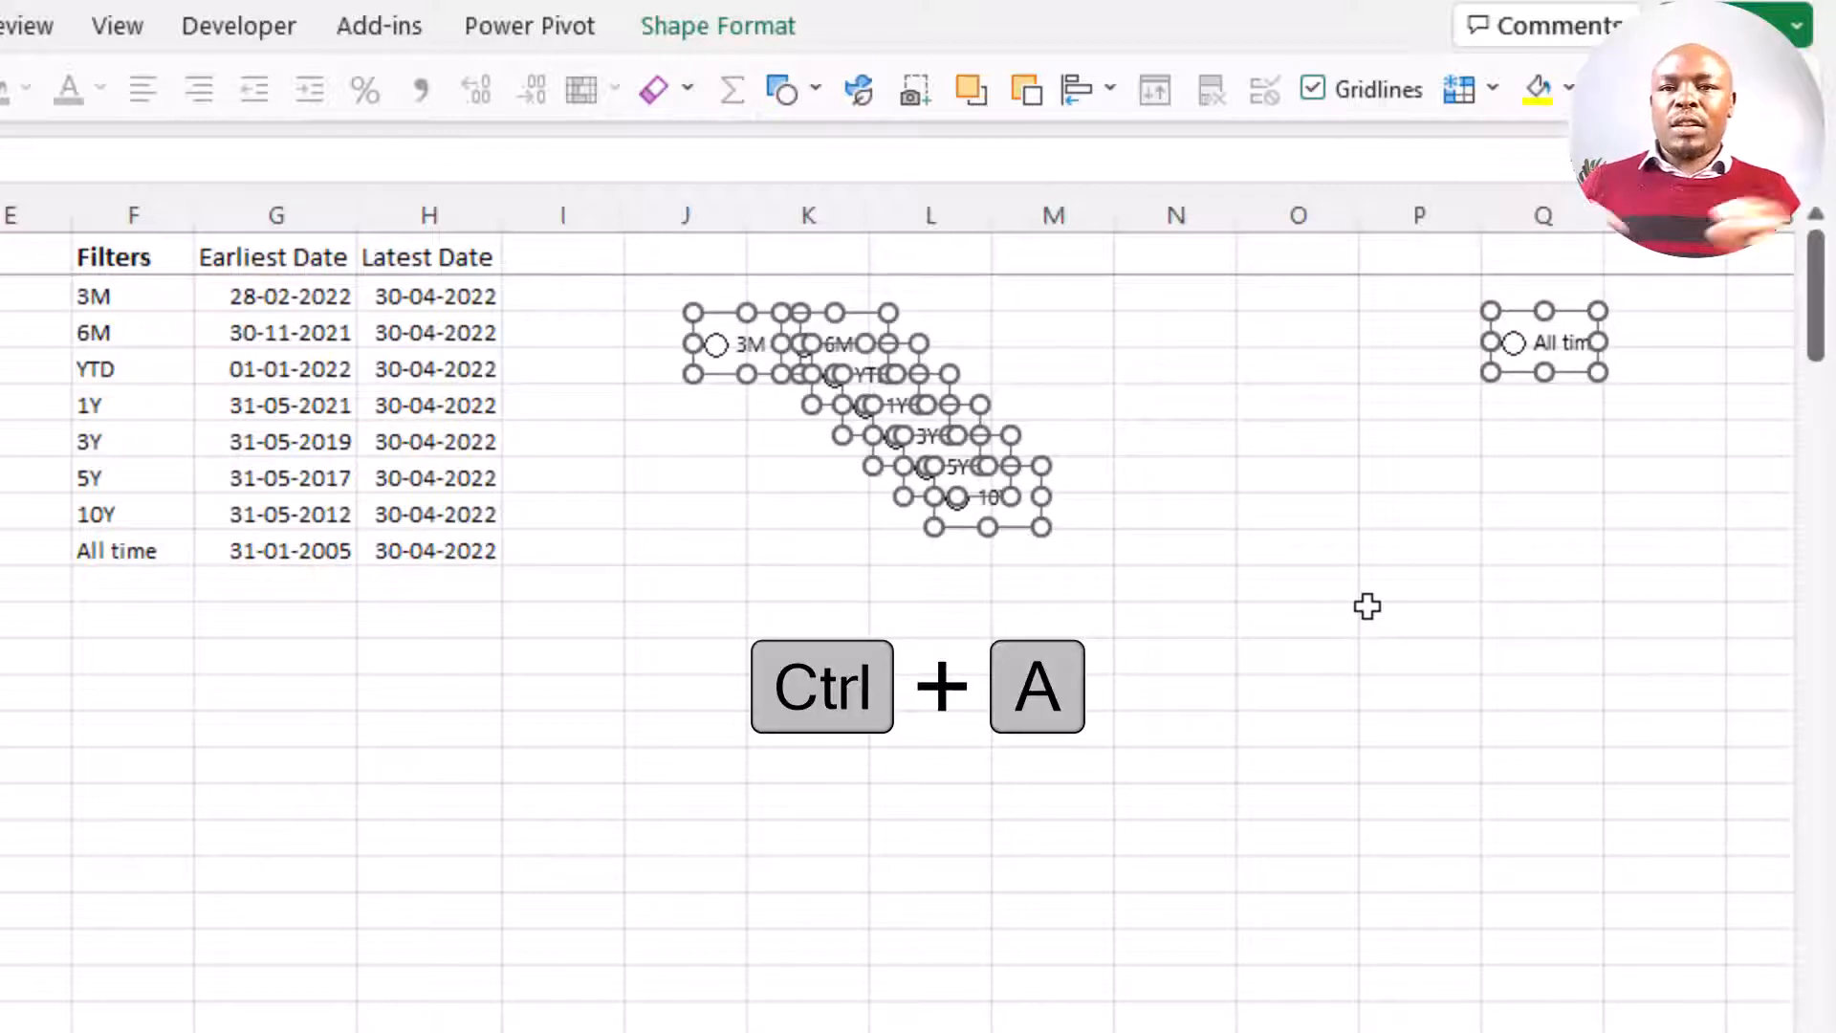
pyautogui.click(760, 46)
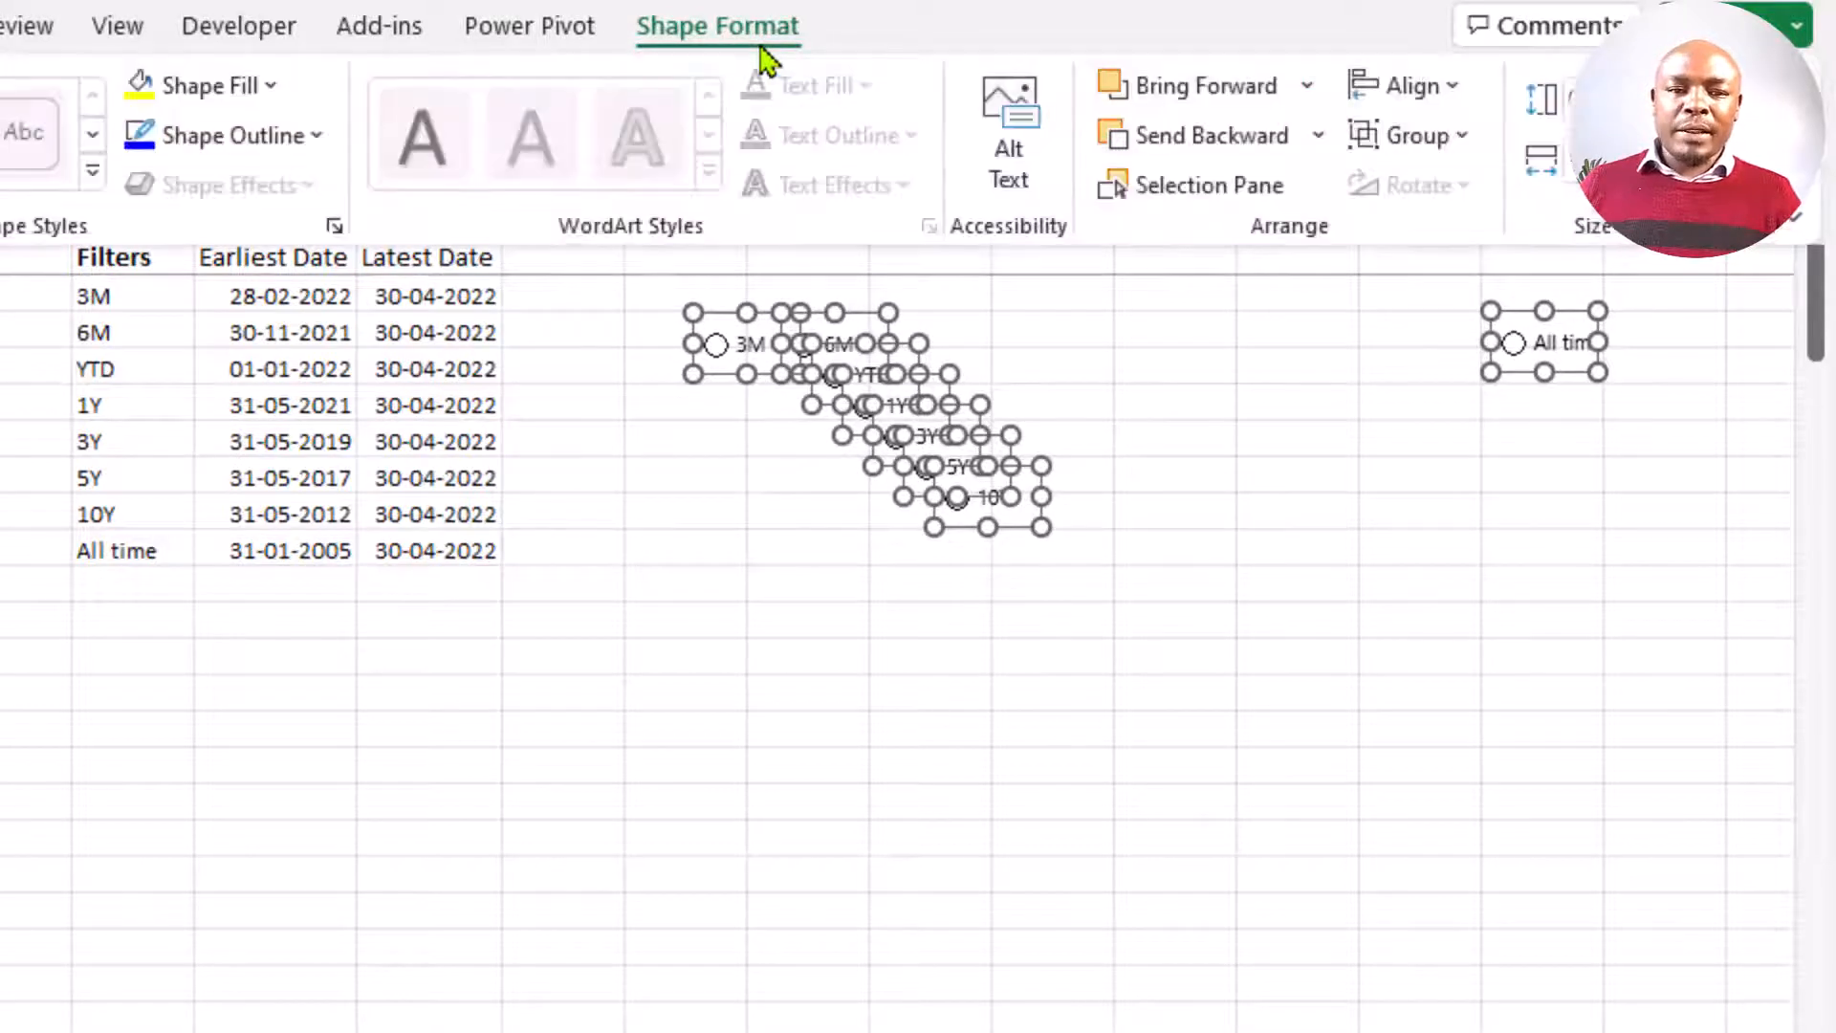
pyautogui.click(1425, 88)
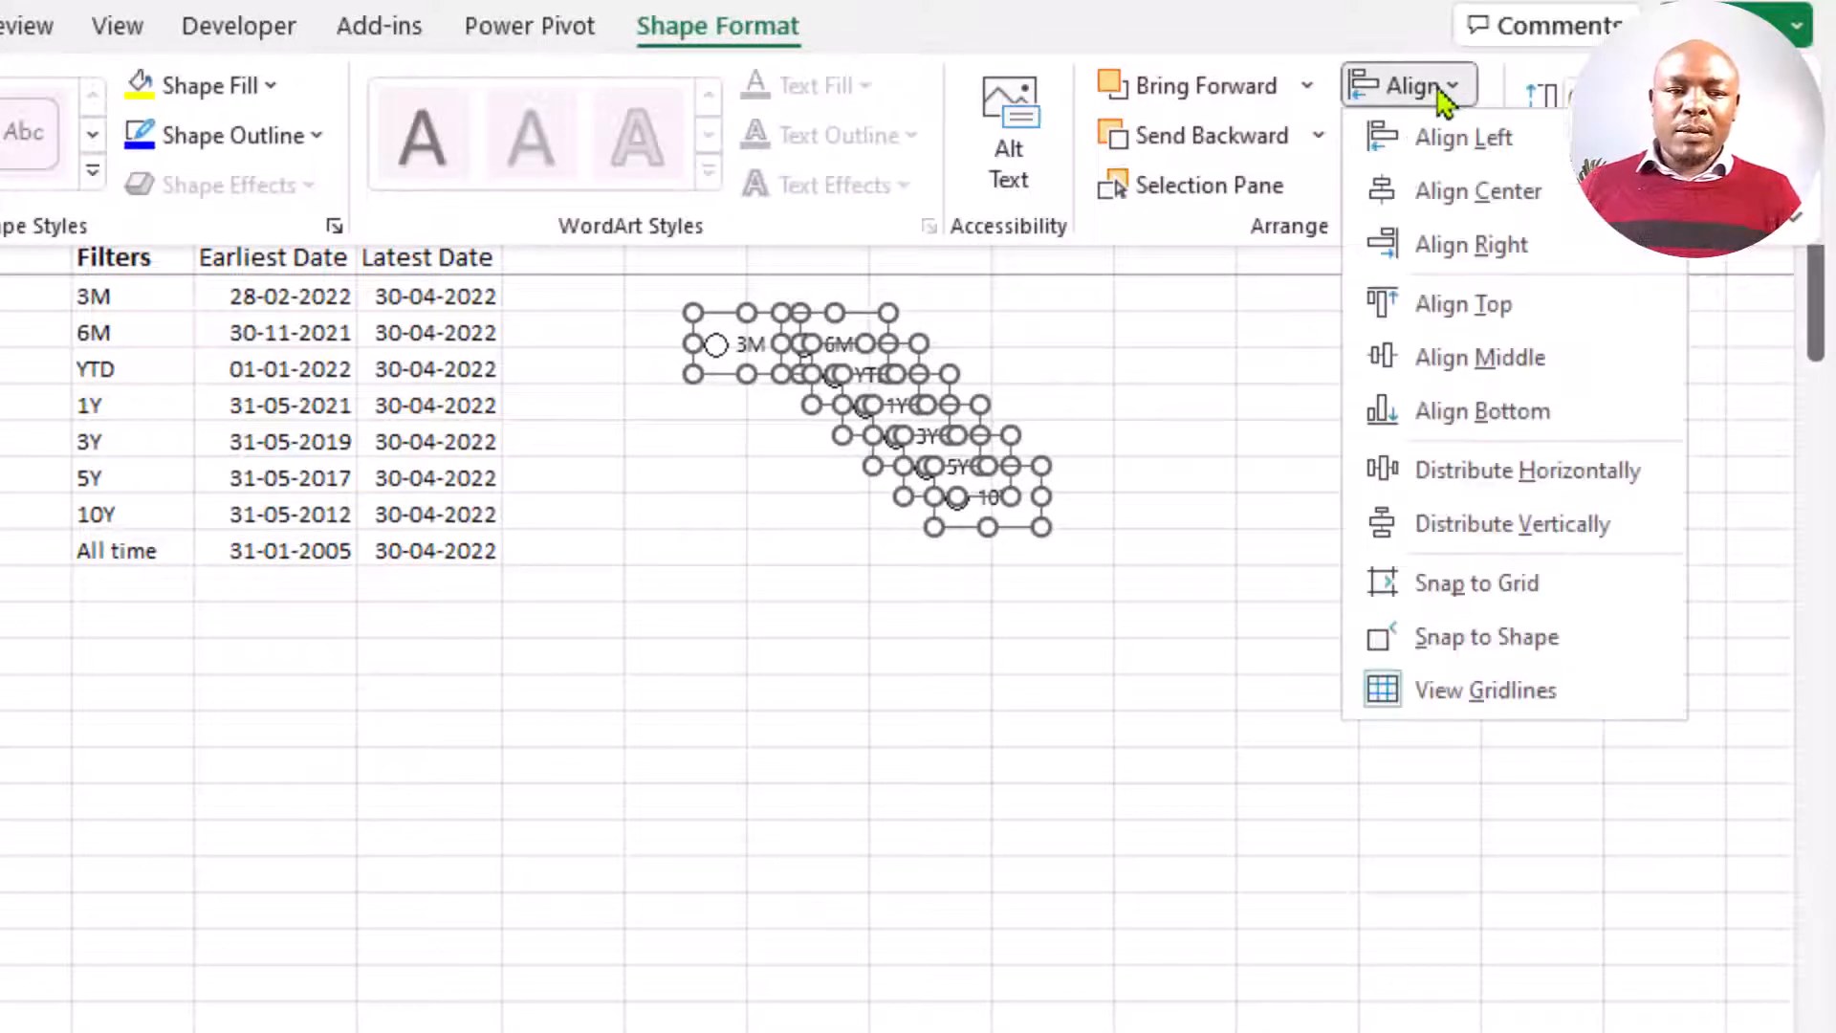
pyautogui.click(1462, 303)
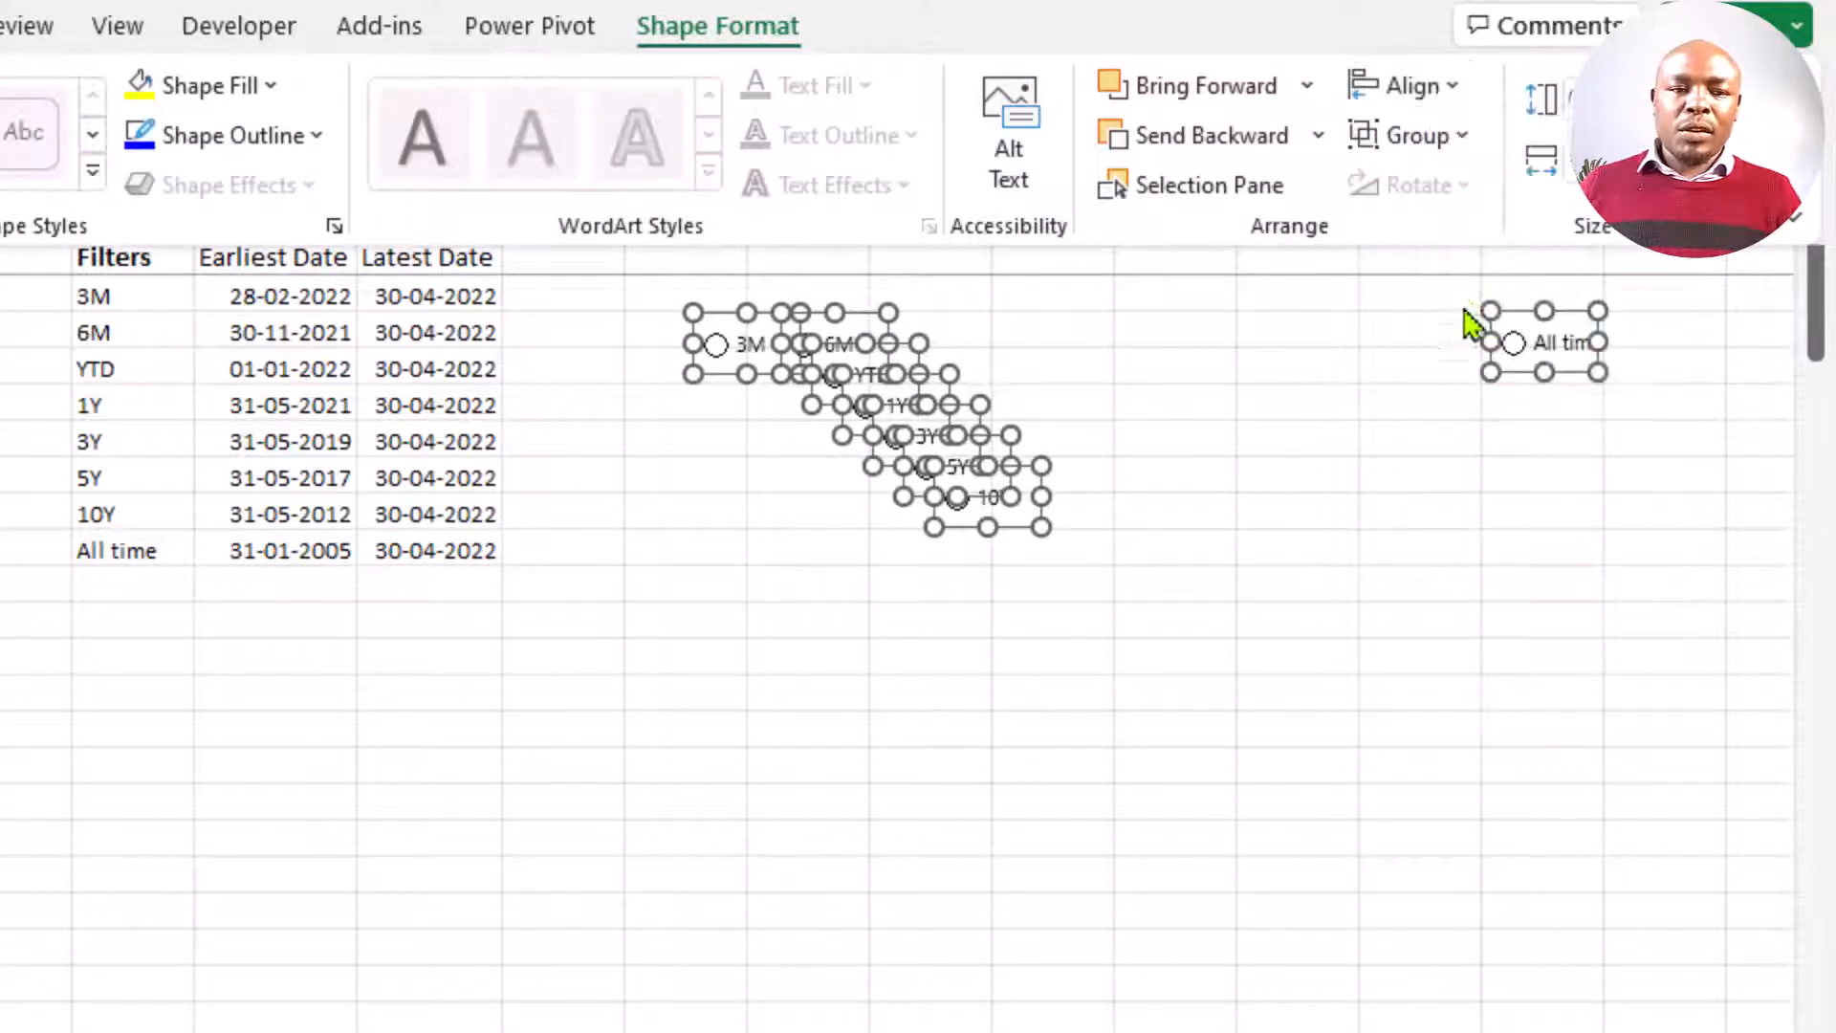
pyautogui.click(1442, 93)
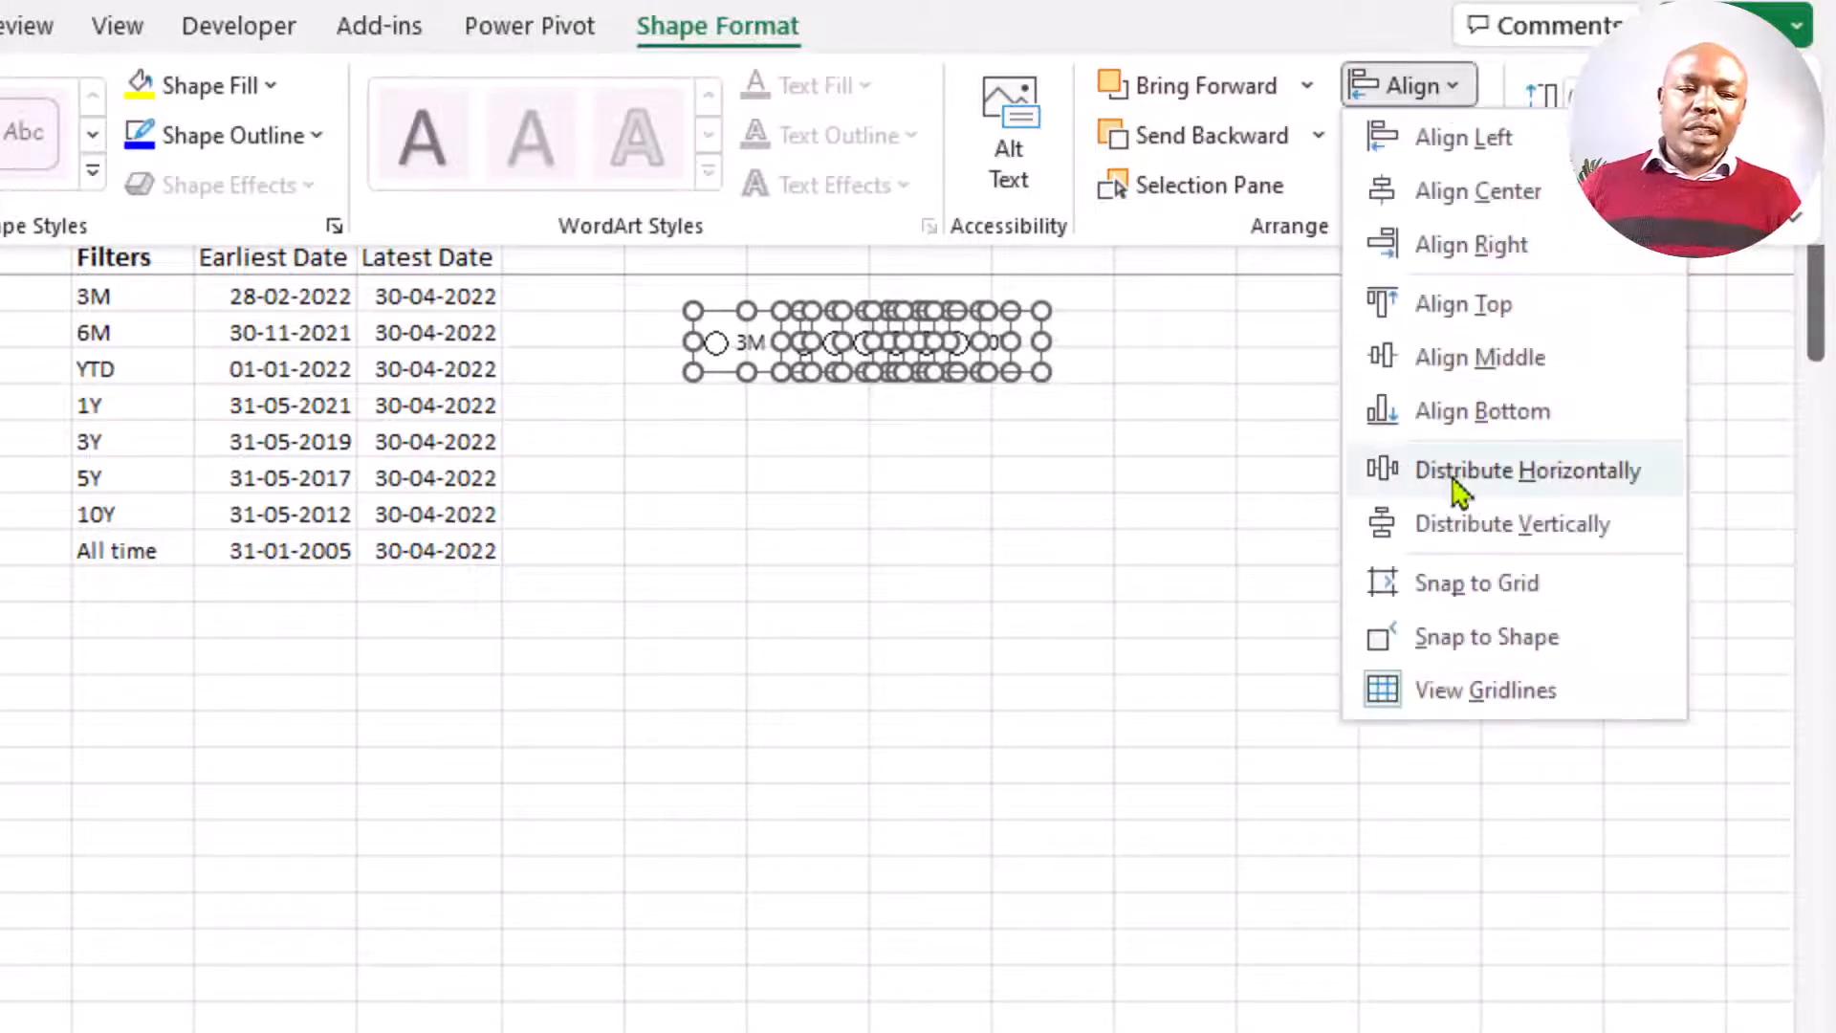
pyautogui.click(1536, 496)
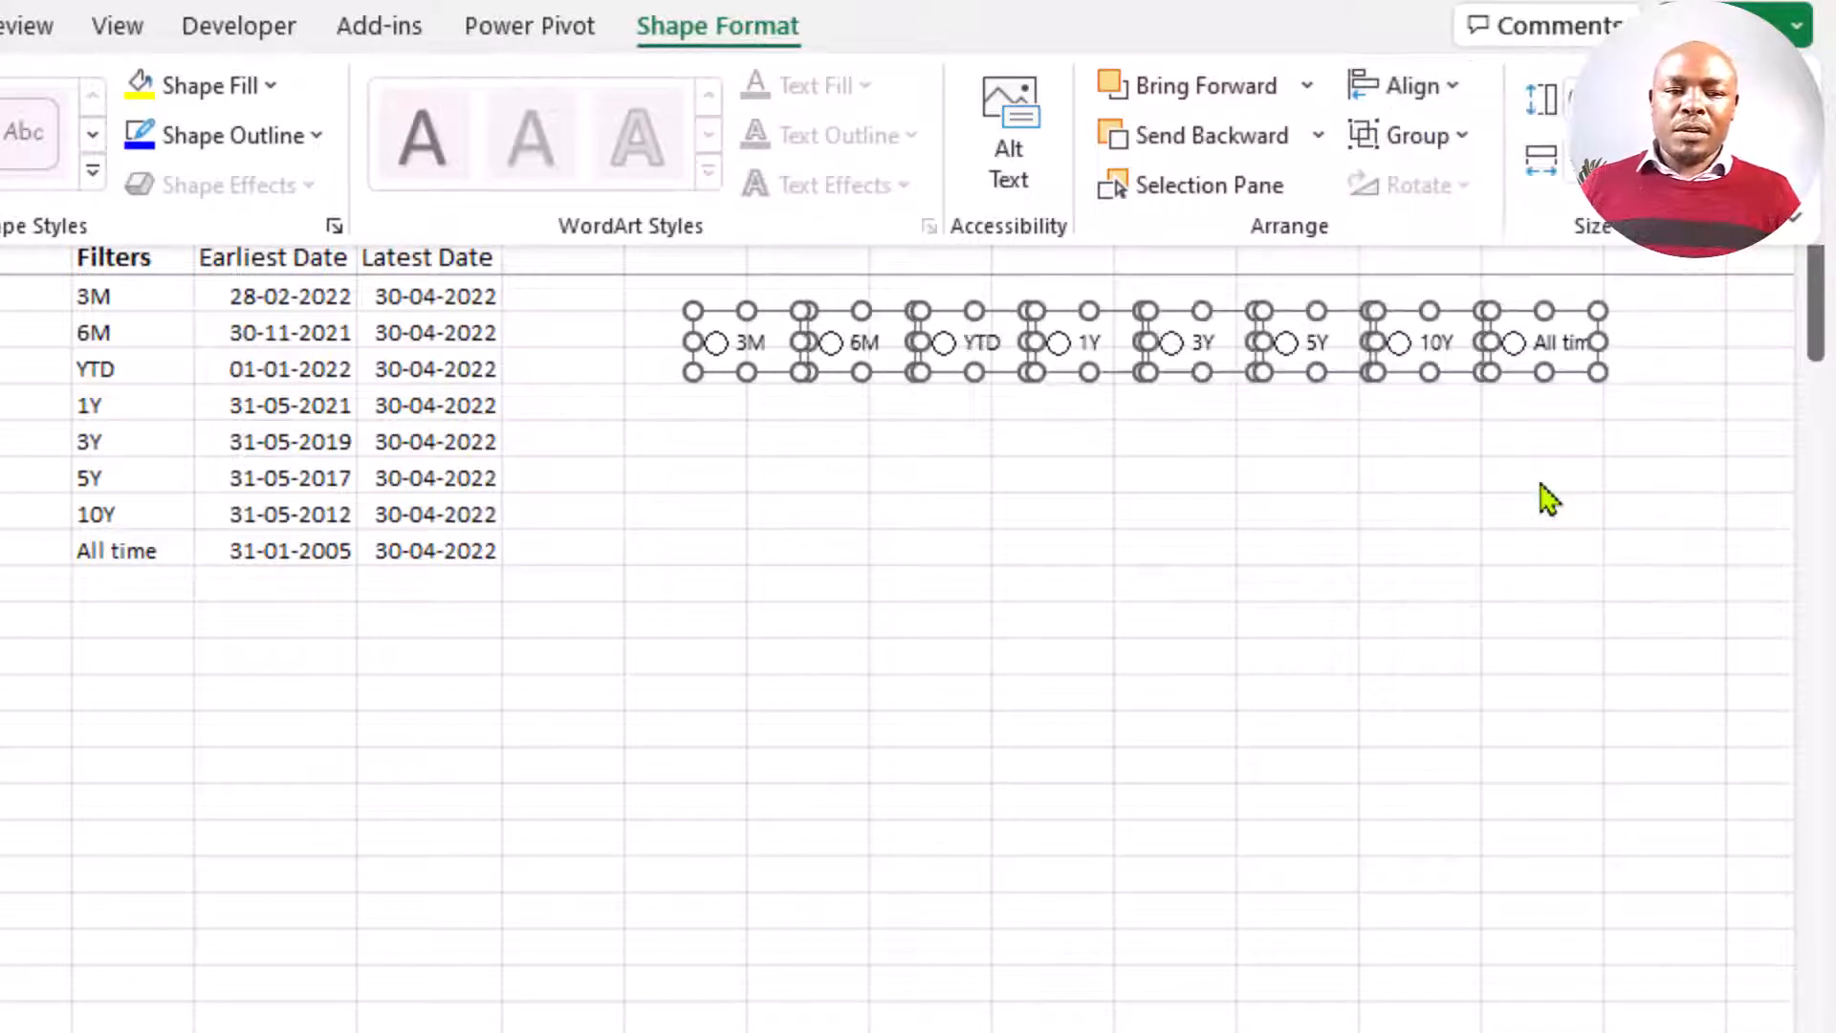
pyautogui.click(1247, 581)
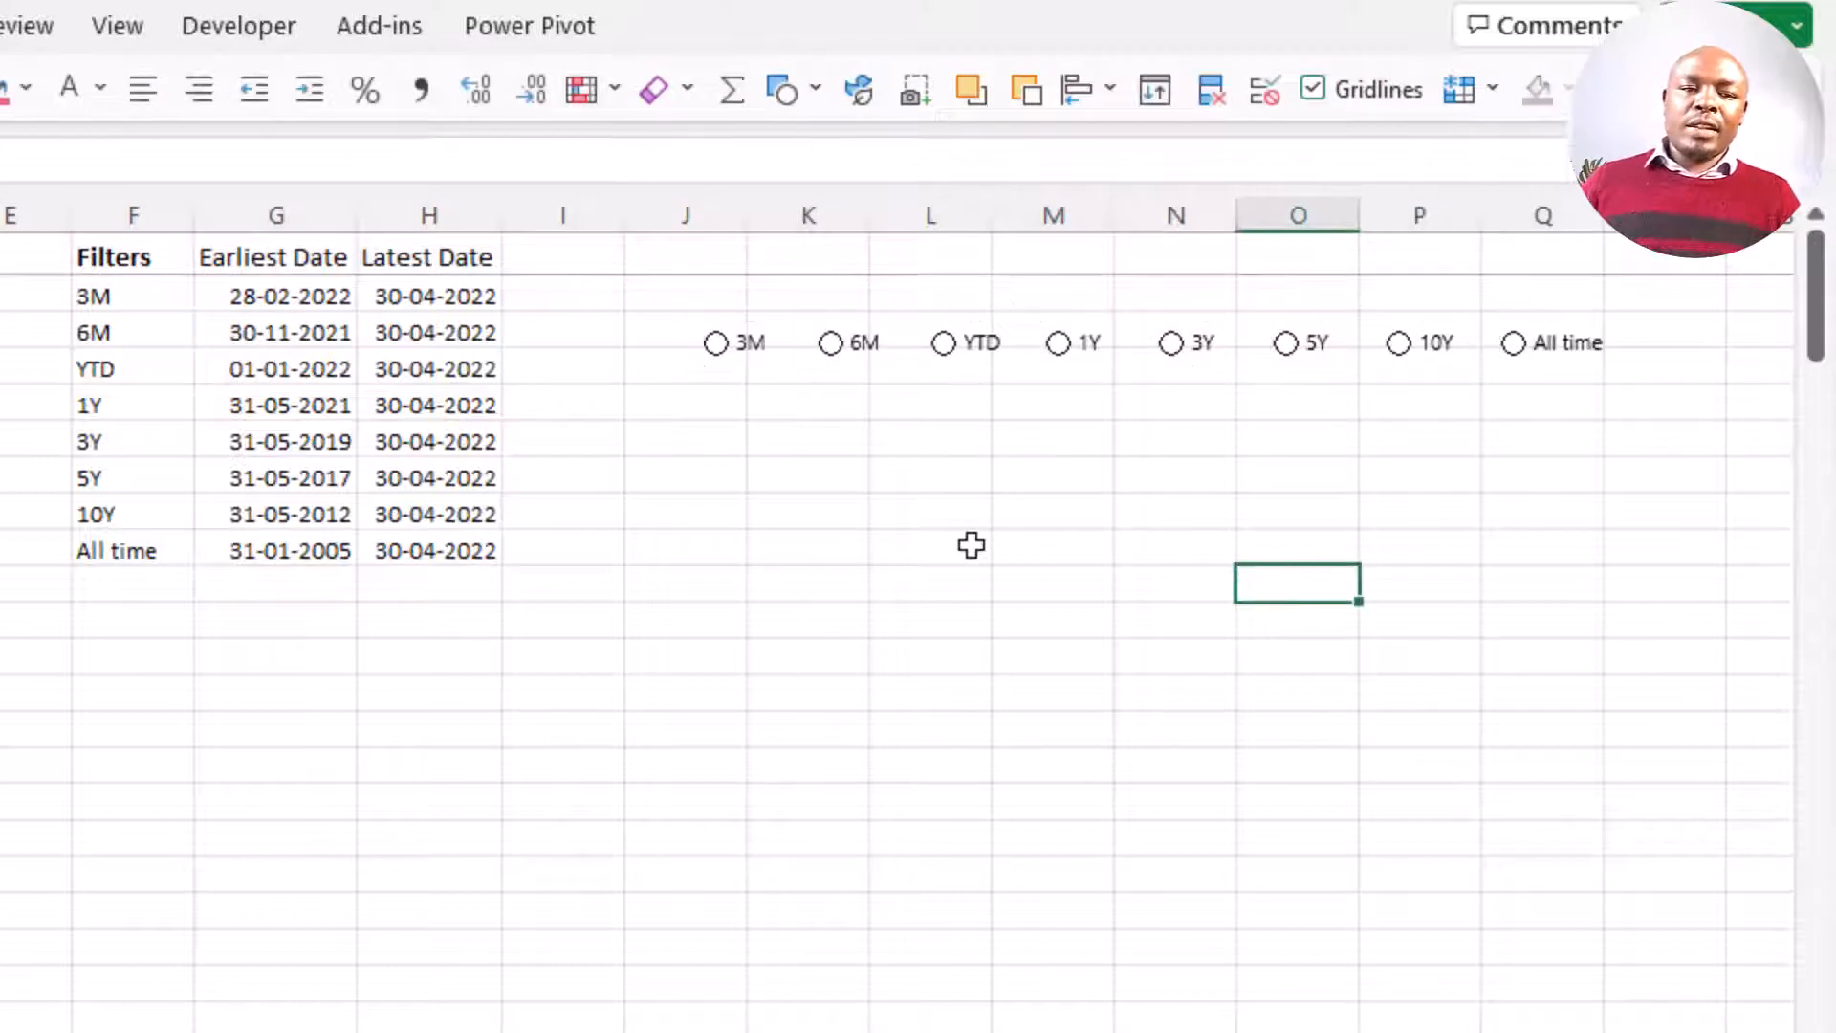
pyautogui.click(812, 475)
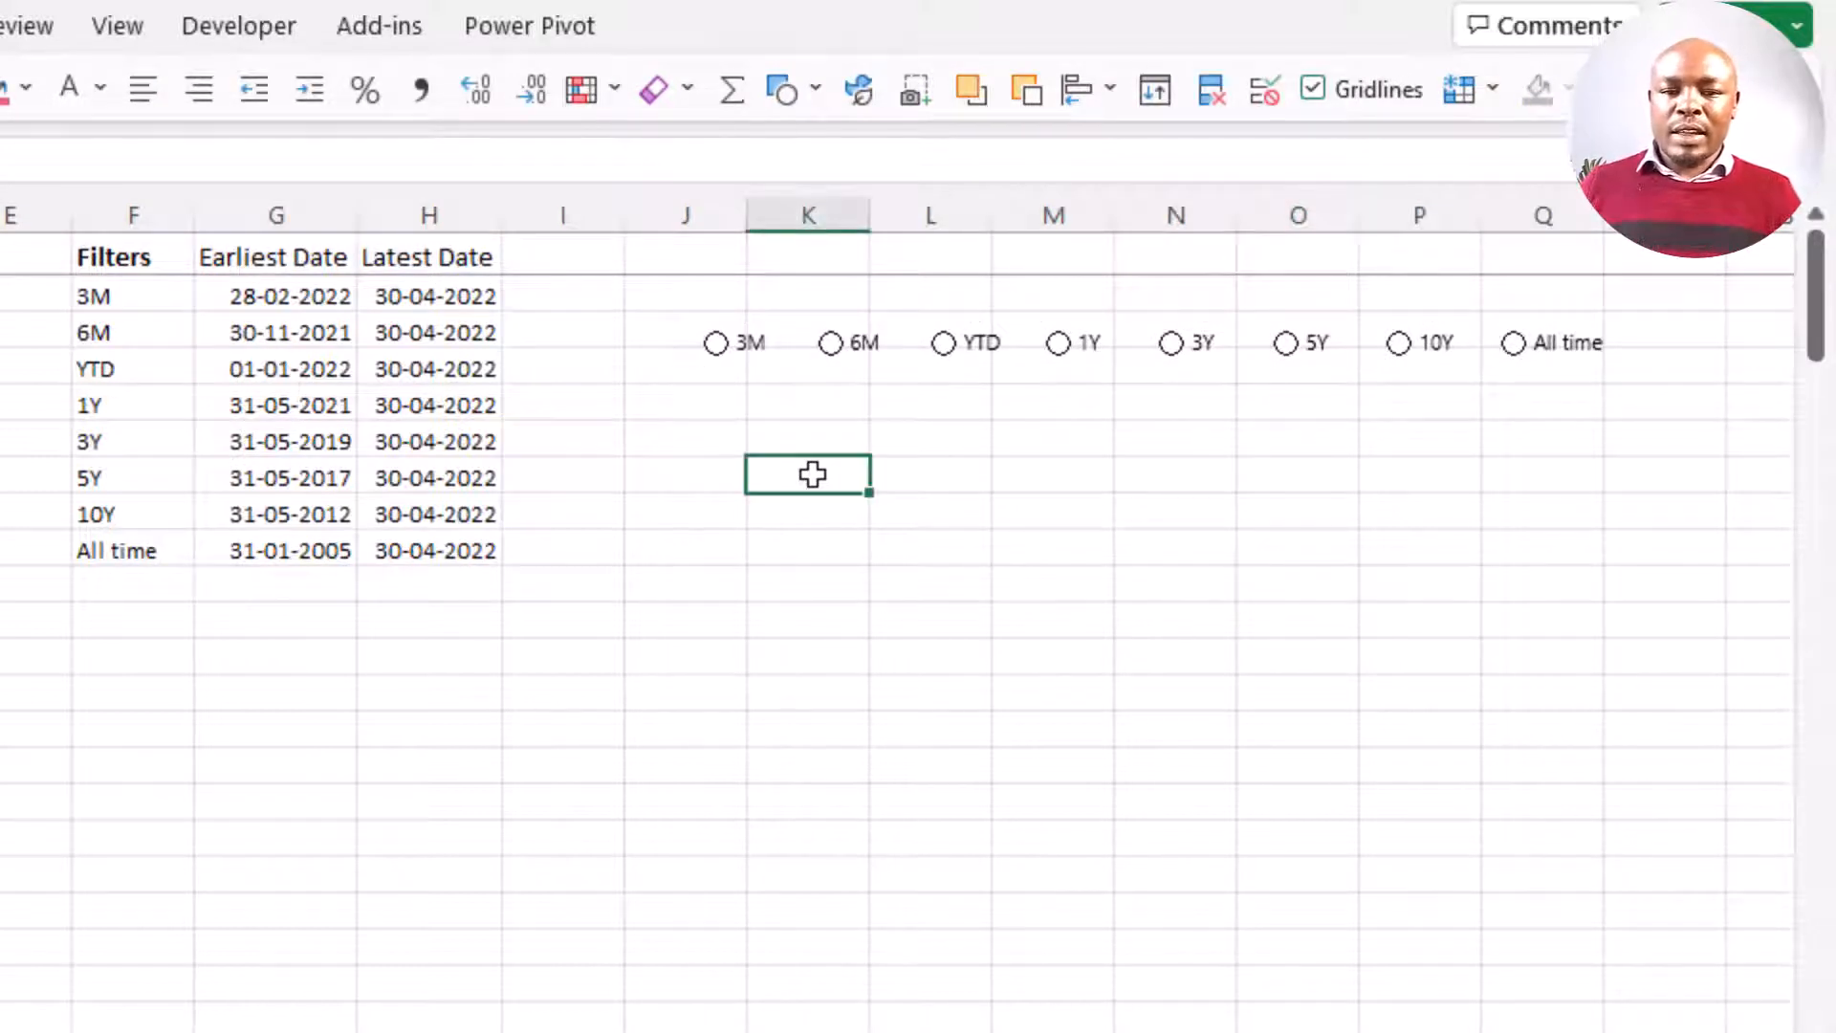
# - Test the option buttons by selecting 3M, 6M, YTD, 1Y and 3Y in turn, followed by YTD and 1Y again
pyautogui.click(724, 348)
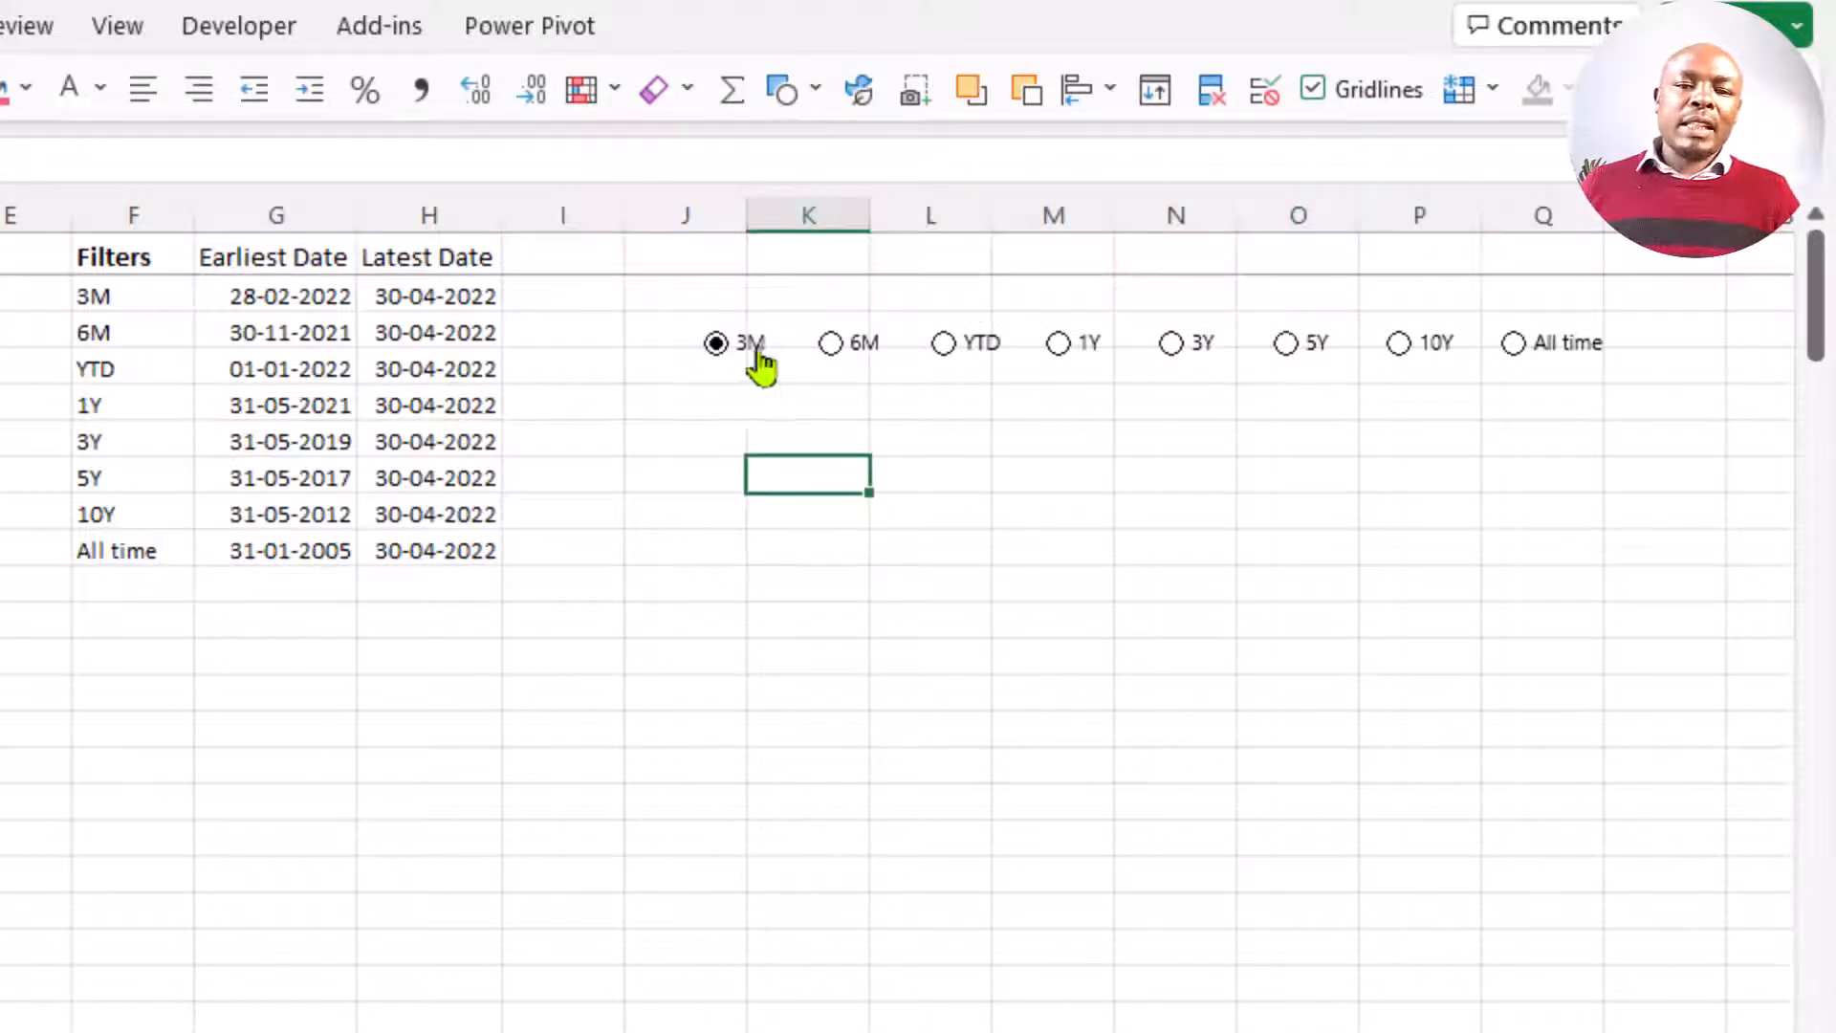
pyautogui.click(830, 346)
pyautogui.click(982, 352)
pyautogui.click(1057, 352)
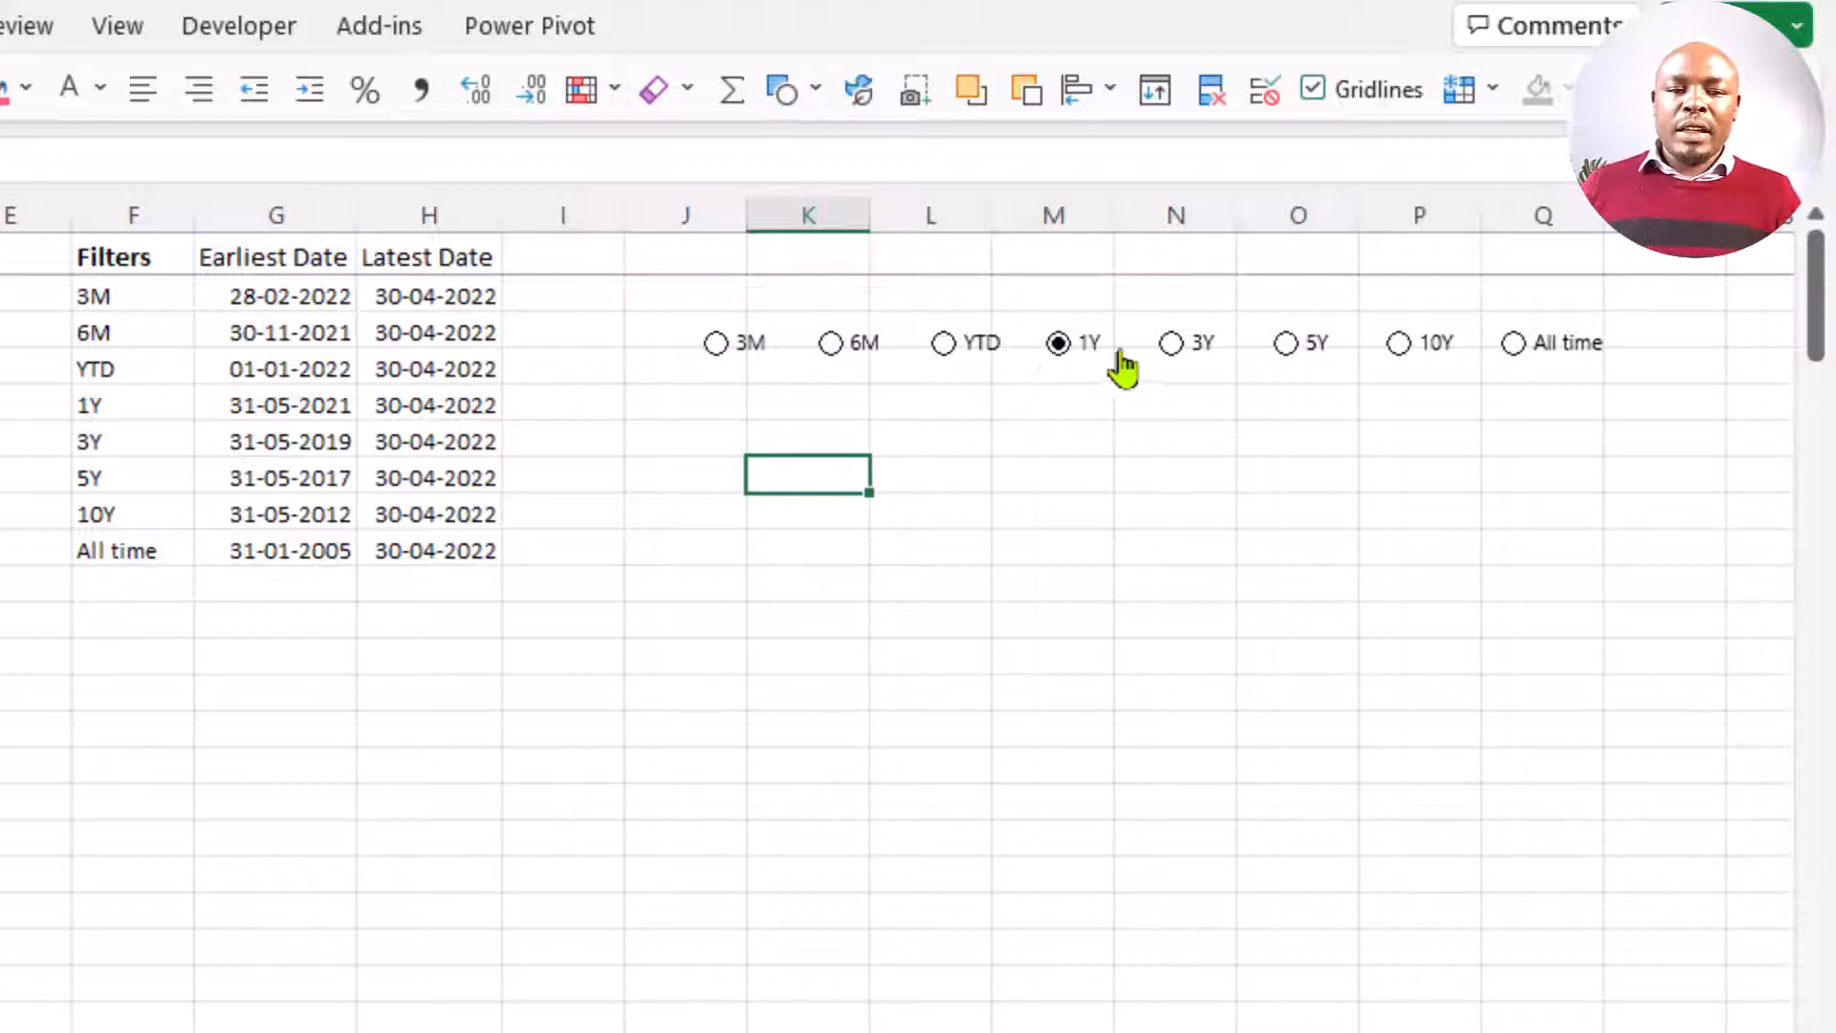
pyautogui.click(1171, 354)
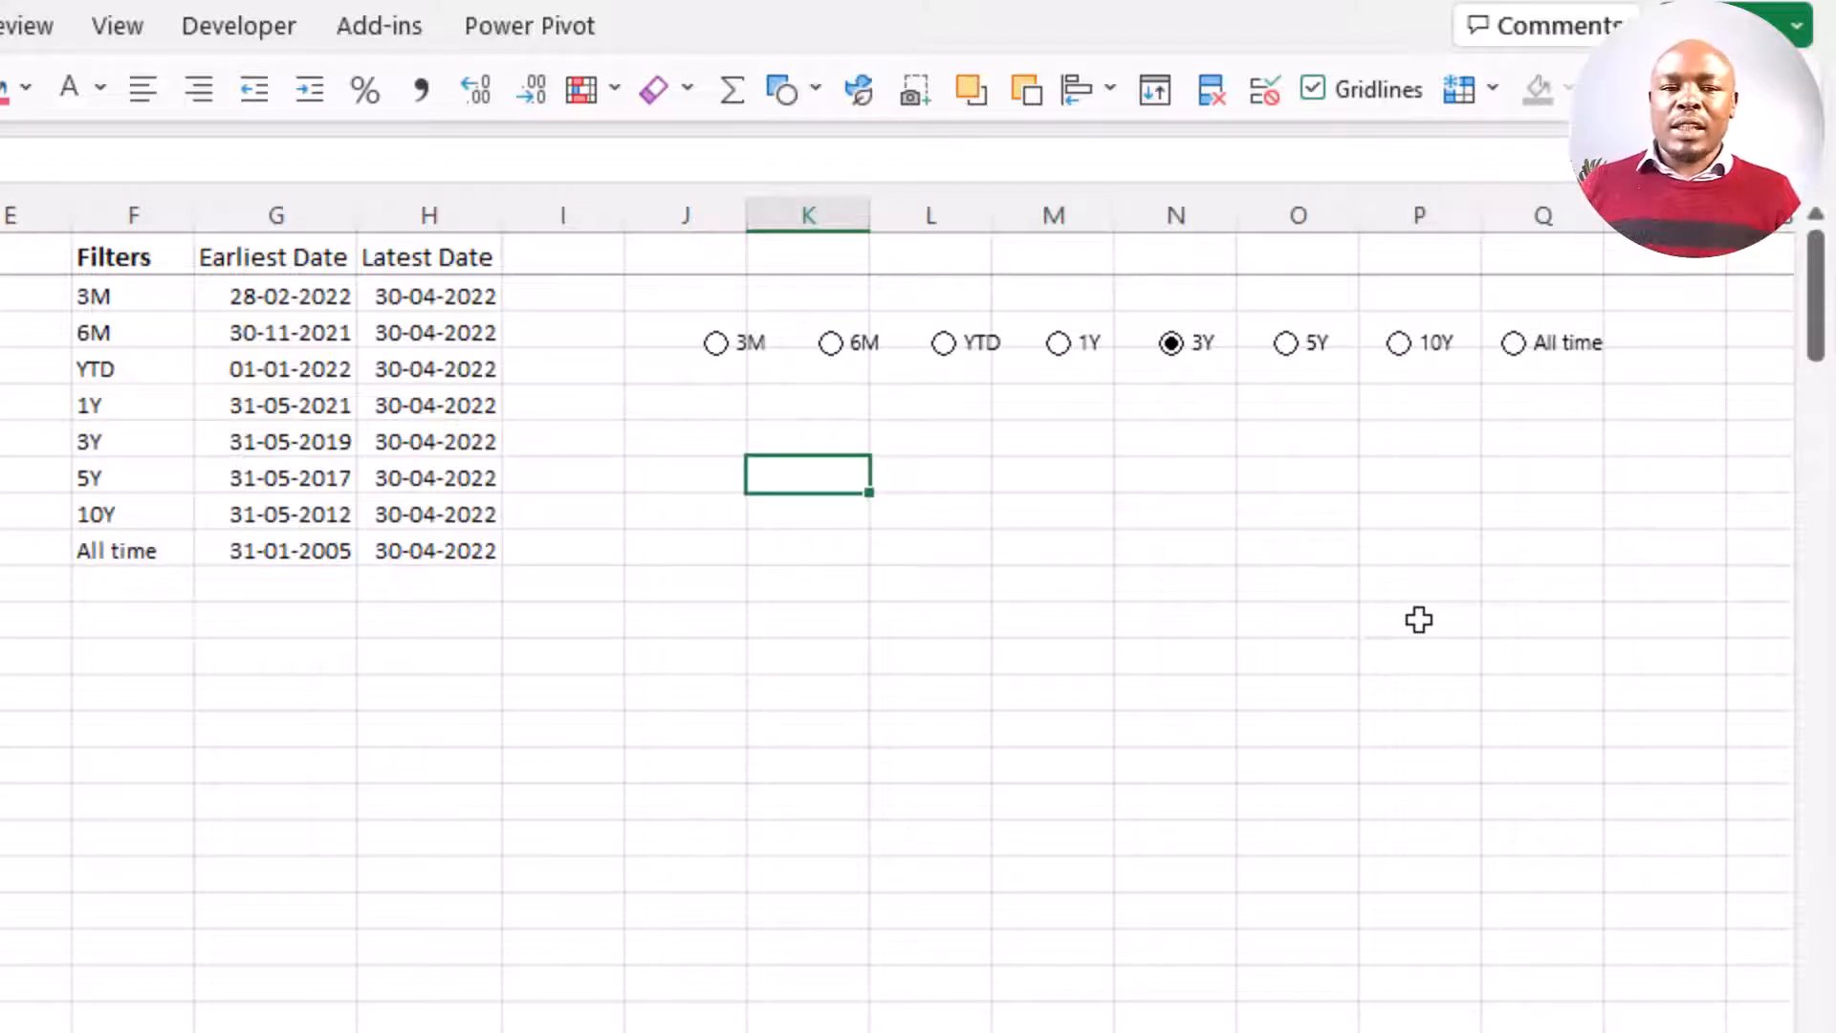
pyautogui.click(980, 354)
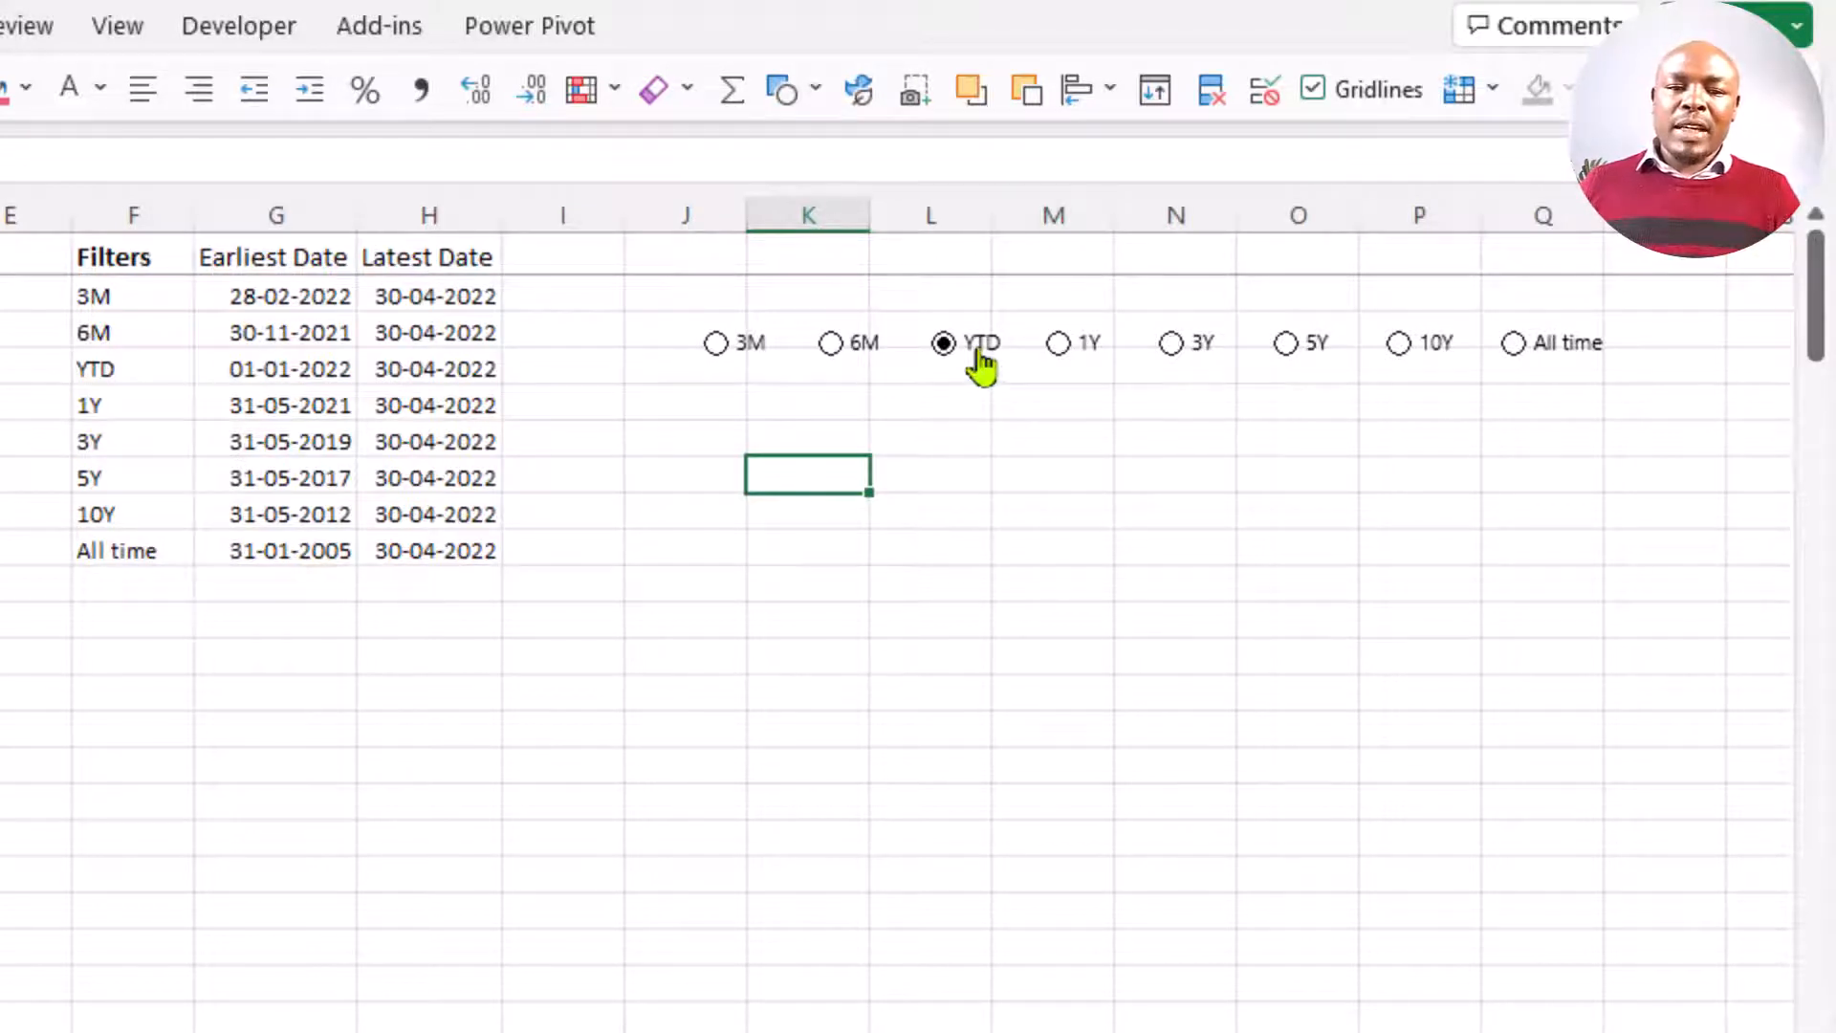
pyautogui.click(1061, 361)
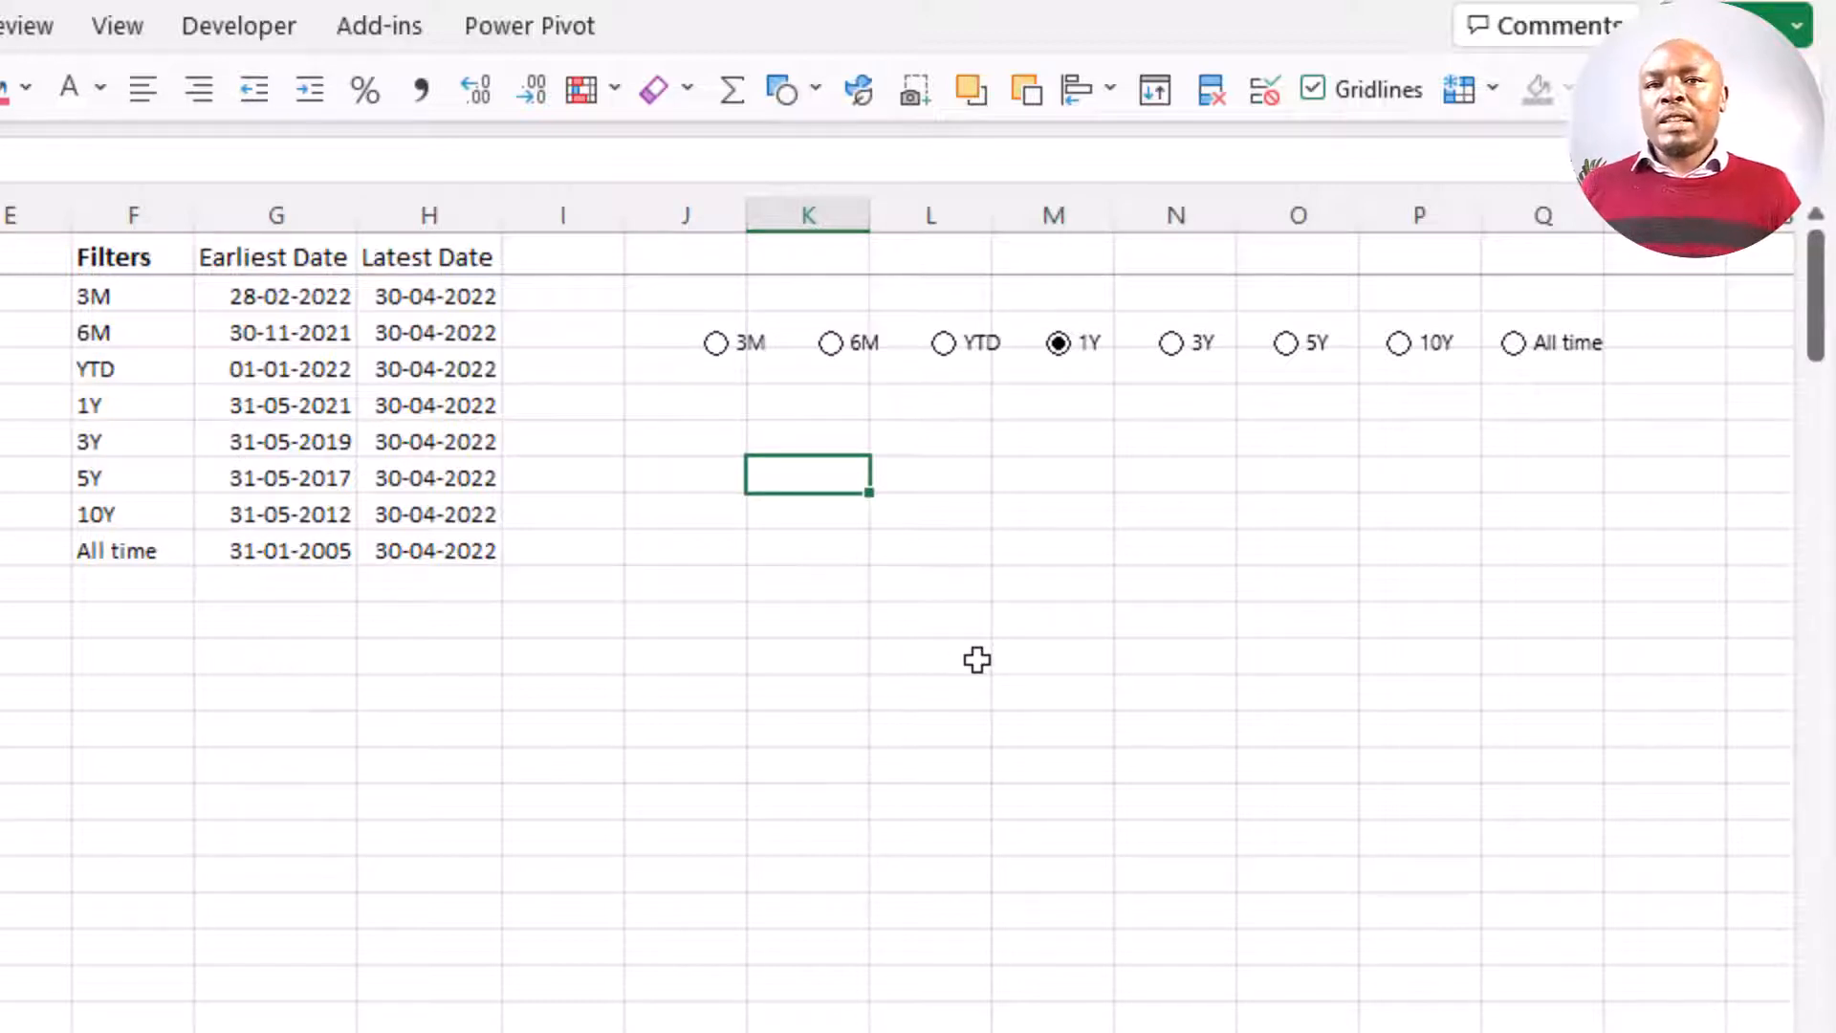
# - Link the 6M option button to cell $E$12 in its control format settings
pyautogui.rightClick(859, 352)
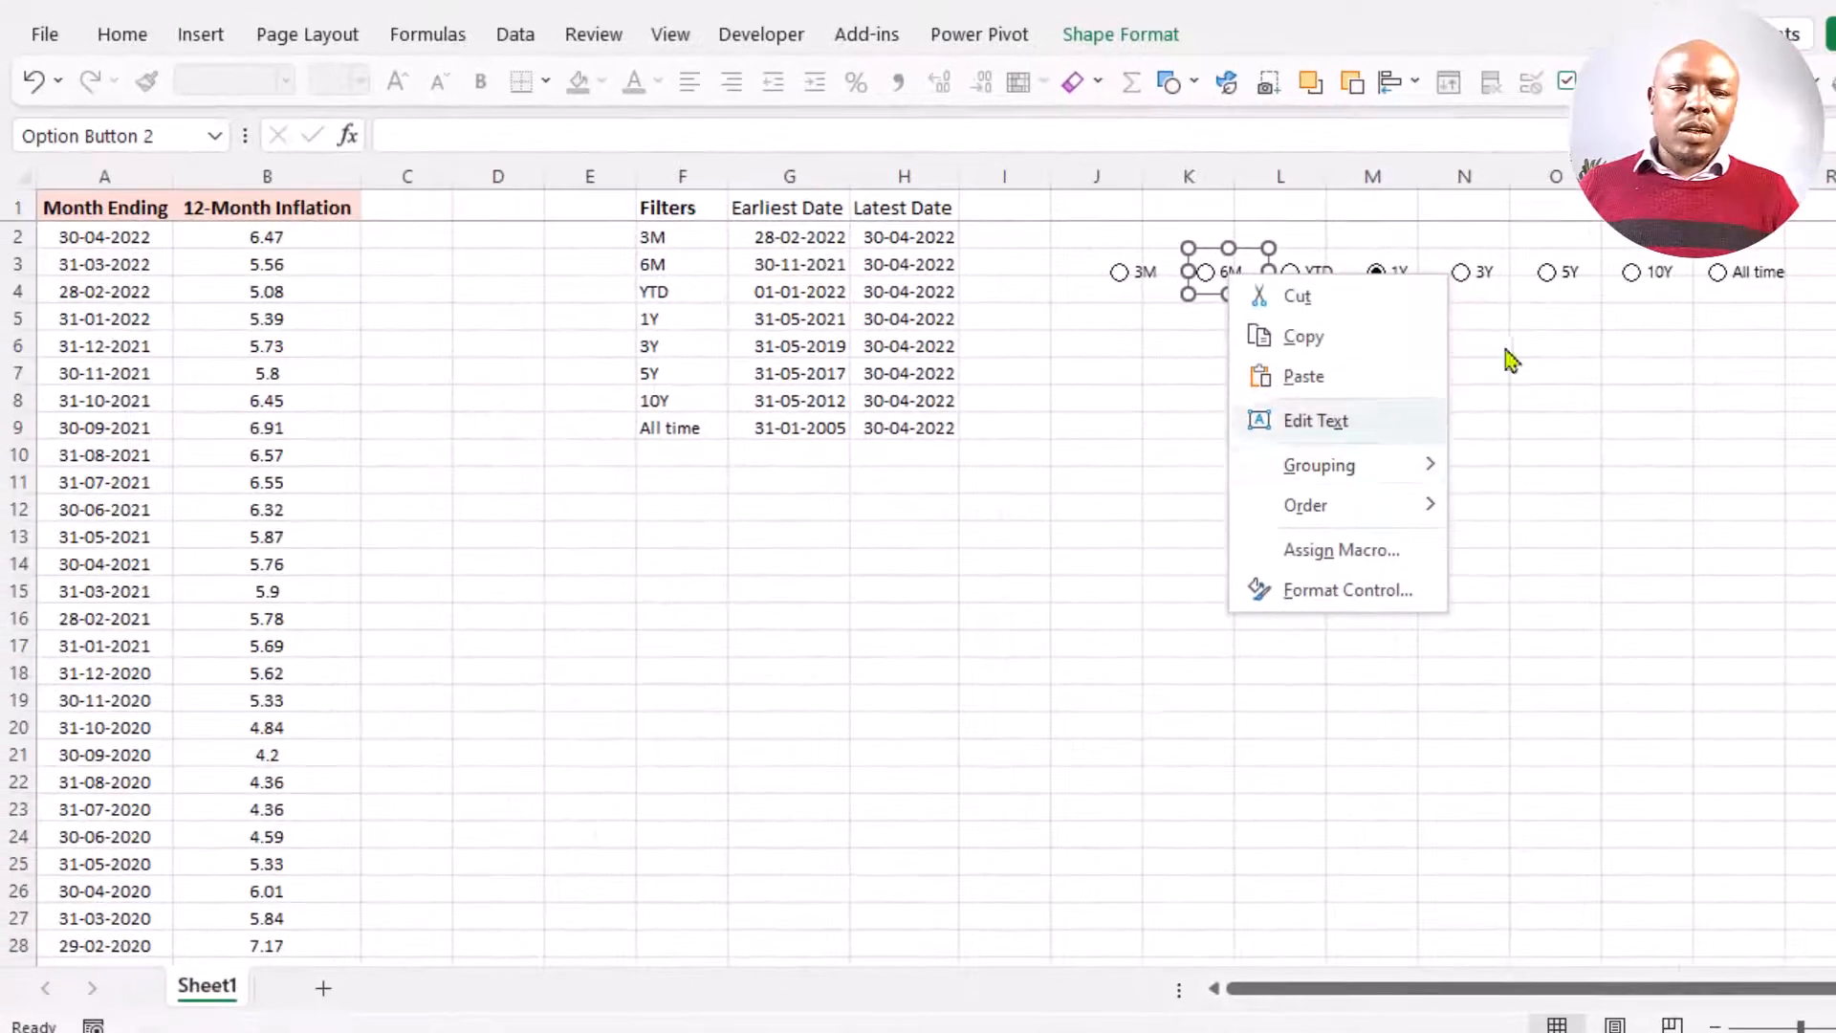
pyautogui.click(1348, 590)
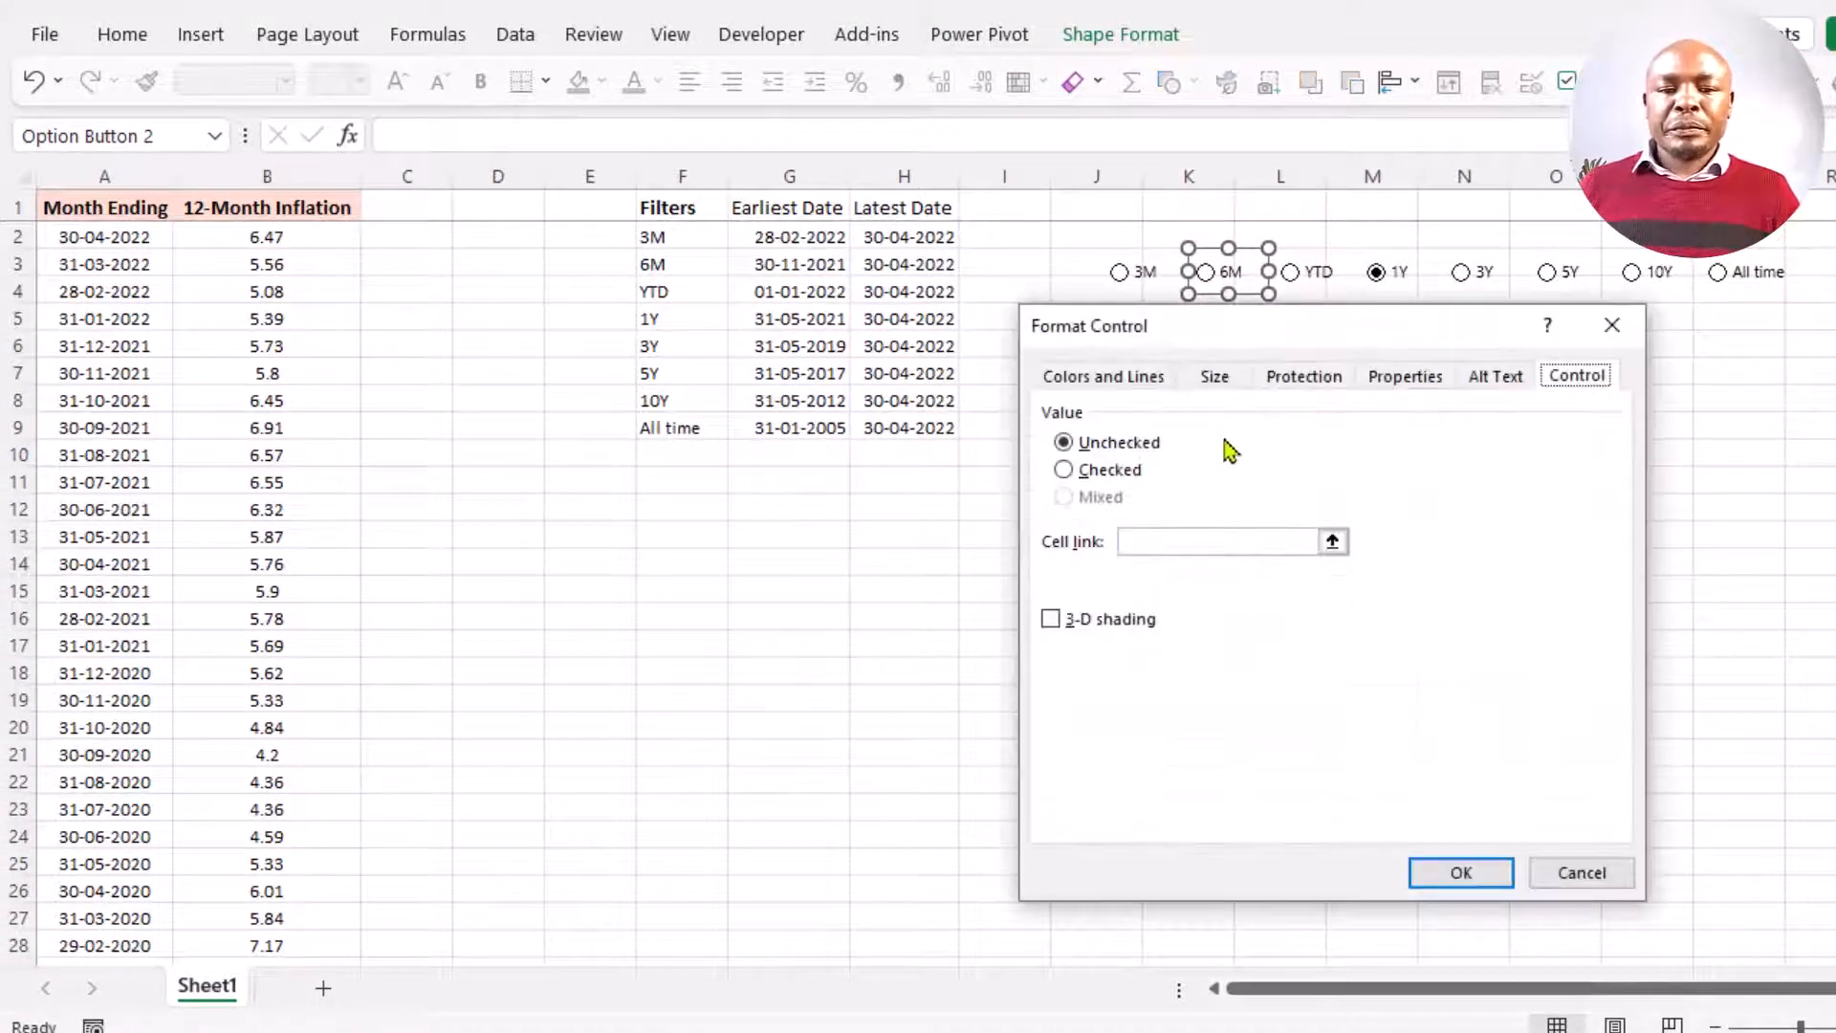
pyautogui.moveTo(1168, 330); pyautogui.dragTo(1276, 319)
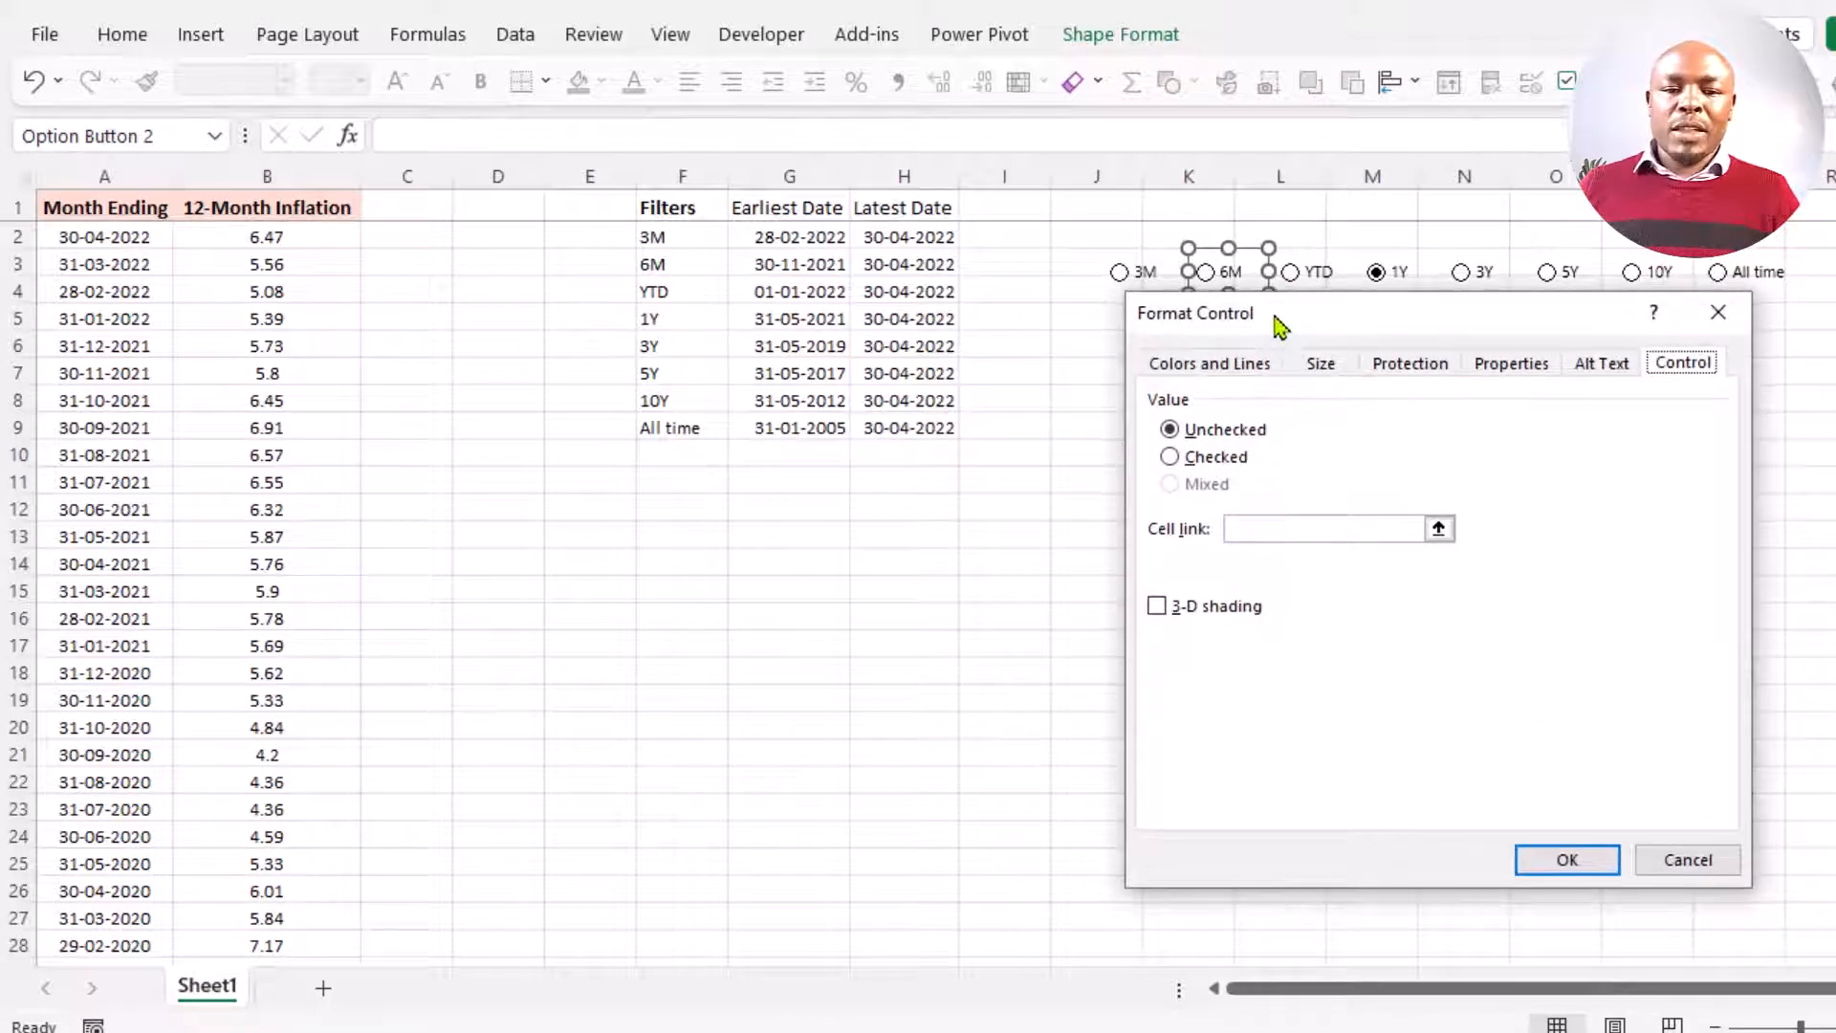
pyautogui.click(1264, 537)
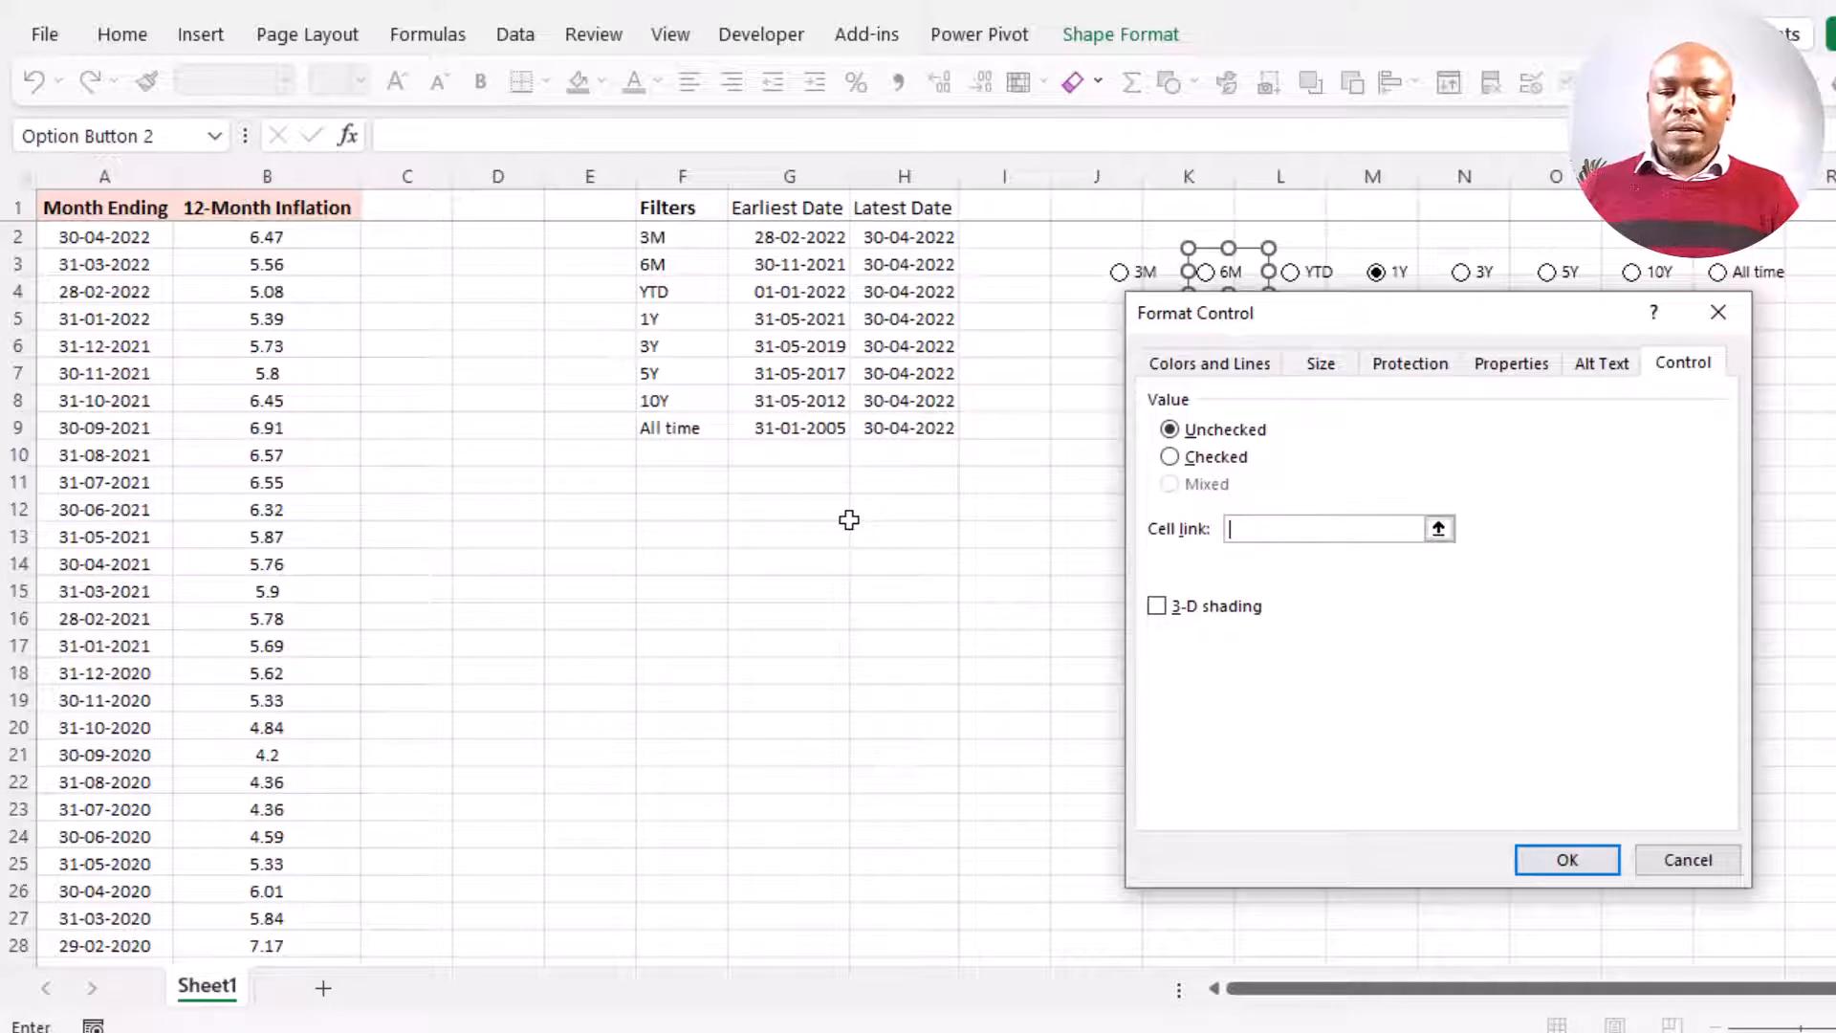
pyautogui.click(574, 504)
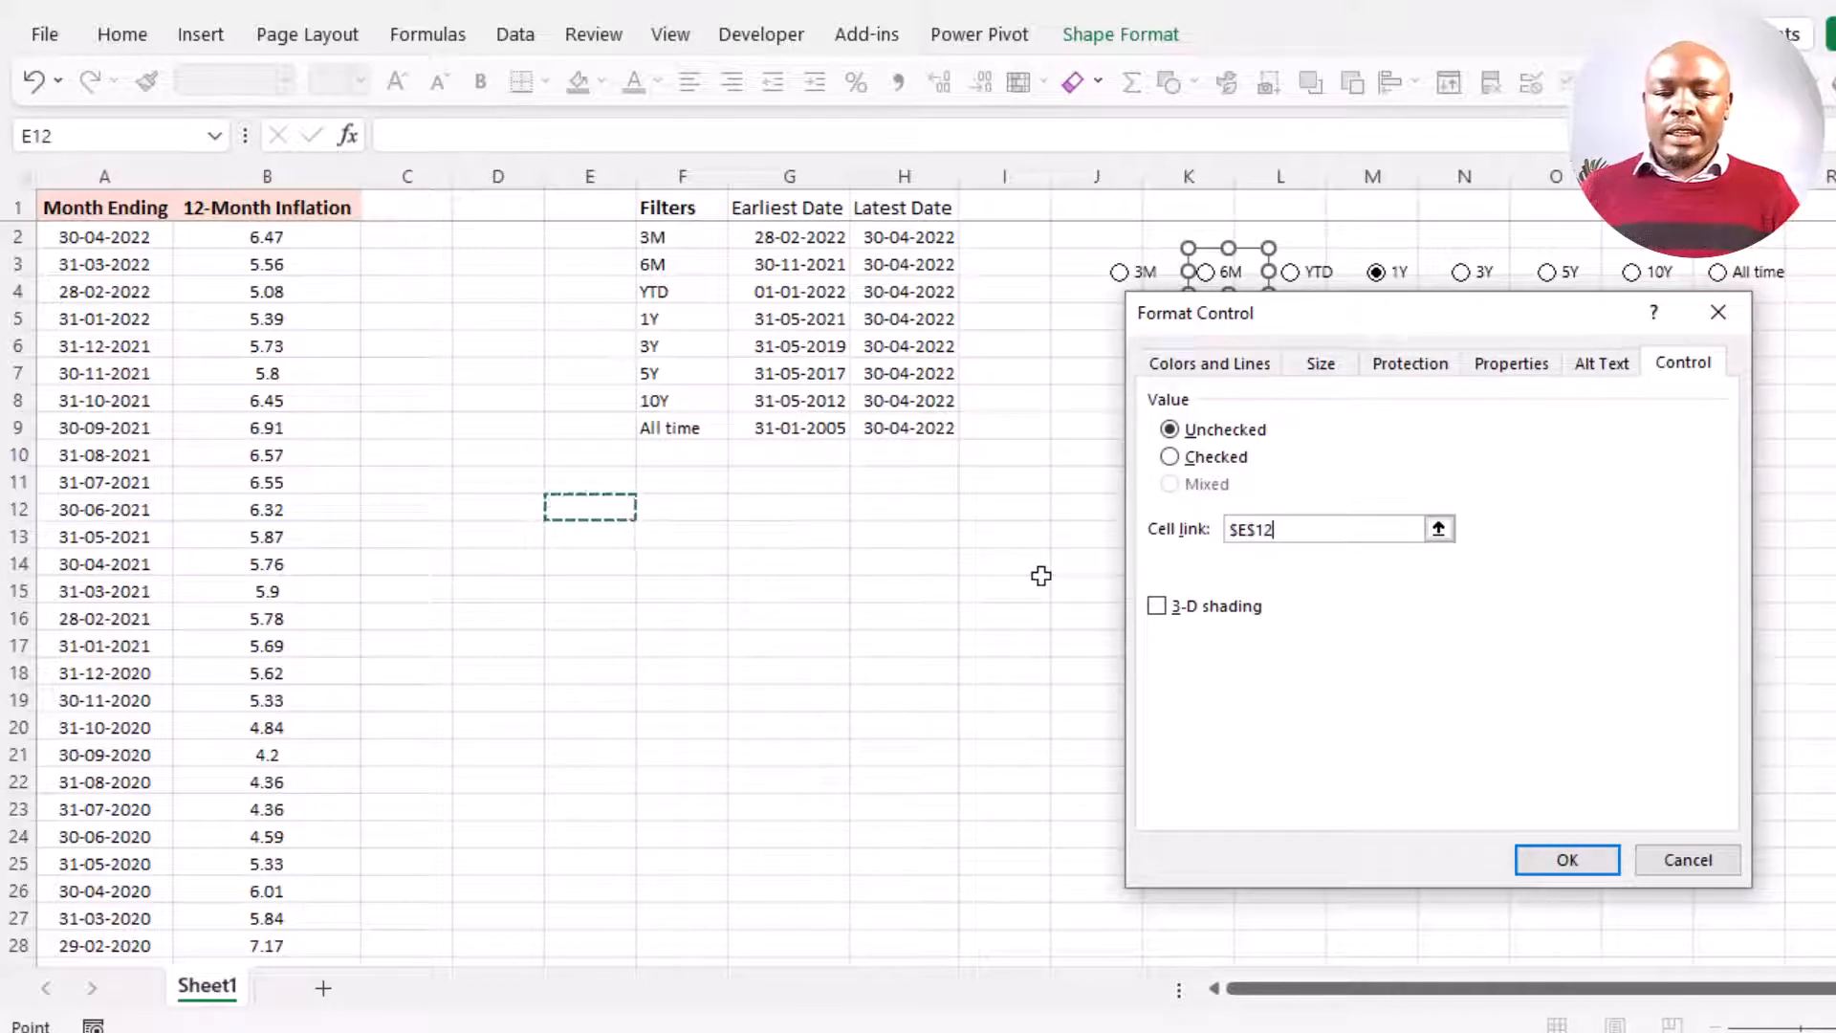
pyautogui.click(1566, 859)
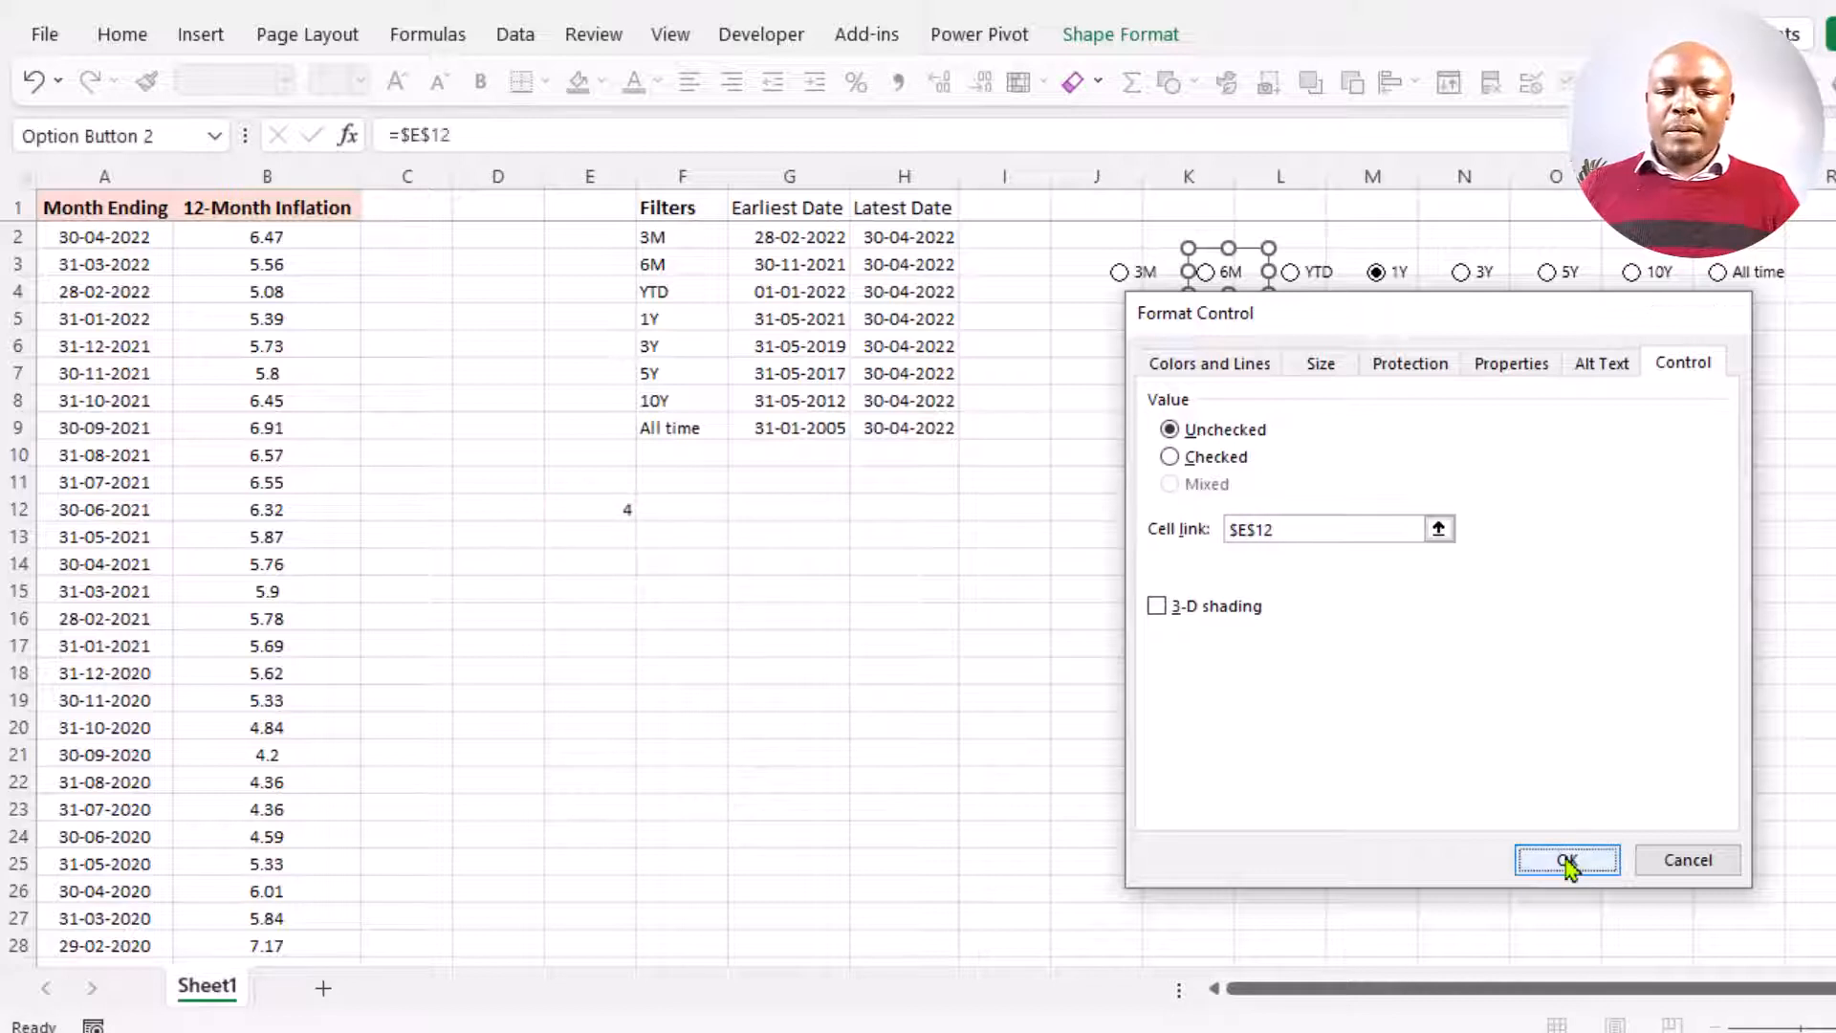
# - Check how linked cell E12 responds when the 3M and YTD options are selected
pyautogui.click(1179, 640)
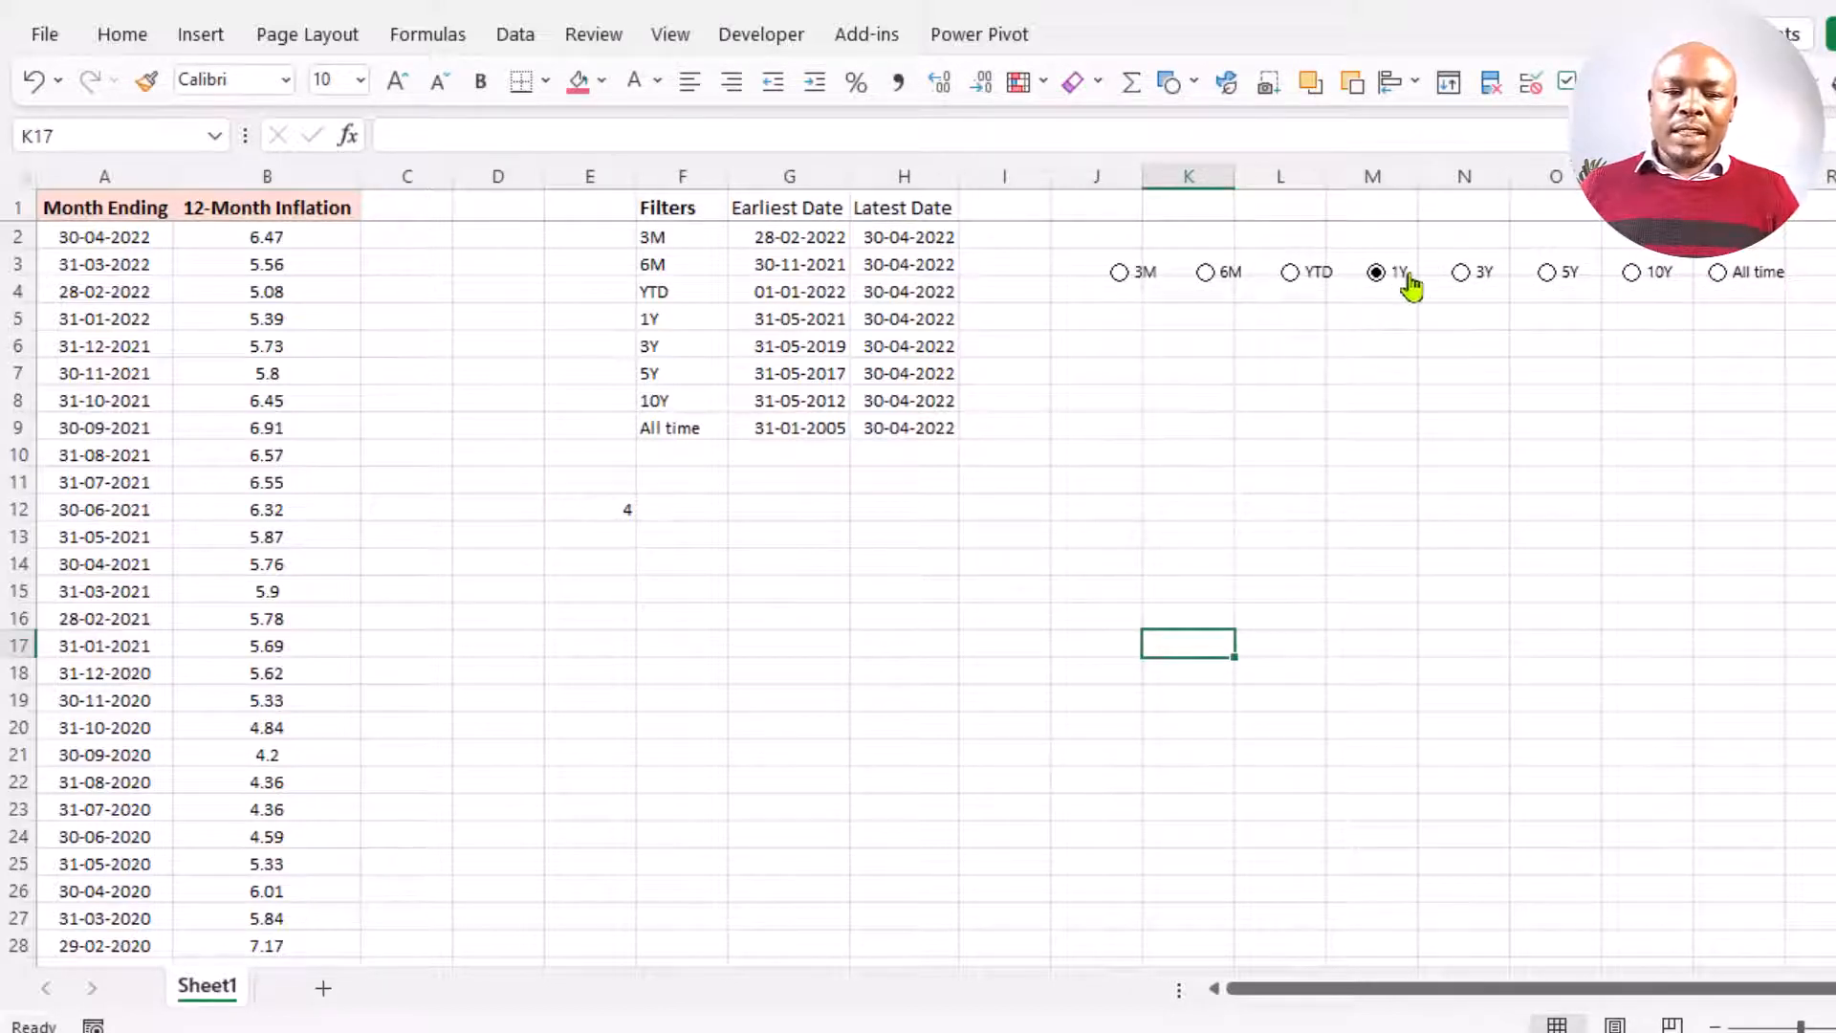
pyautogui.click(1145, 282)
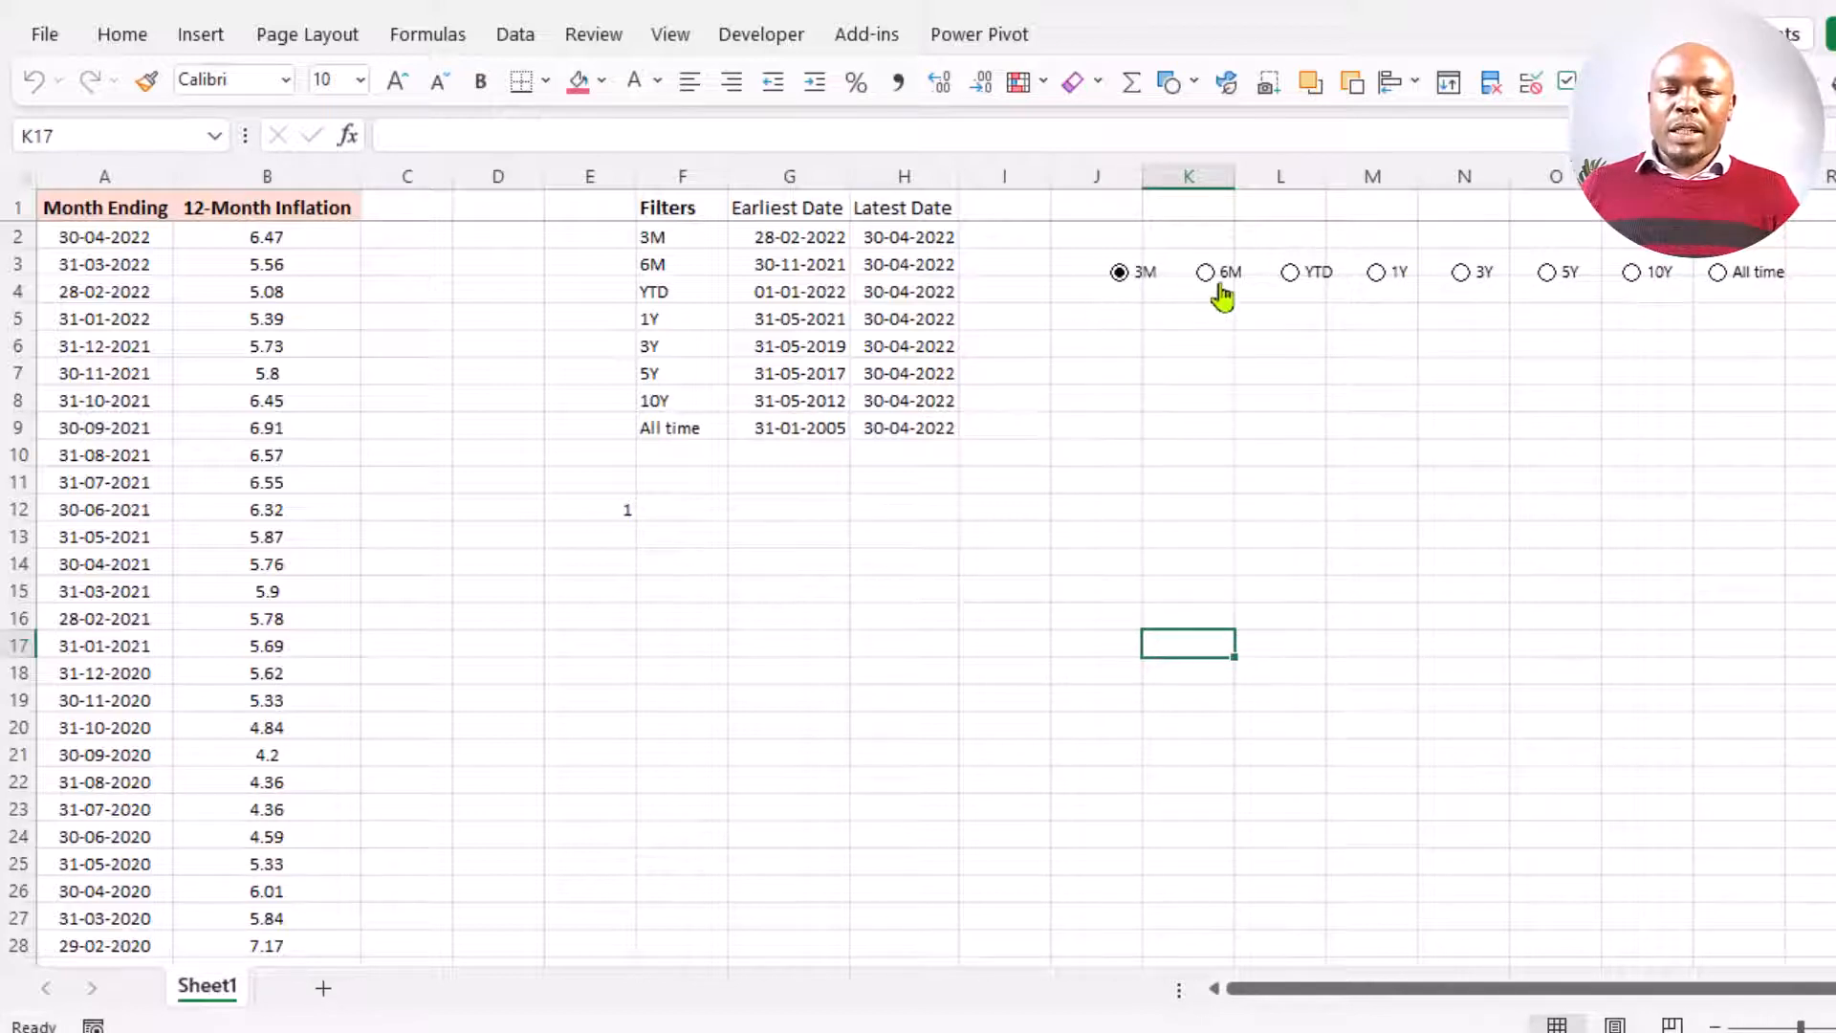
pyautogui.click(1308, 279)
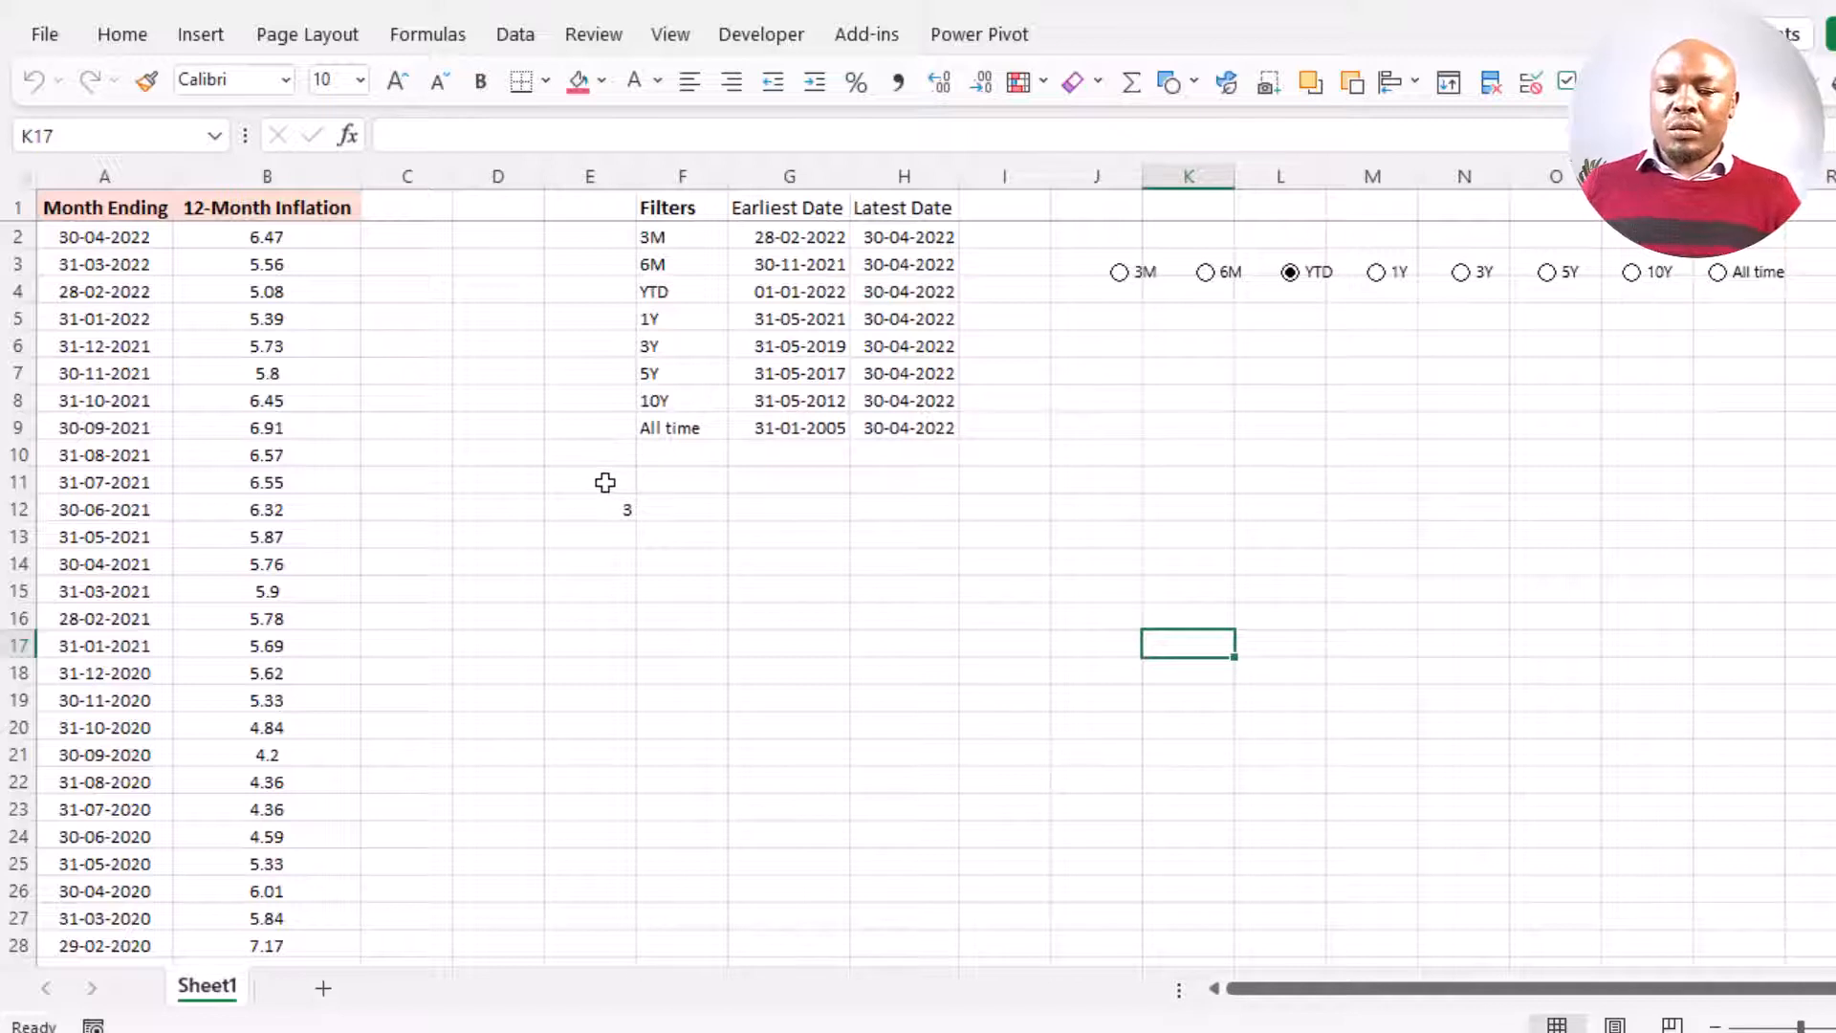
# - Label cell E11 "Option Button Selection" and auto-fit column E to the text
pyautogui.click(612, 483)
pyautogui.write('Option Button')
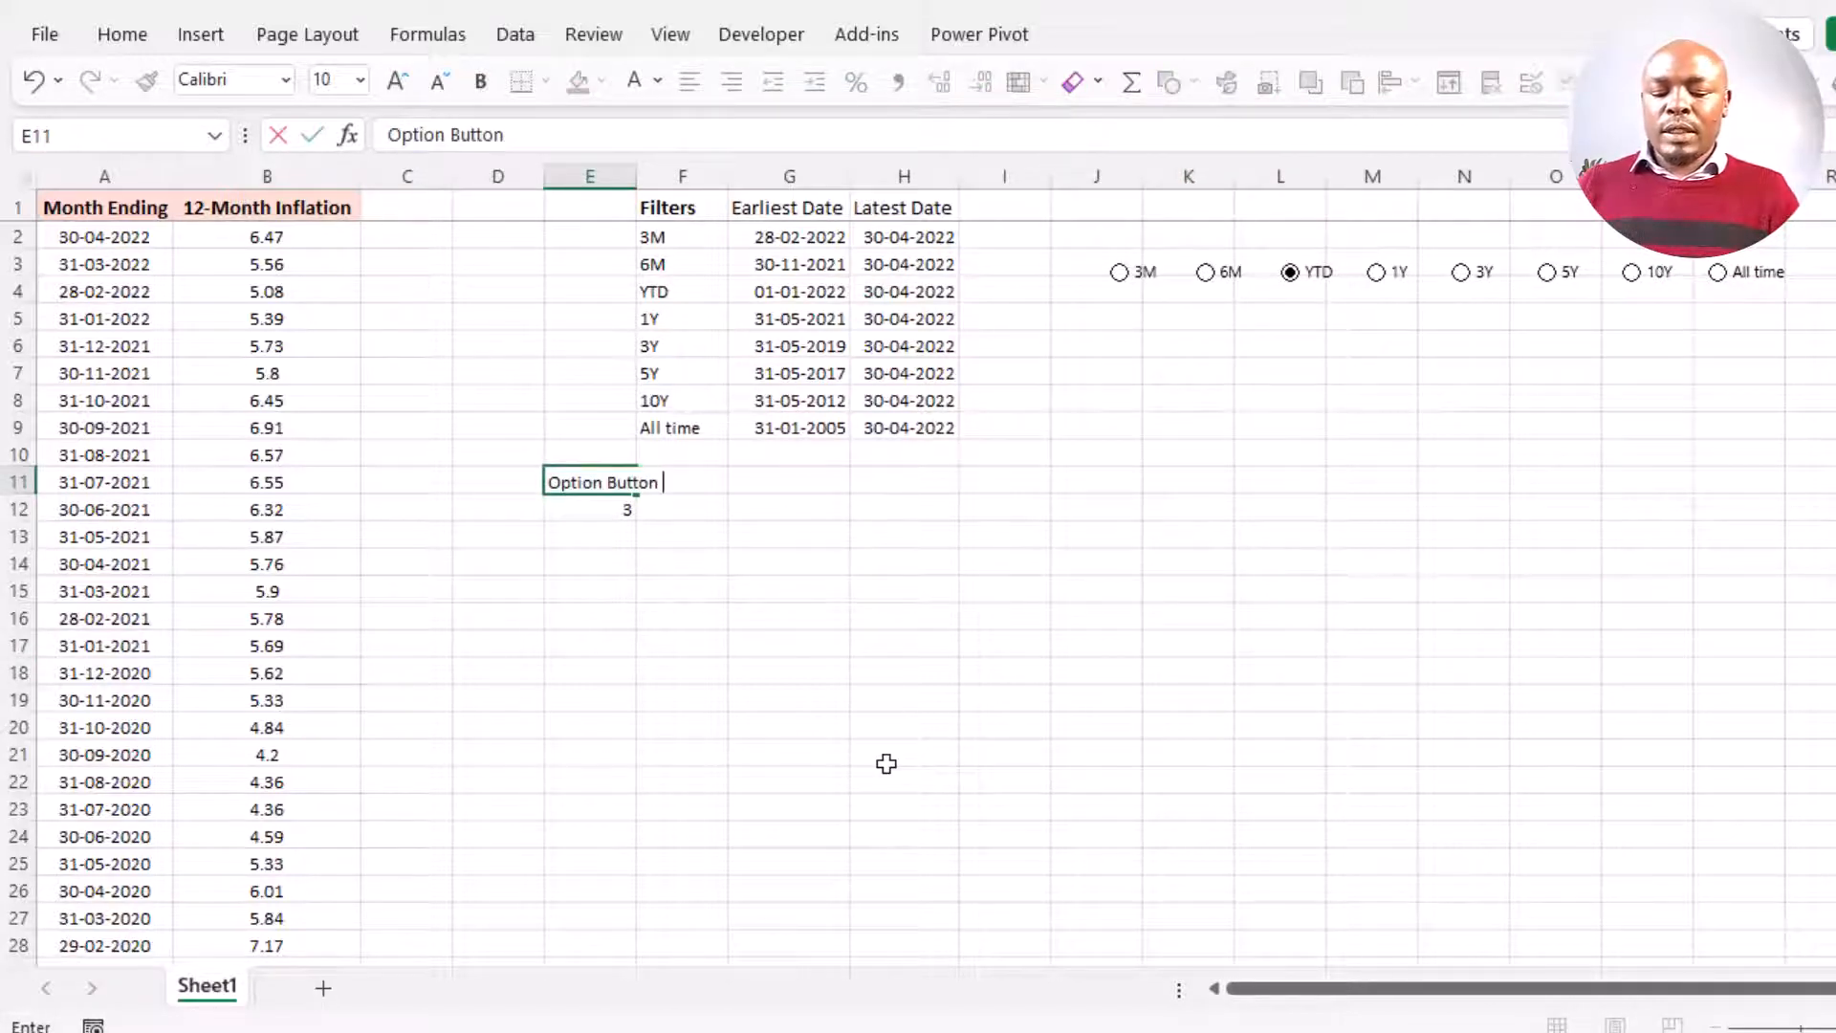
pyautogui.write(' Selection')
pyautogui.press('Return')
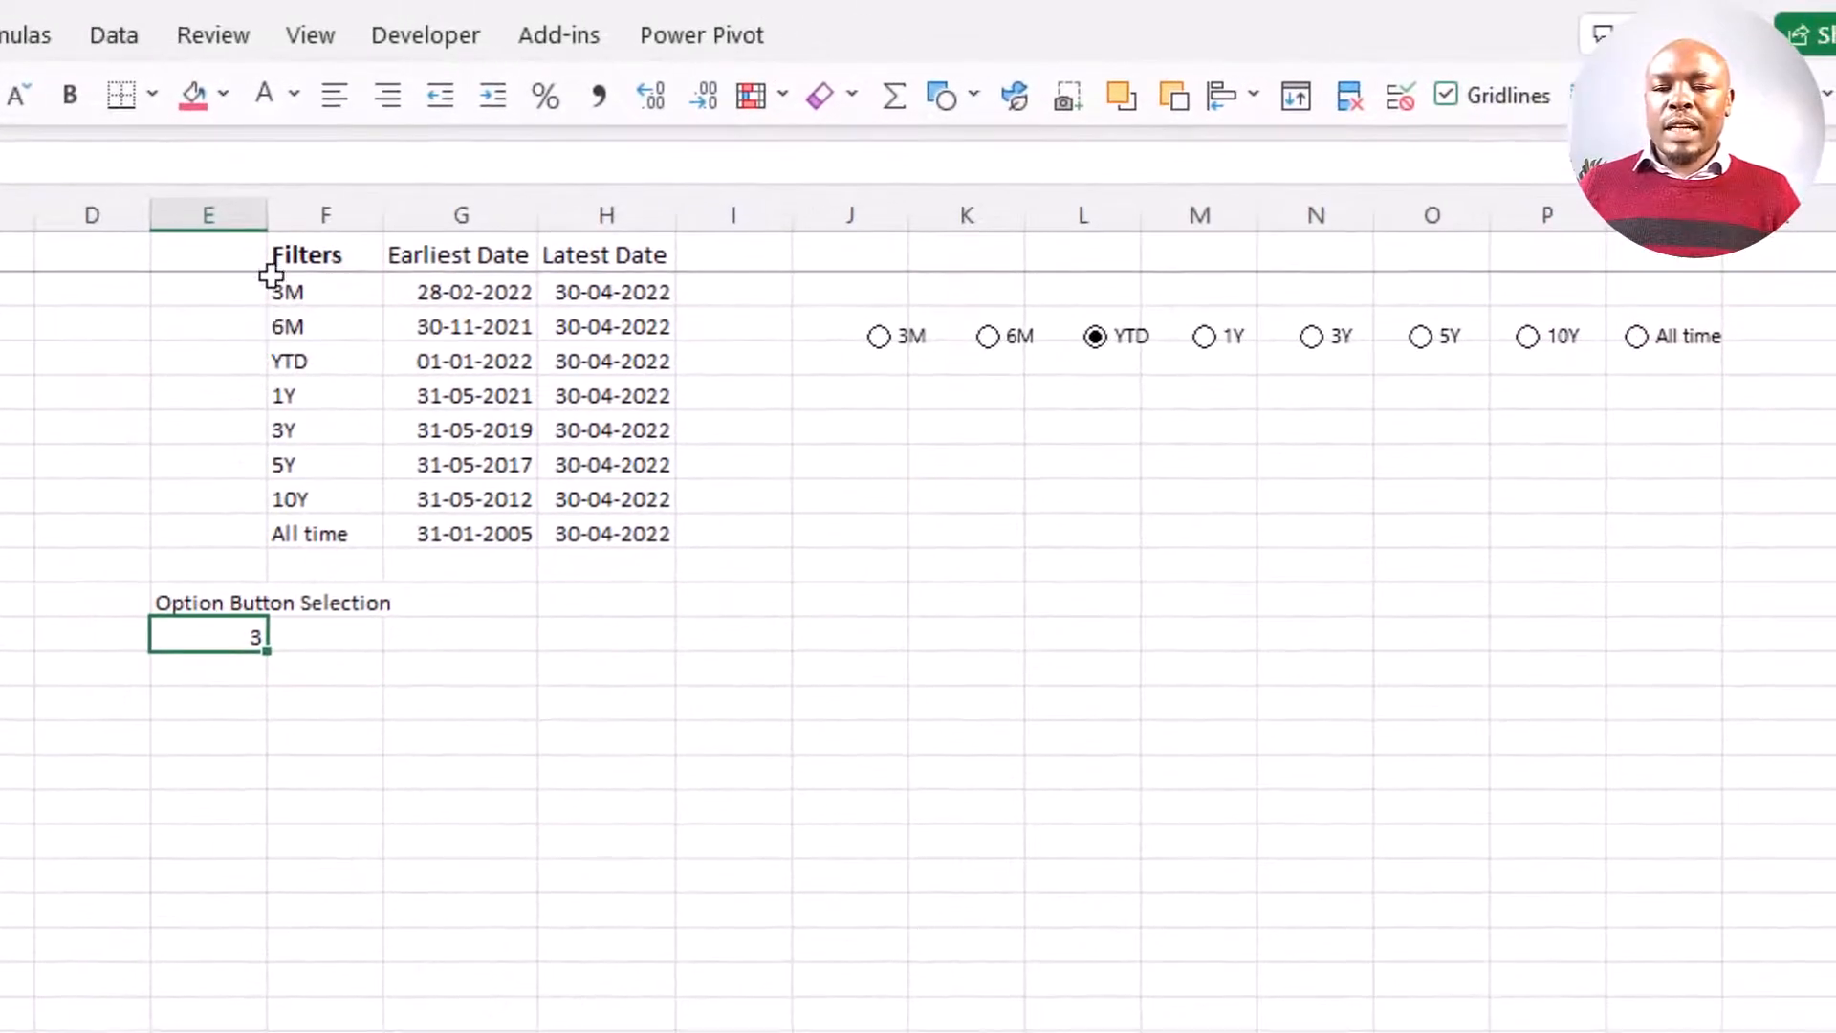
pyautogui.doubleClick(261, 222)
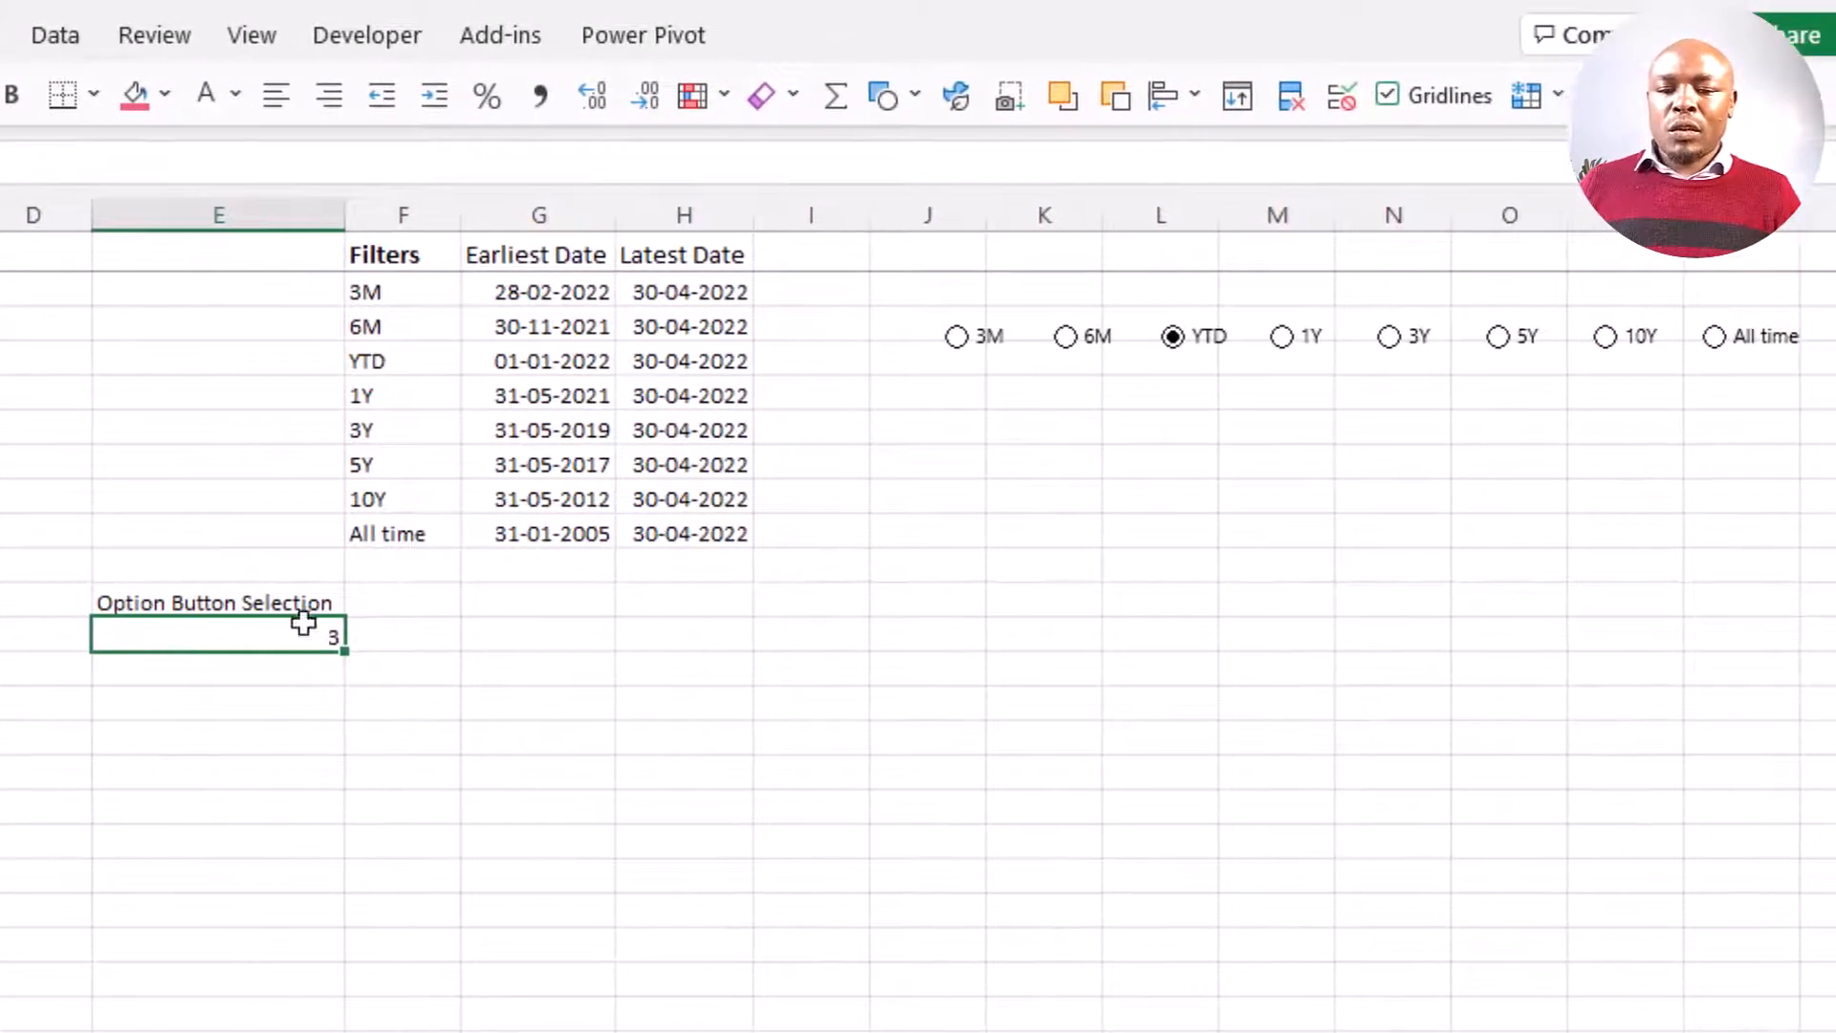
# - Enter the heading "Period" in cell F11
pyautogui.click(368, 603)
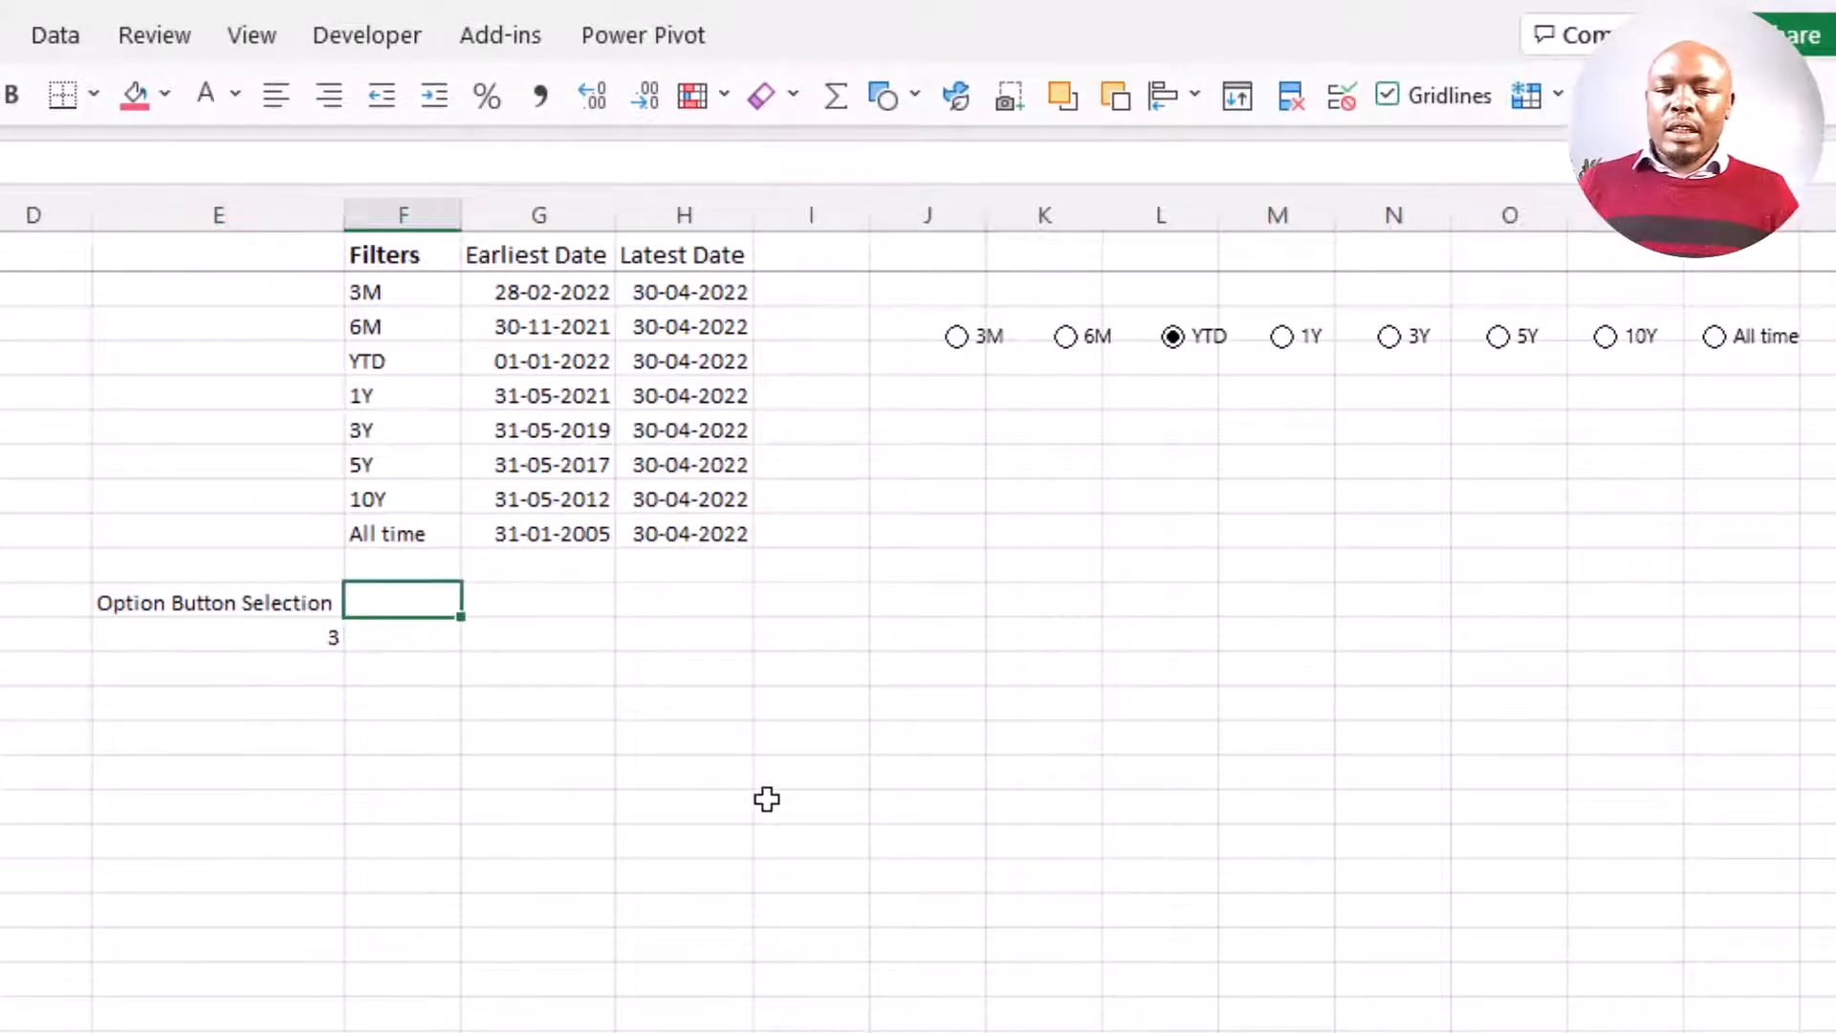
pyautogui.write('Period')
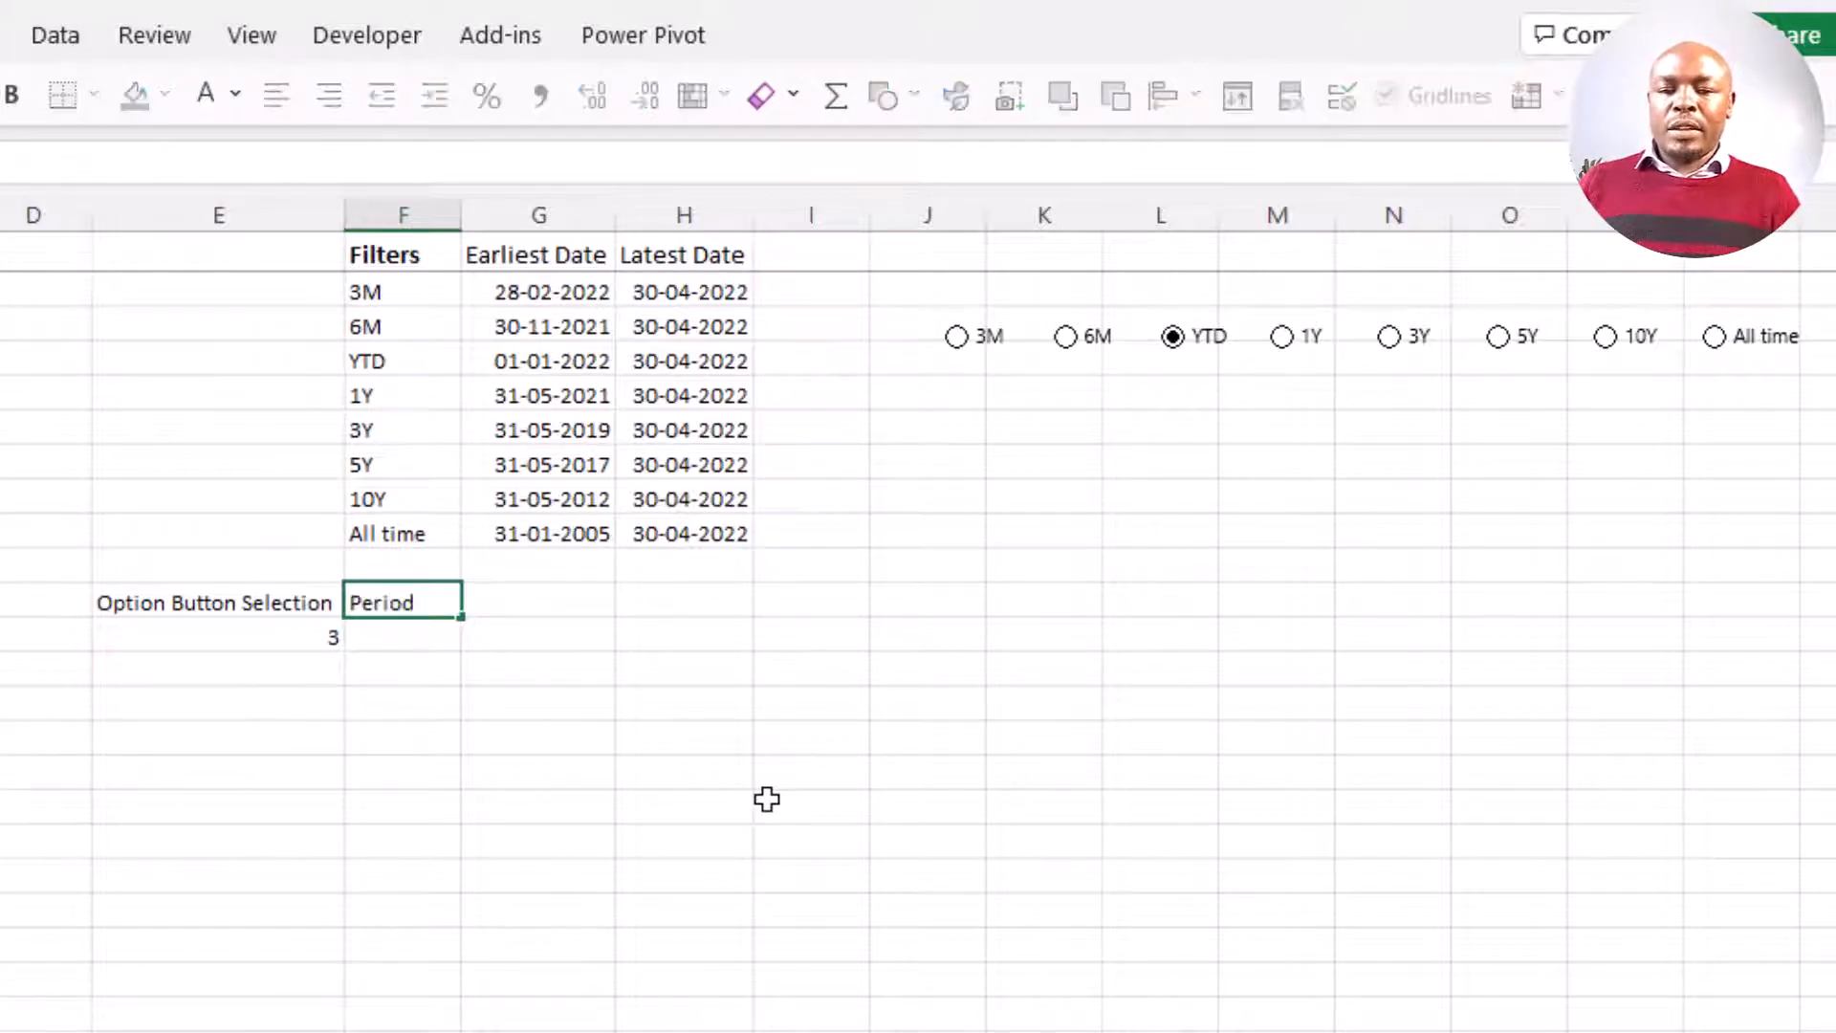
pyautogui.press('Return')
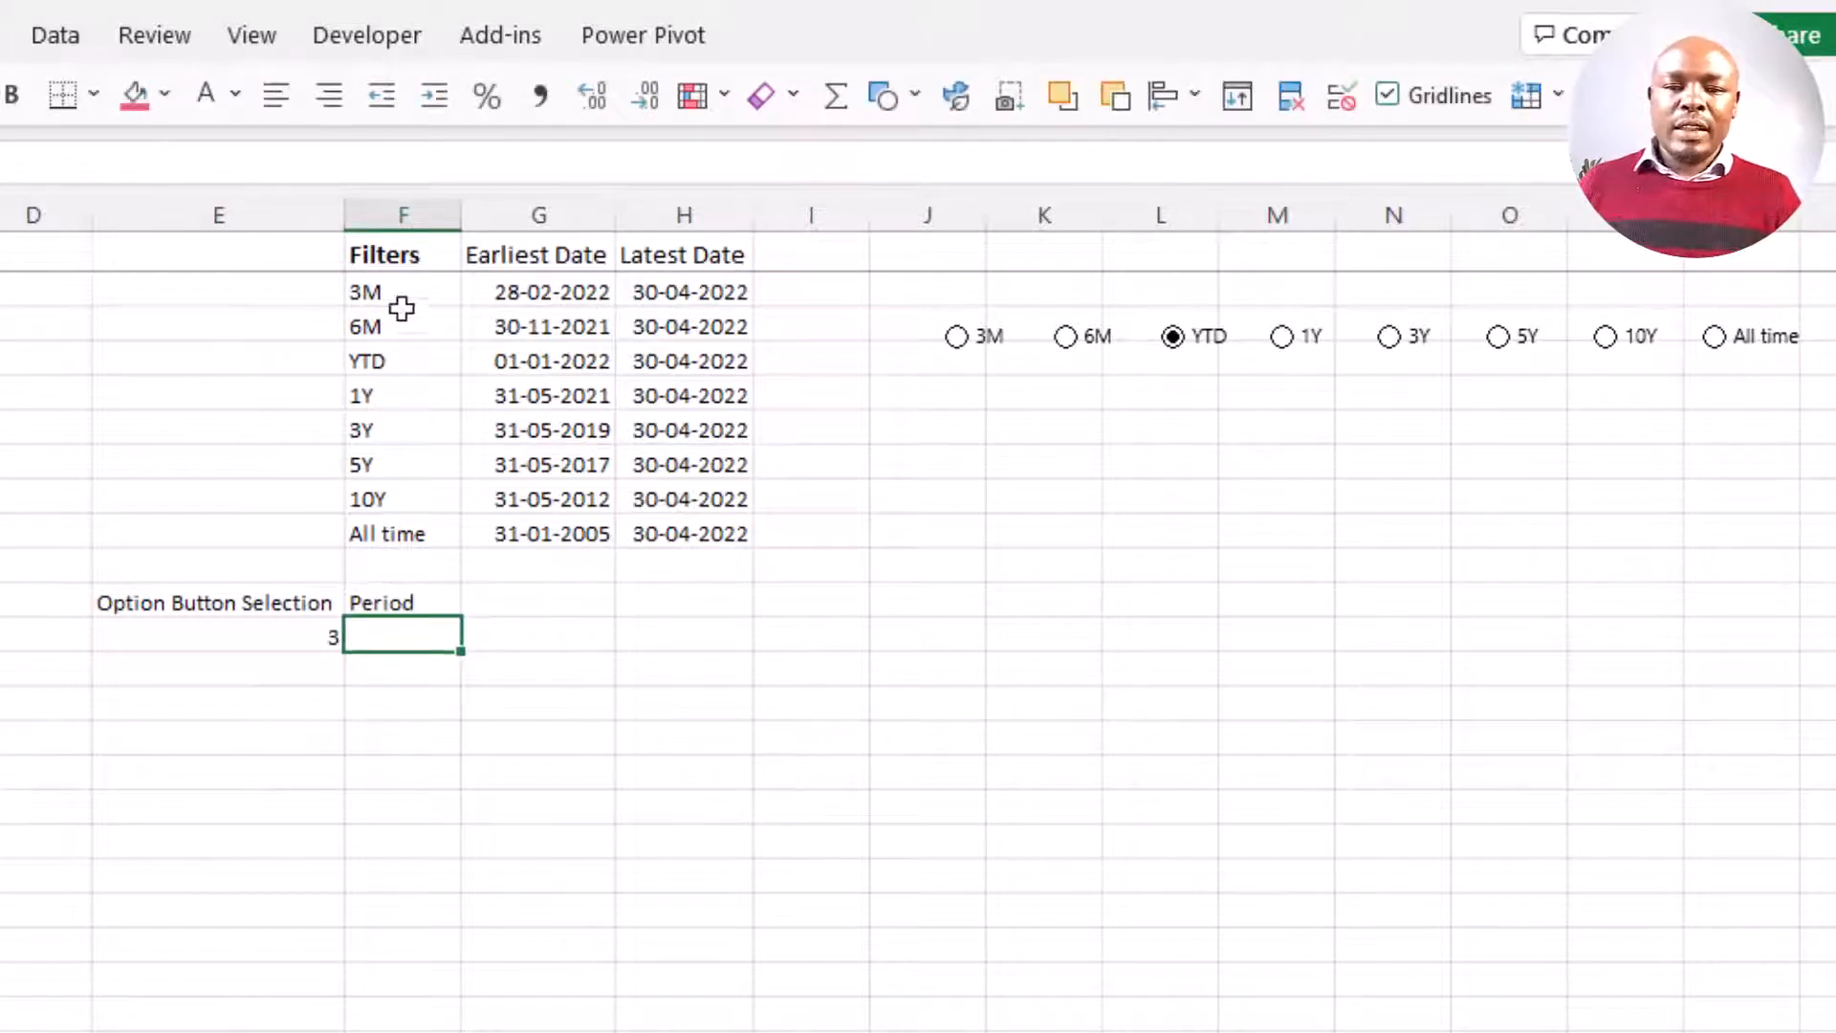
pyautogui.moveTo(419, 253); pyautogui.dragTo(414, 532)
pyautogui.click(410, 324)
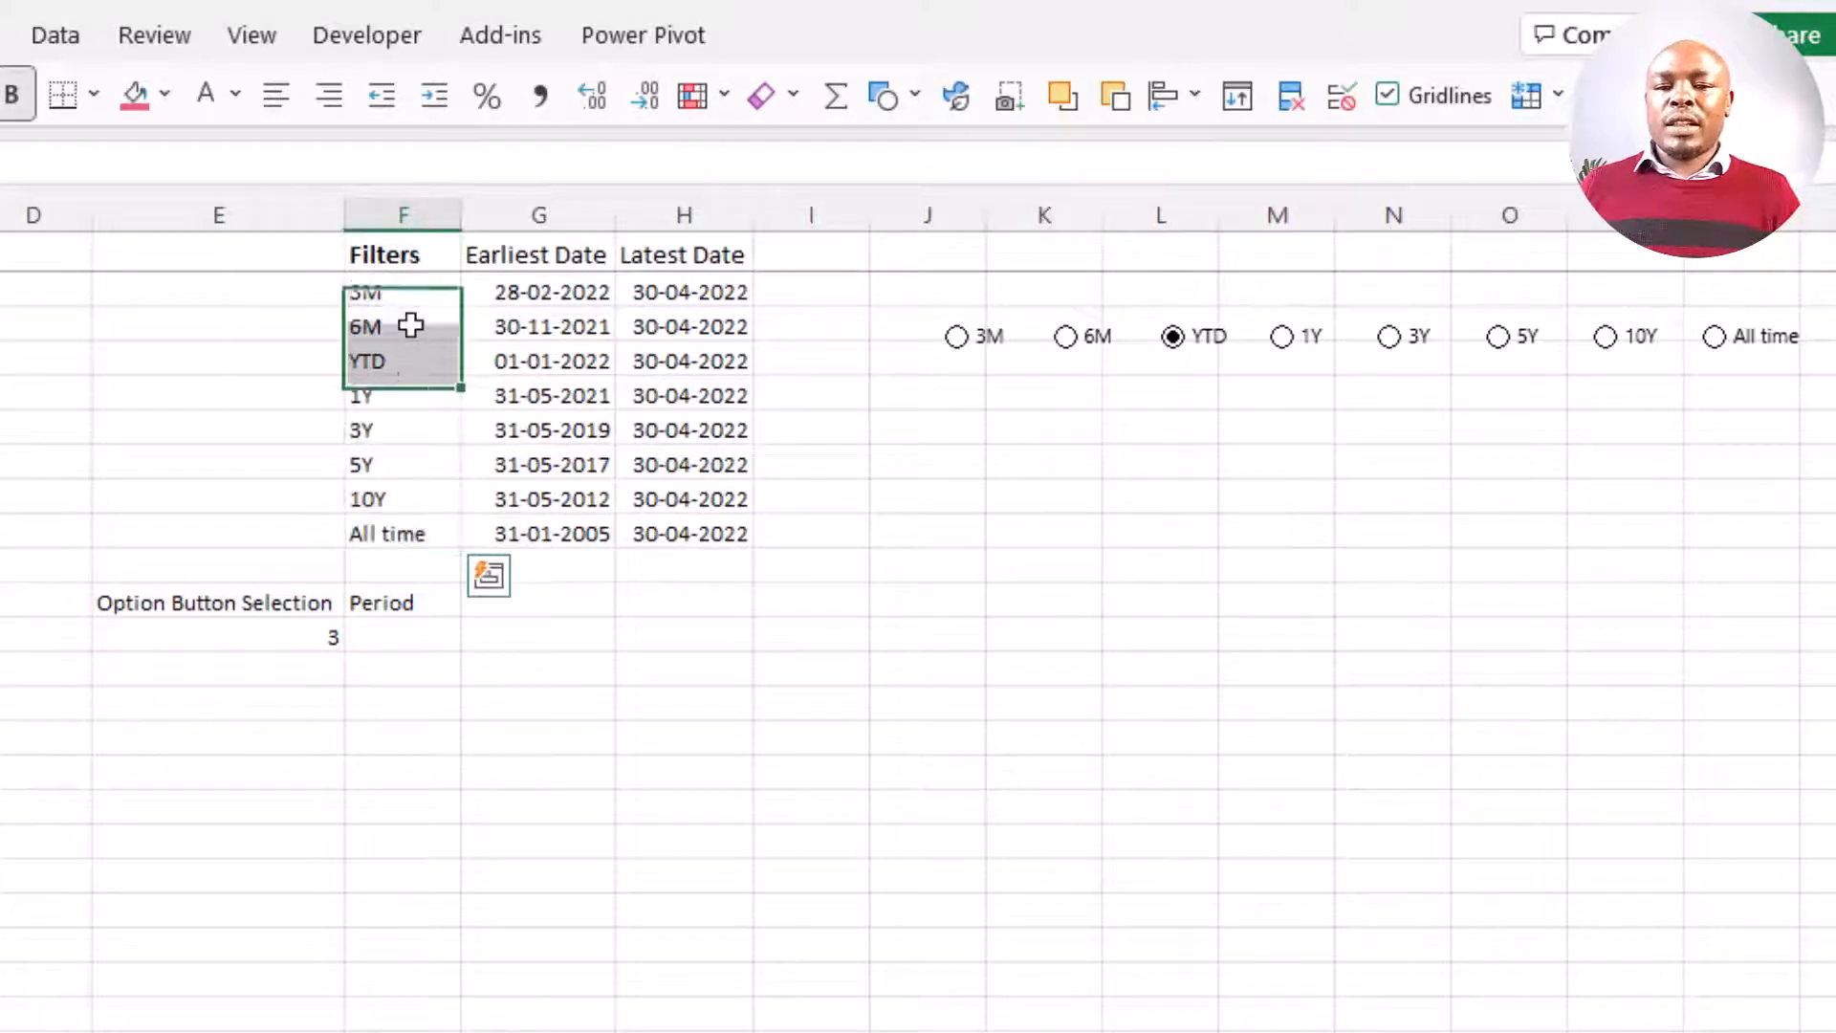
pyautogui.click(295, 627)
pyautogui.moveTo(406, 292); pyautogui.dragTo(411, 363)
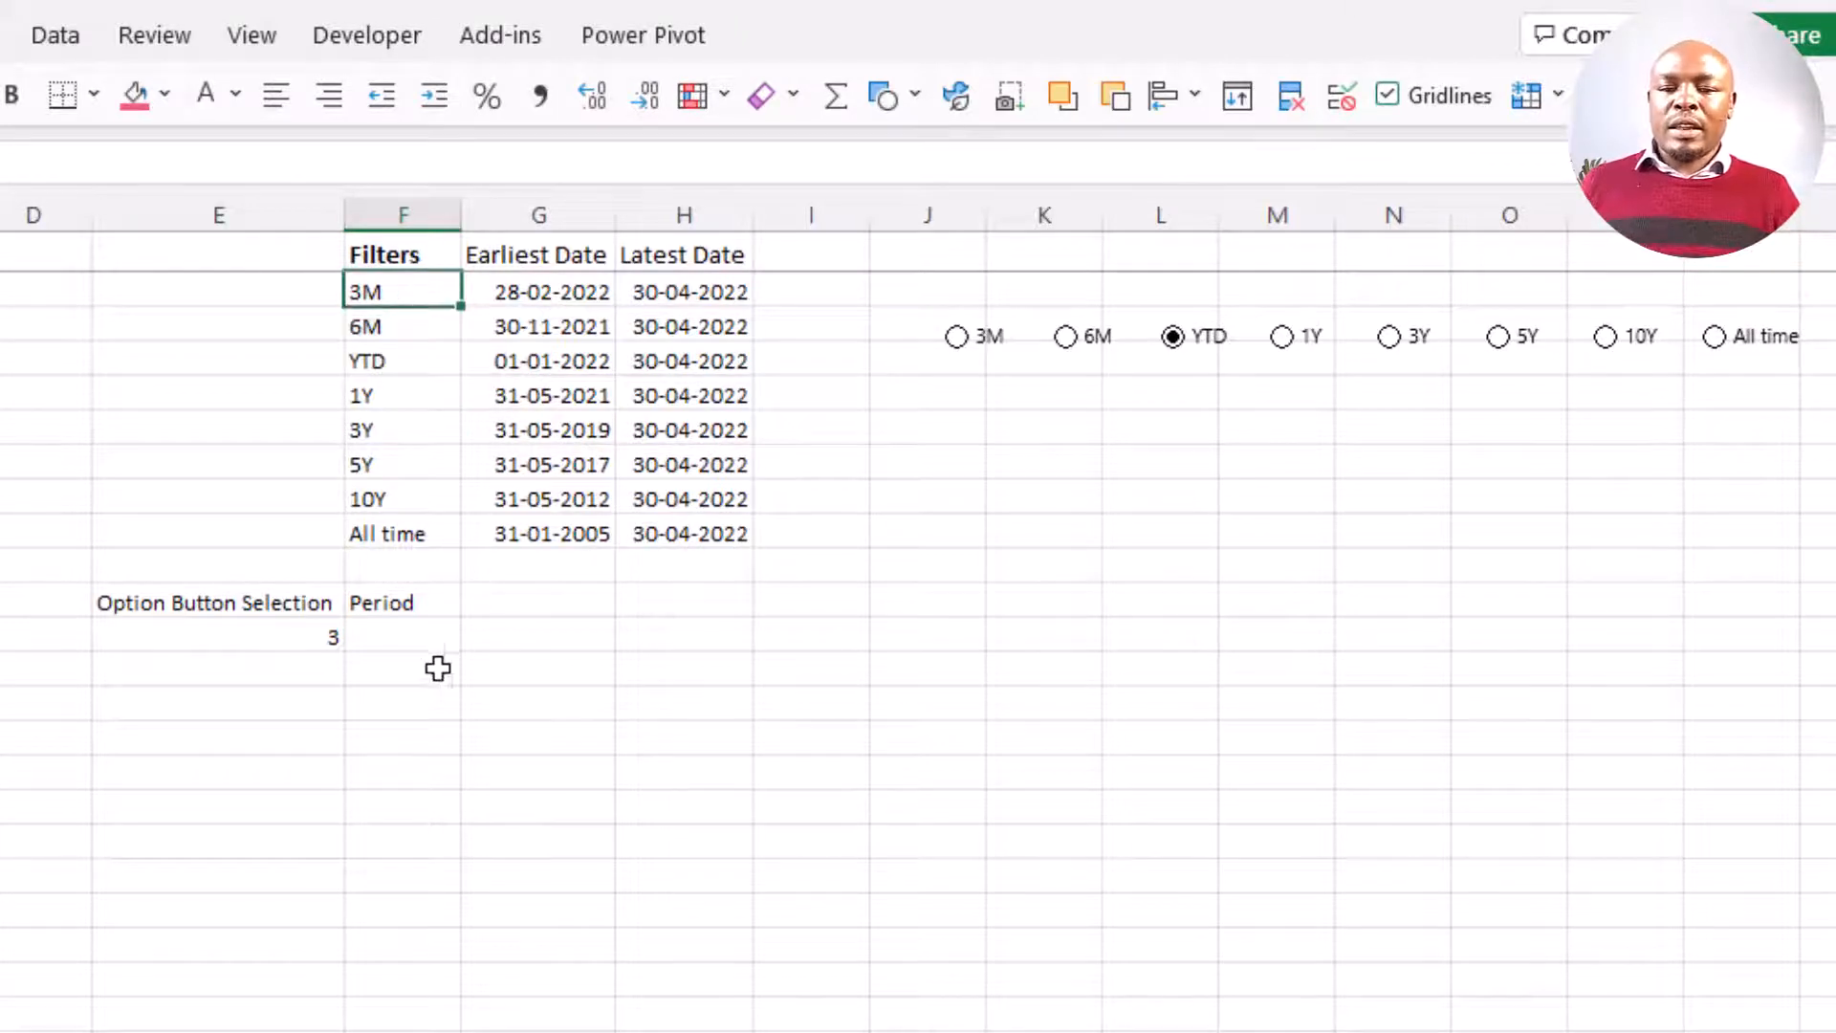
# - Enter =INDEX(F2:F9,E12) in cell F12 to return the period matching the option button selection
pyautogui.click(406, 631)
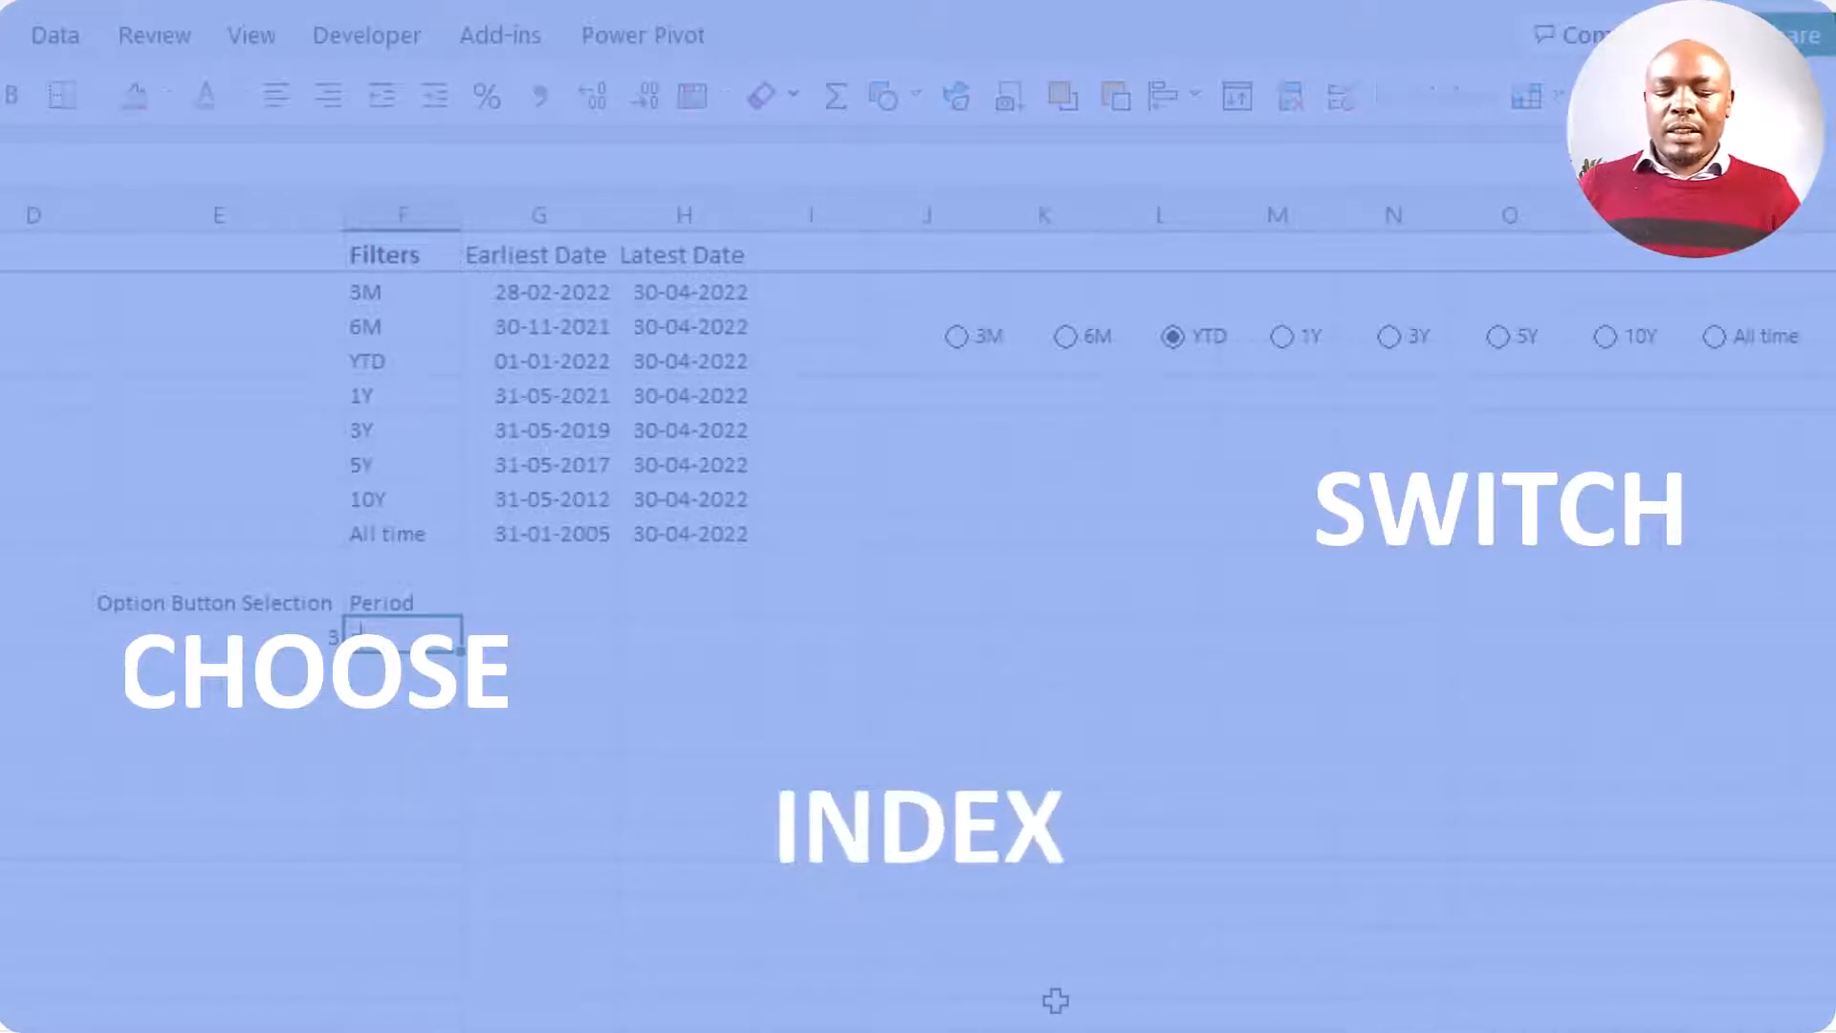
pyautogui.write('=idn')
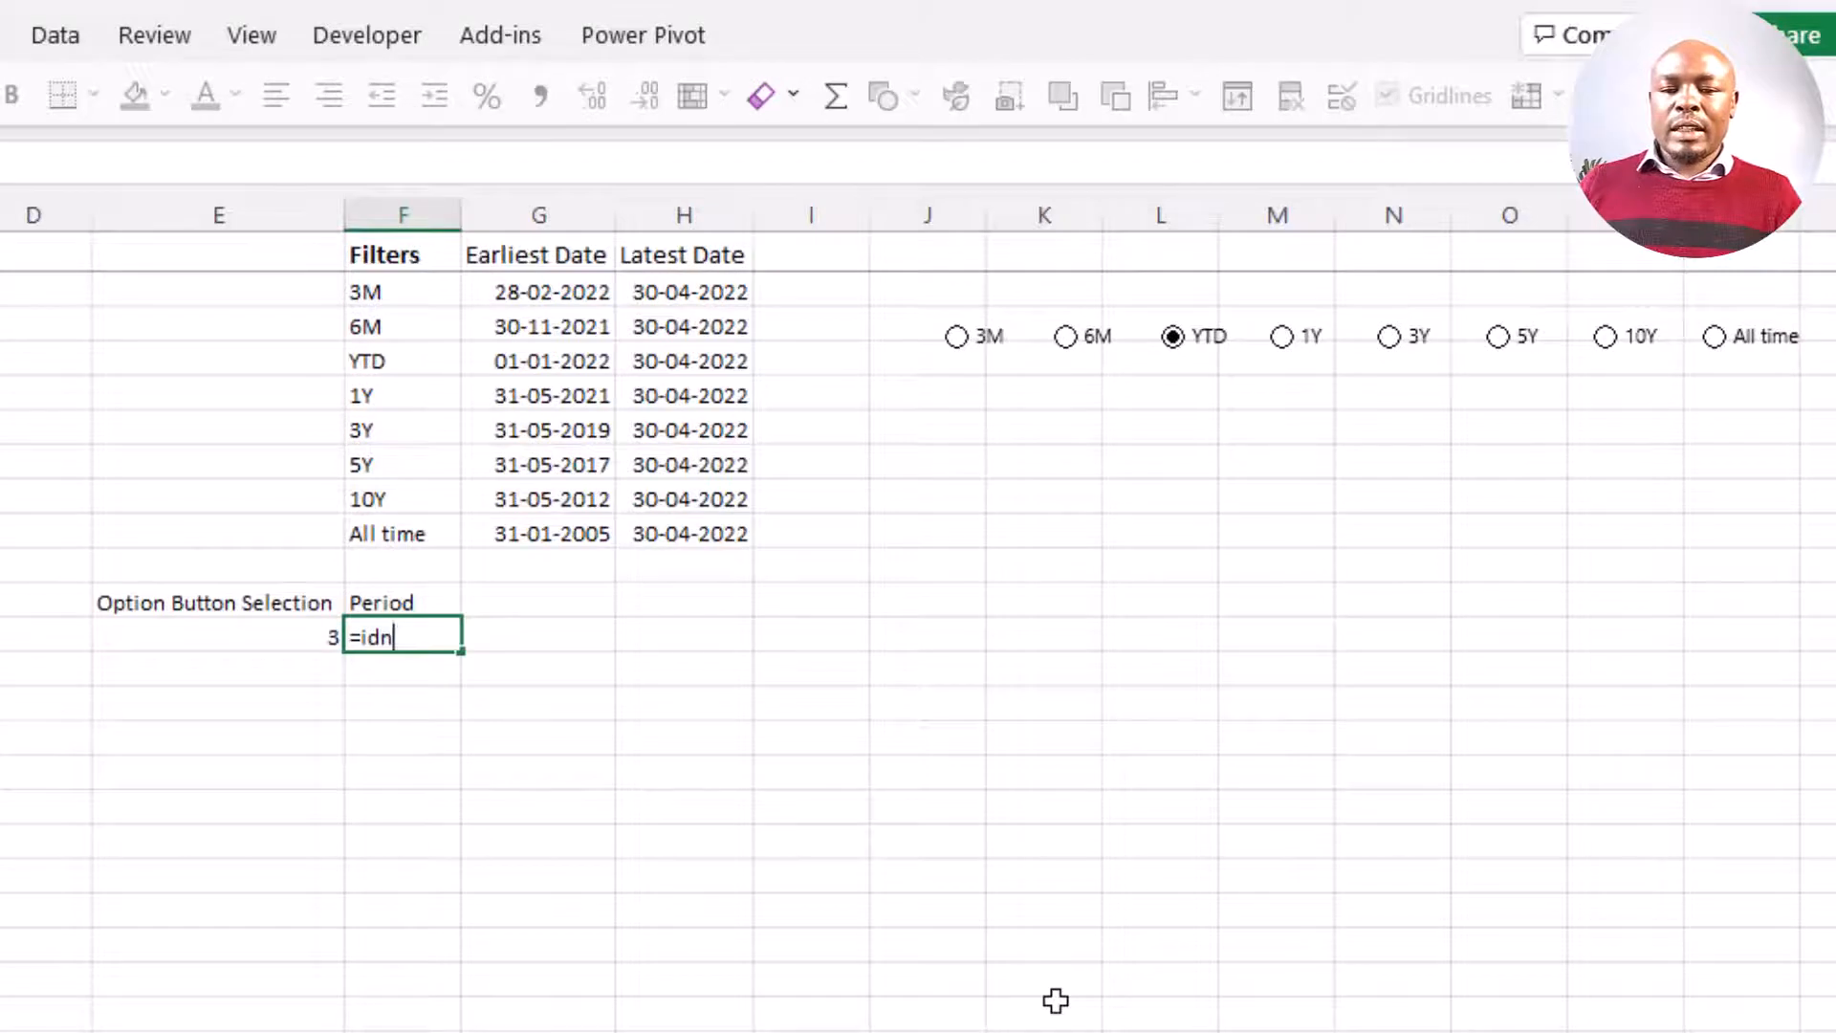
pyautogui.press('BackSpace')
pyautogui.press('BackSpace')
pyautogui.write('nd')
pyautogui.press('Tab')
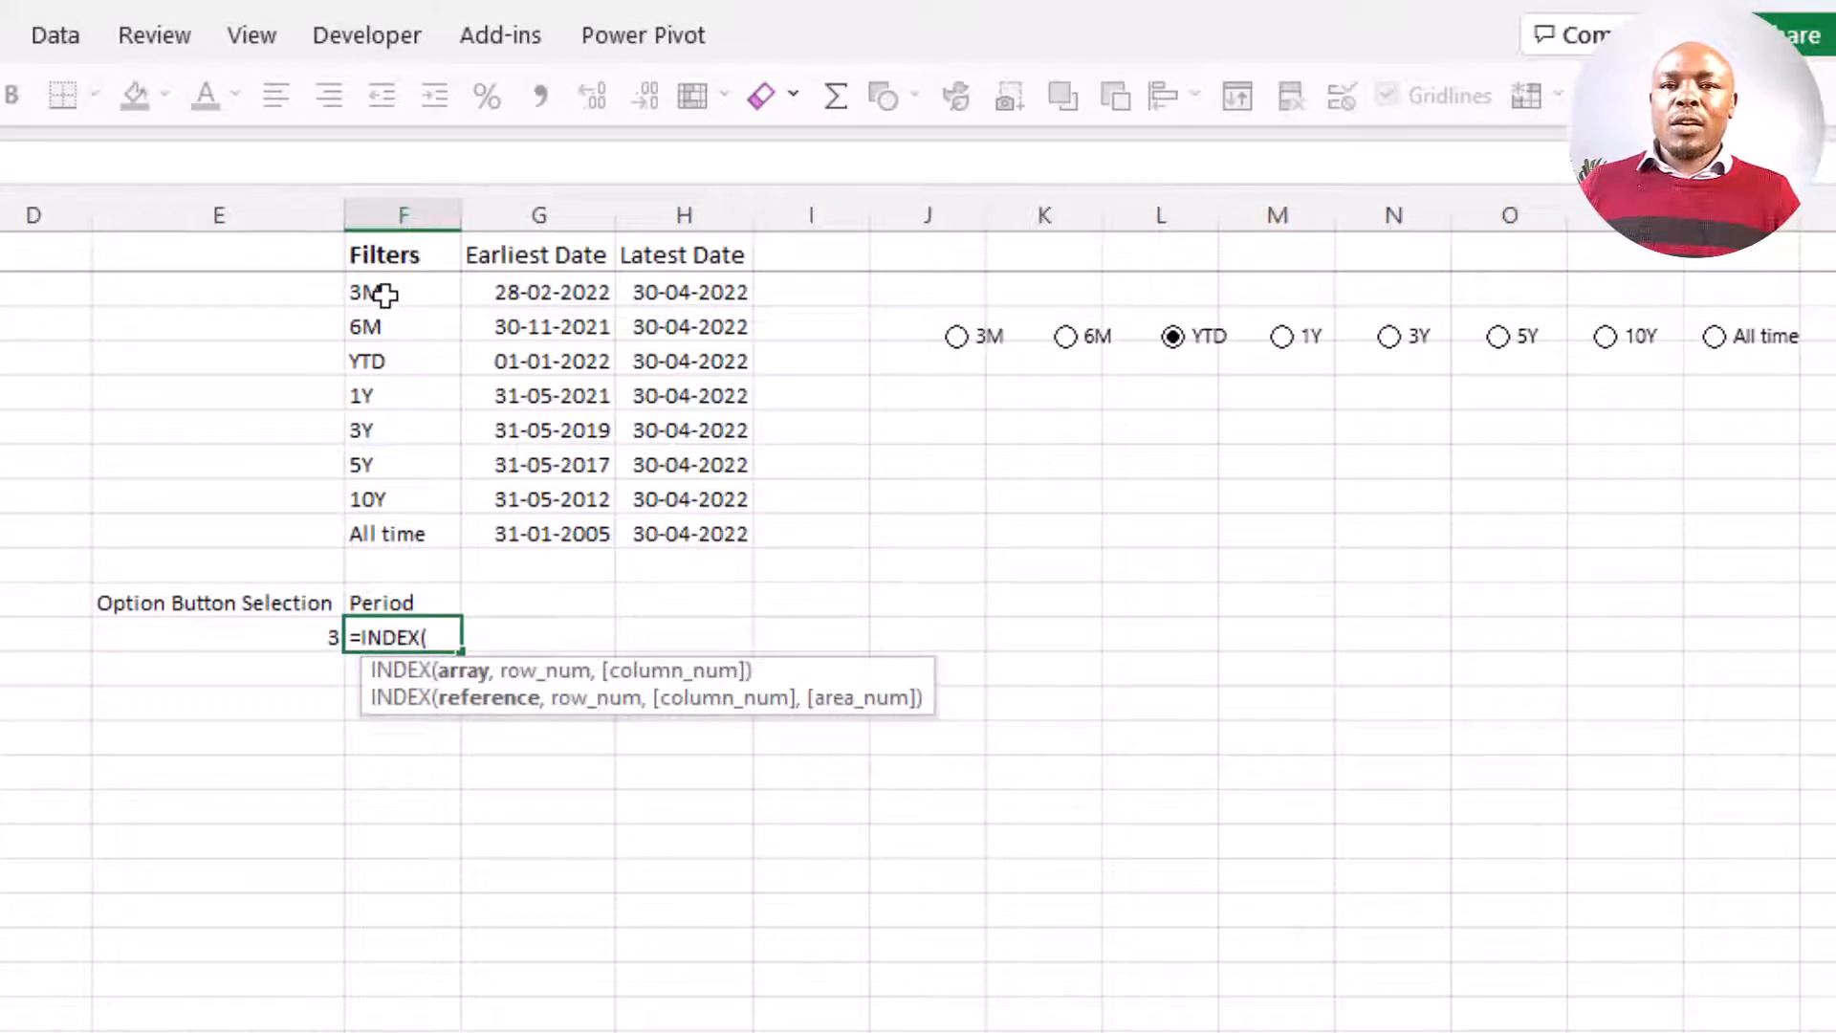
pyautogui.moveTo(385, 295); pyautogui.dragTo(393, 534)
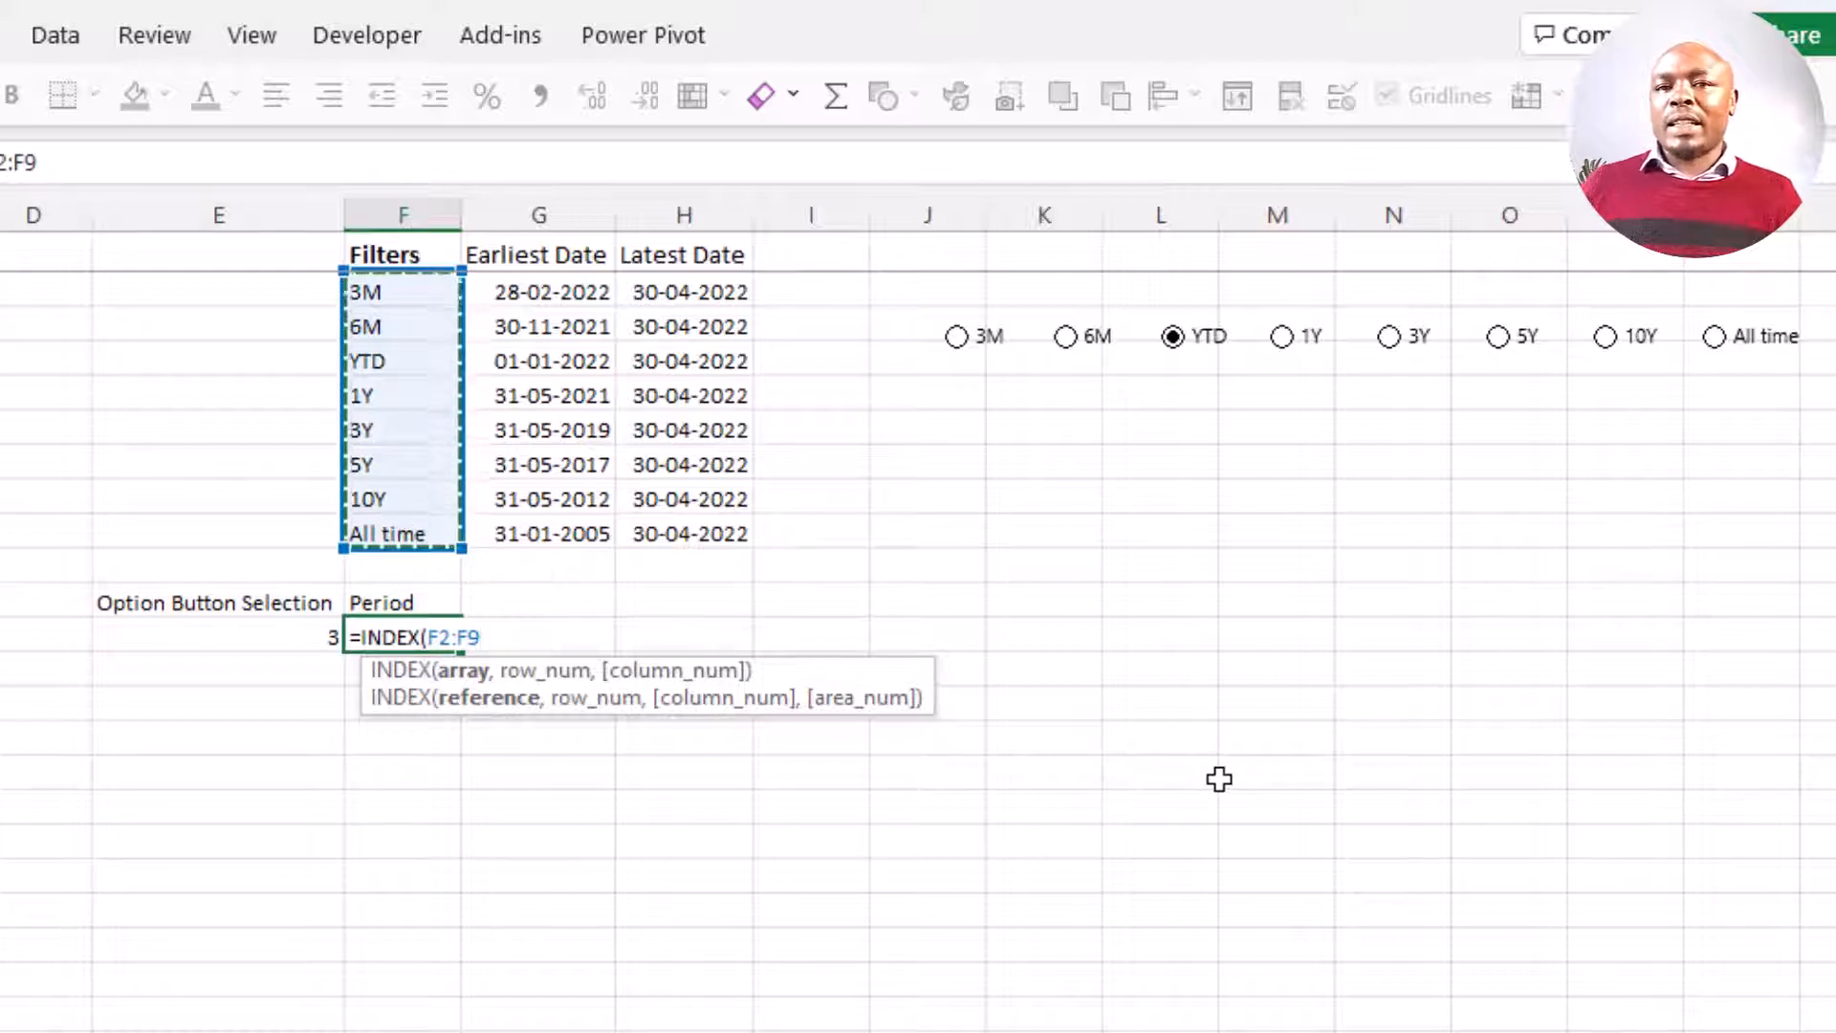
pyautogui.write(',')
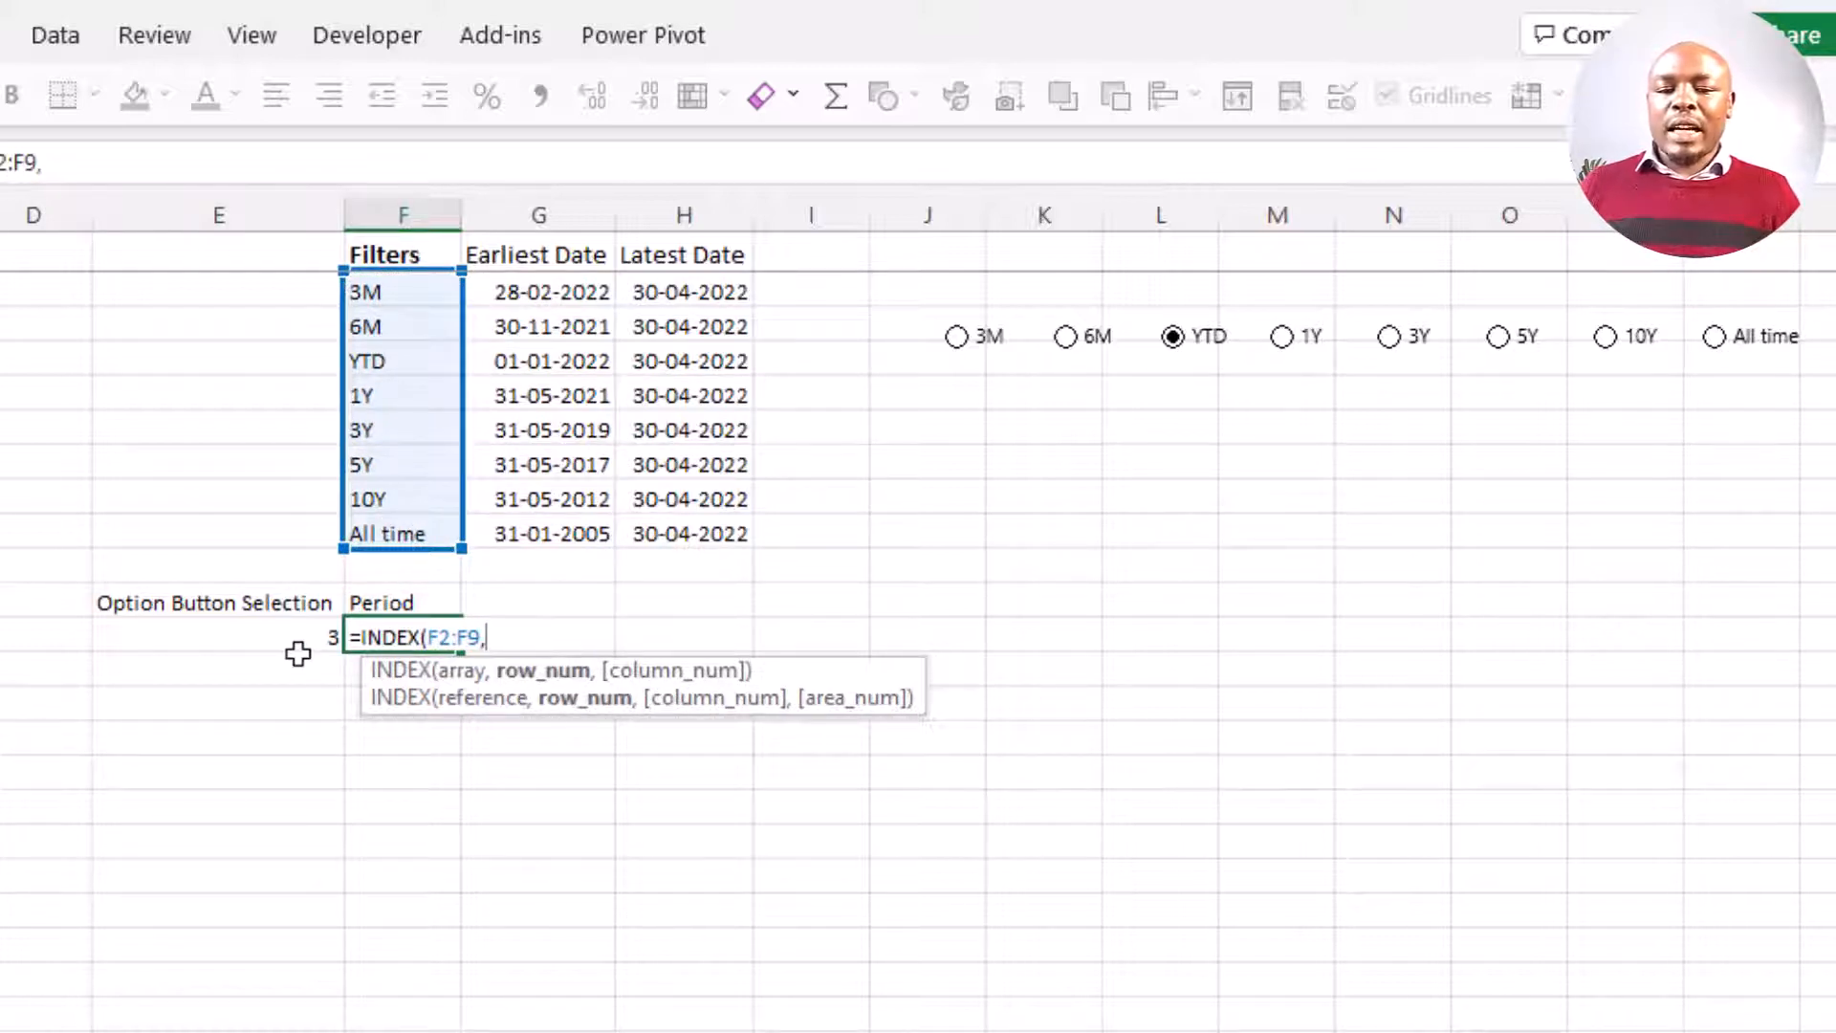
pyautogui.click(238, 633)
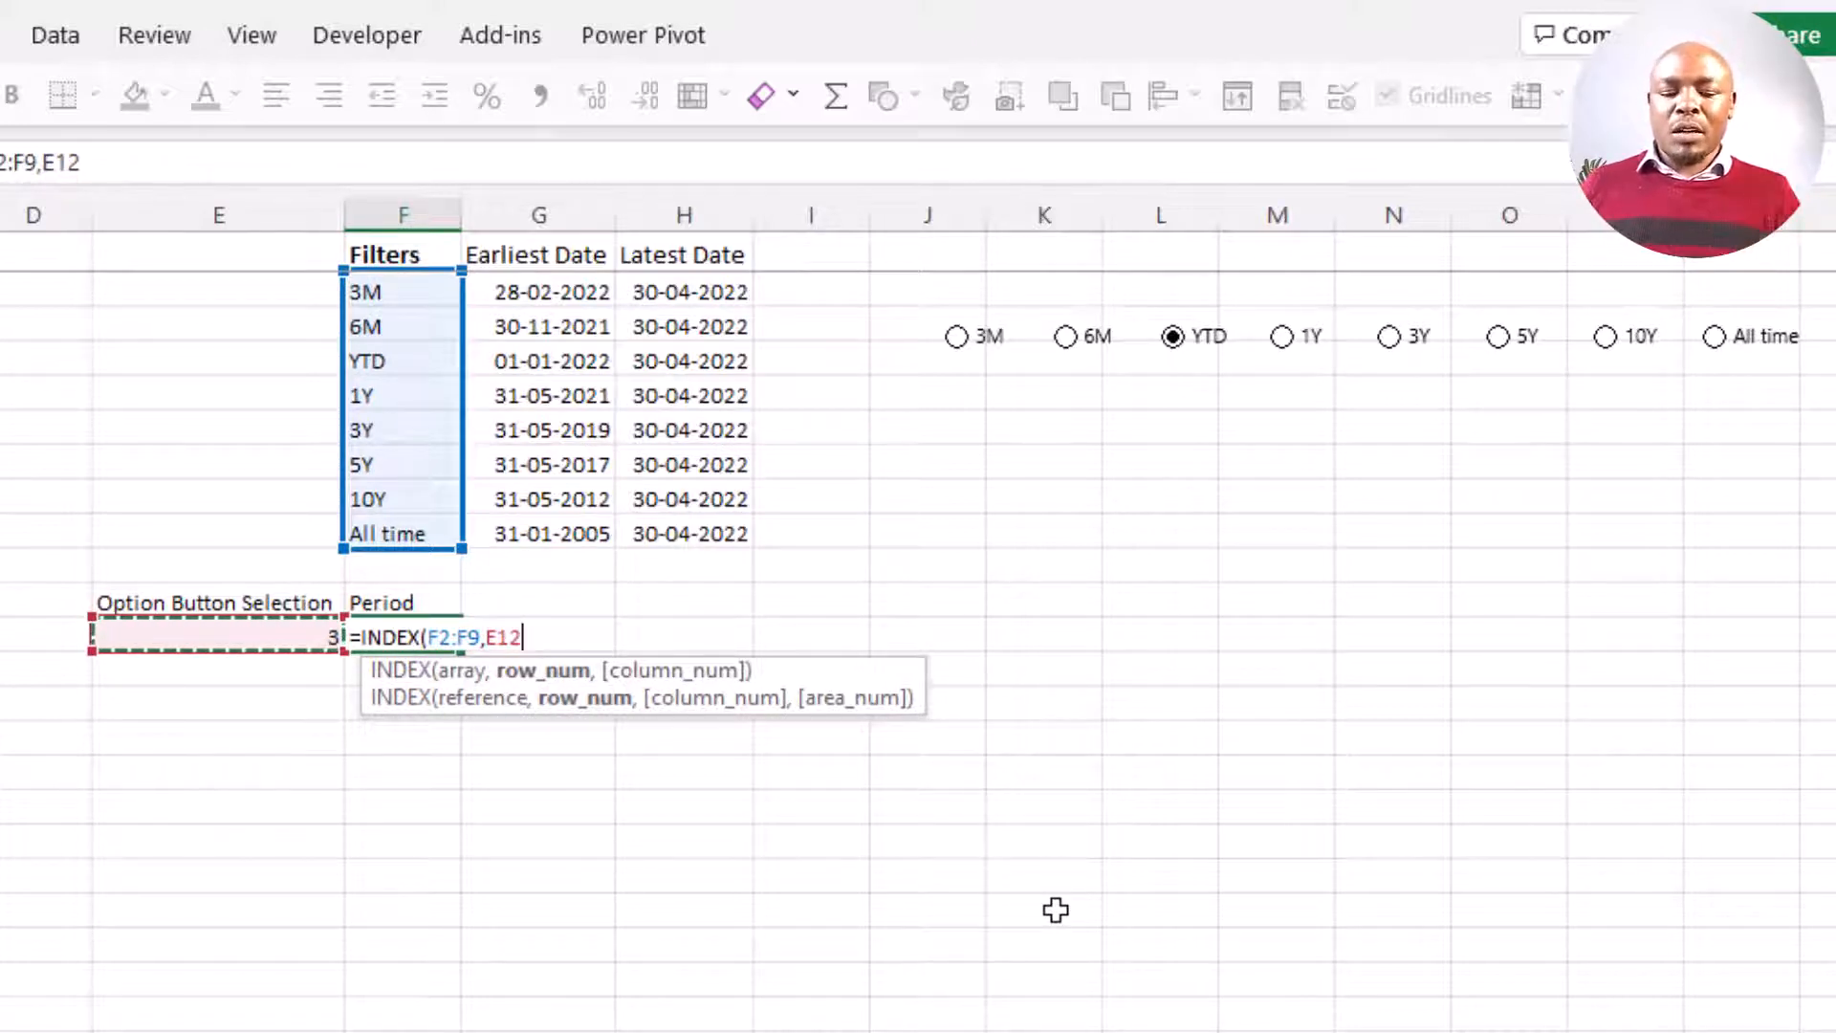
pyautogui.write(')')
pyautogui.press('Return')
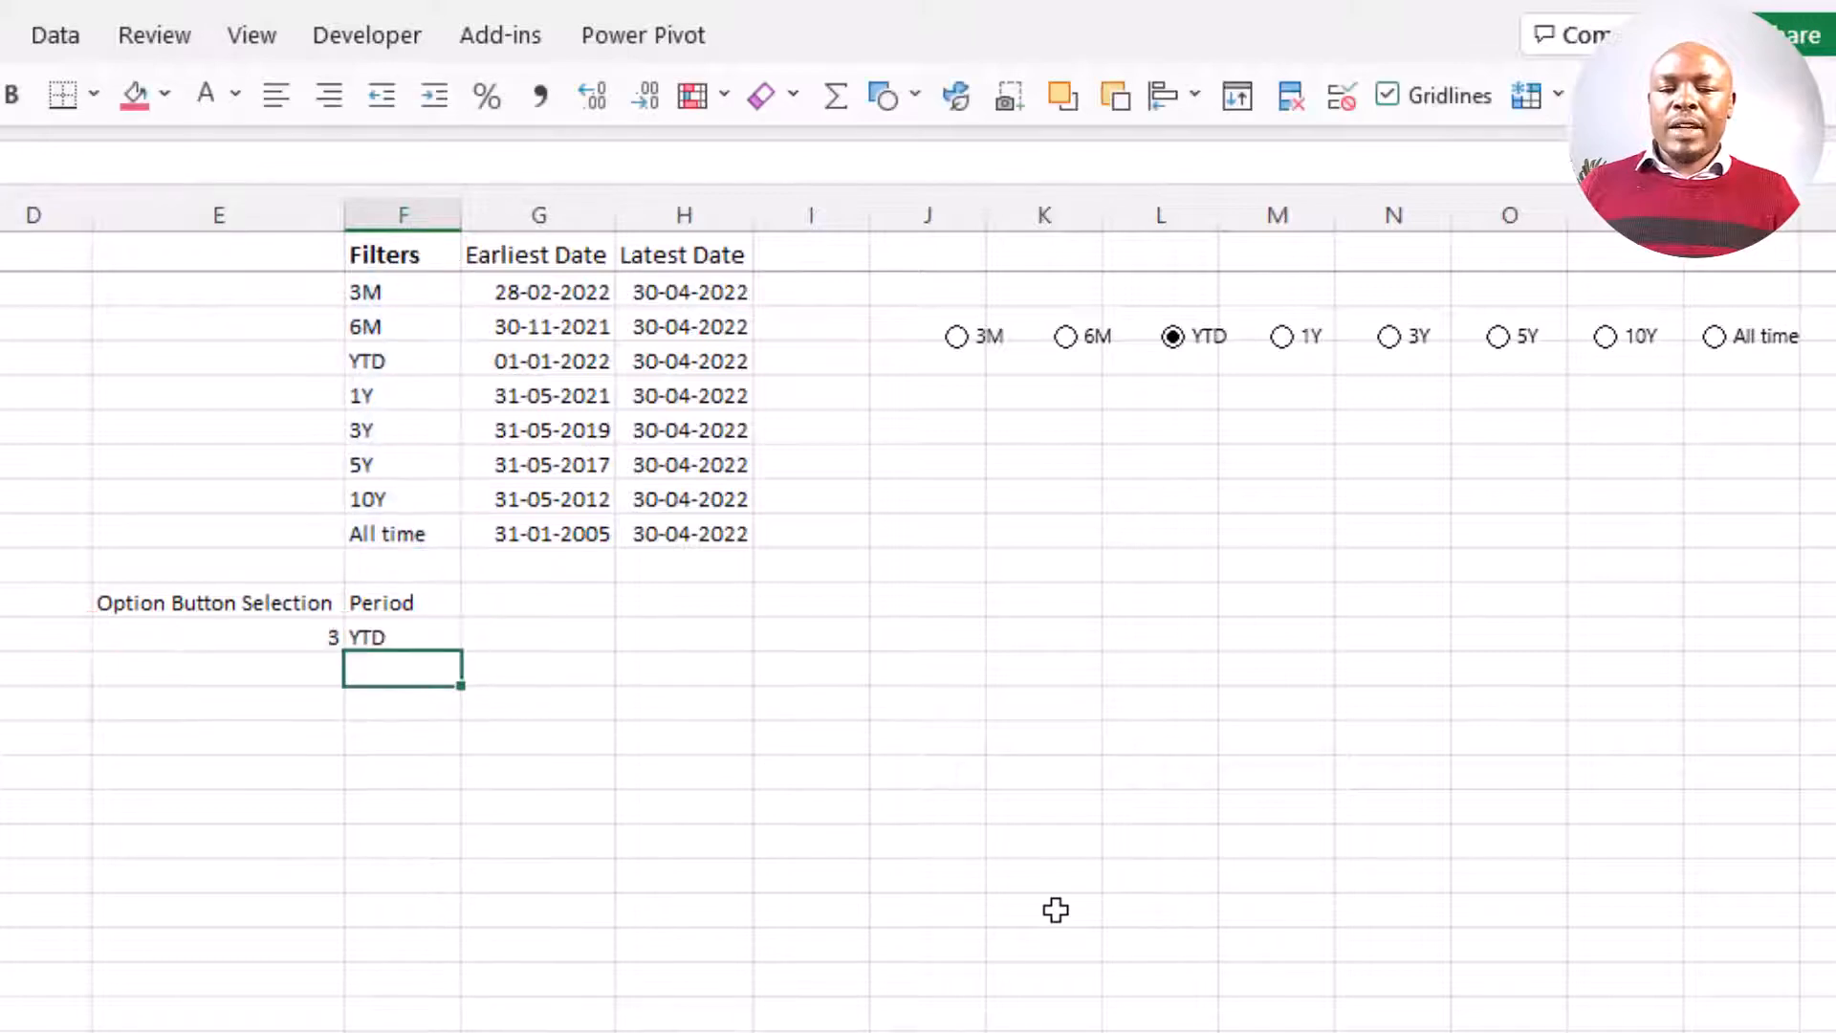
# - Test the Period formula in F12 by selecting the 6M, 3M and again the 6M option button
pyautogui.click(406, 634)
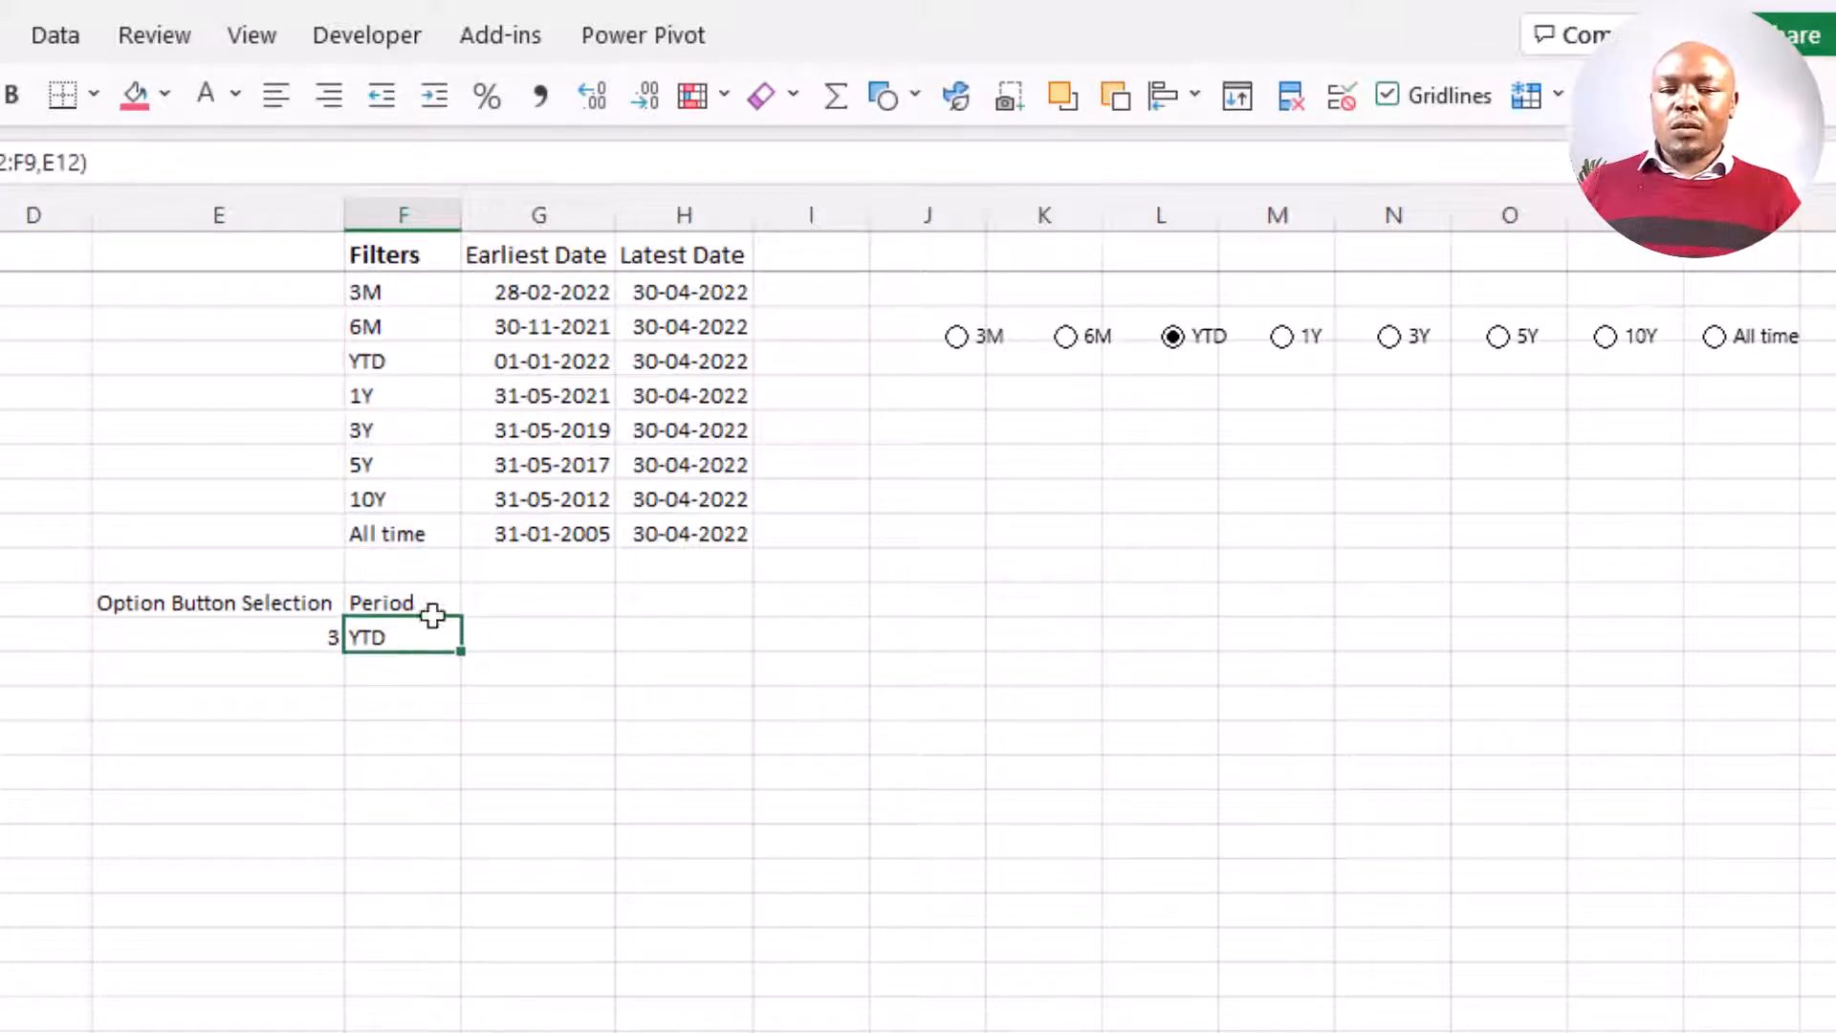
pyautogui.click(1090, 339)
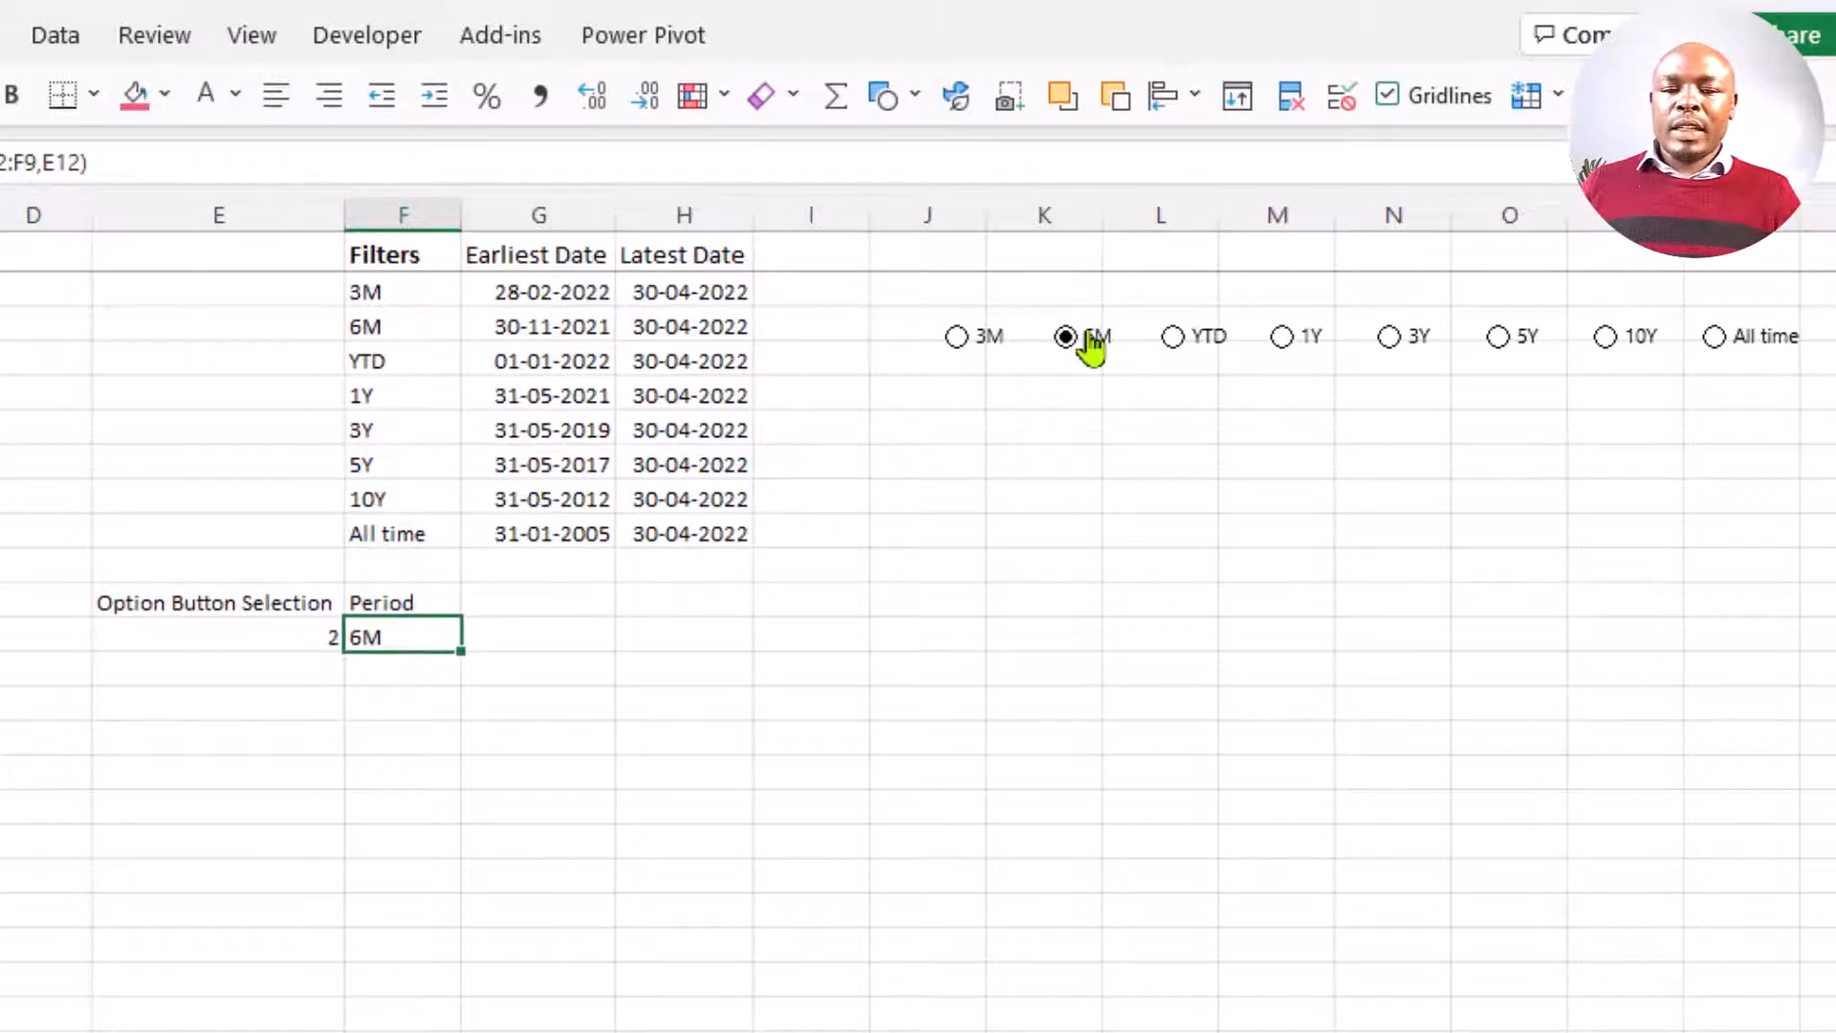
pyautogui.click(973, 342)
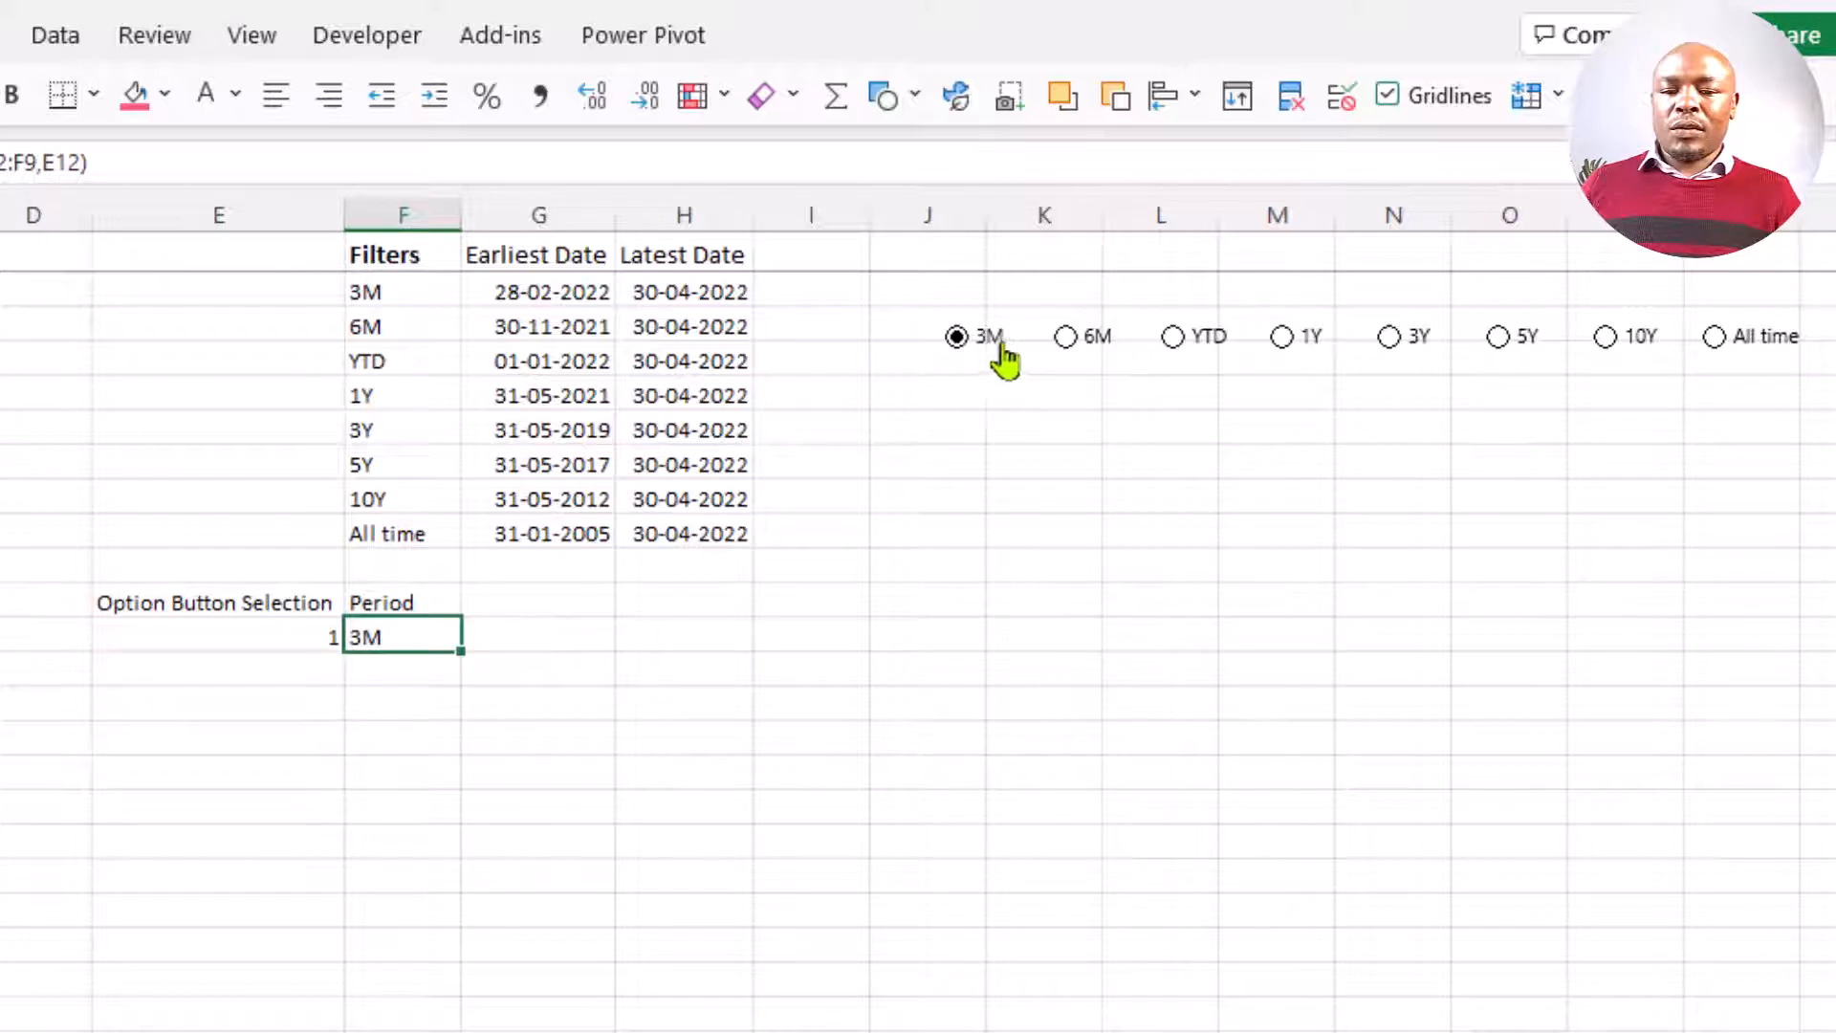
pyautogui.click(1076, 342)
# - Enter the headings "Earliest Date" in G11 and "Latest Date" in H11
pyautogui.click(369, 601)
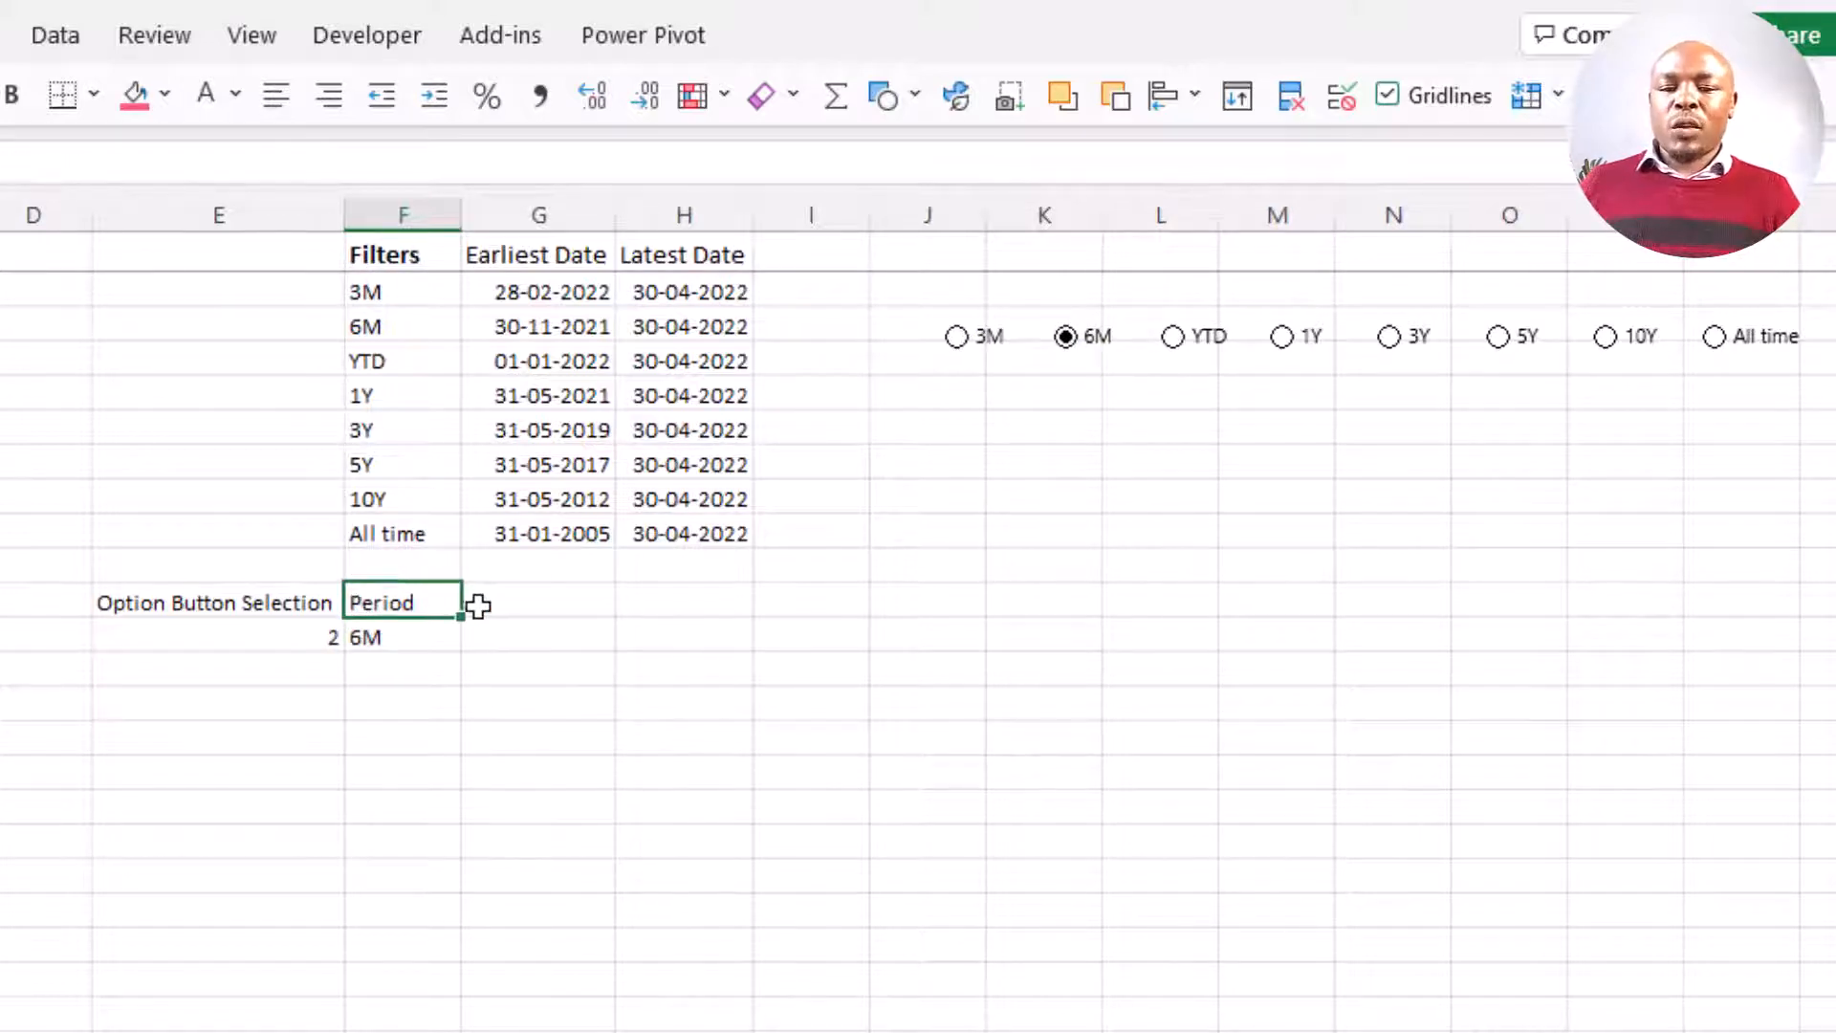
pyautogui.click(495, 603)
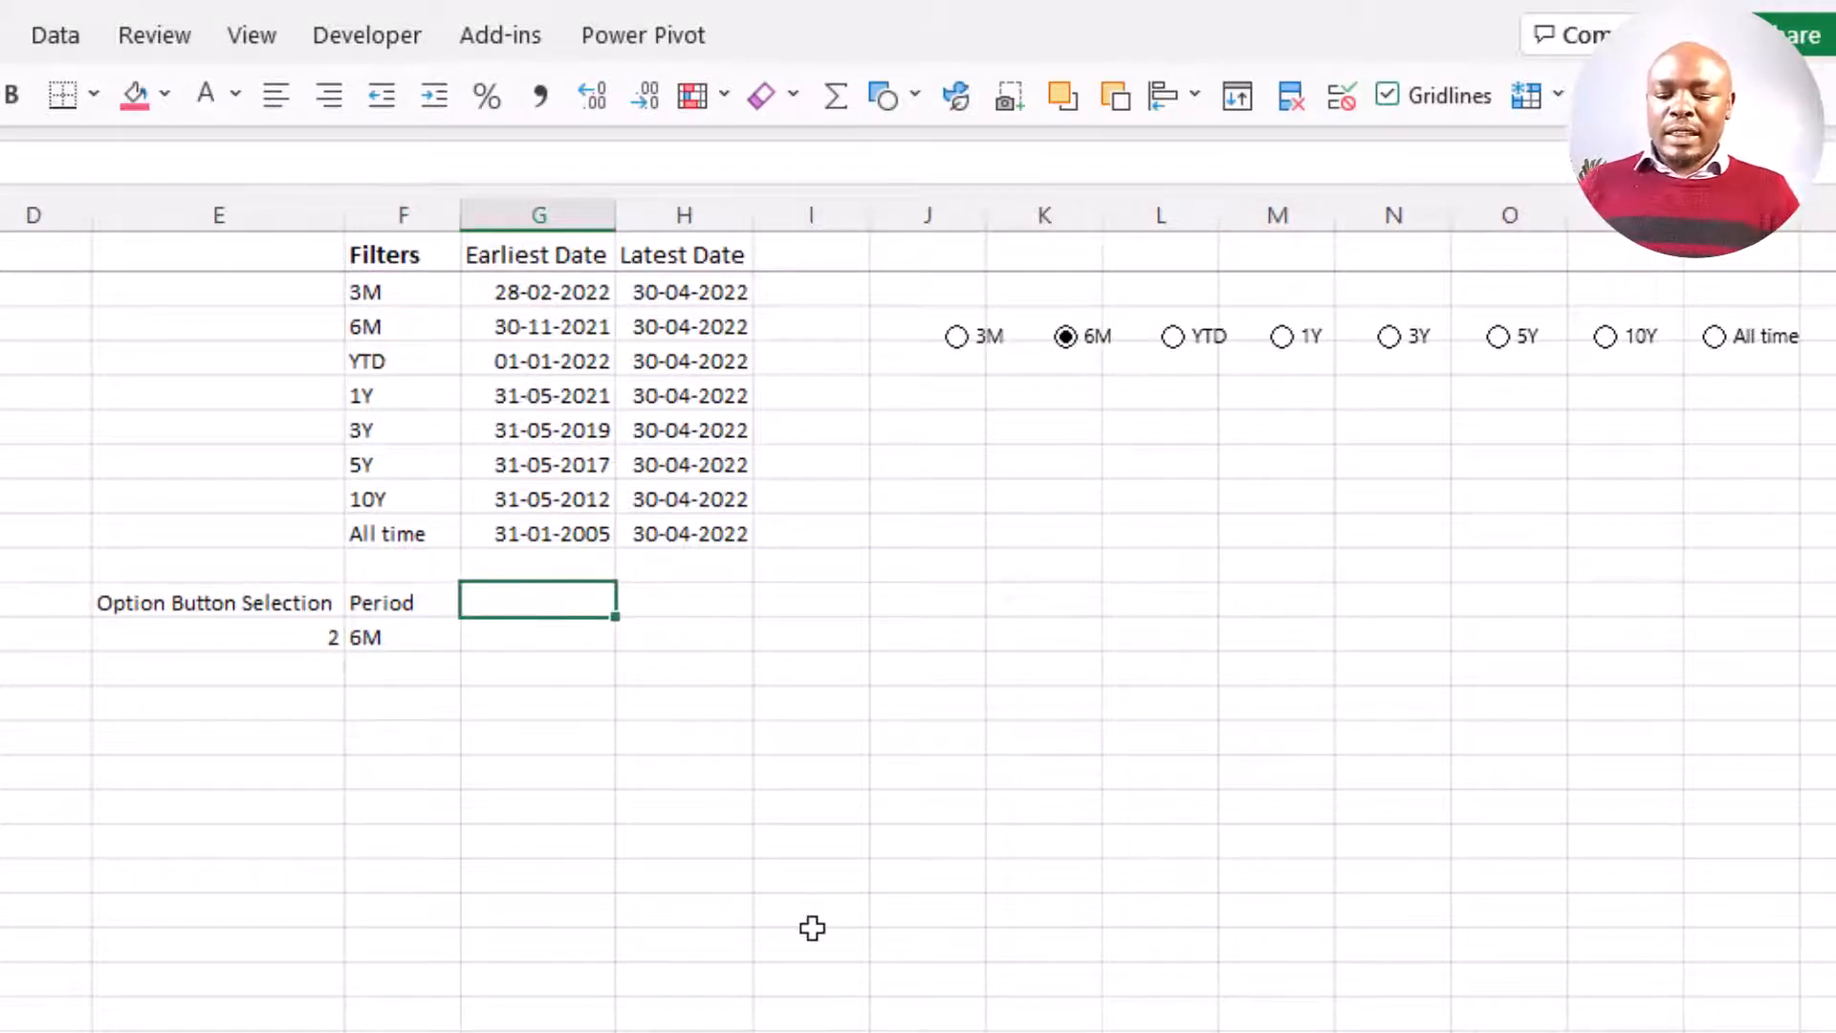
pyautogui.write('Earliest Date')
pyautogui.press('Tab')
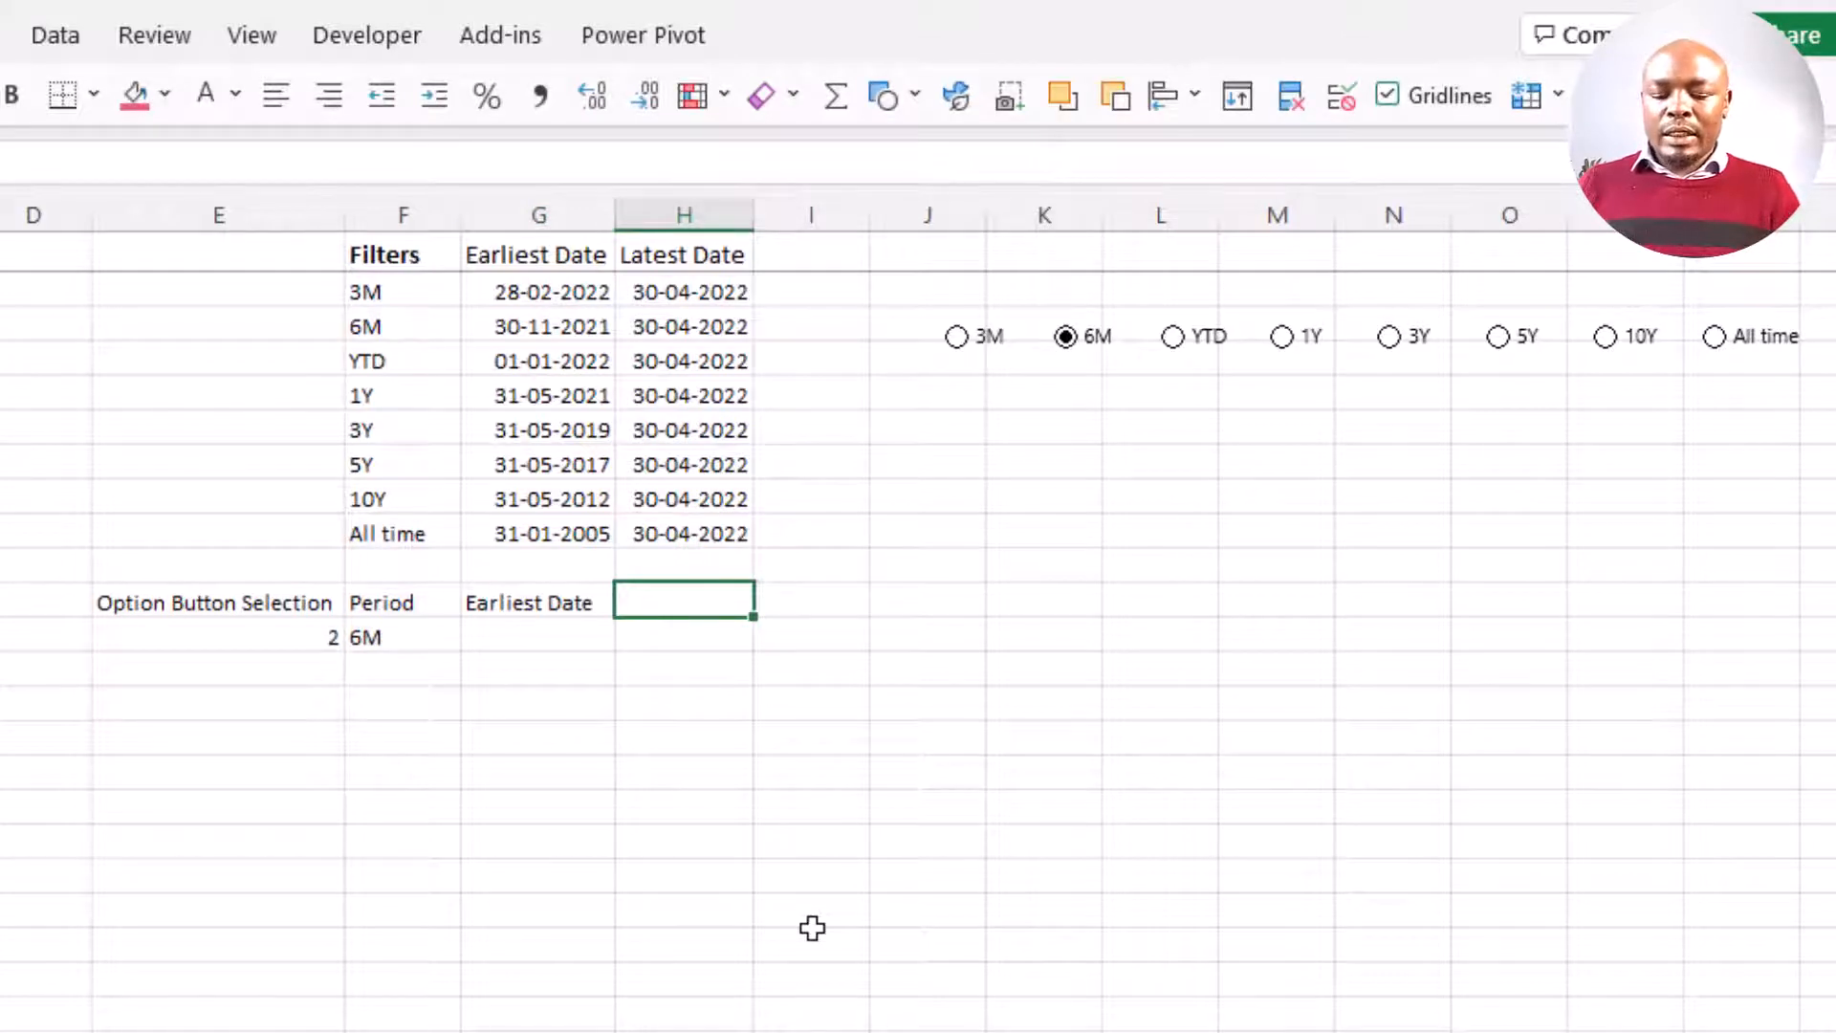
pyautogui.write('Latest Dat')
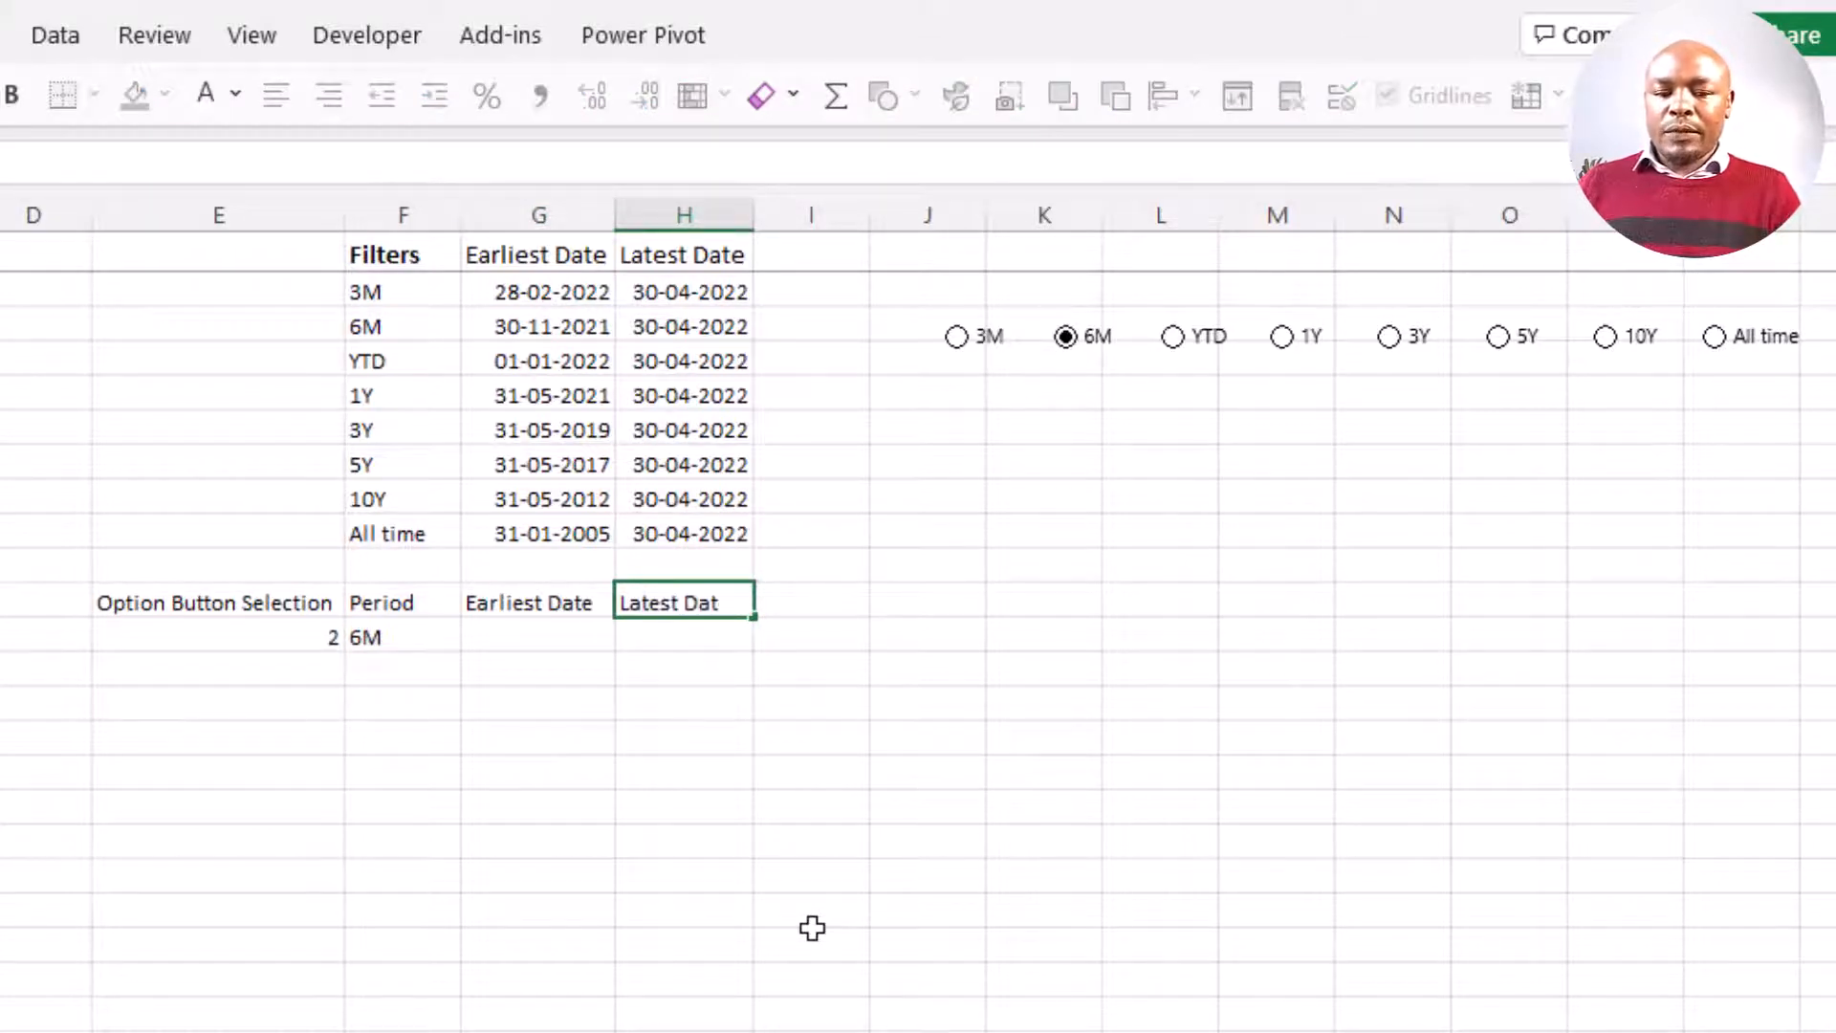
pyautogui.write('e')
pyautogui.press('Return')
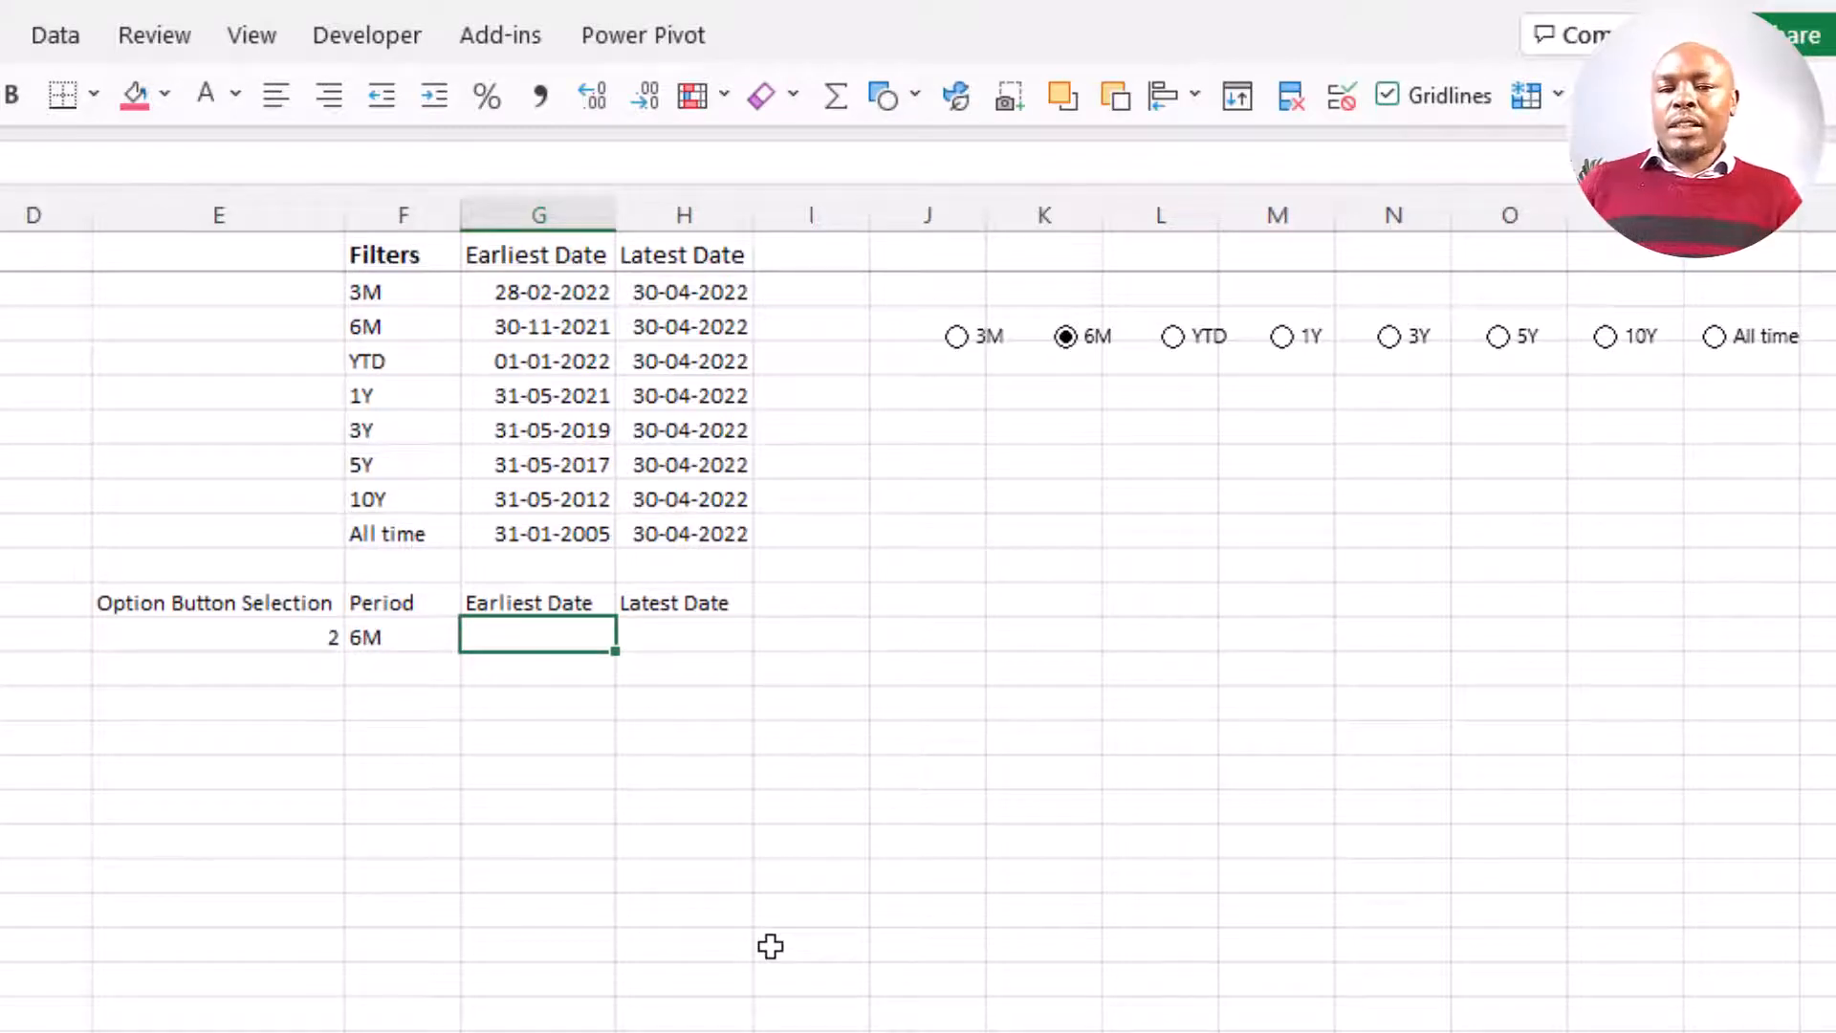
# - Enter =XLOOKUP(F12,F2:F9,G2:G9) in cell G12 to return the selected period's earliest date
pyautogui.moveTo(492, 289); pyautogui.dragTo(500, 537)
pyautogui.click(324, 634)
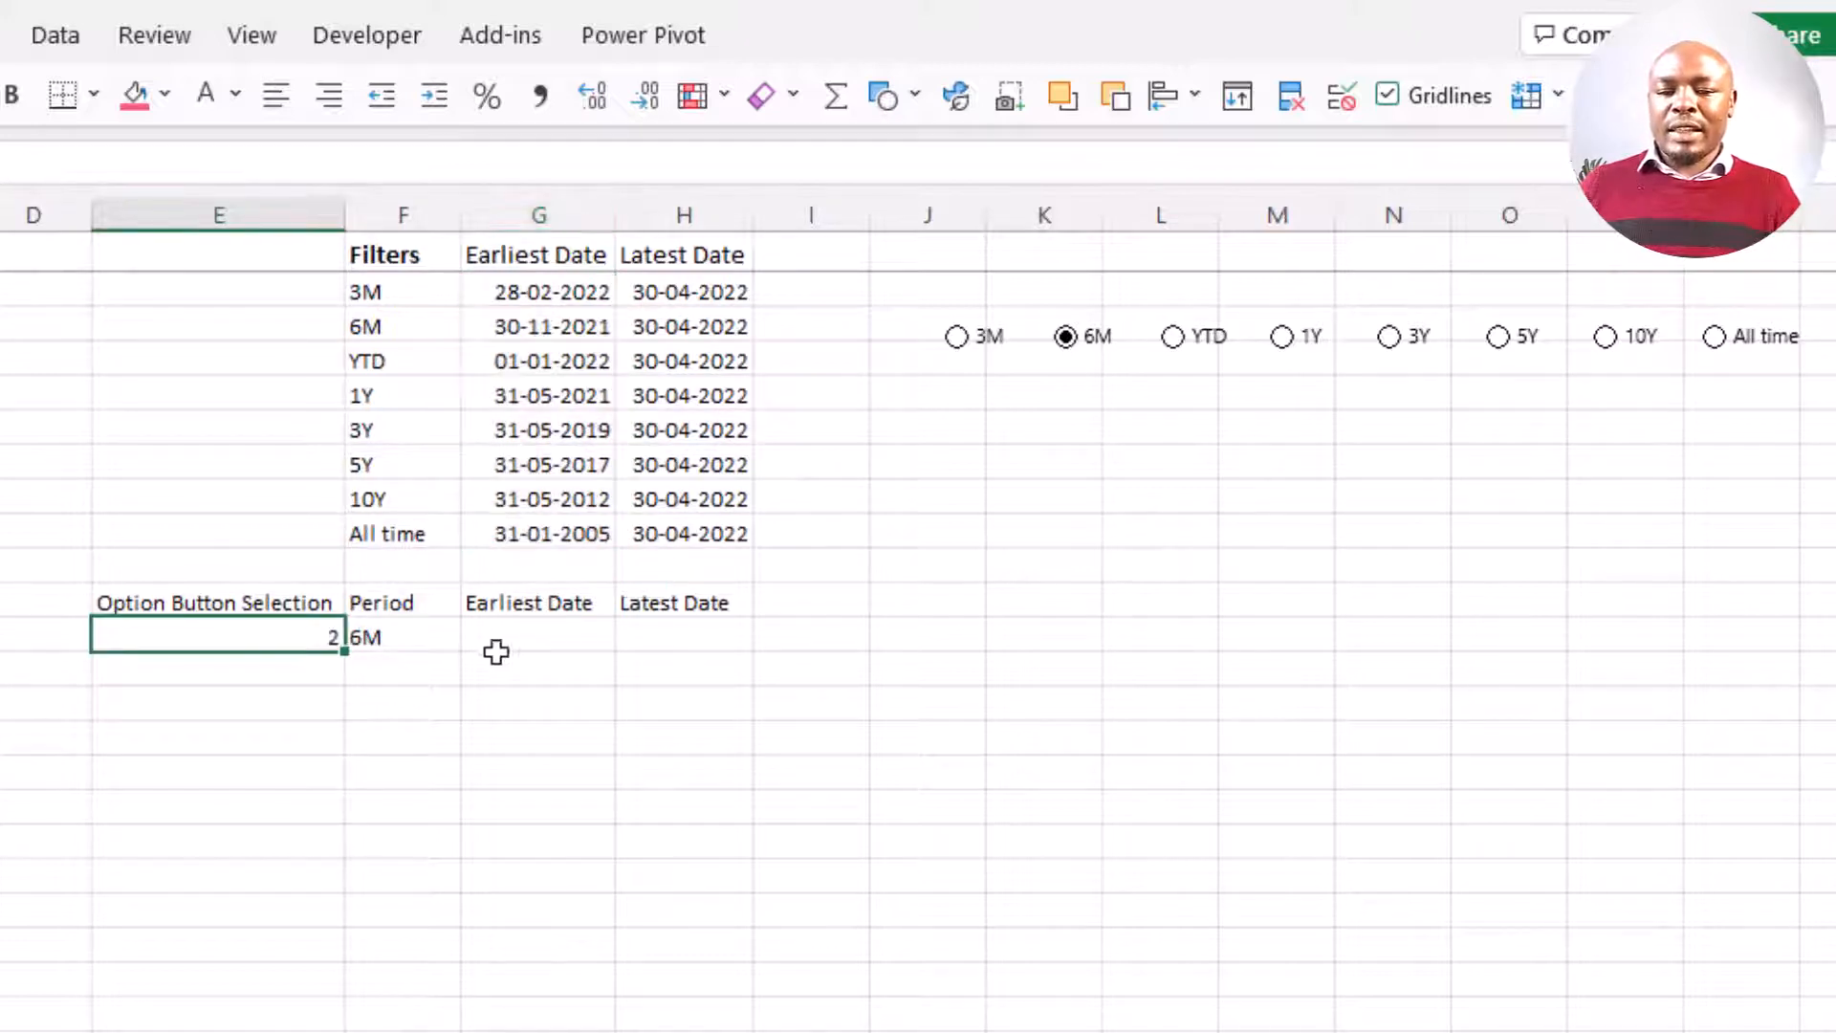
pyautogui.click(520, 633)
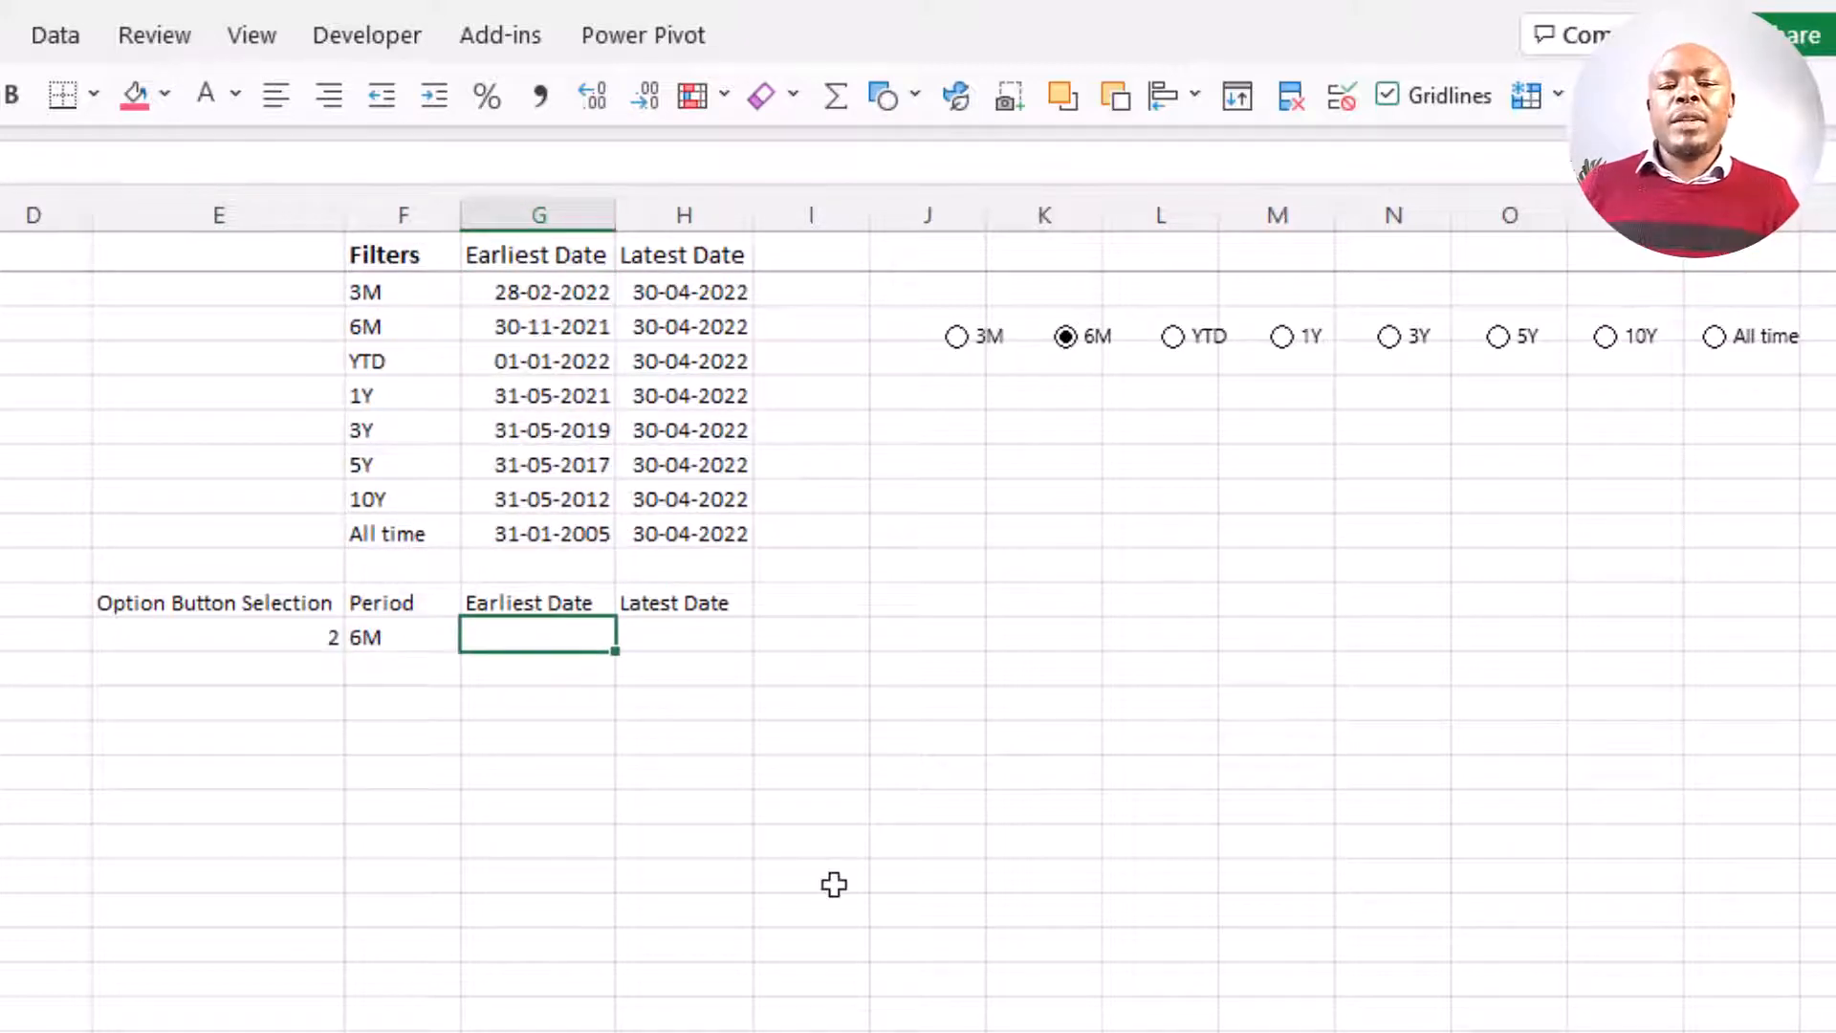
pyautogui.write('=xl')
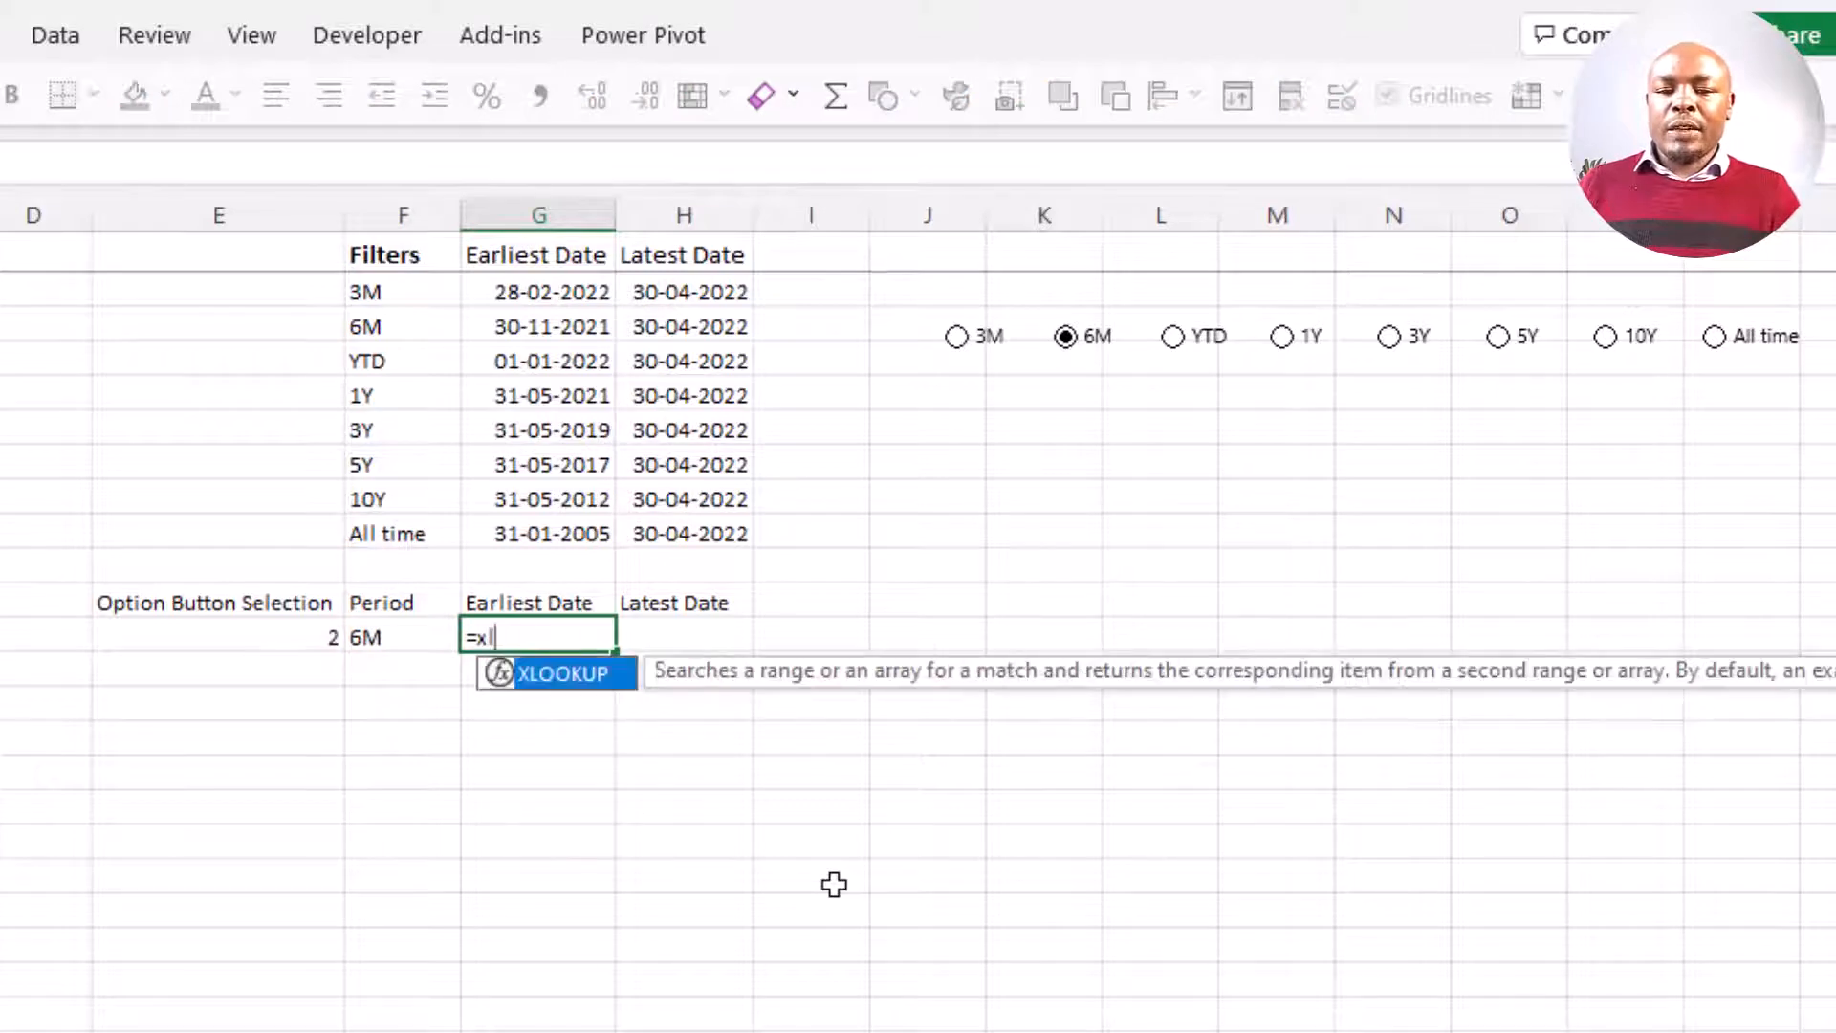
pyautogui.write('o')
pyautogui.press('Tab')
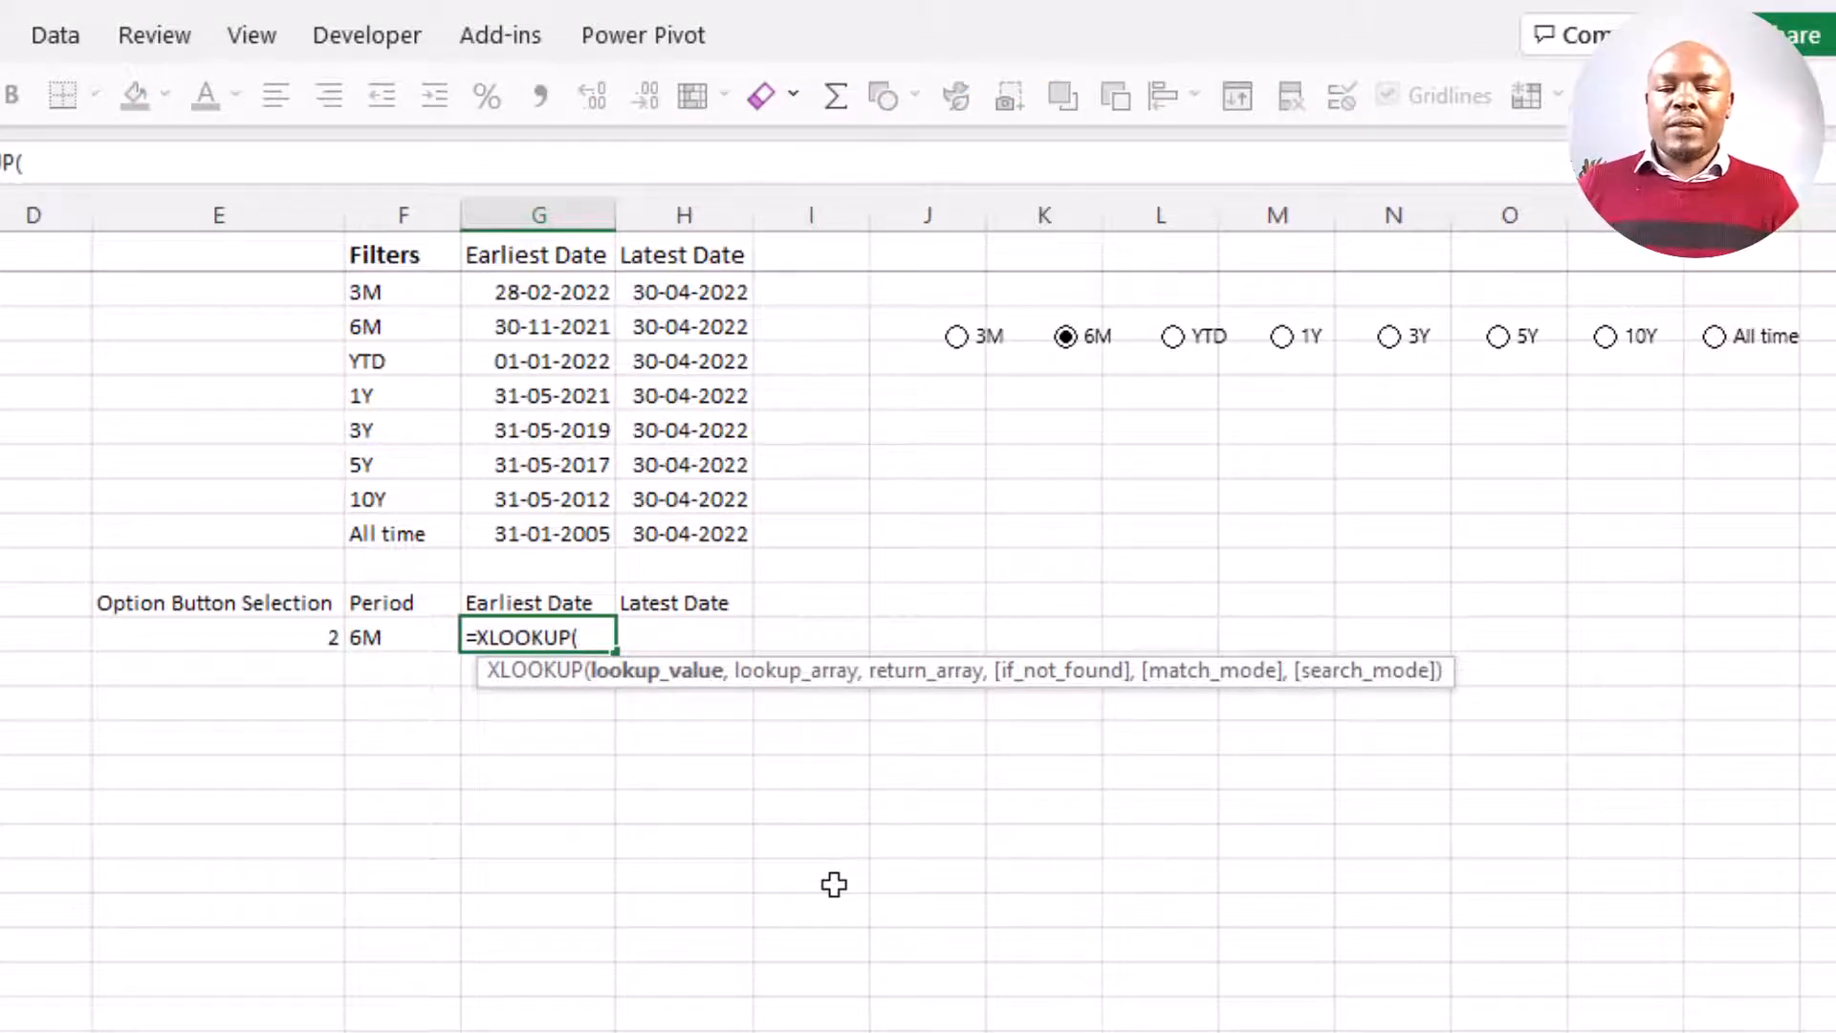
pyautogui.click(363, 637)
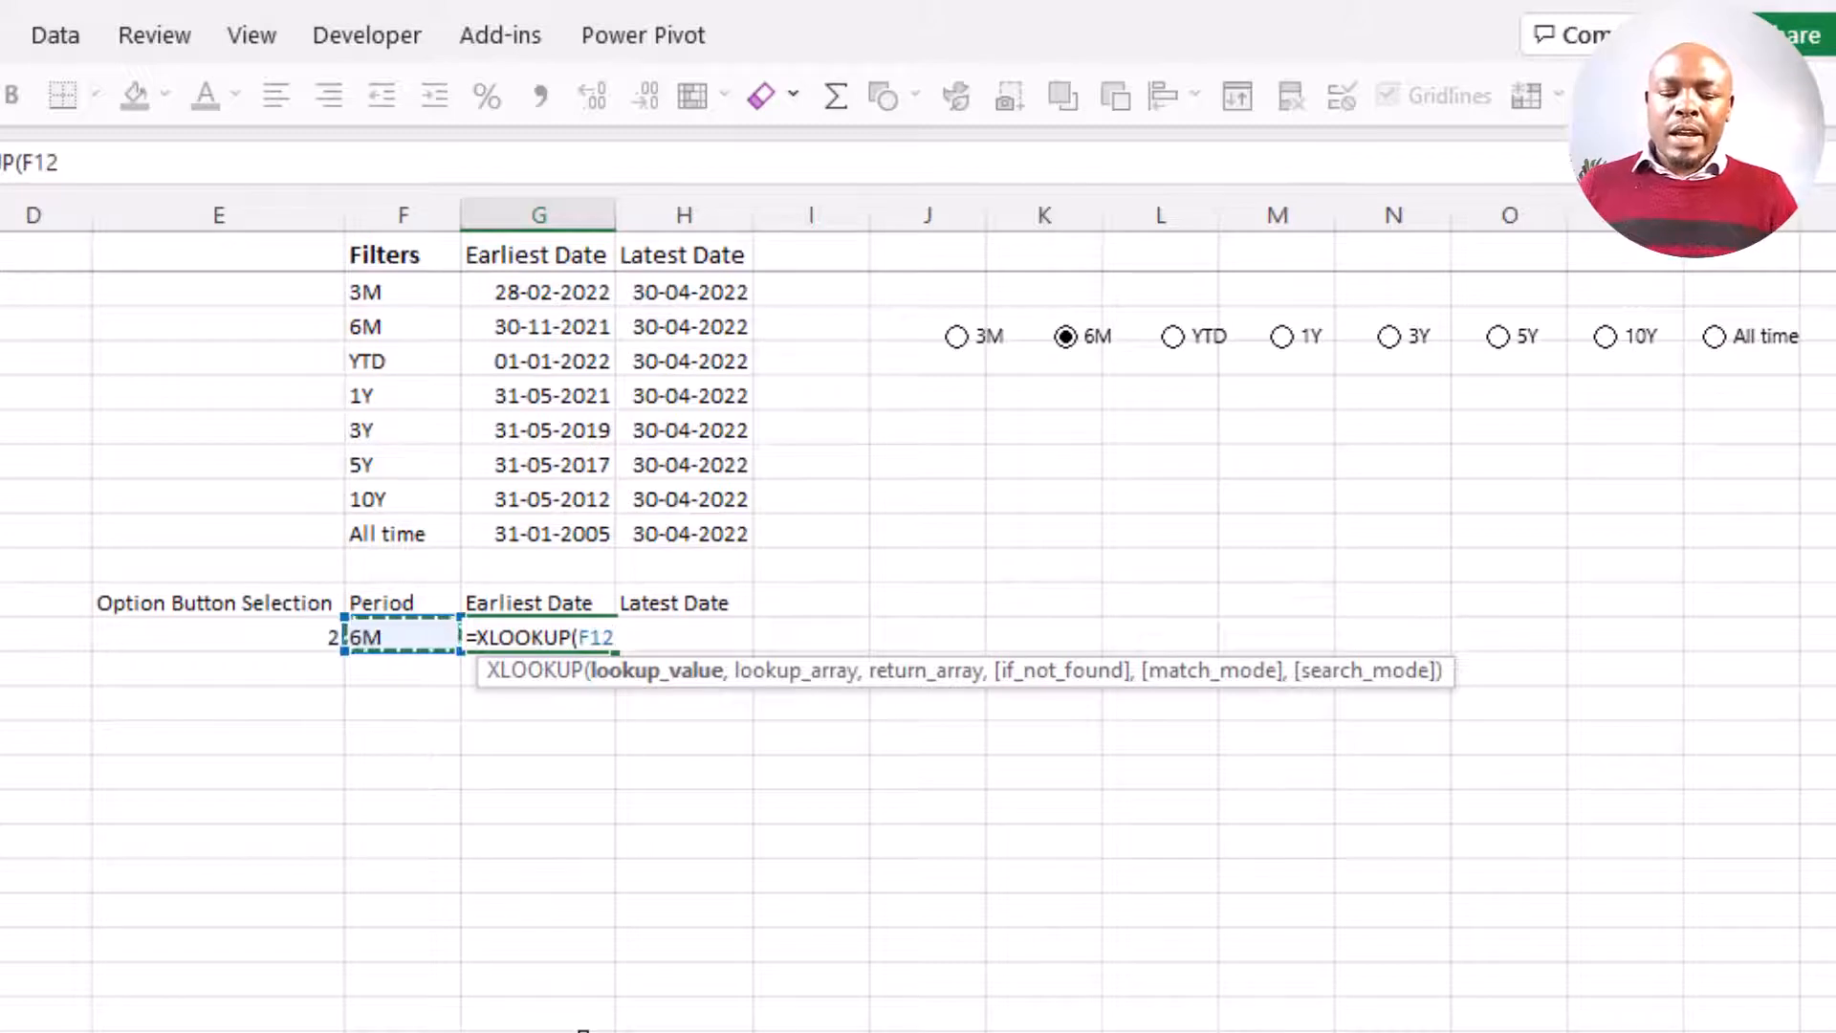
pyautogui.write(',')
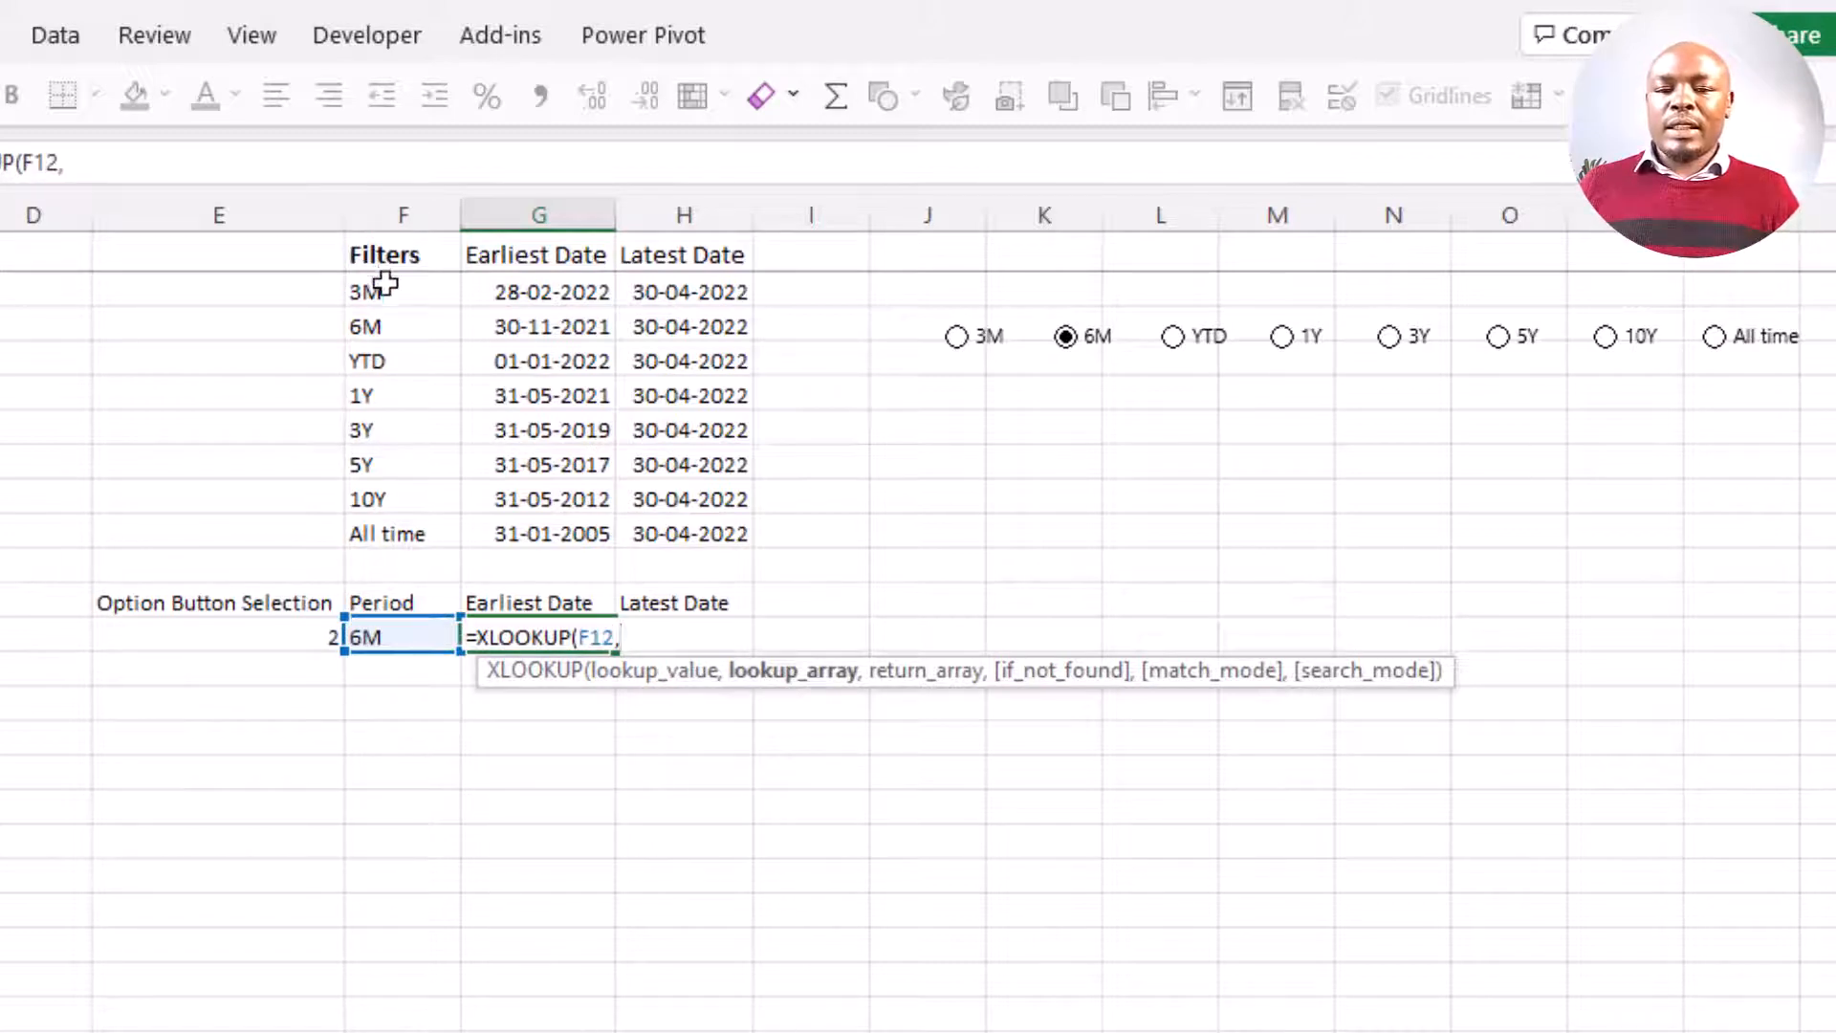
pyautogui.moveTo(381, 287); pyautogui.dragTo(391, 517)
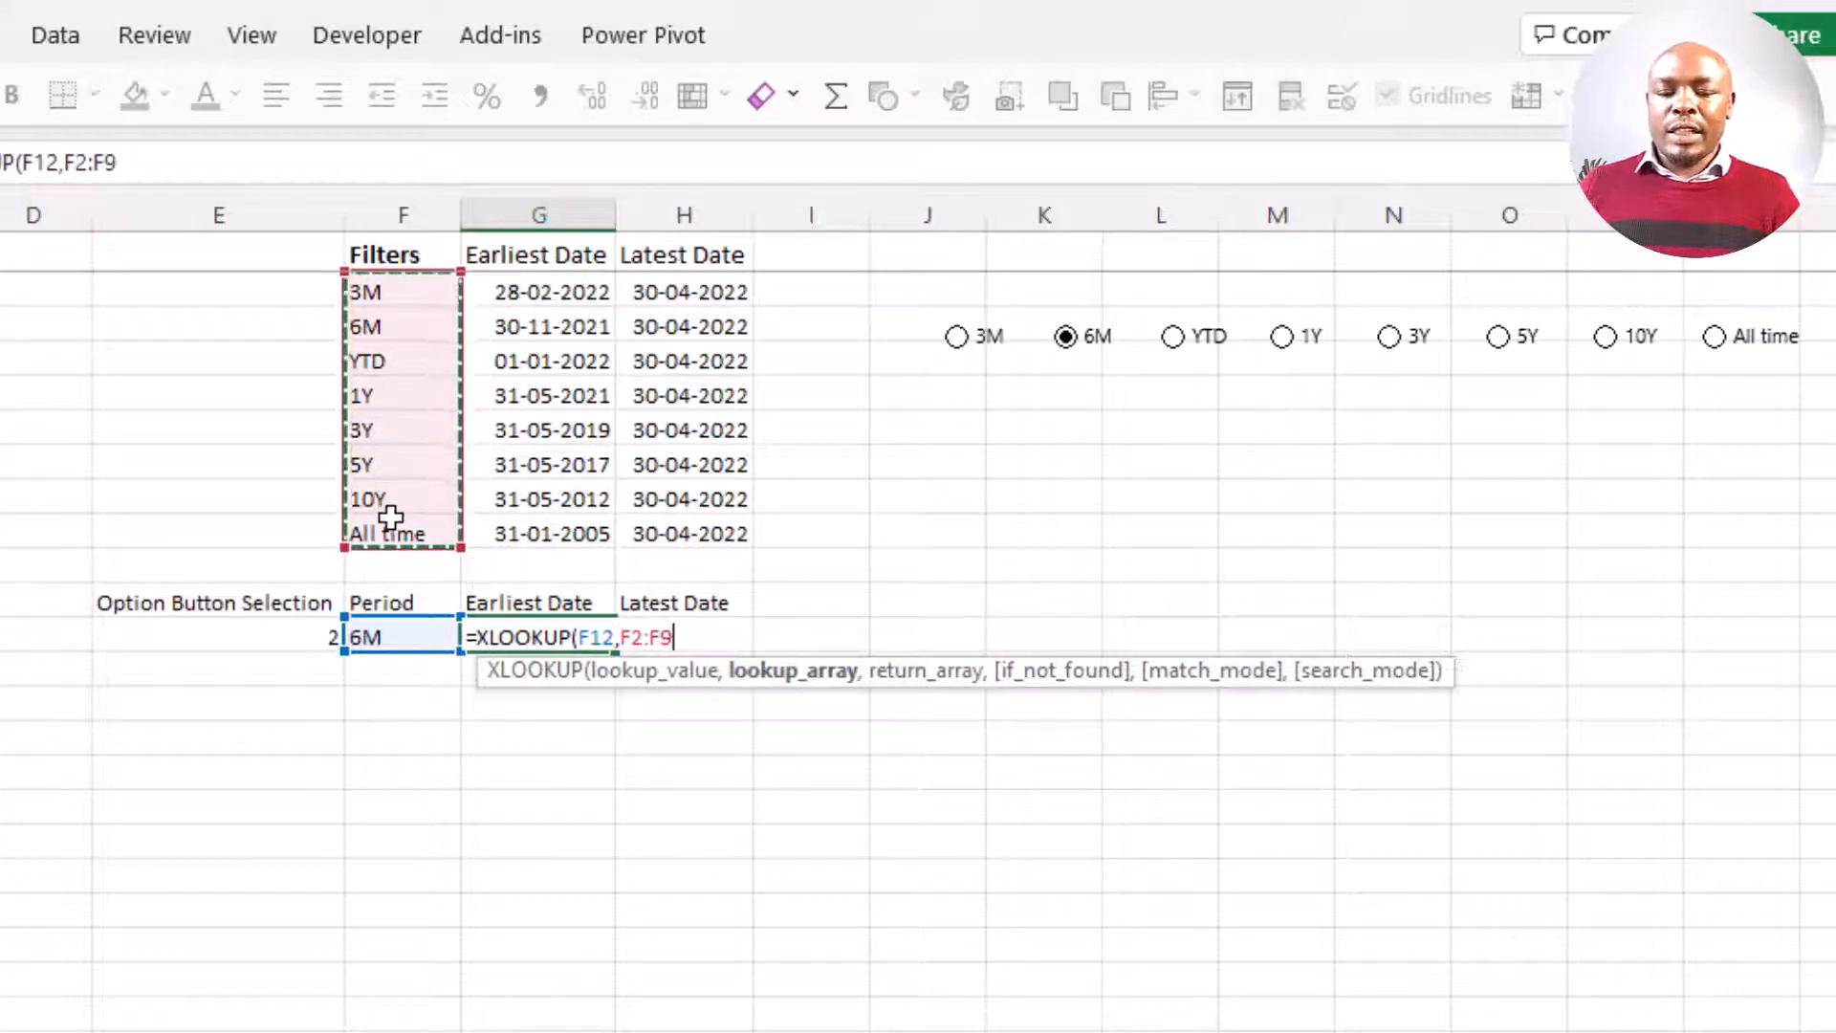
pyautogui.write(',')
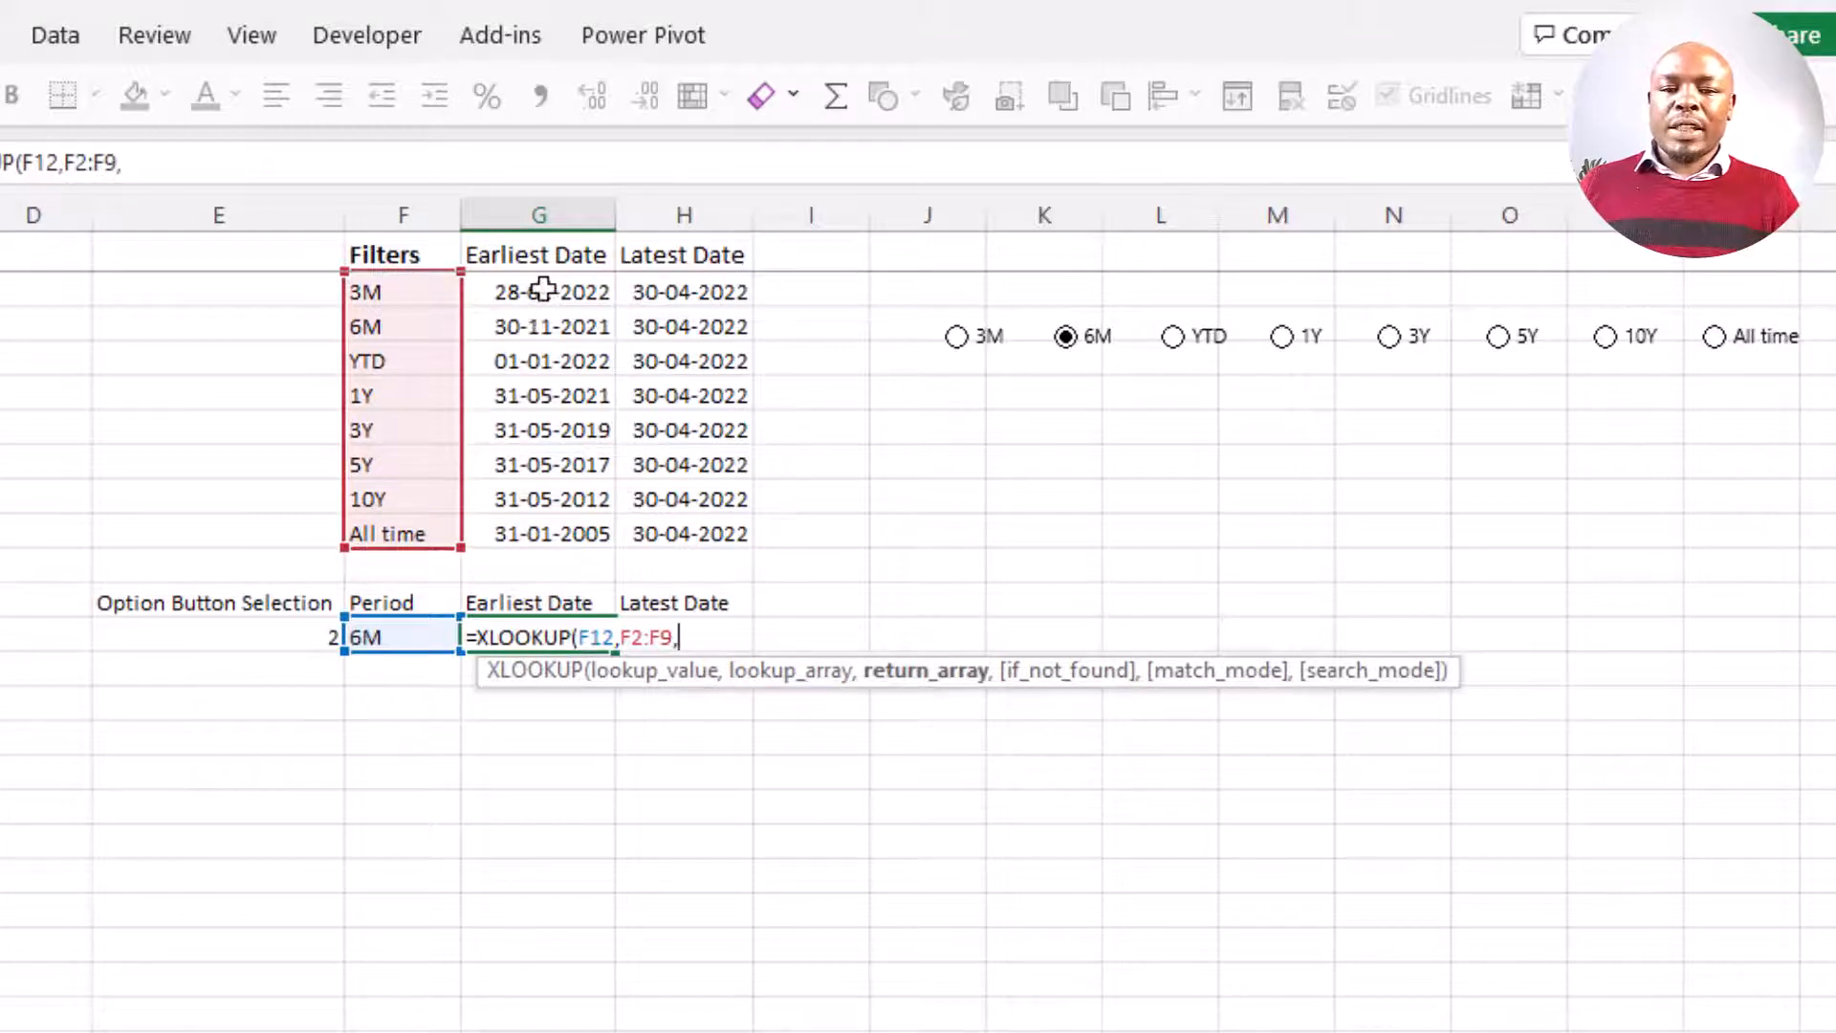
pyautogui.moveTo(545, 287); pyautogui.dragTo(545, 517)
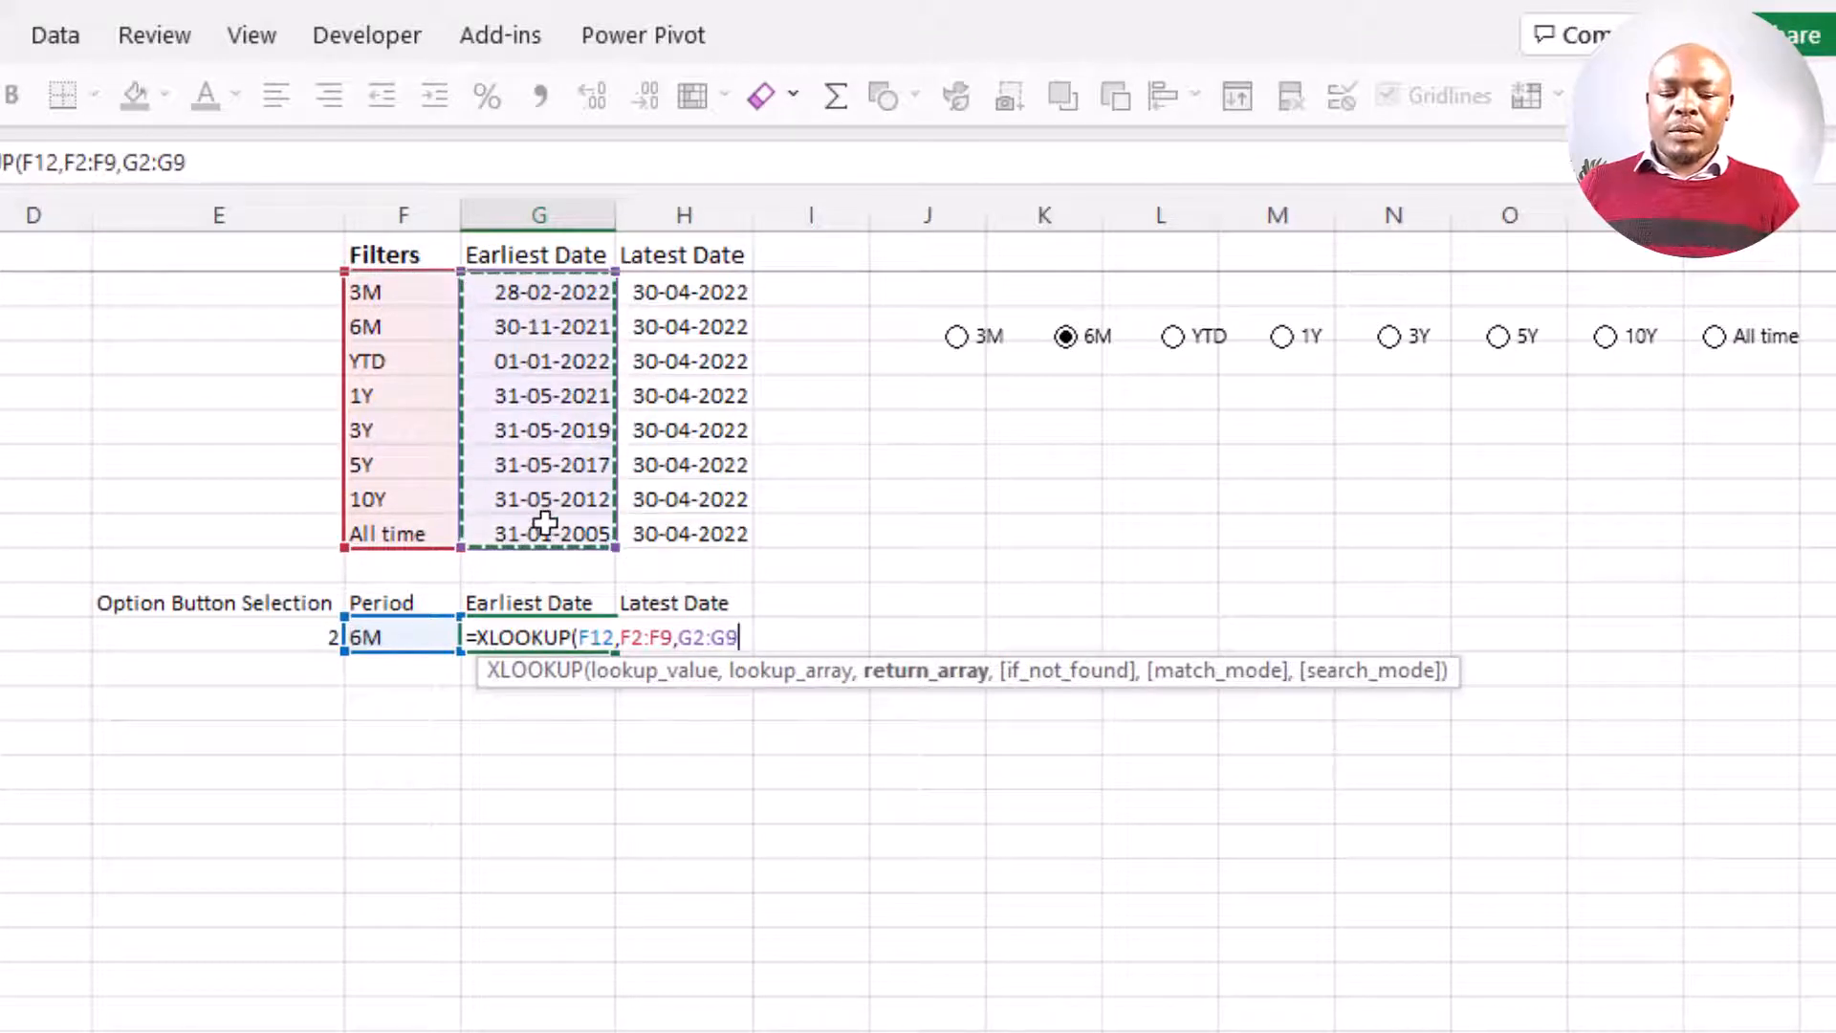
pyautogui.write(')')
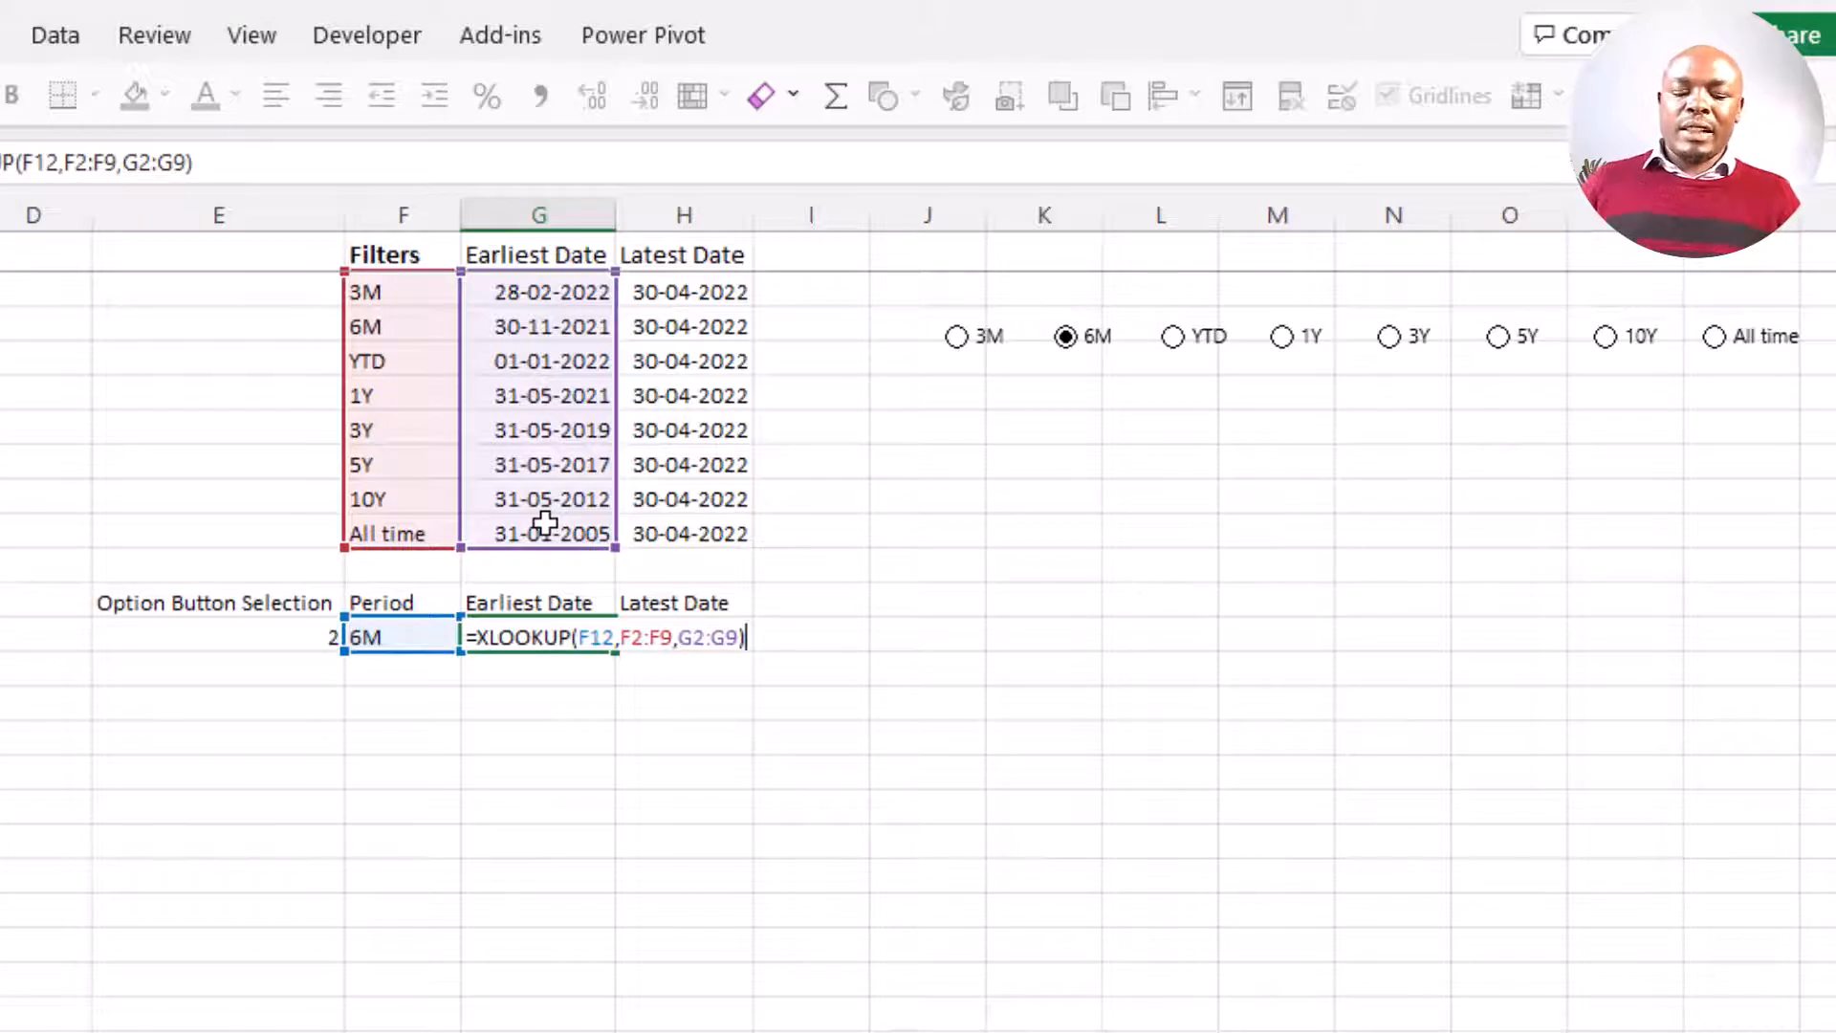
pyautogui.hotkey('ctrl', 'Return')
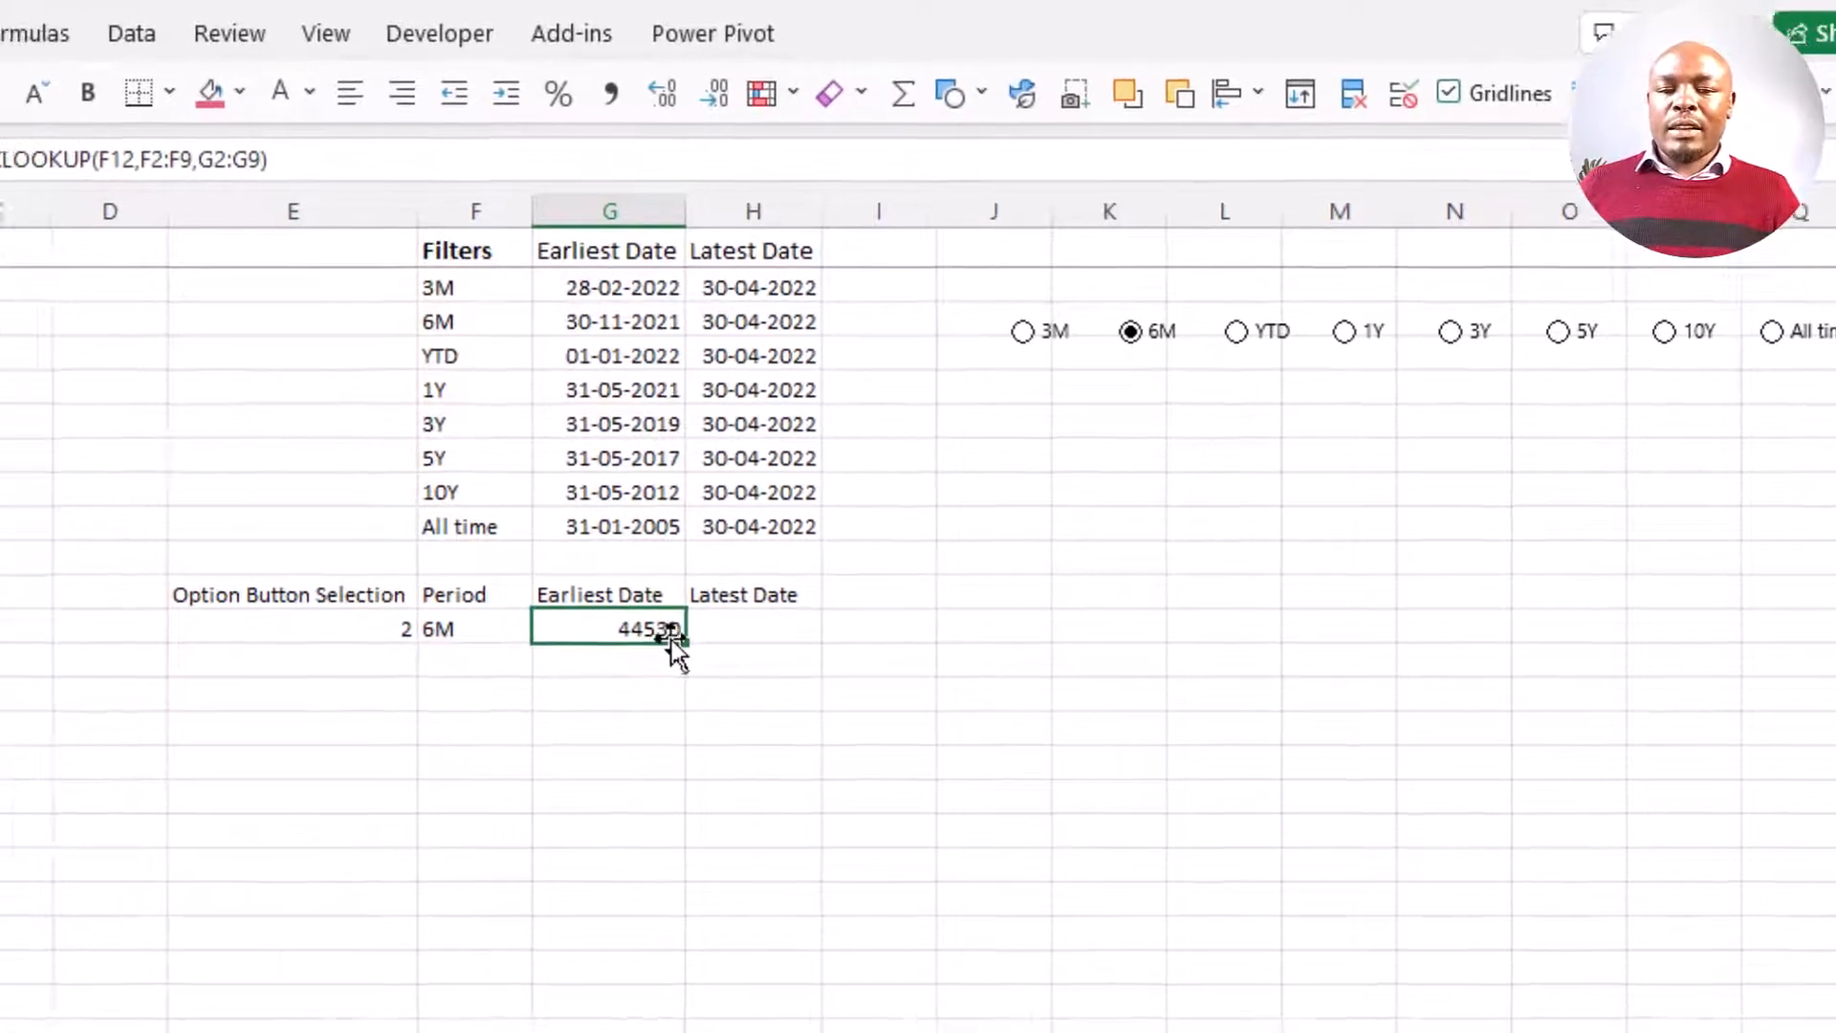
# - Copy the date formatting from cell G7 onto cells G12:H12
pyautogui.click(612, 458)
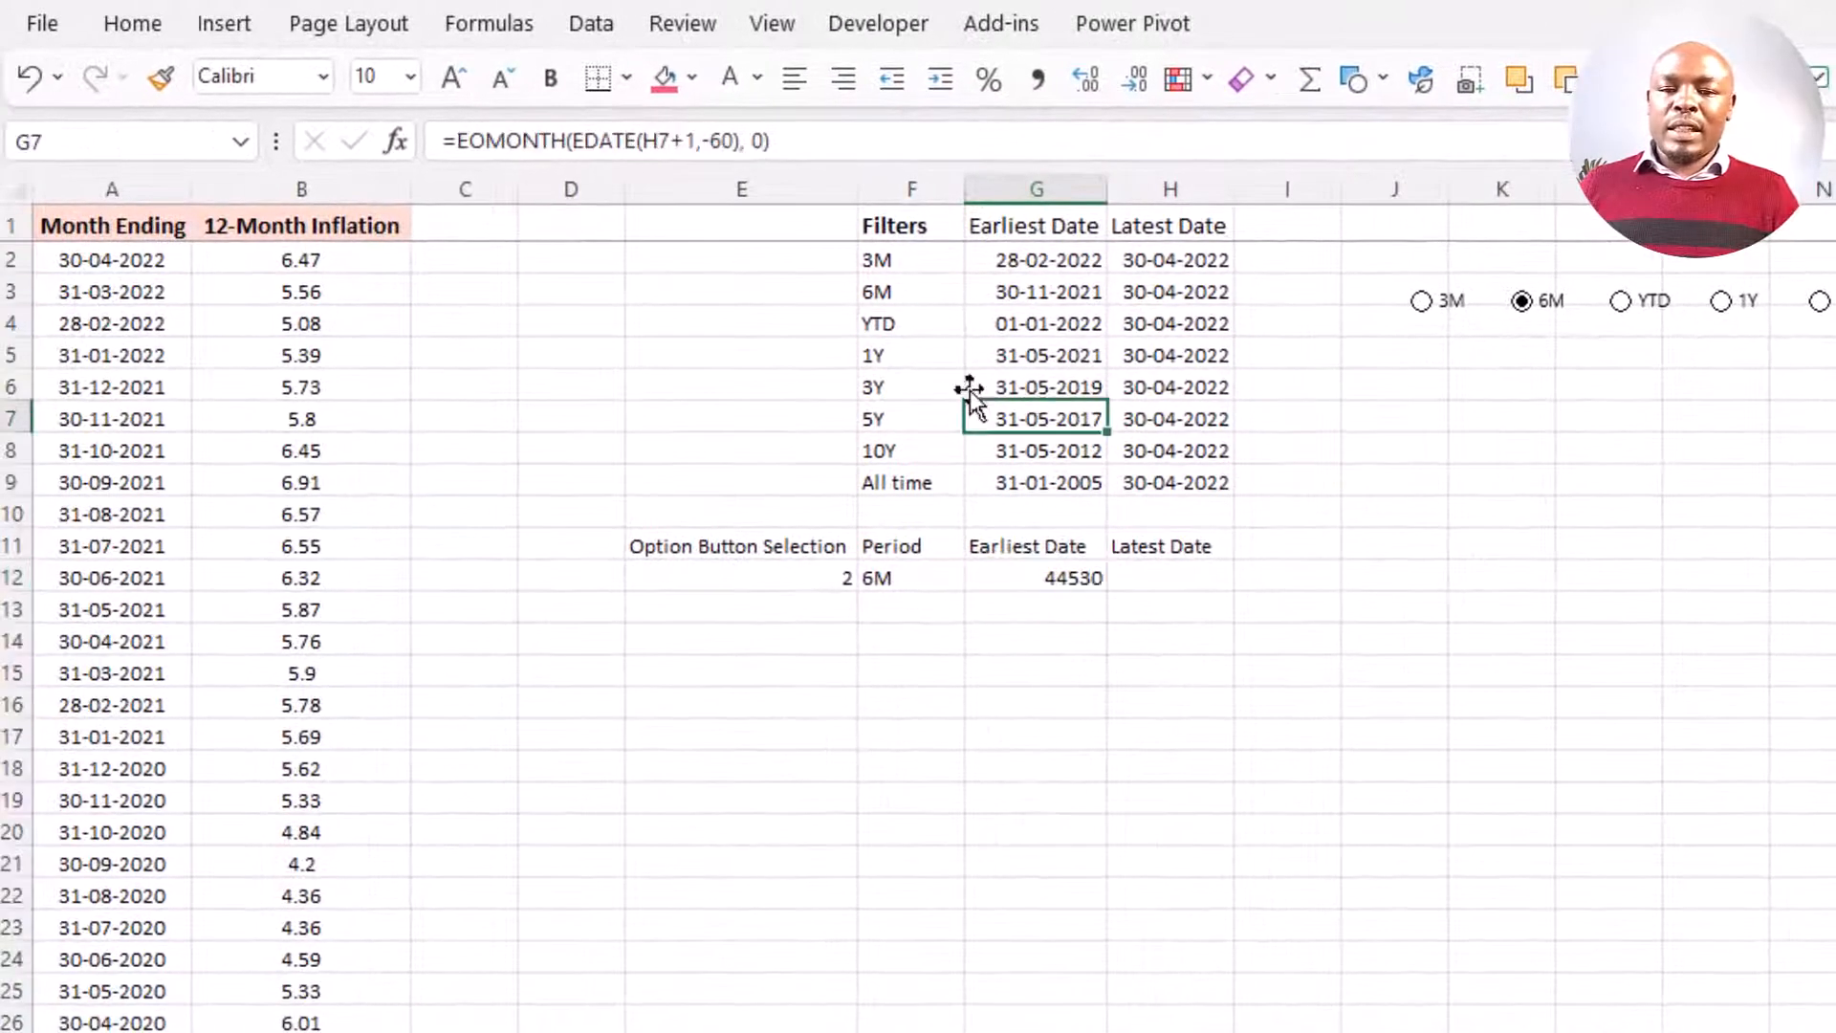
pyautogui.click(161, 78)
pyautogui.moveTo(1045, 578); pyautogui.dragTo(1163, 570)
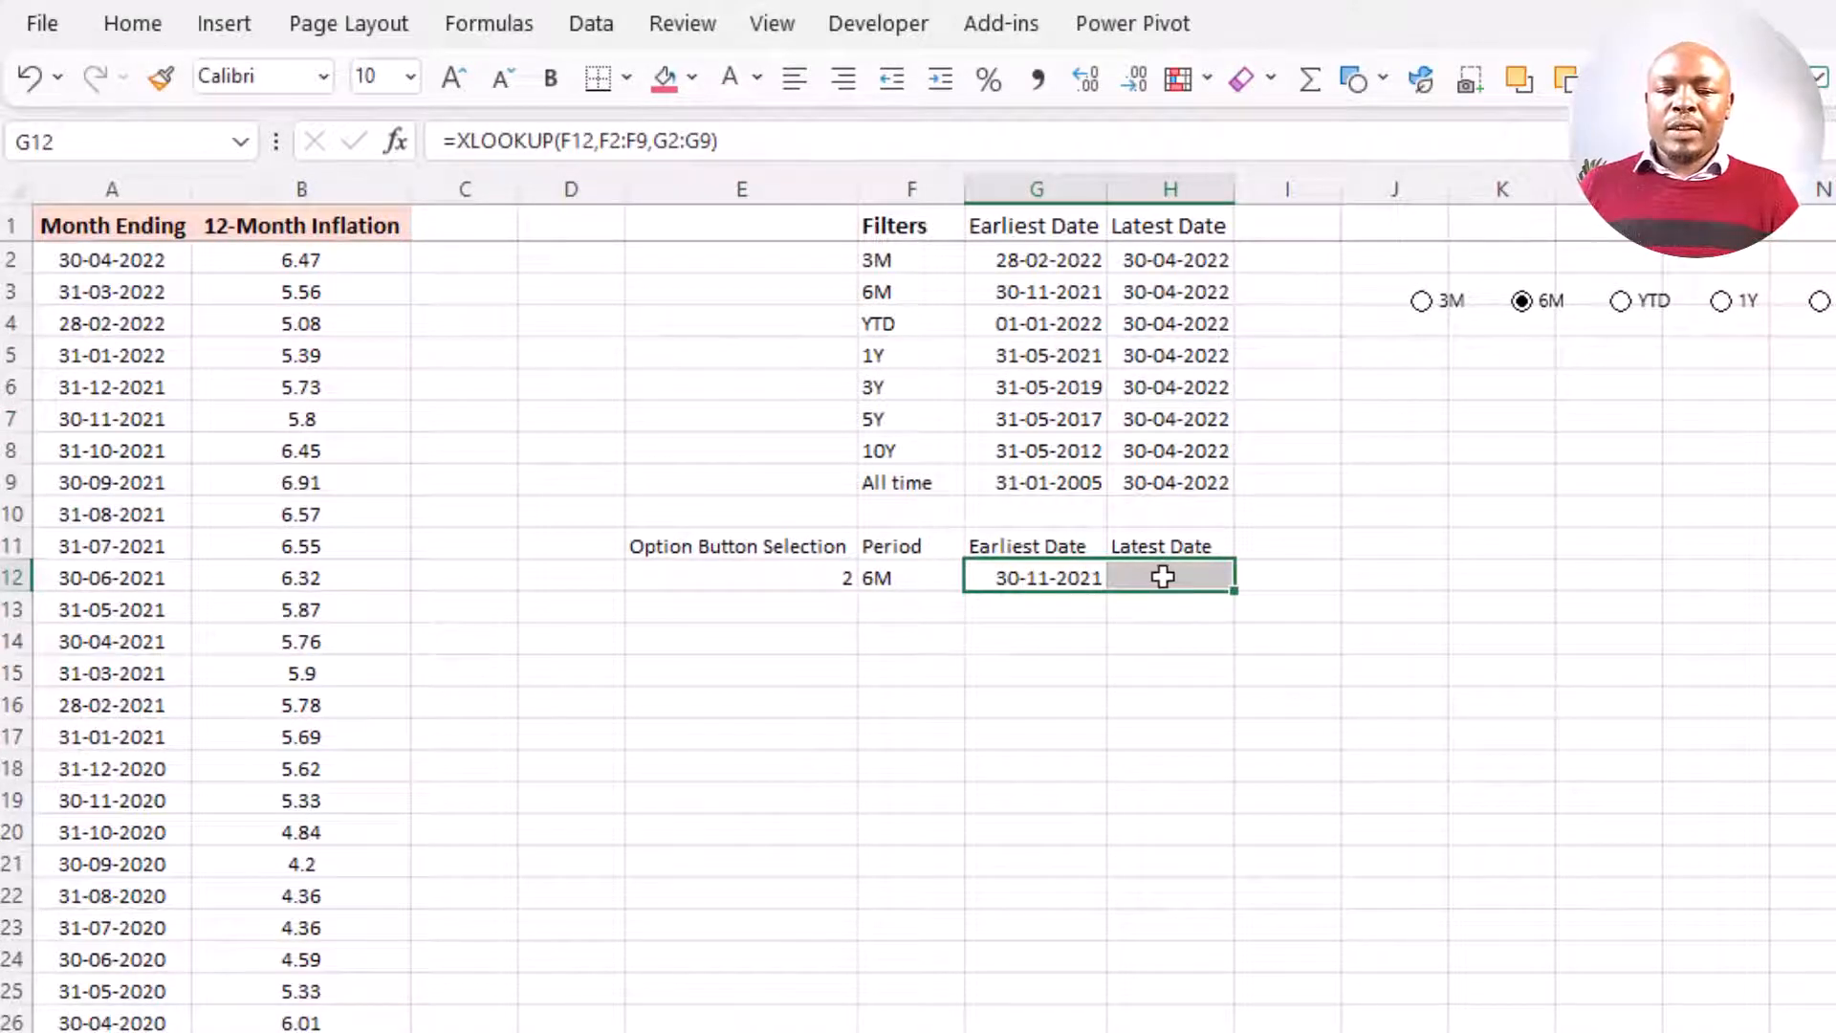
pyautogui.click(1161, 576)
pyautogui.click(1049, 578)
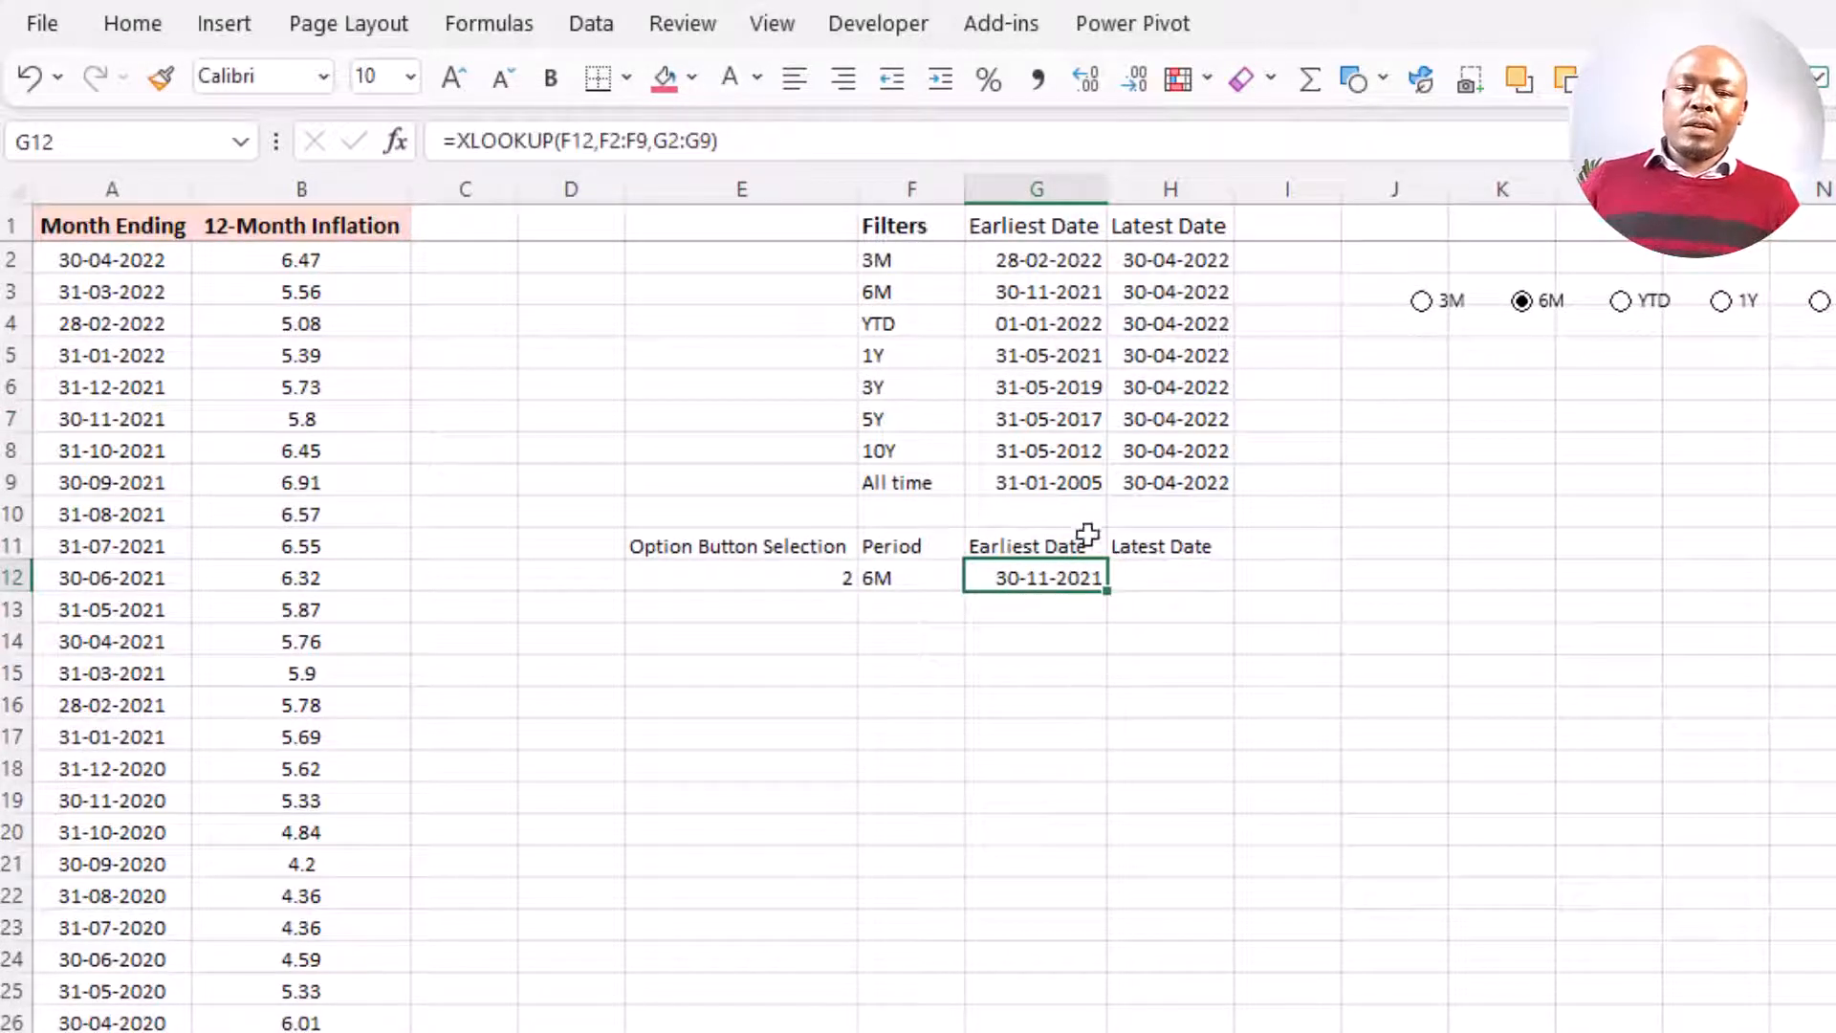
# - Enter =VLOOKUP(F12,F2:H9,3,FALSE) in cell H12 to return the selected period's latest date
pyautogui.click(1188, 572)
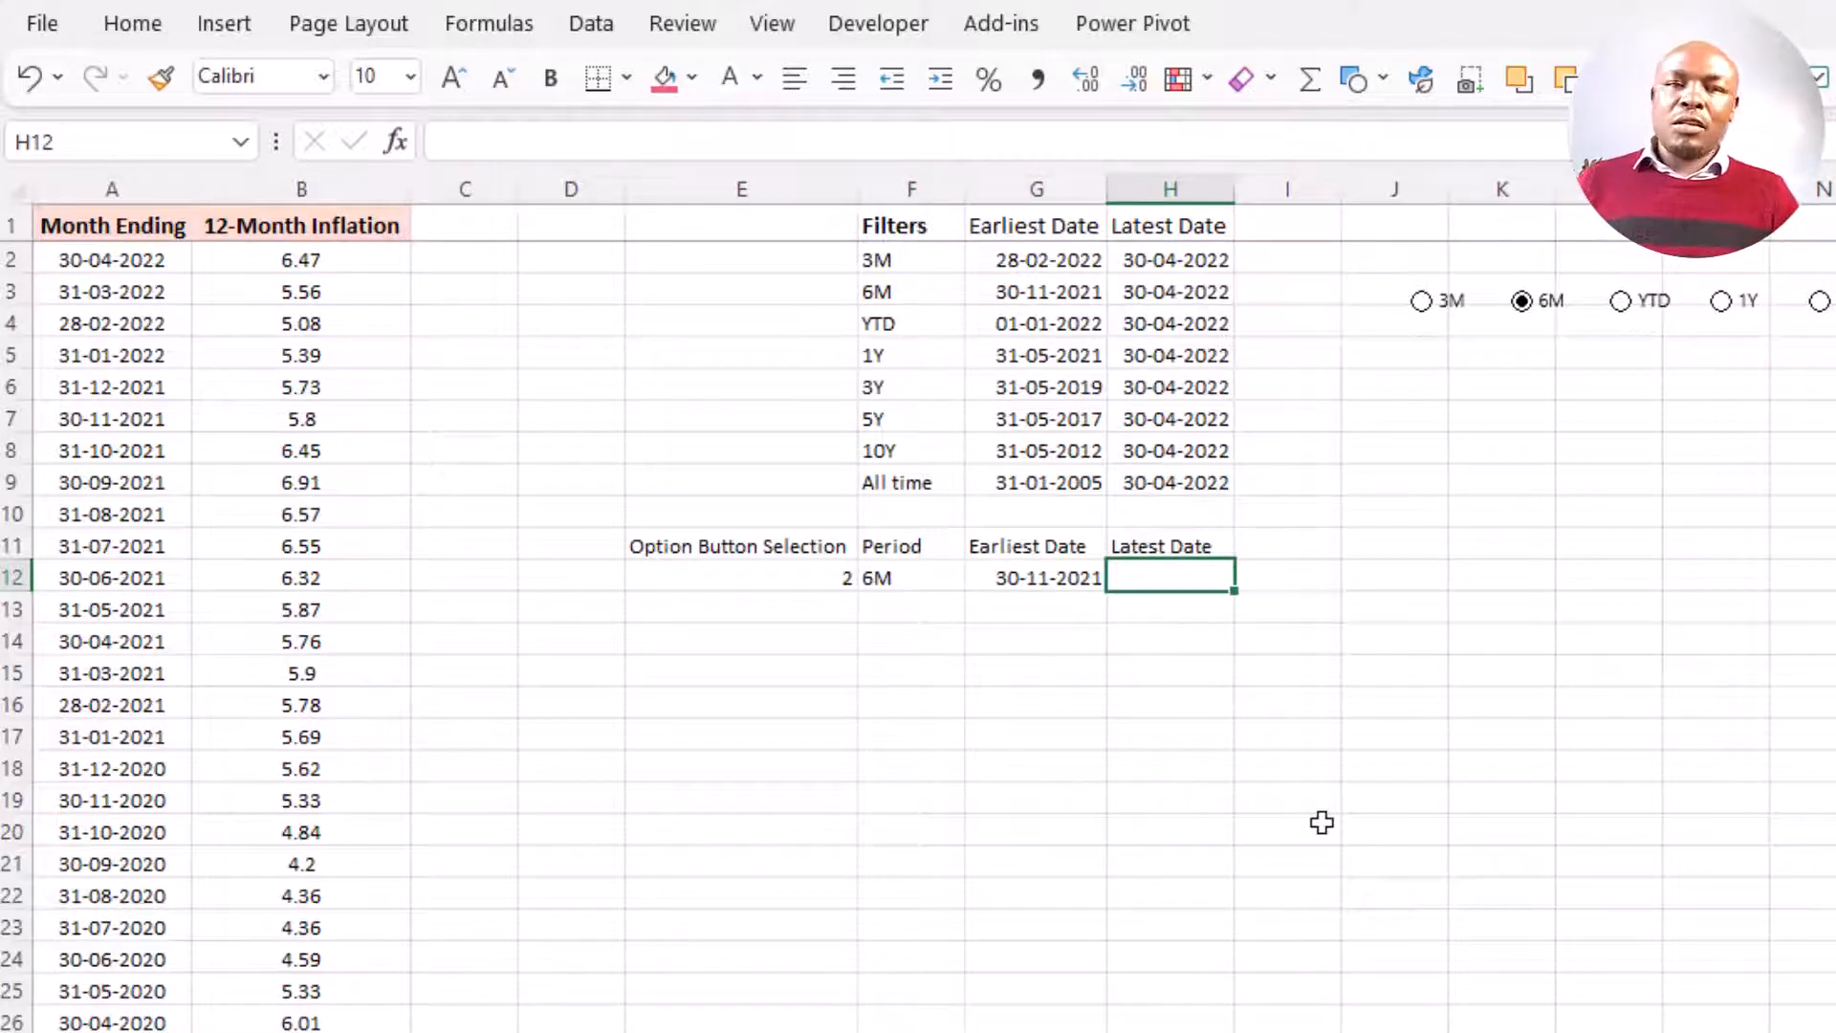
pyautogui.write('=VLOOKUP(')
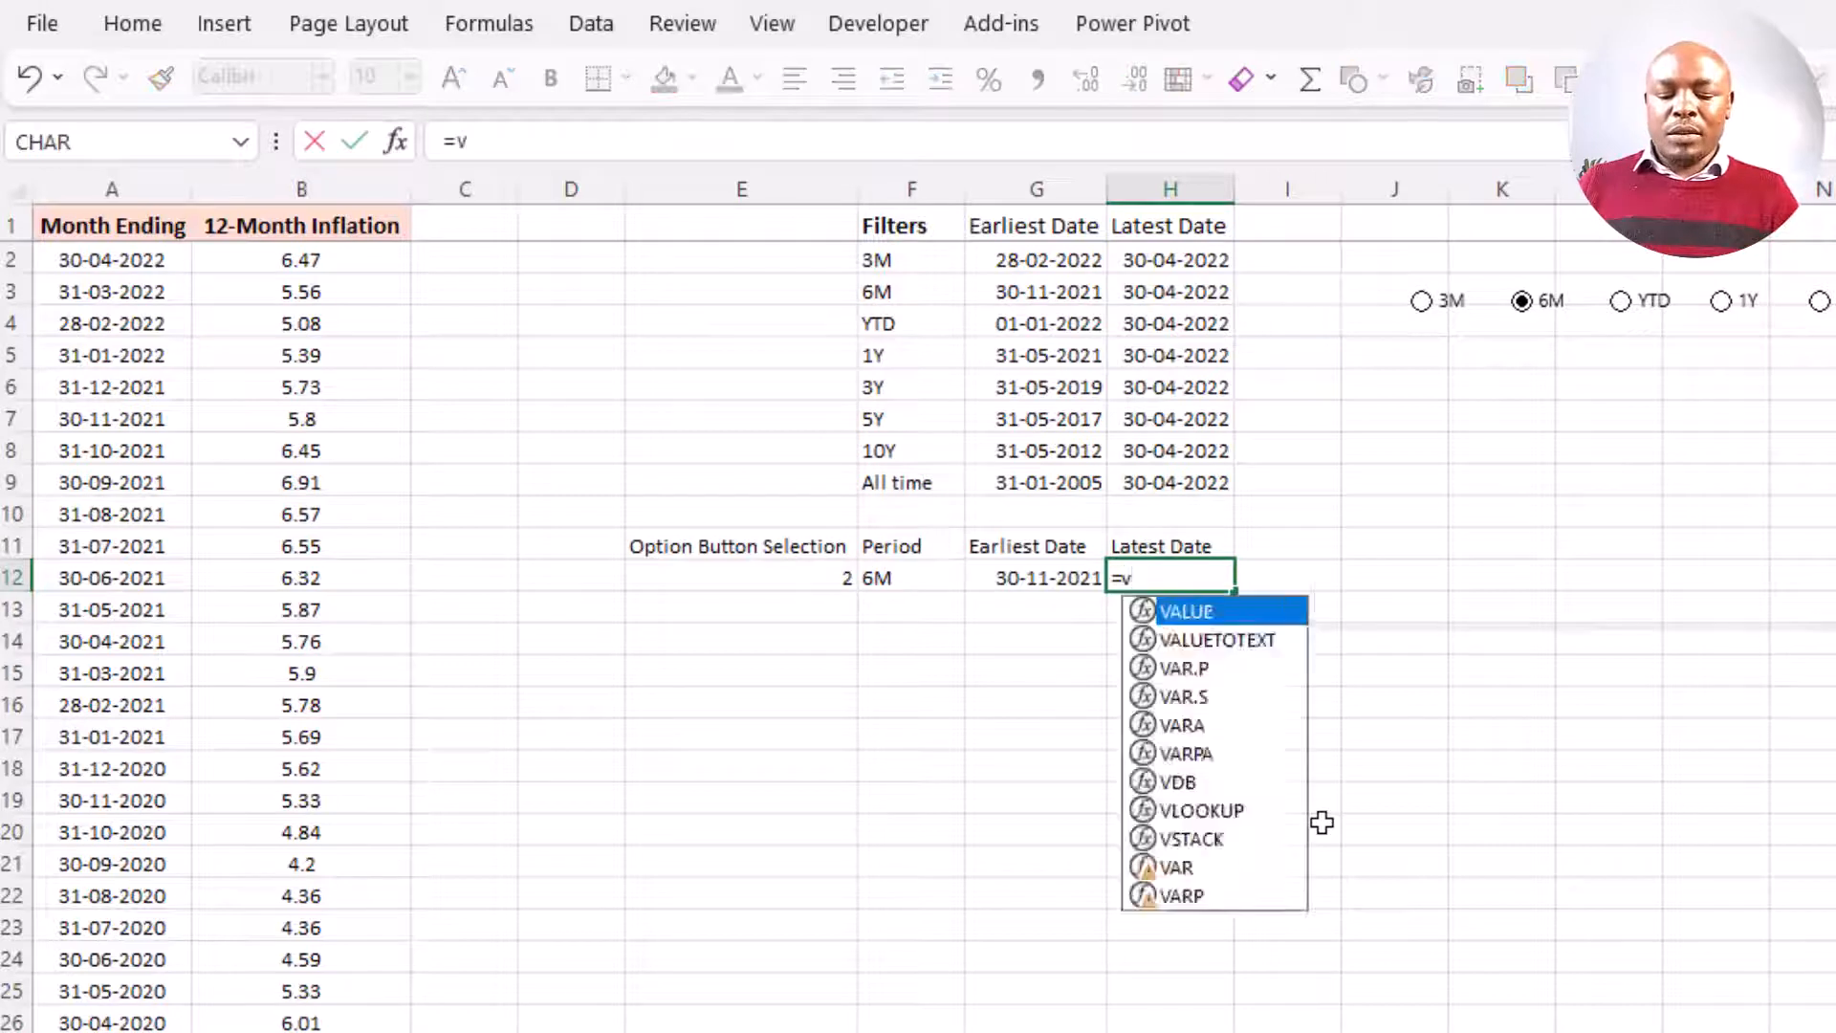
pyautogui.click(901, 578)
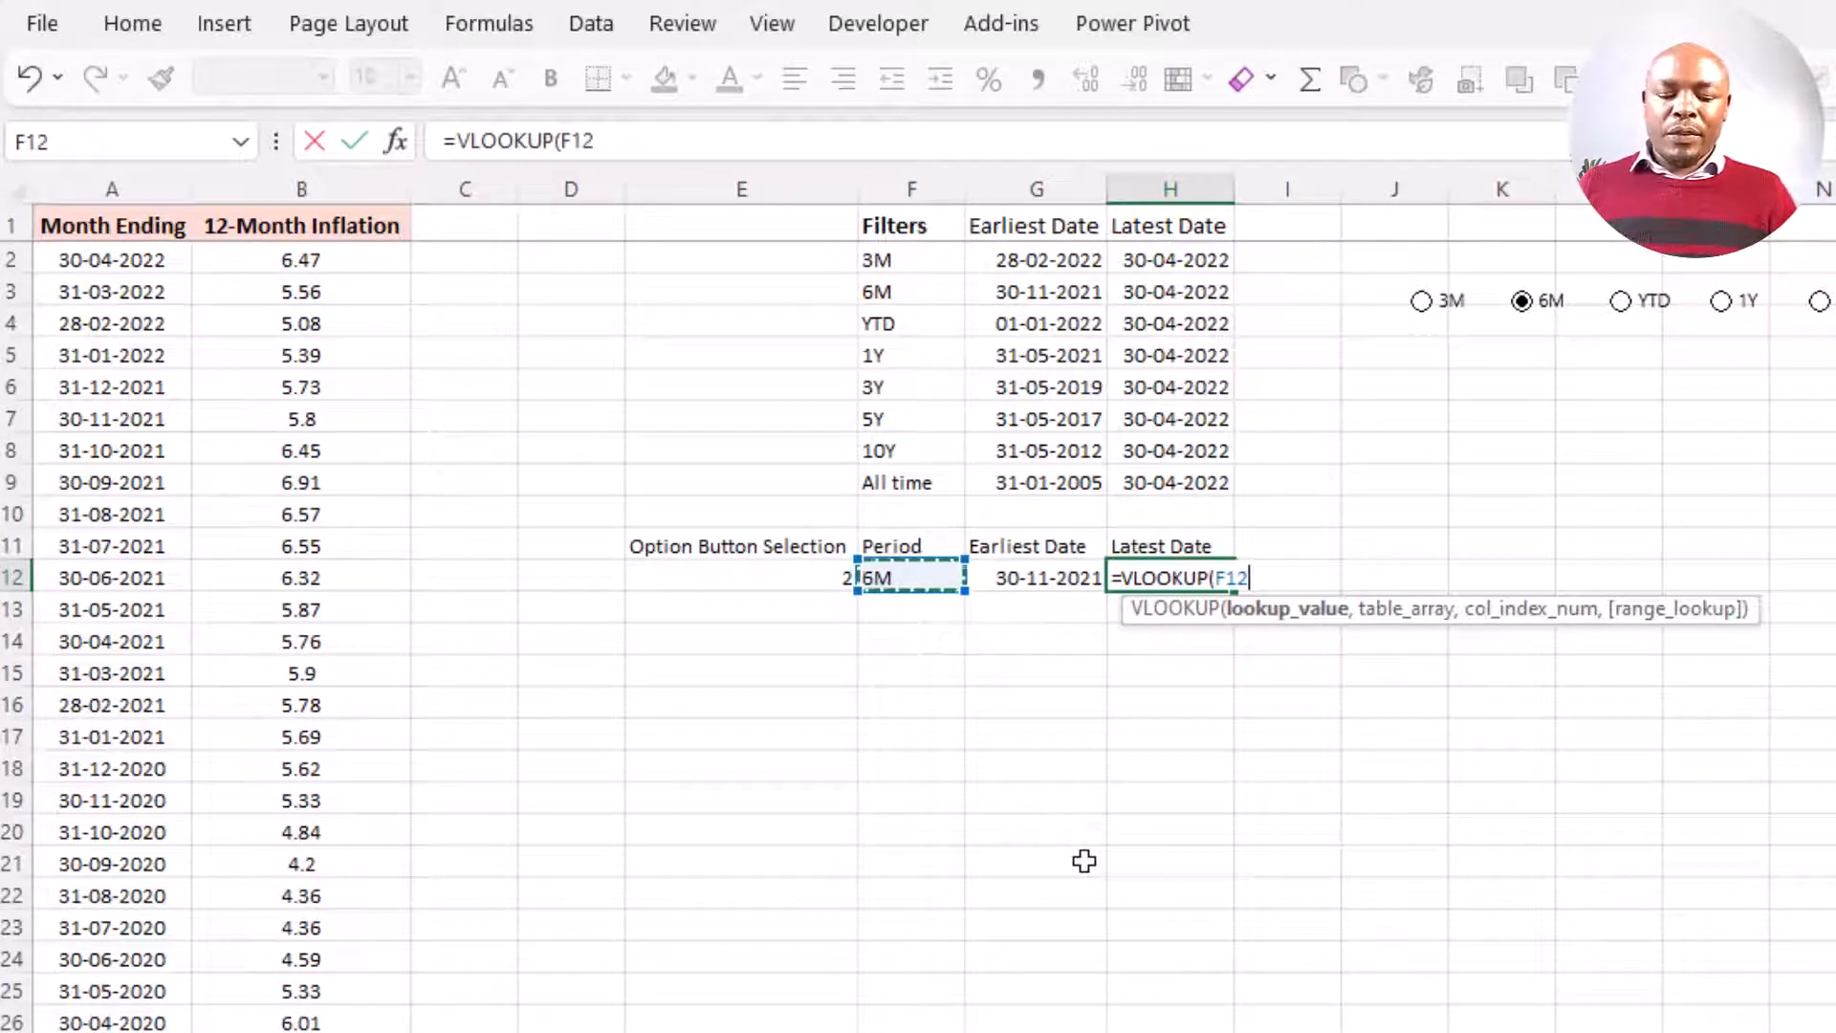
pyautogui.write(',')
pyautogui.moveTo(886, 256); pyautogui.dragTo(1189, 474)
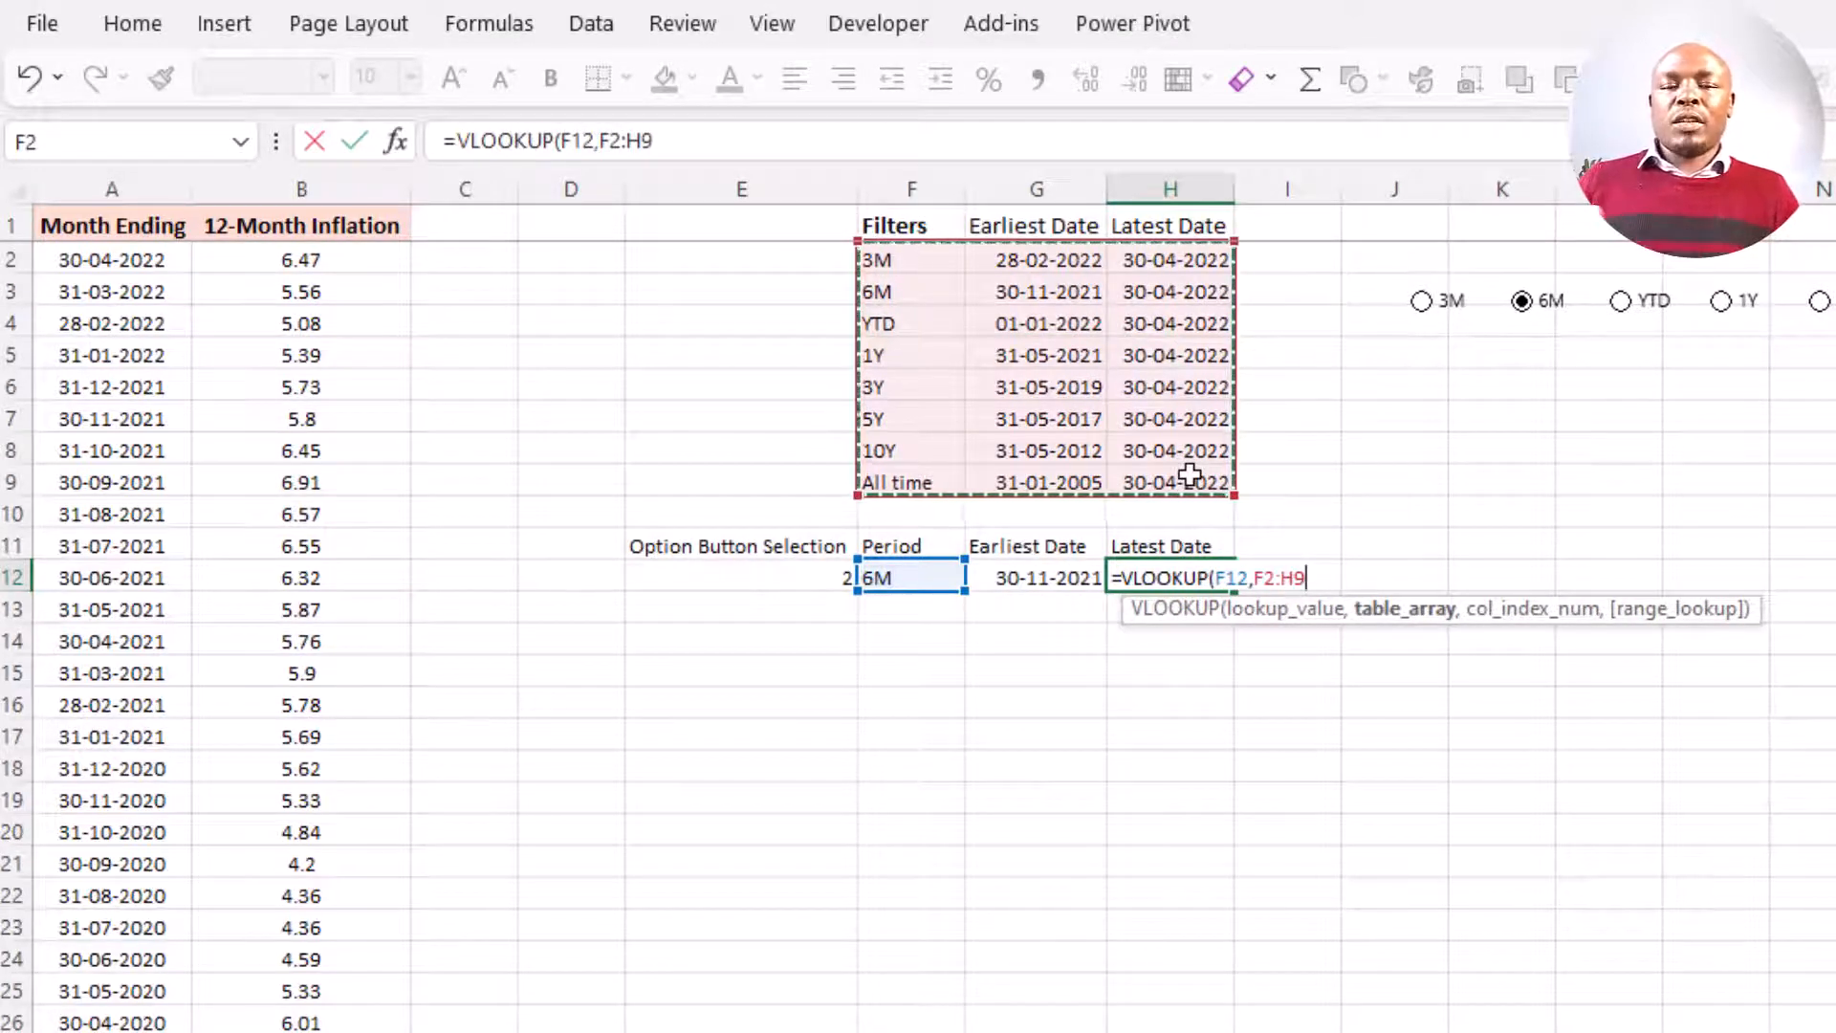
pyautogui.write(',')
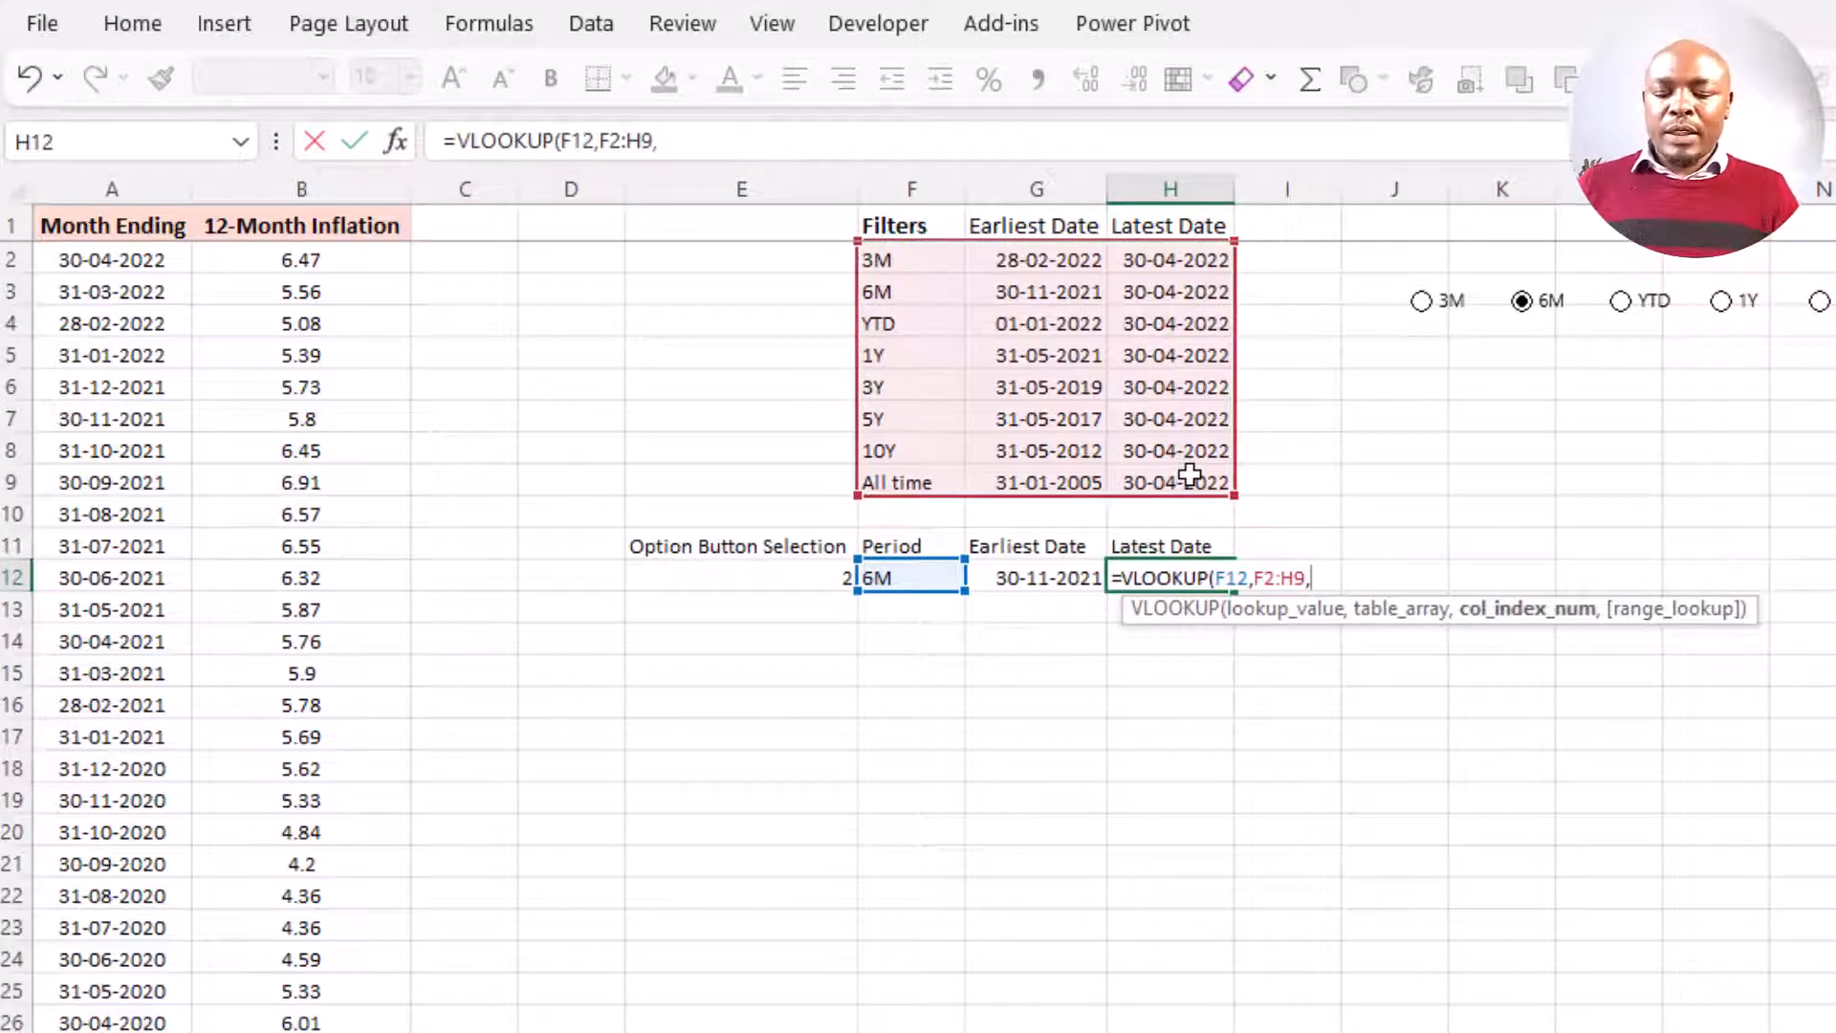
pyautogui.write('3,')
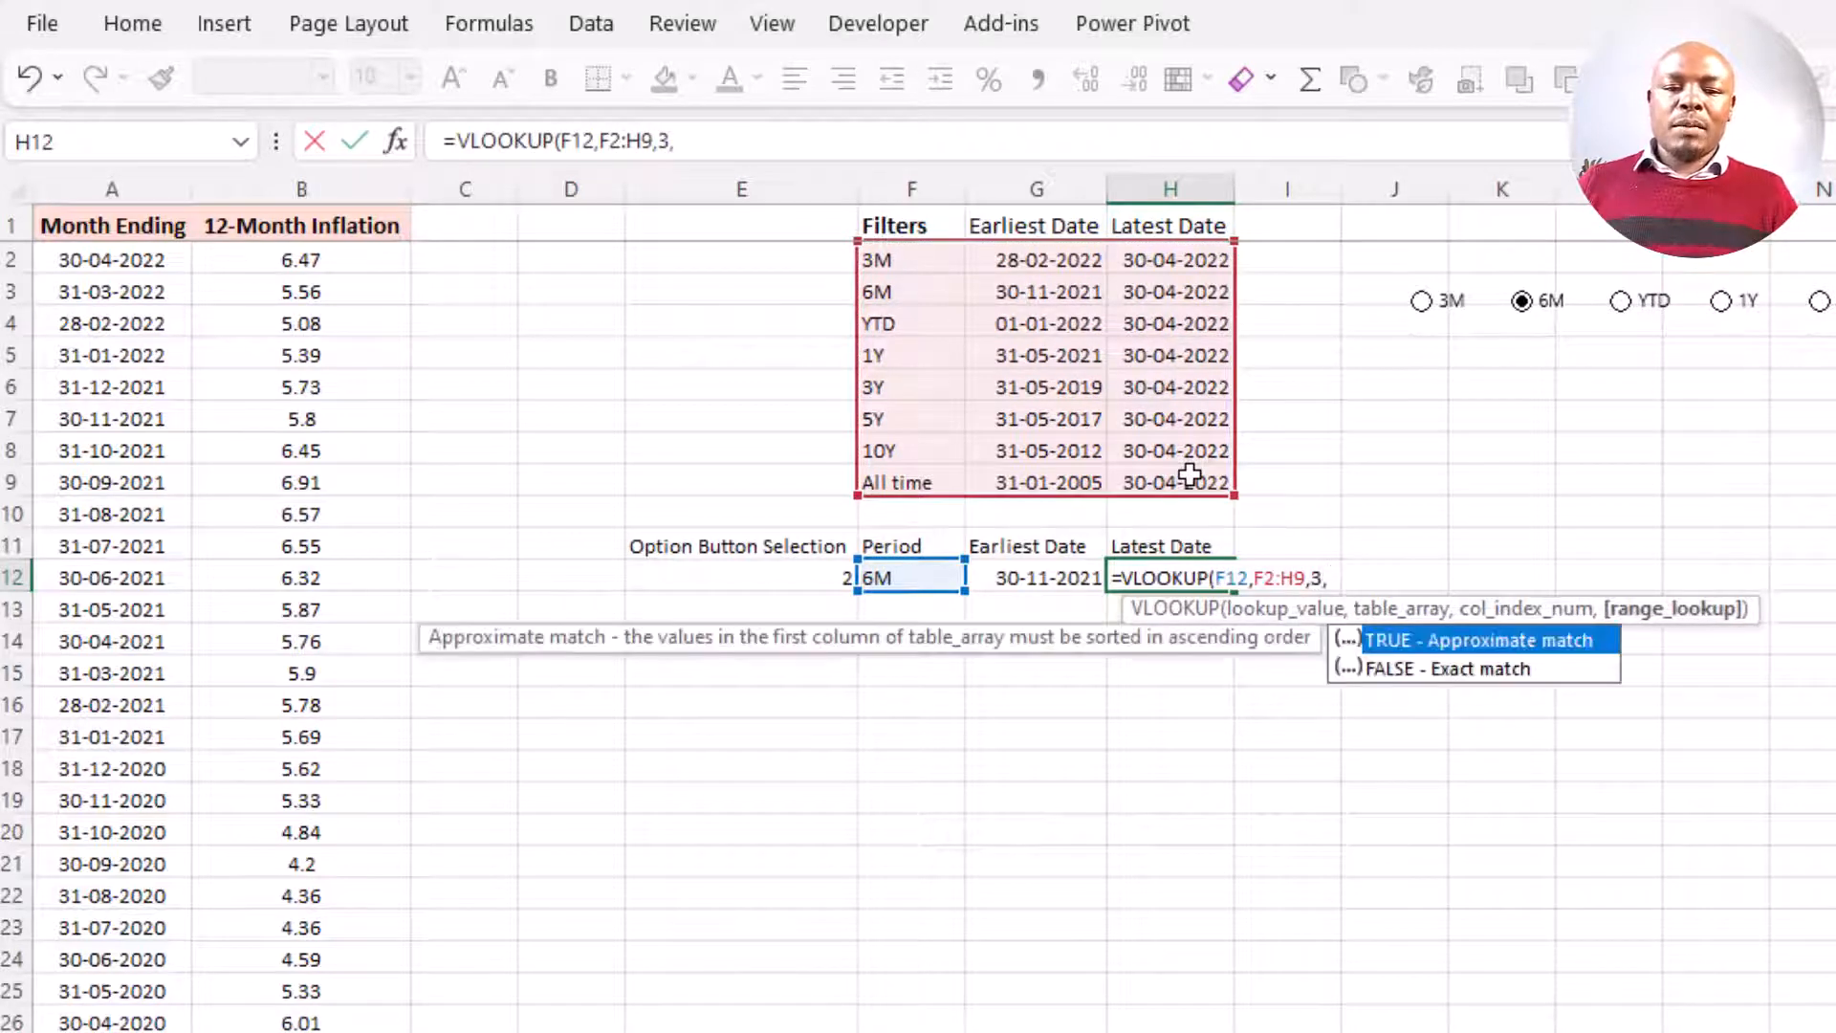
pyautogui.press('Down')
pyautogui.press('Tab')
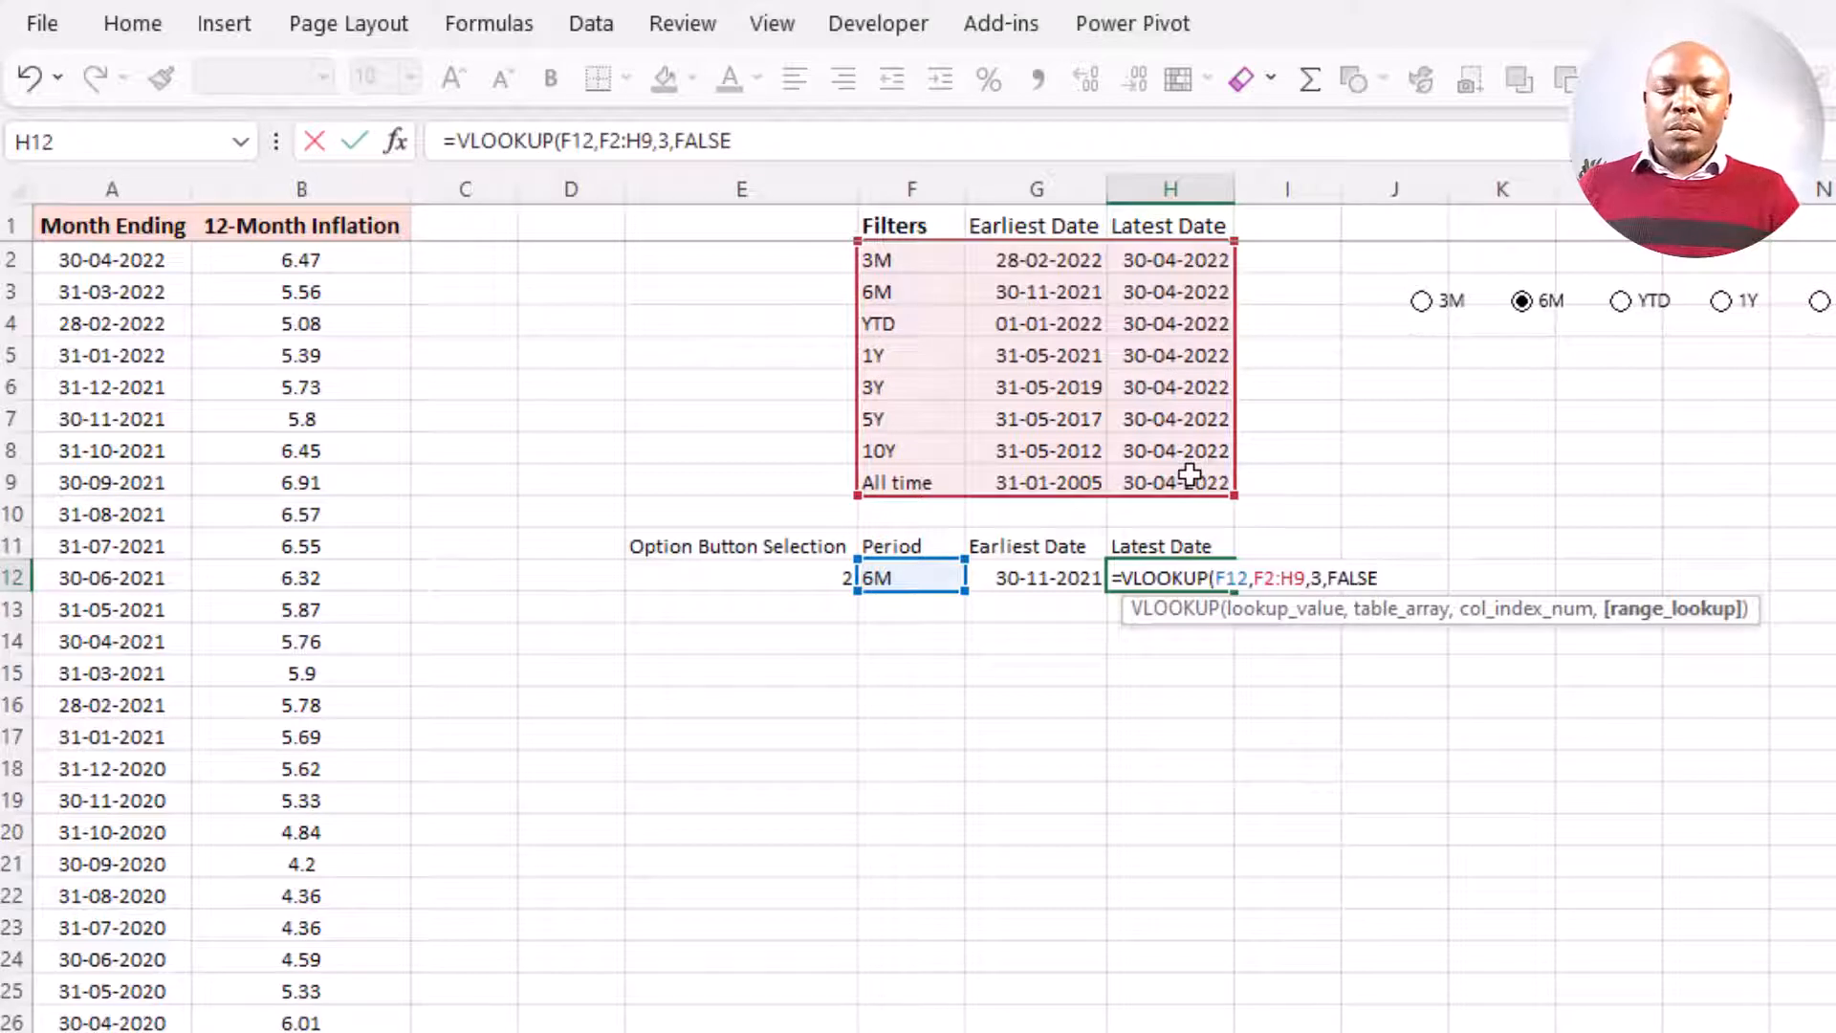
pyautogui.write(')')
pyautogui.hotkey('ctrl', 'Return')
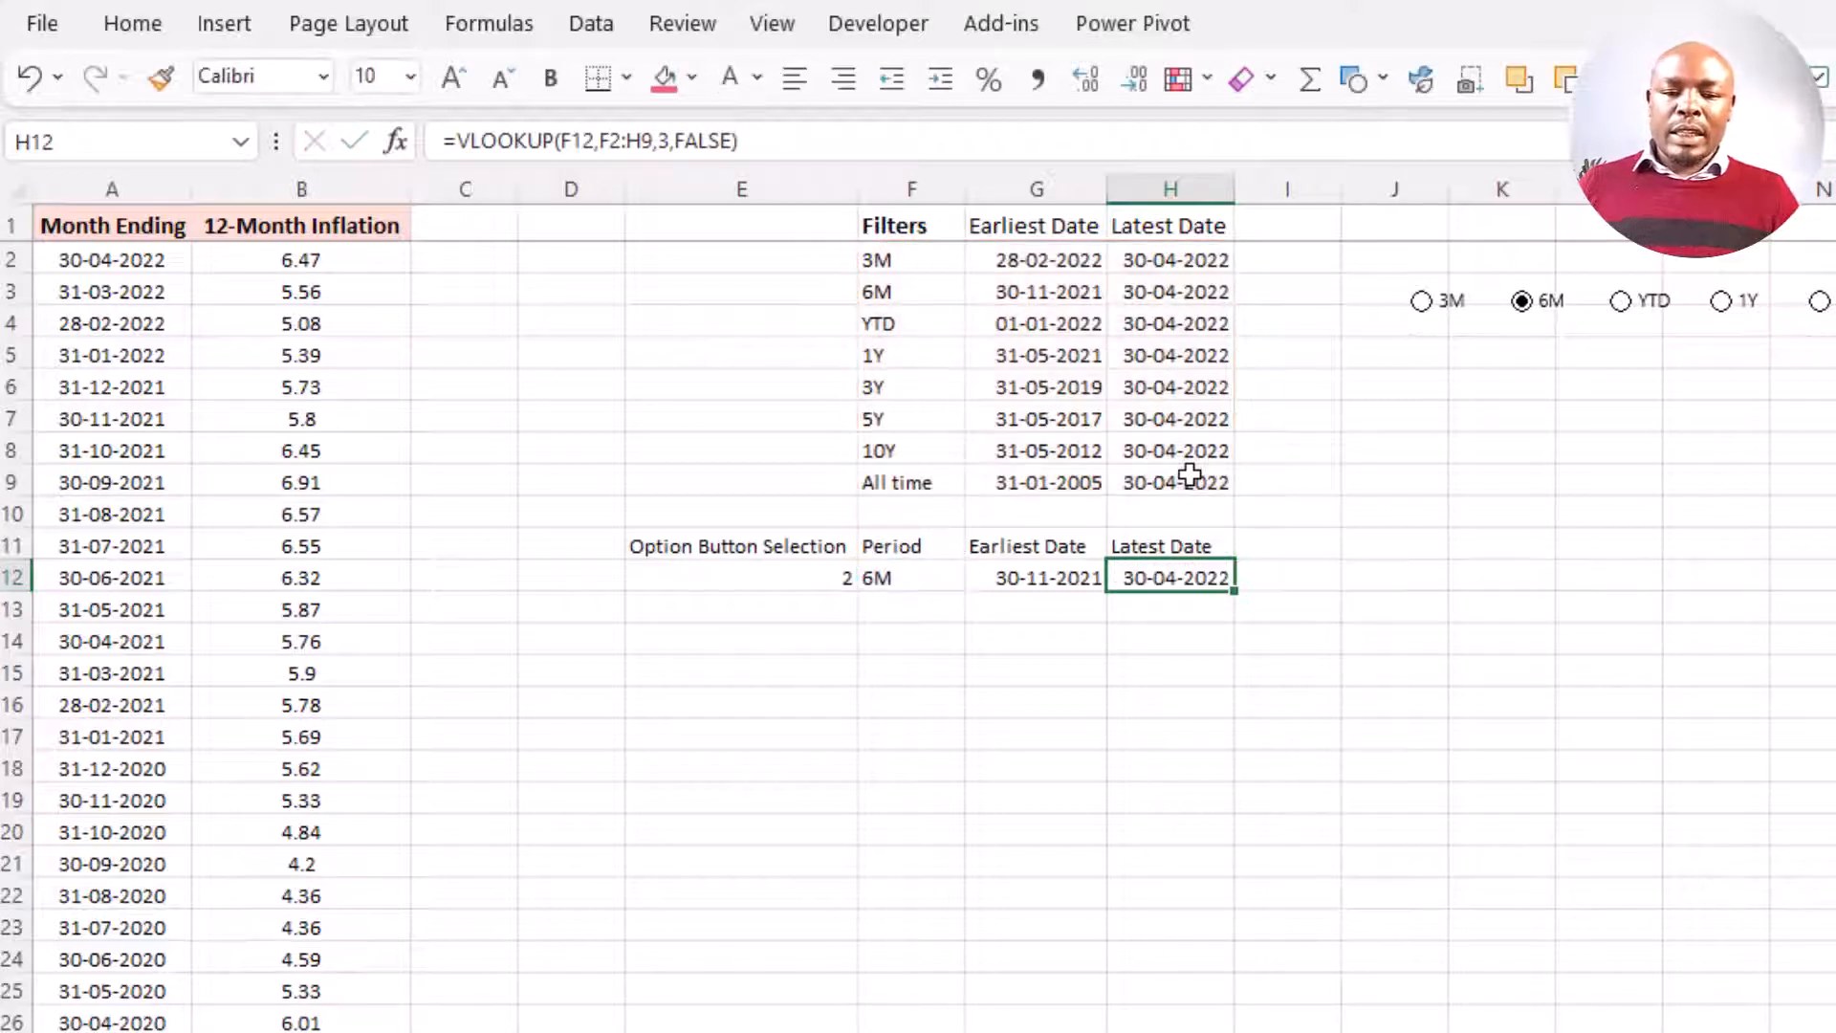
pyautogui.click(1176, 648)
pyautogui.moveTo(1056, 571); pyautogui.dragTo(1160, 570)
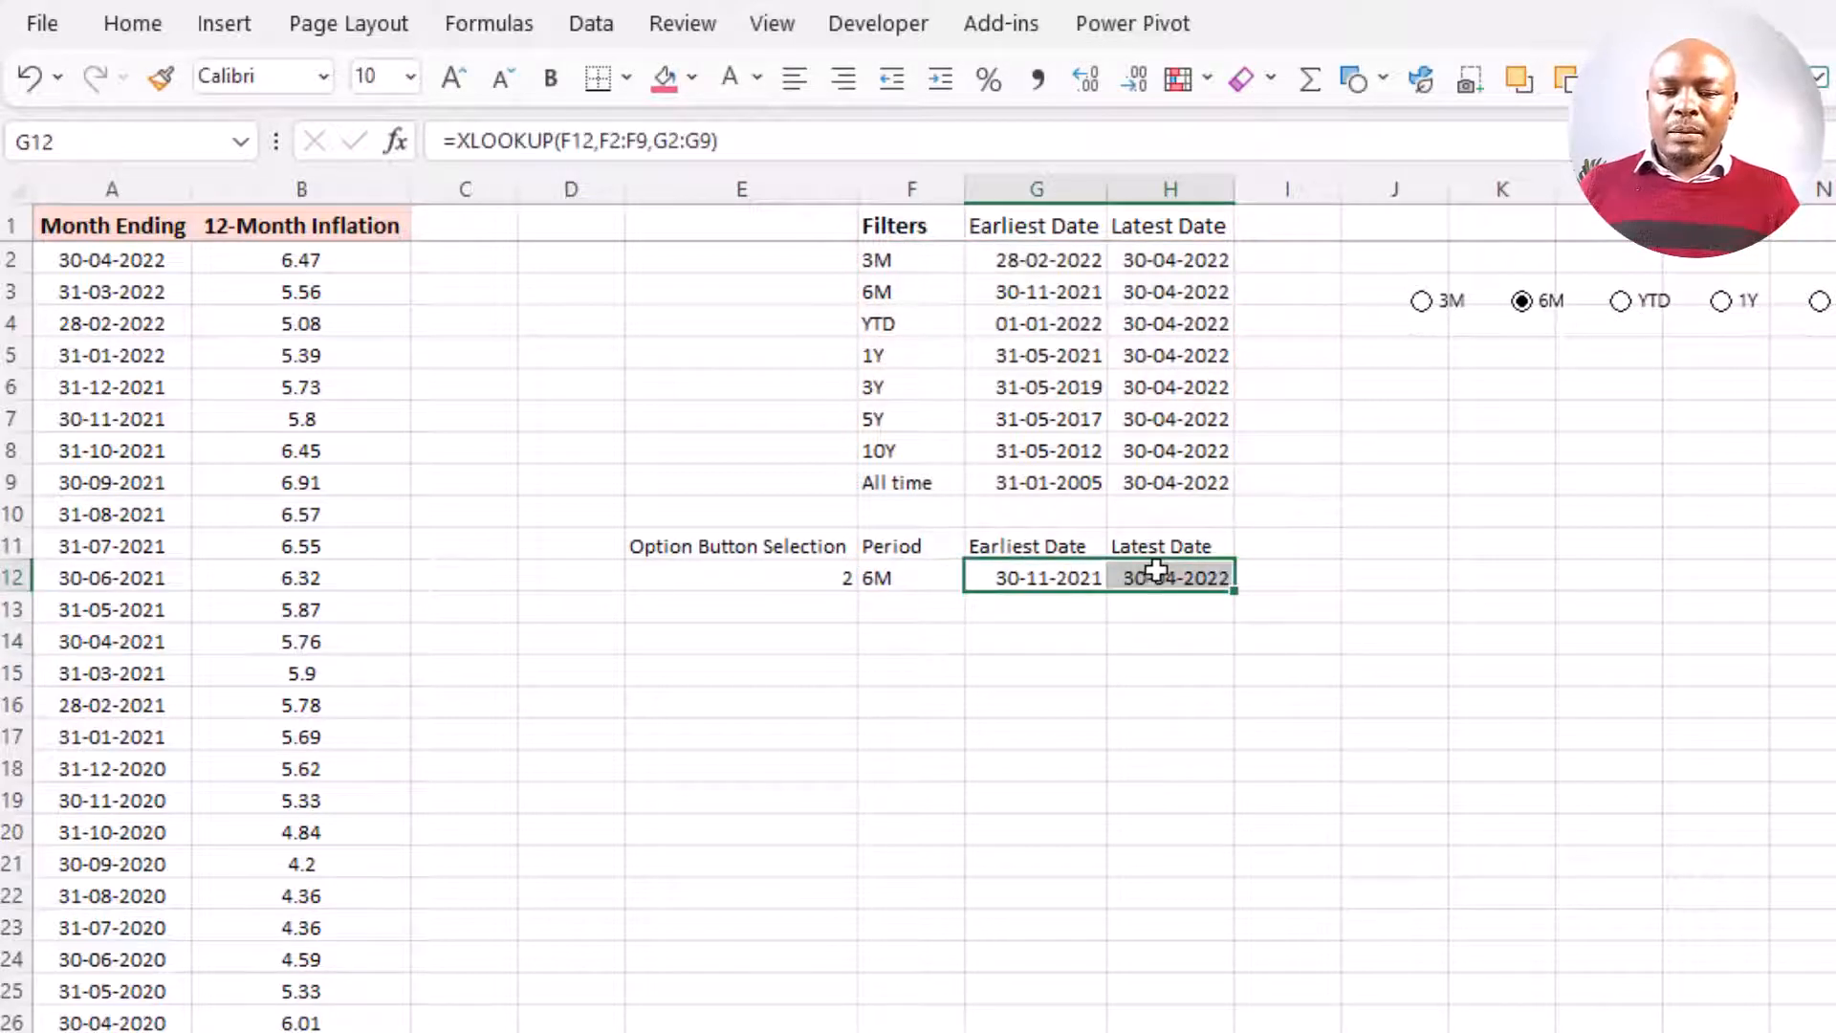
pyautogui.click(1361, 765)
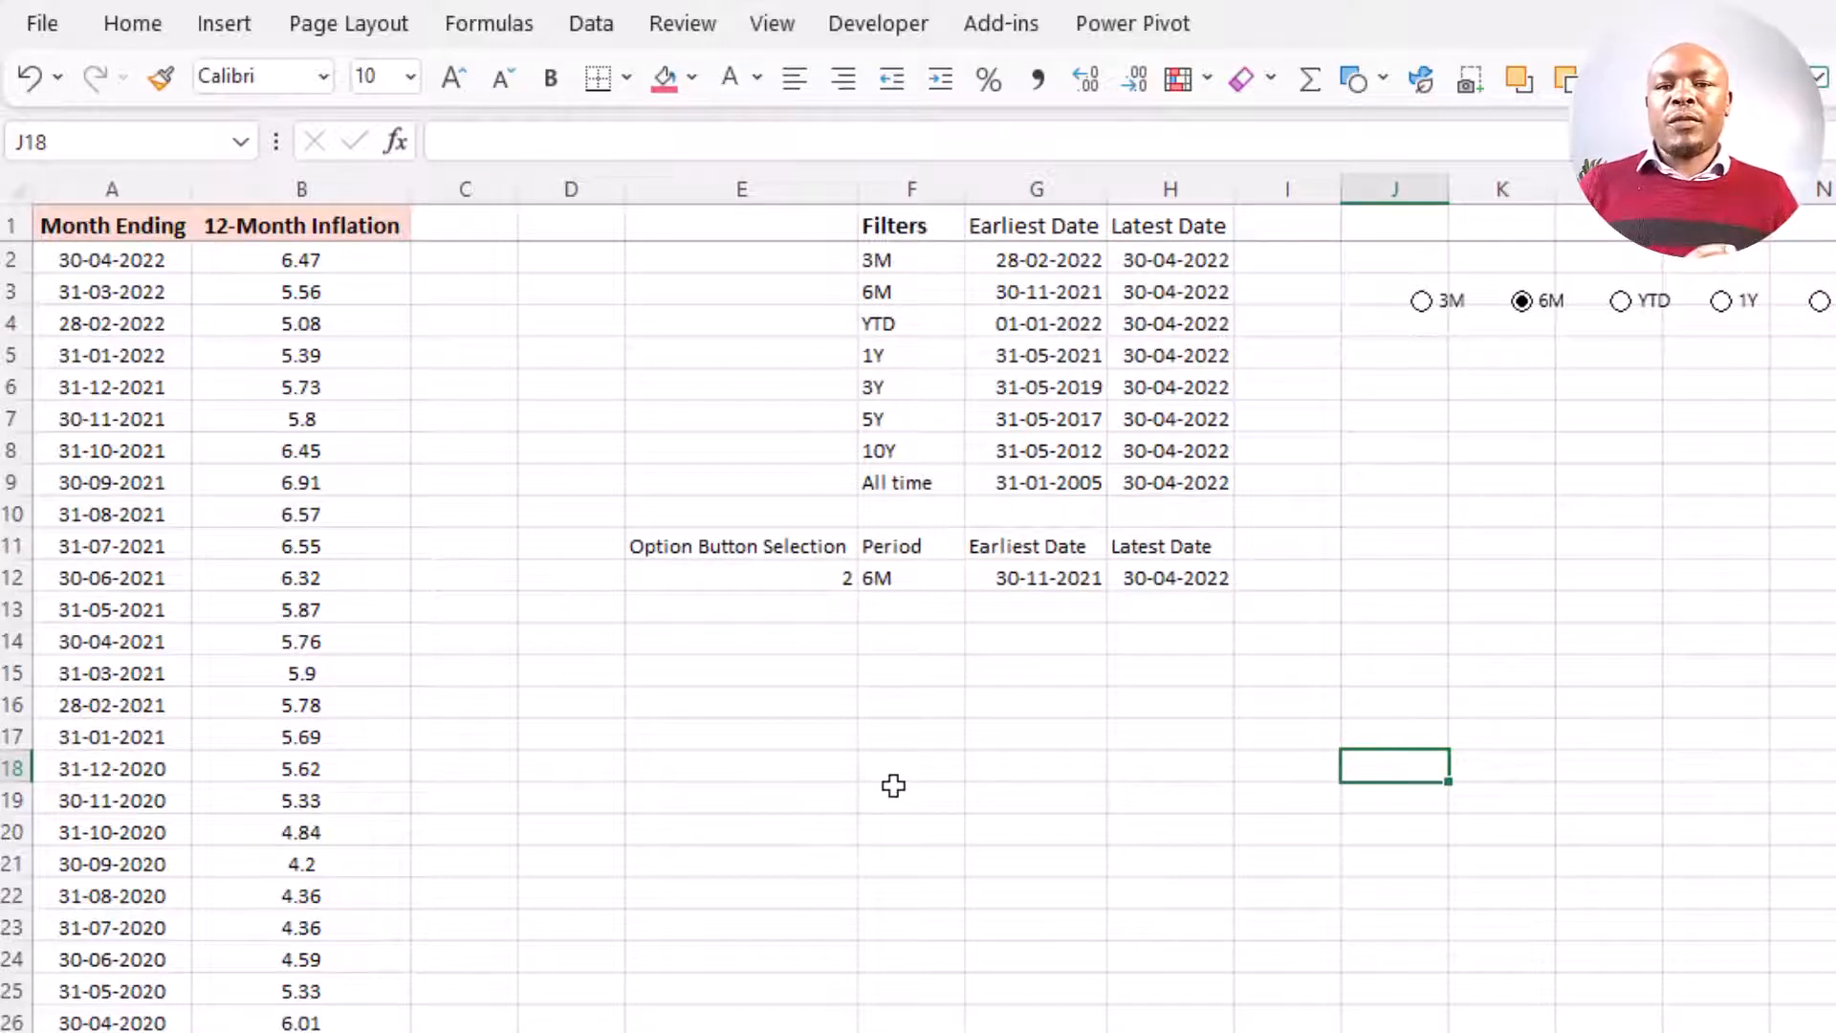
# - Enter the title "Chart Preparation Data" in F15, with the headings "Period" in F16 and "Inflation Rate" in G16
pyautogui.click(914, 669)
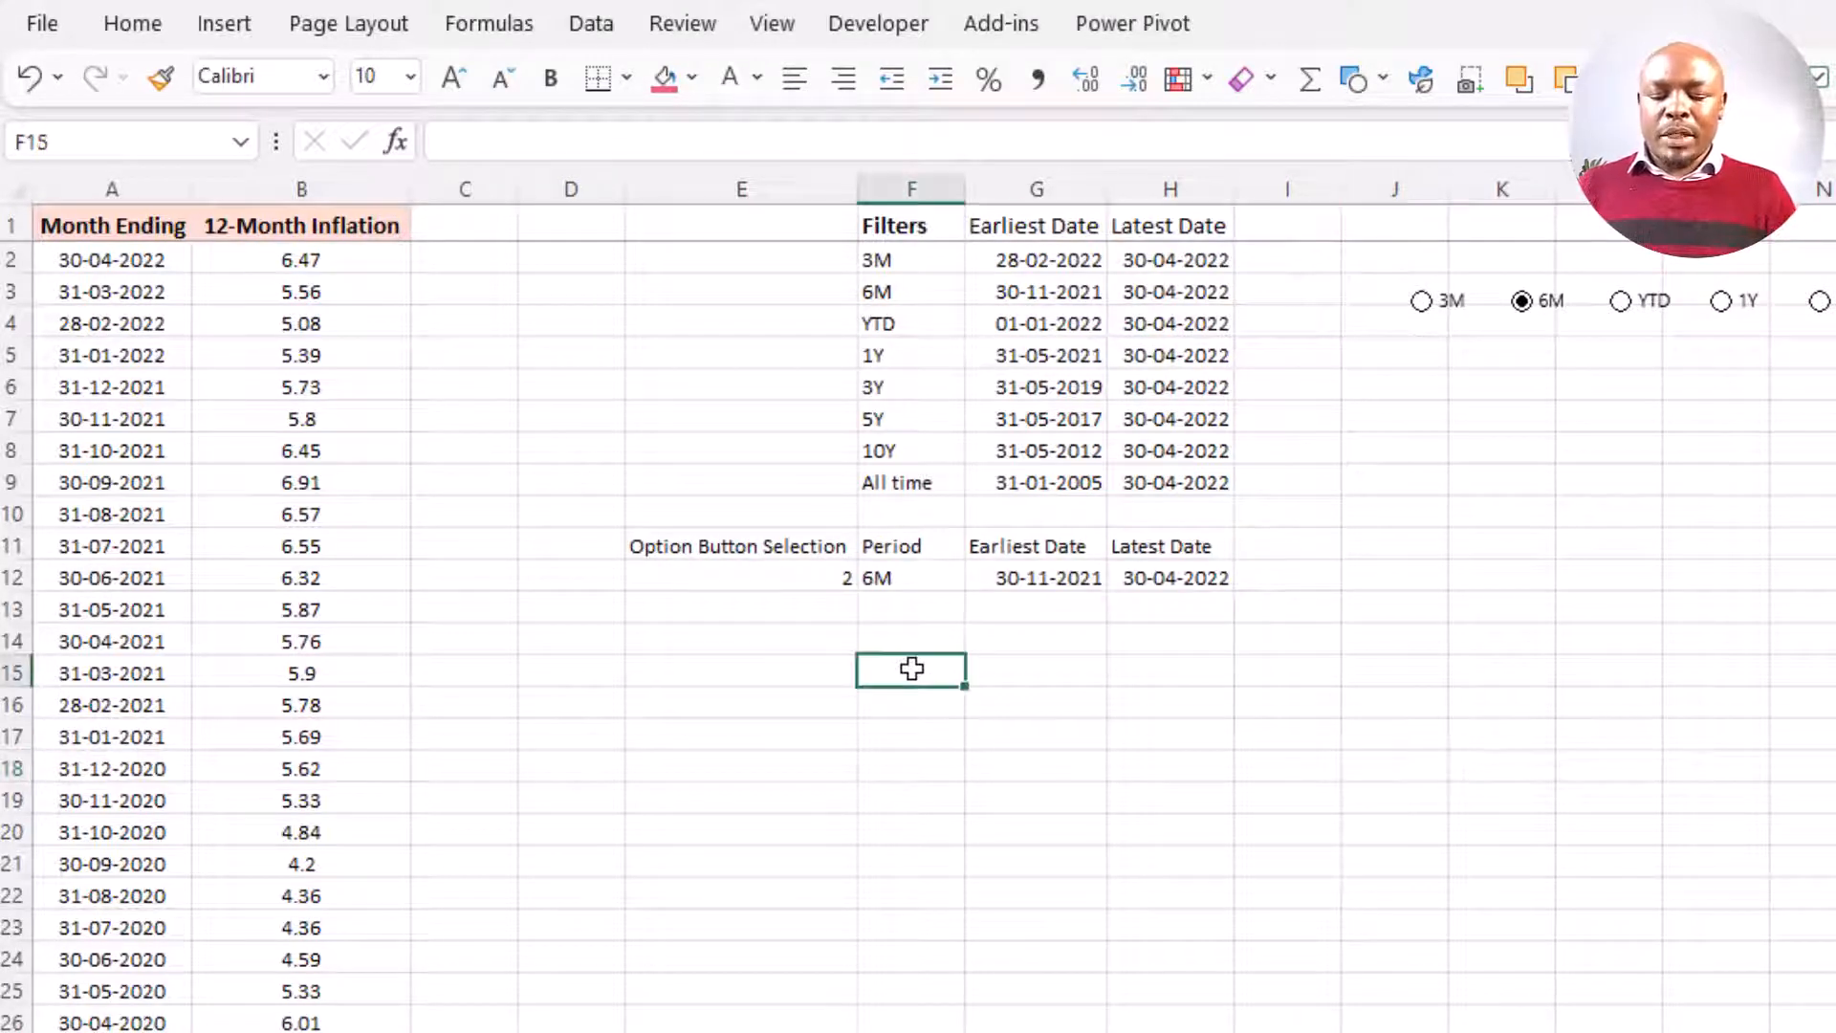
pyautogui.write('Chart Pre')
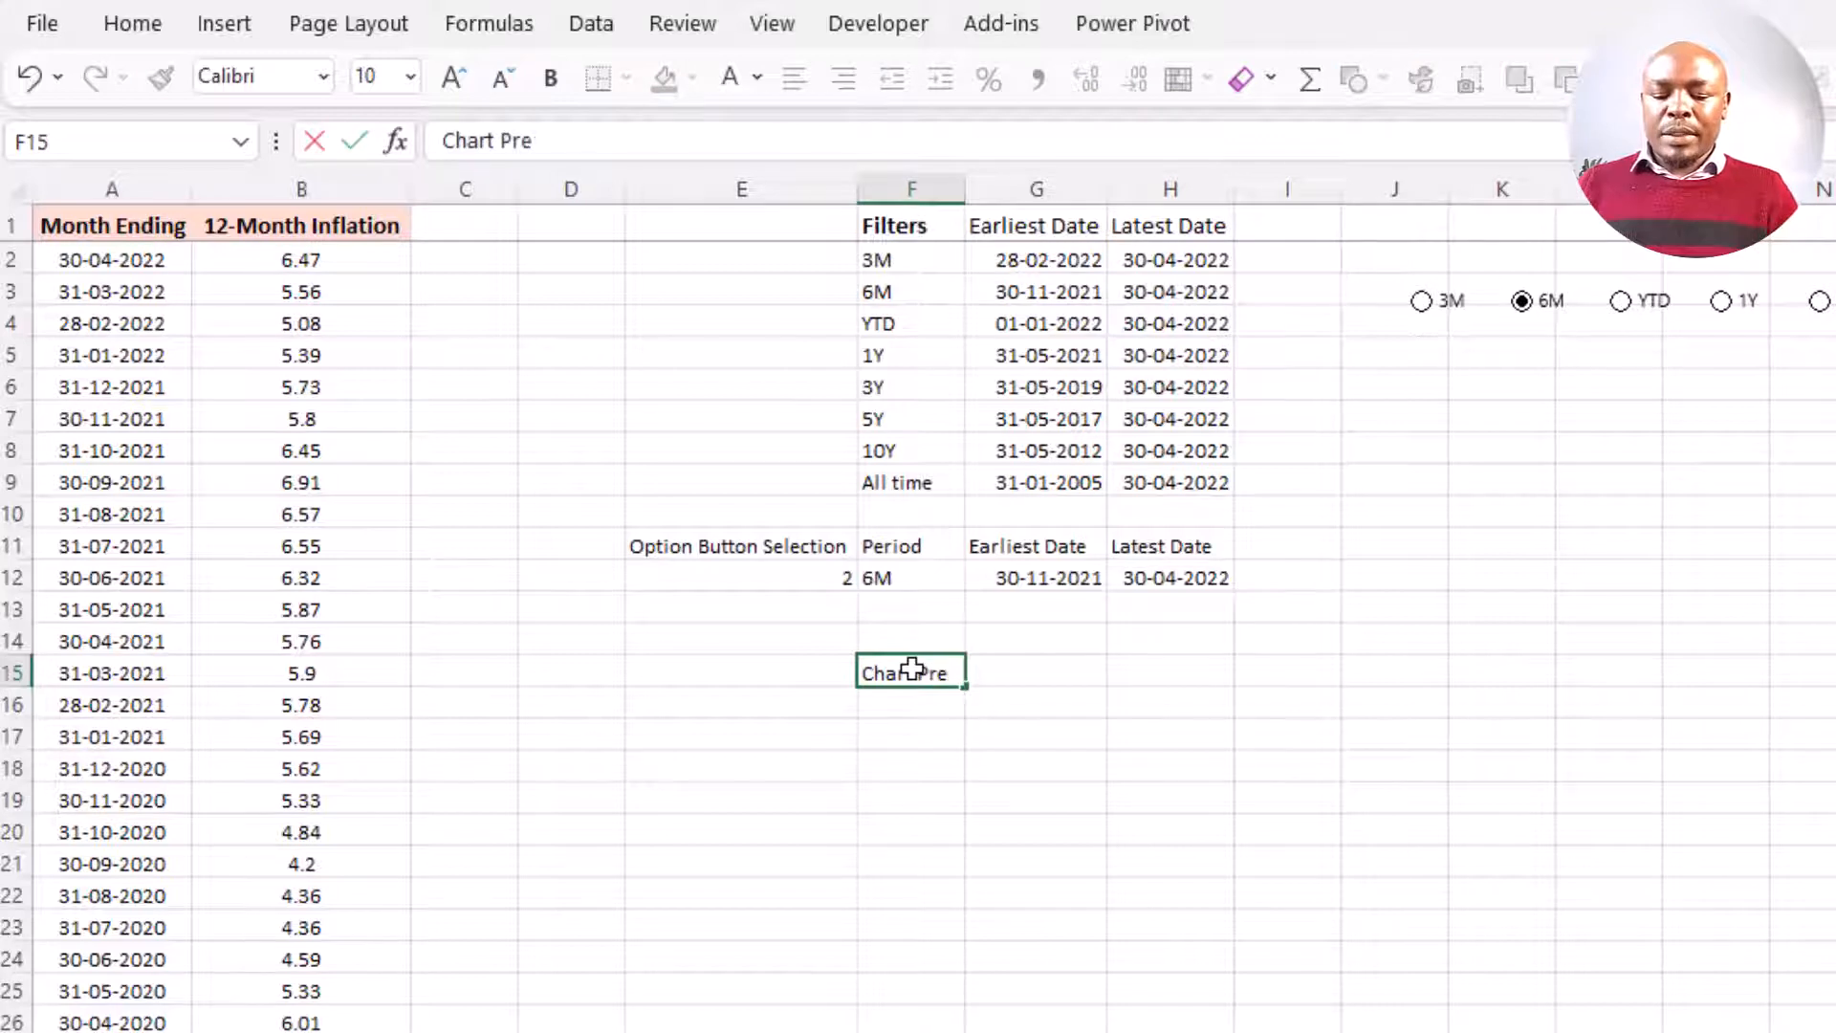
pyautogui.write('paration Data')
pyautogui.press('Return')
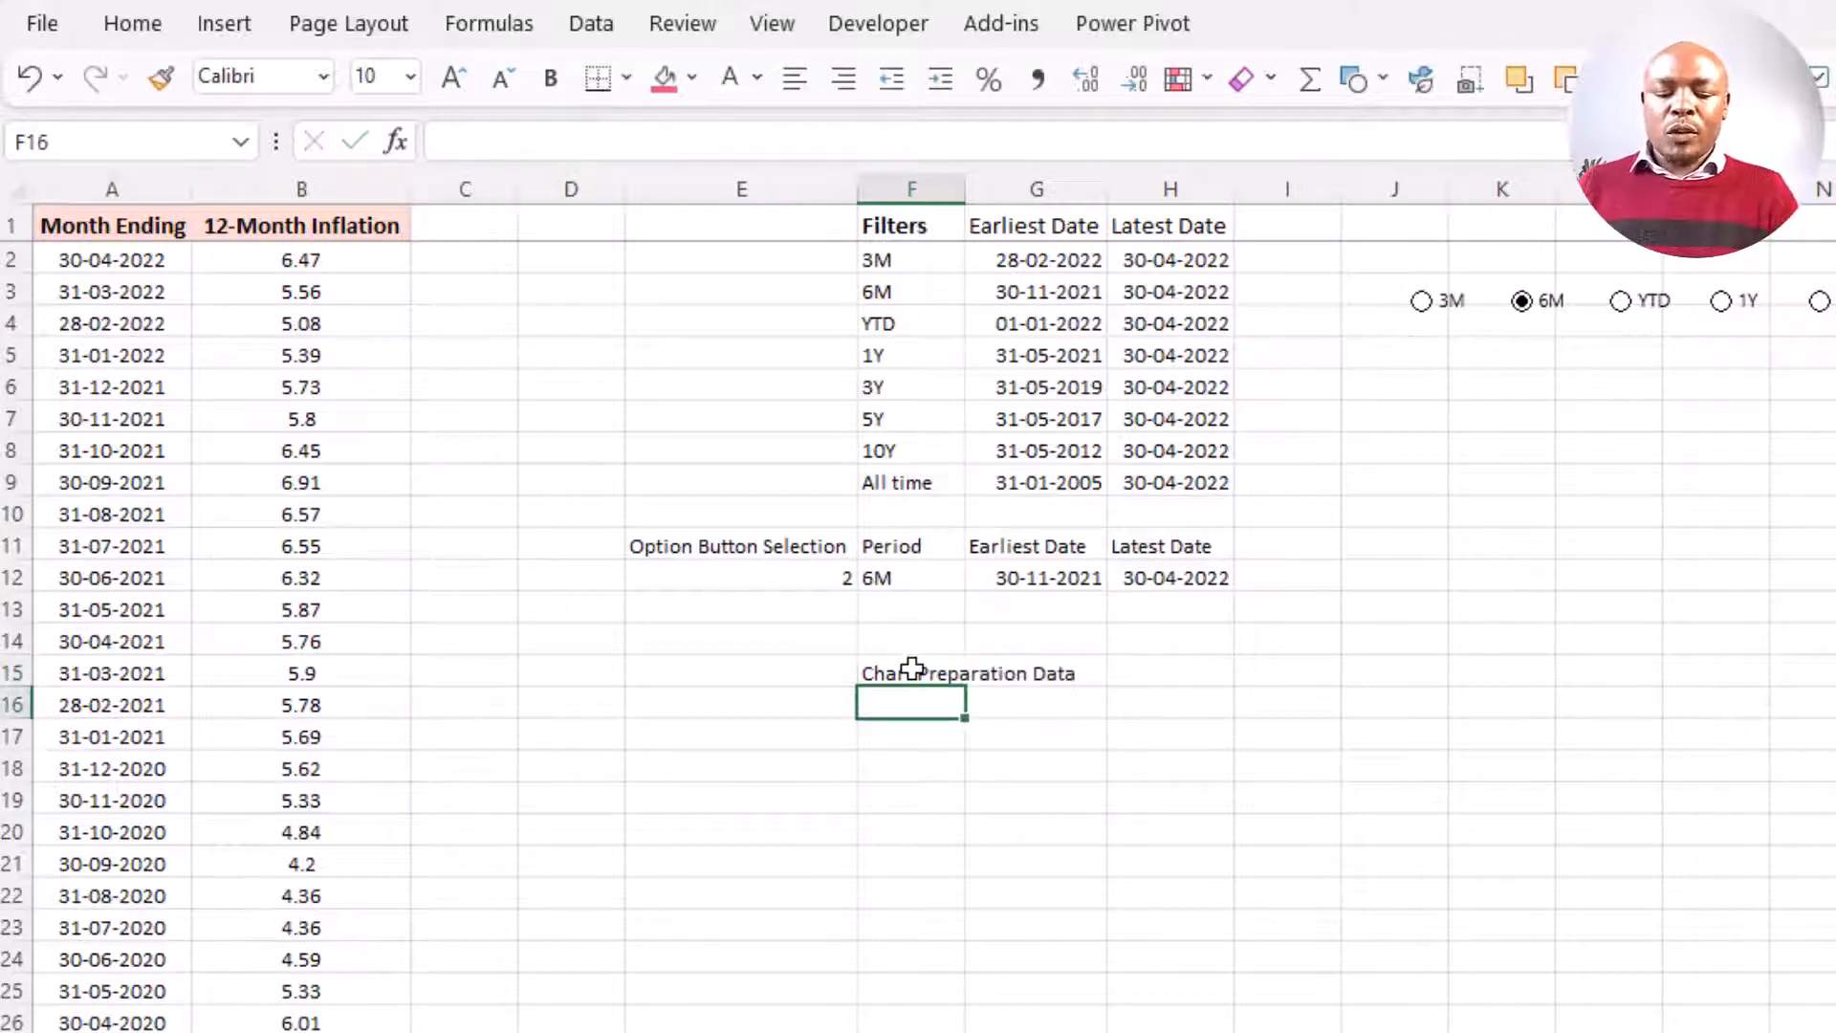
pyautogui.write('Period')
pyautogui.press('Tab')
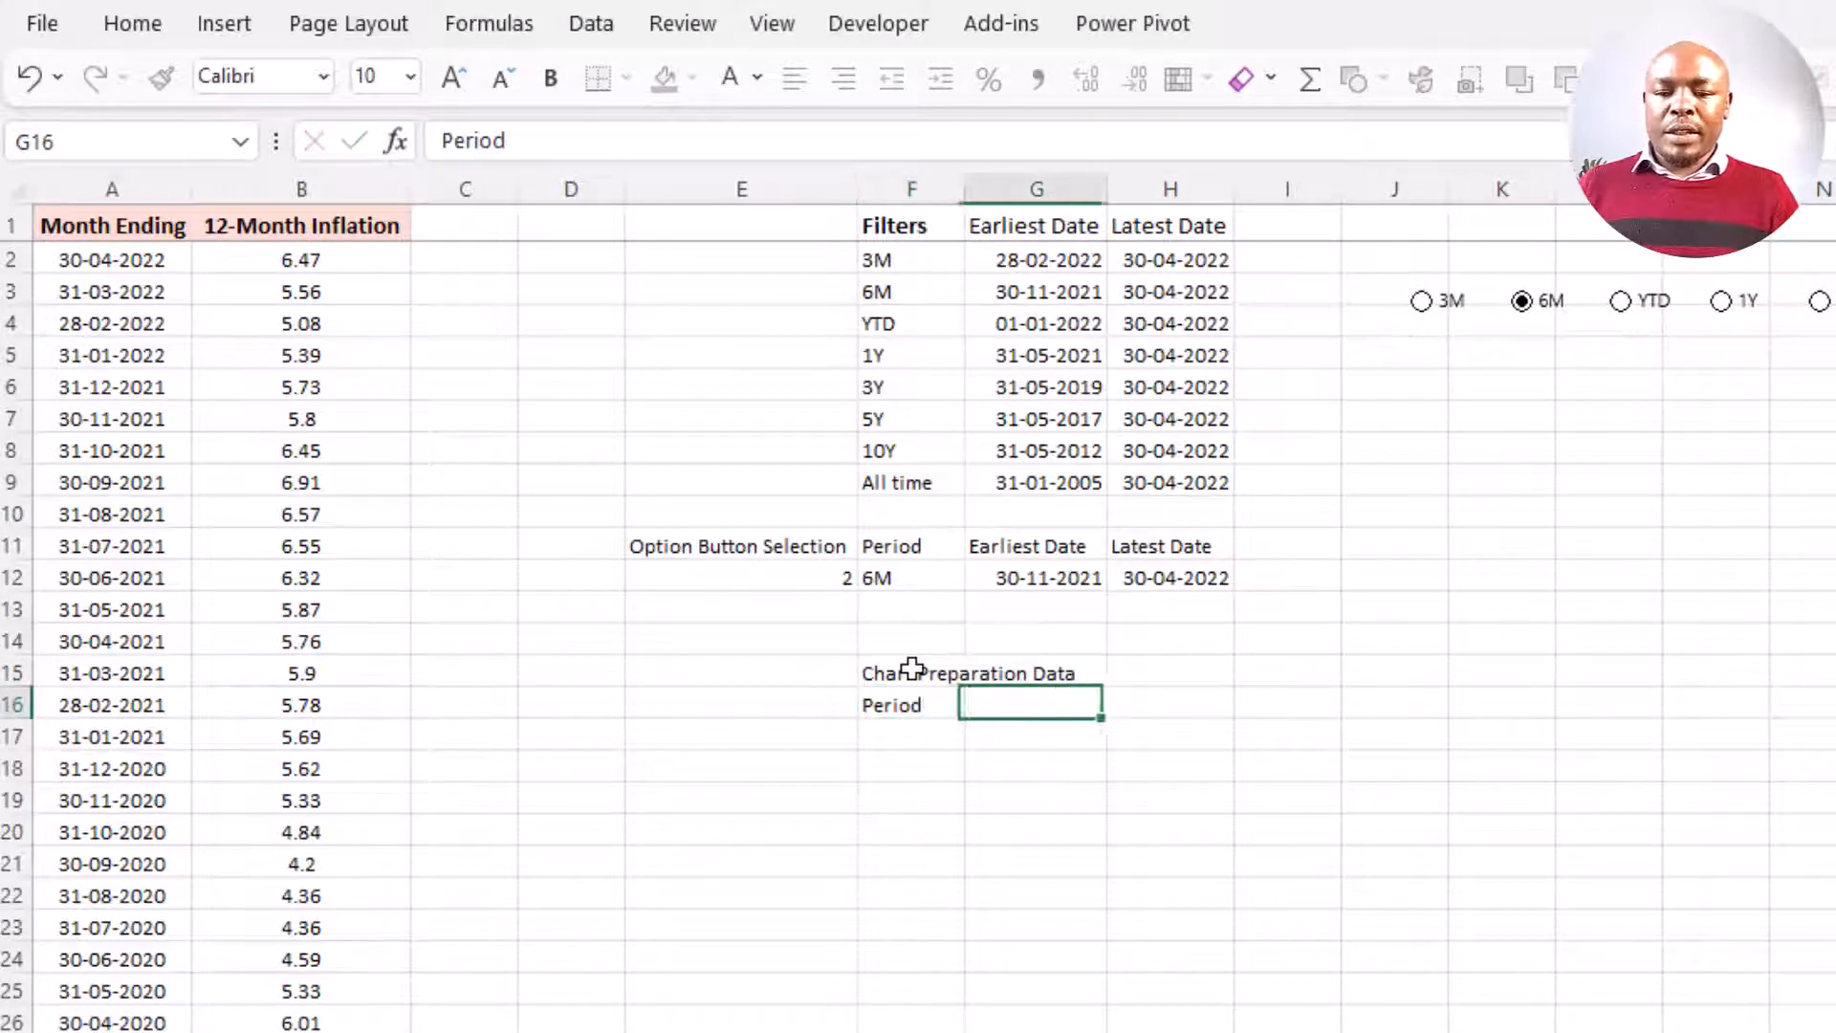
pyautogui.write('Inflat')
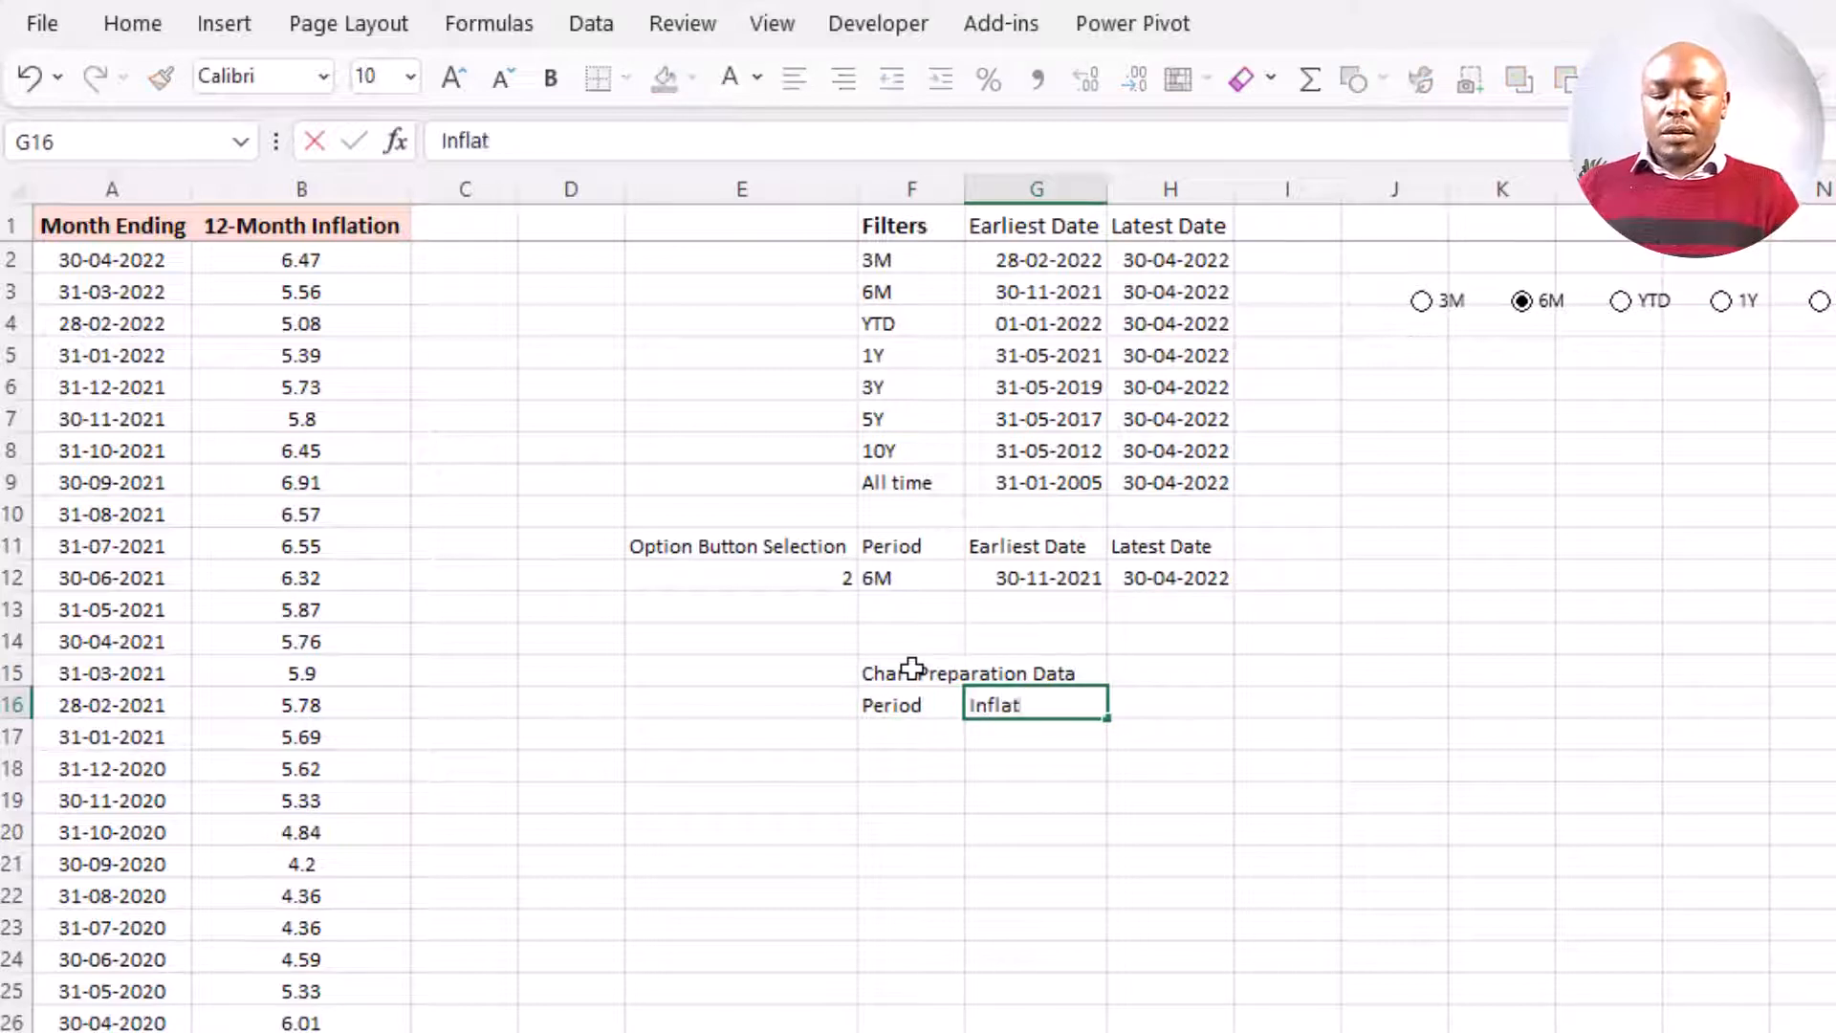
pyautogui.write('ion Rat')
pyautogui.write('e')
pyautogui.press('Return')
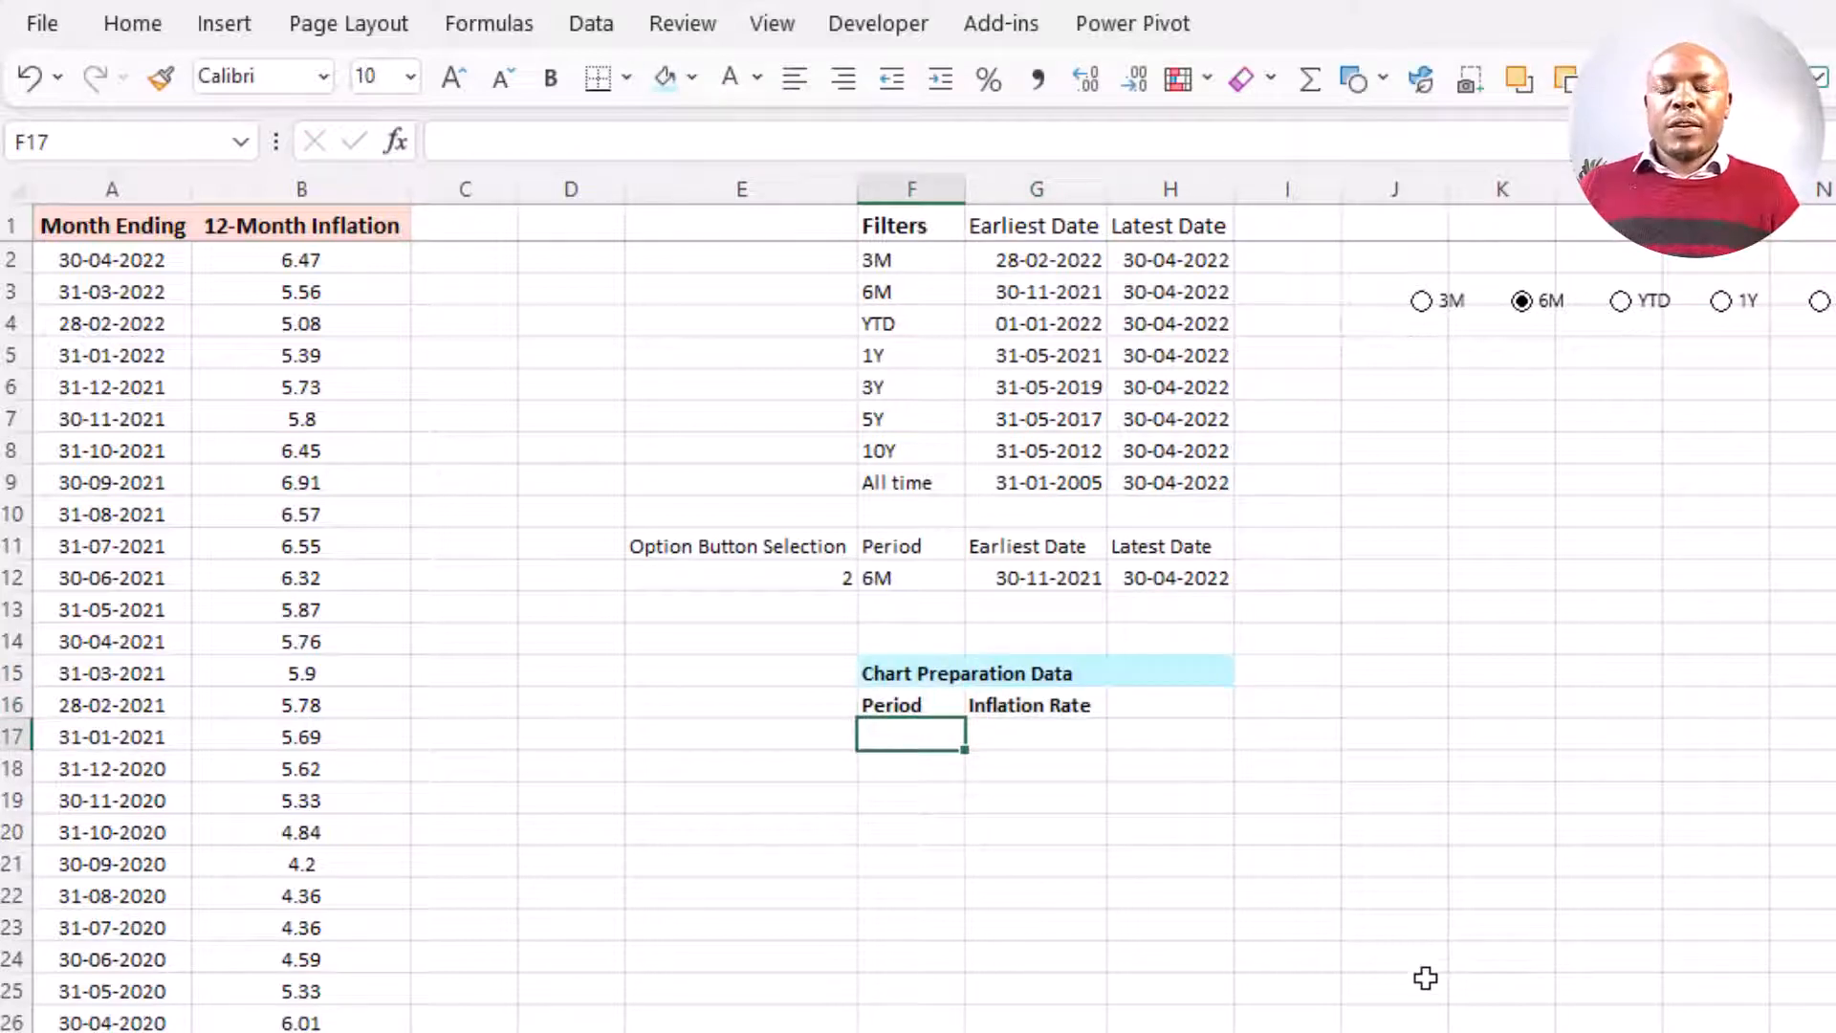
pyautogui.moveTo(119, 228); pyautogui.dragTo(115, 670)
pyautogui.click(555, 496)
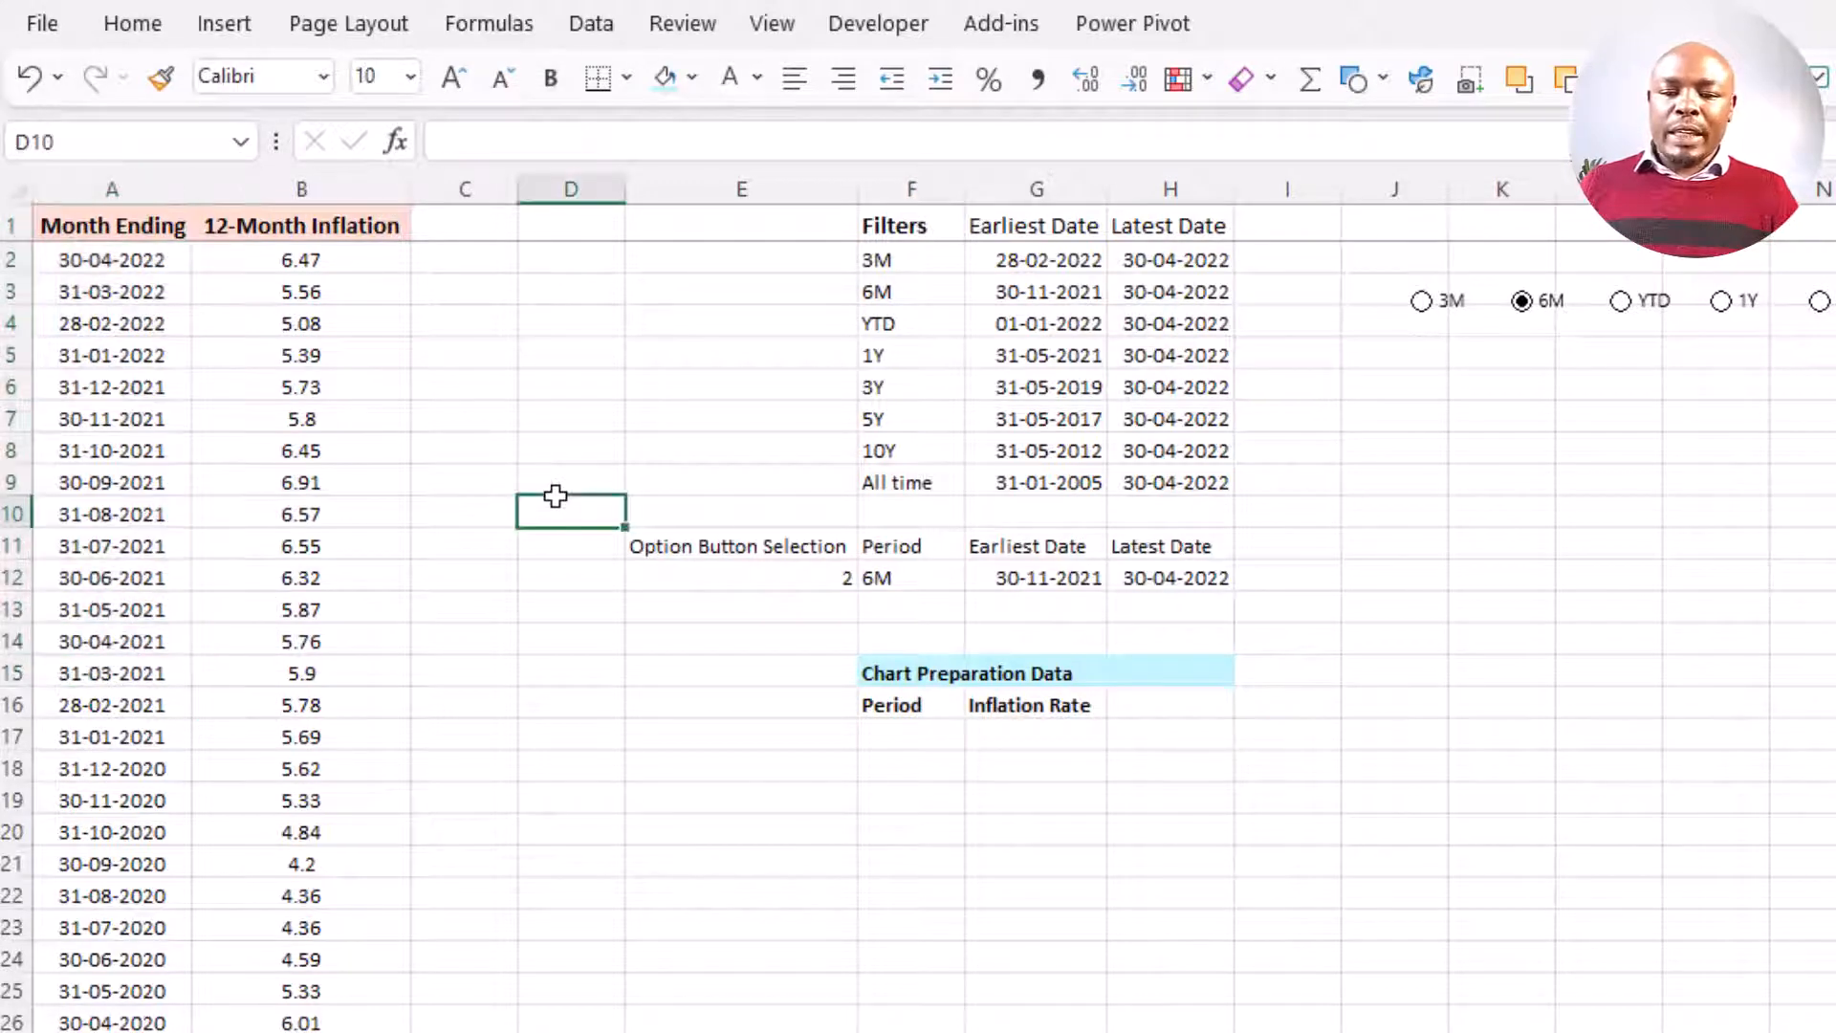
pyautogui.click(937, 733)
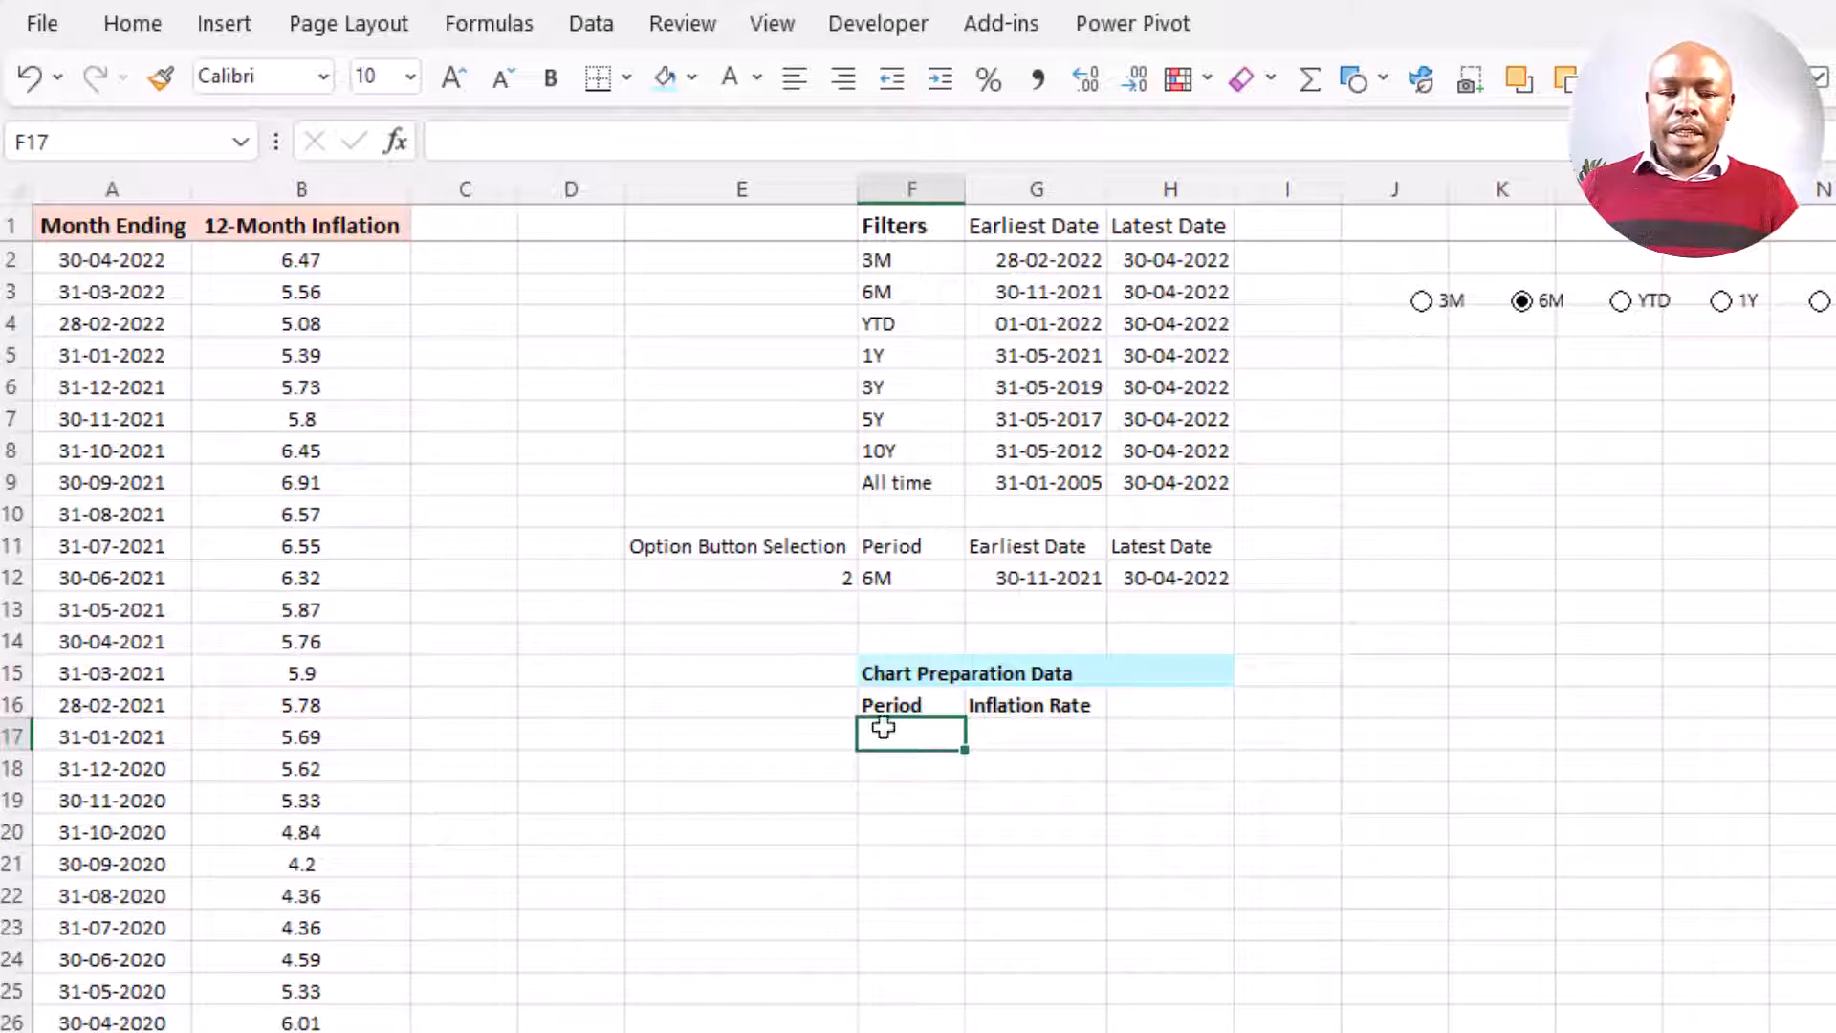
pyautogui.click(881, 576)
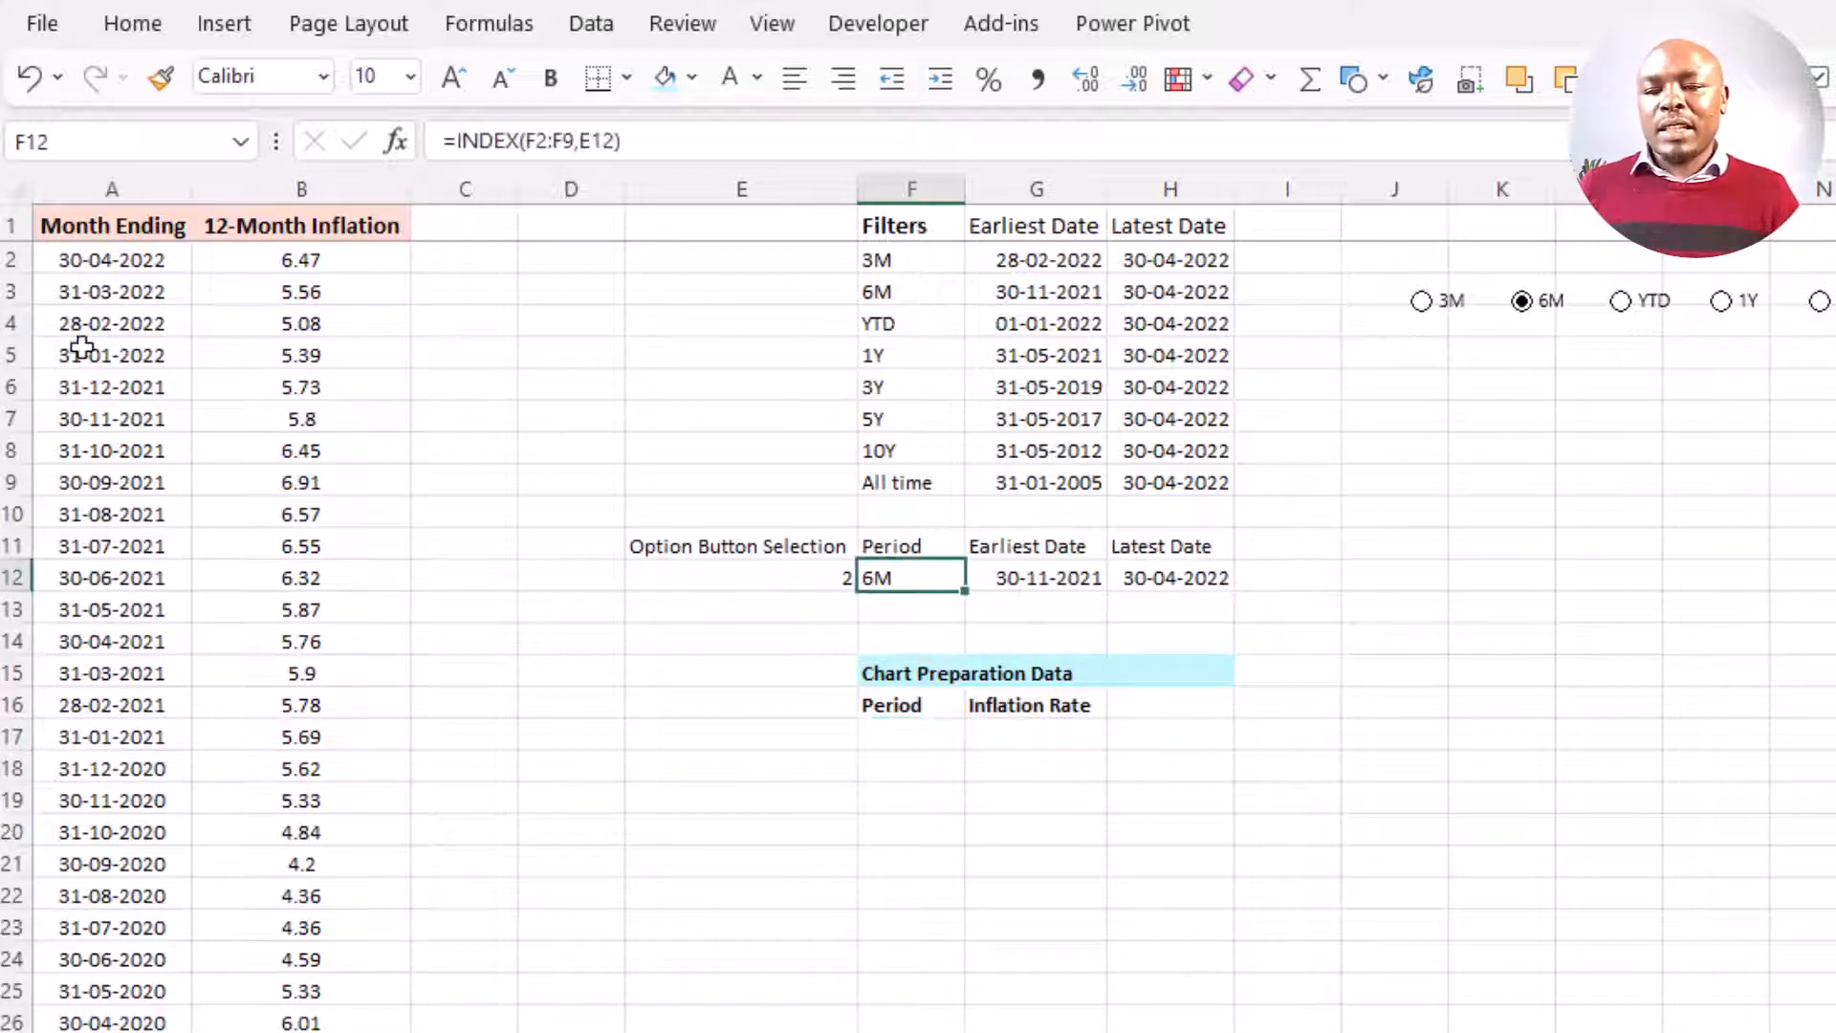
pyautogui.moveTo(105, 263); pyautogui.dragTo(108, 419)
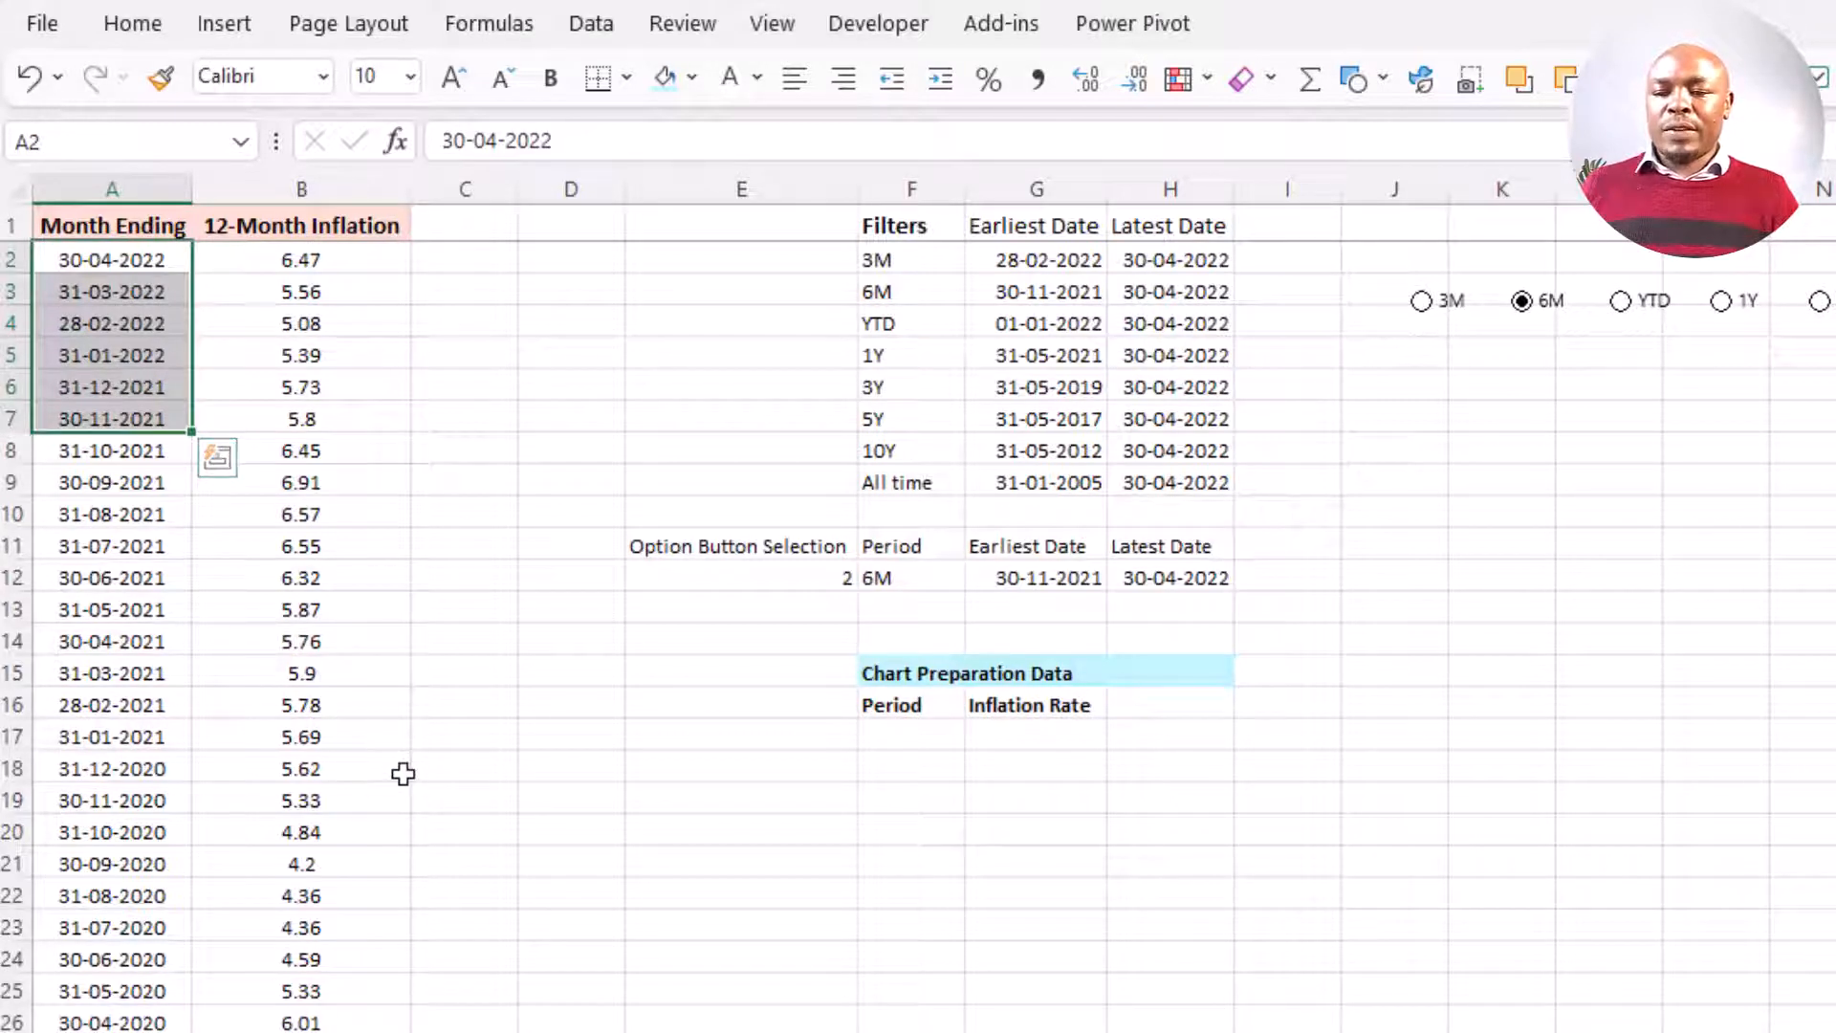
# - Enter =OFFSET(A1,1,0,6,1) in cell F17 to spill six month-ending dates under the Period heading
pyautogui.click(913, 737)
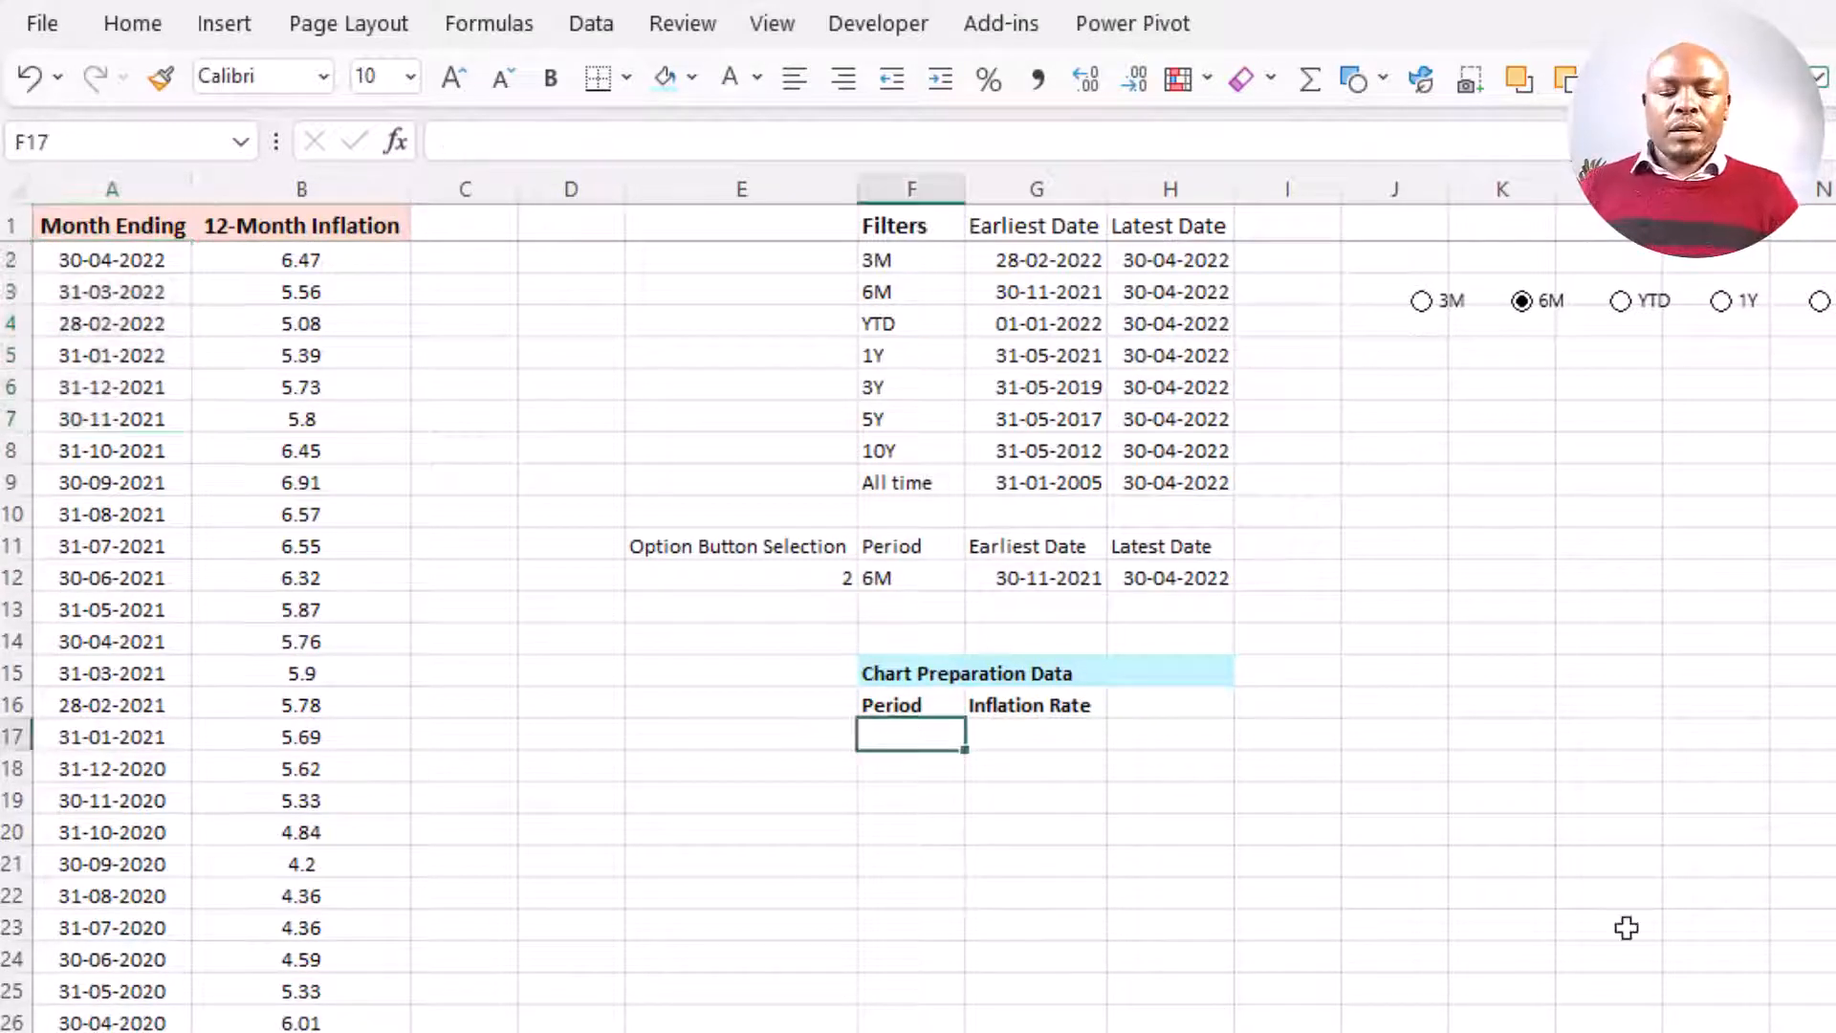
pyautogui.write('=of')
pyautogui.press('Tab')
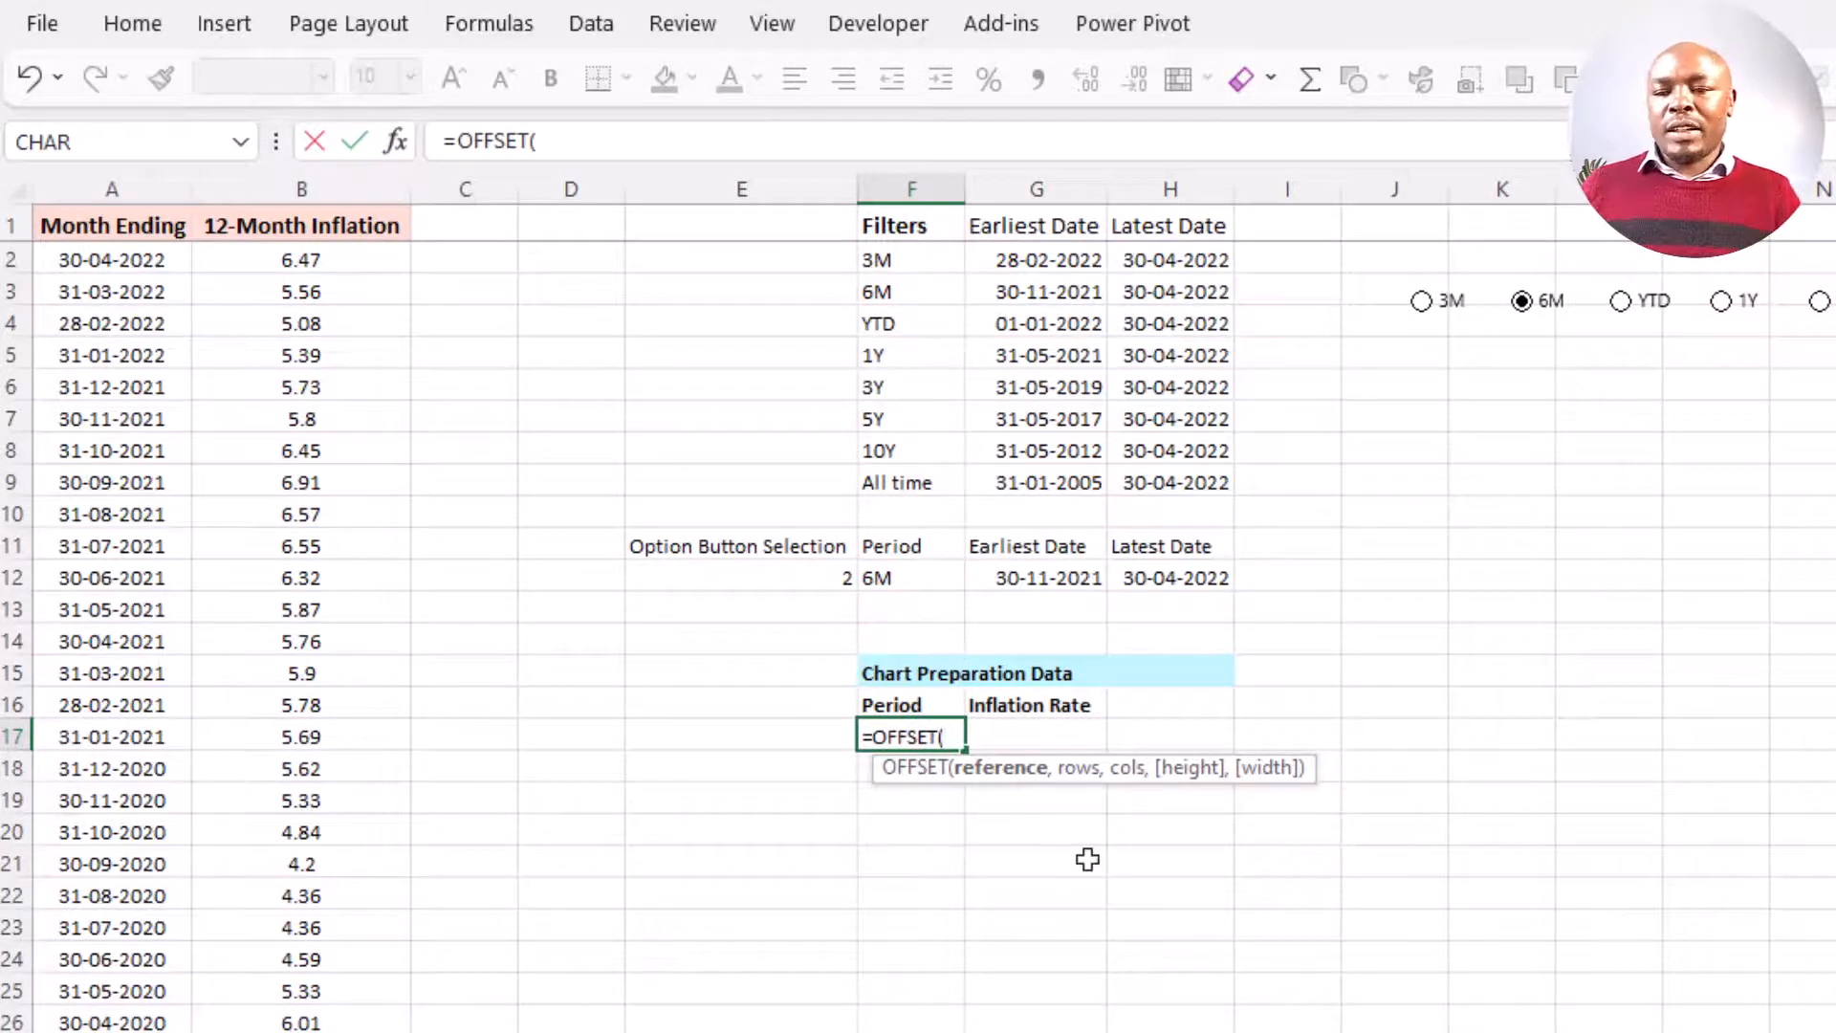
pyautogui.click(137, 228)
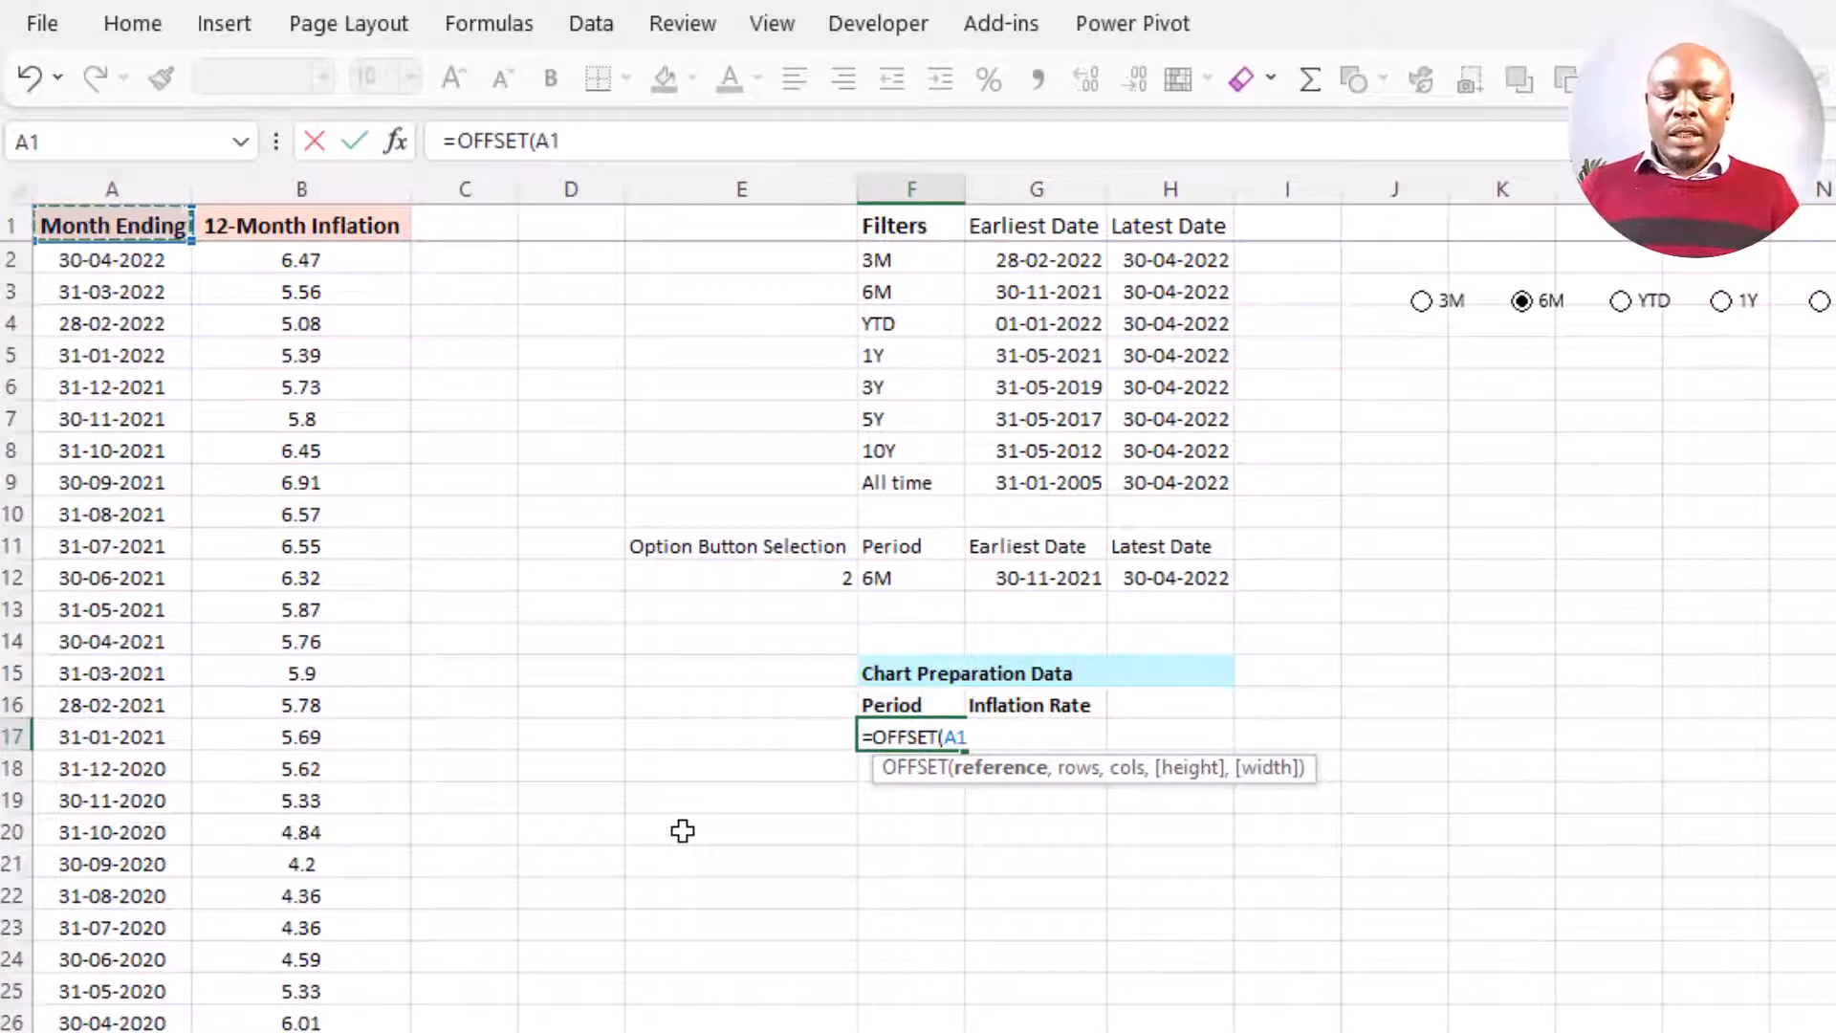
pyautogui.write(',1')
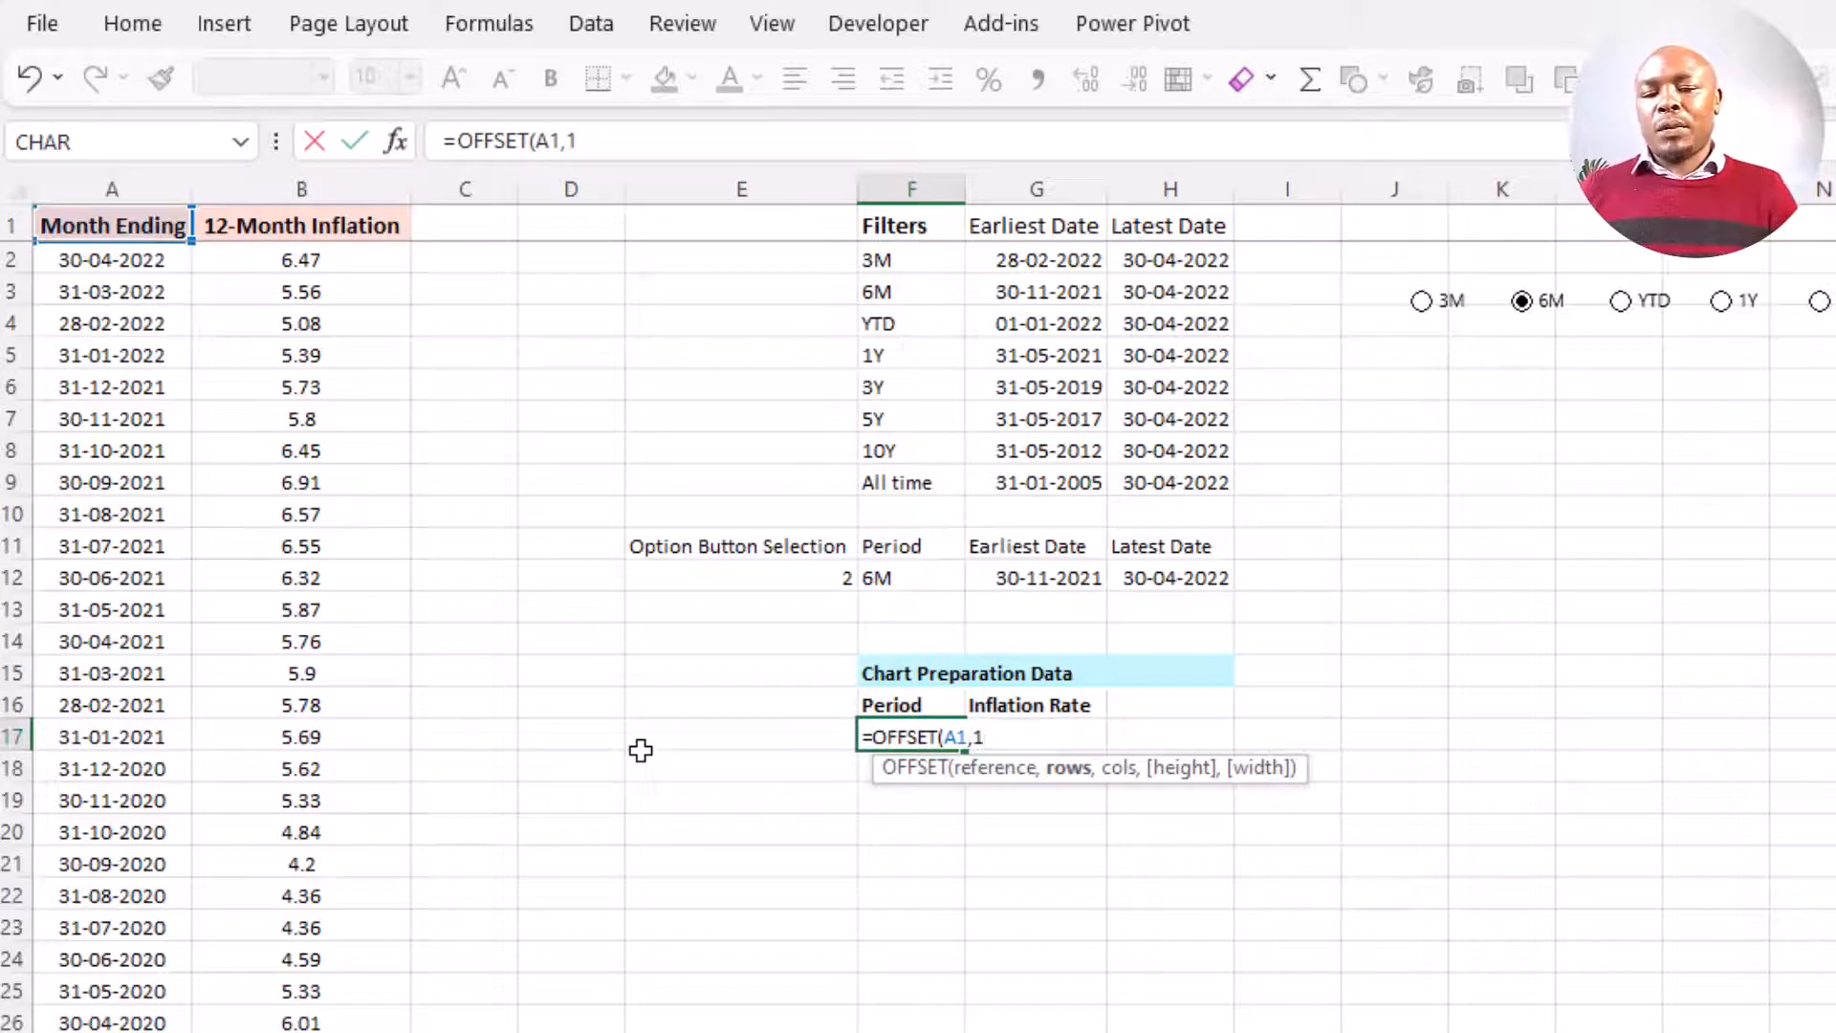
pyautogui.write(',1')
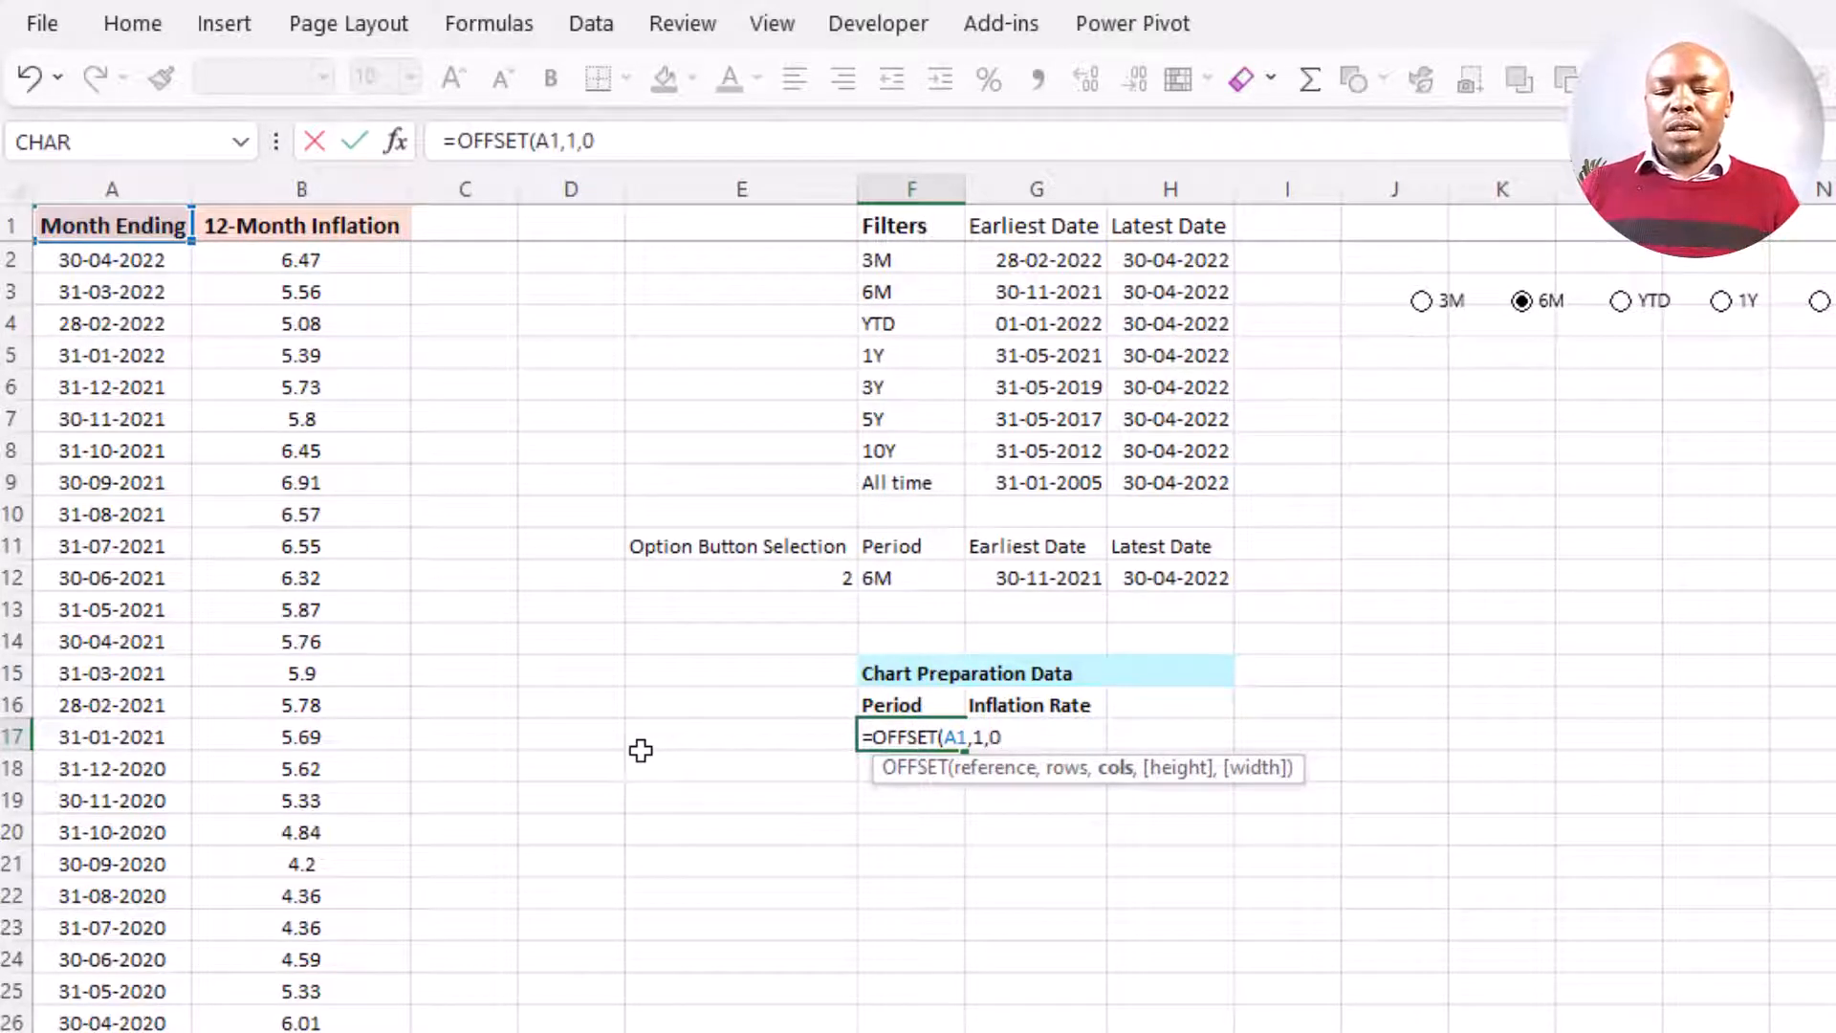
pyautogui.write(',6')
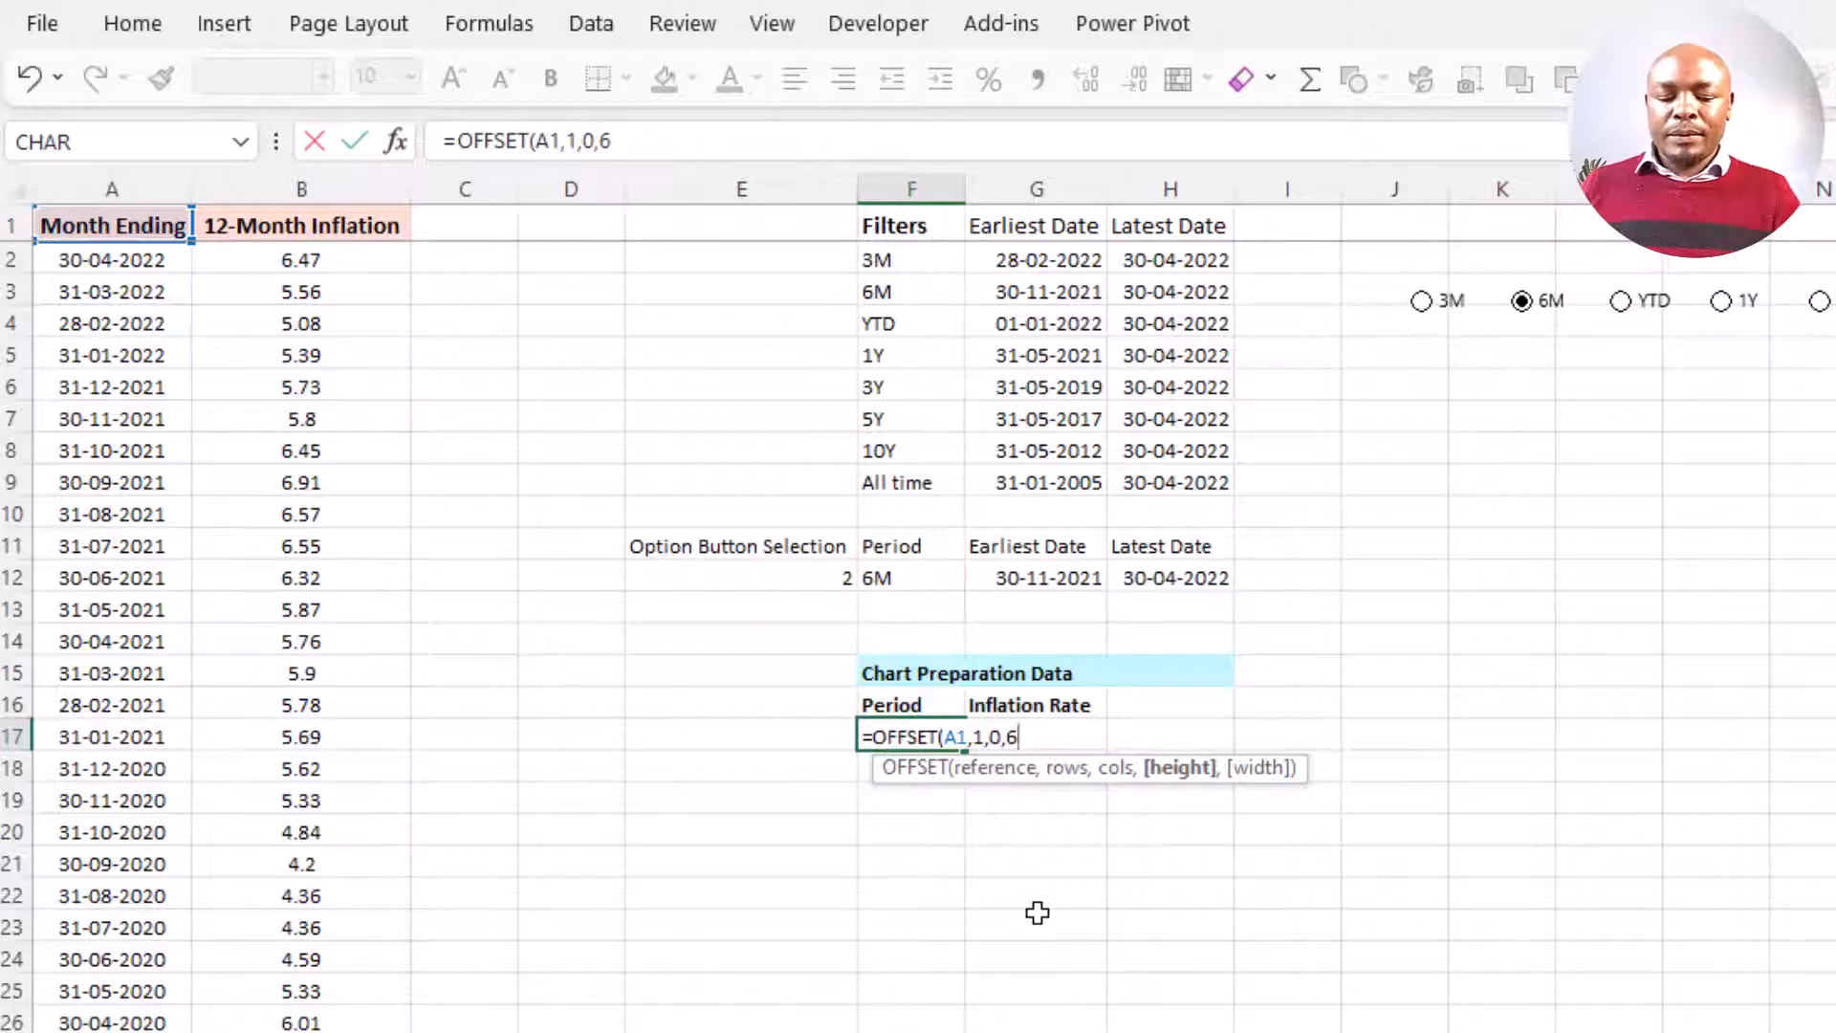
pyautogui.write(',')
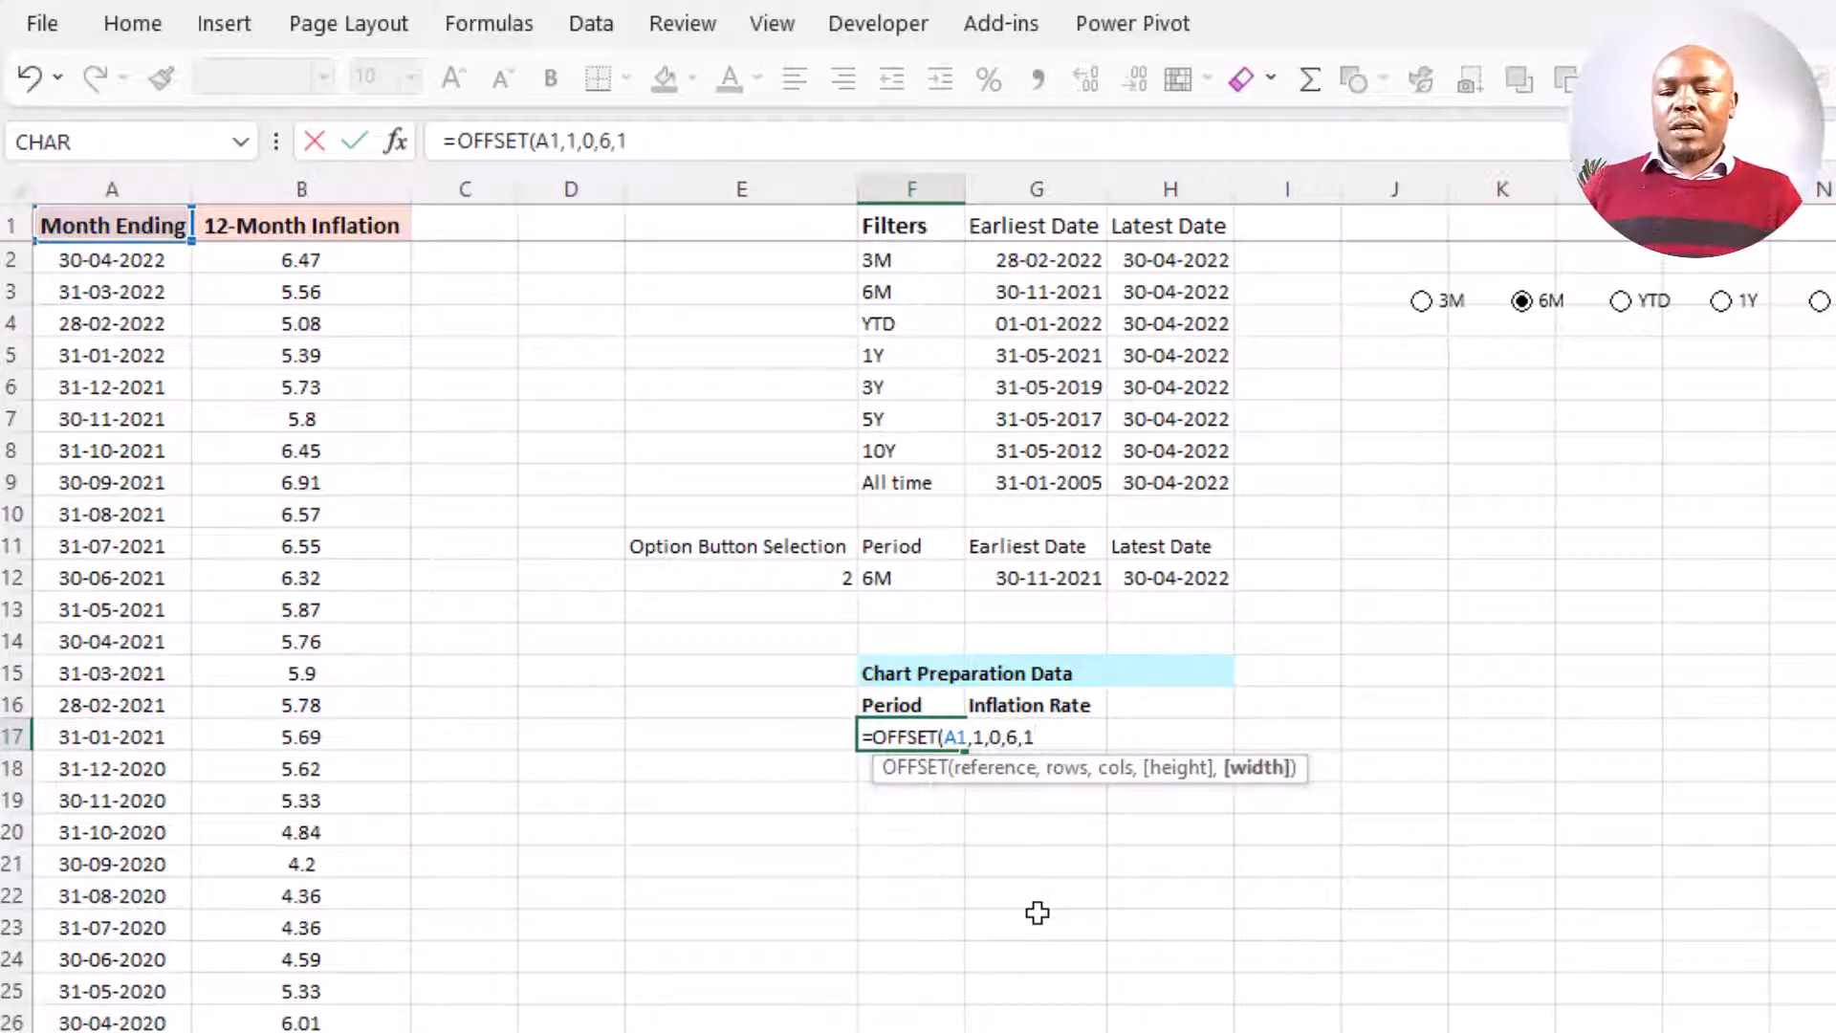
pyautogui.write('1)')
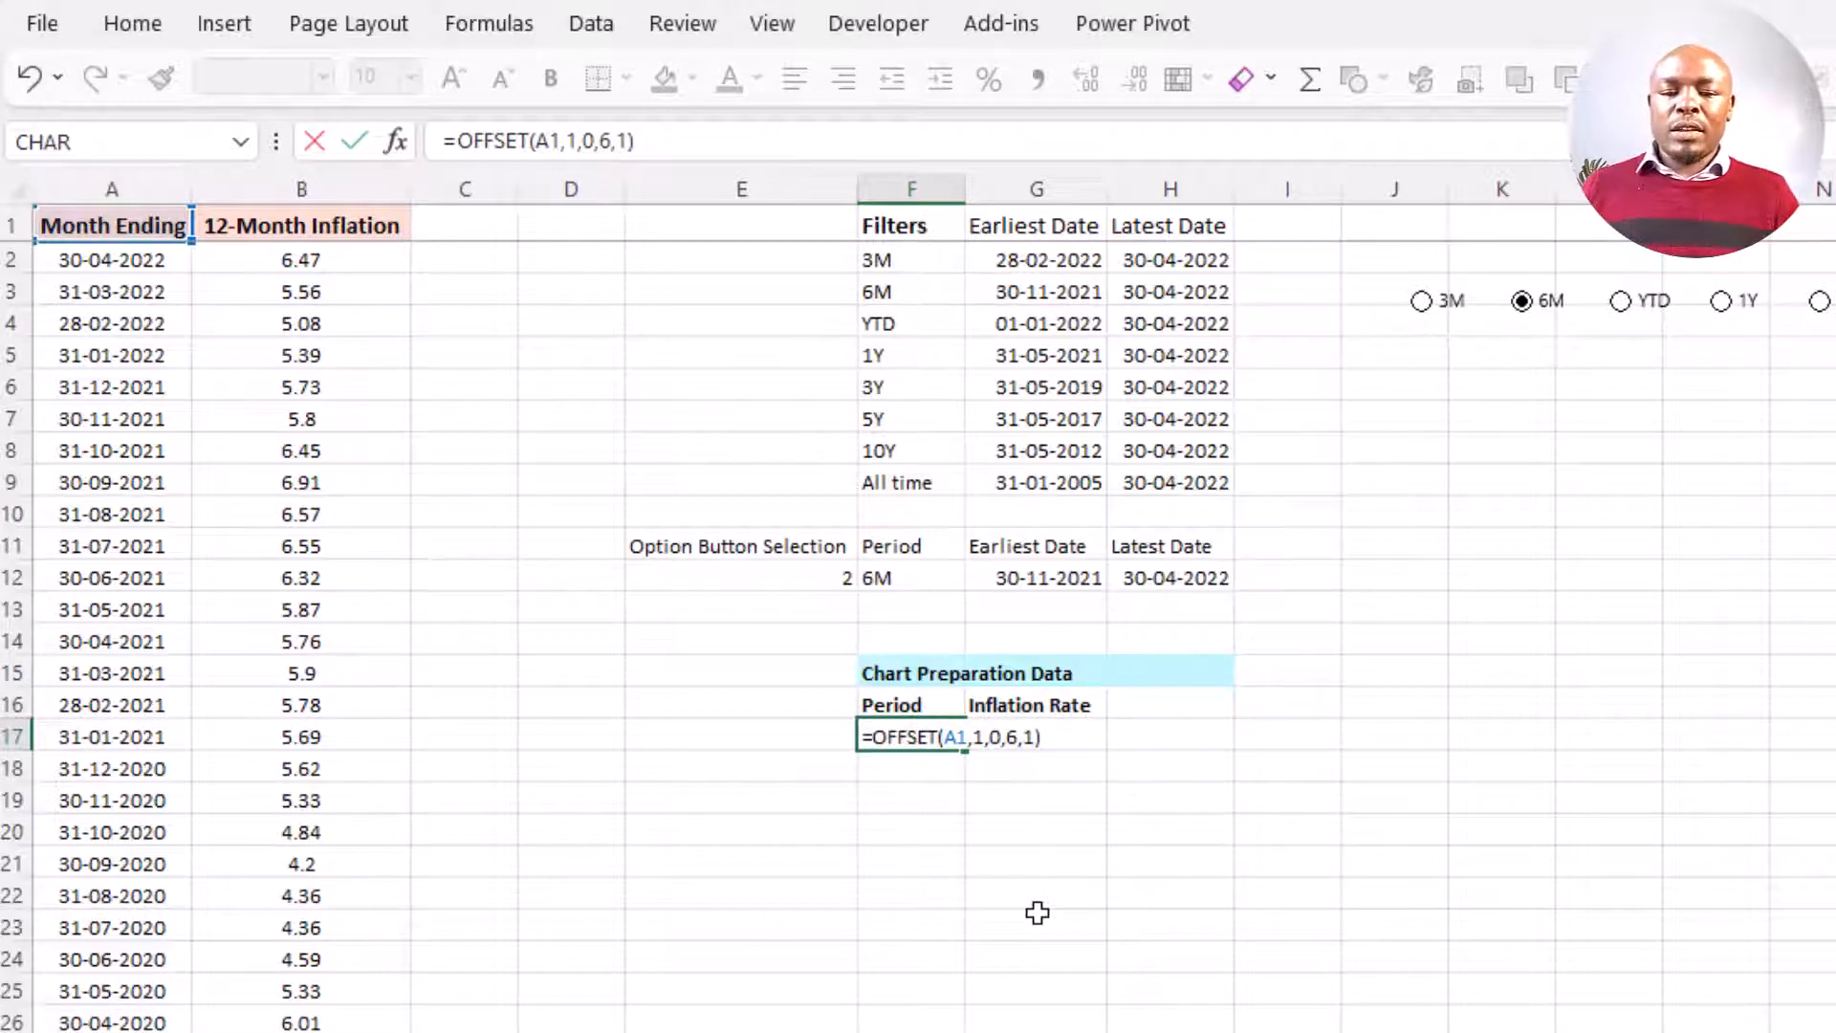
pyautogui.press('Return')
pyautogui.click(908, 738)
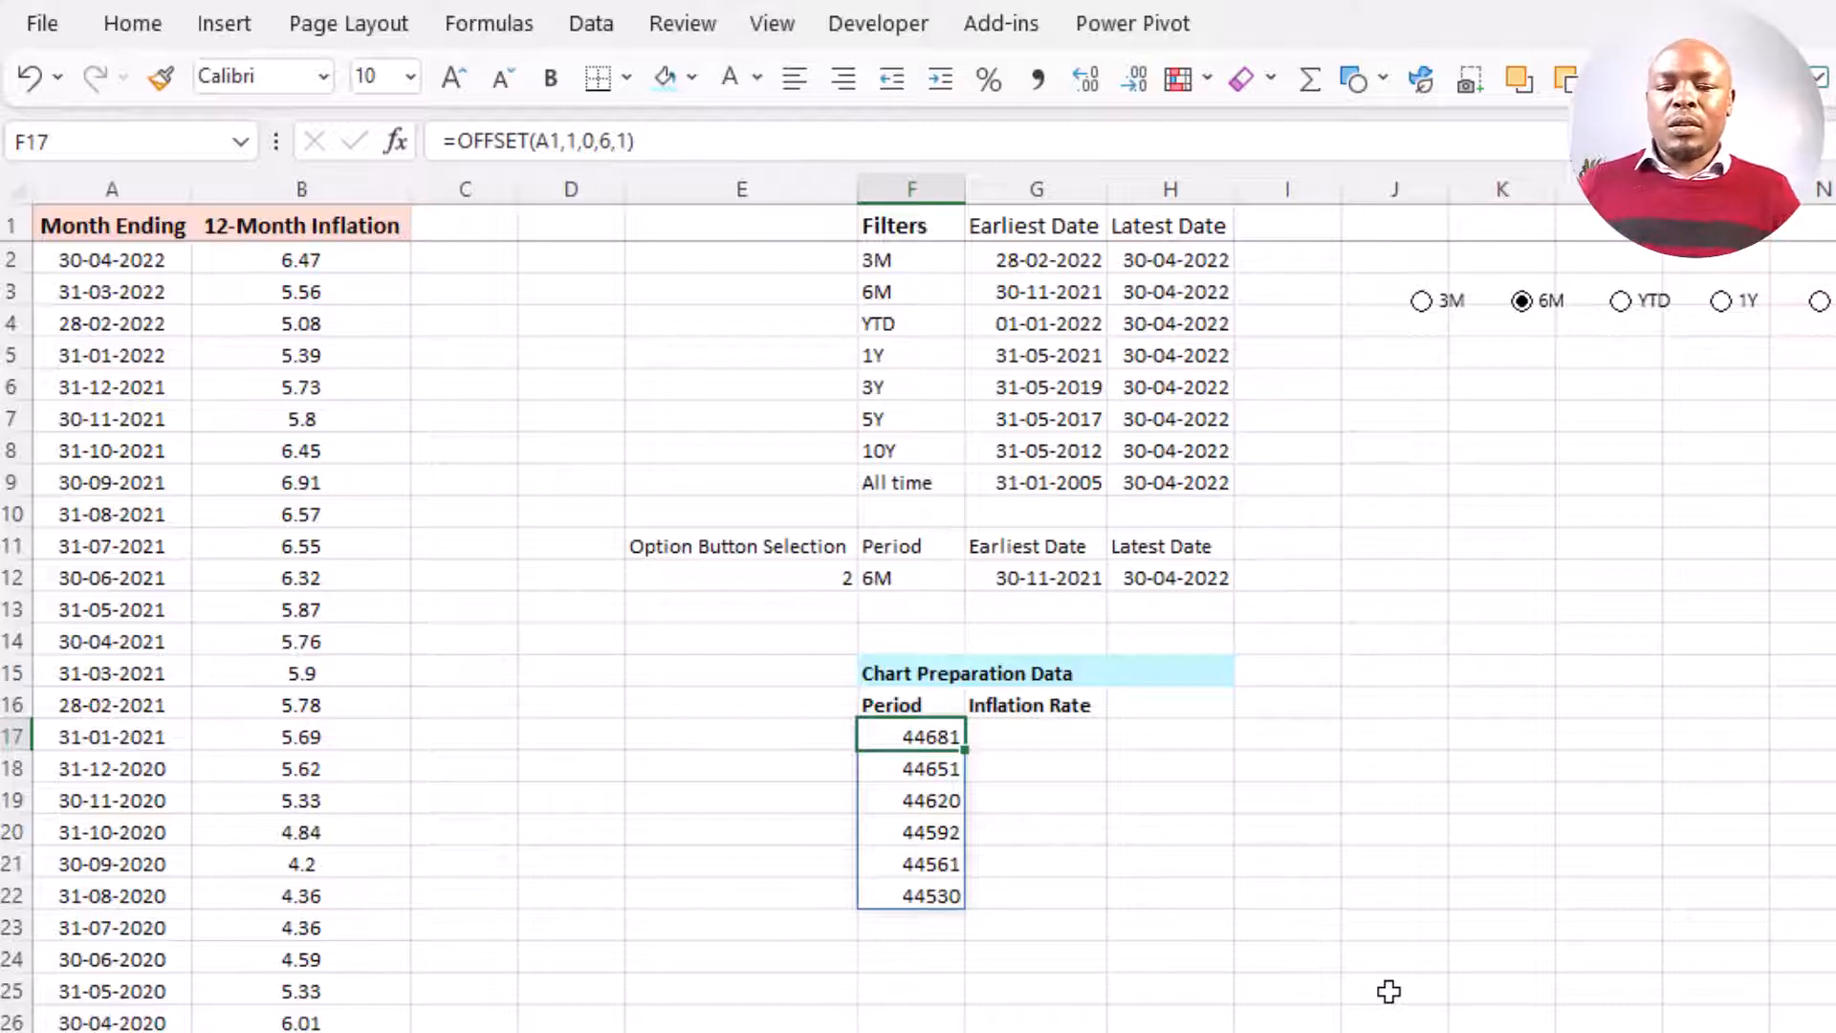
pyautogui.moveTo(942, 734); pyautogui.dragTo(938, 896)
pyautogui.click(1084, 889)
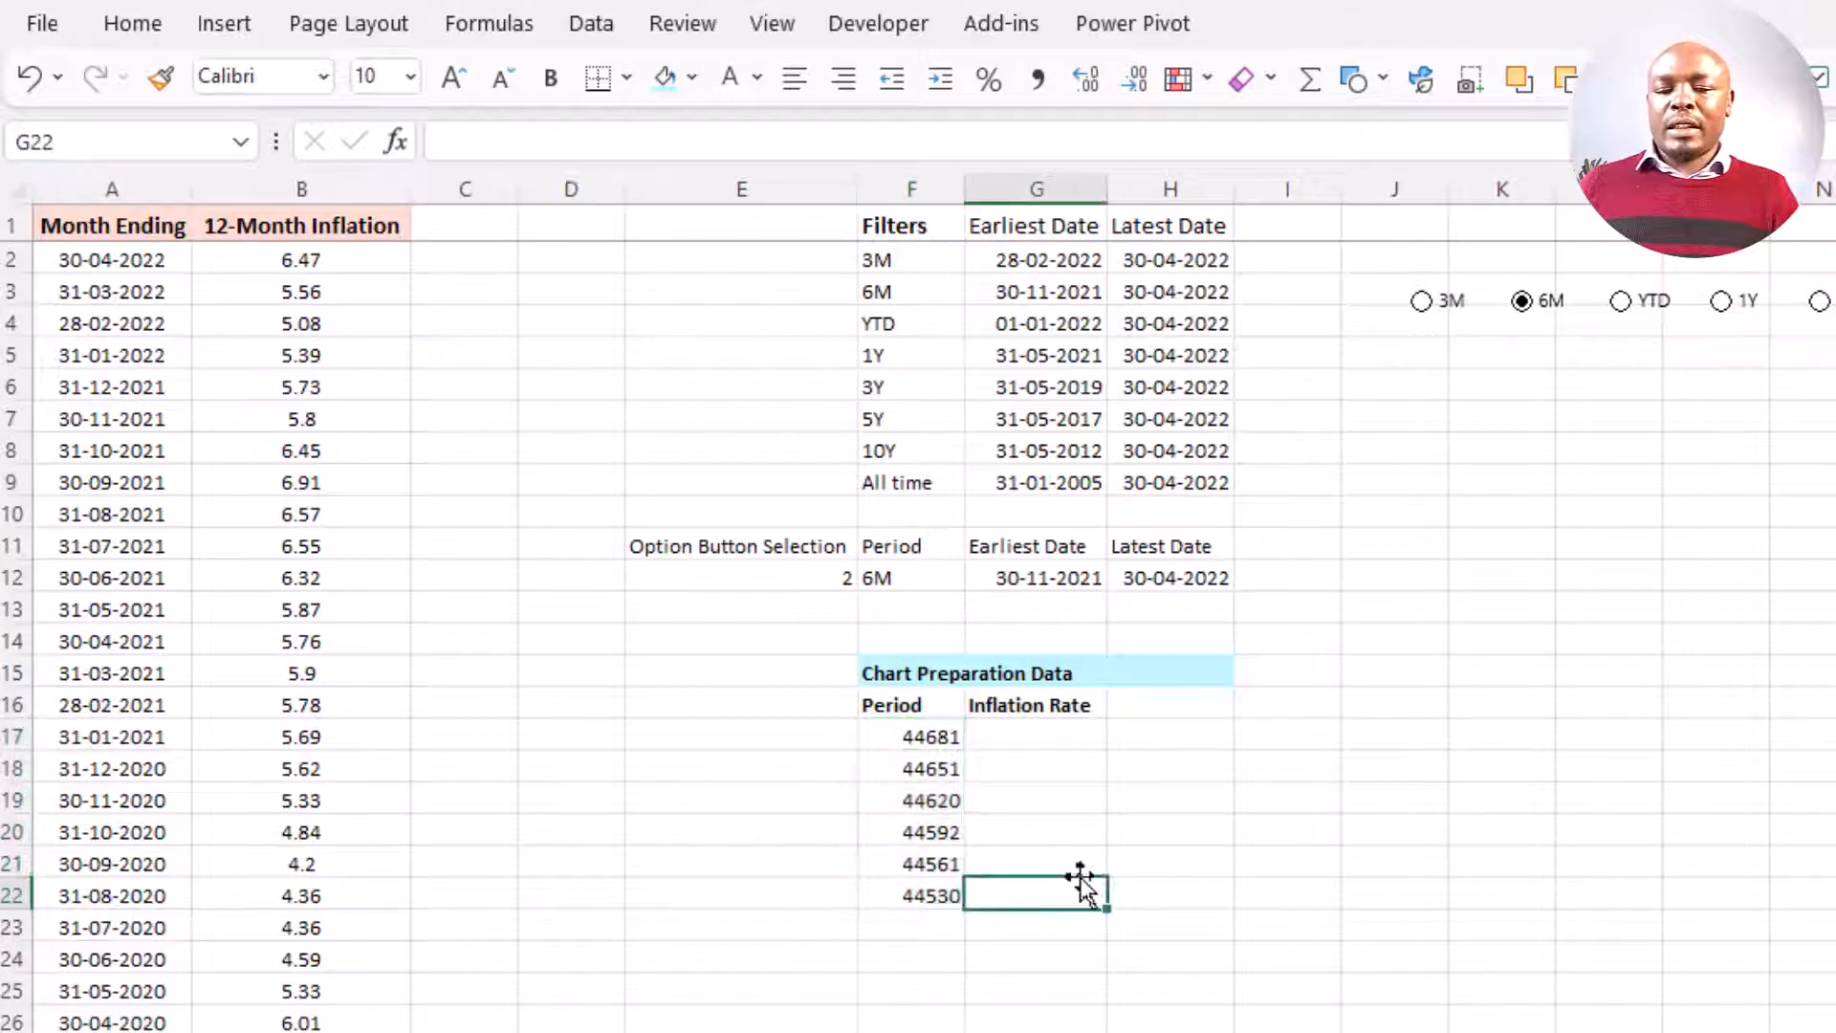
pyautogui.click(841, 746)
# - Wrap the OFFSET formula in F17 in COUNT, making it =COUNT(OFFSET(A1,1,0,6,1)), to count the spilled dates
pyautogui.click(951, 737)
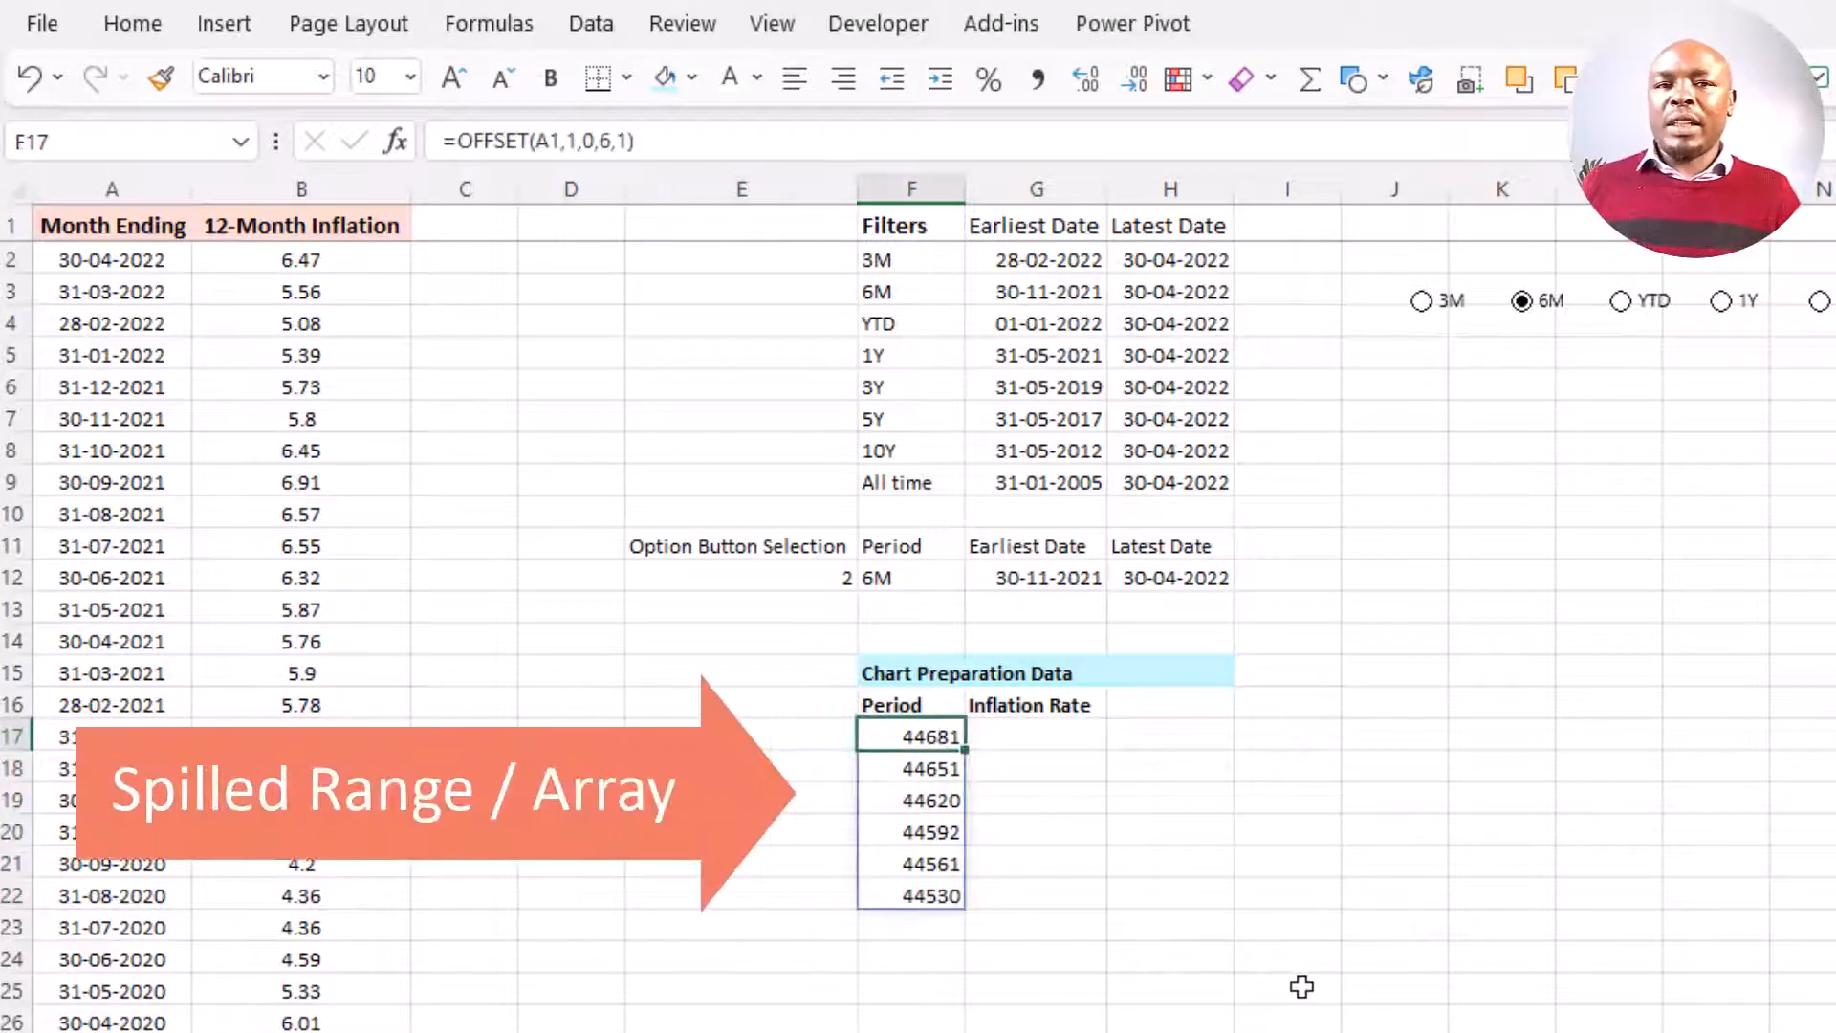
pyautogui.press('F2')
pyautogui.press('Home')
pyautogui.press('Right')
pyautogui.write('count')
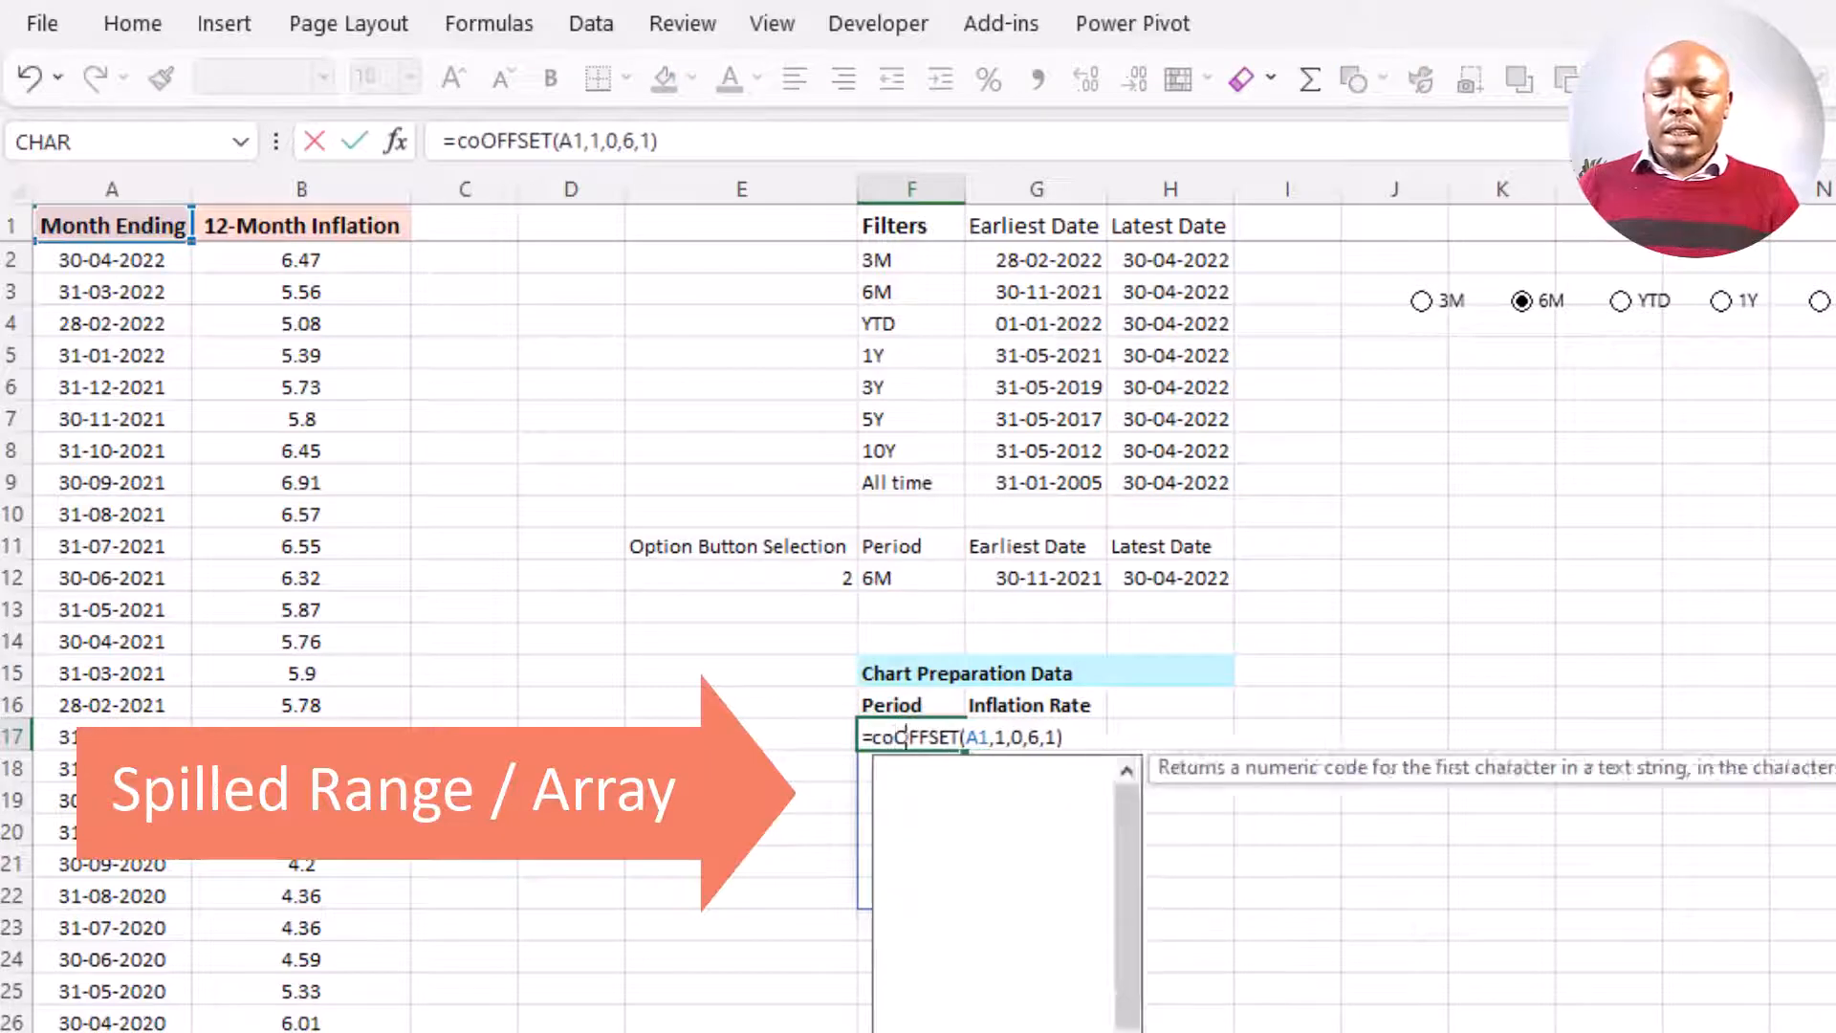
pyautogui.press('Tab')
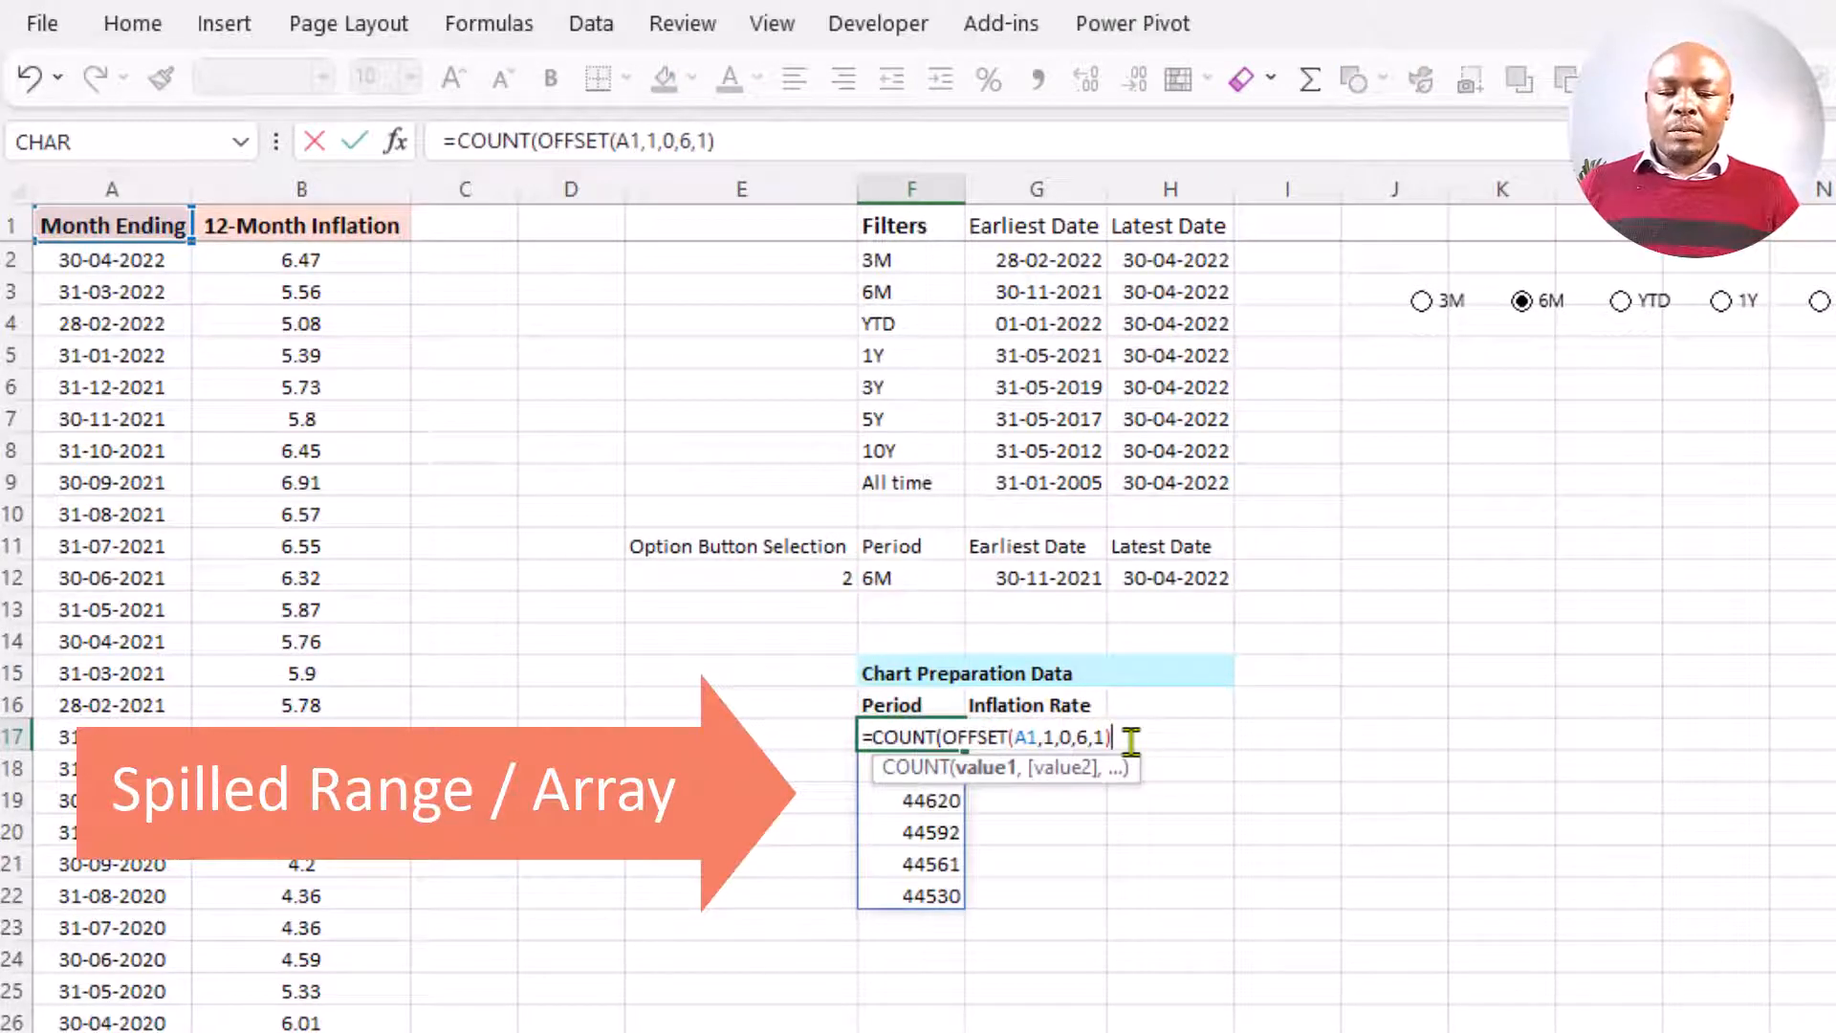
pyautogui.write(')')
pyautogui.press('Return')
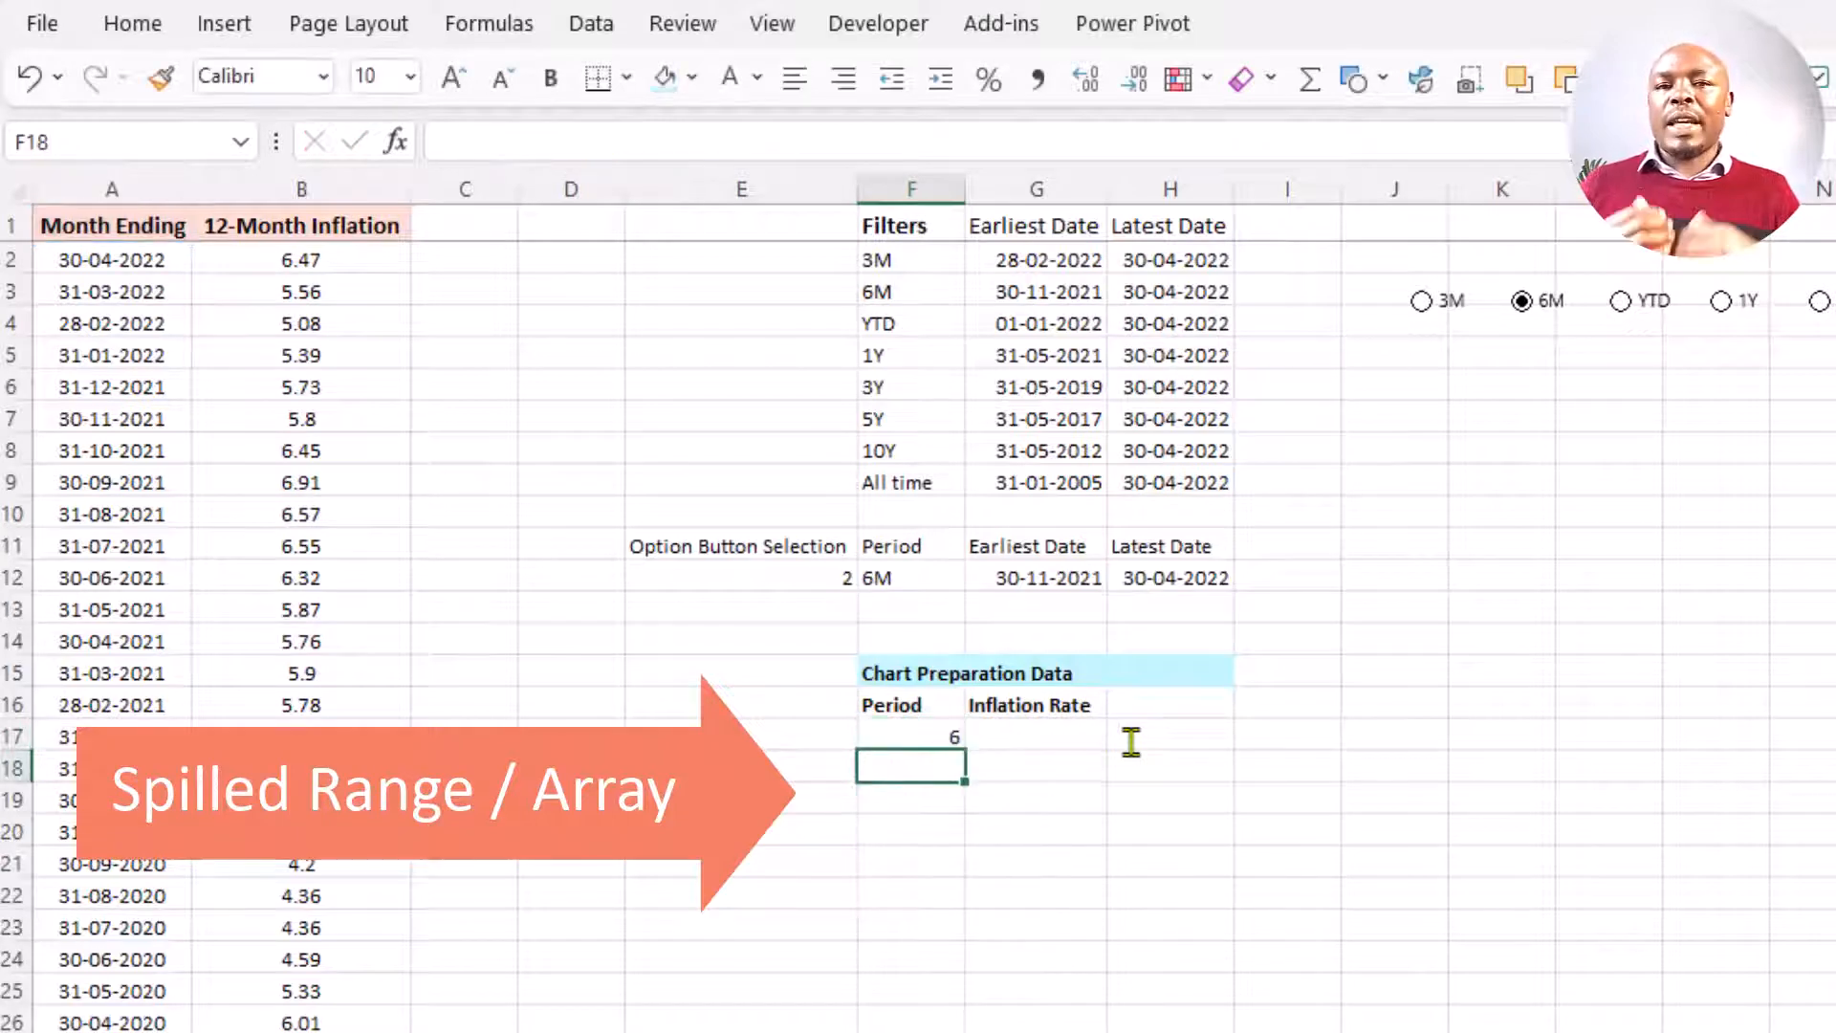
pyautogui.press('Up')
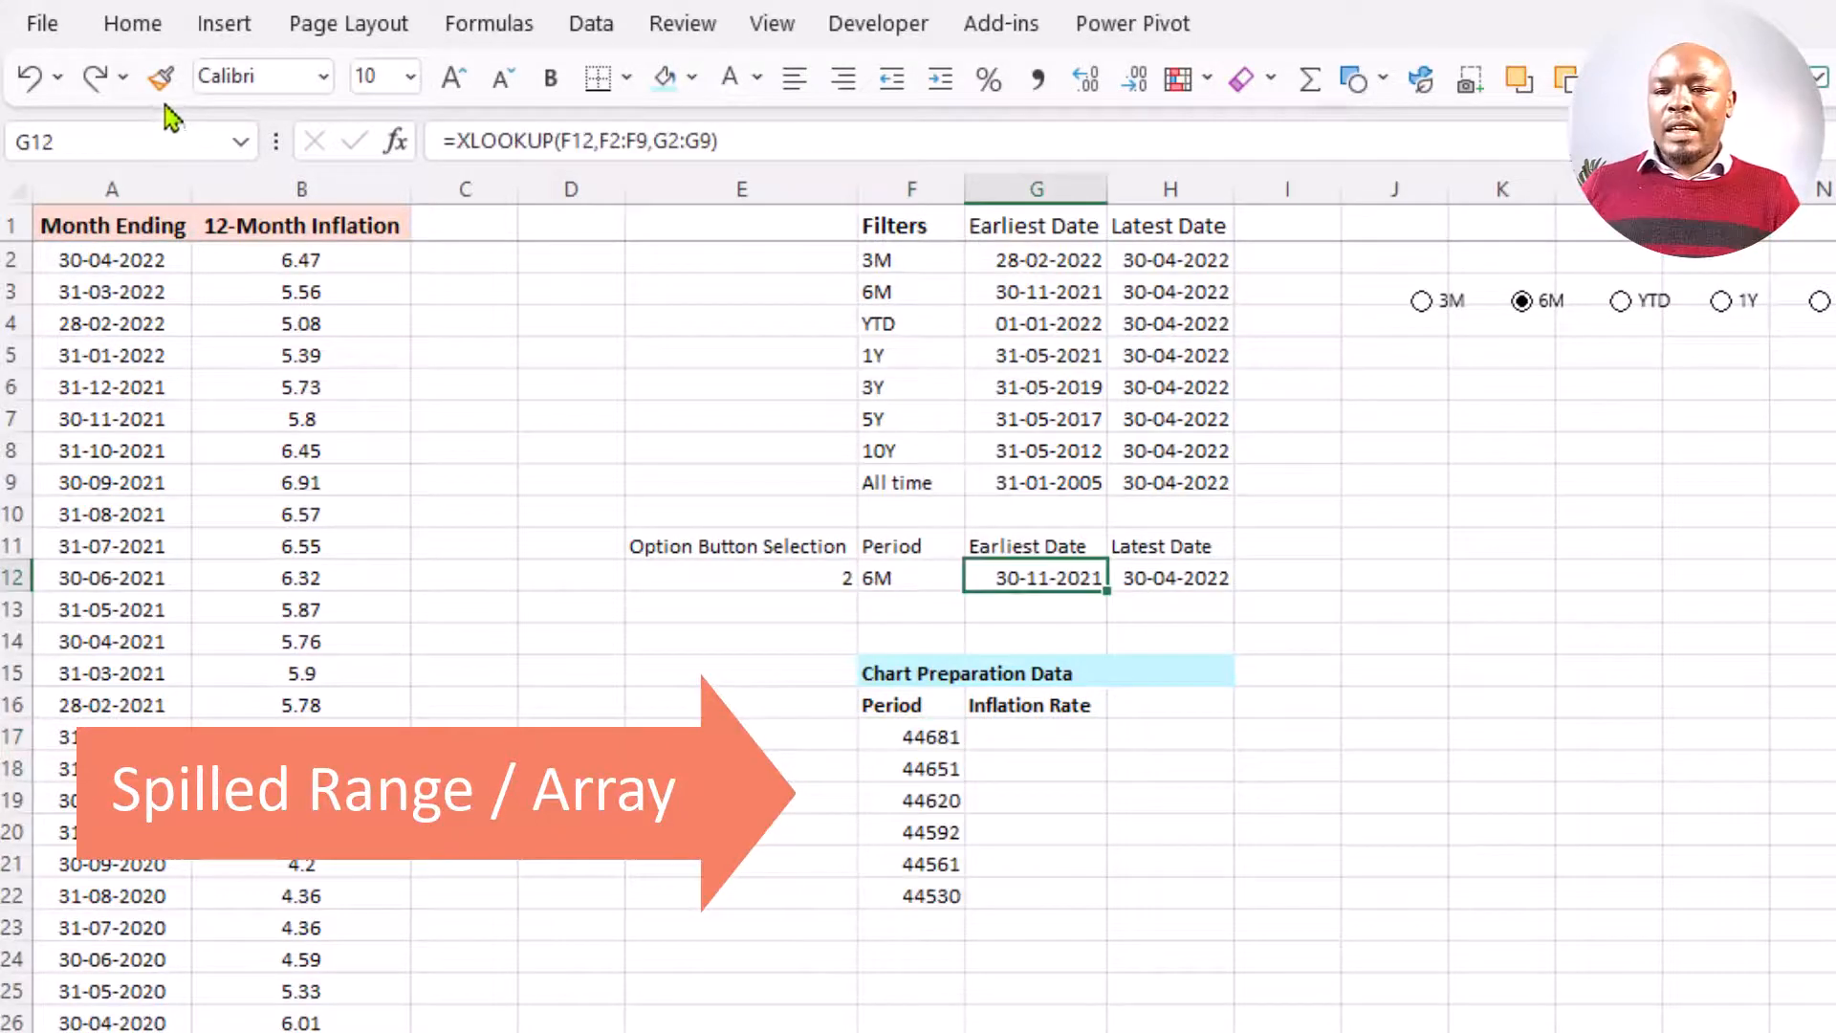
# - Copy the date formatting from cell G12 onto the spilled Period values starting at F17
pyautogui.click(160, 77)
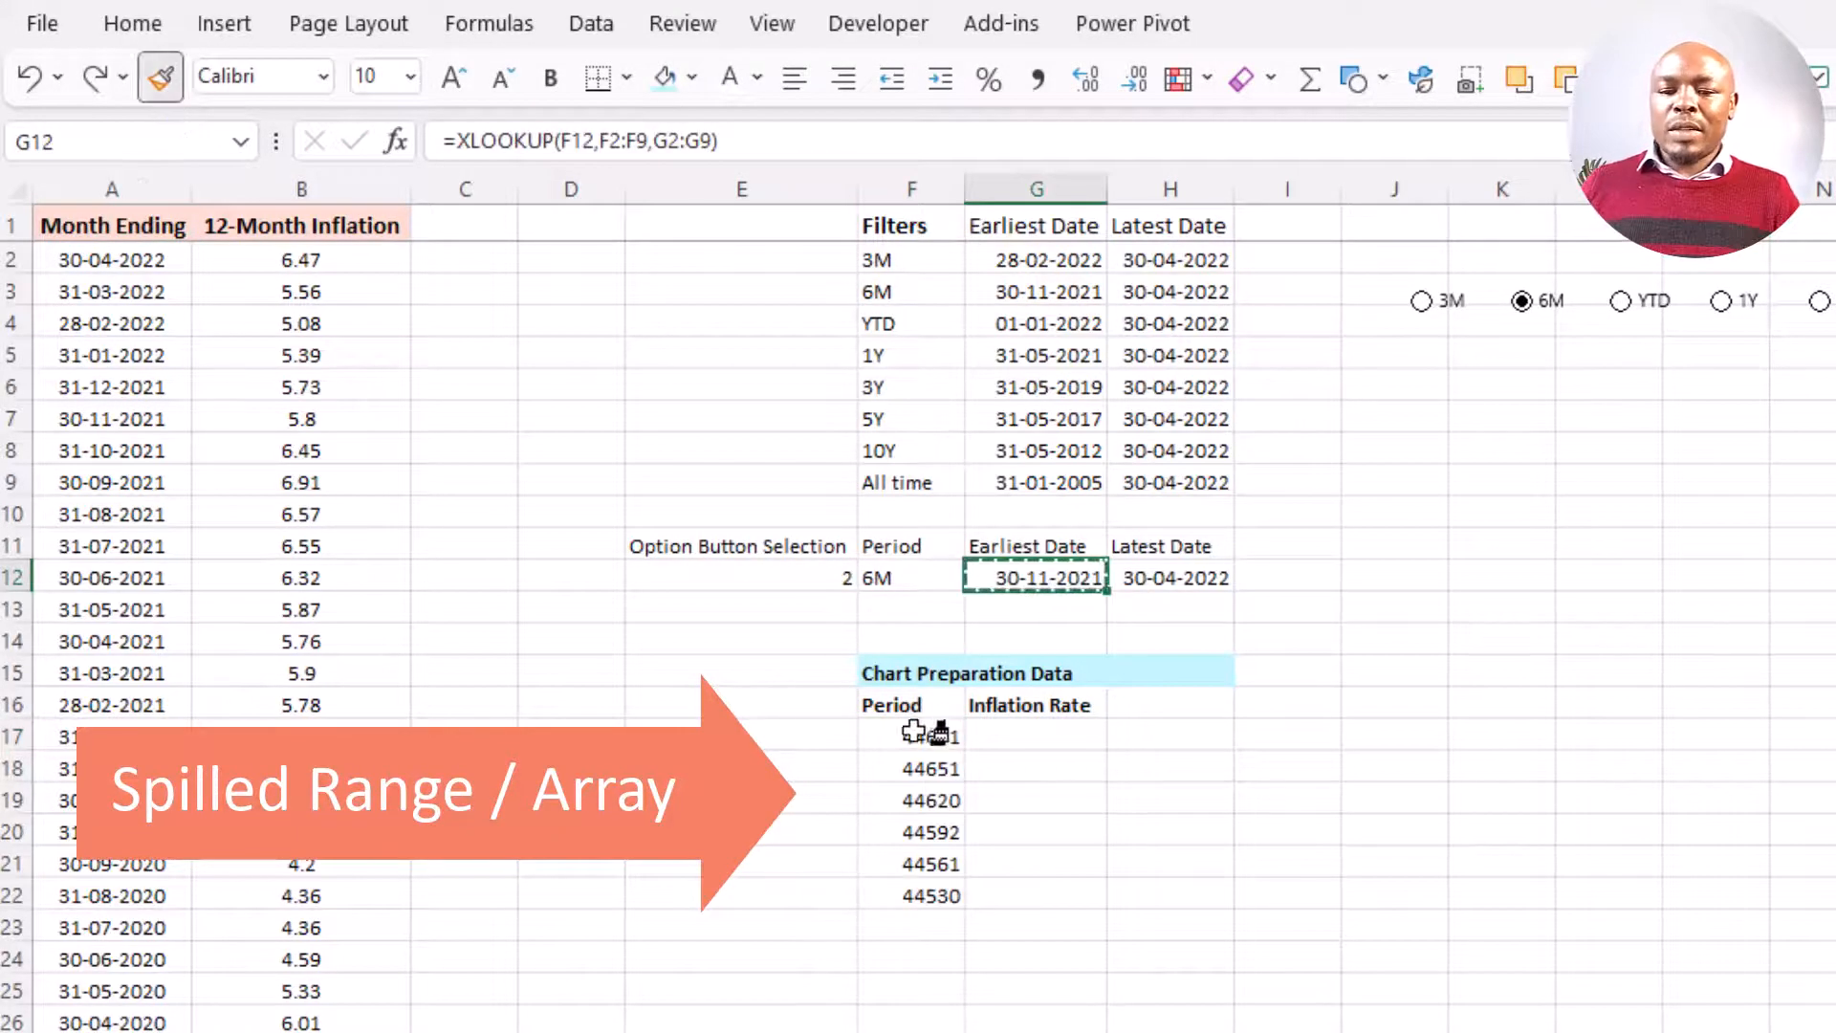
# - Apply the copied date format of G12 to the Period values in F17:F22
pyautogui.moveTo(924, 734)
pyautogui.mouseDown()
pyautogui.moveTo(911, 830)
pyautogui.moveTo(929, 906)
pyautogui.mouseUp()
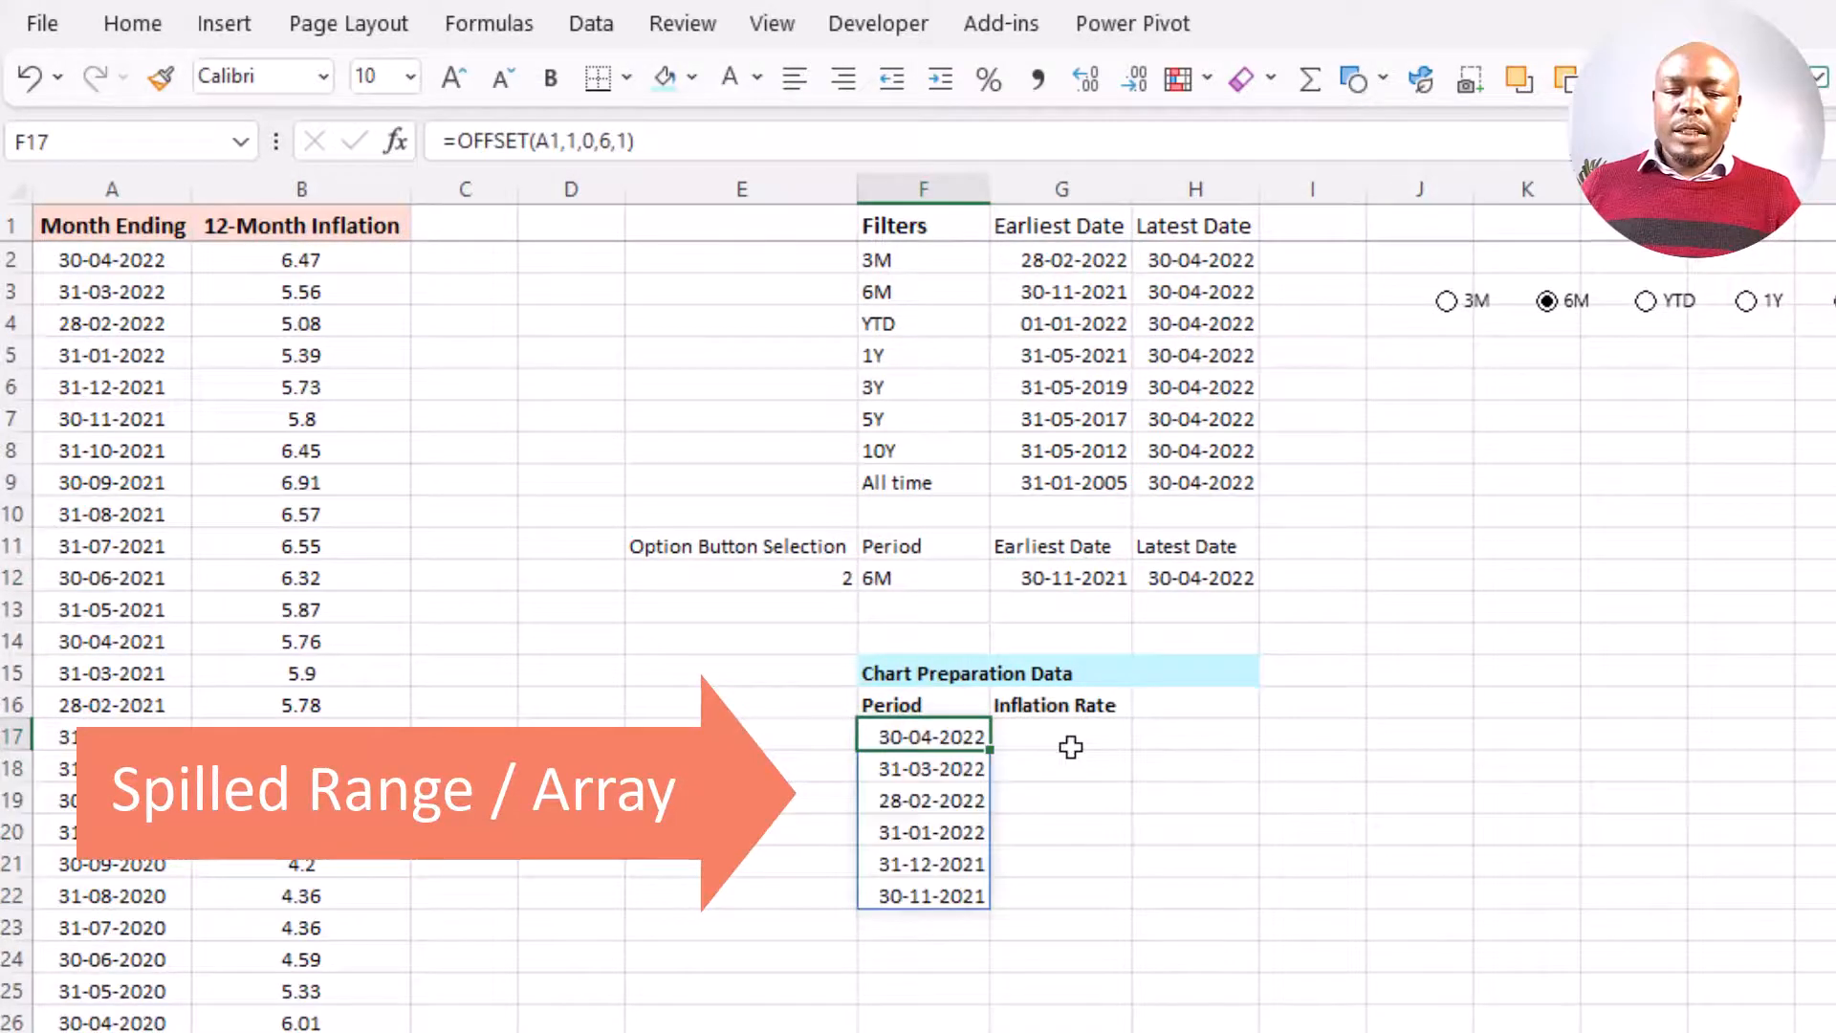
pyautogui.moveTo(1069, 744); pyautogui.dragTo(1068, 910)
pyautogui.click(923, 740)
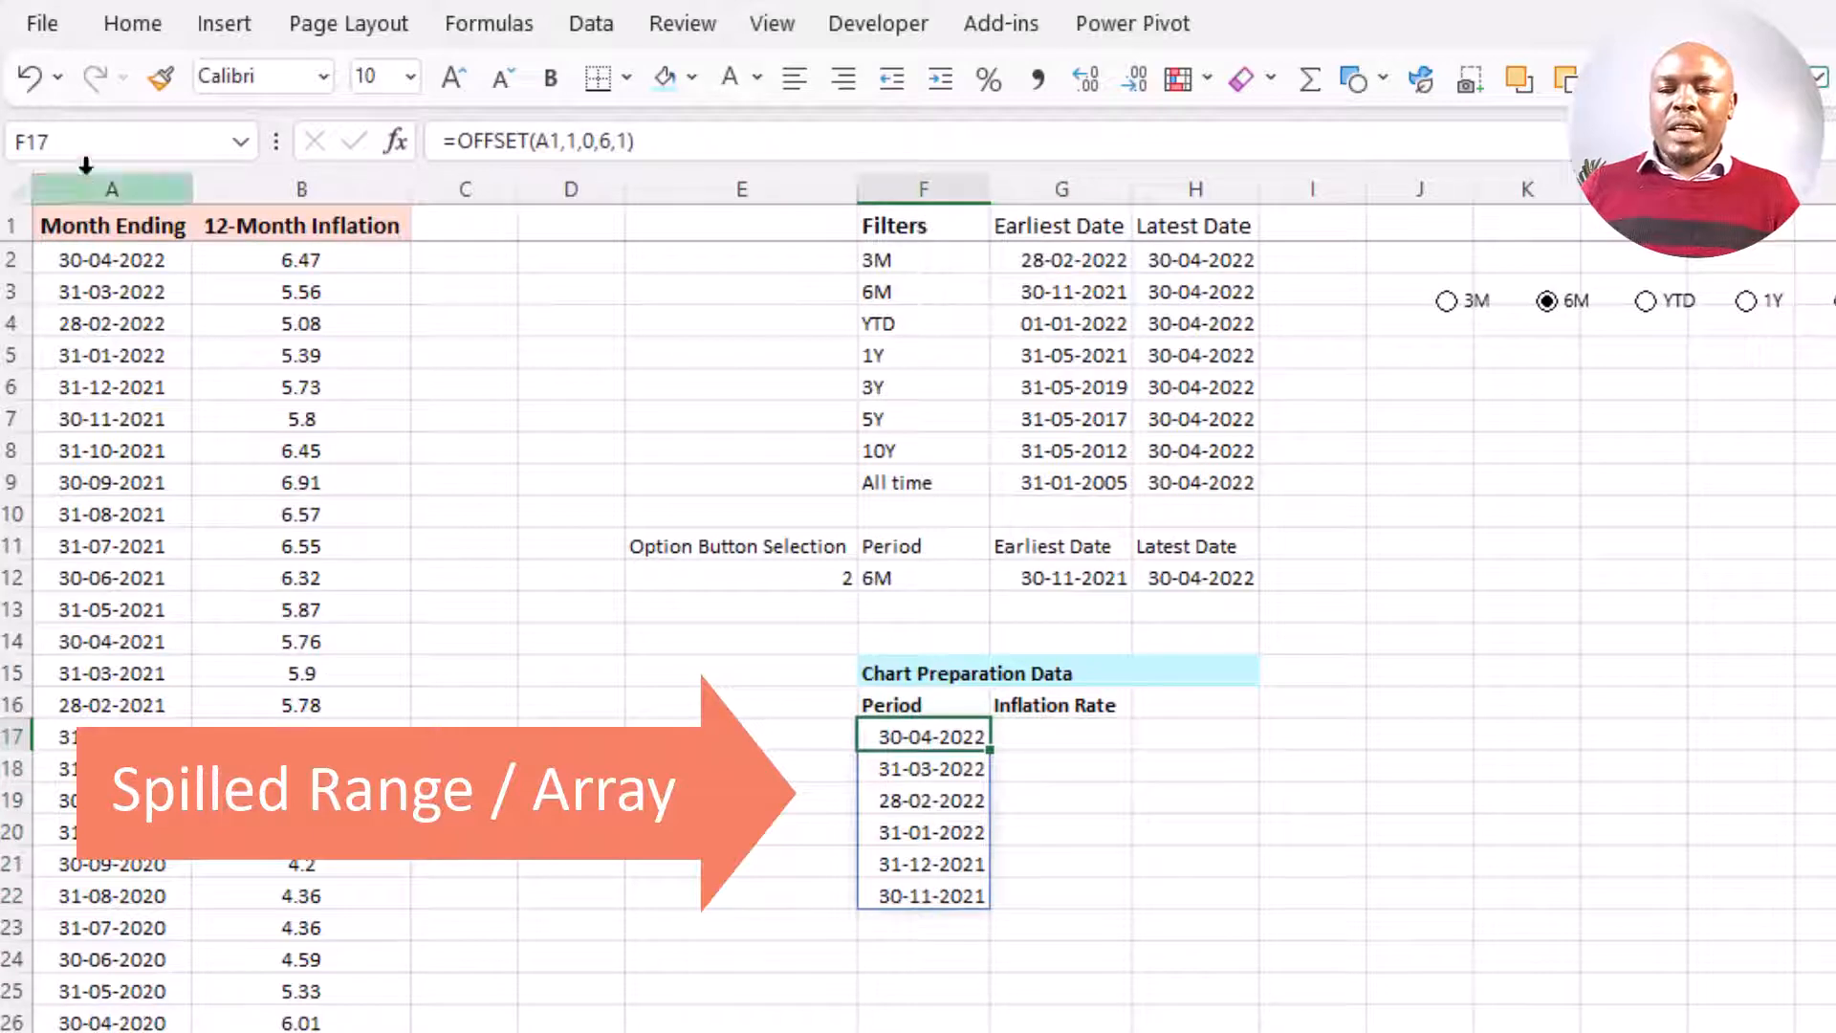
pyautogui.moveTo(105, 189); pyautogui.dragTo(302, 189)
pyautogui.click(287, 325)
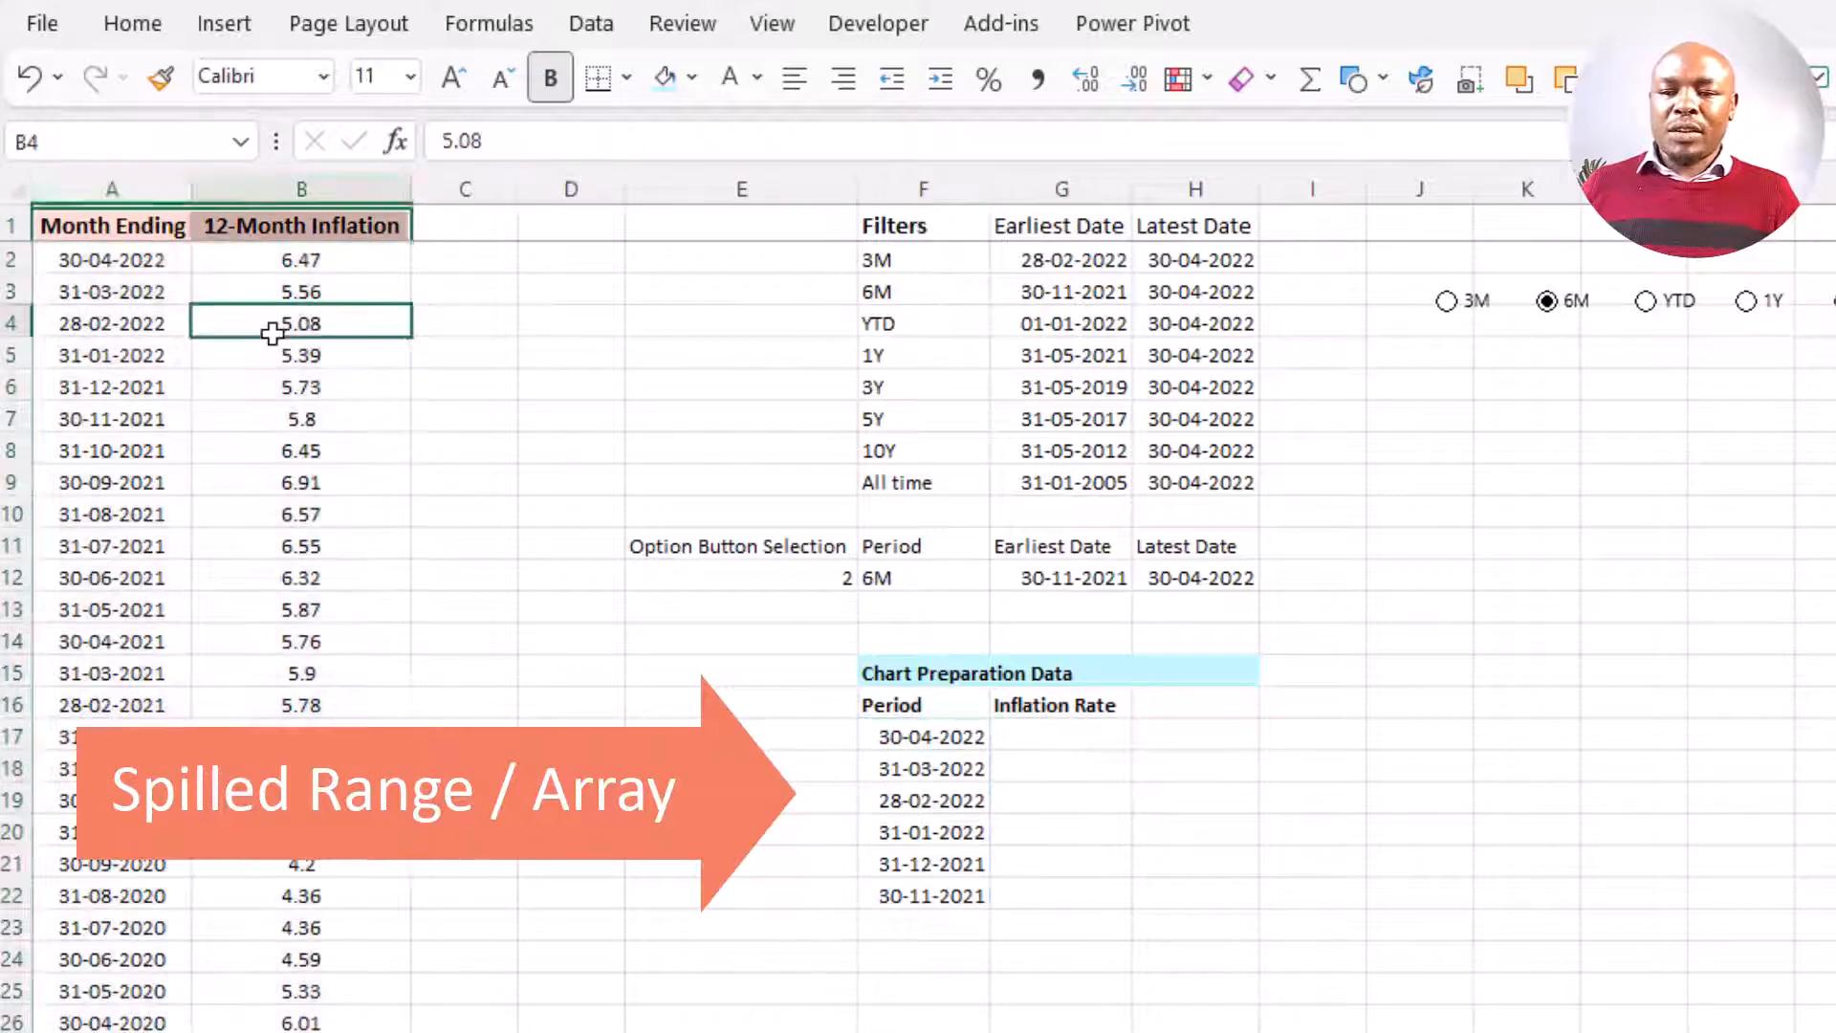
# - Reuse the OFFSET formula from F17 in G17 with the reference changed to B1, giving =OFFSET(B1,1,0,6,1)
pyautogui.click(915, 743)
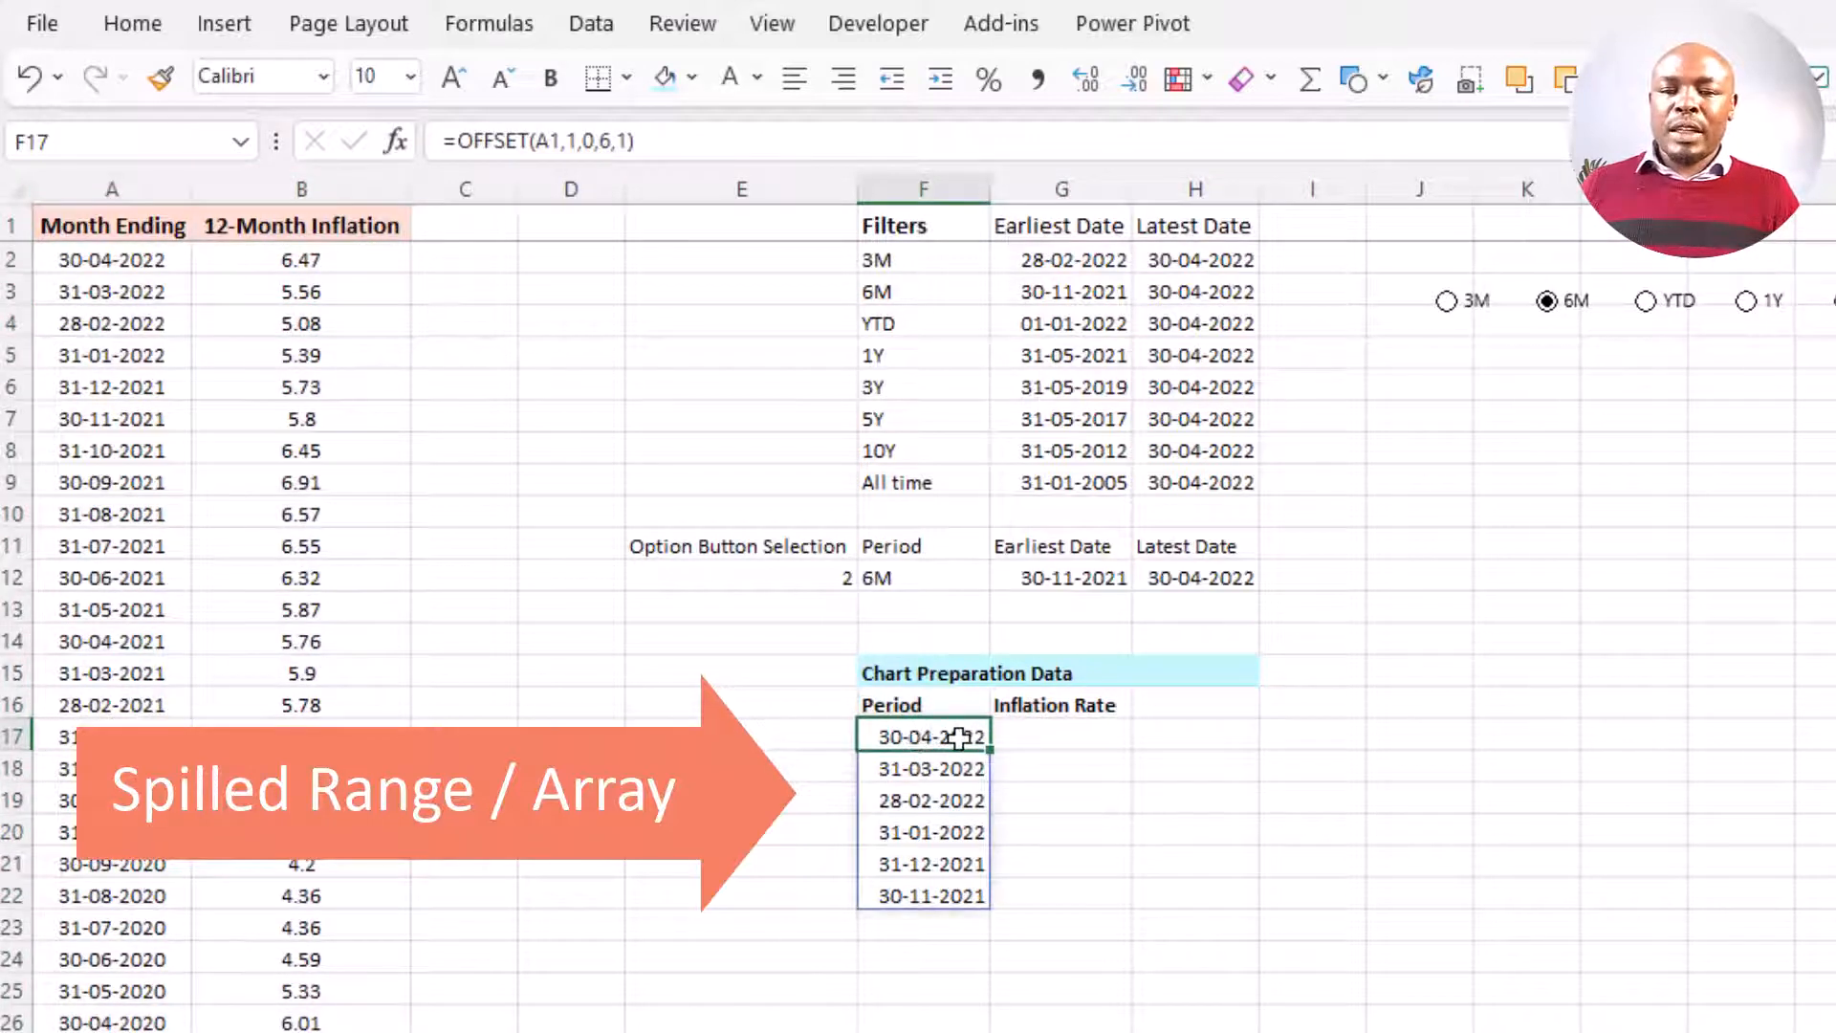
pyautogui.moveTo(457, 141); pyautogui.dragTo(745, 146)
pyautogui.hotkey('ctrl', 'c')
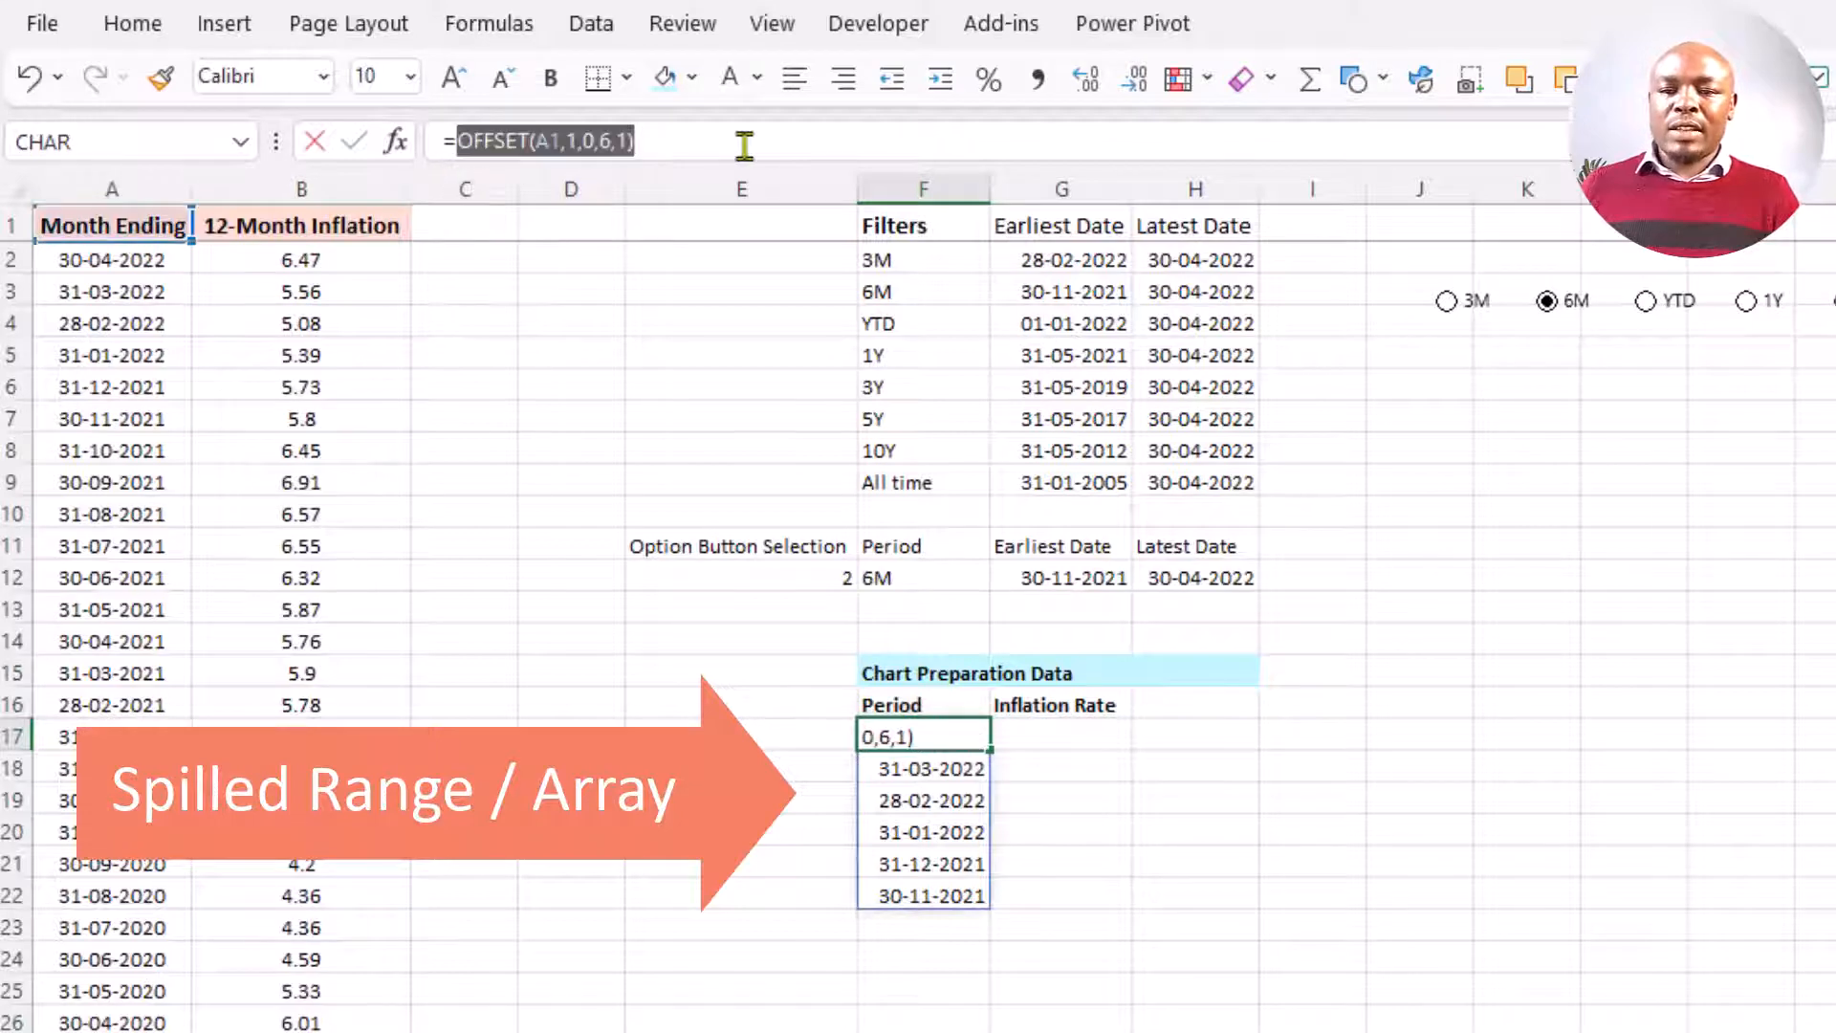
pyautogui.press('Escape')
pyautogui.press('Right')
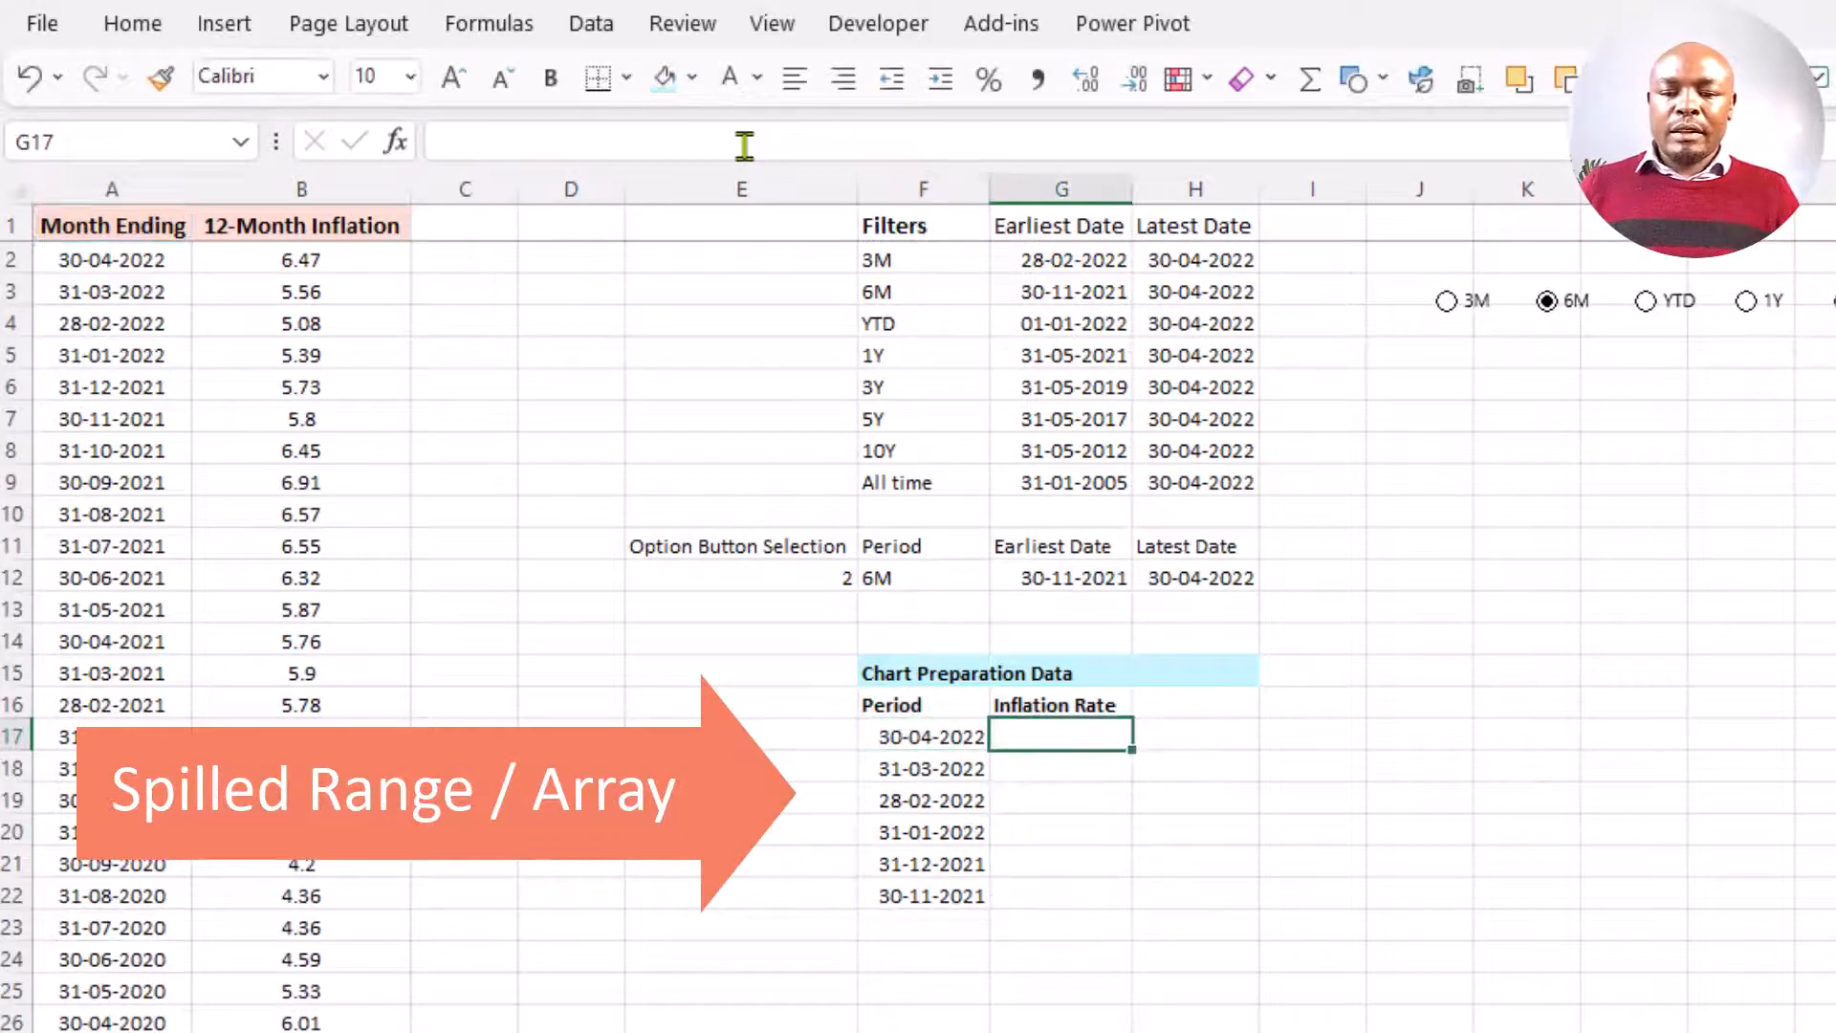
pyautogui.write('=')
pyautogui.hotkey('ctrl', 'v')
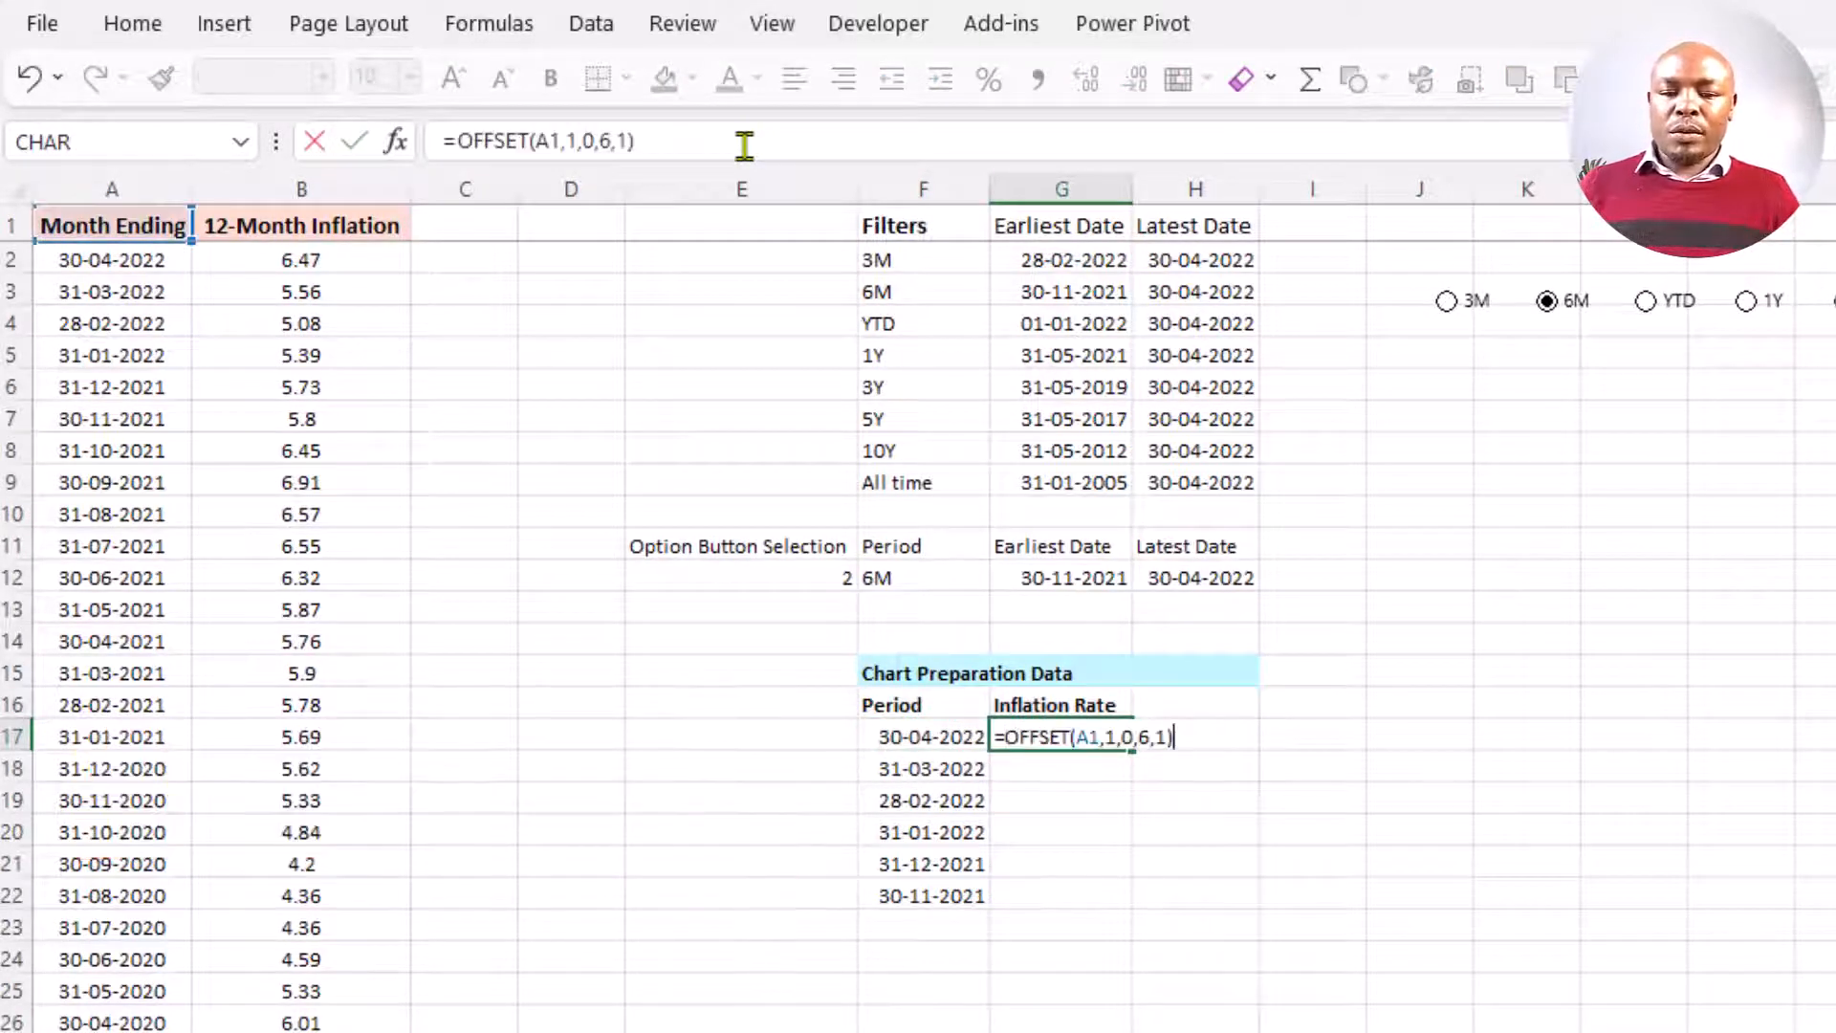
pyautogui.doubleClick(1085, 739)
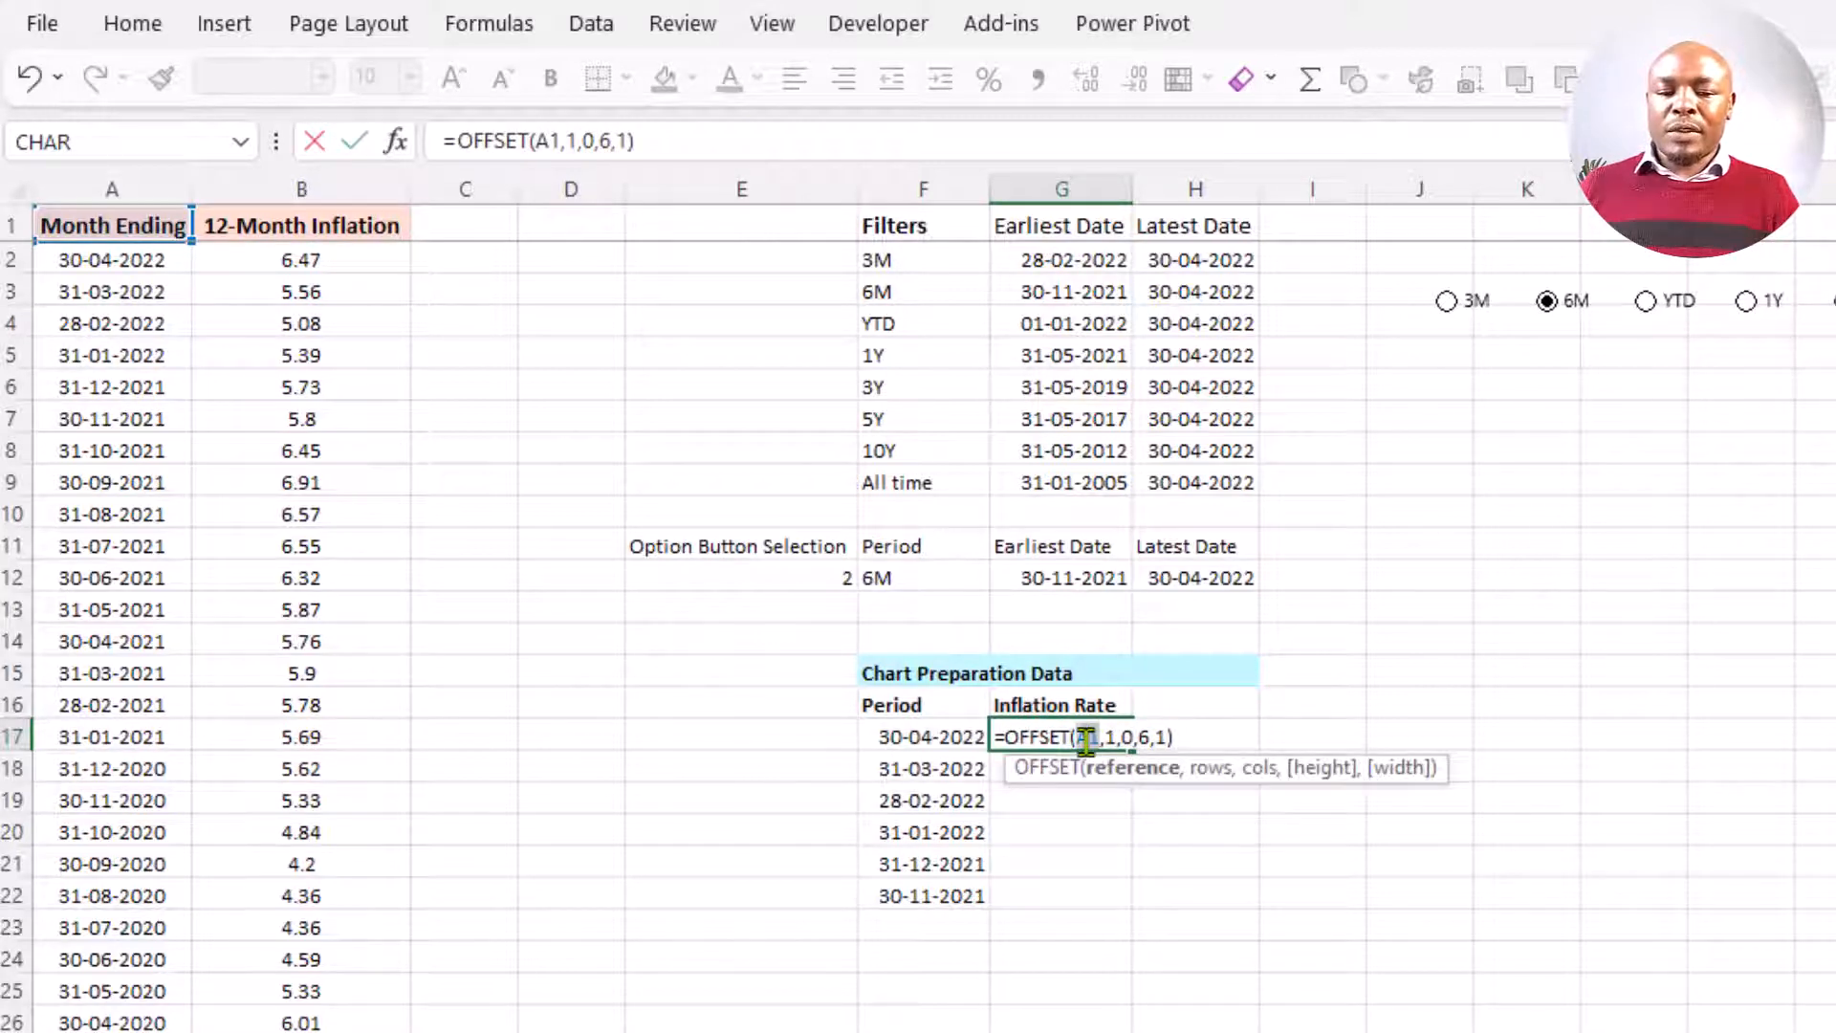
pyautogui.click(250, 224)
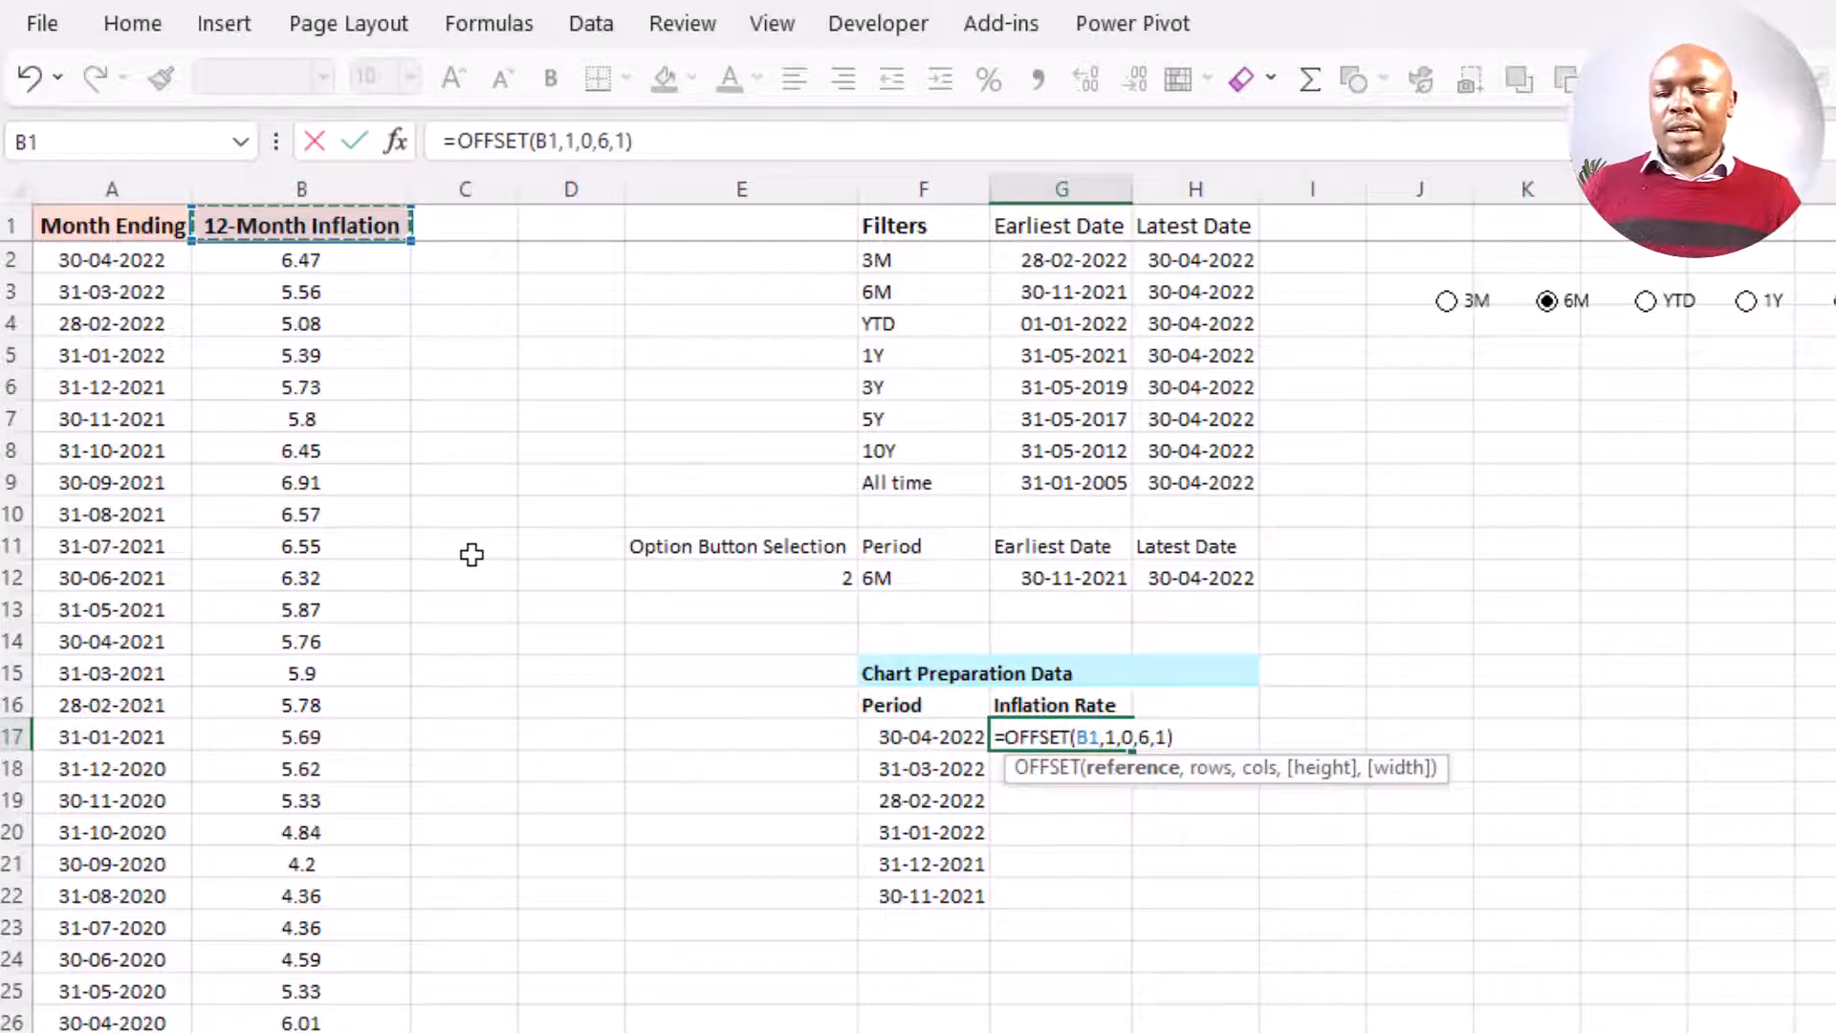
pyautogui.press('Return')
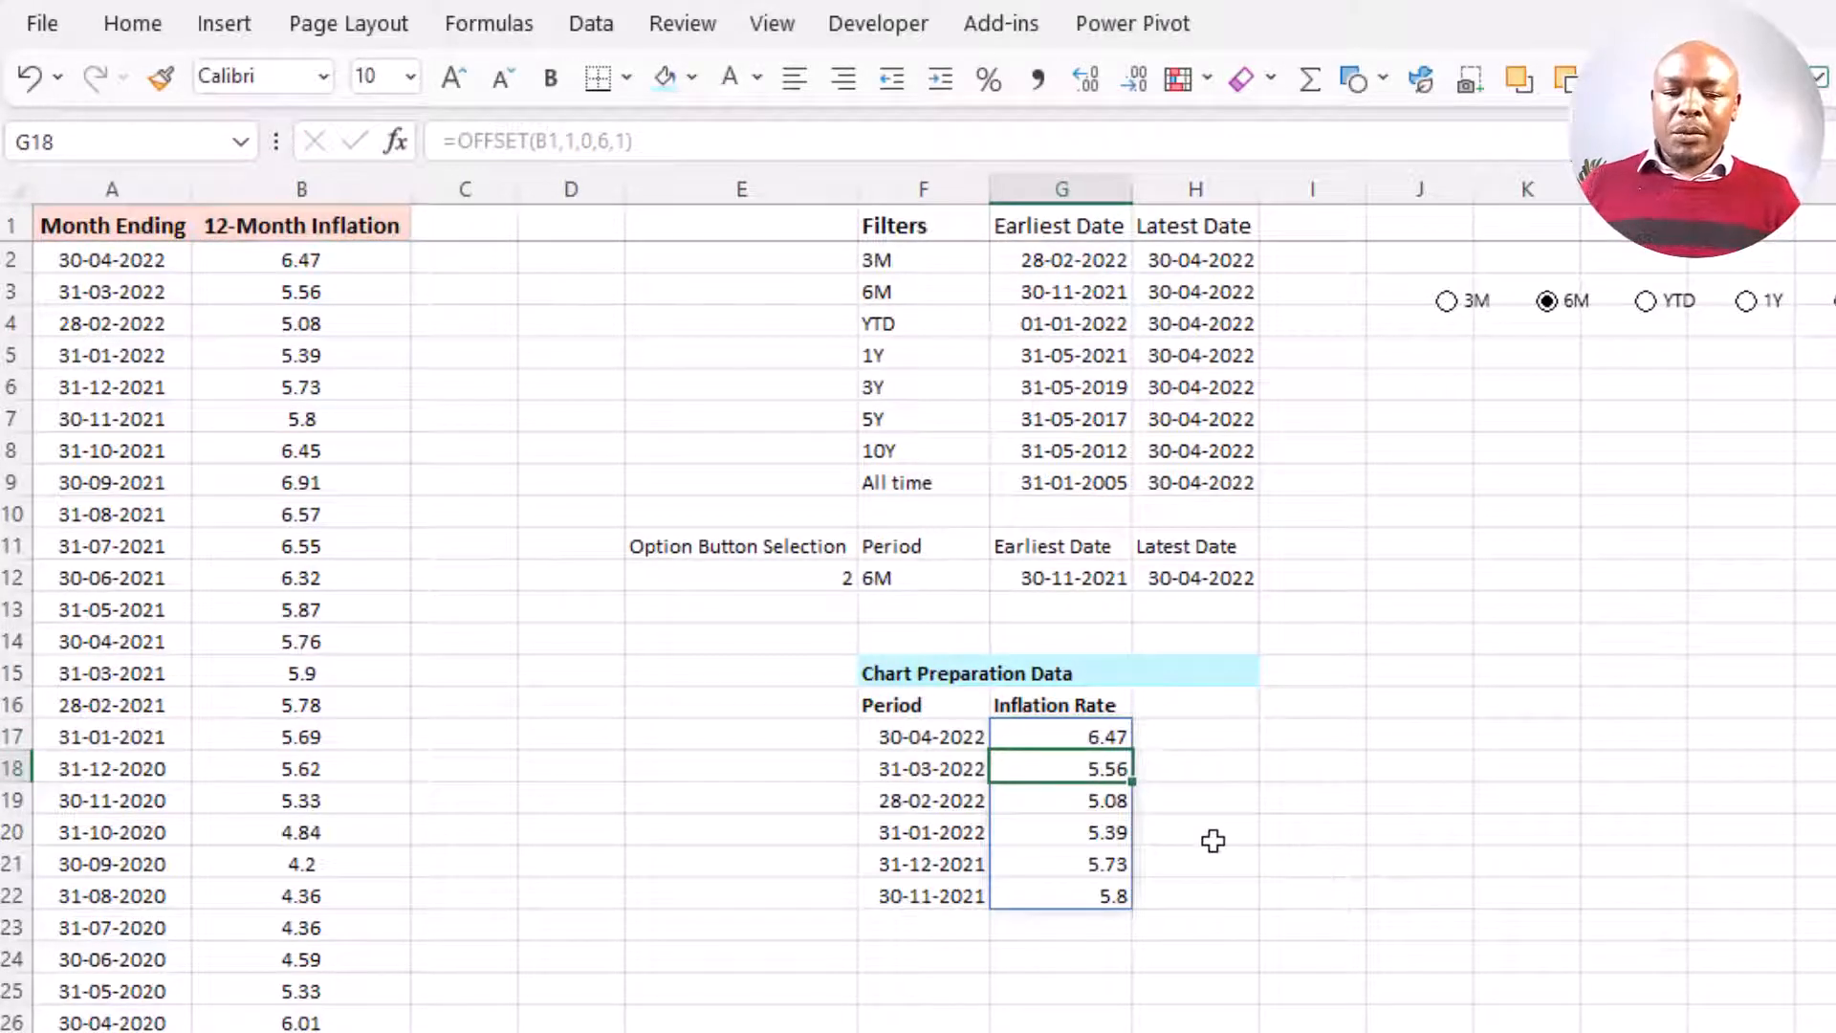
# - Compare the spilled inflation rates with source cells B2:B7 and examine the height argument of the OFFSET formula in F17
pyautogui.click(1213, 839)
pyautogui.moveTo(353, 259); pyautogui.dragTo(356, 424)
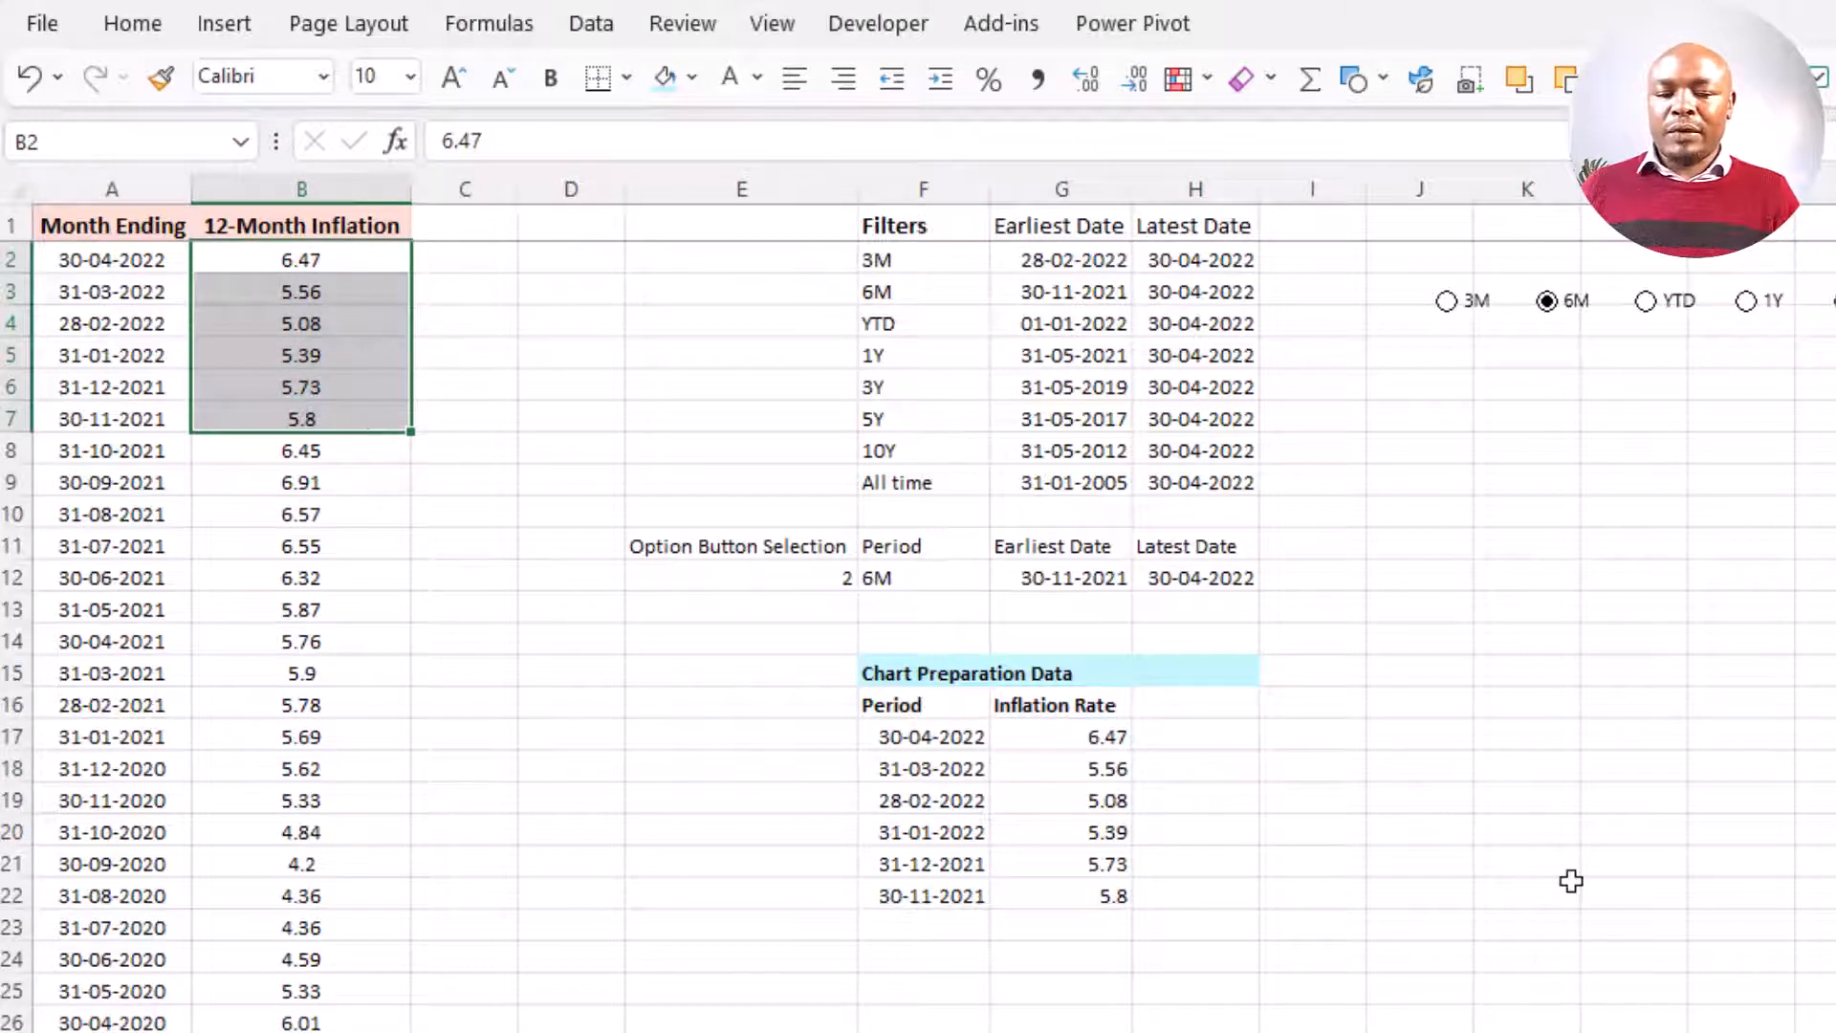
pyautogui.click(1571, 881)
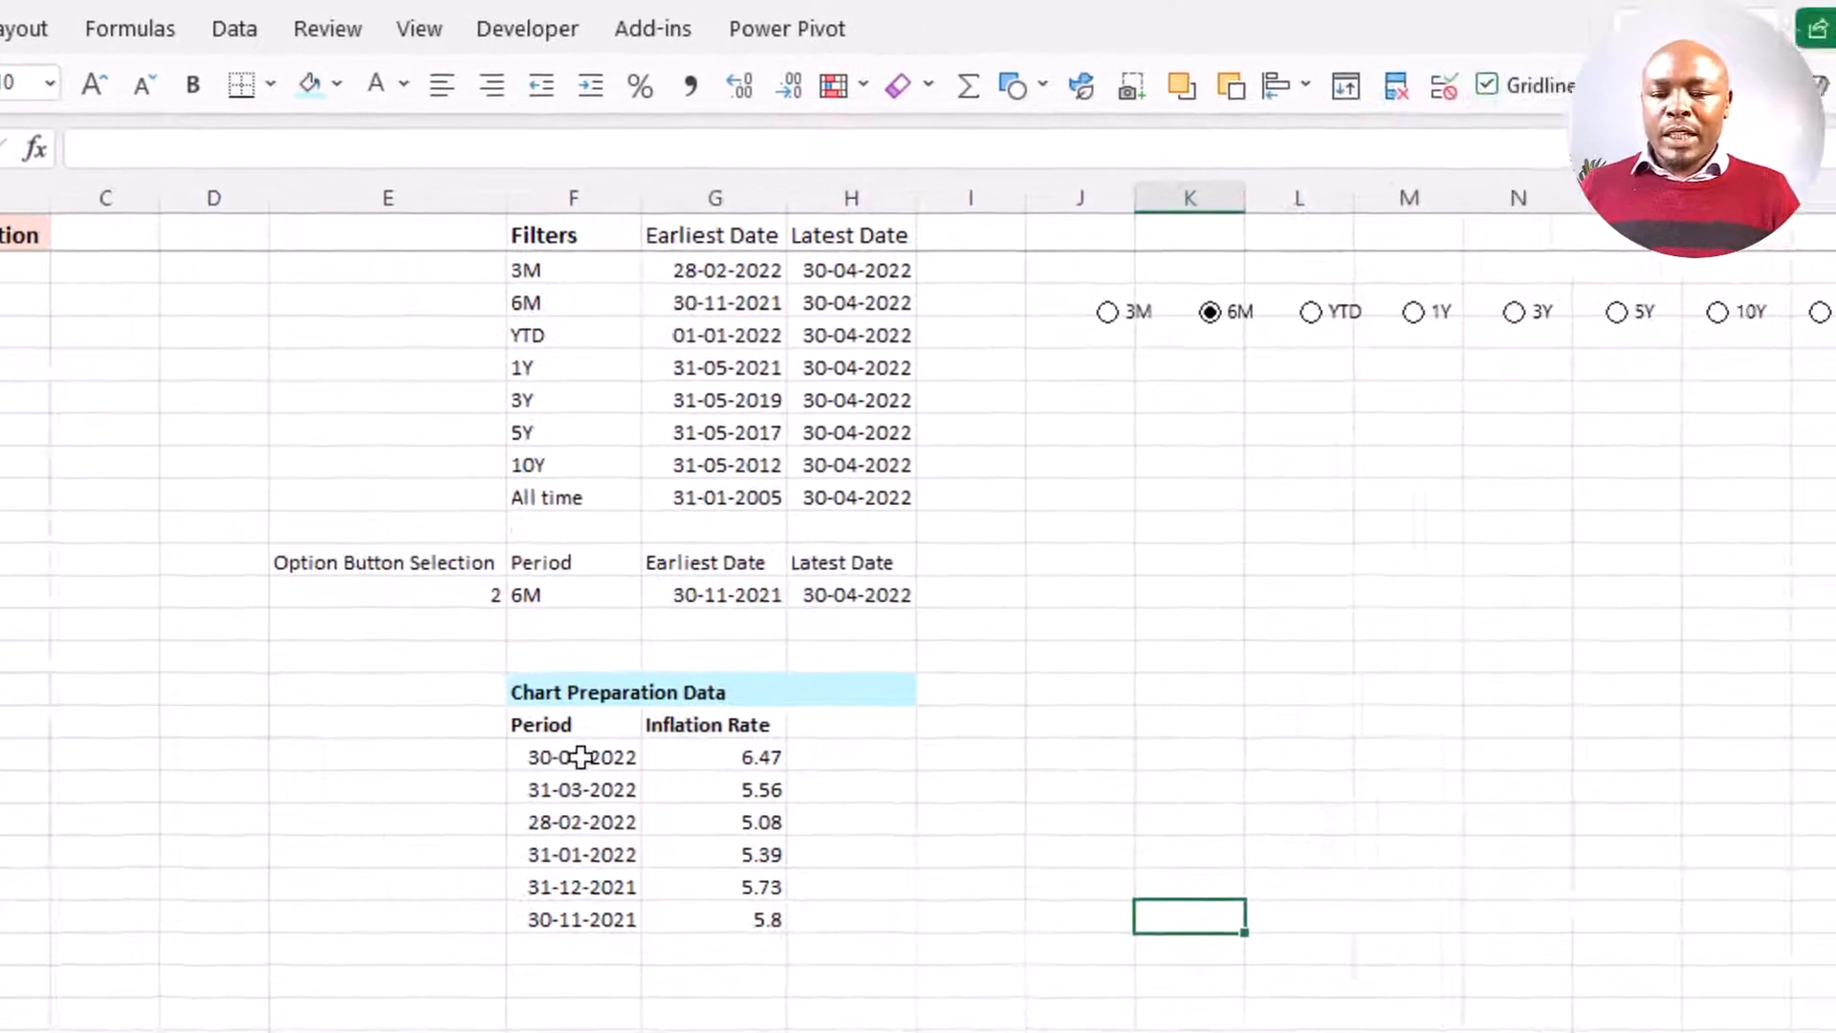
pyautogui.click(930, 737)
pyautogui.doubleClick(453, 764)
pyautogui.doubleClick(534, 764)
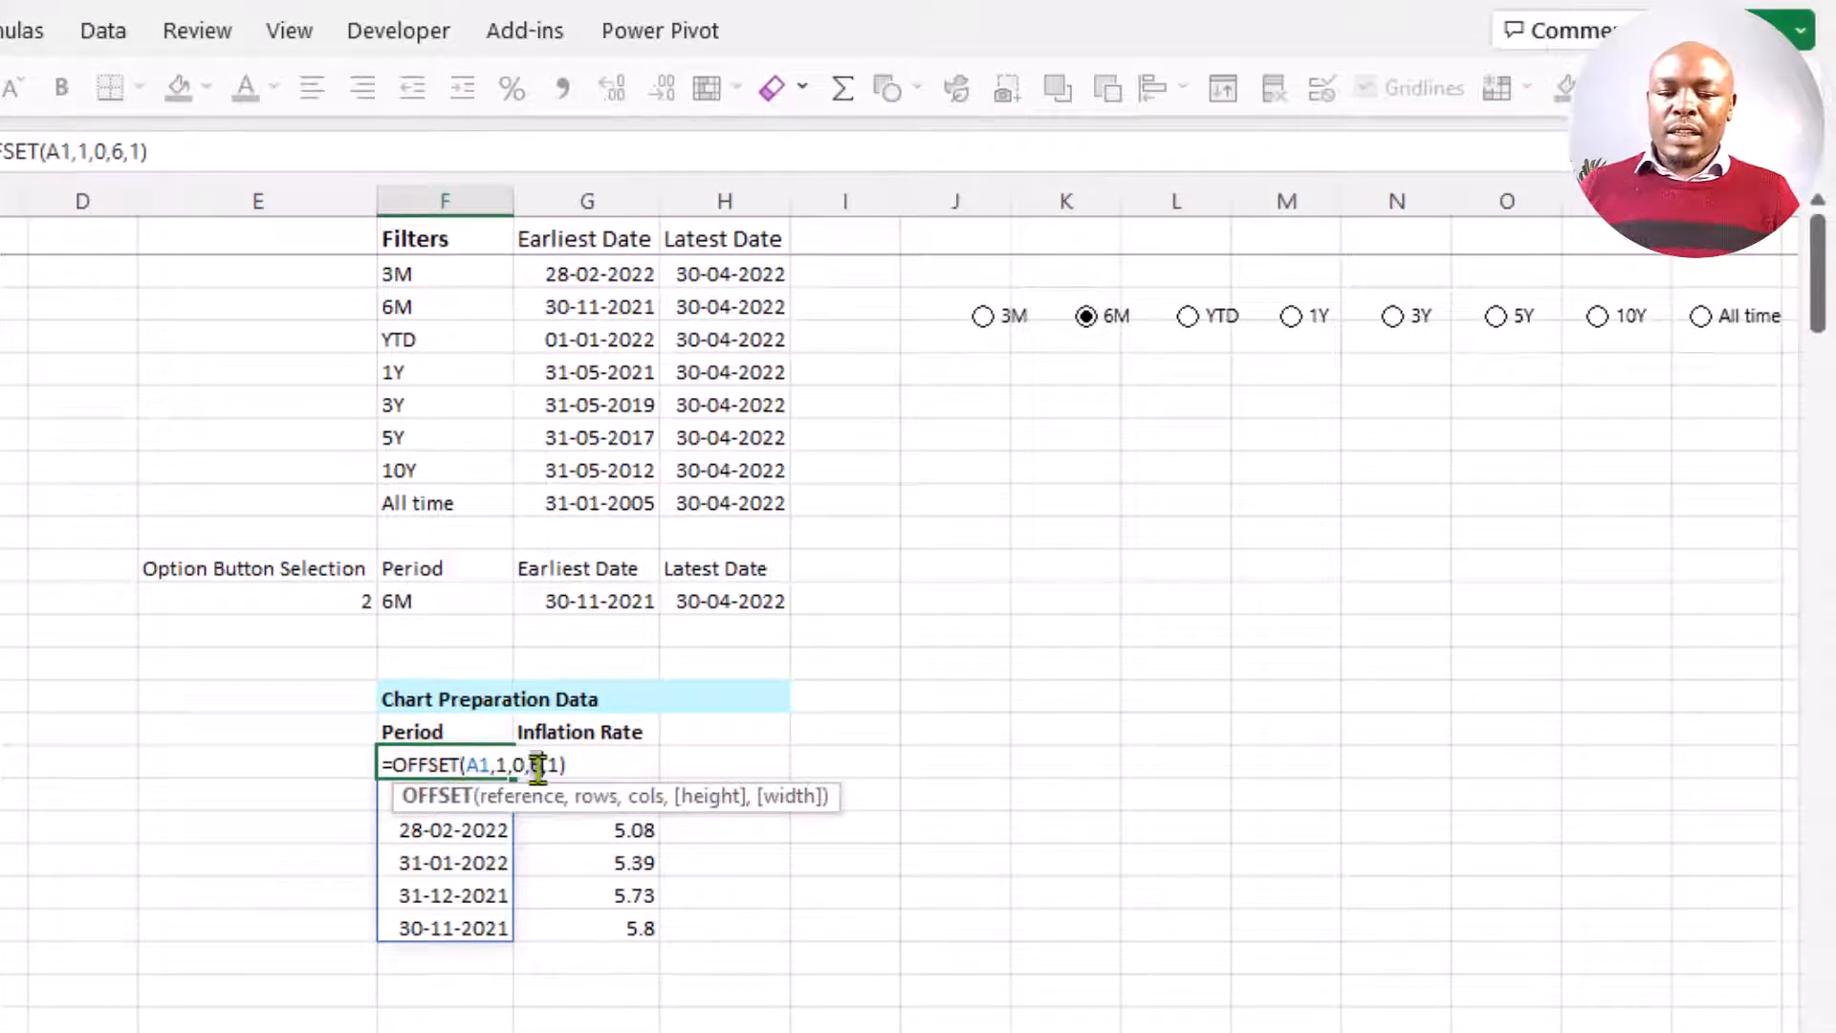
pyautogui.press('Escape')
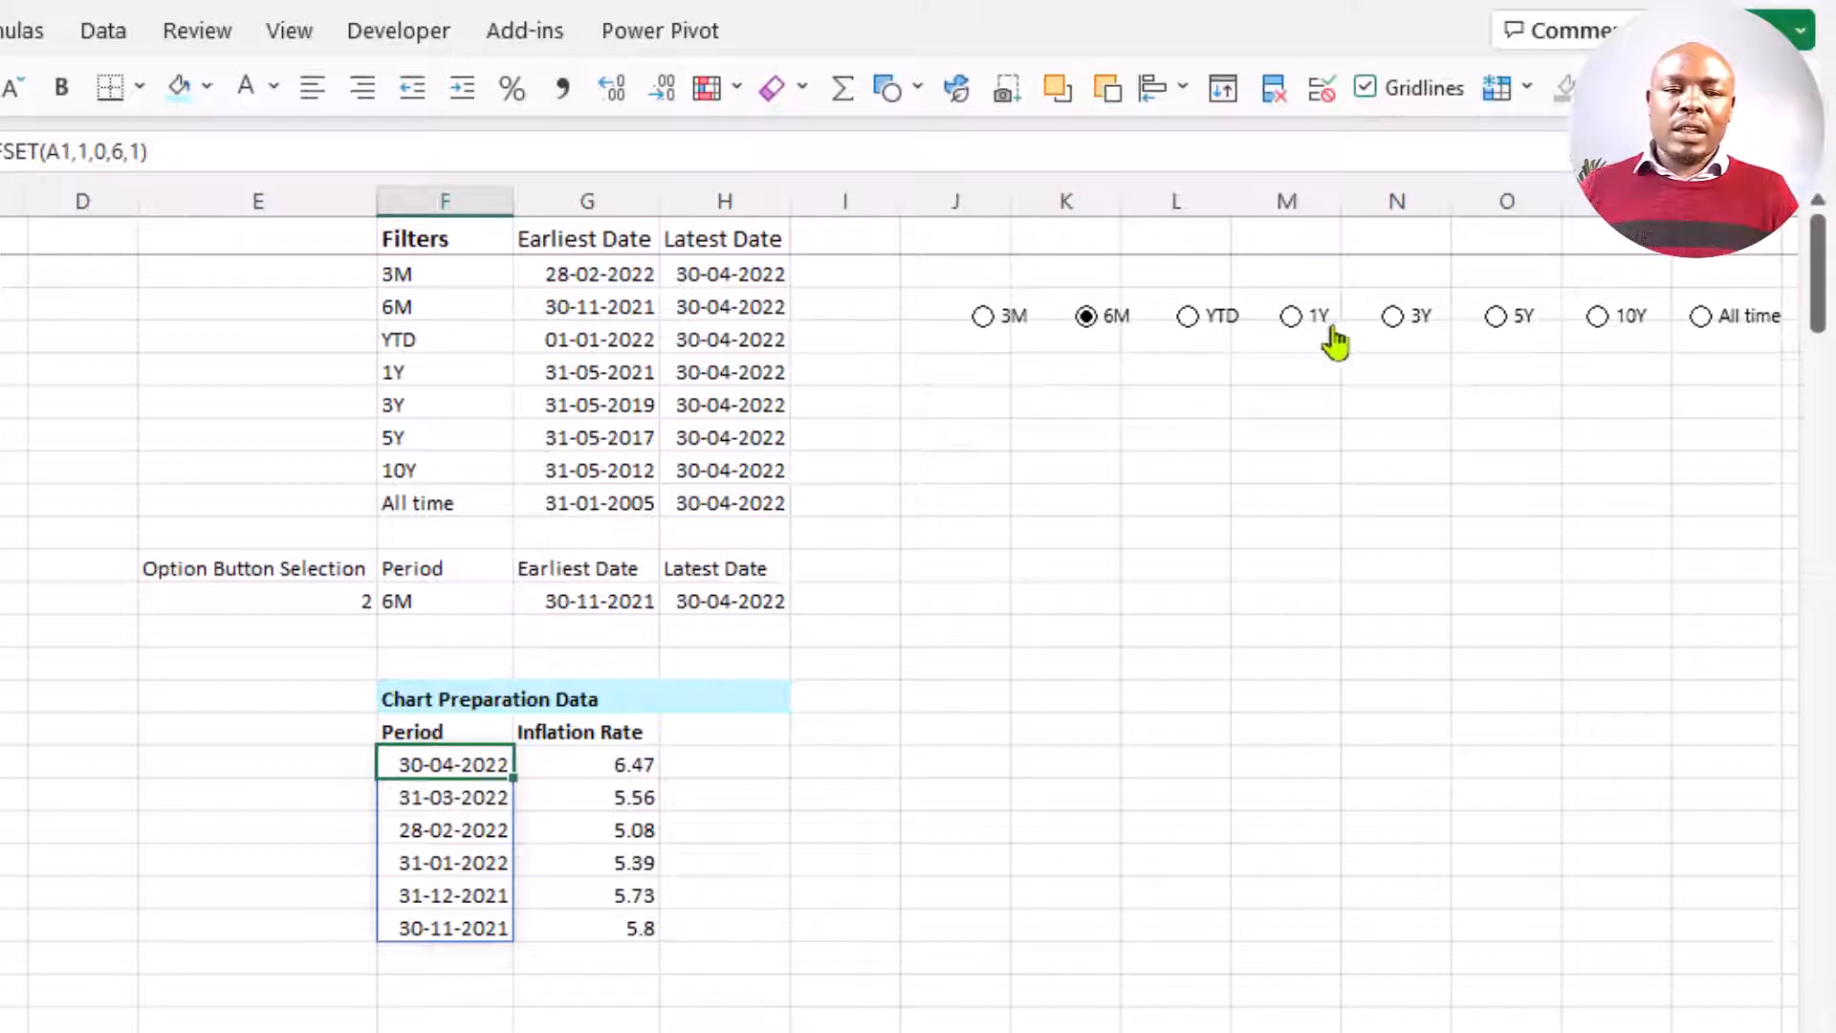
# - Choose the YTD period and replace the height in F17's OFFSET formula with a MATCH looking up G12 in A2:A210
pyautogui.click(1190, 318)
pyautogui.doubleClick(534, 764)
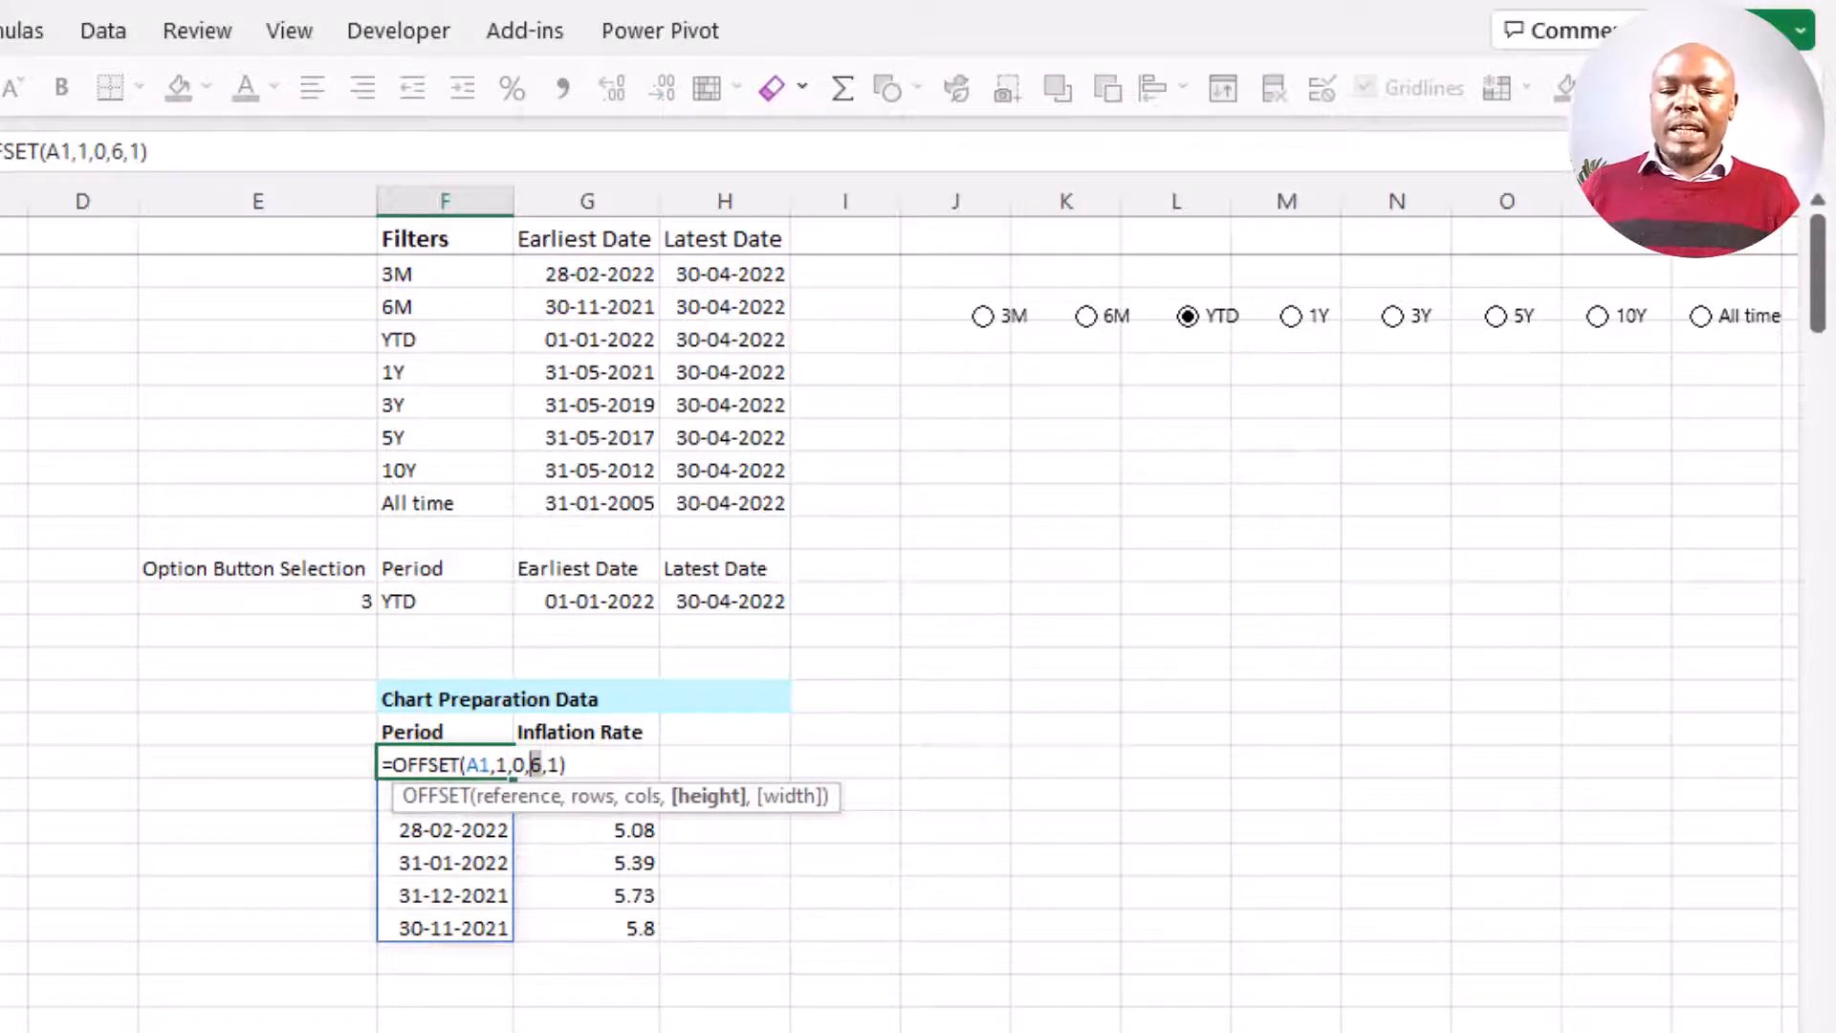
pyautogui.write('mat')
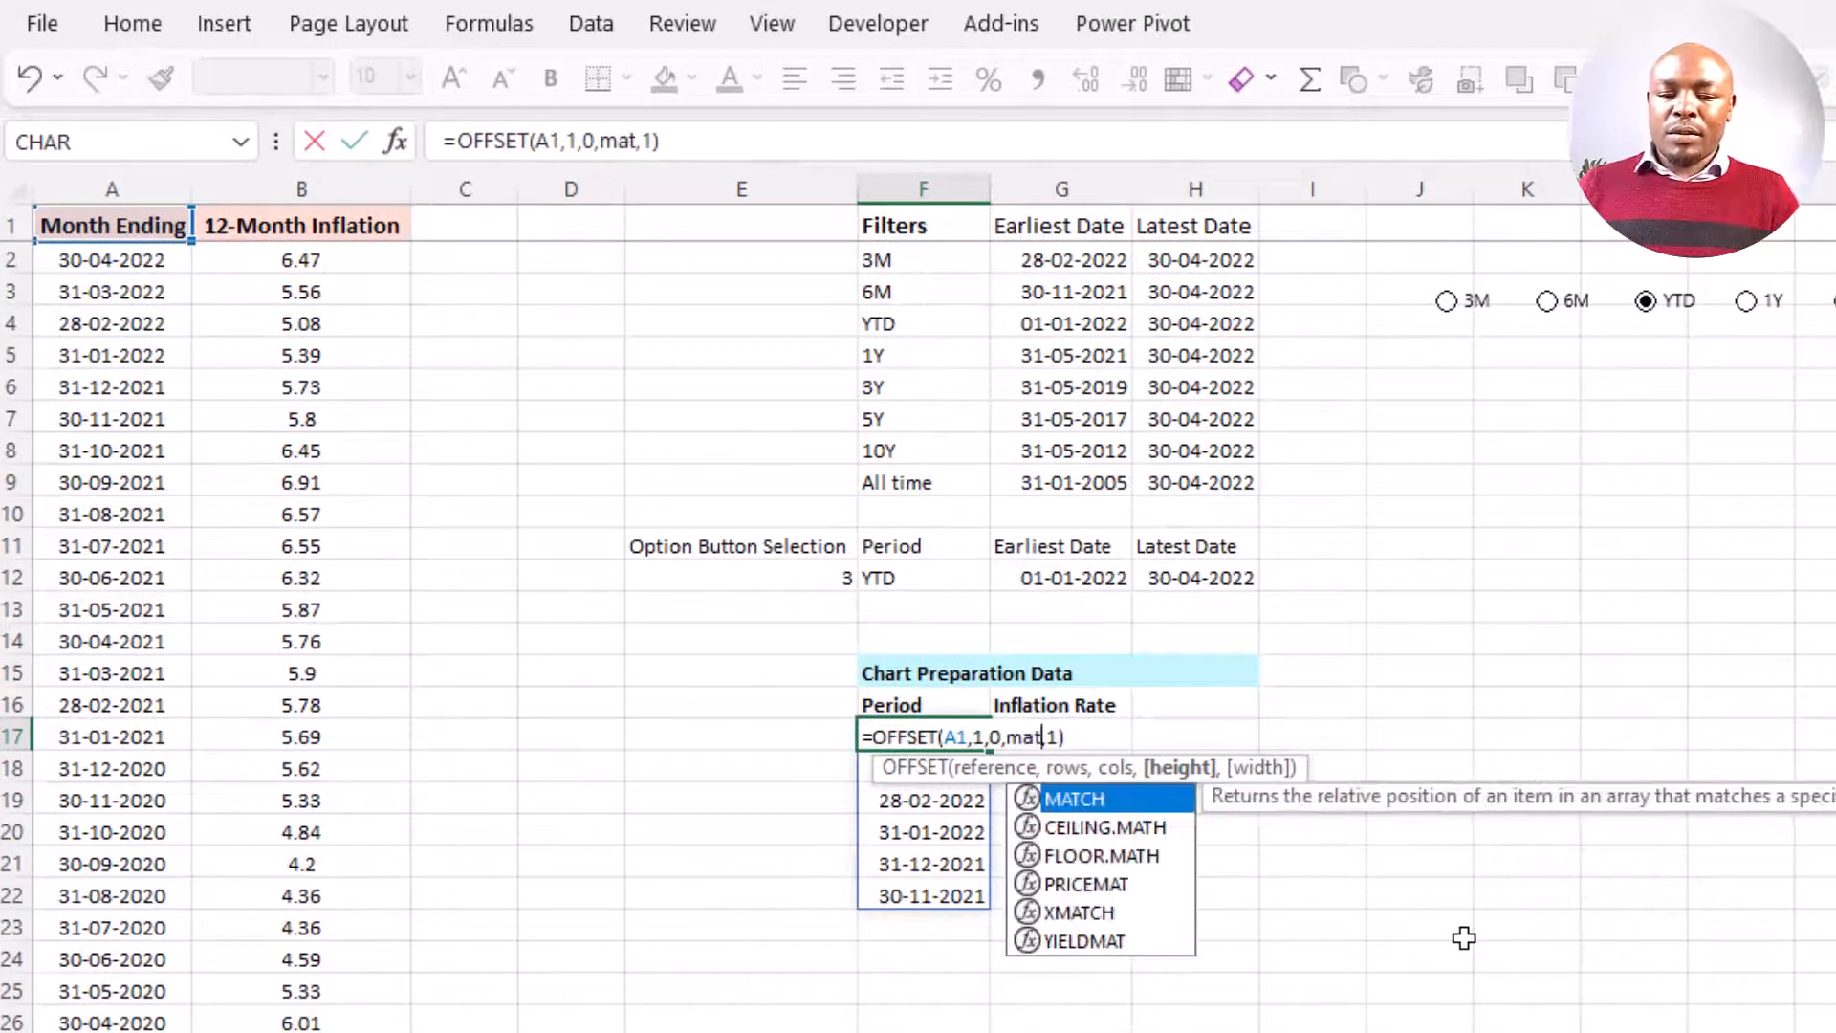
pyautogui.press('Tab')
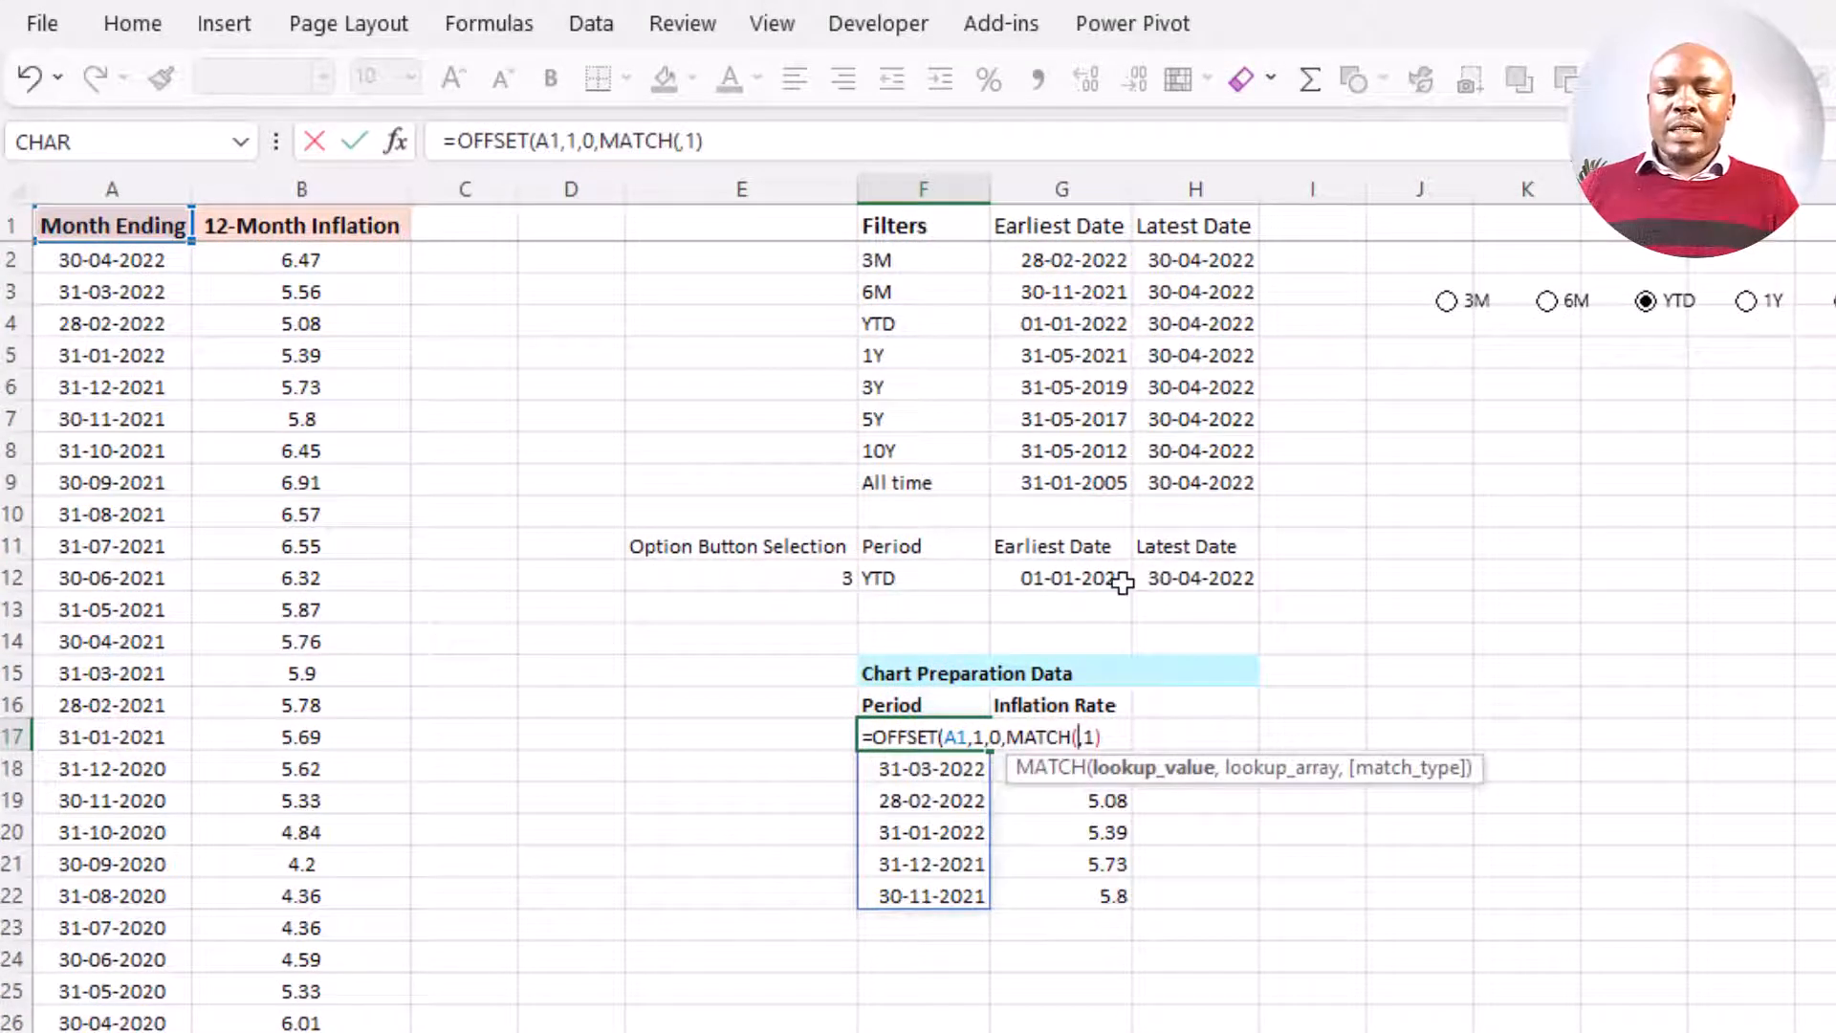
pyautogui.click(1049, 577)
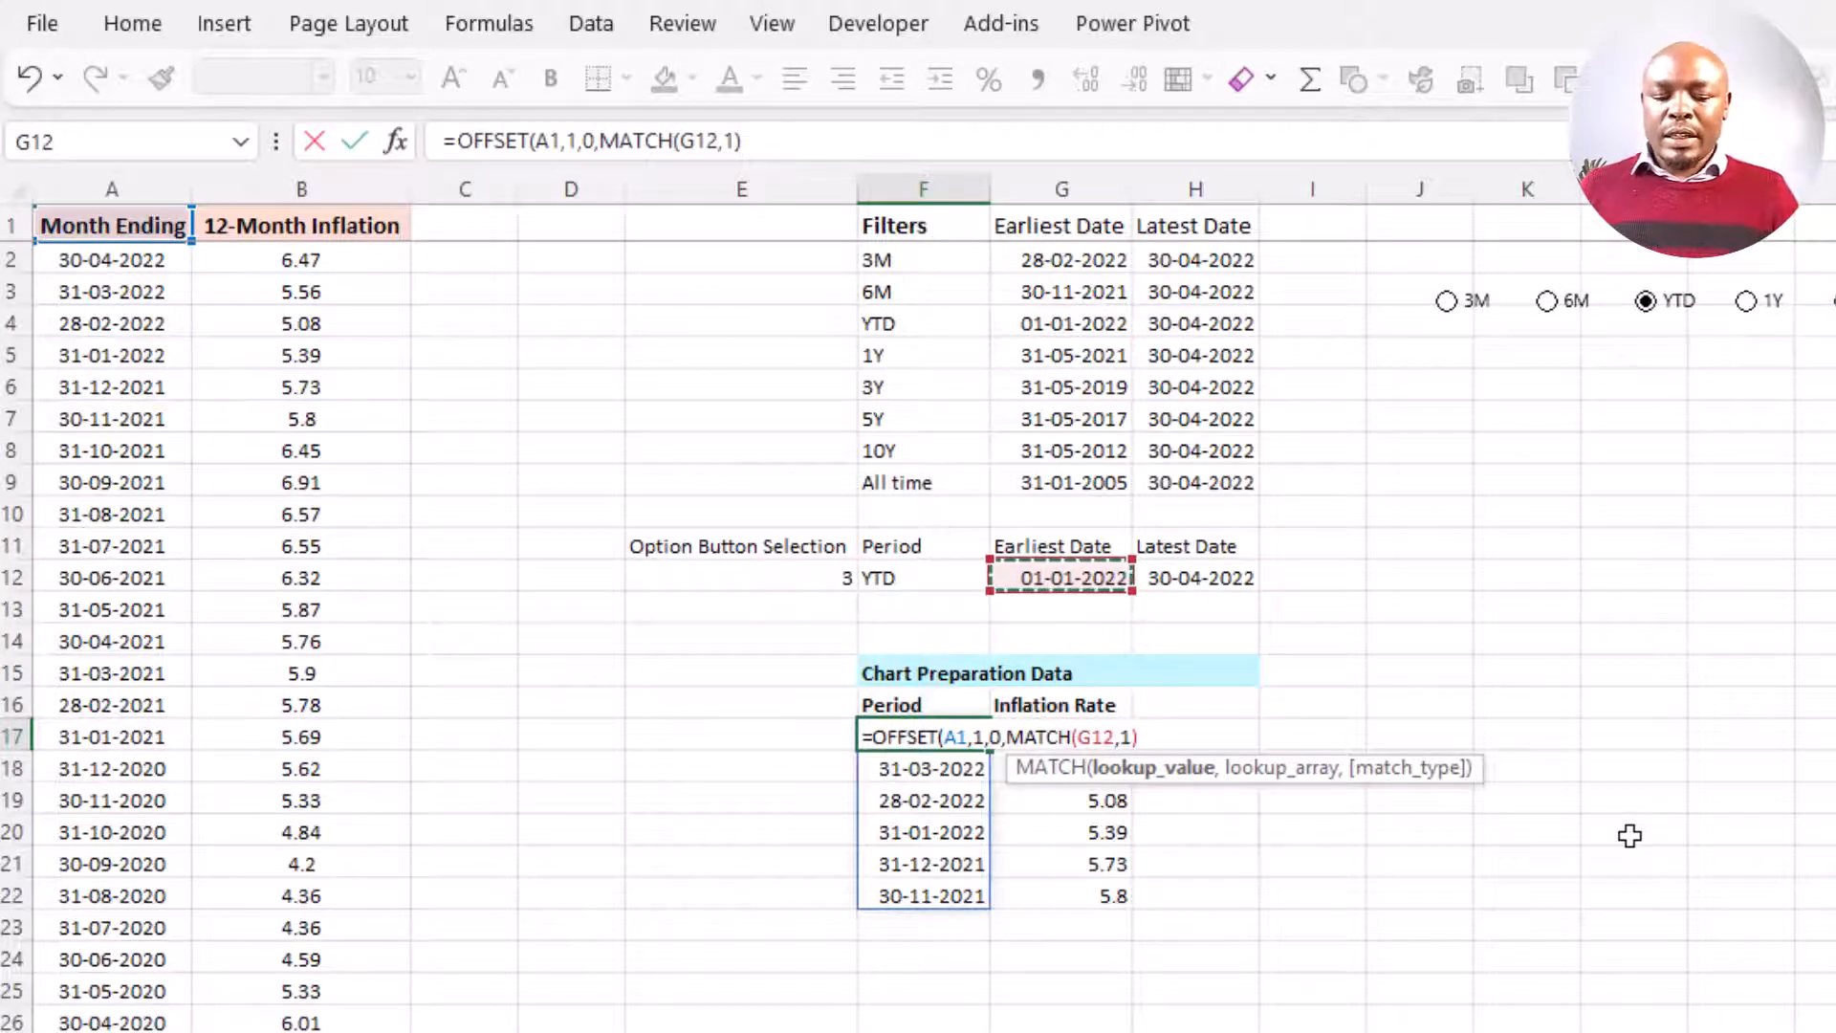
pyautogui.write(',')
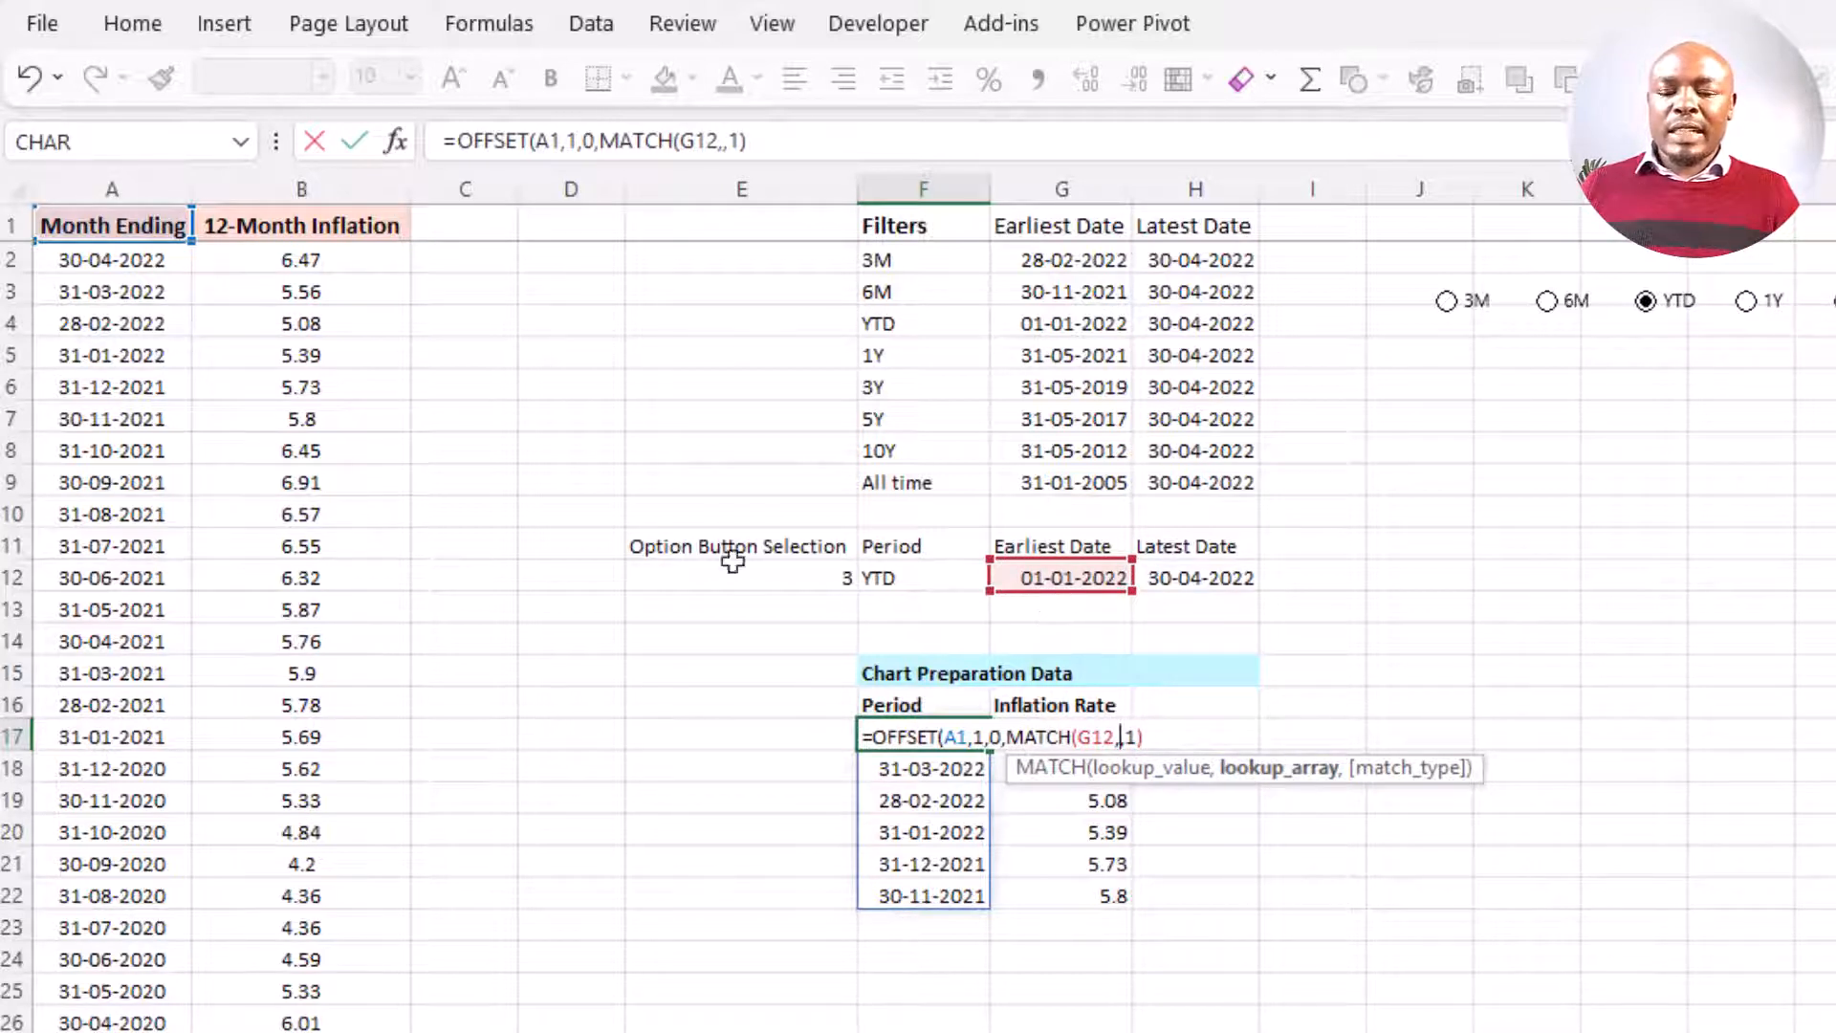
pyautogui.click(103, 259)
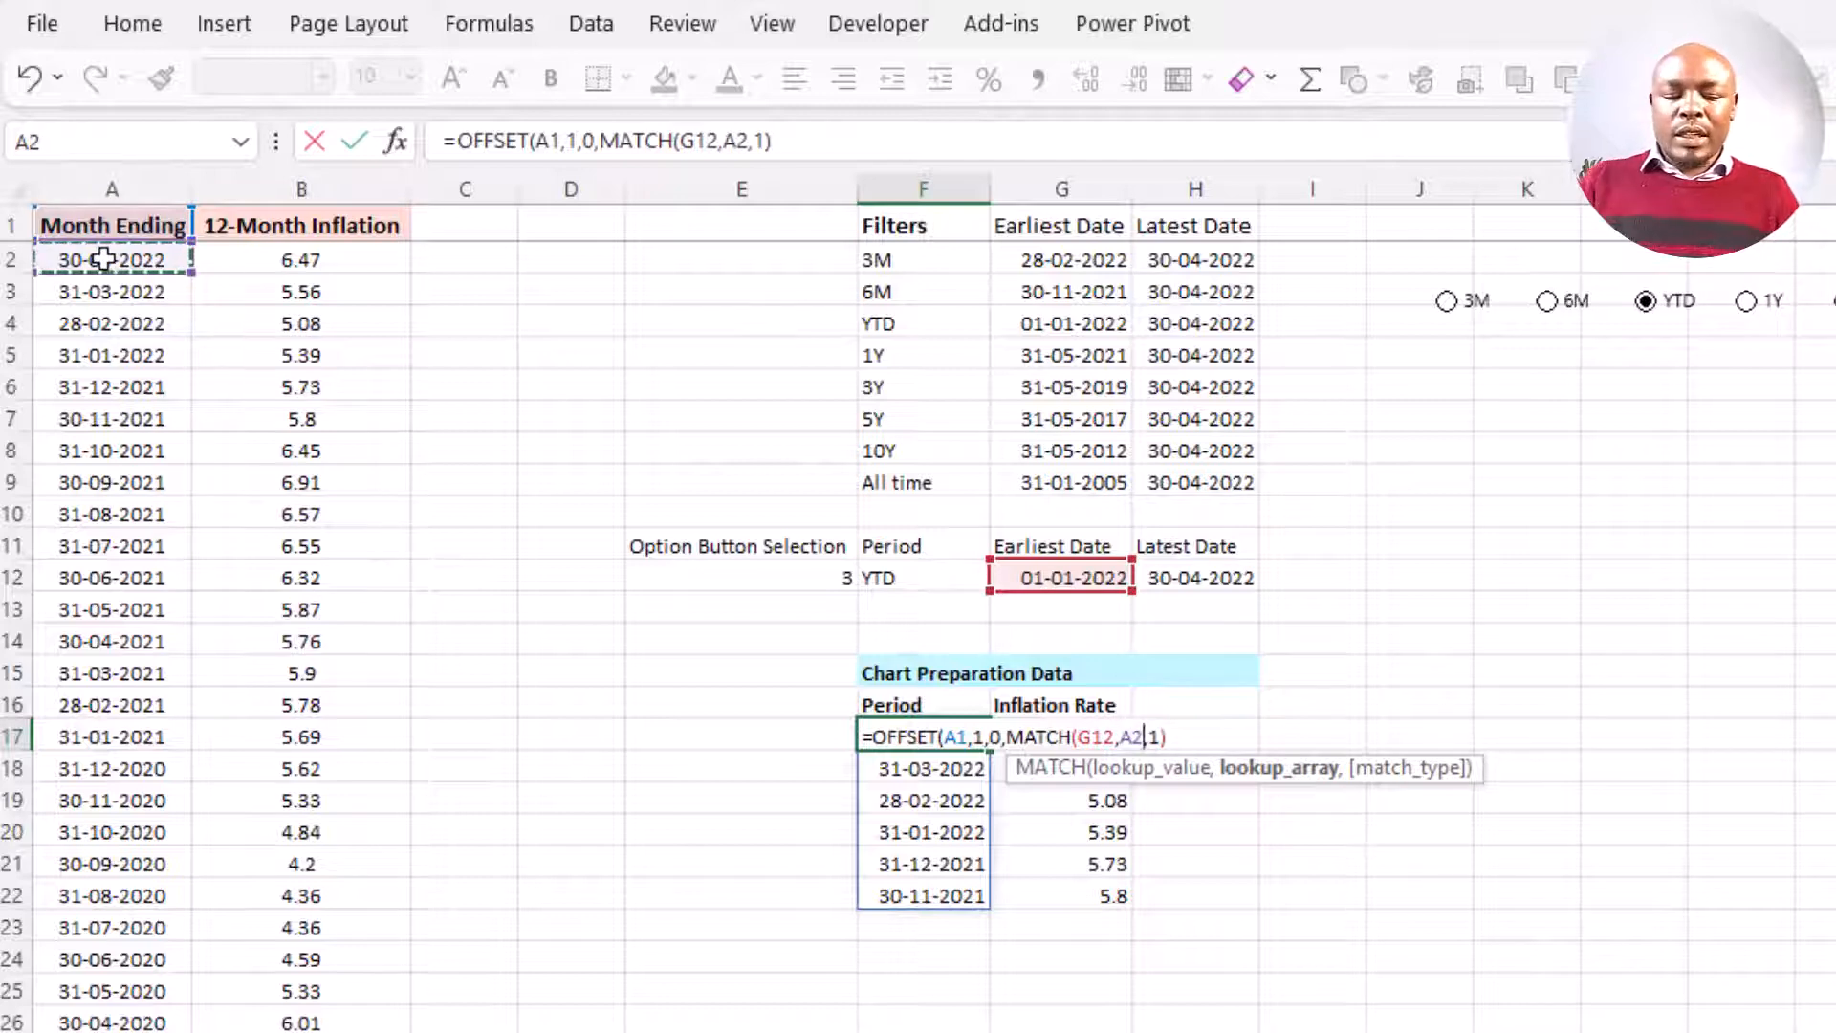
pyautogui.hotkey('ctrl', 'shift', 'Down')
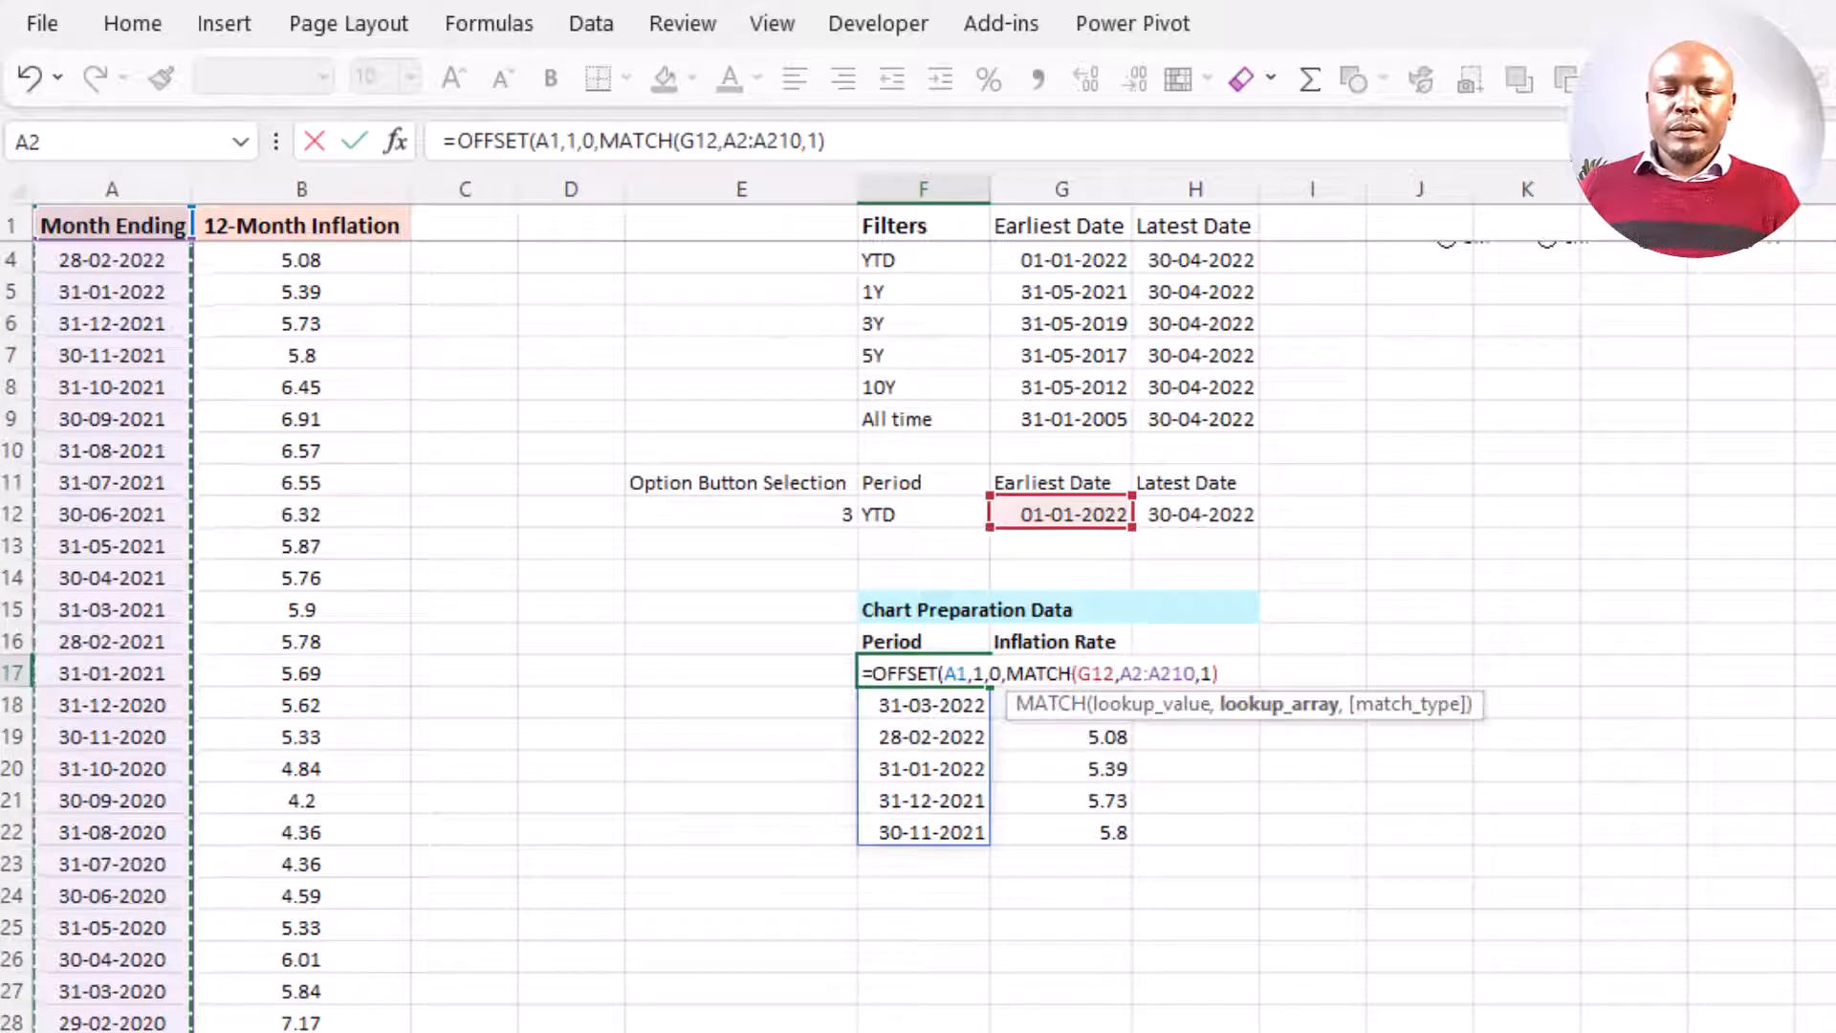
# - Set the match type in F17's MATCH function to -1 (Greater than) and complete the formula
pyautogui.write(',')
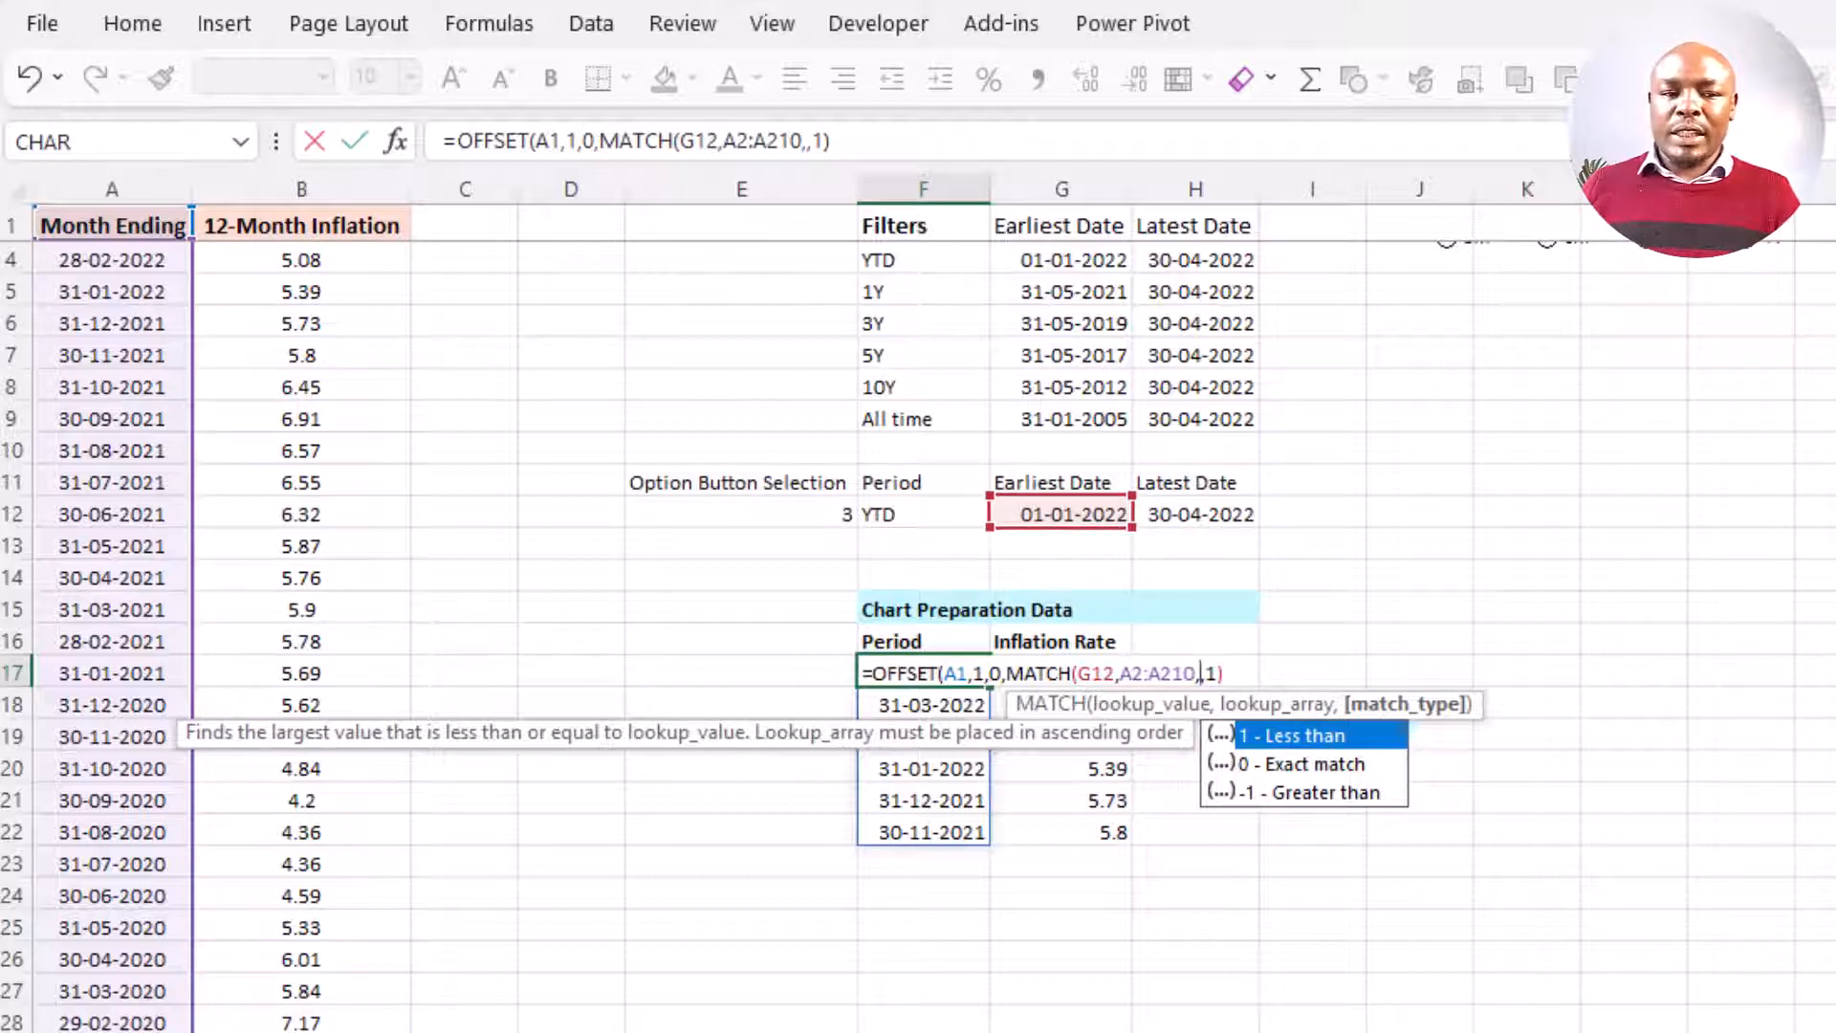
pyautogui.scroll(1, 1061, 516)
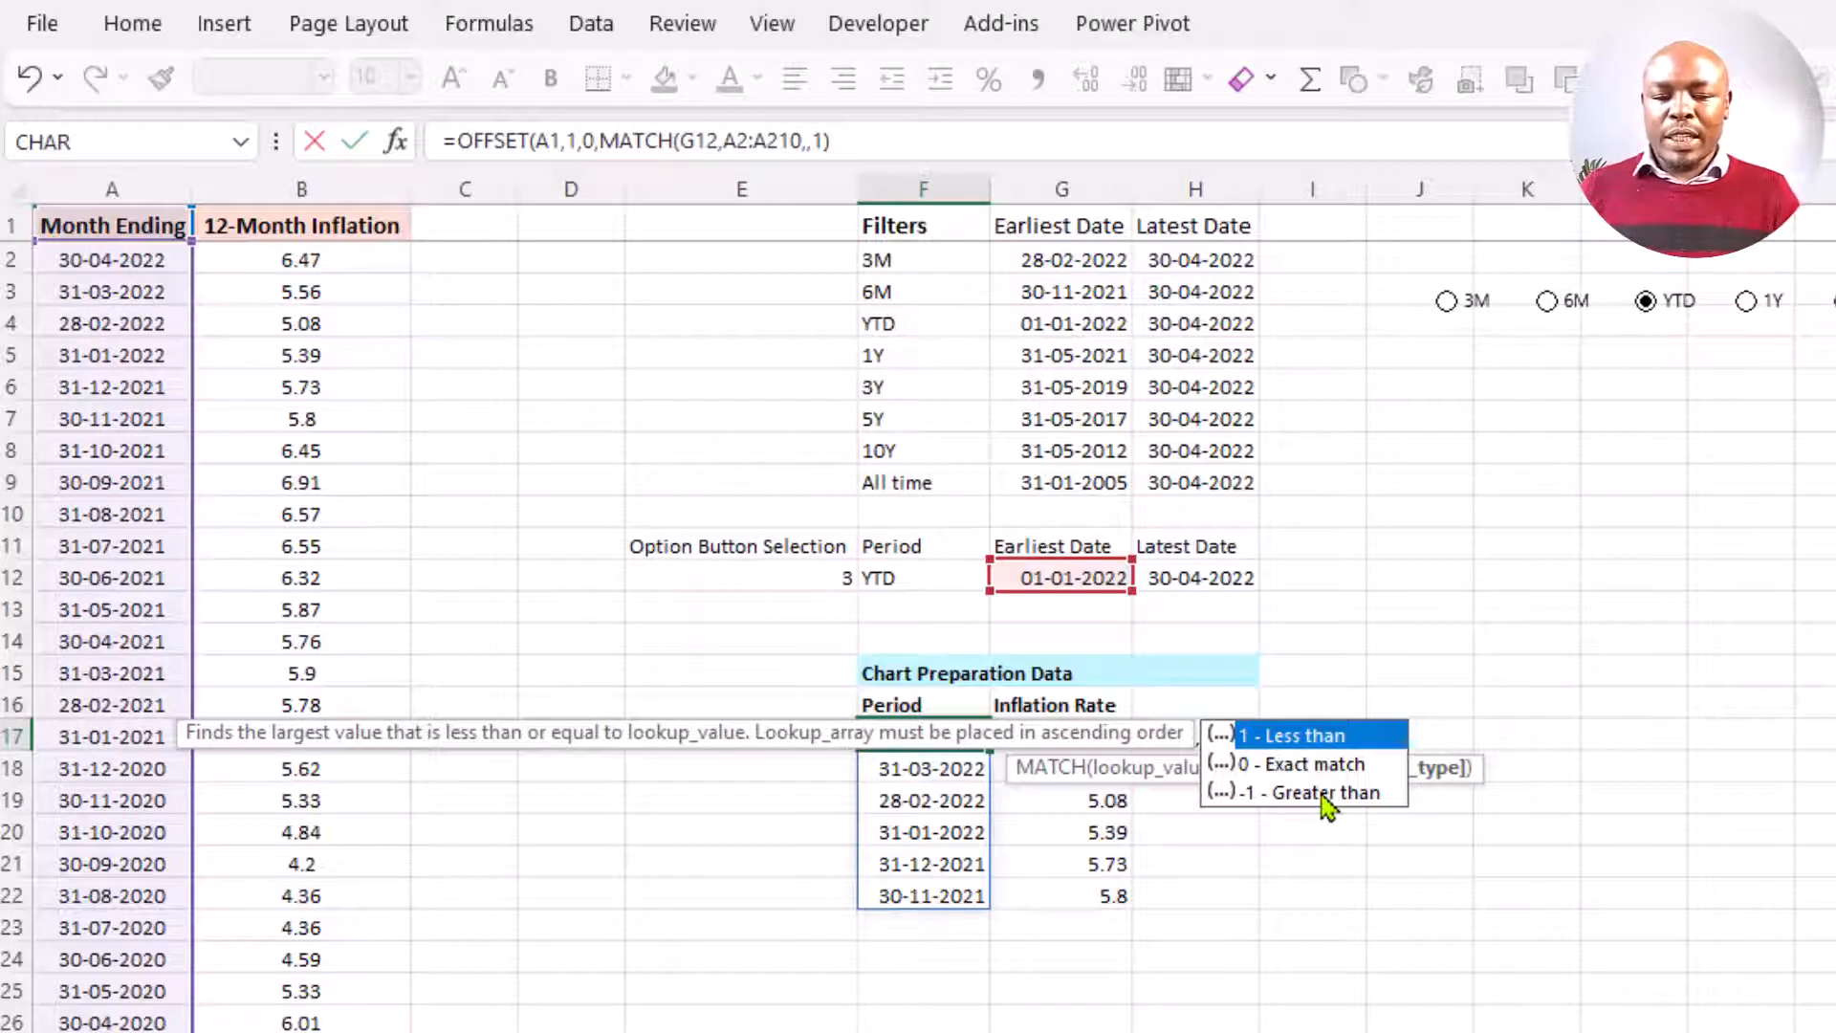
pyautogui.press('Down')
pyautogui.press('Down')
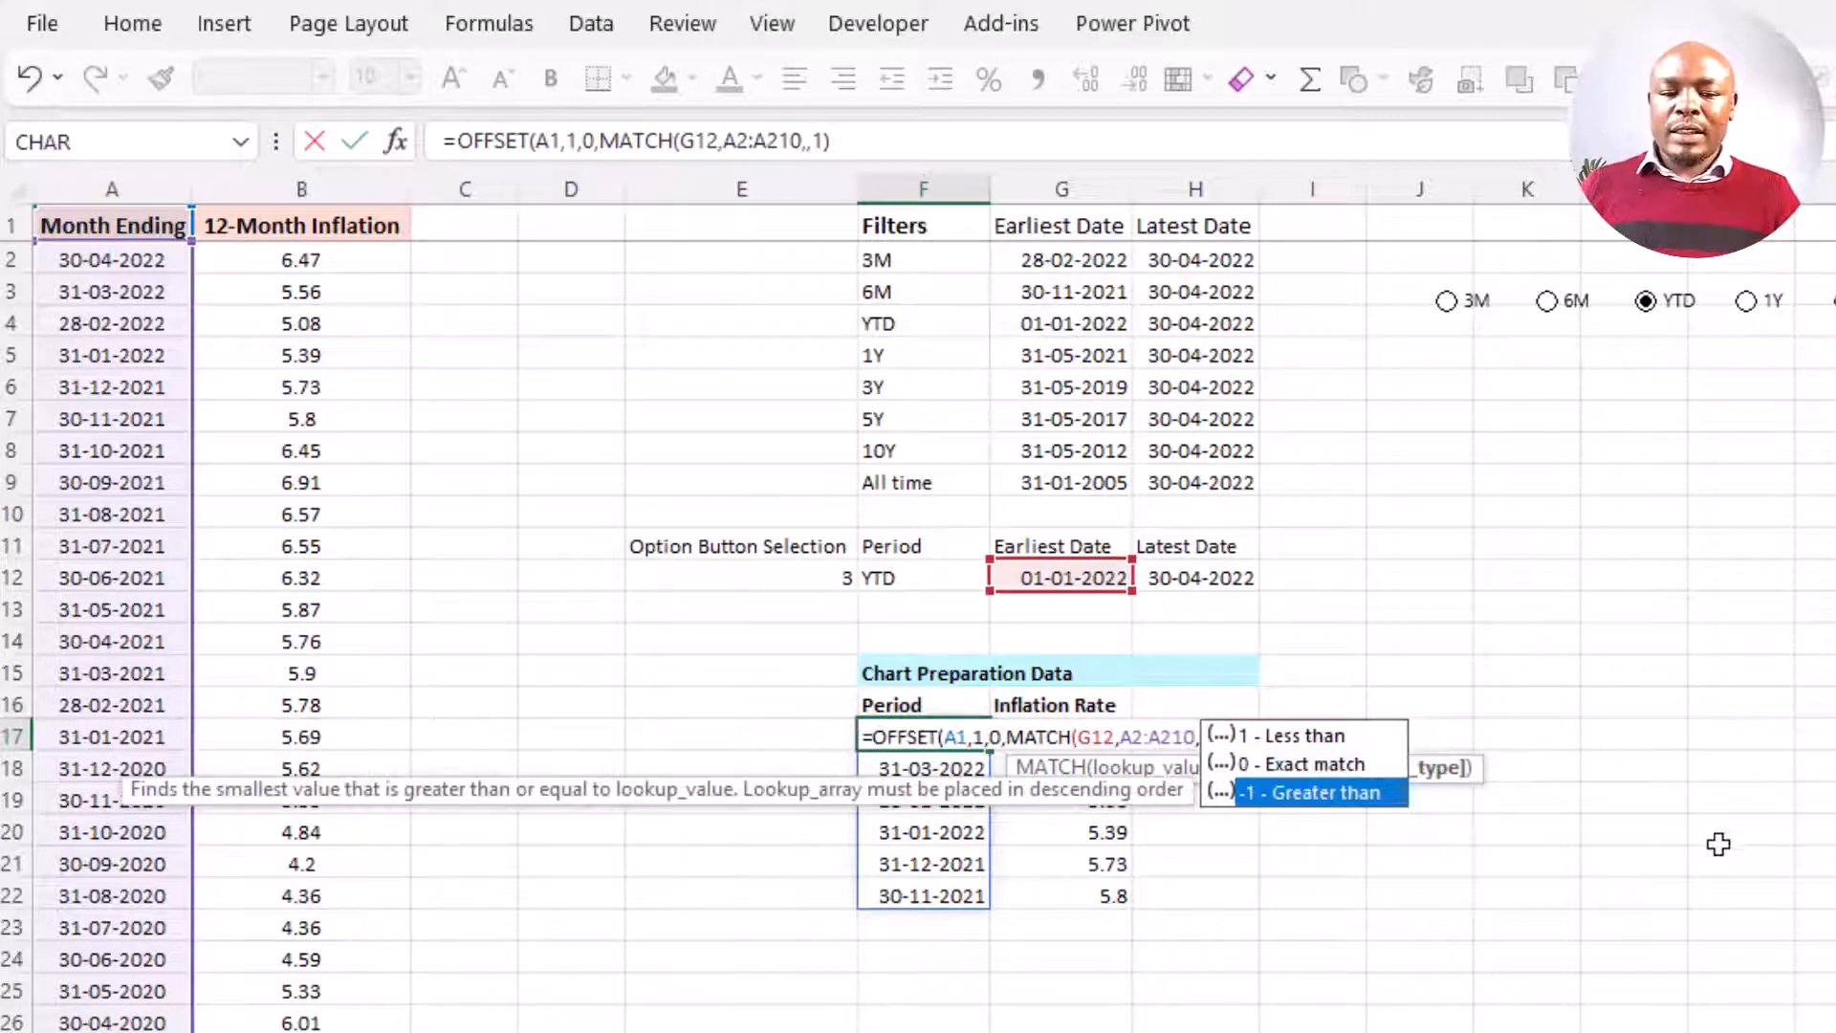
pyautogui.press('Tab')
pyautogui.write(')')
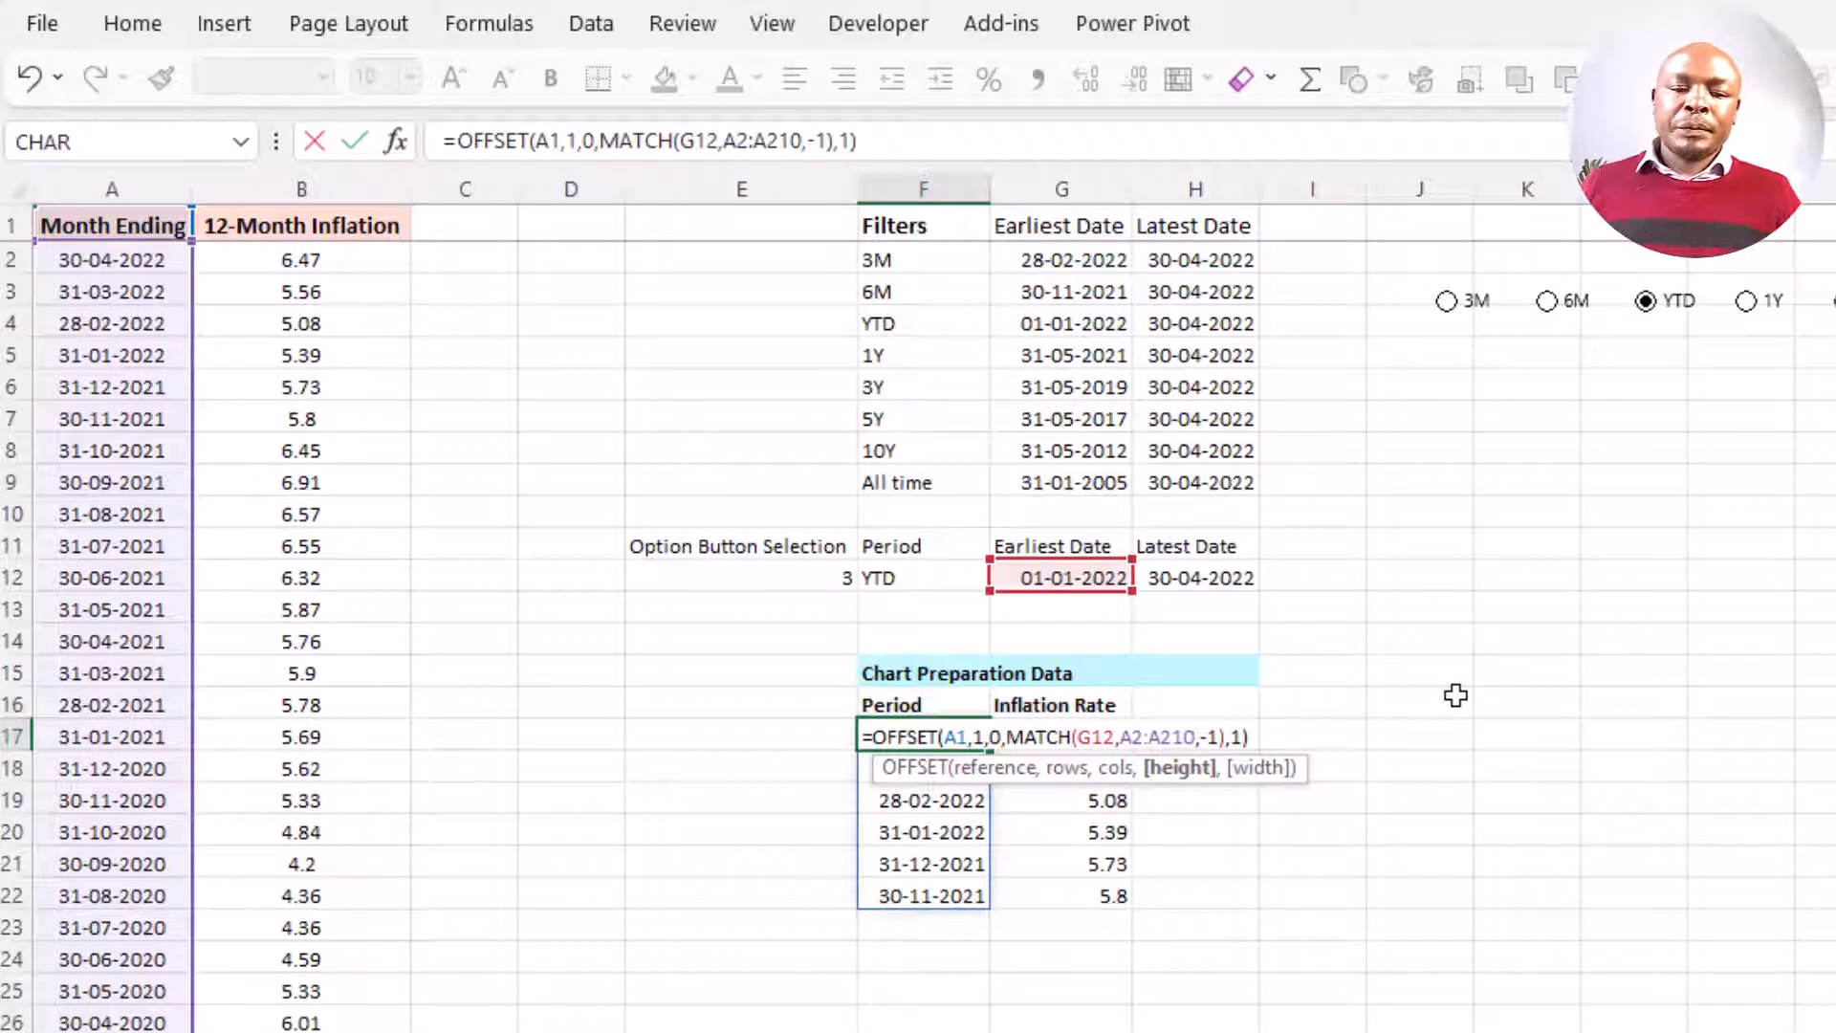
pyautogui.press('Return')
pyautogui.click(935, 734)
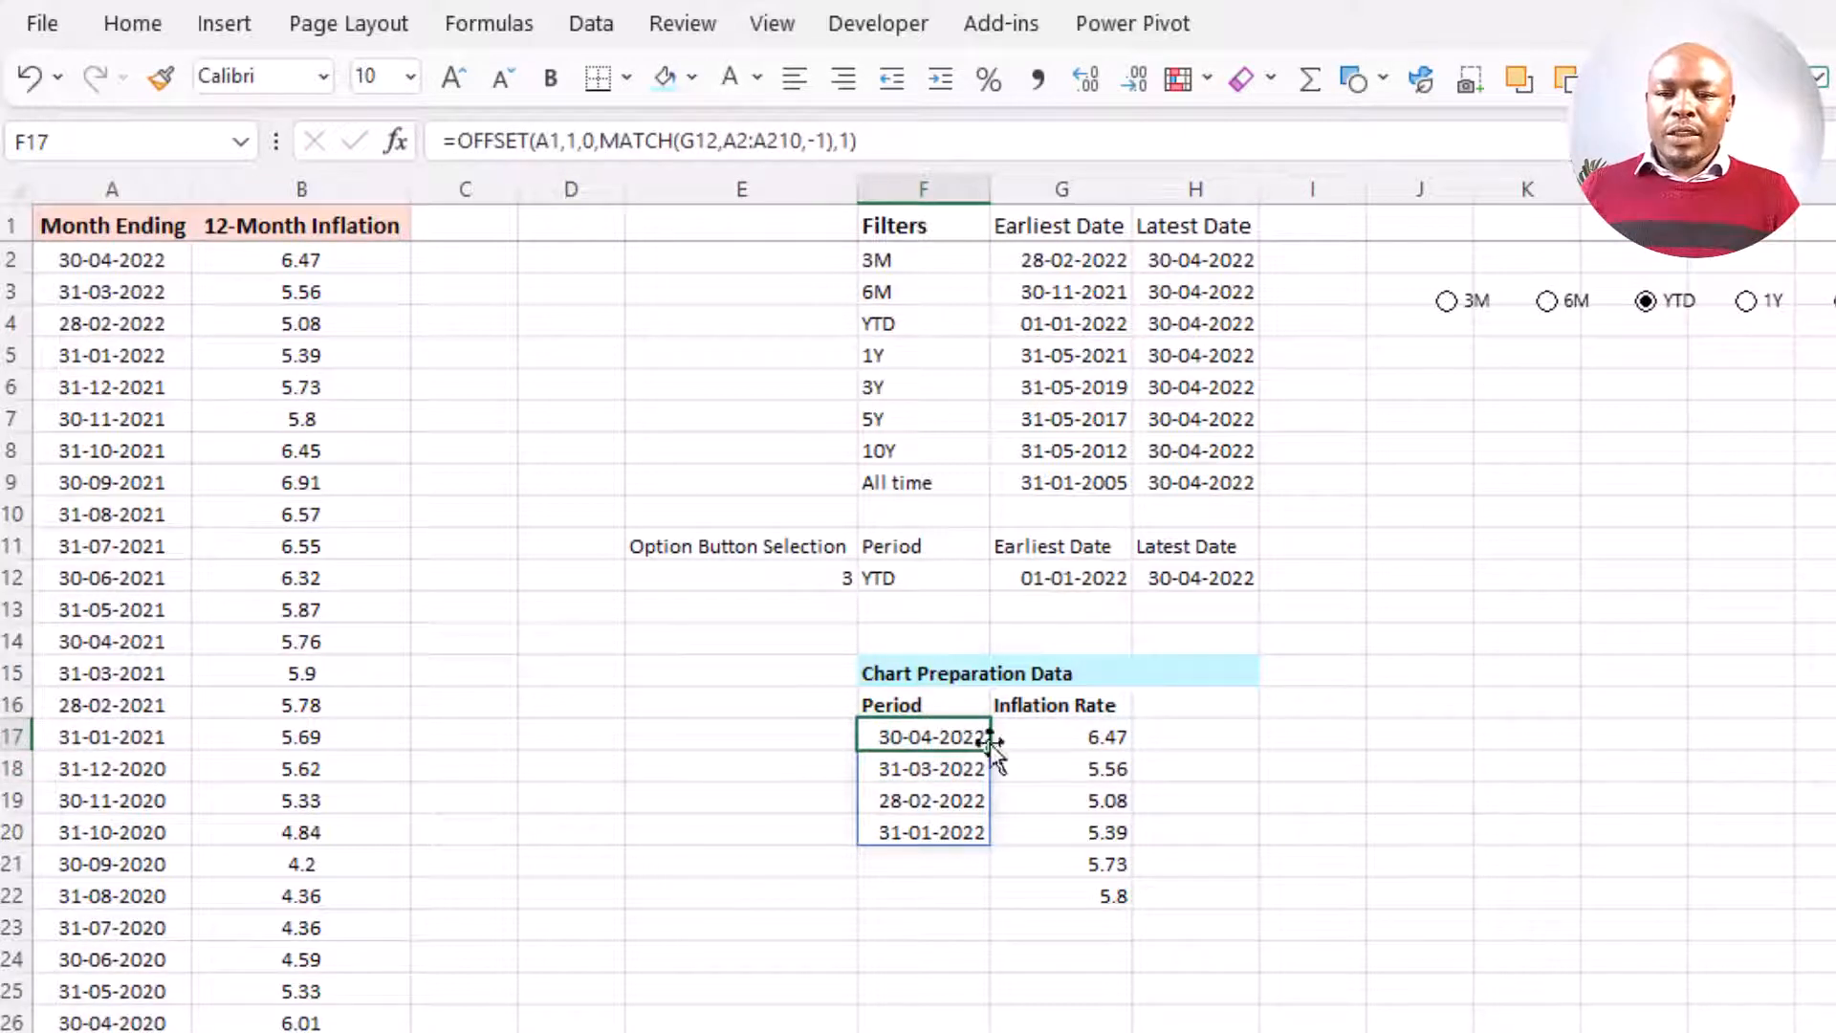
# - Replace the height in G17's OFFSET formula with a MATCH looking up G12 in A2:A210
pyautogui.click(1037, 748)
pyautogui.doubleClick(1052, 736)
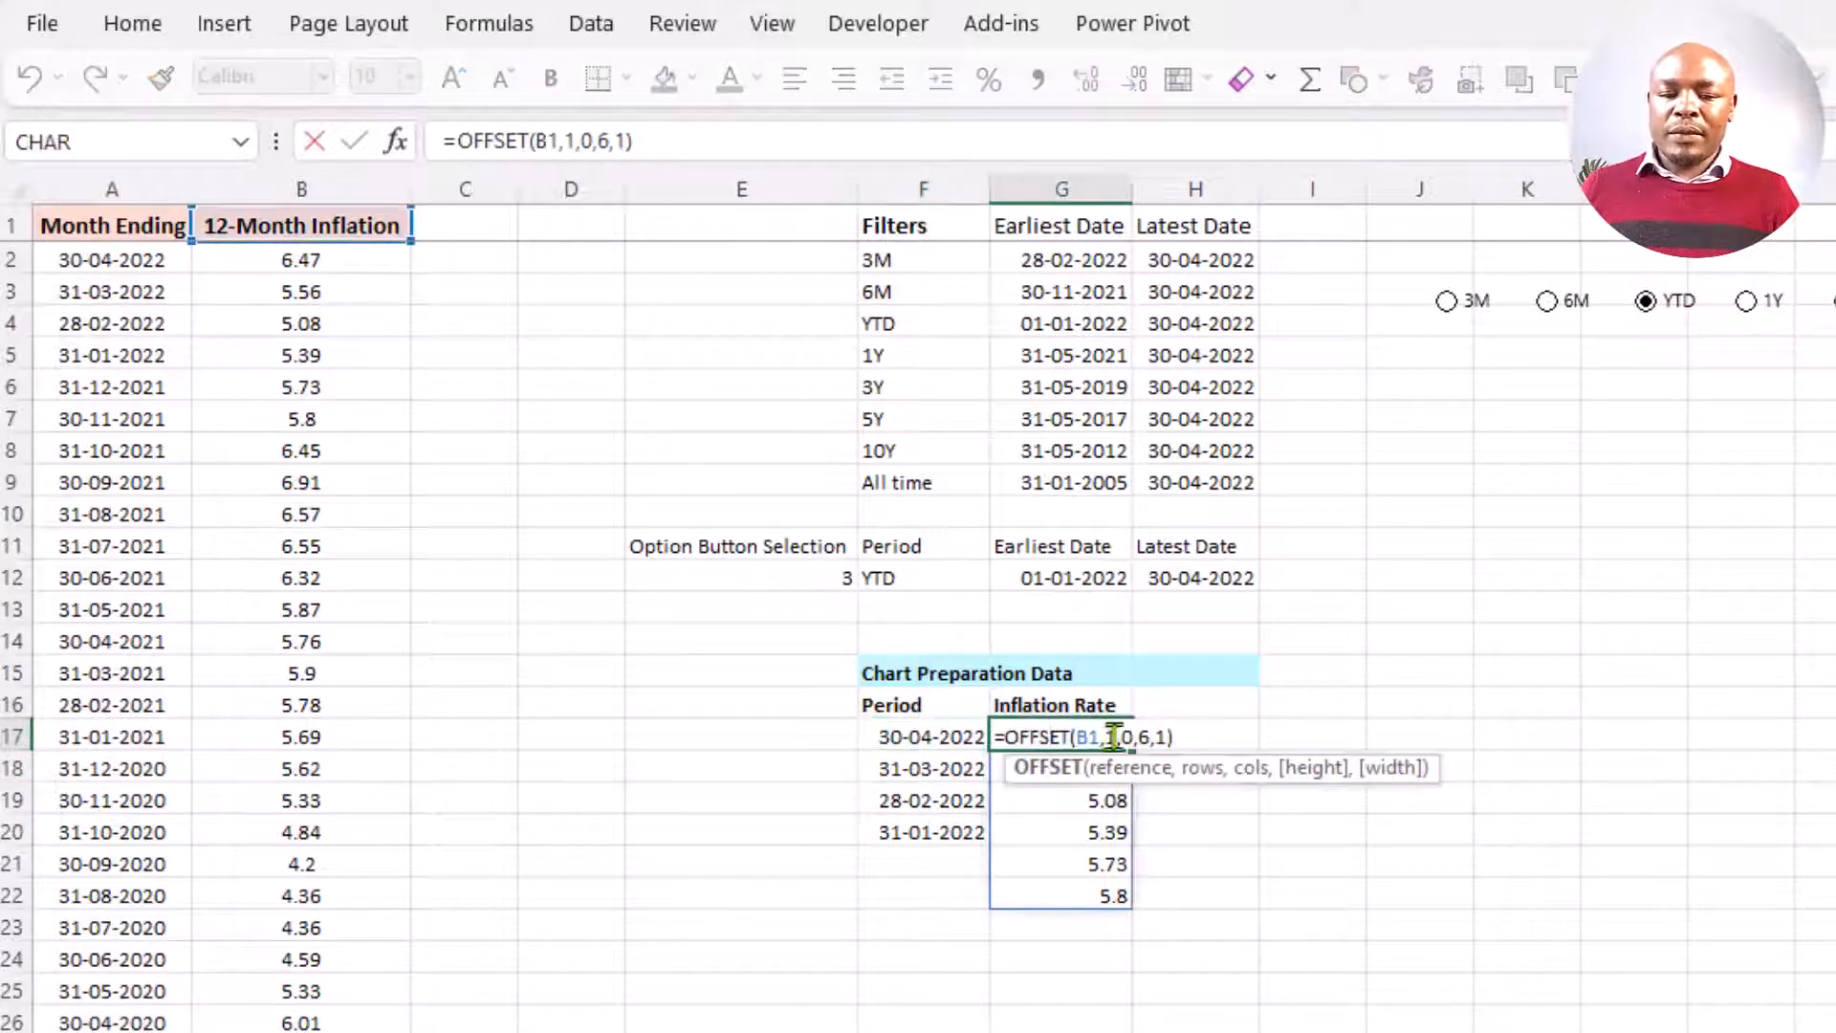
pyautogui.doubleClick(1145, 737)
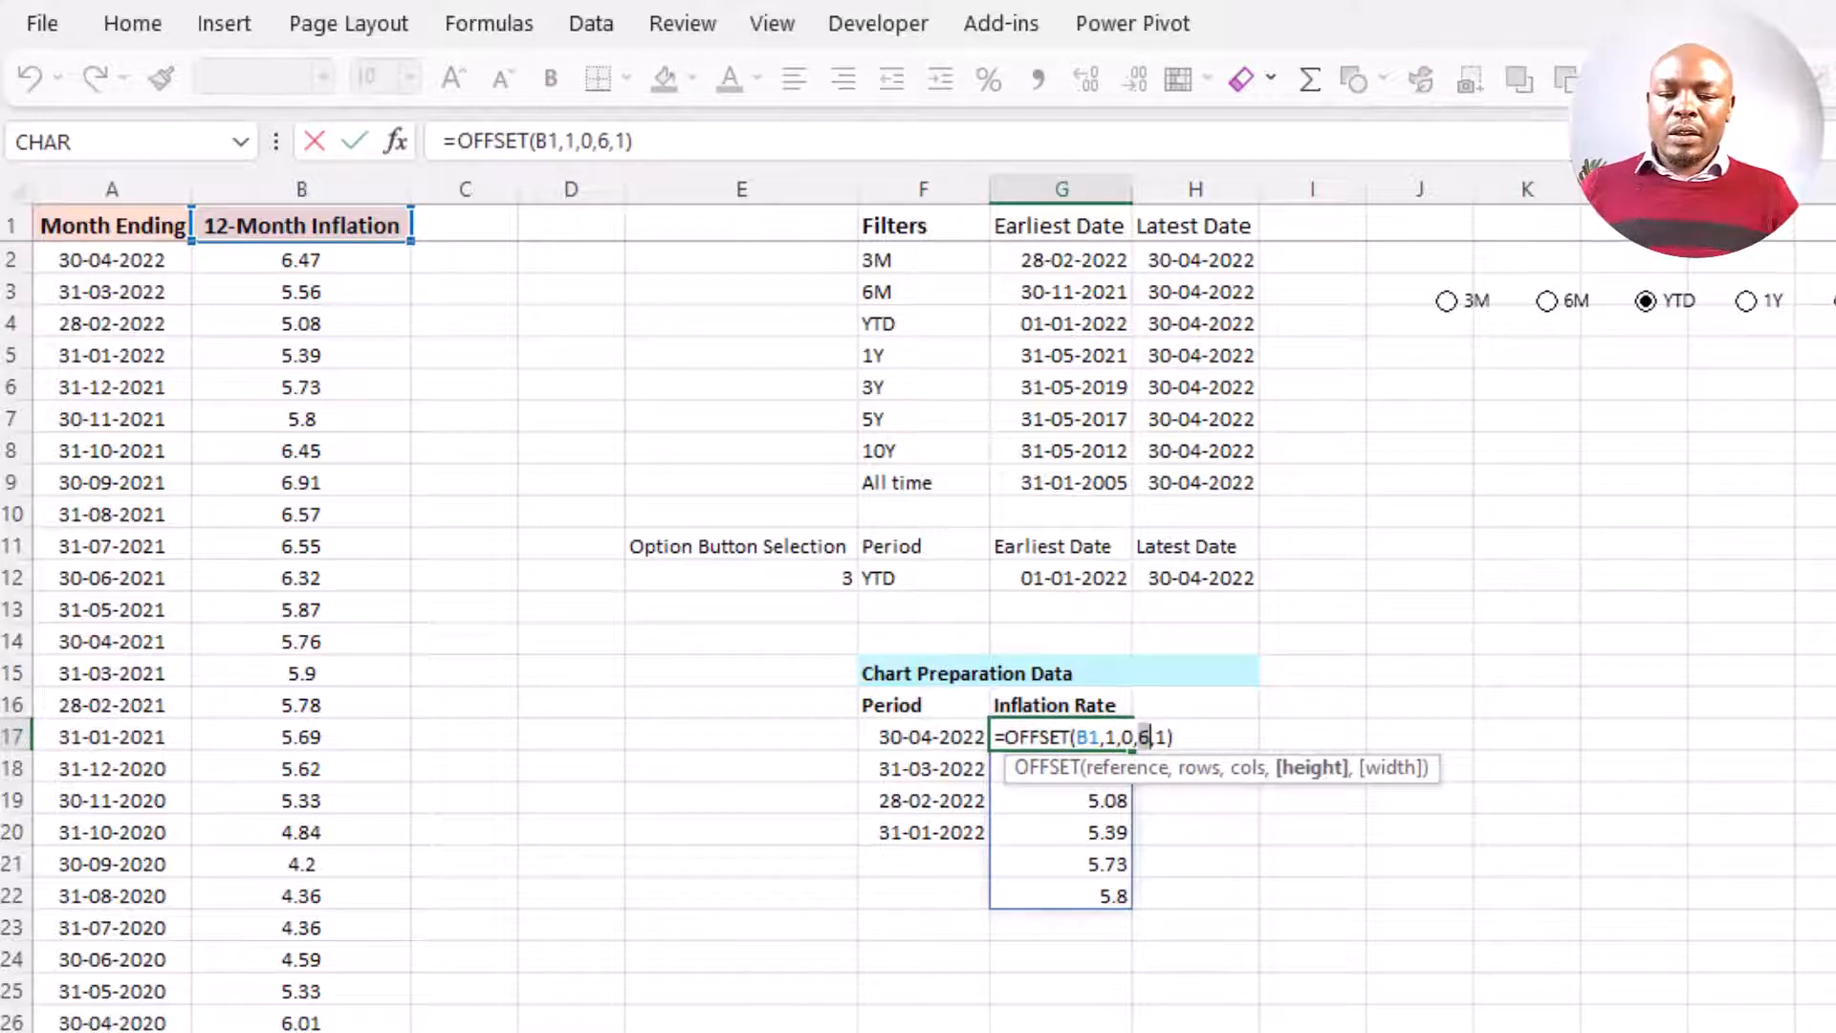
pyautogui.write('mat')
pyautogui.press('Tab')
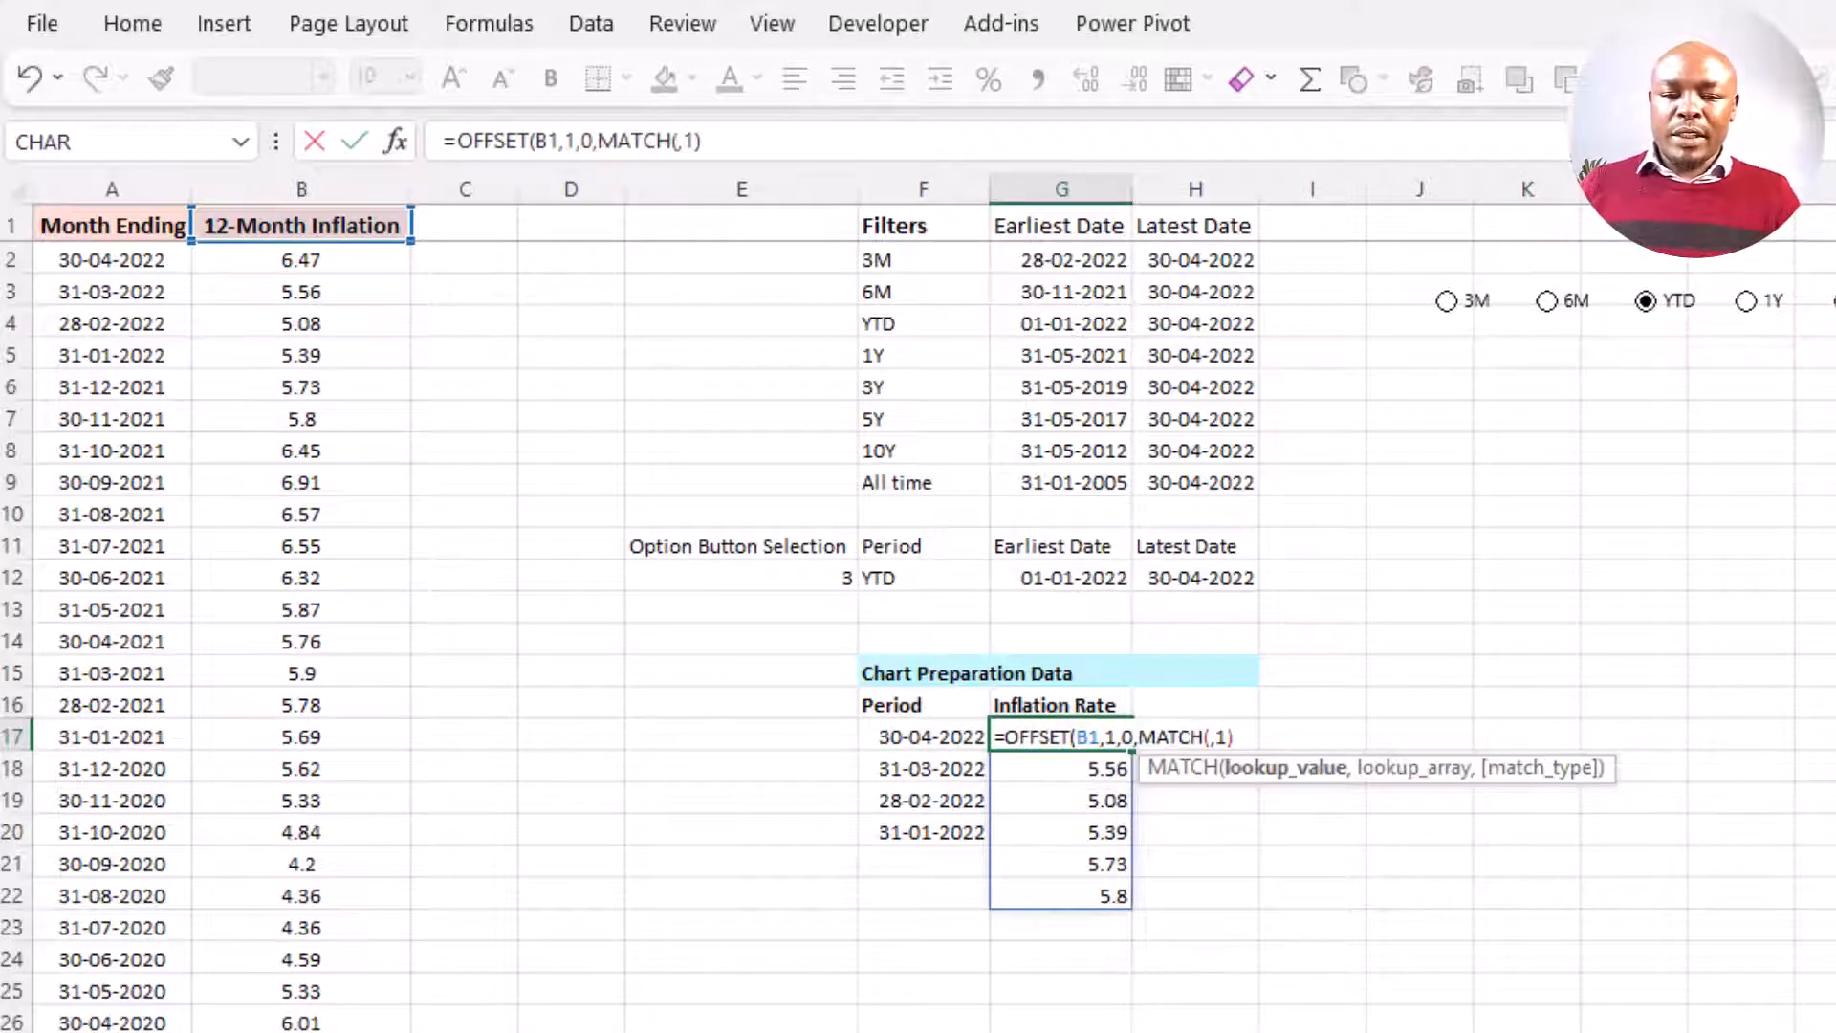
pyautogui.click(1034, 580)
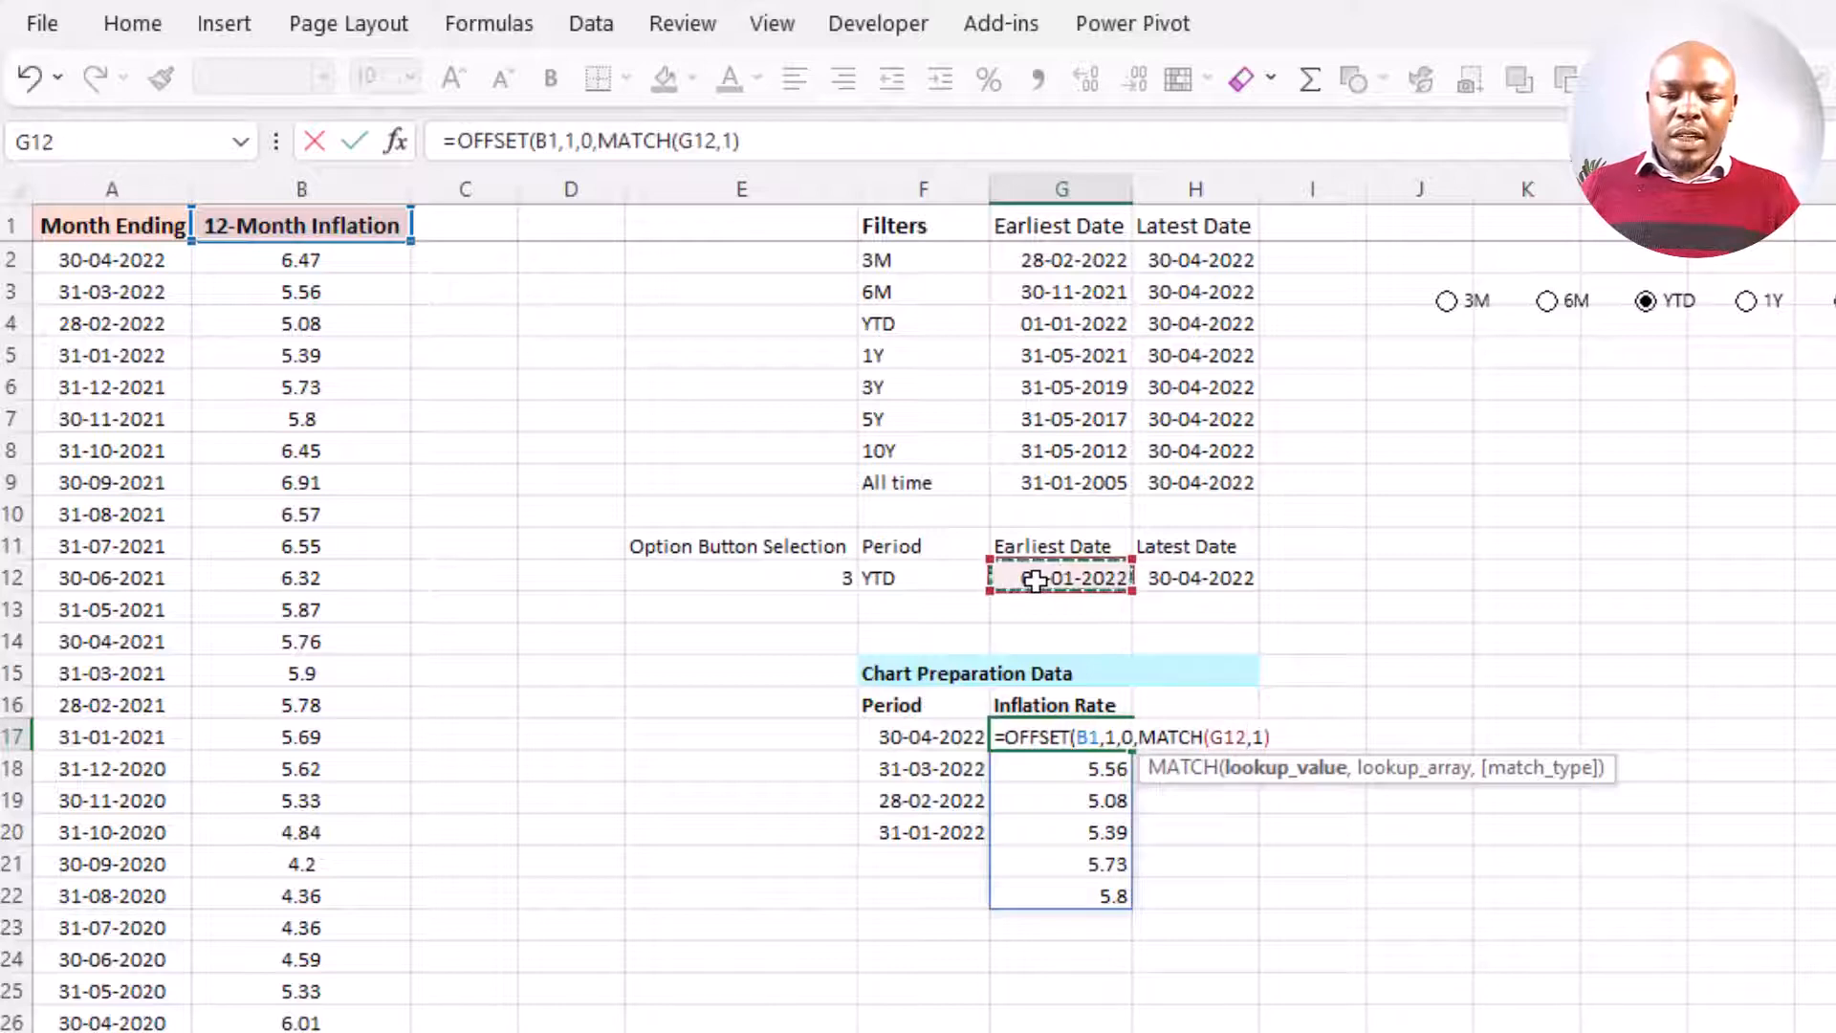
pyautogui.write(',')
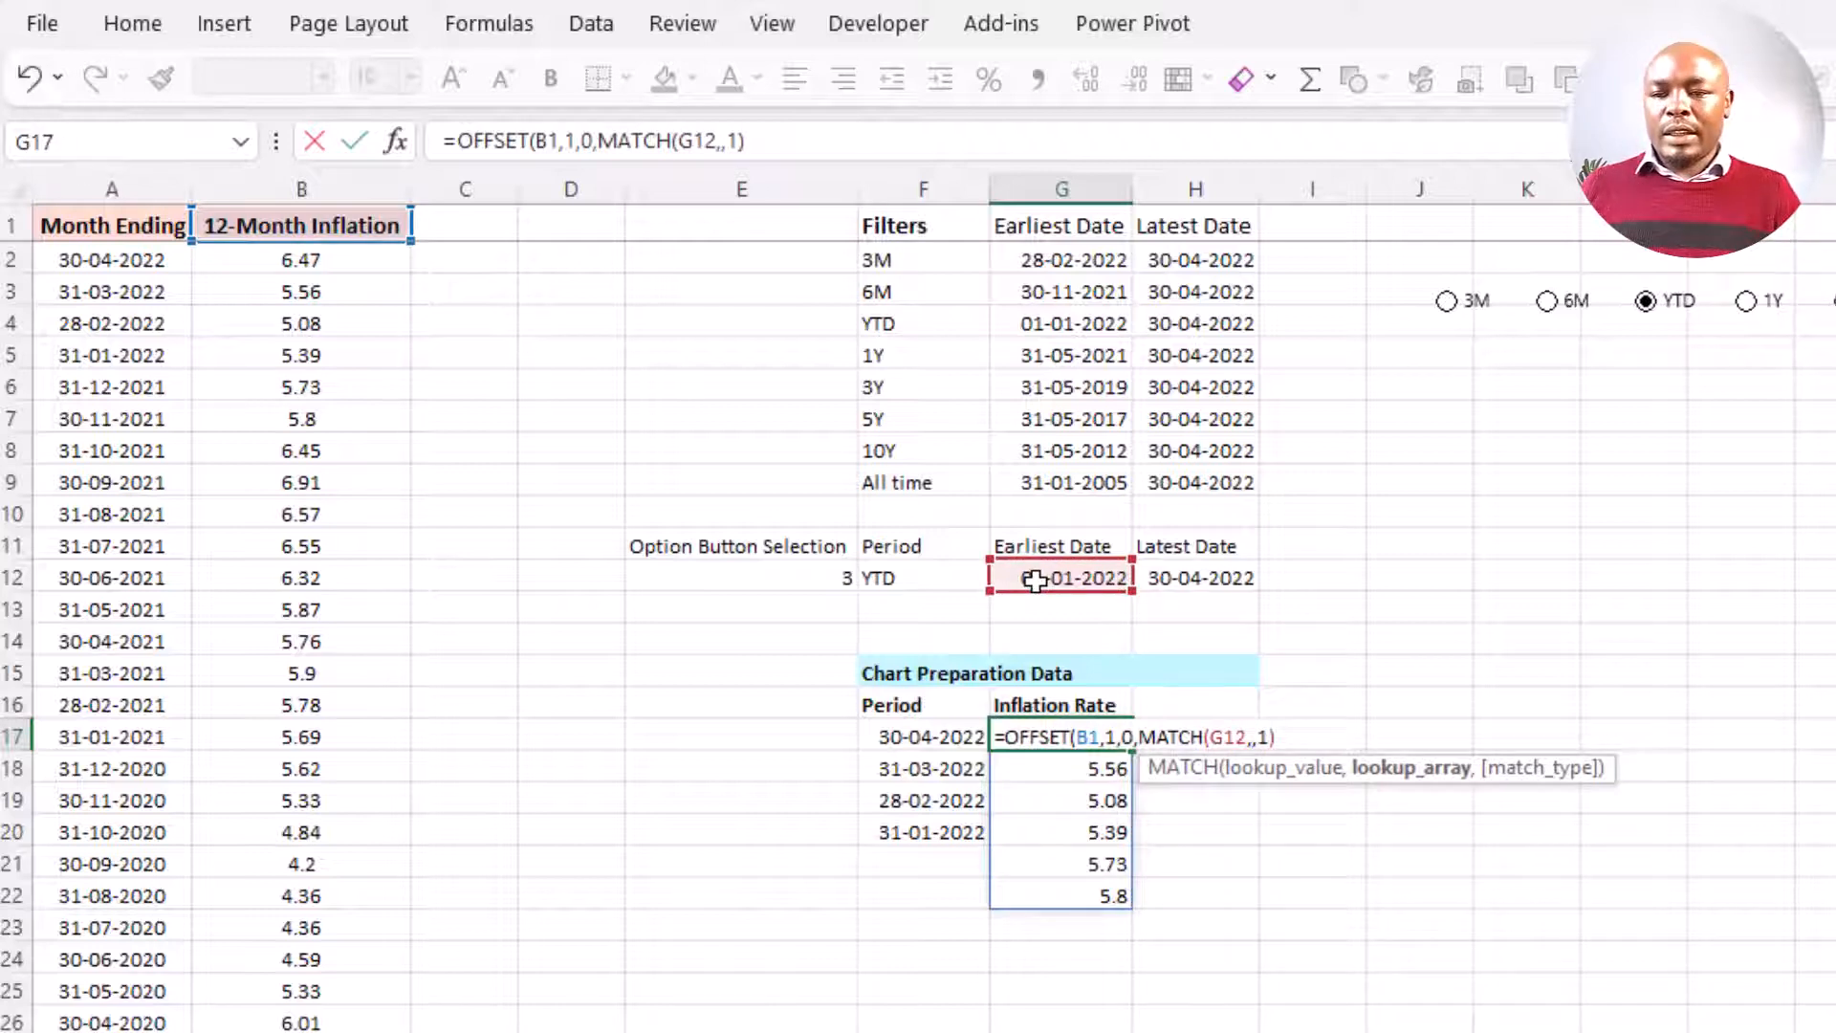
pyautogui.click(167, 256)
pyautogui.hotkey('ctrl', 'shift', 'Down')
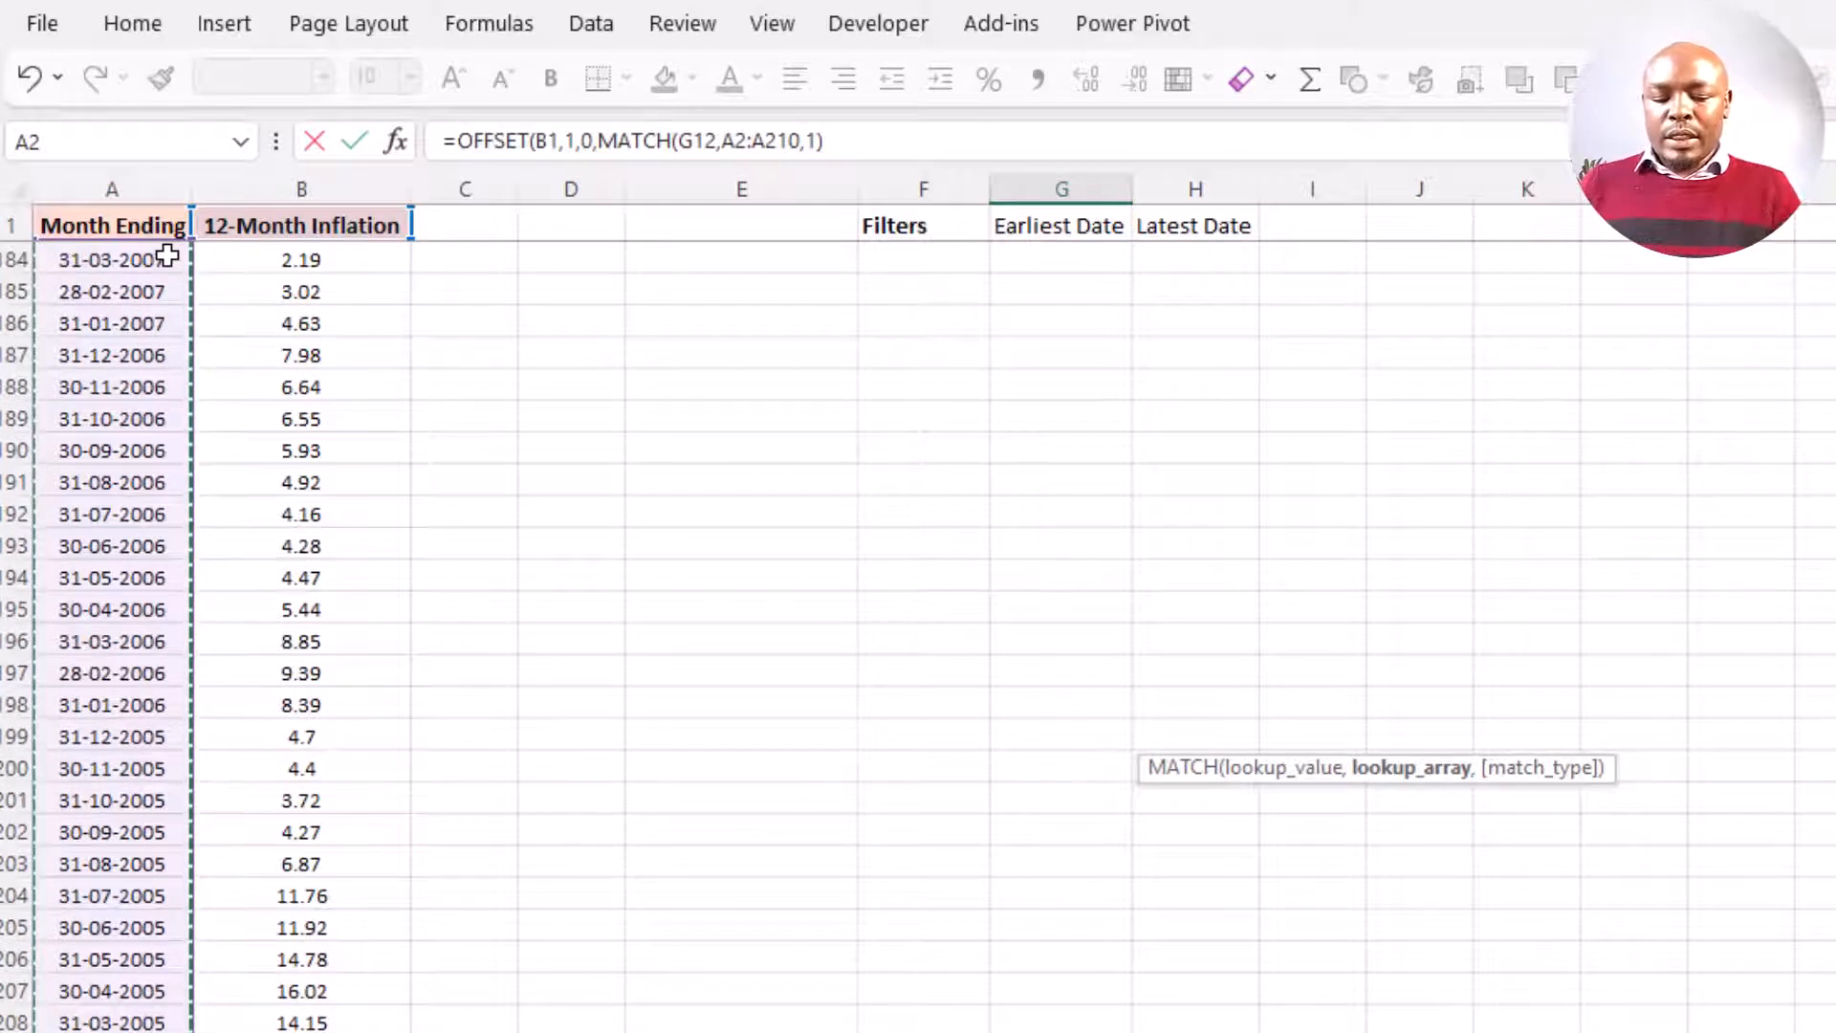
pyautogui.hotkey('ctrl', 'BackSpace')
# - Set the match type in G17's MATCH function to -1 and complete the formula
pyautogui.write(',')
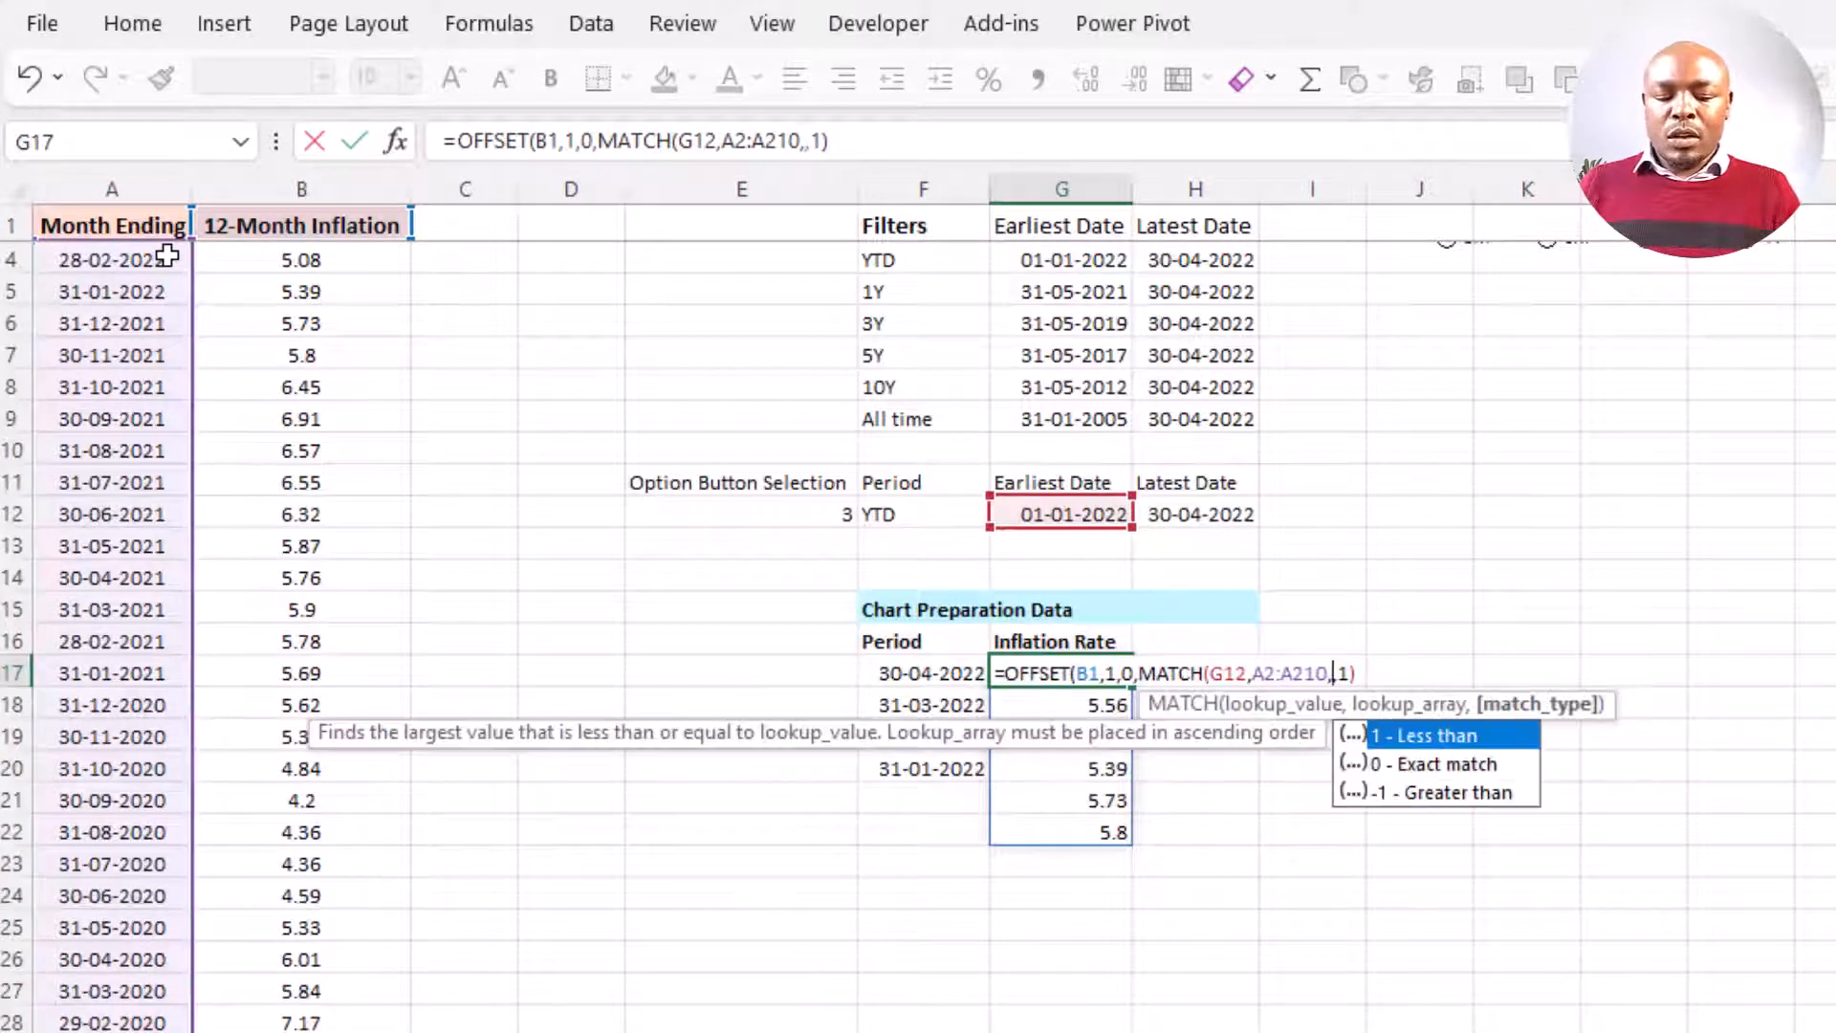
pyautogui.write('-1')
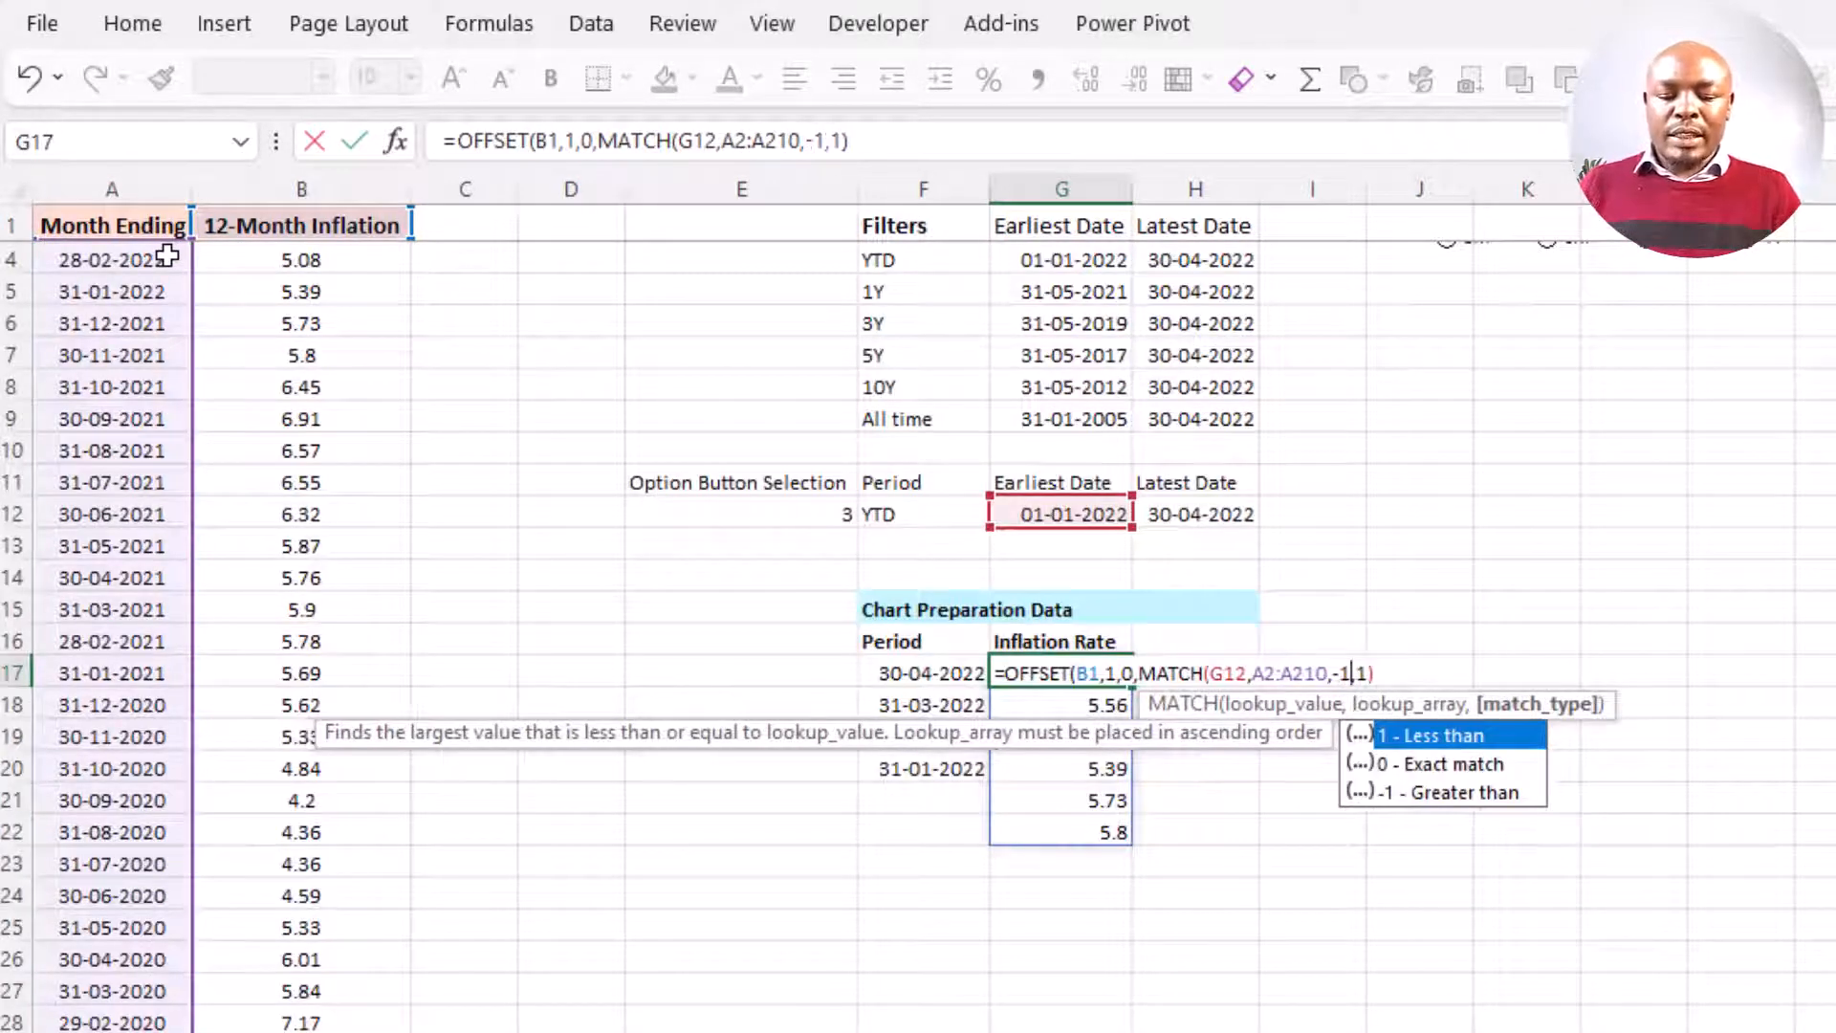
pyautogui.write(')')
pyautogui.press('Return')
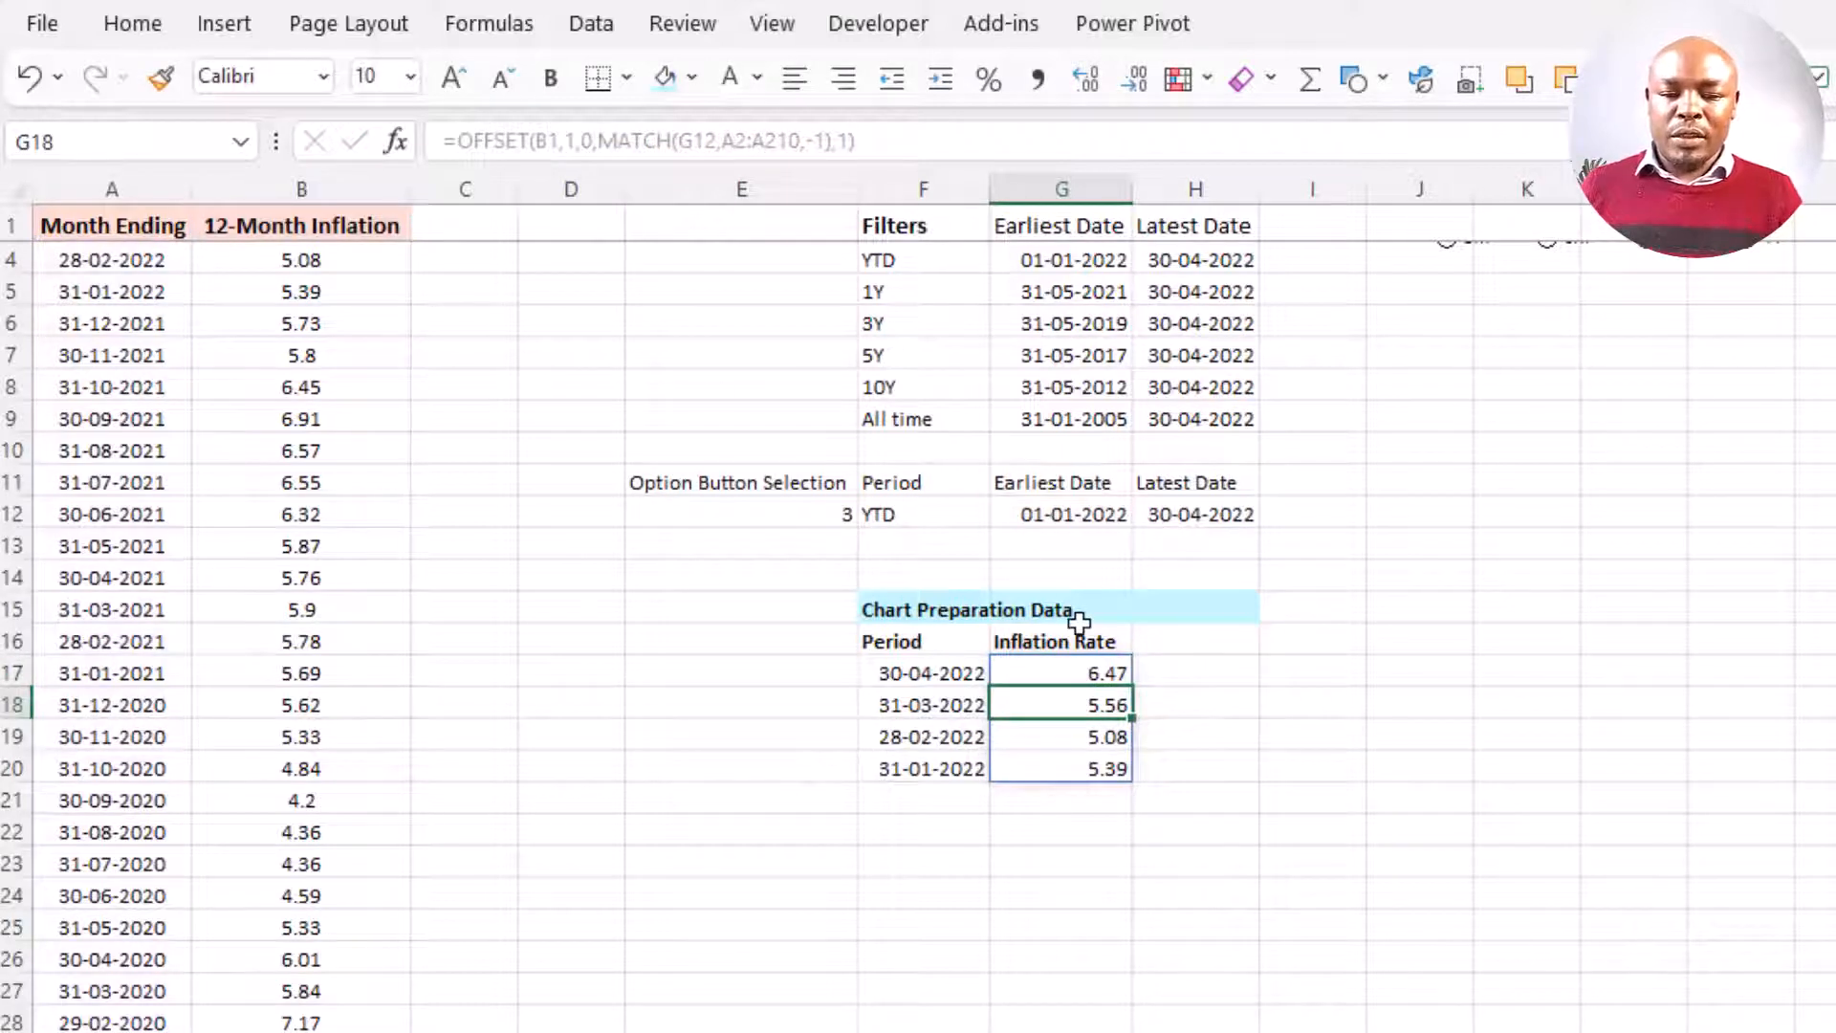
# - Test the dynamic chart preparation data by switching the period selection to 6M, 3M and 1Y
pyautogui.click(1471, 724)
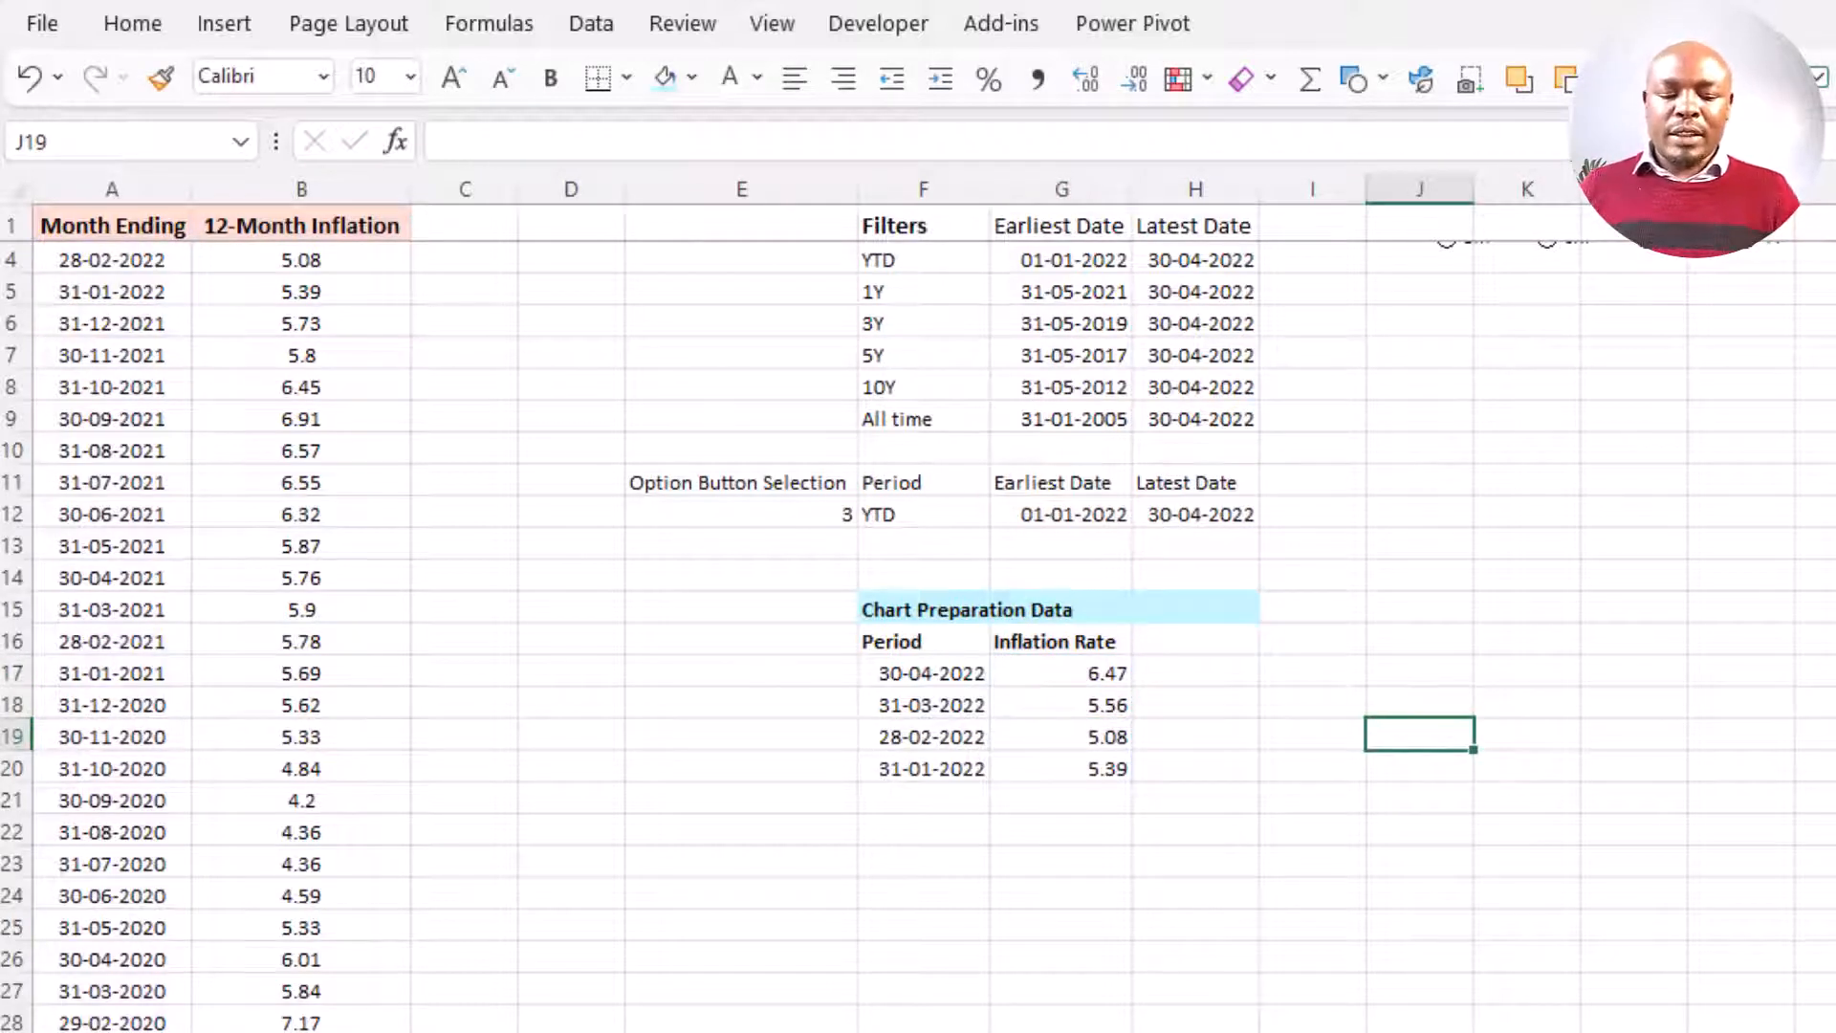
pyautogui.hotkey('ctrl', 'Home')
pyautogui.click(1073, 735)
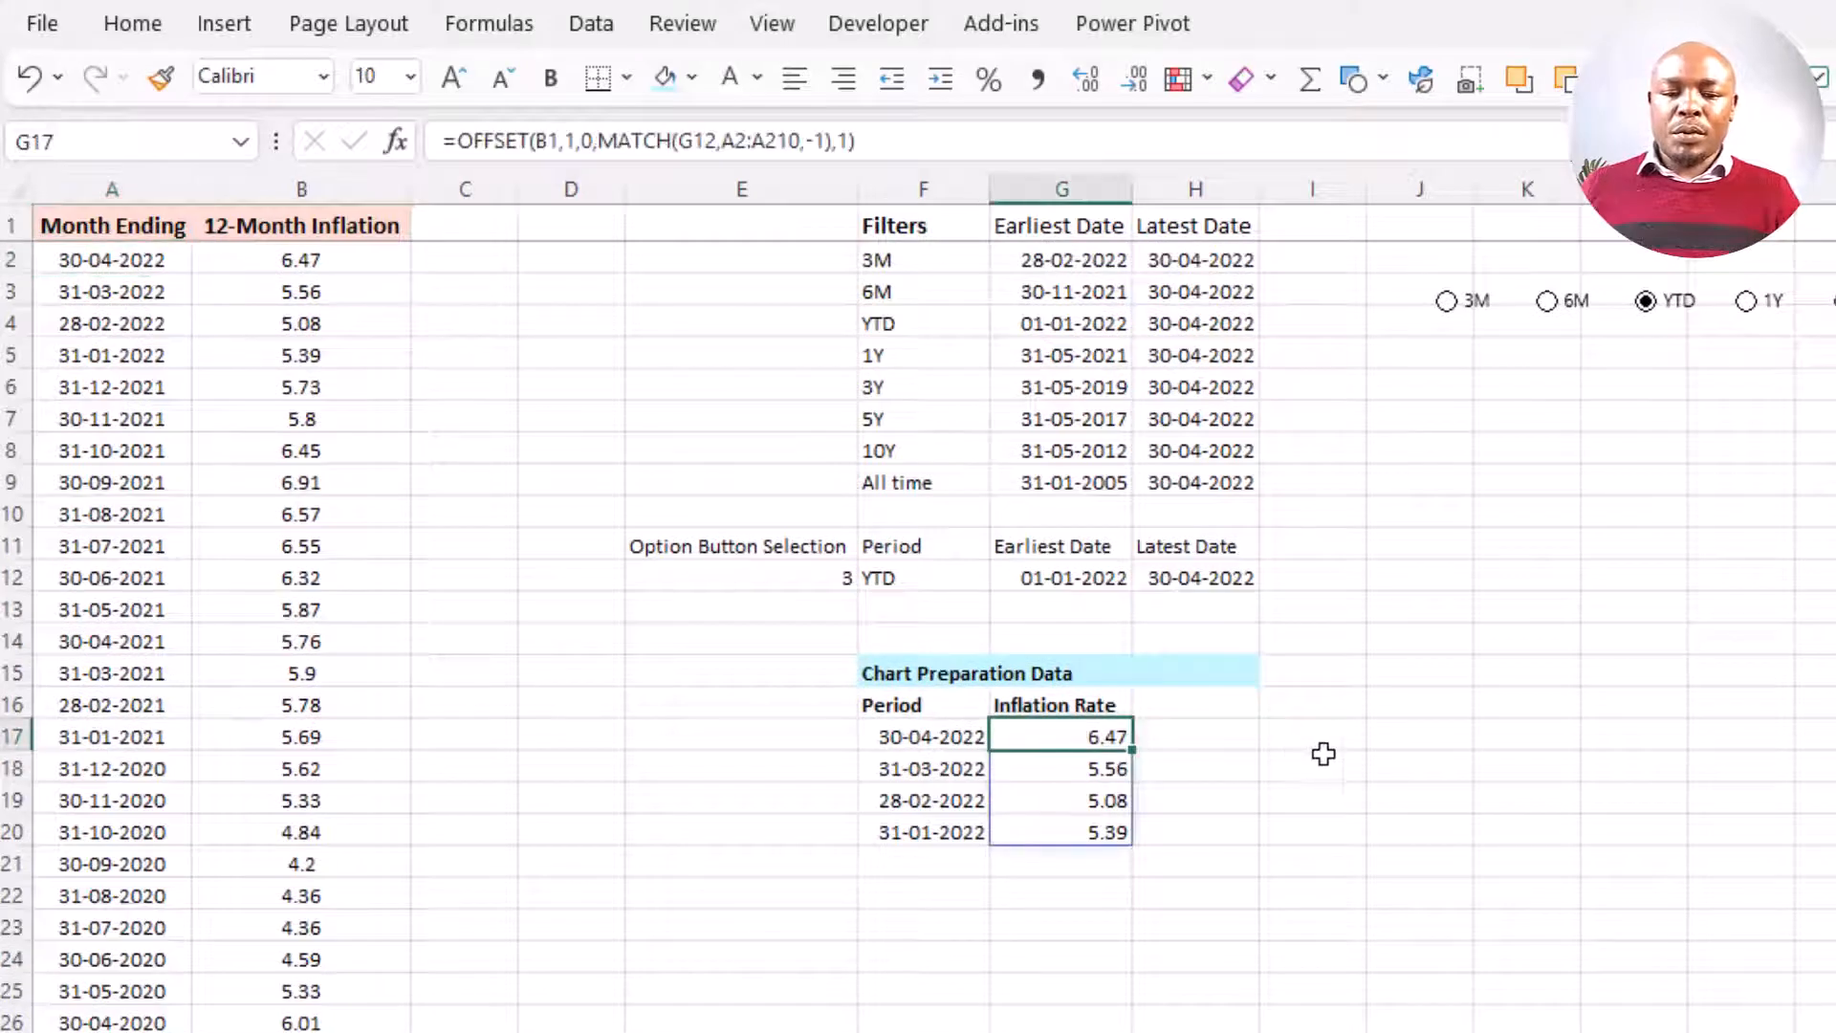
pyautogui.click(962, 758)
pyautogui.click(1672, 729)
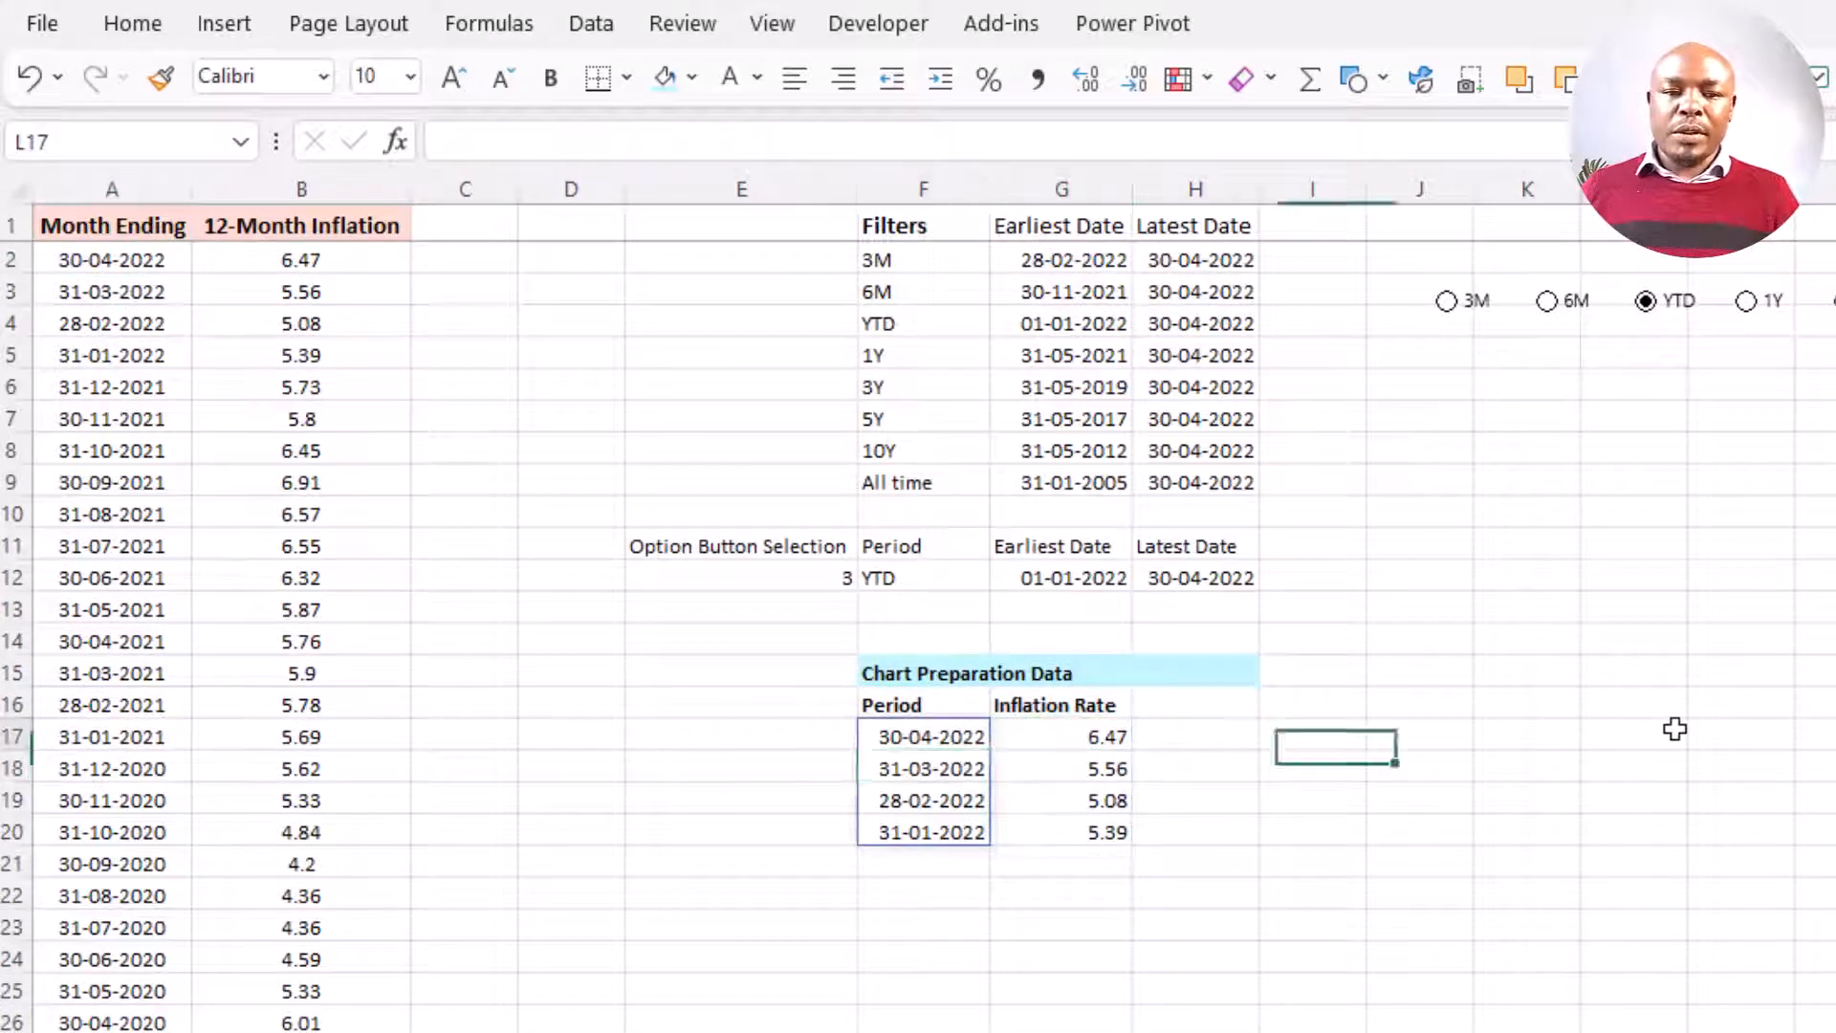
pyautogui.click(1566, 302)
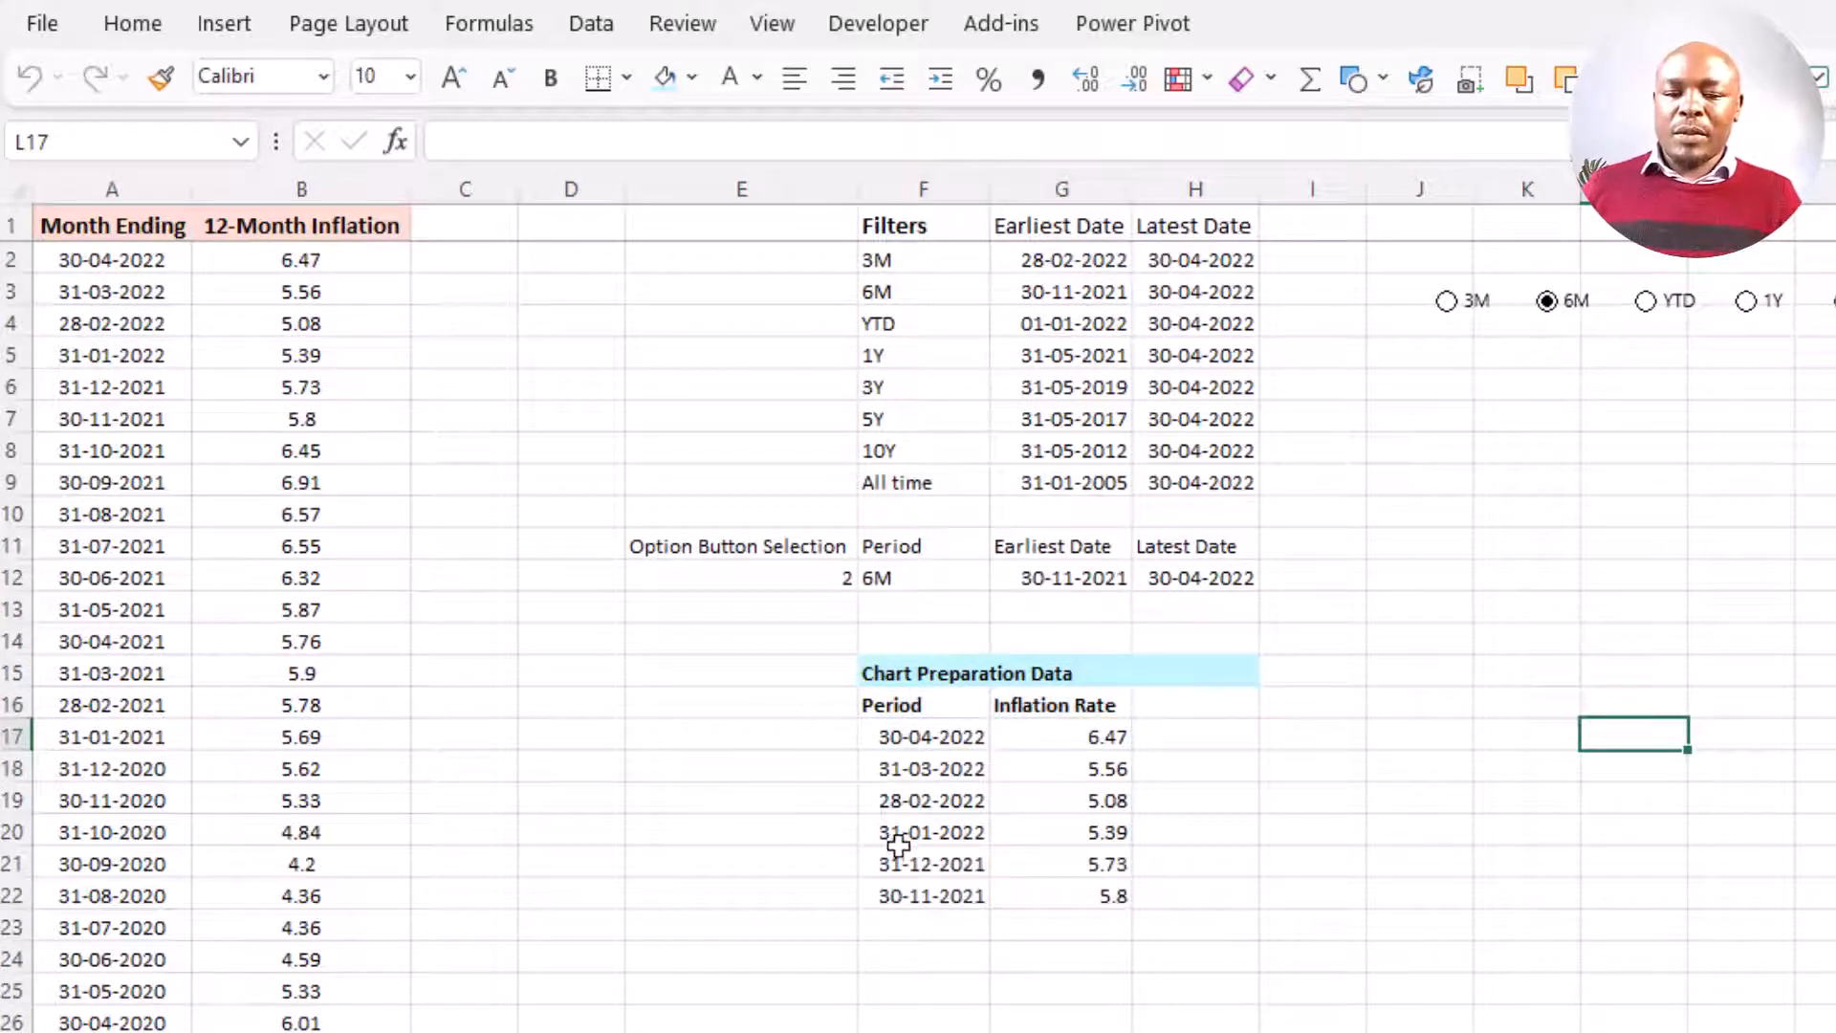
pyautogui.click(1446, 301)
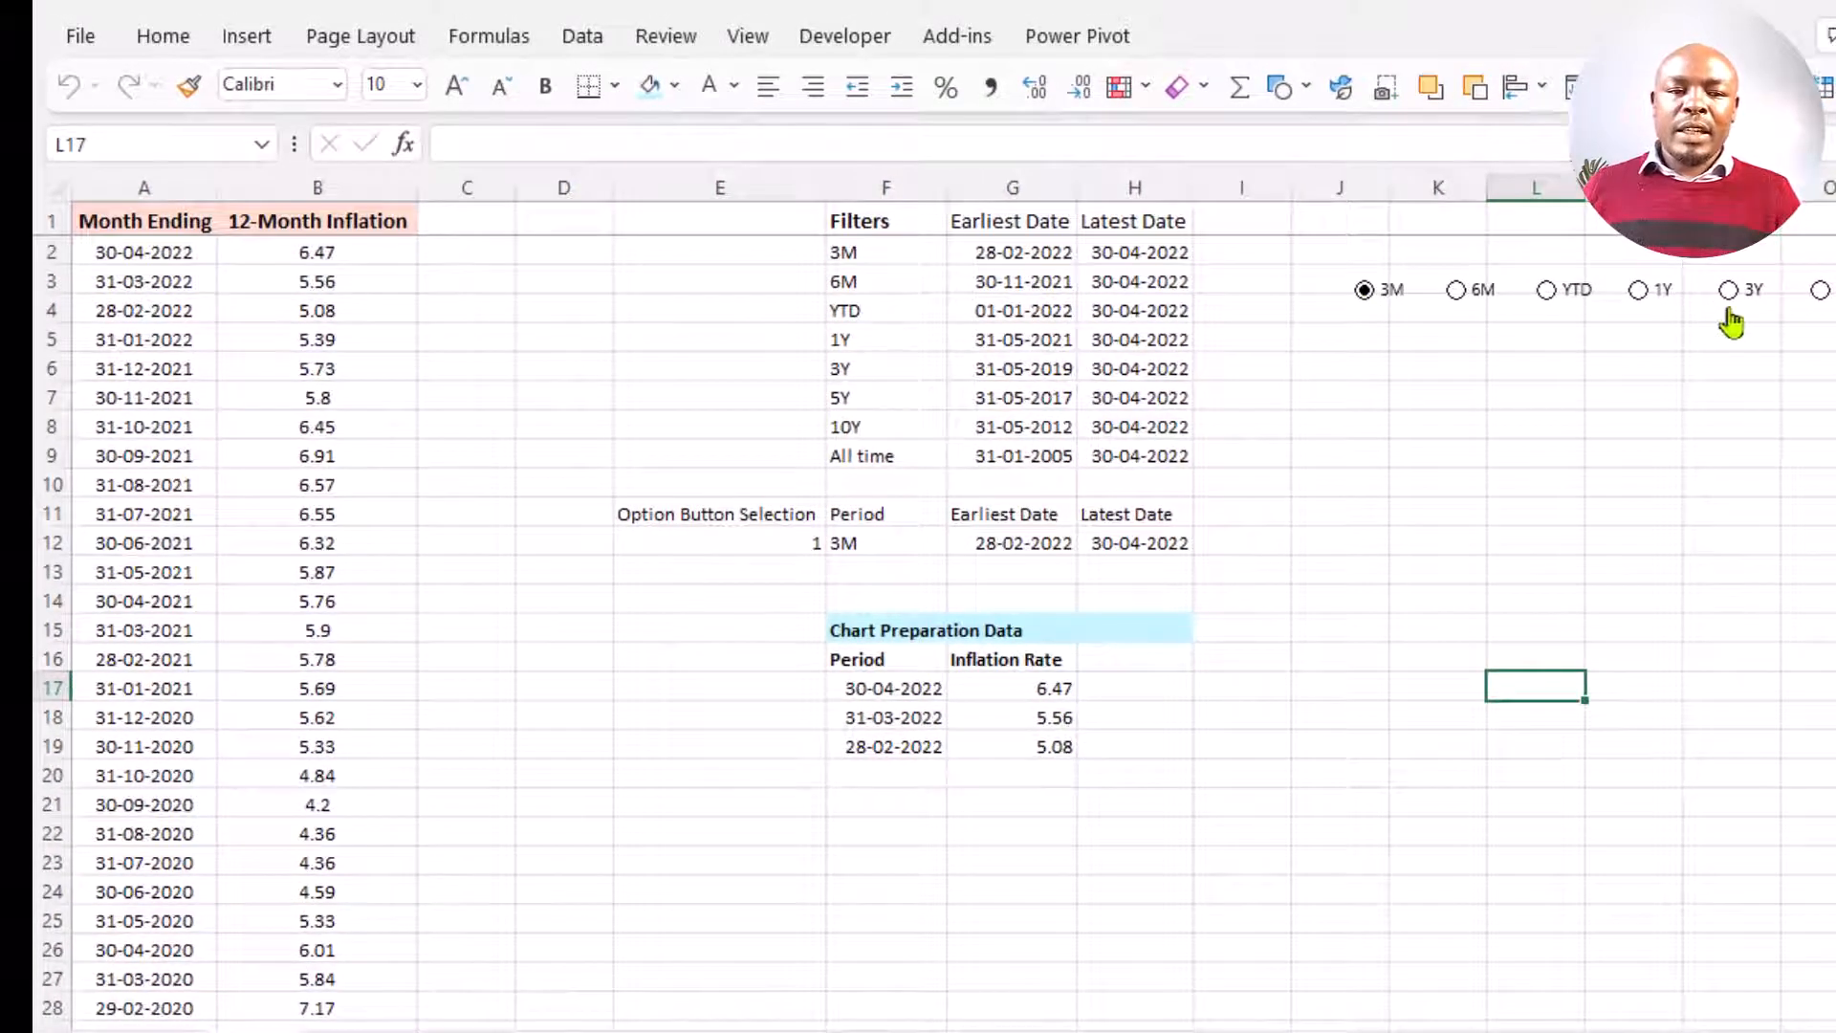
pyautogui.click(1657, 304)
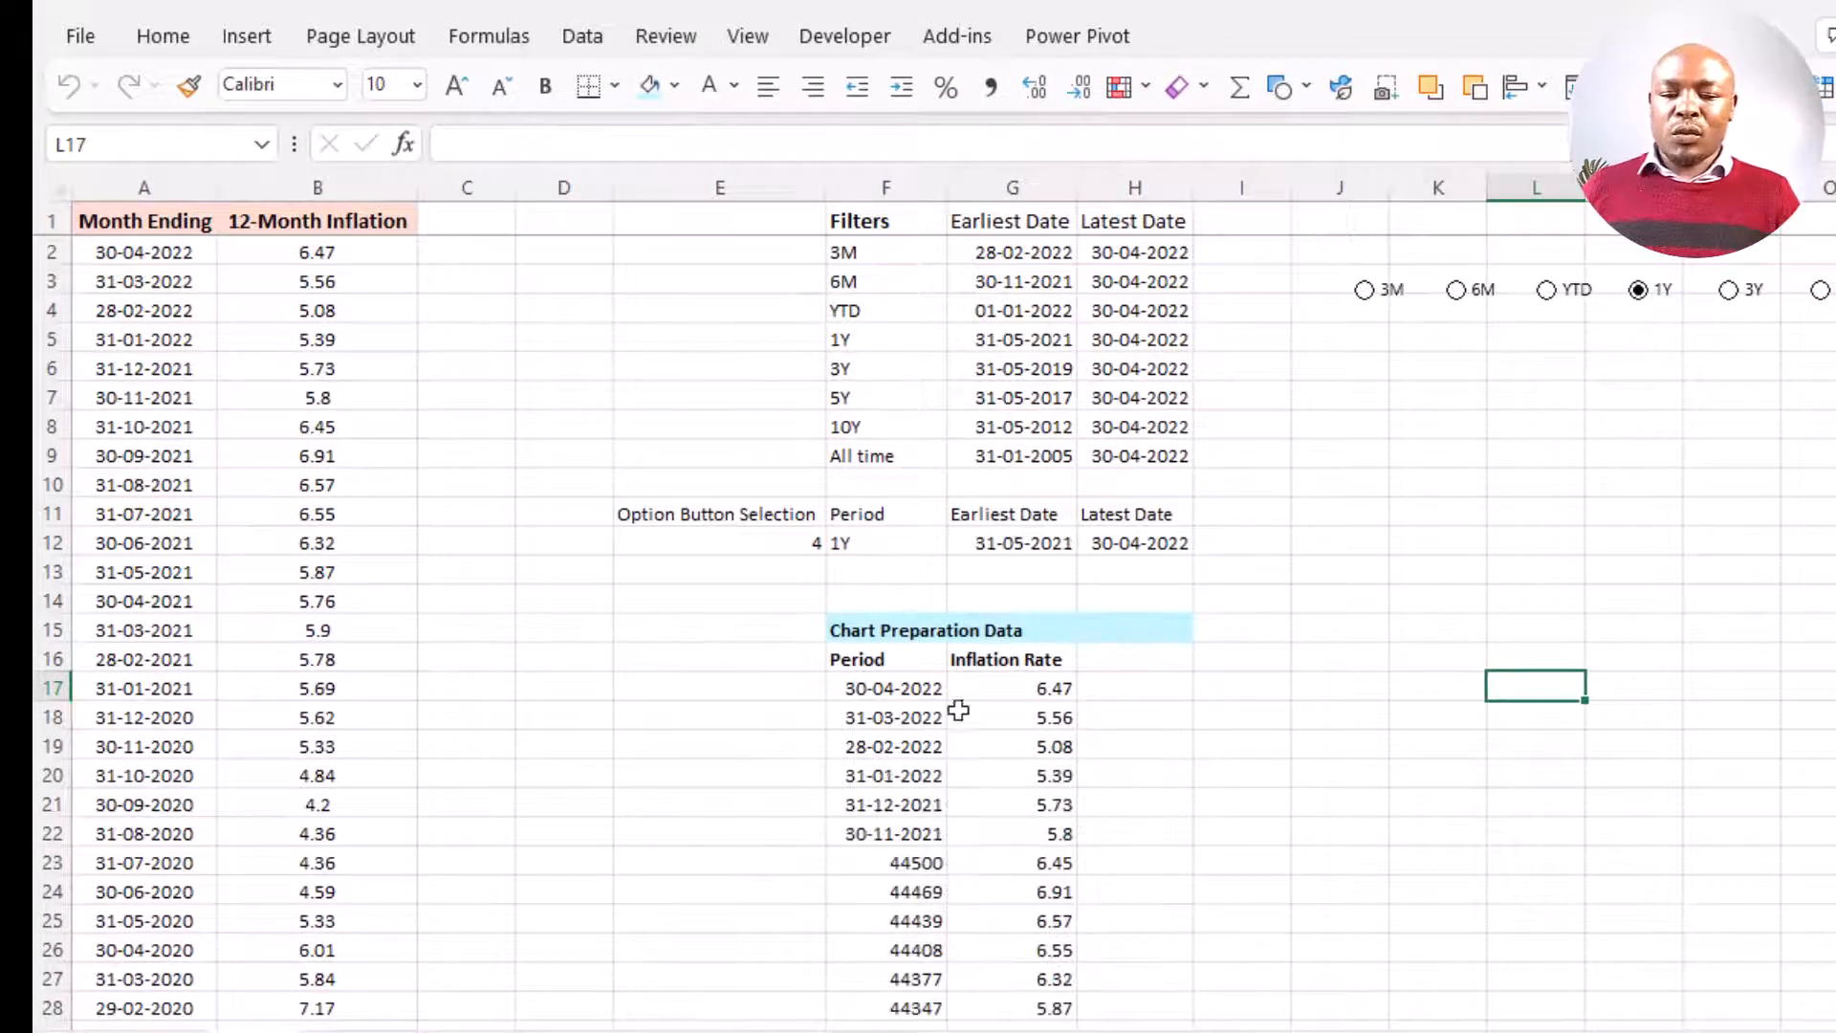
# - Examine the date formatting of the Period values from F17 downward for the 1Y selection
pyautogui.moveTo(901, 685); pyautogui.dragTo(902, 946)
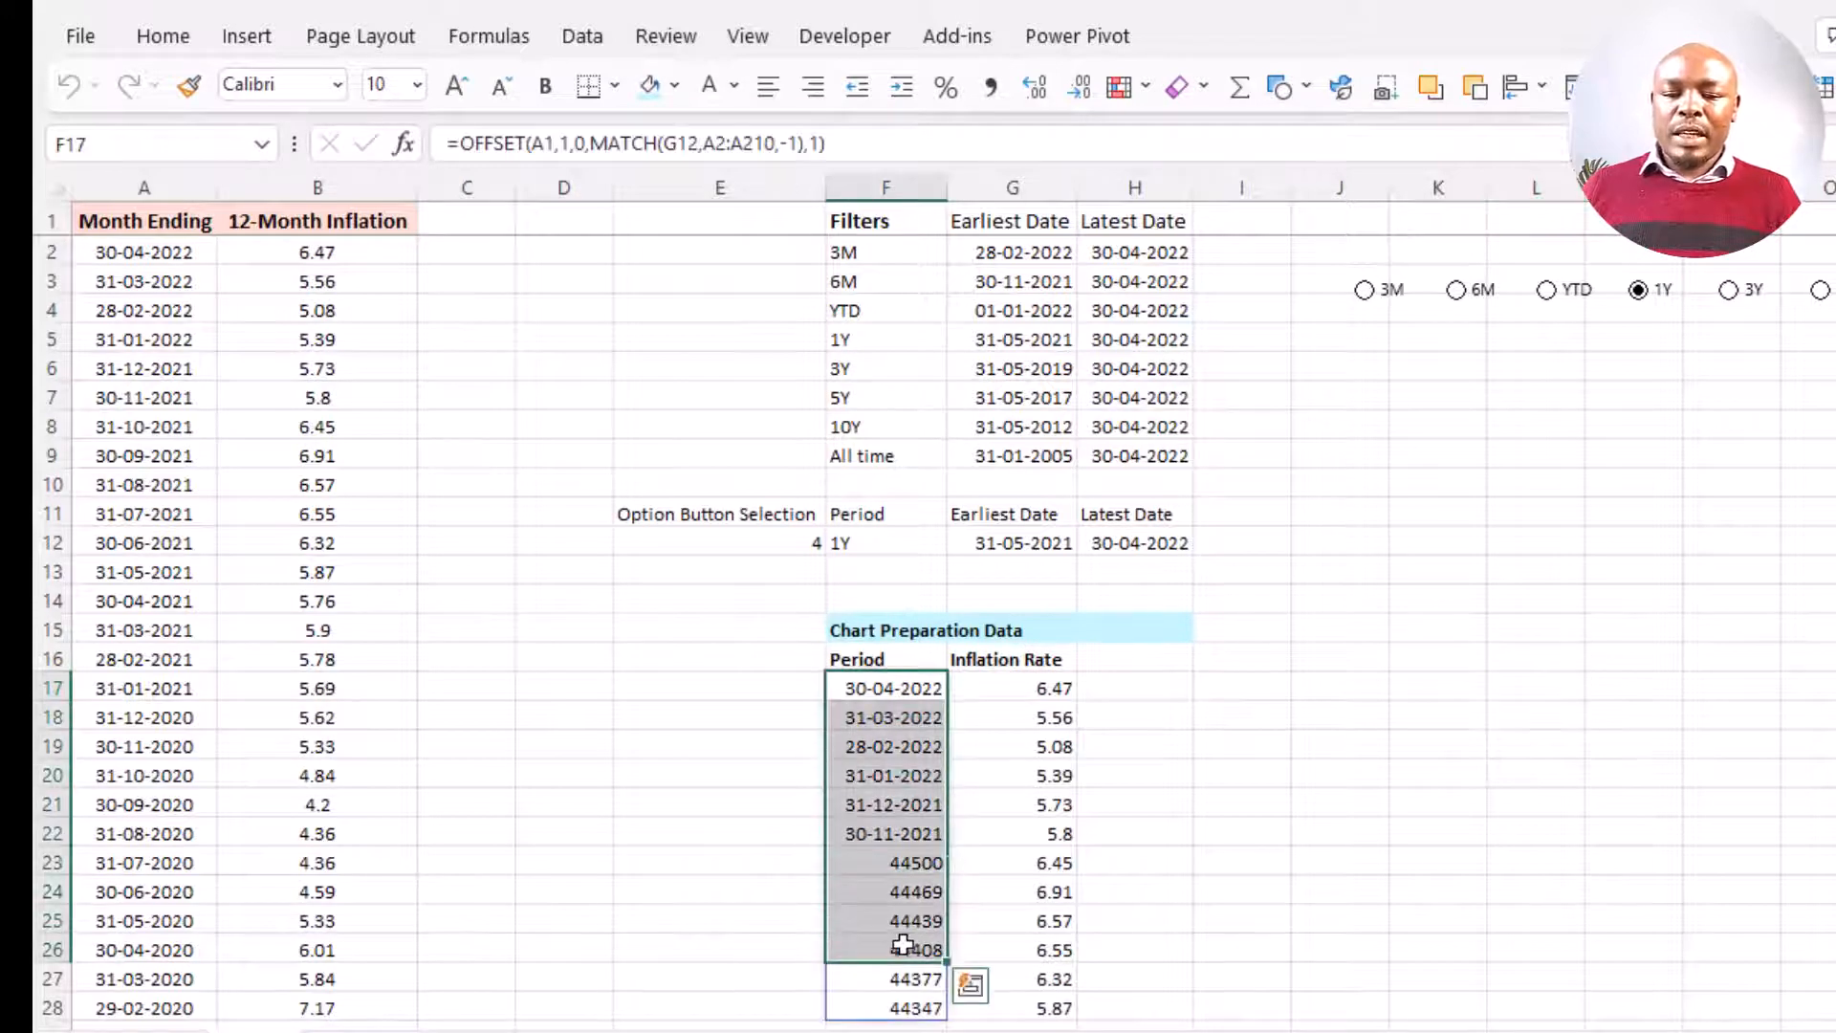
pyautogui.click(909, 867)
pyautogui.click(902, 891)
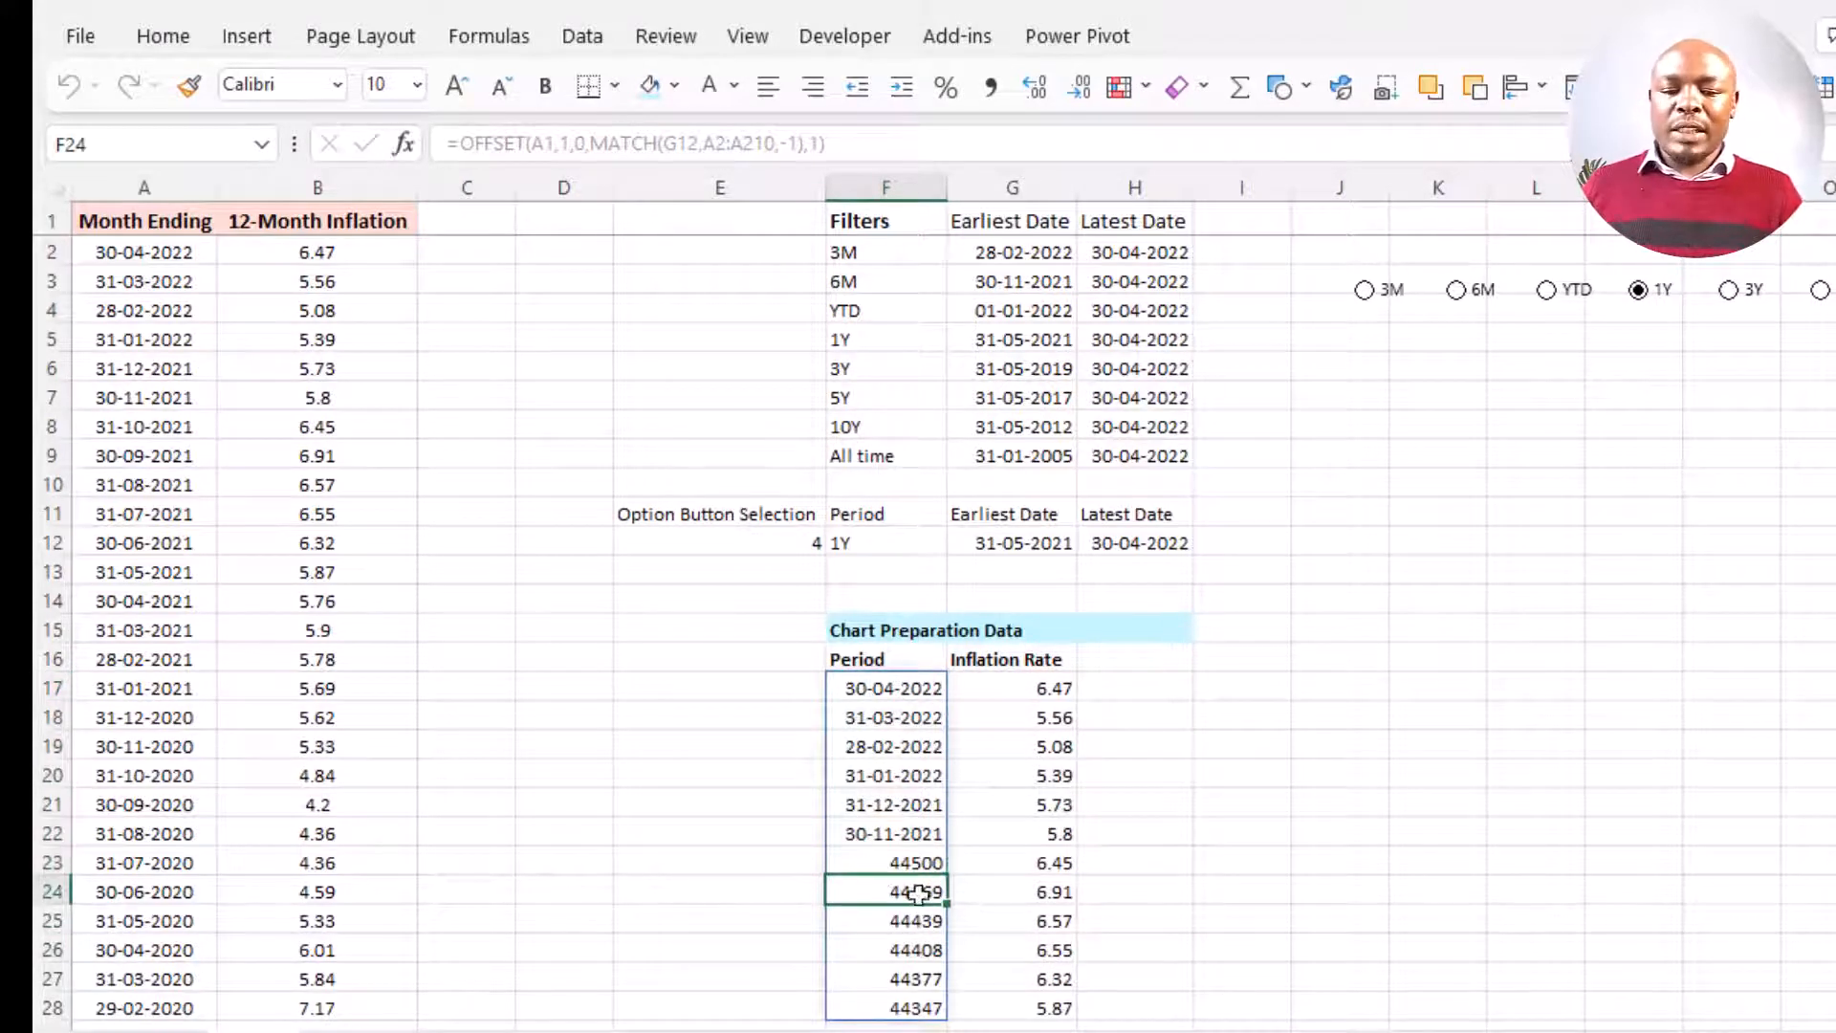
pyautogui.click(896, 828)
pyautogui.click(899, 711)
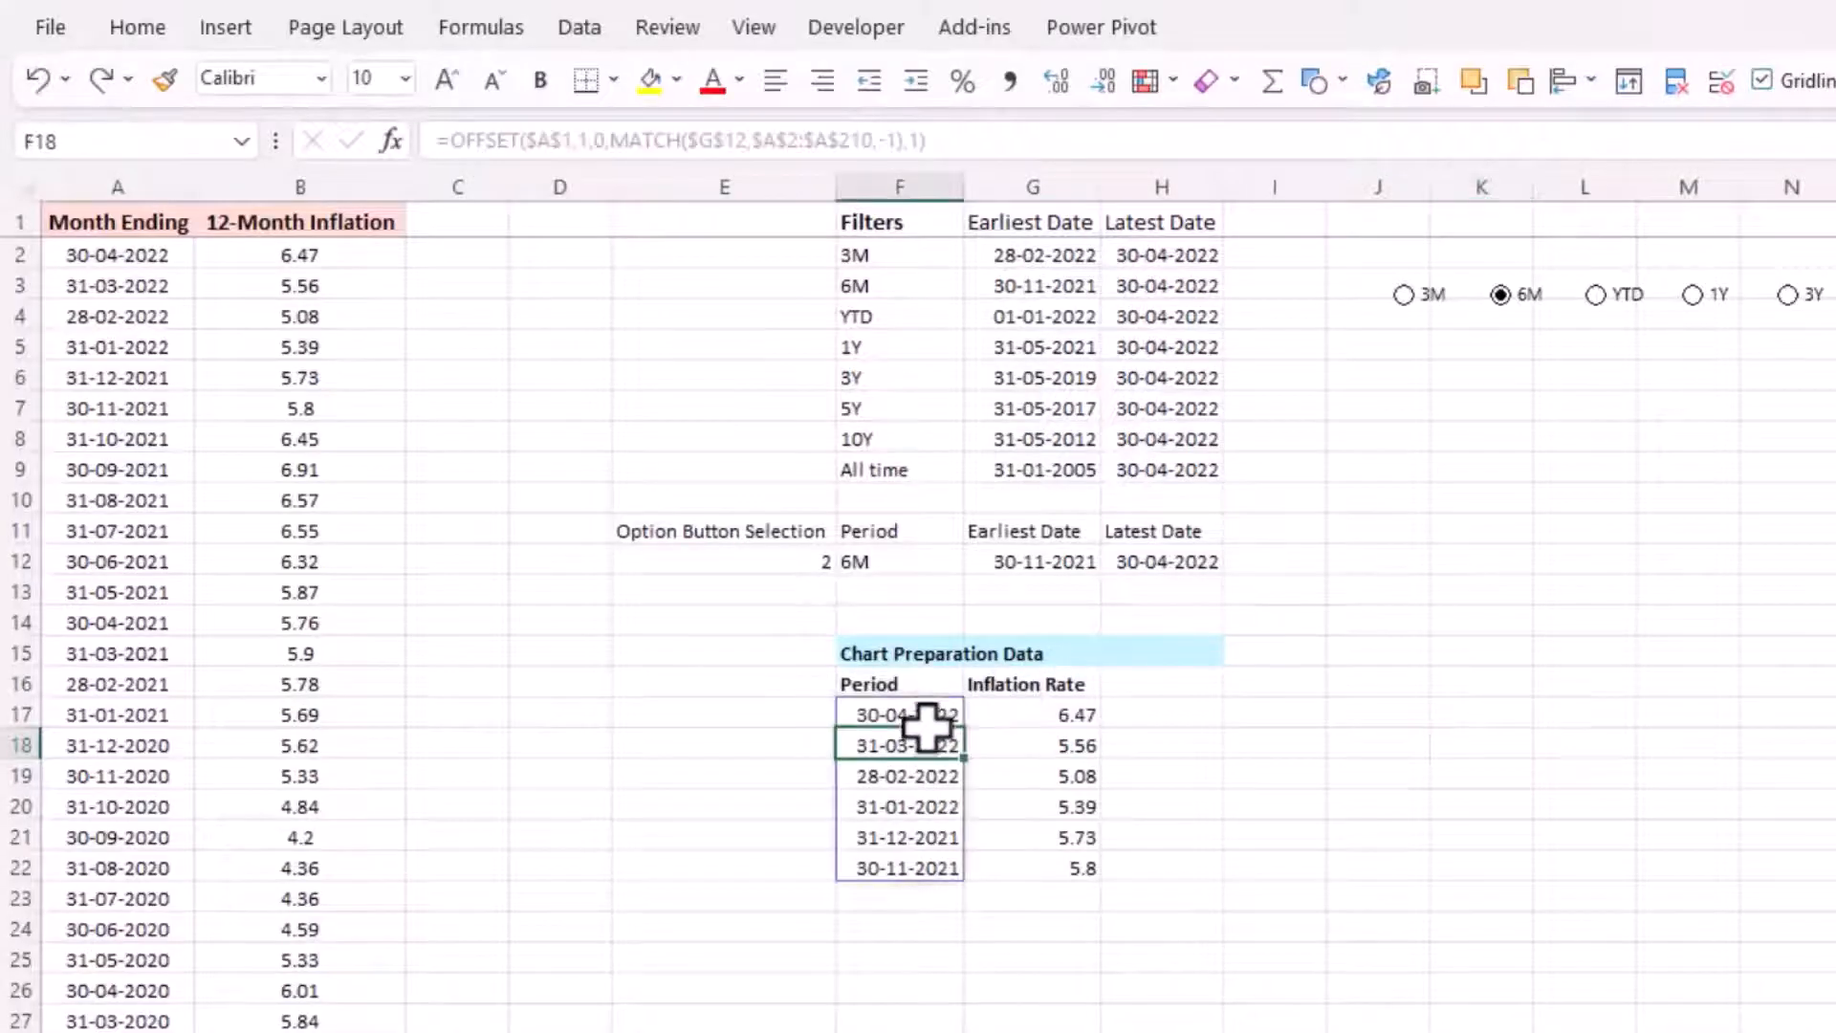
# - Compare F17's OFFSET formula and its spilled periods with the source dates in the Month Ending column
pyautogui.click(932, 712)
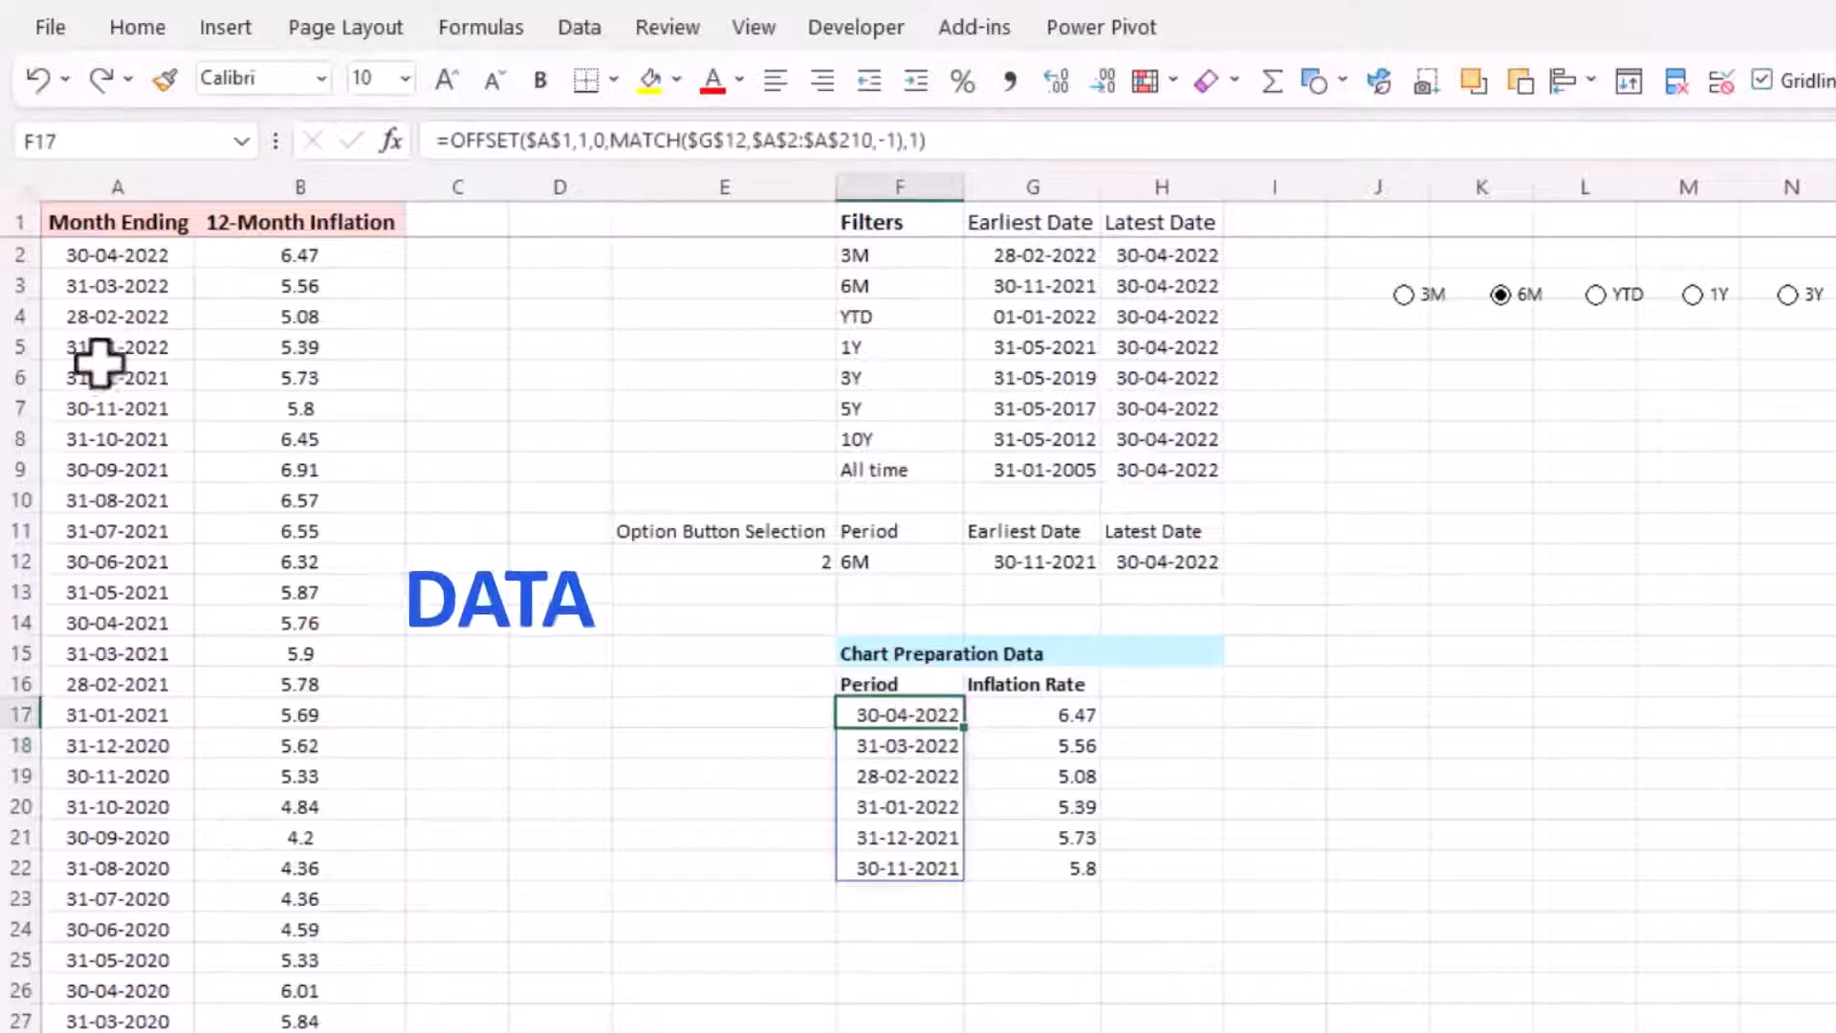
pyautogui.moveTo(103, 254); pyautogui.dragTo(110, 475)
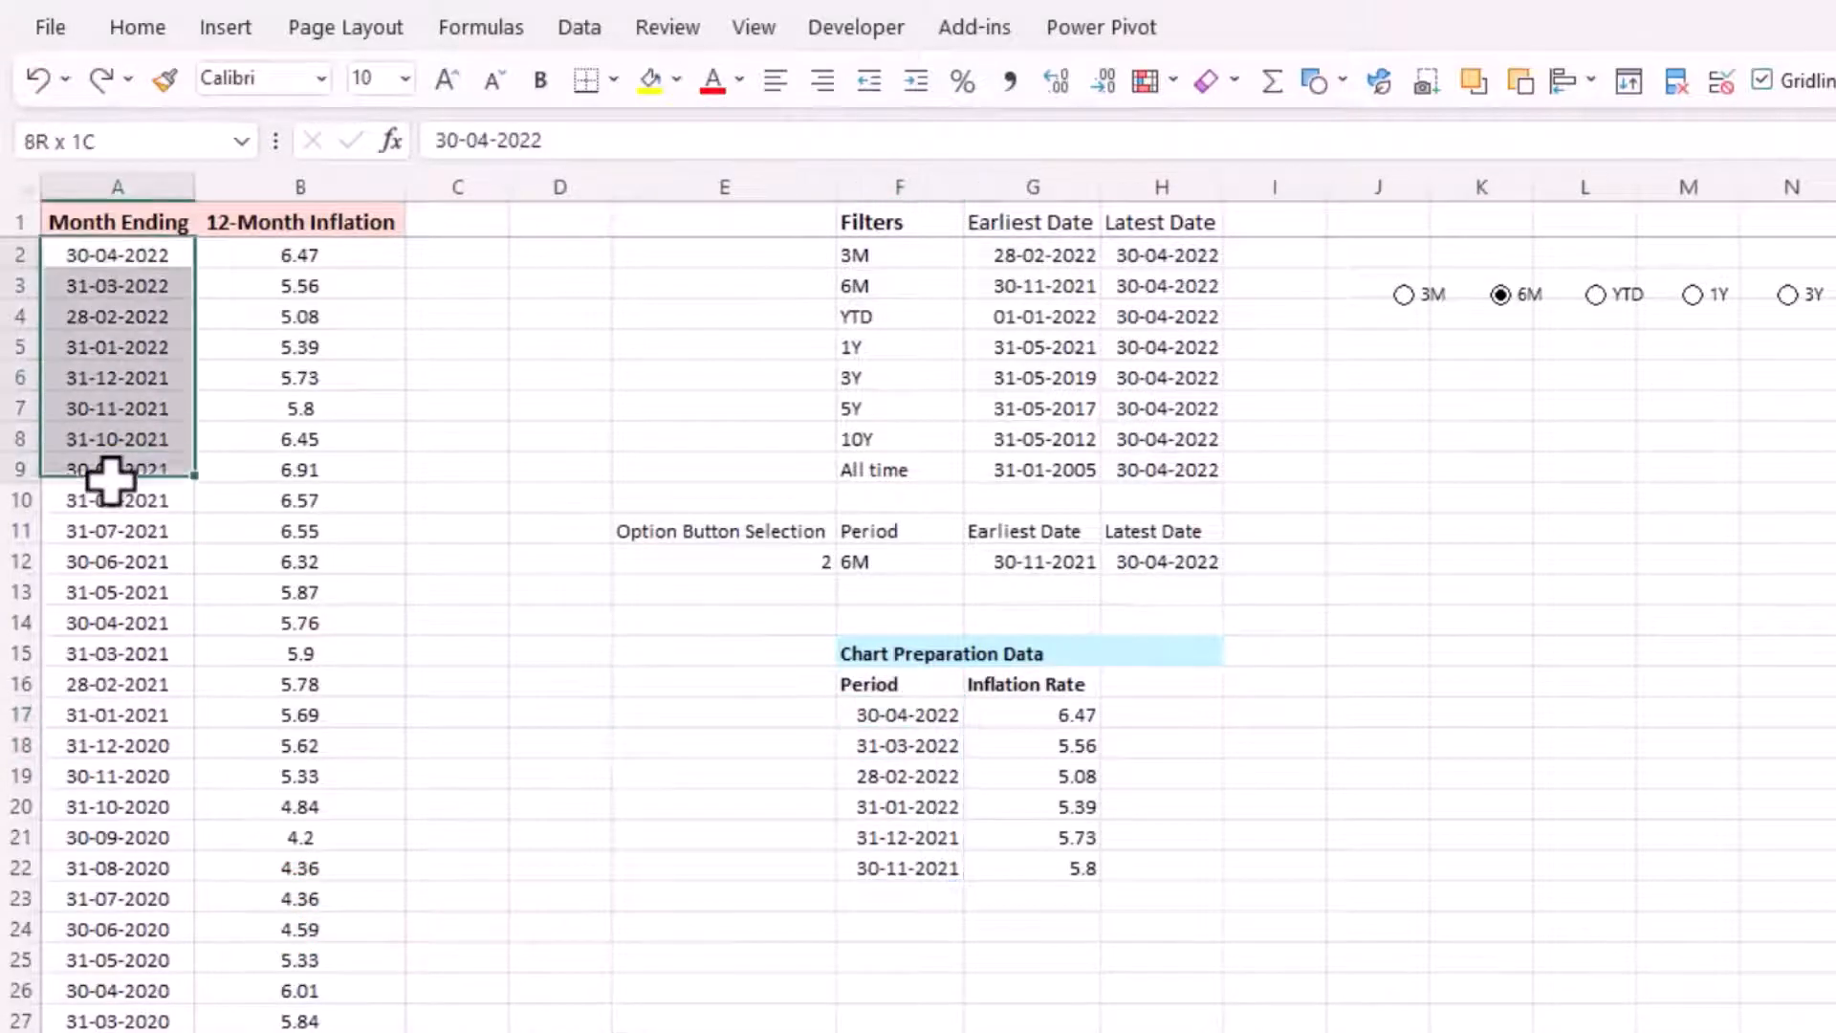
pyautogui.click(134, 346)
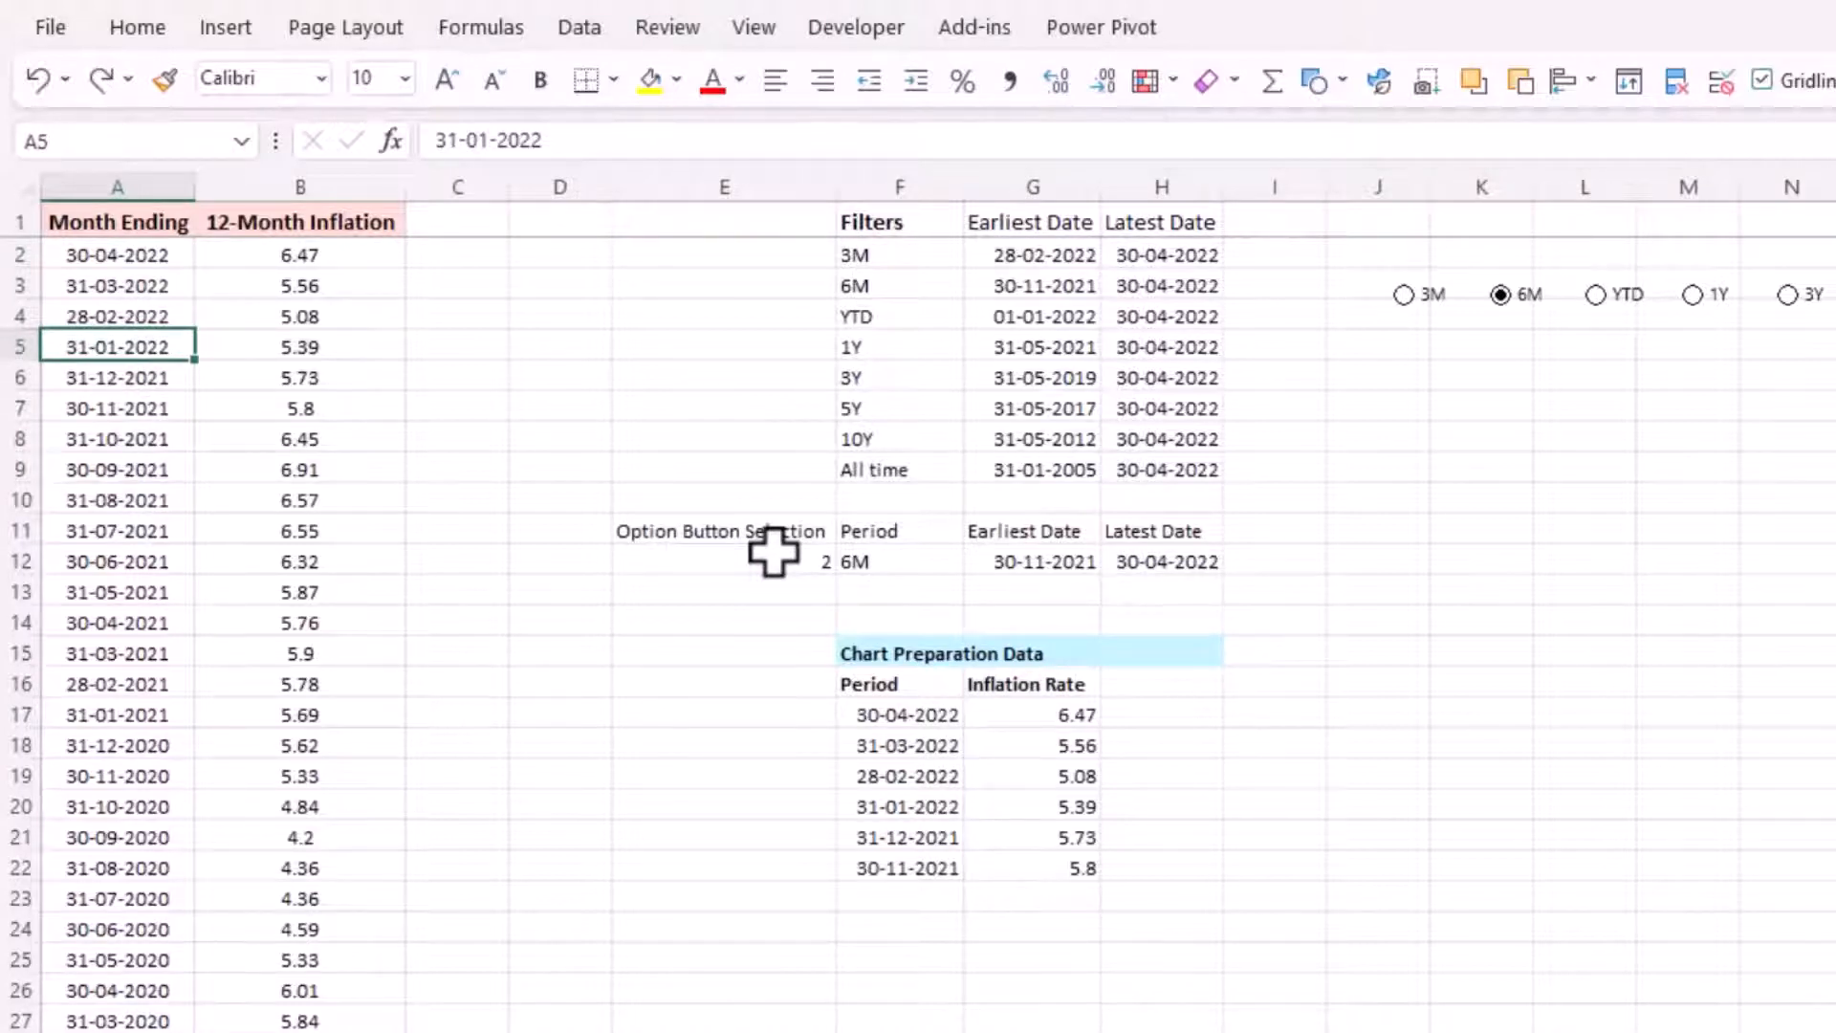
pyautogui.click(885, 713)
pyautogui.hotkey('ctrl', 'shift', 'Down')
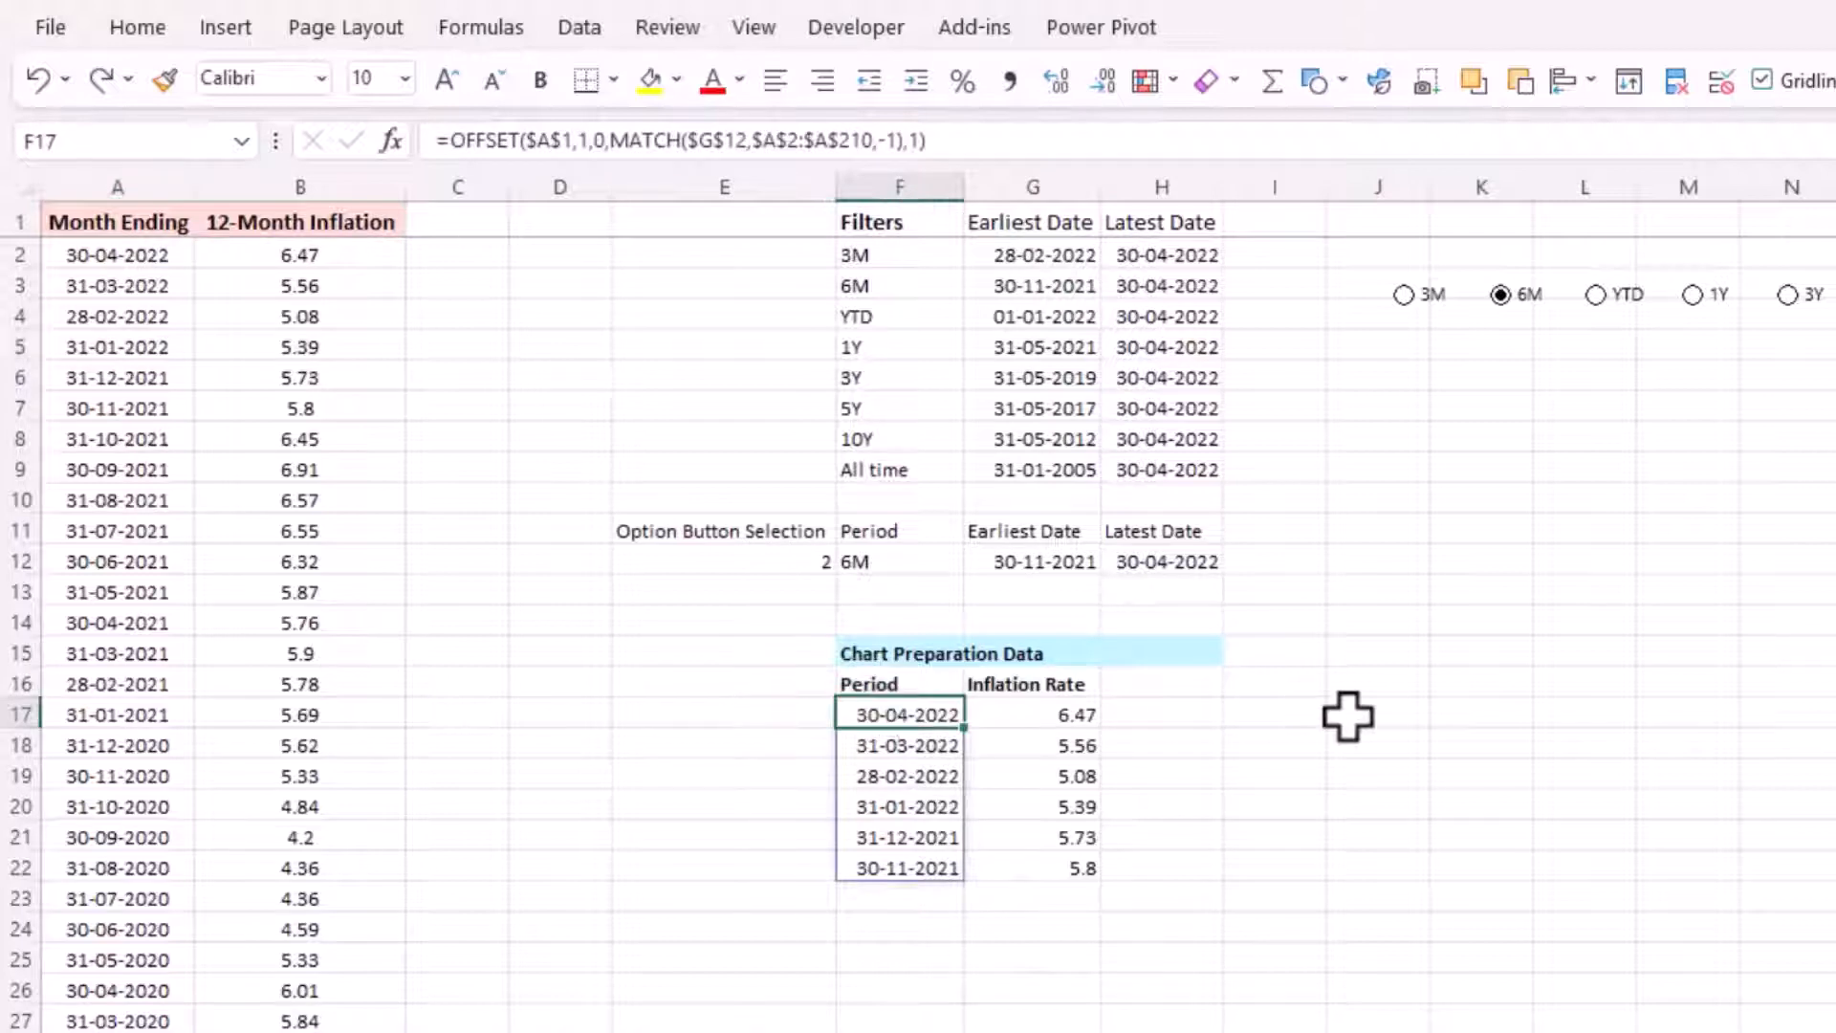
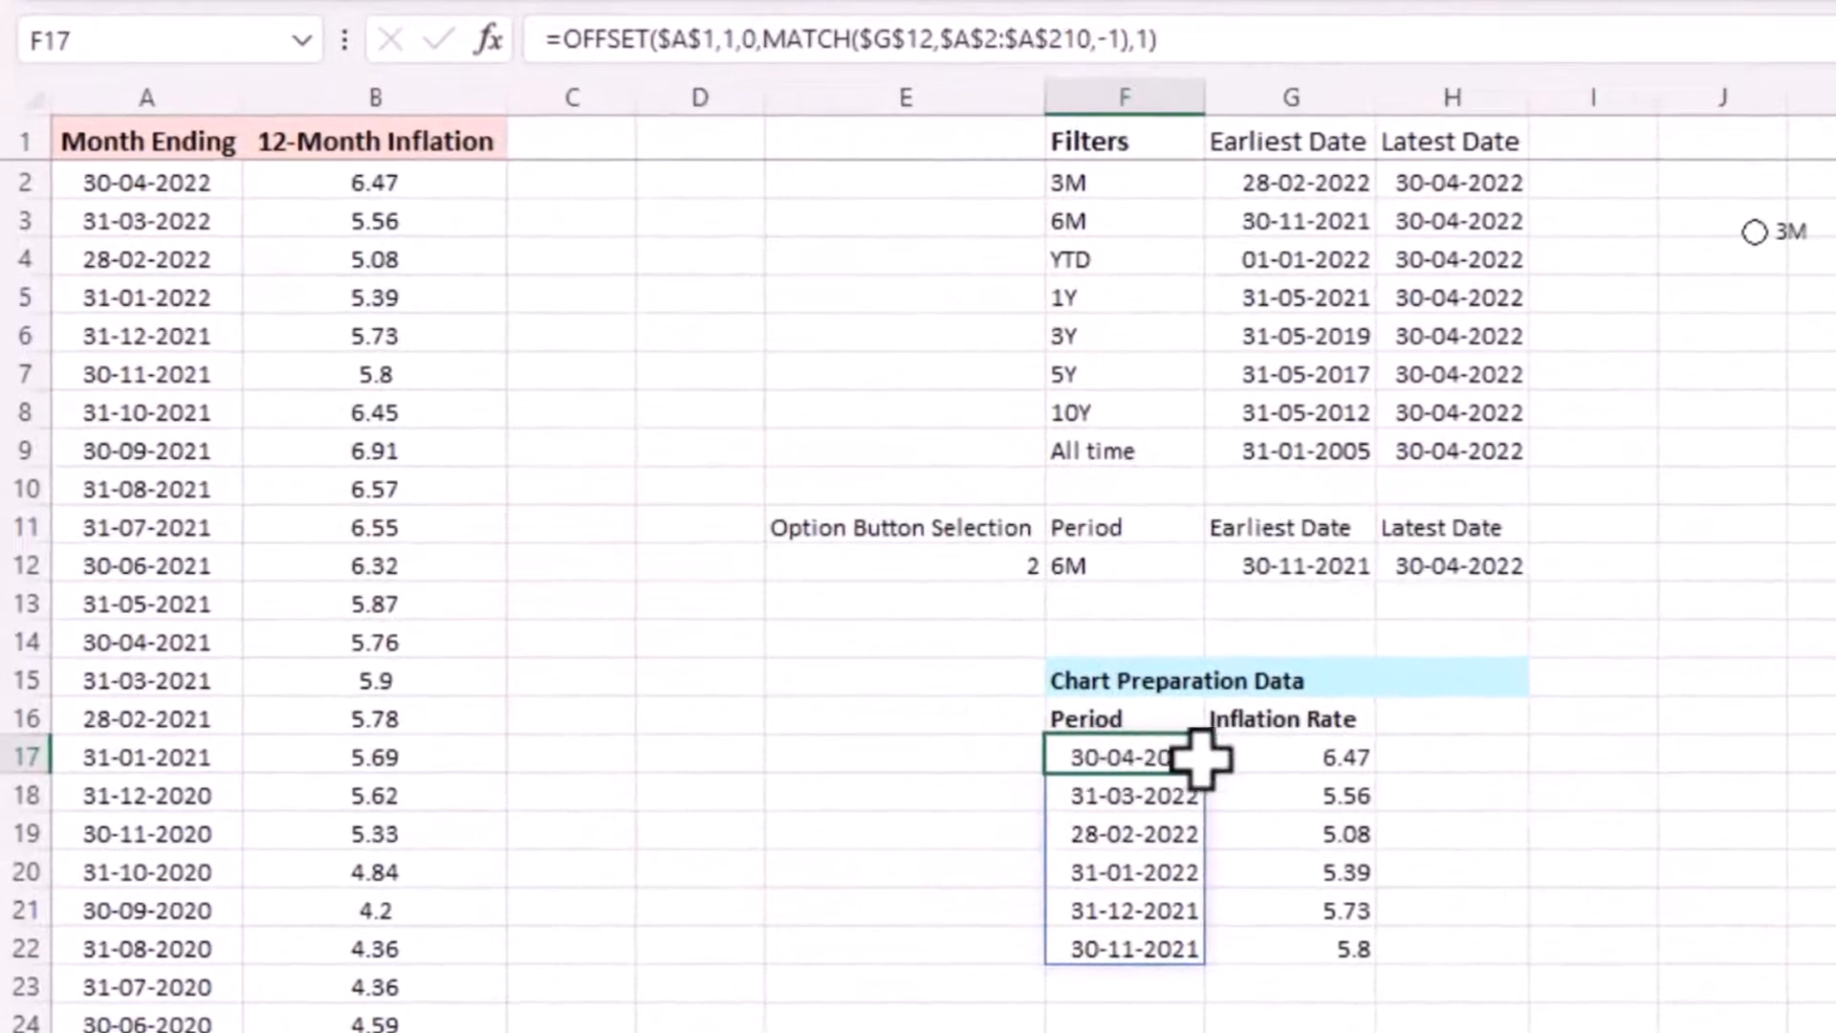
# - Clear the OFFSET formulas in F17:G17 and start a FILTER formula in F17 with A2:B210 as the array
pyautogui.moveTo(1200, 758); pyautogui.dragTo(1241, 753)
pyautogui.press('Delete')
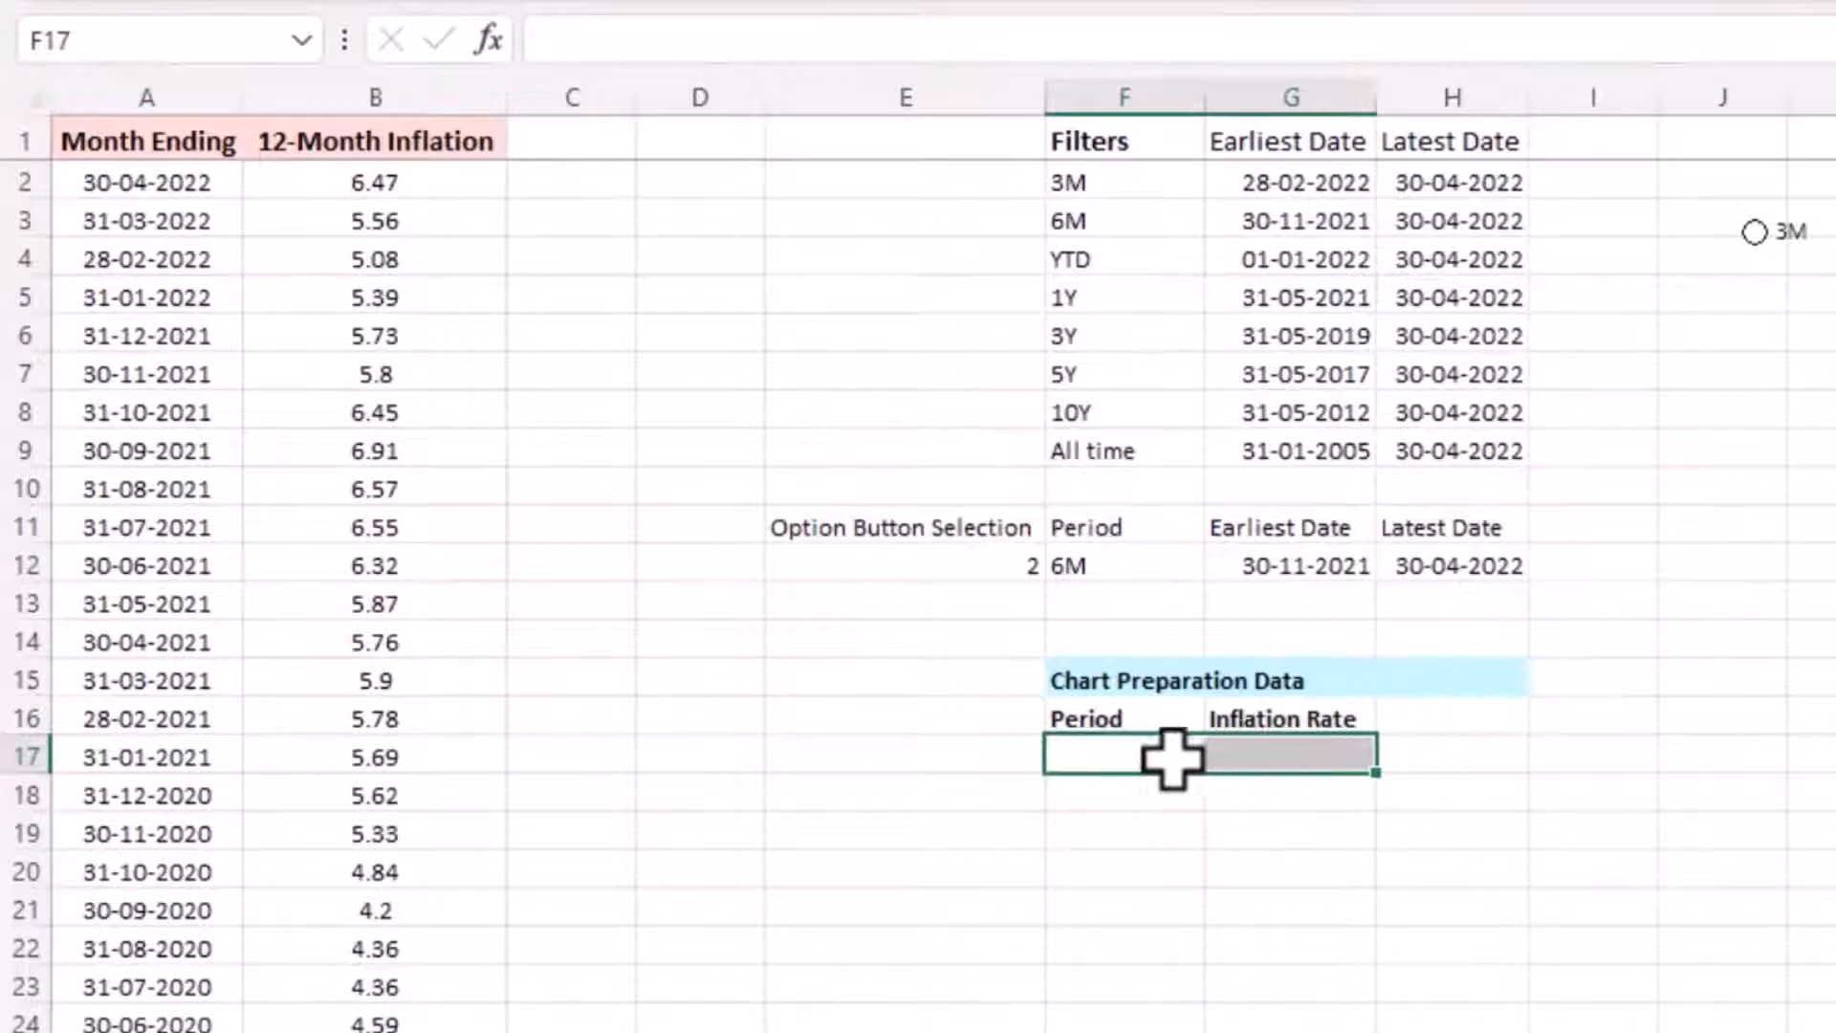
pyautogui.click(1171, 755)
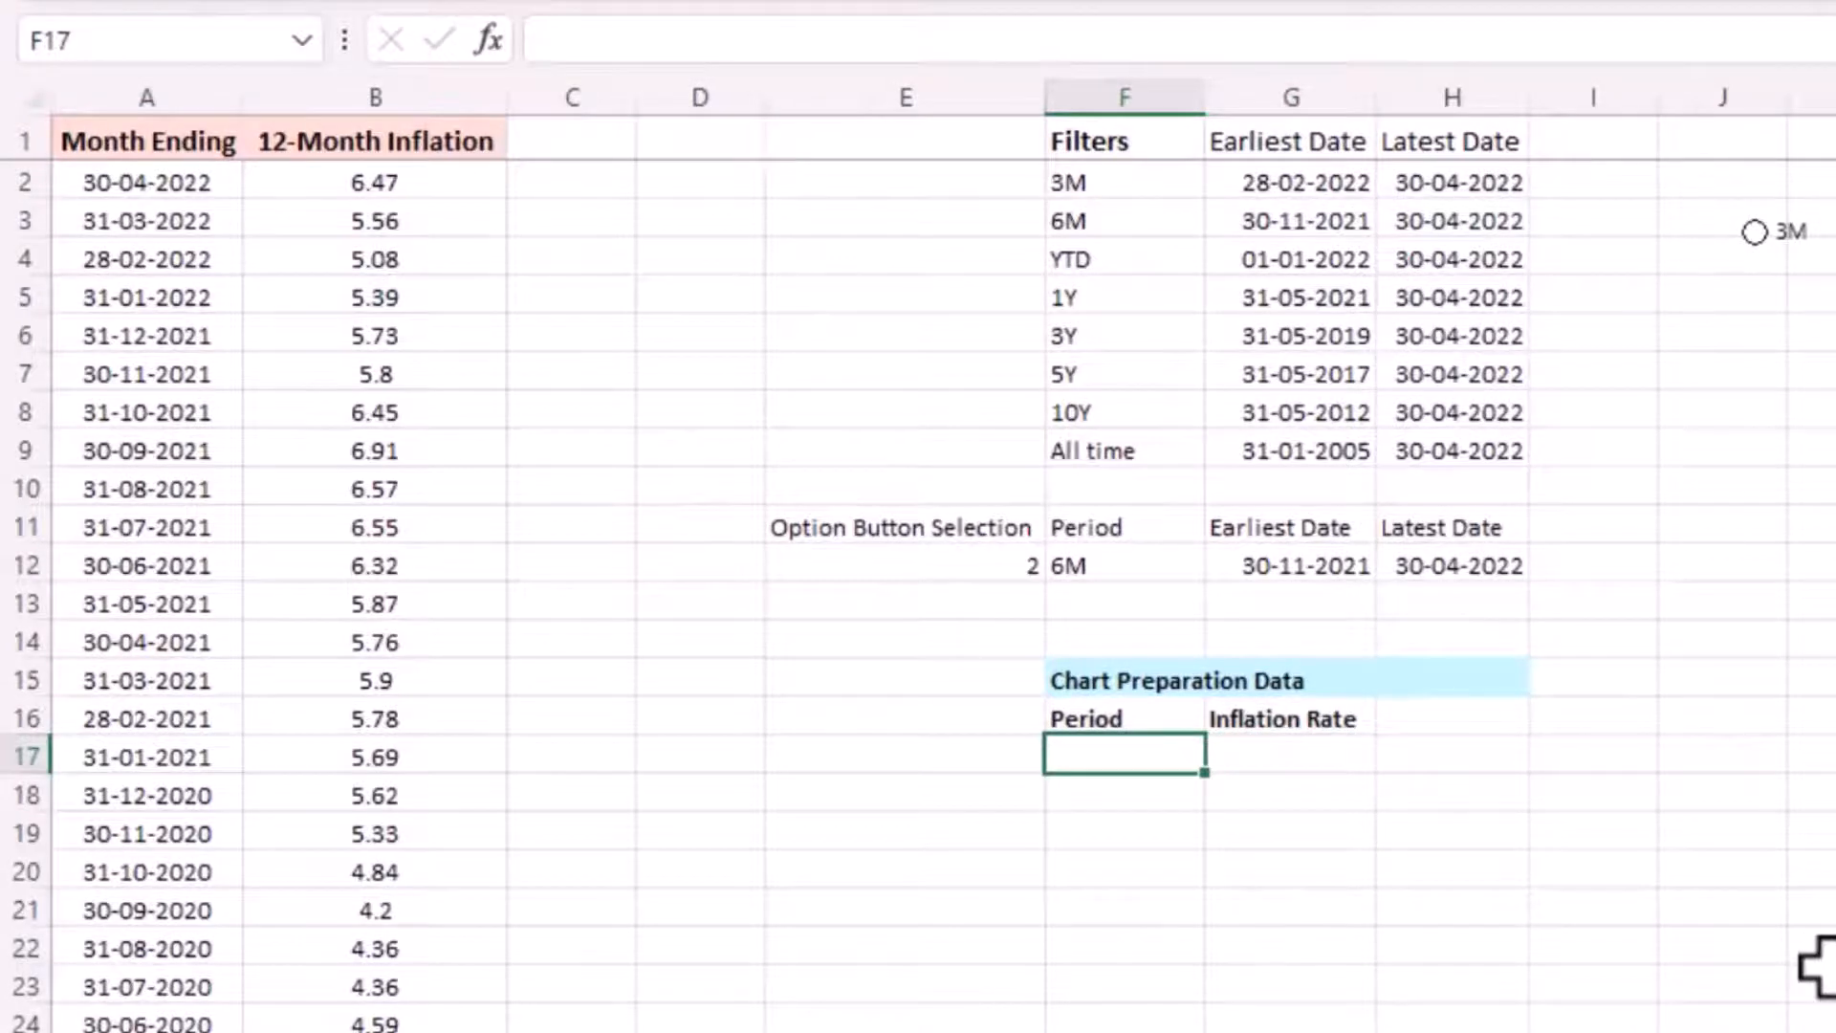
pyautogui.write('=filt')
pyautogui.press('Tab')
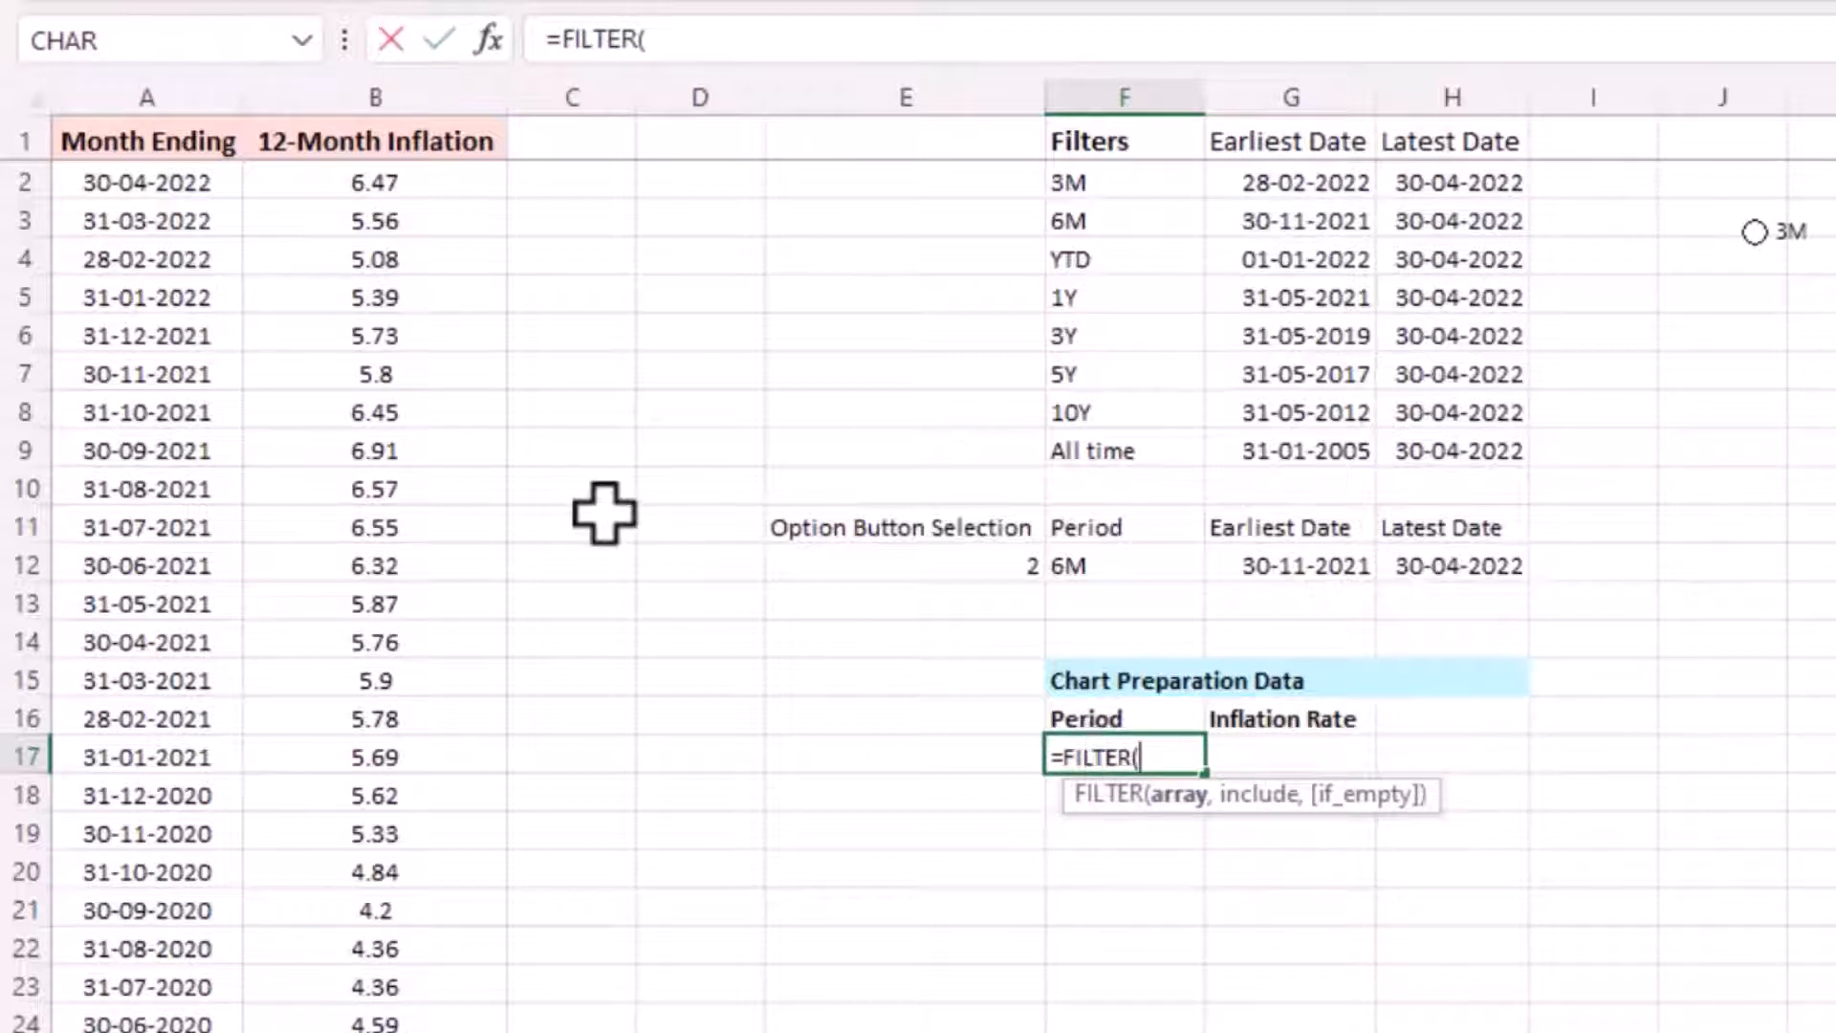
pyautogui.moveTo(156, 181); pyautogui.dragTo(427, 198)
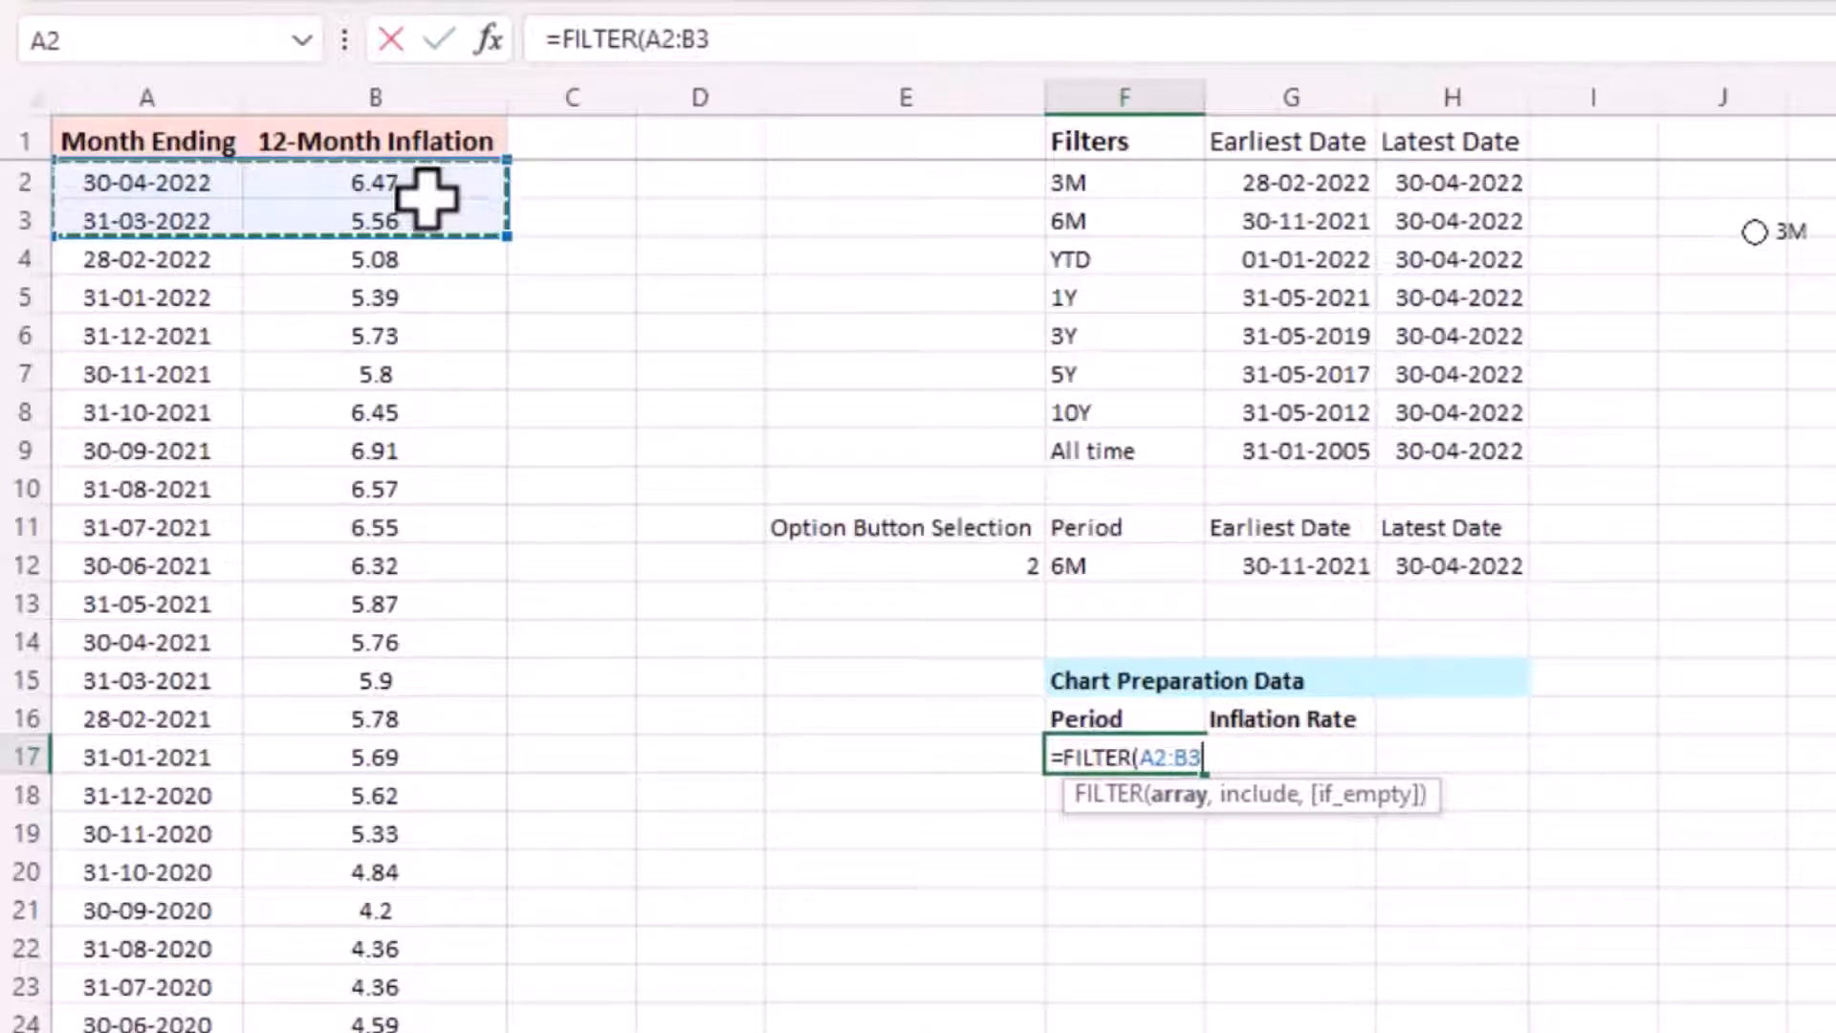
pyautogui.hotkey('ctrl', 'shift', 'Down')
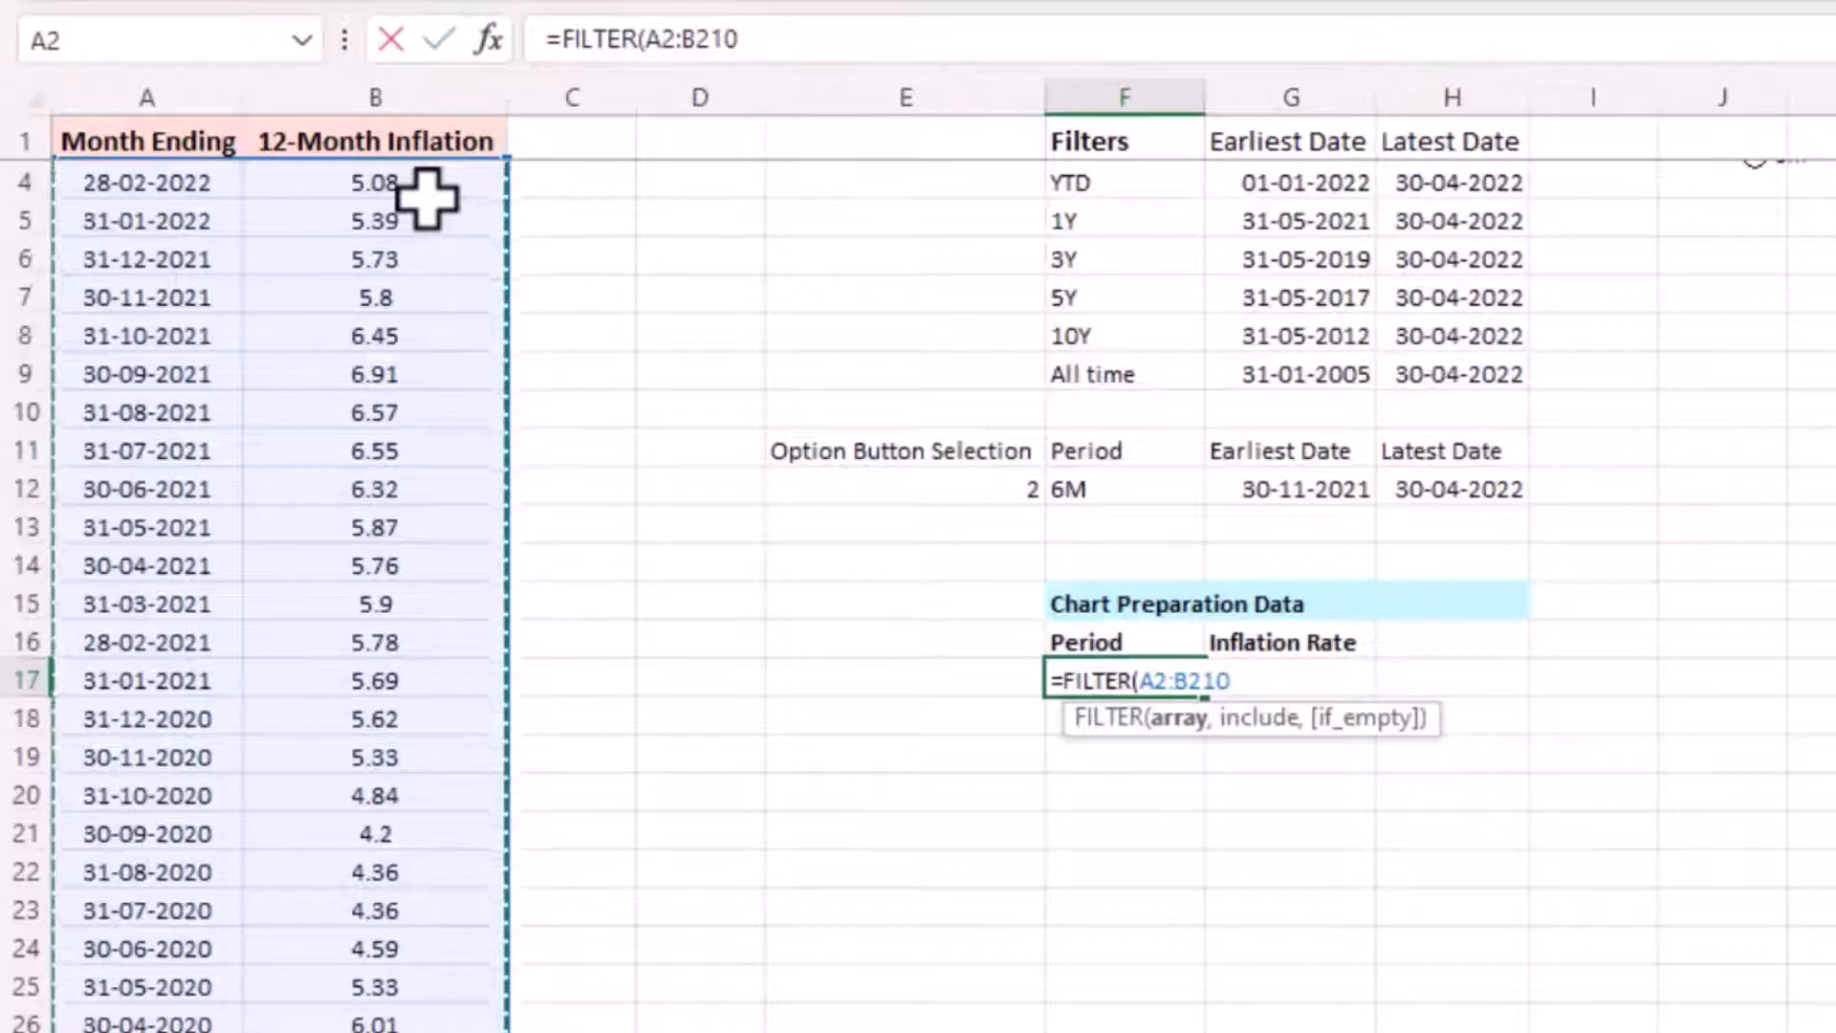
# - Add the first include condition to F17's FILTER formula, requiring A2:A210 to be greater than or equal to G12
pyautogui.write(',(')
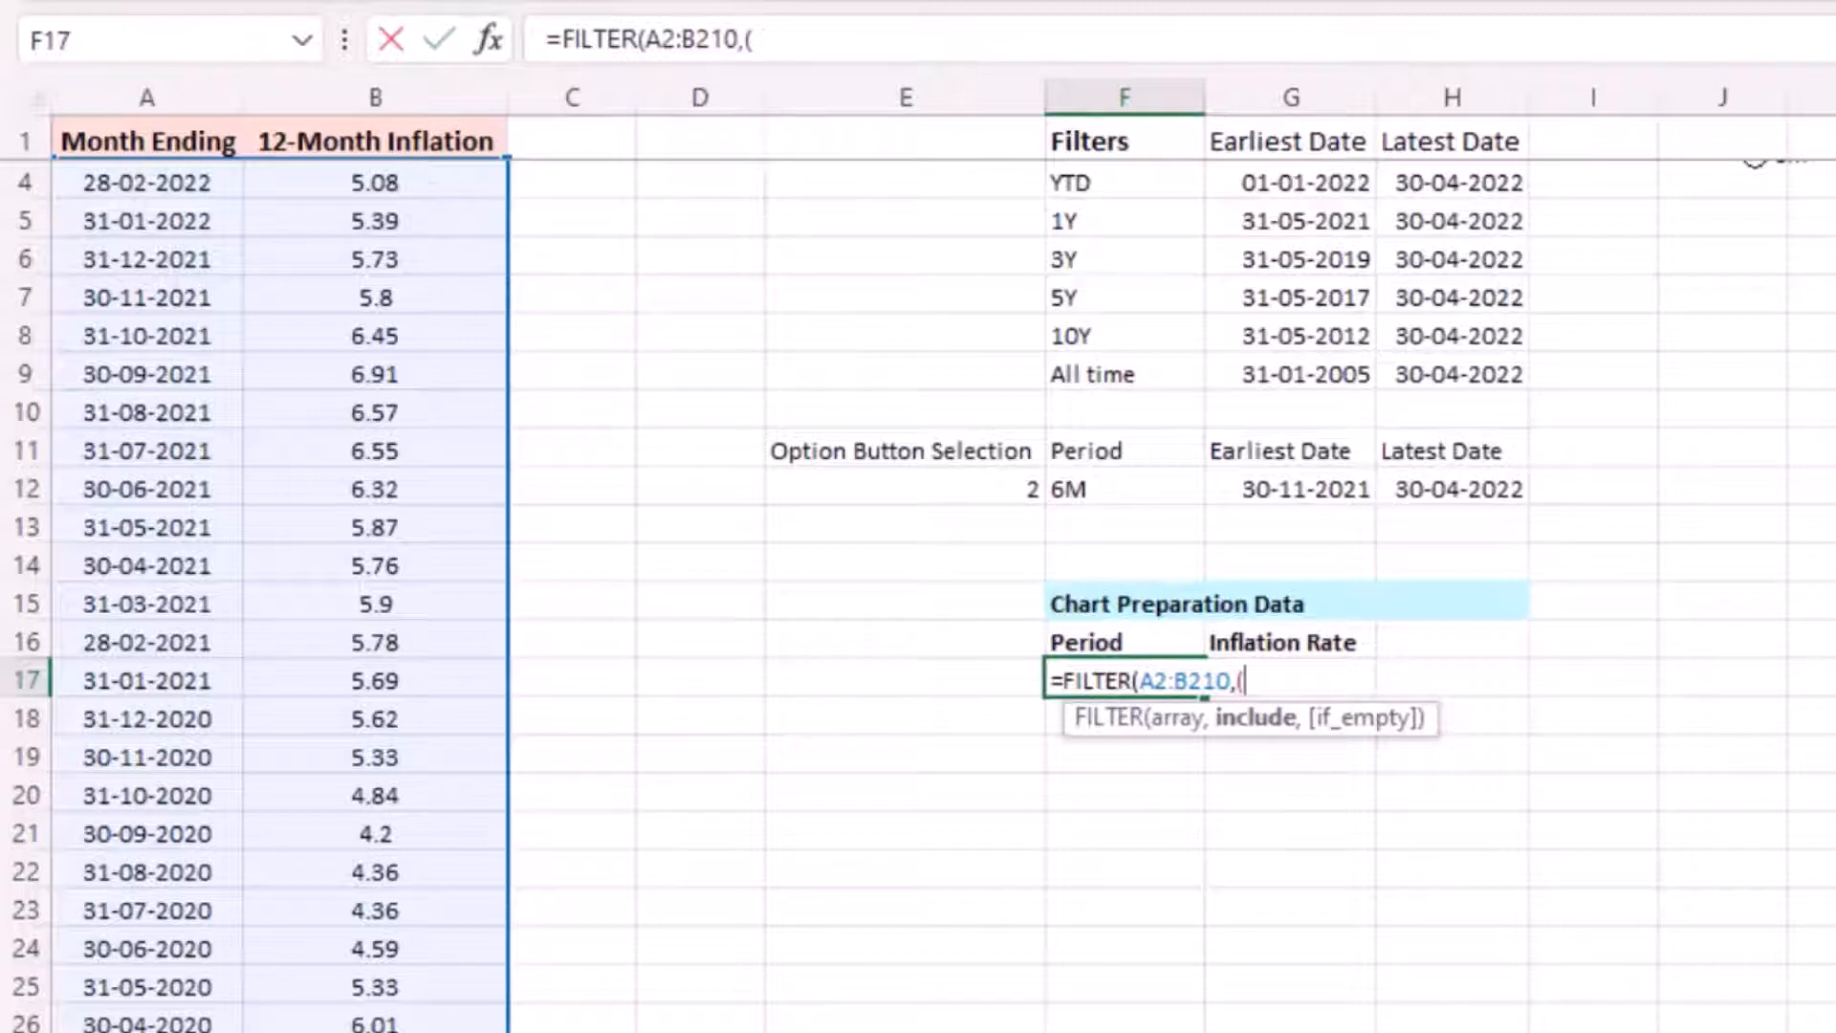
pyautogui.click(200, 186)
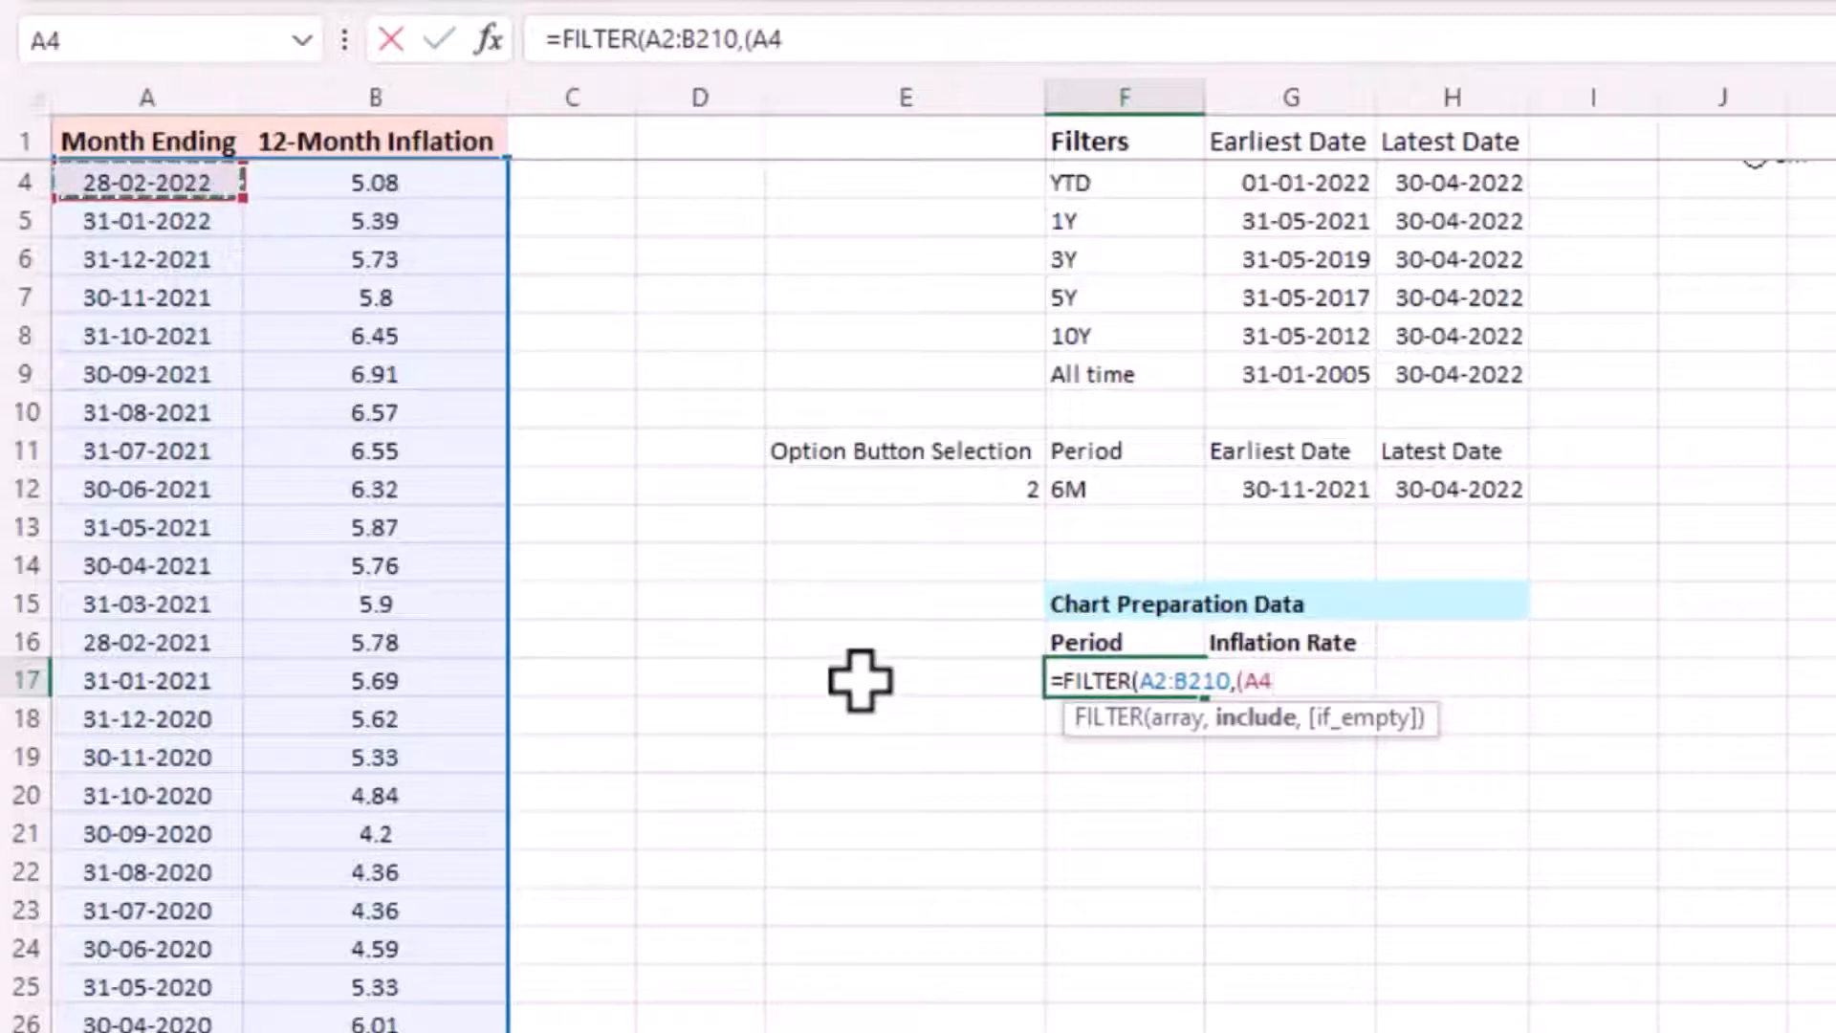
pyautogui.press('Up')
pyautogui.press('Up')
pyautogui.press('Up')
pyautogui.press('Down')
pyautogui.press('Down')
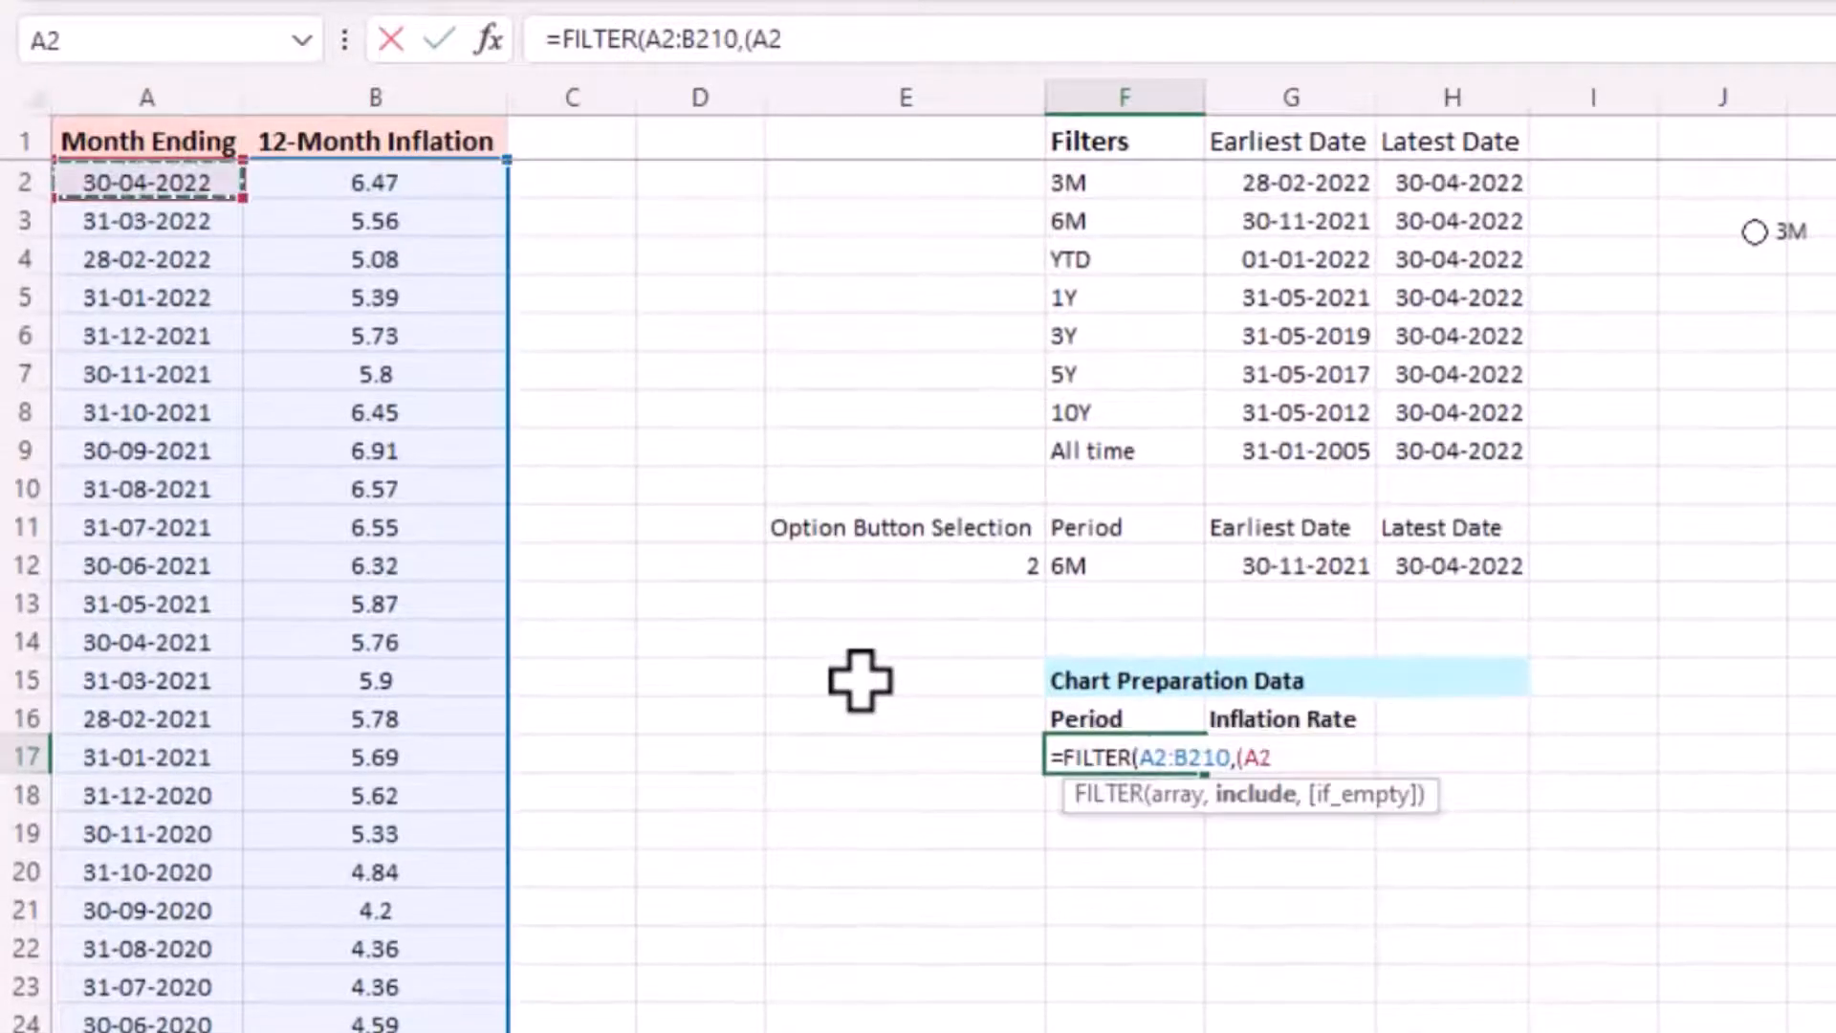
pyautogui.press('Up')
pyautogui.hotkey('ctrl', 'shift', 'Down')
pyautogui.hotkey('ctrl', 'BackSpace')
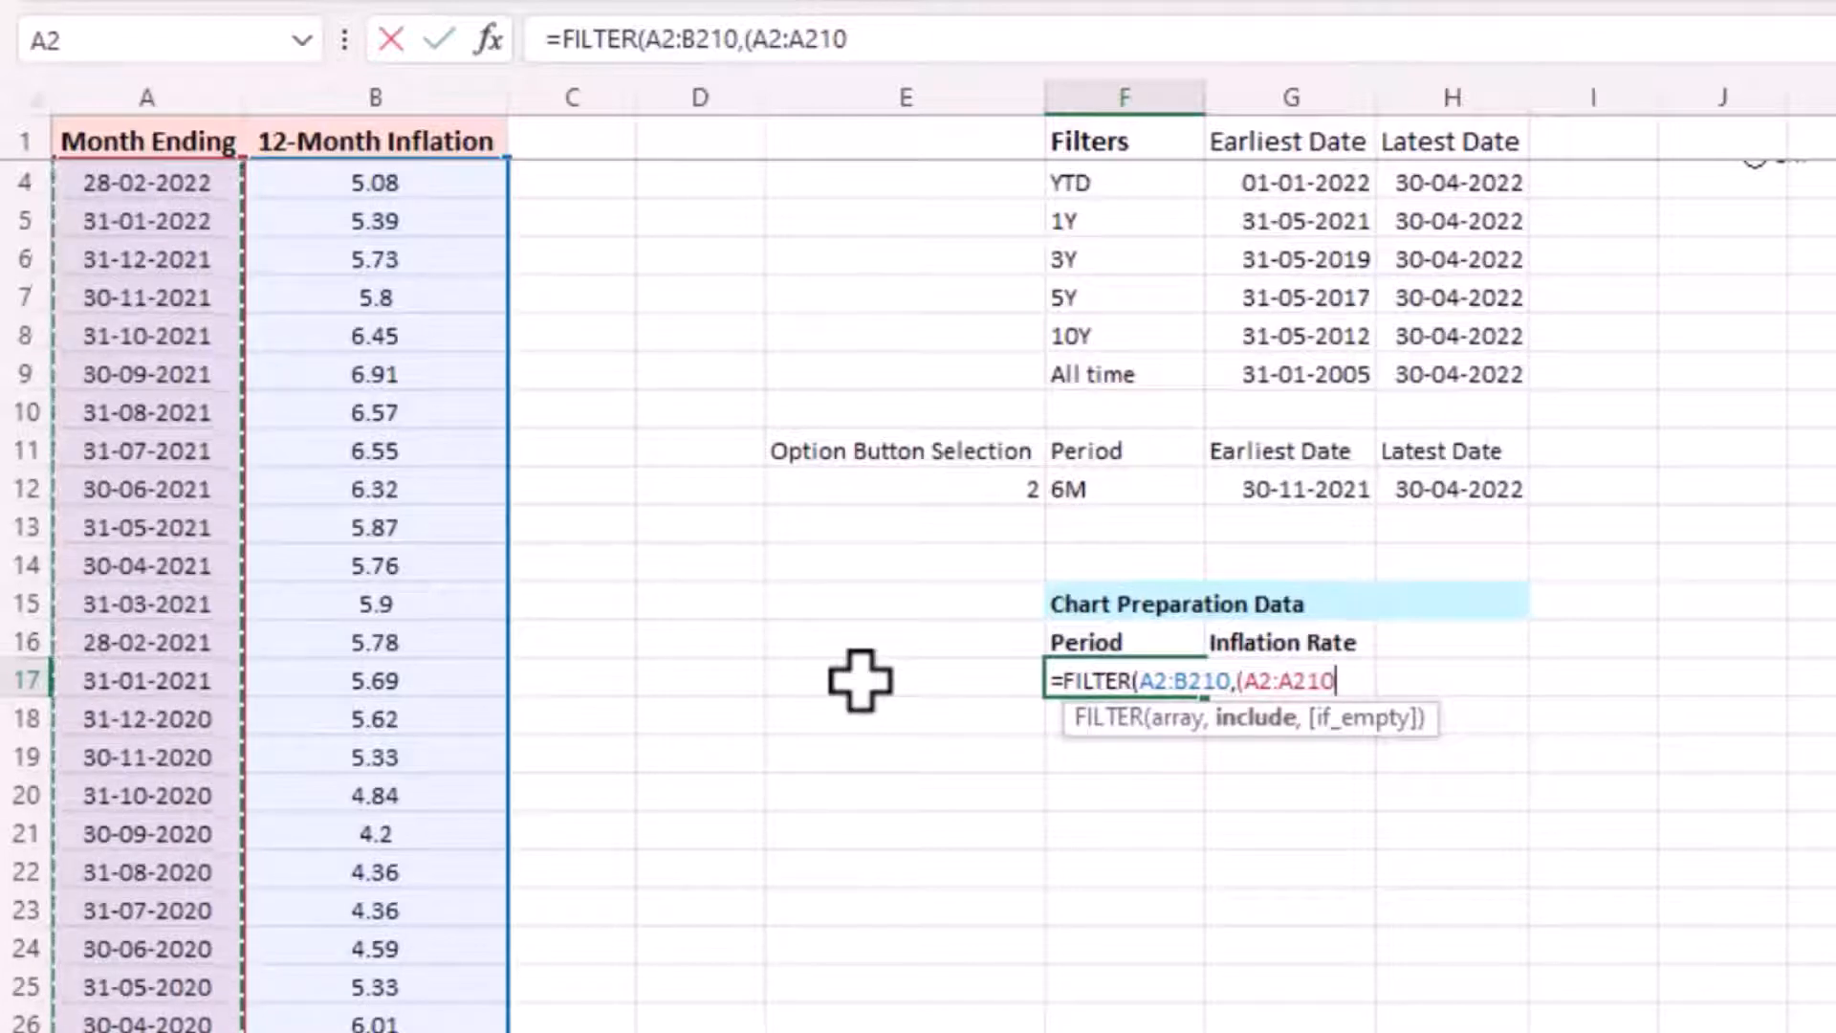
pyautogui.write('>=')
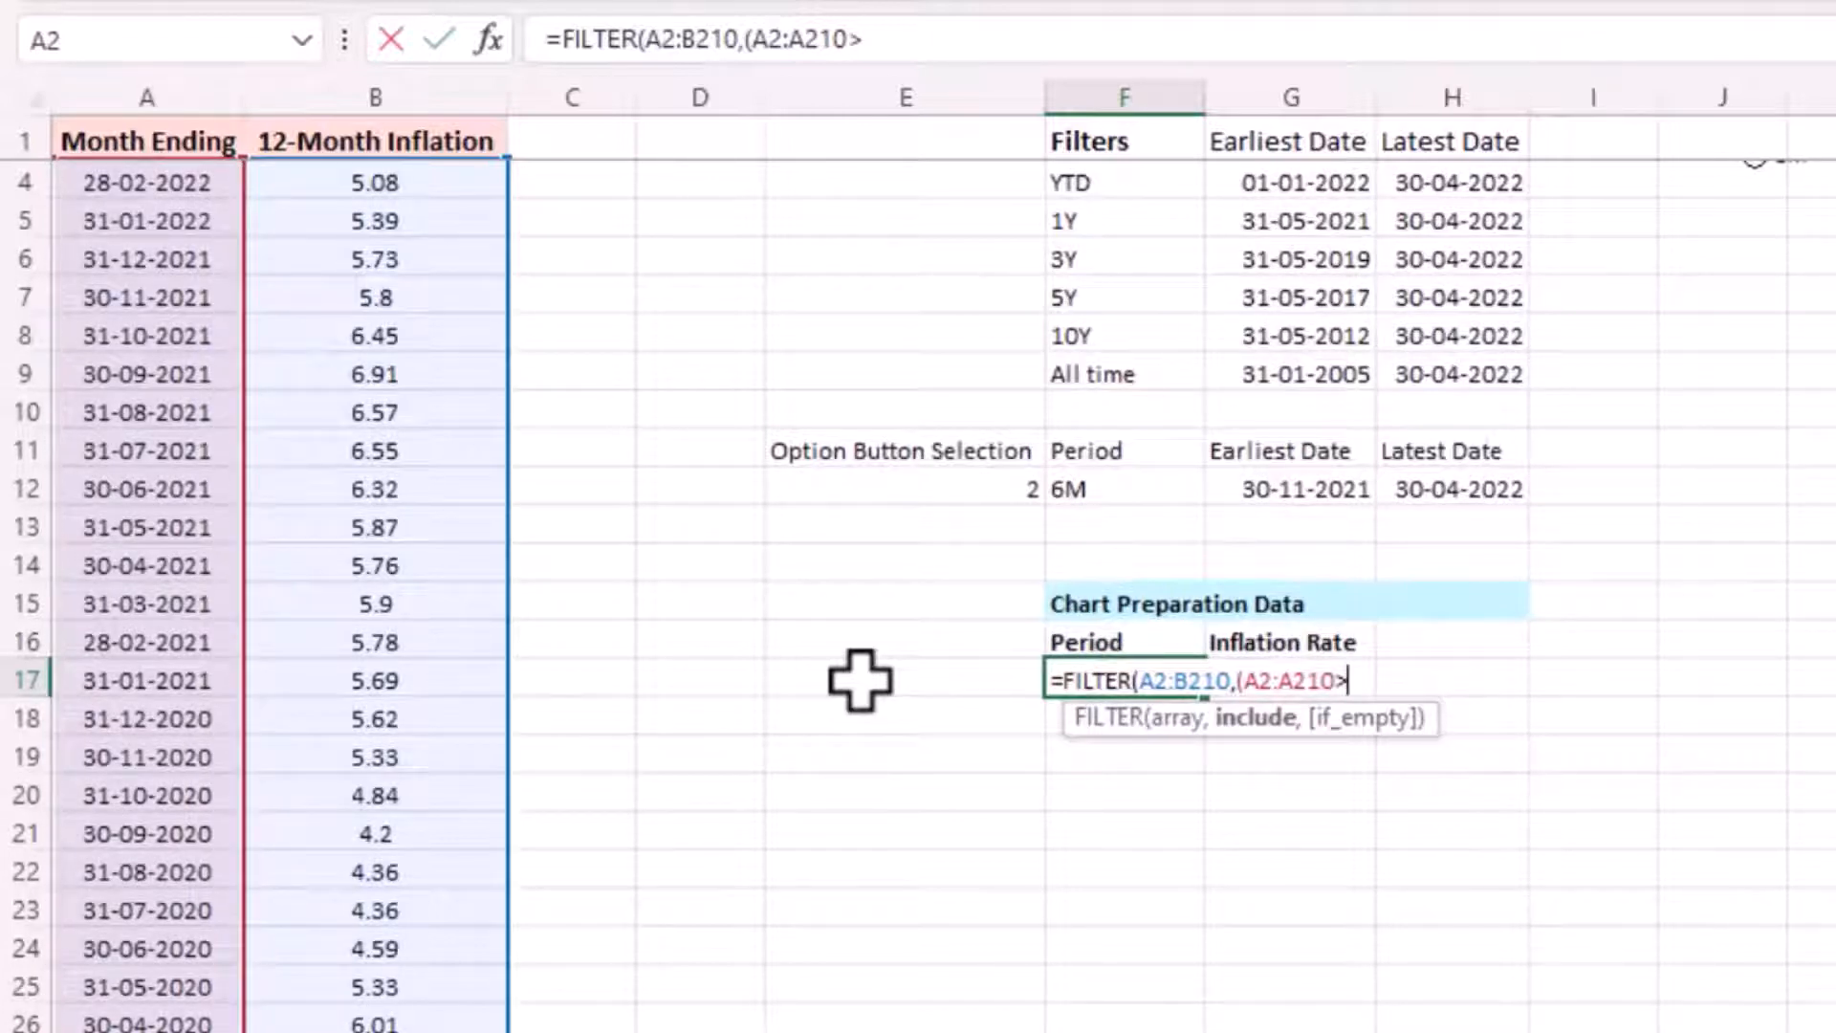
pyautogui.click(1291, 483)
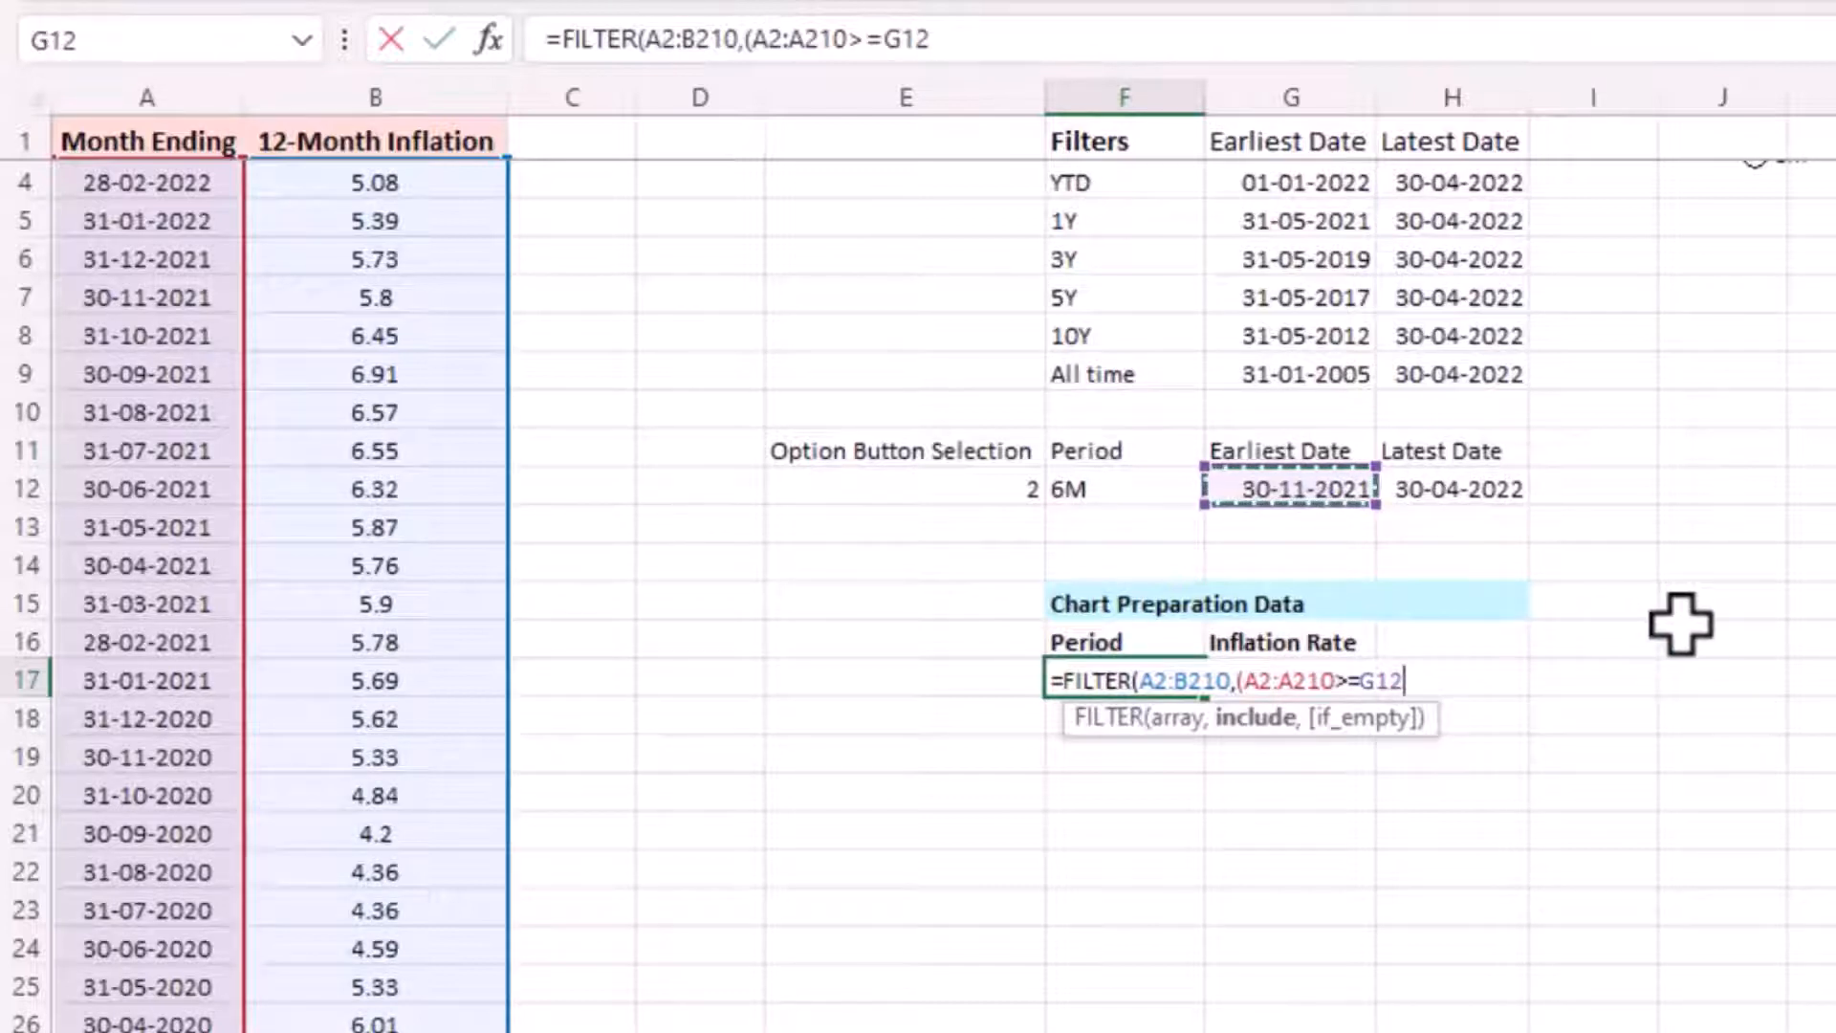
# - Multiply by a second include condition, A2:A210<=H12, and complete F17's FILTER formula
pyautogui.write(')*(')
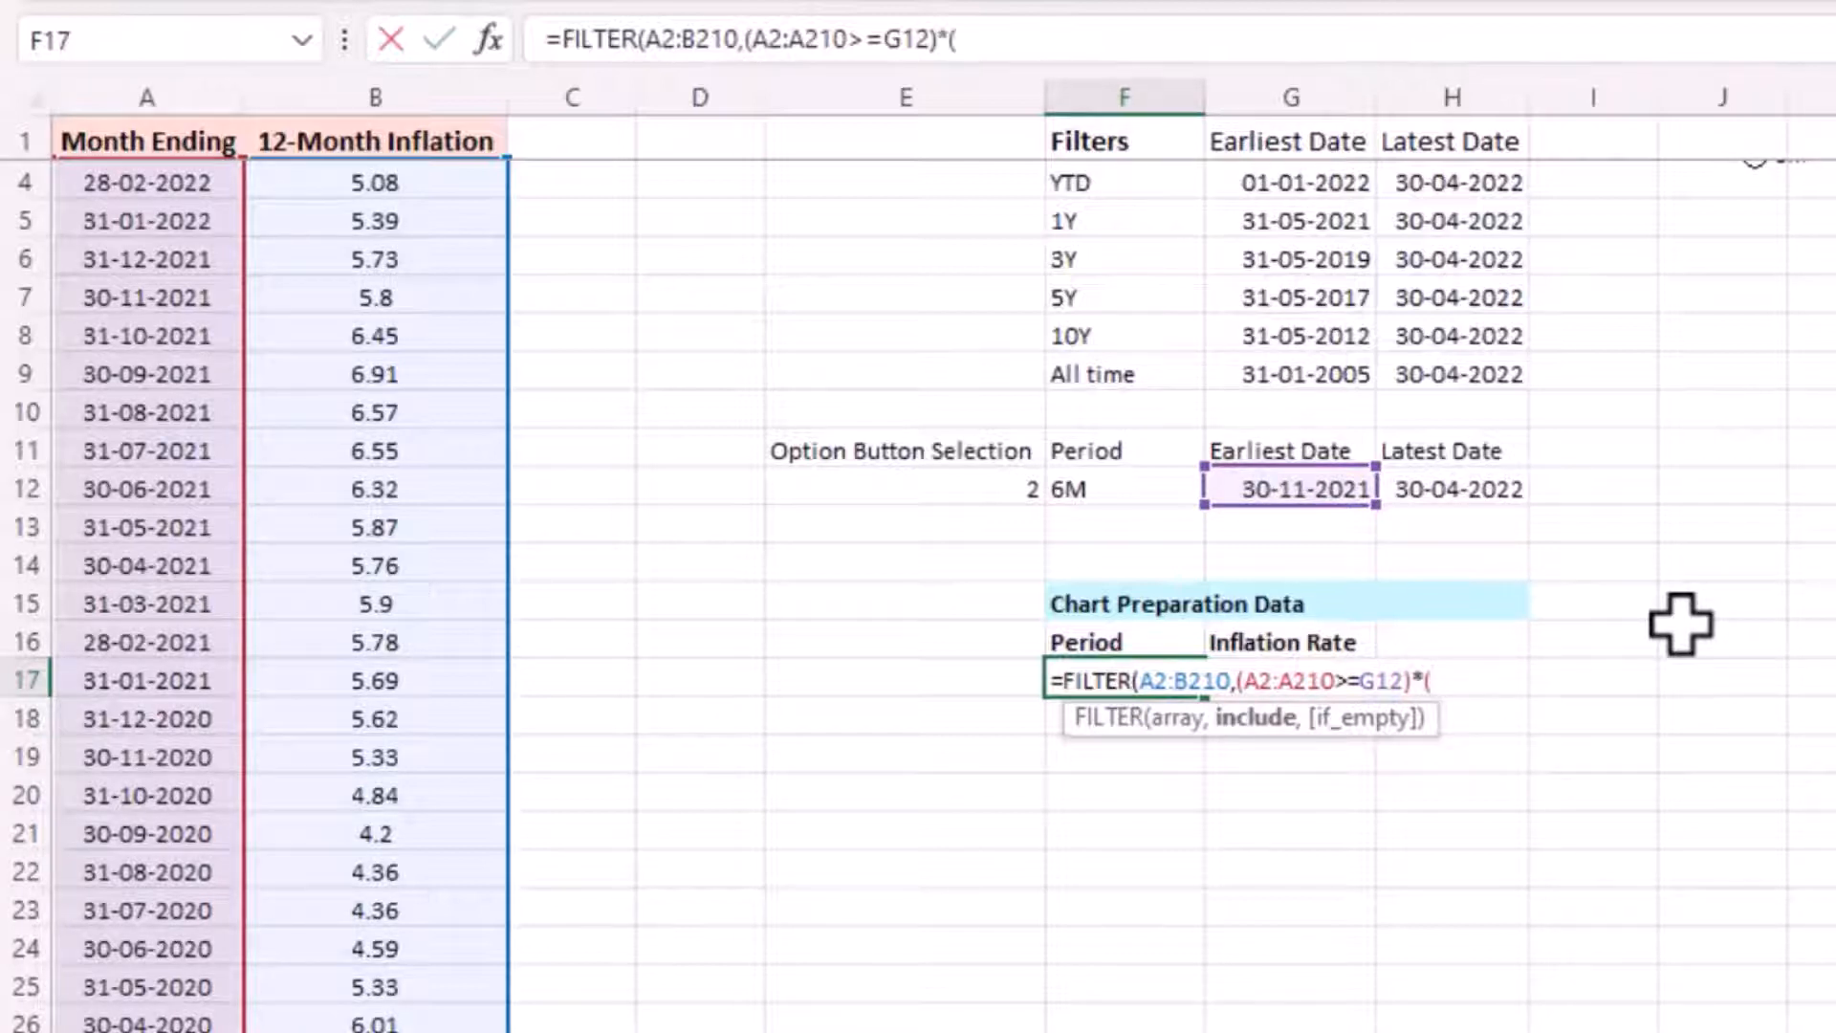
pyautogui.click(134, 151)
pyautogui.press('Down')
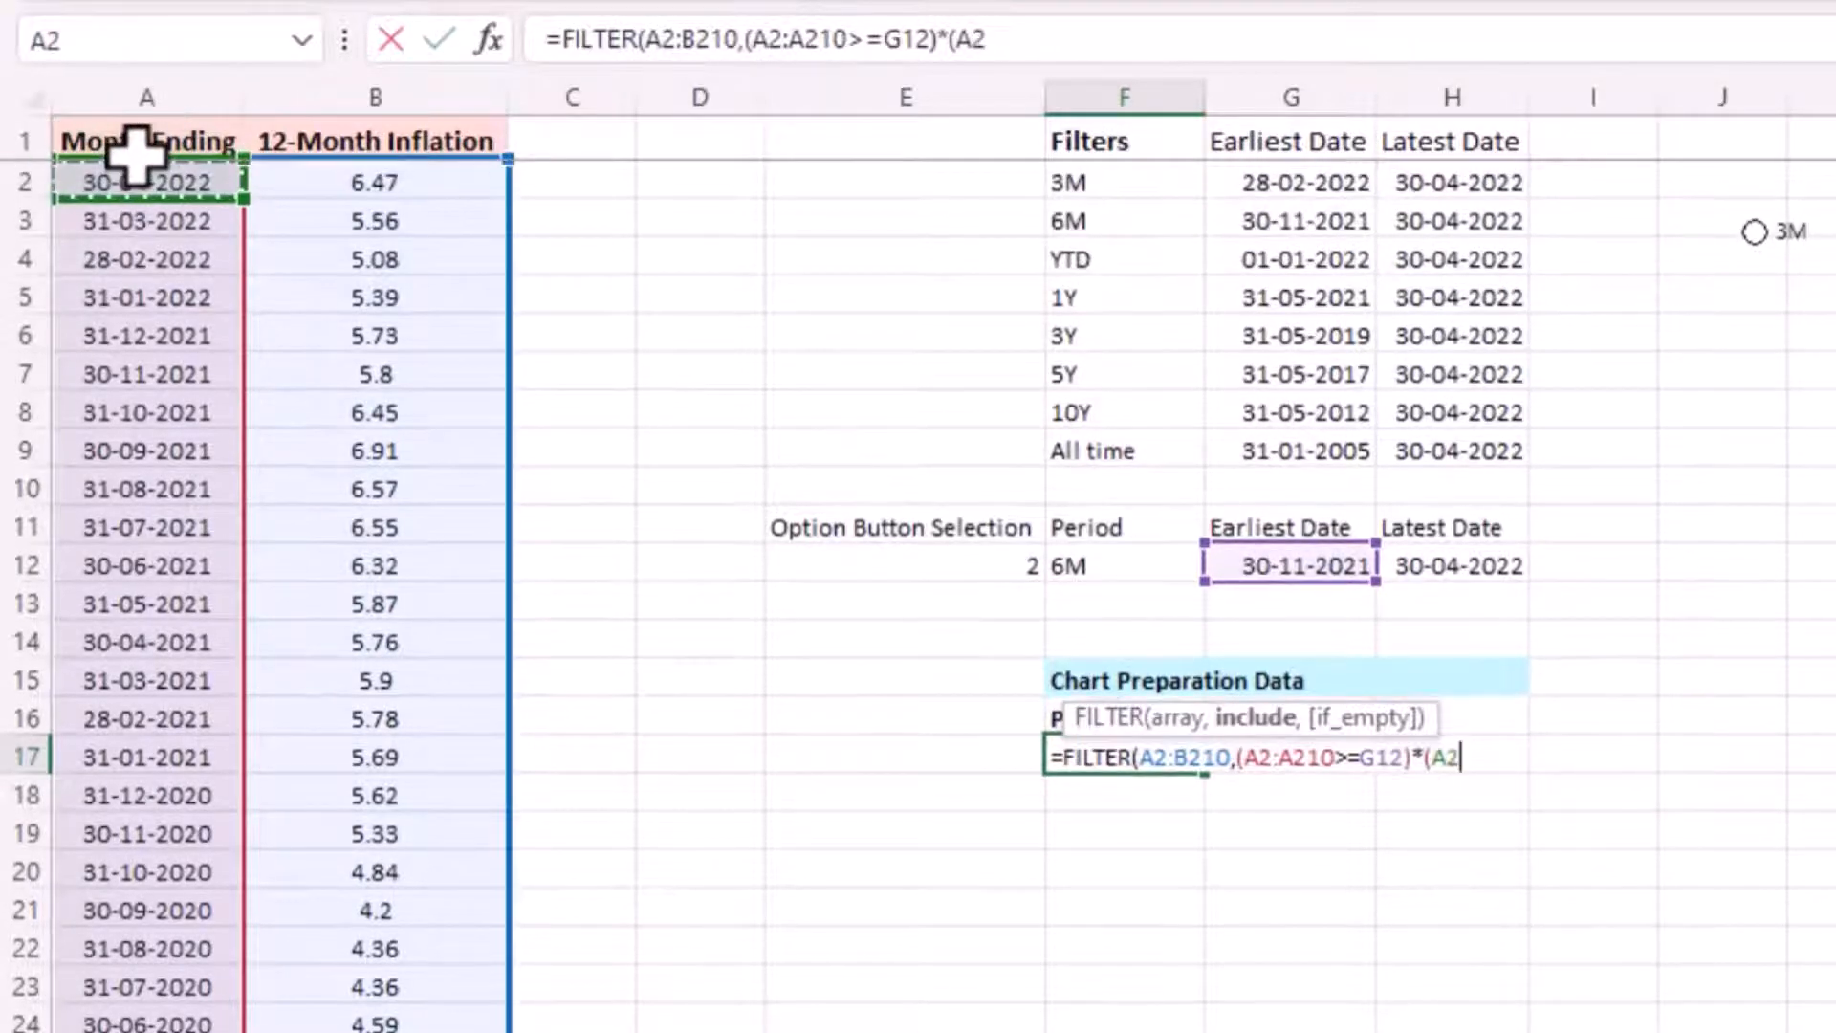
pyautogui.hotkey('ctrl', 'shift', 'Down')
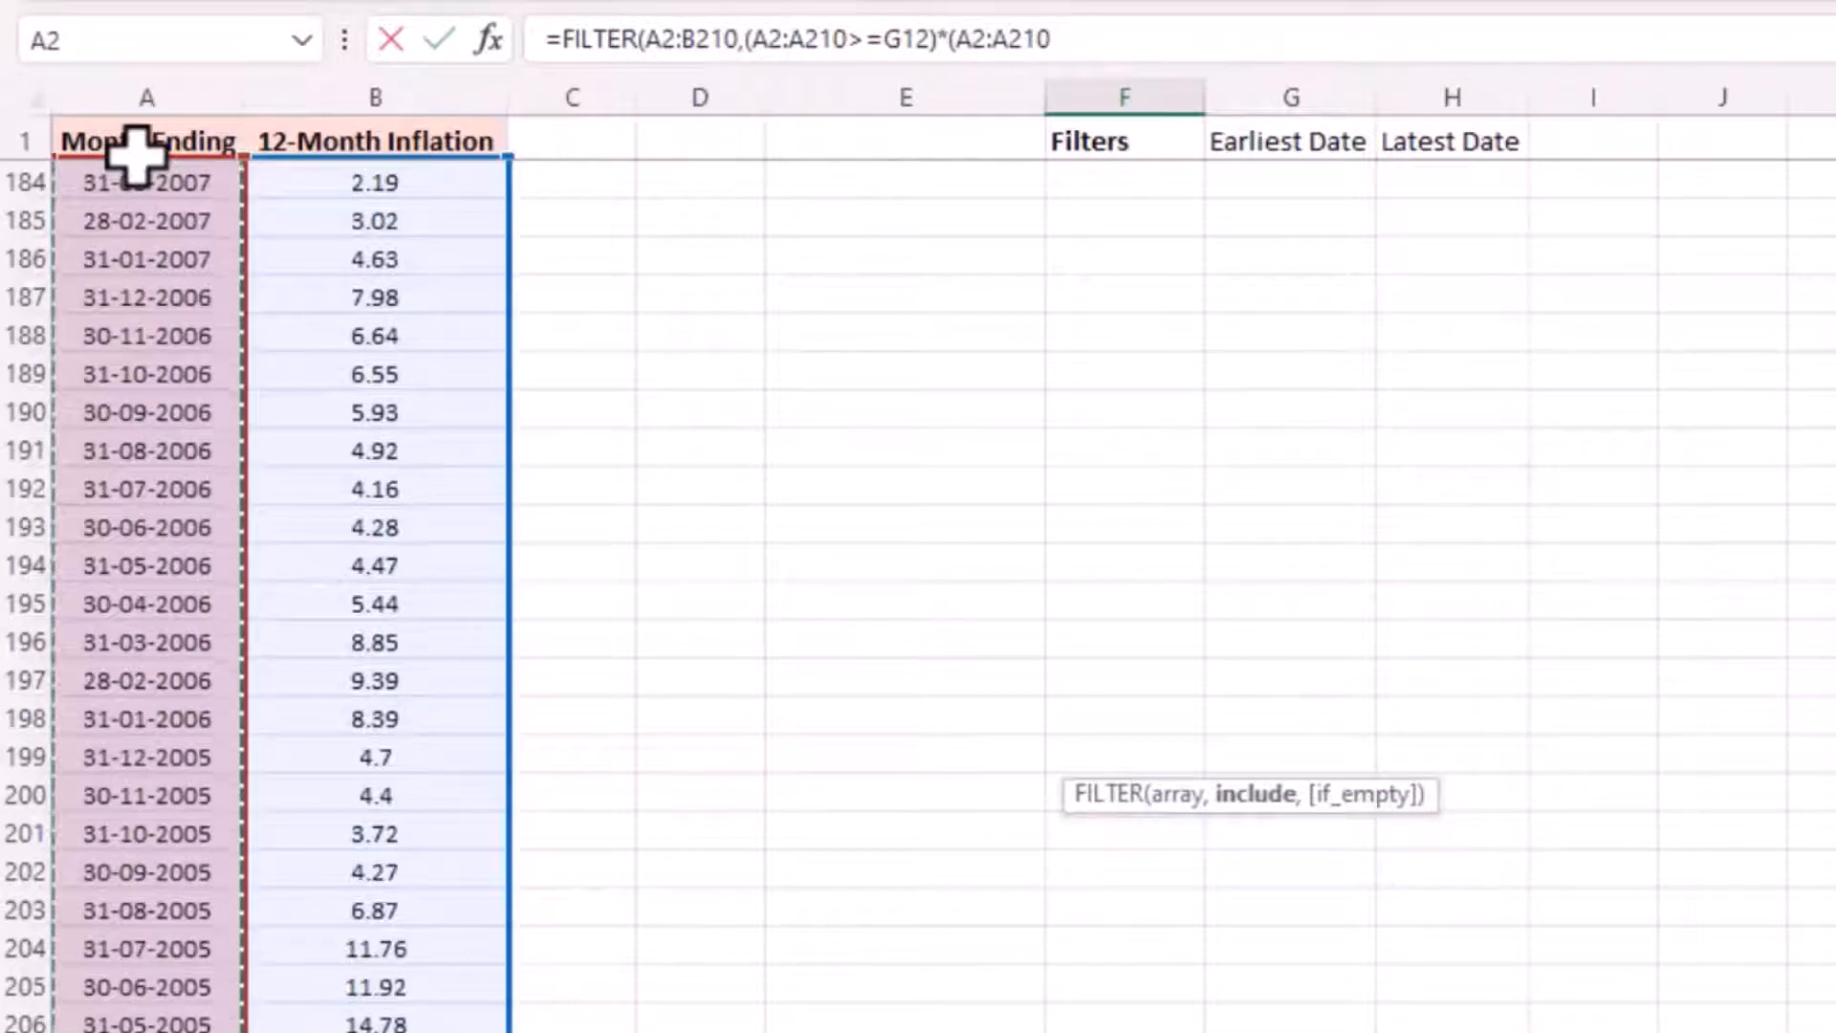
pyautogui.hotkey('ctrl', 'BackSpace')
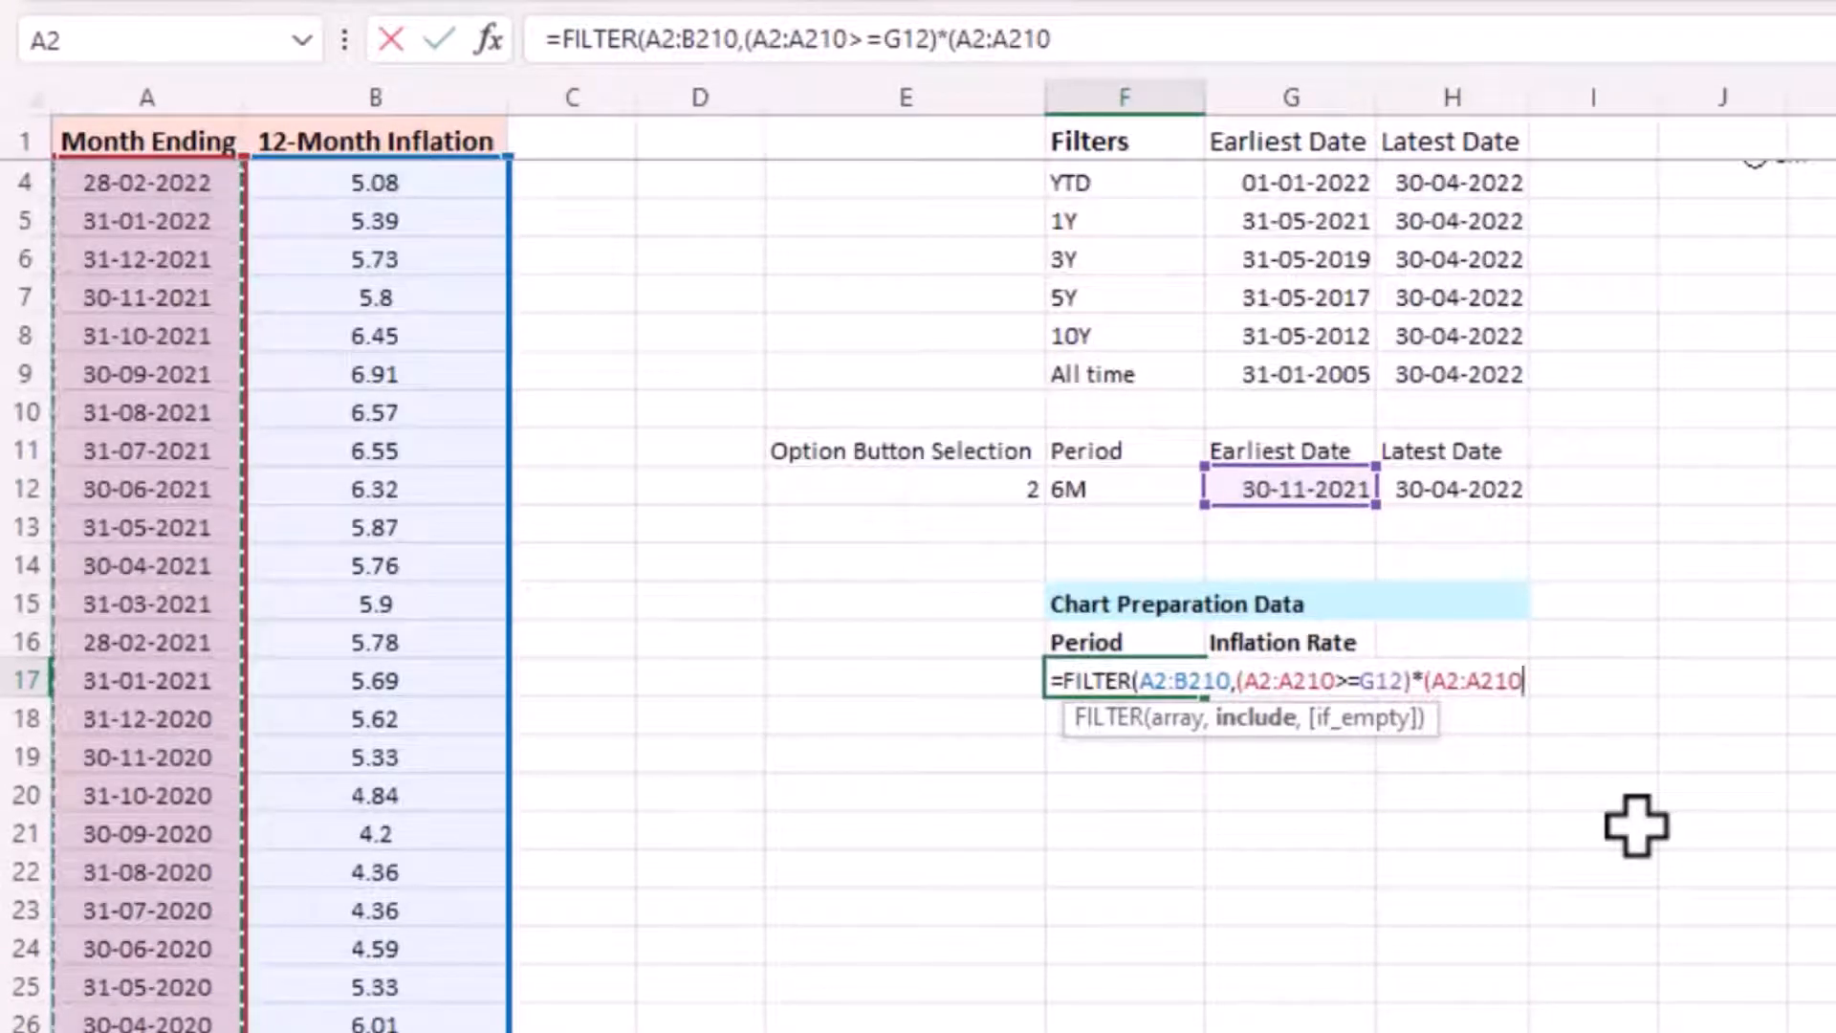
pyautogui.write('<=')
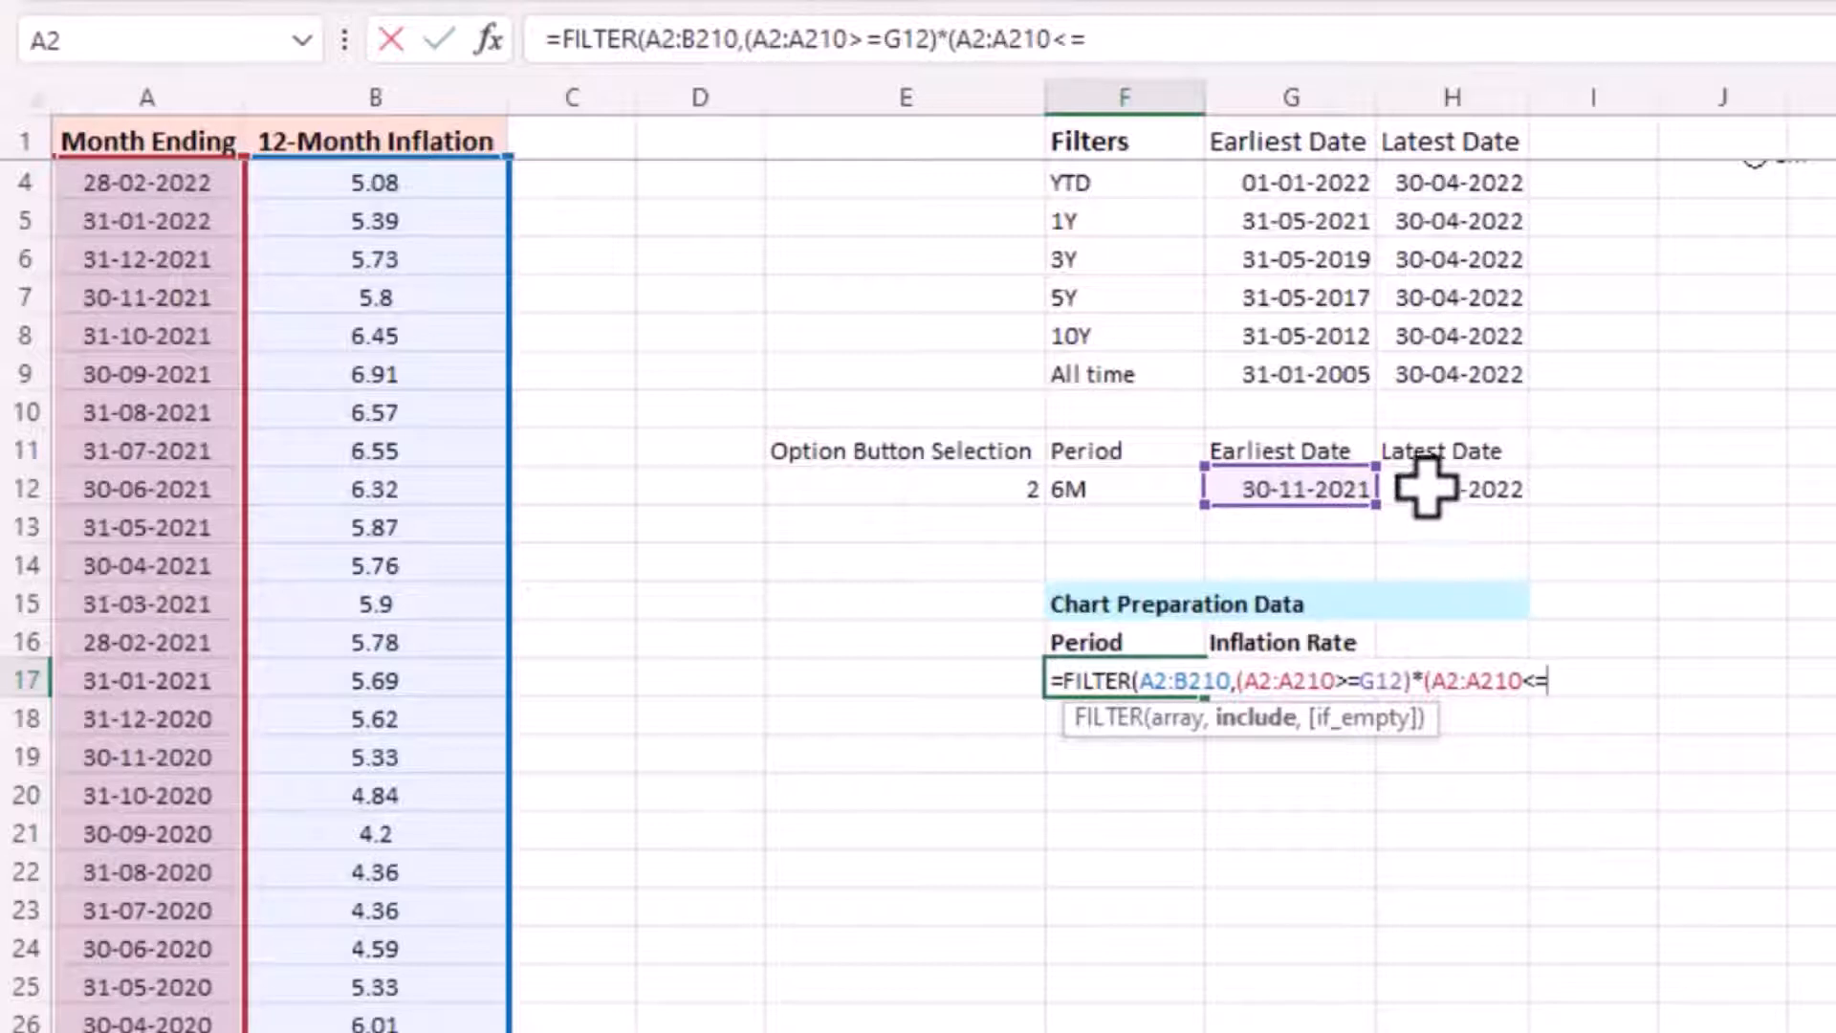
pyautogui.click(1417, 483)
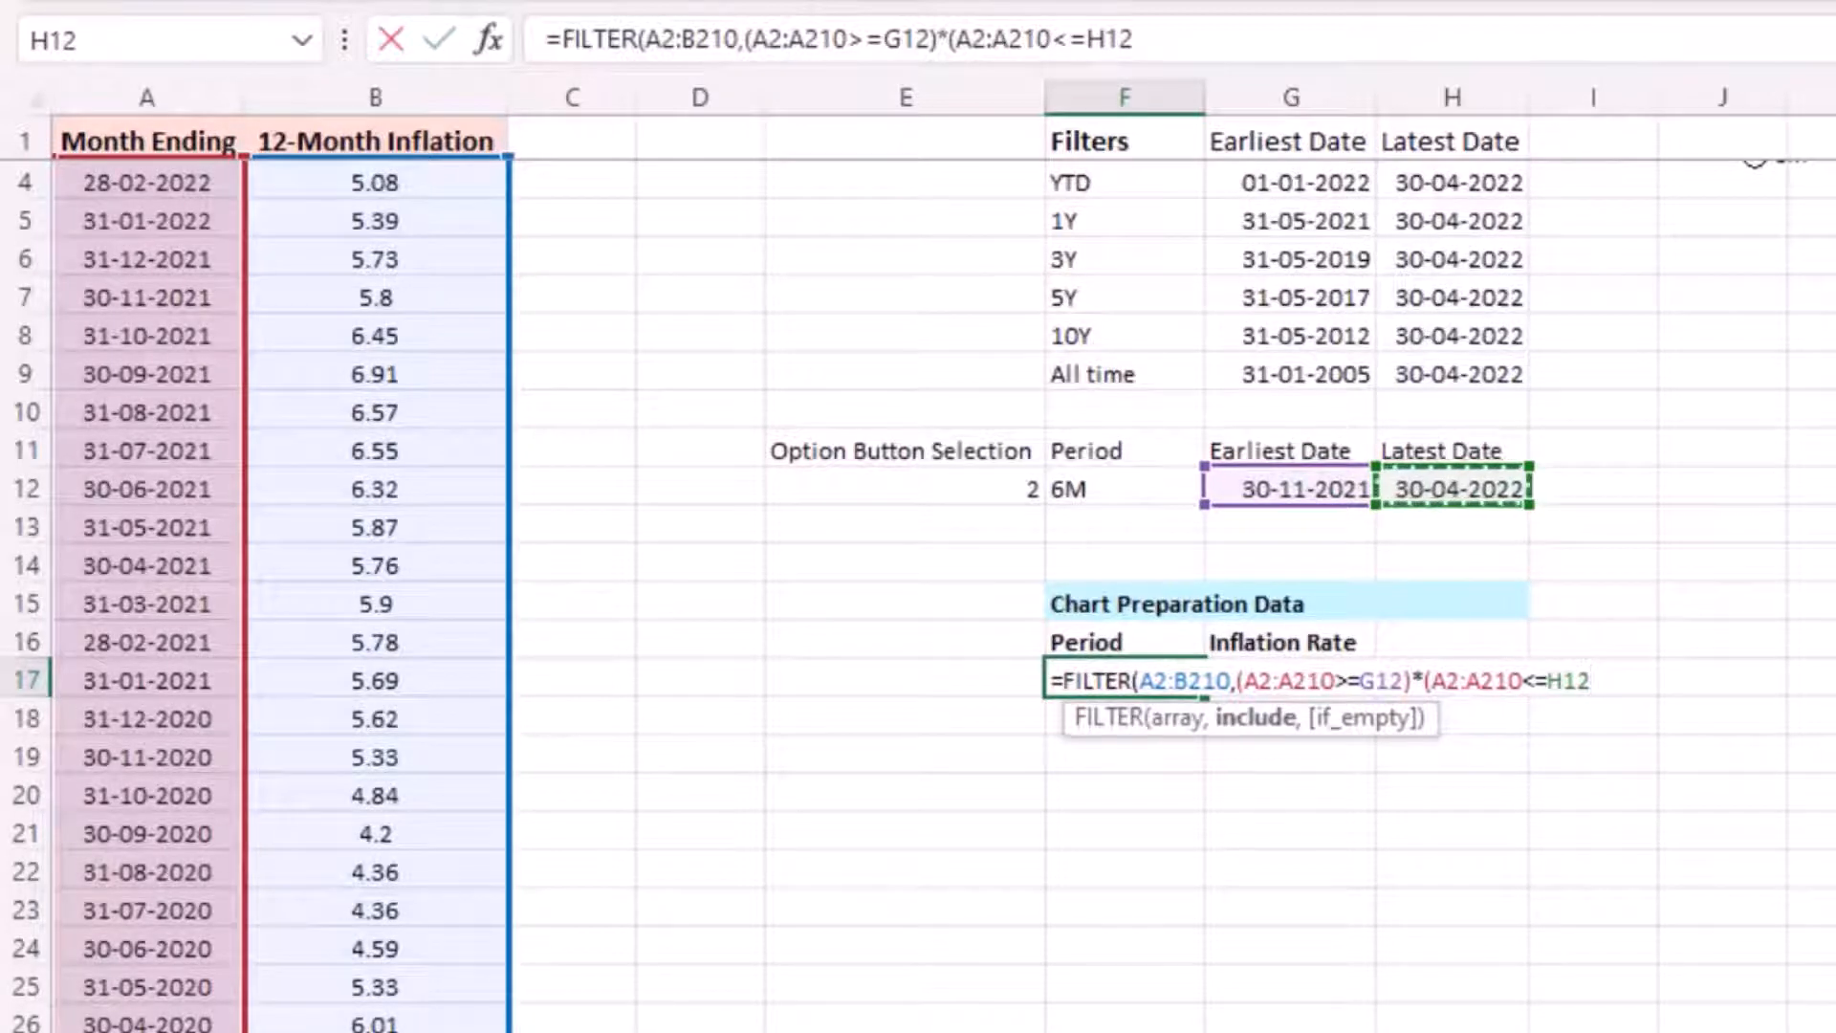
pyautogui.write(')')
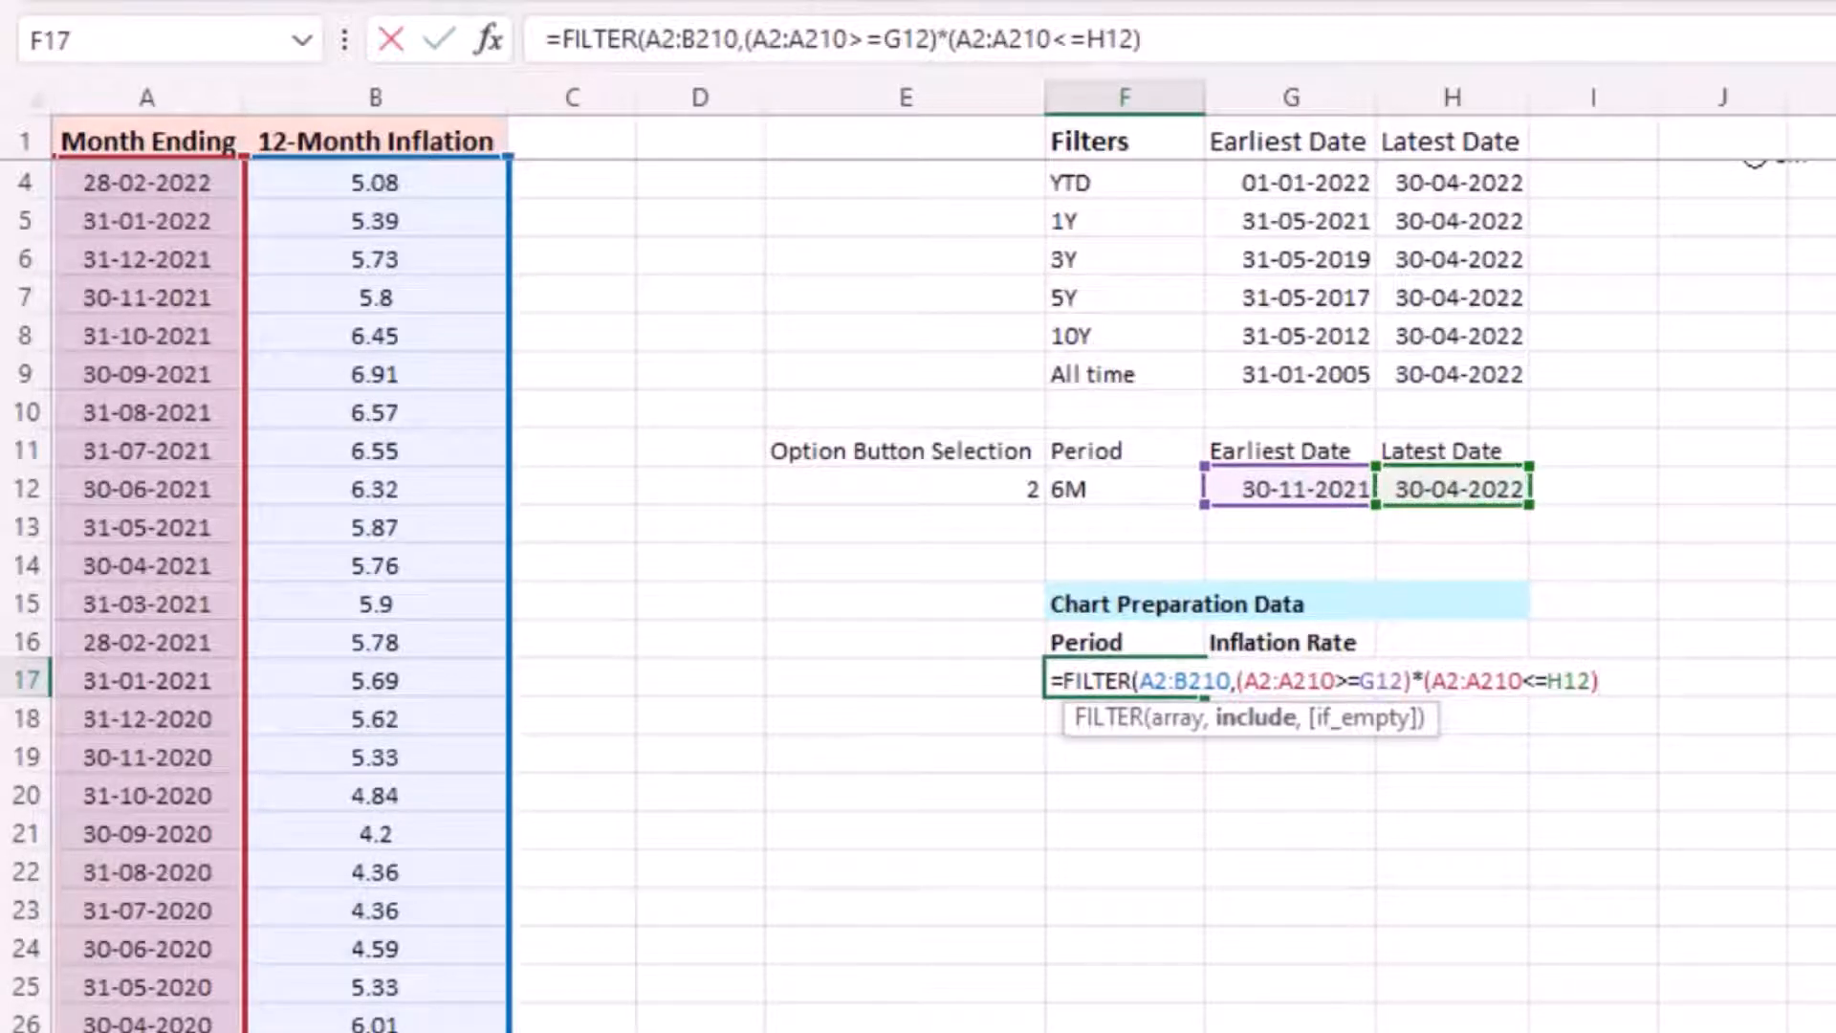
pyautogui.write(')')
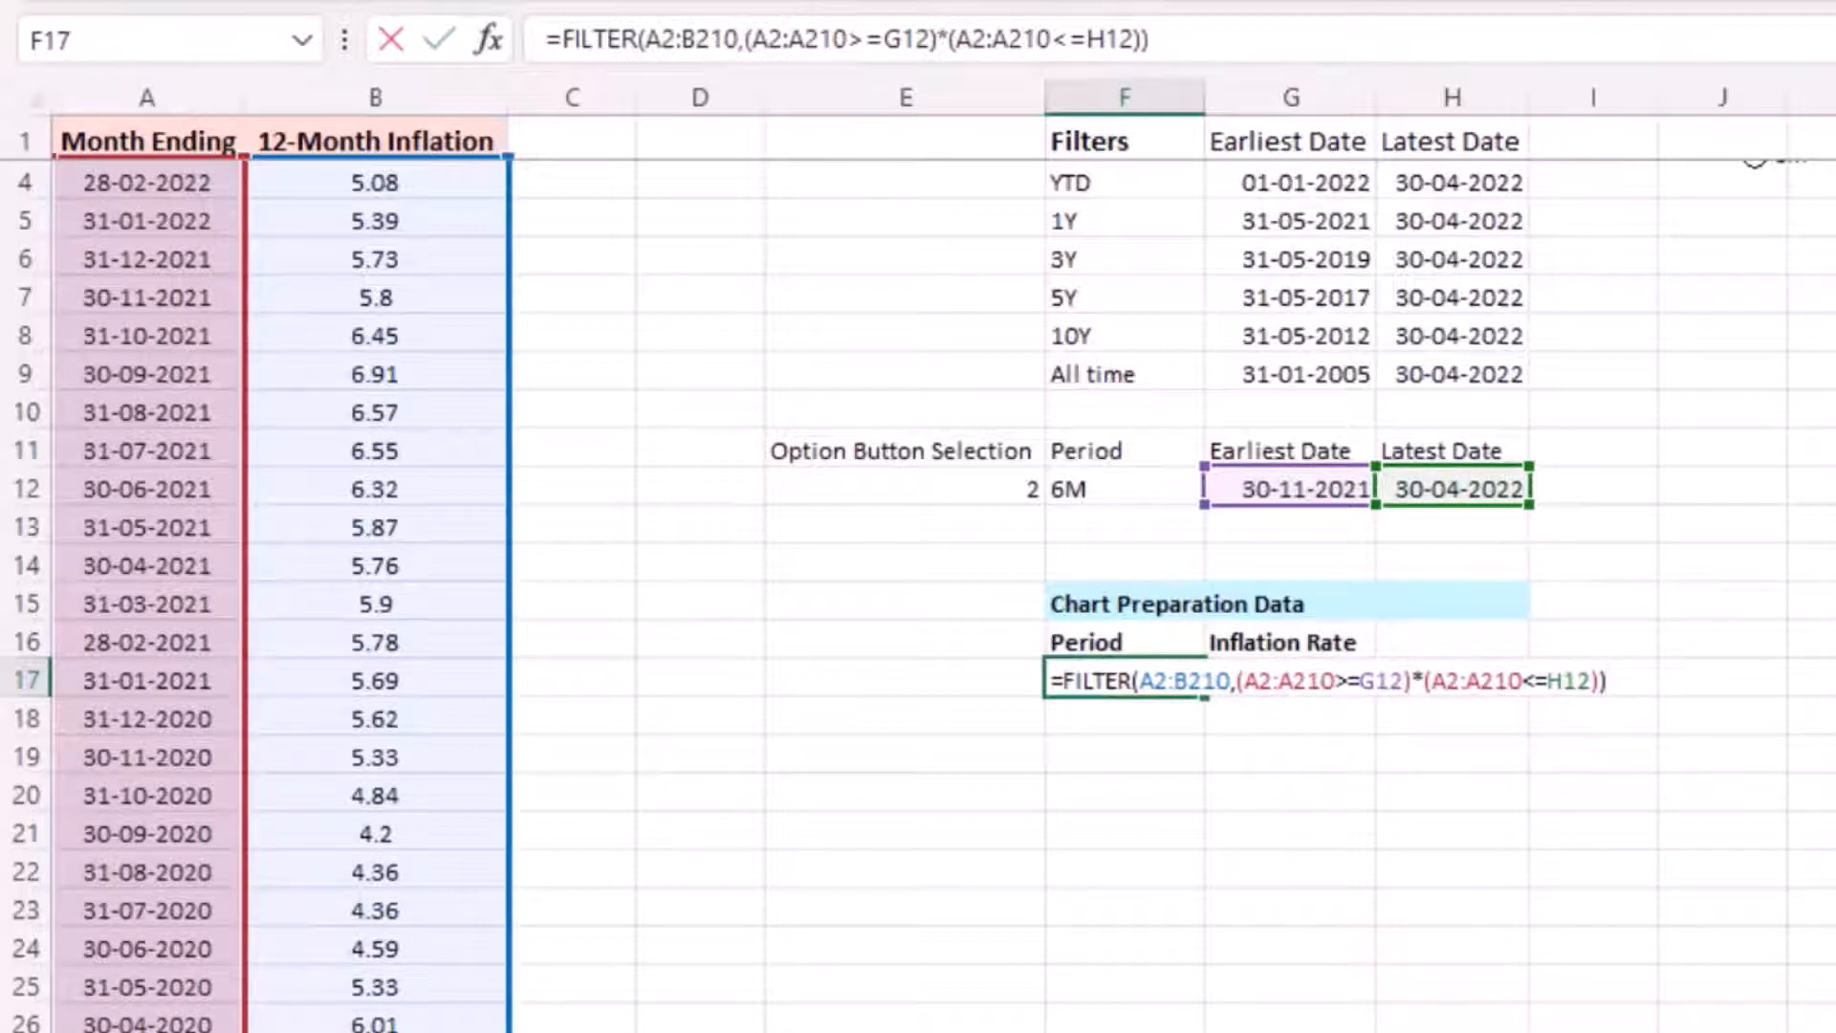
pyautogui.press('Return')
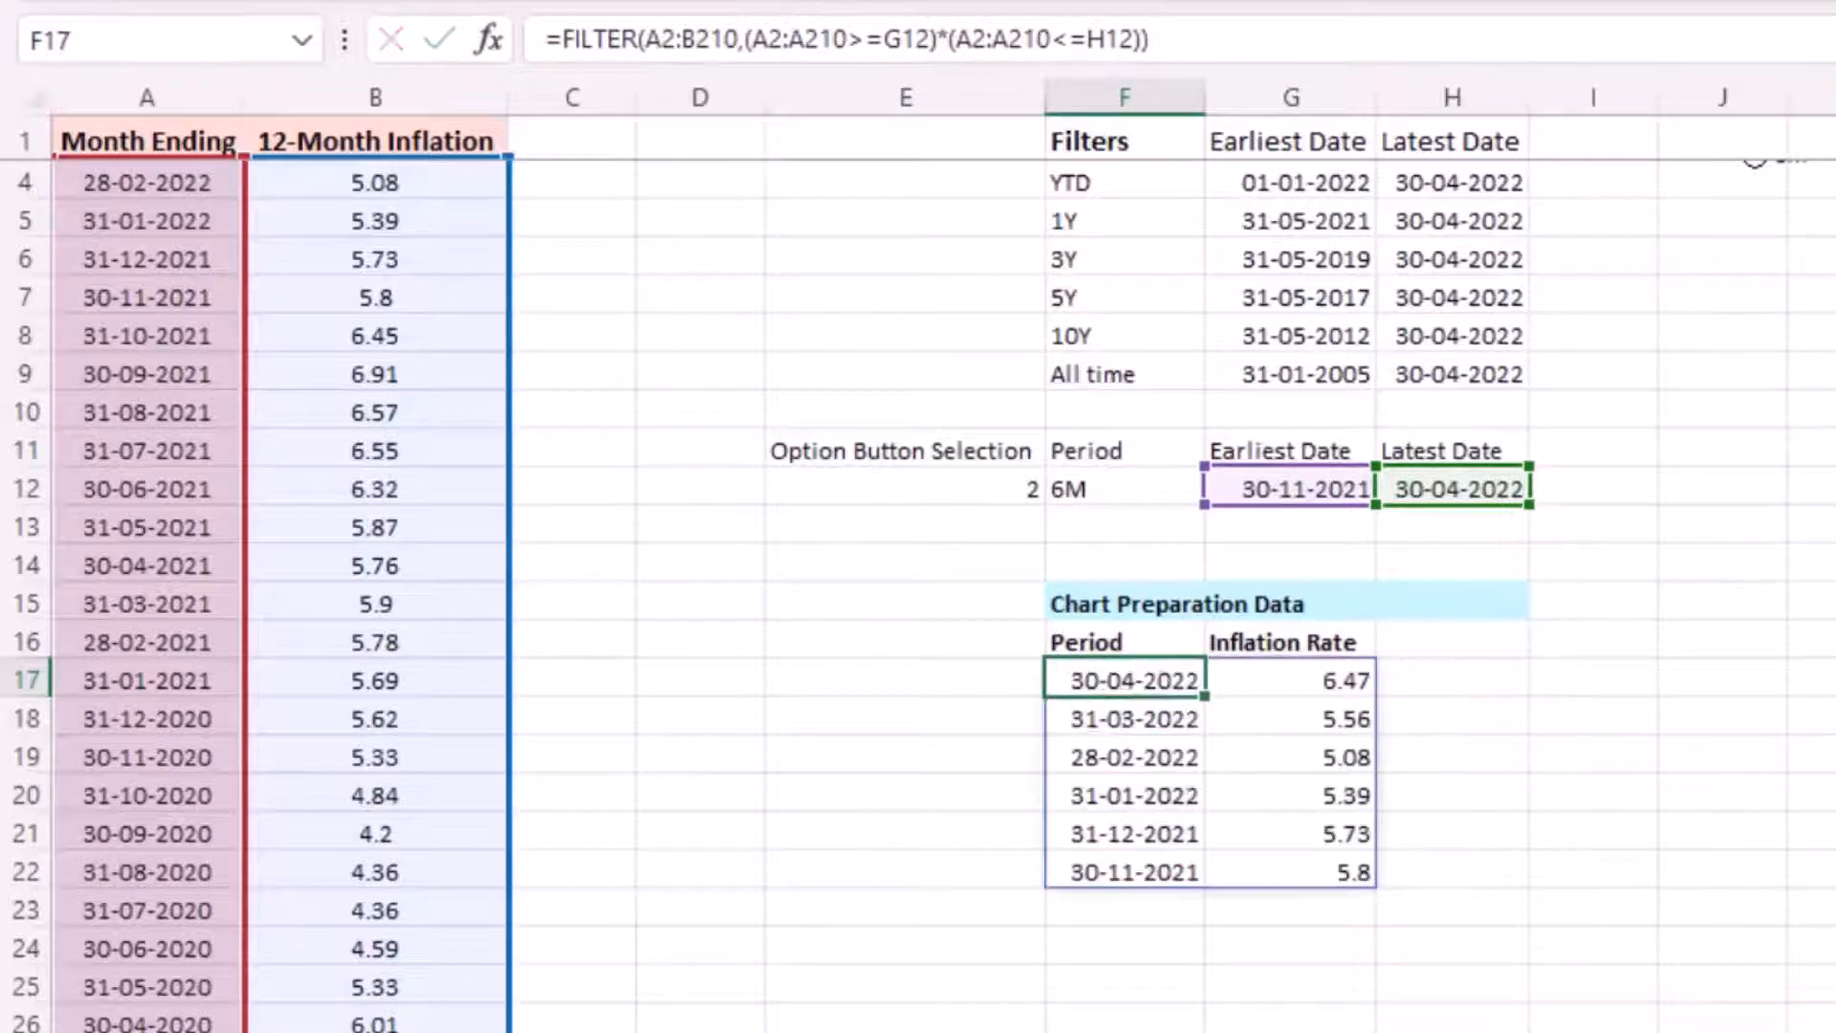
pyautogui.click(1109, 679)
pyautogui.click(1271, 689)
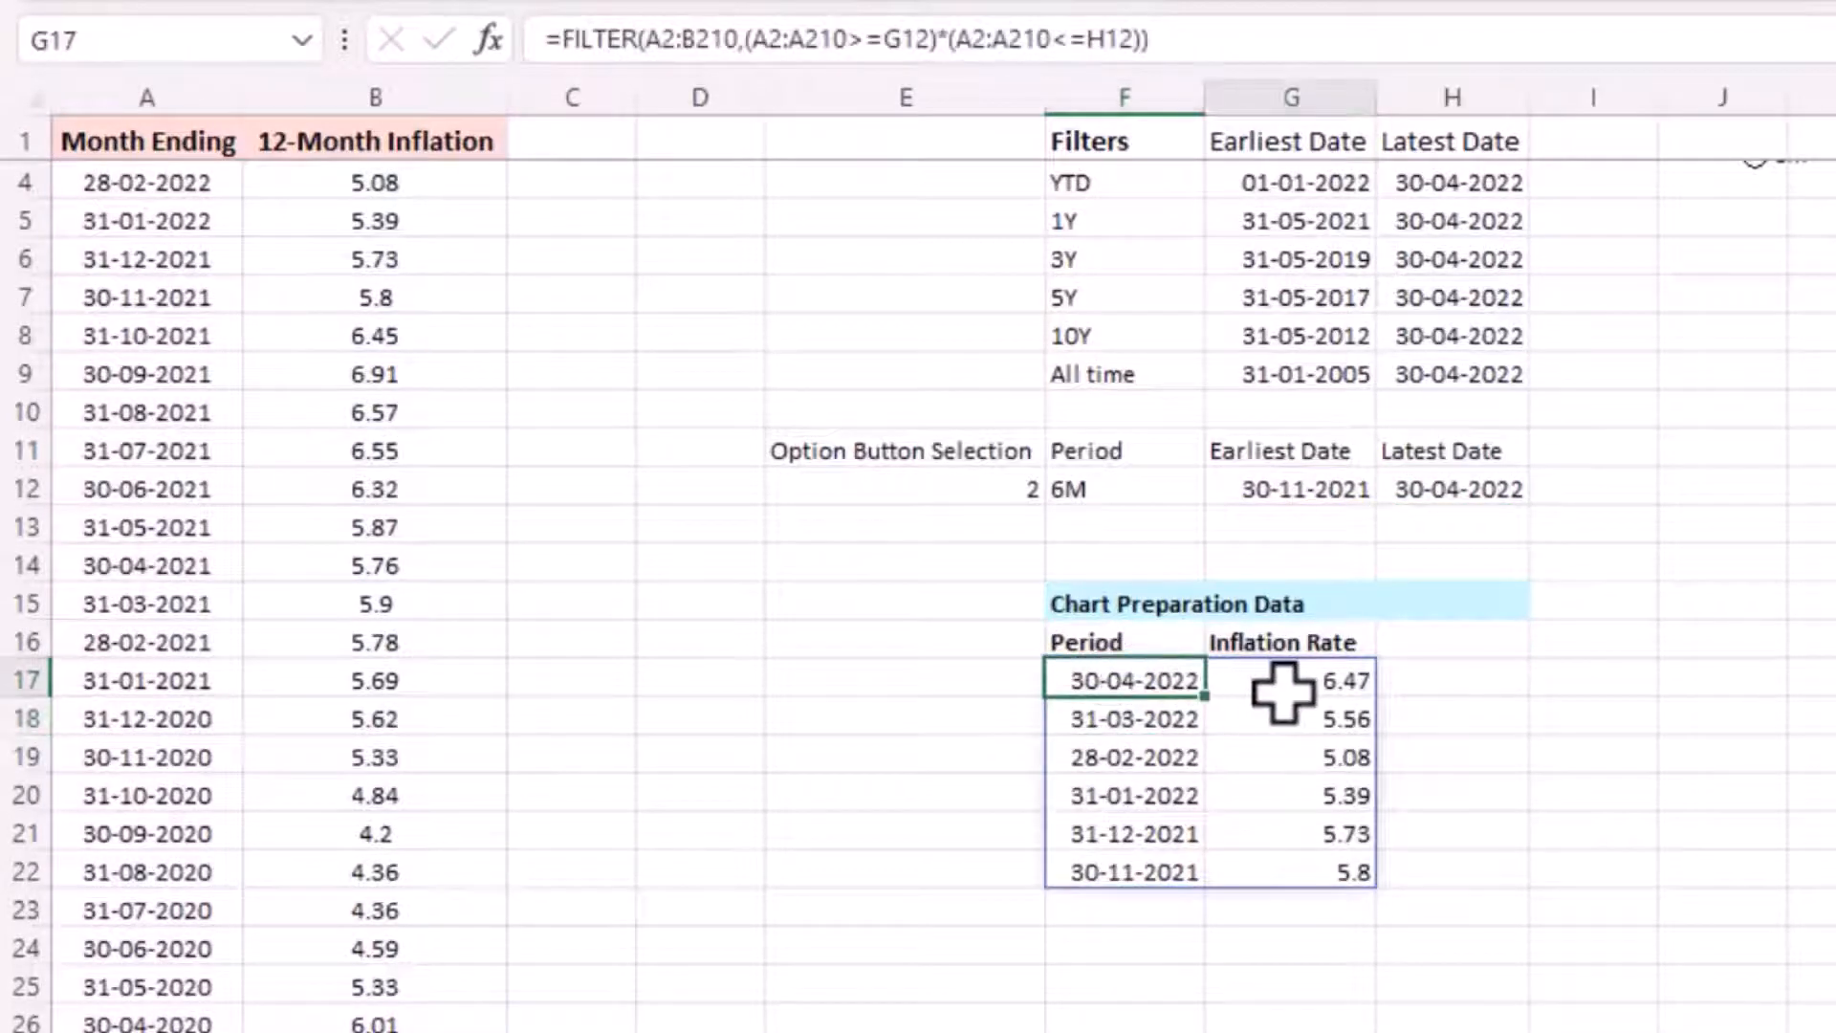
# - Examine F17's FILTER formula, its A2:B210 array argument and the order of the source dates in the Month Ending column
pyautogui.click(1094, 765)
pyautogui.click(1200, 684)
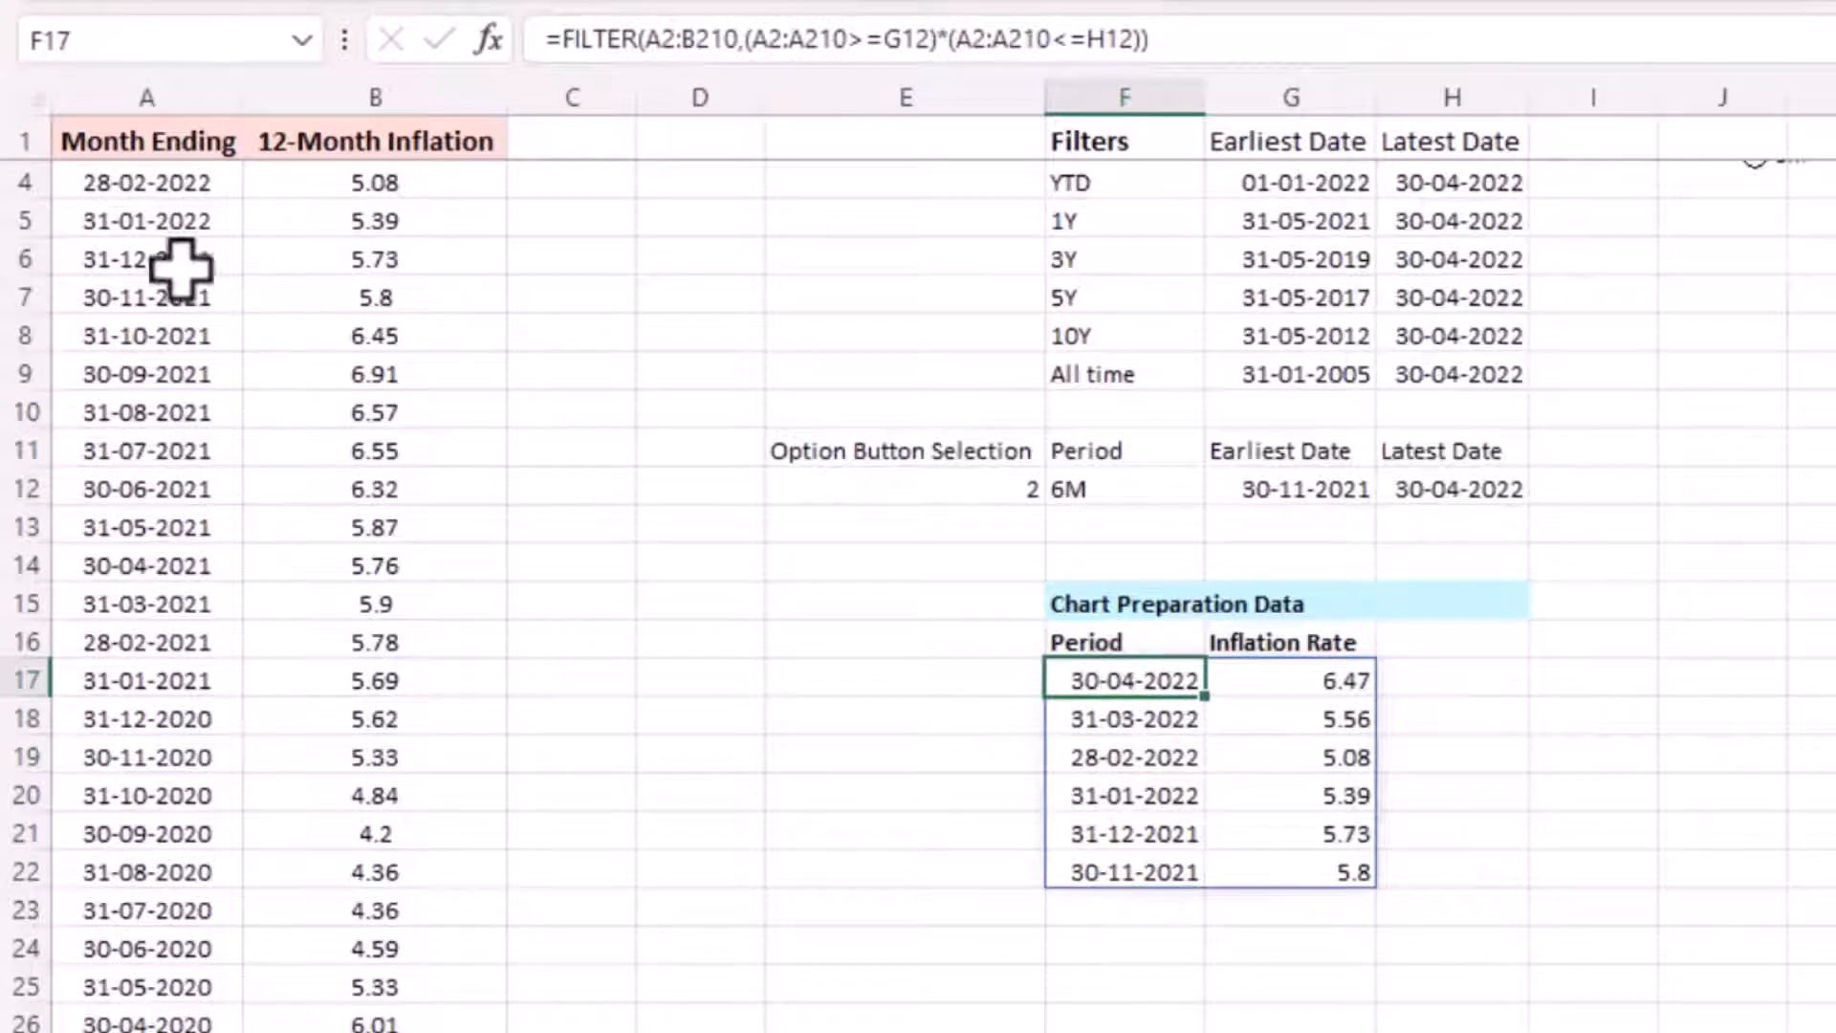
pyautogui.click(697, 45)
pyautogui.doubleClick(696, 45)
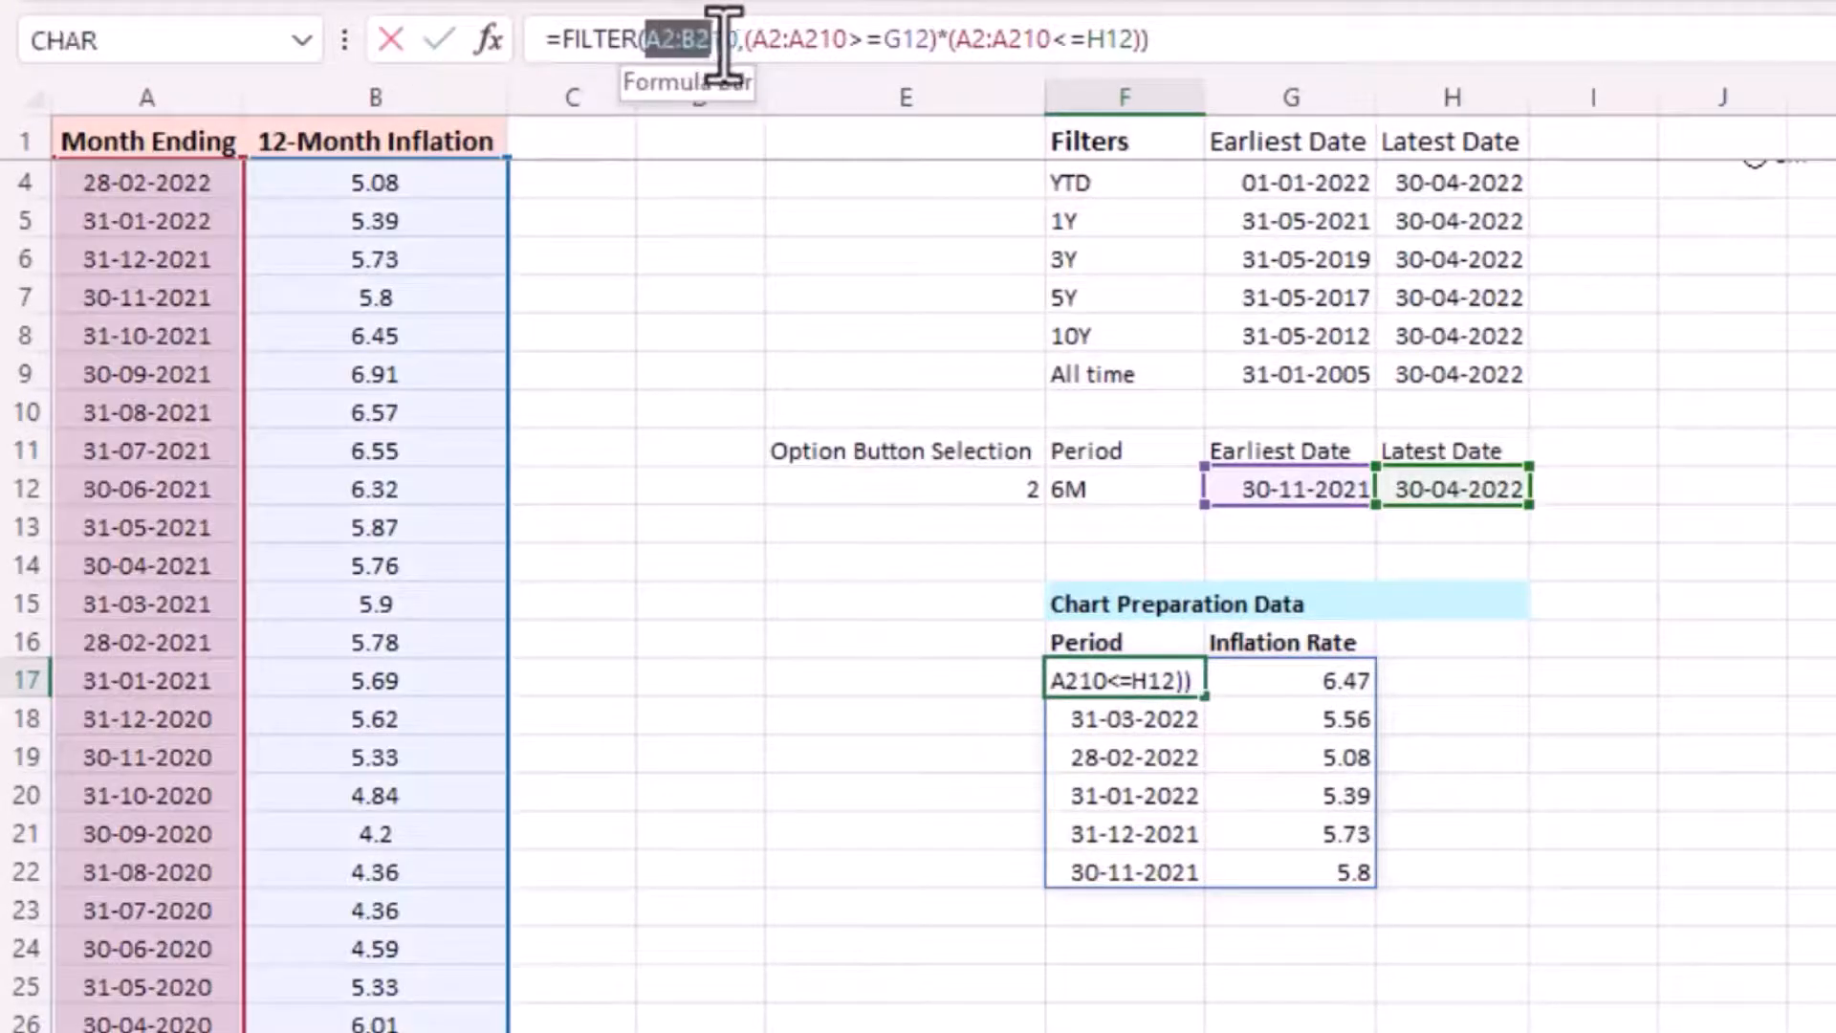
pyautogui.click(746, 45)
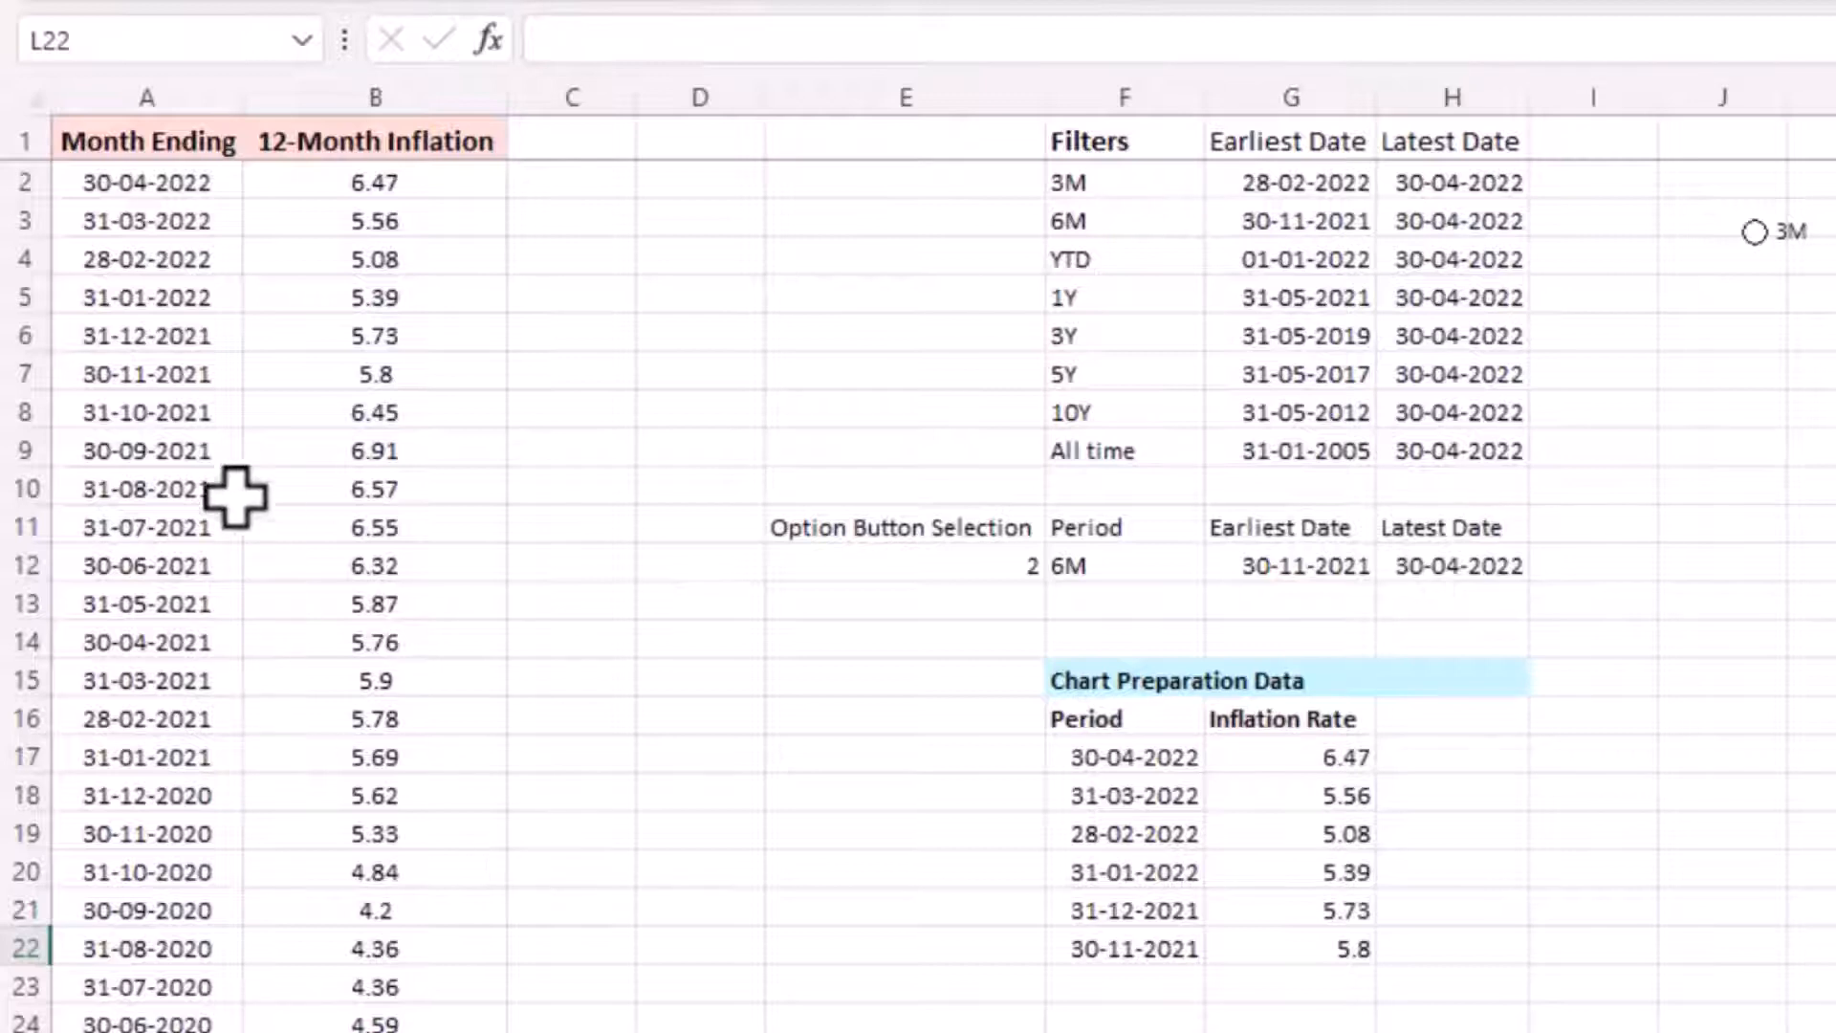
pyautogui.moveTo(146, 182); pyautogui.dragTo(163, 756)
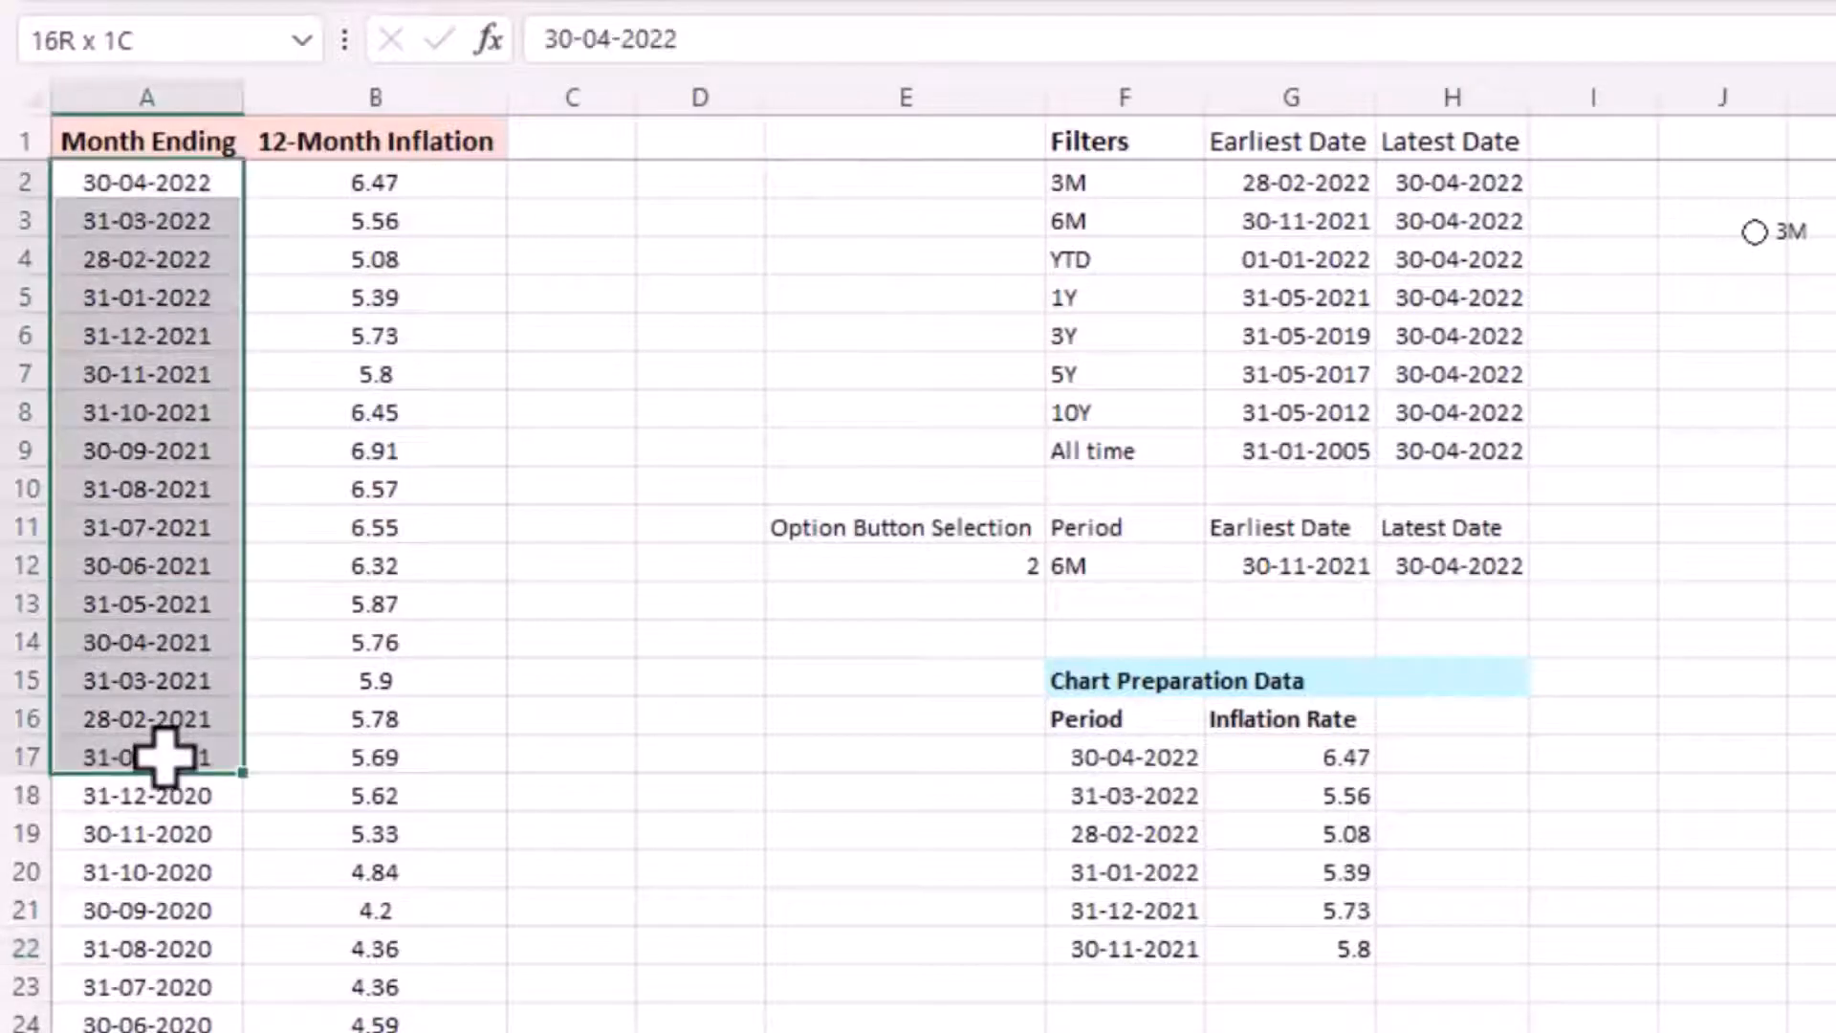
pyautogui.click(117, 527)
# - Wrap F17's FILTER formula in a SORT function with only the array argument and check the spilled periods
pyautogui.doubleClick(1147, 758)
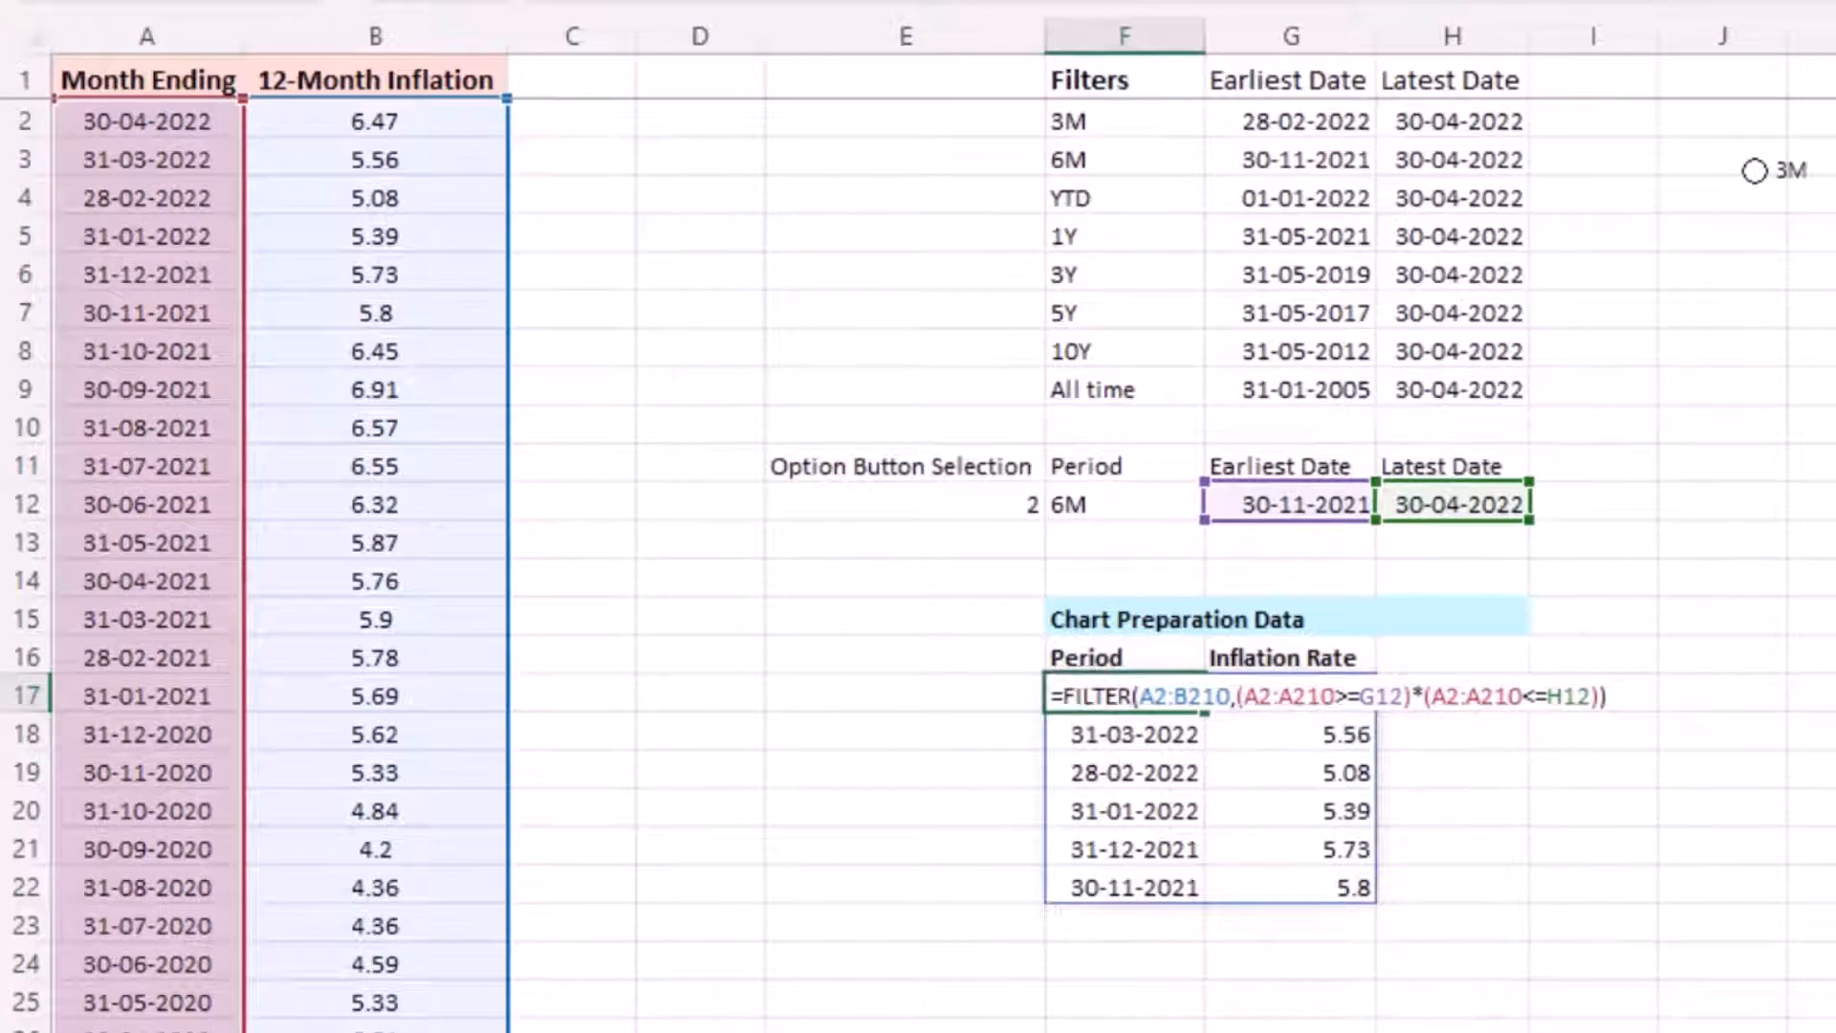
pyautogui.write('sort')
pyautogui.press('Tab')
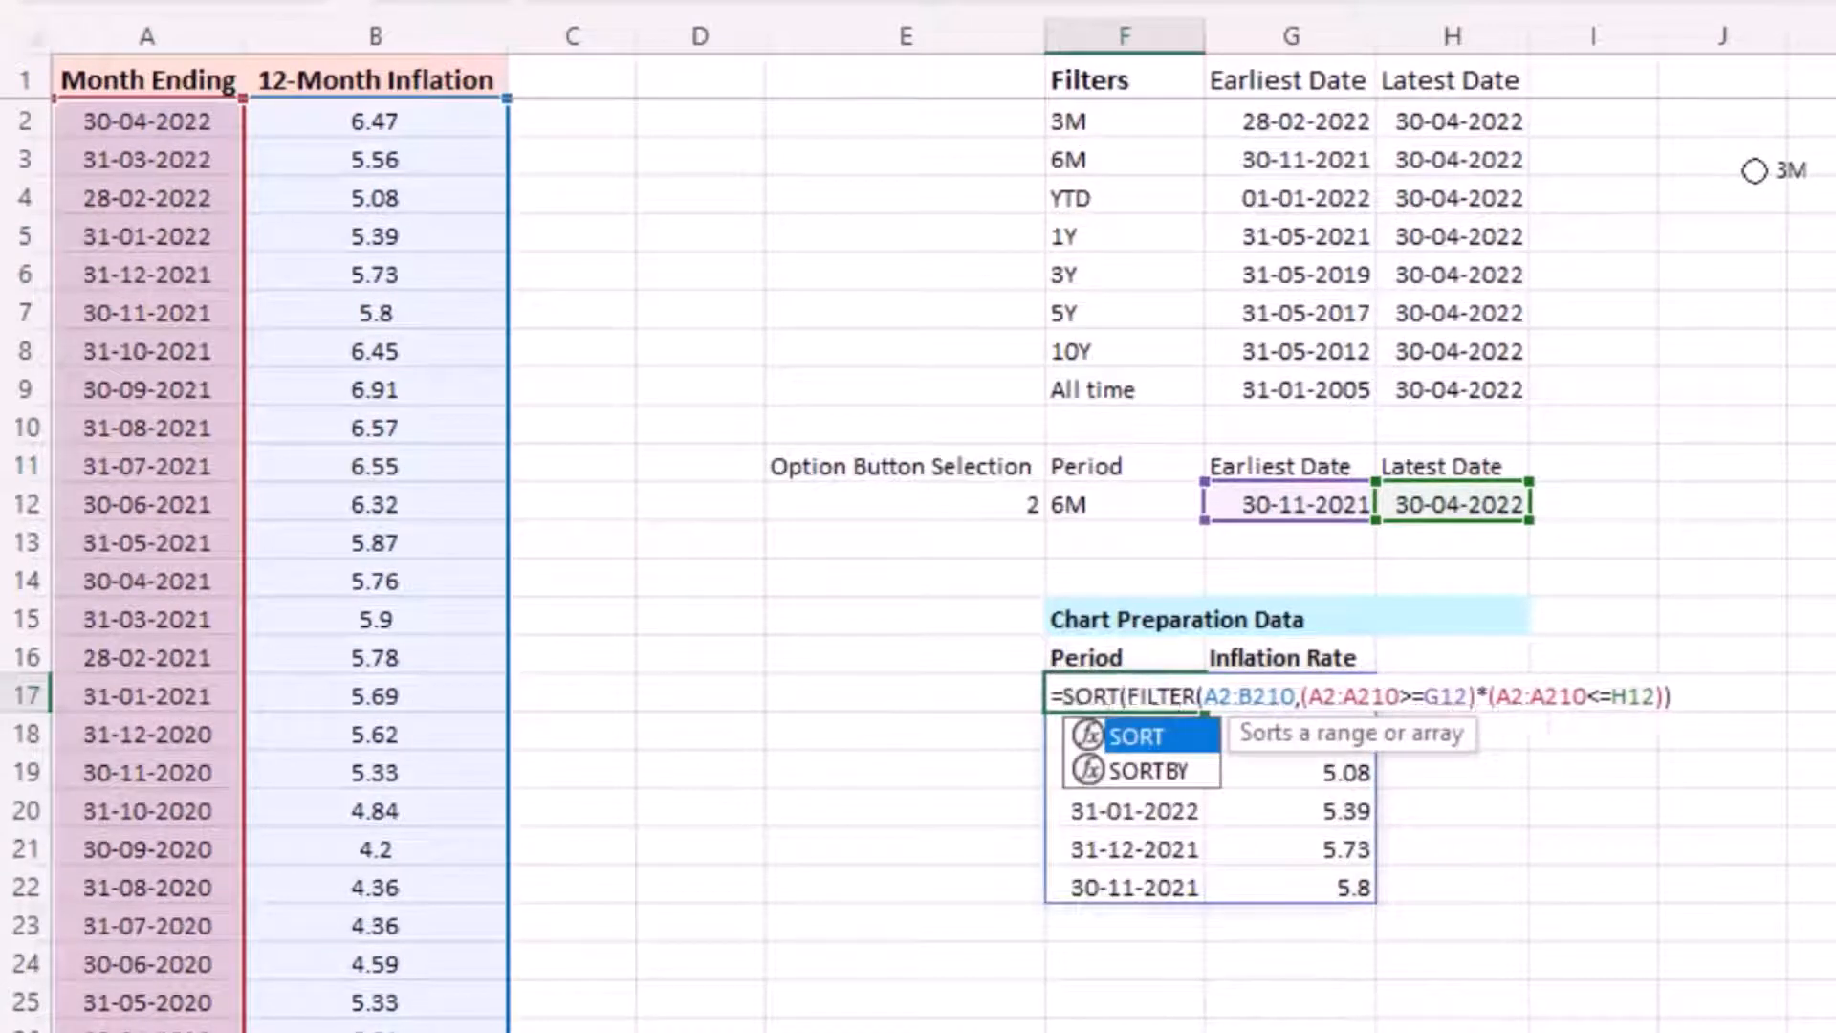
pyautogui.click(1689, 698)
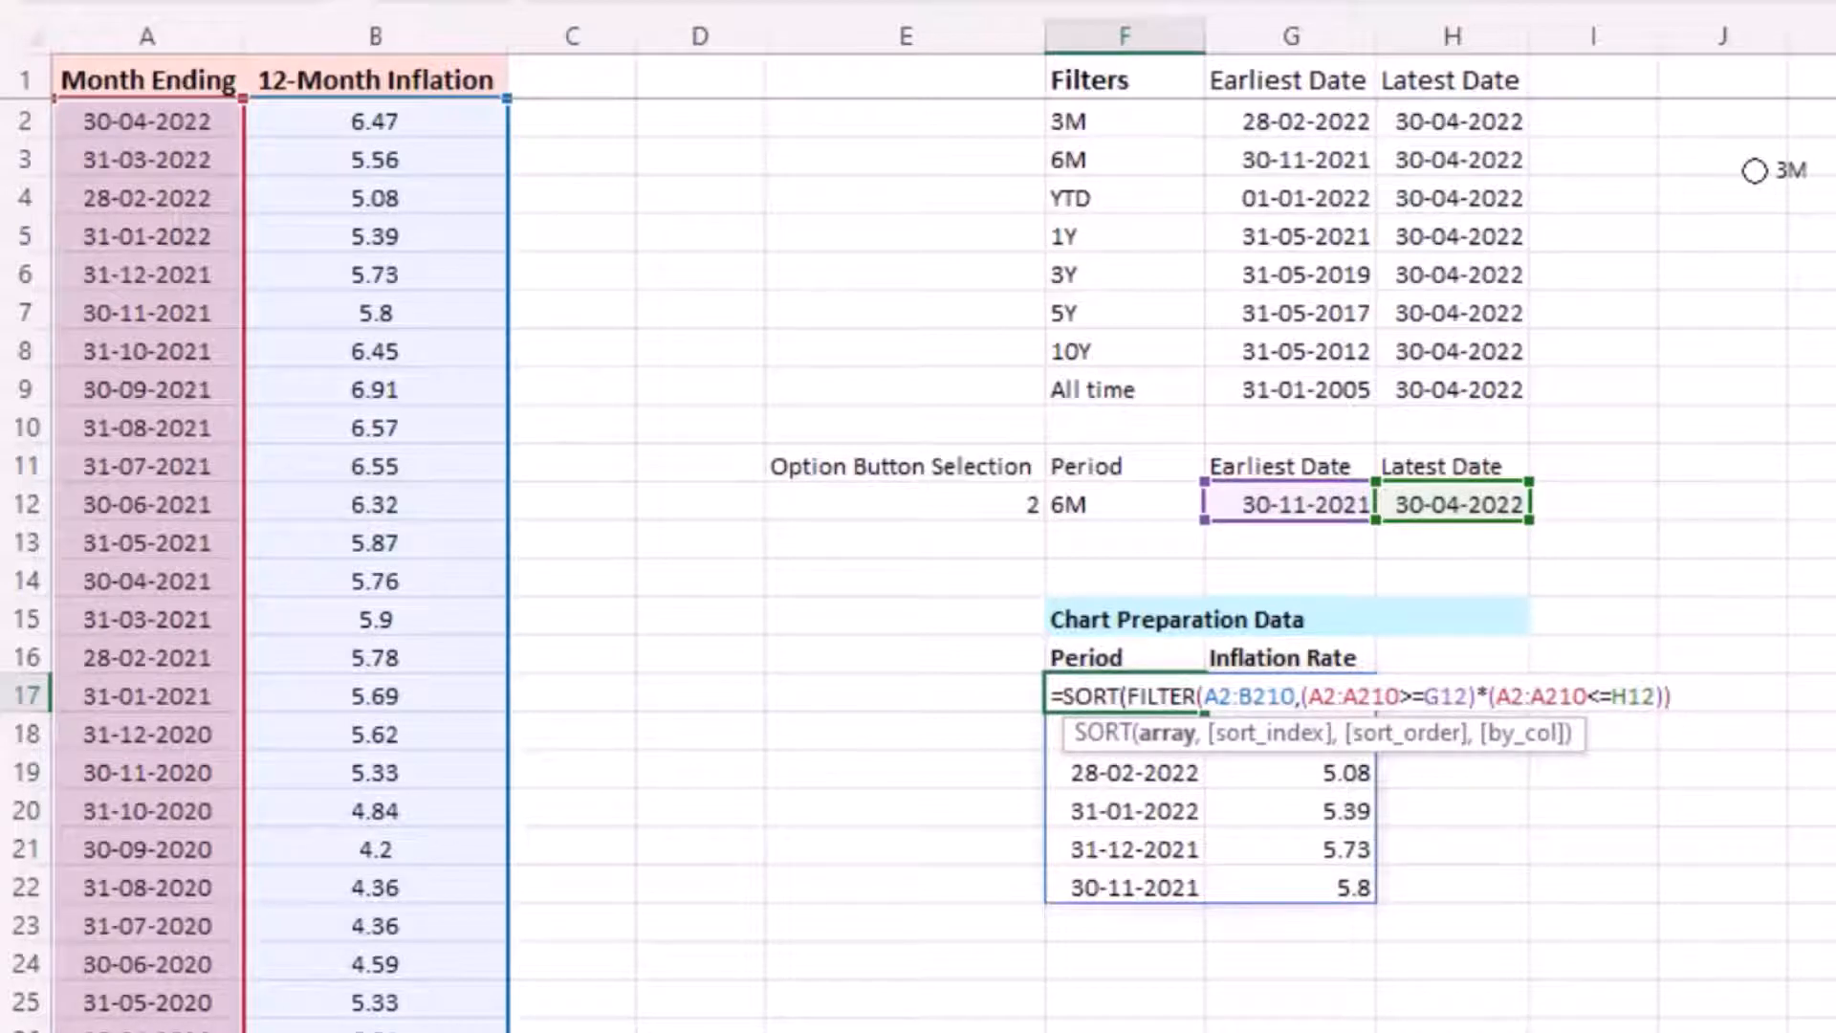
pyautogui.write(')')
pyautogui.press('Return')
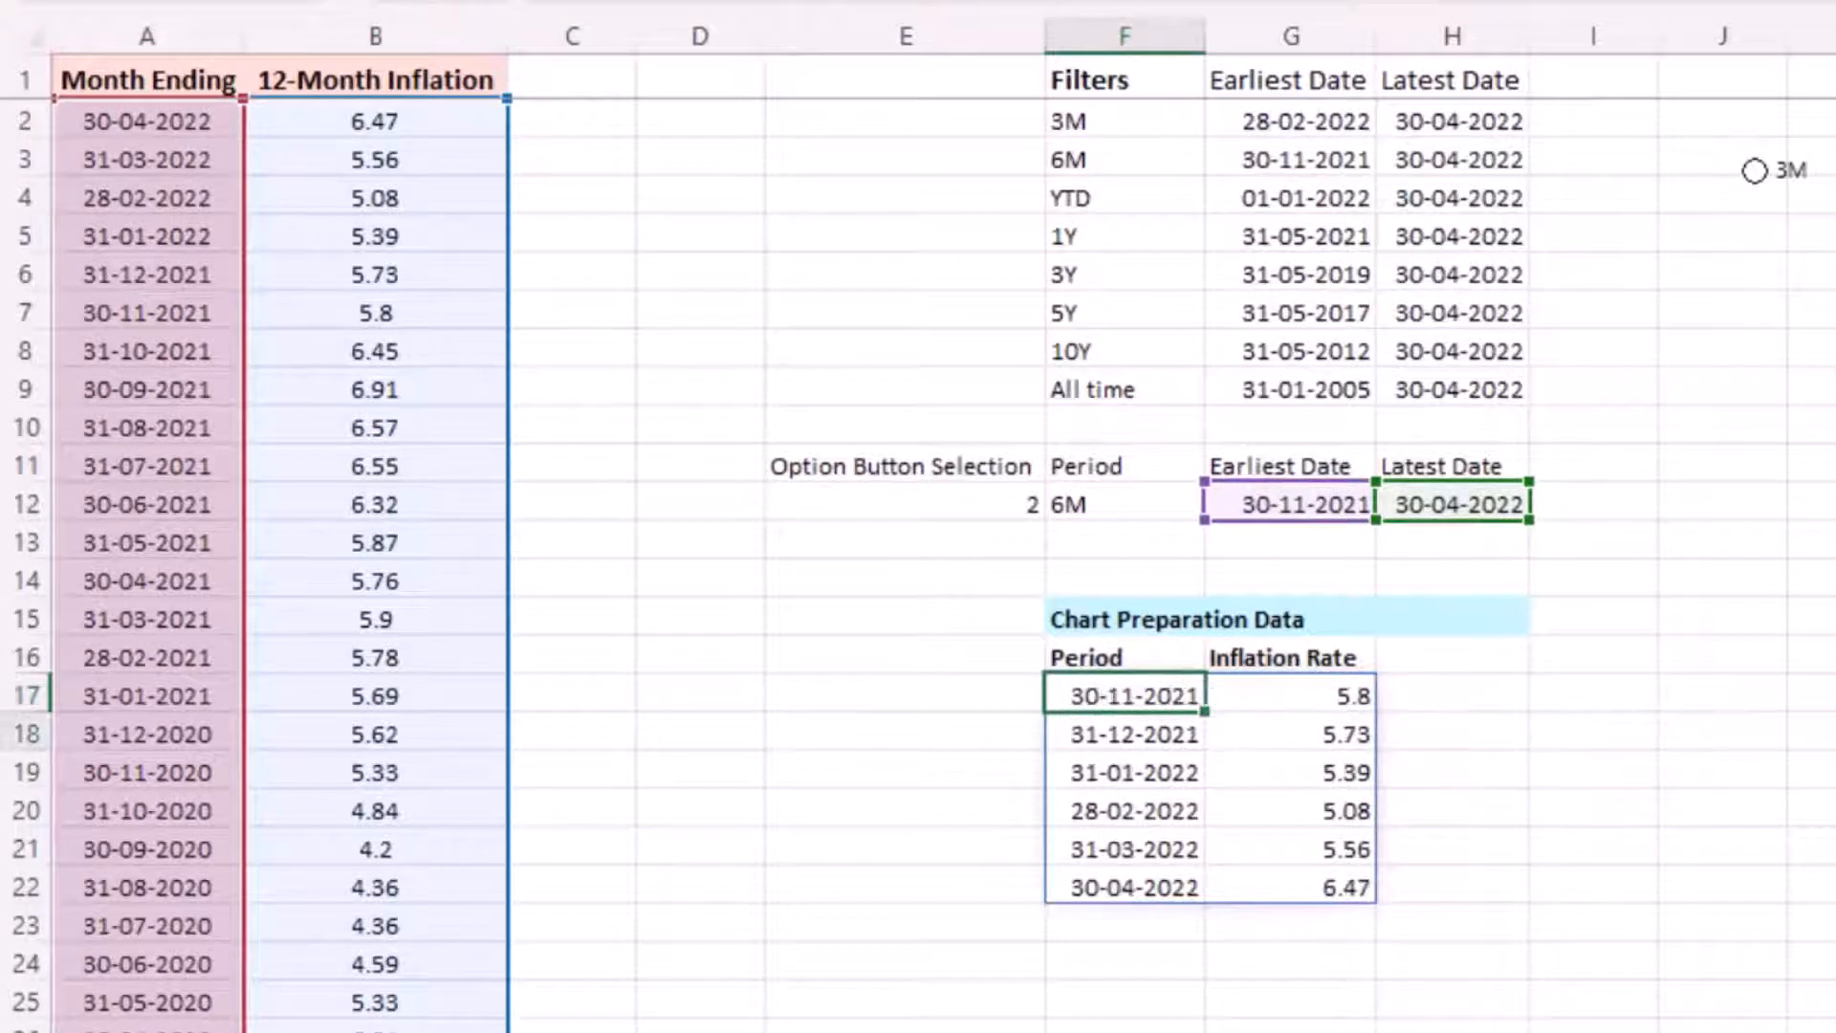
pyautogui.moveTo(1141, 699); pyautogui.dragTo(1144, 878)
# - Add sort index 1 and sort order -1 (Descending) to the SORT formula in F17
pyautogui.click(1162, 701)
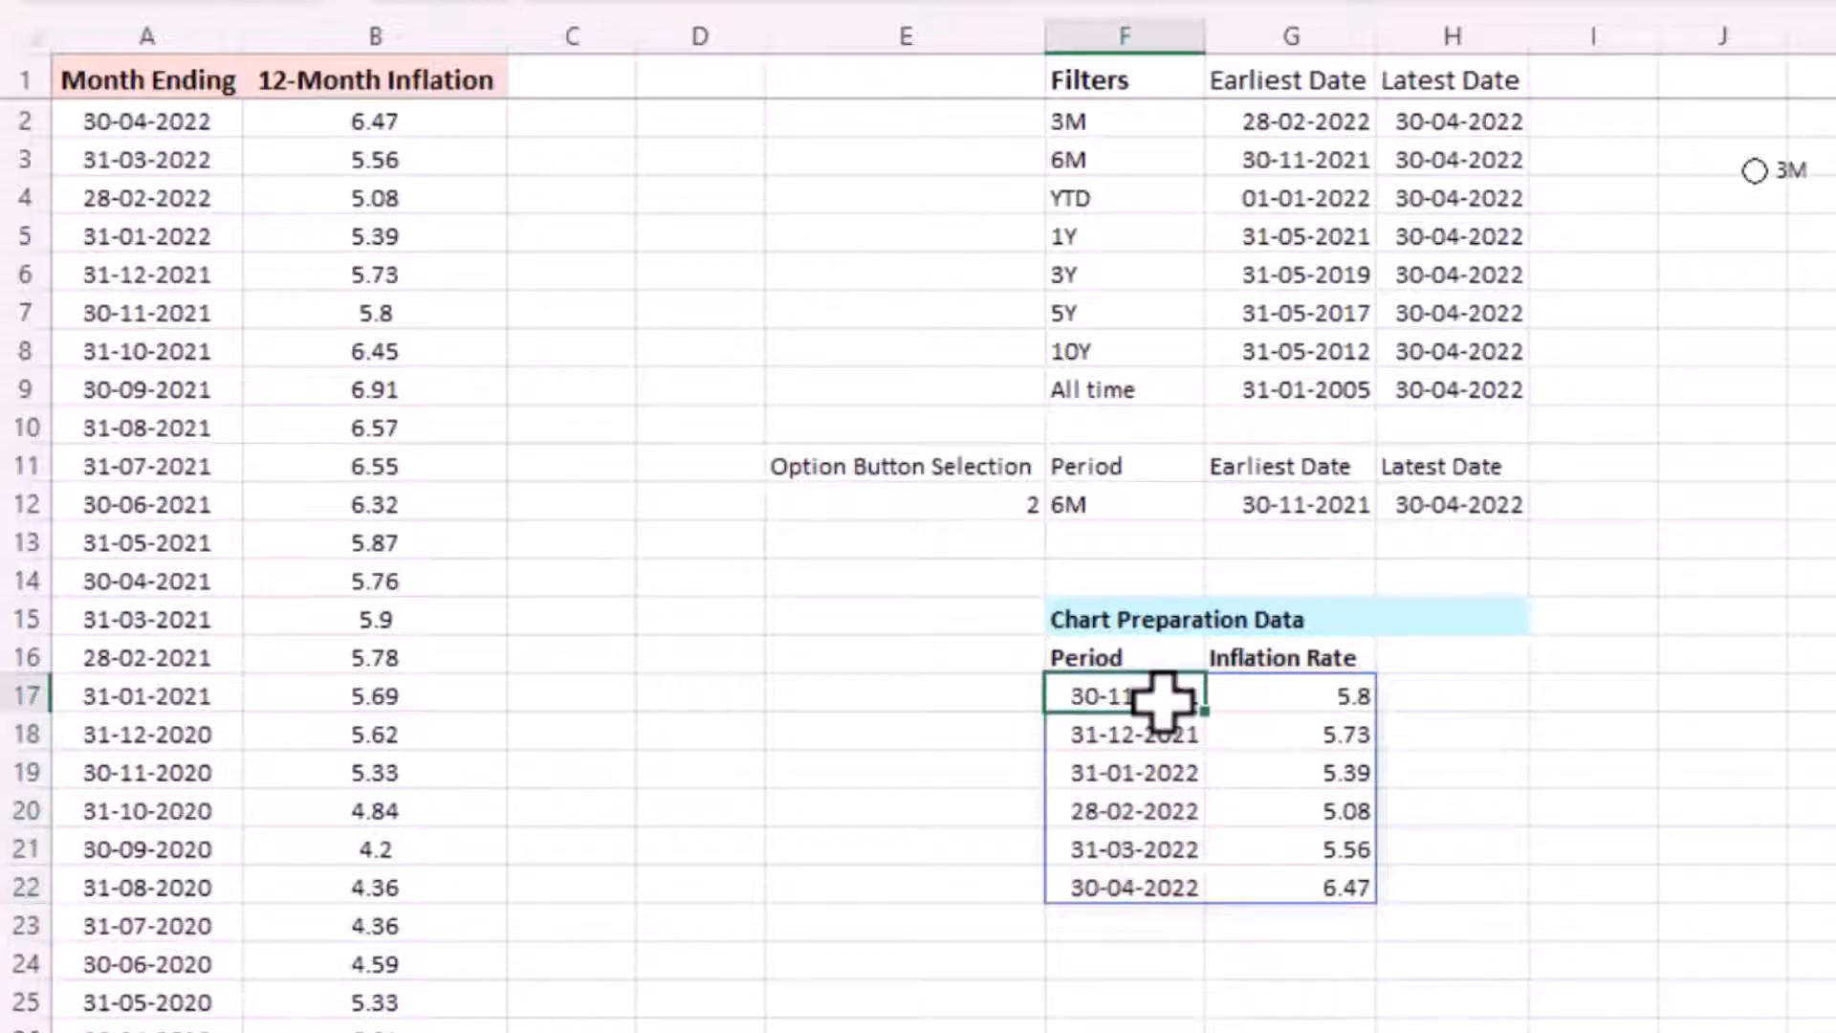
pyautogui.doubleClick(1163, 700)
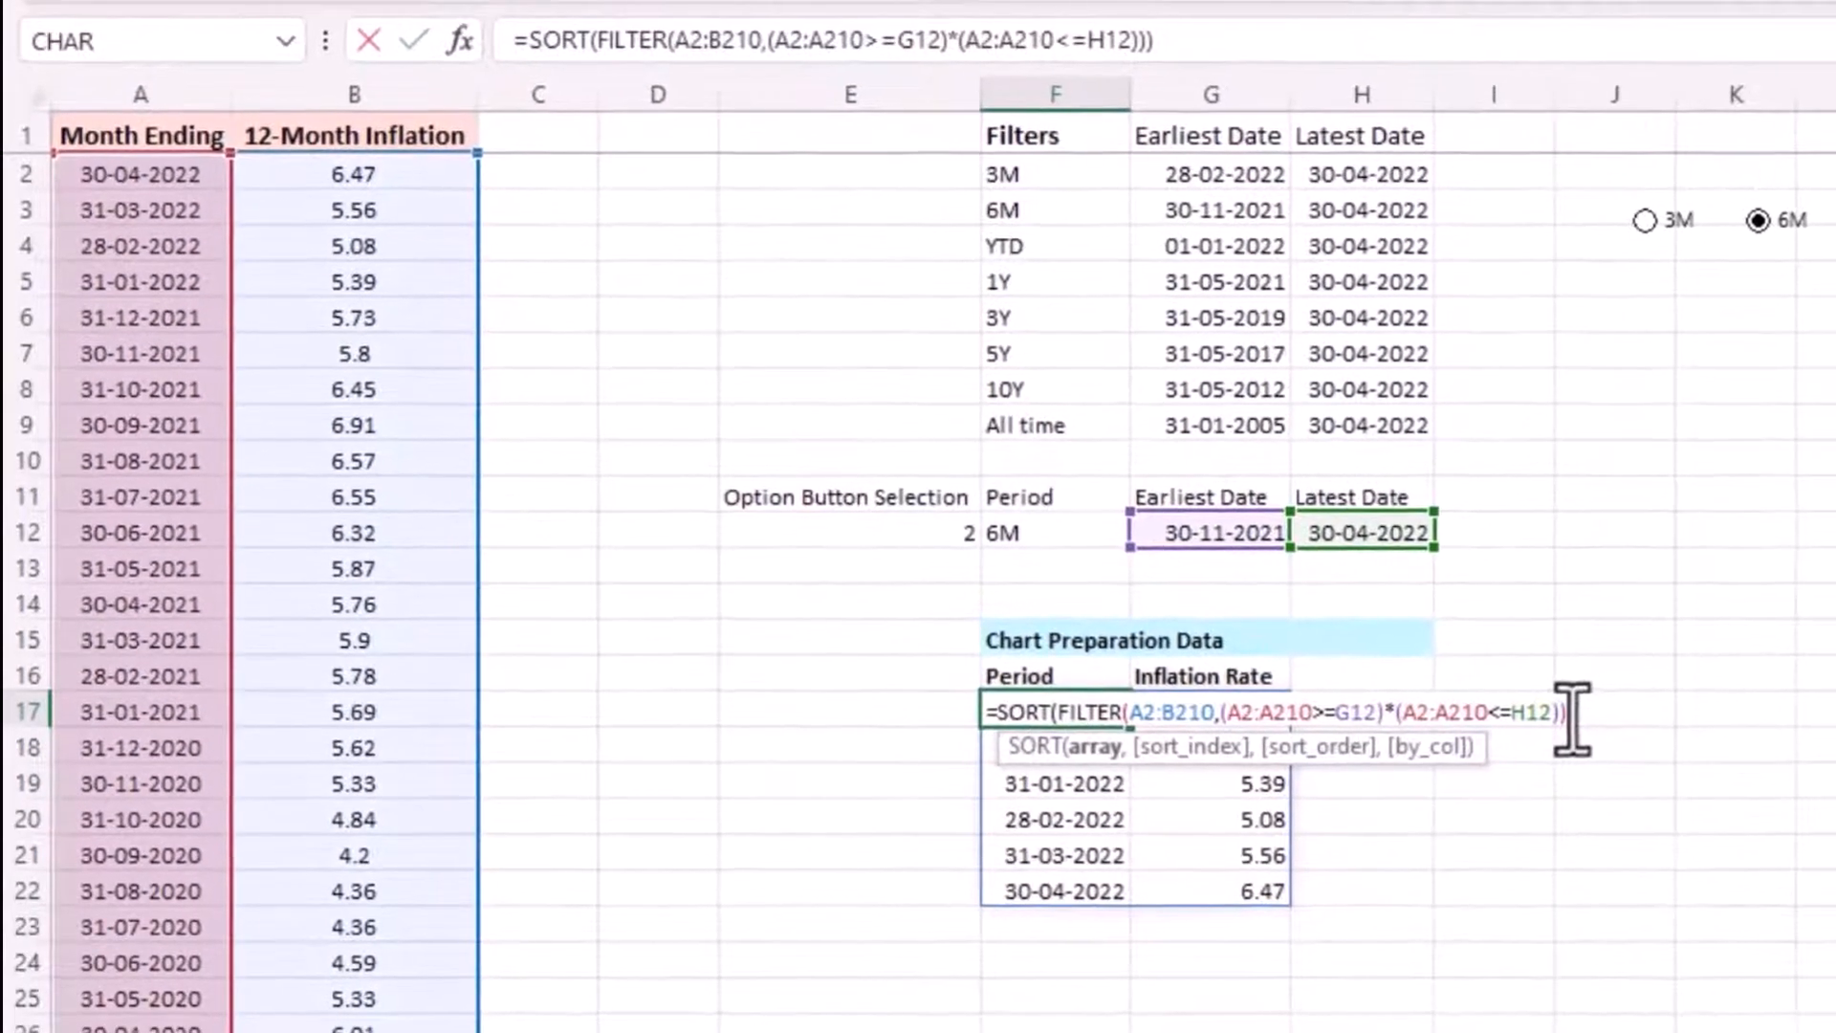
pyautogui.write(',')
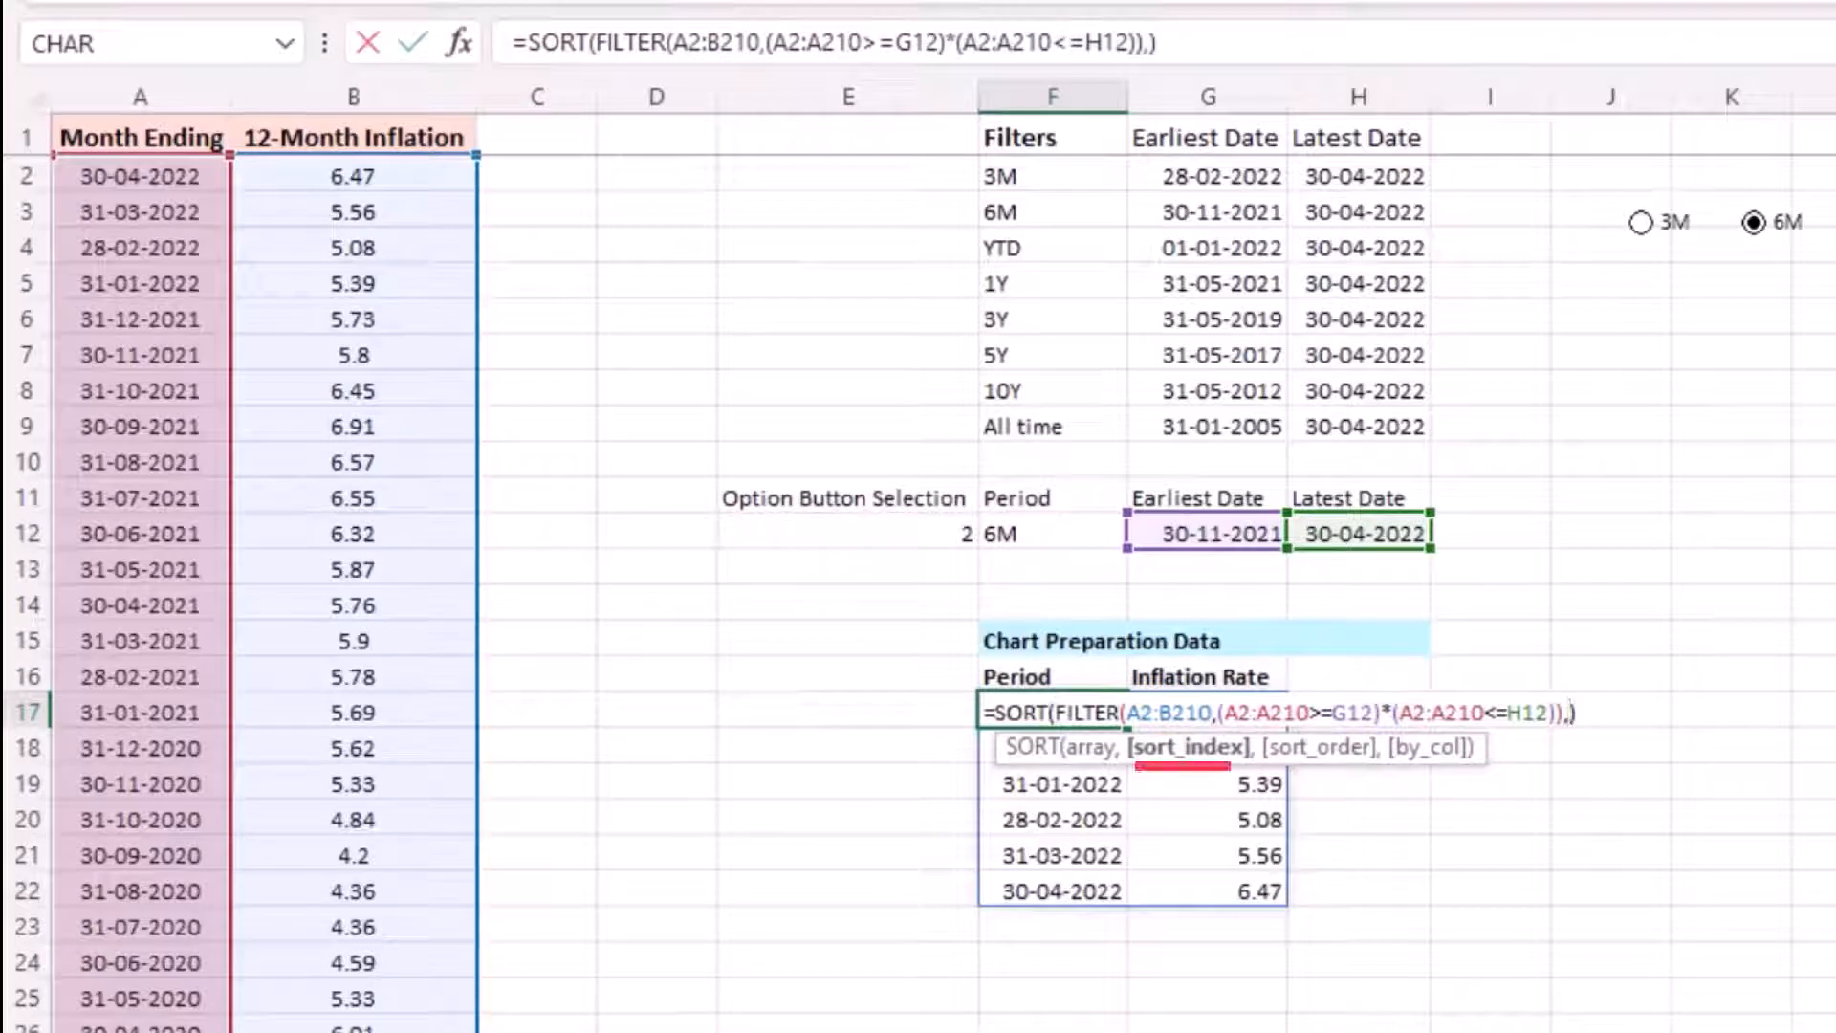
pyautogui.write('1,')
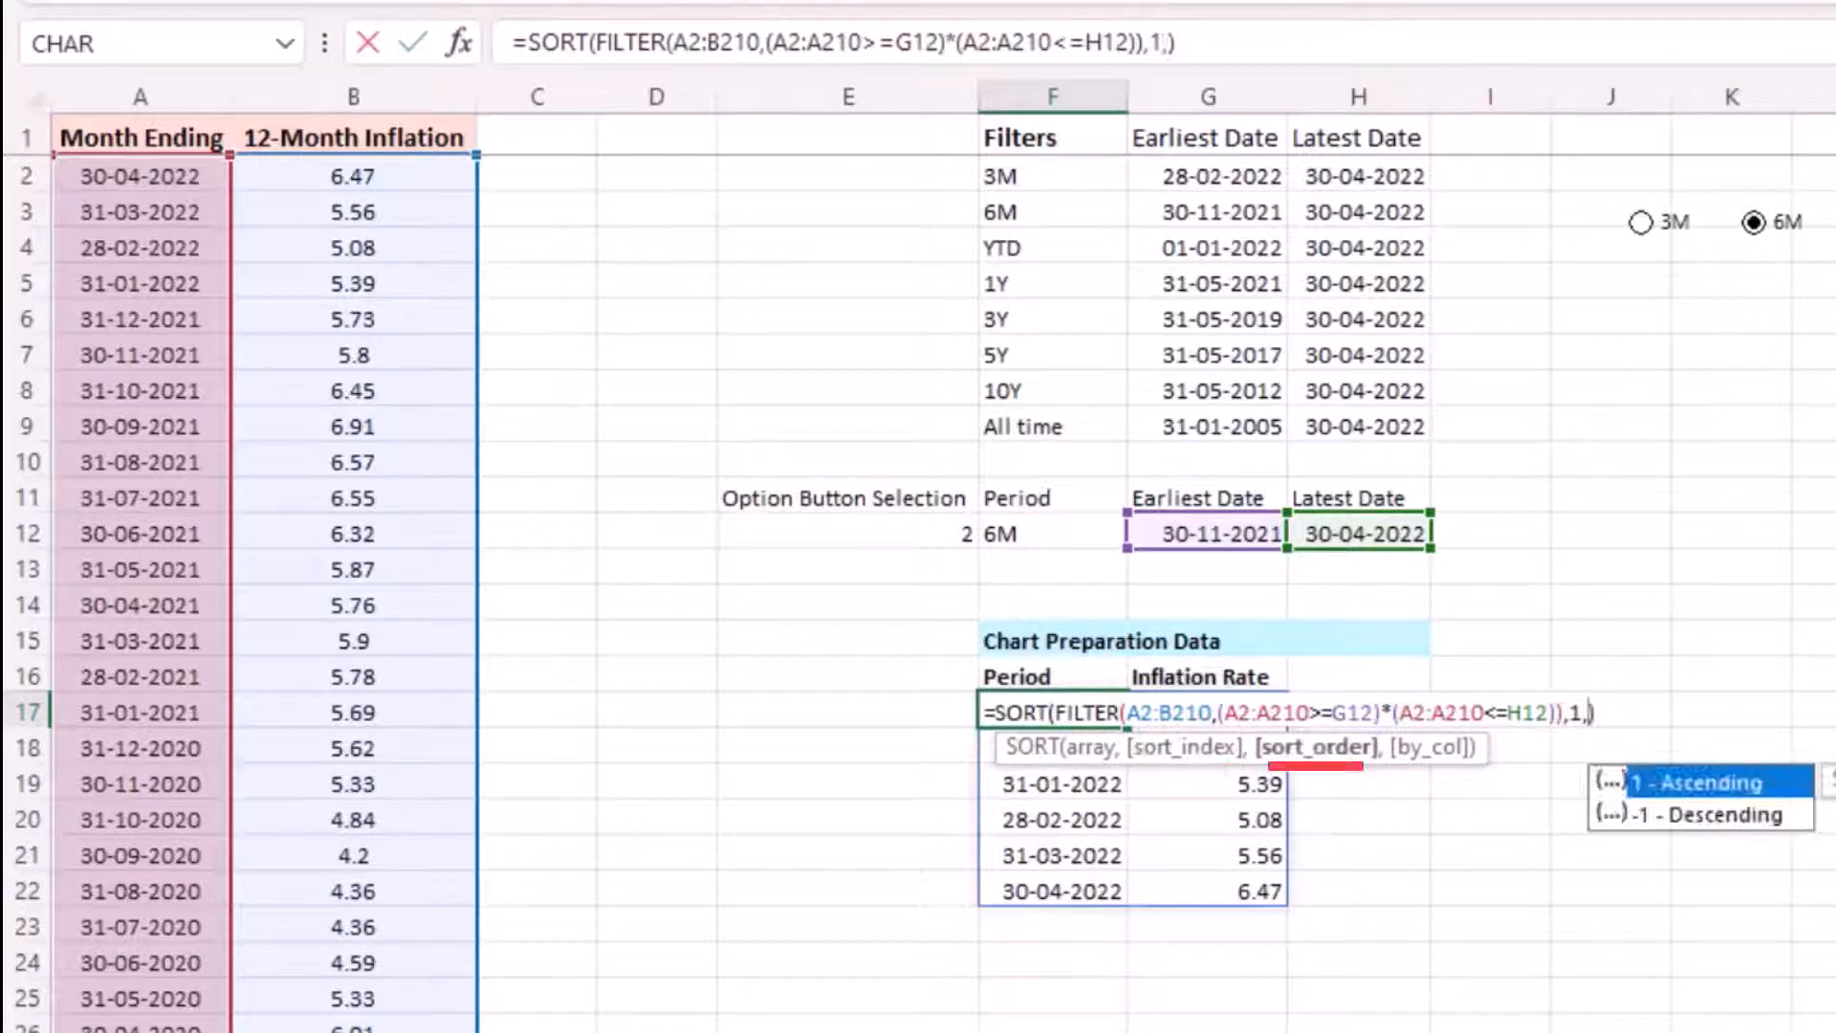
pyautogui.press('Down')
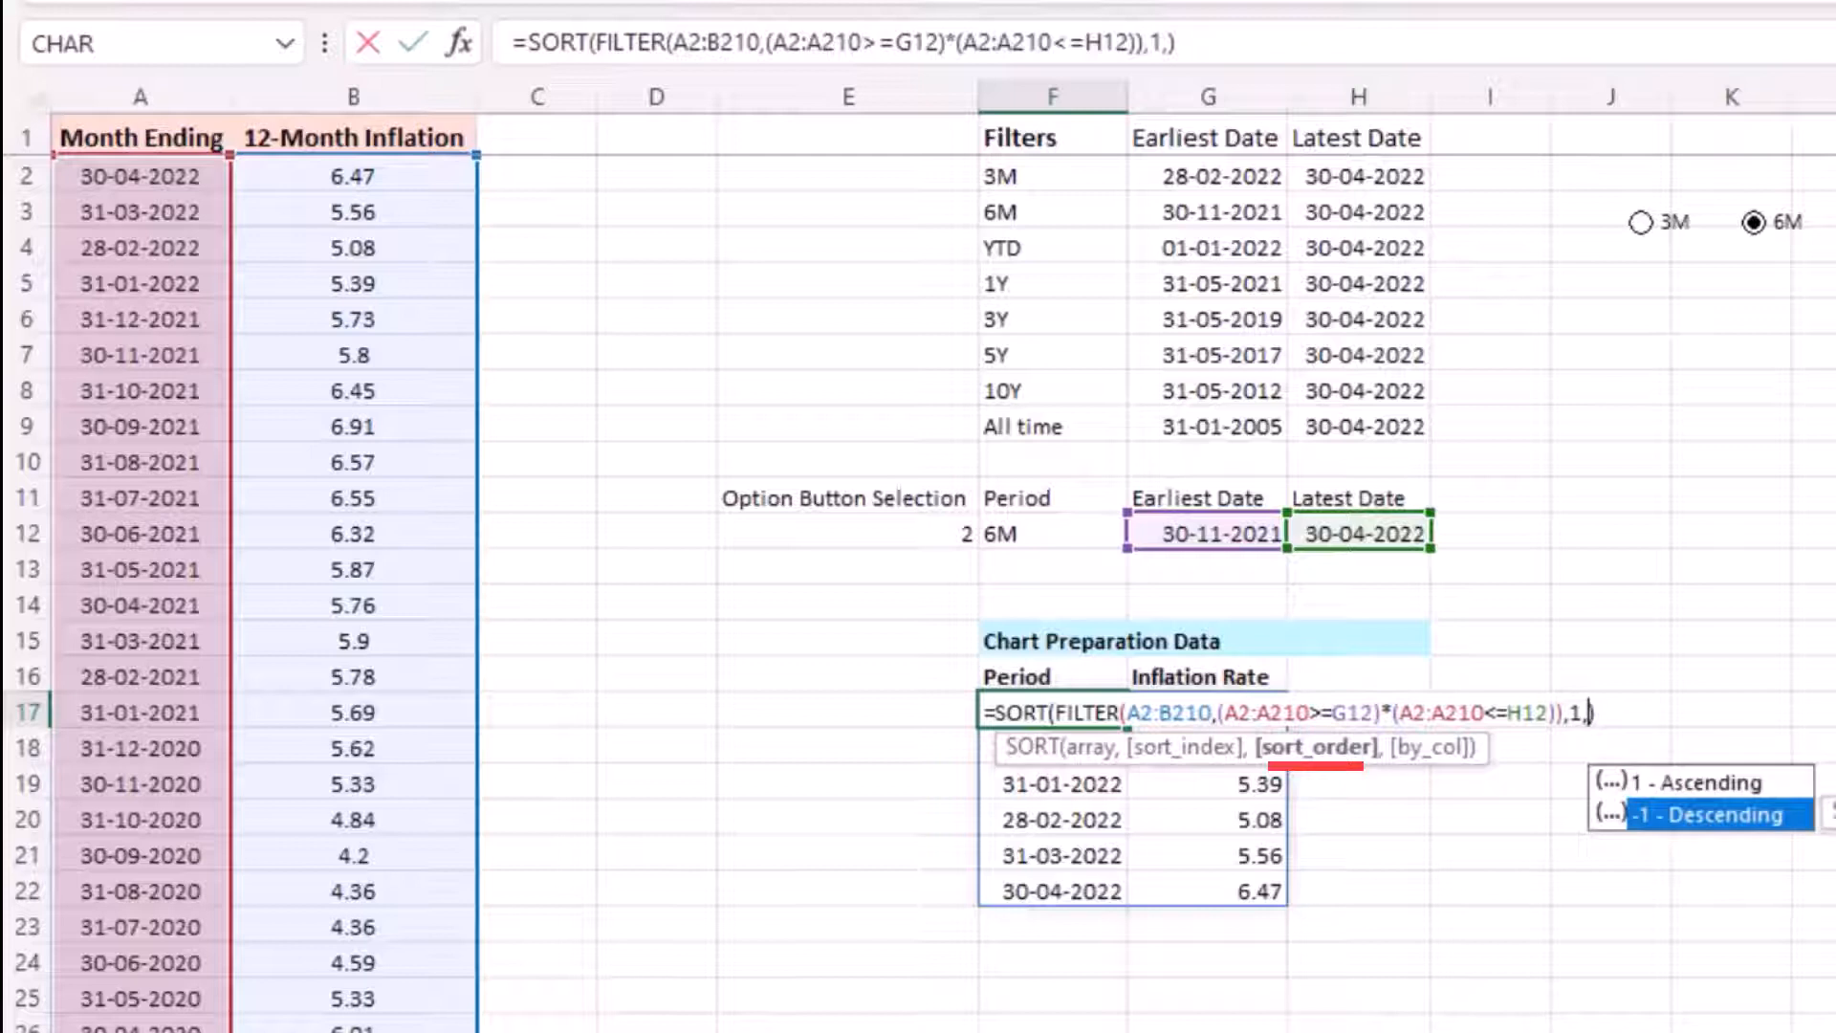
pyautogui.press('Tab')
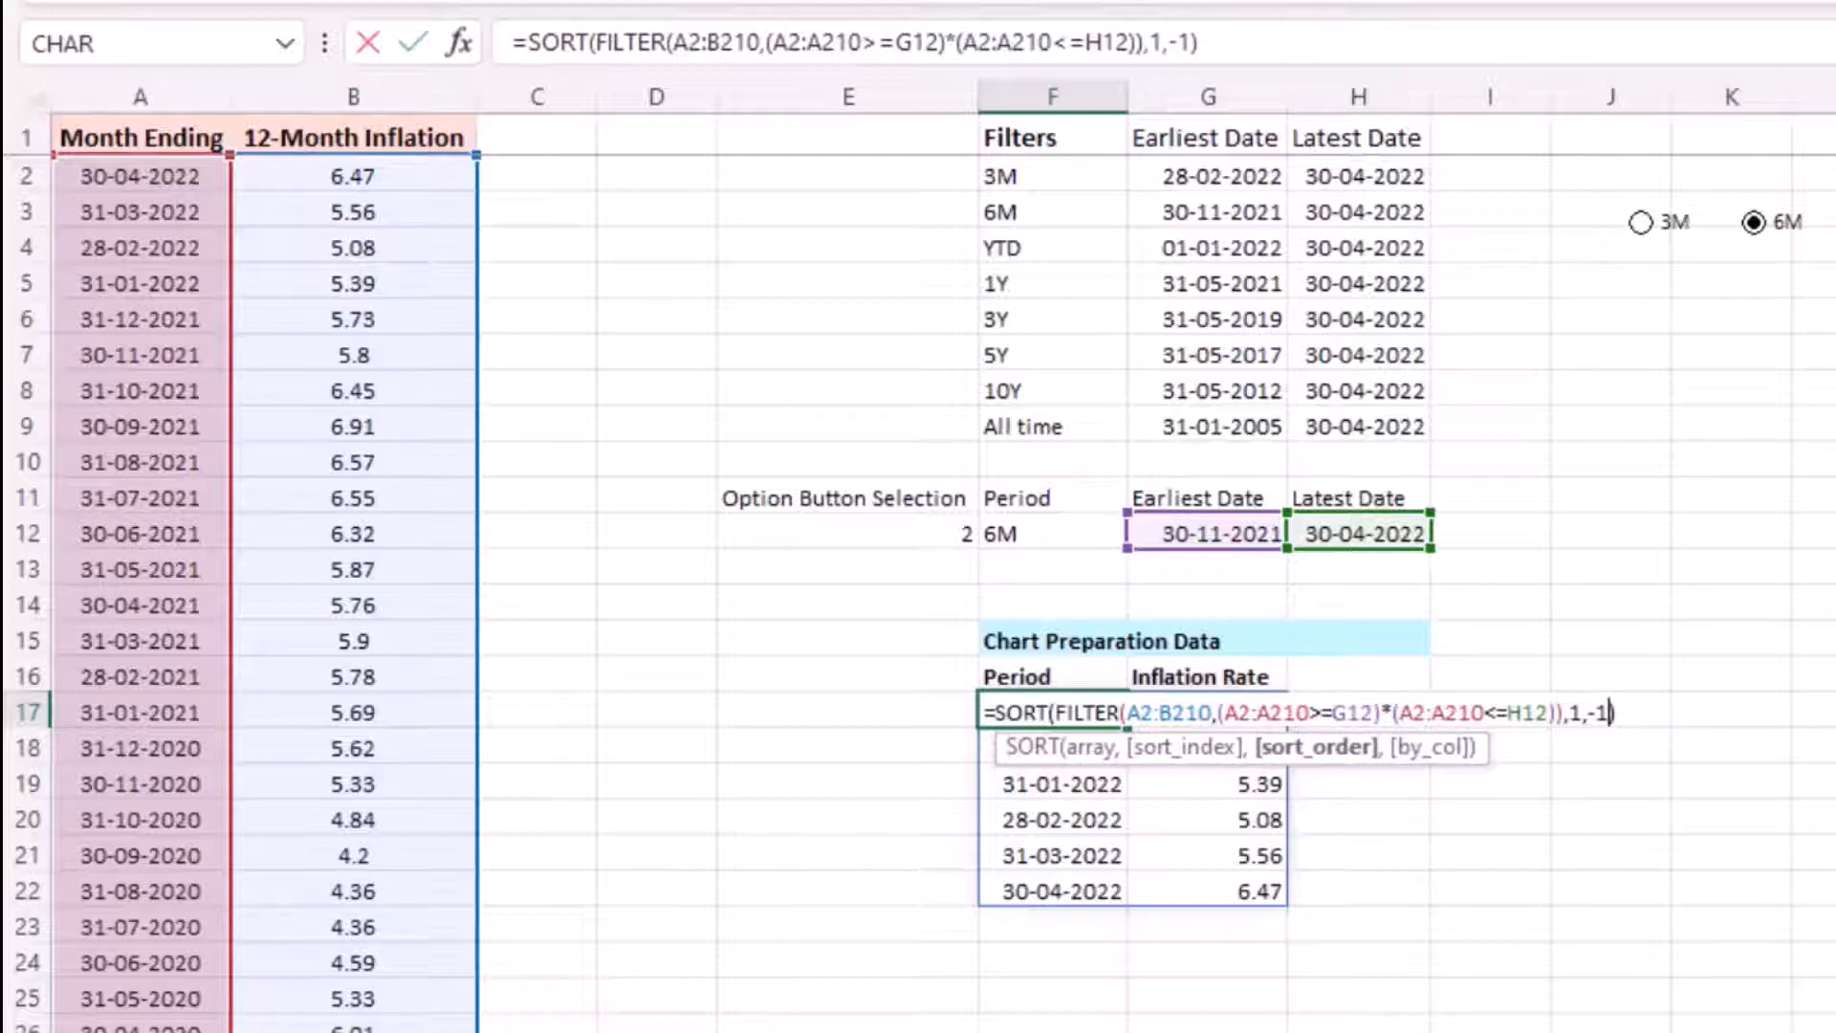
pyautogui.press('Left')
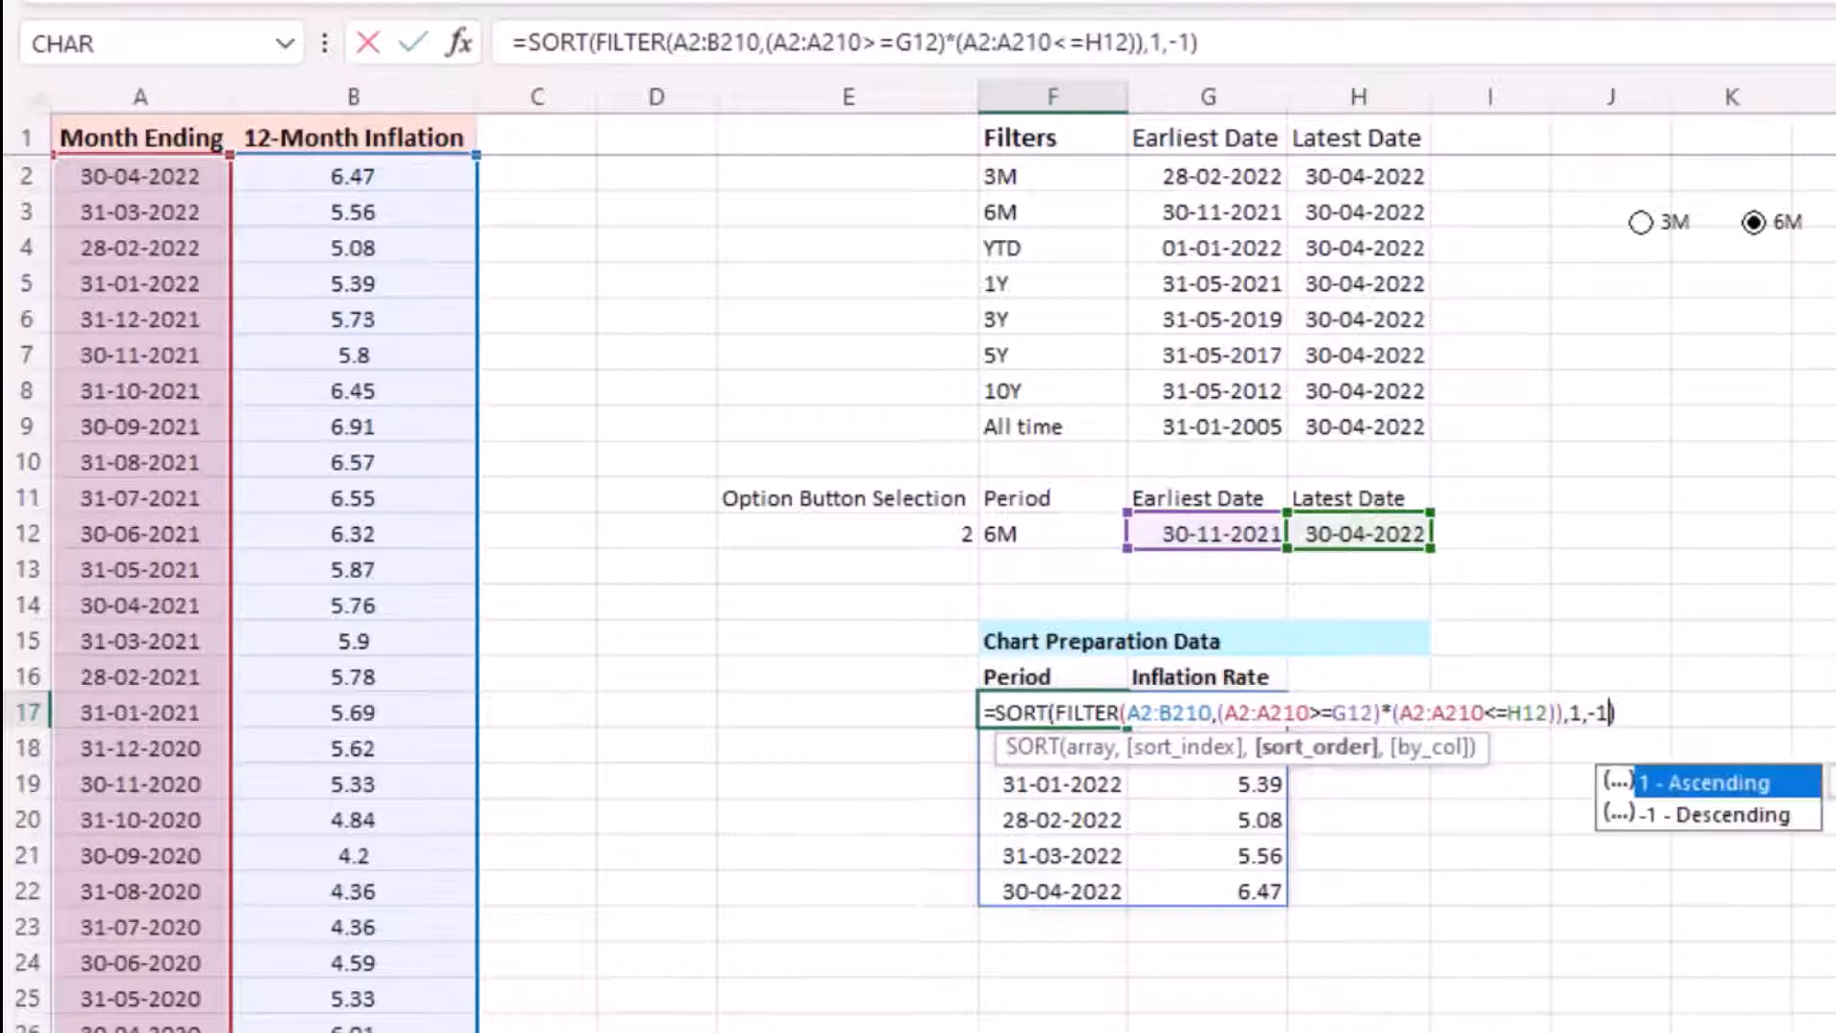
pyautogui.press('Return')
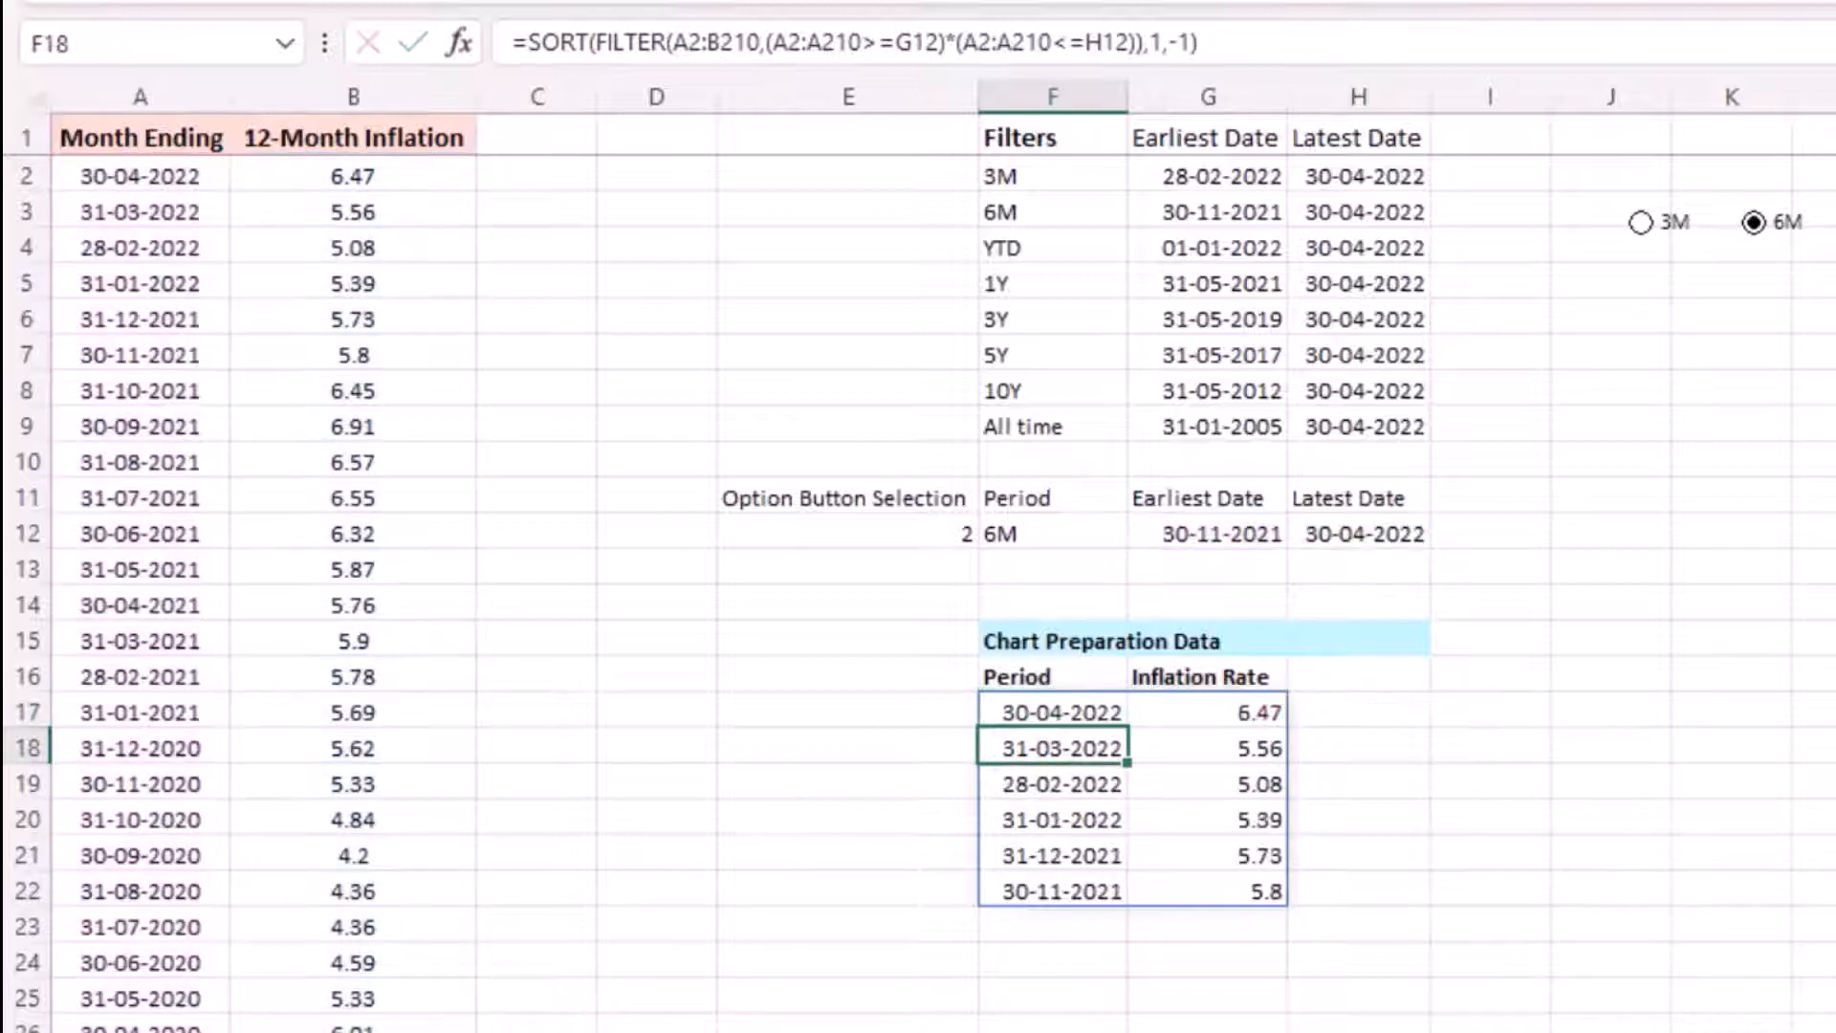
# - Compare the SORT formula in F17 with the one shown for spilled cell F19
pyautogui.click(1060, 715)
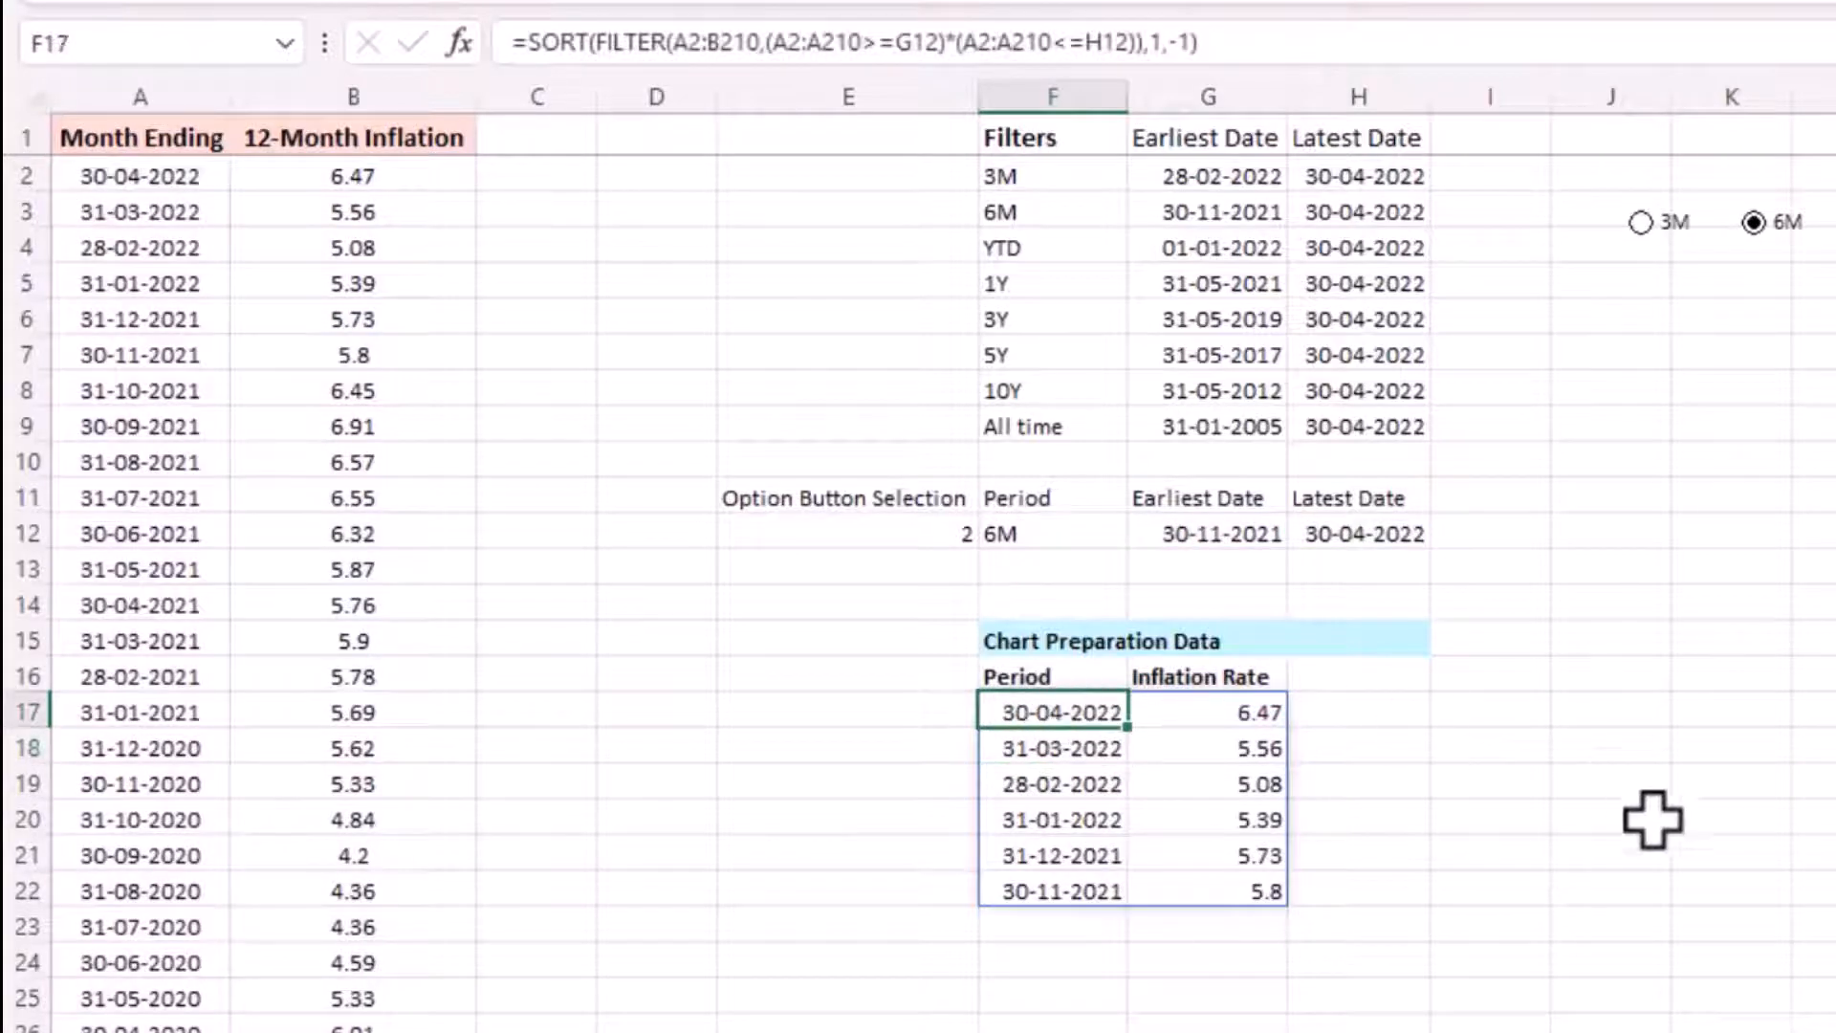
pyautogui.click(1104, 780)
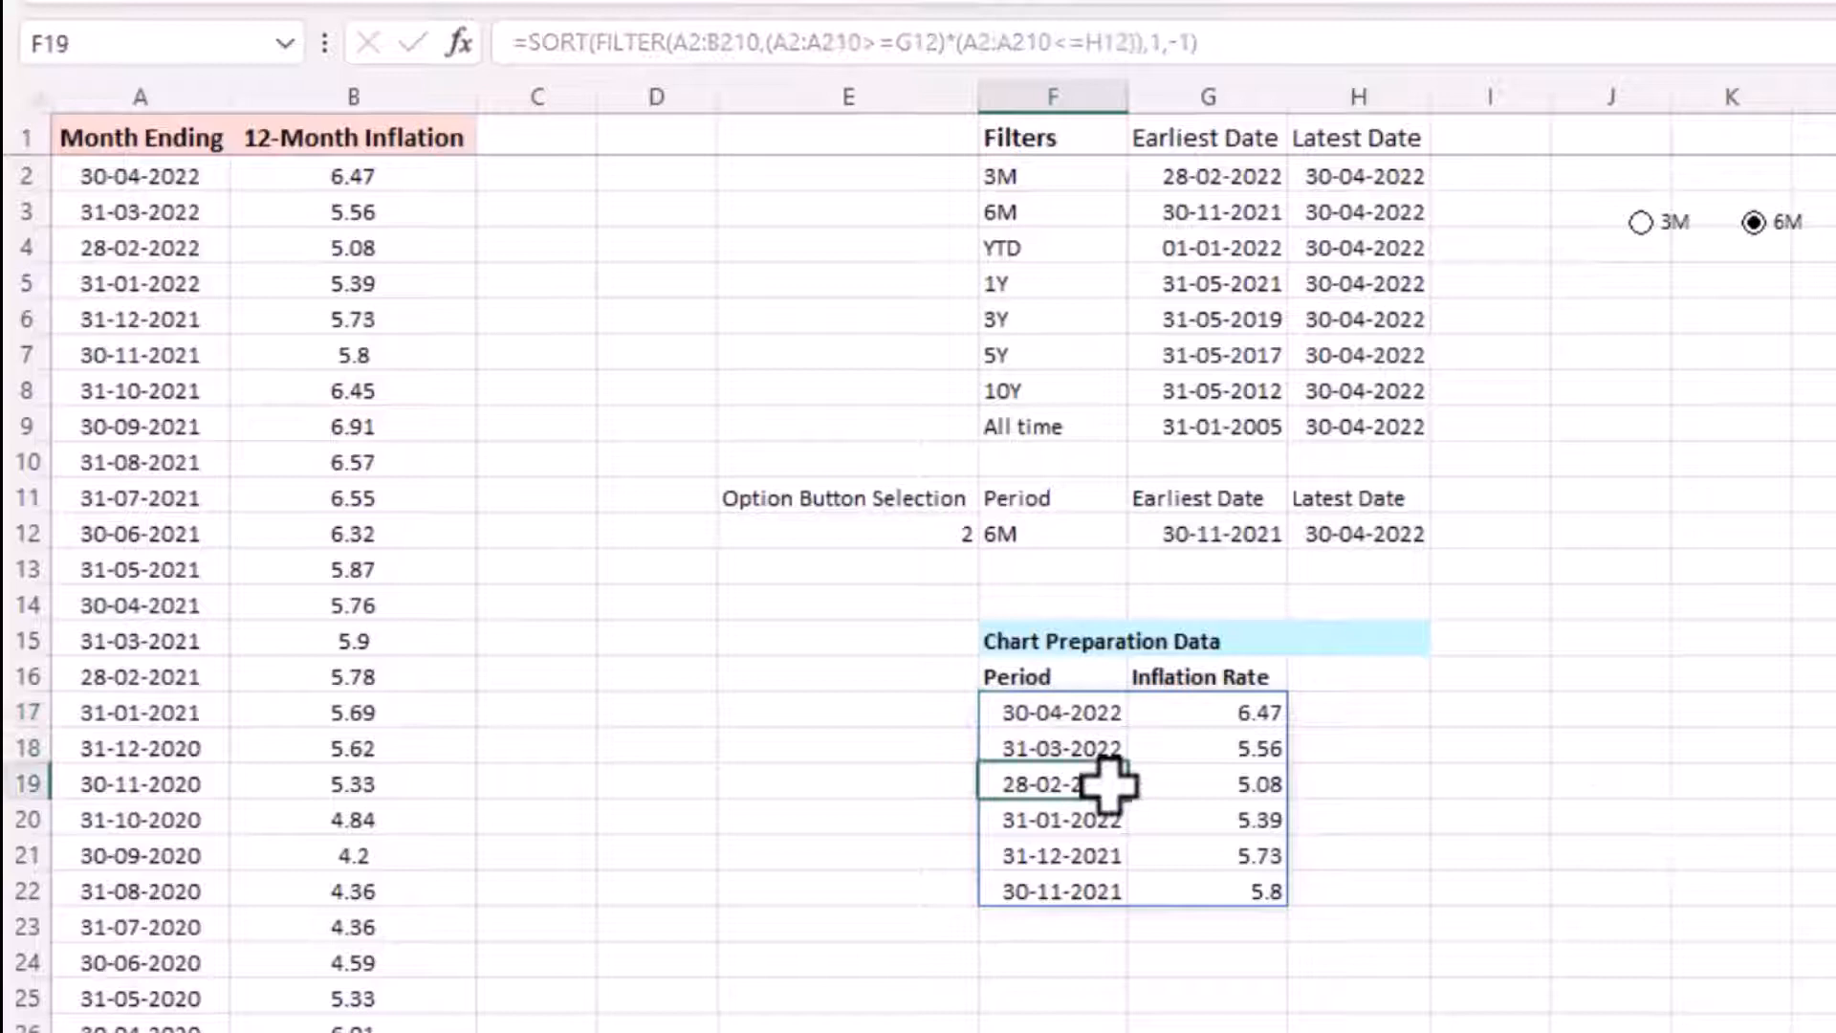
pyautogui.click(890, 779)
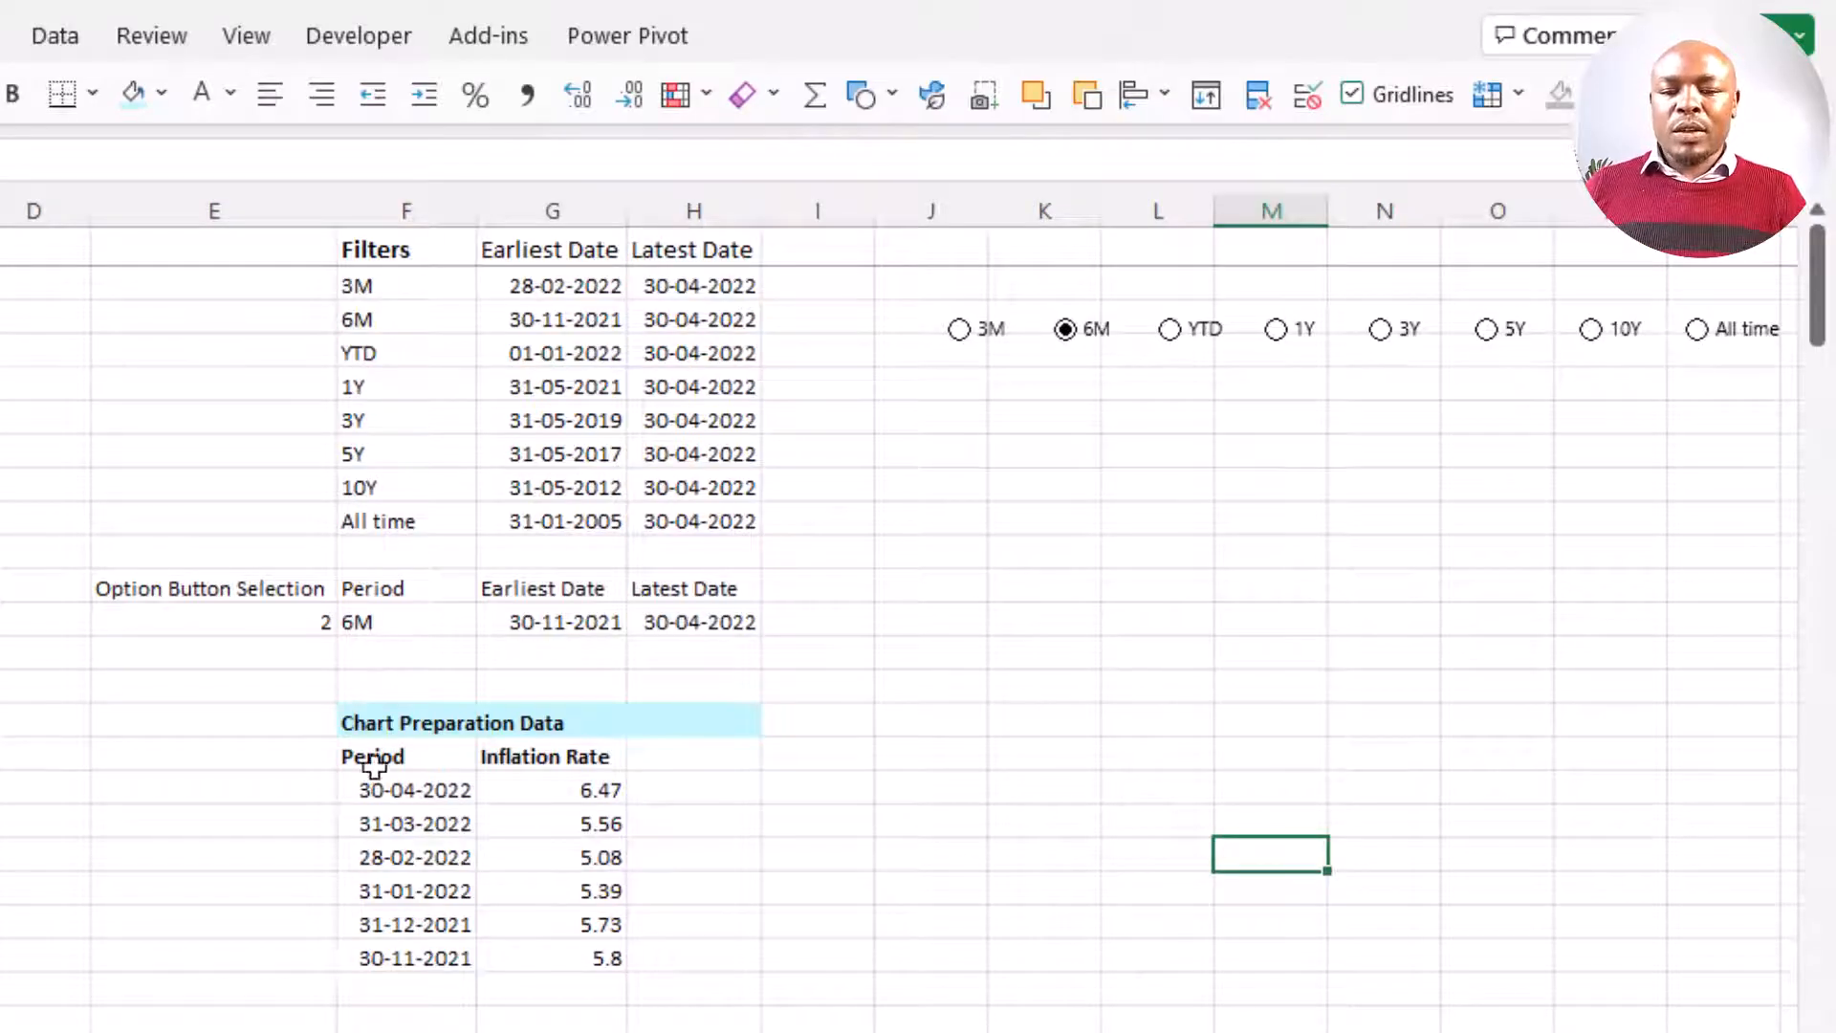
# - Insert a basic 2-D line chart from the chart preparation data in F16:G22
pyautogui.moveTo(369, 760); pyautogui.dragTo(624, 956)
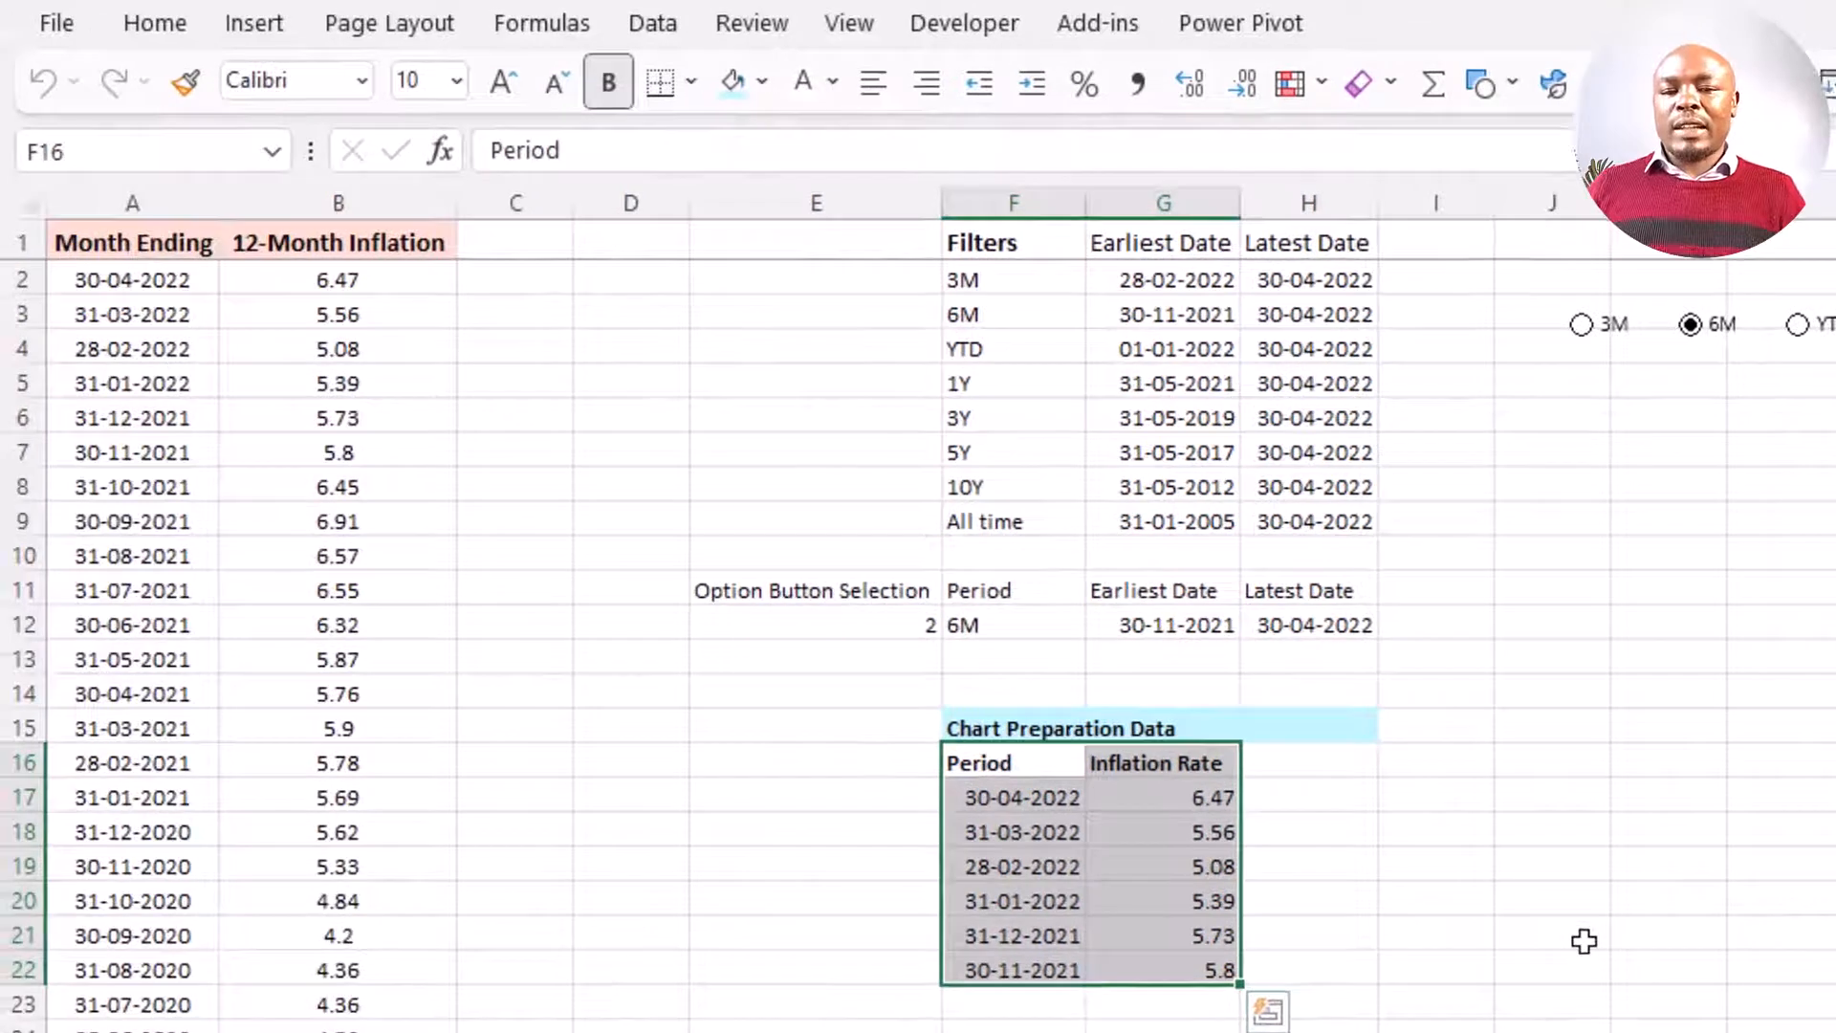
pyautogui.click(234, 29)
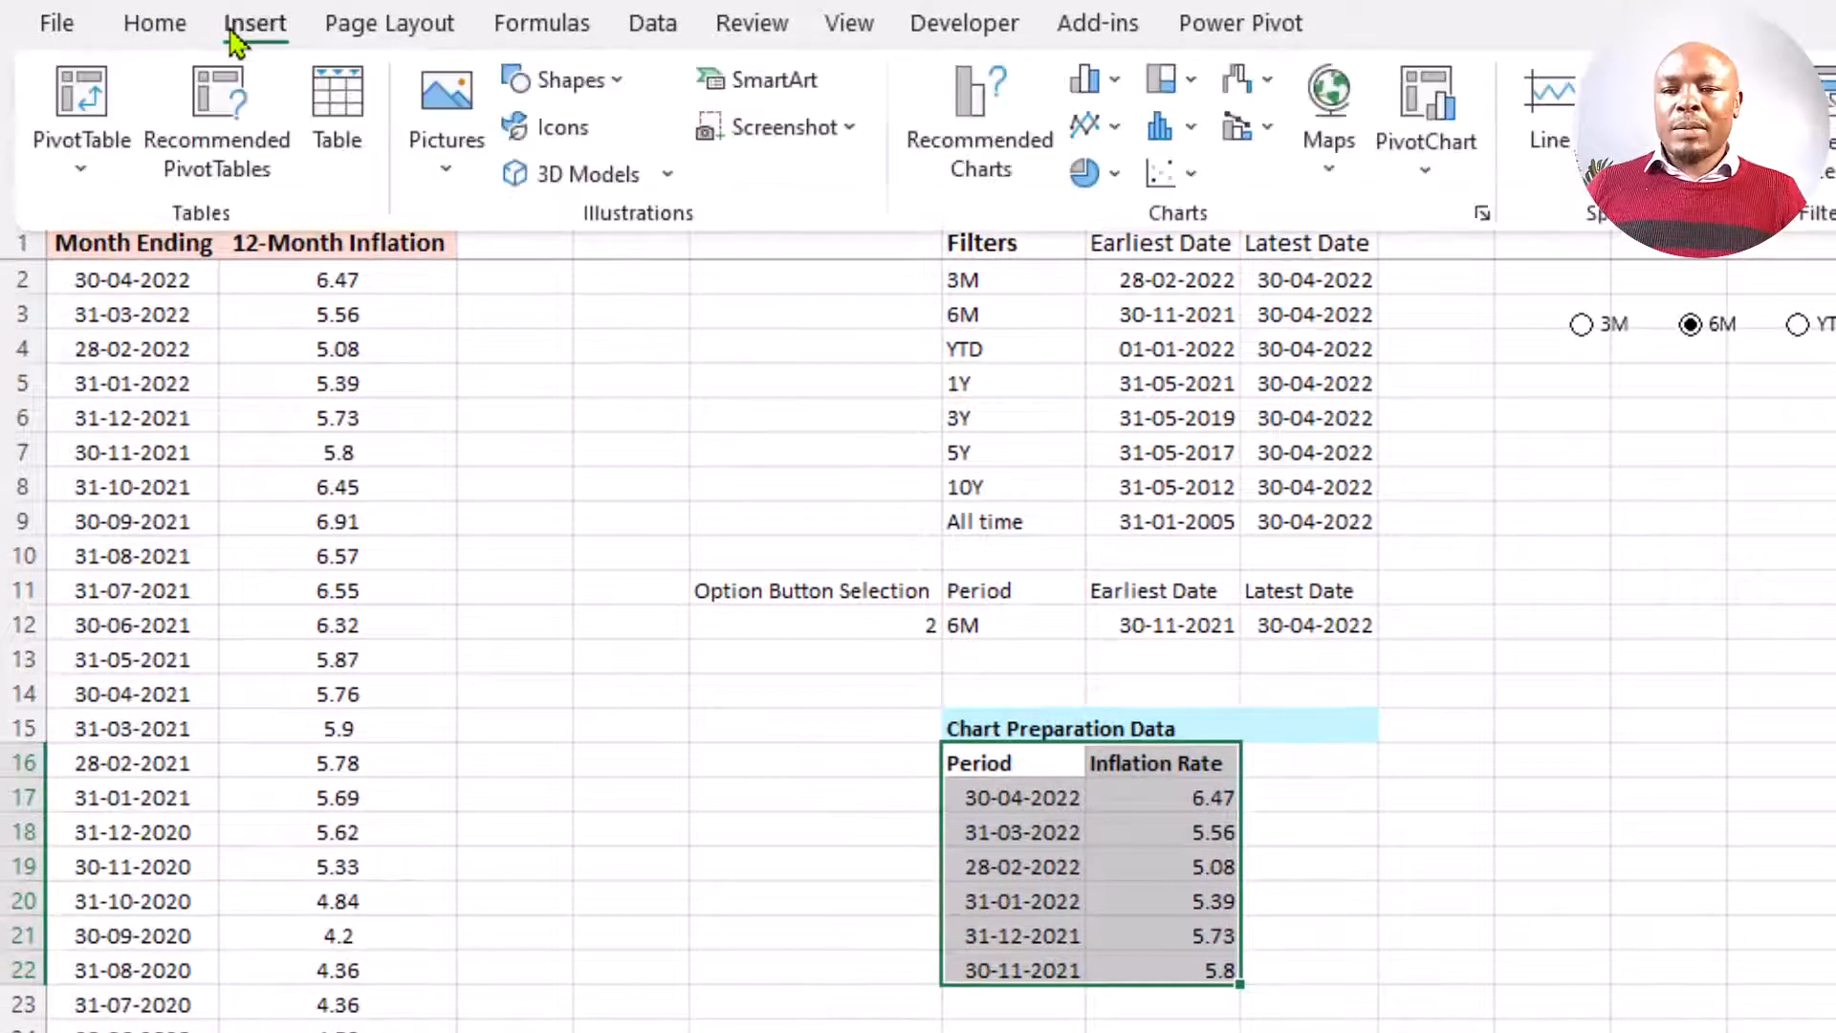
pyautogui.click(1098, 129)
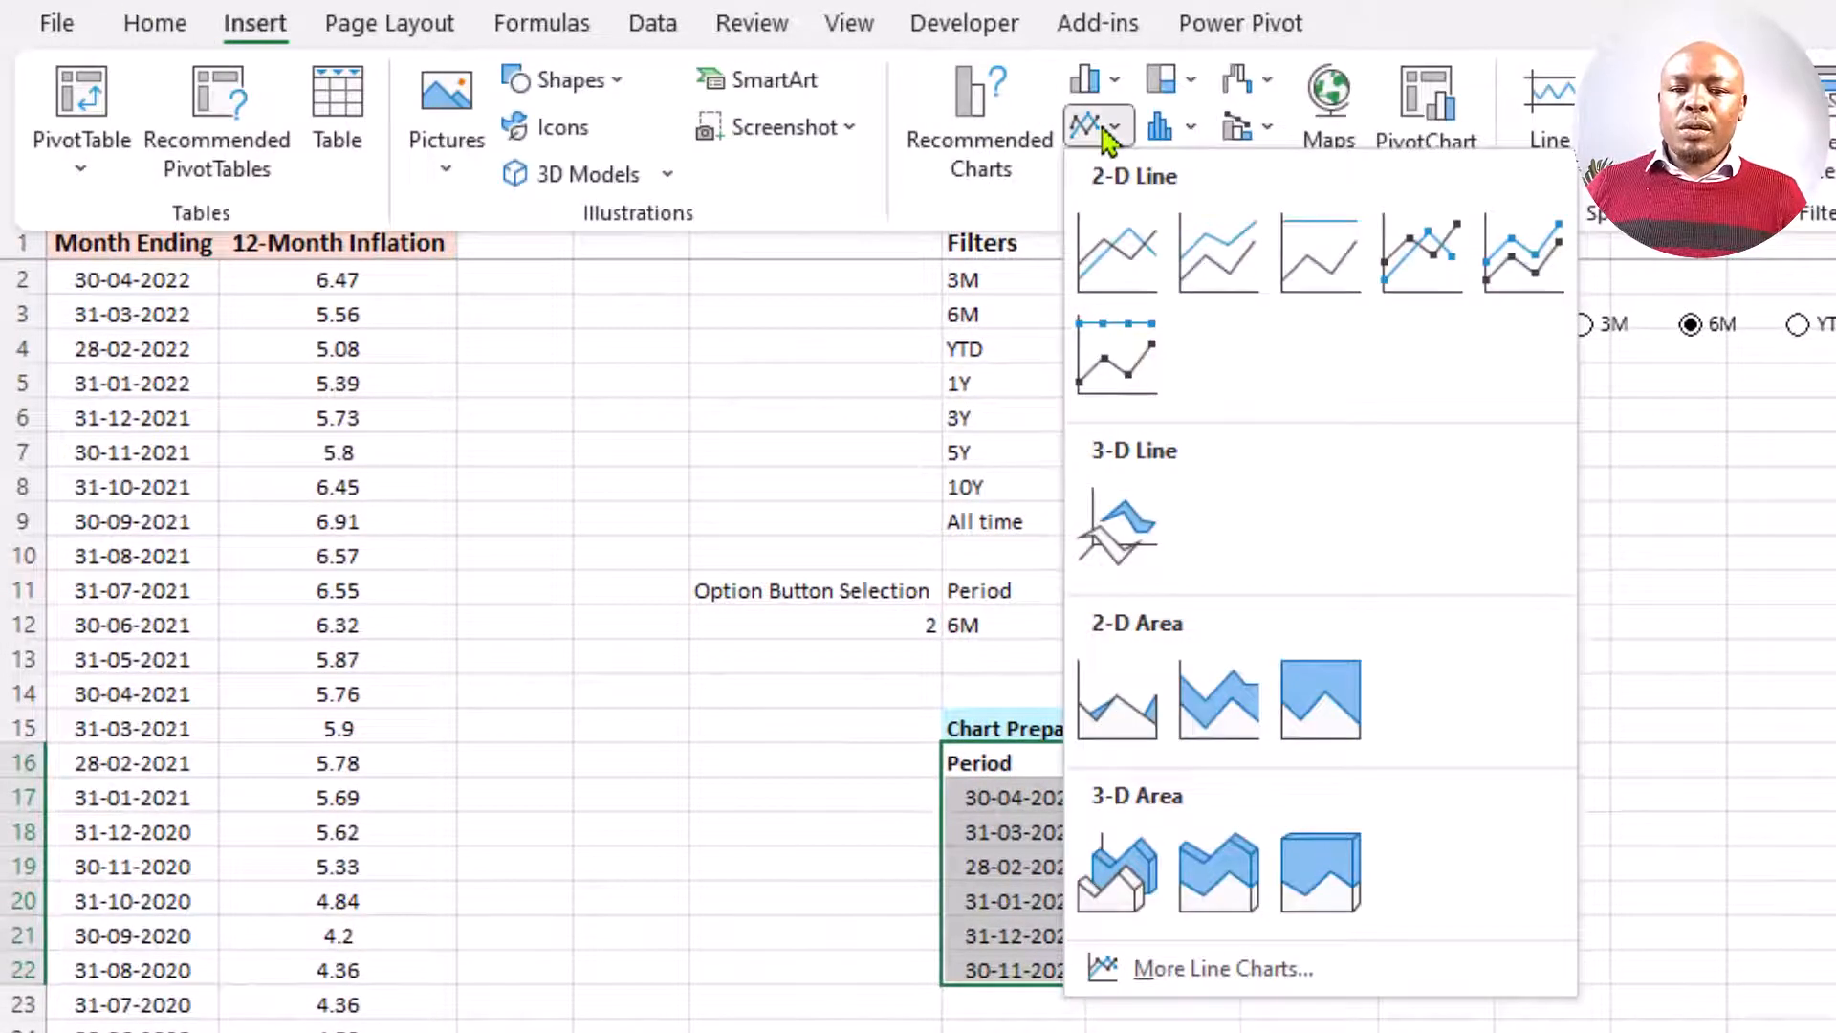
pyautogui.click(1133, 268)
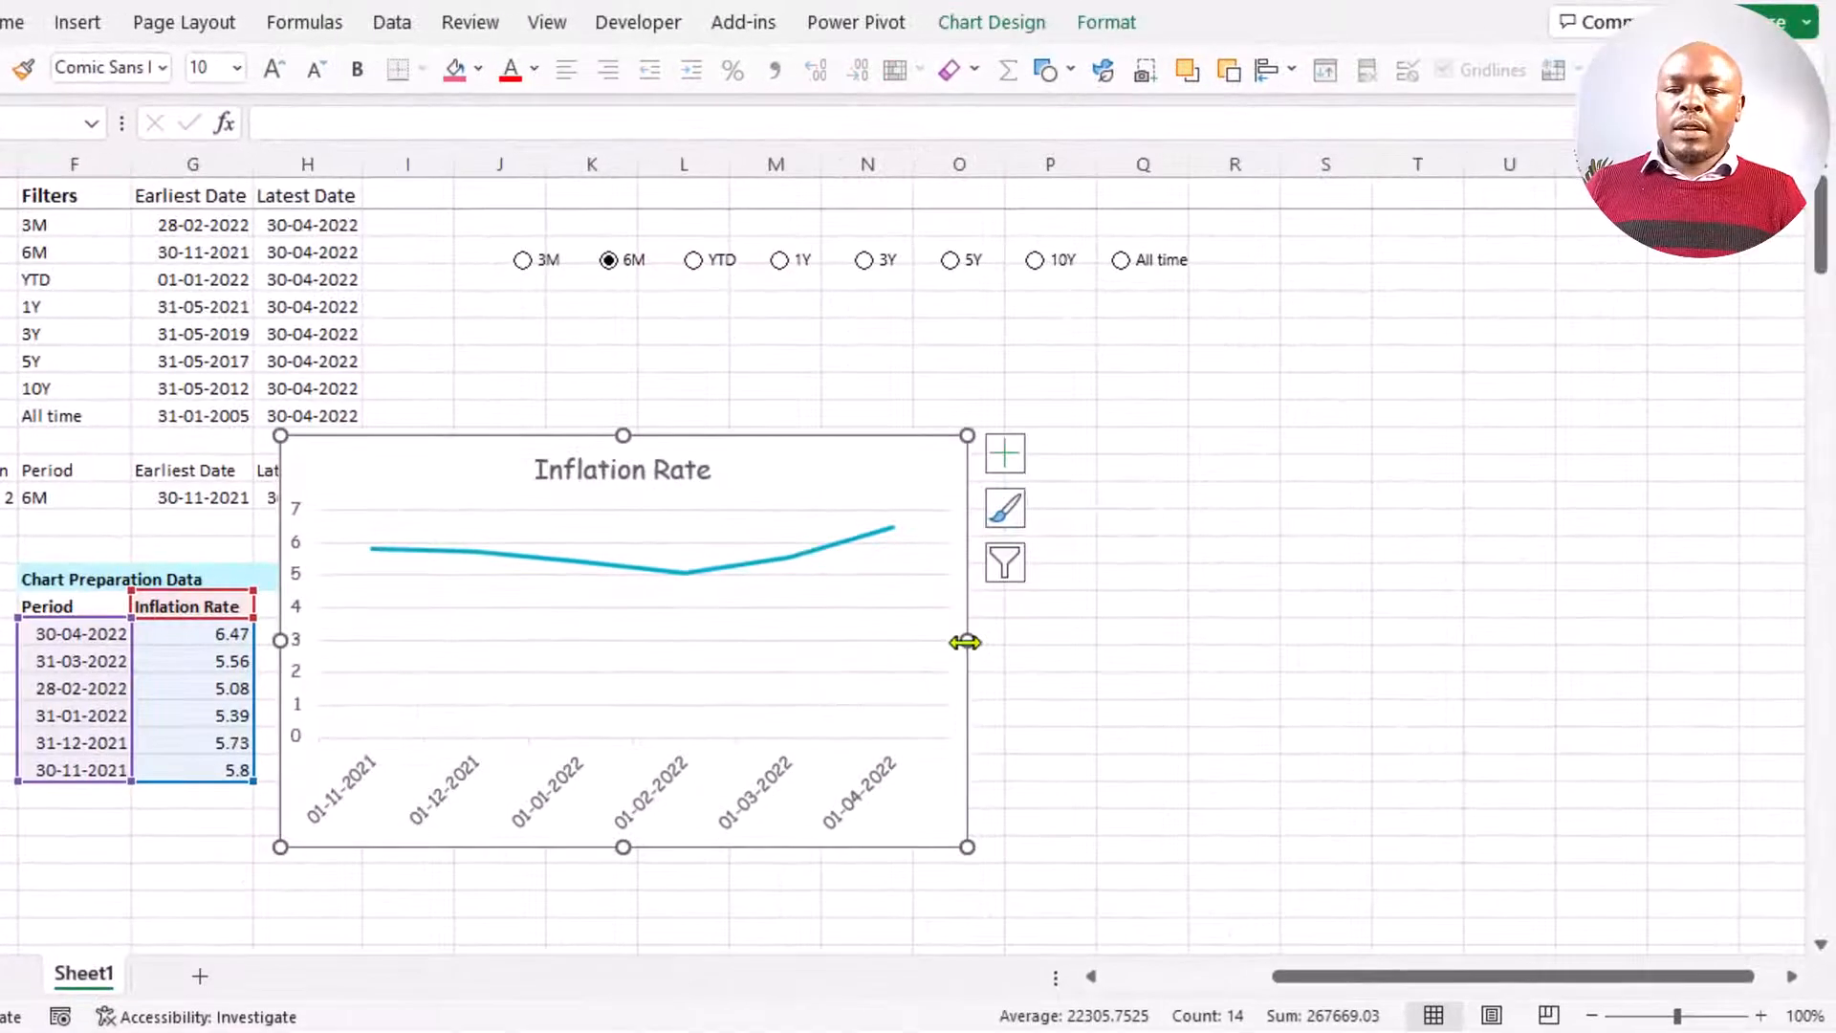
# - Widen the Inflation Rate chart to span about columns I to X and place it directly beneath the option buttons
pyautogui.moveTo(965, 641); pyautogui.dragTo(1561, 658)
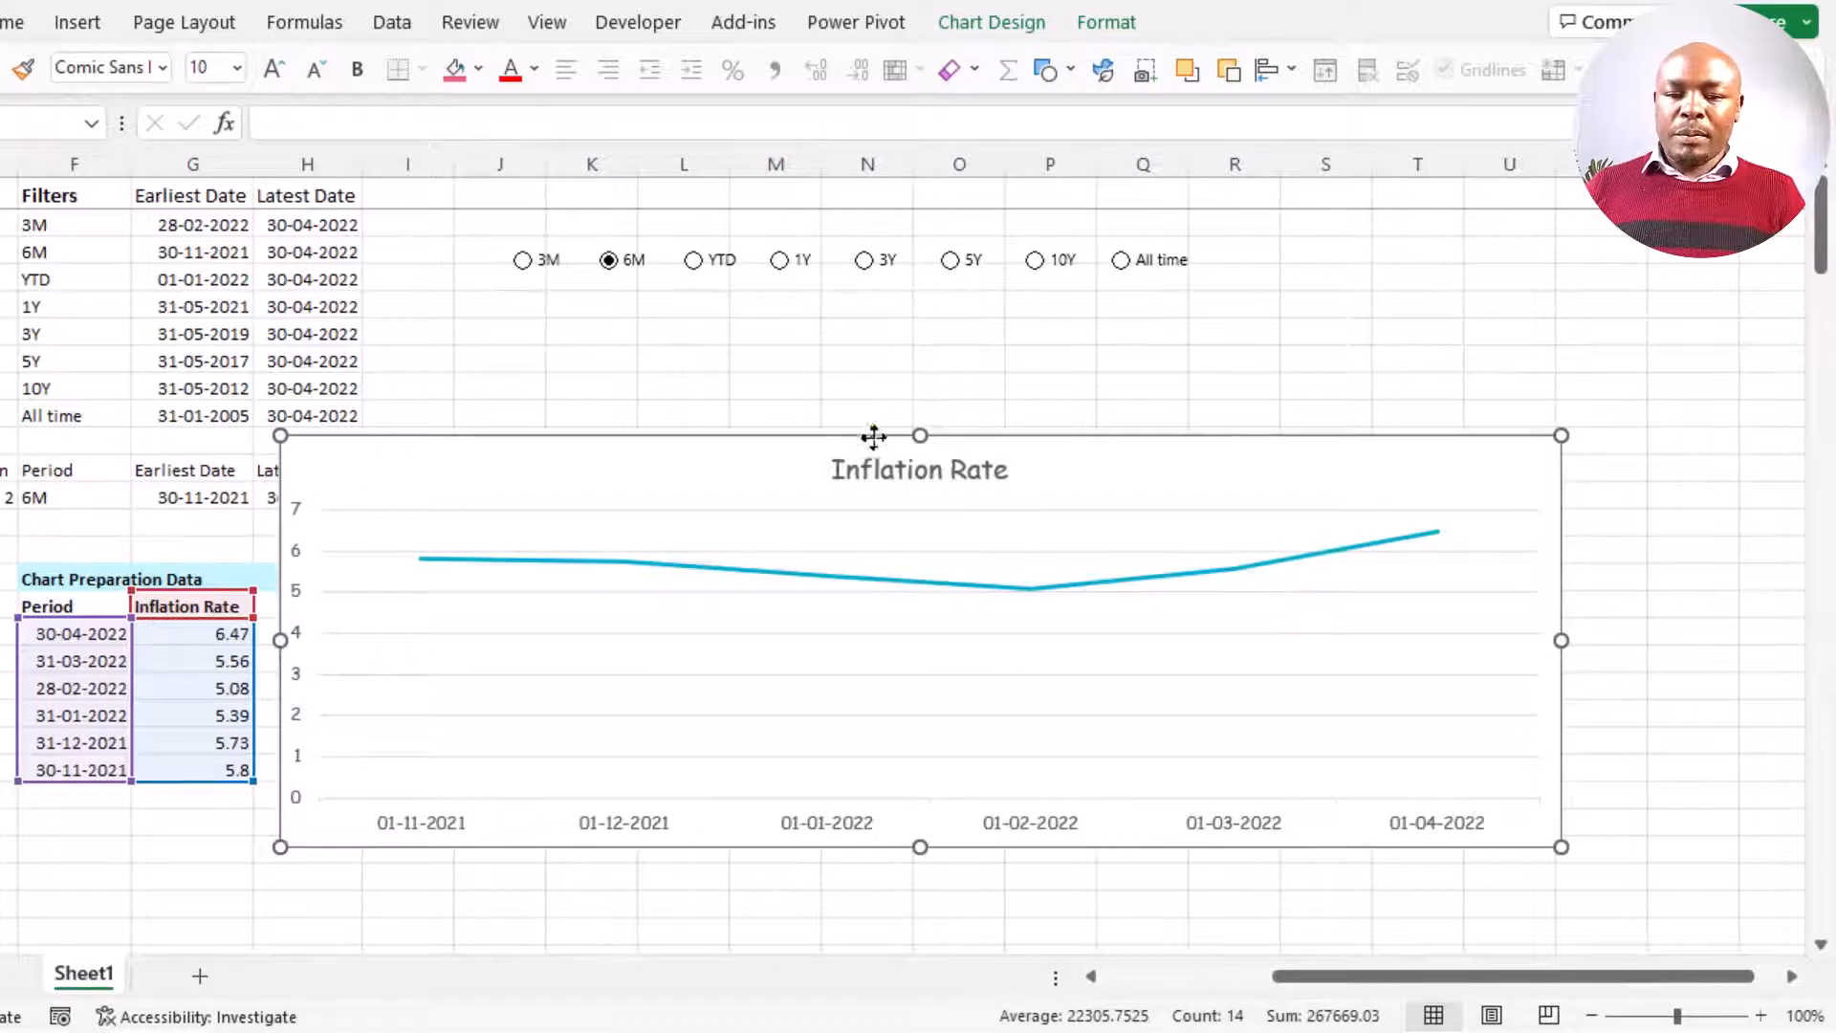
pyautogui.moveTo(873, 436); pyautogui.dragTo(988, 428)
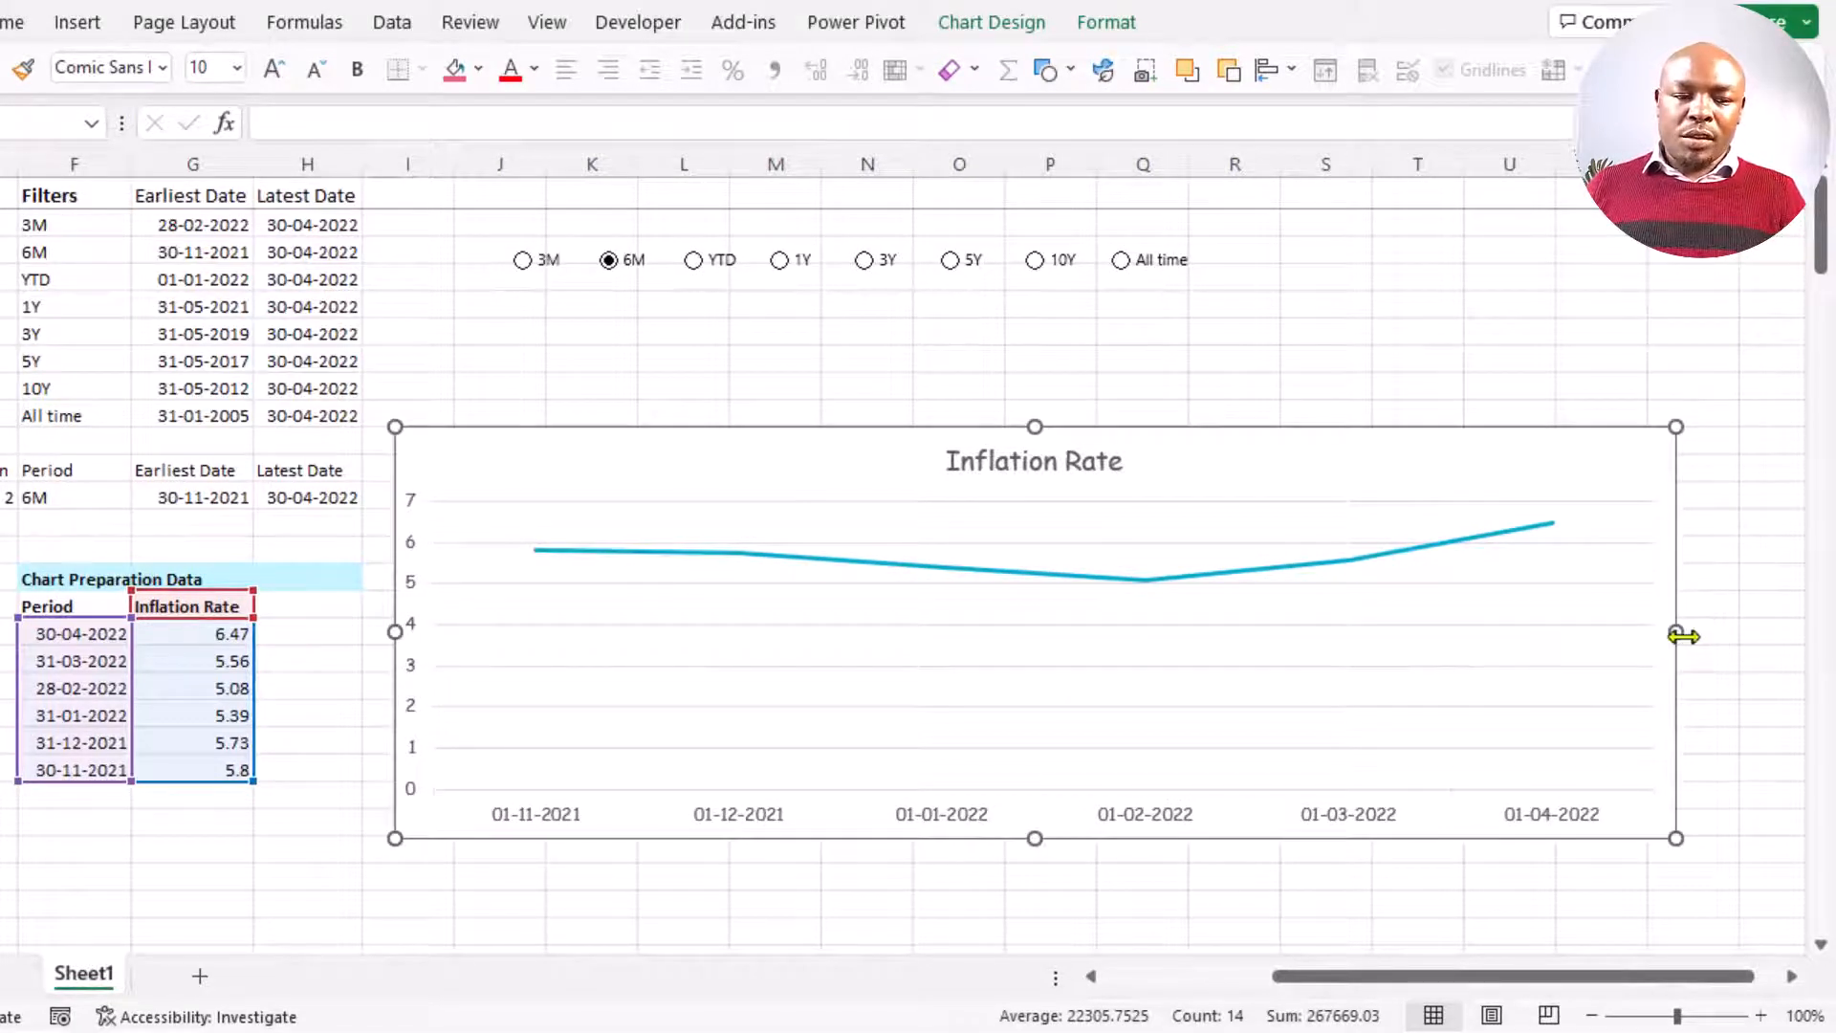
pyautogui.moveTo(1689, 638); pyautogui.dragTo(1738, 638)
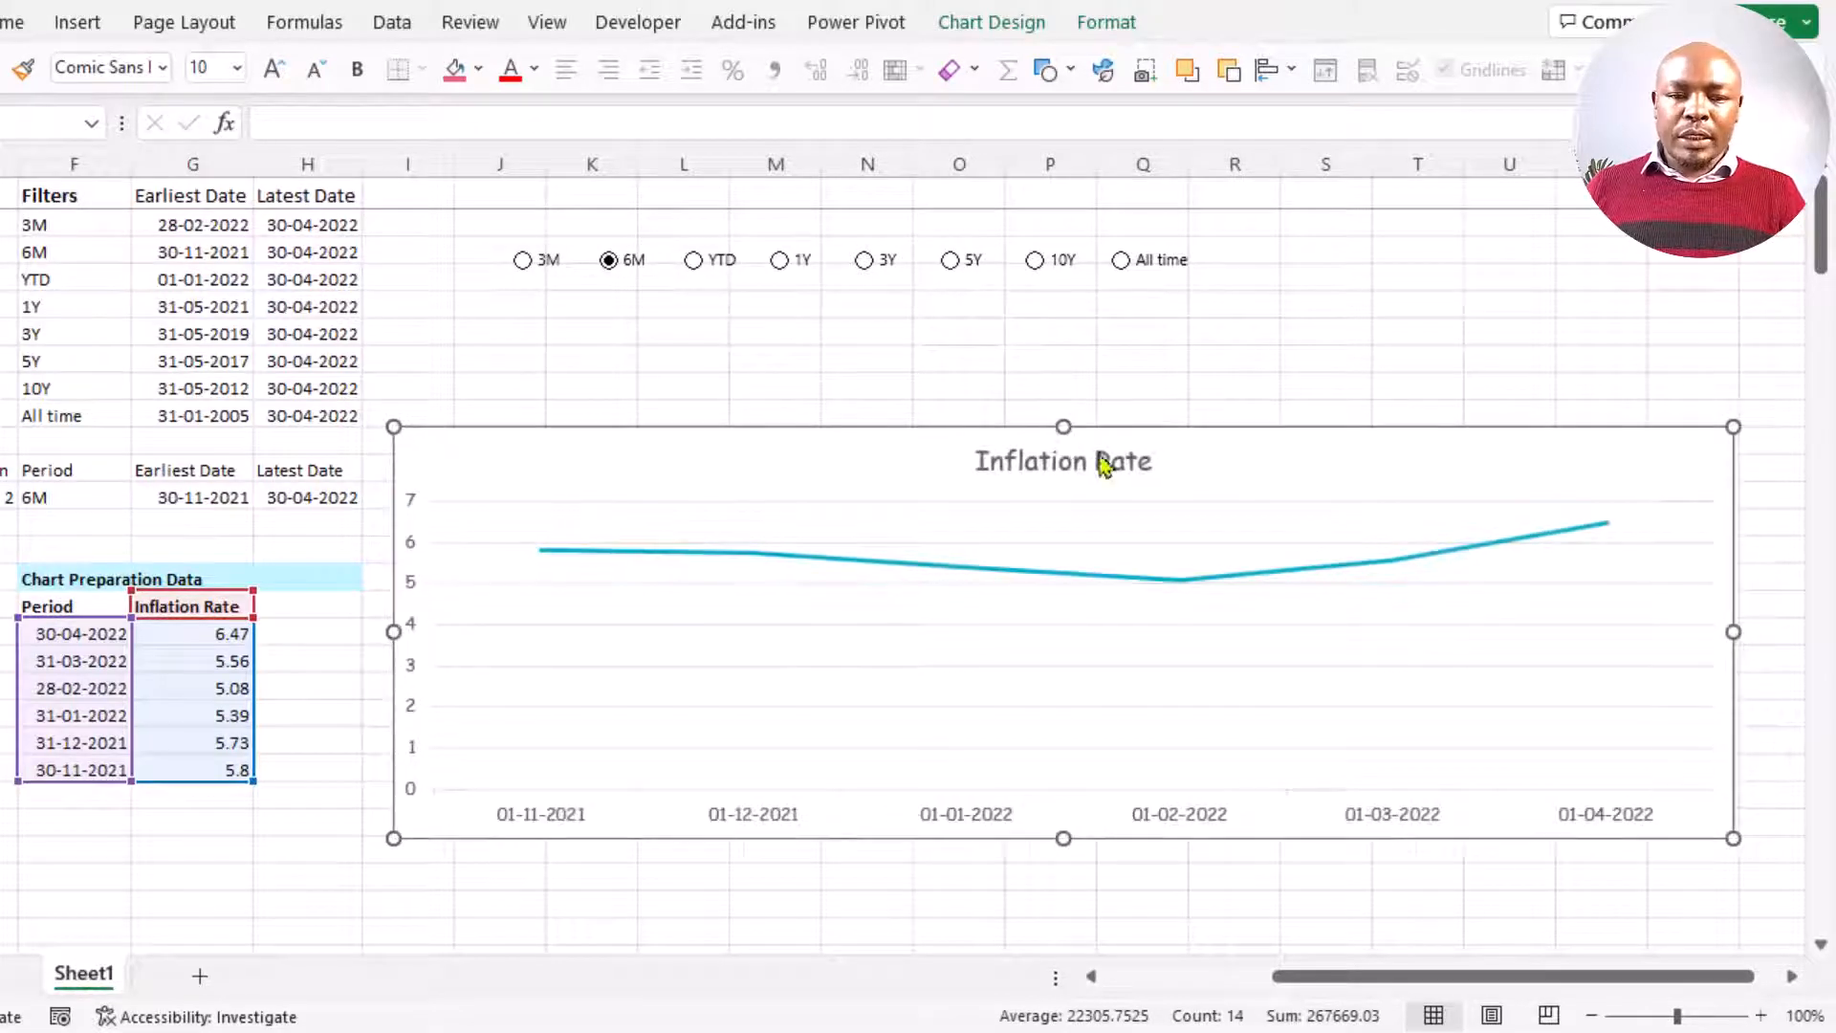
pyautogui.moveTo(1011, 443); pyautogui.dragTo(1052, 300)
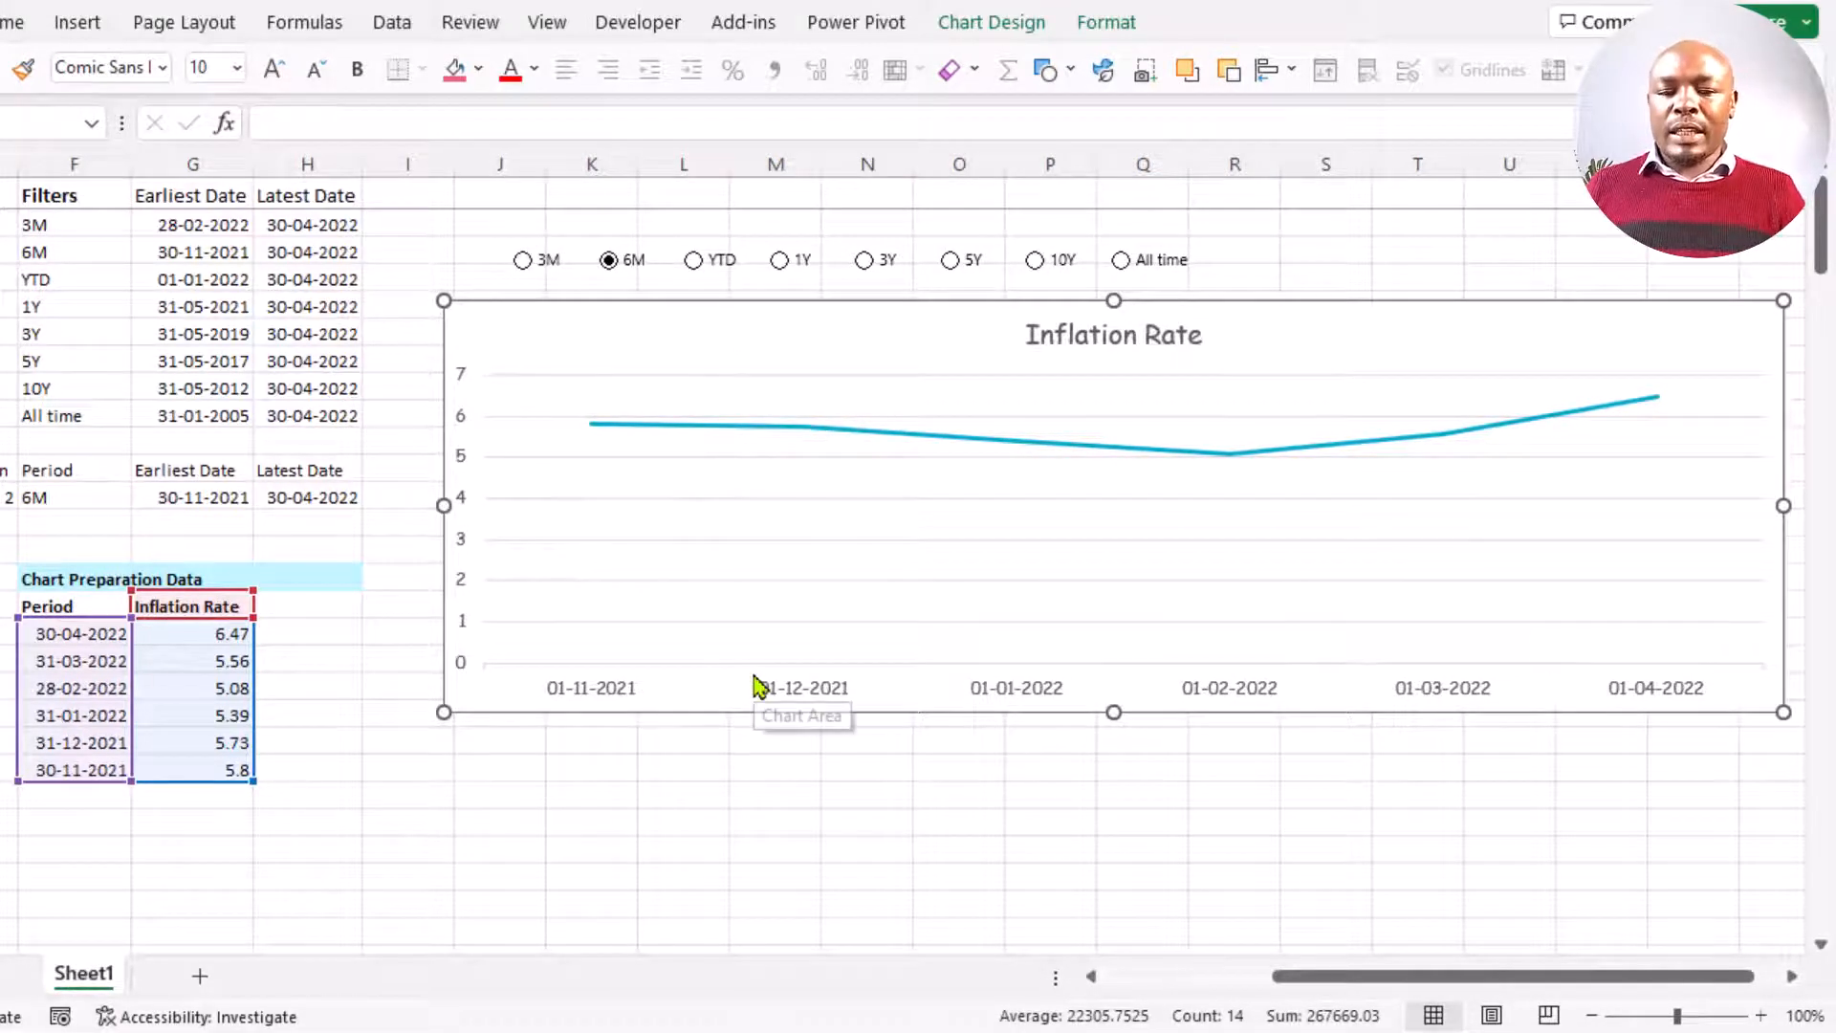
# - Test the chart's response by selecting the 3M, YTD and 1Y option buttons in turn, and deselect the chart
pyautogui.click(529, 264)
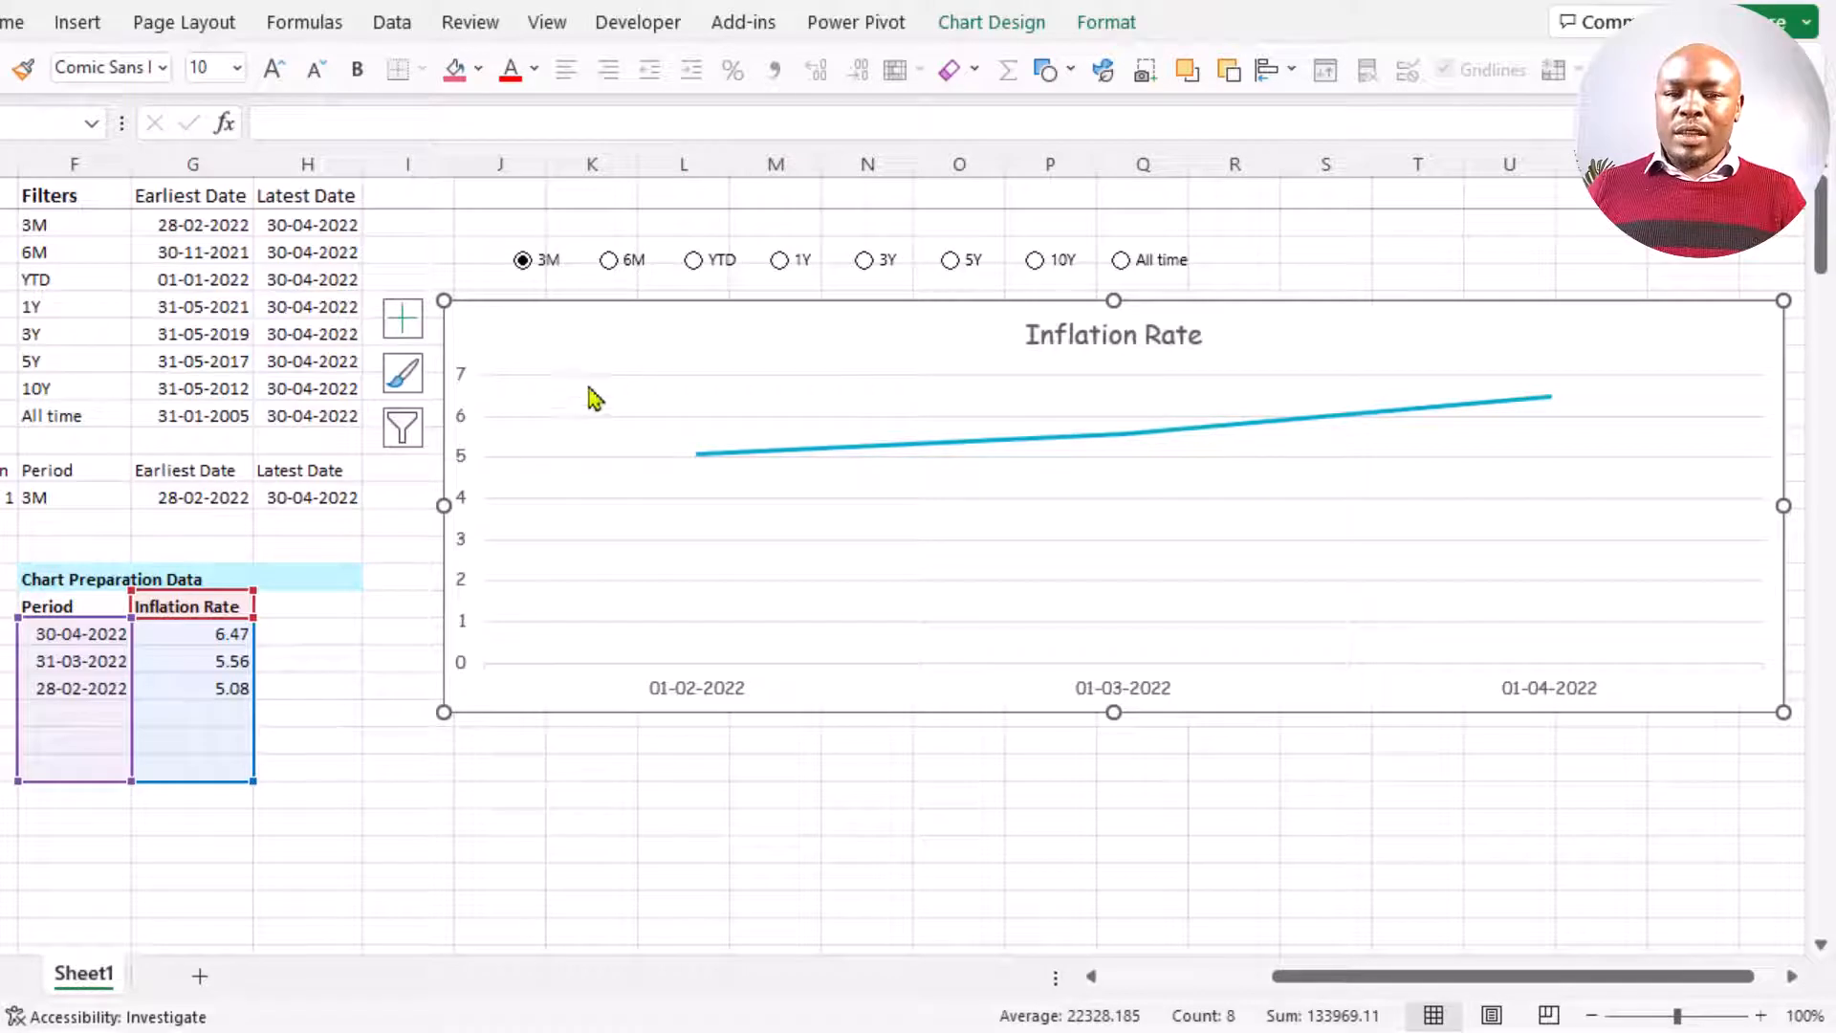
pyautogui.click(699, 279)
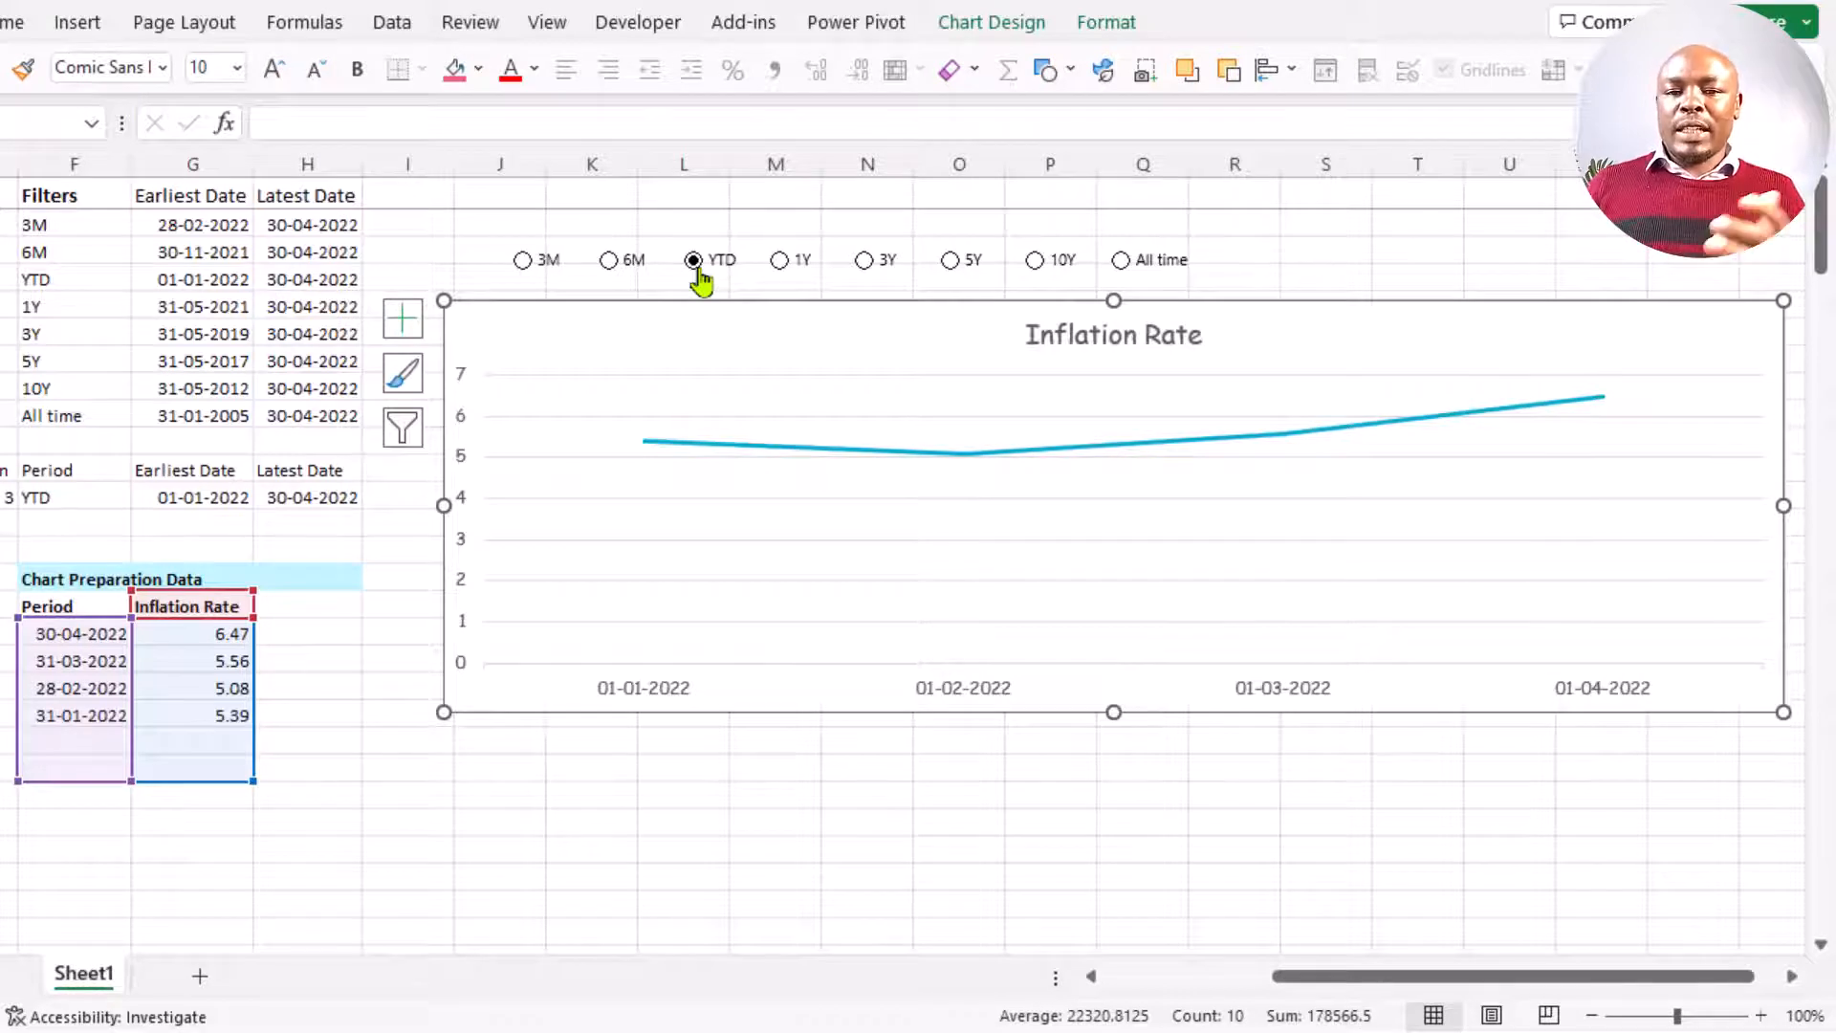
pyautogui.click(779, 271)
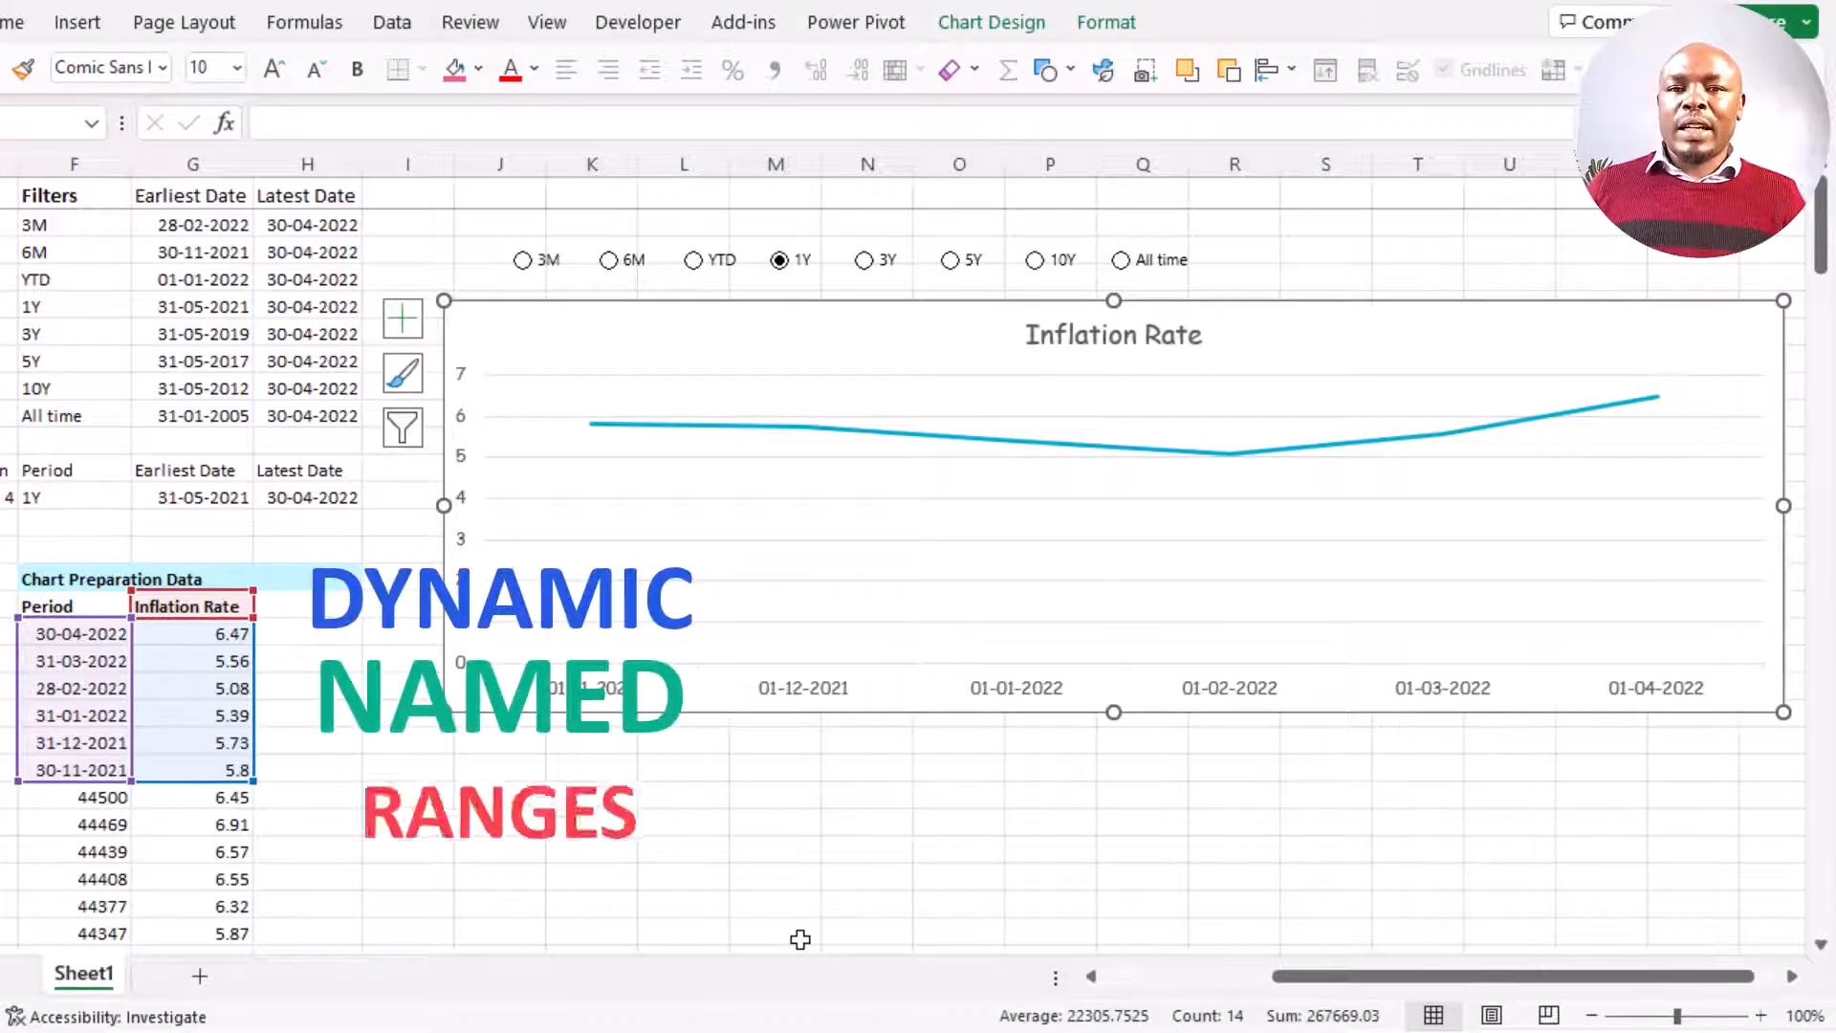
pyautogui.click(775, 794)
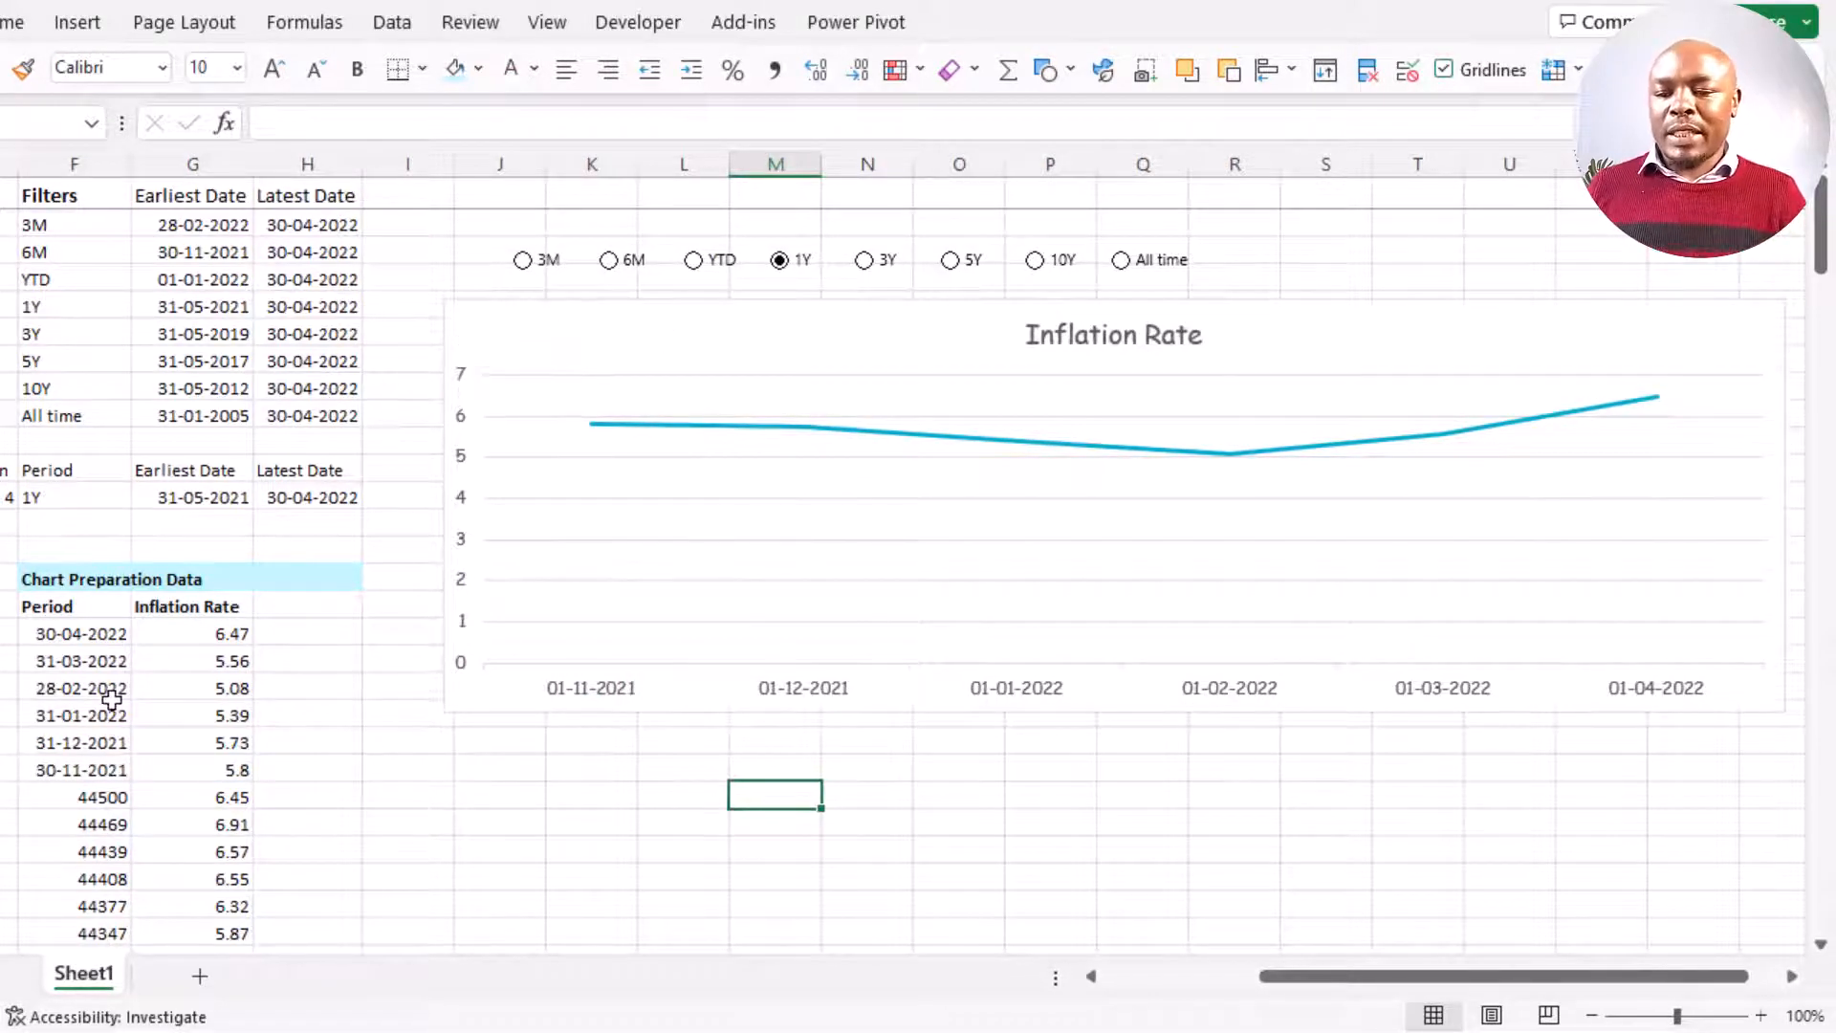
# - Make the references to A1, G12 and A2:A210 absolute in the Period OFFSET formula in F17
pyautogui.moveTo(90, 635); pyautogui.dragTo(89, 854)
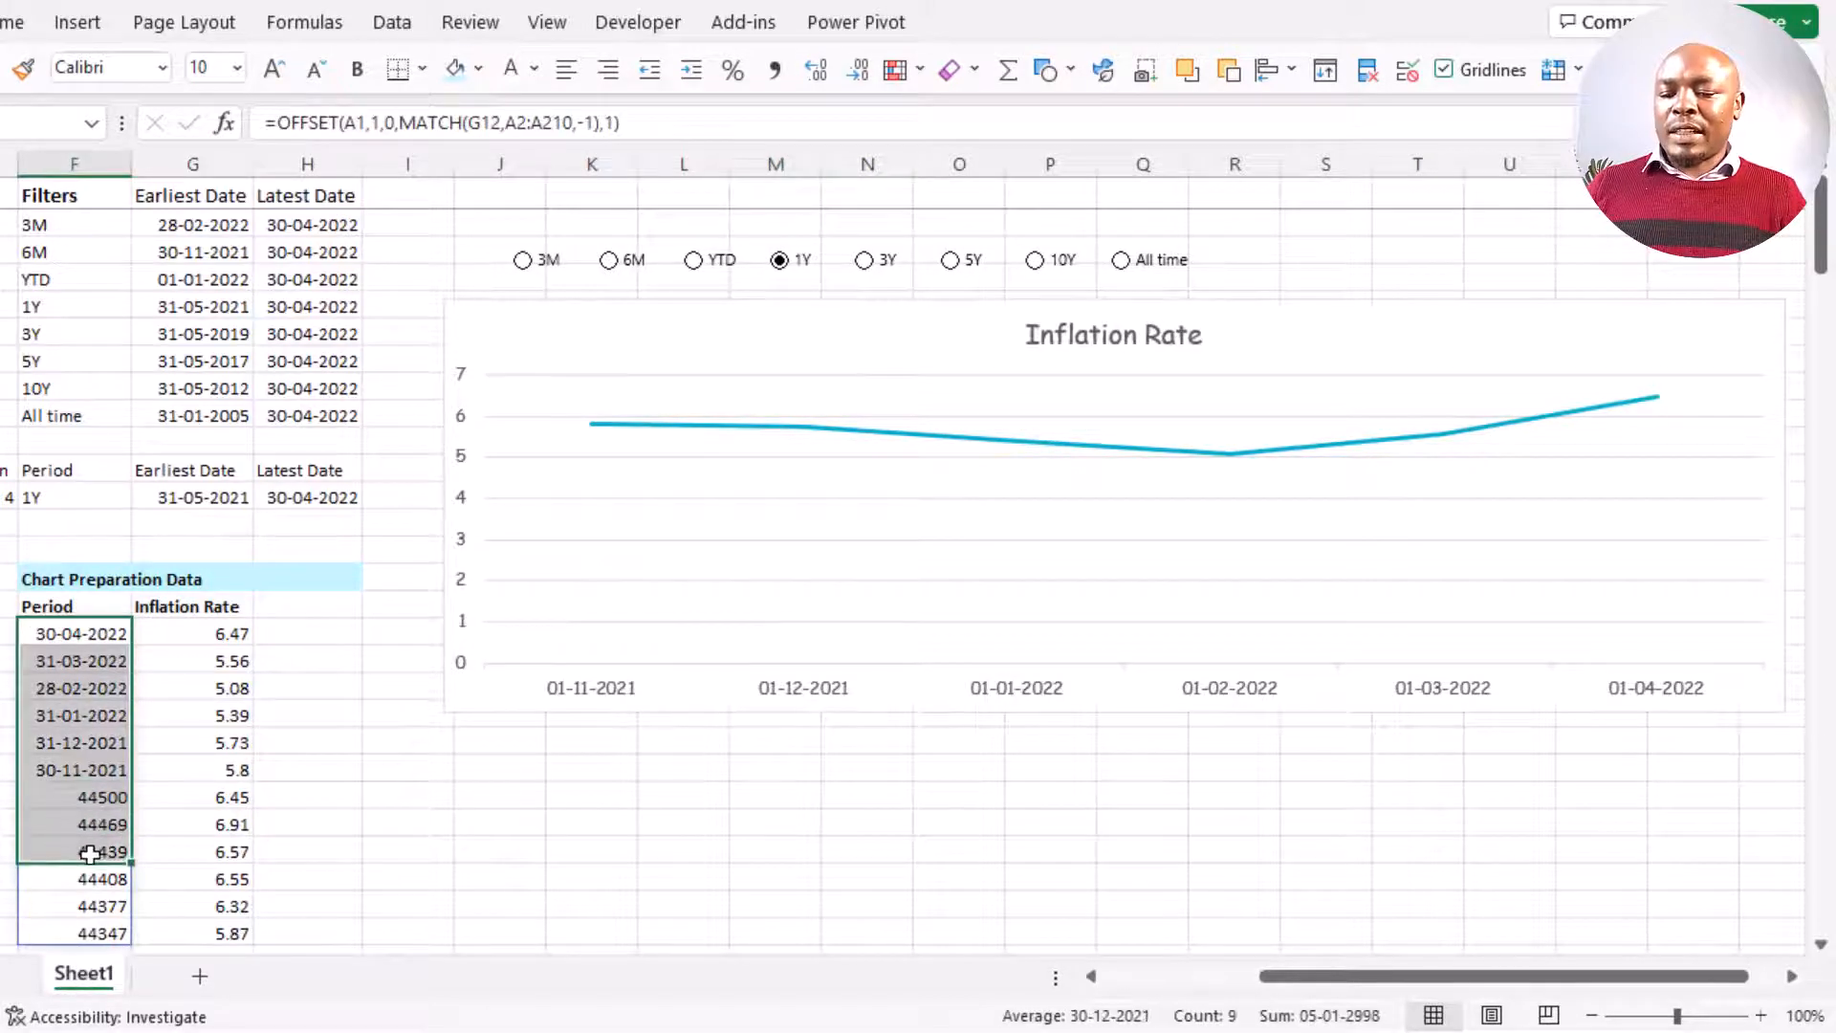
pyautogui.click(95, 633)
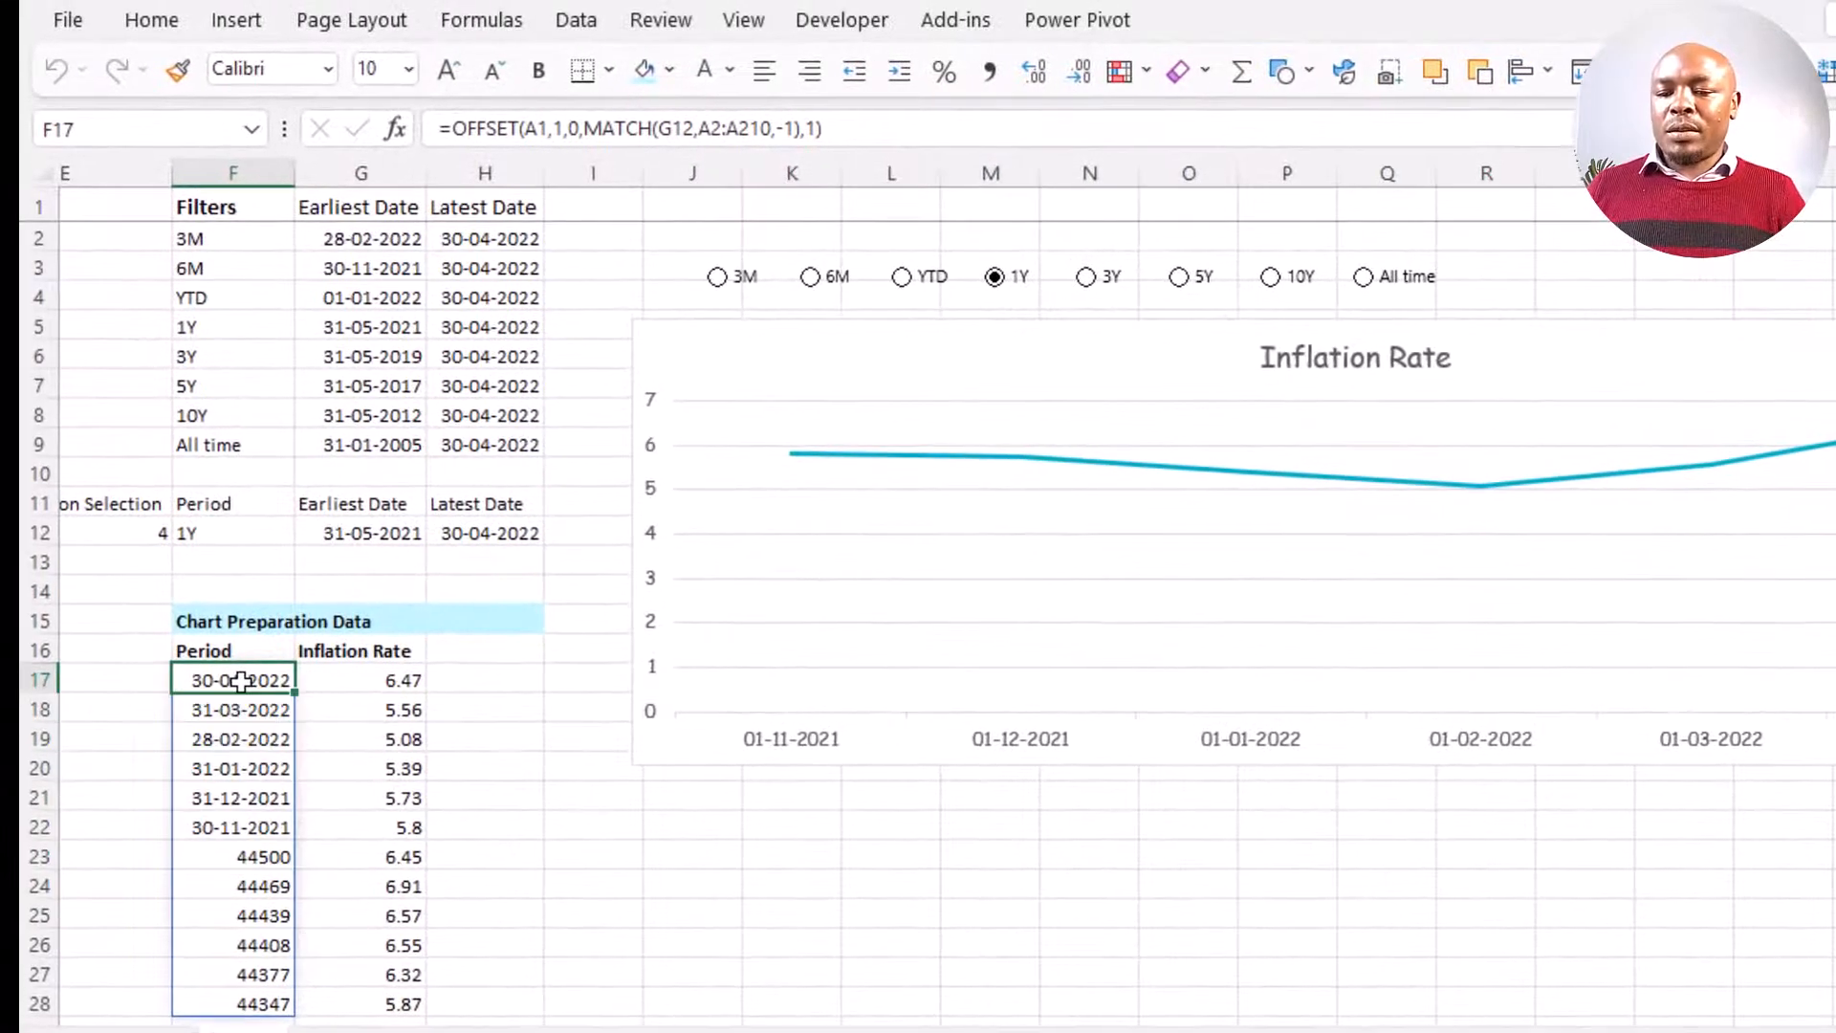
pyautogui.moveTo(450, 132); pyautogui.dragTo(857, 137)
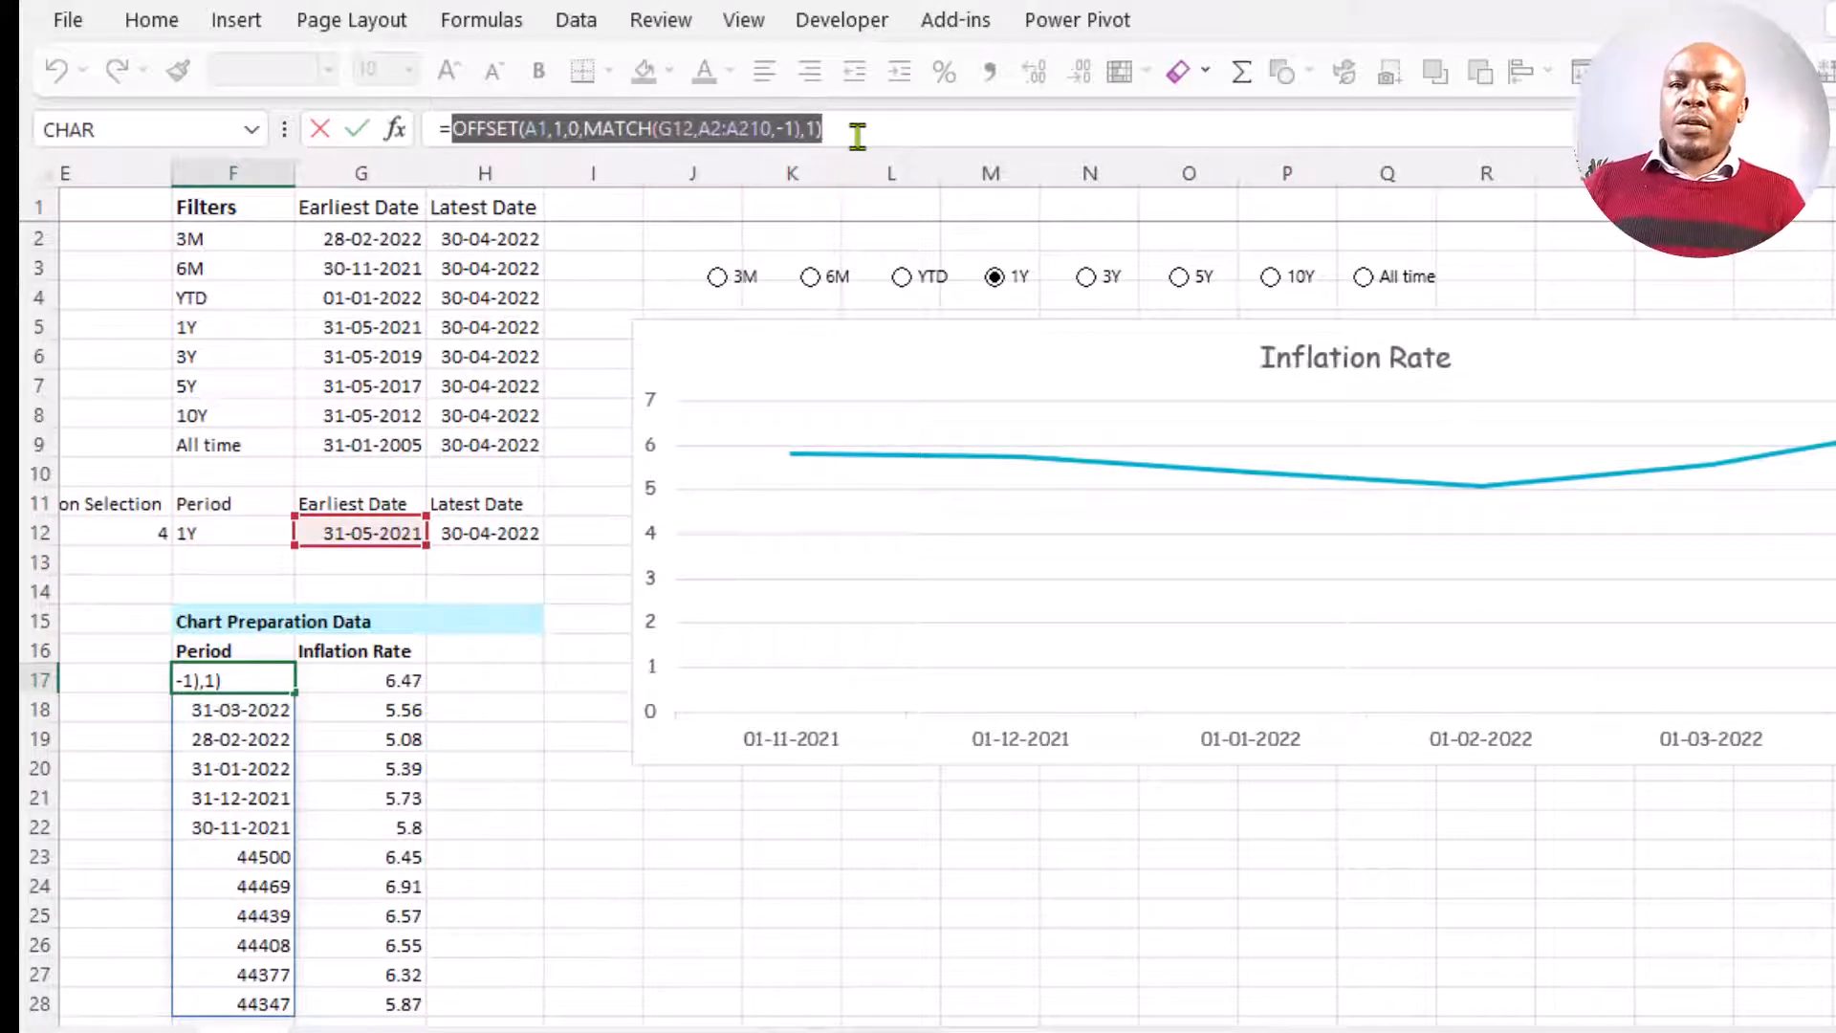
pyautogui.press('Escape')
pyautogui.doubleClick(233, 680)
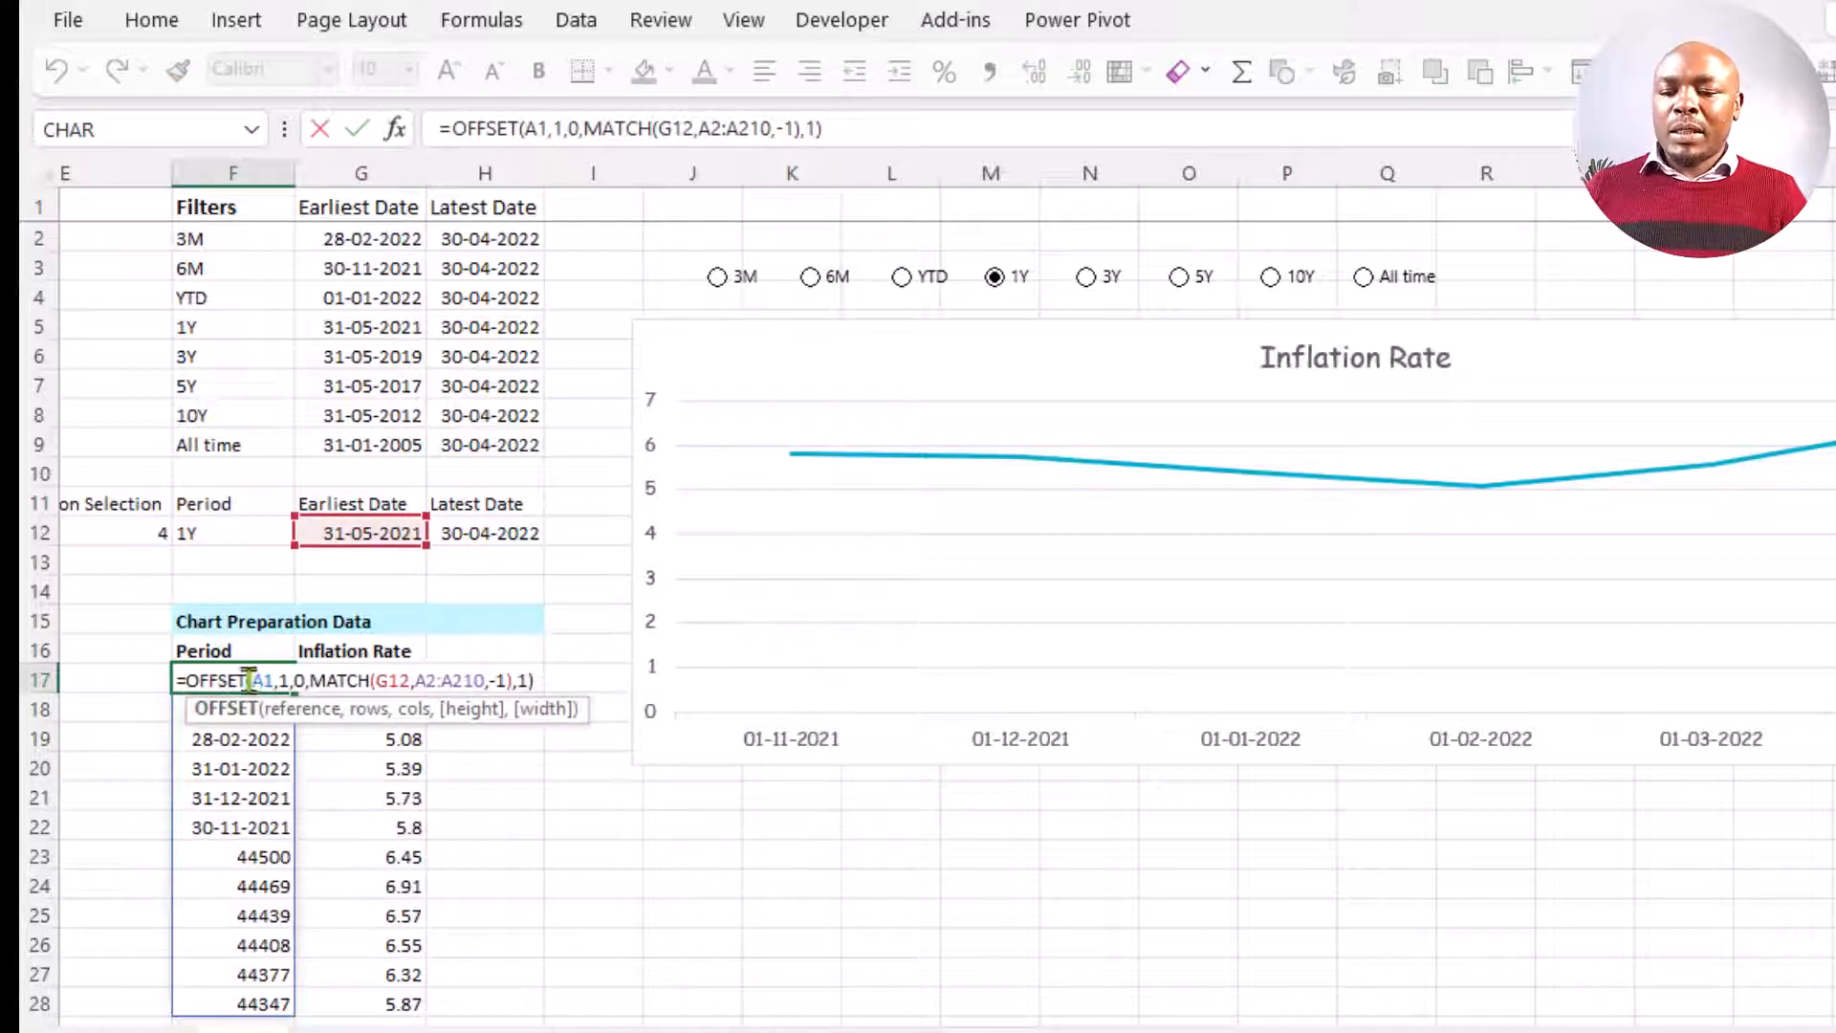
pyautogui.click(260, 680)
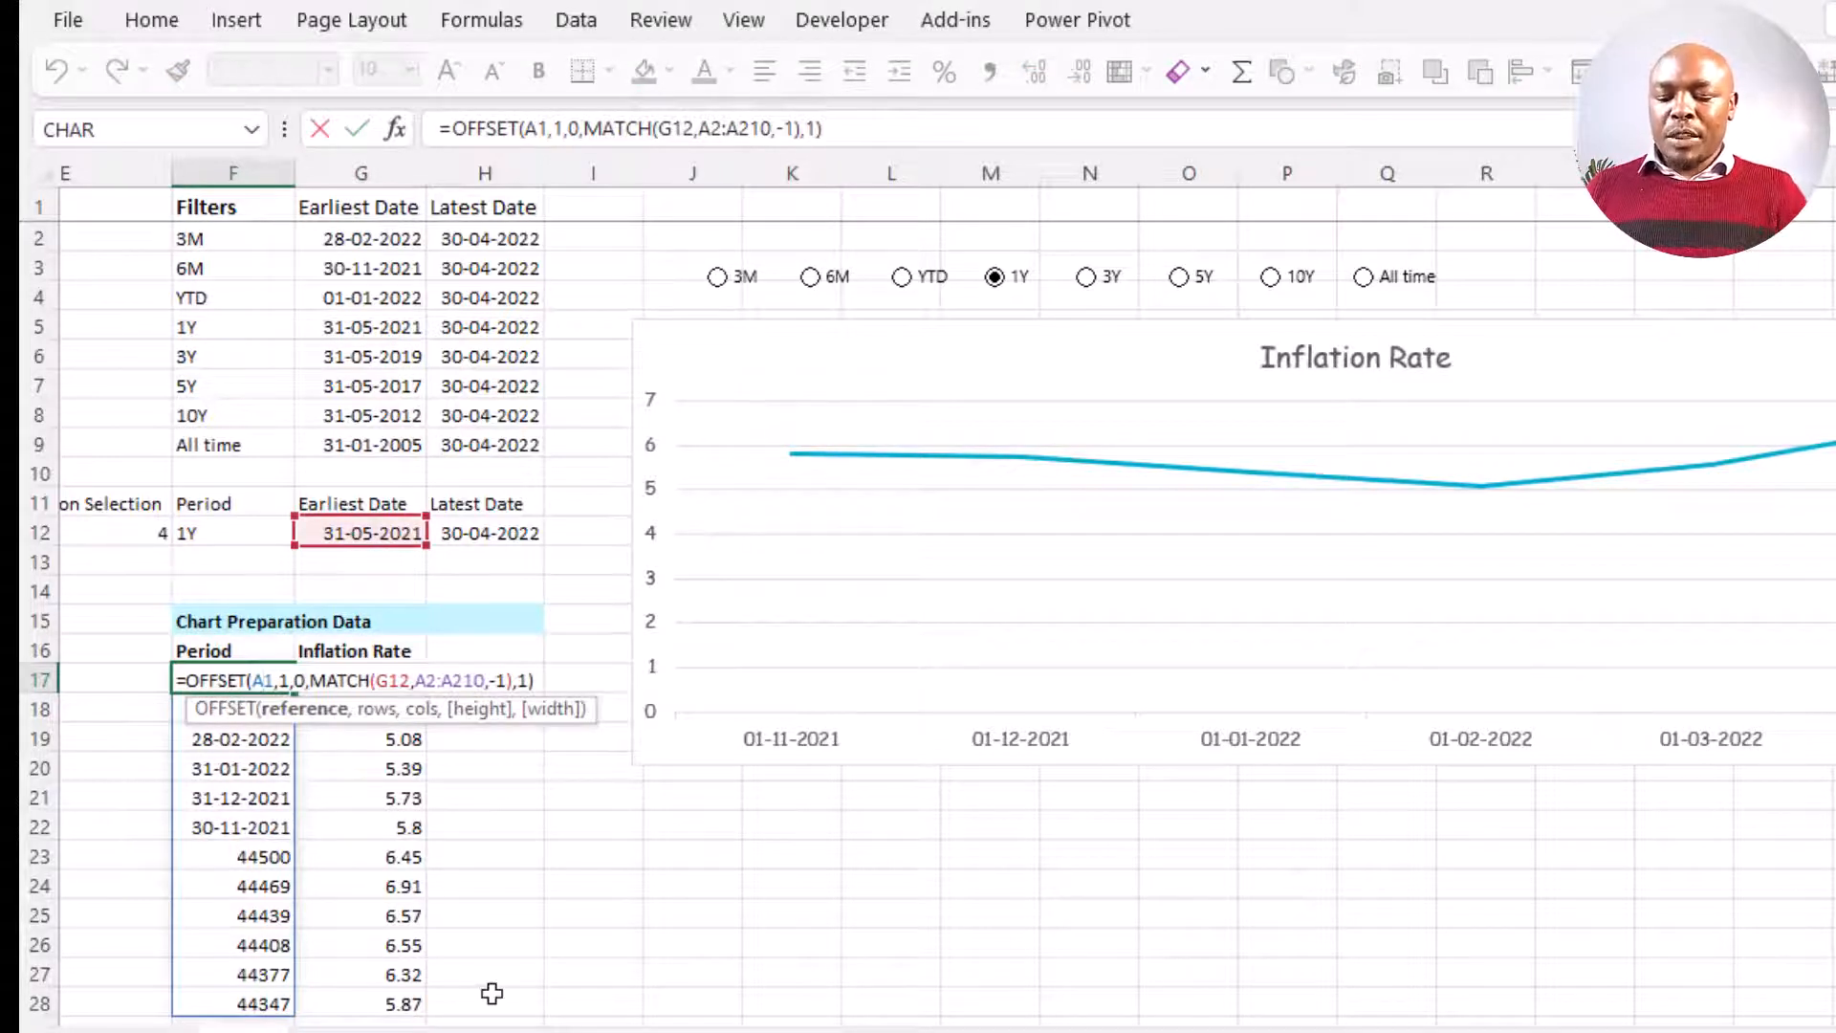
pyautogui.press('F4')
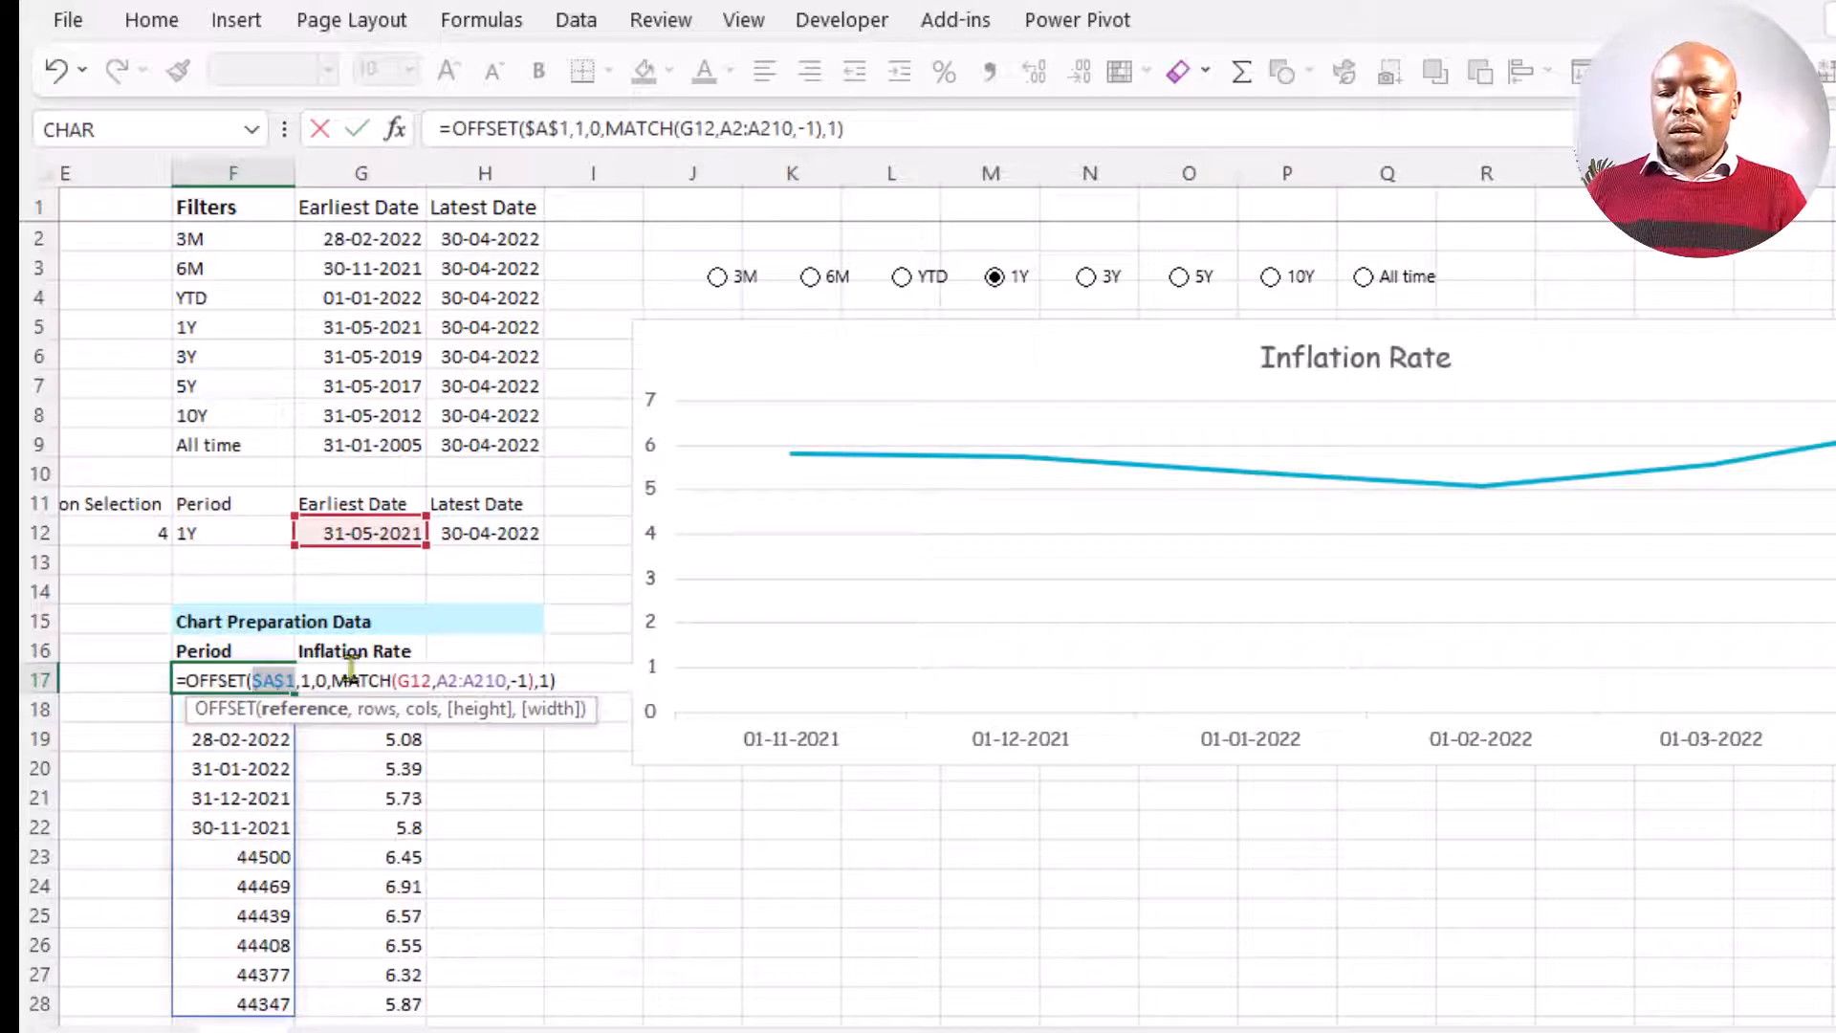
pyautogui.click(413, 680)
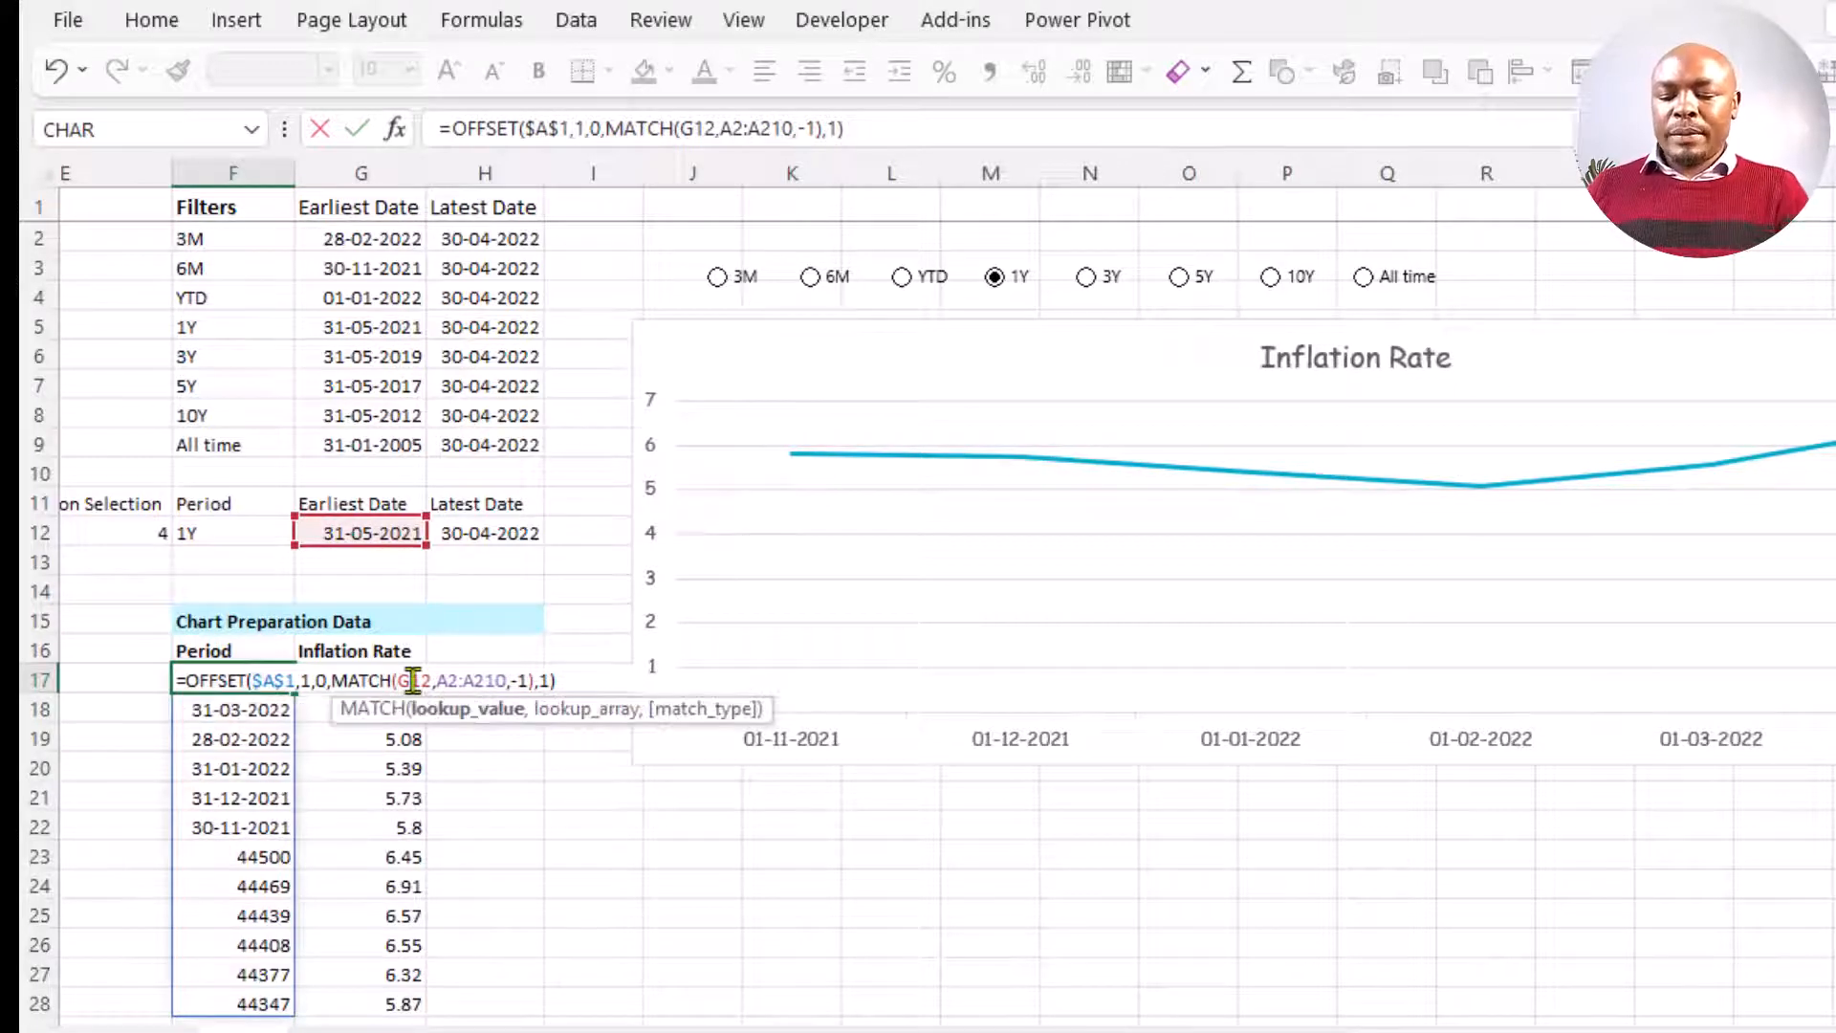
pyautogui.press('F4')
pyautogui.moveTo(481, 679); pyautogui.dragTo(514, 682)
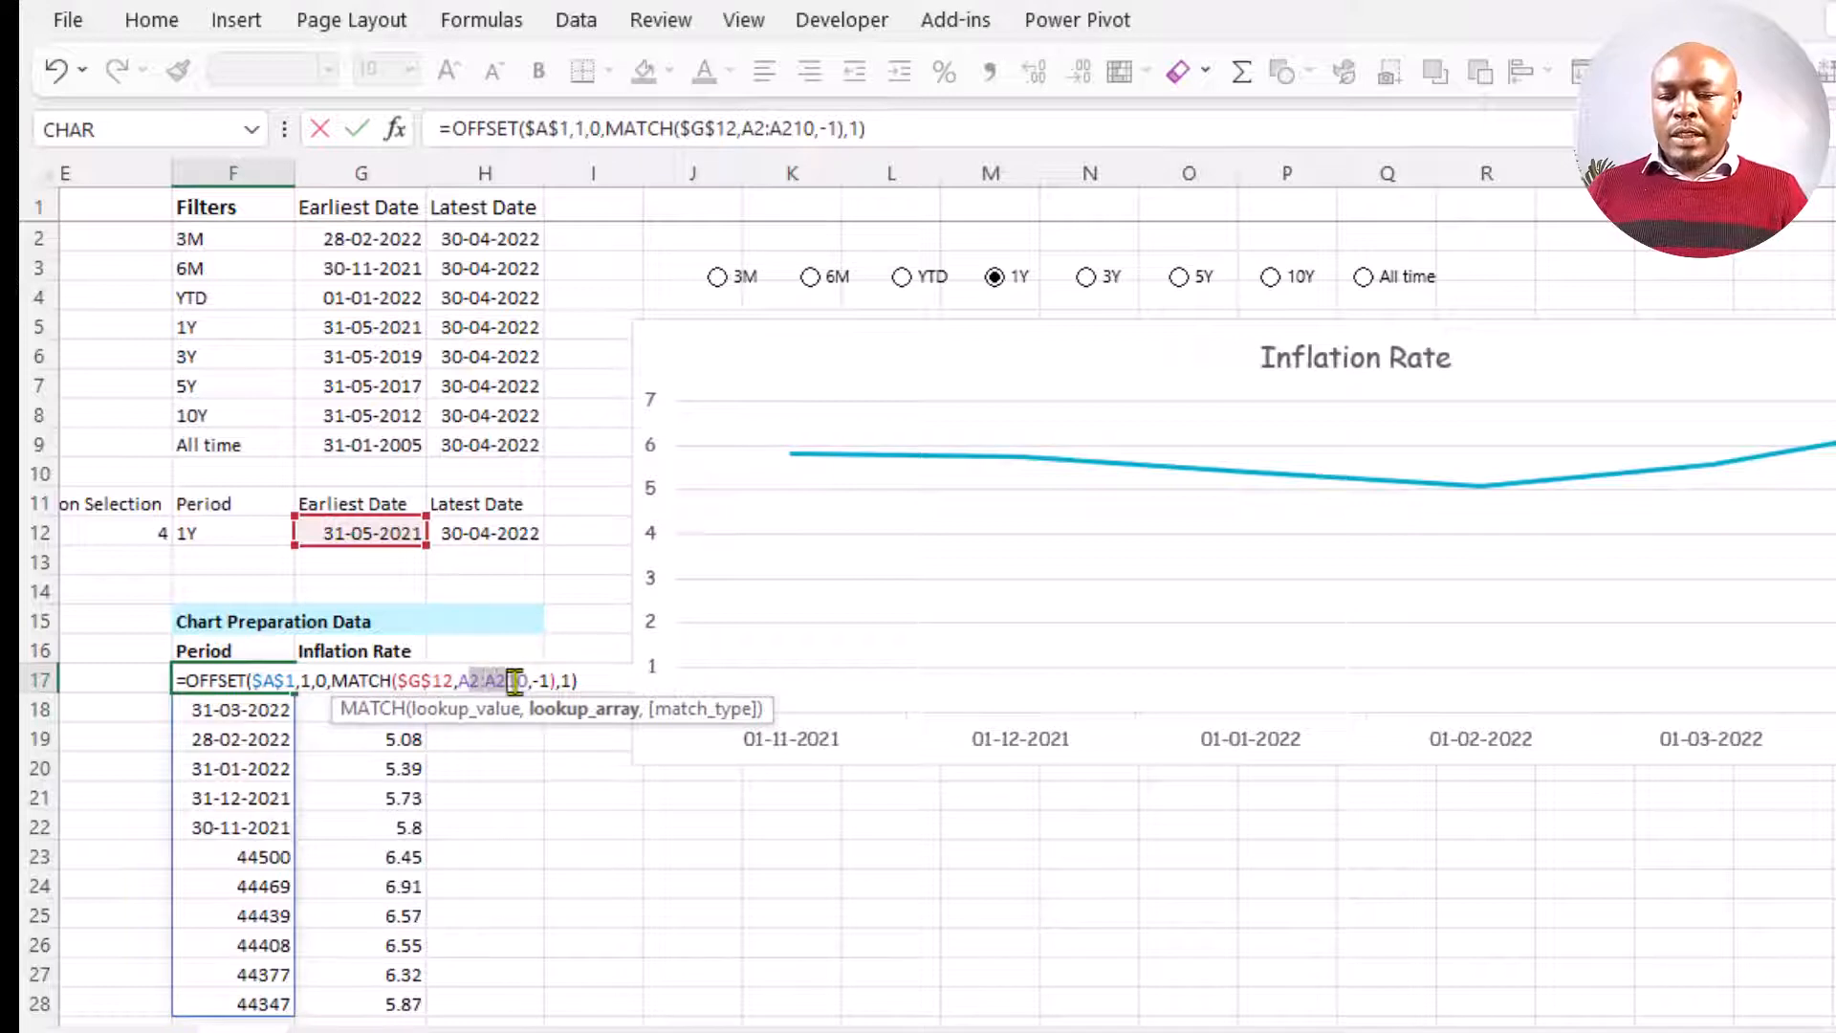
pyautogui.press('F4')
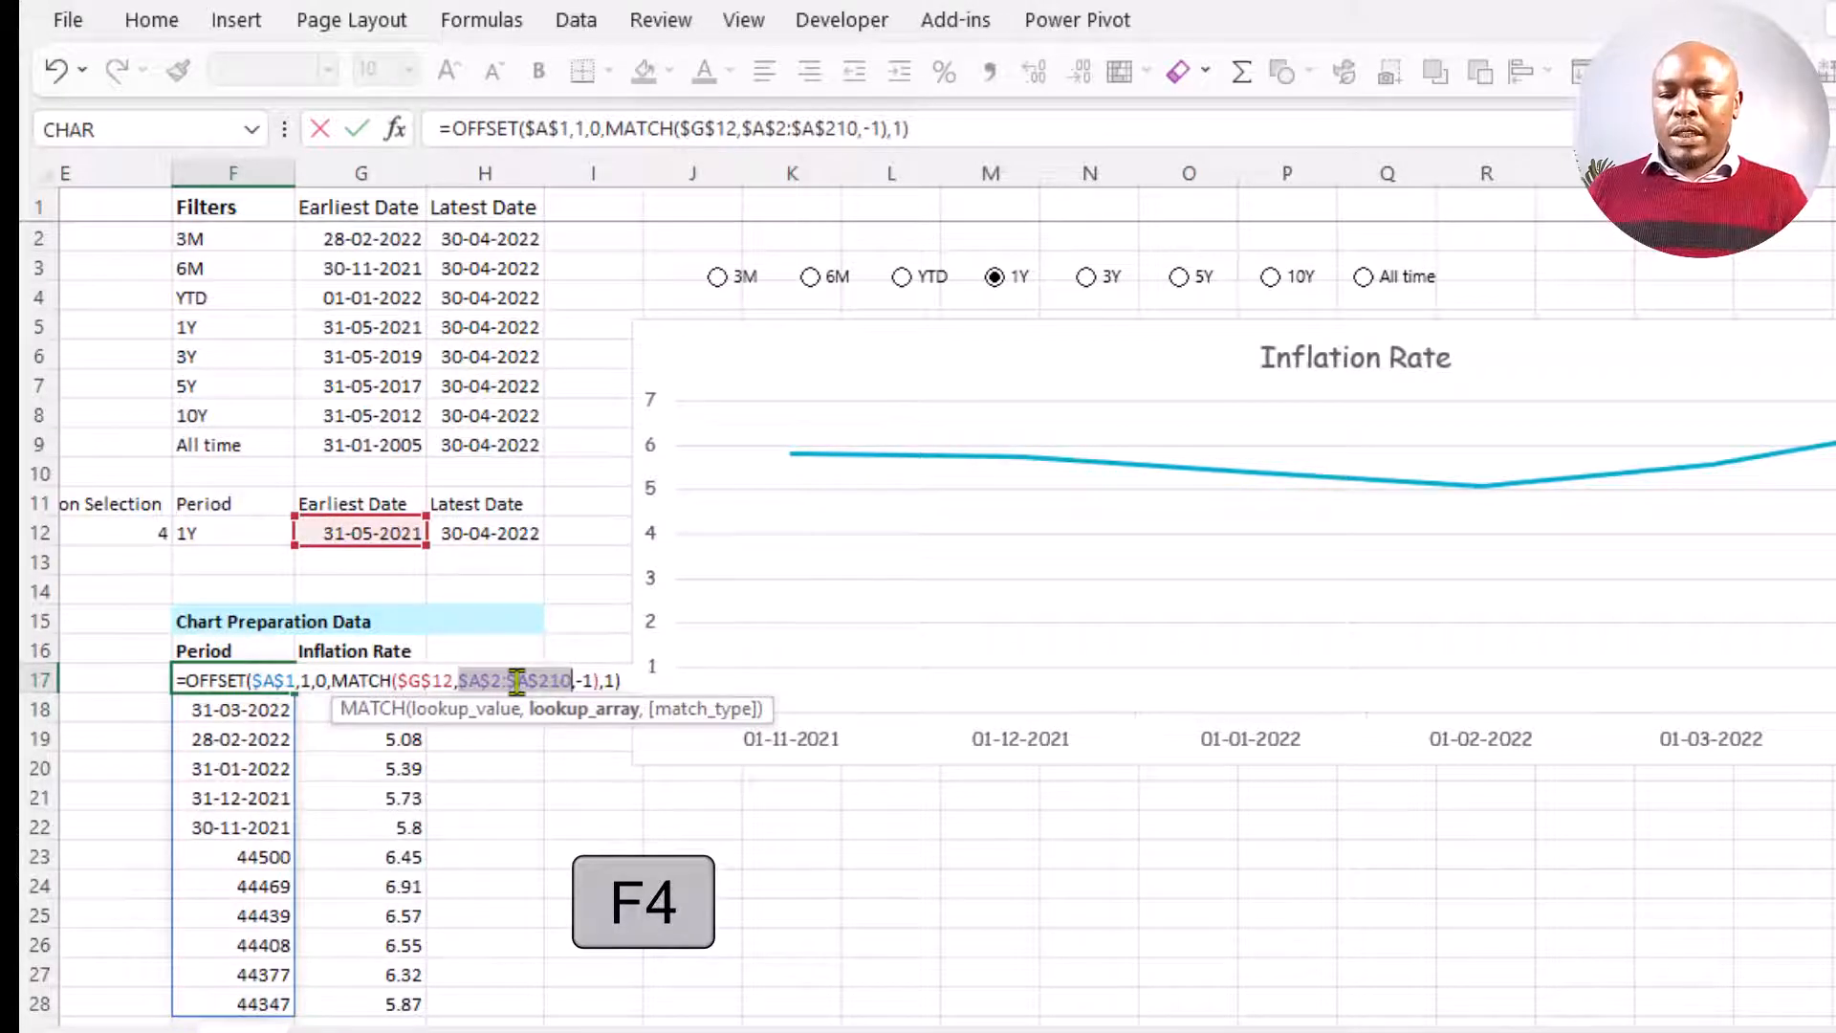
pyautogui.press('Return')
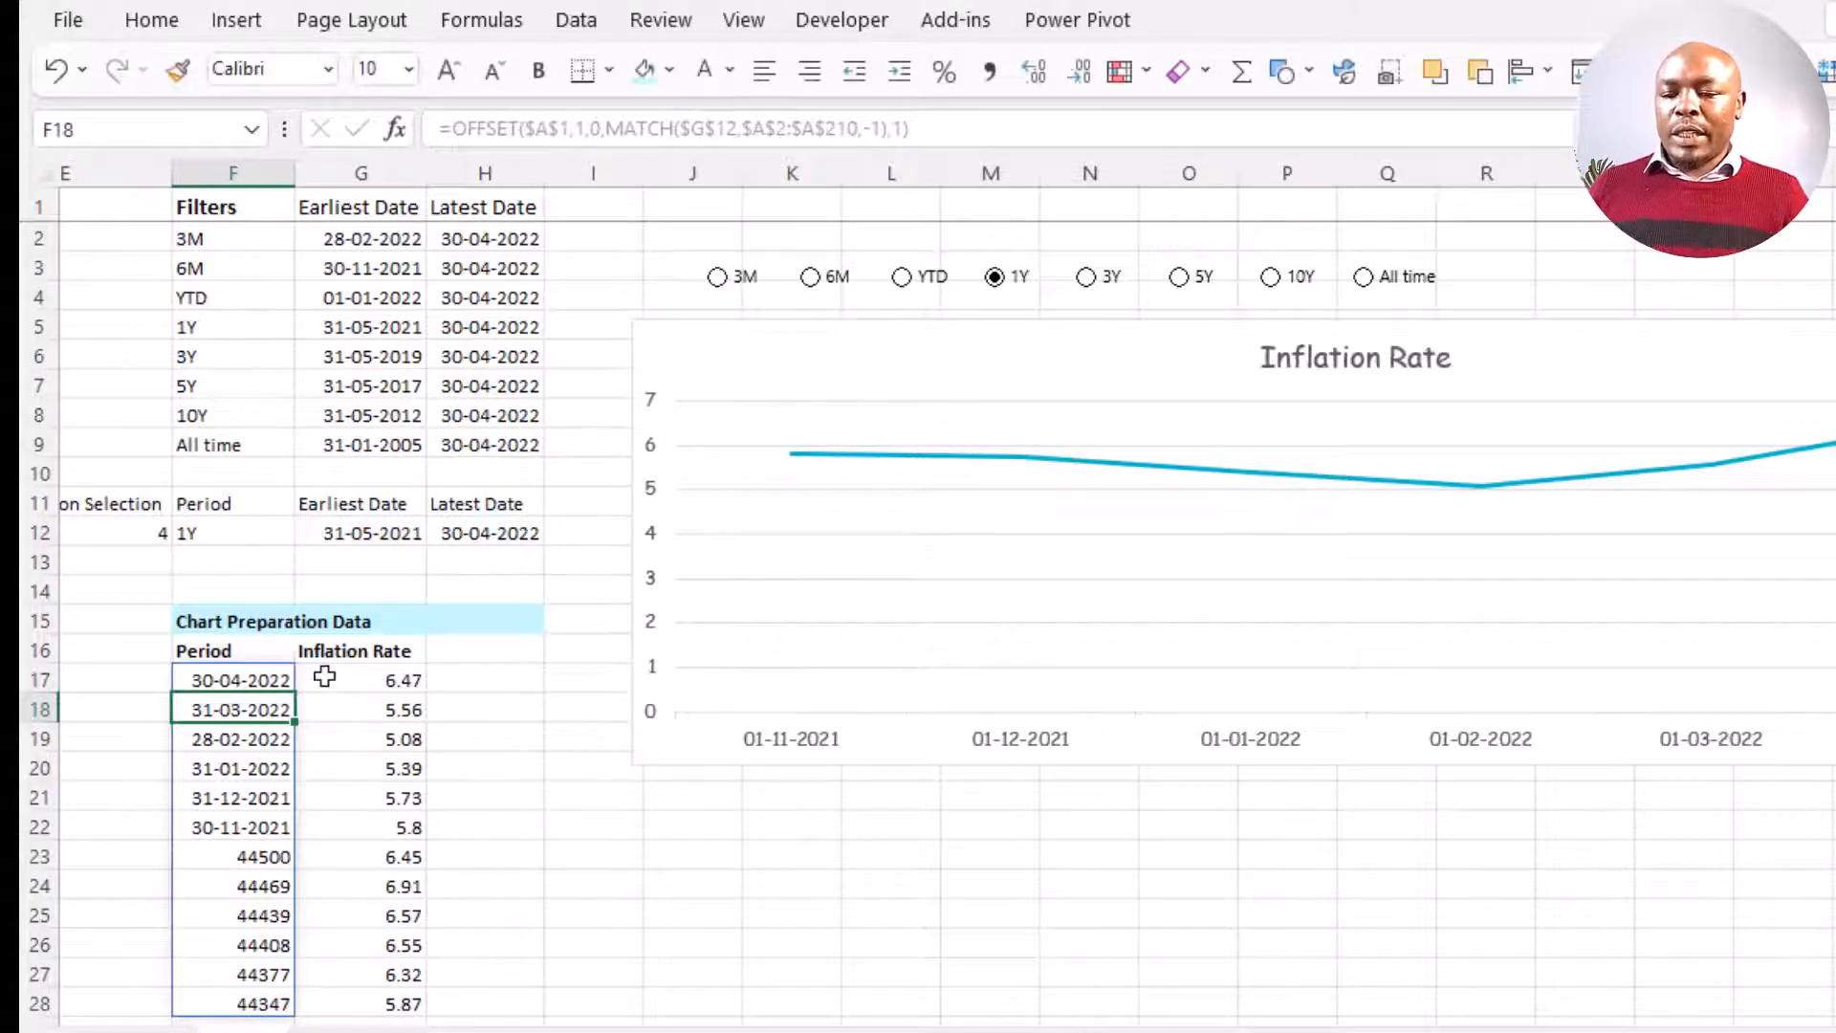
# - Make the references to B1, G12 and A2:A210 absolute in the Inflation Rate OFFSET formula in G17
pyautogui.doubleClick(324, 676)
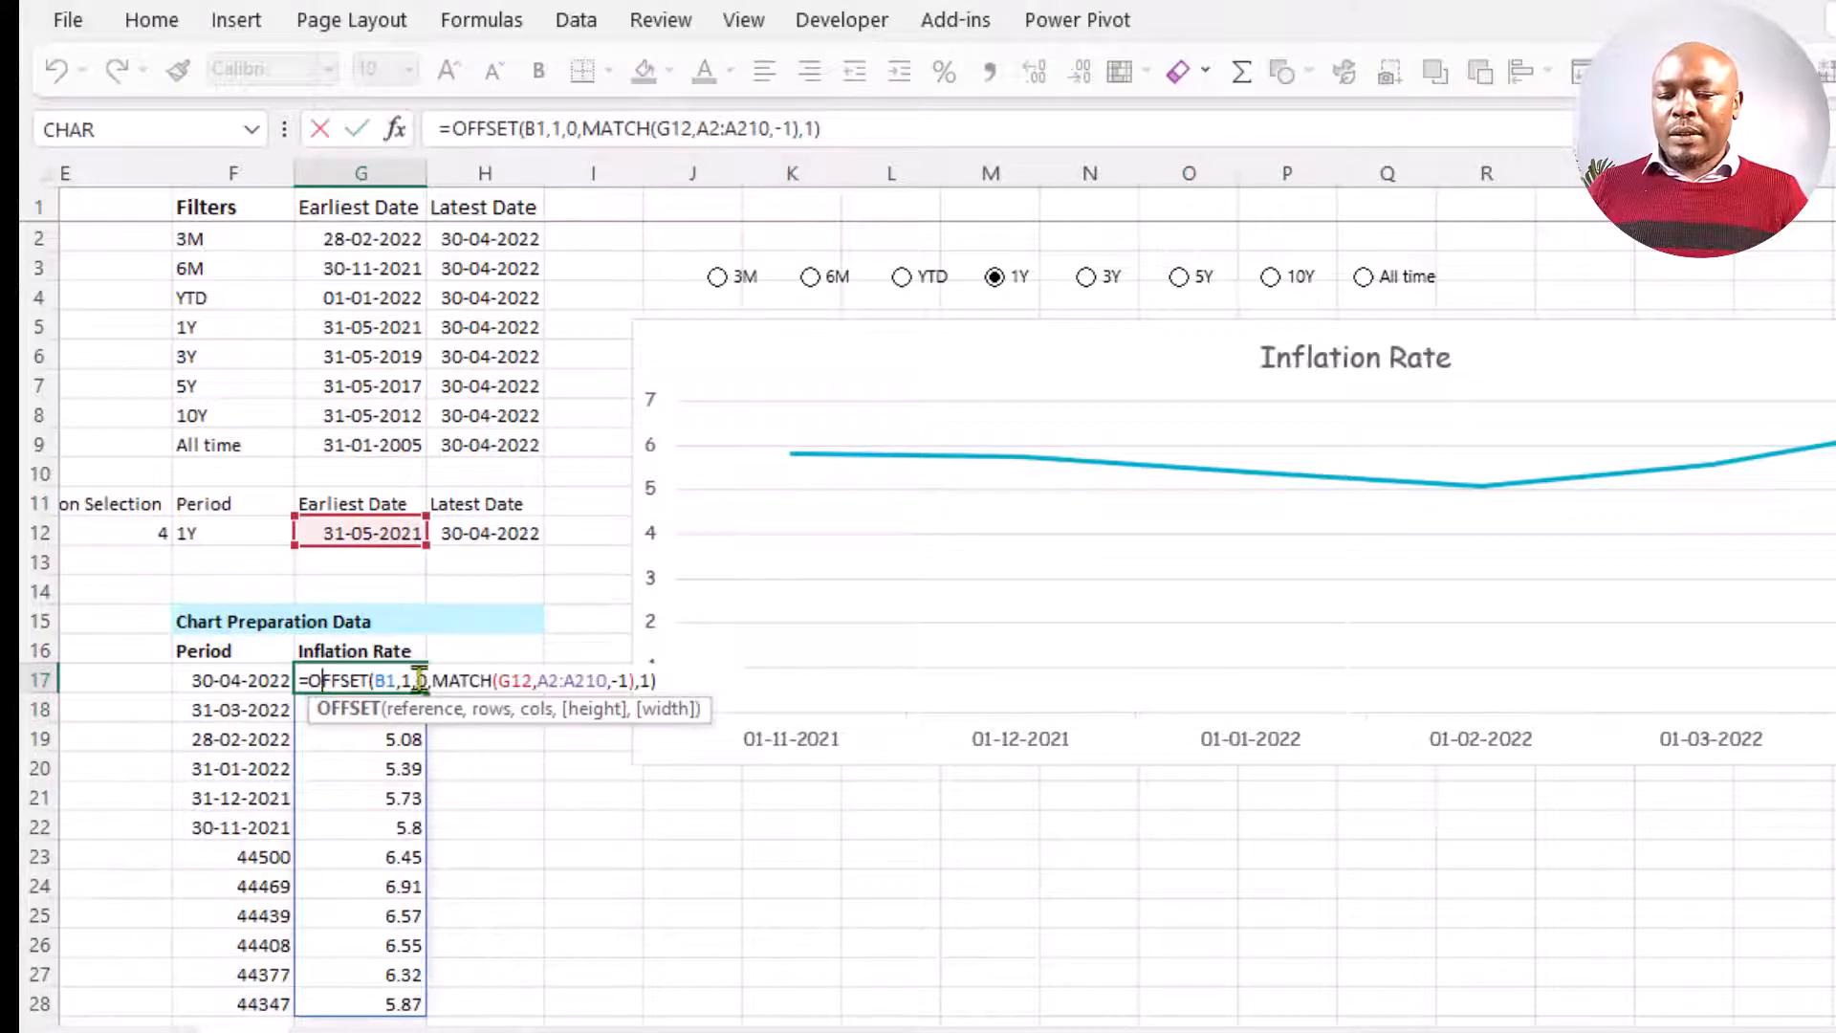
pyautogui.click(387, 680)
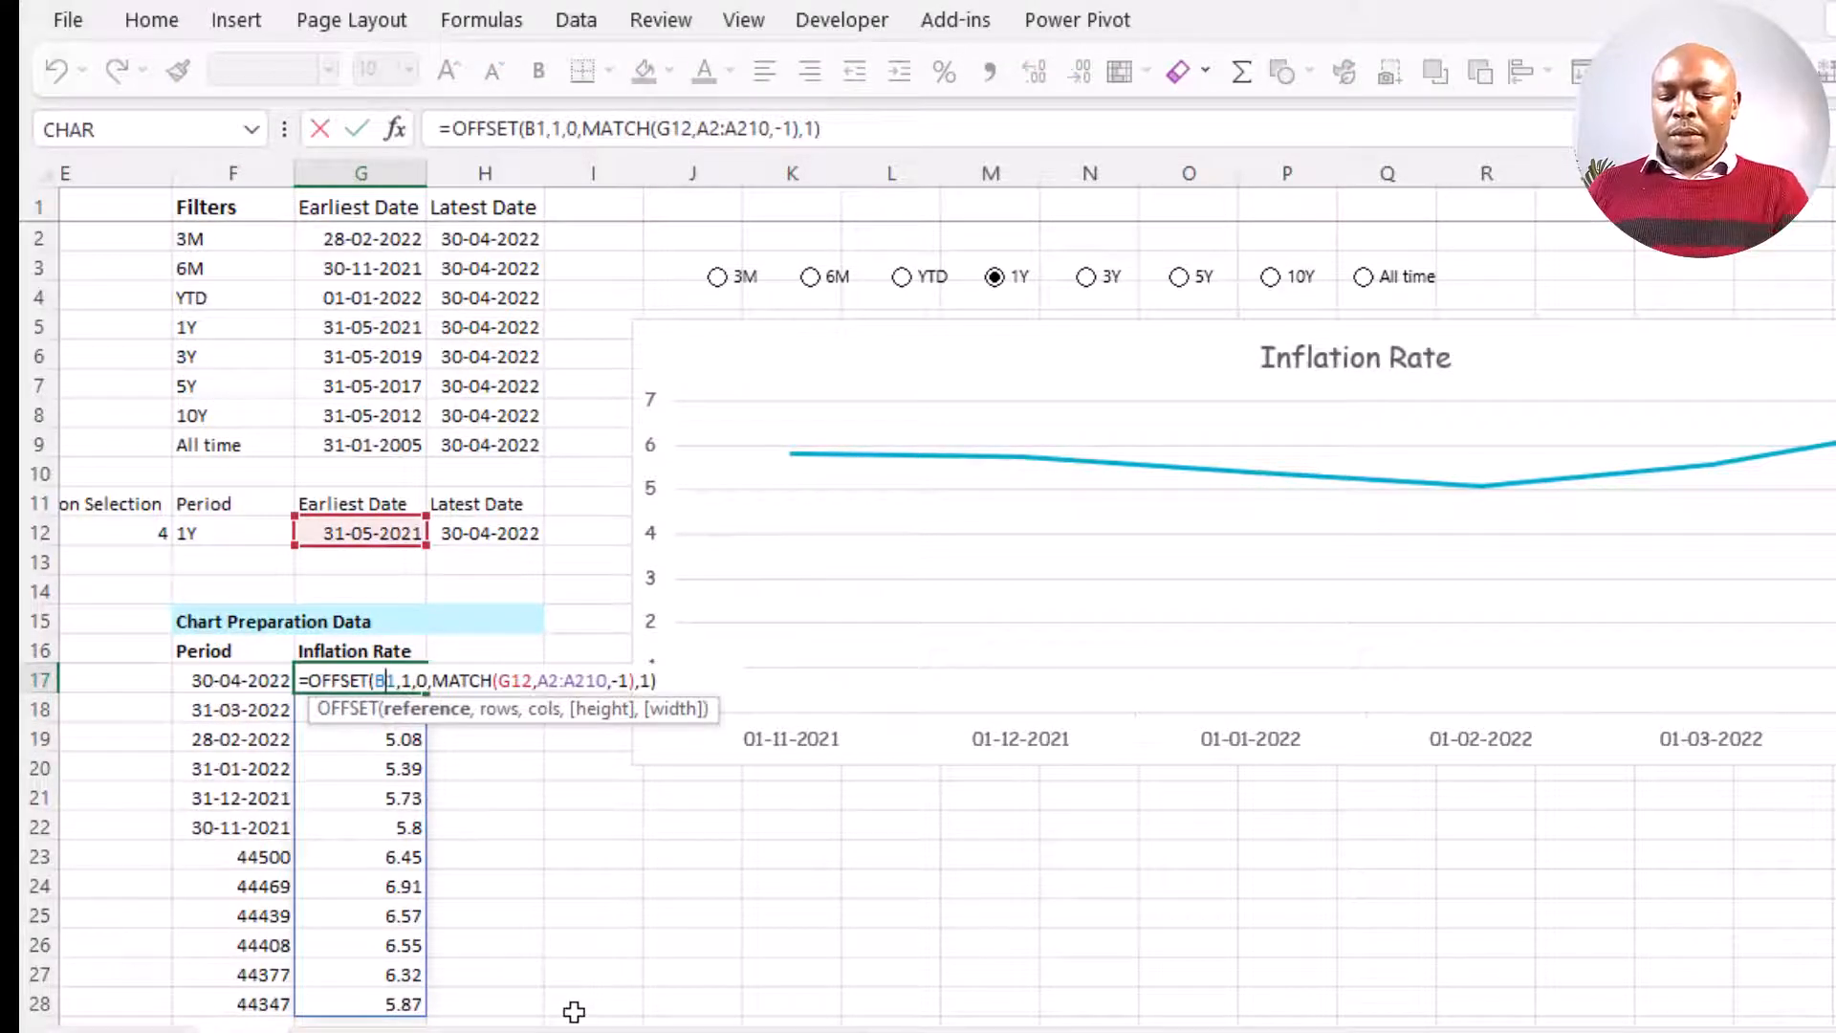
pyautogui.press('F4')
pyautogui.doubleClick(545, 679)
pyautogui.press('F4')
pyautogui.moveTo(604, 680); pyautogui.dragTo(632, 682)
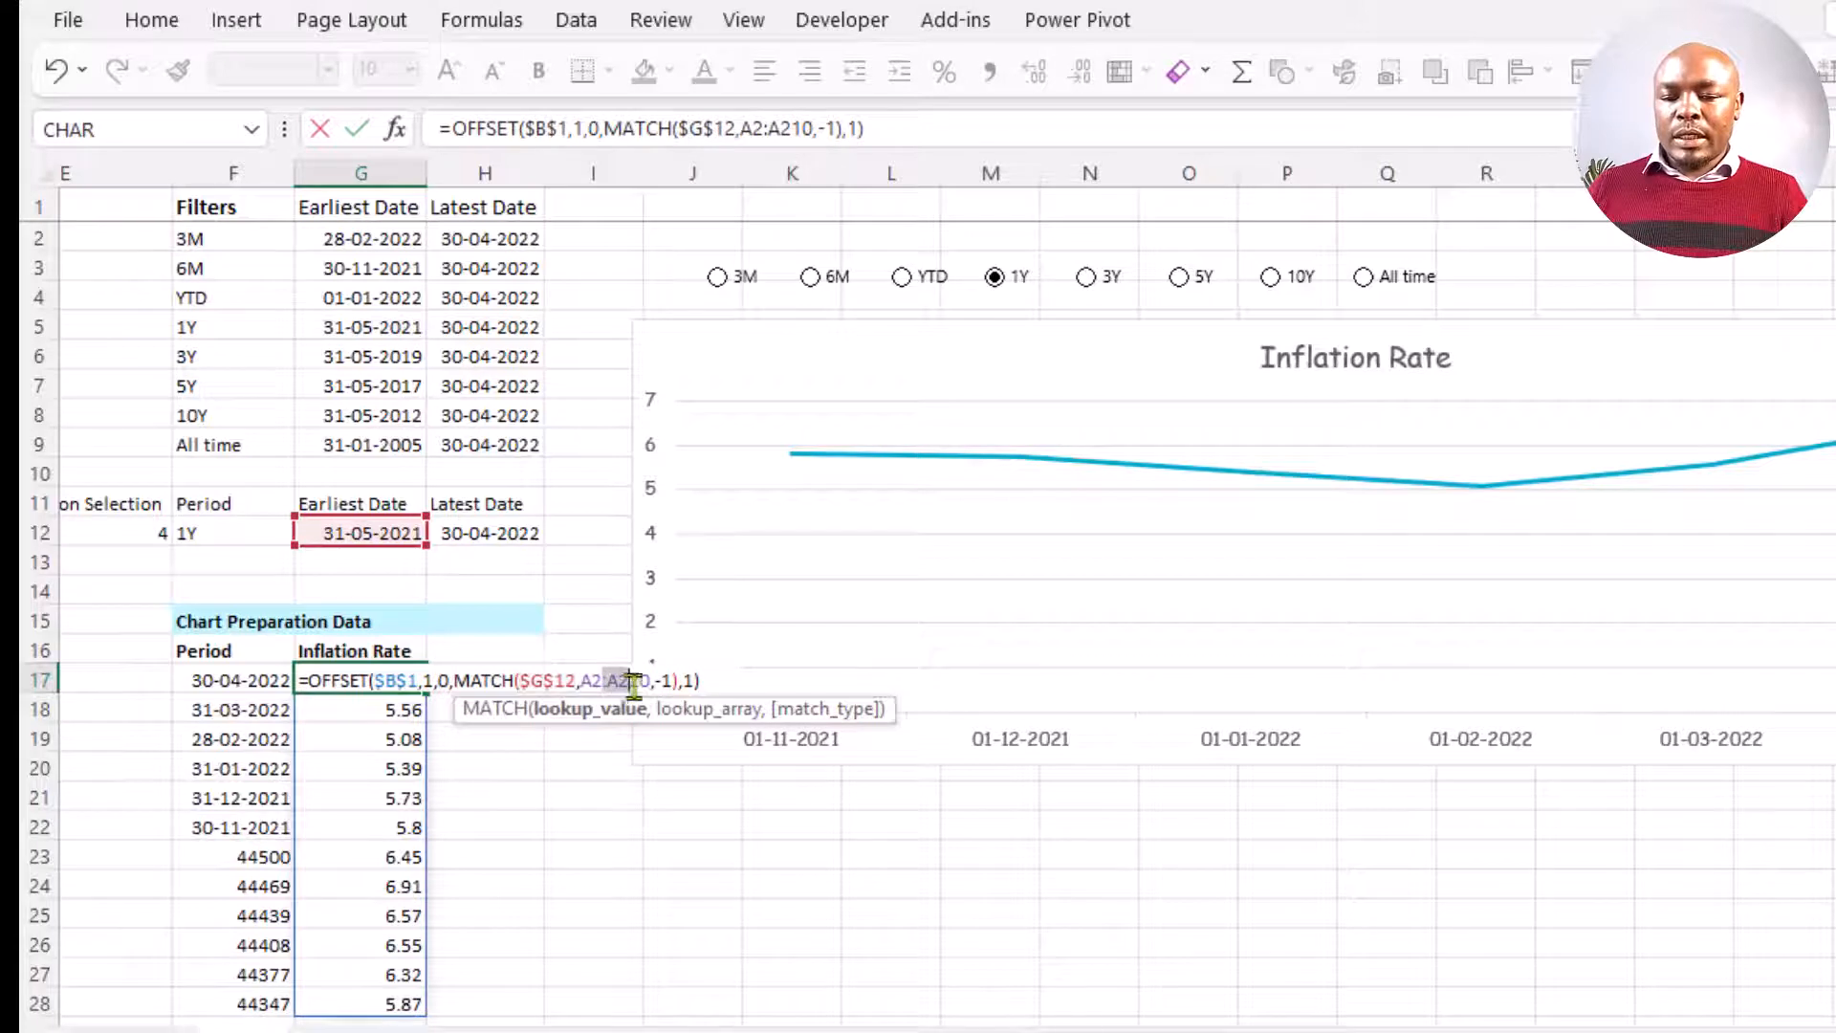
pyautogui.press('F4')
pyautogui.press('Return')
# - Copy the text of F17's OFFSET formula without its equals sign, leaving the cell unchanged, and select an empty cell
pyautogui.doubleClick(258, 676)
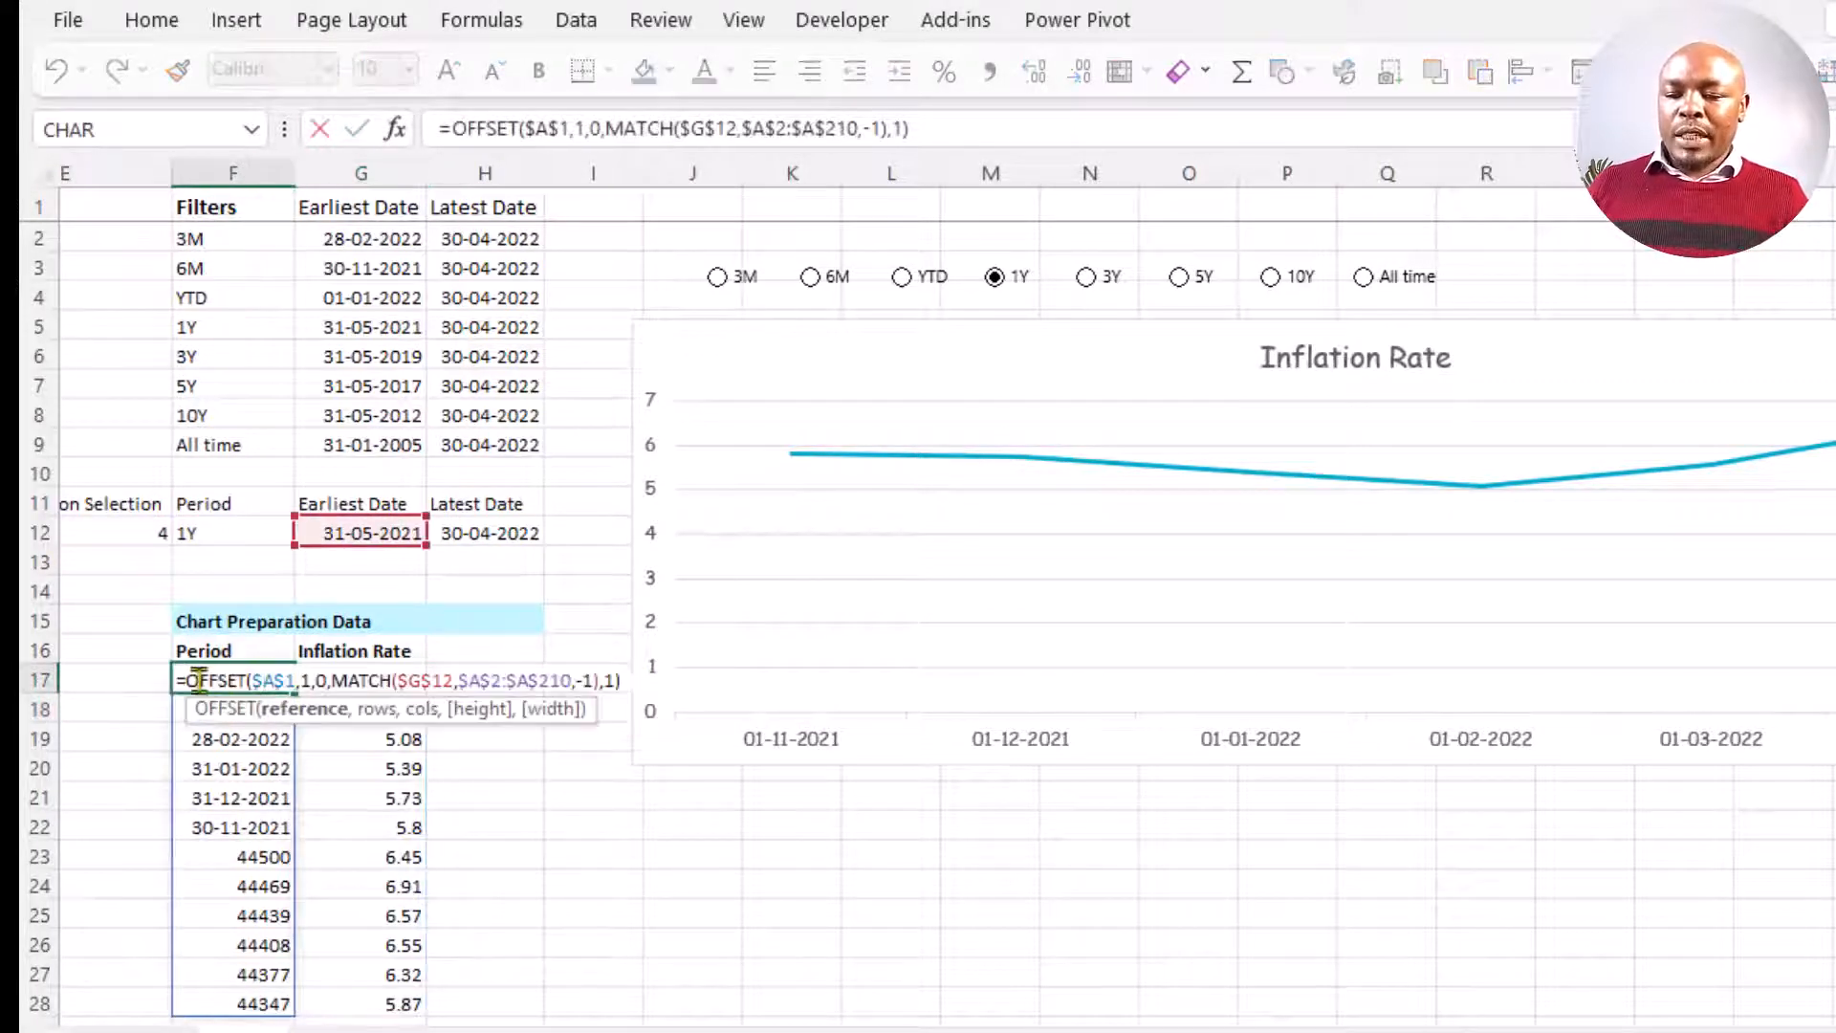
pyautogui.moveTo(177, 679); pyautogui.dragTo(637, 699)
pyautogui.hotkey('ctrl', 'c')
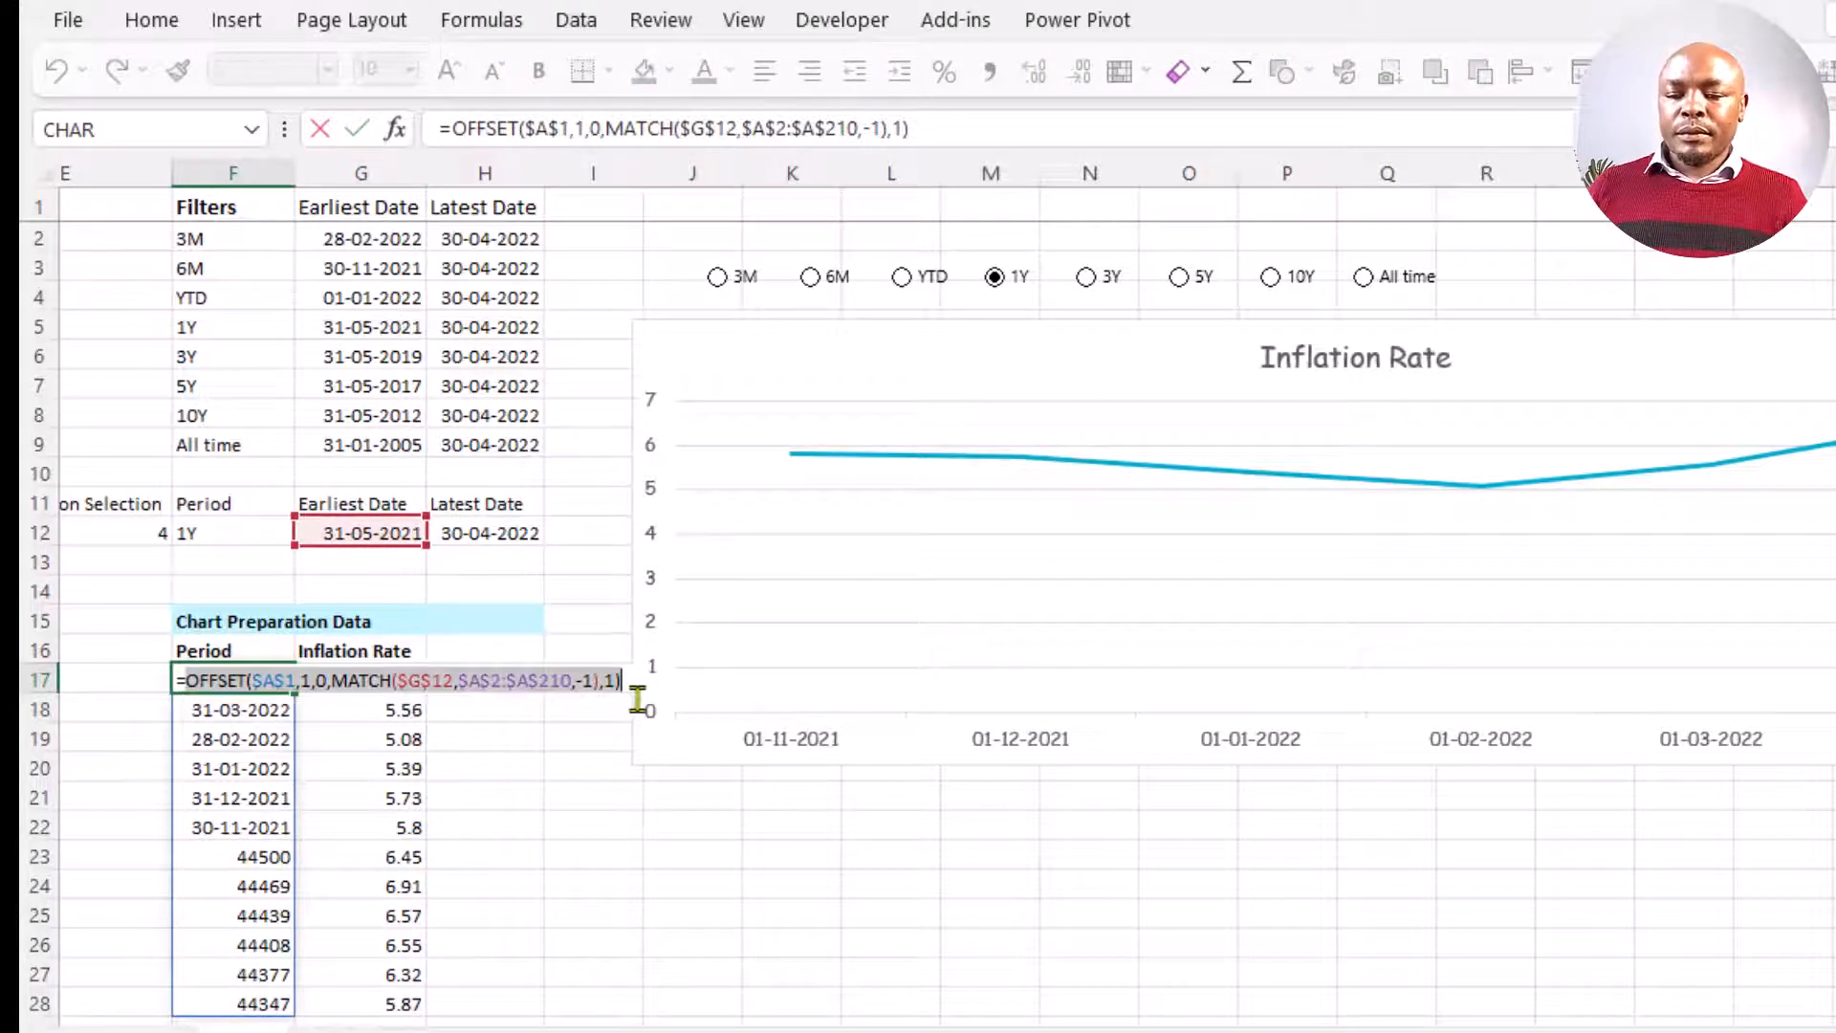
pyautogui.press('Escape')
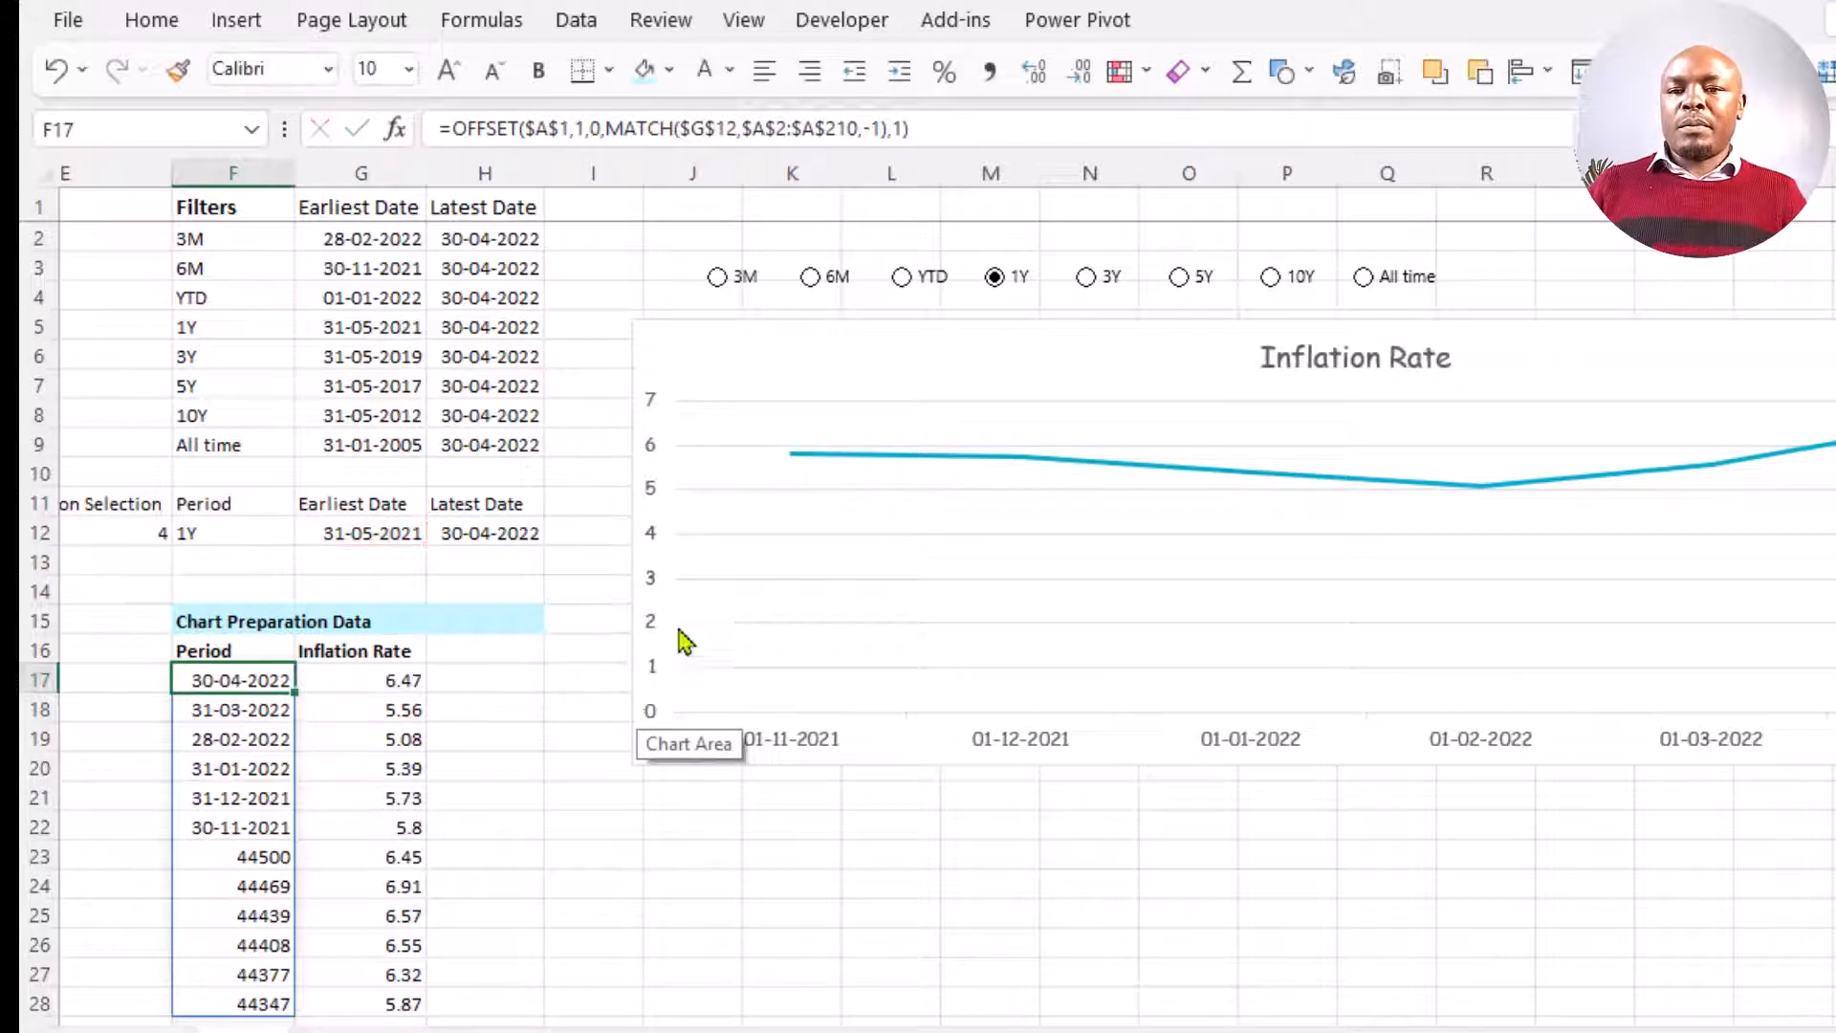
pyautogui.click(844, 861)
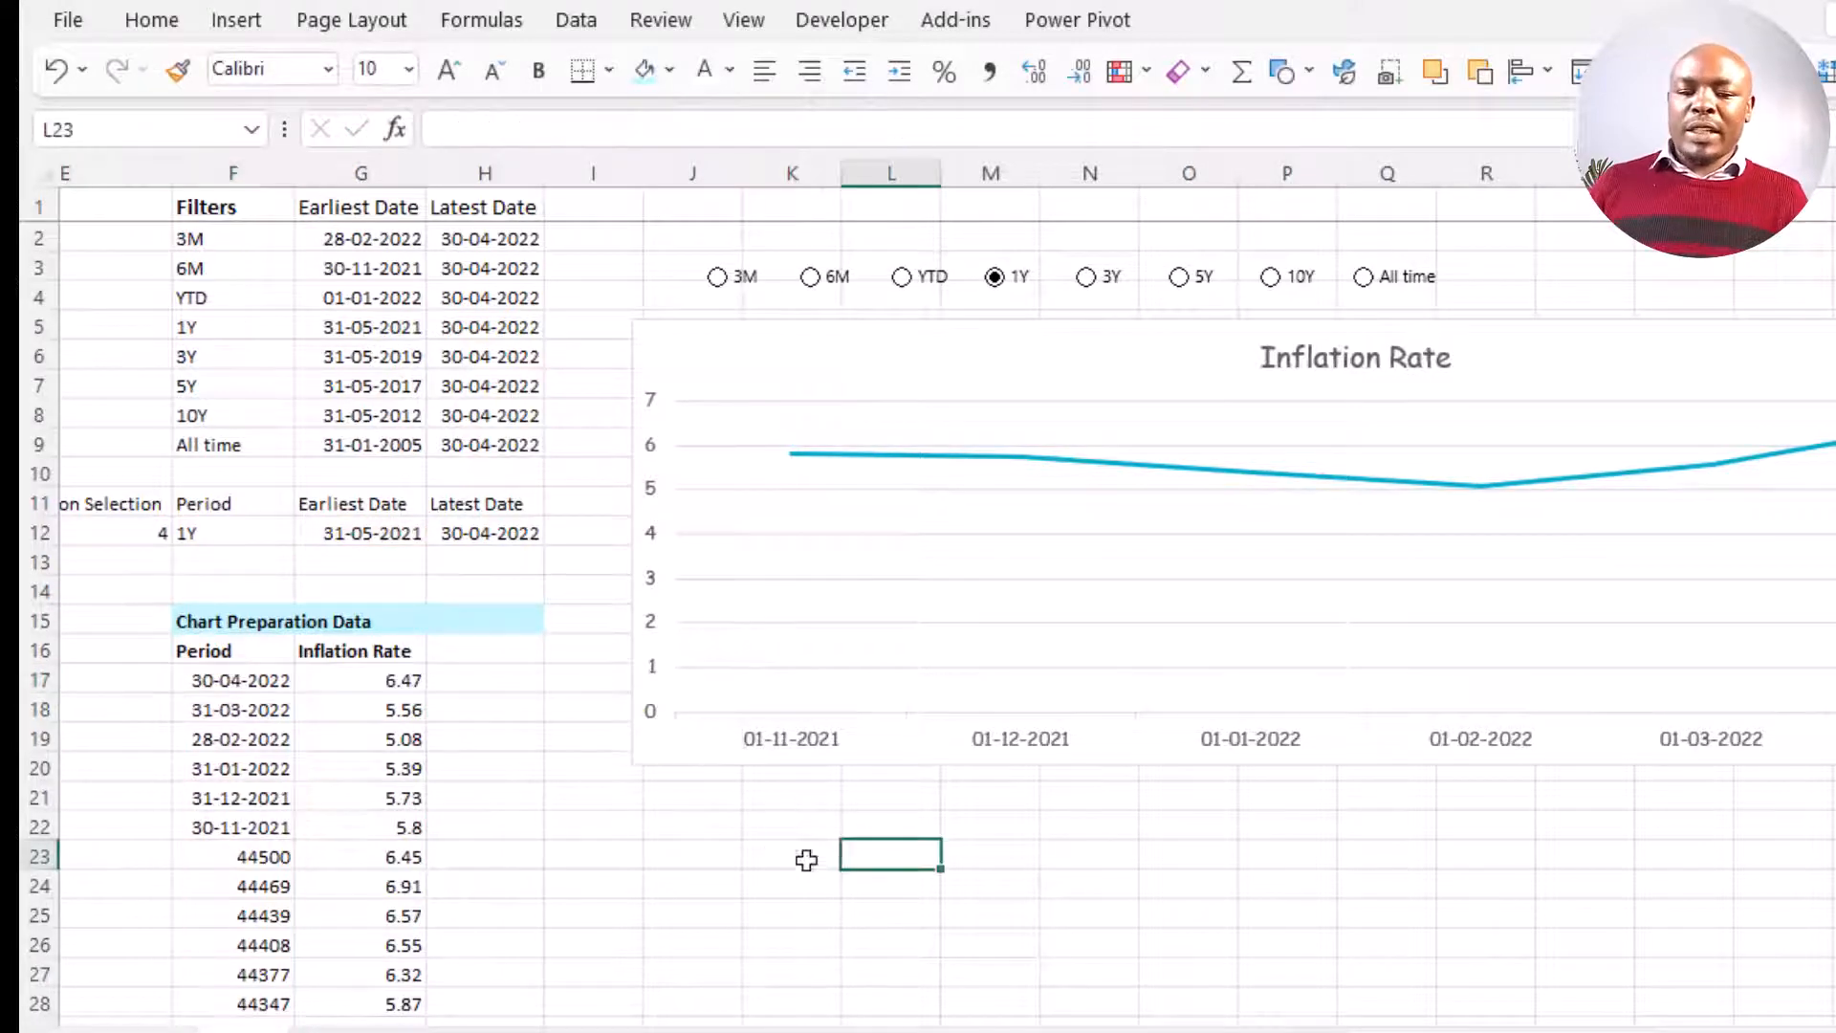
# - Define a workbook-scoped name xDates that refers to =OFFSET($A$1,1,0,MATCH($G$12,$A$2:$A$210,-1),1)
pyautogui.click(462, 24)
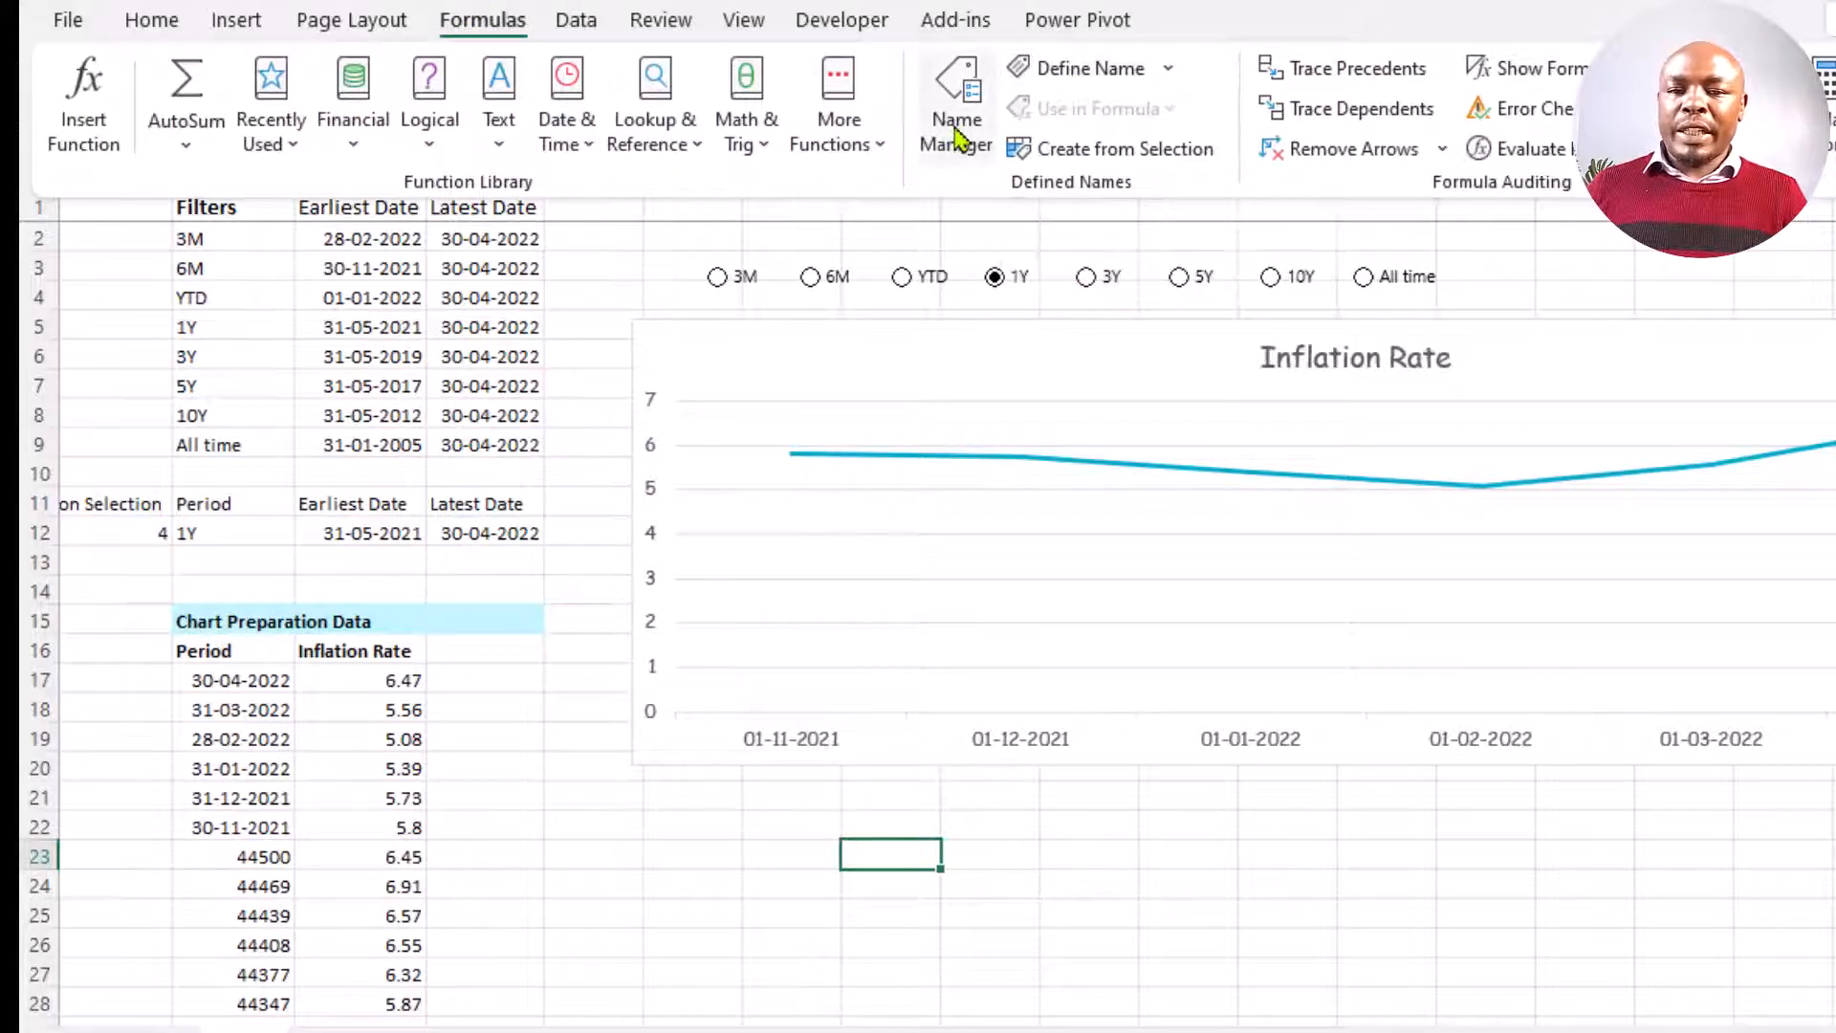
pyautogui.click(1063, 75)
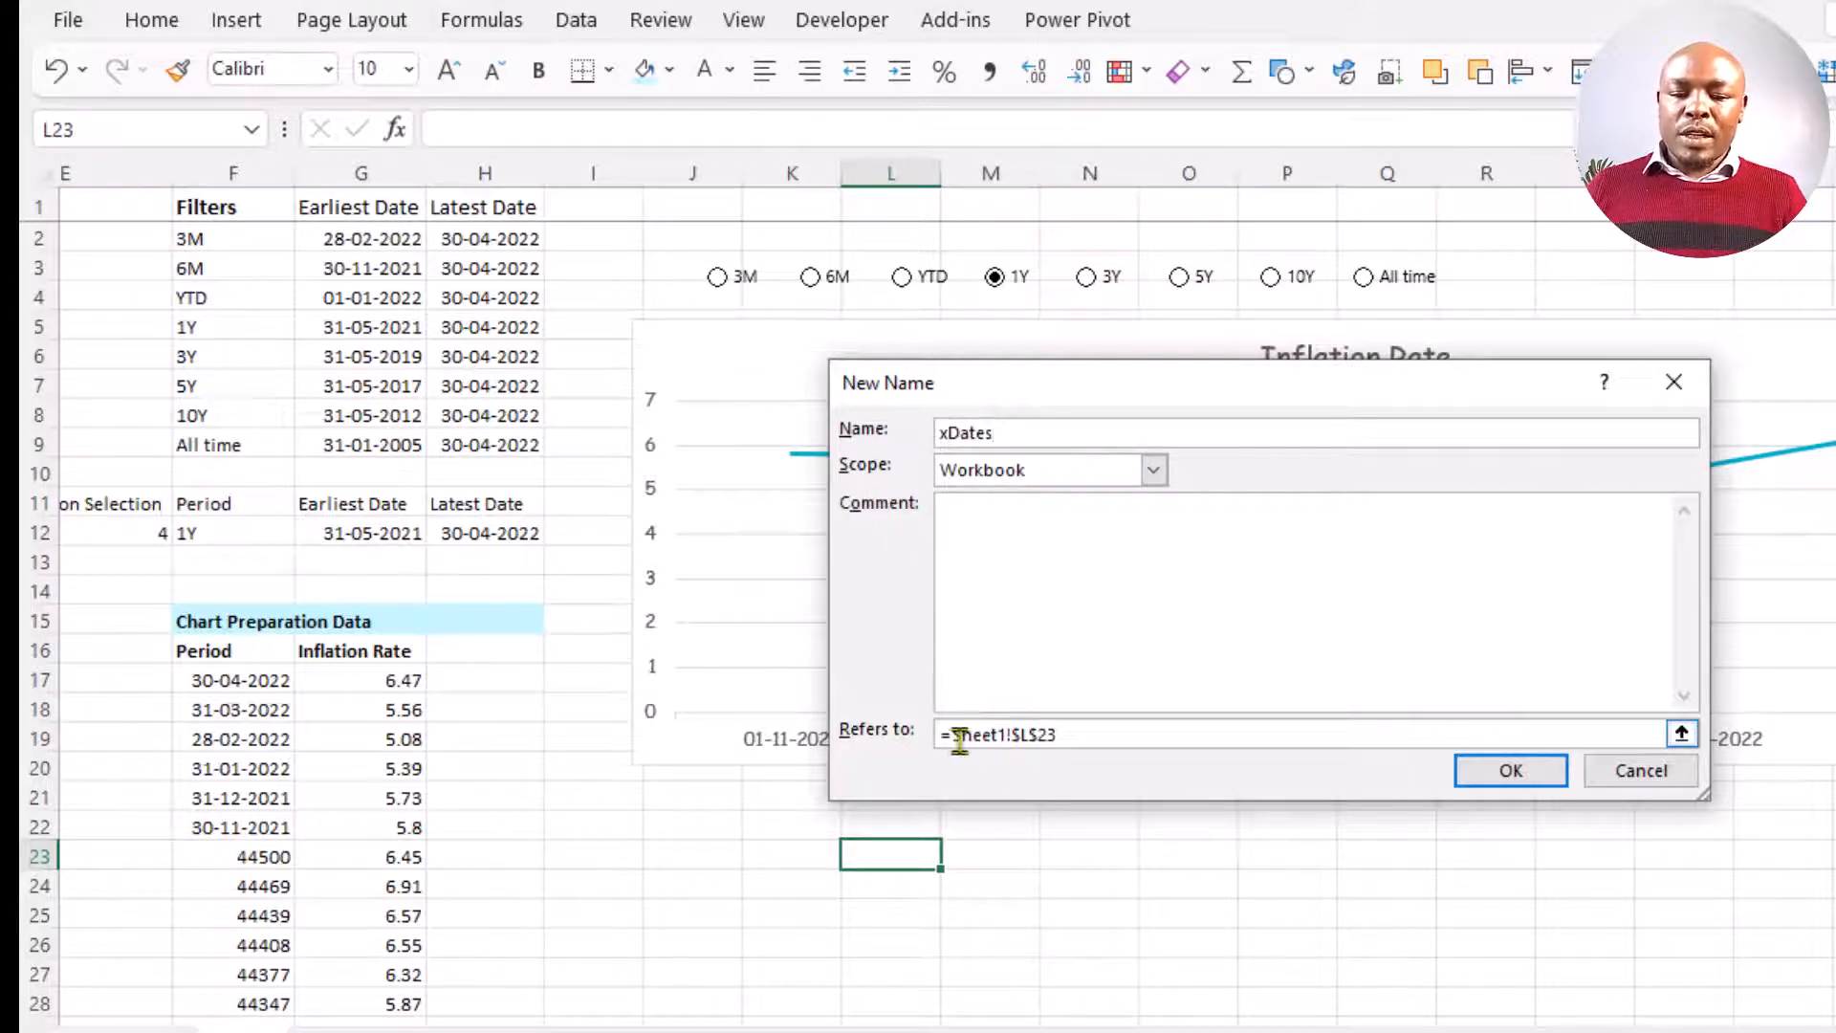
pyautogui.click(1090, 736)
pyautogui.press('BackSpace')
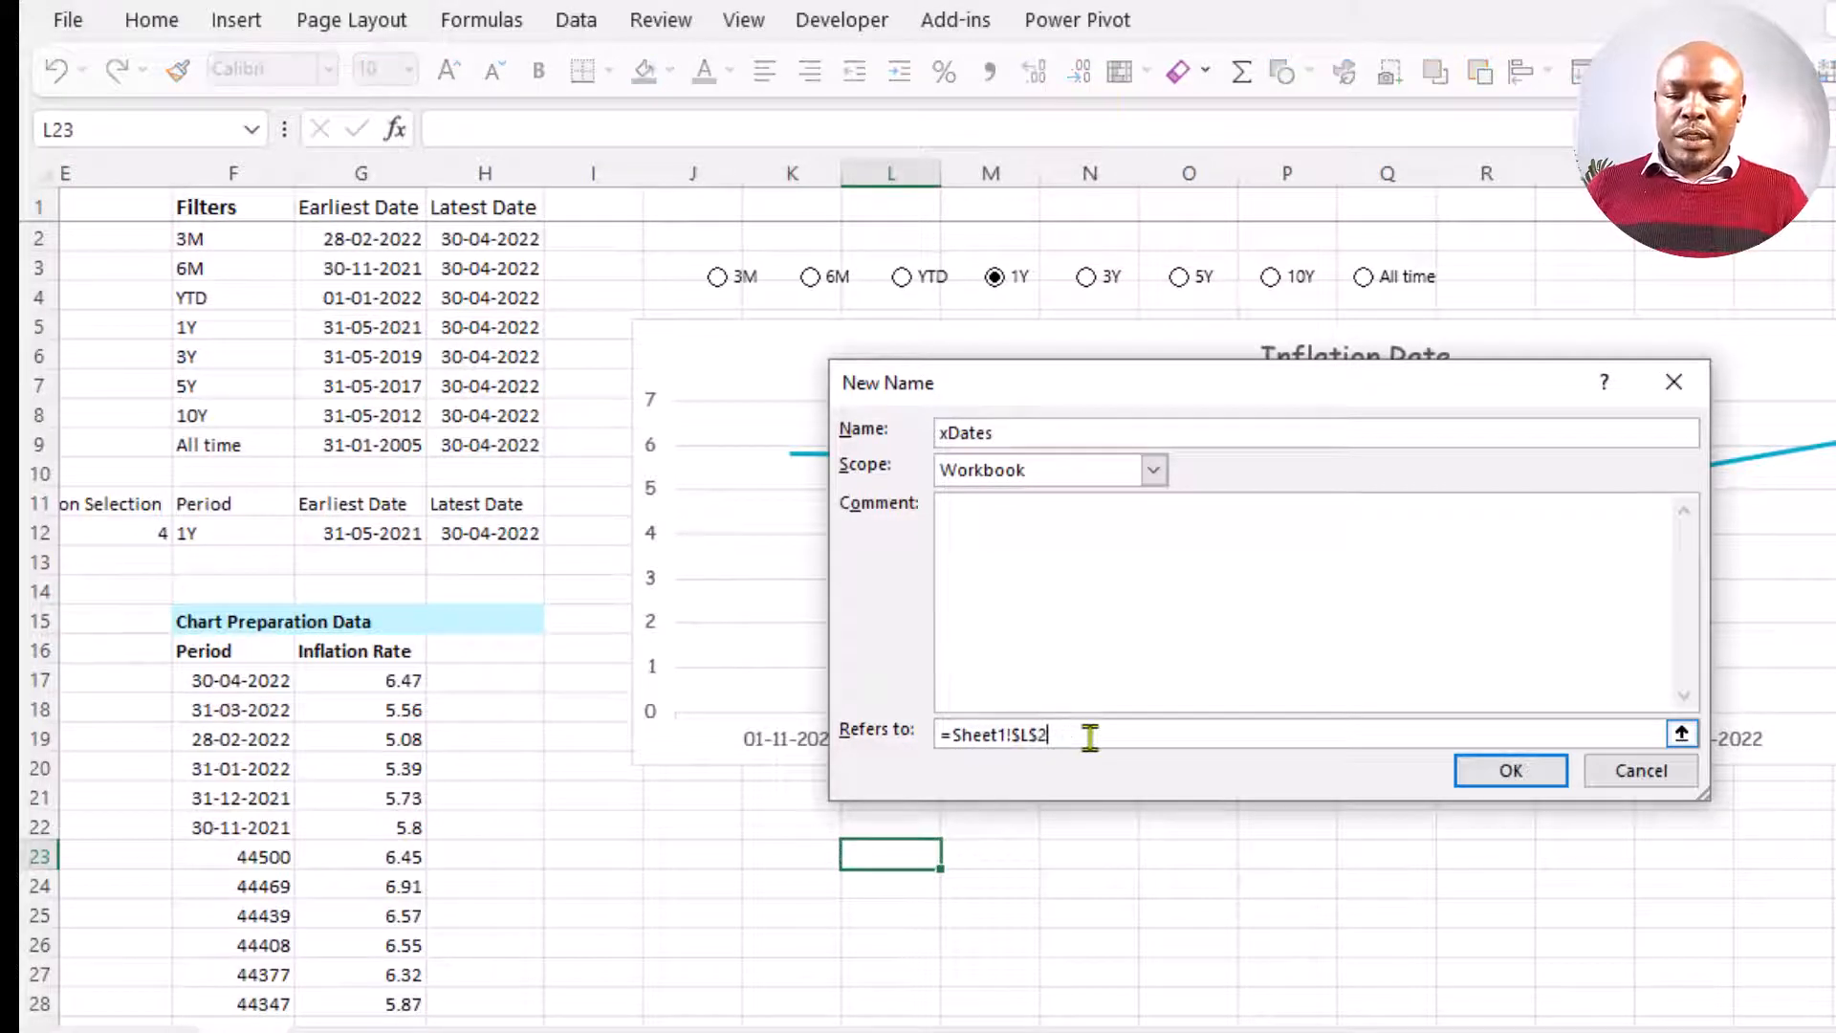
pyautogui.press('BackSpace')
pyautogui.press('BackSpace')
pyautogui.press('BackSpace')
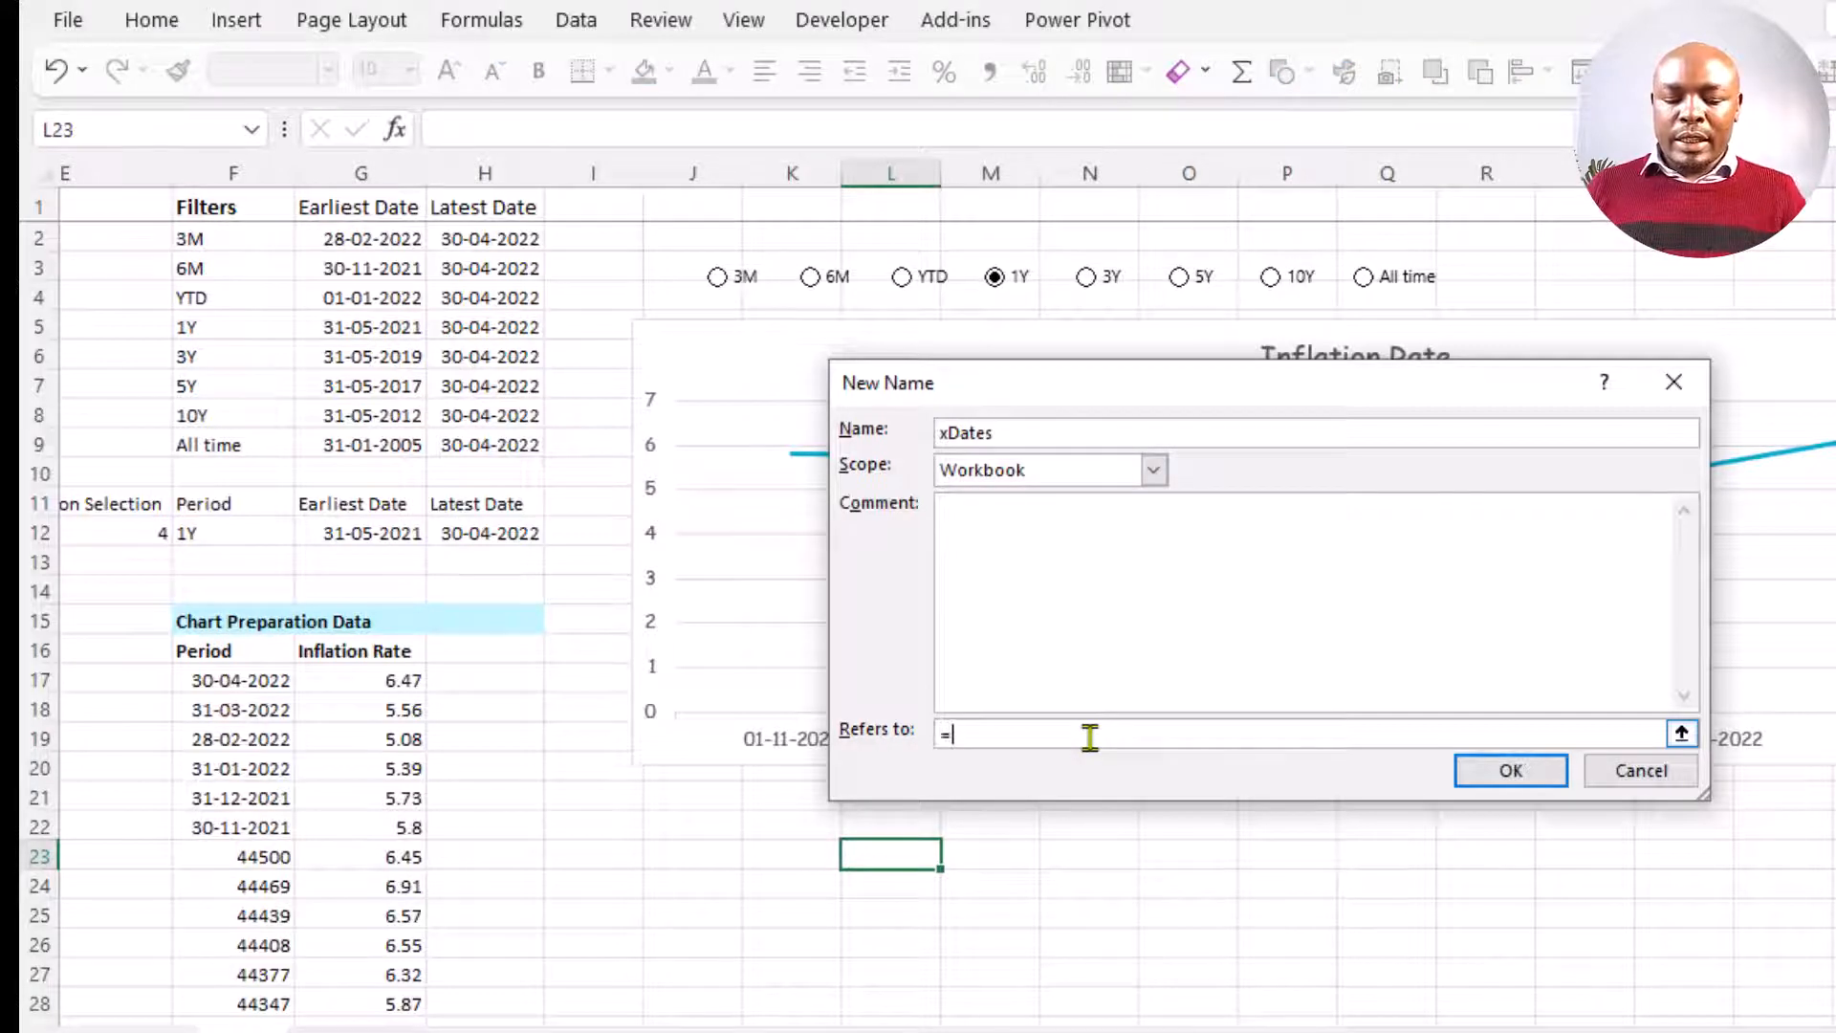
pyautogui.hotkey('ctrl', 'v')
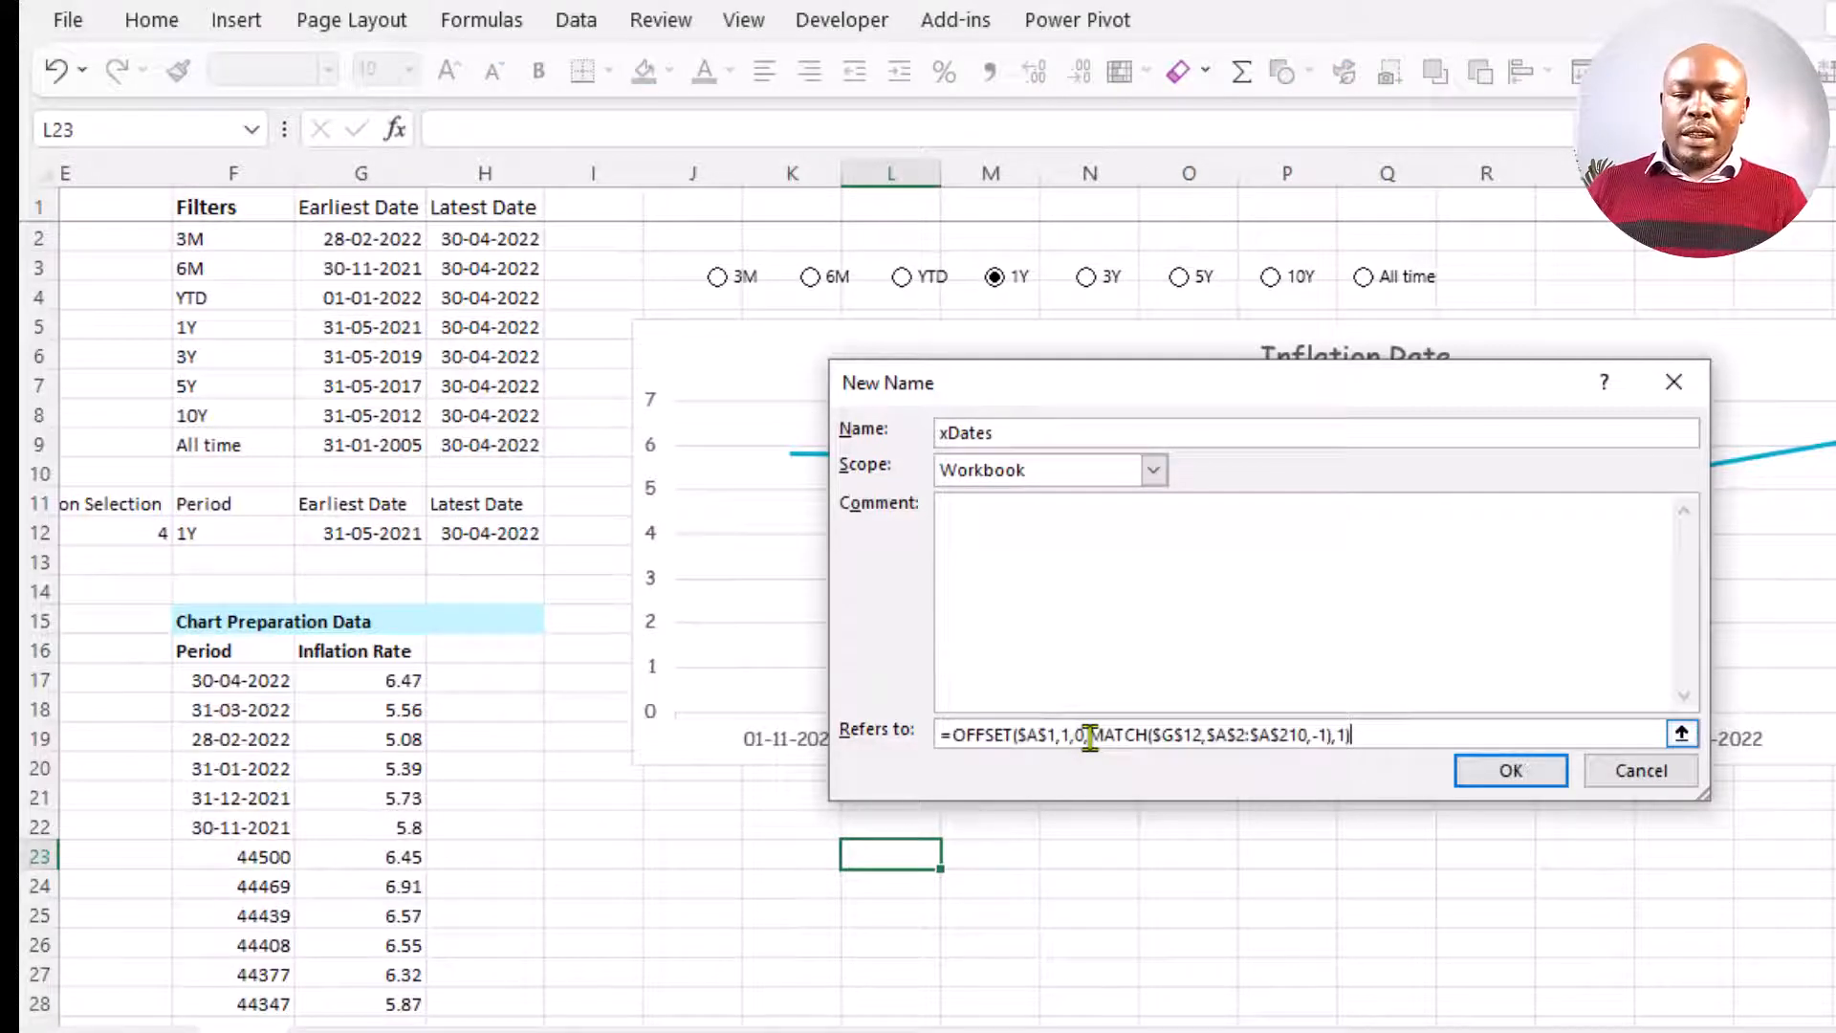
pyautogui.click(1511, 771)
# - Examine the xDates definition in the Name Manager and the Month Ending range it outlines on the sheet
pyautogui.click(239, 681)
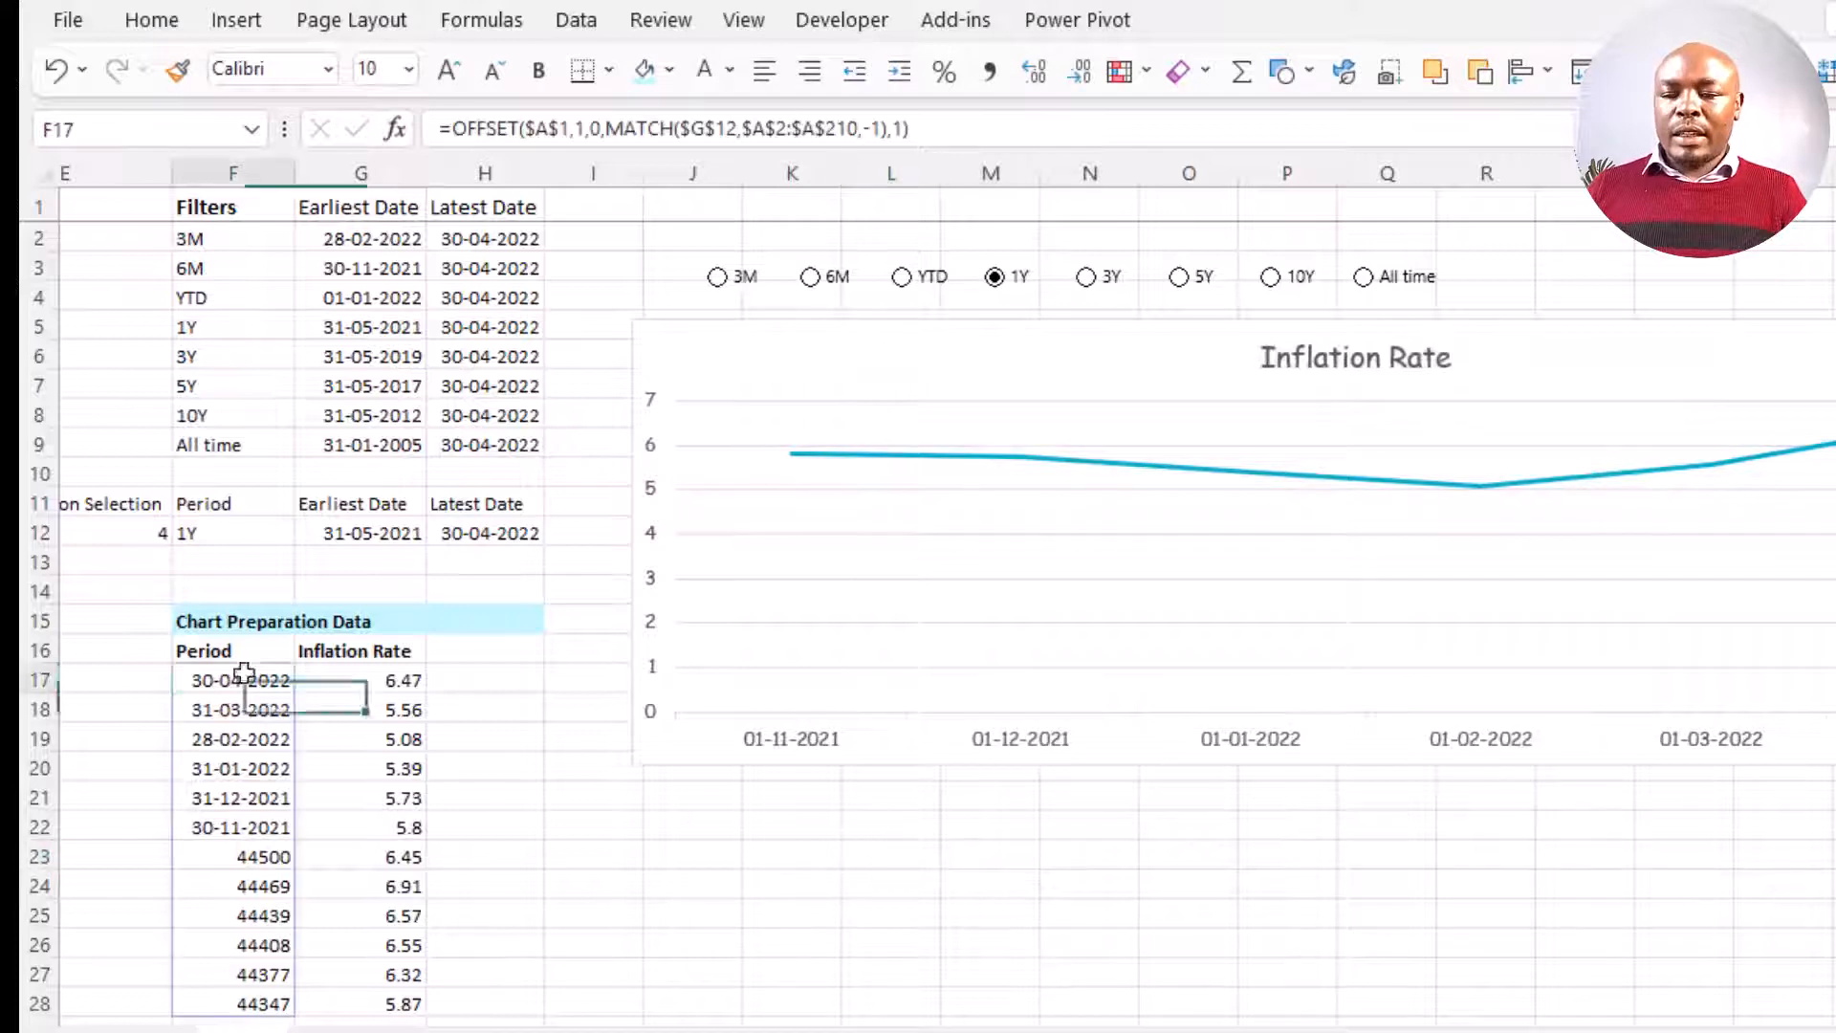
pyautogui.click(916, 927)
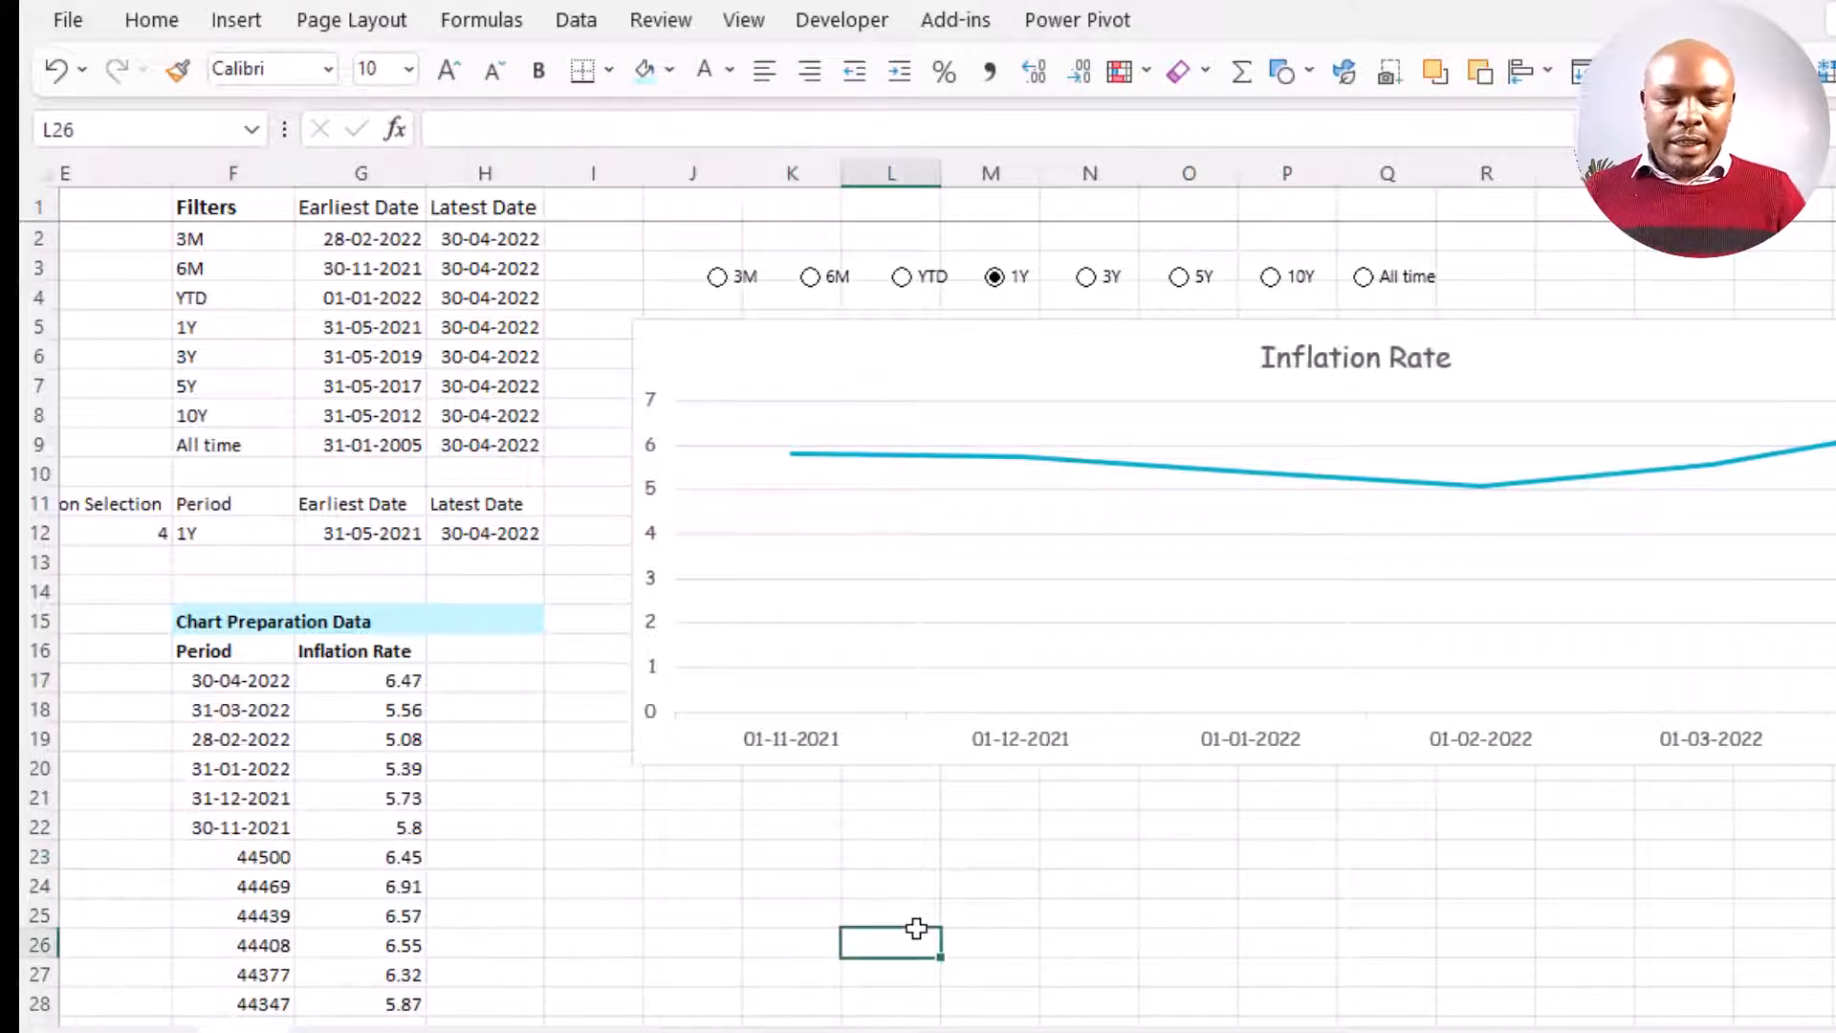
pyautogui.hotkey('ctrl', 'Home')
pyautogui.click(731, 385)
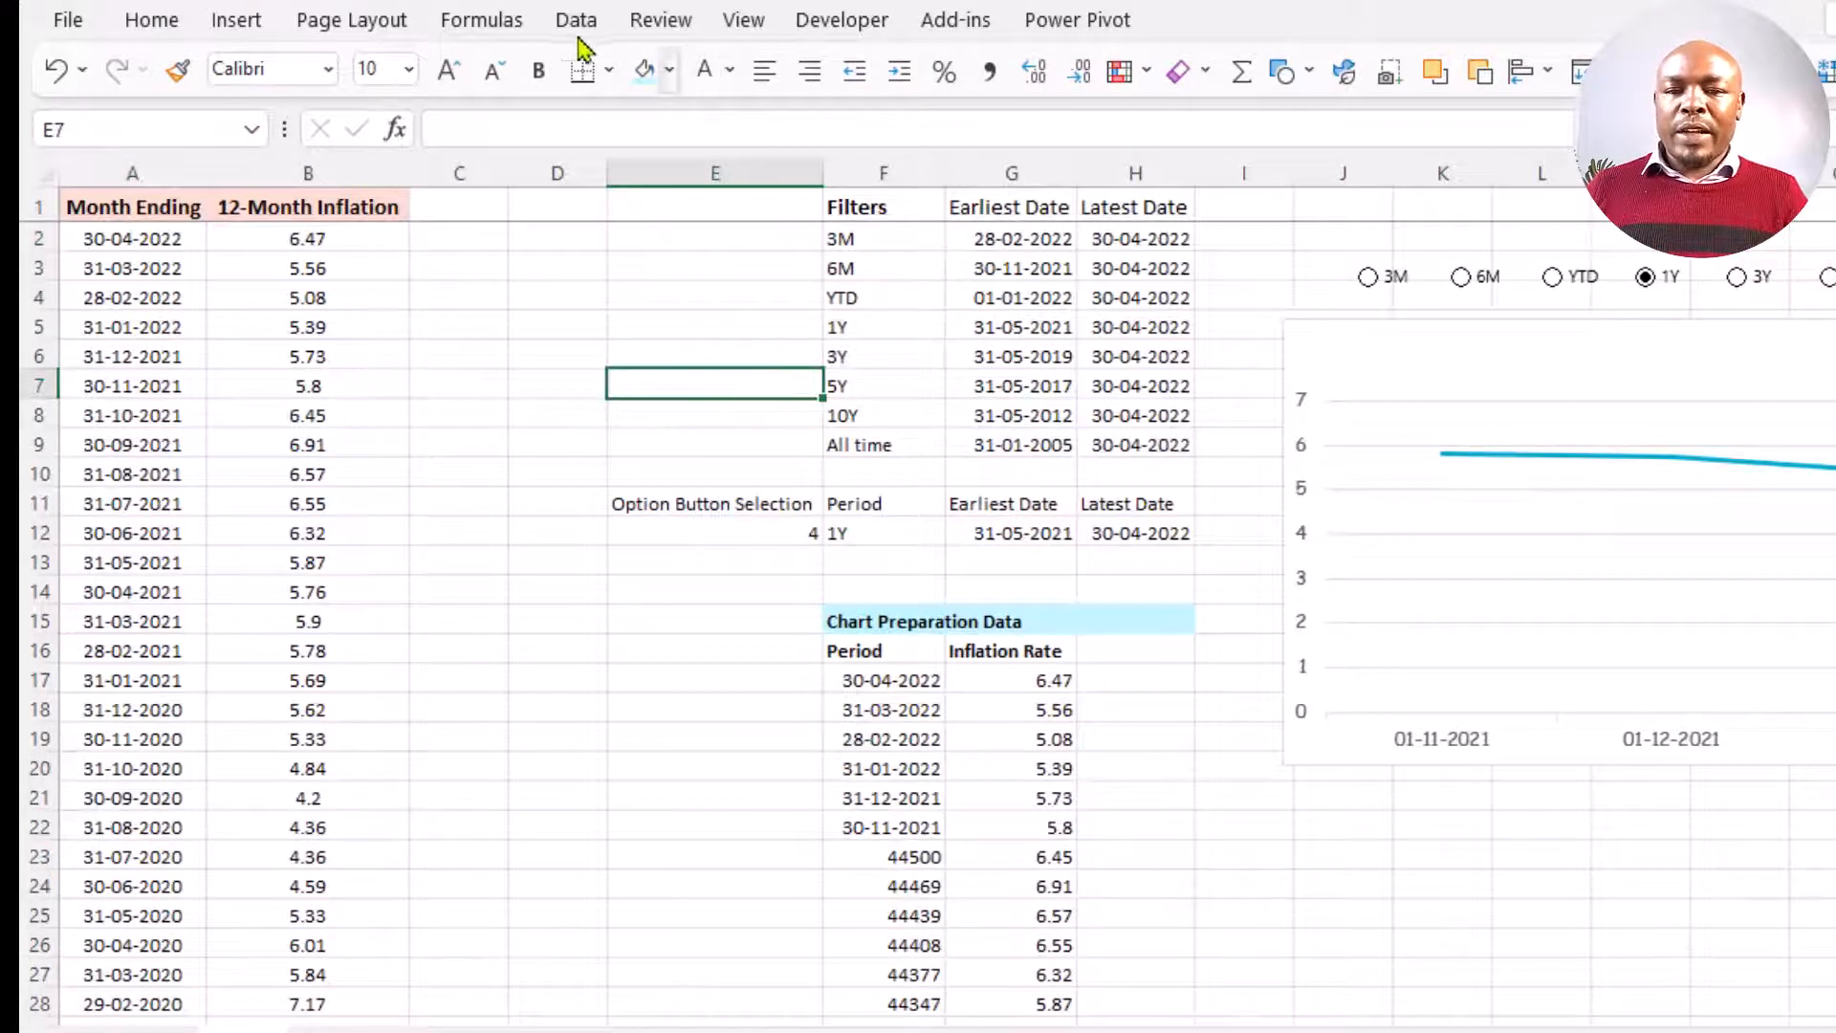
pyautogui.click(490, 21)
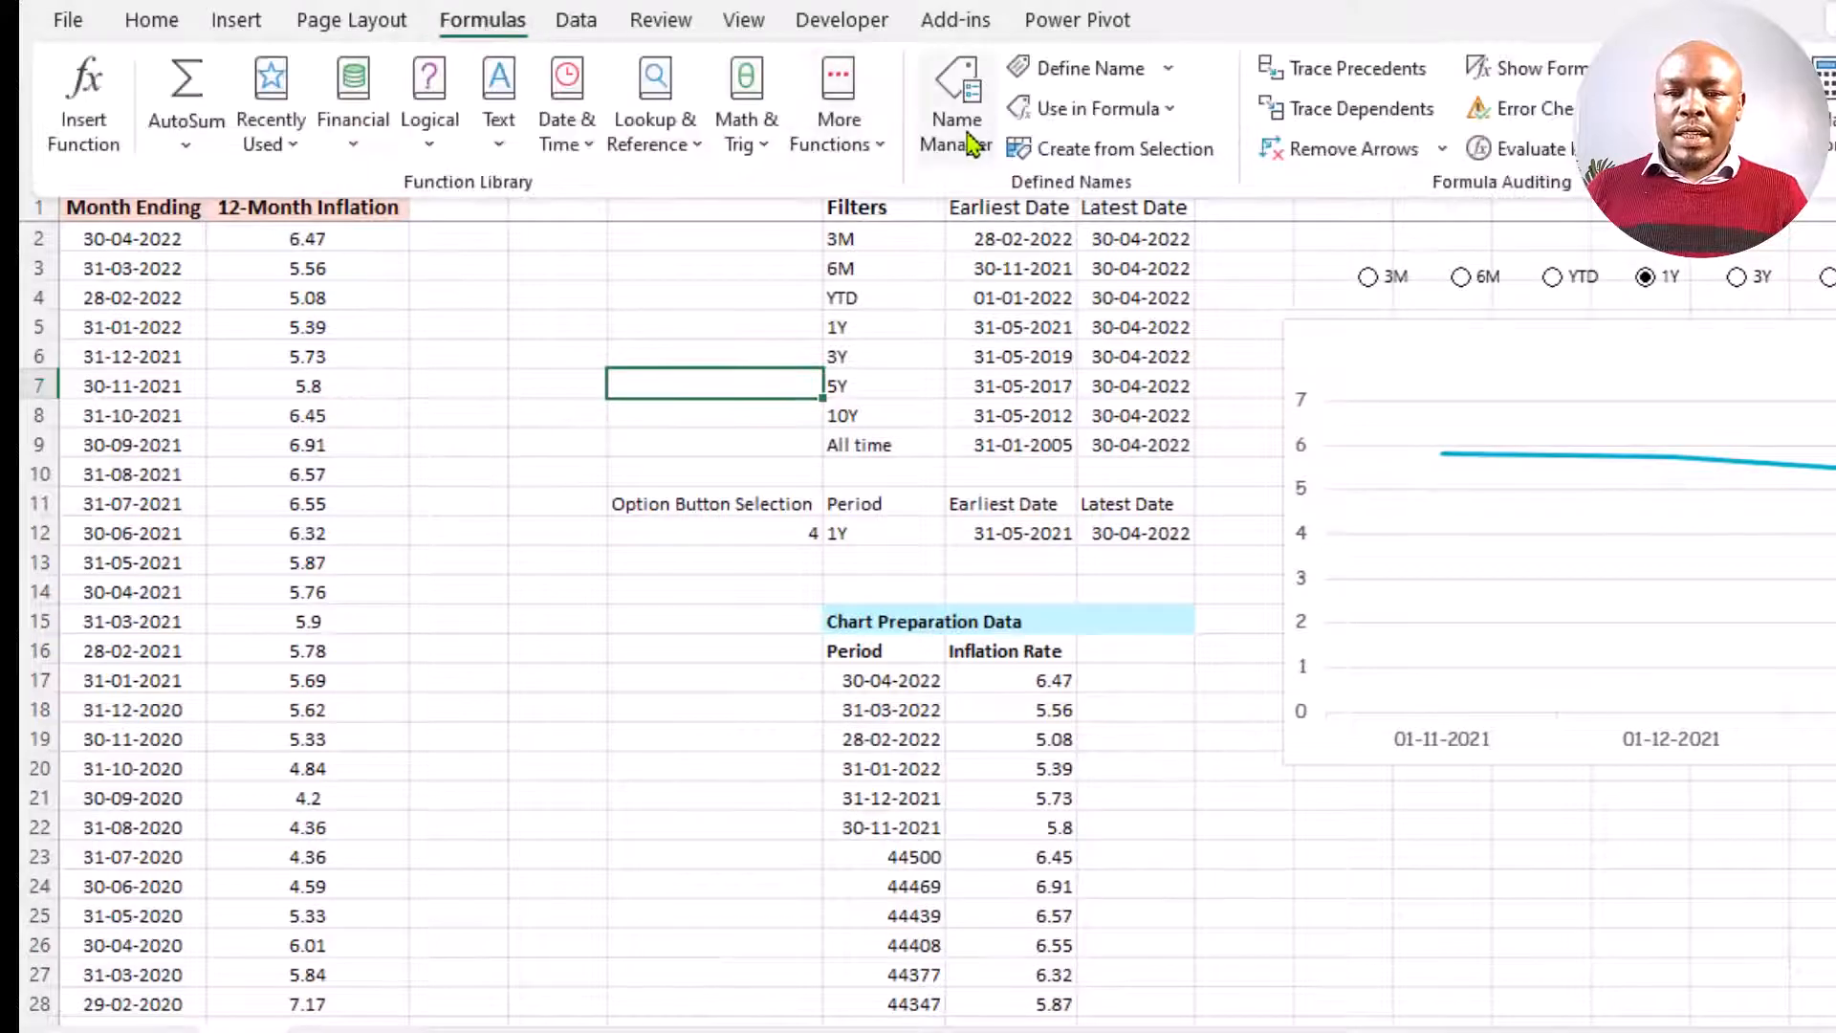
pyautogui.click(956, 129)
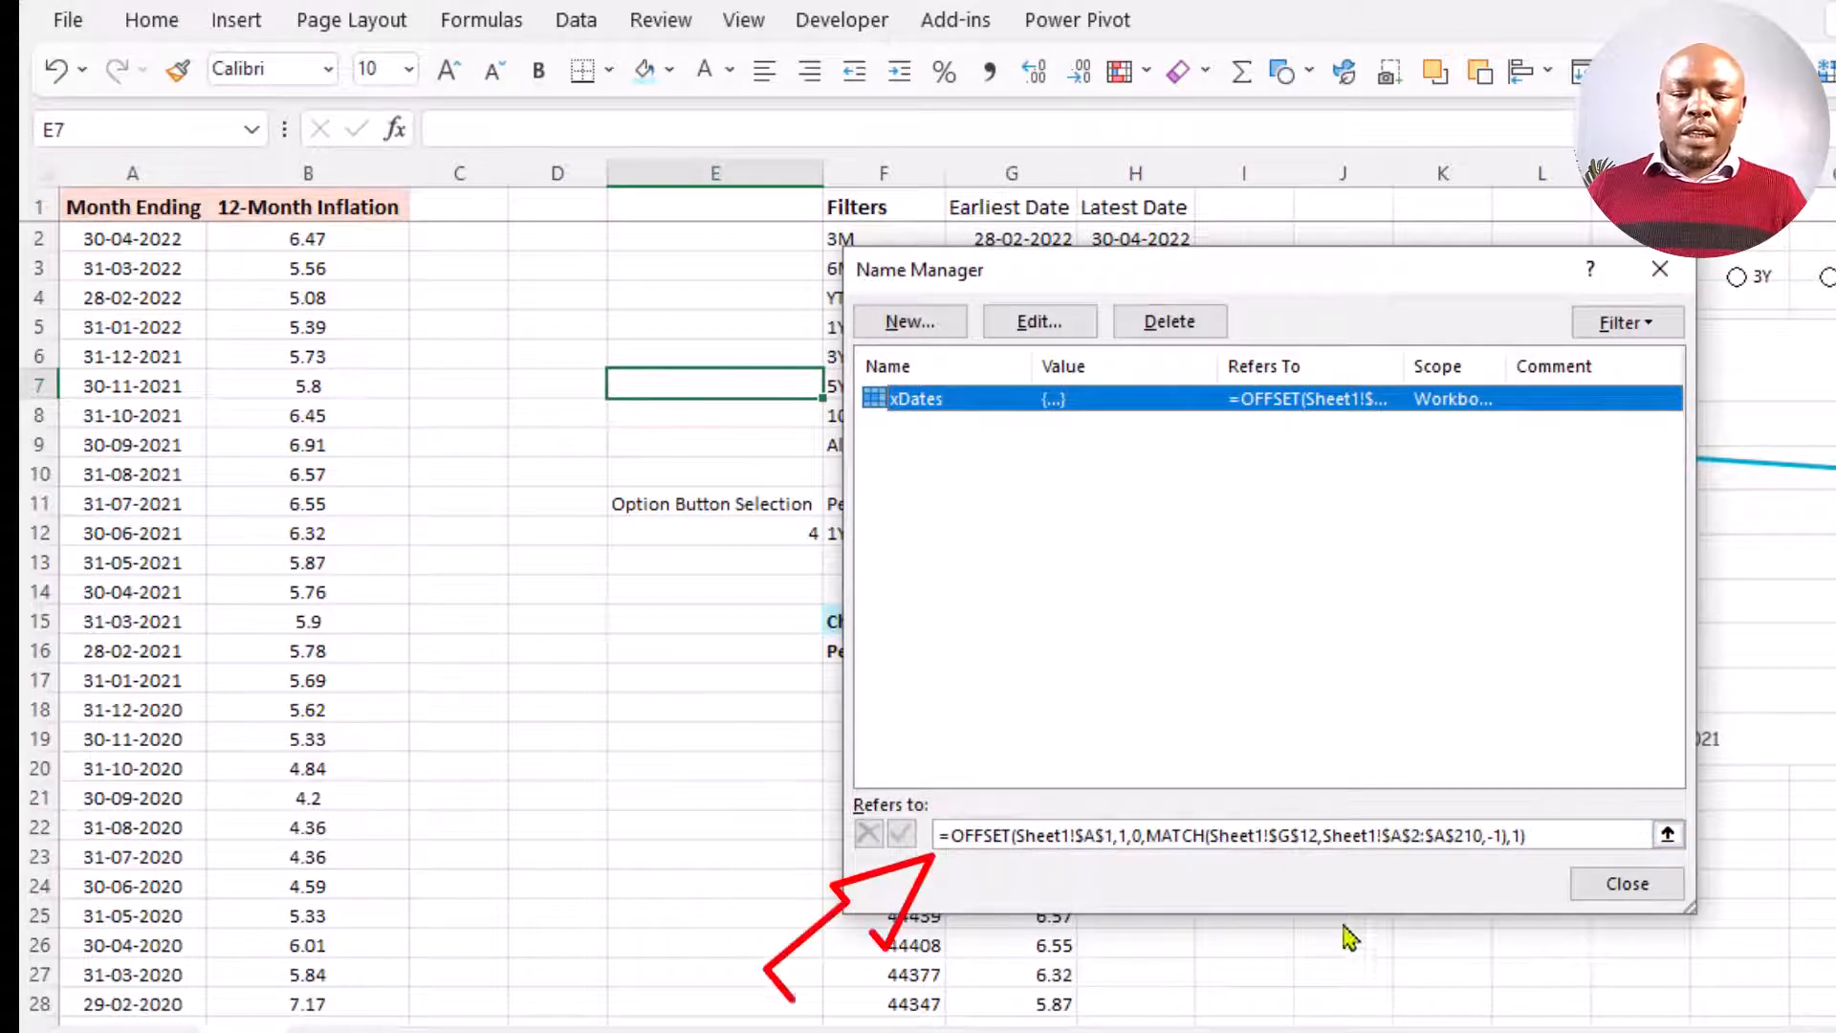
pyautogui.click(1105, 837)
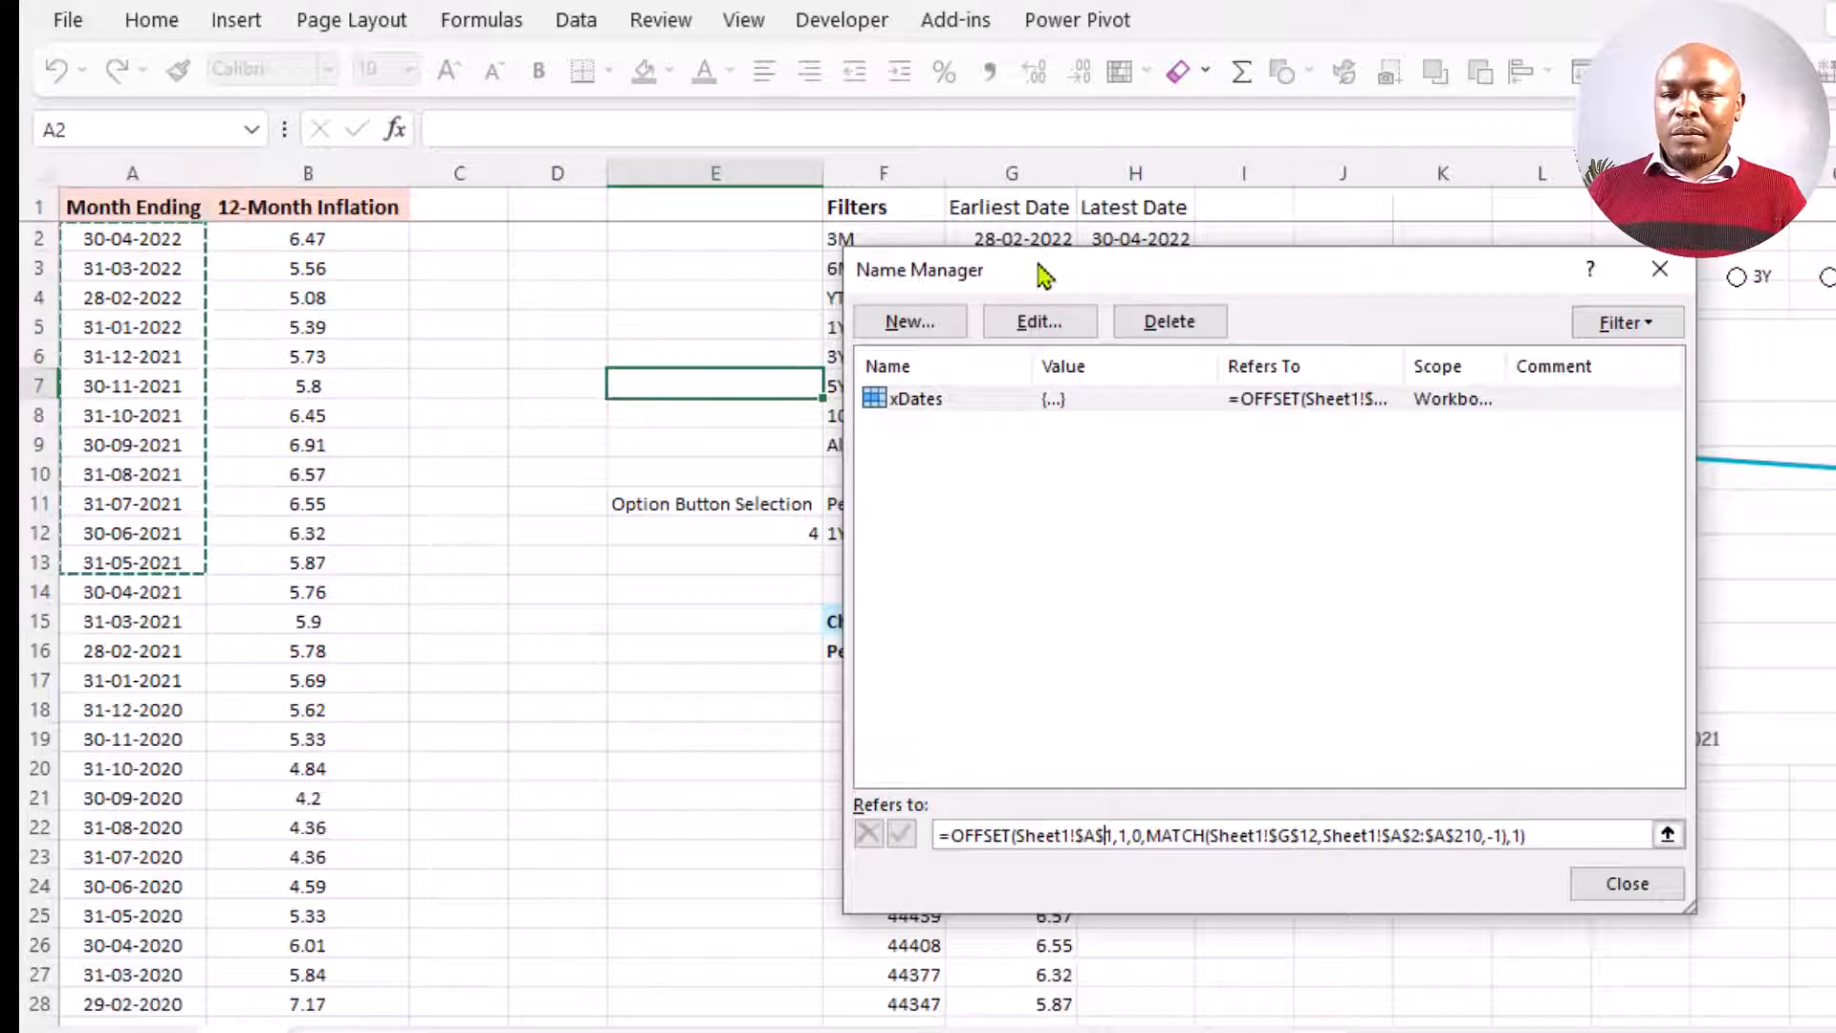
pyautogui.moveTo(1043, 275); pyautogui.dragTo(1004, 364)
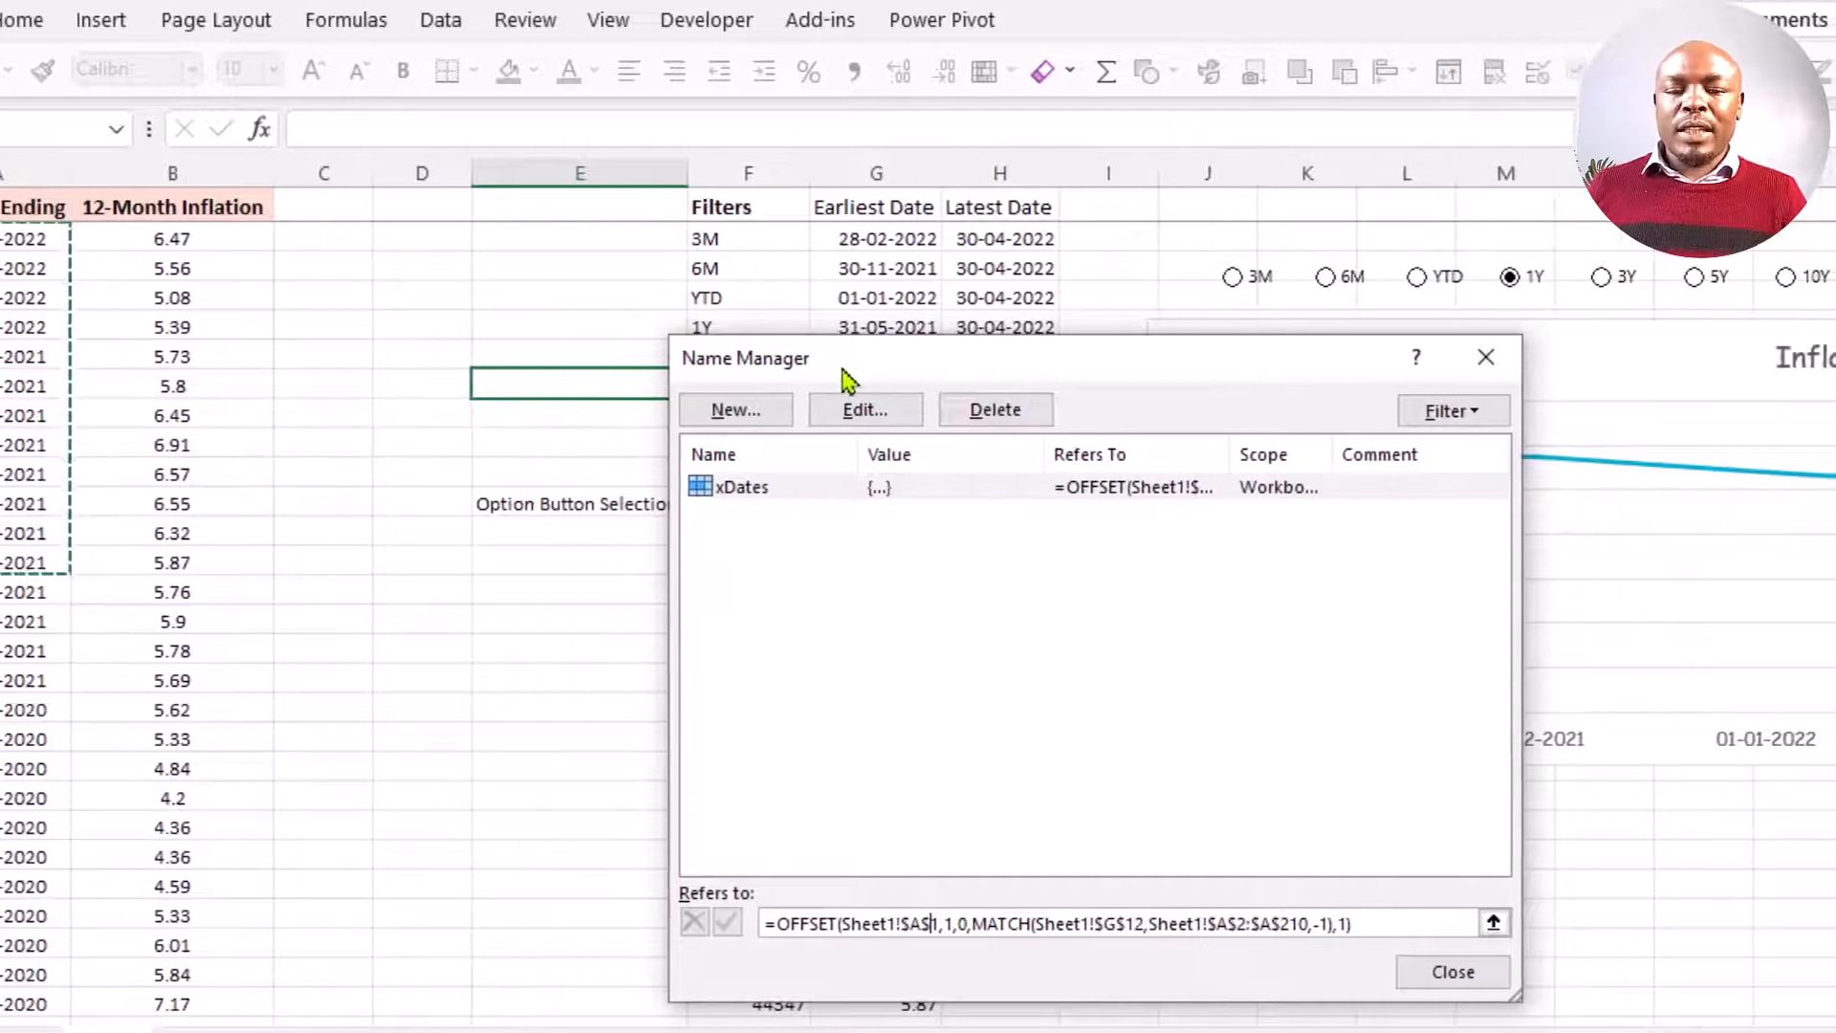
pyautogui.moveTo(848, 380); pyautogui.dragTo(899, 287)
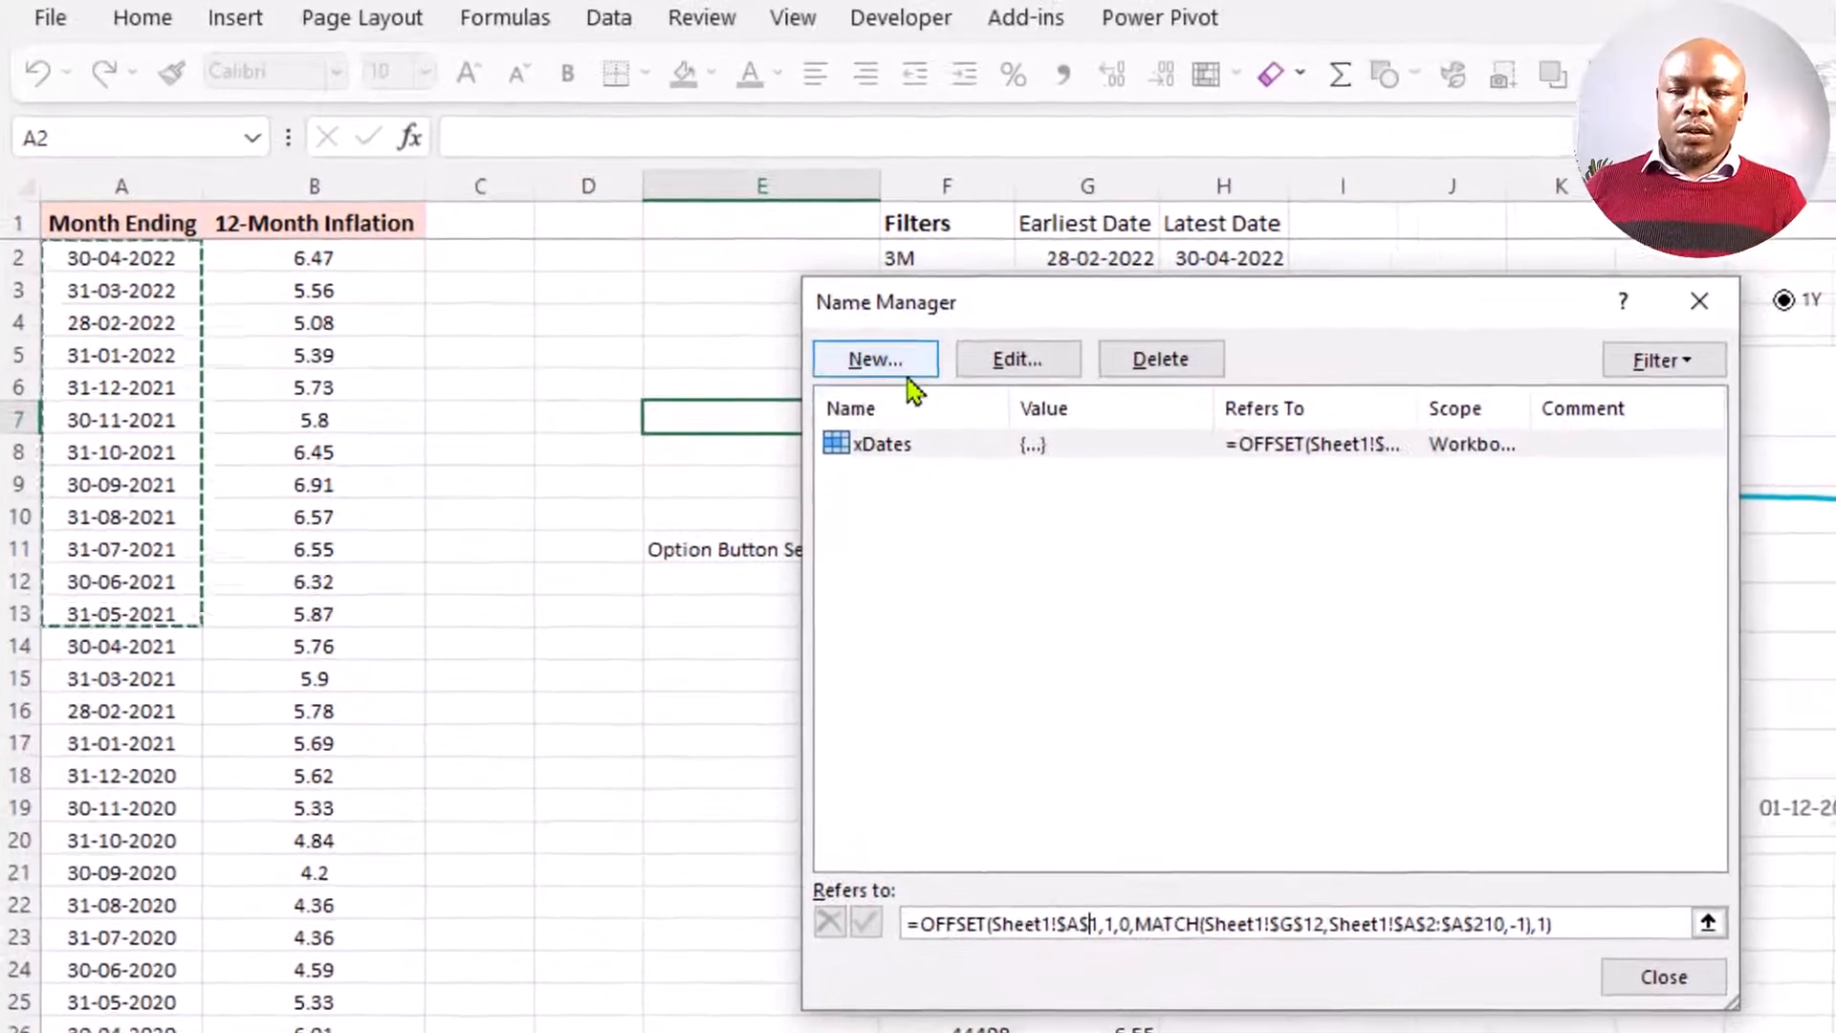
# - Define a workbook-scoped name yRates that refers to =OFFSET(xDates,0,1), and check the range it outlines on the sheet
pyautogui.click(906, 381)
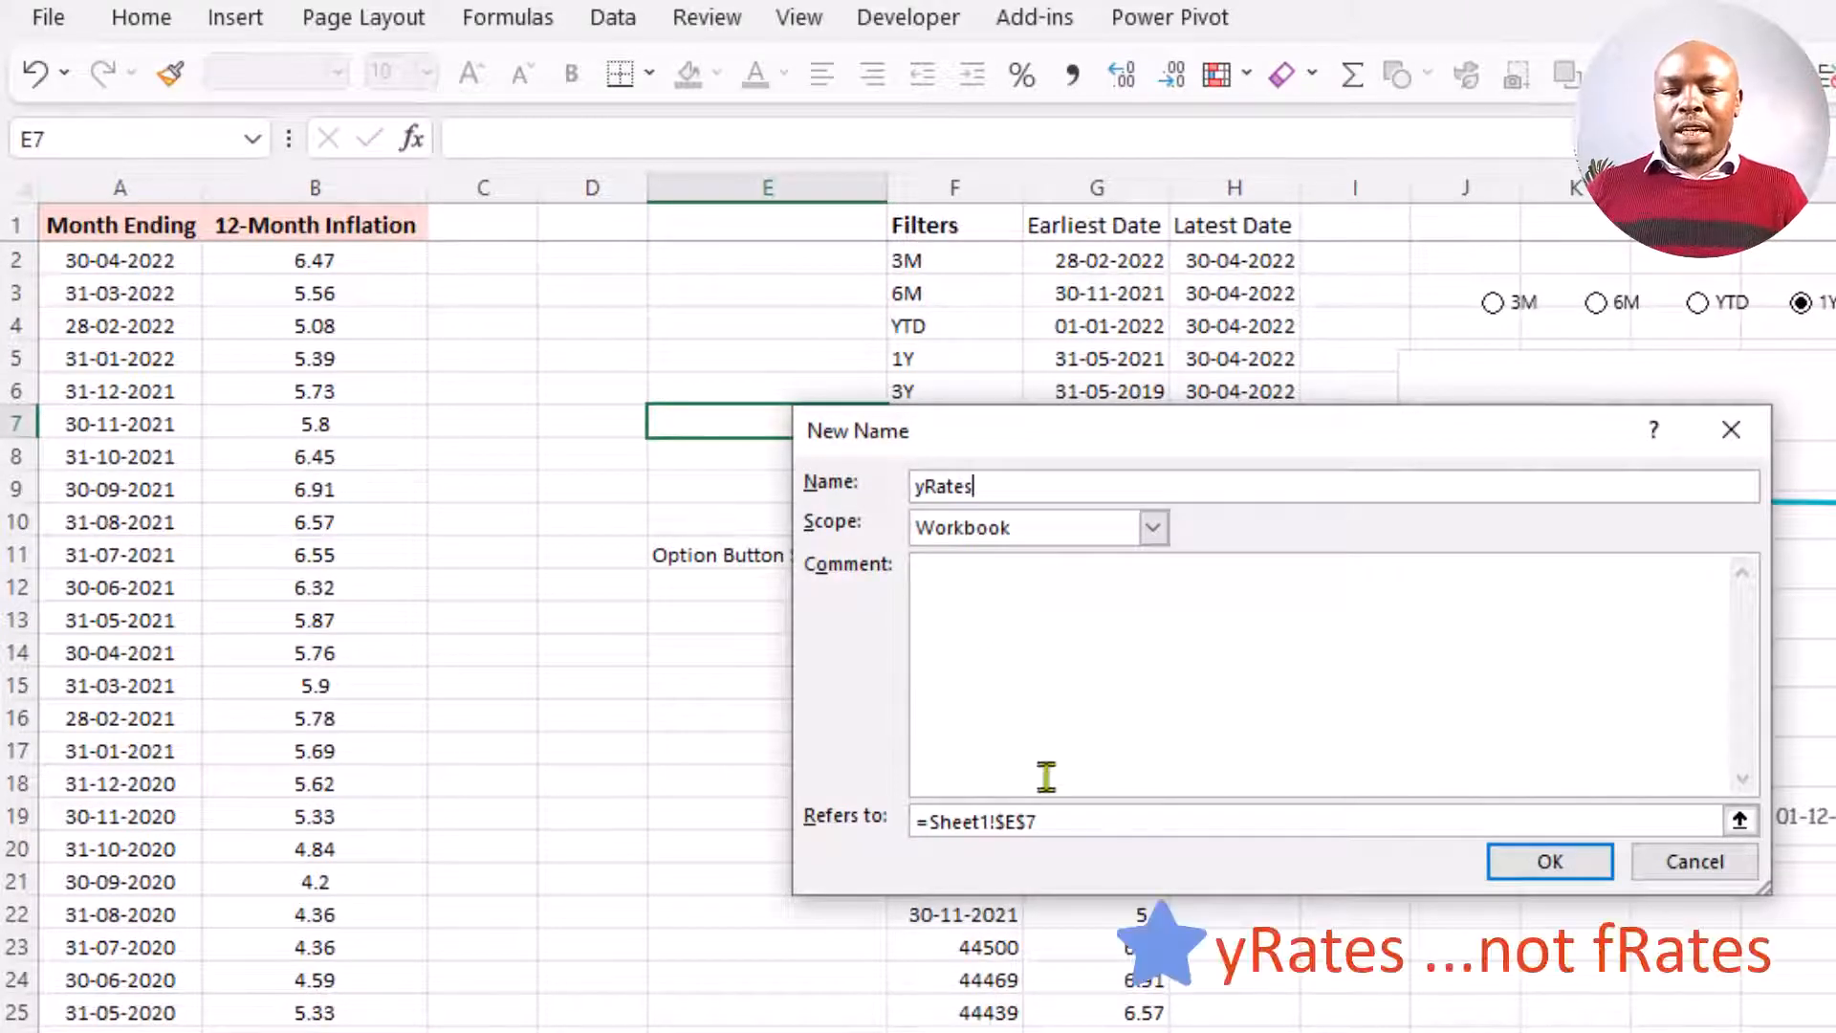
pyautogui.click(1052, 821)
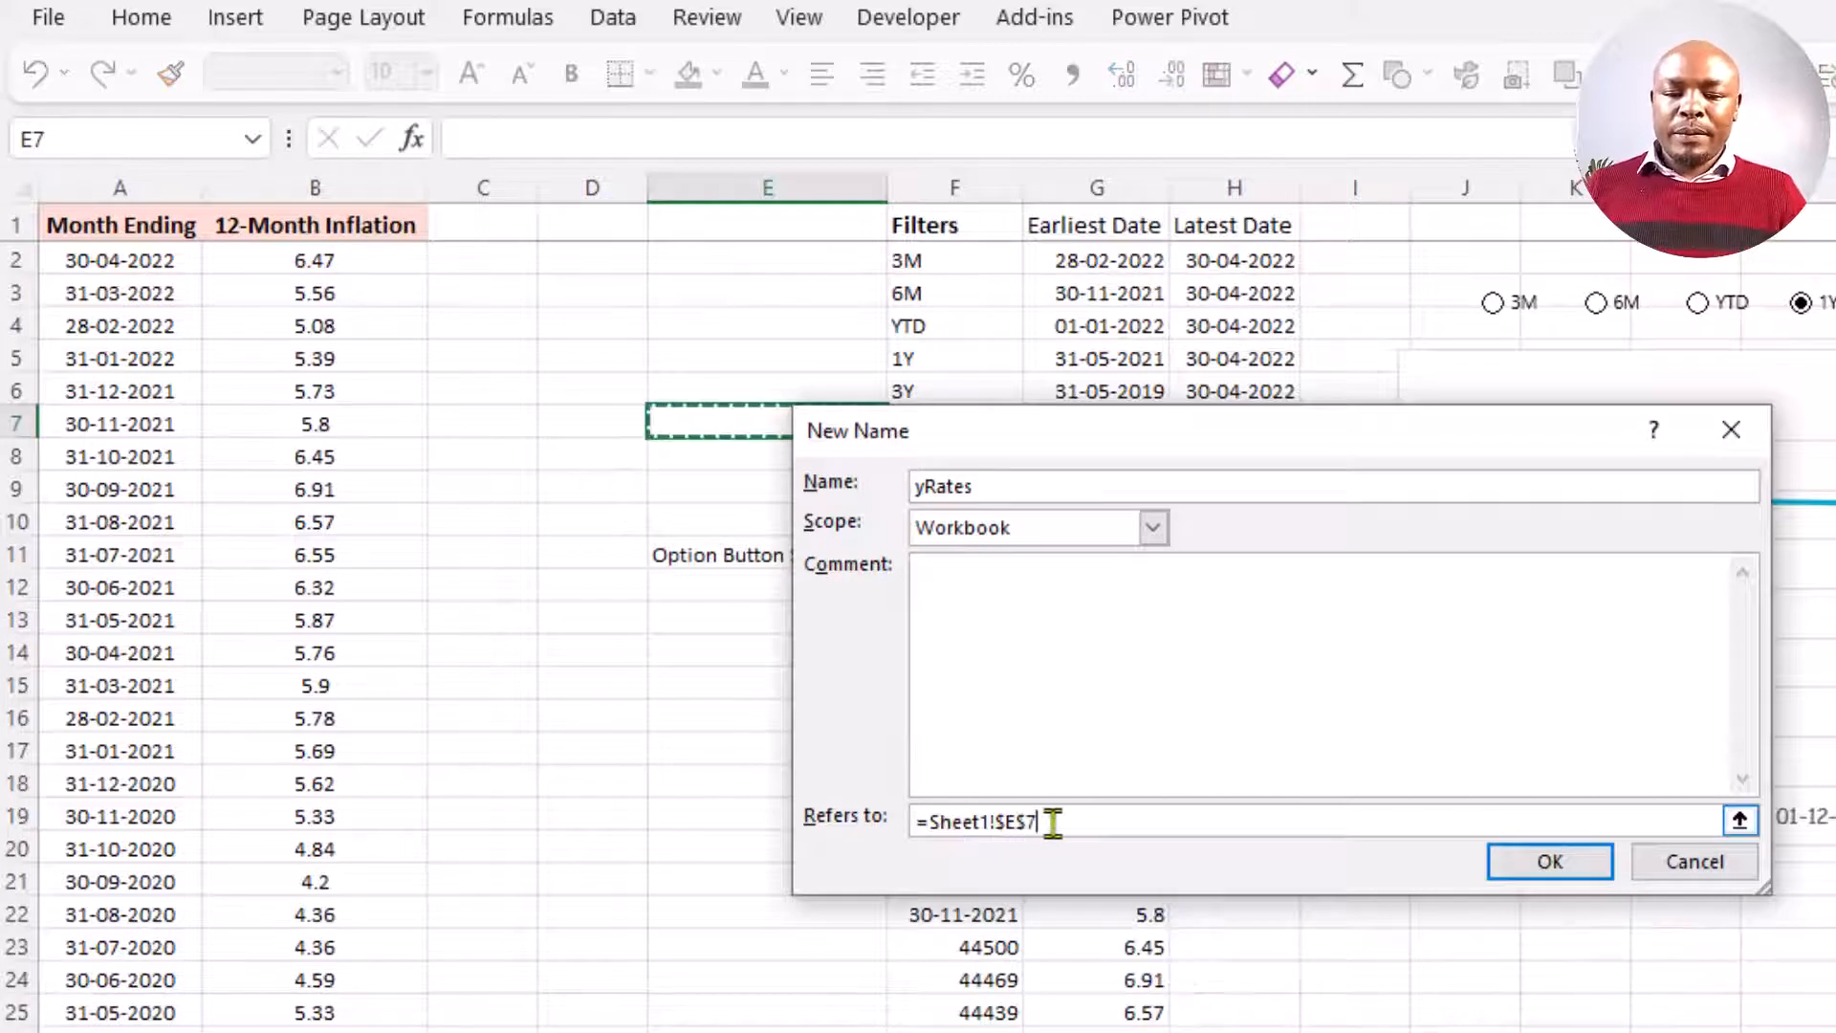
pyautogui.press('BackSpace')
pyautogui.press('BackSpace')
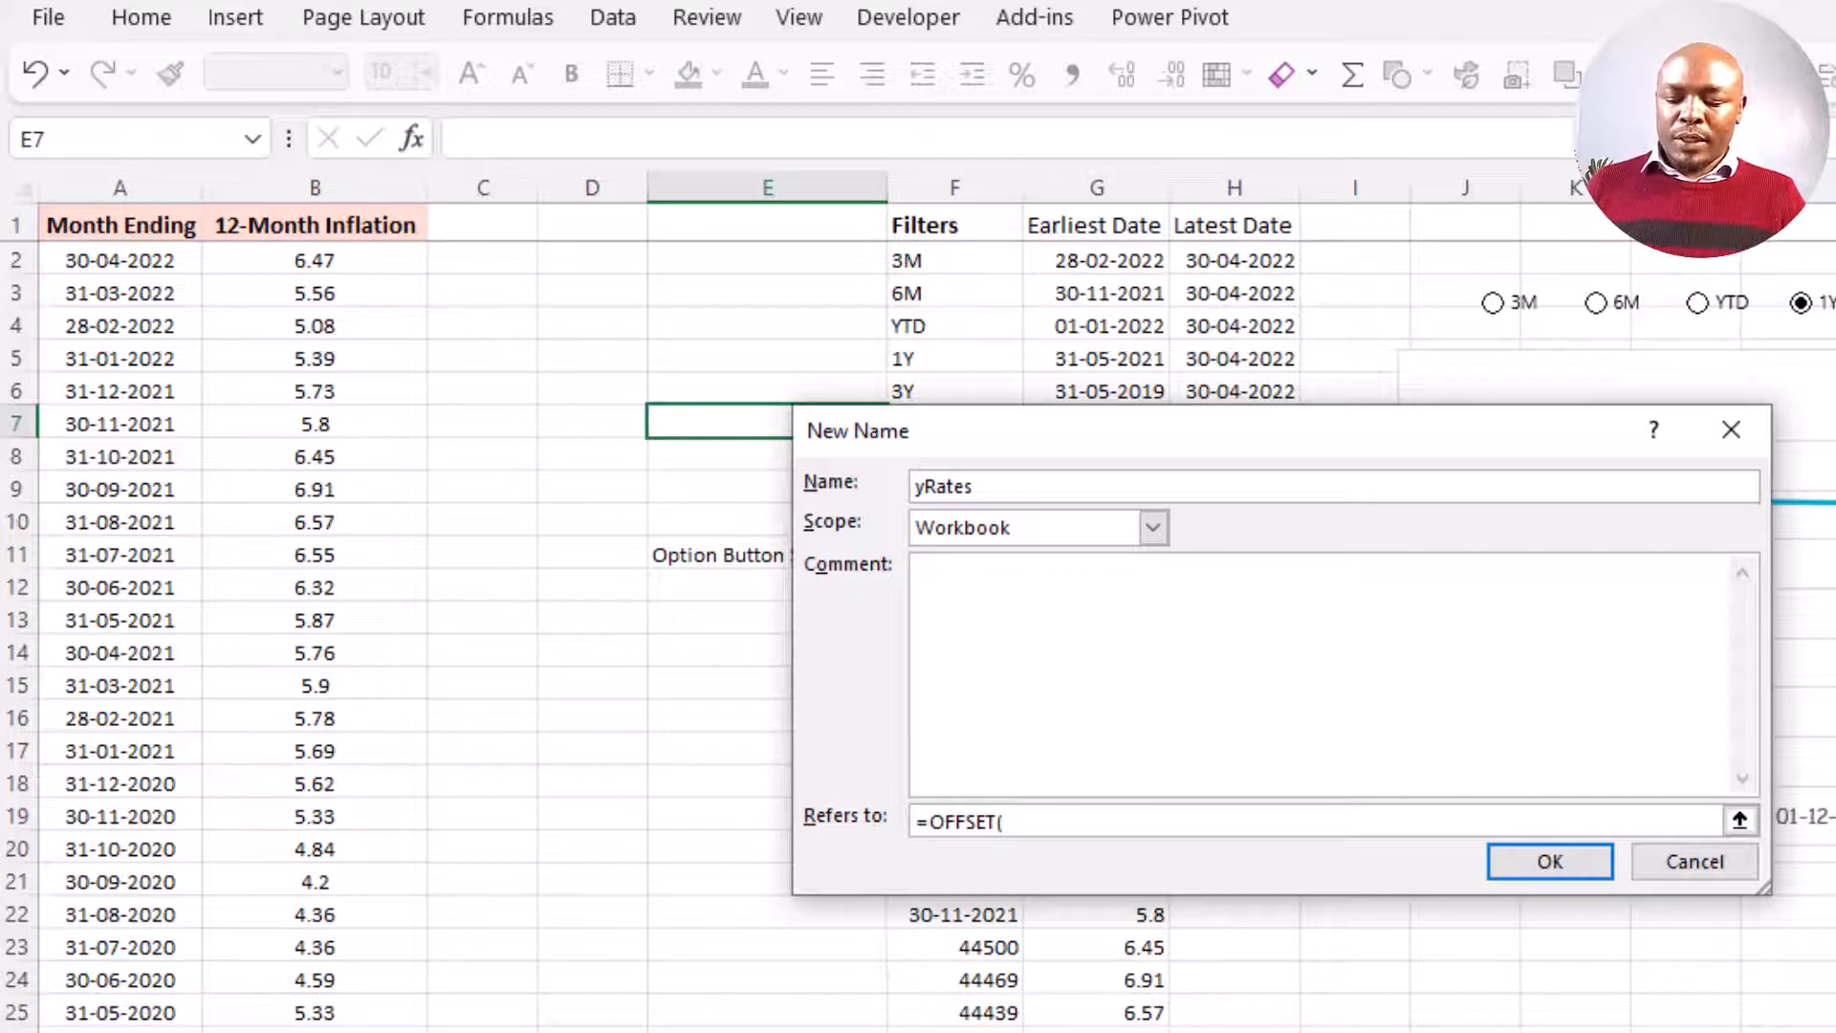
pyautogui.press('F3')
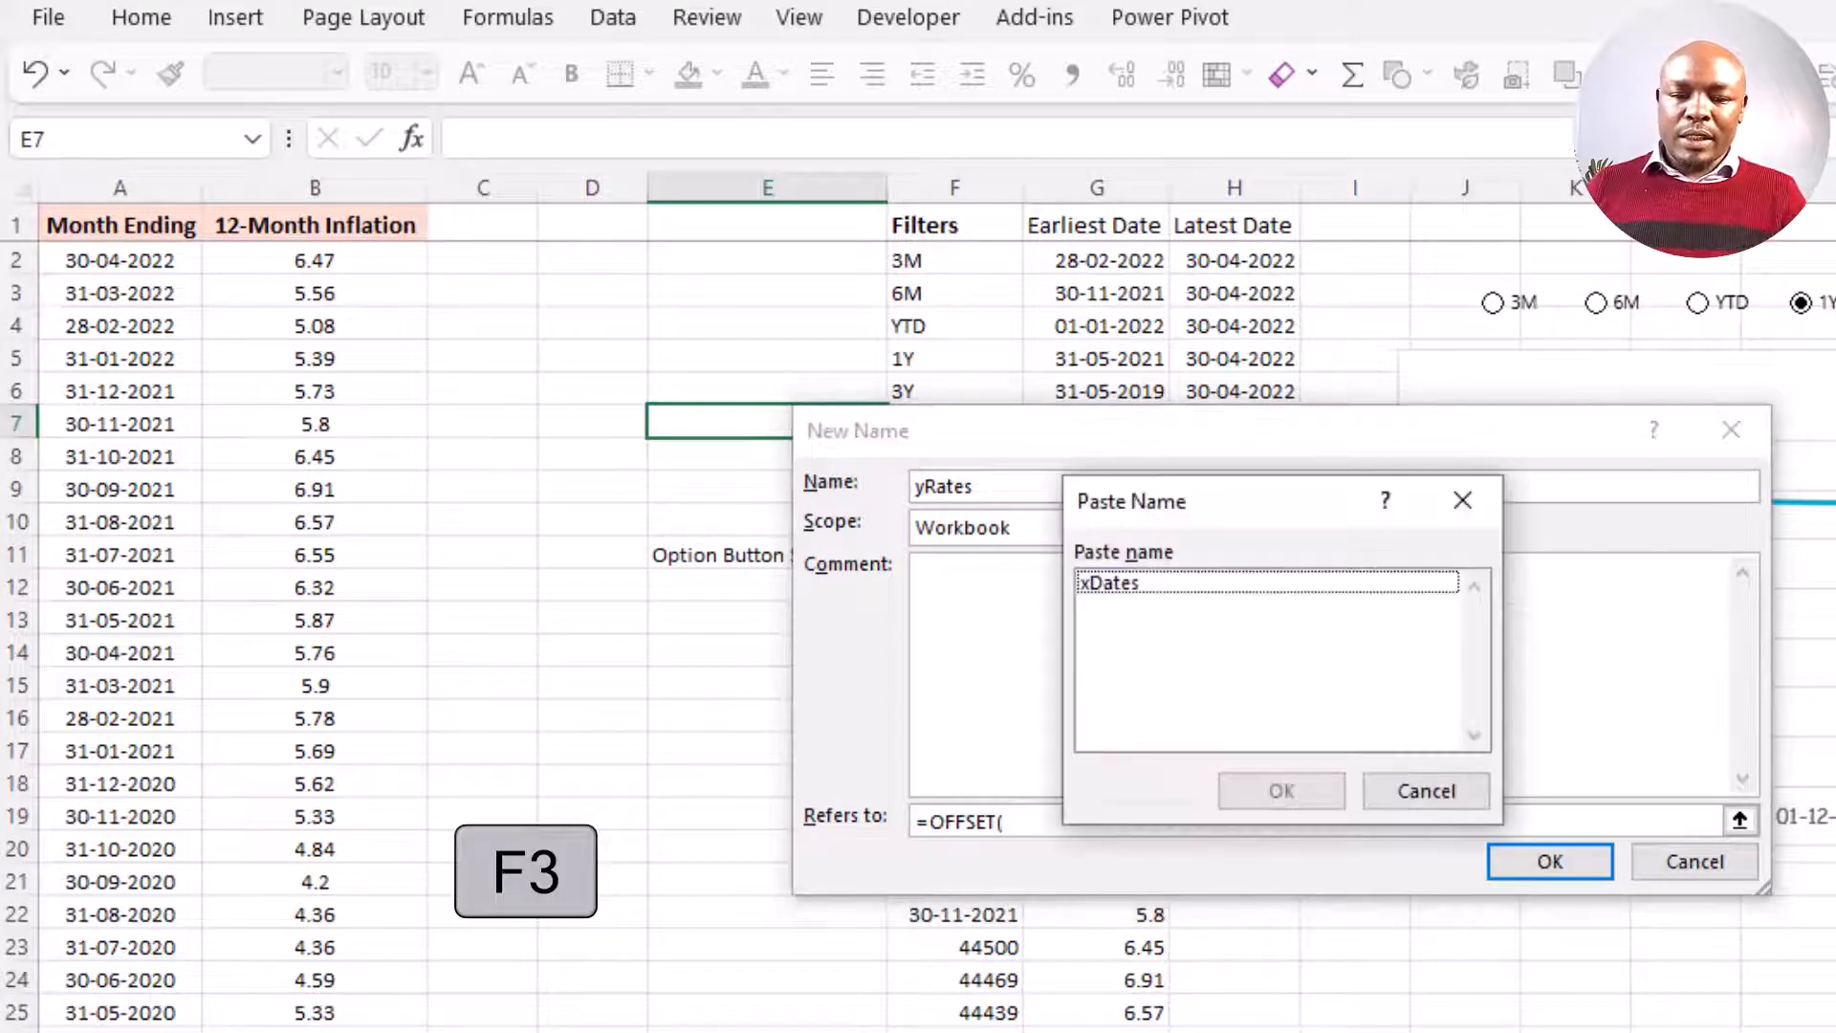
pyautogui.doubleClick(1296, 585)
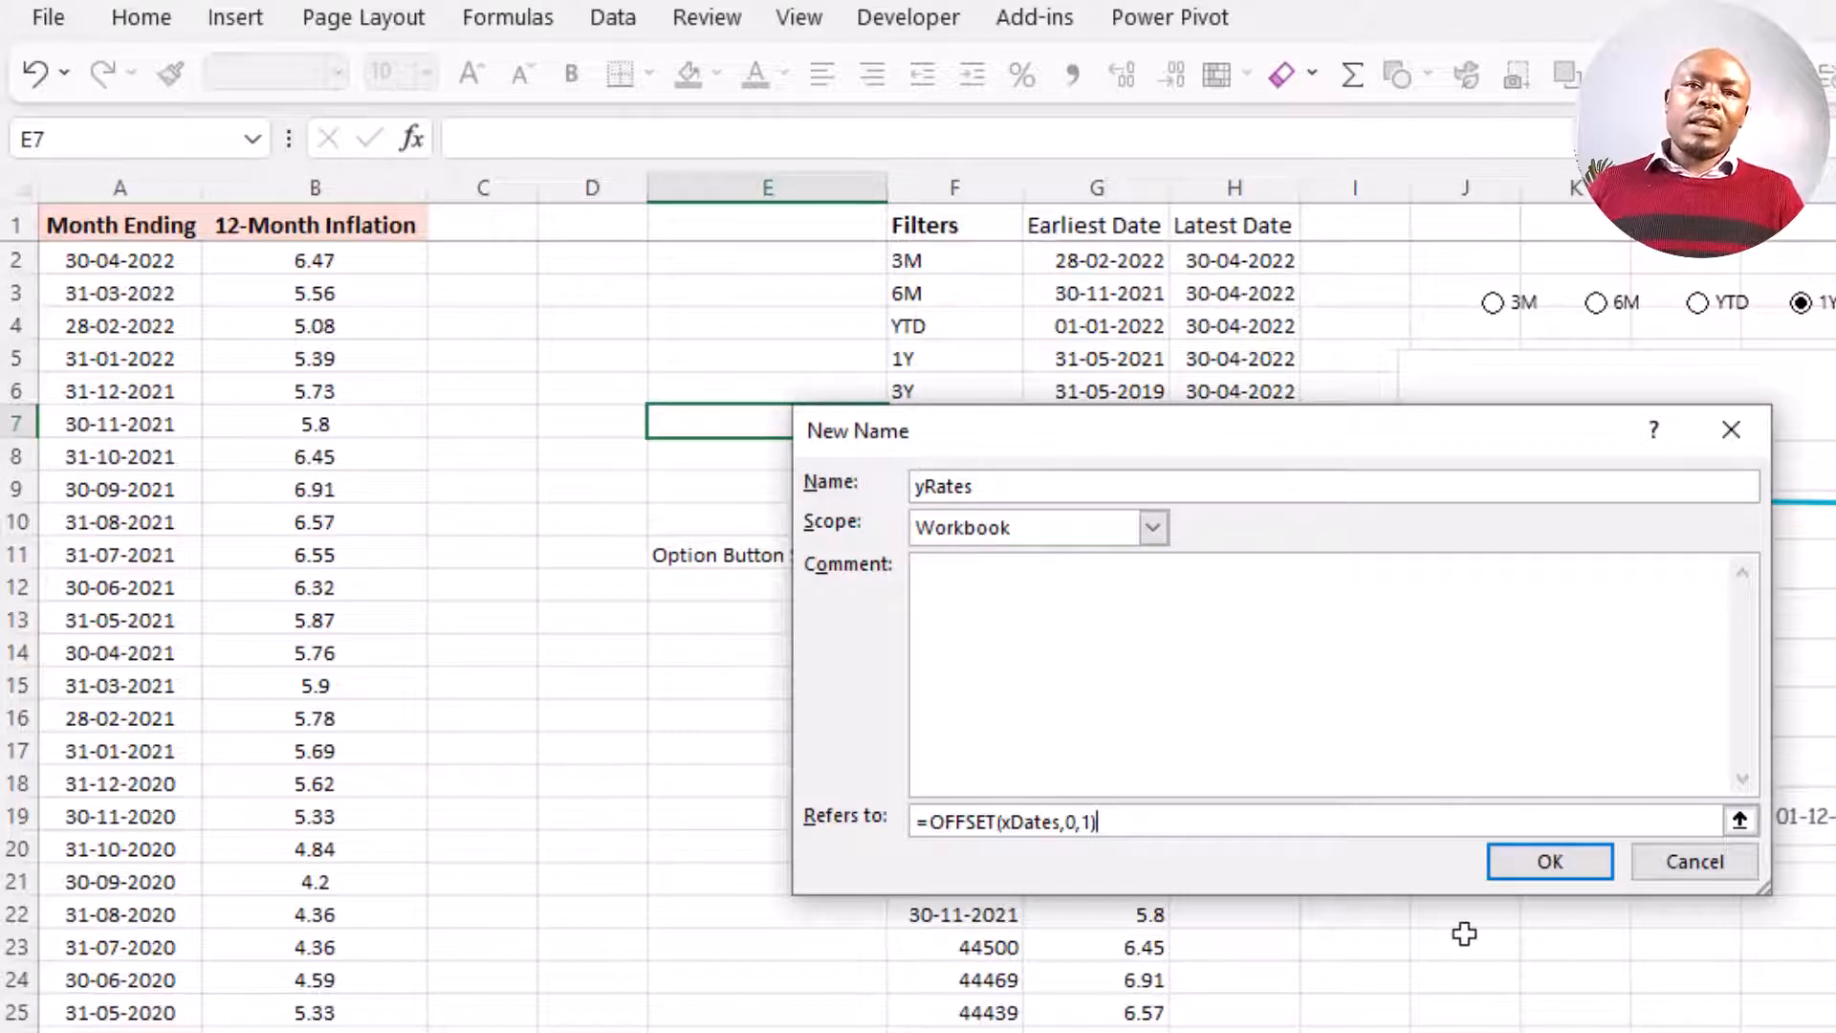
pyautogui.click(1552, 874)
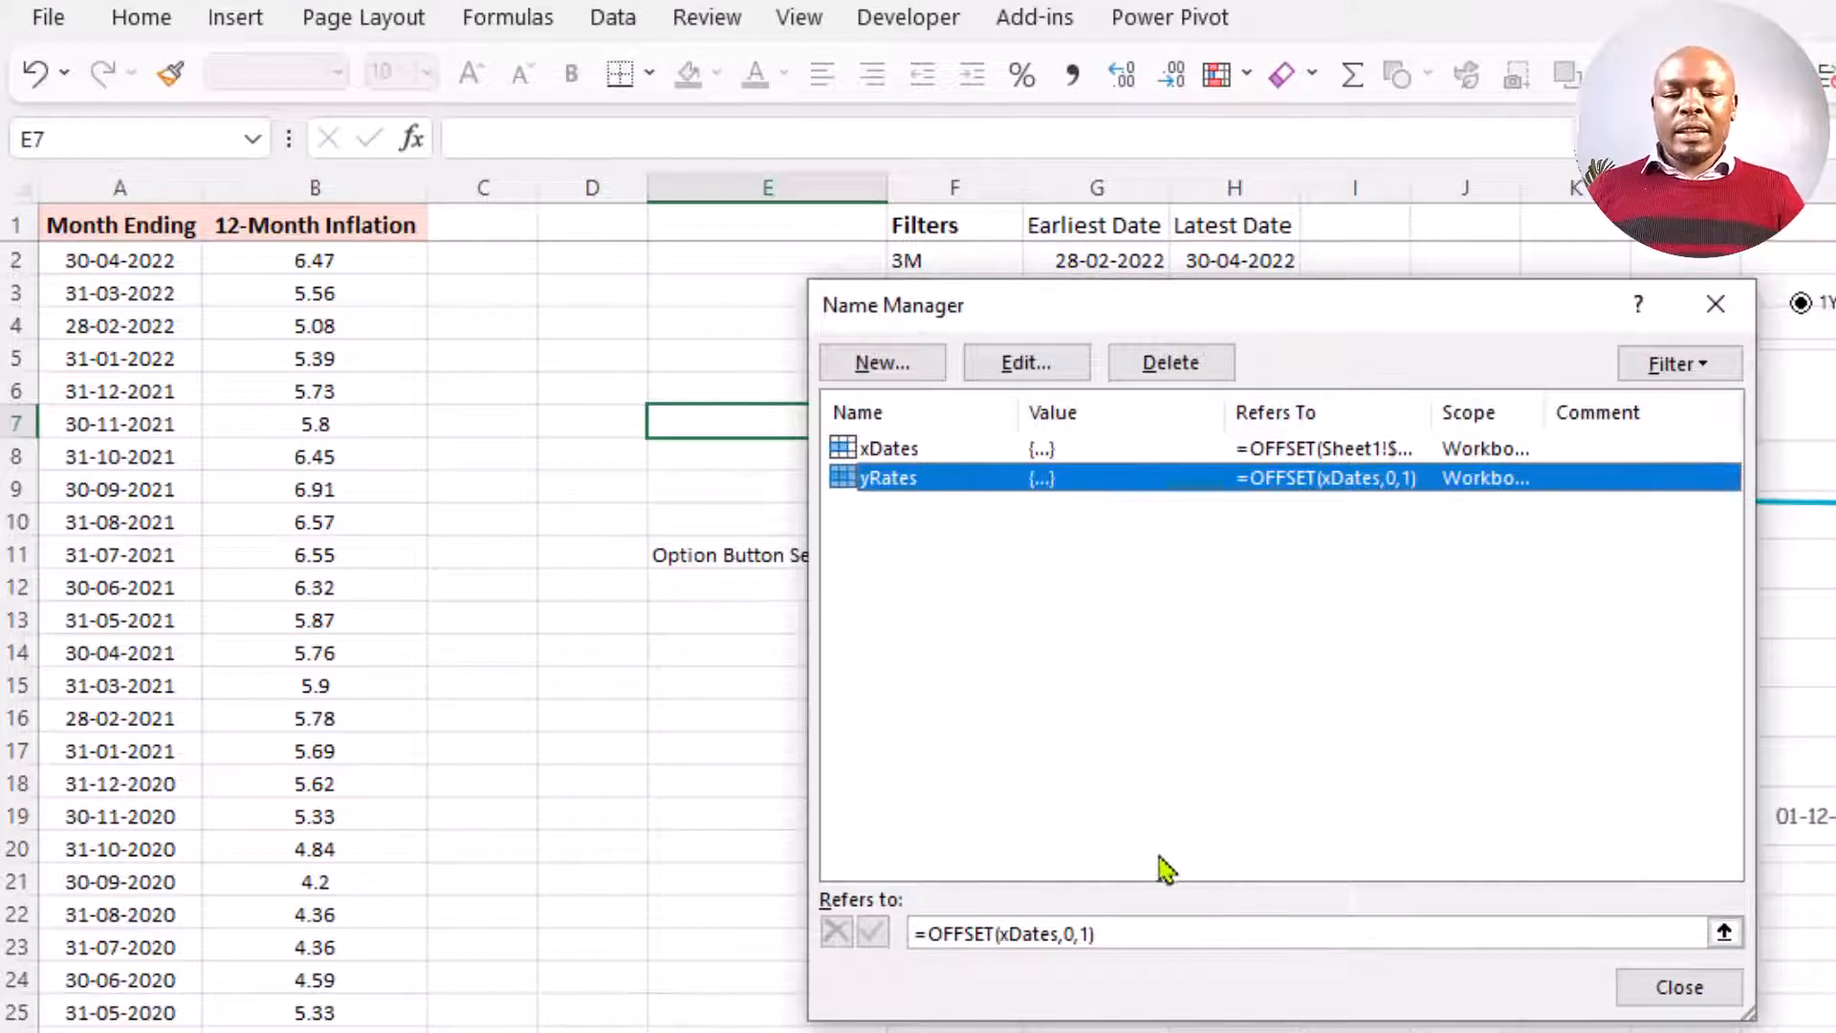
pyautogui.click(1132, 939)
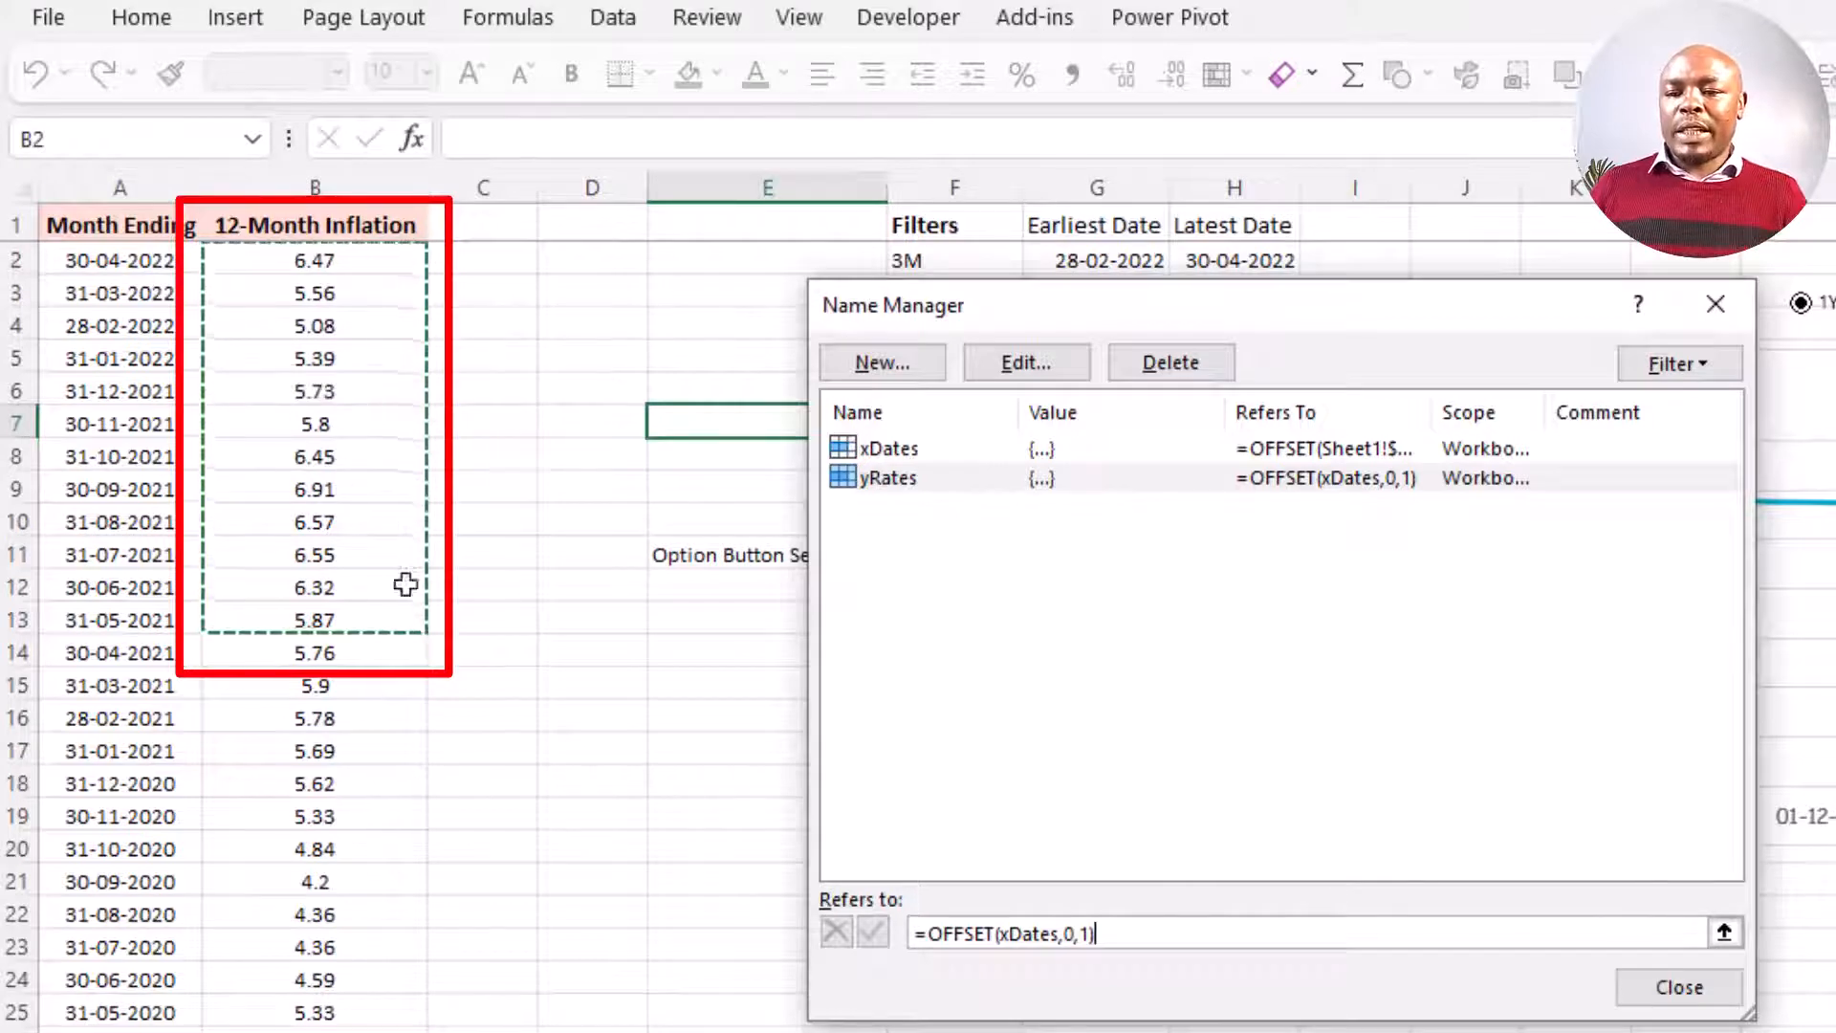
pyautogui.click(1676, 985)
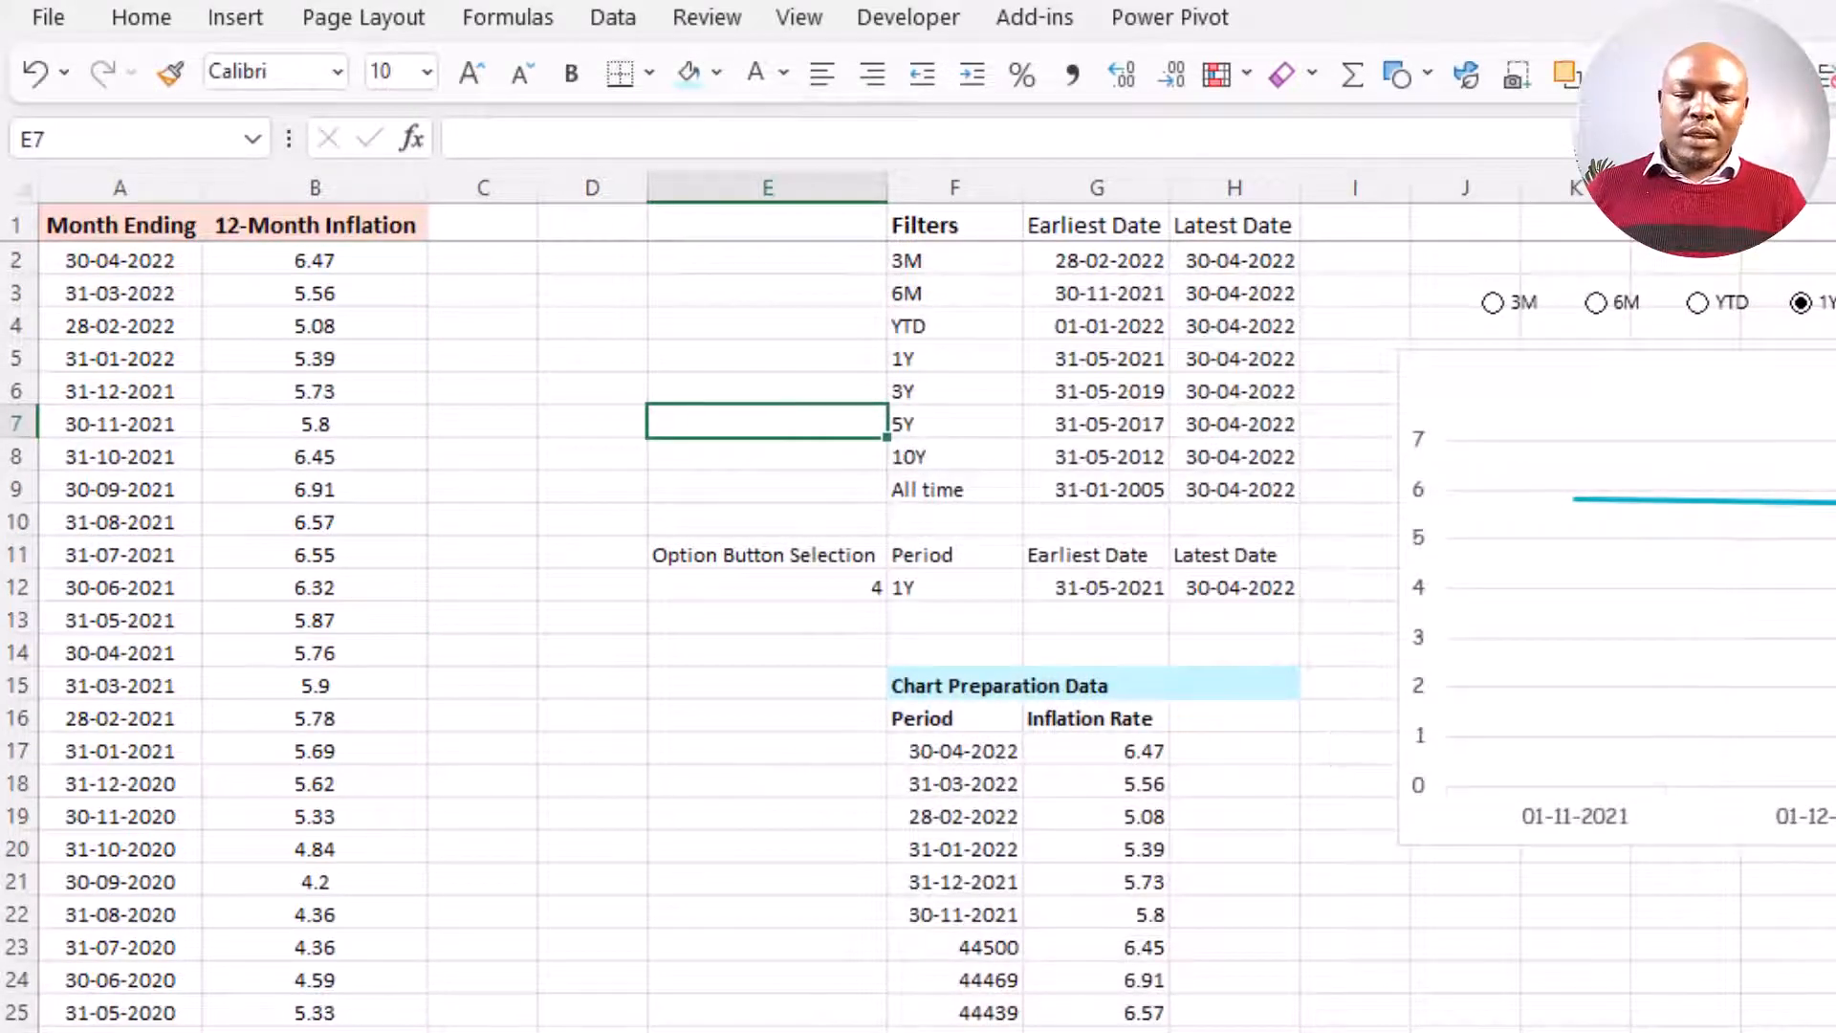
# - Set the series values of the Inflation Rate chart's data series to the named range =Sheet1!yRates
pyautogui.hscroll(2, 937, 600)
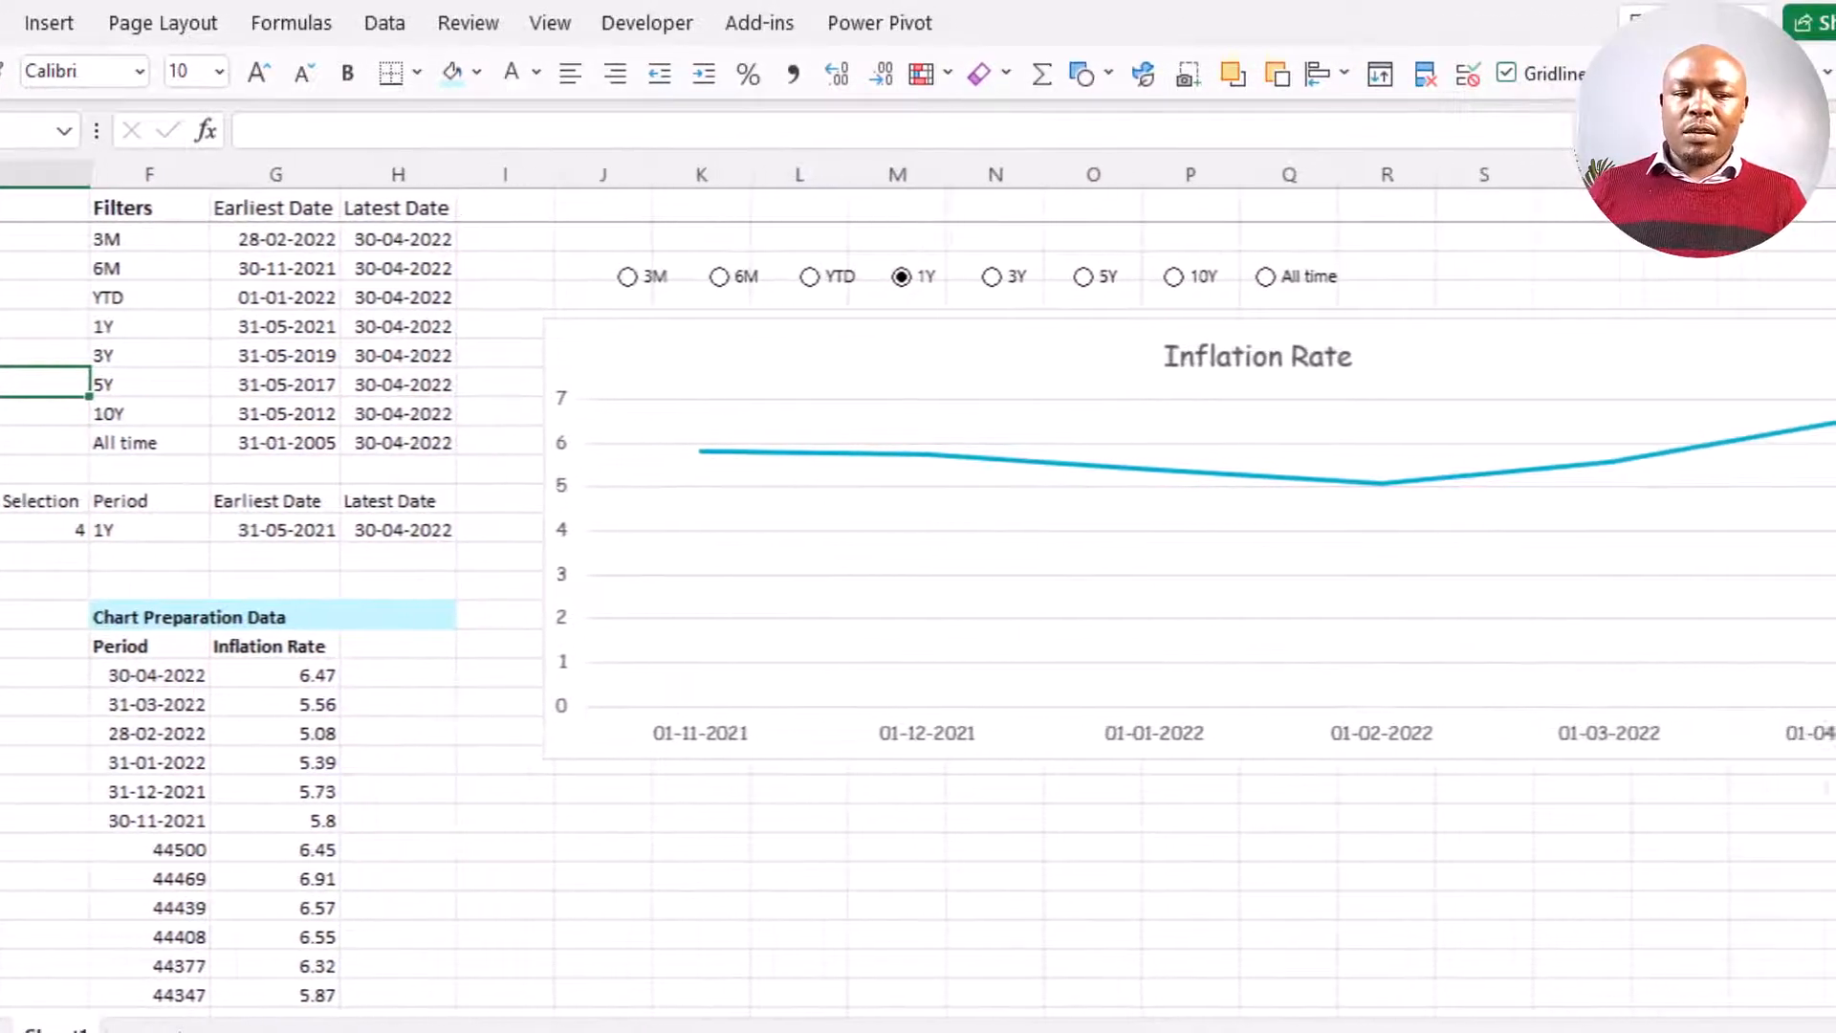
pyautogui.hscroll(6, 918, 573)
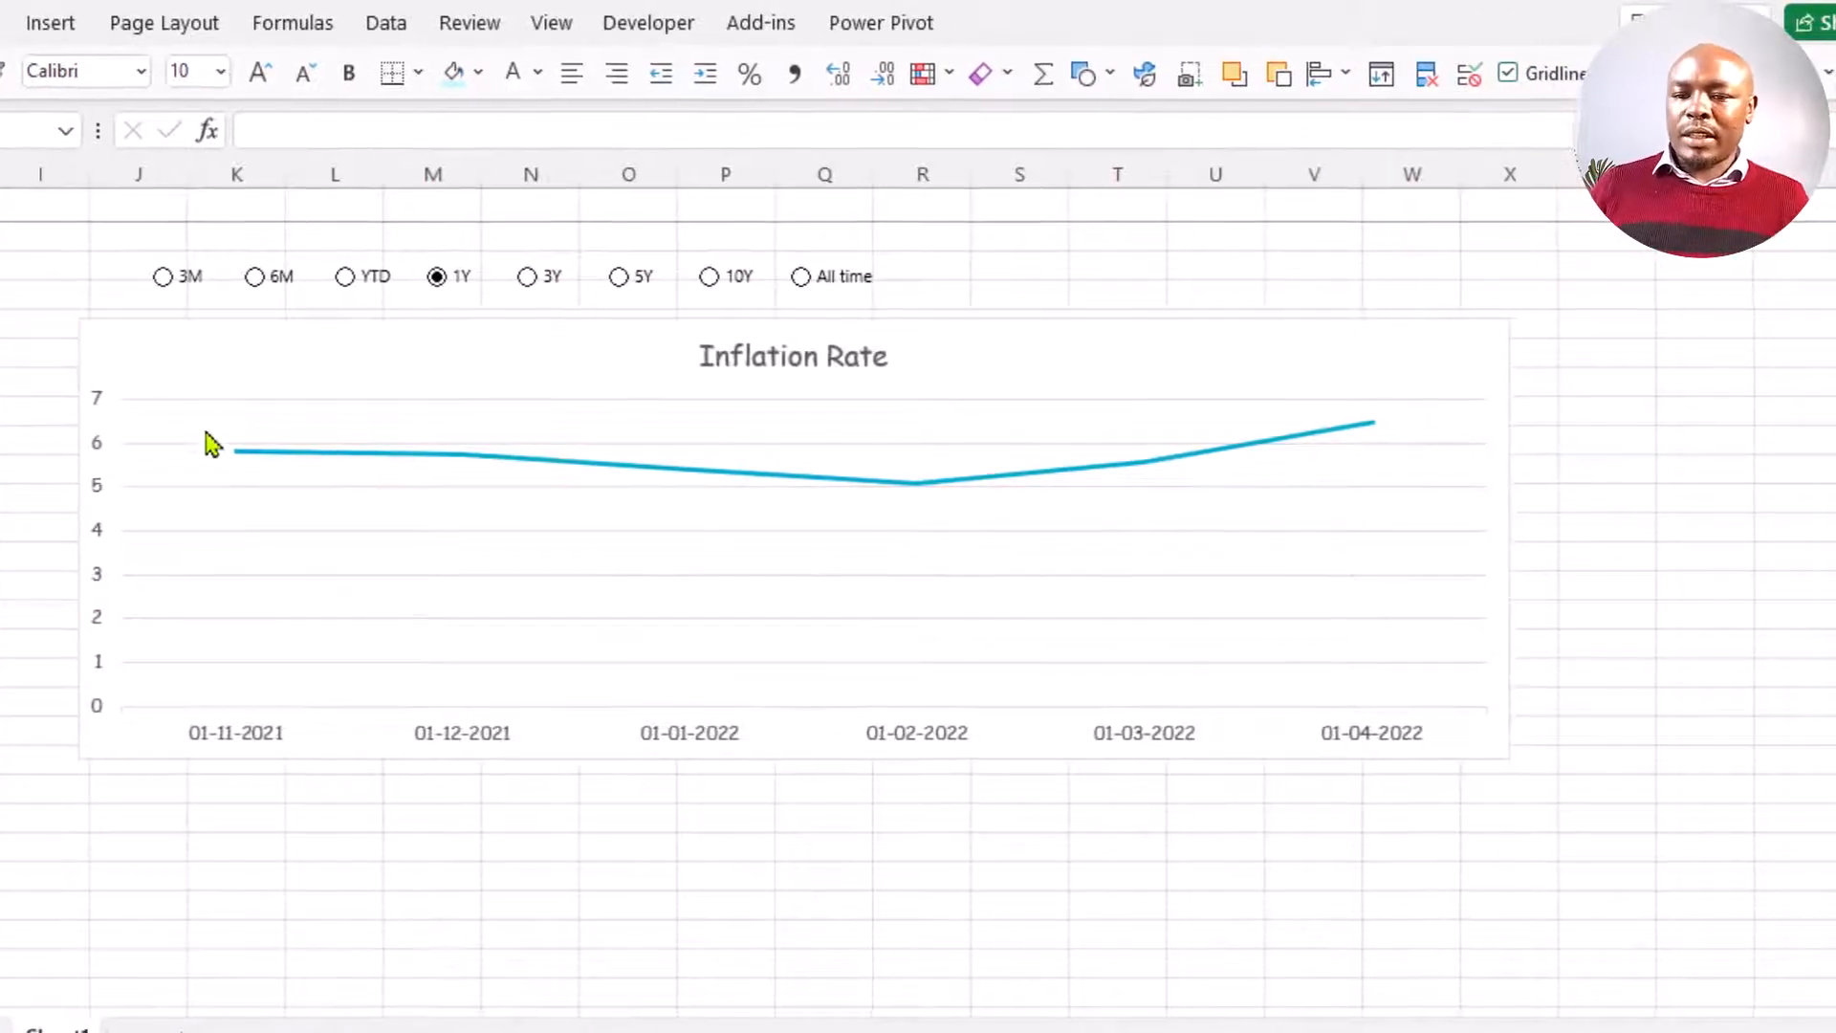
pyautogui.click(285, 369)
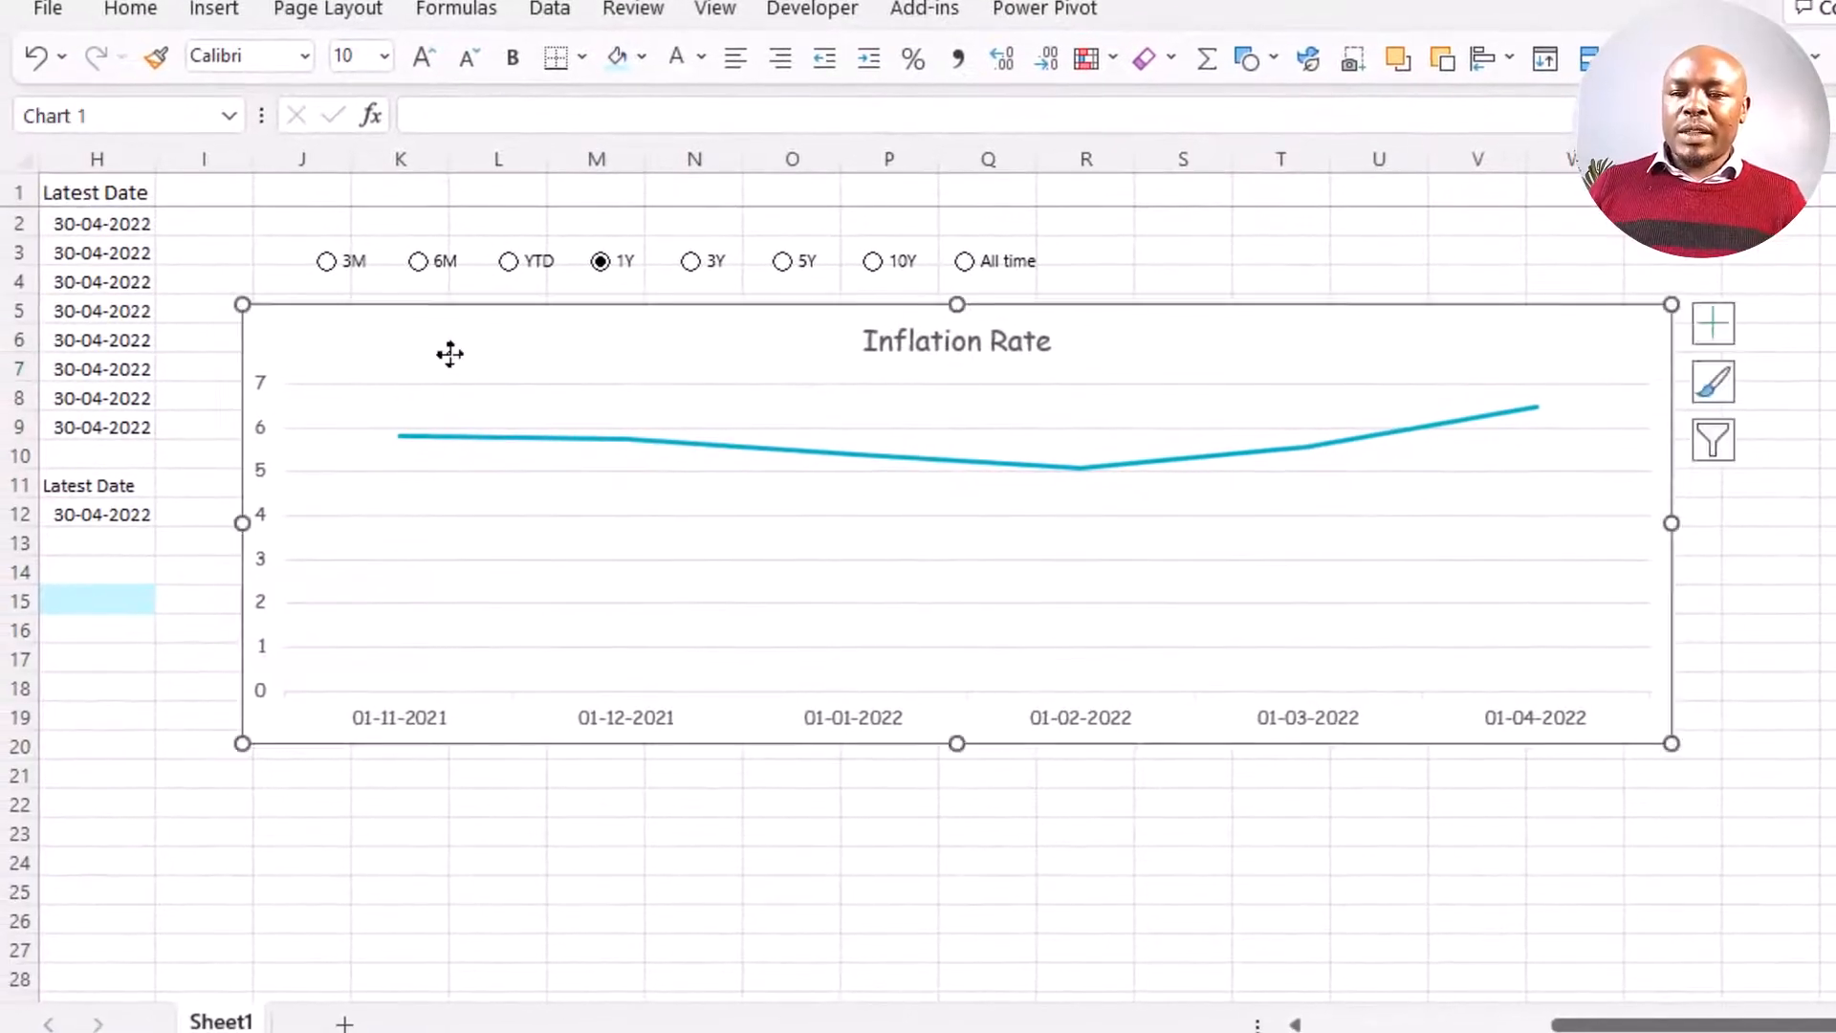
pyautogui.rightClick(449, 353)
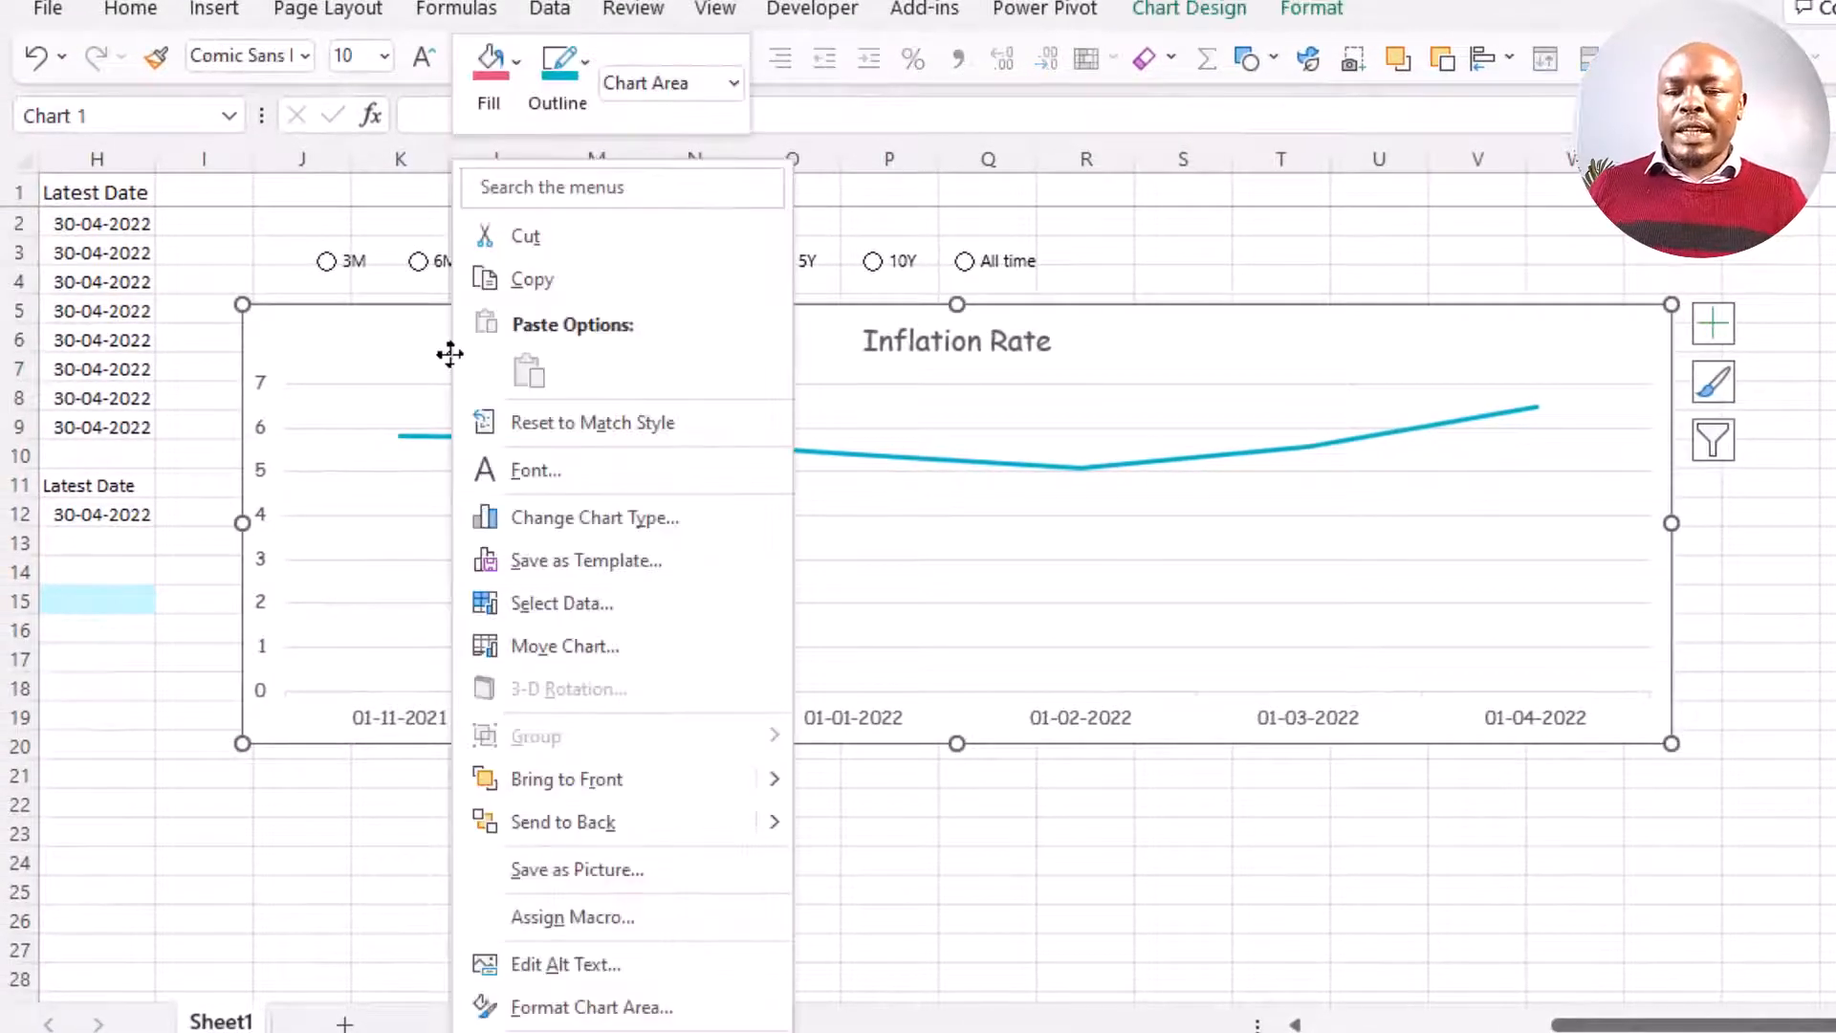
pyautogui.click(609, 604)
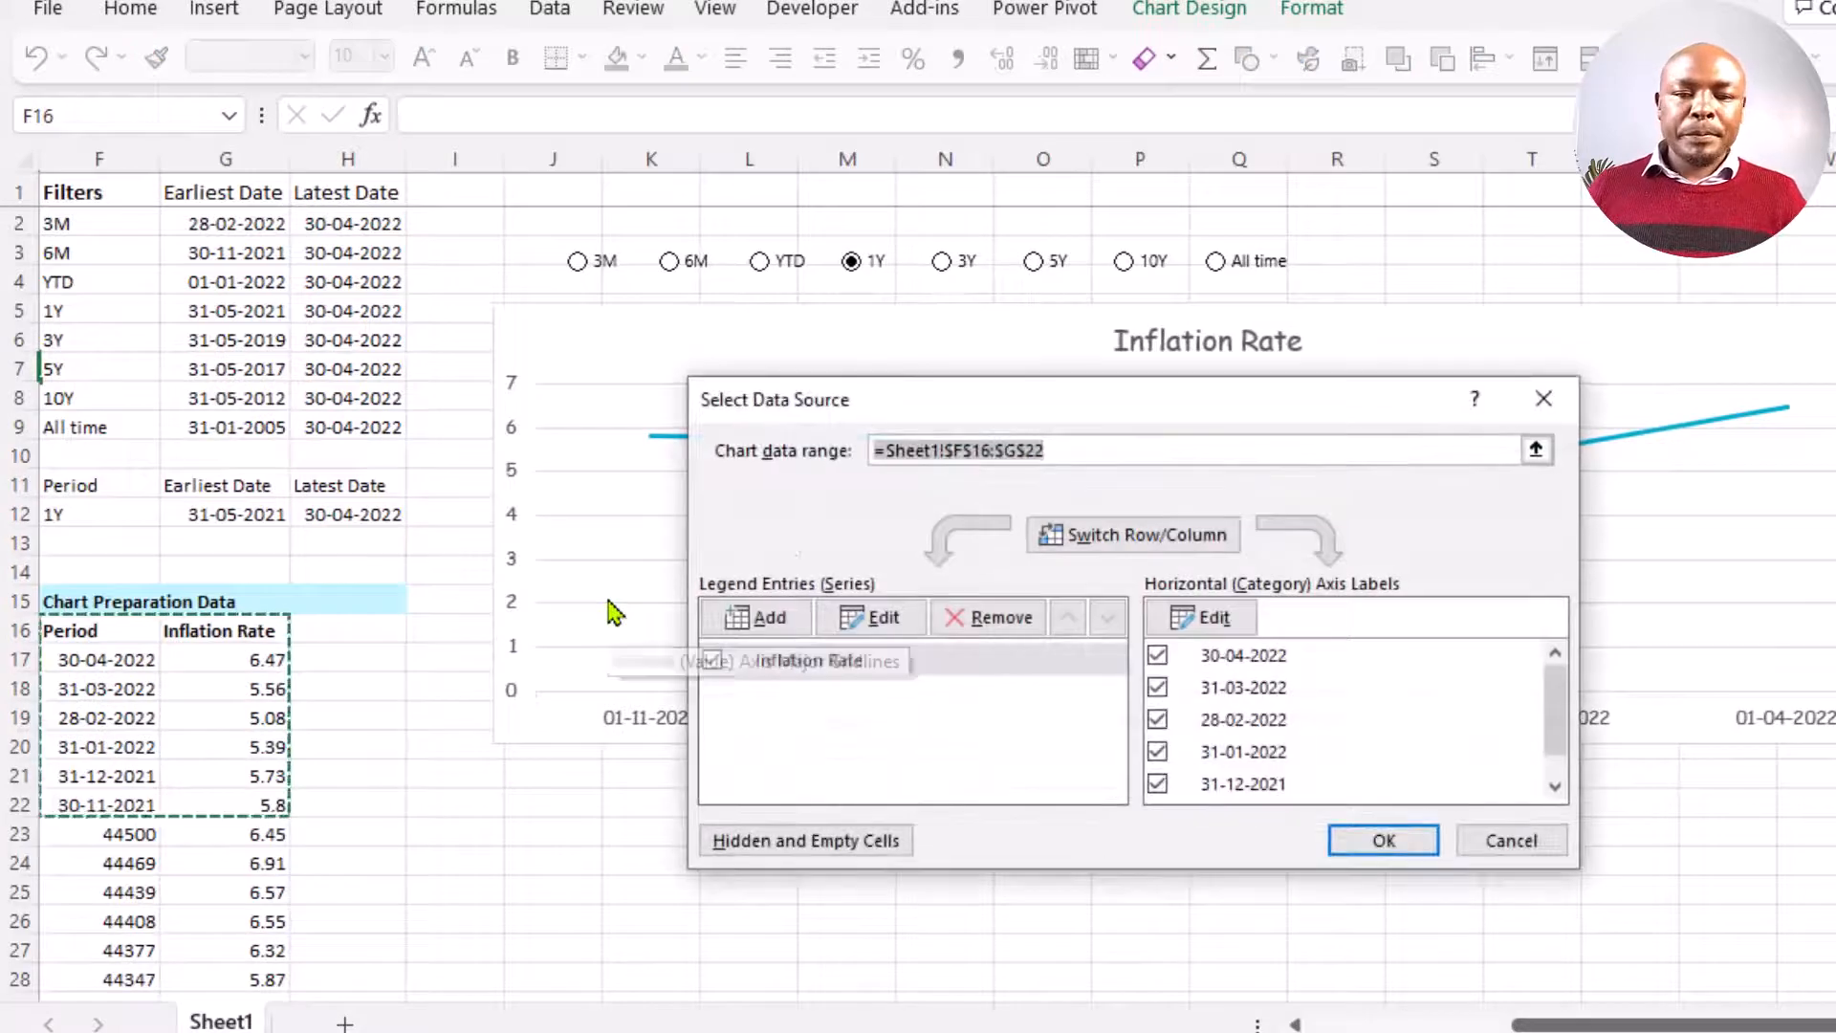
pyautogui.click(832, 666)
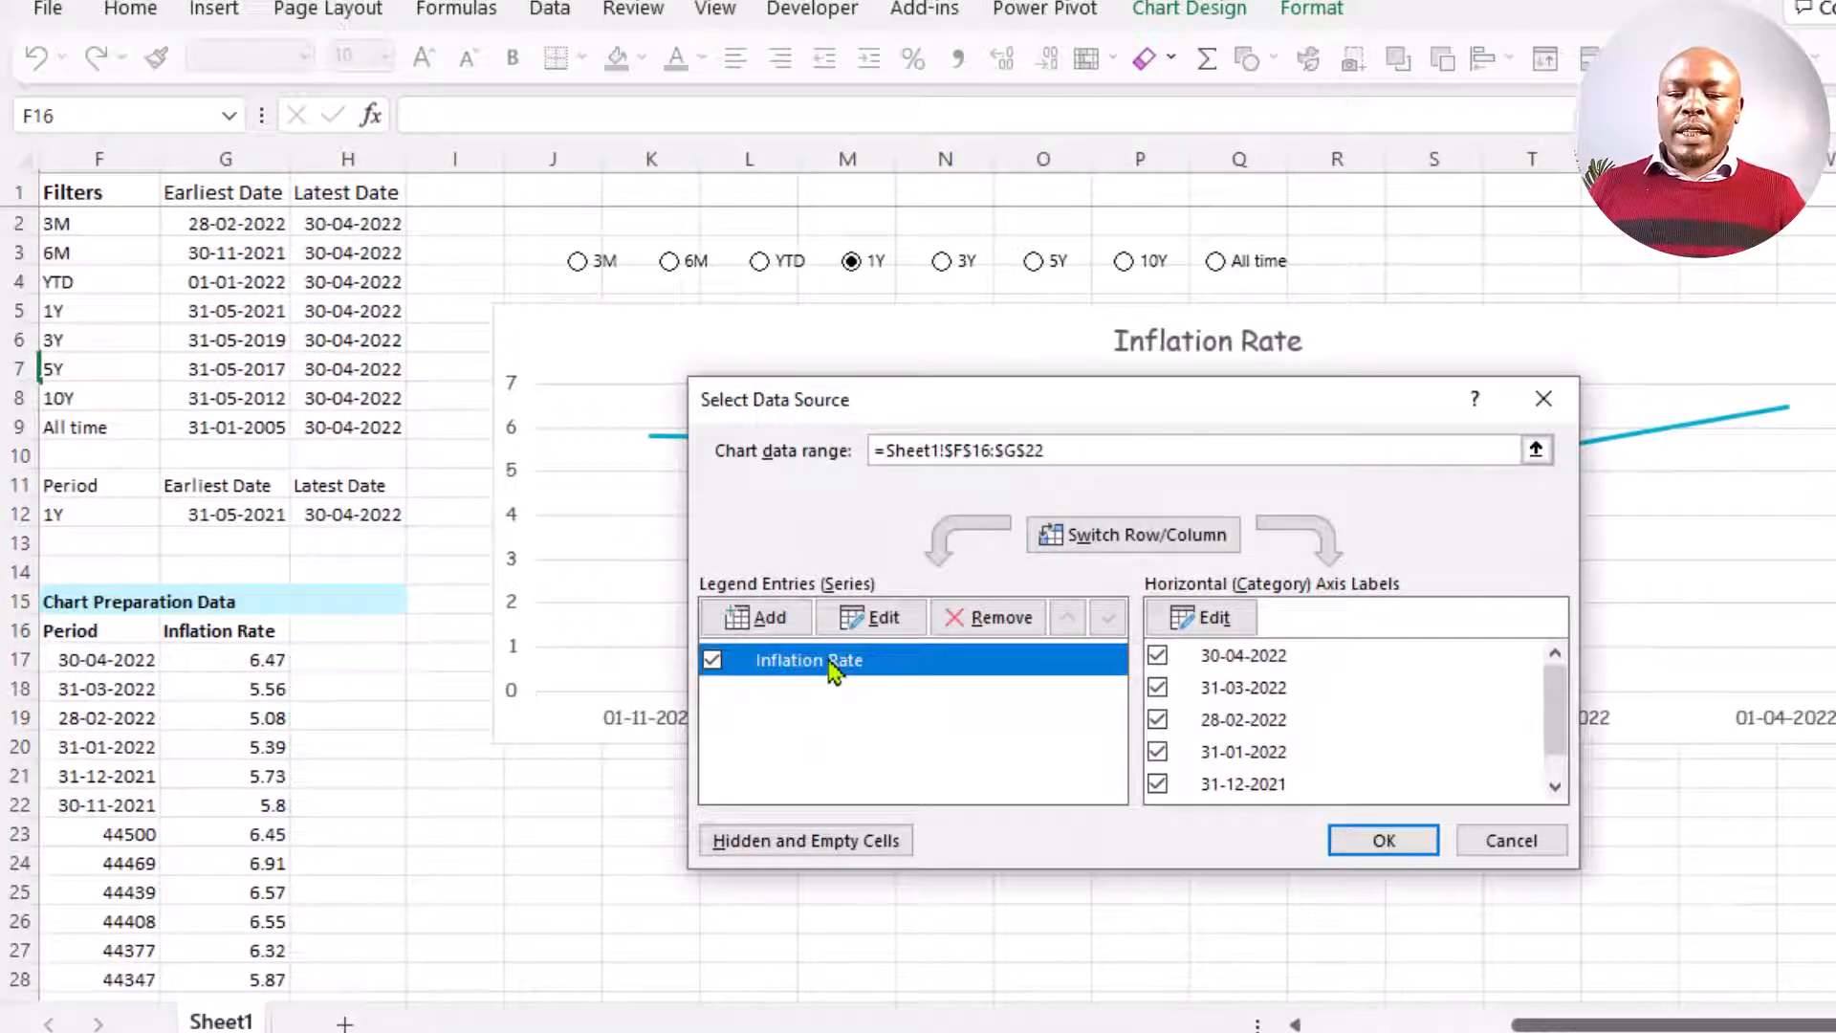
pyautogui.click(879, 618)
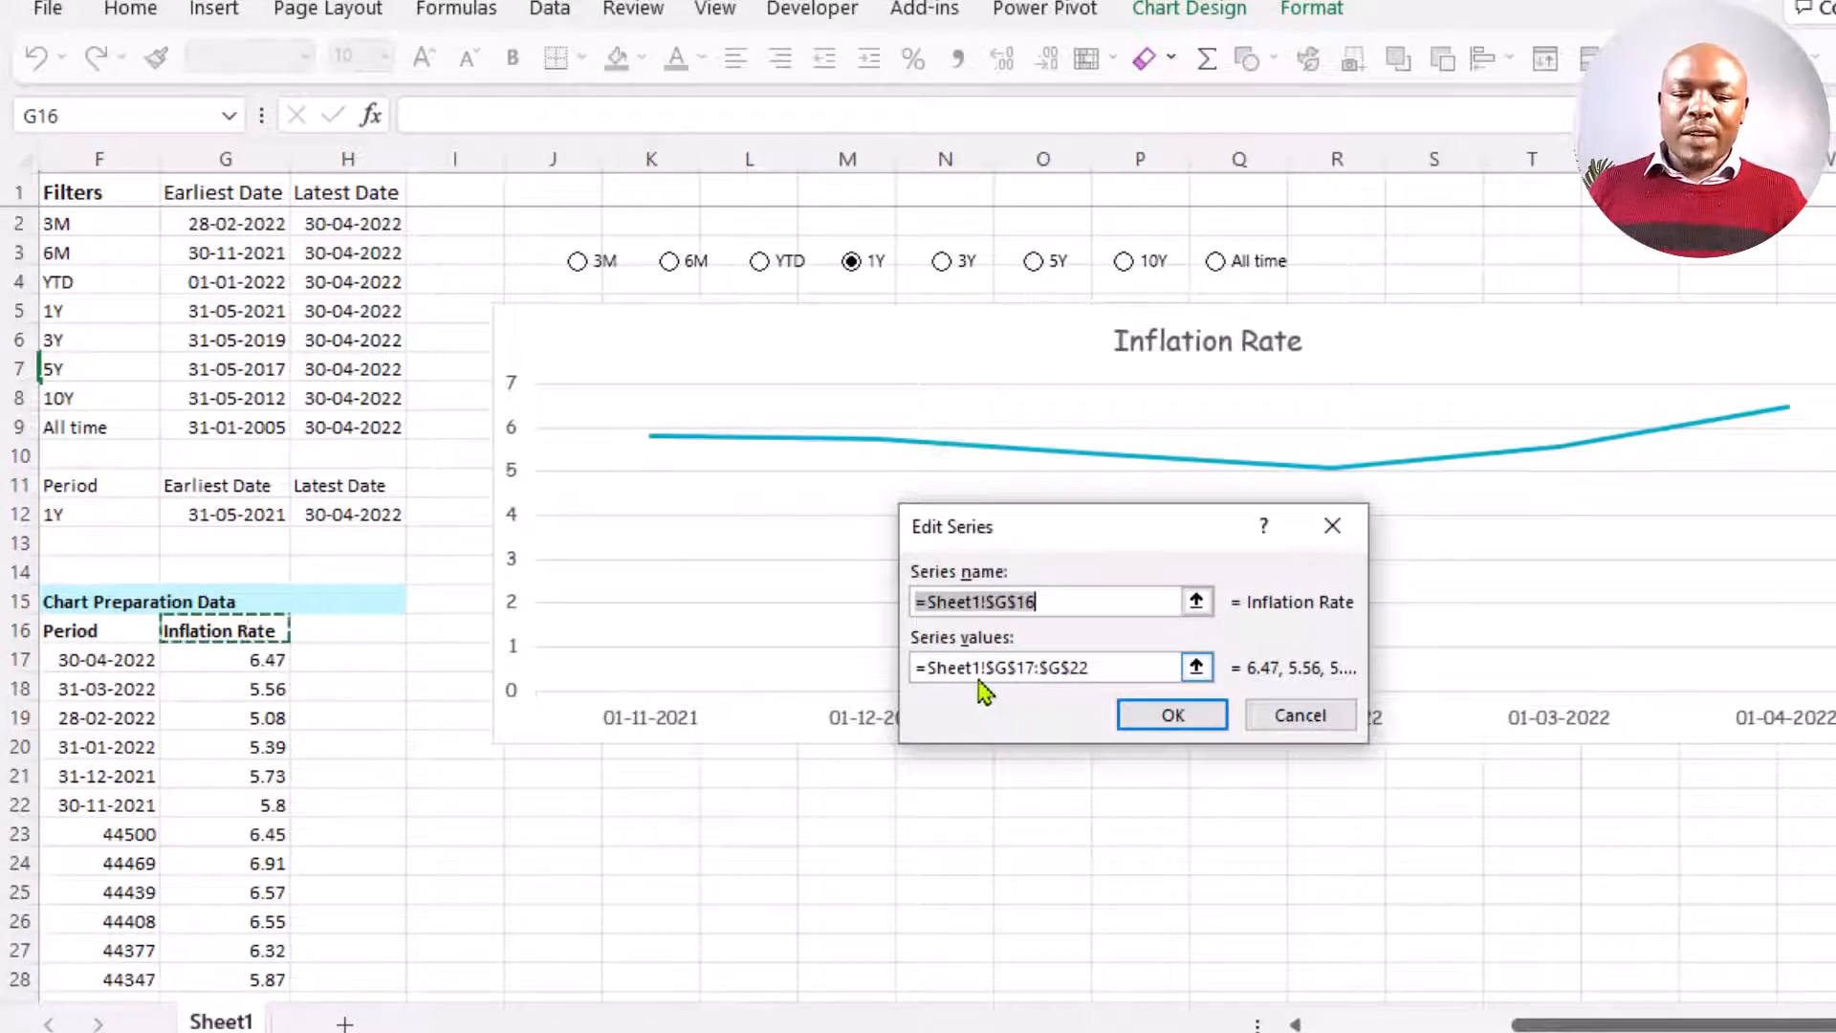
pyautogui.moveTo(990, 674); pyautogui.dragTo(1124, 681)
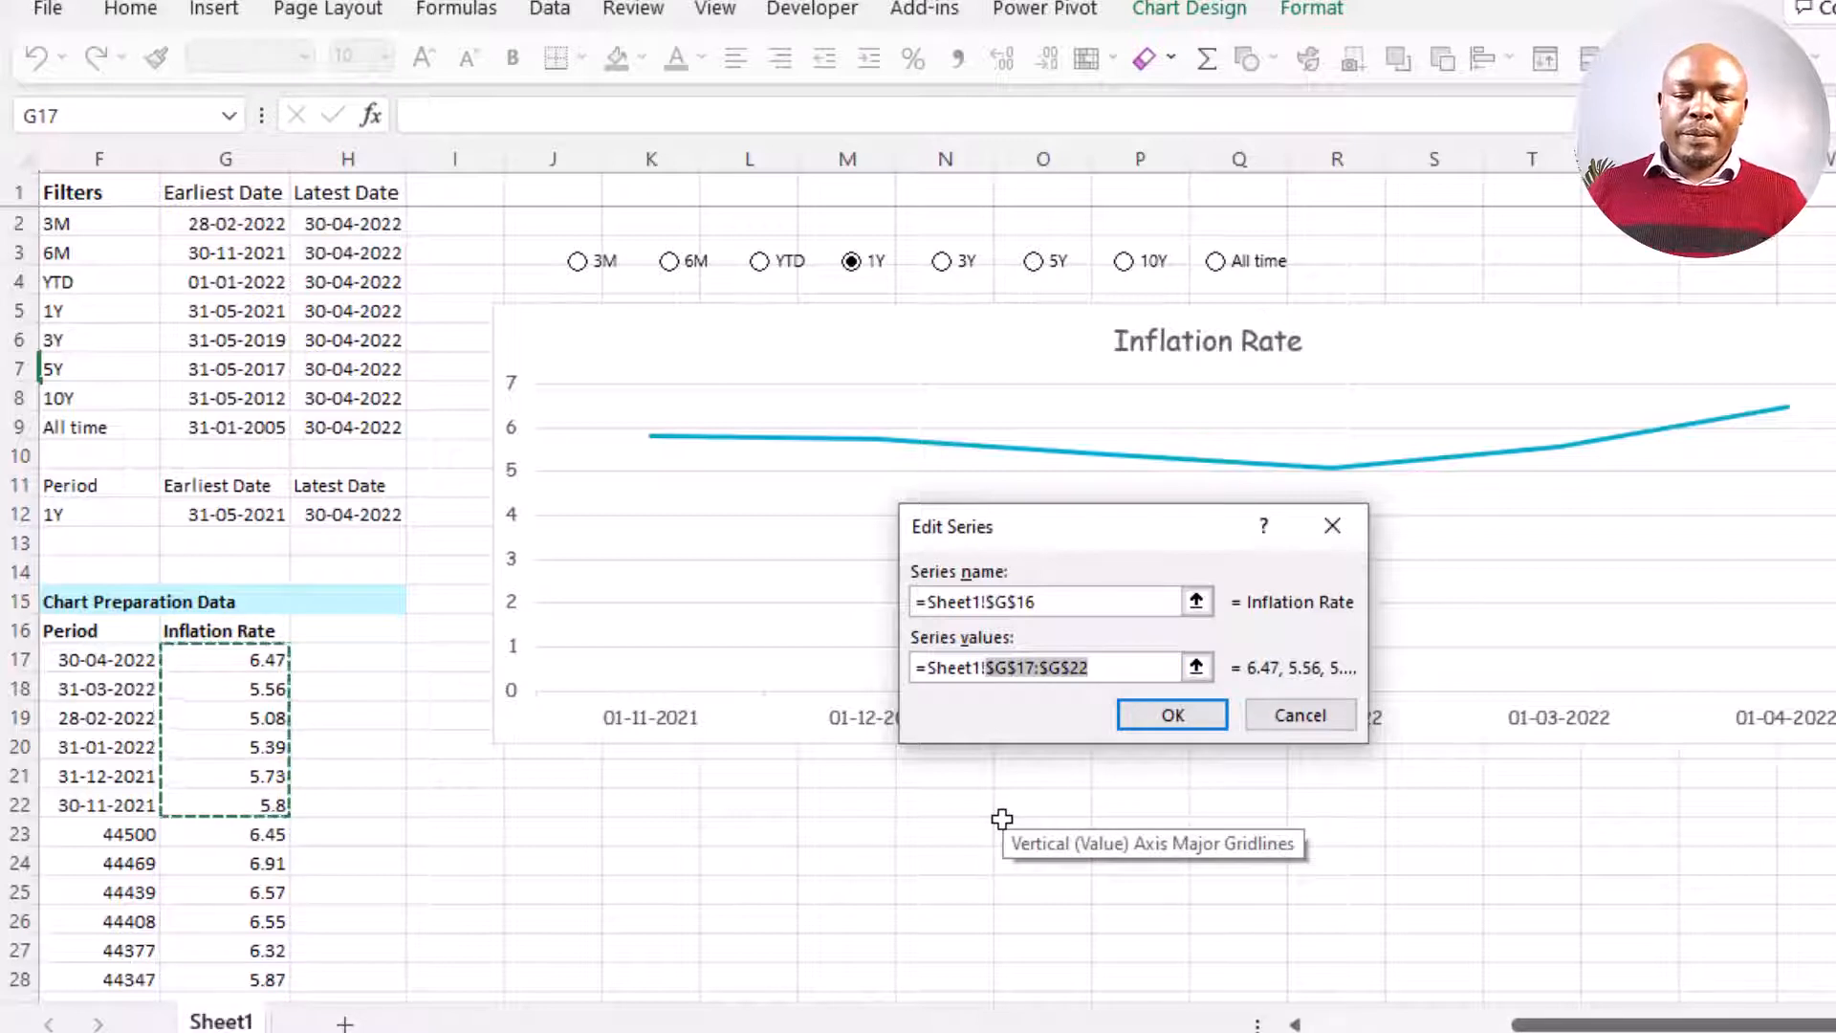
pyautogui.press('BackSpace')
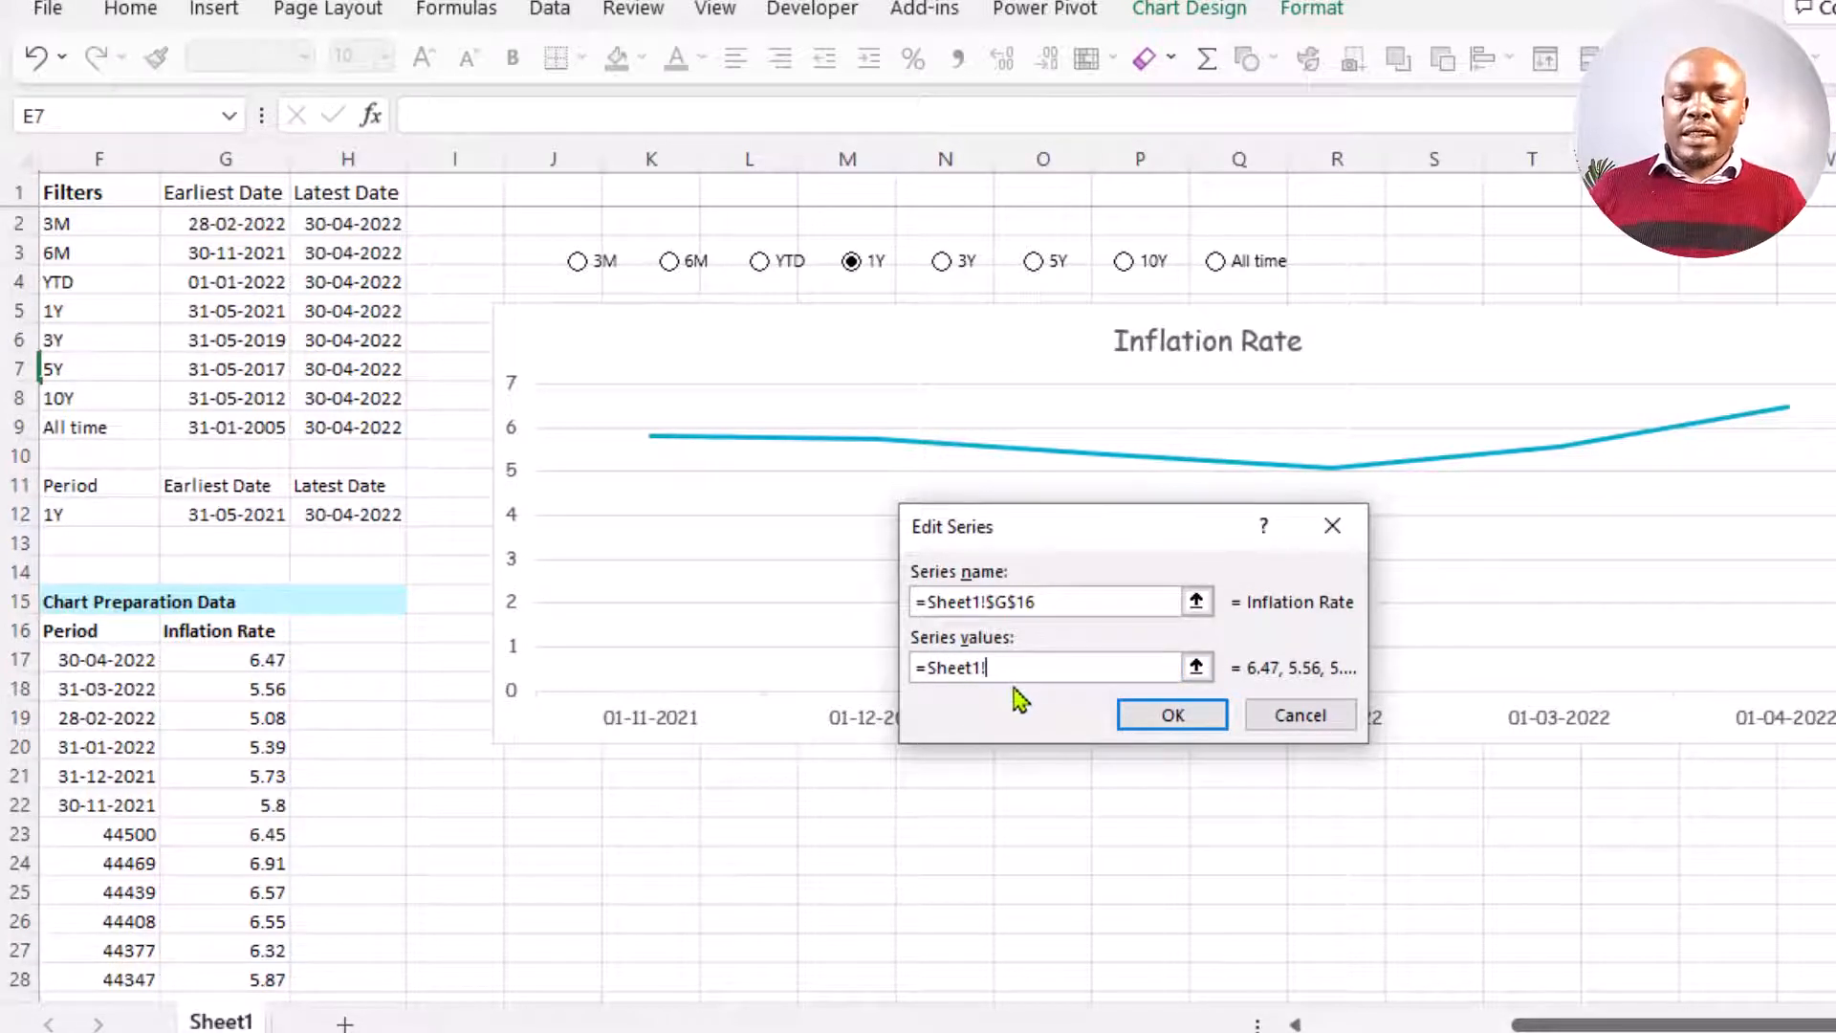
pyautogui.press('F3')
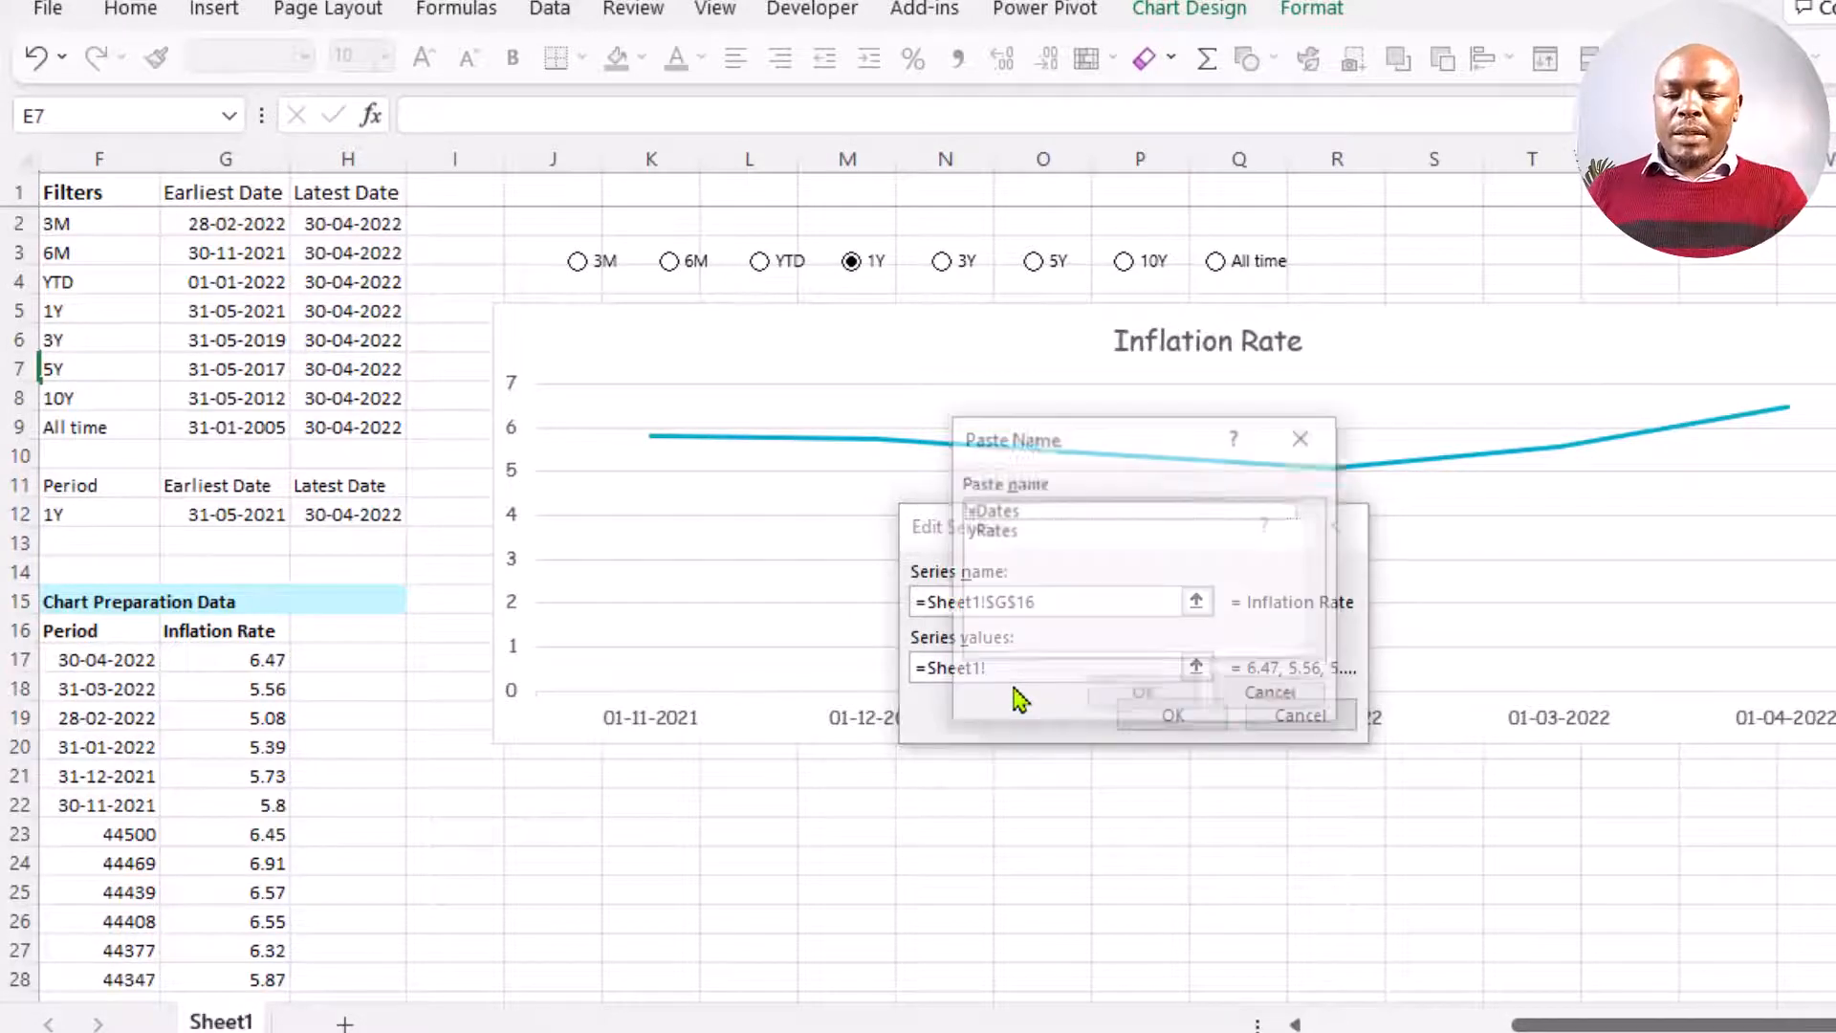
pyautogui.doubleClick(1012, 532)
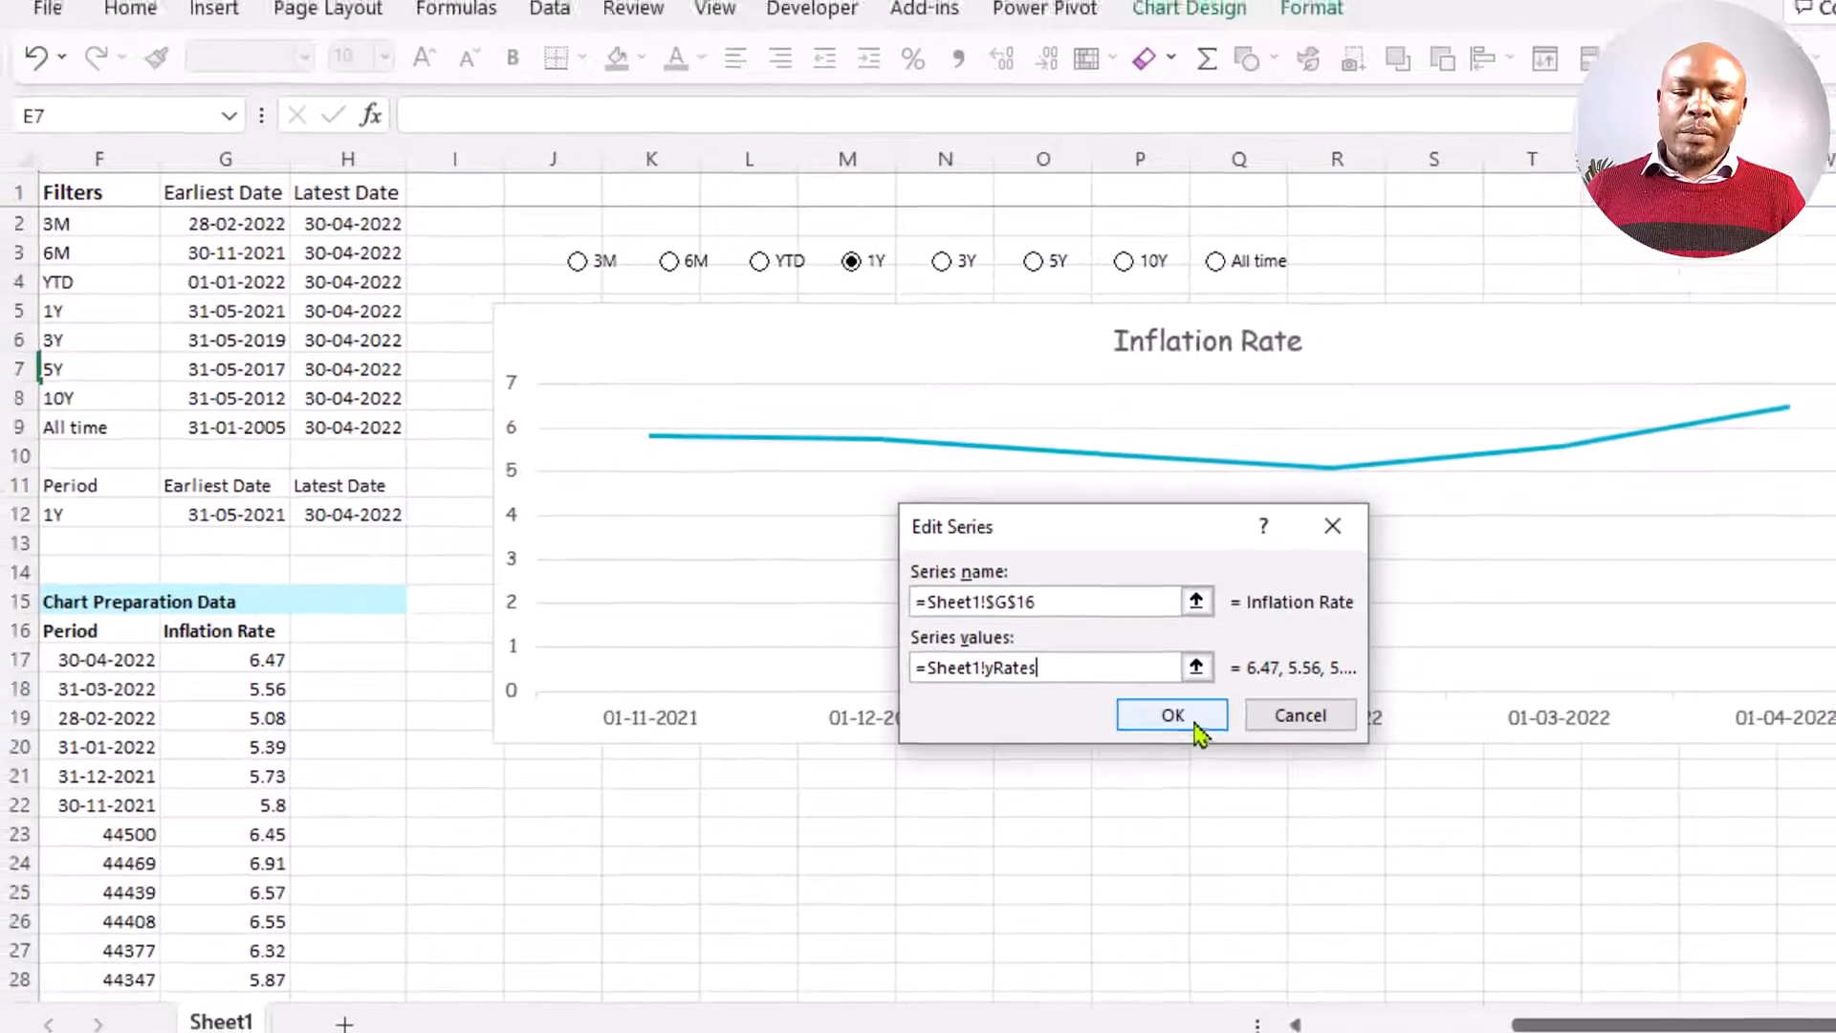
pyautogui.click(1009, 728)
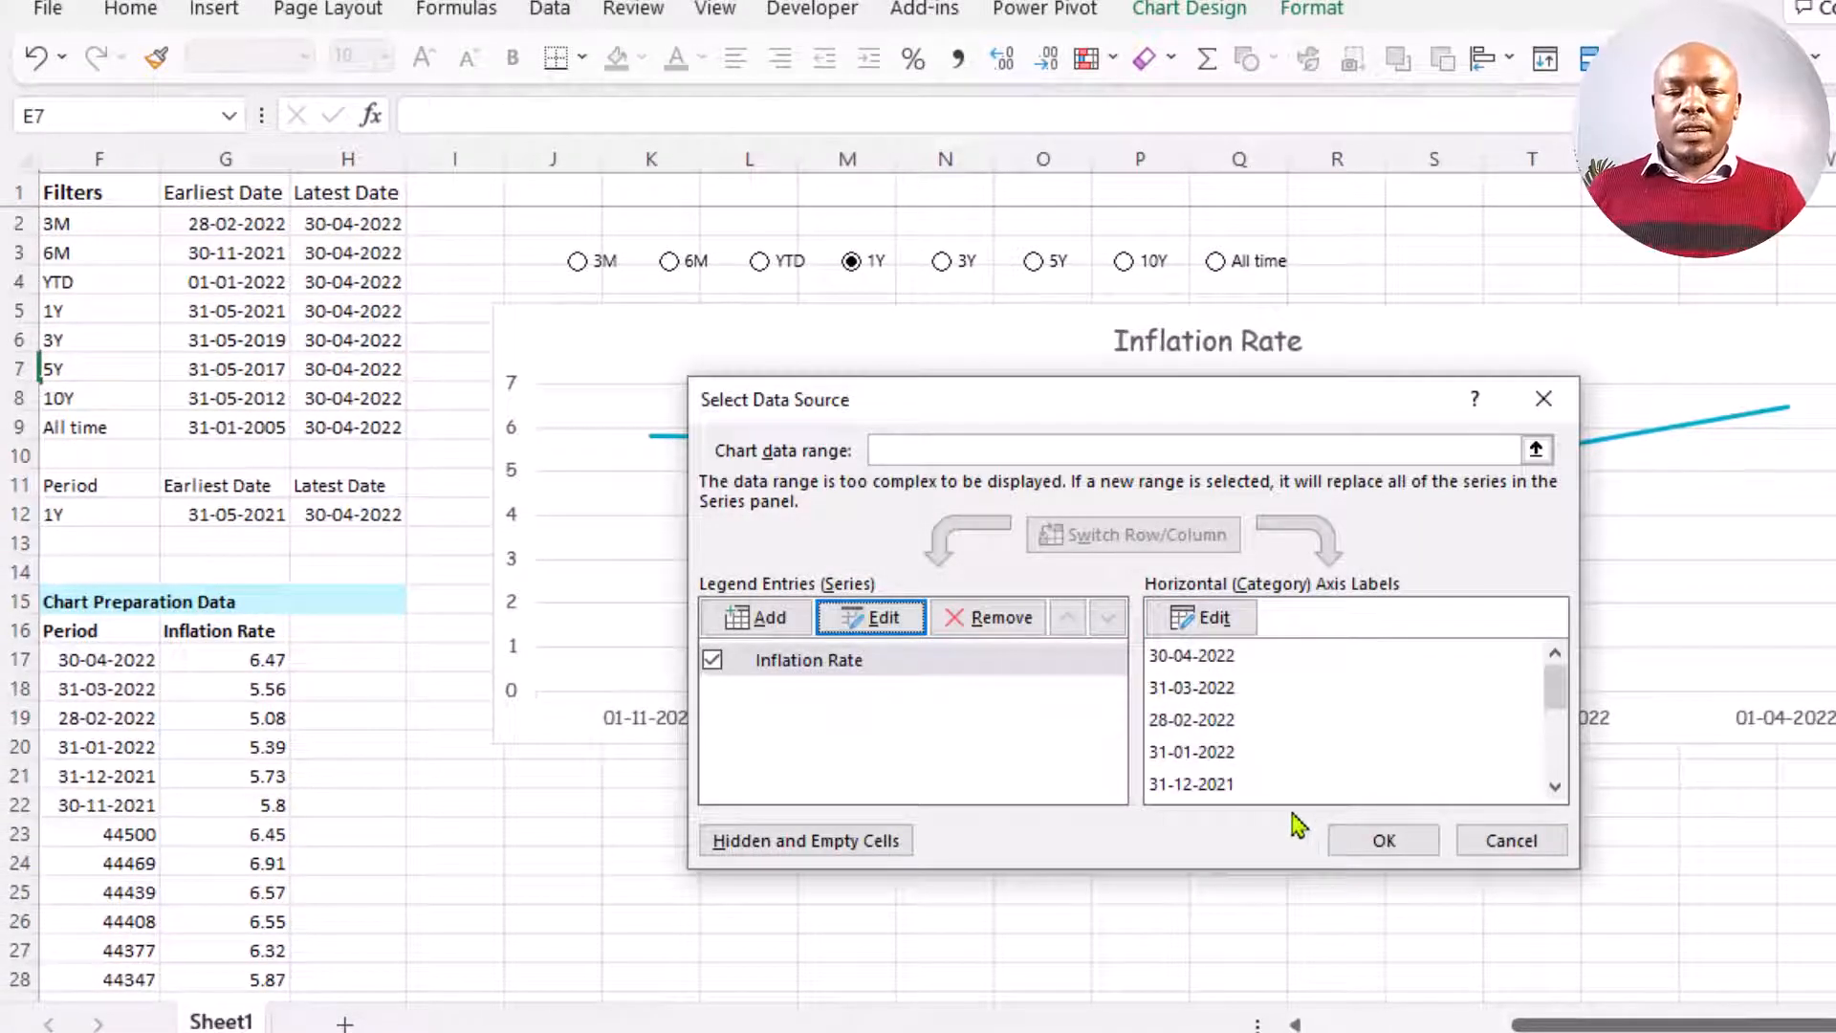
# - Set the chart's horizontal axis label range to =Sheet1!xDates and apply the data source changes
pyautogui.click(1240, 629)
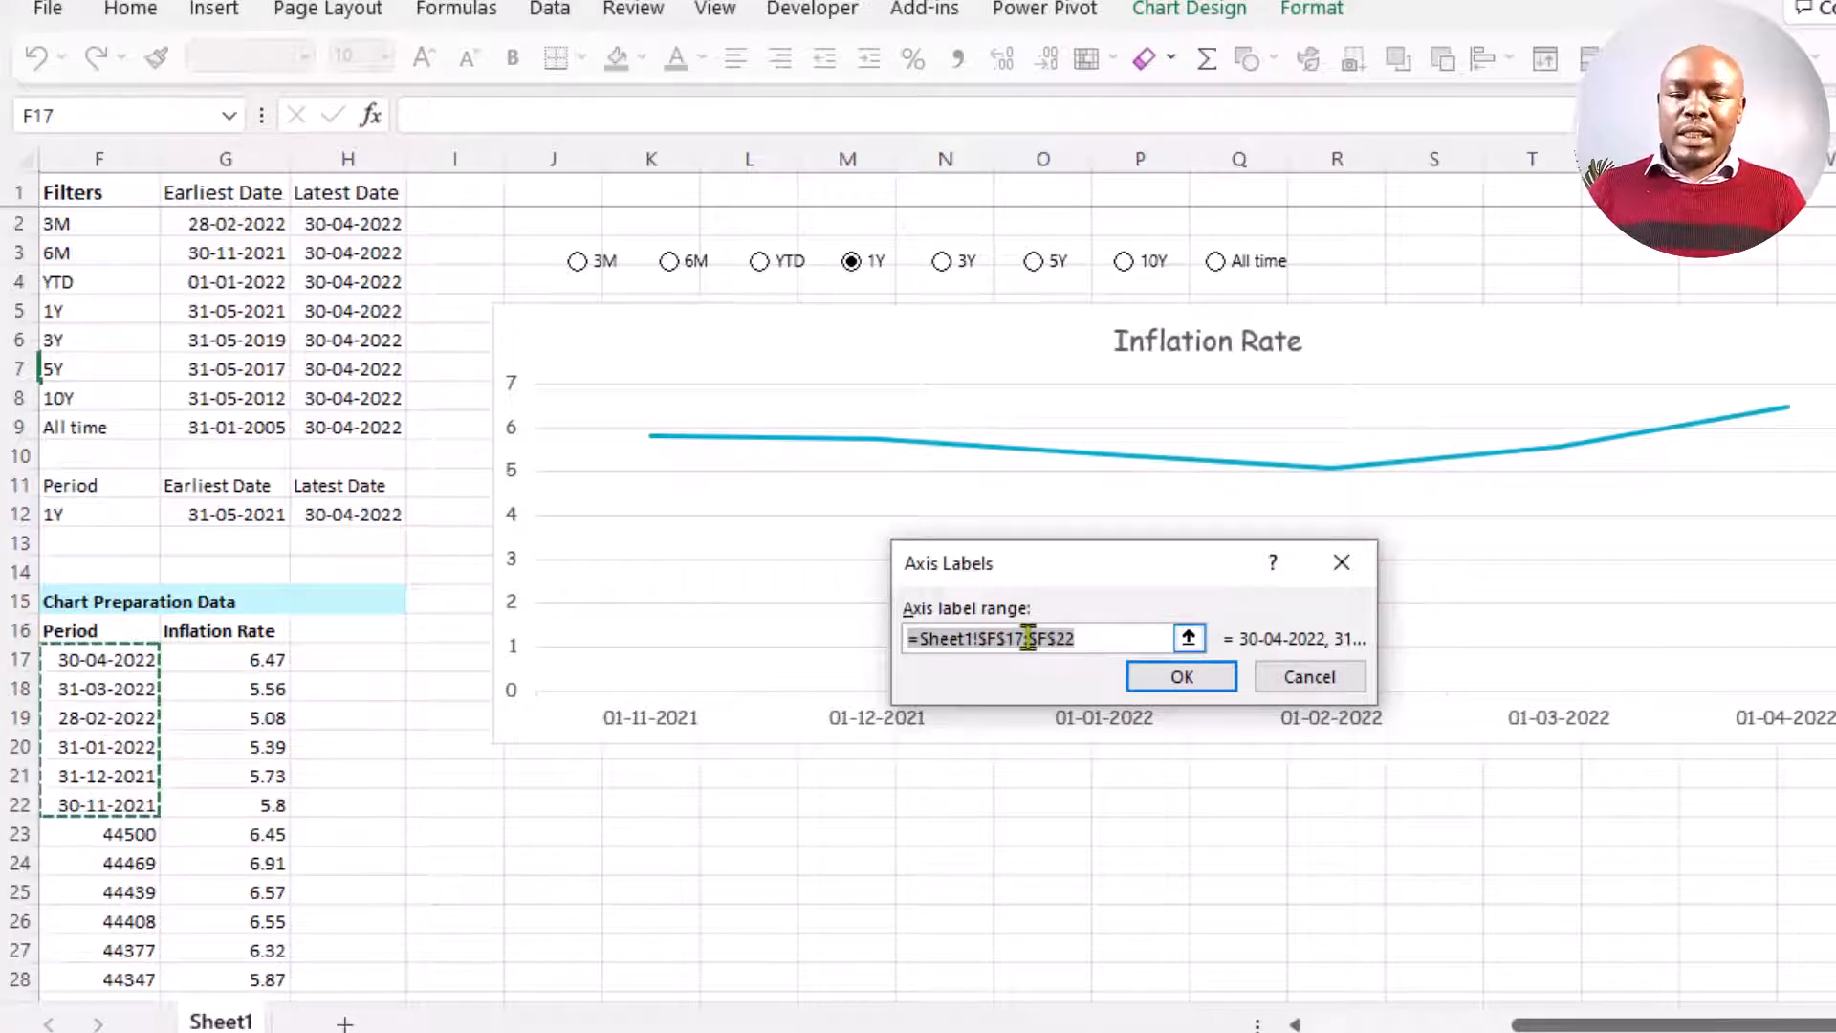
pyautogui.click(1033, 637)
pyautogui.moveTo(998, 637); pyautogui.dragTo(1107, 643)
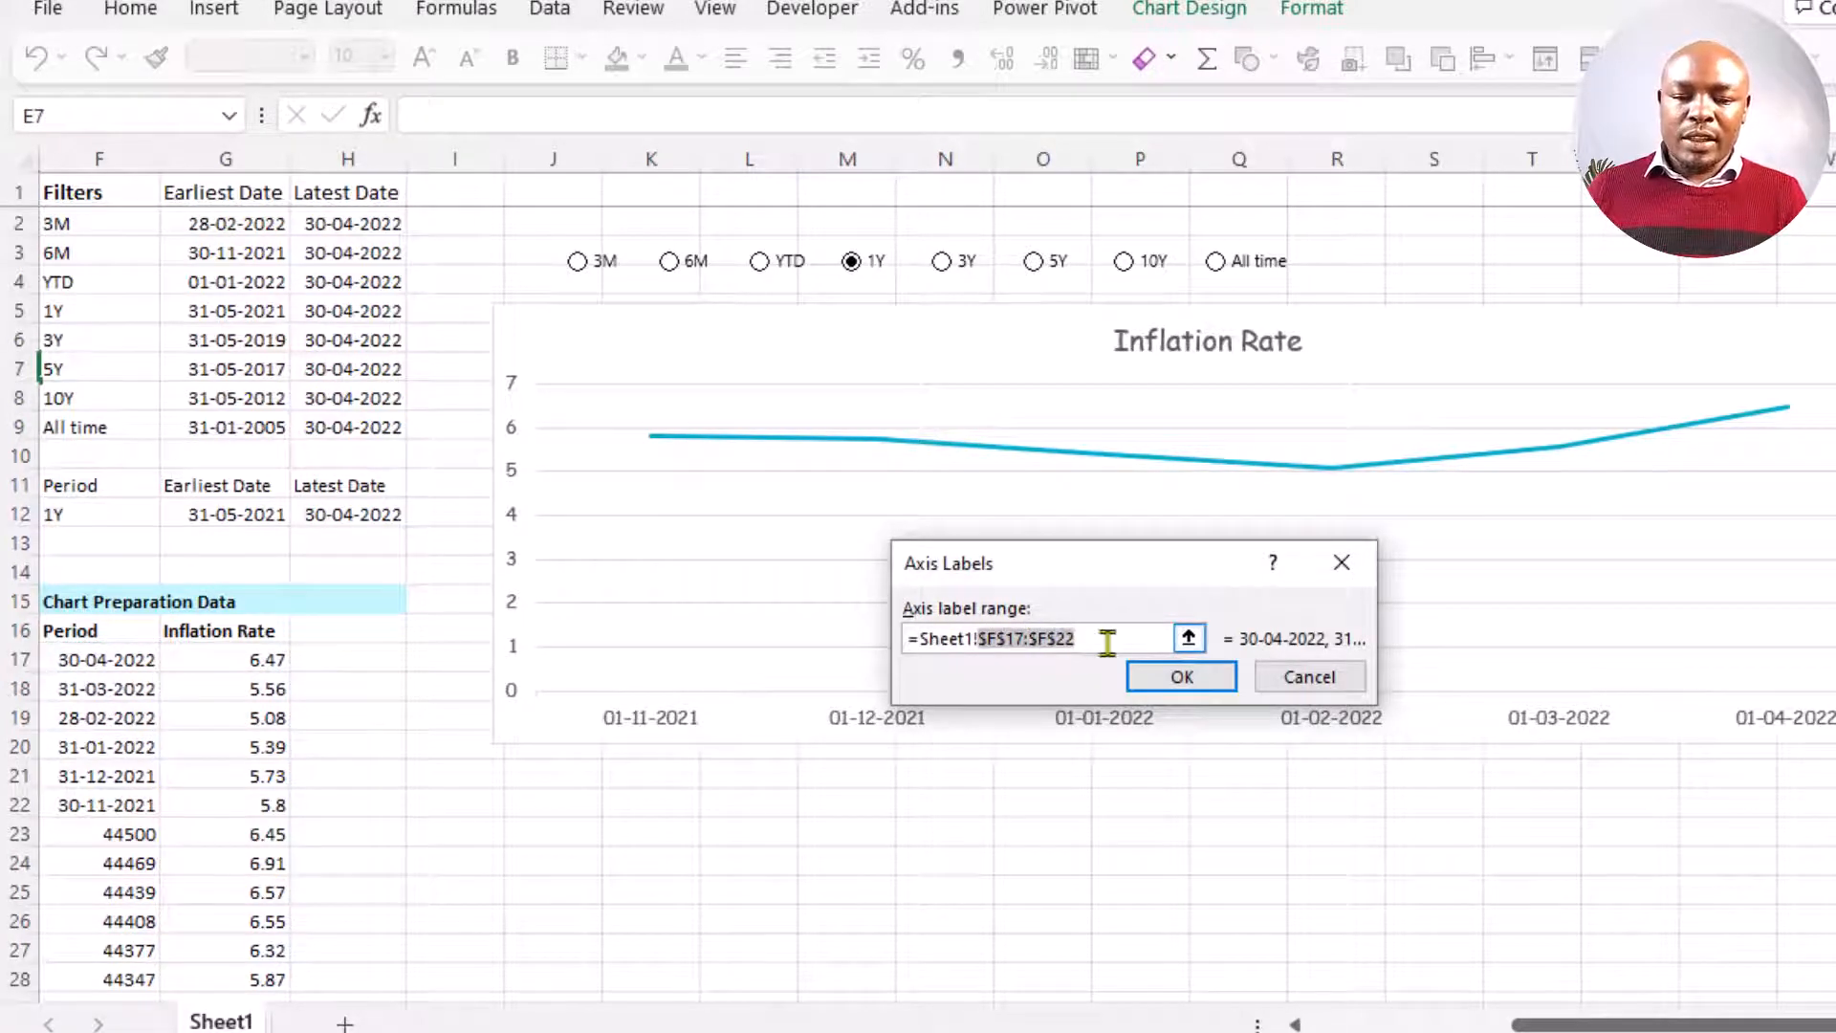
pyautogui.press('BackSpace')
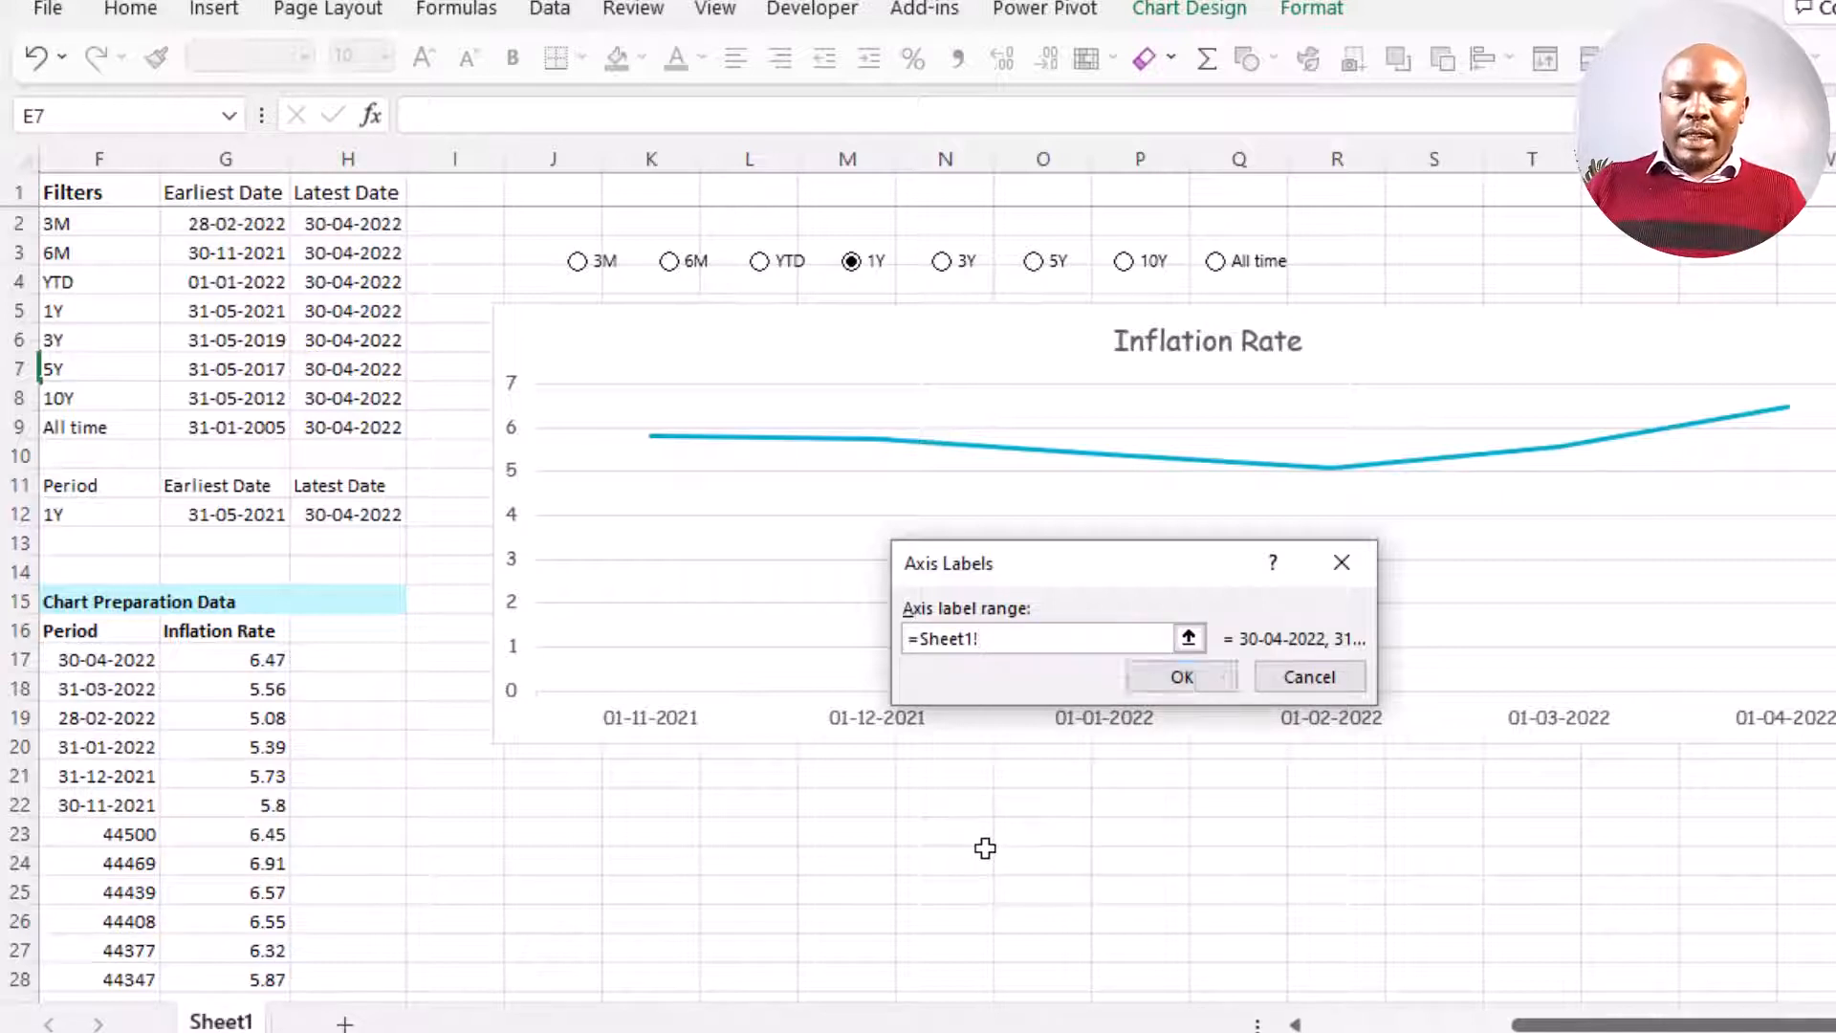
pyautogui.press('F3')
pyautogui.doubleClick(995, 514)
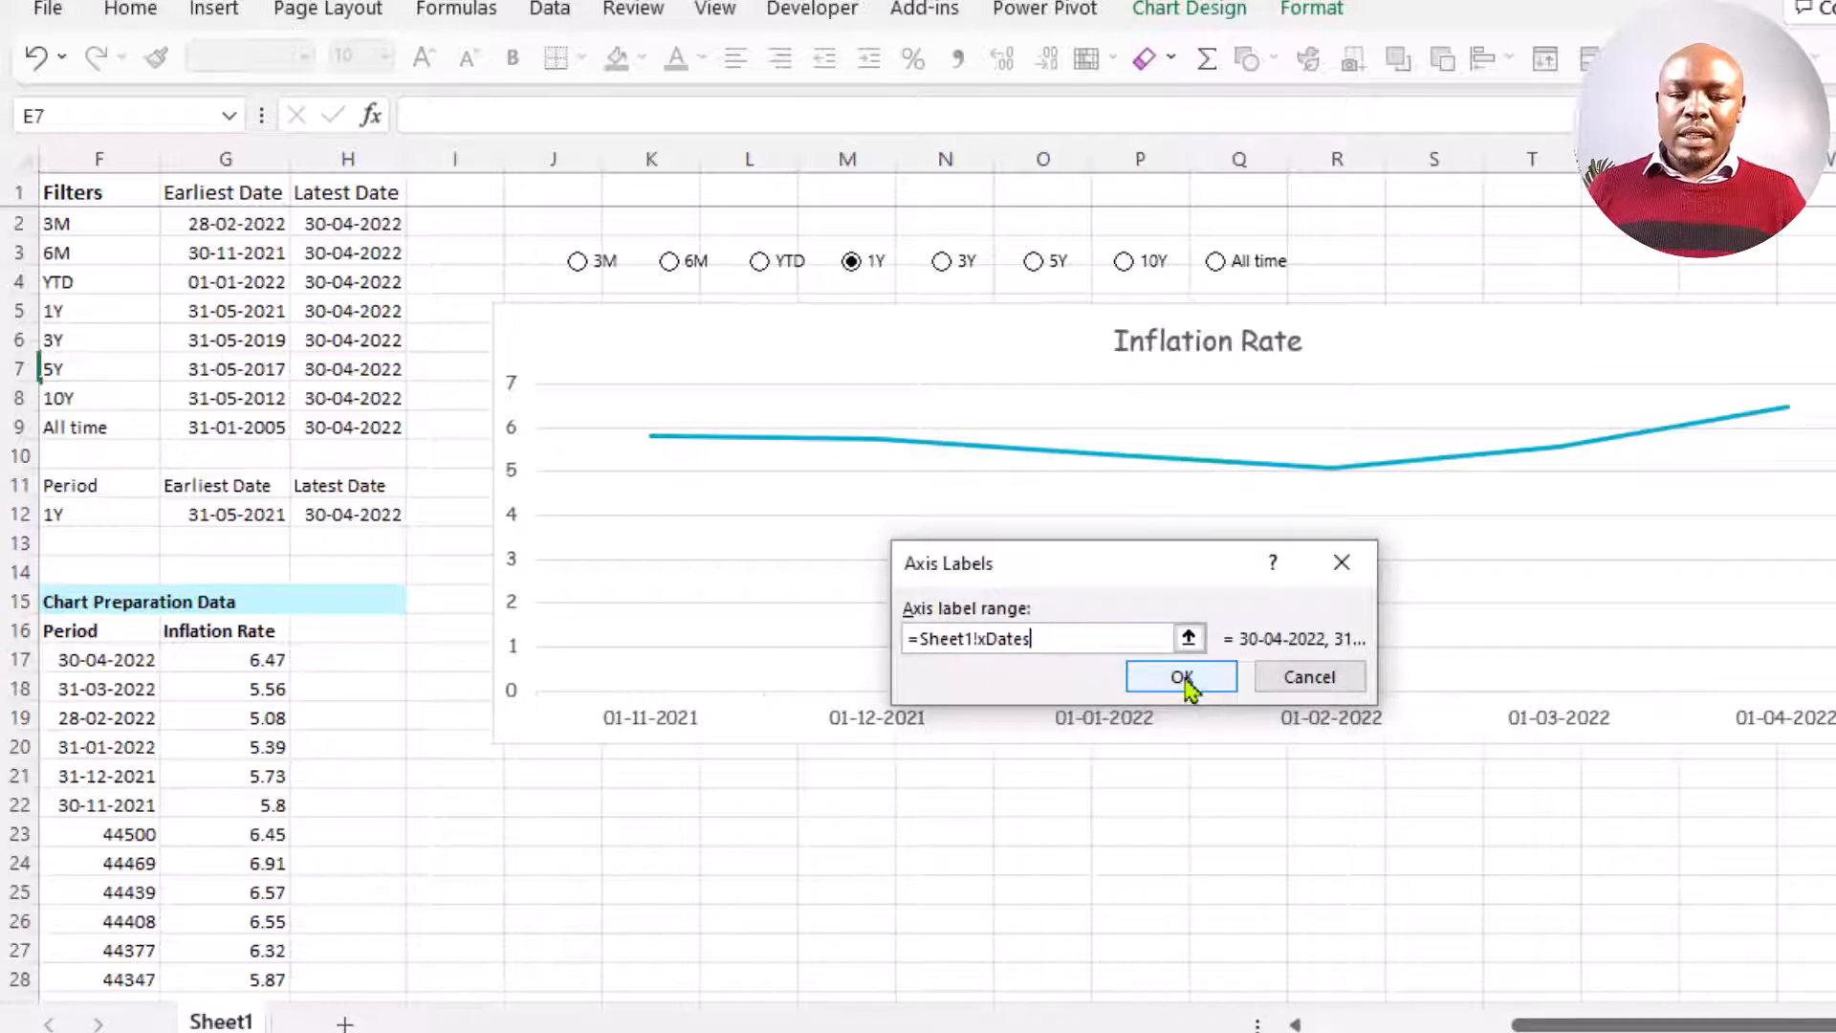
pyautogui.click(1185, 681)
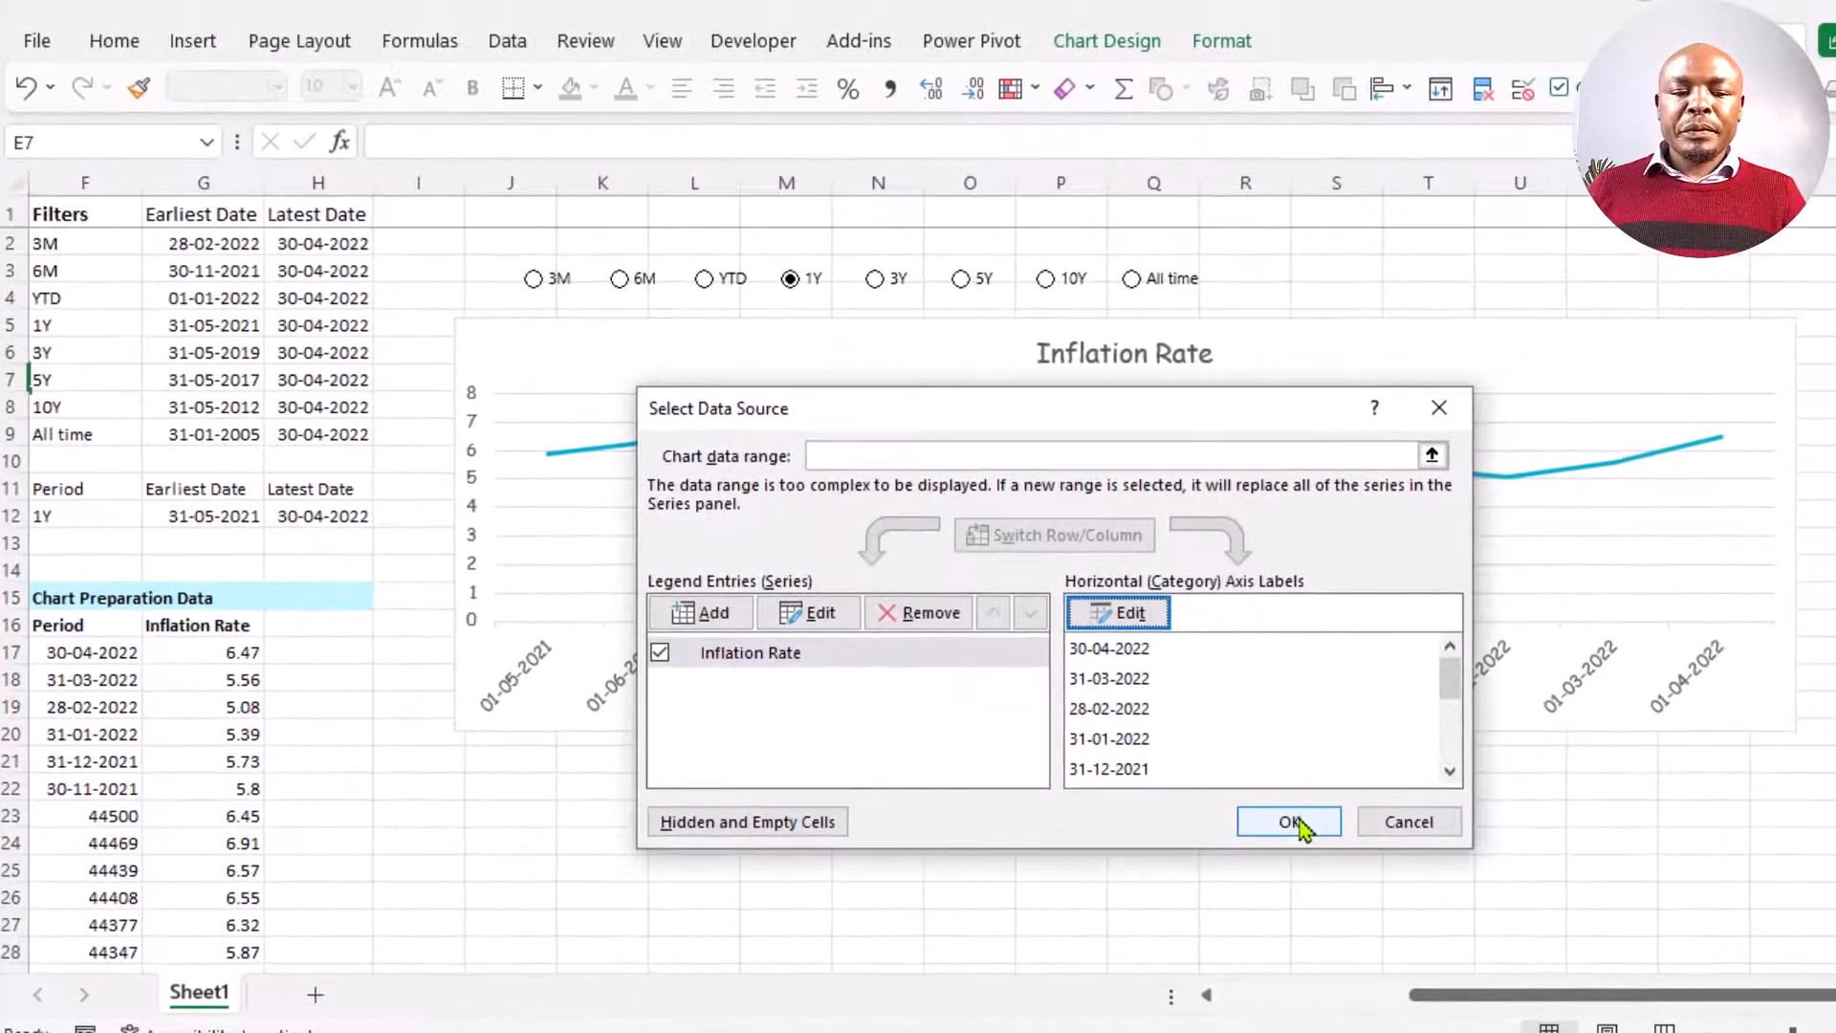
pyautogui.click(1288, 821)
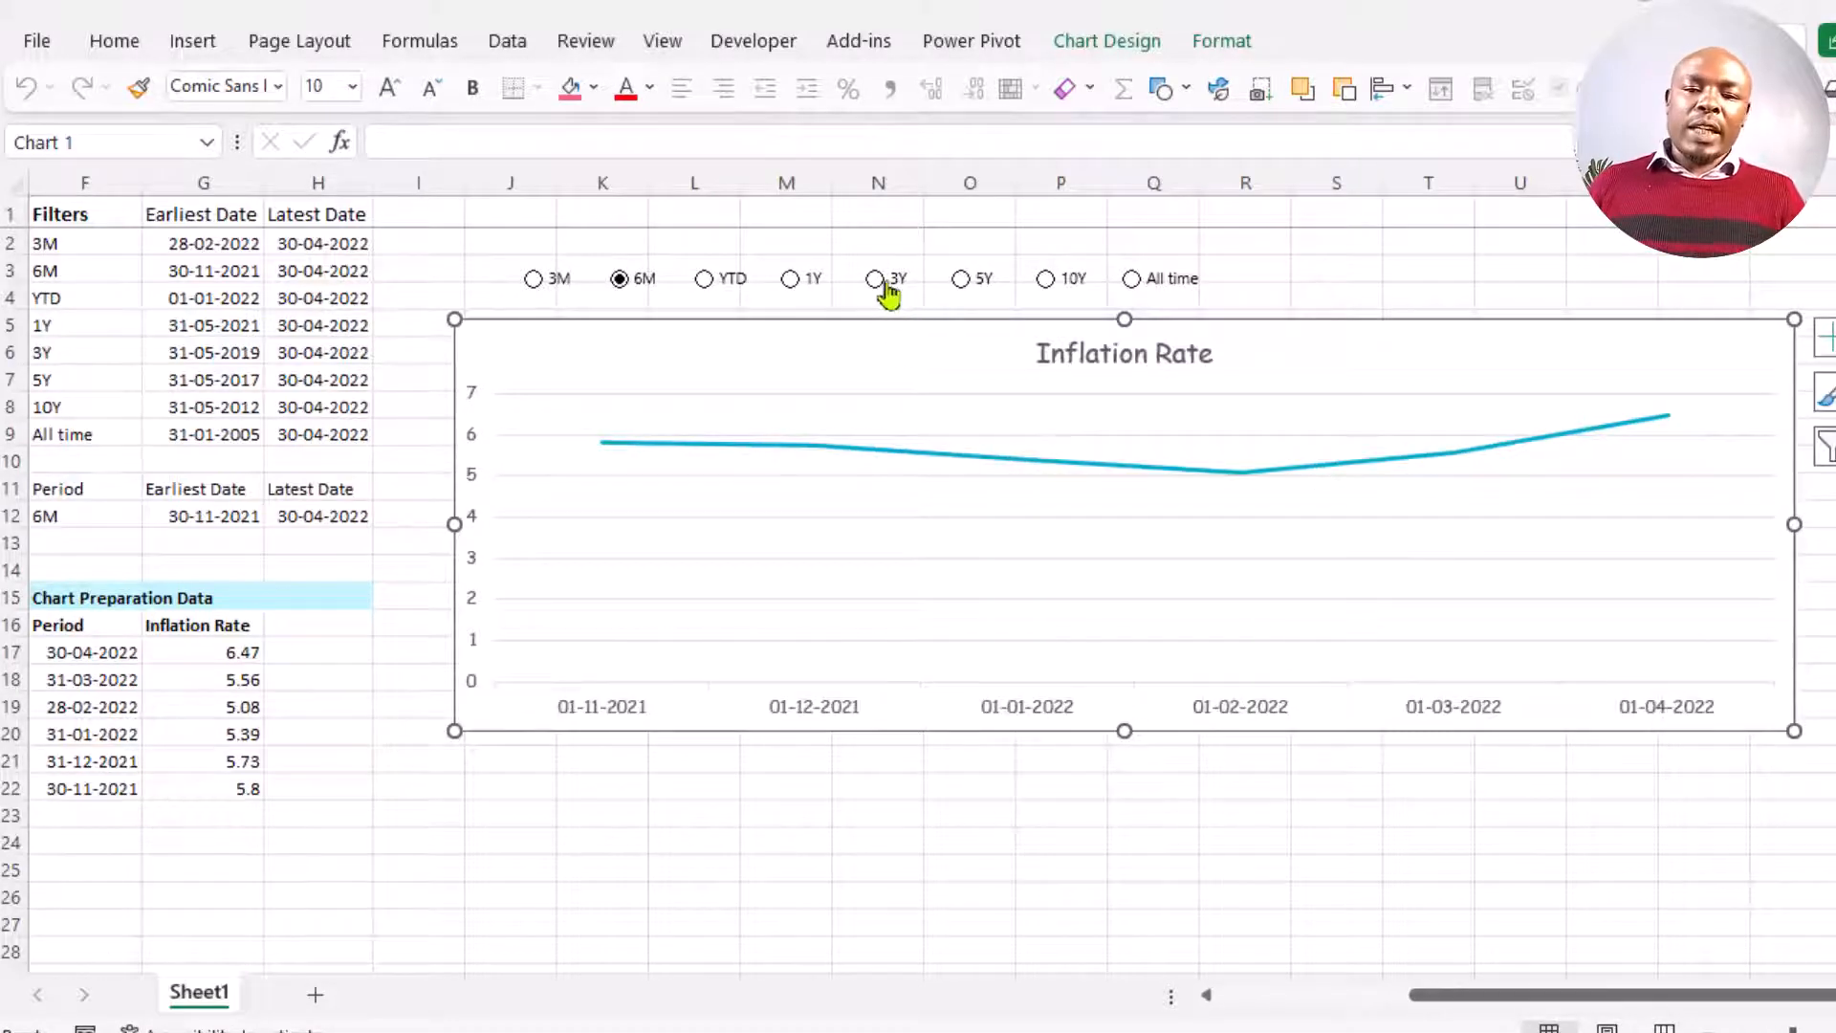
# - Test the chart's response by selecting the 3Y, 5Y and 10Y period options in turn
pyautogui.click(876, 279)
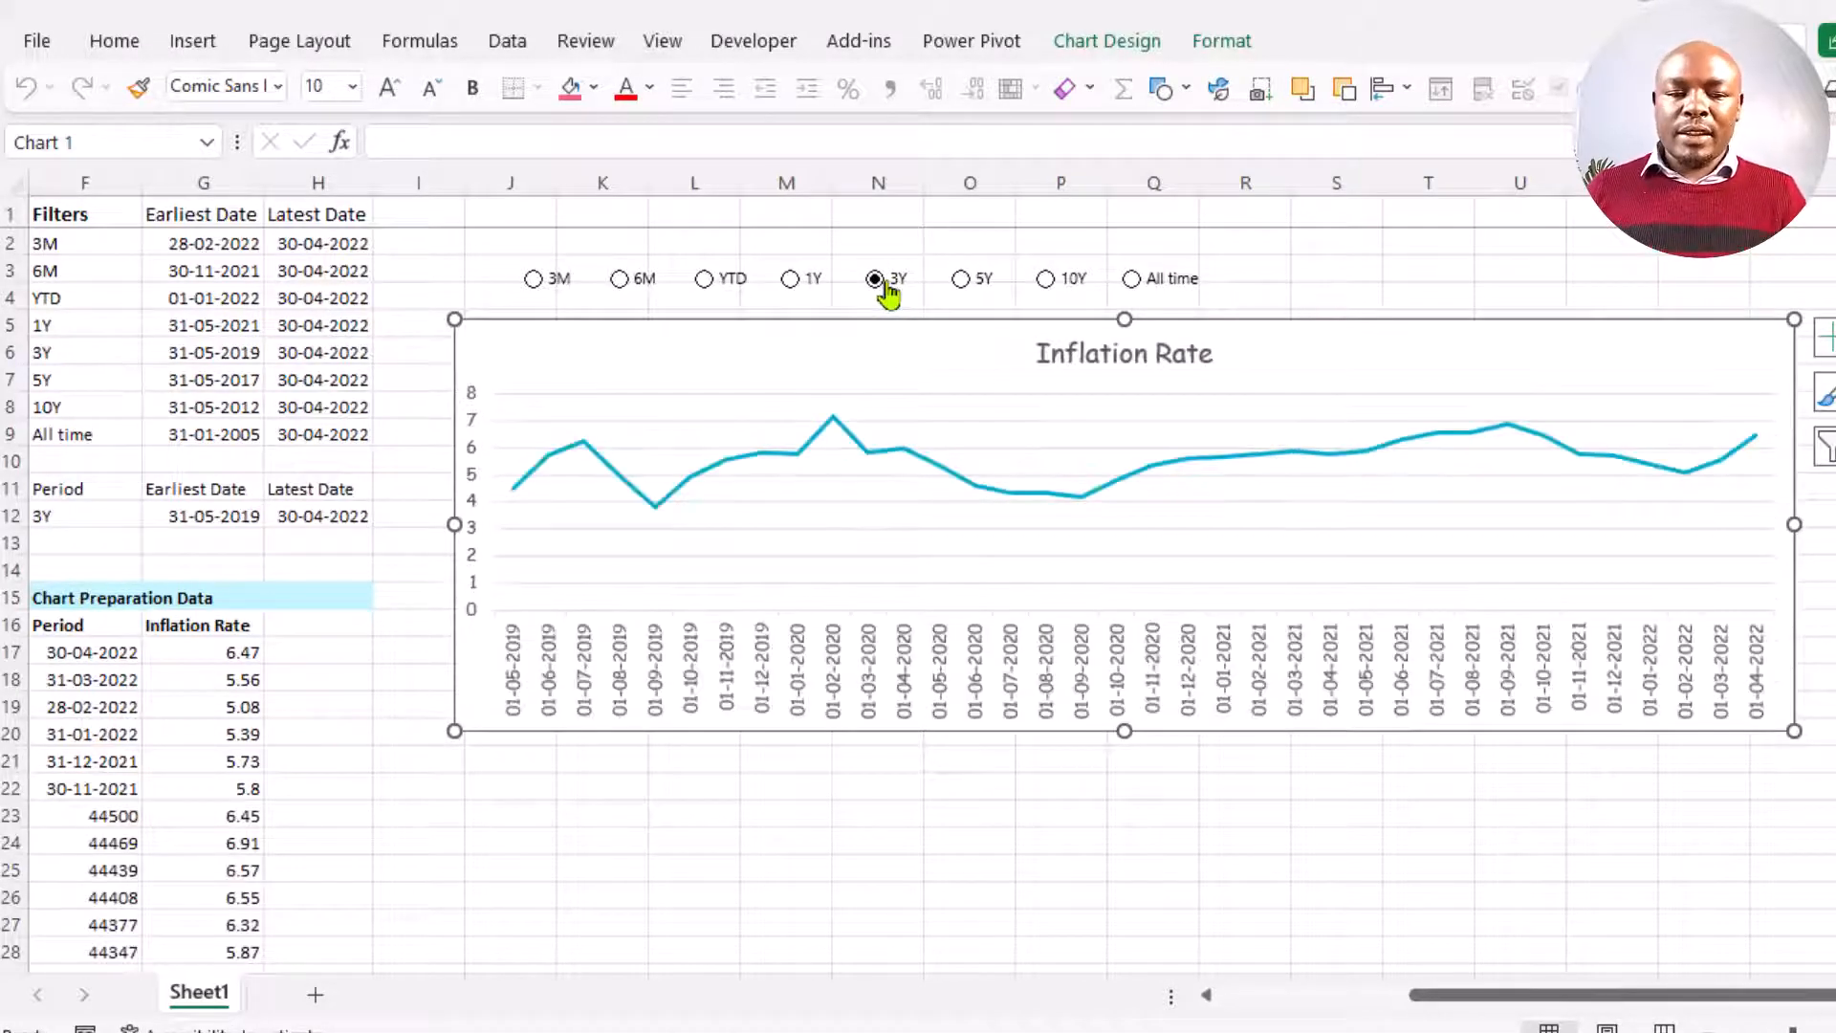
pyautogui.click(957, 285)
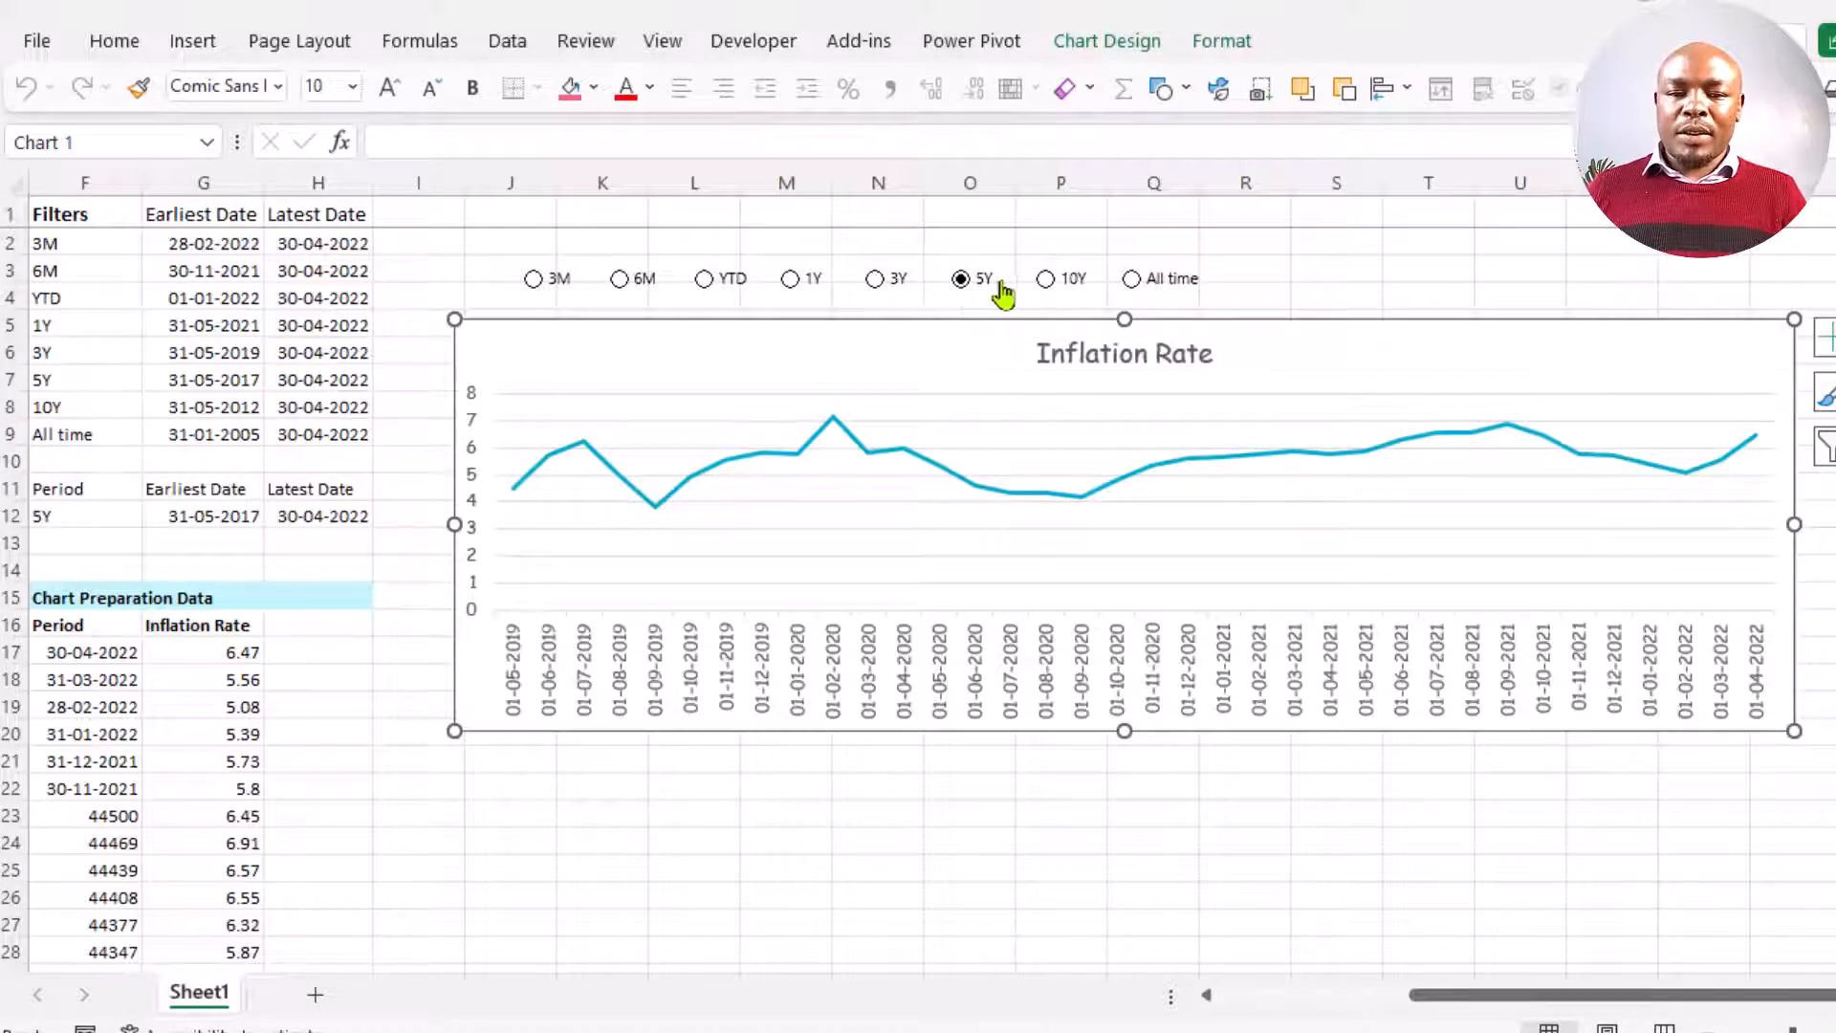
pyautogui.click(1045, 283)
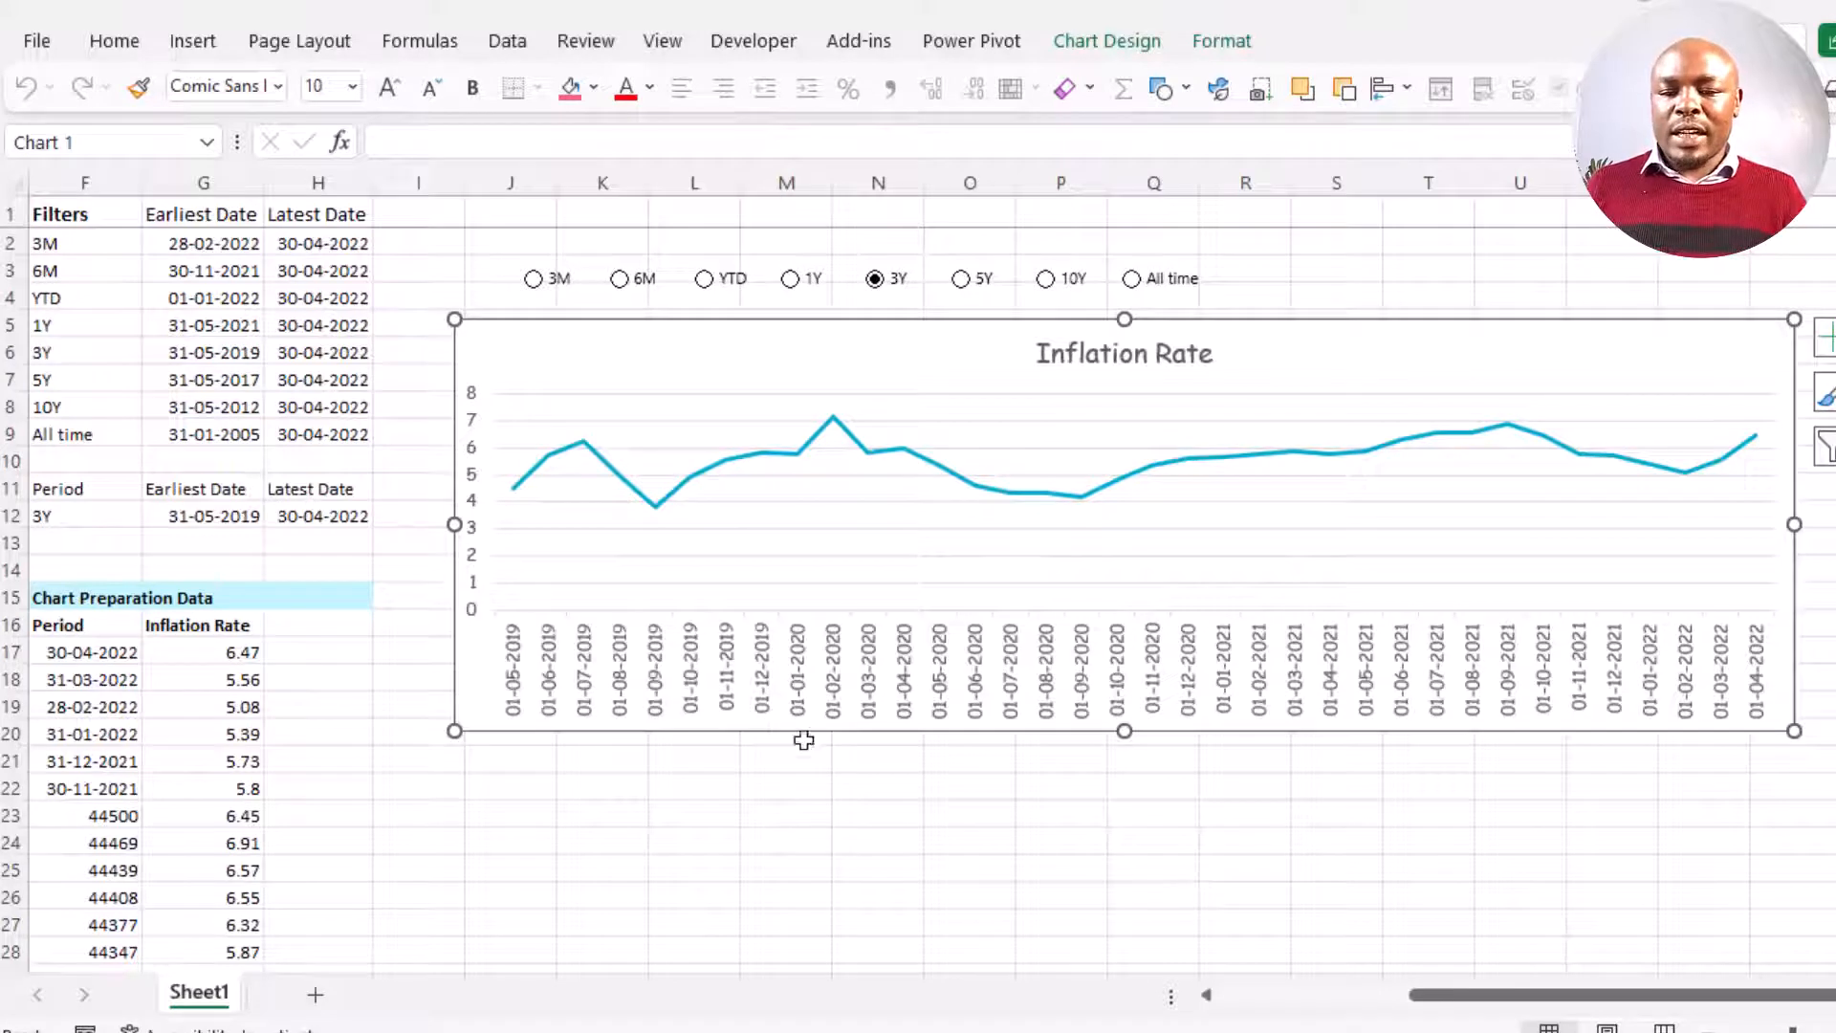
# - Format the chart's horizontal date axis so that its axis position is On tick marks
pyautogui.rightClick(601, 669)
pyautogui.press('Escape')
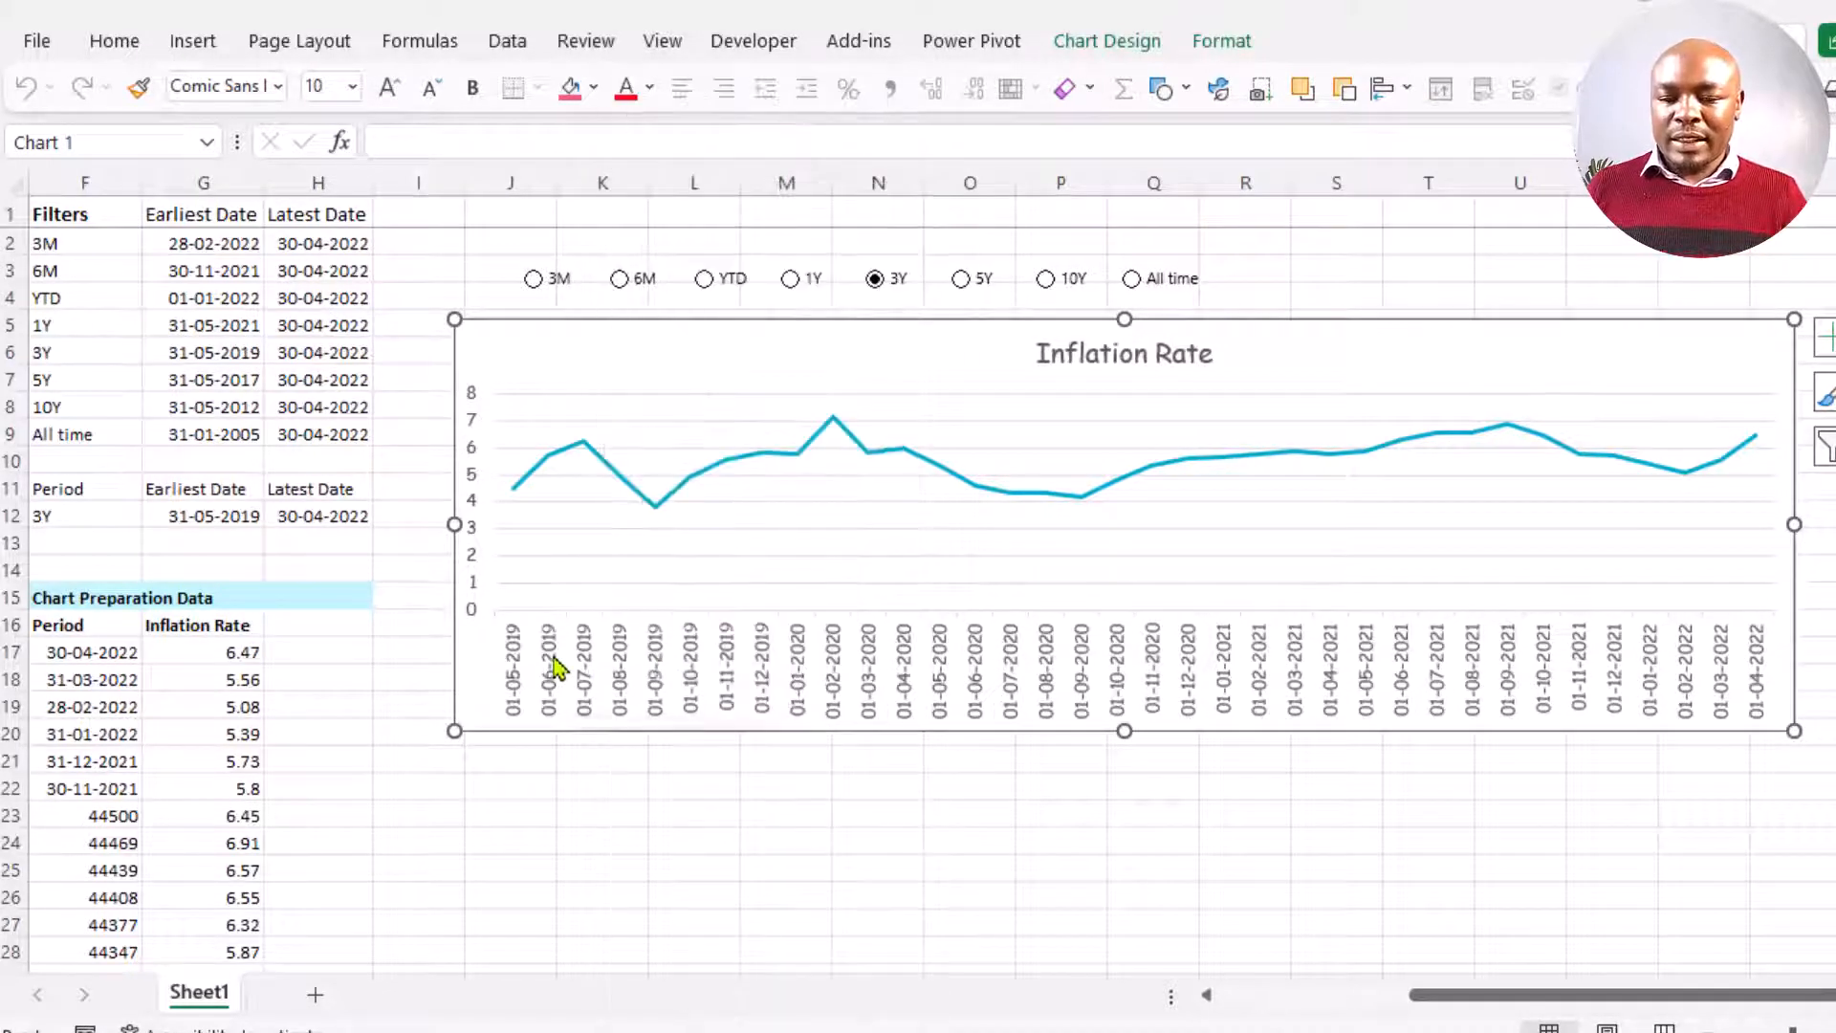
pyautogui.rightClick(558, 666)
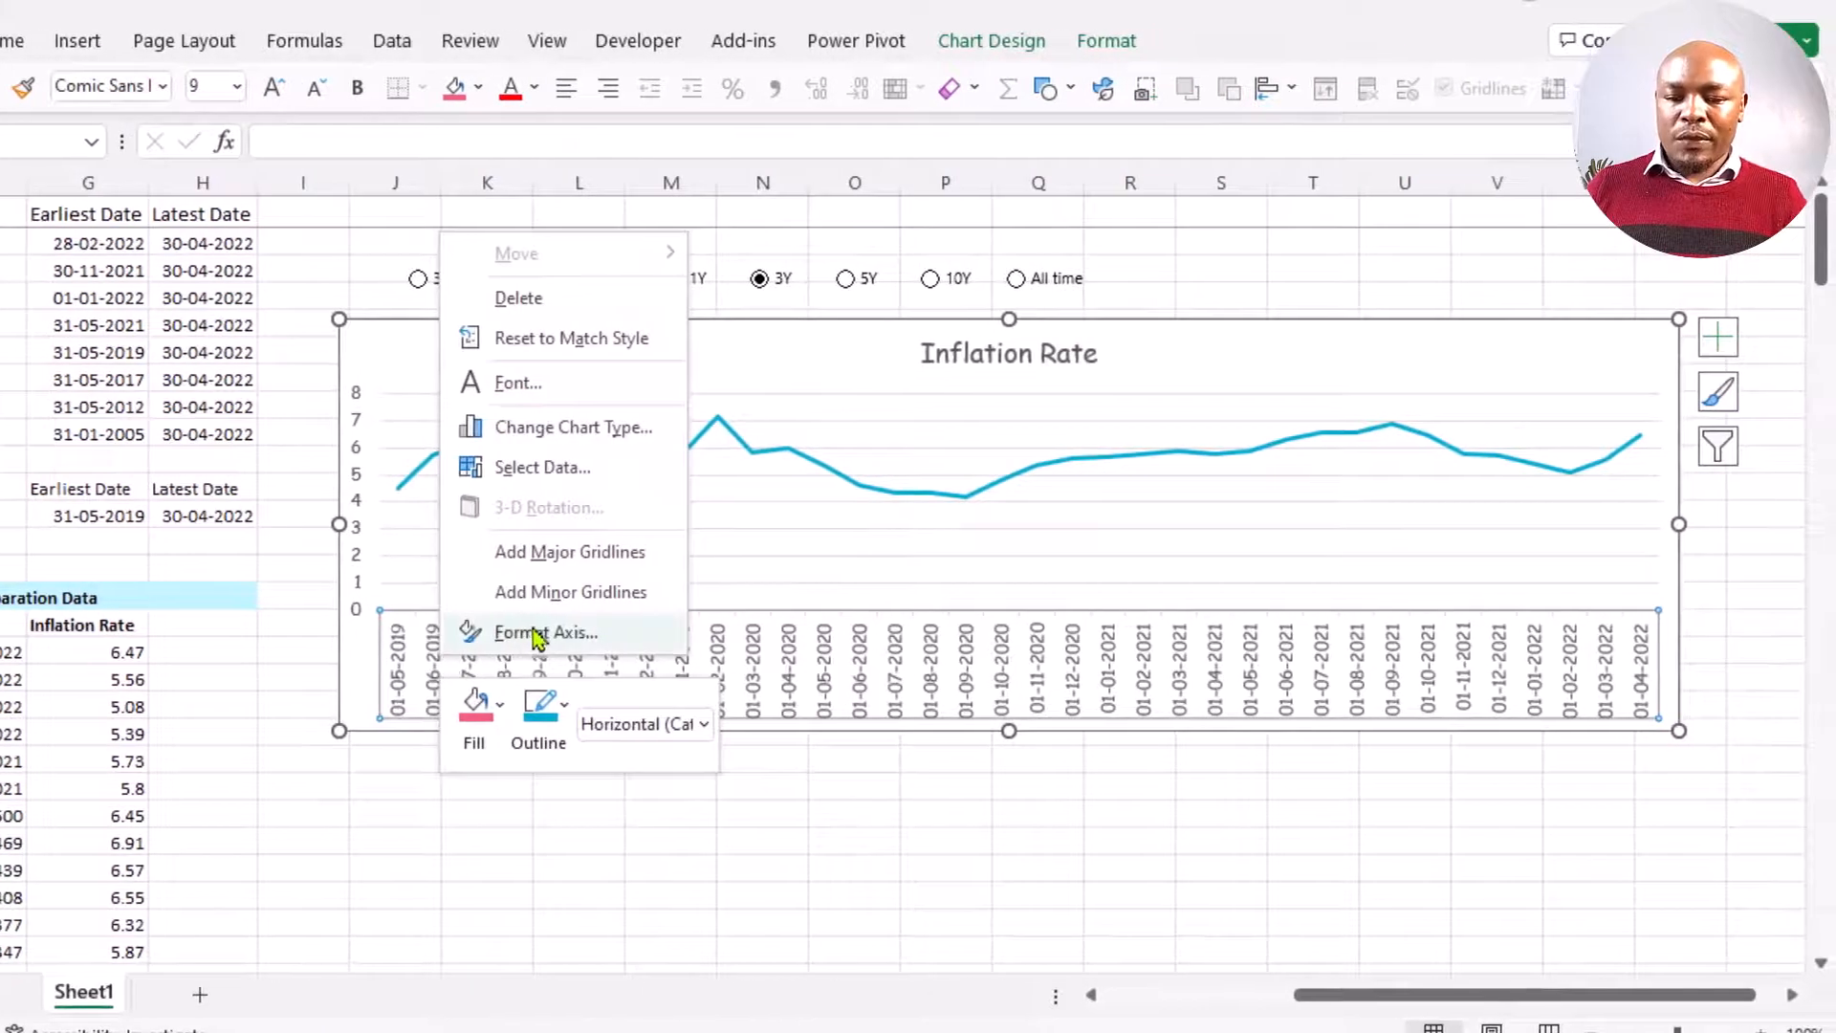
pyautogui.click(536, 635)
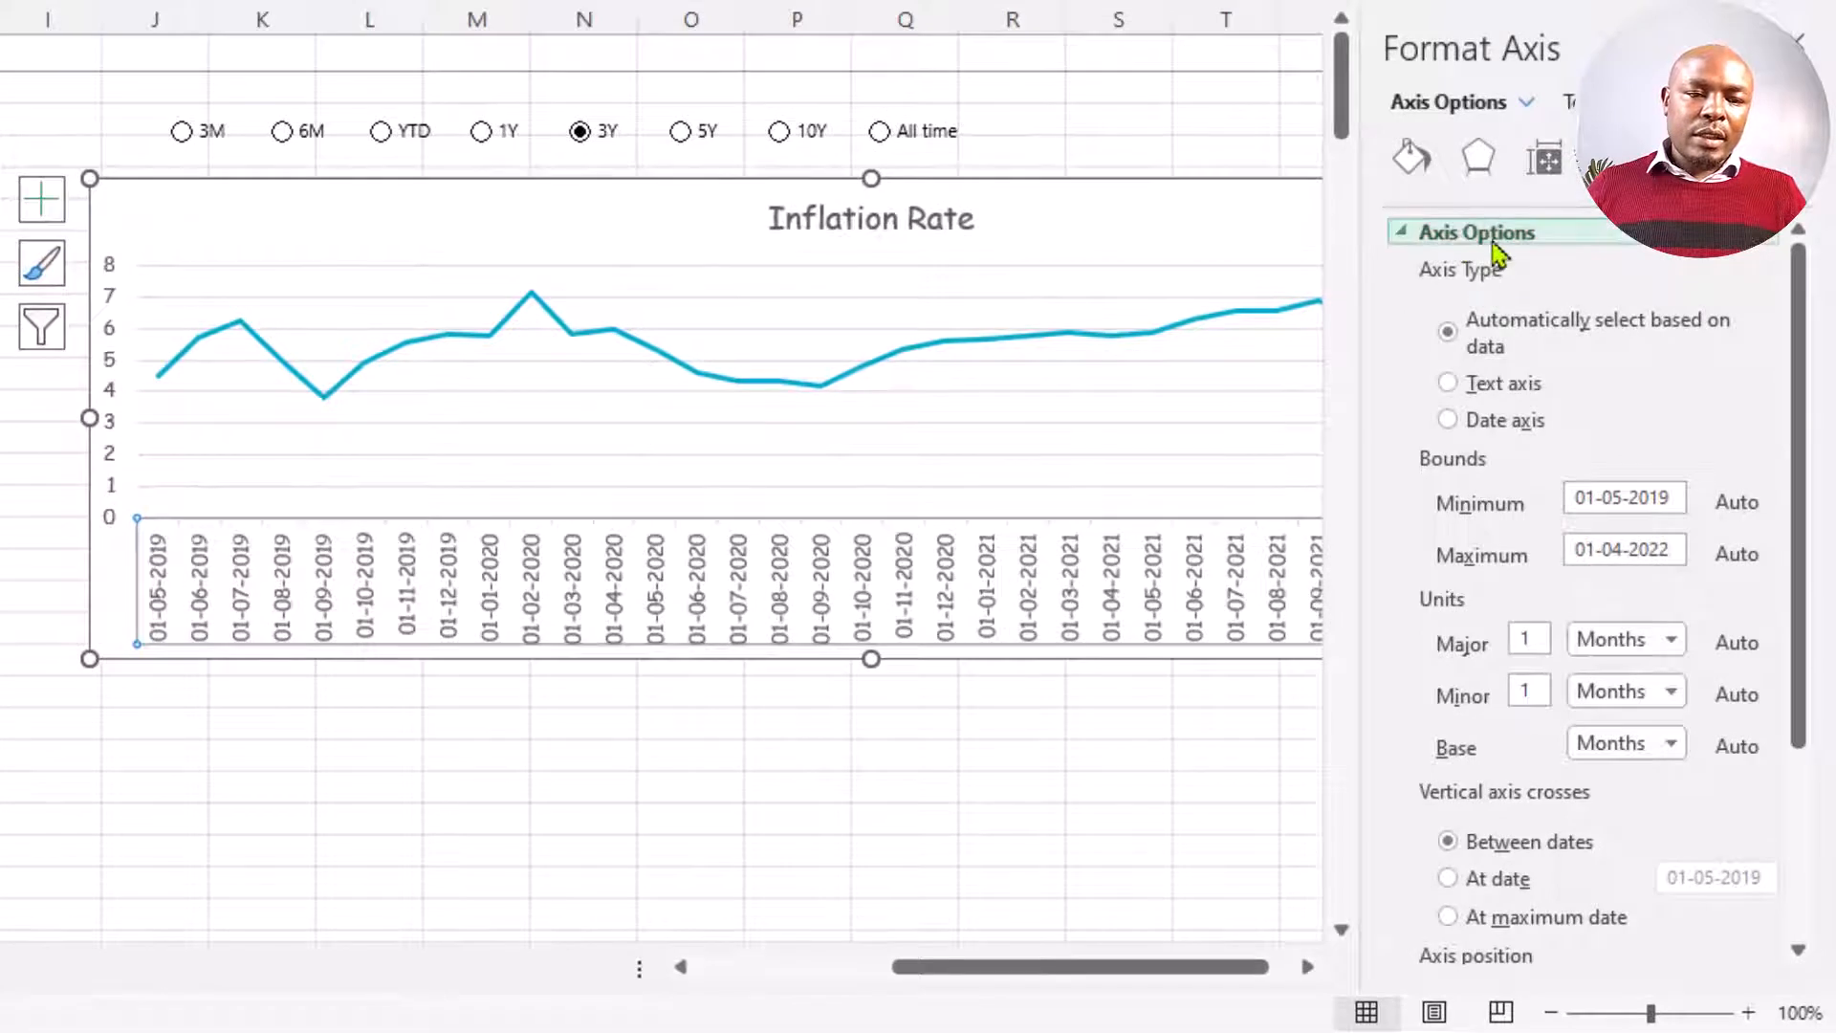
pyautogui.moveTo(1805, 388); pyautogui.dragTo(1807, 554)
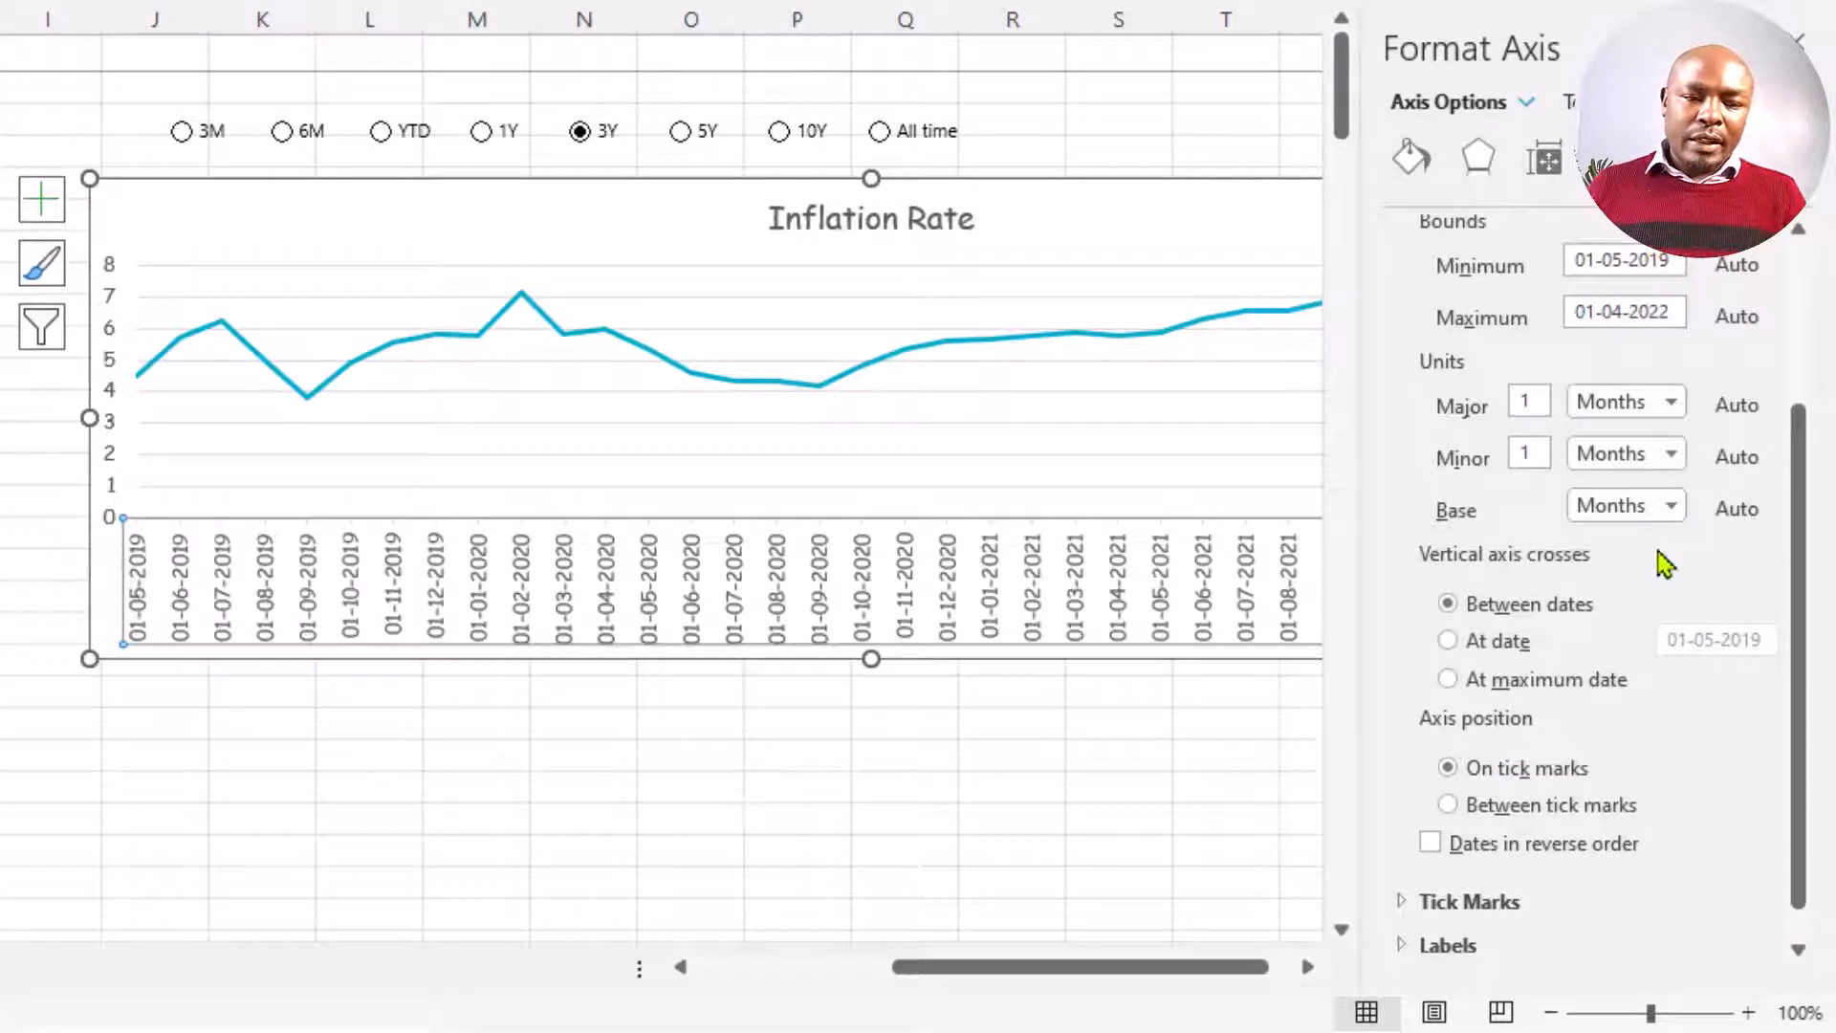
pyautogui.moveTo(1802, 489); pyautogui.dragTo(1776, 287)
# - Apply the custom number format mmm yyyy to the chart's horizontal date axis and switch the chart to the 1Y period
pyautogui.click(1482, 232)
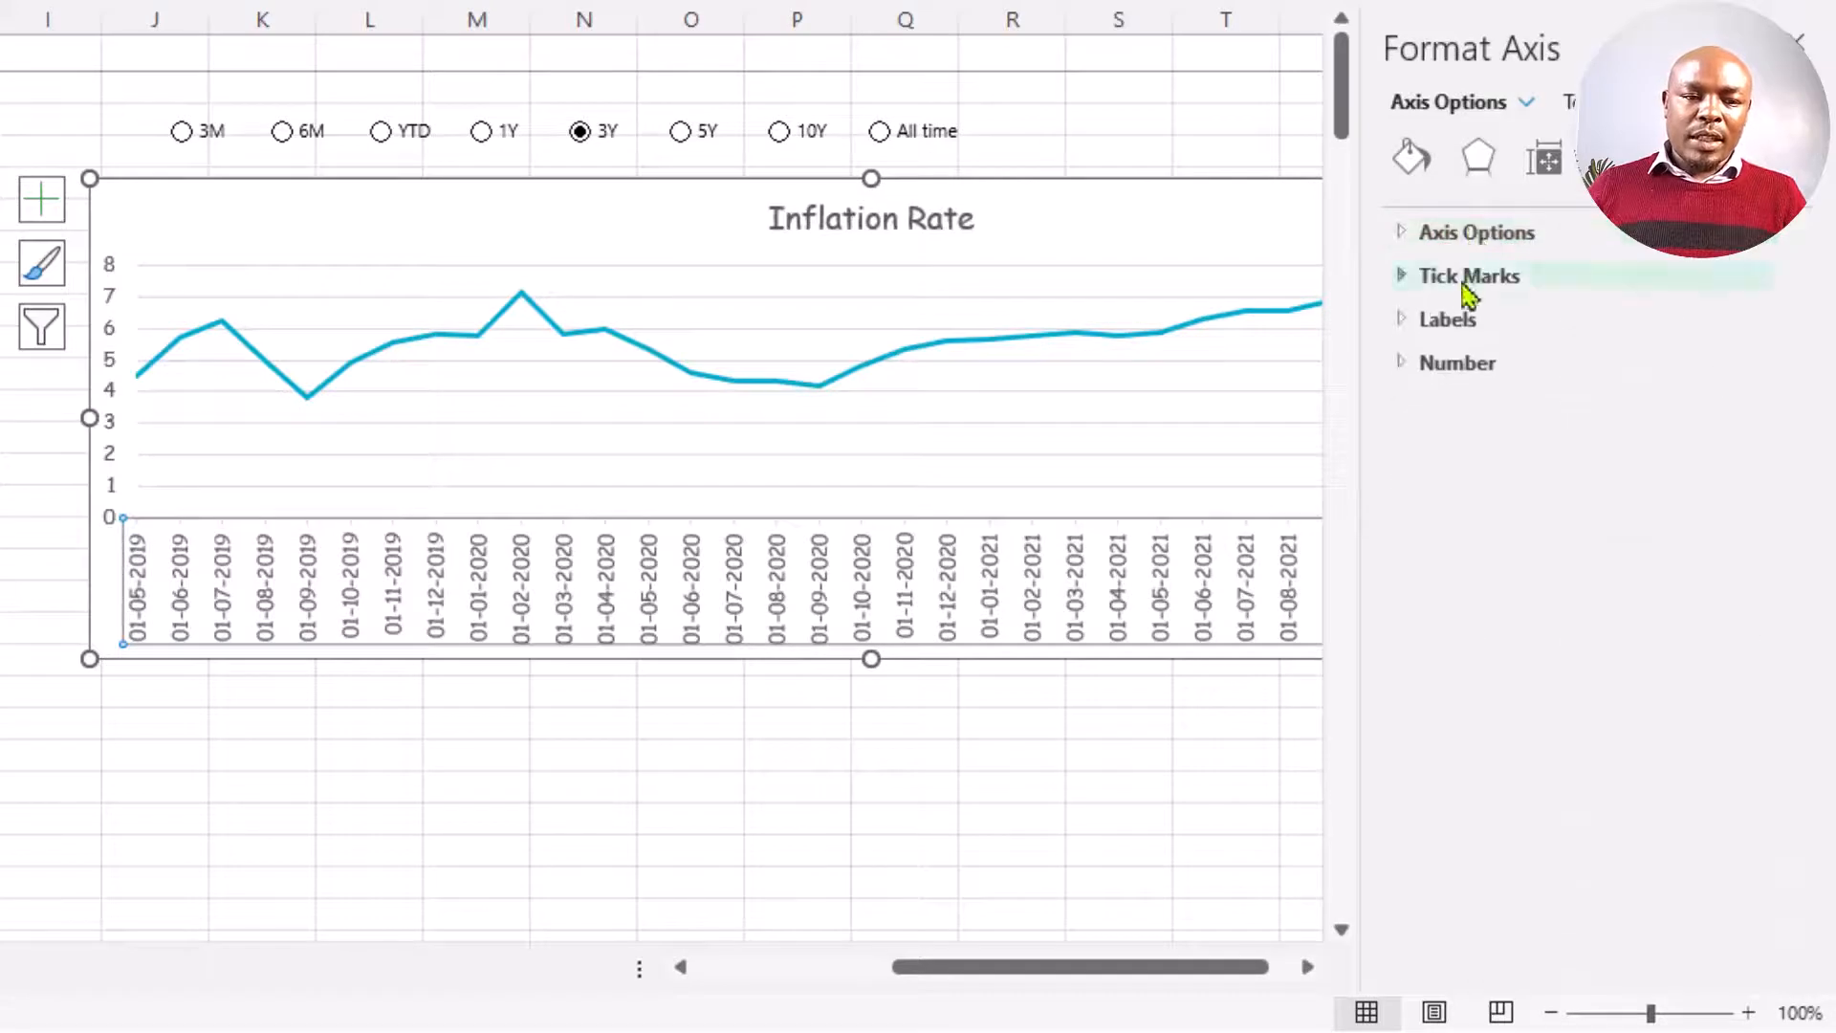
pyautogui.click(1444, 368)
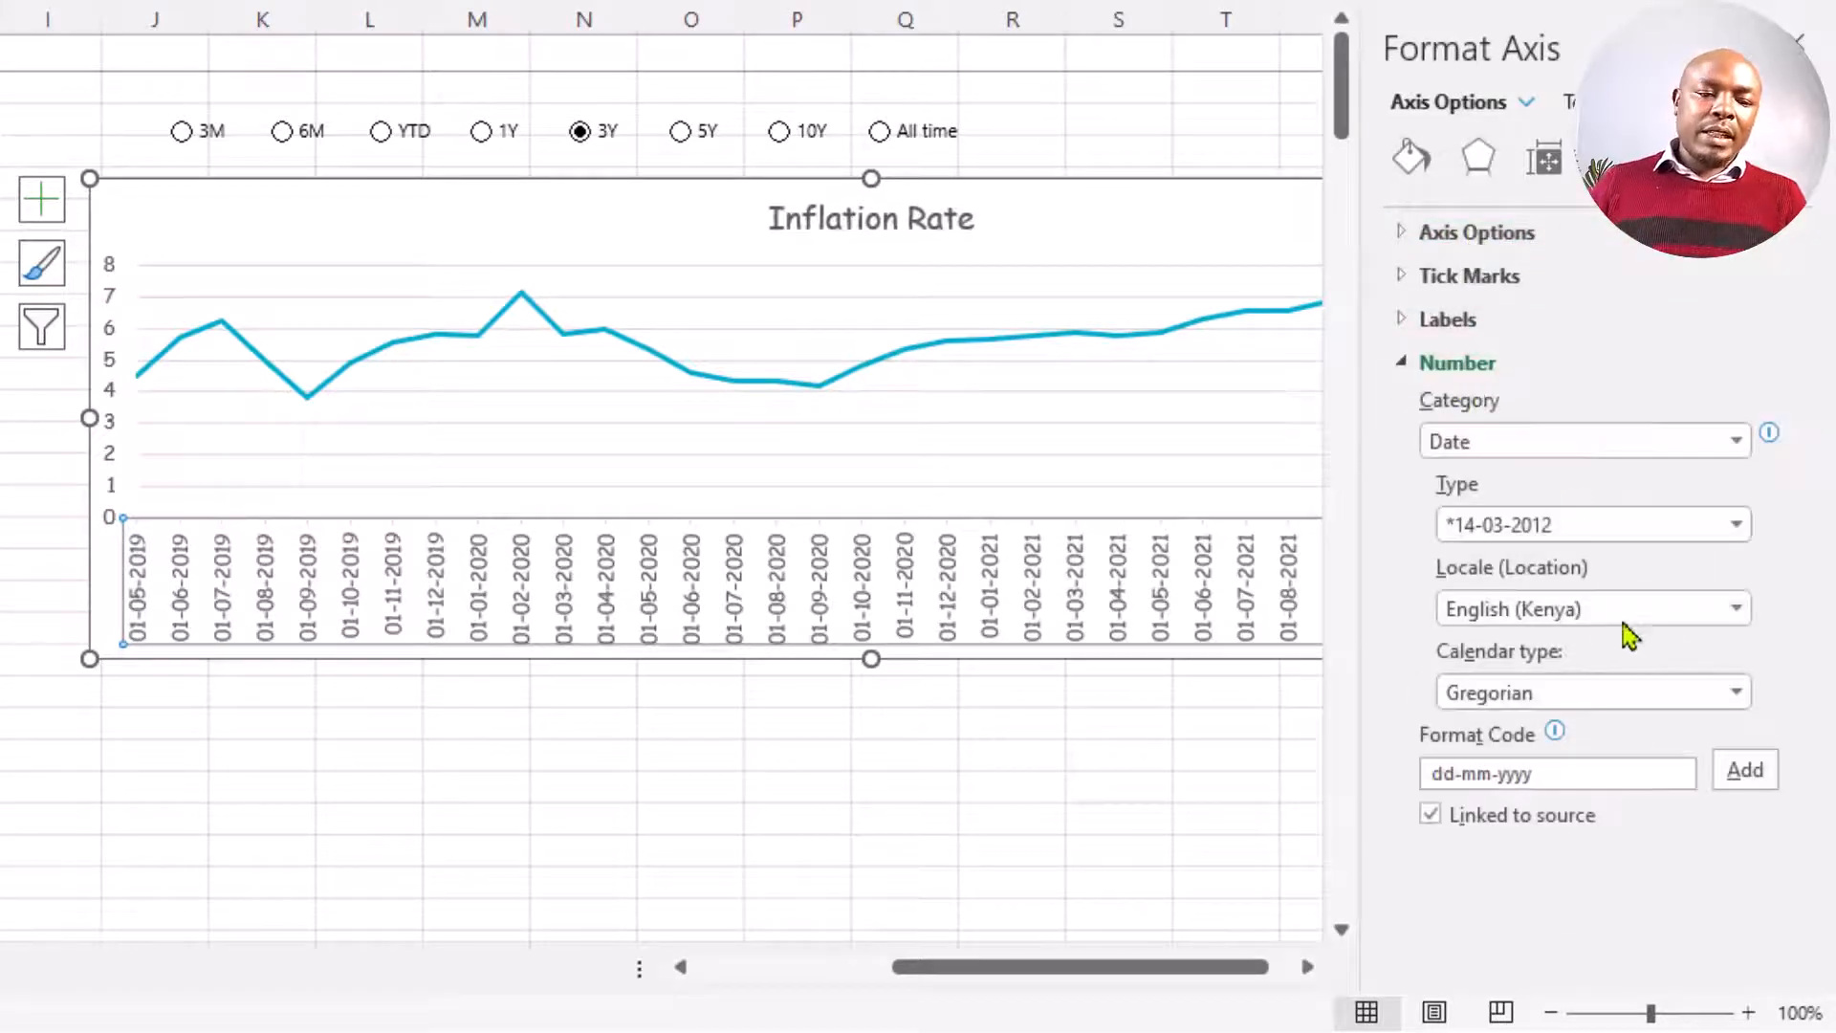
pyautogui.click(1458, 777)
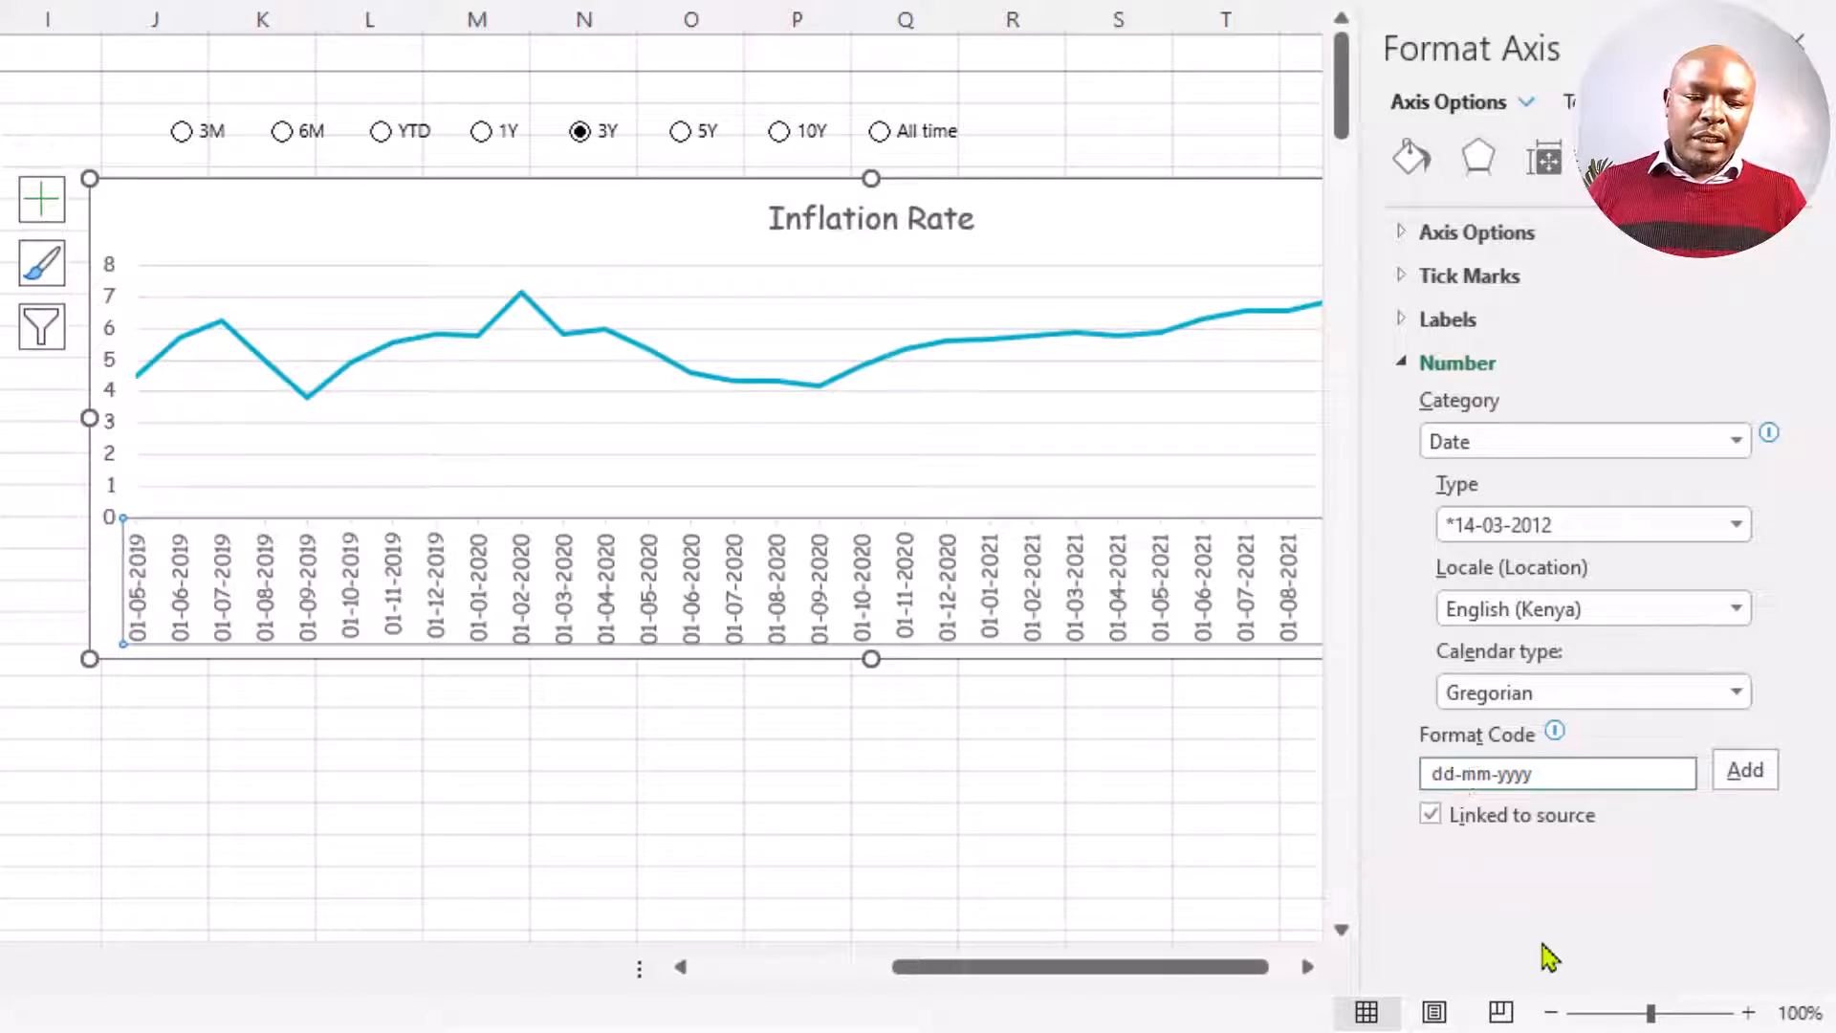
pyautogui.press('BackSpace')
pyautogui.press('BackSpace')
pyautogui.press('BackSpace')
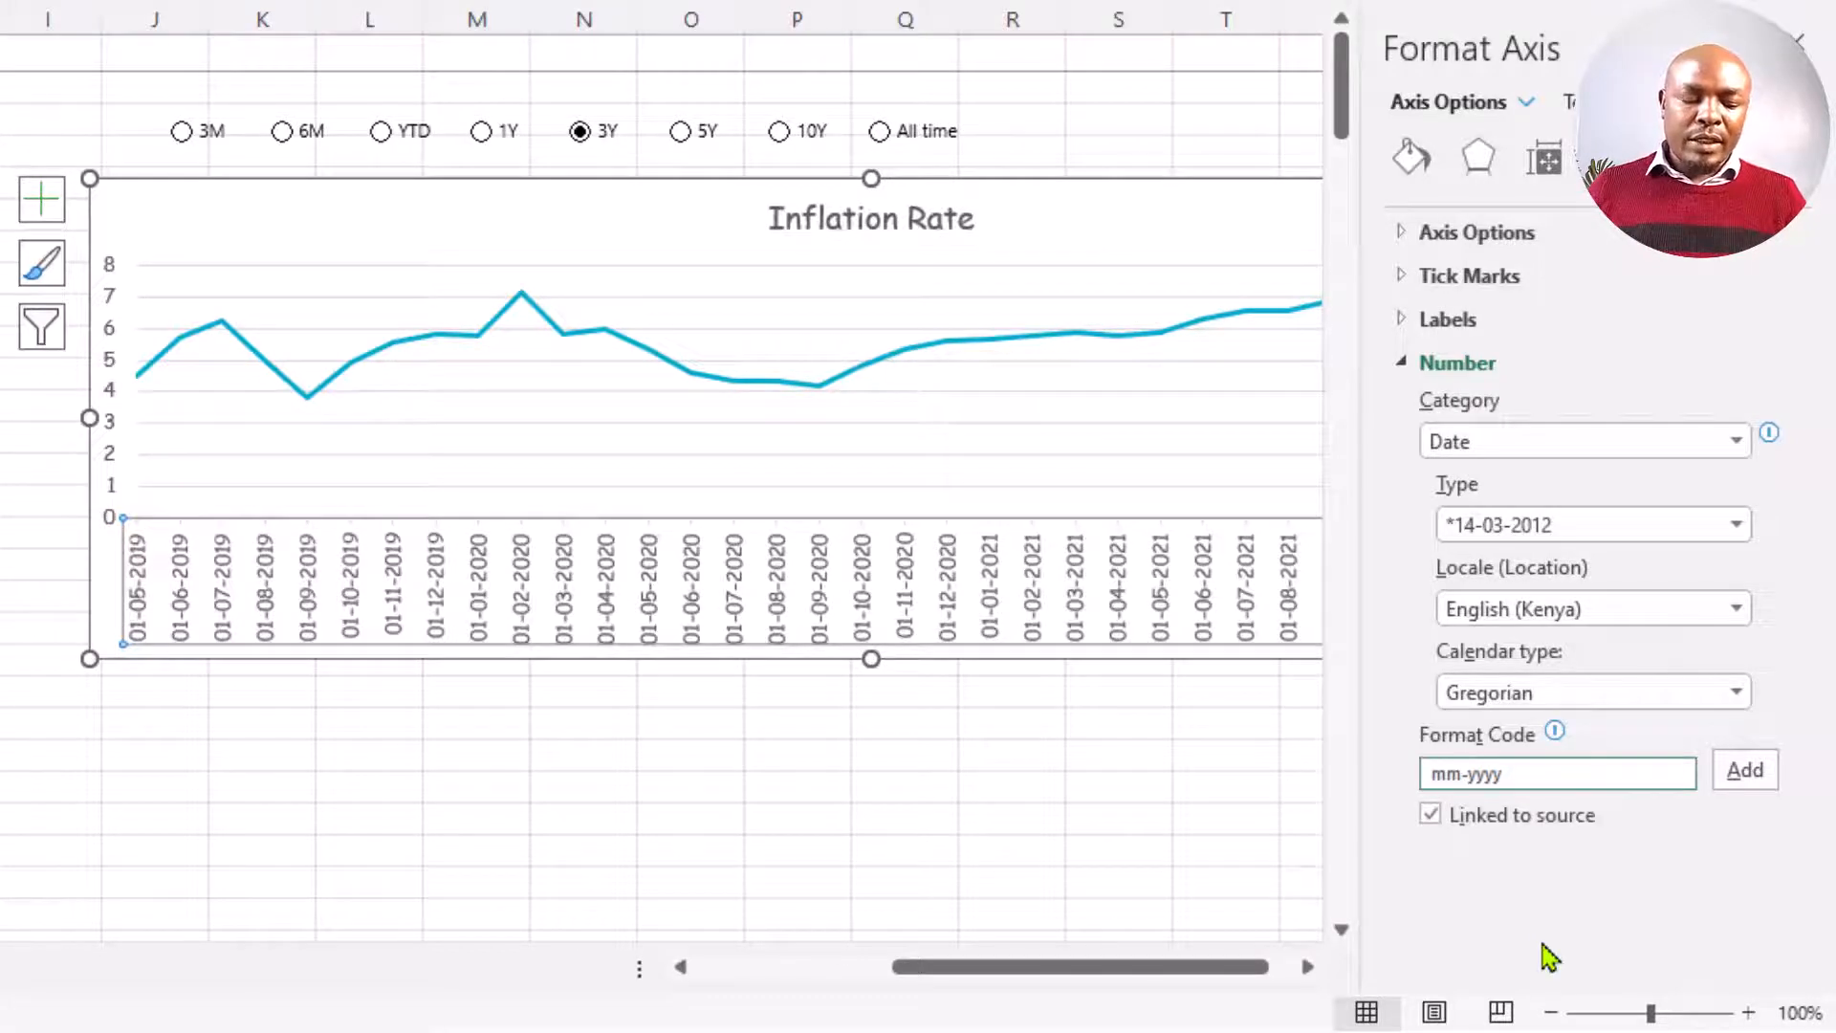
pyautogui.click(1456, 774)
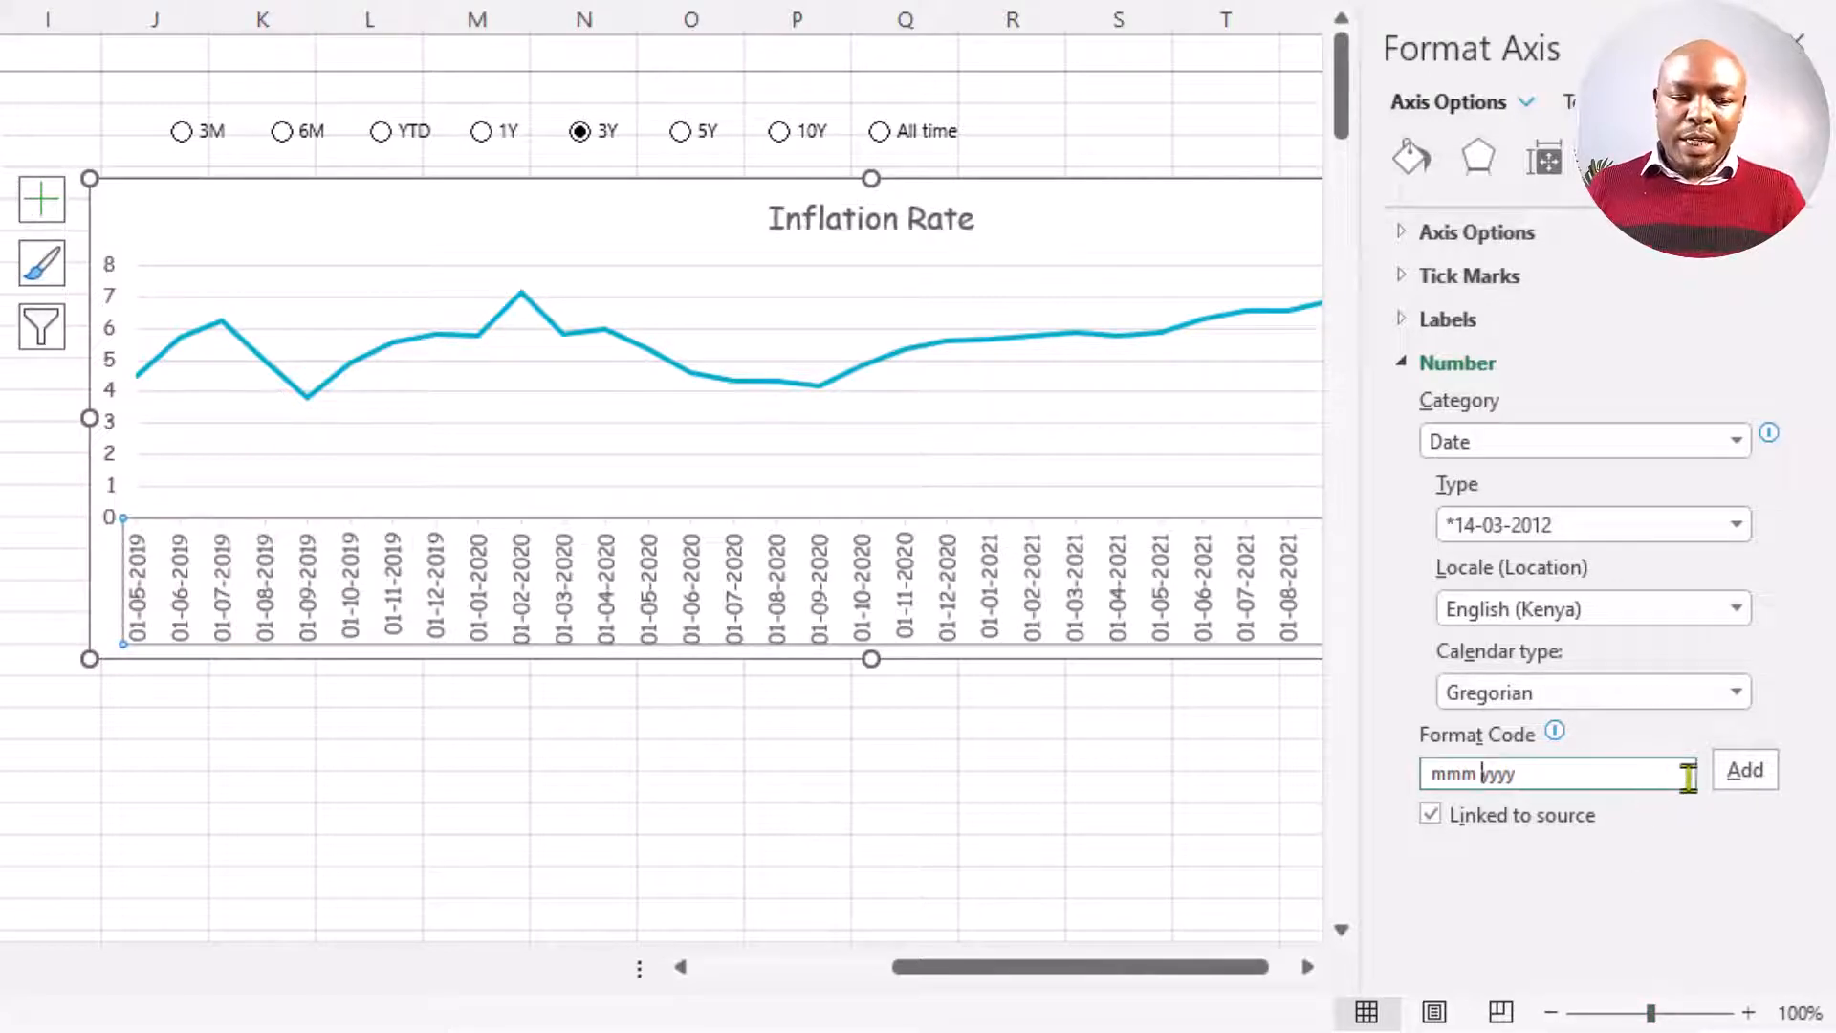
pyautogui.click(1754, 786)
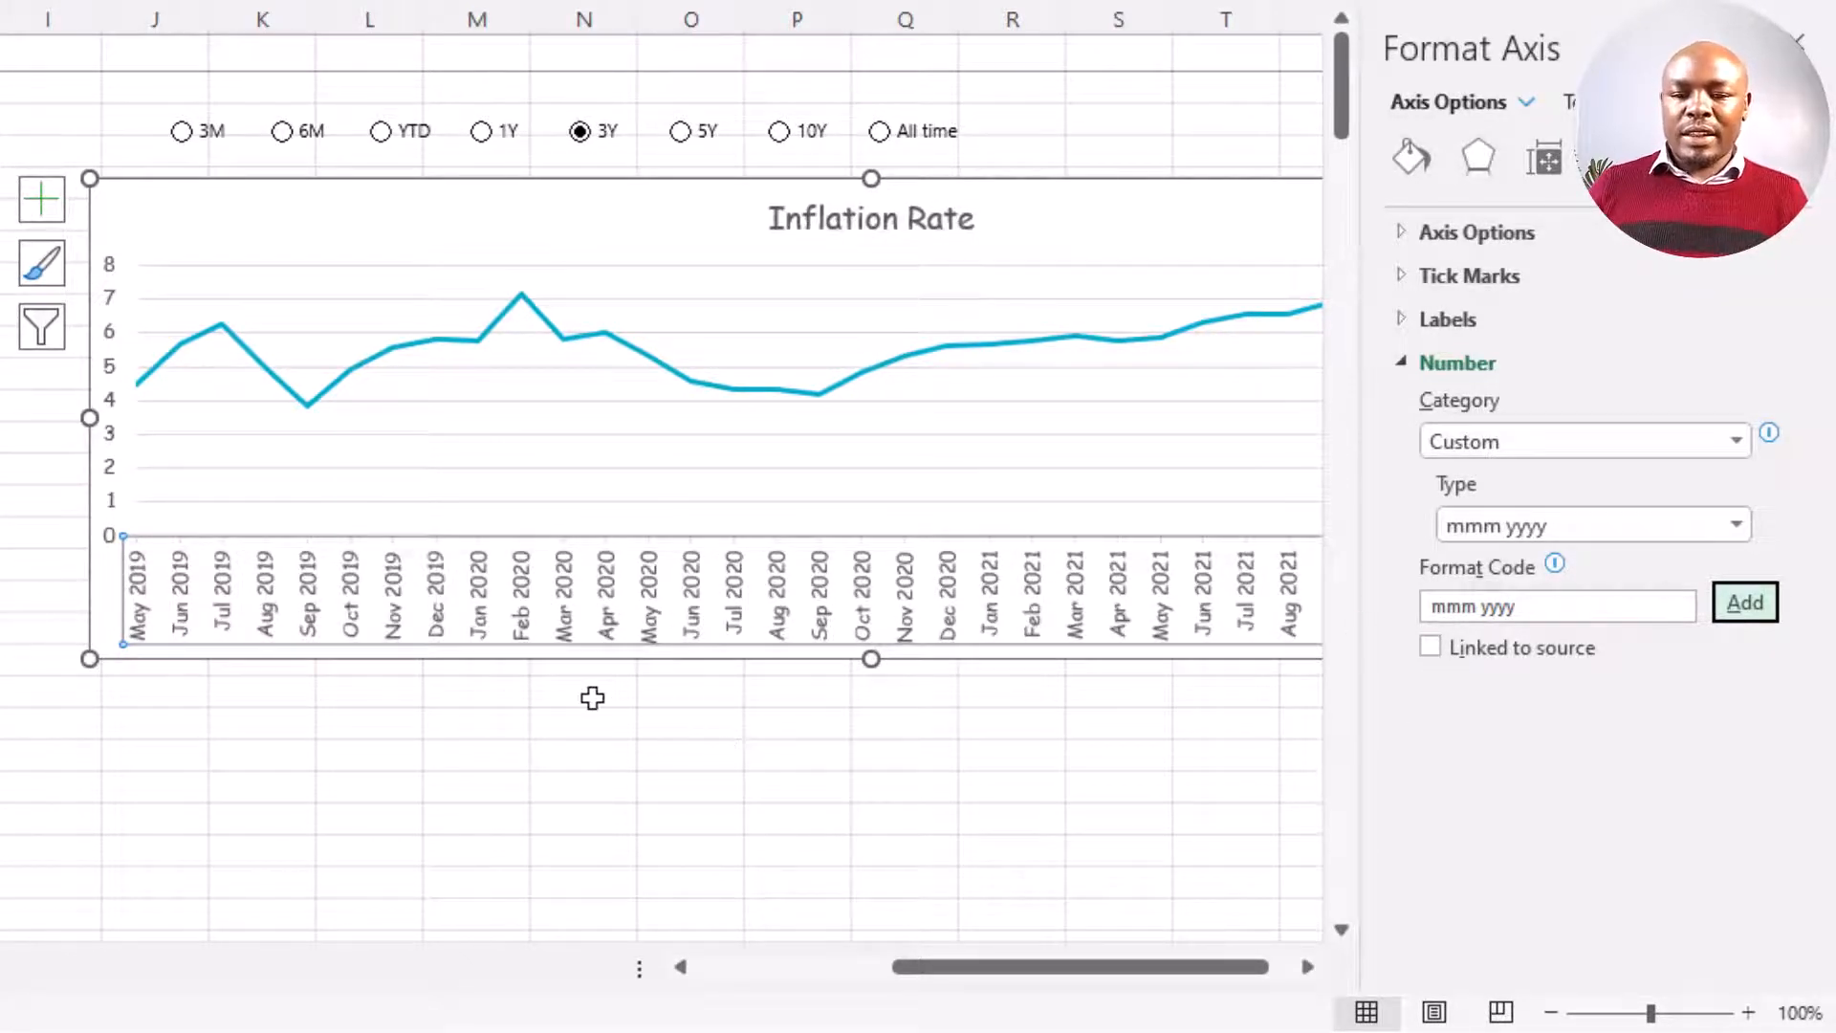
pyautogui.click(479, 131)
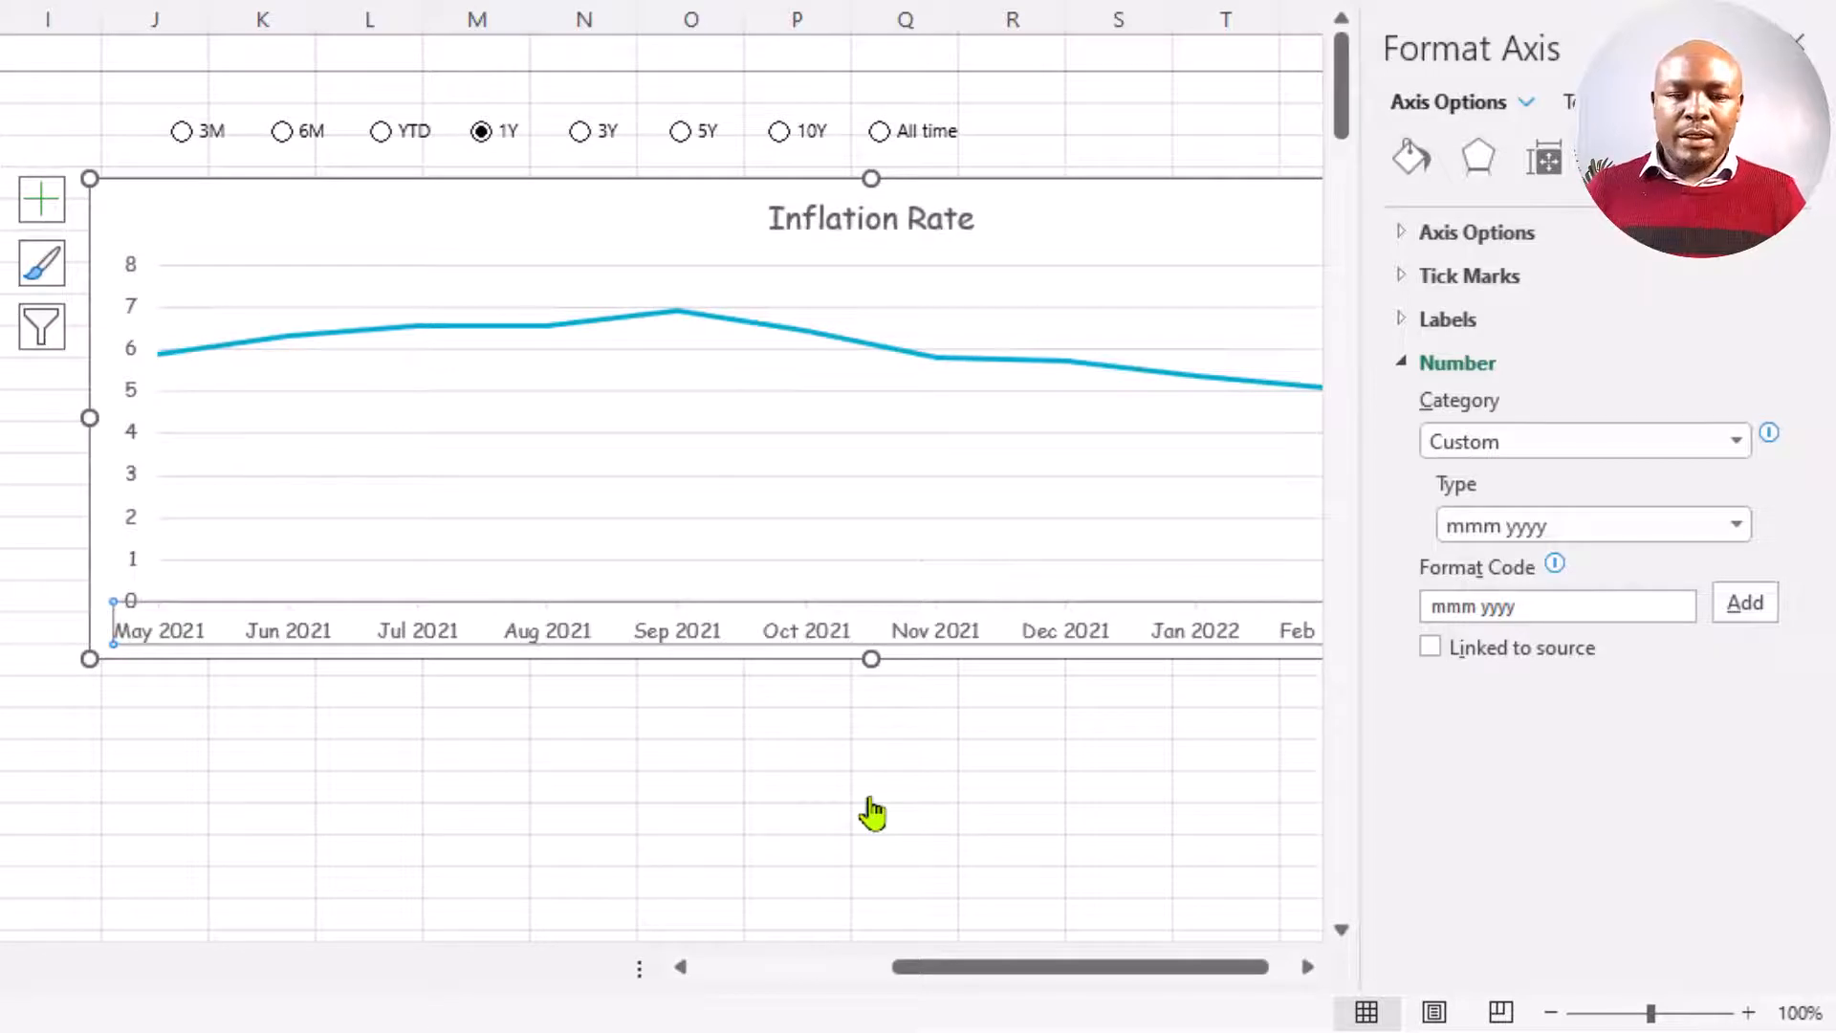
# - Recolor the Inflation Rate line with the teal theme color and delete the chart's horizontal gridlines
pyautogui.click(308, 336)
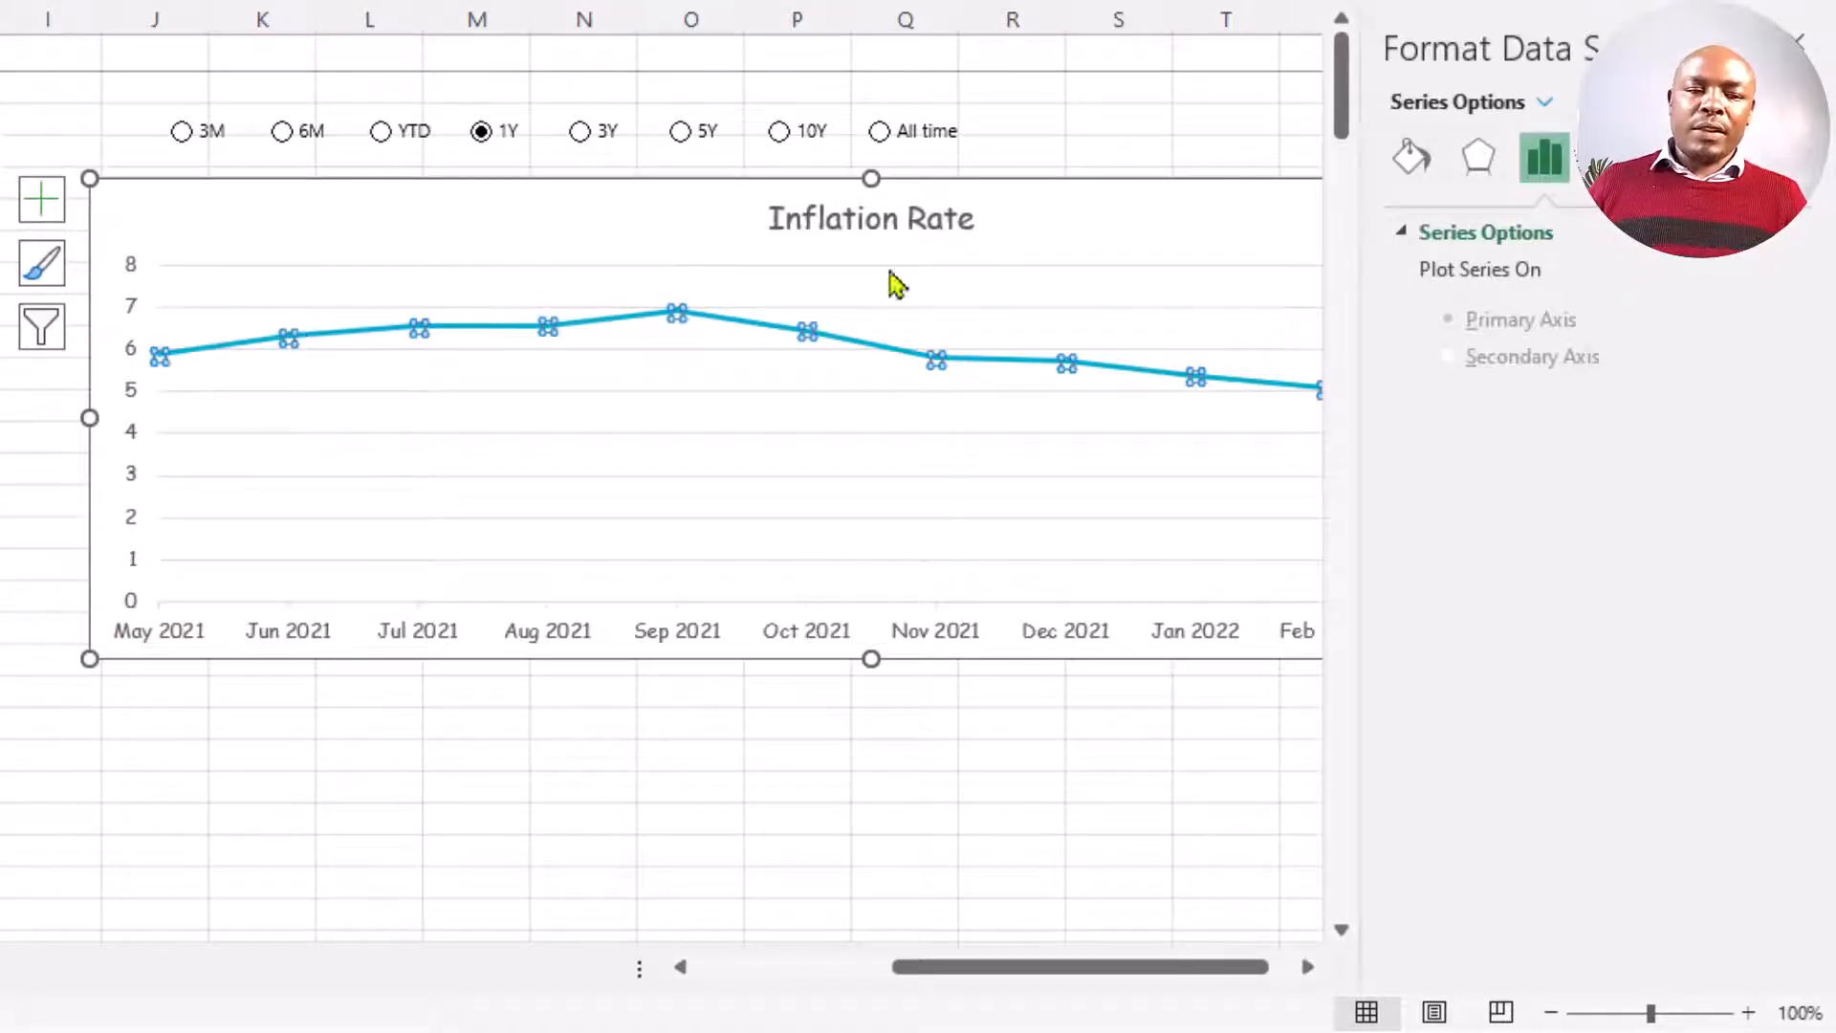
pyautogui.click(1412, 157)
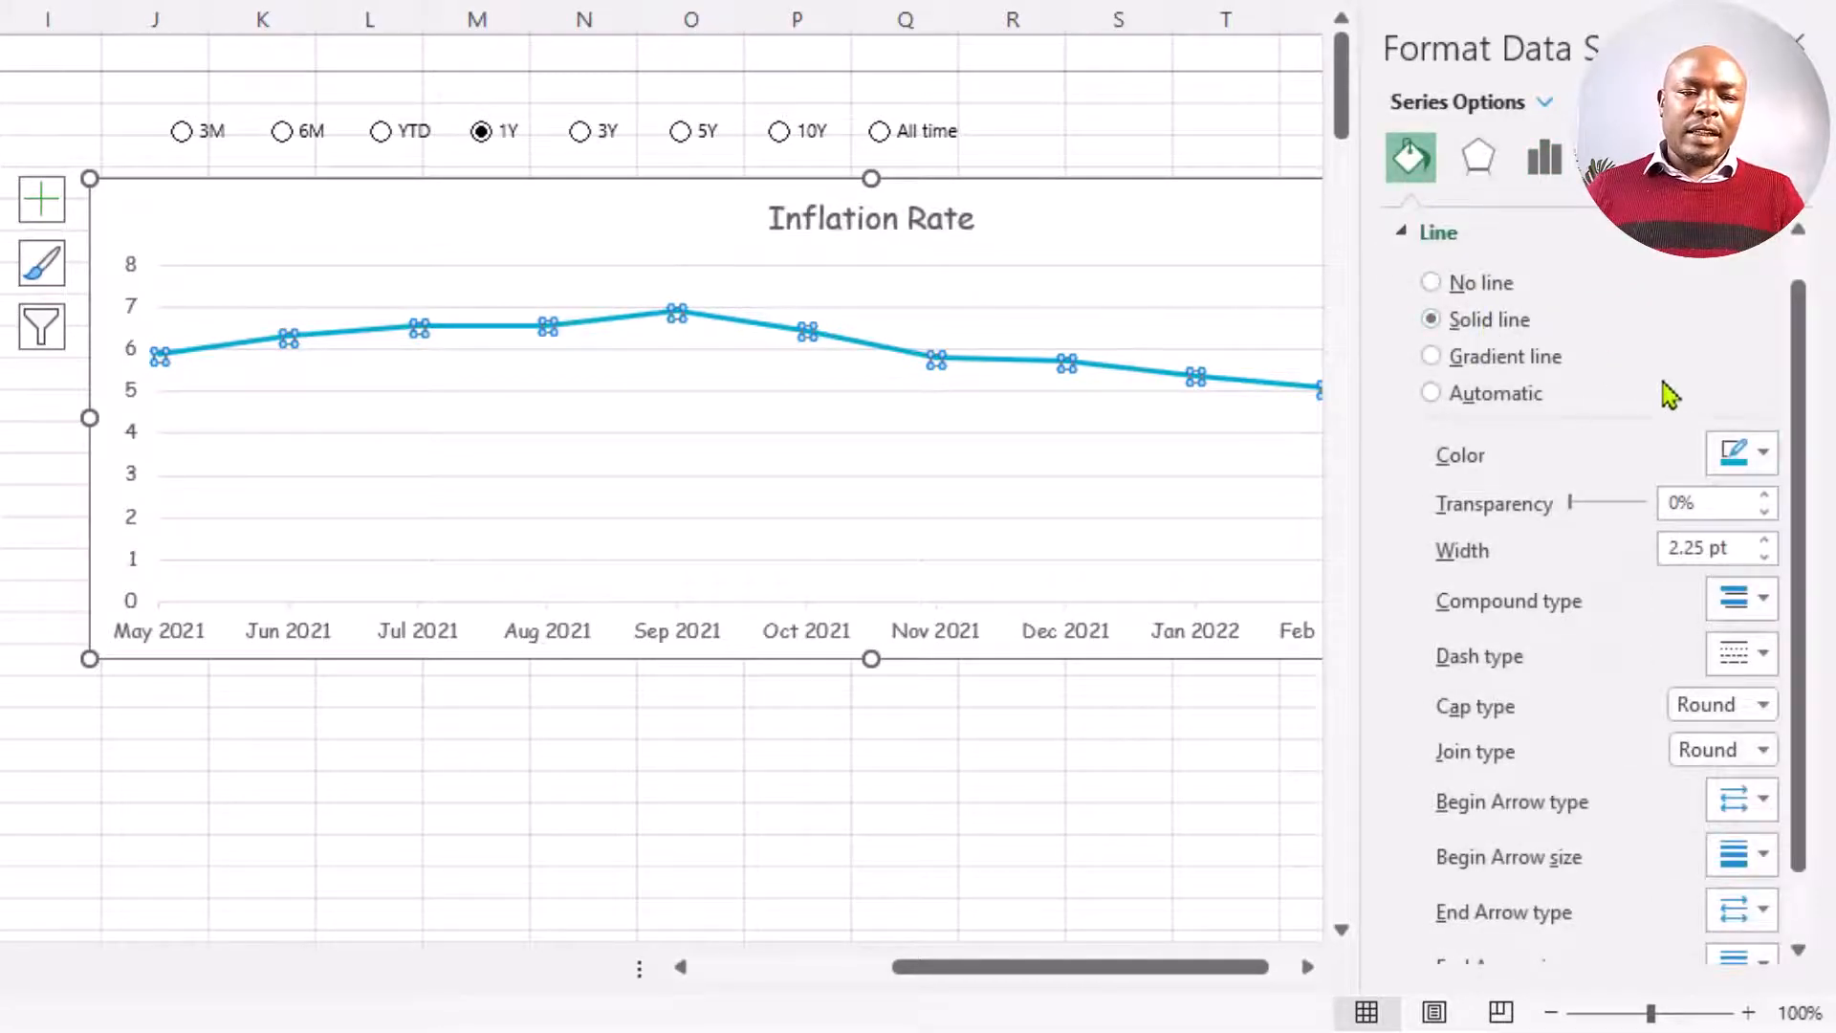
pyautogui.click(1755, 467)
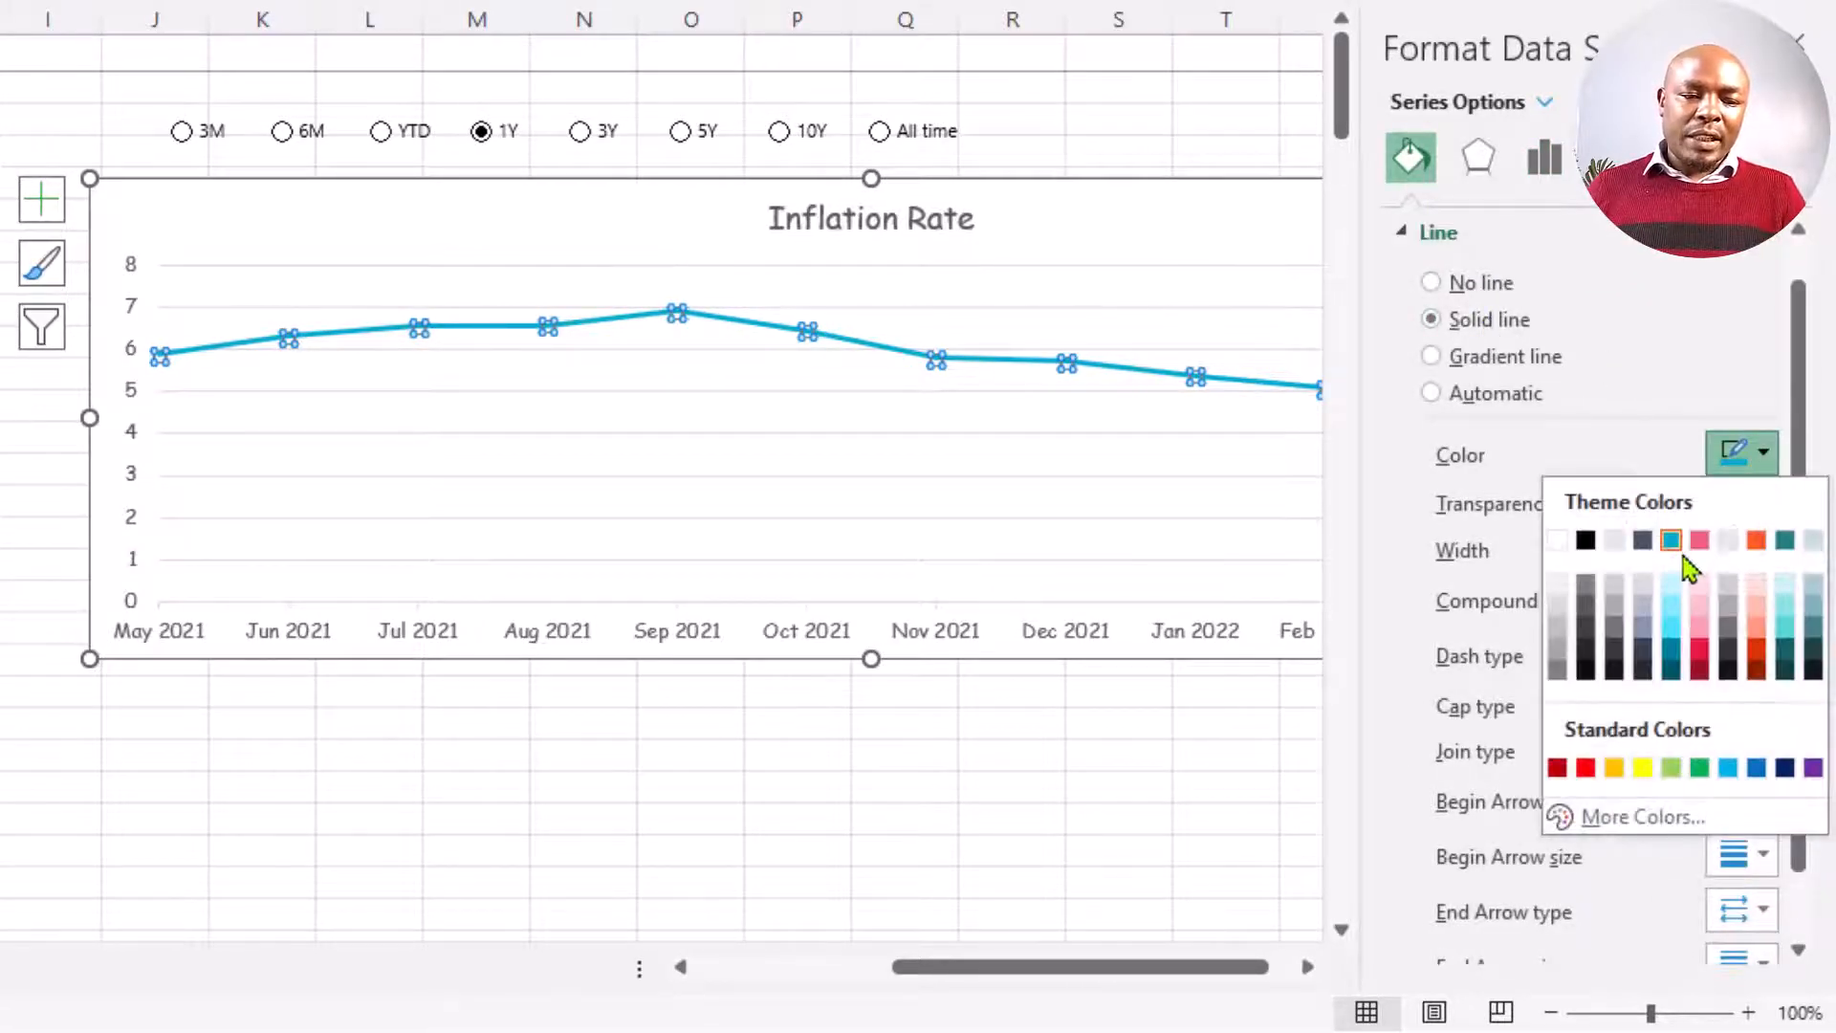
pyautogui.click(1643, 541)
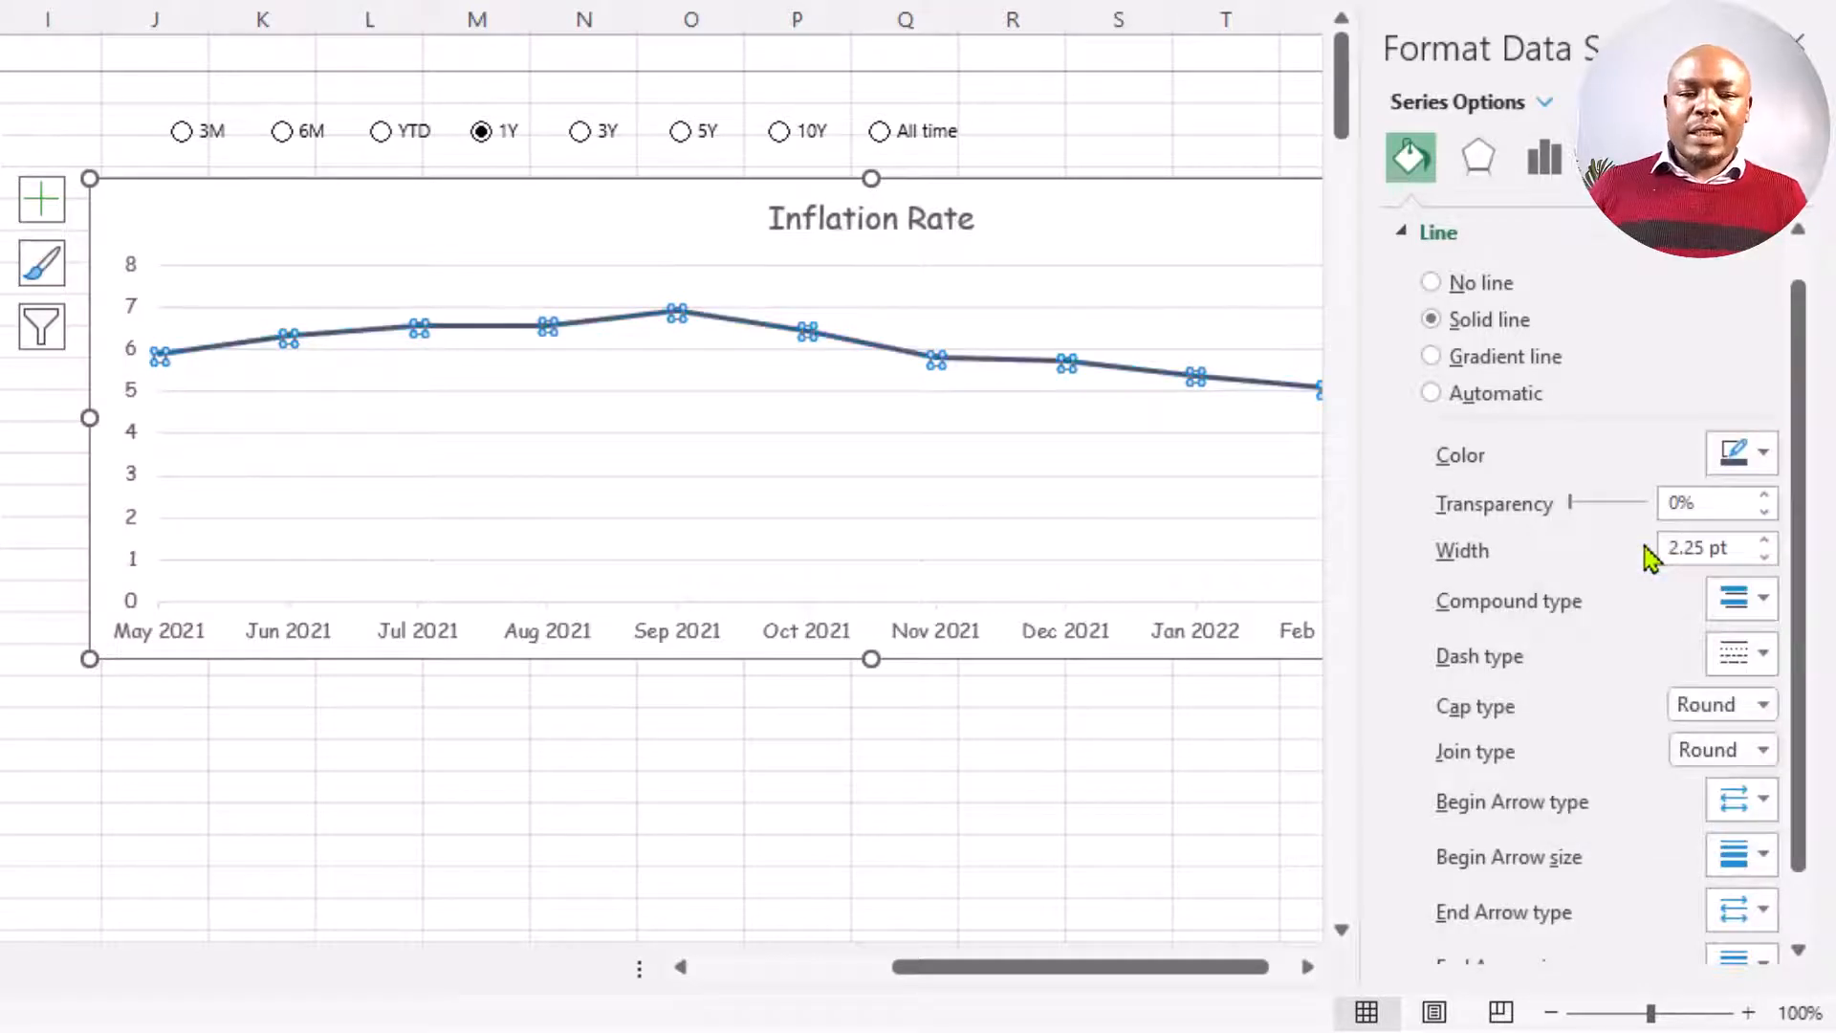
pyautogui.click(1746, 455)
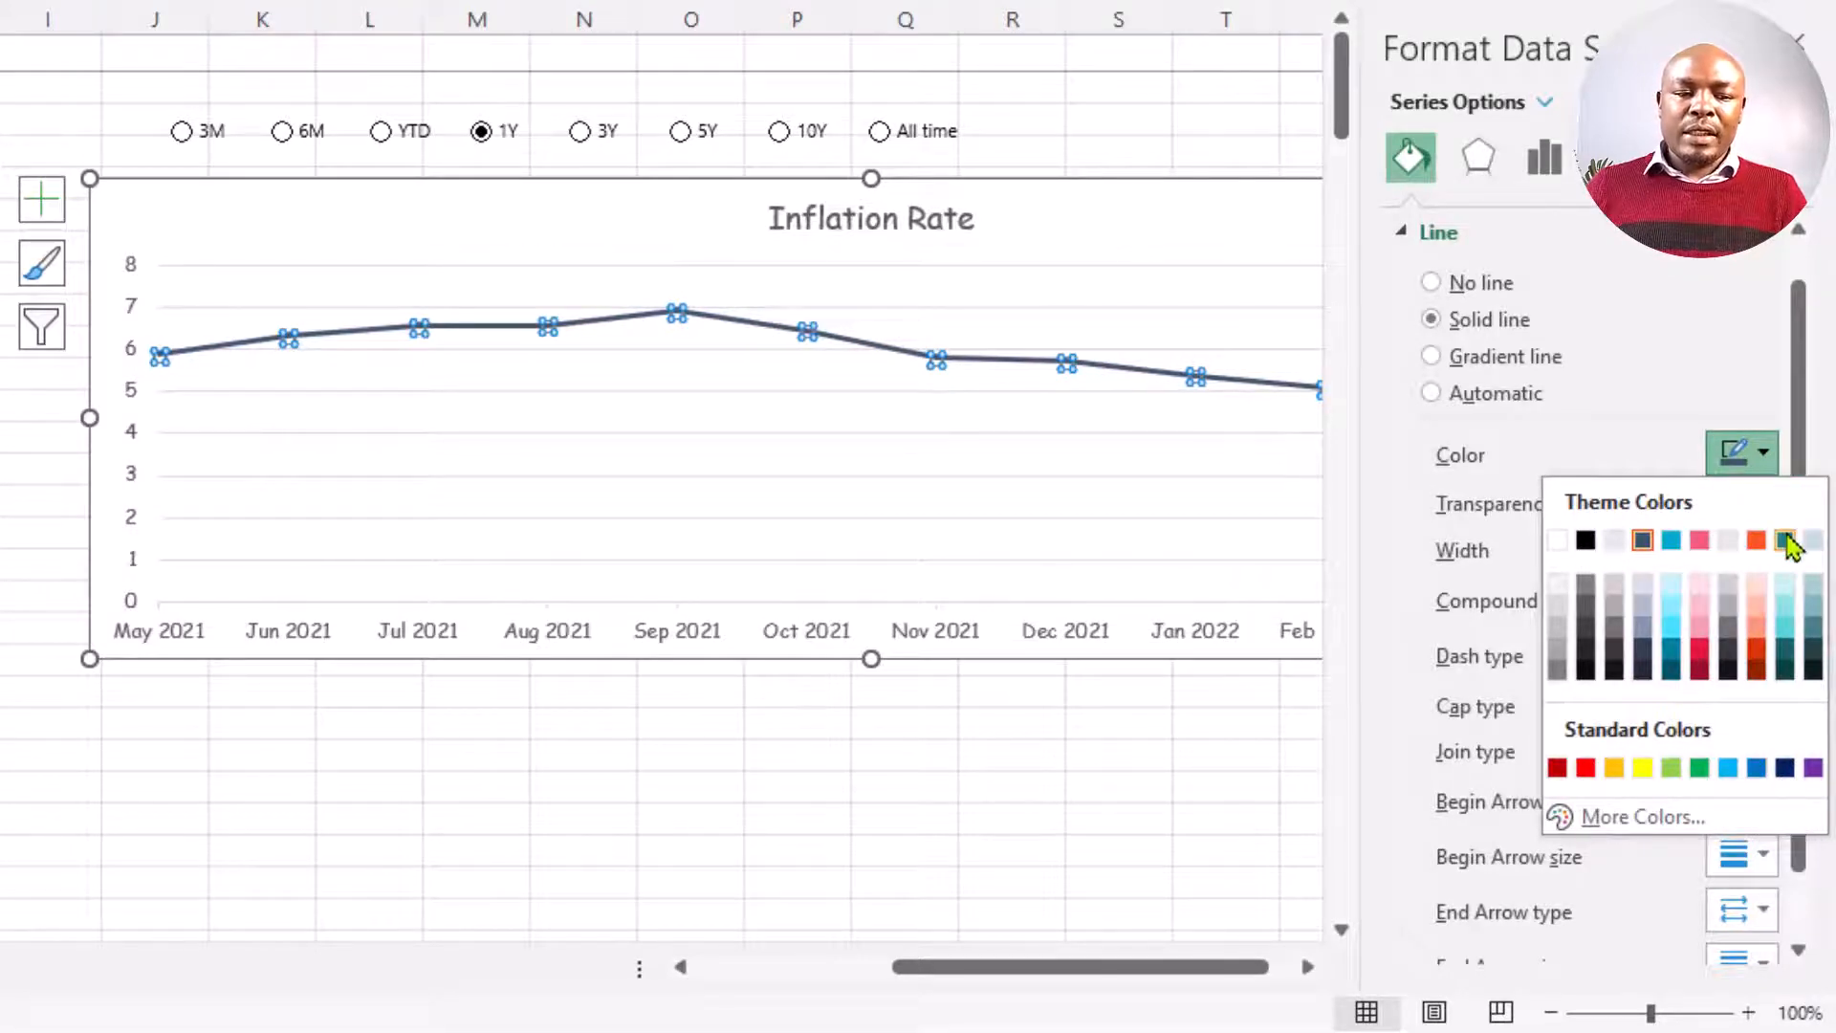
pyautogui.click(1785, 541)
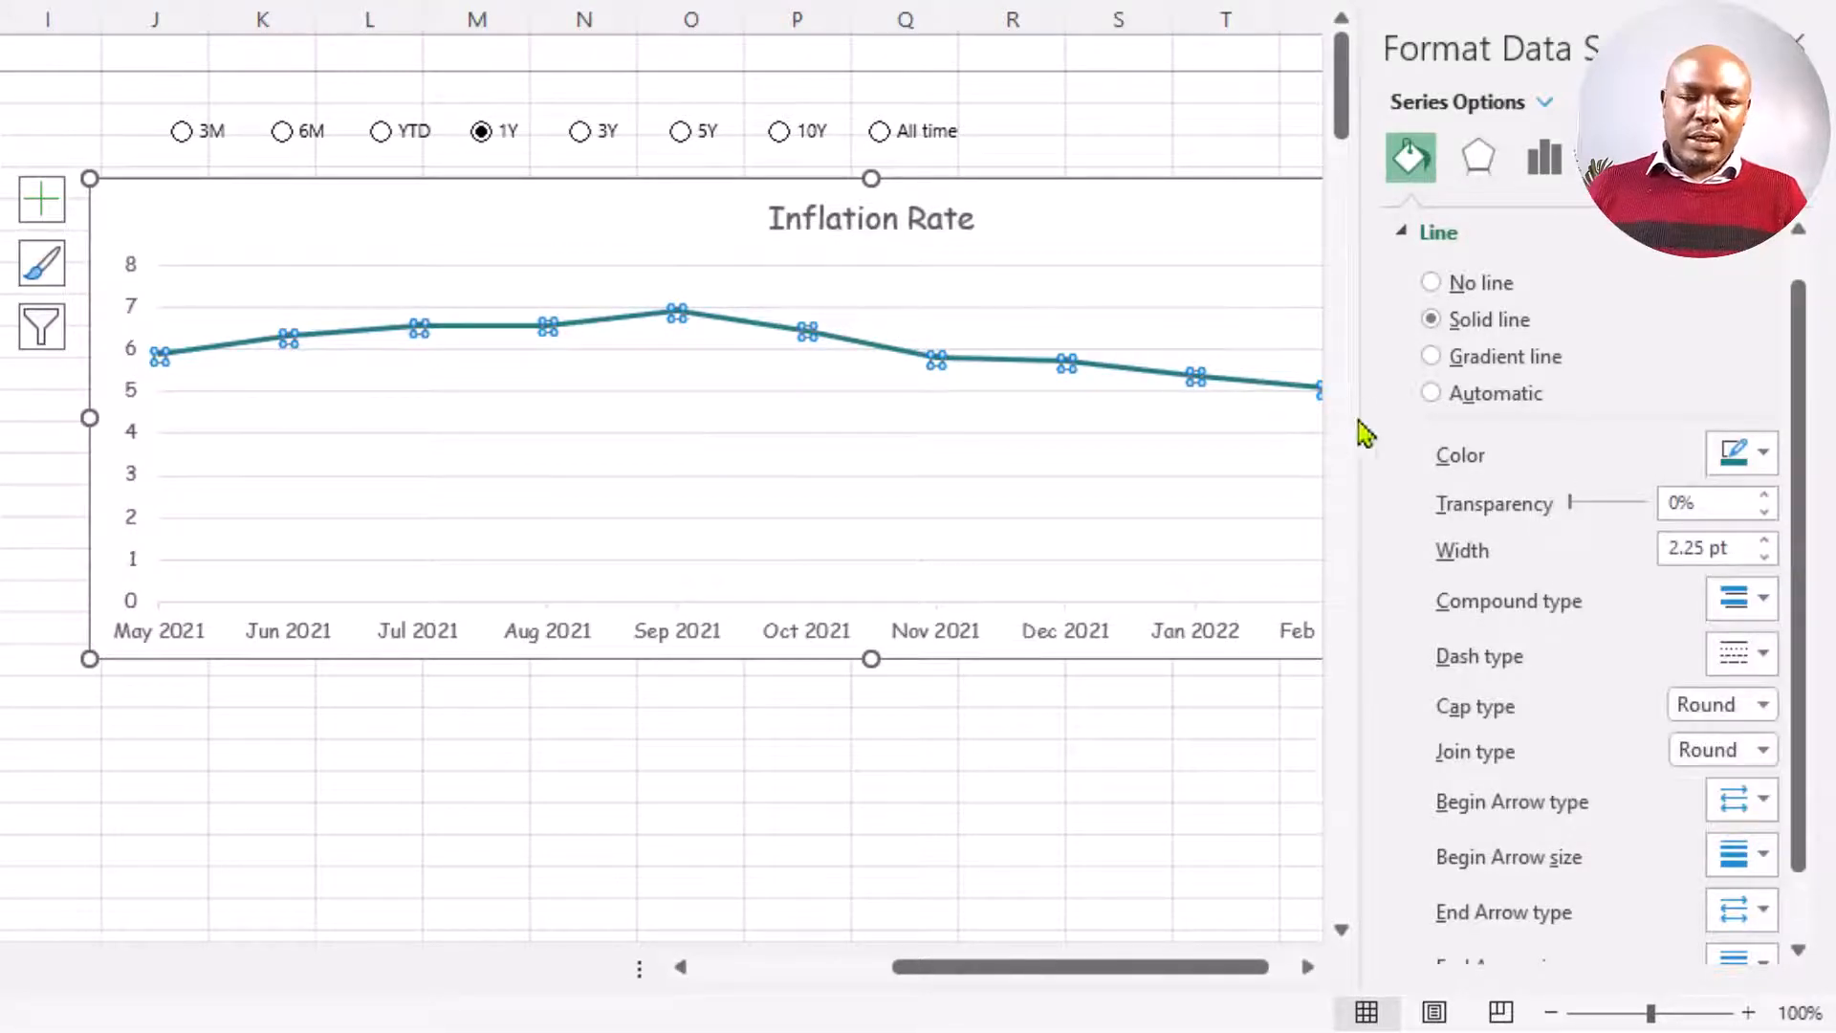
pyautogui.click(473, 438)
pyautogui.press('Delete')
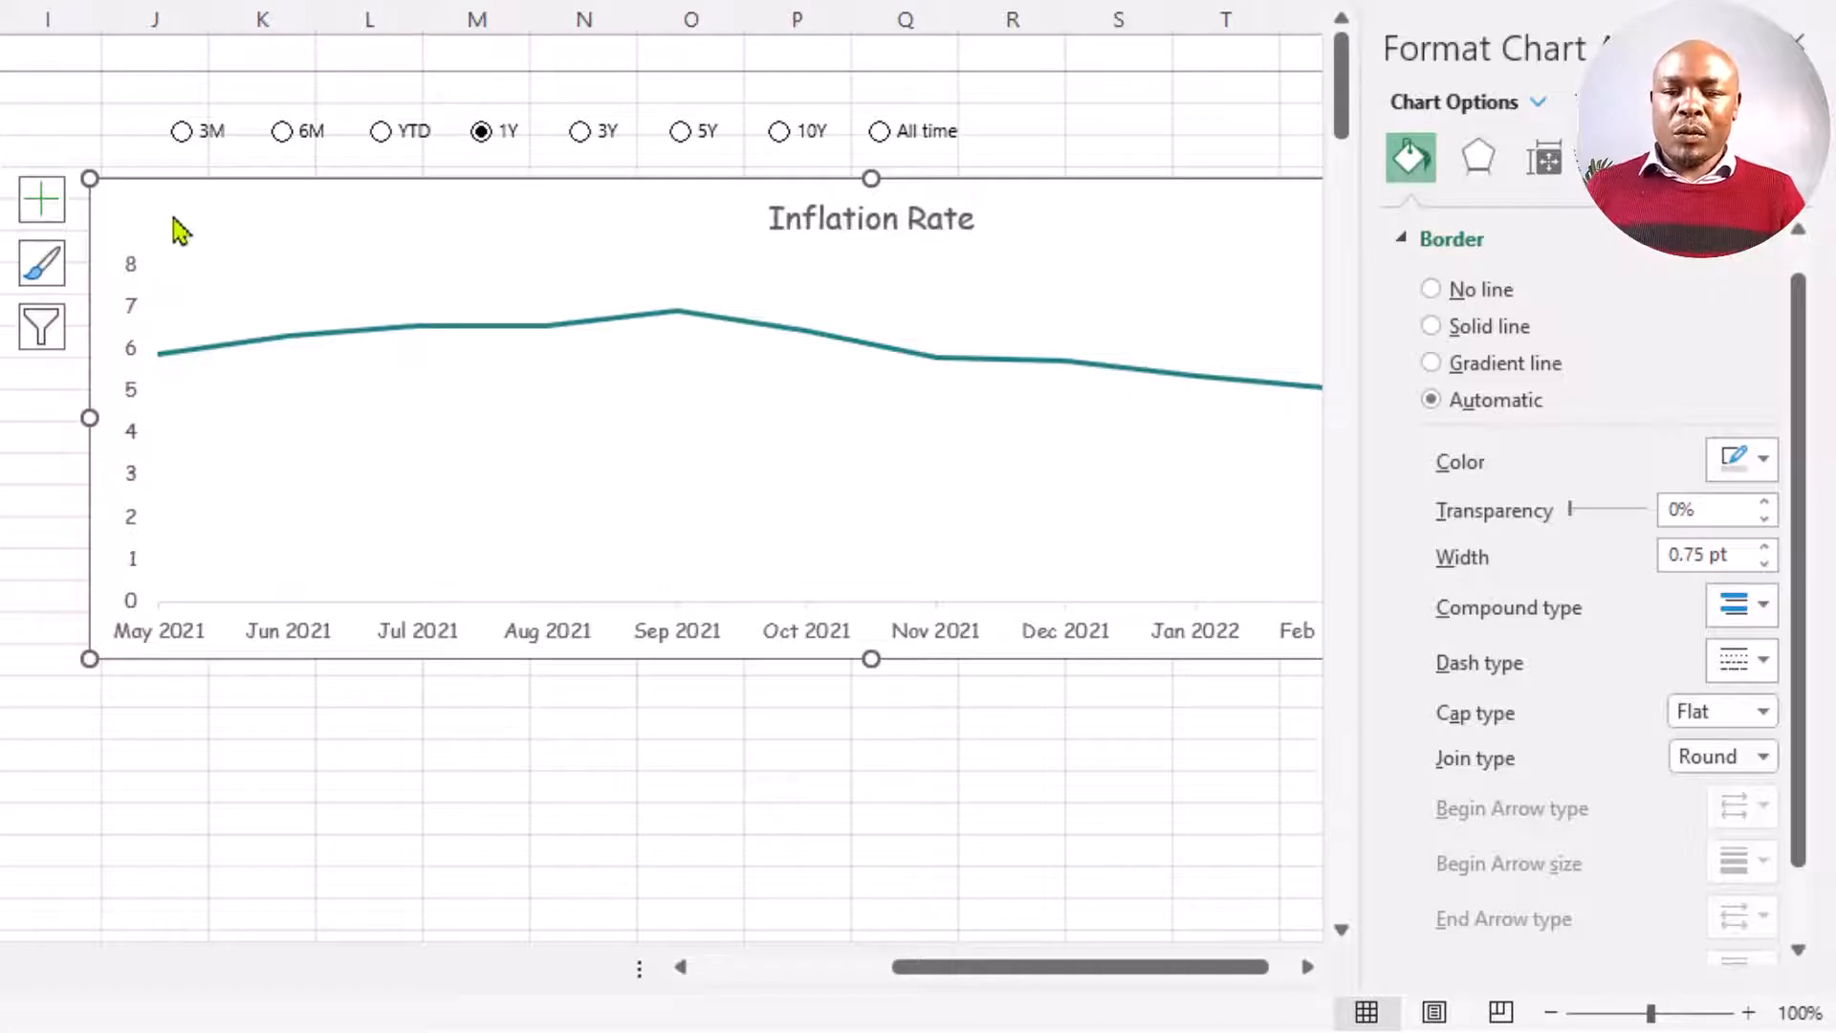
# - Add a second data series named Area to the chart, with series values =Sheet1!yRates
pyautogui.rightClick(239, 201)
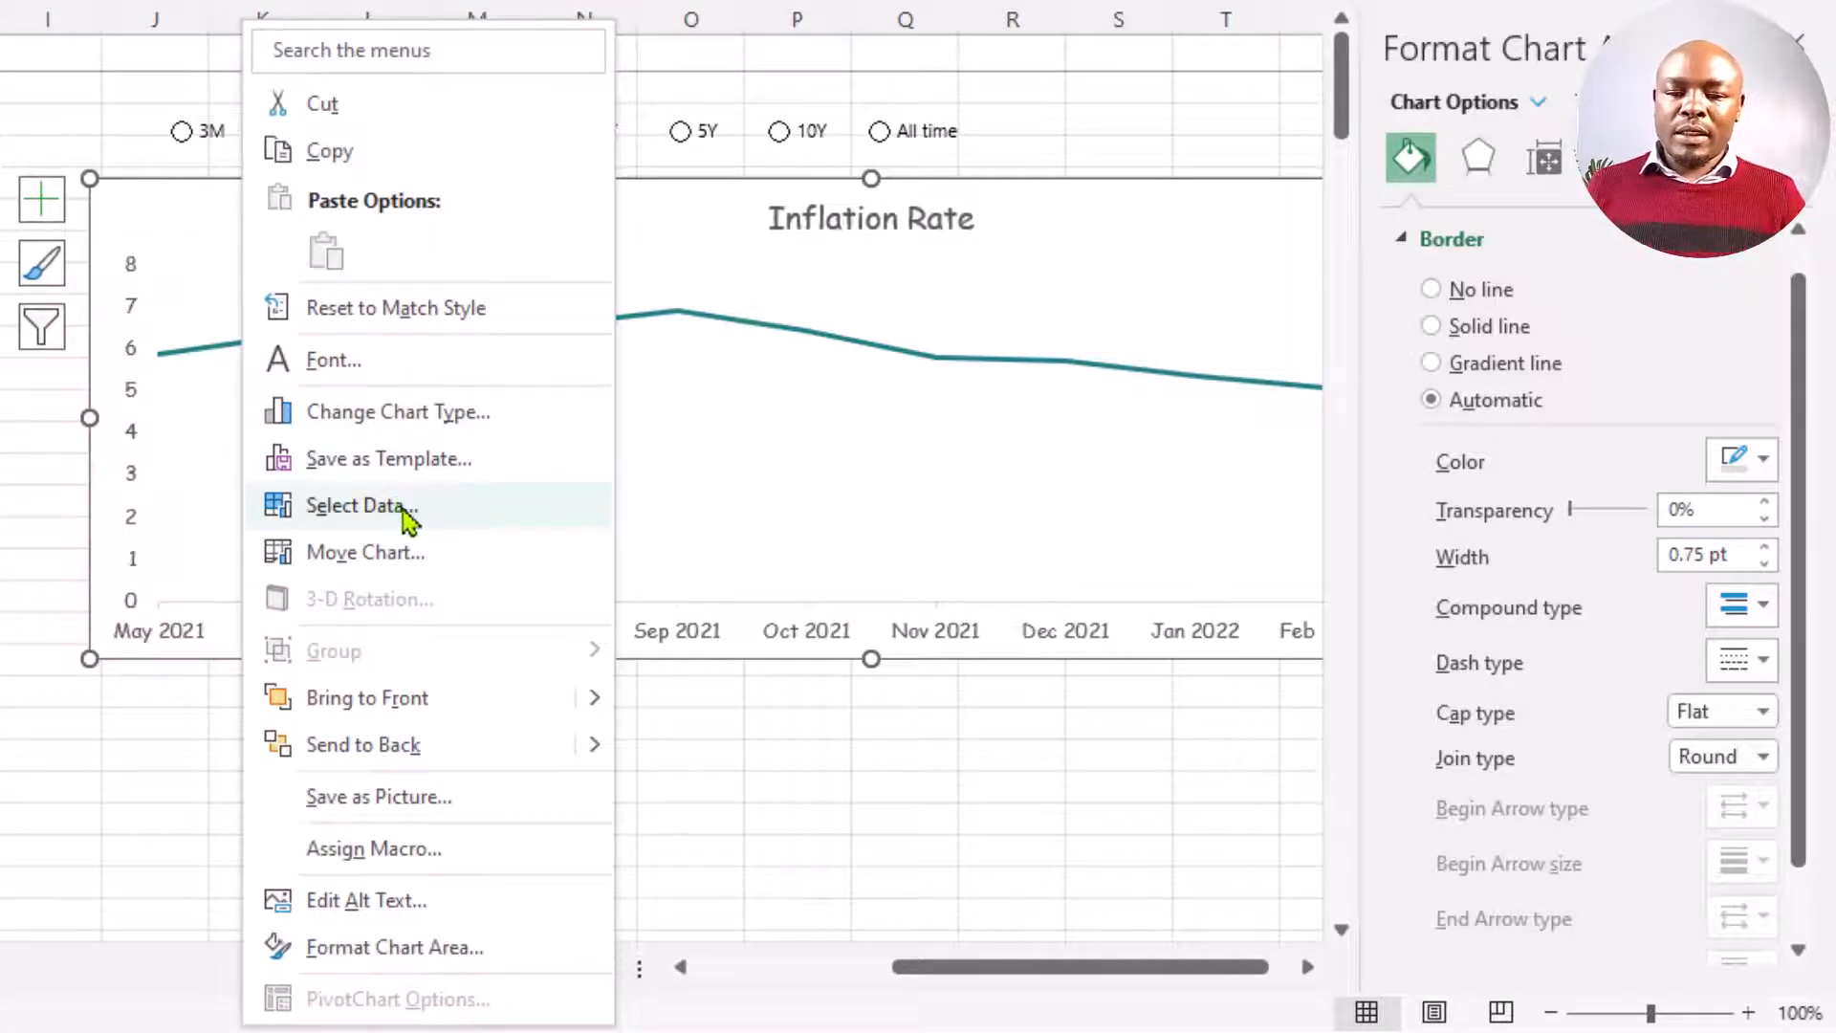
pyautogui.click(472, 516)
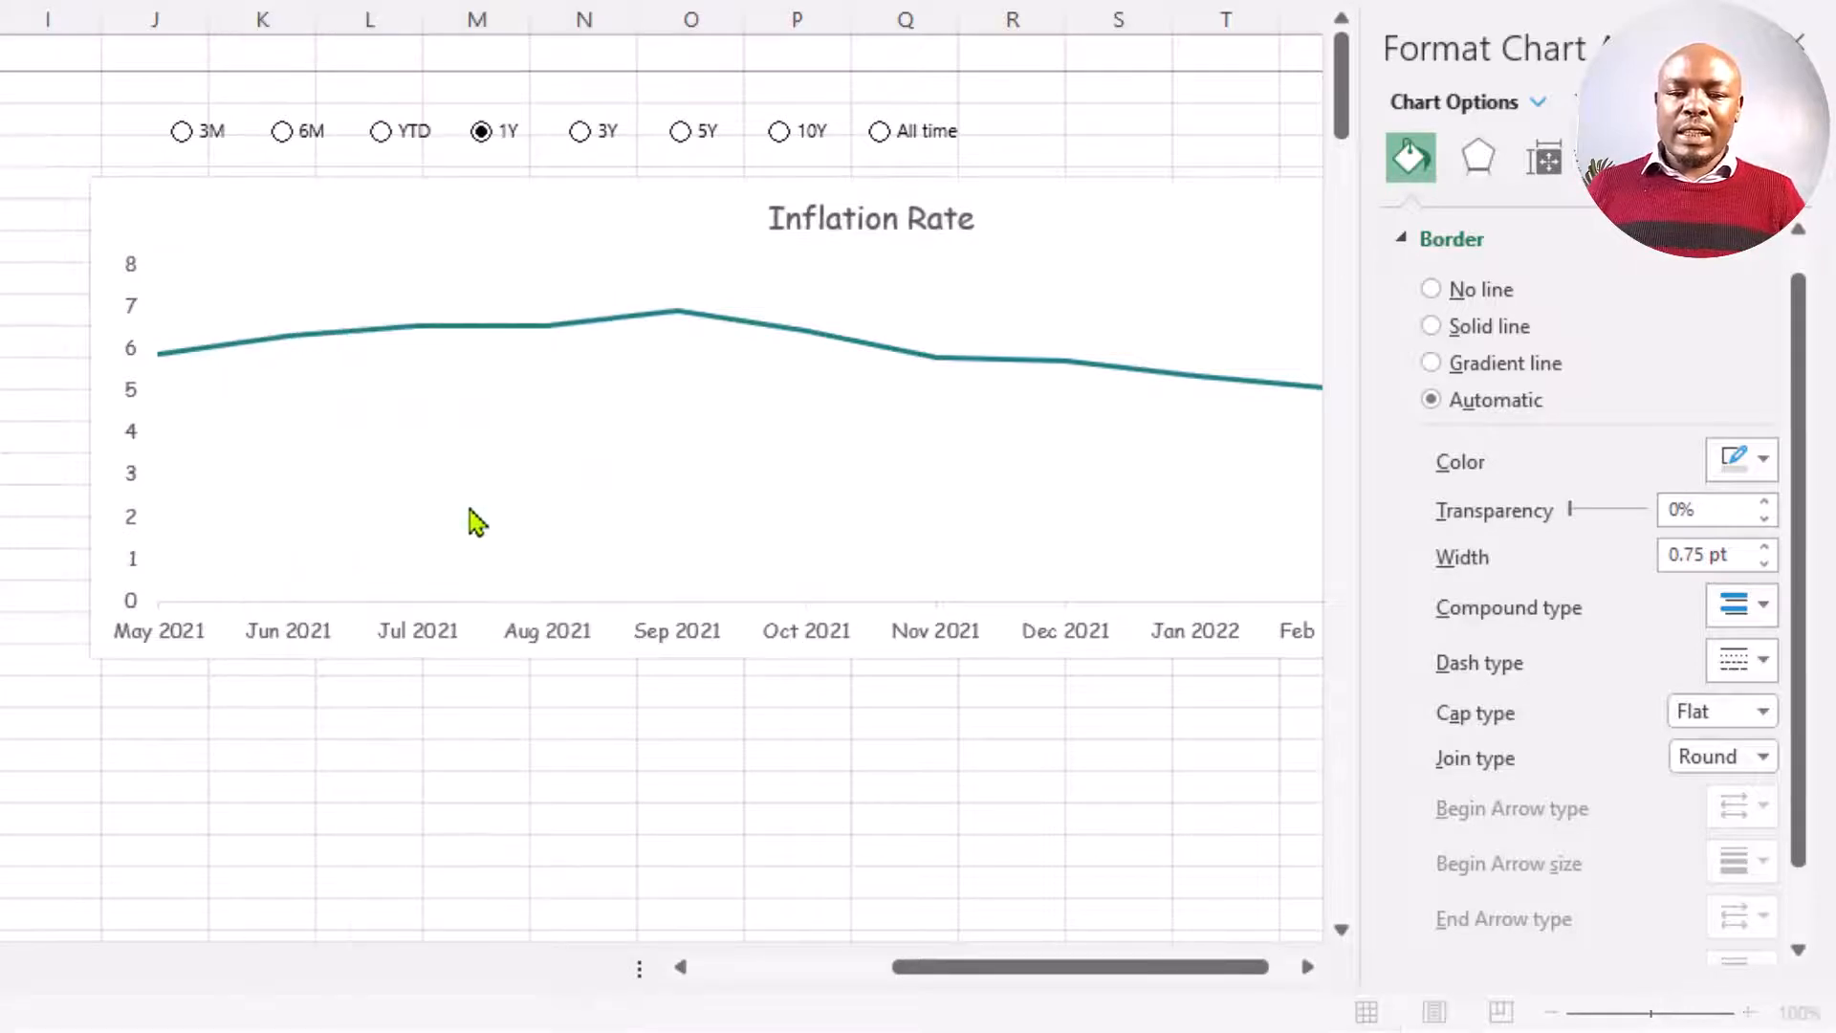
pyautogui.click(390, 520)
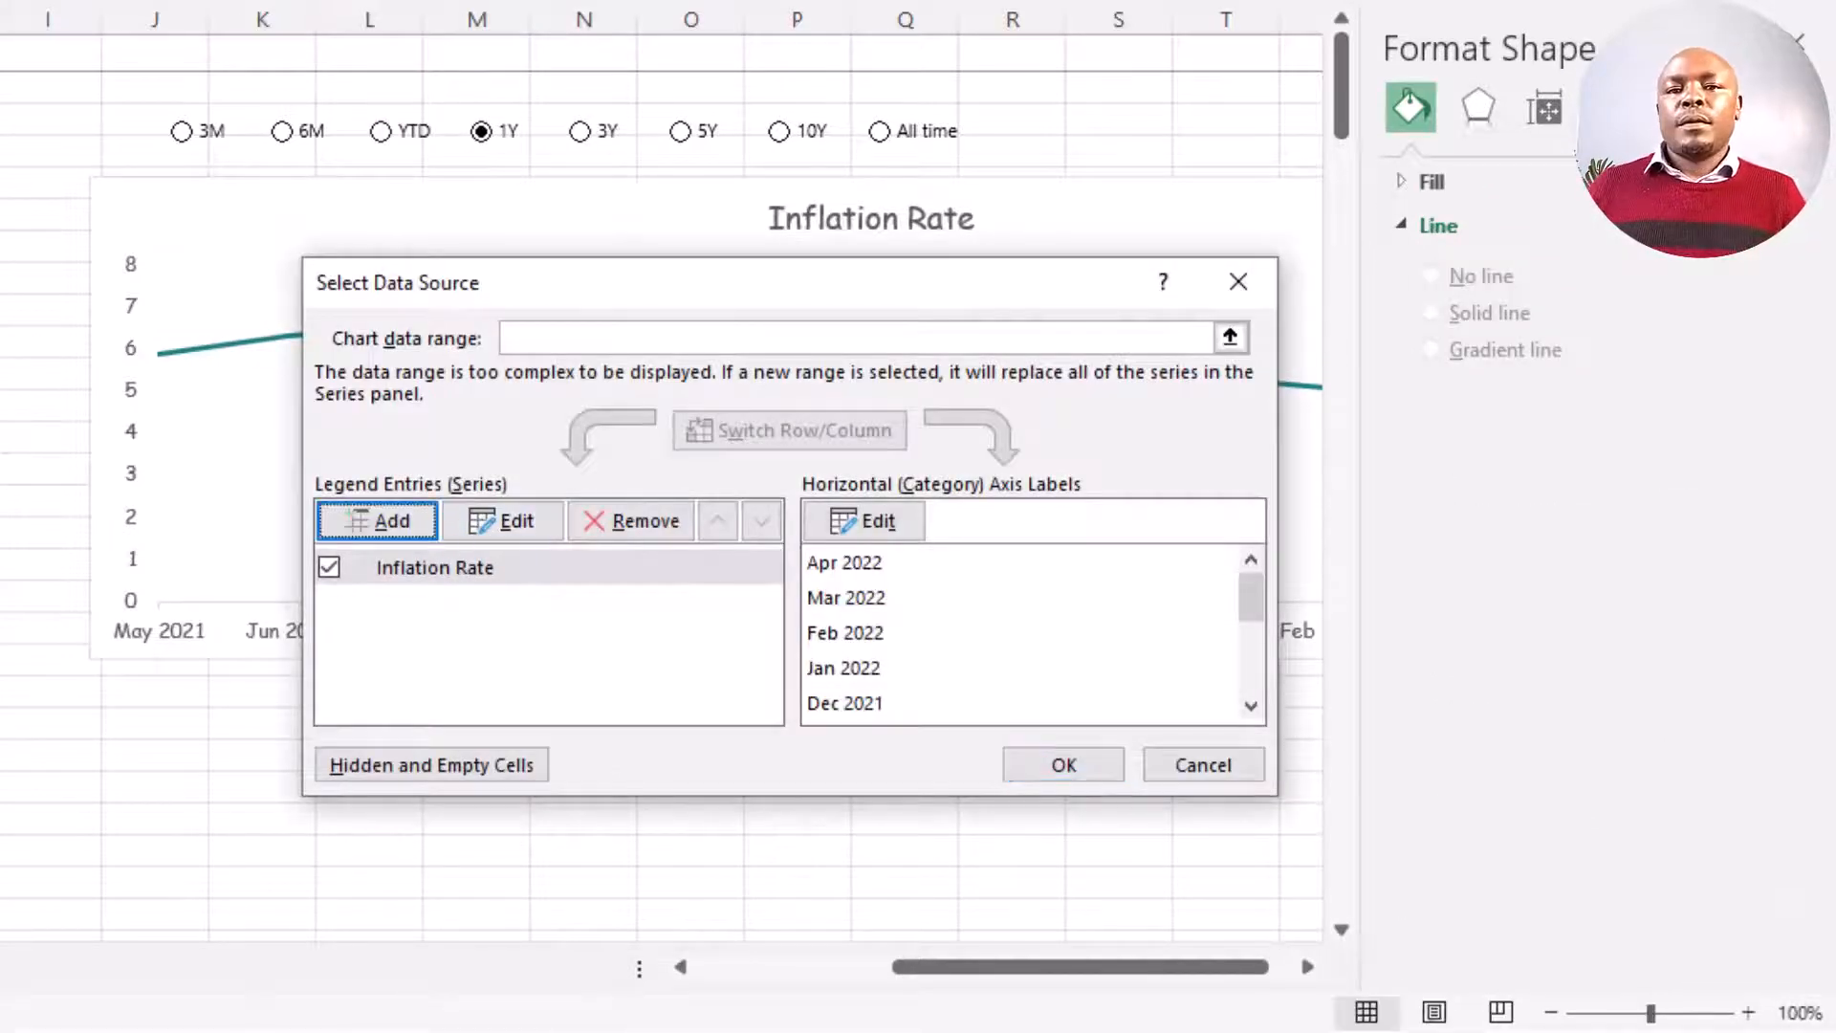
pyautogui.click(404, 532)
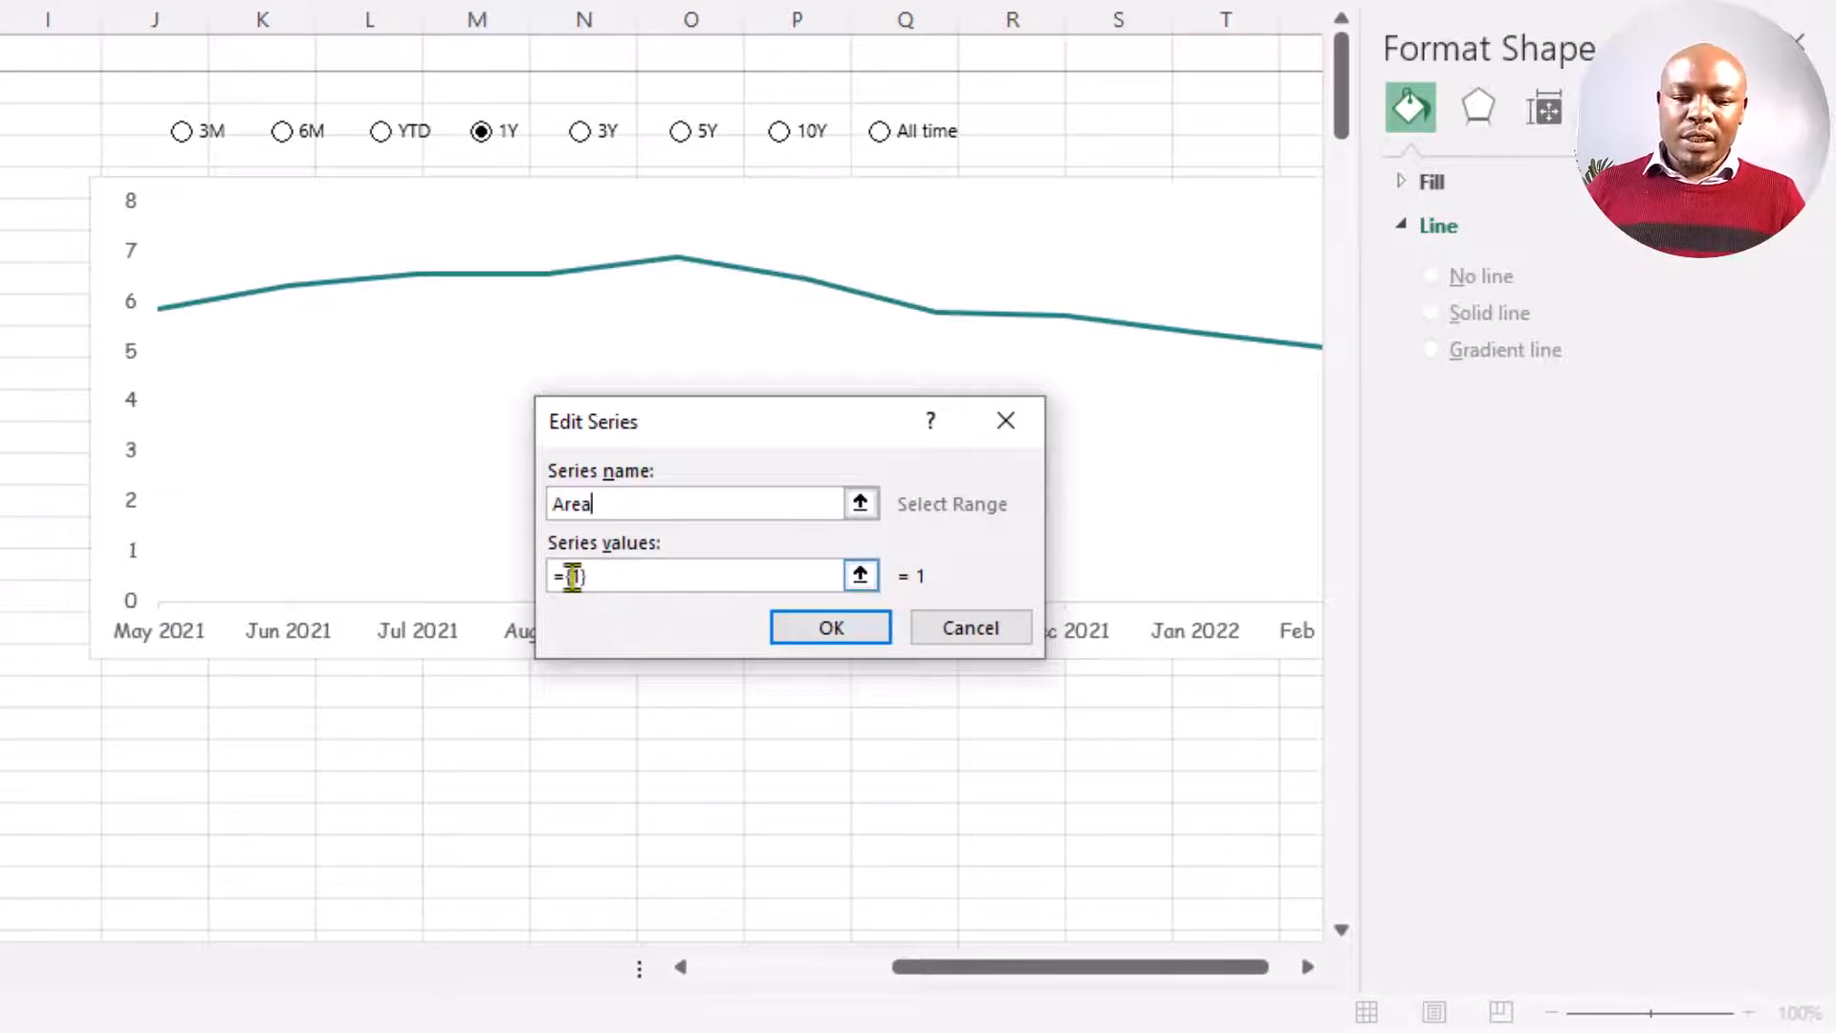
pyautogui.moveTo(566, 575); pyautogui.dragTo(622, 587)
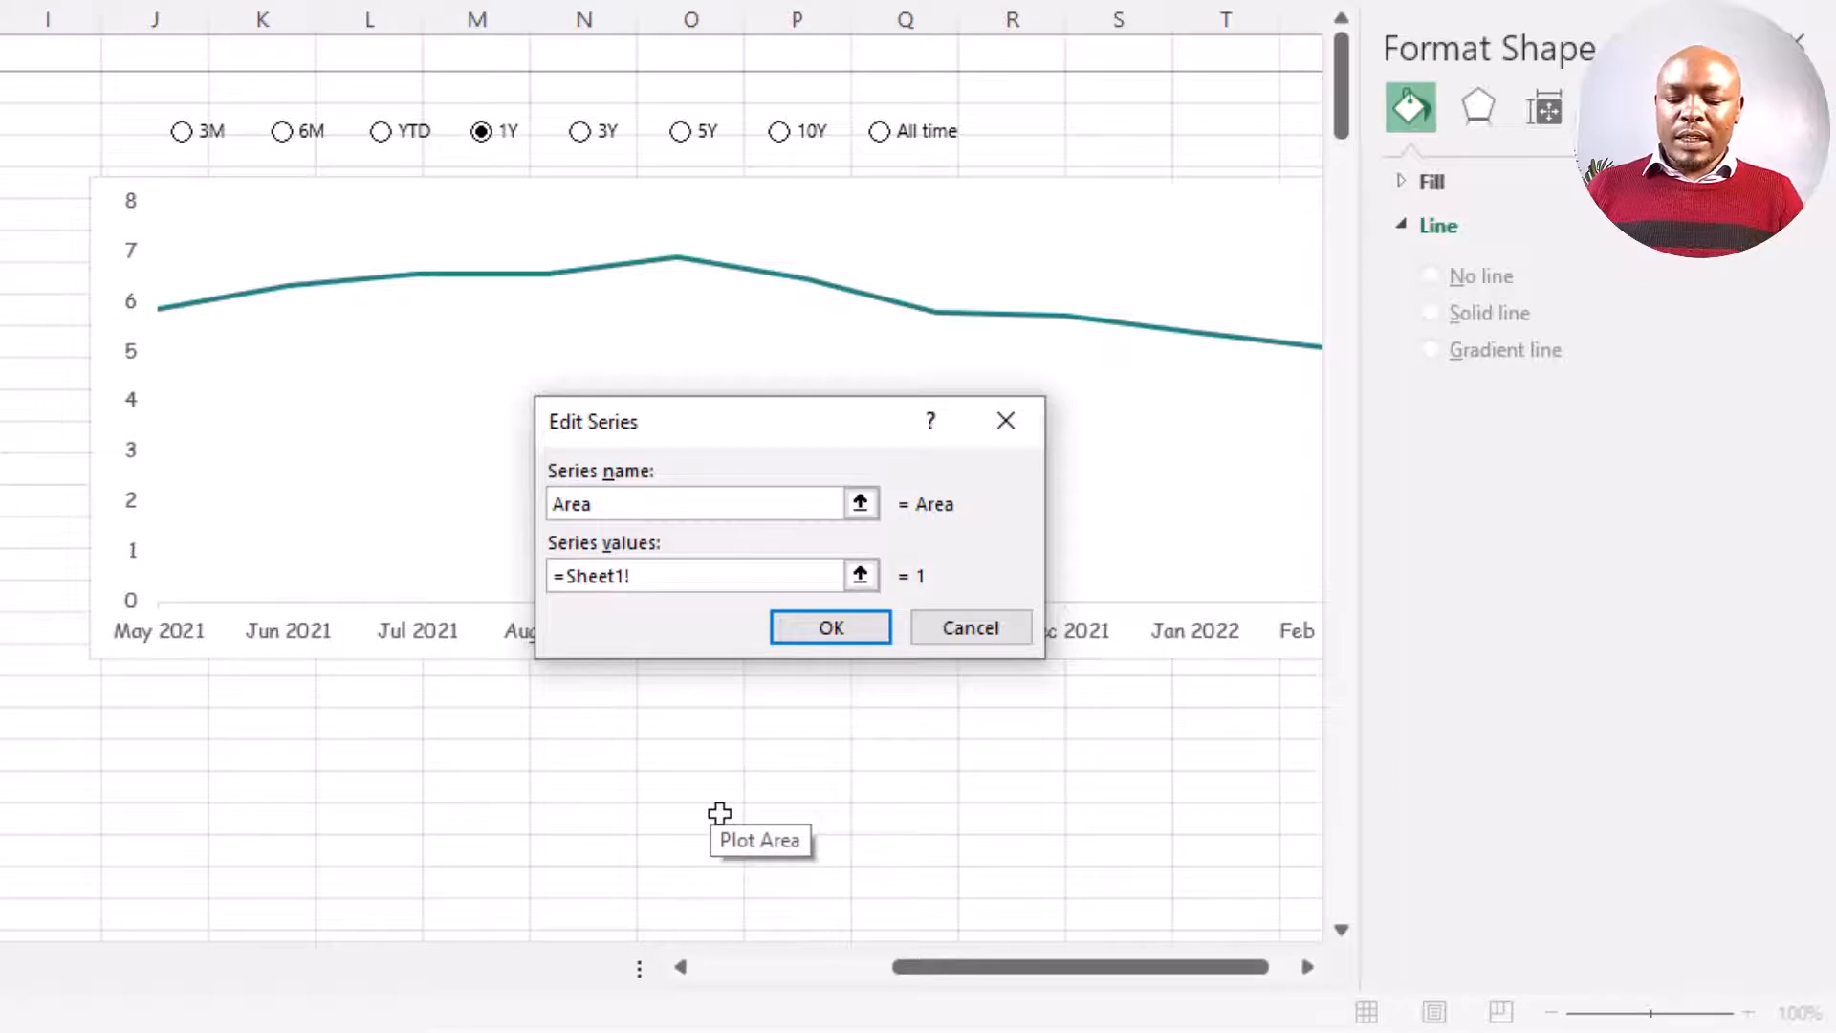
pyautogui.press('F3')
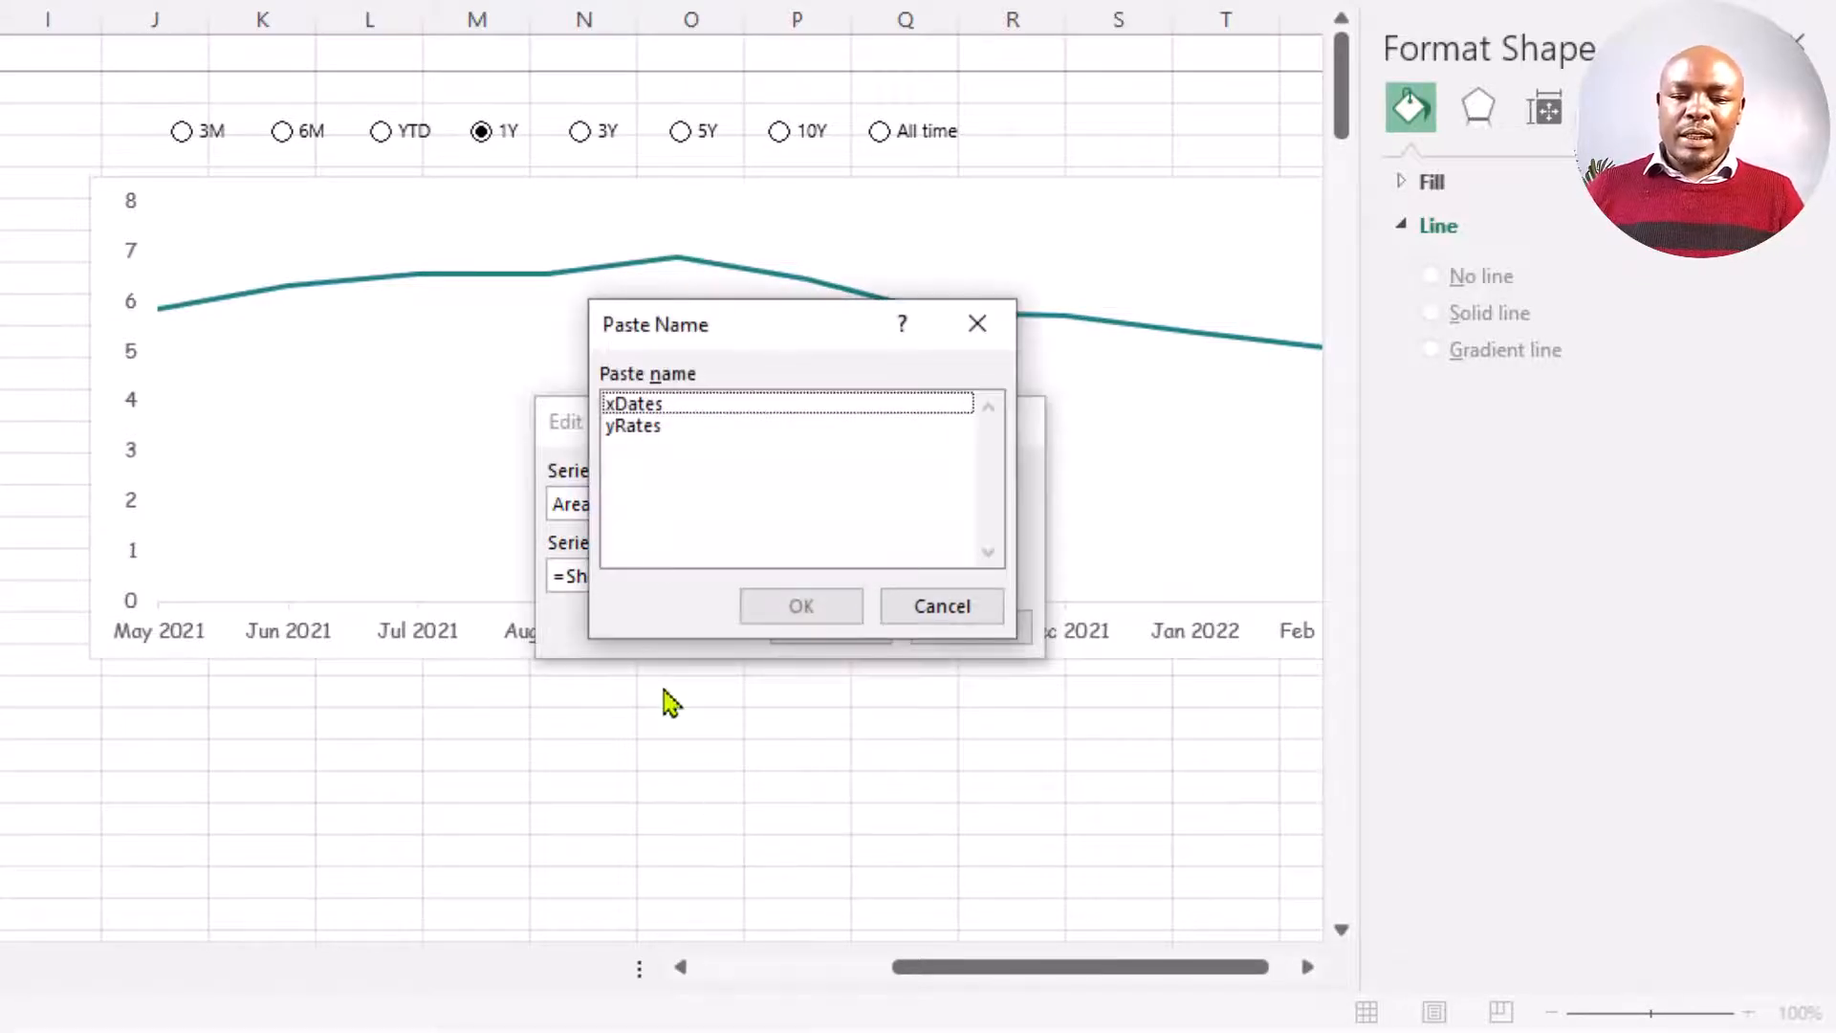
pyautogui.click(654, 428)
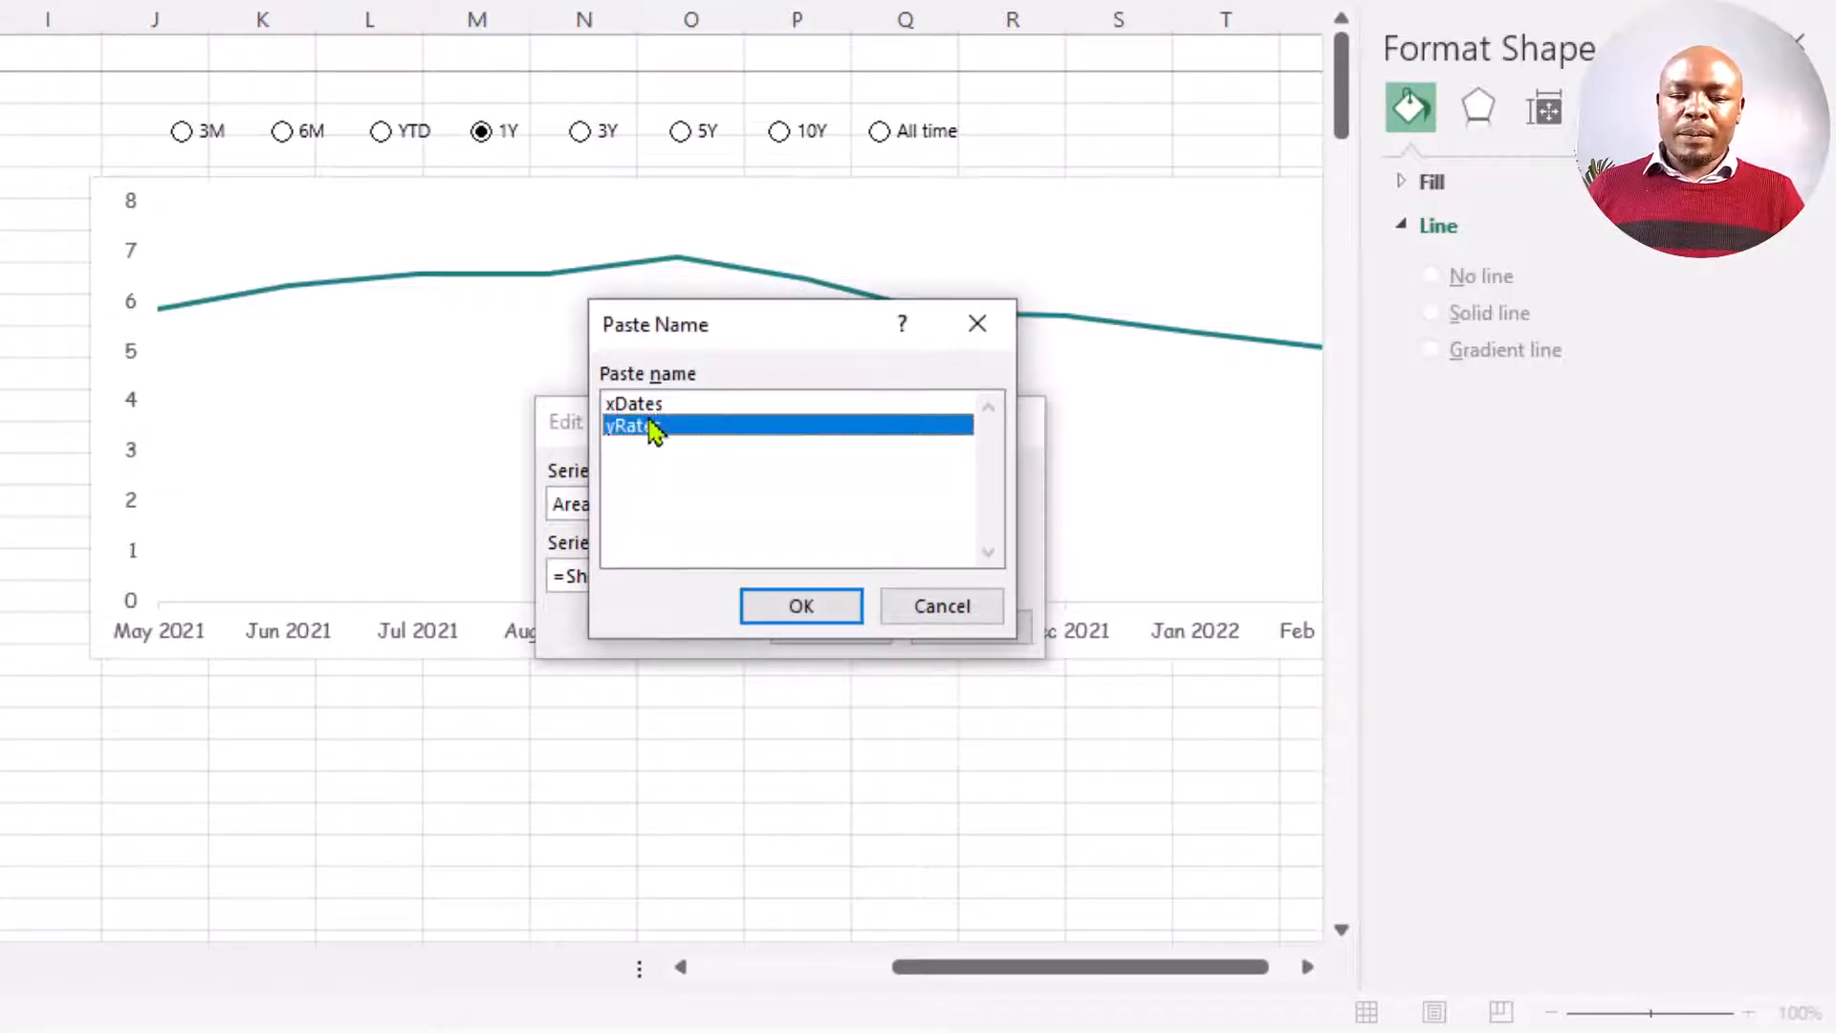
pyautogui.click(805, 606)
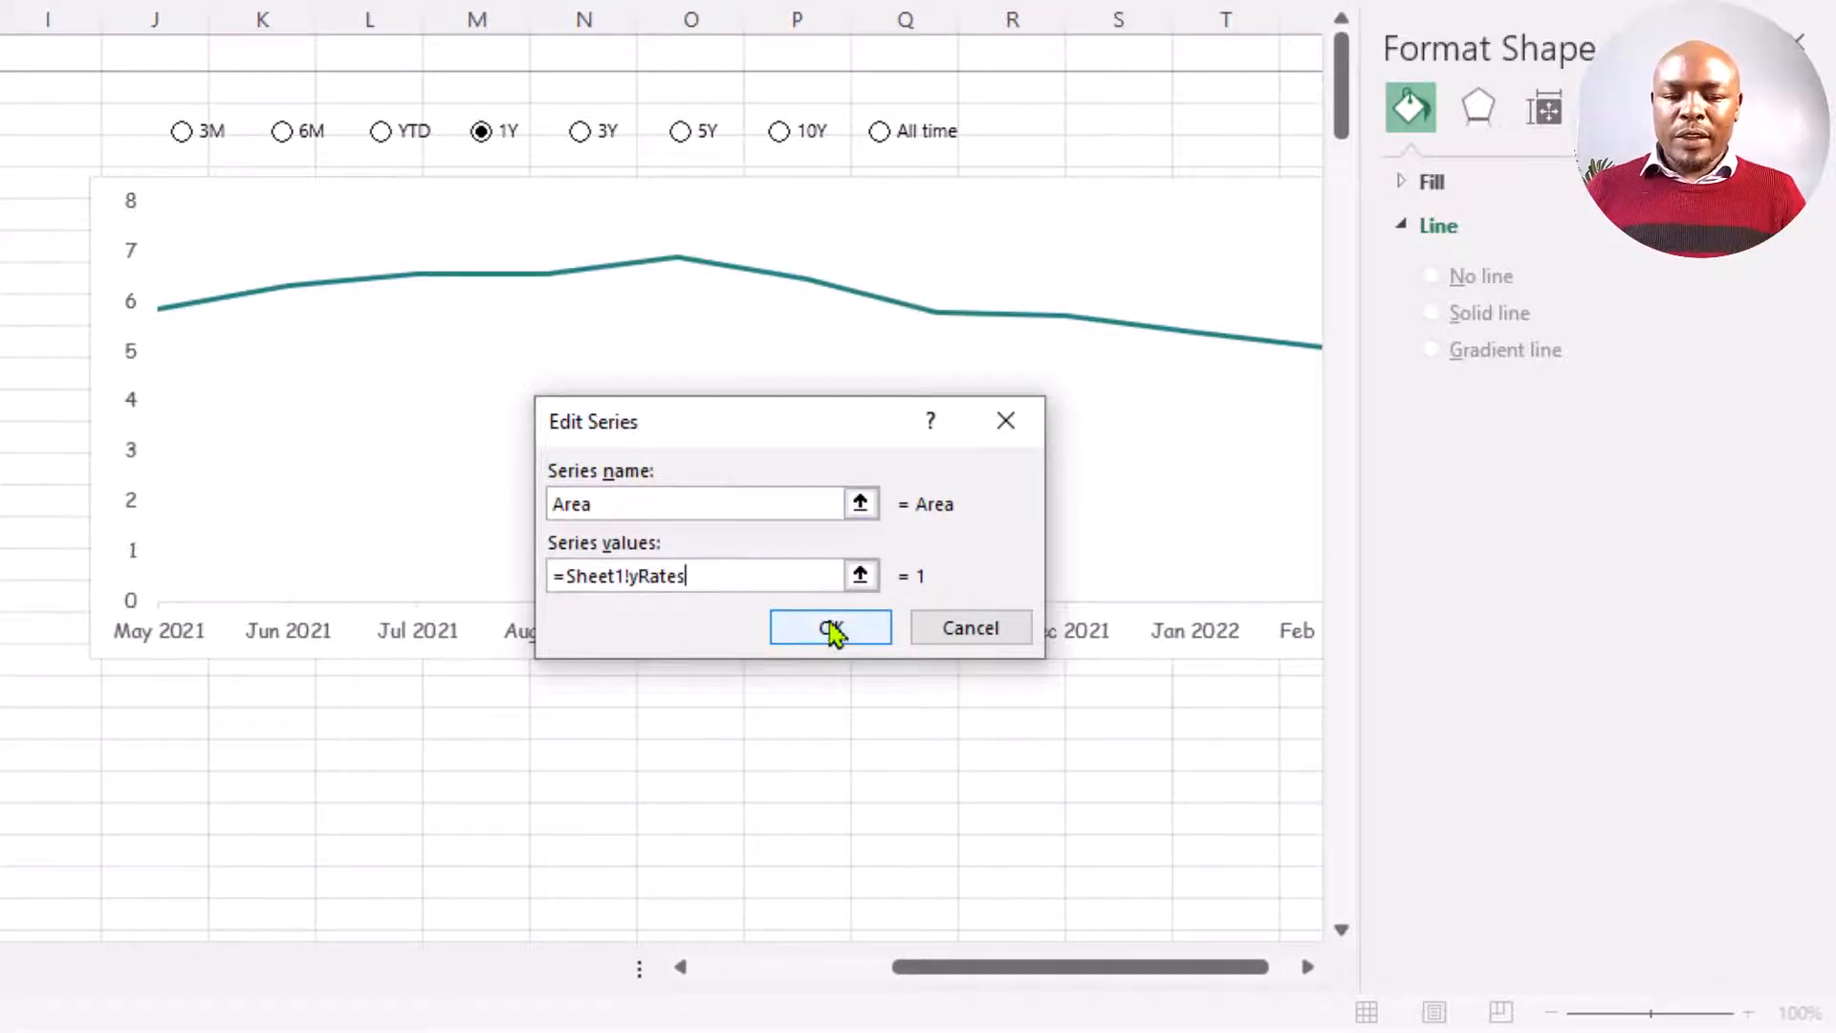
pyautogui.click(832, 629)
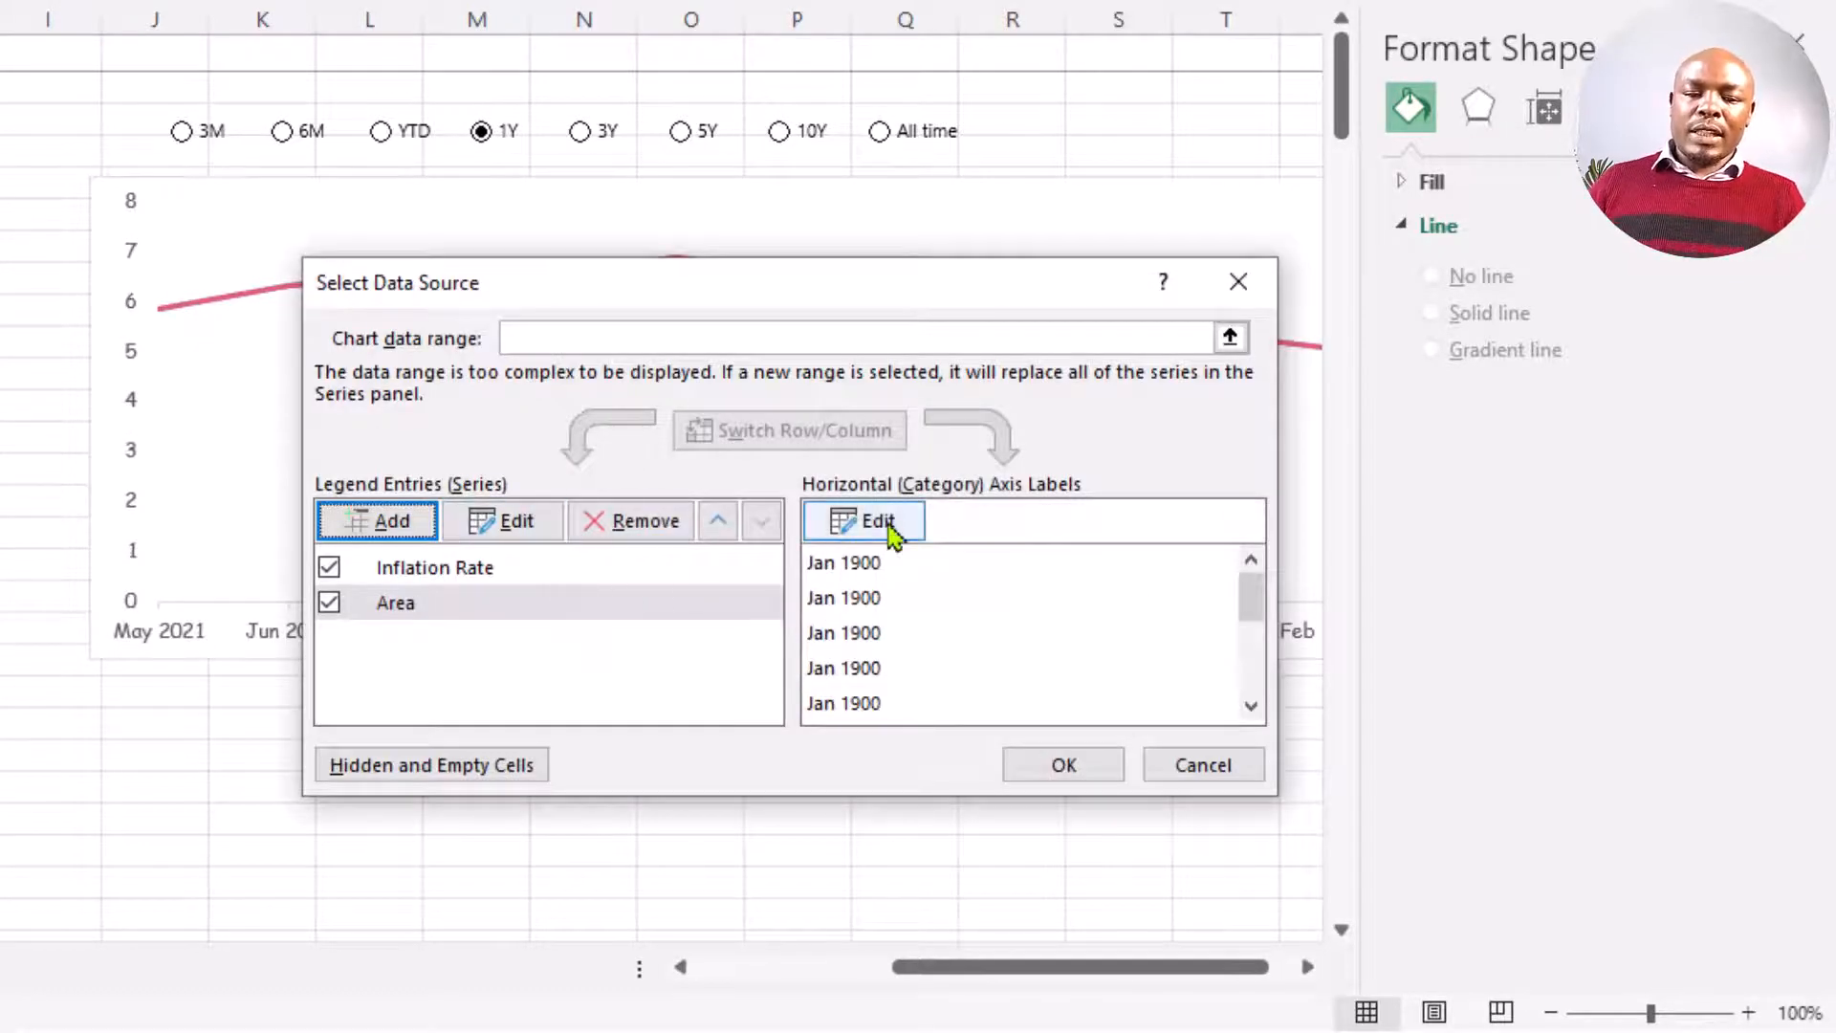
# - Set the Area series' horizontal axis label range to =Sheet1!xDates and apply the data source changes
pyautogui.click(878, 521)
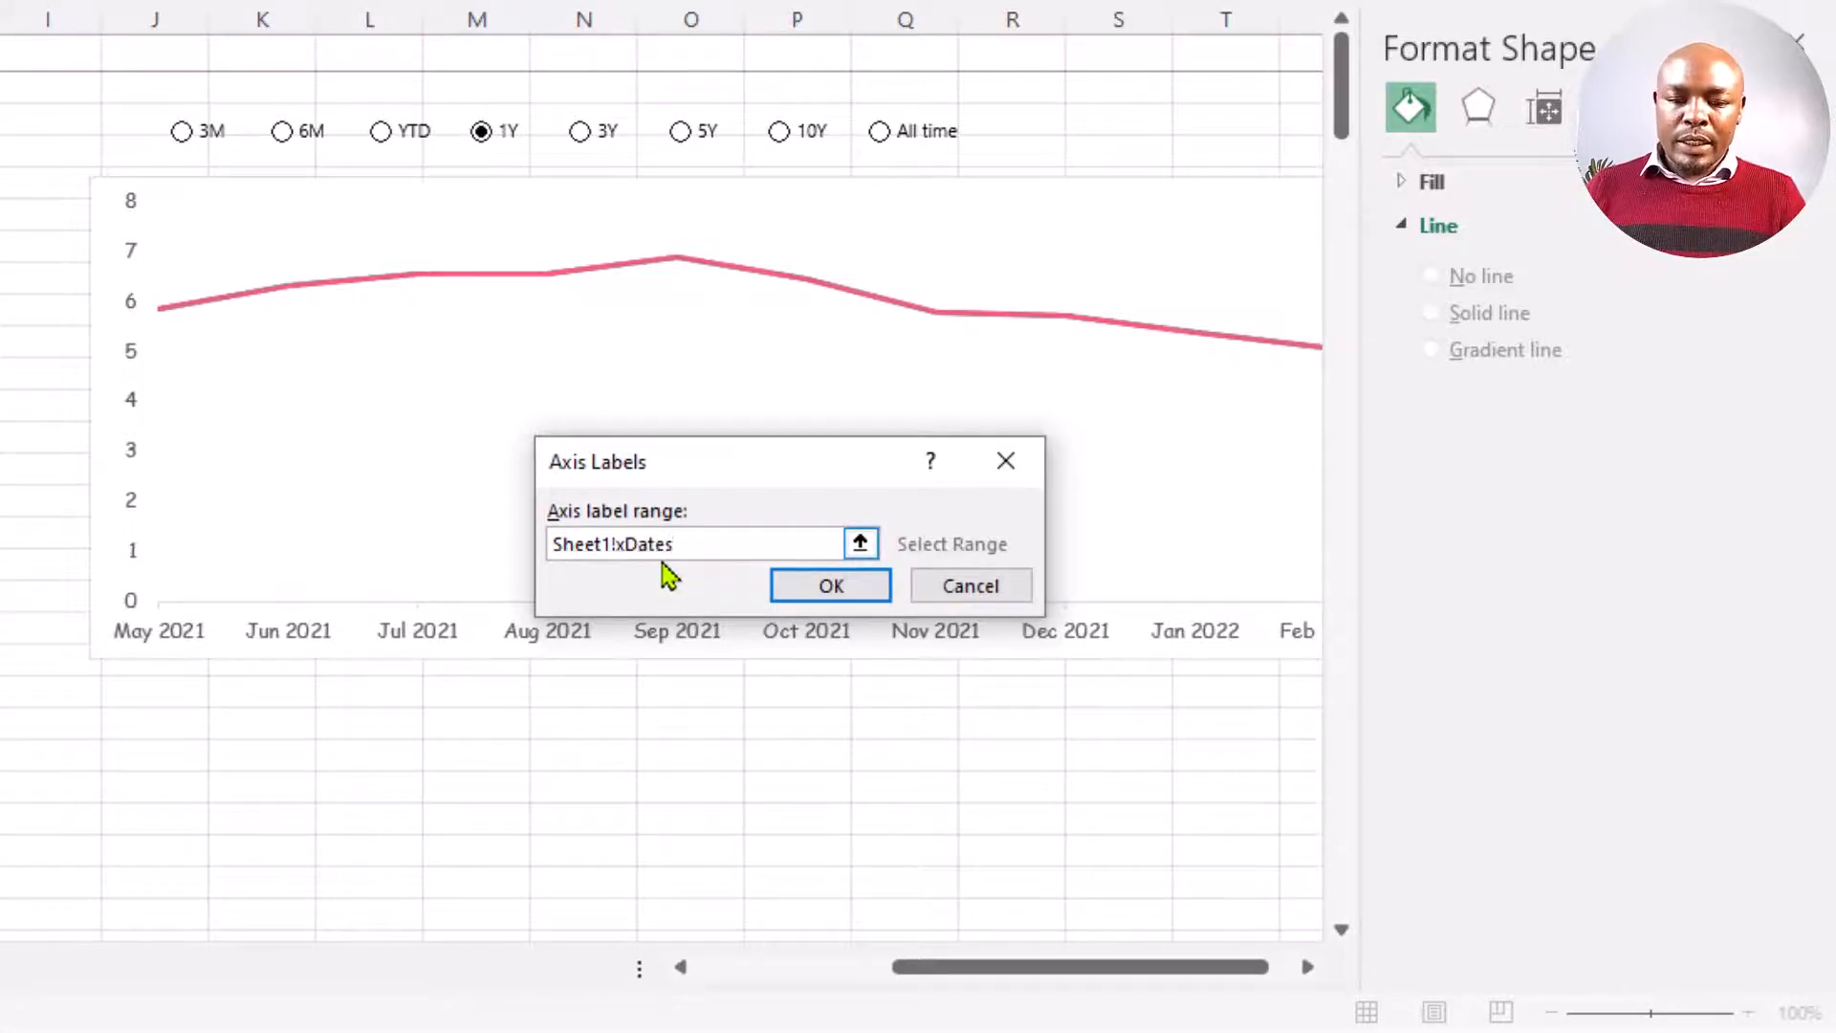
pyautogui.click(554, 544)
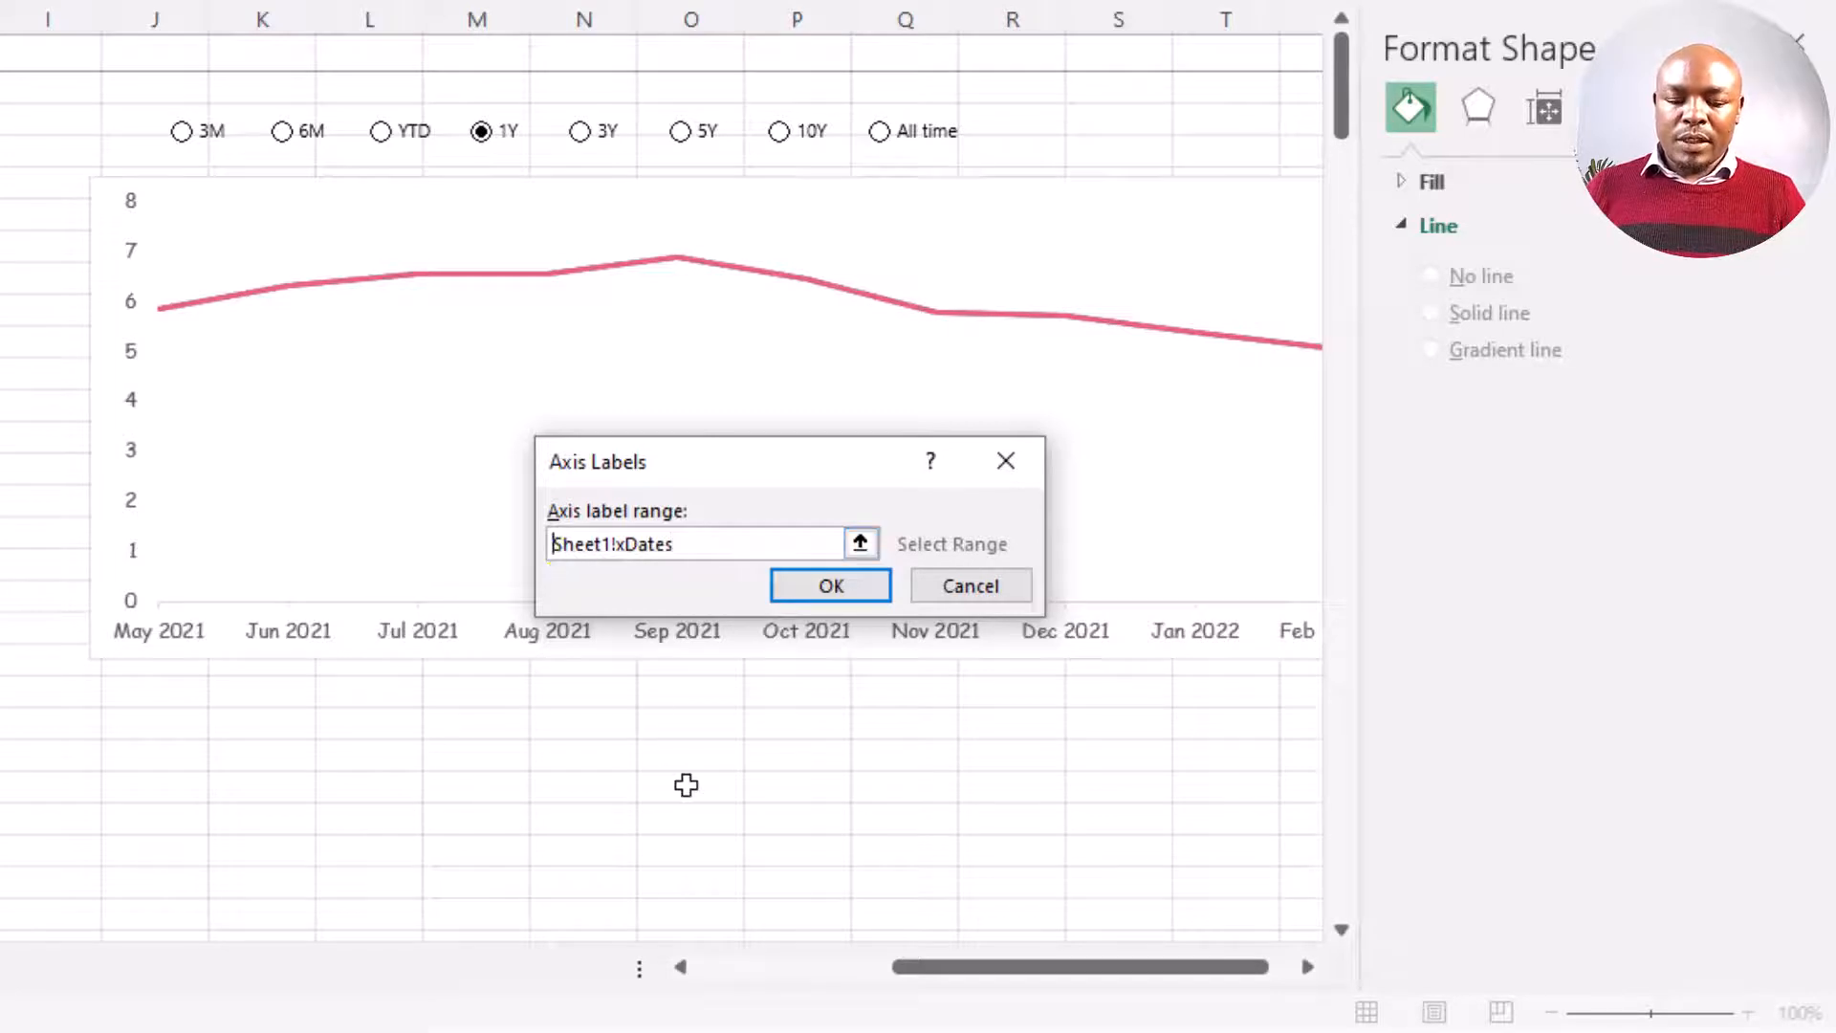
pyautogui.write('=')
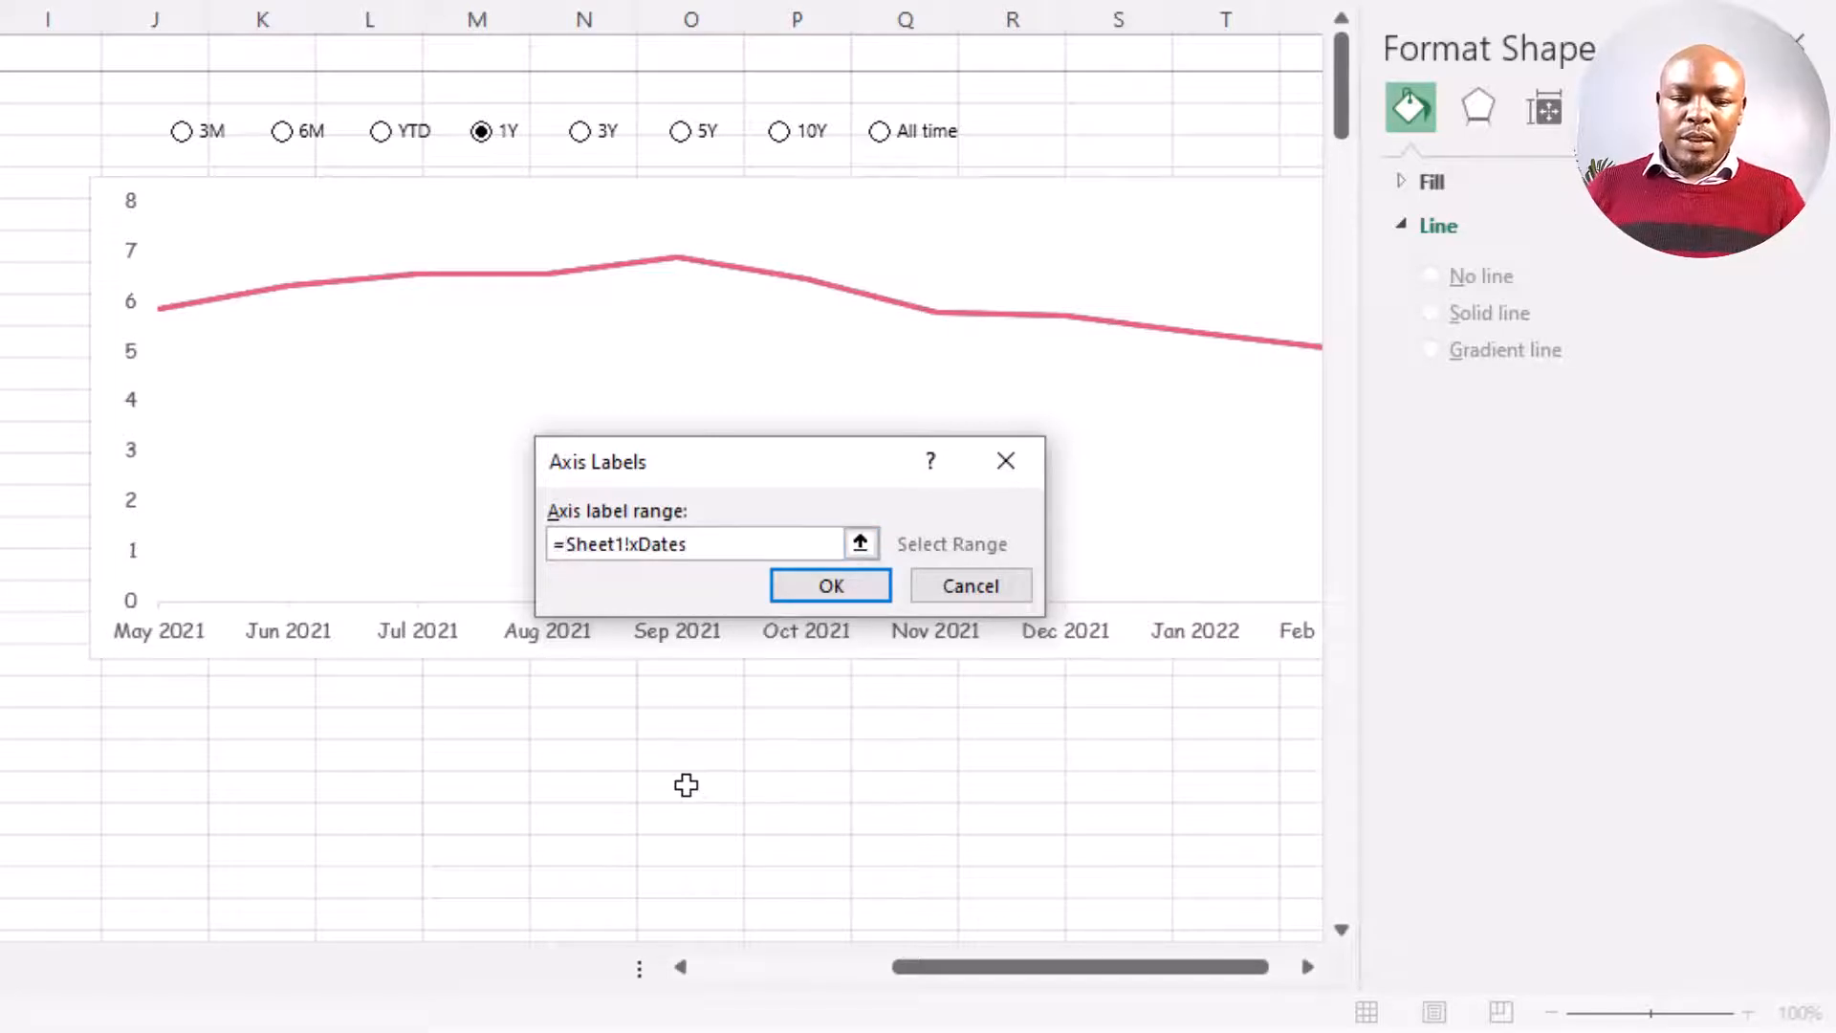
pyautogui.click(831, 587)
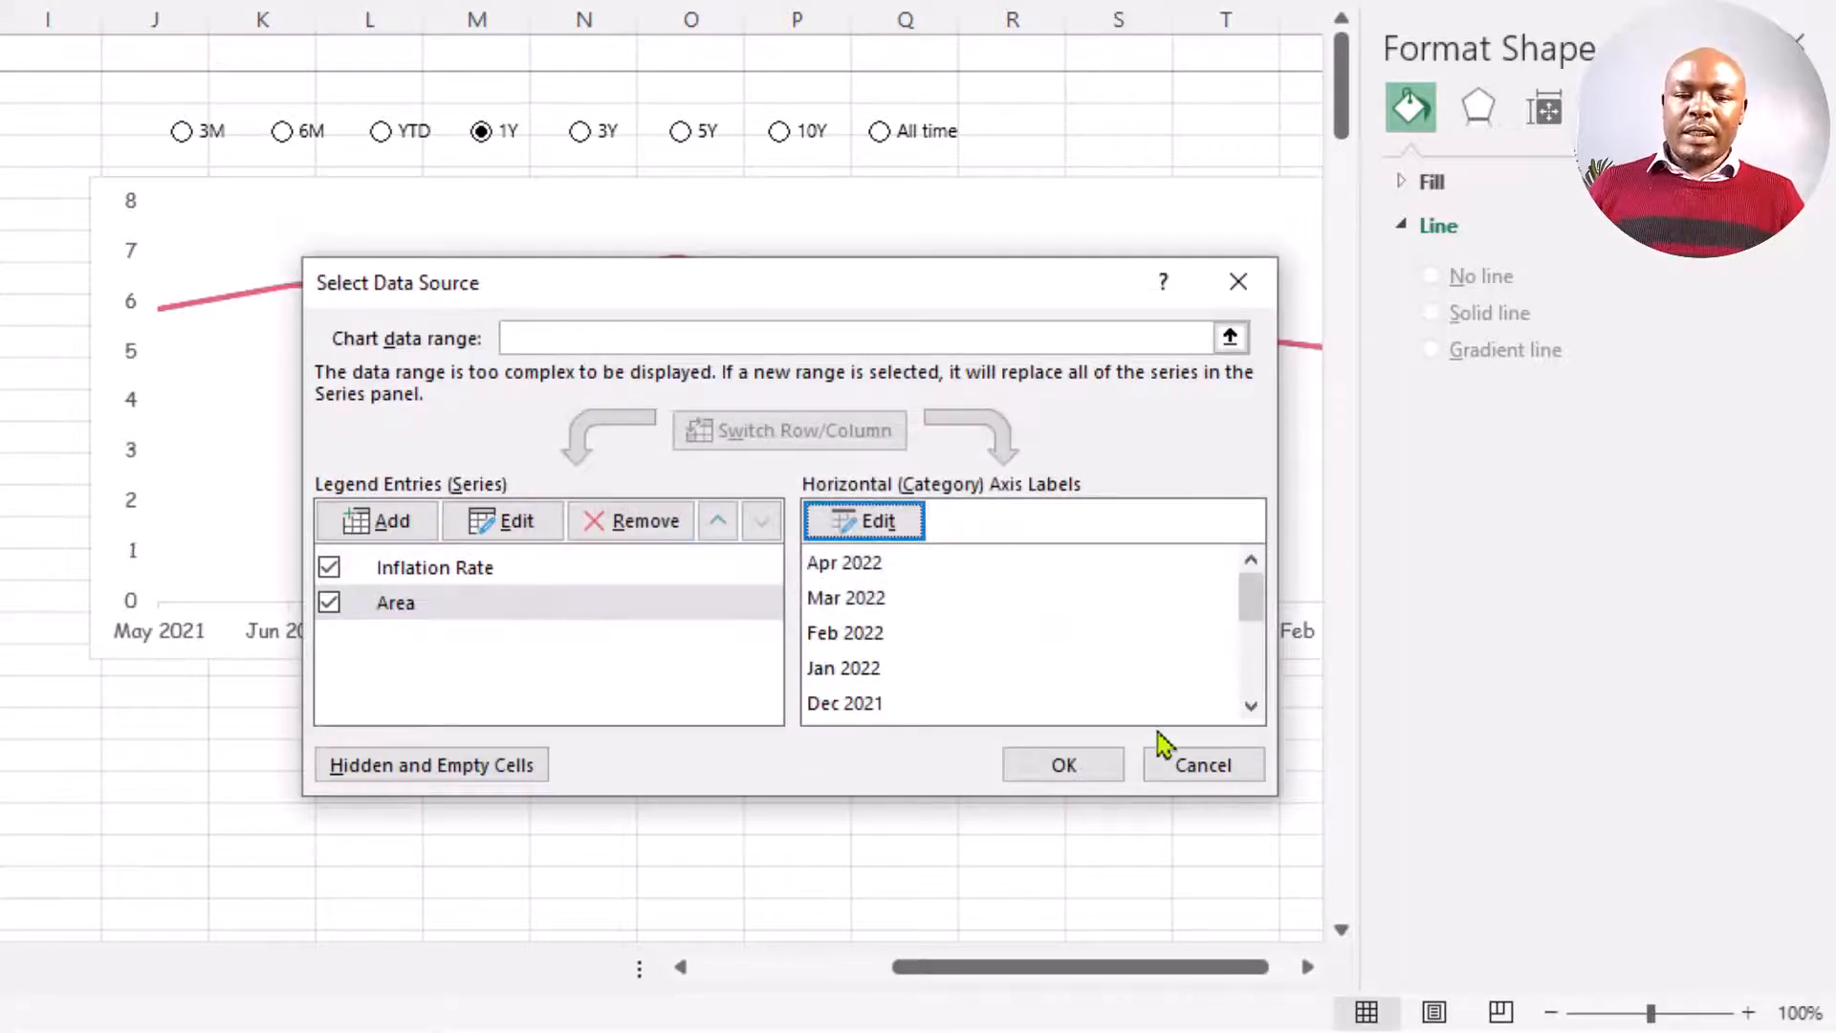
pyautogui.click(1107, 773)
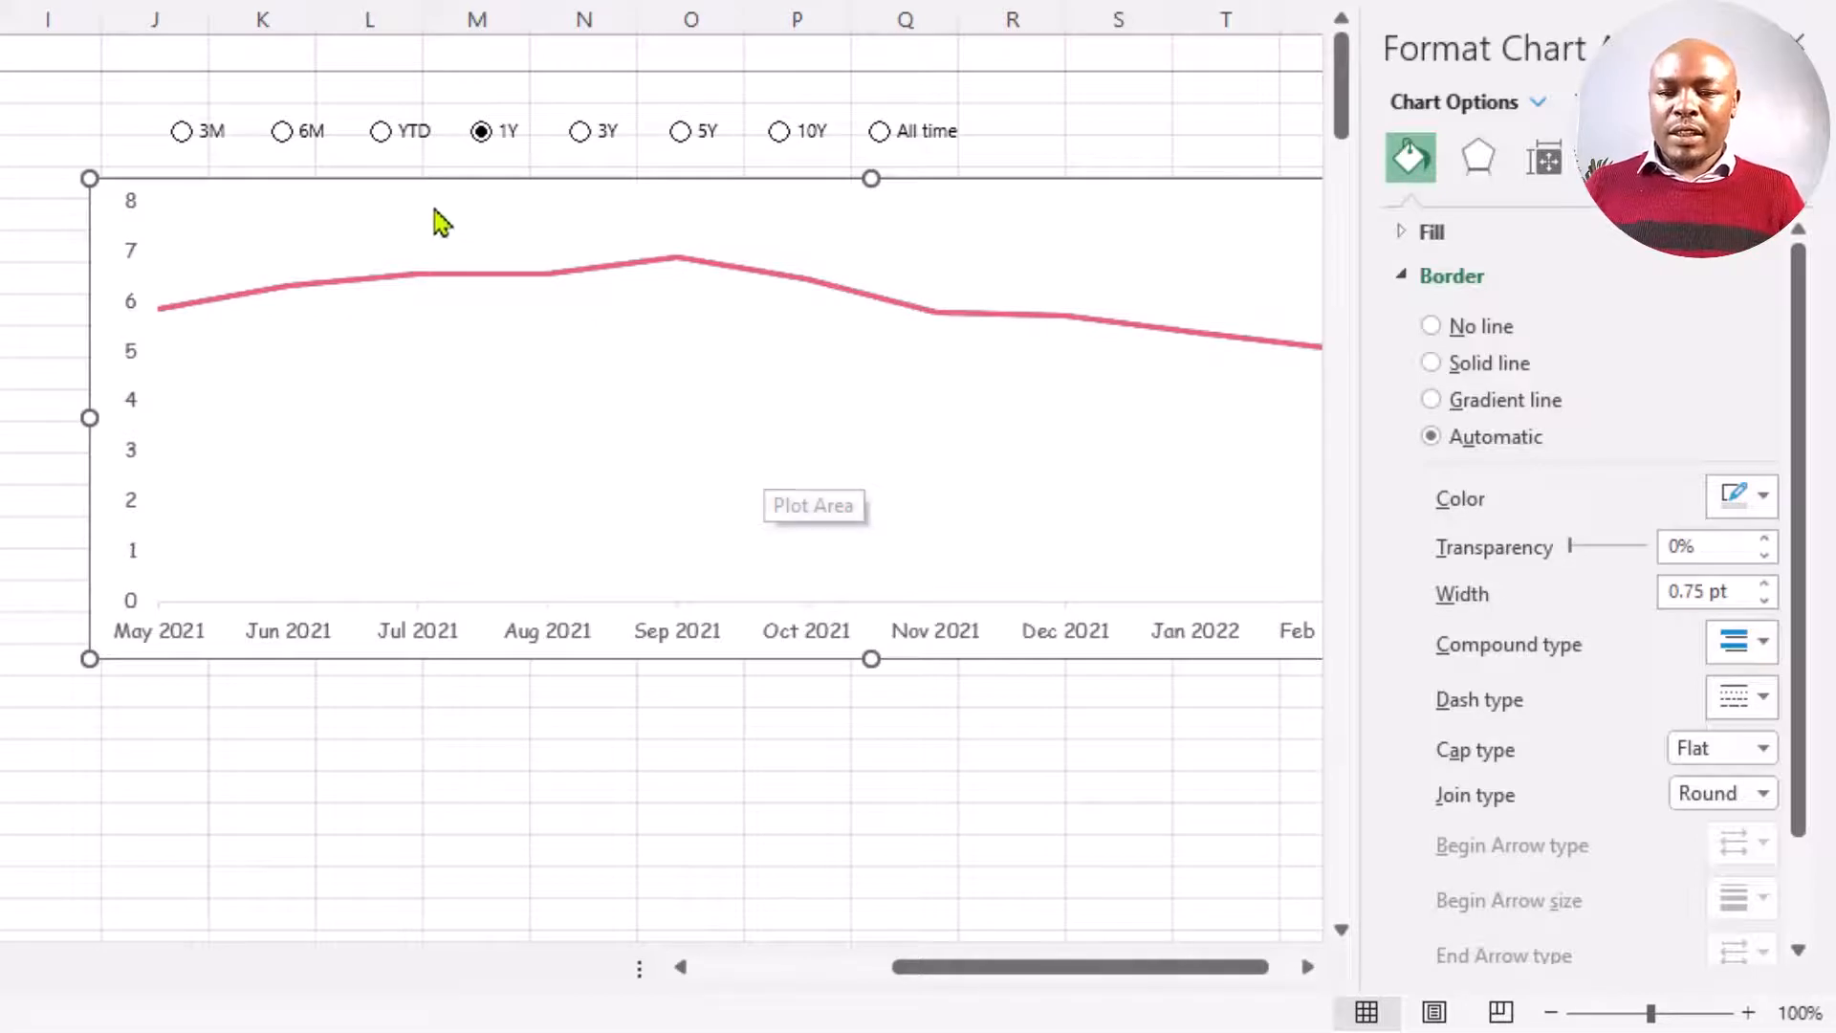
# - Close the formatting pane and change the Area series to the plain Area chart type, keeping Inflation Rate as a line
pyautogui.click(517, 184)
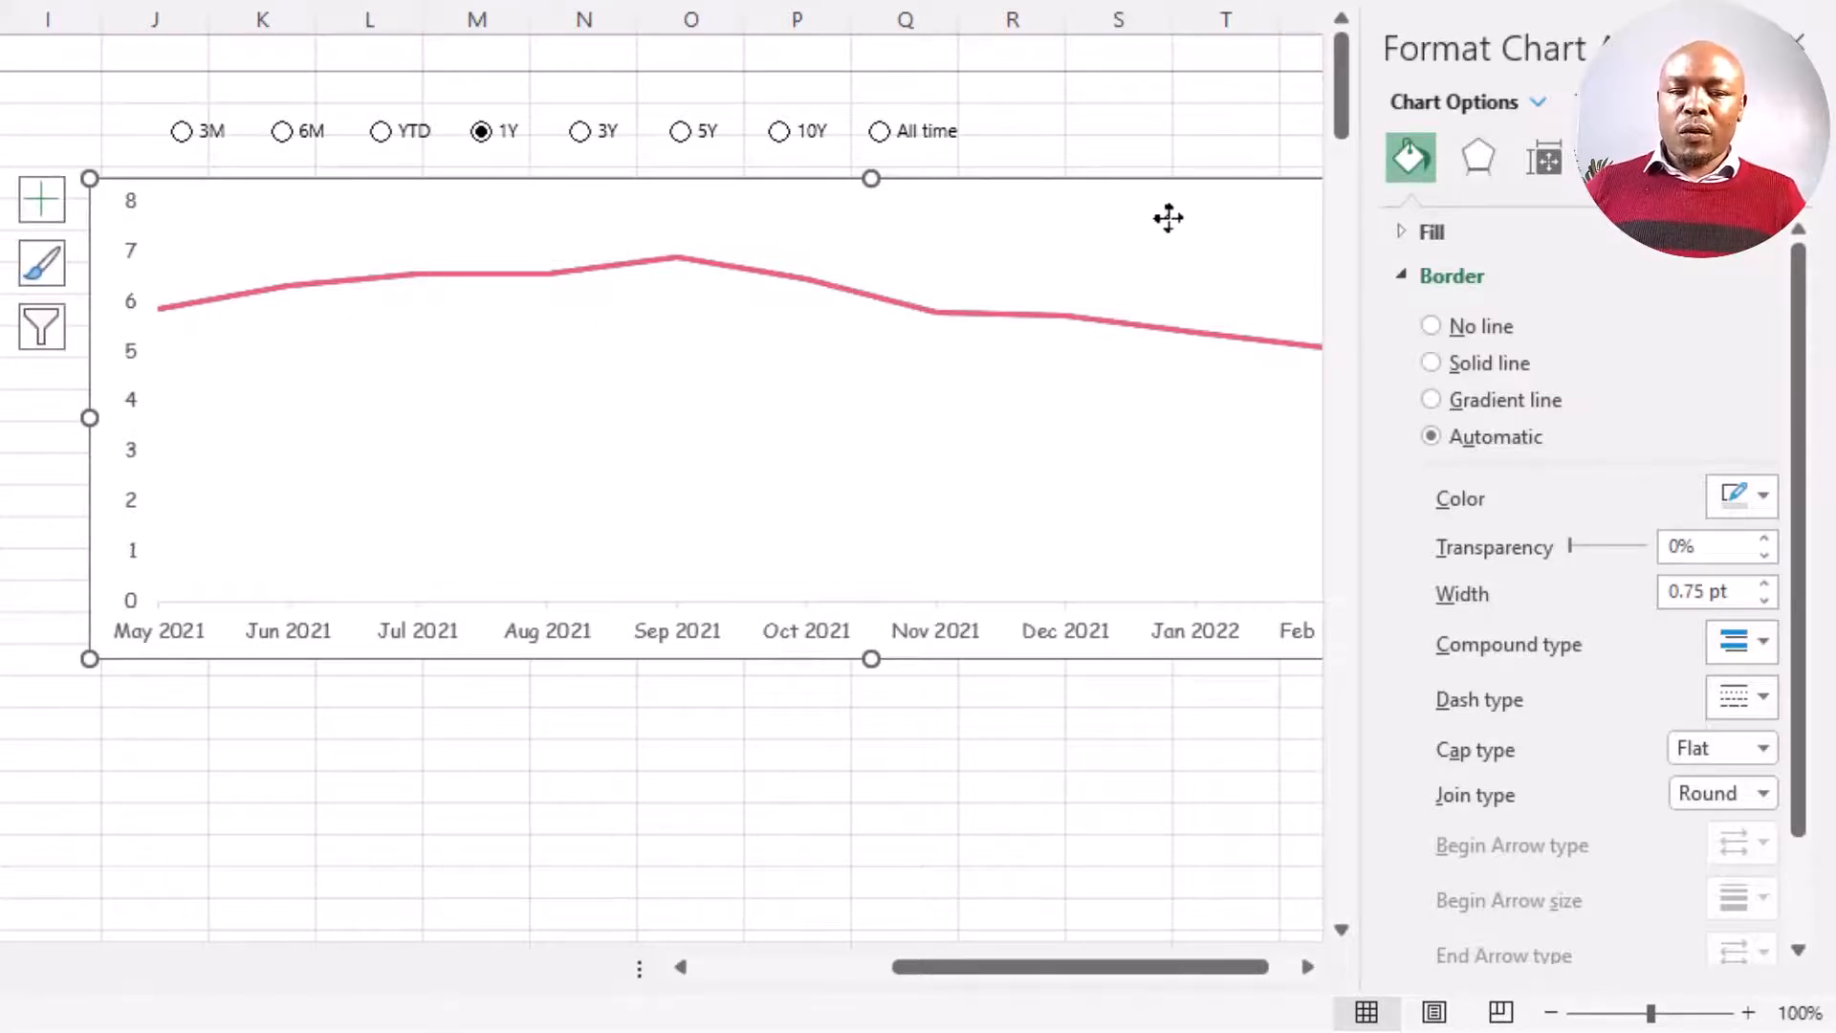
pyautogui.click(1800, 43)
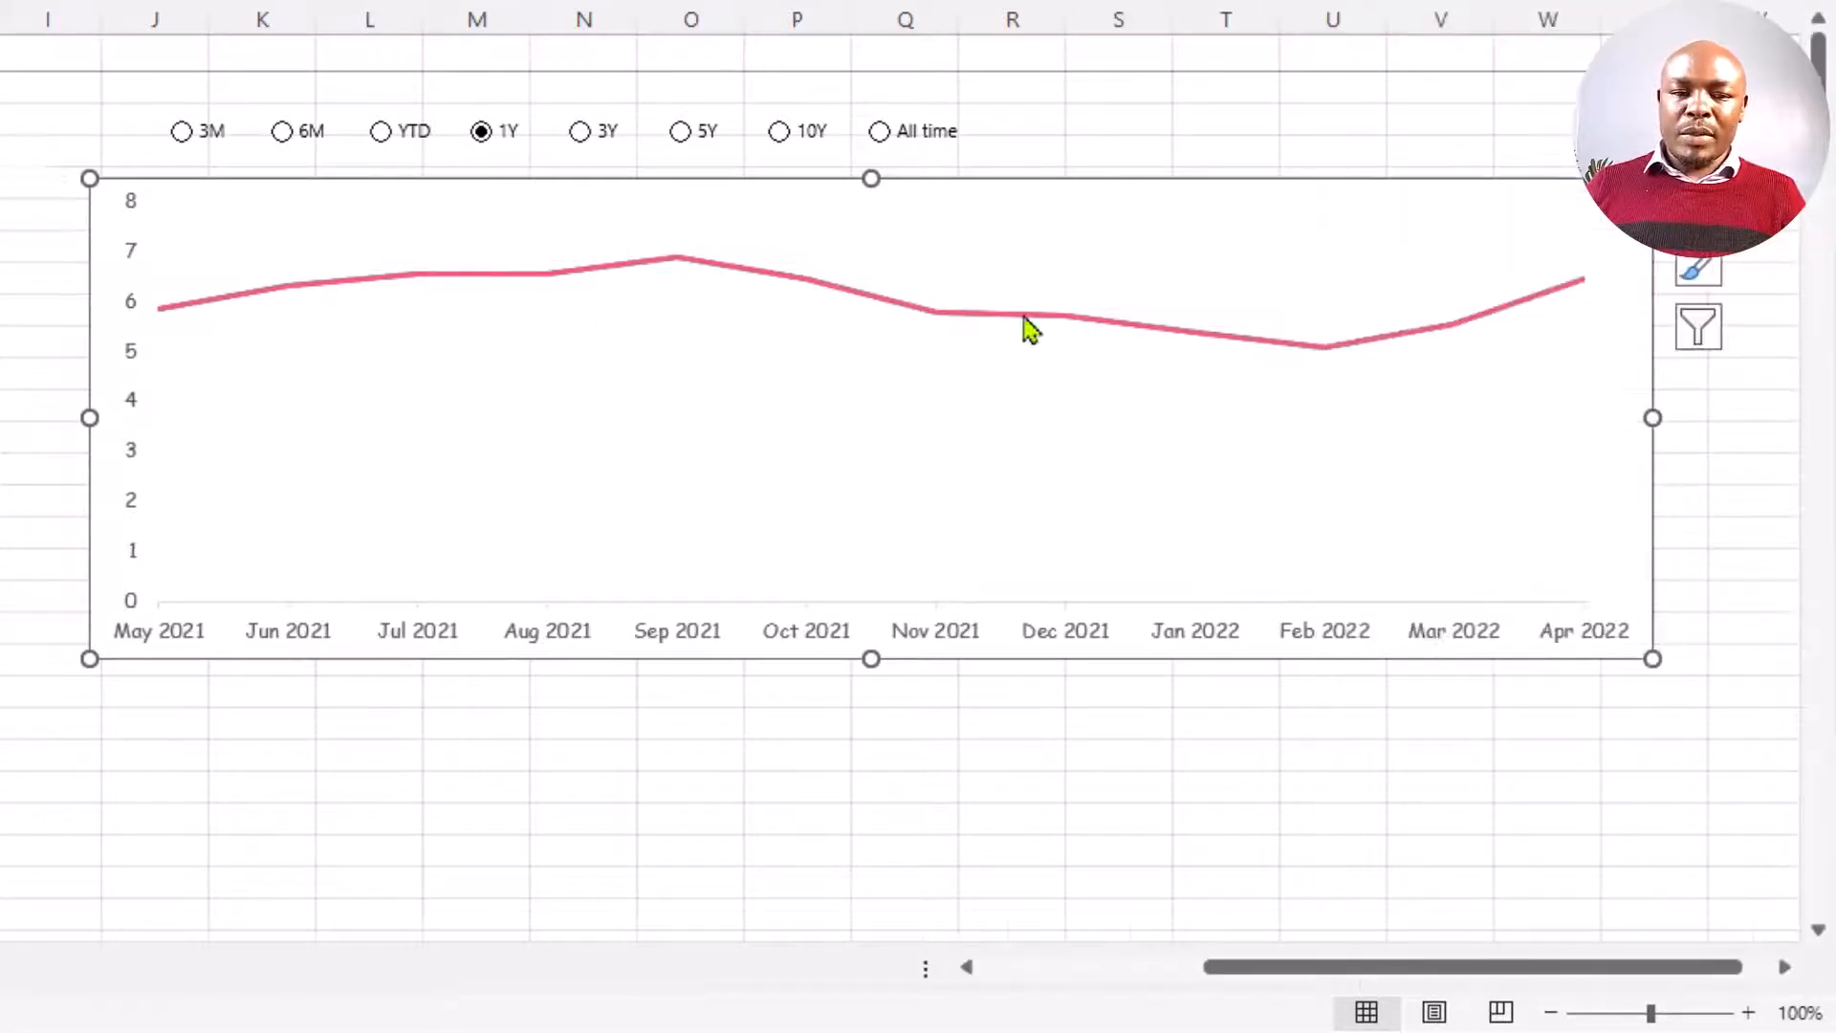
pyautogui.rightClick(669, 280)
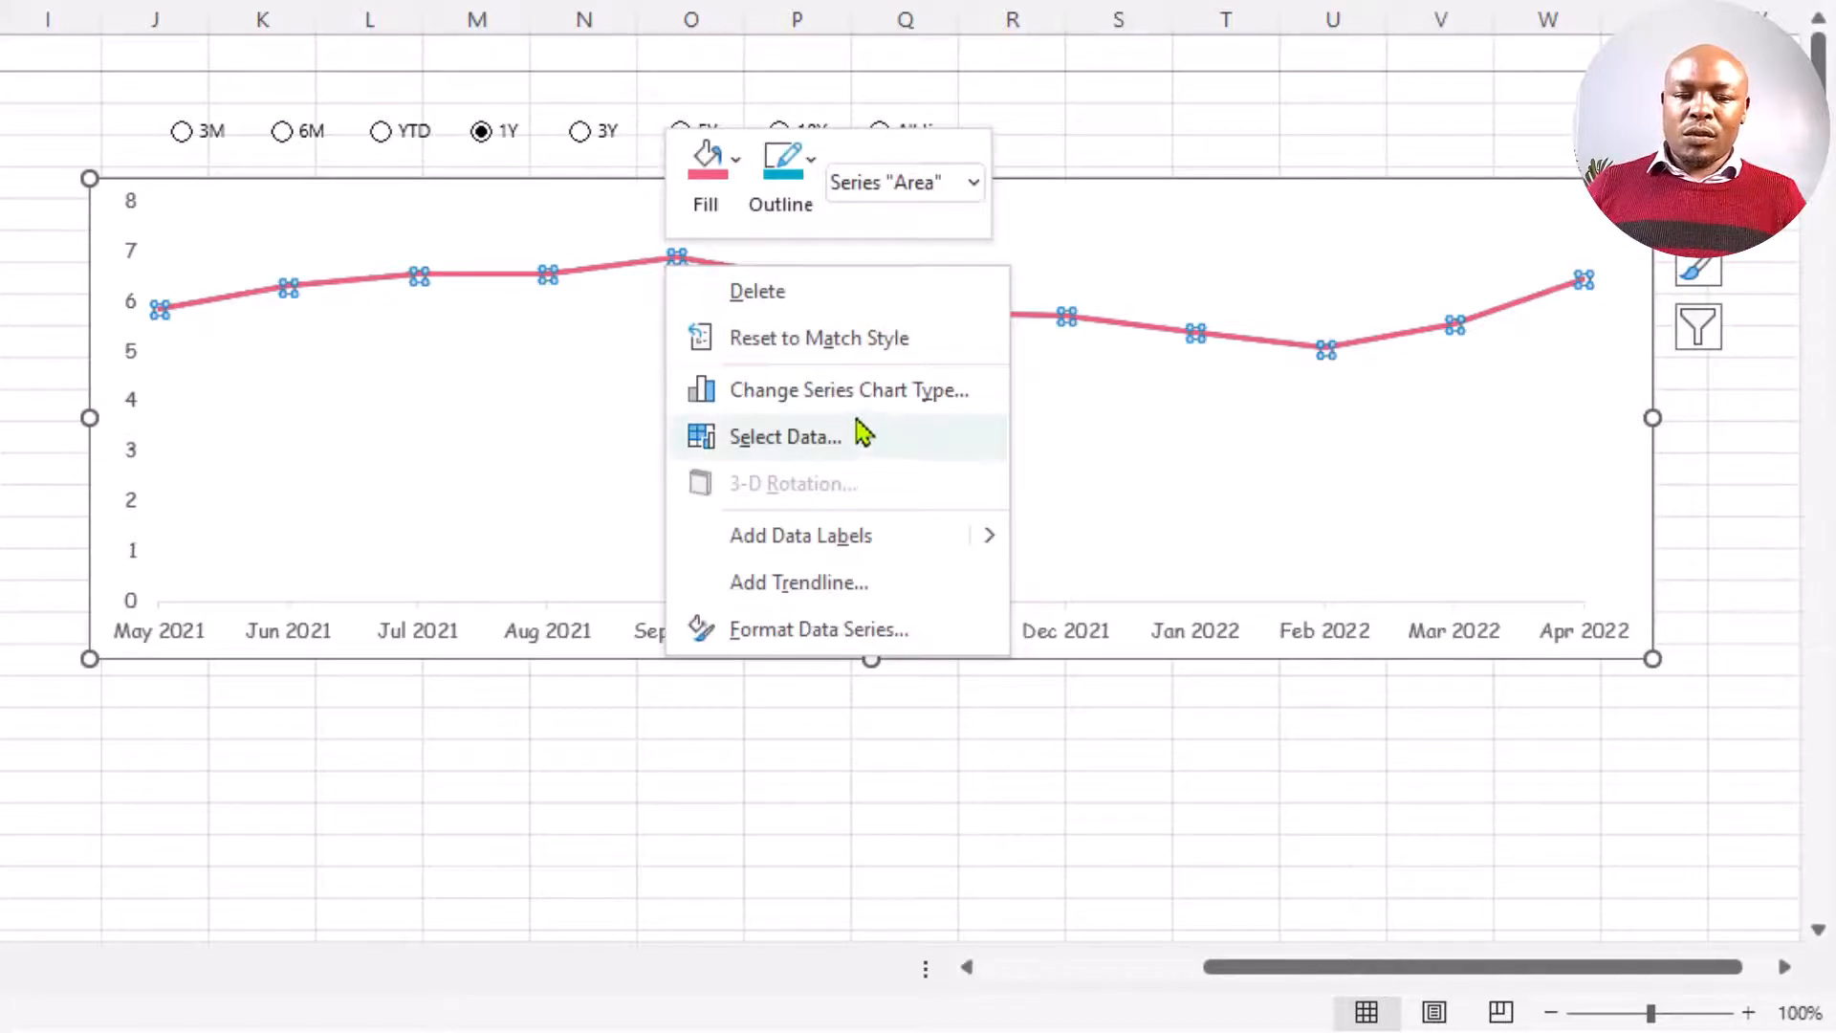
pyautogui.click(860, 392)
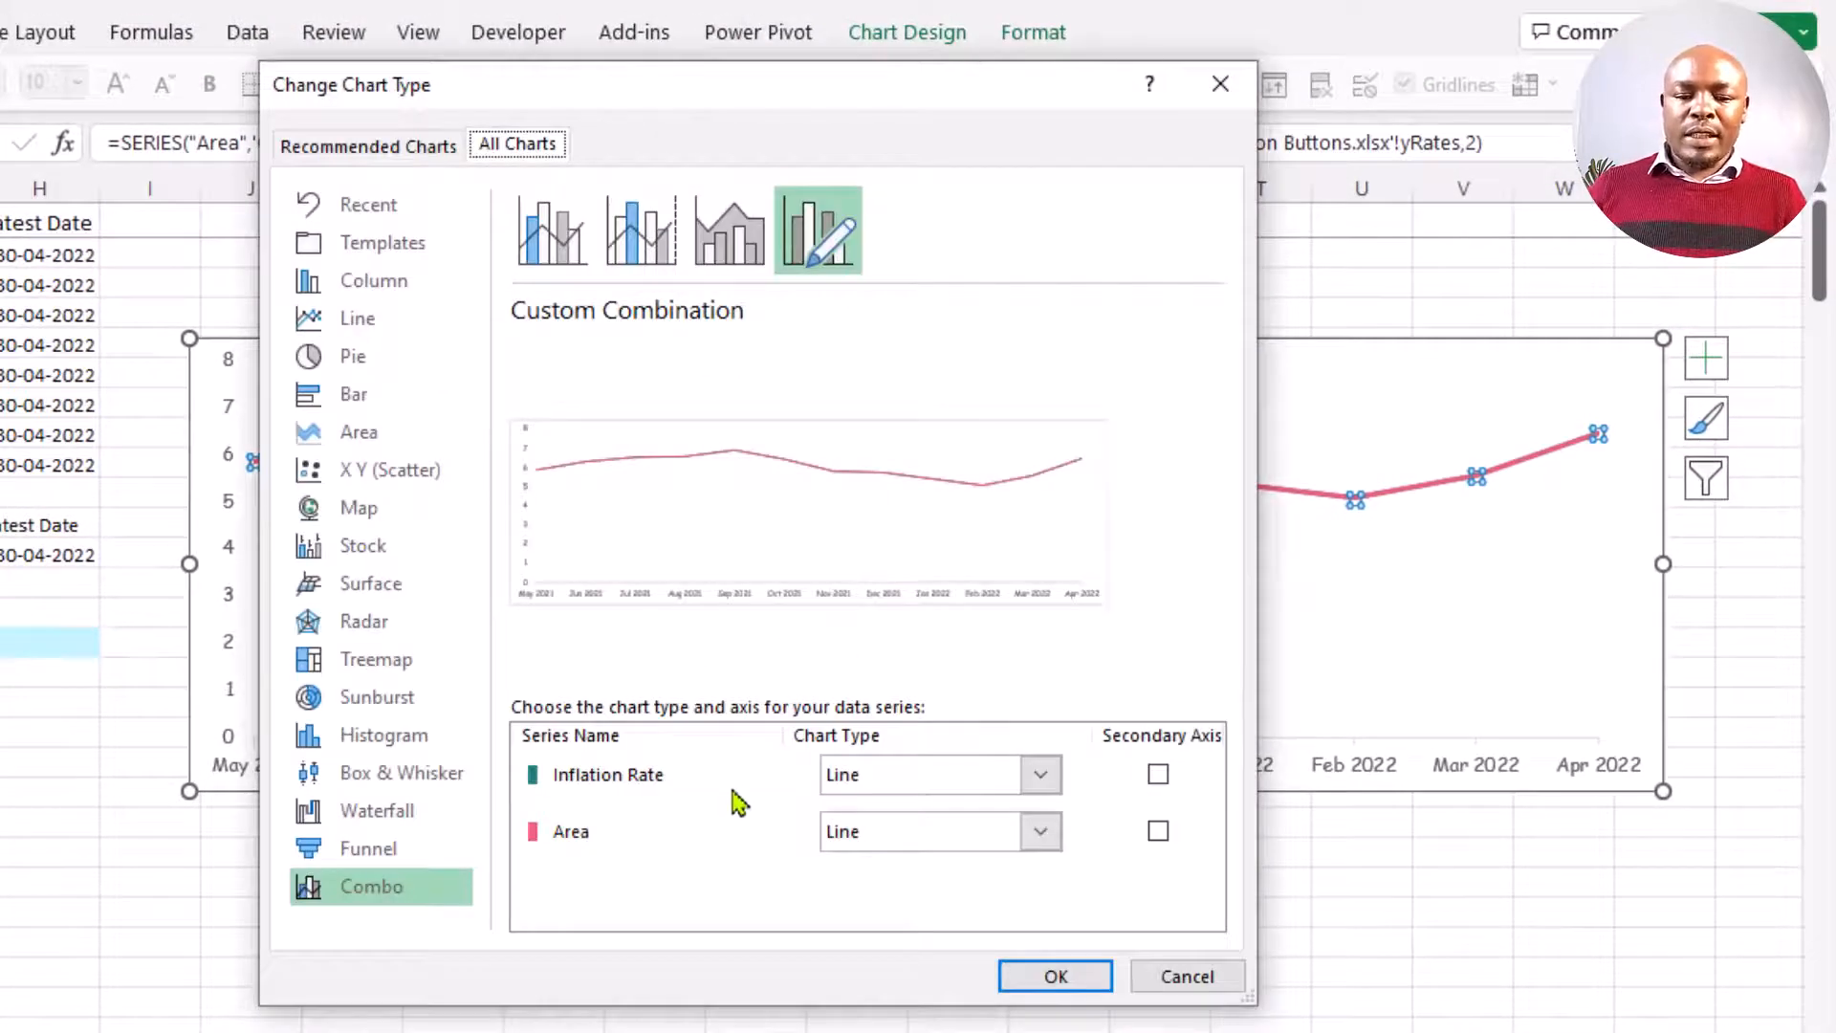
pyautogui.click(1040, 833)
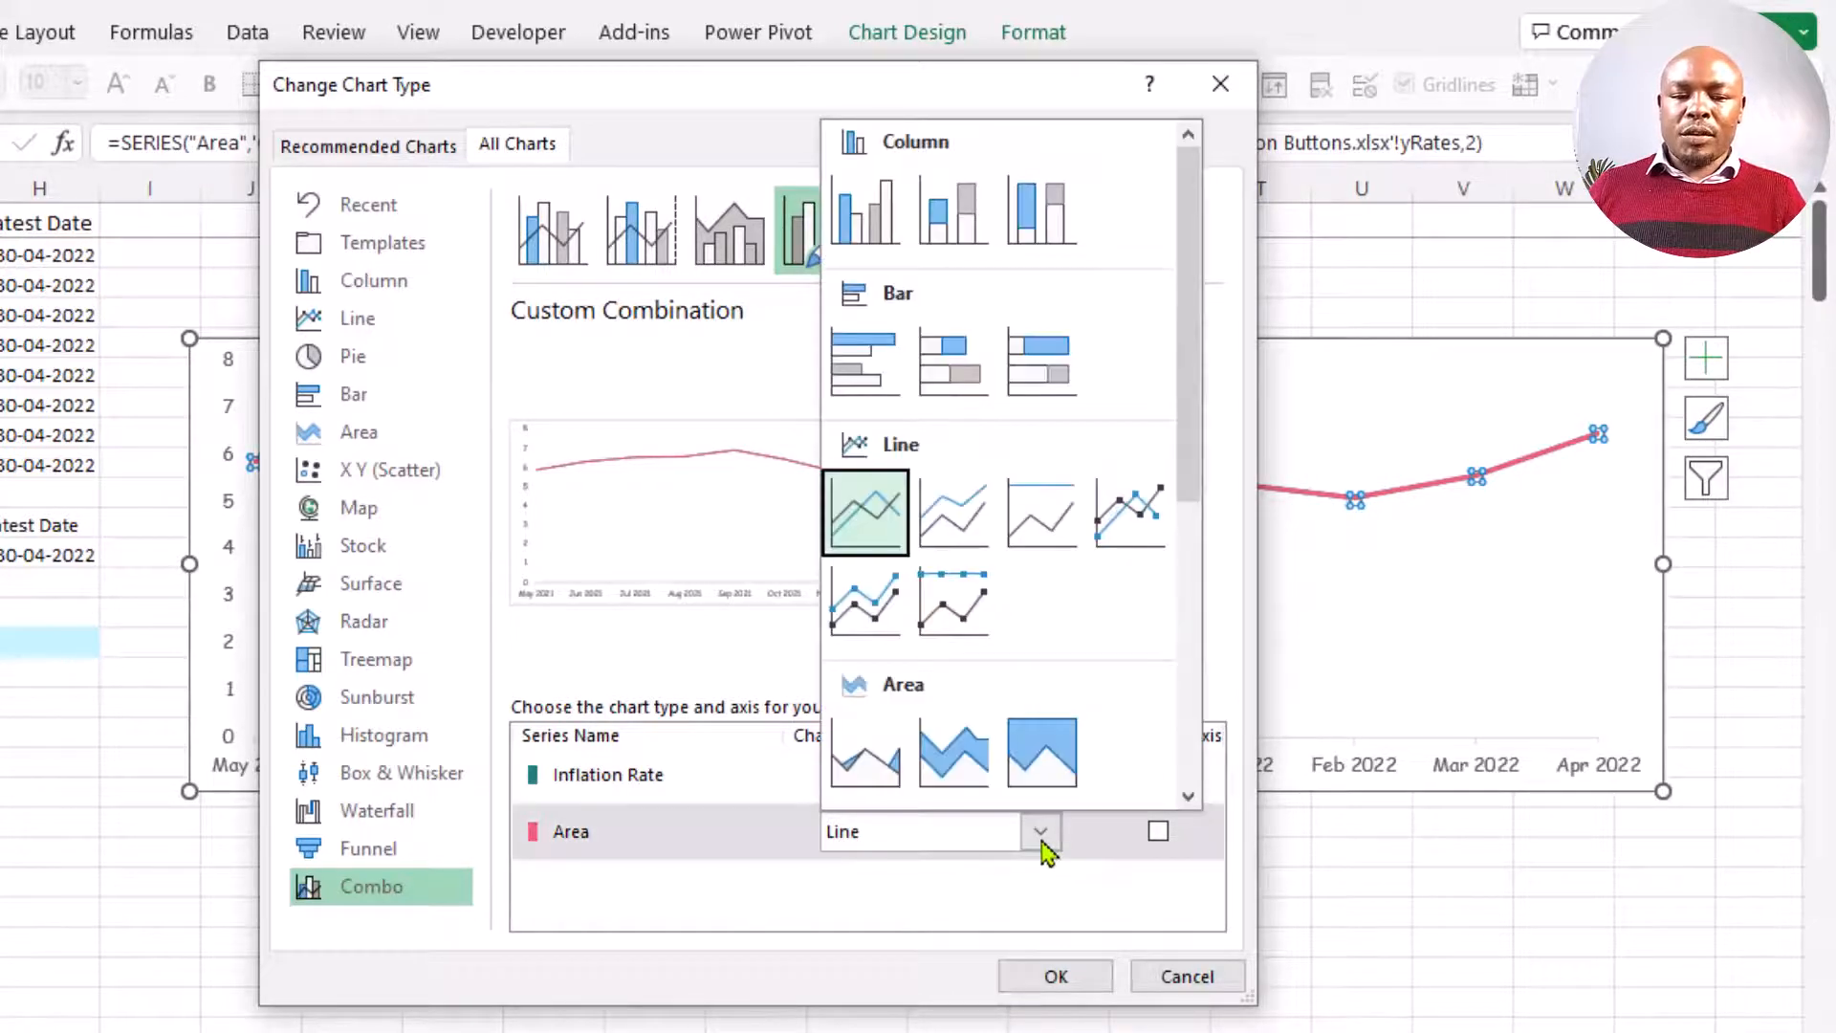
pyautogui.click(880, 765)
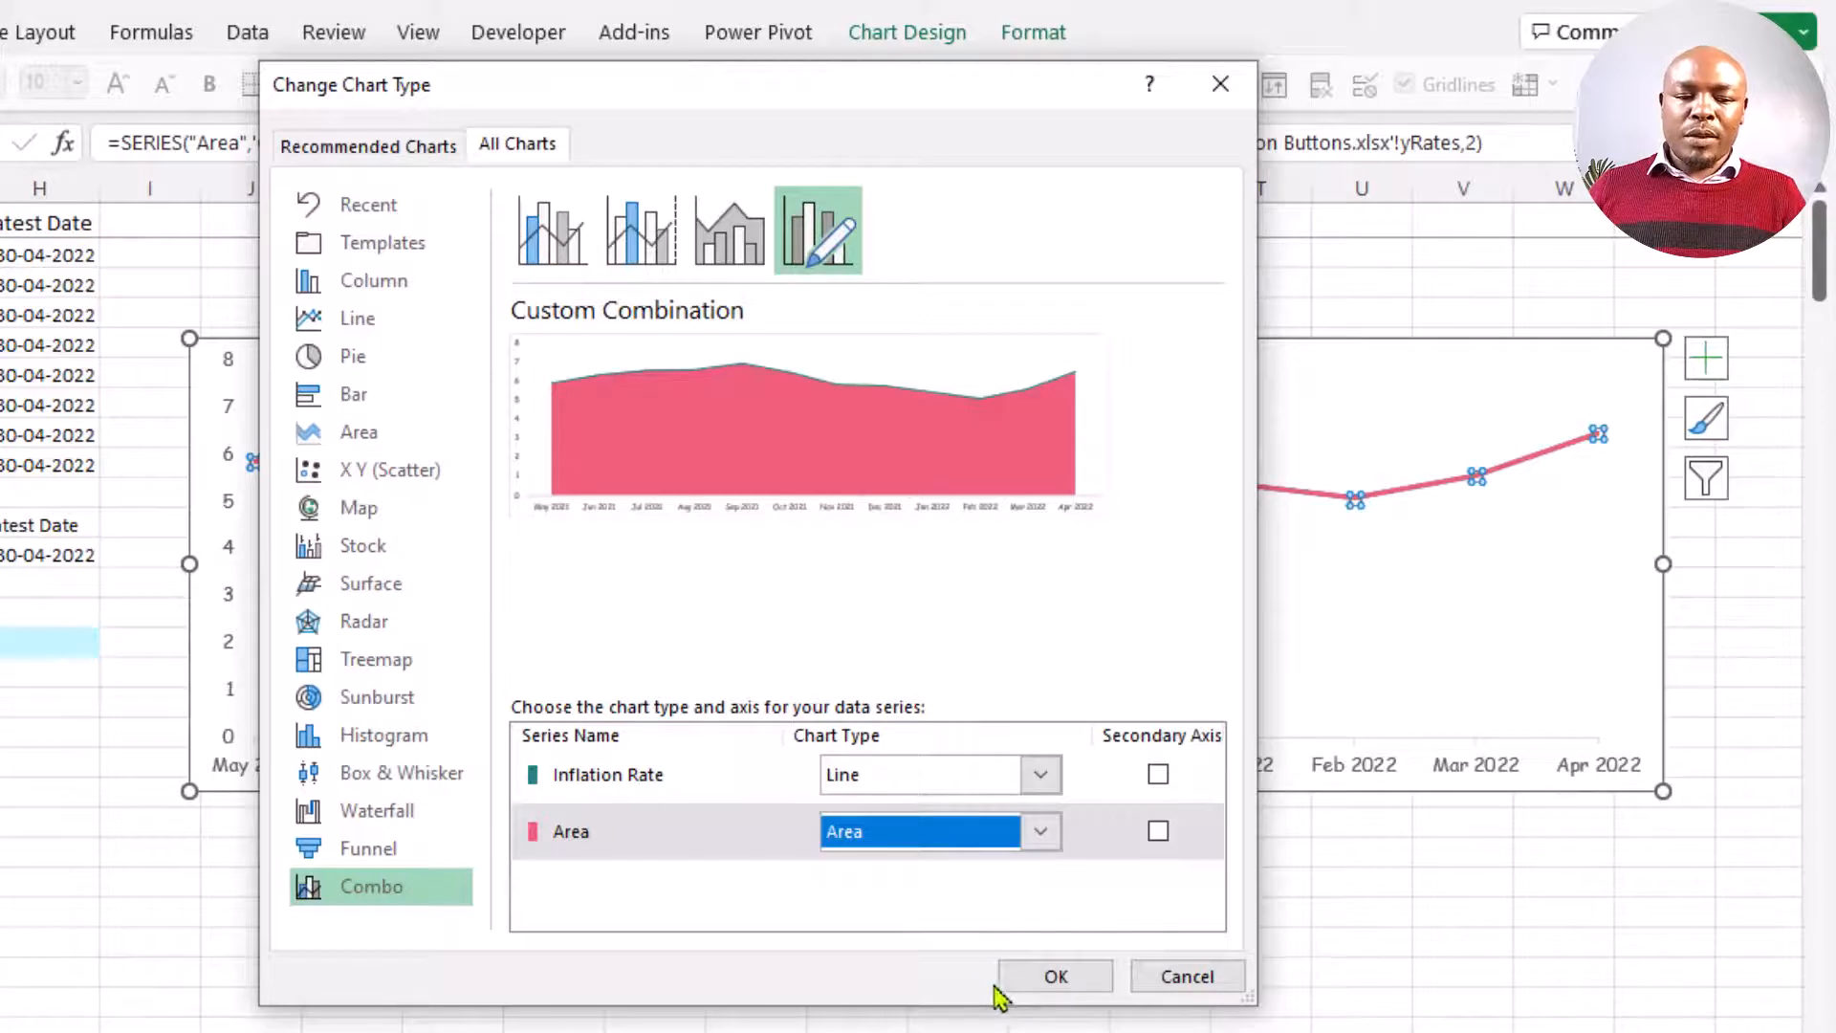
pyautogui.click(1053, 977)
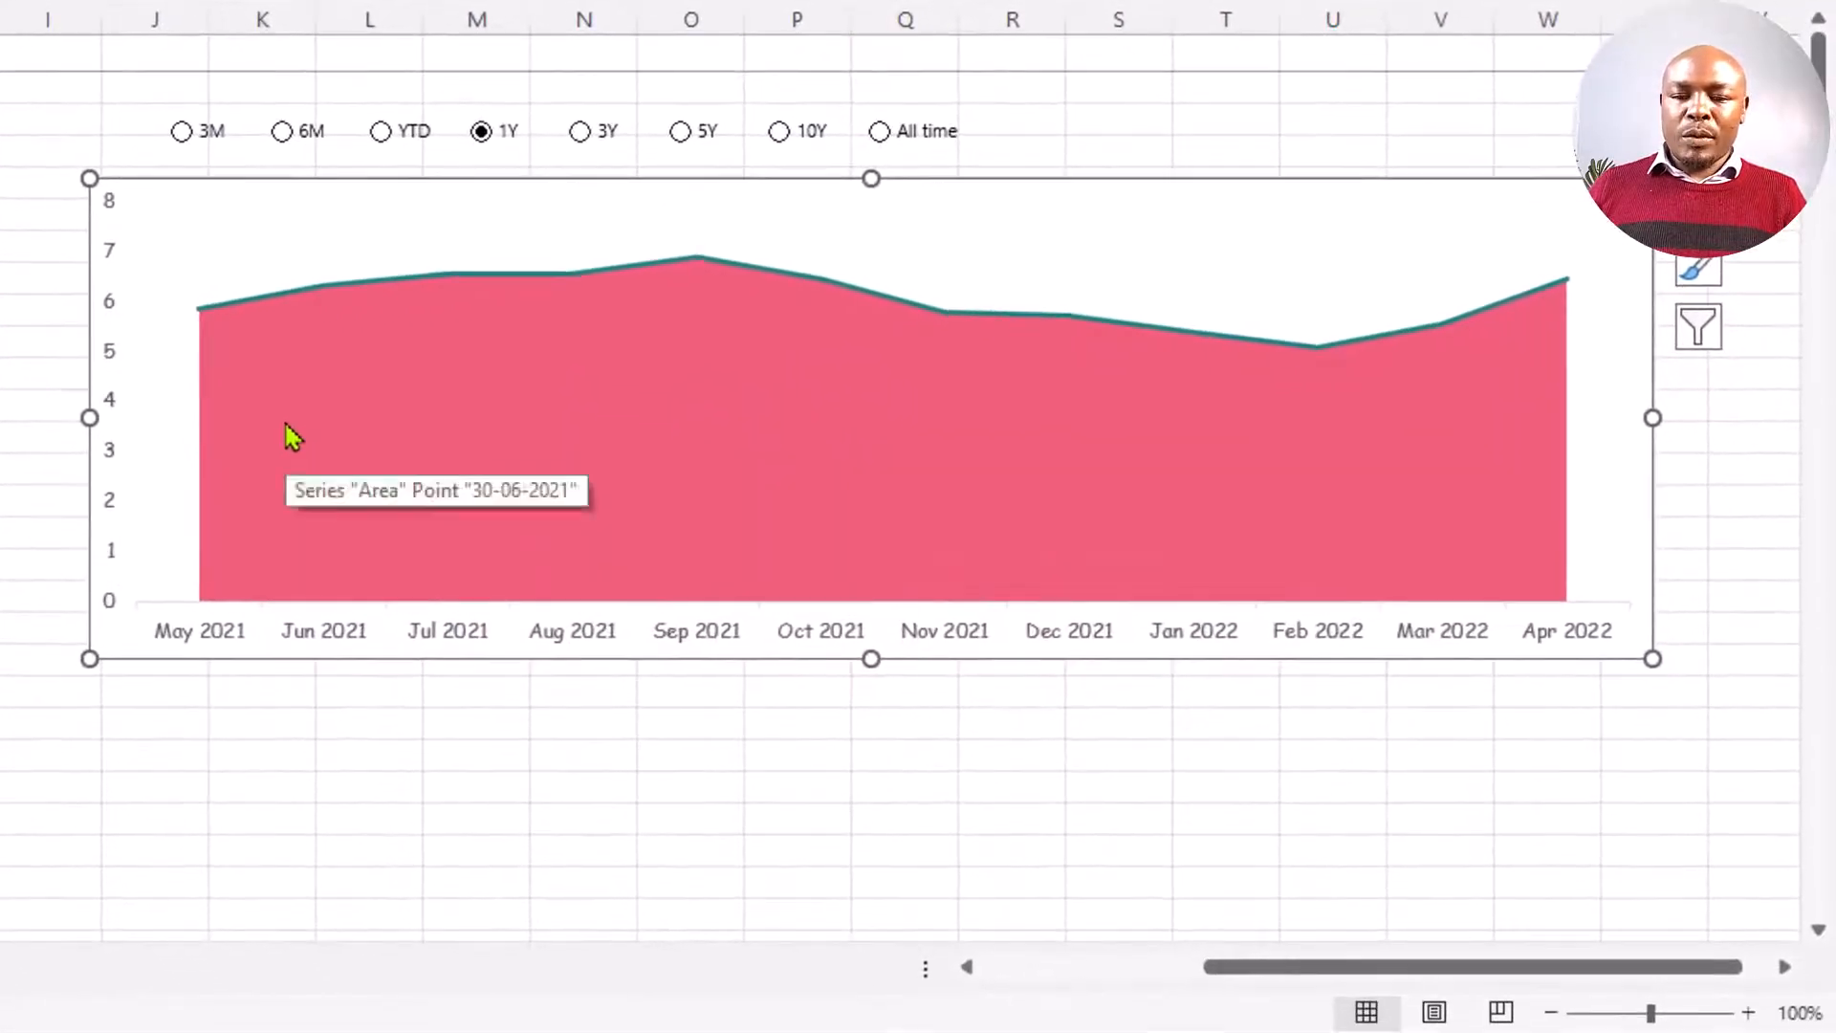
# - Remove the border line from the chart's Area series
pyautogui.rightClick(292, 437)
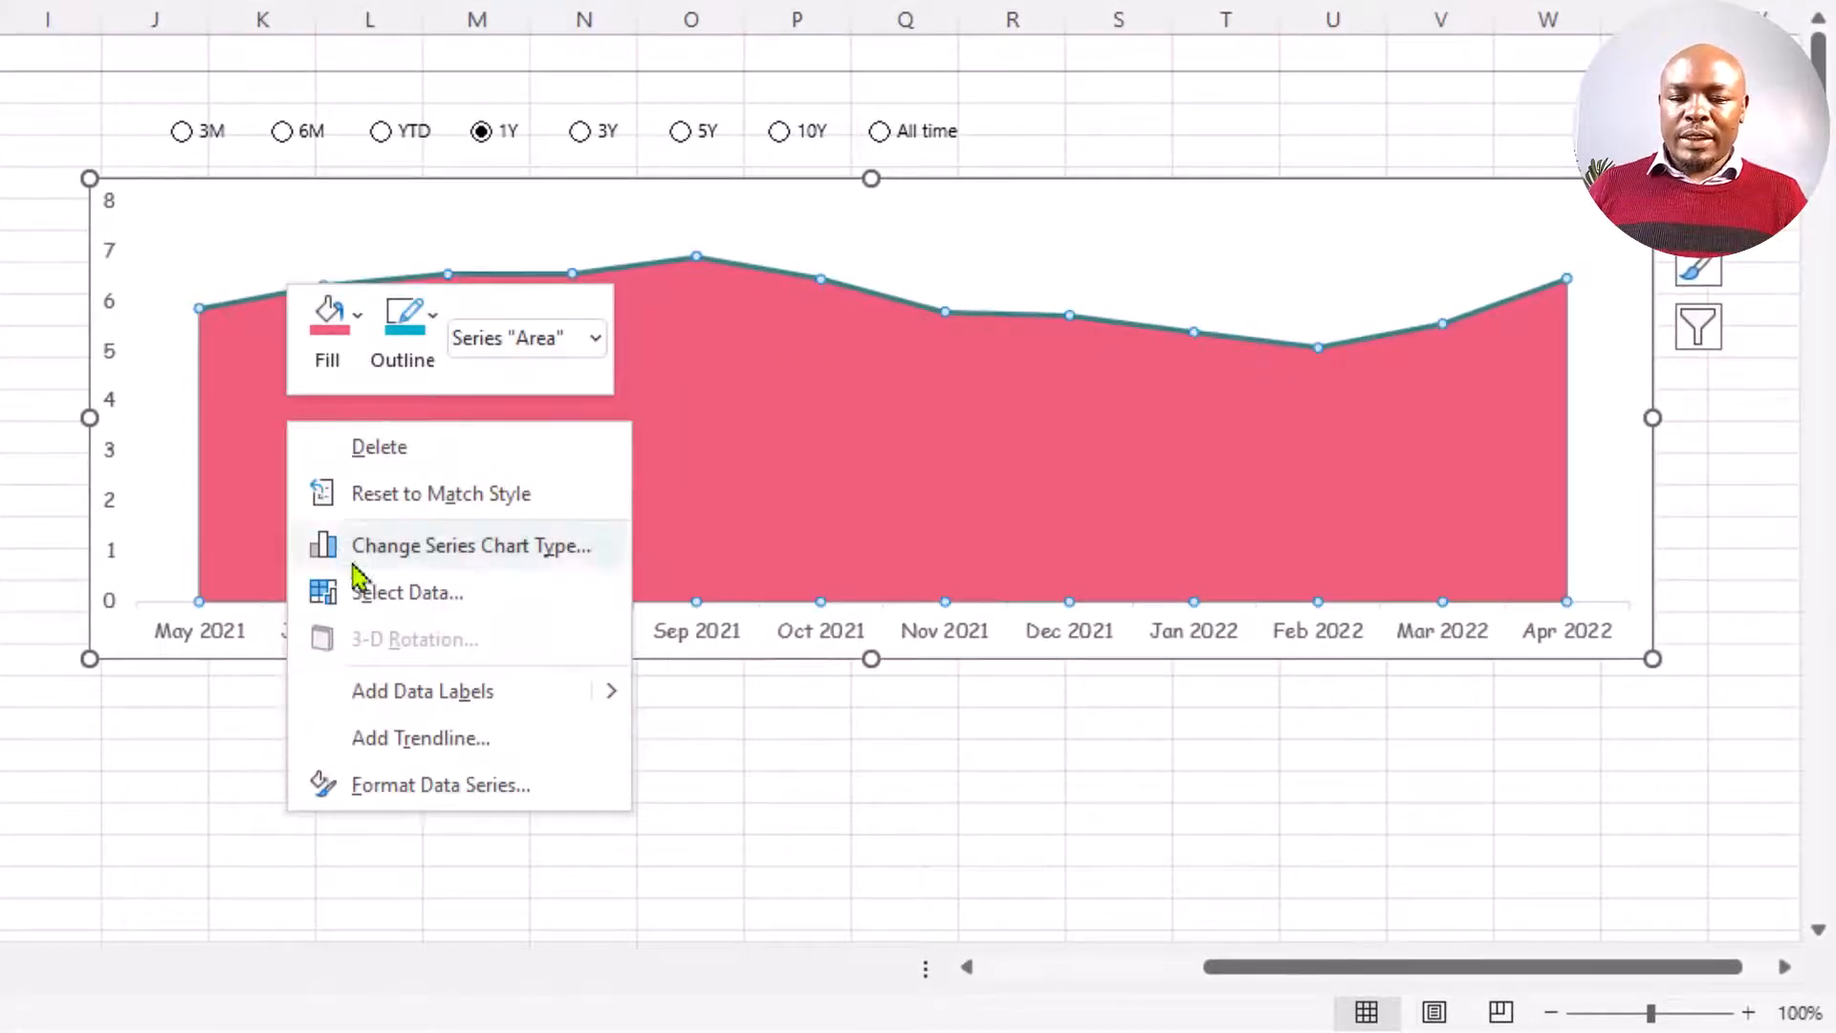
pyautogui.click(432, 786)
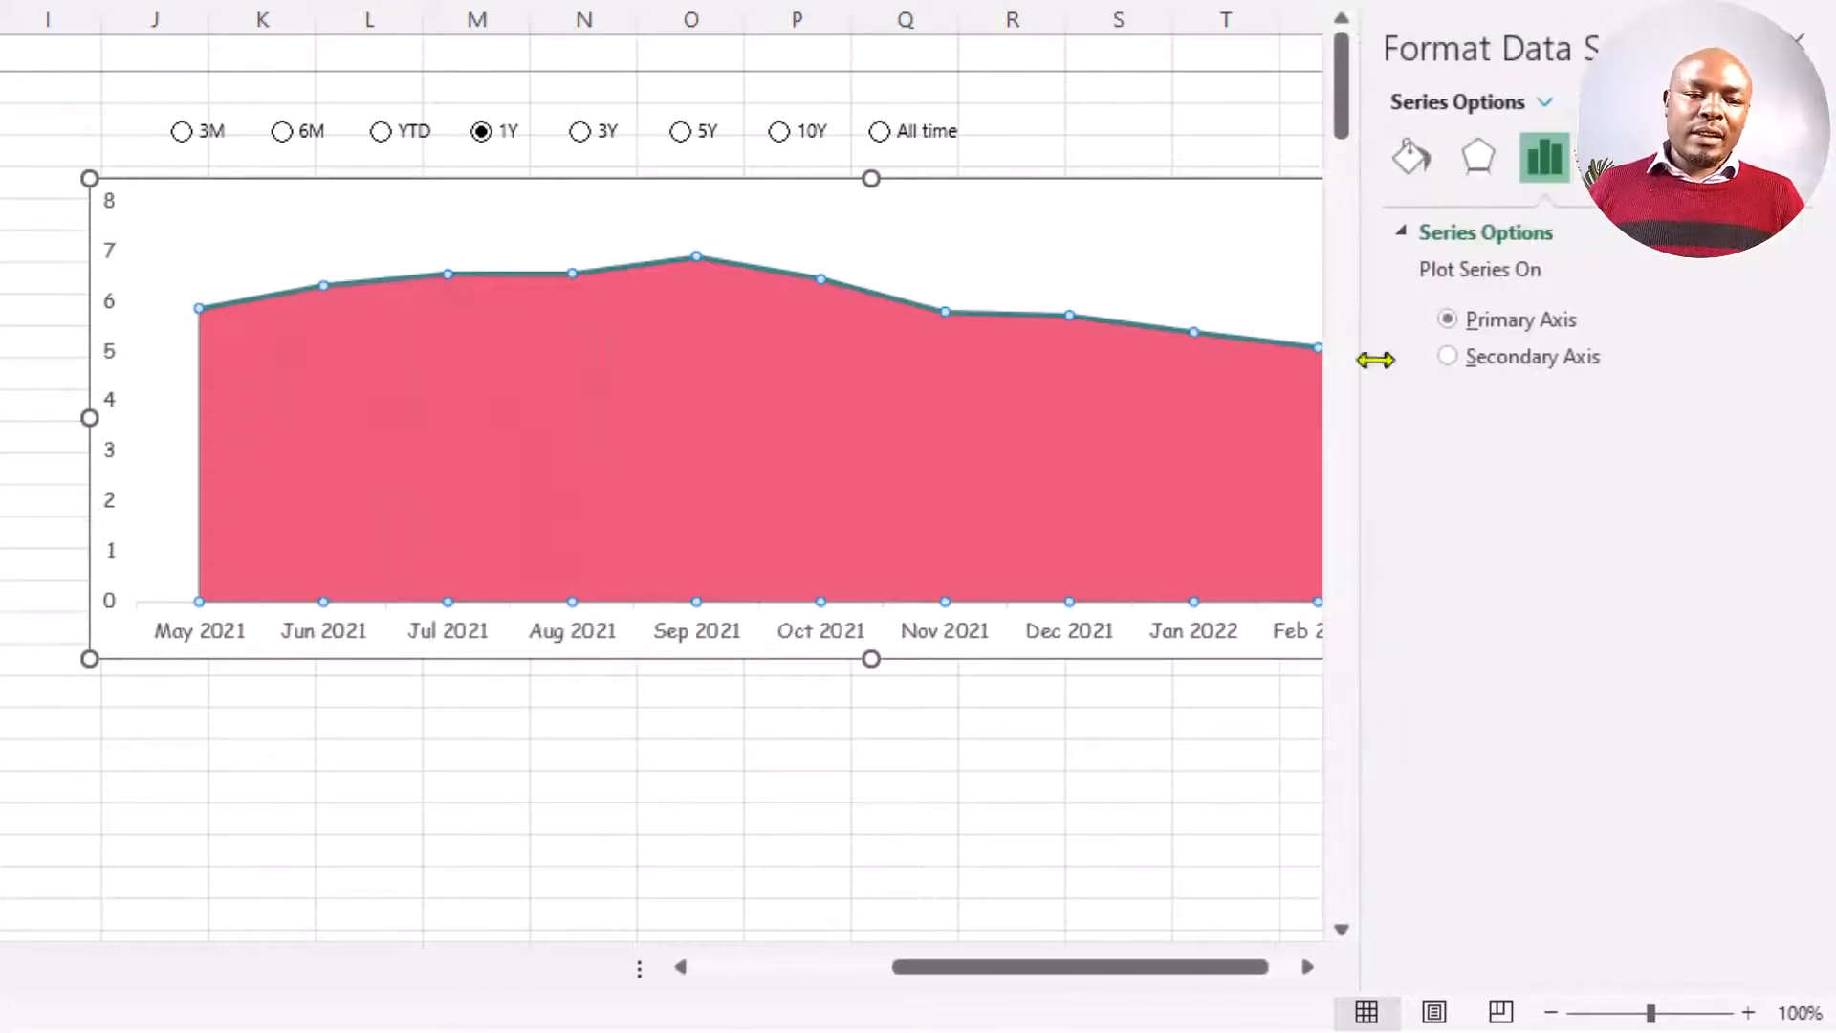
pyautogui.click(1411, 158)
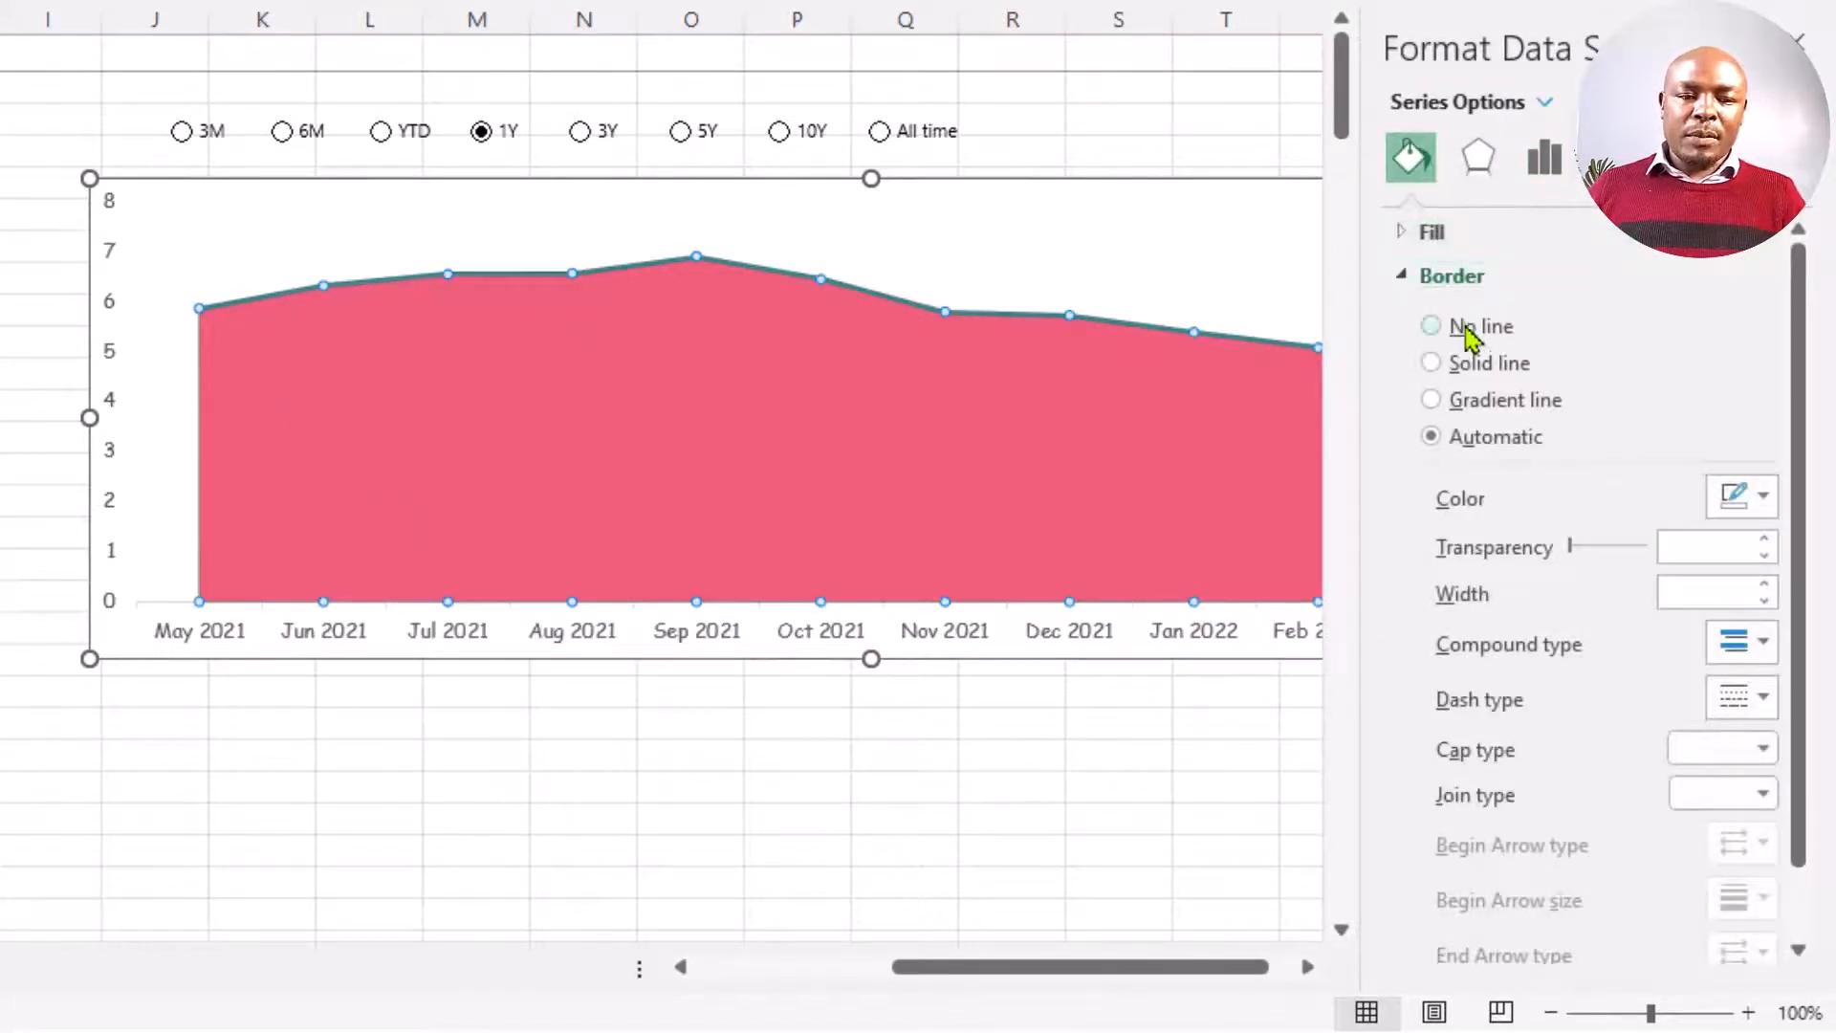
pyautogui.click(1462, 333)
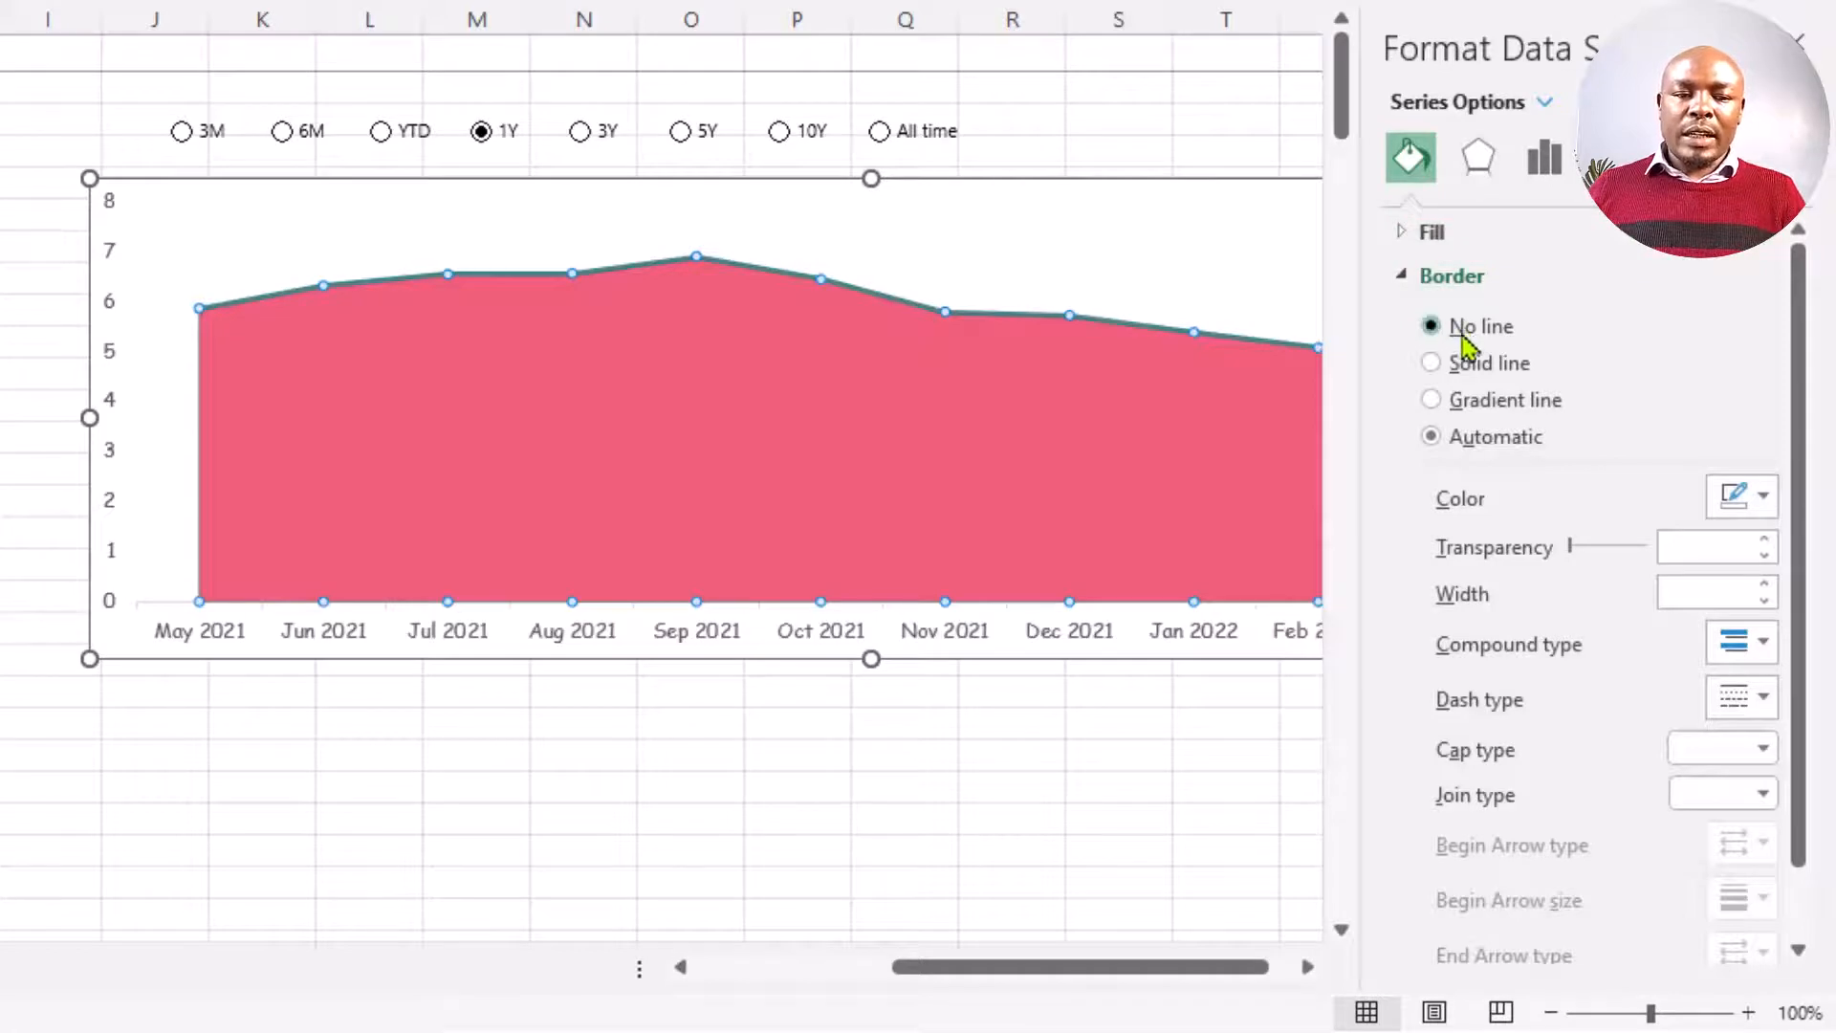
# - Give the Area series a solid fill in the teal theme color that matches the Inflation Rate line
pyautogui.click(1446, 275)
pyautogui.click(1440, 239)
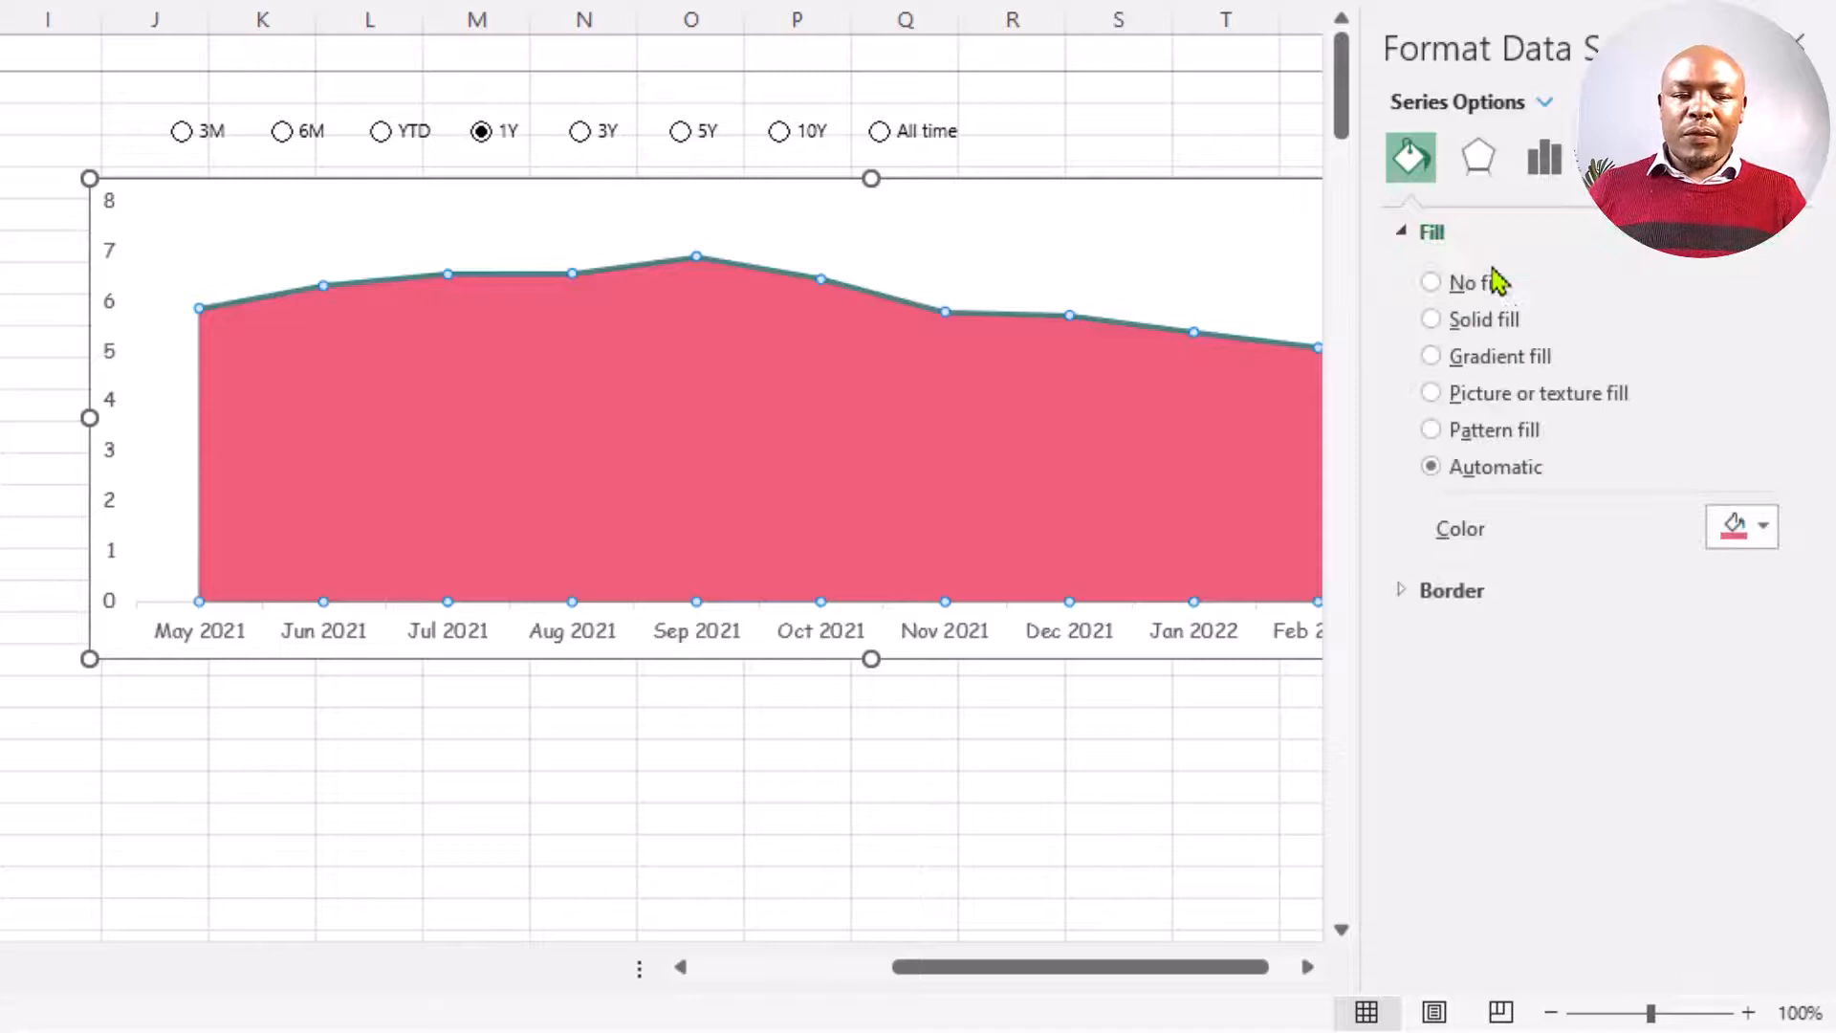
pyautogui.click(1497, 327)
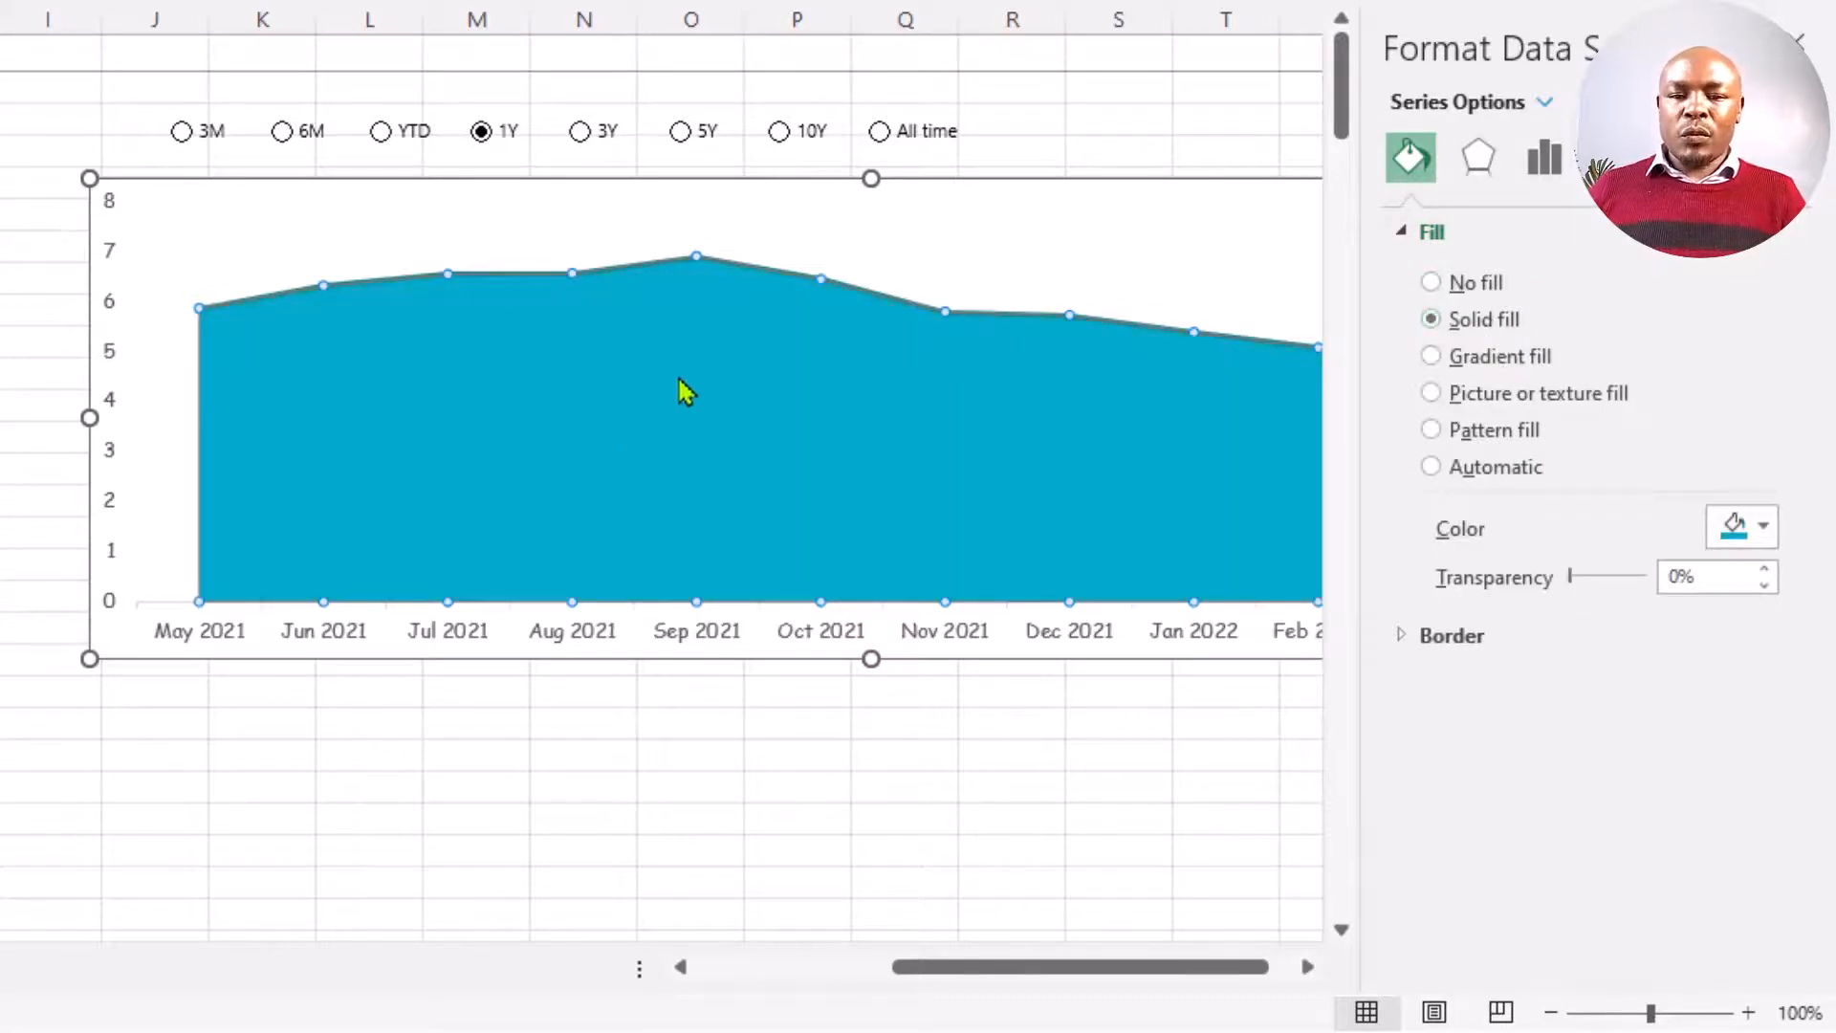
pyautogui.click(1762, 528)
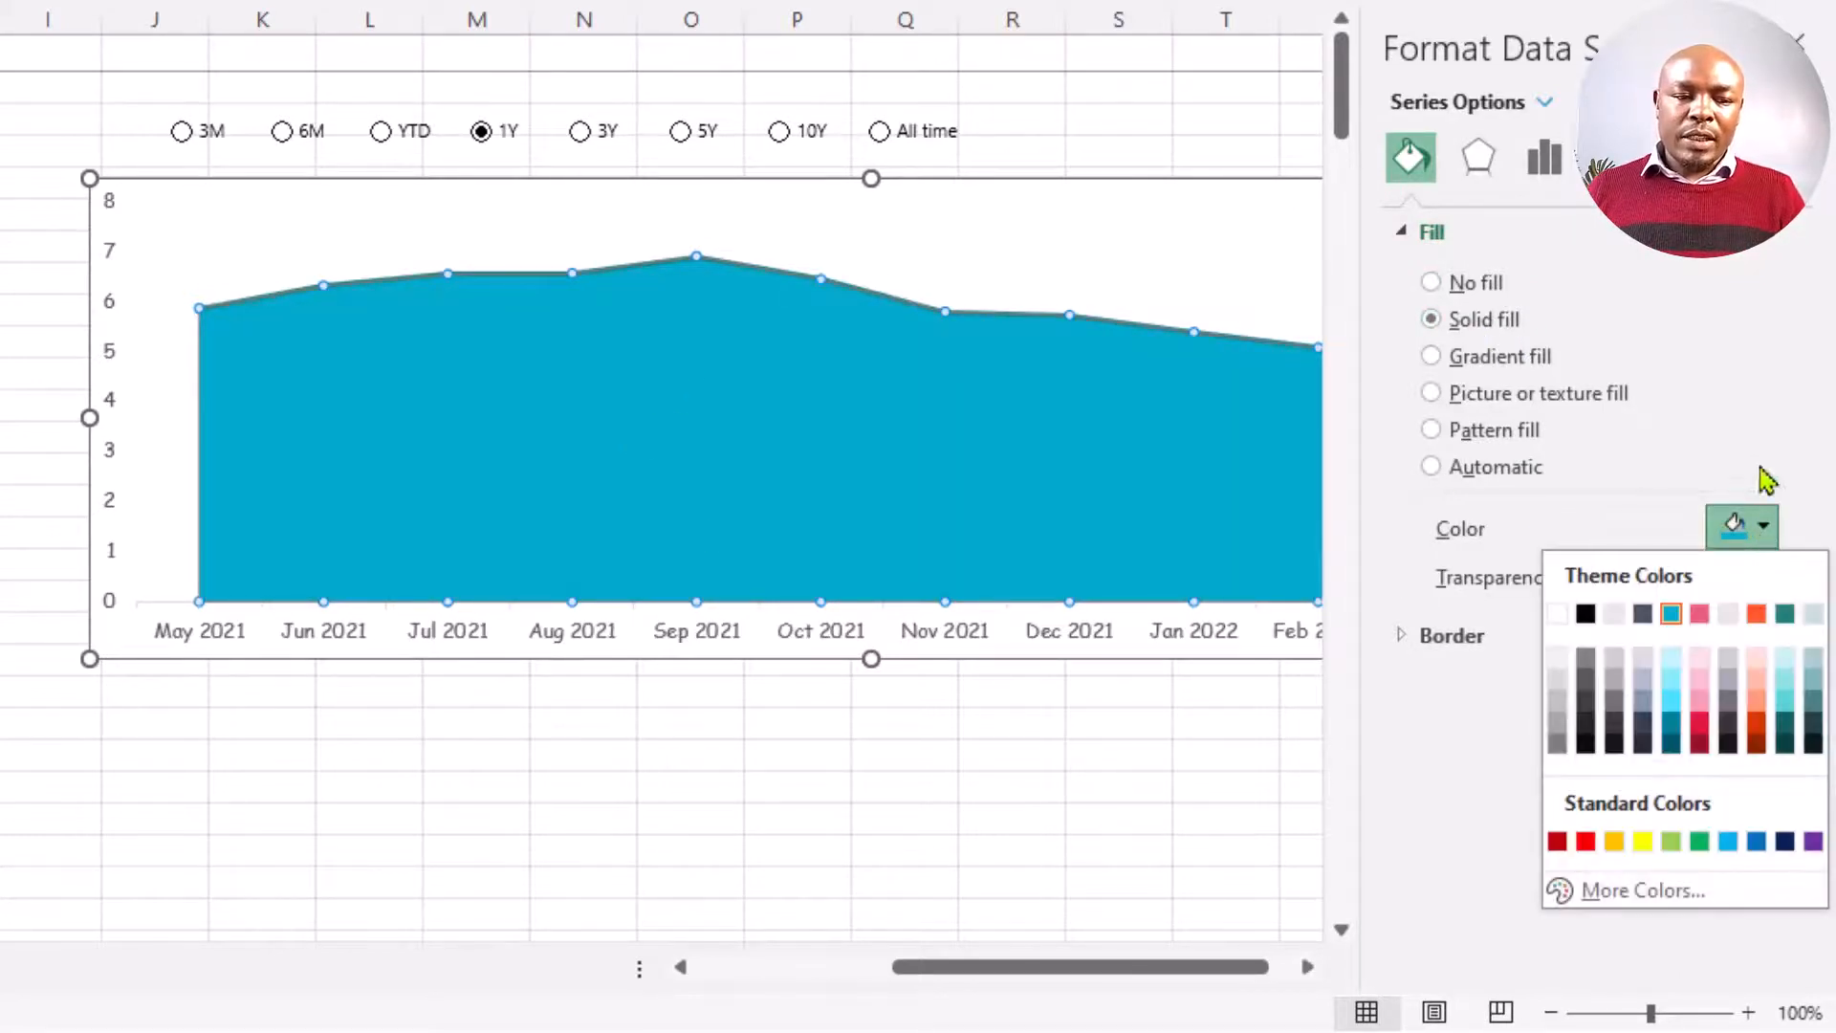
pyautogui.click(1785, 614)
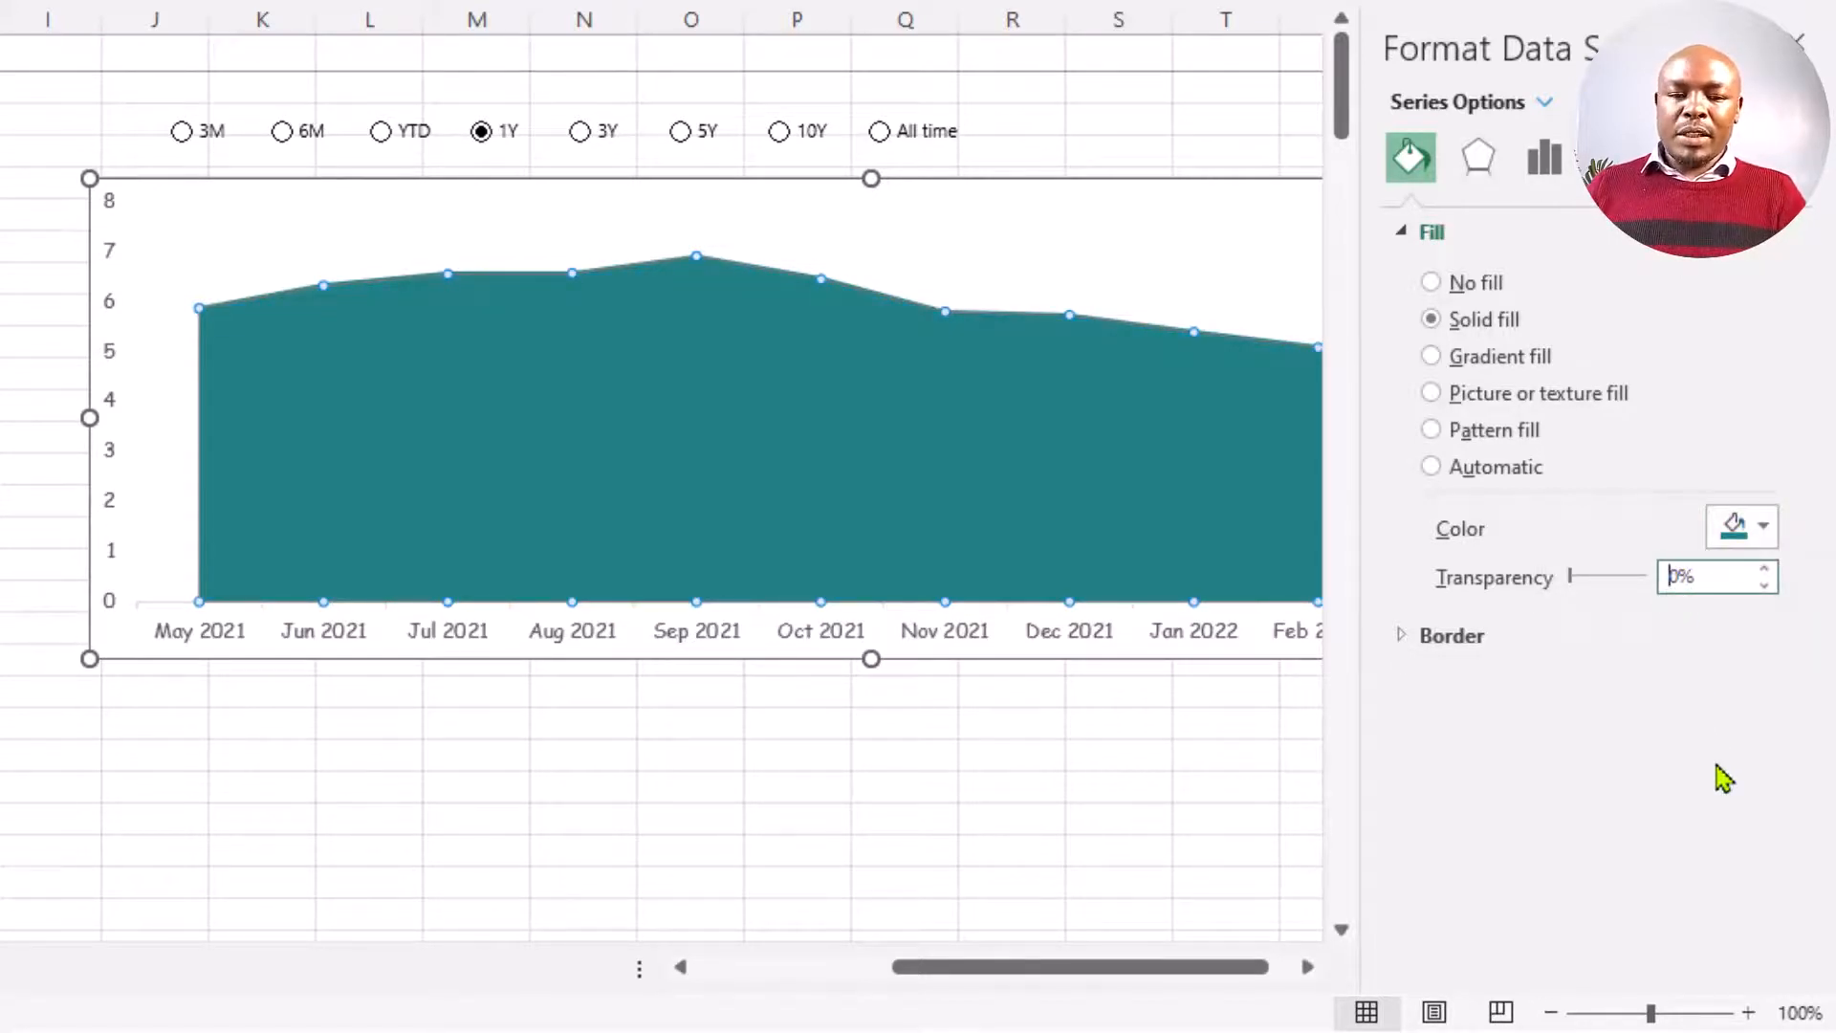
# - Set the Area fill's transparency to 85%, close the formatting pane and check the chart with the 10Y period
pyautogui.write('9')
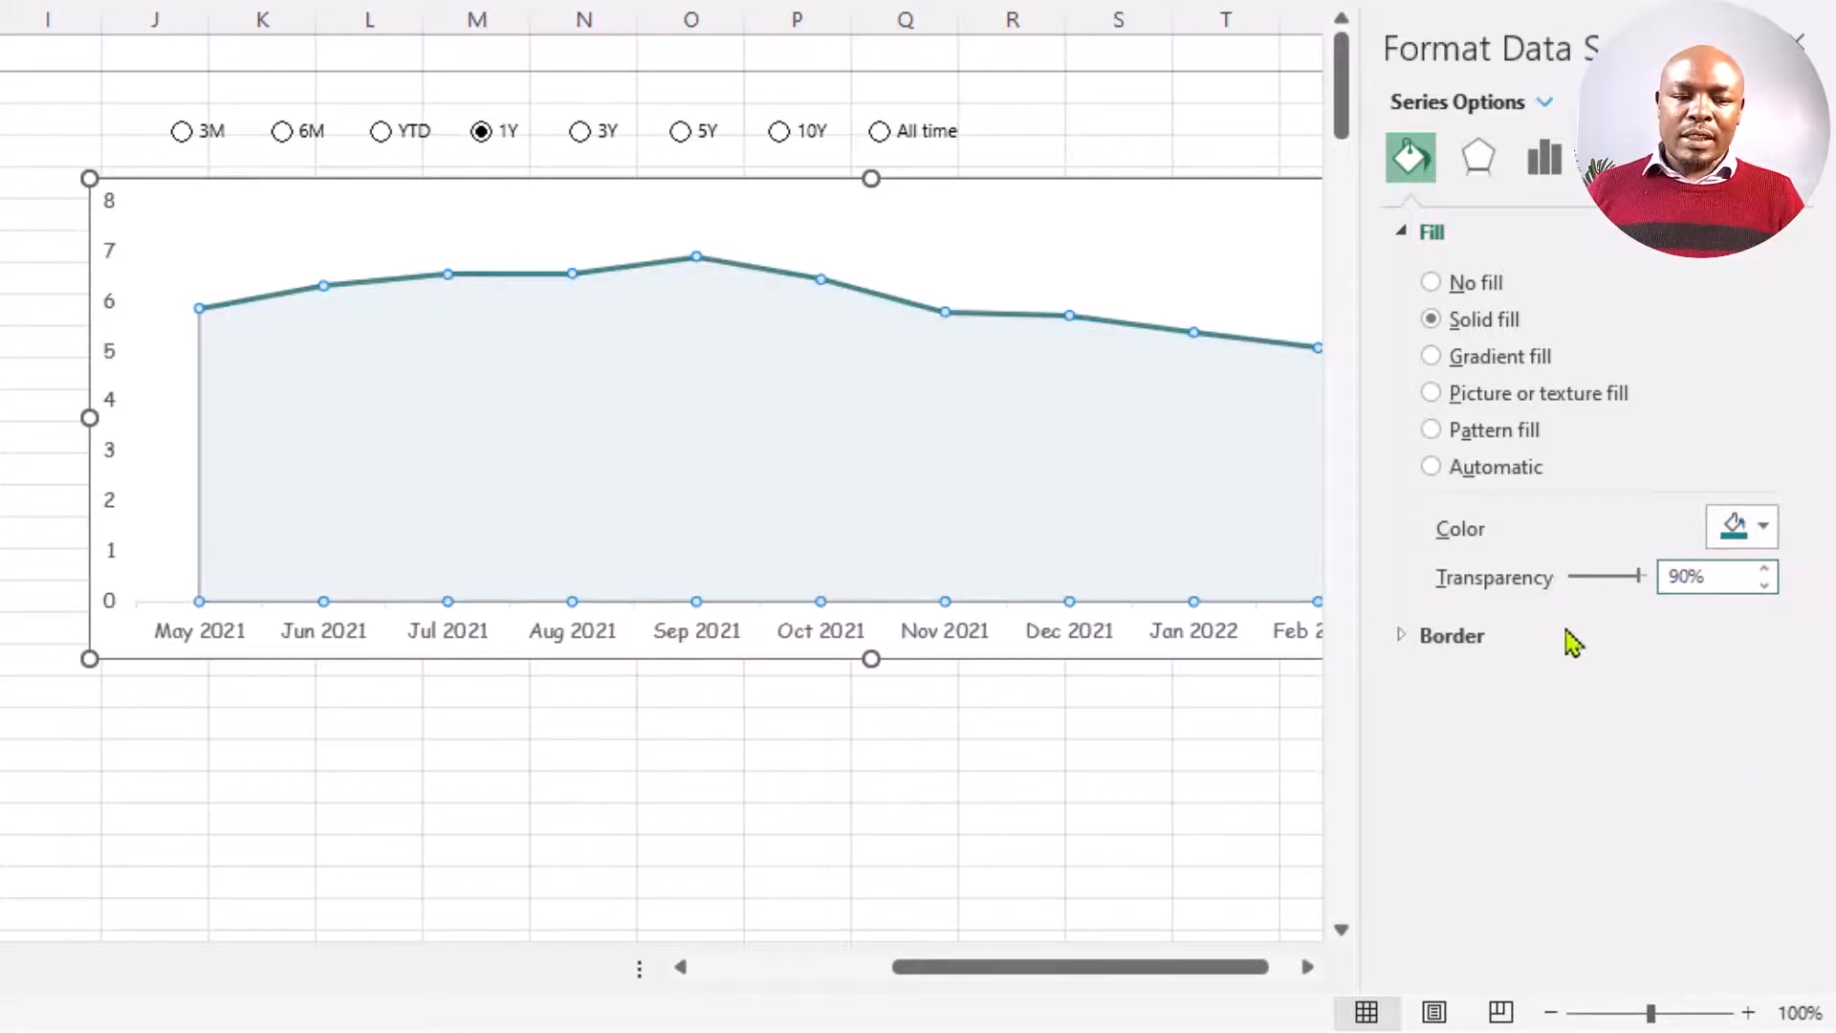
pyautogui.moveTo(1688, 576); pyautogui.dragTo(1669, 583)
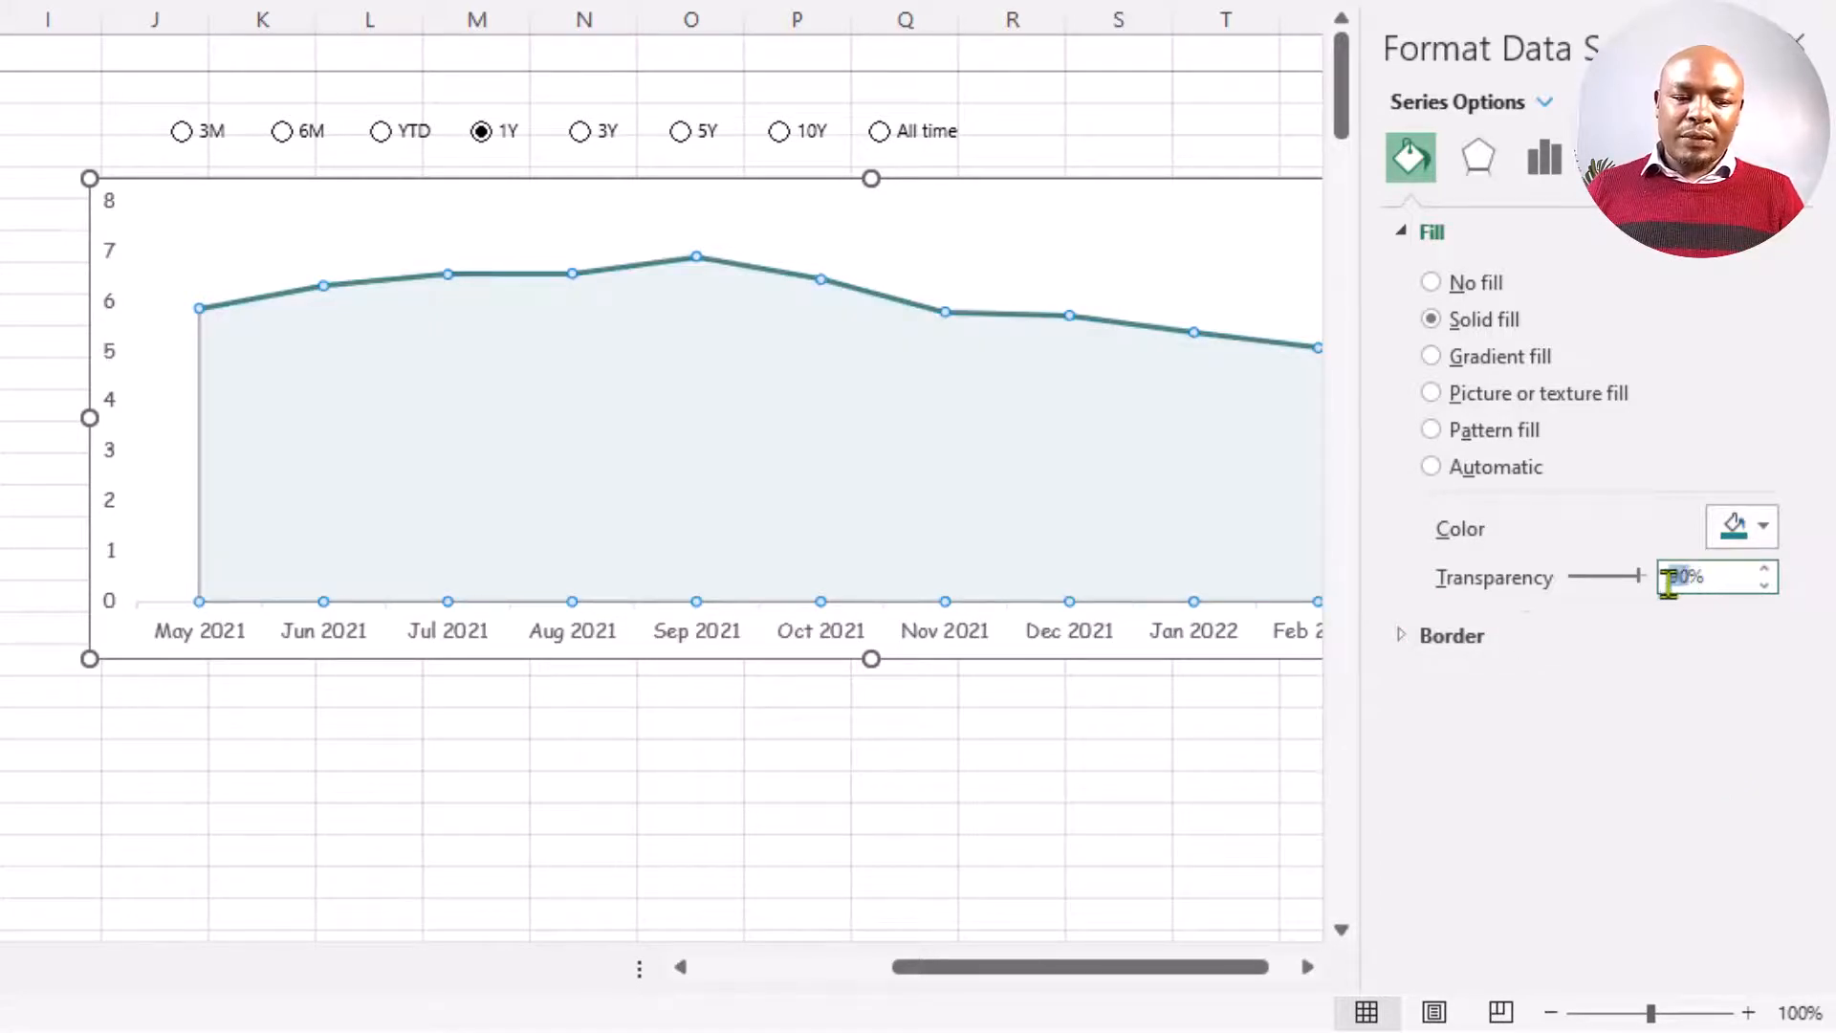
pyautogui.write('80')
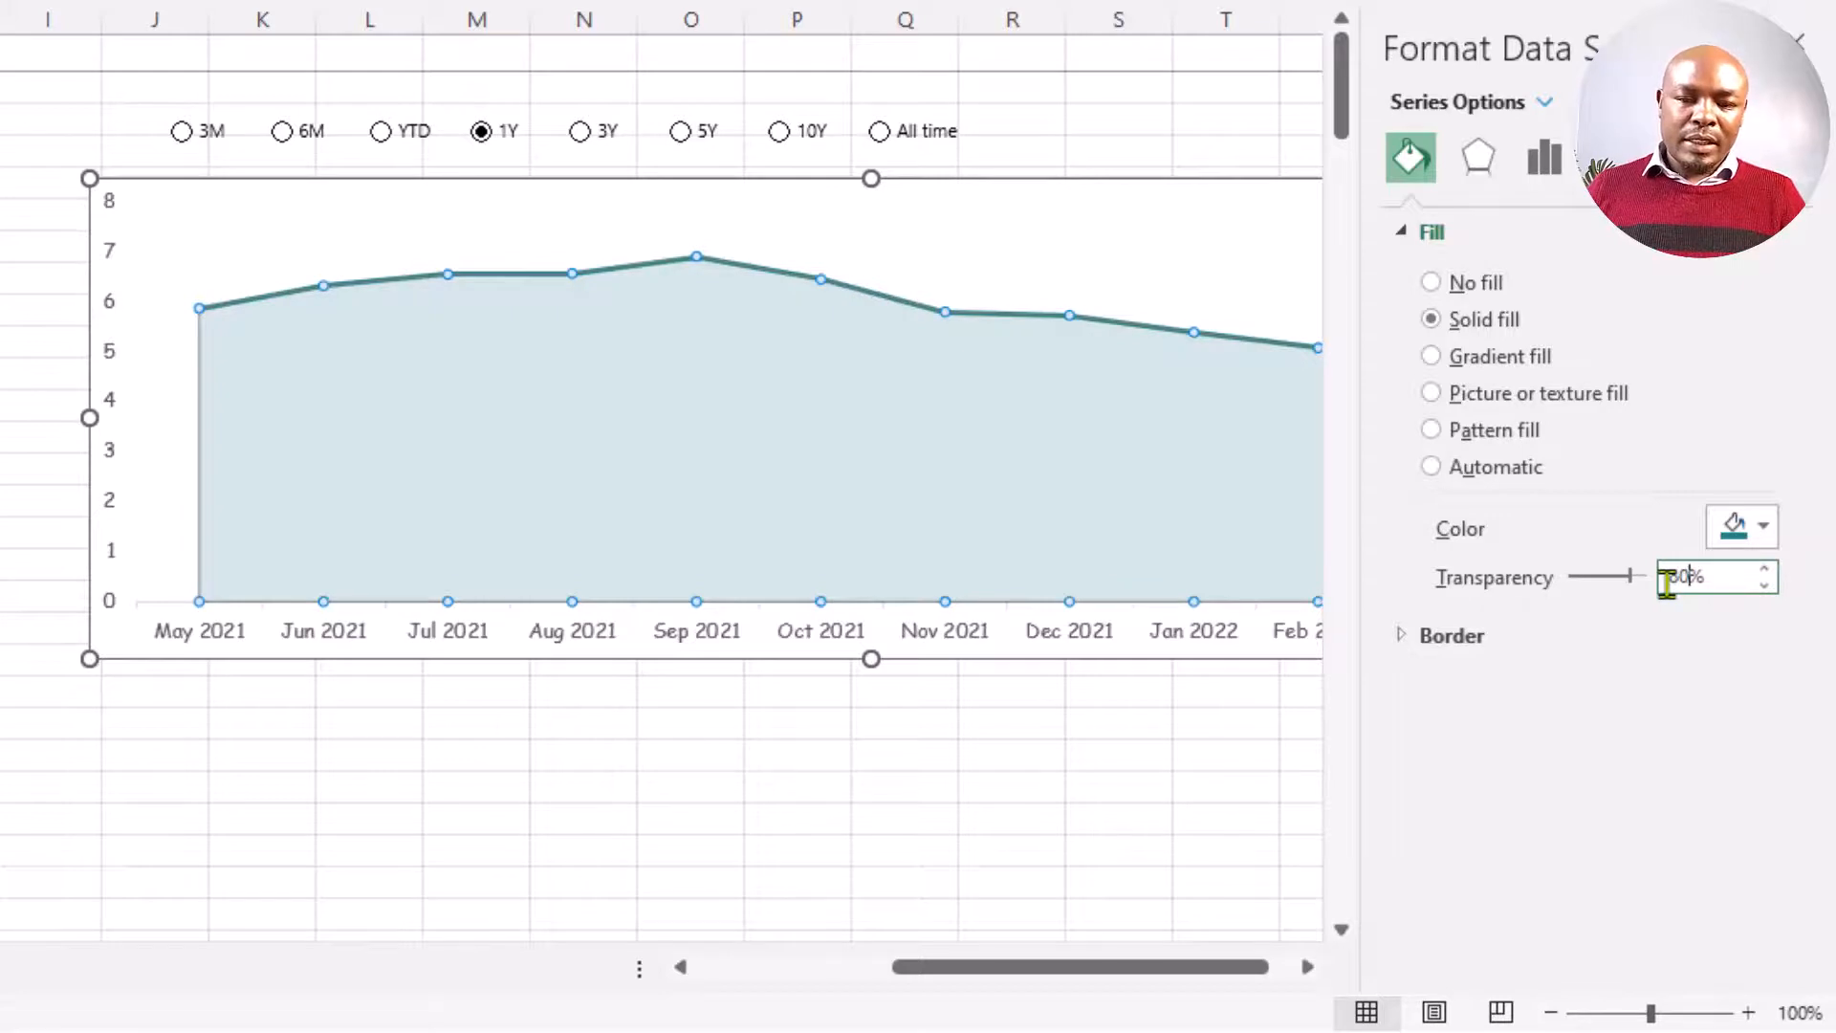
pyautogui.press('Up')
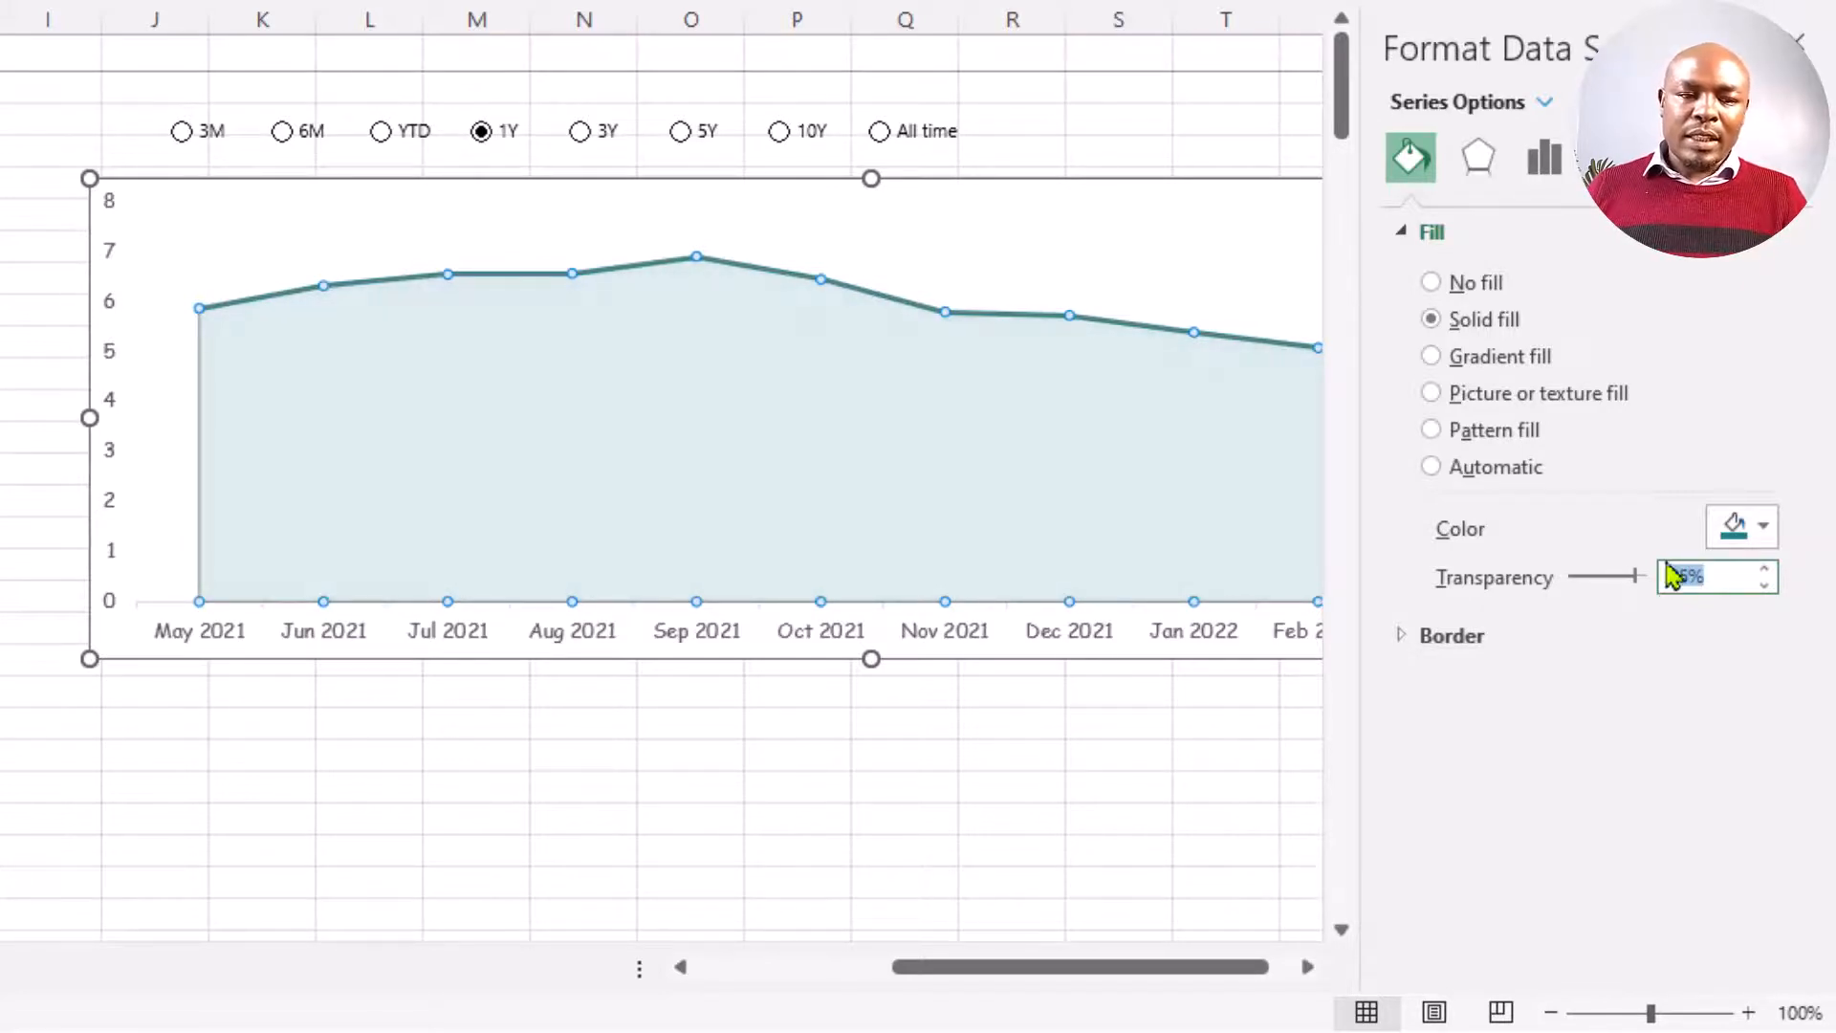
pyautogui.click(1798, 41)
pyautogui.click(1156, 745)
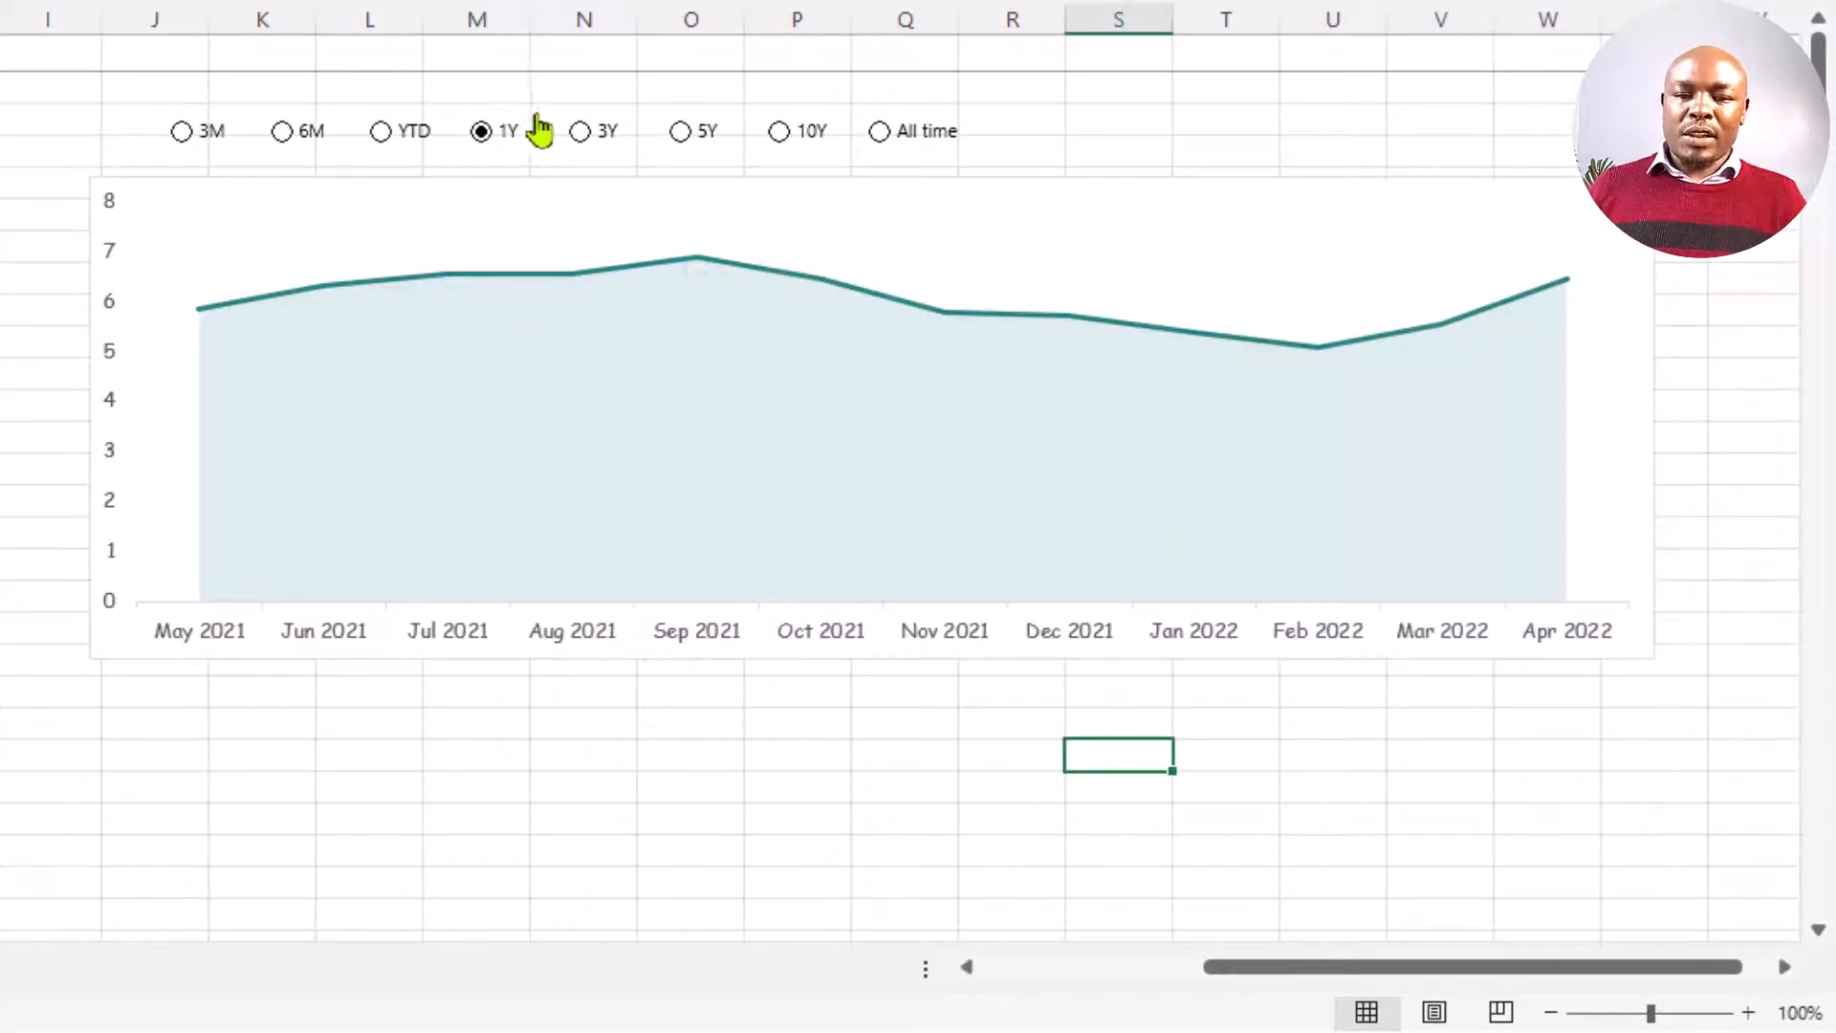
pyautogui.click(779, 131)
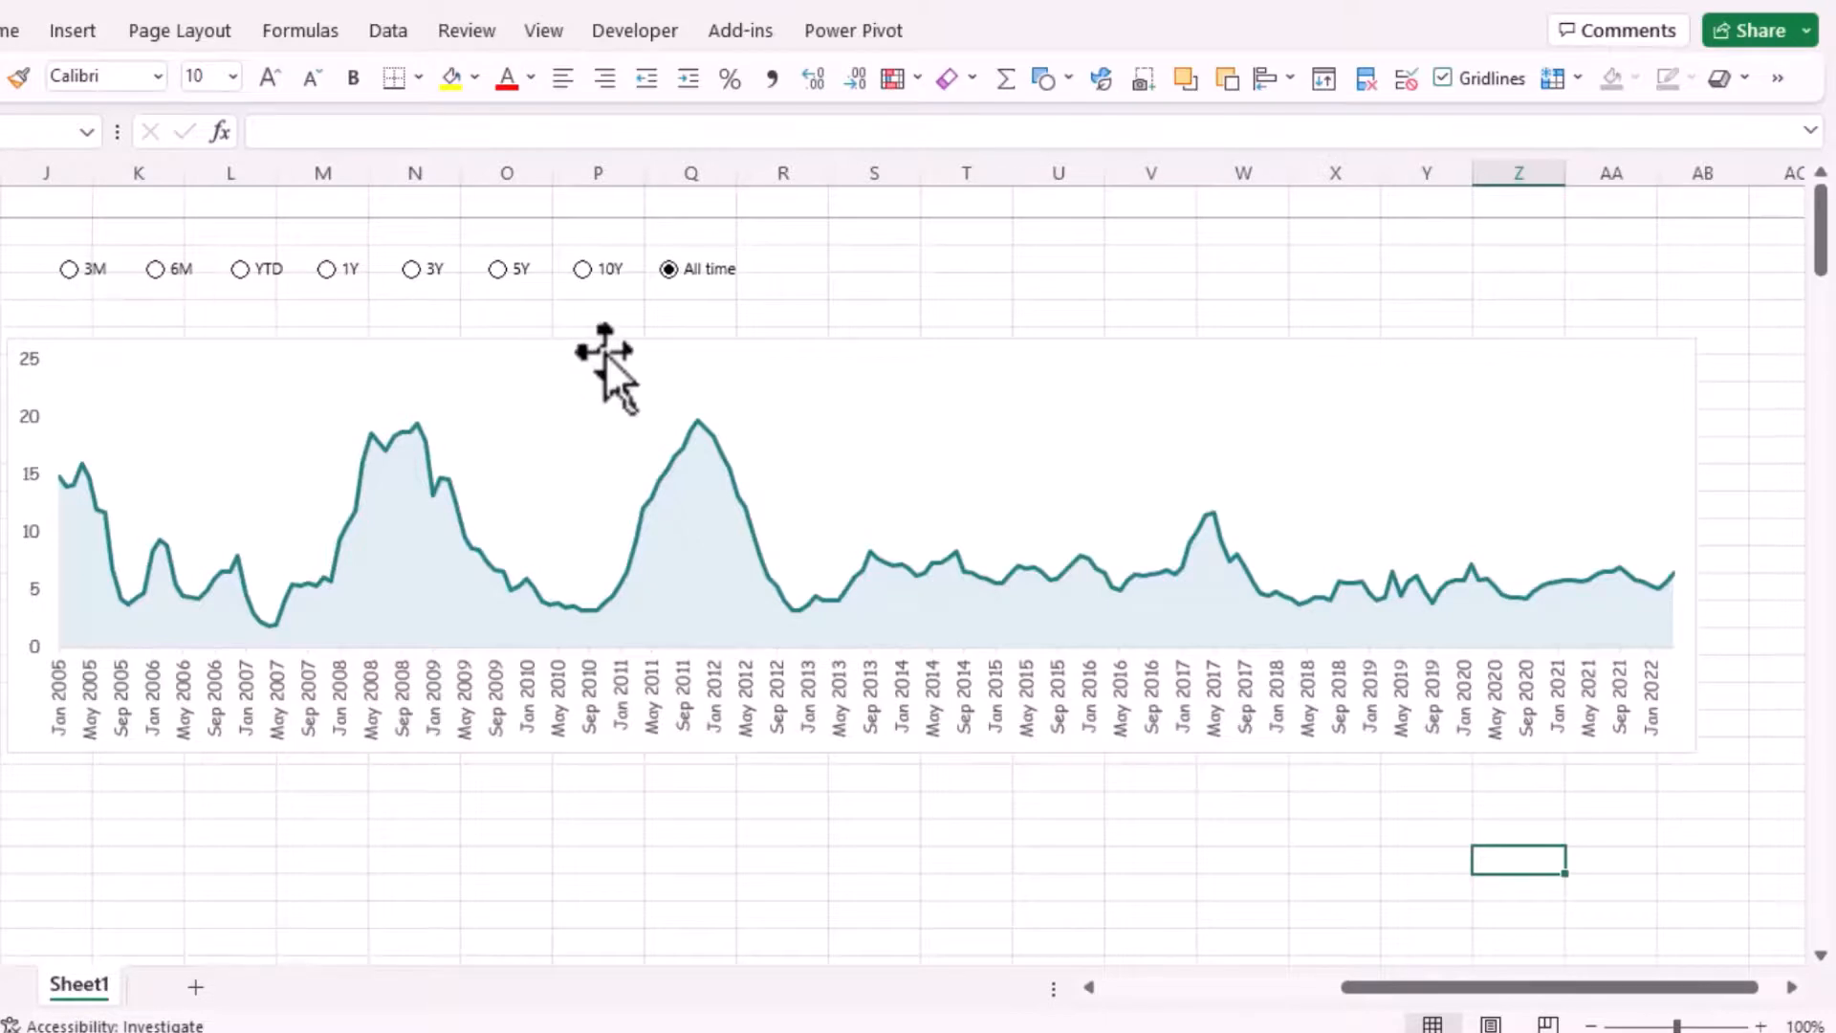
# - Select all eight option buttons, leaving out the chart, and move them together onto the chart's upper-right area
pyautogui.keyDown('ctrl'); pyautogui.click(84, 271); pyautogui.keyUp('ctrl')
pyautogui.rightClick(86, 269)
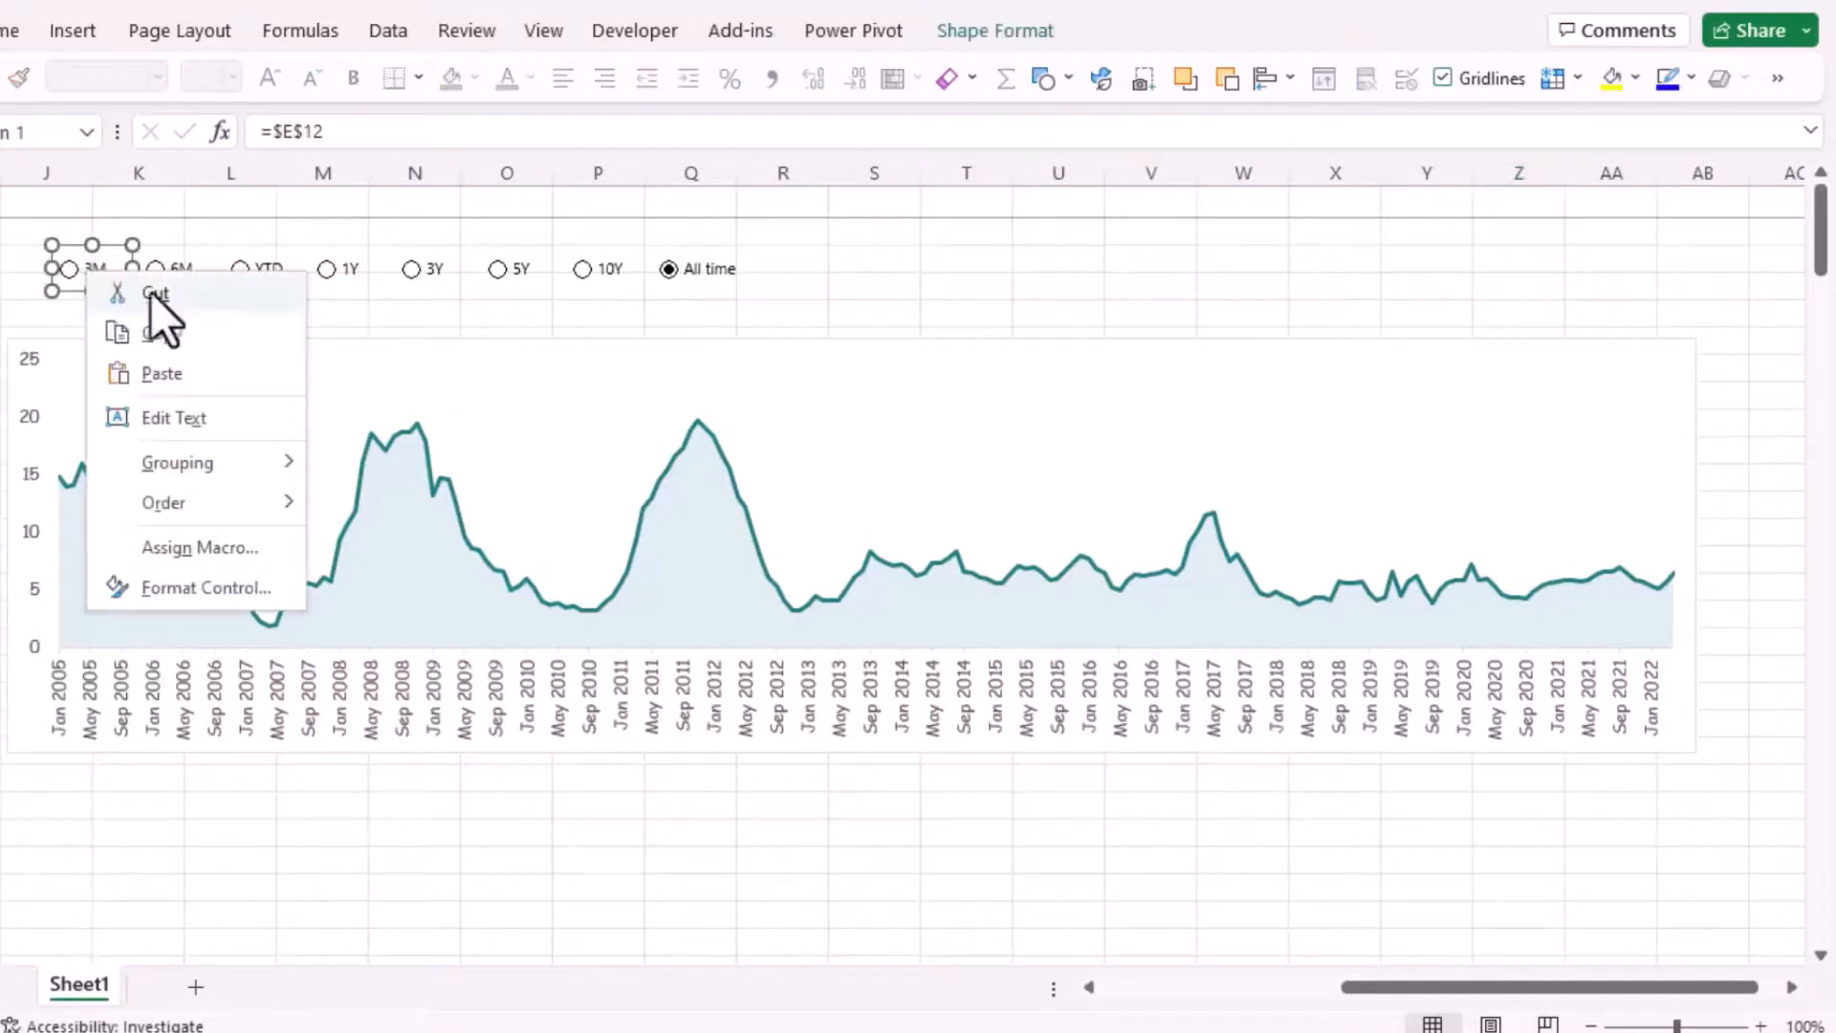
pyautogui.press('Escape')
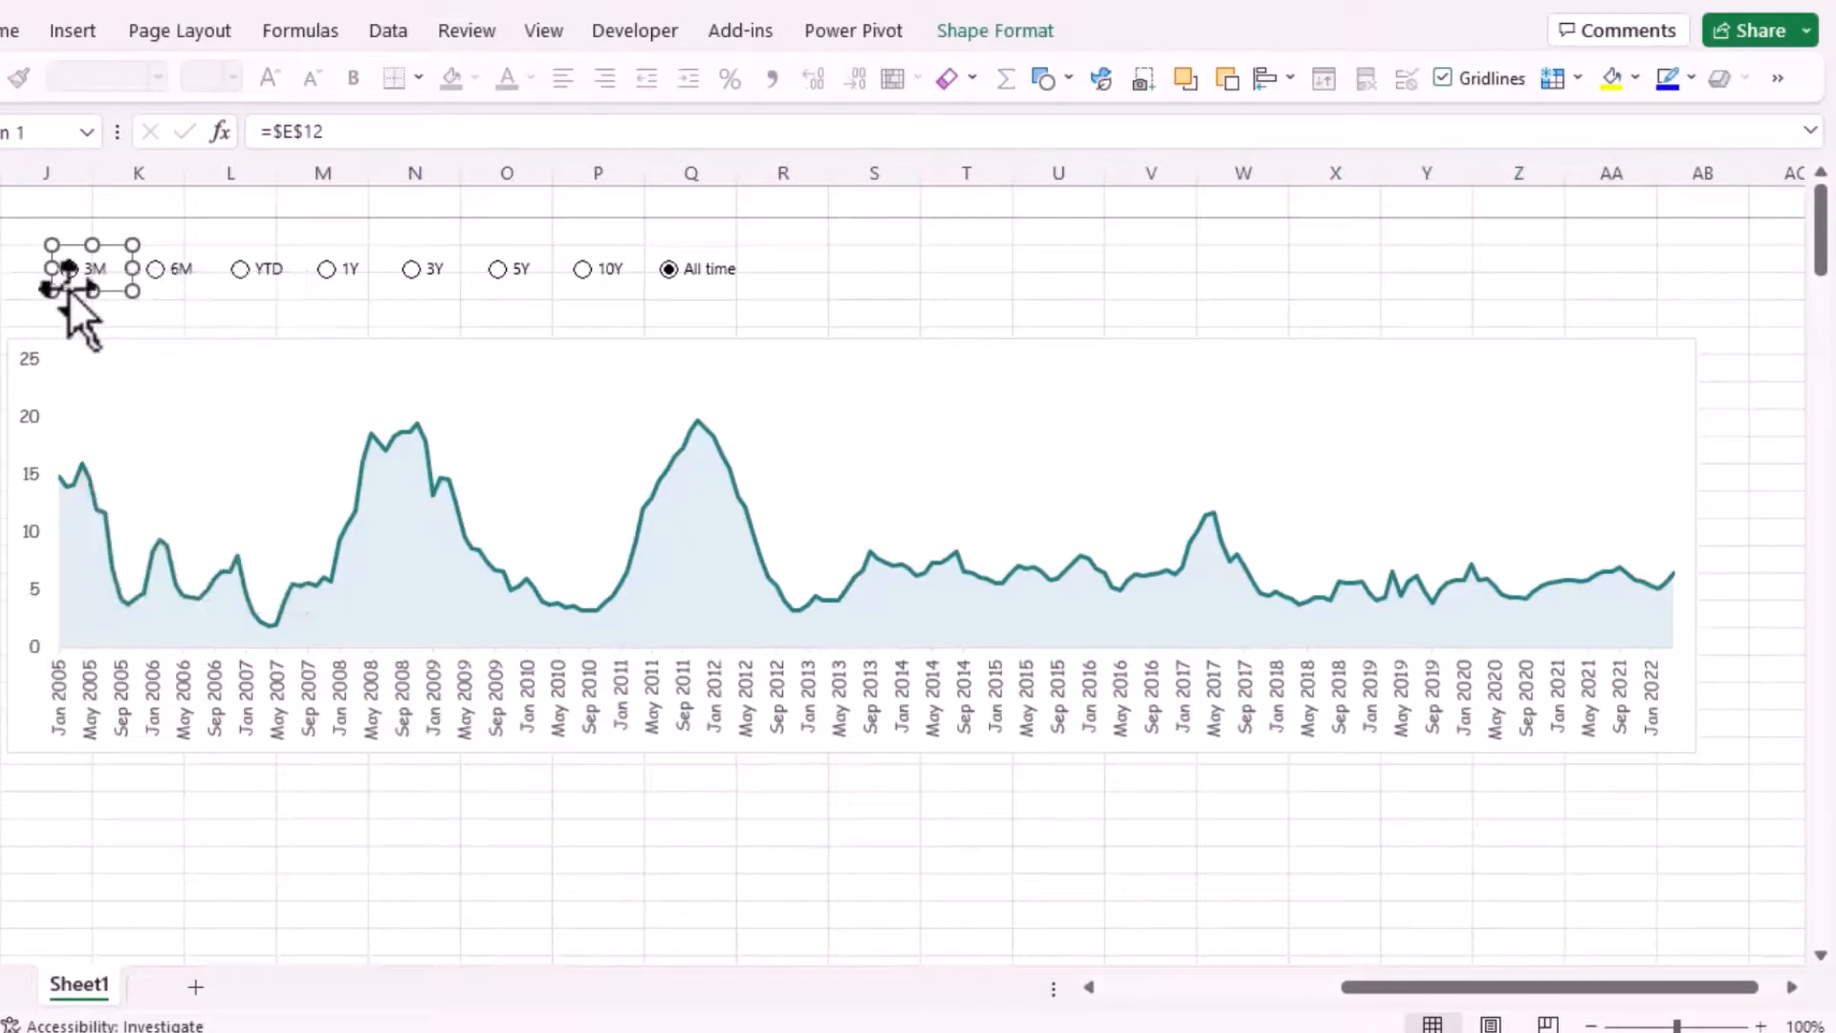
pyautogui.hotkey('ctrl', 'a')
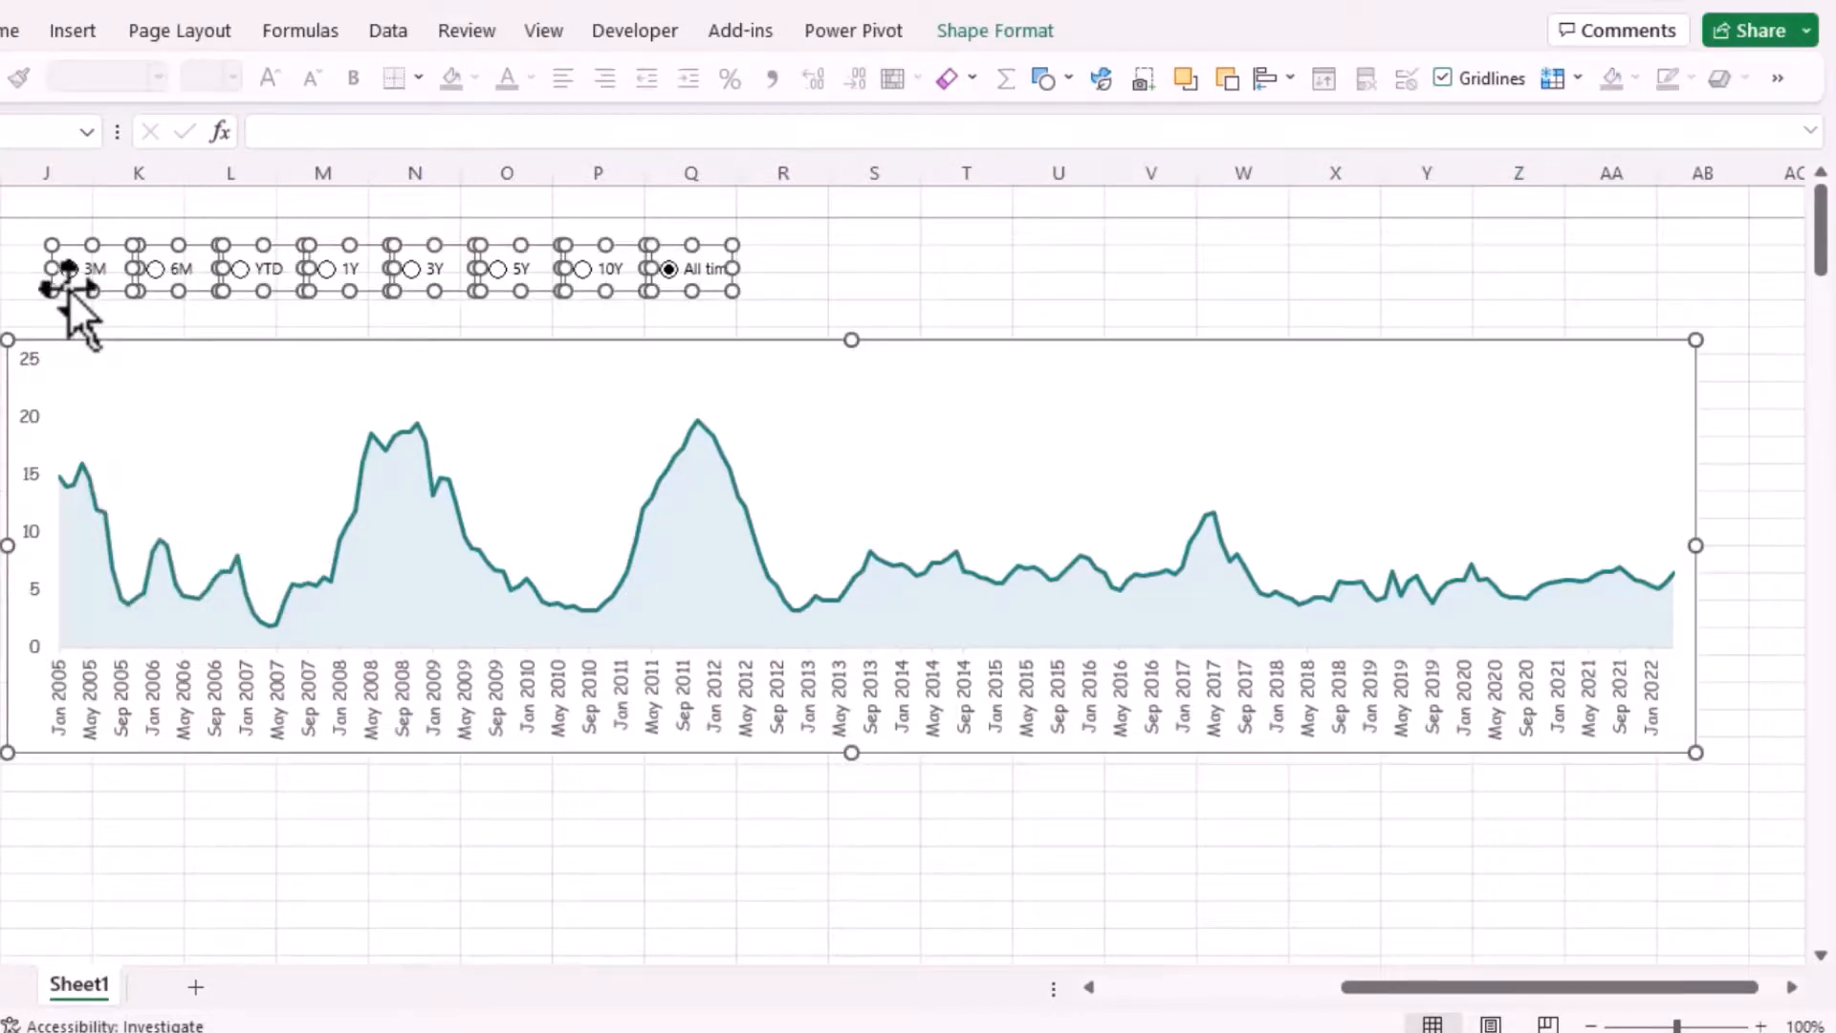
pyautogui.keyDown('ctrl'); pyautogui.click(204, 346); pyautogui.keyUp('ctrl')
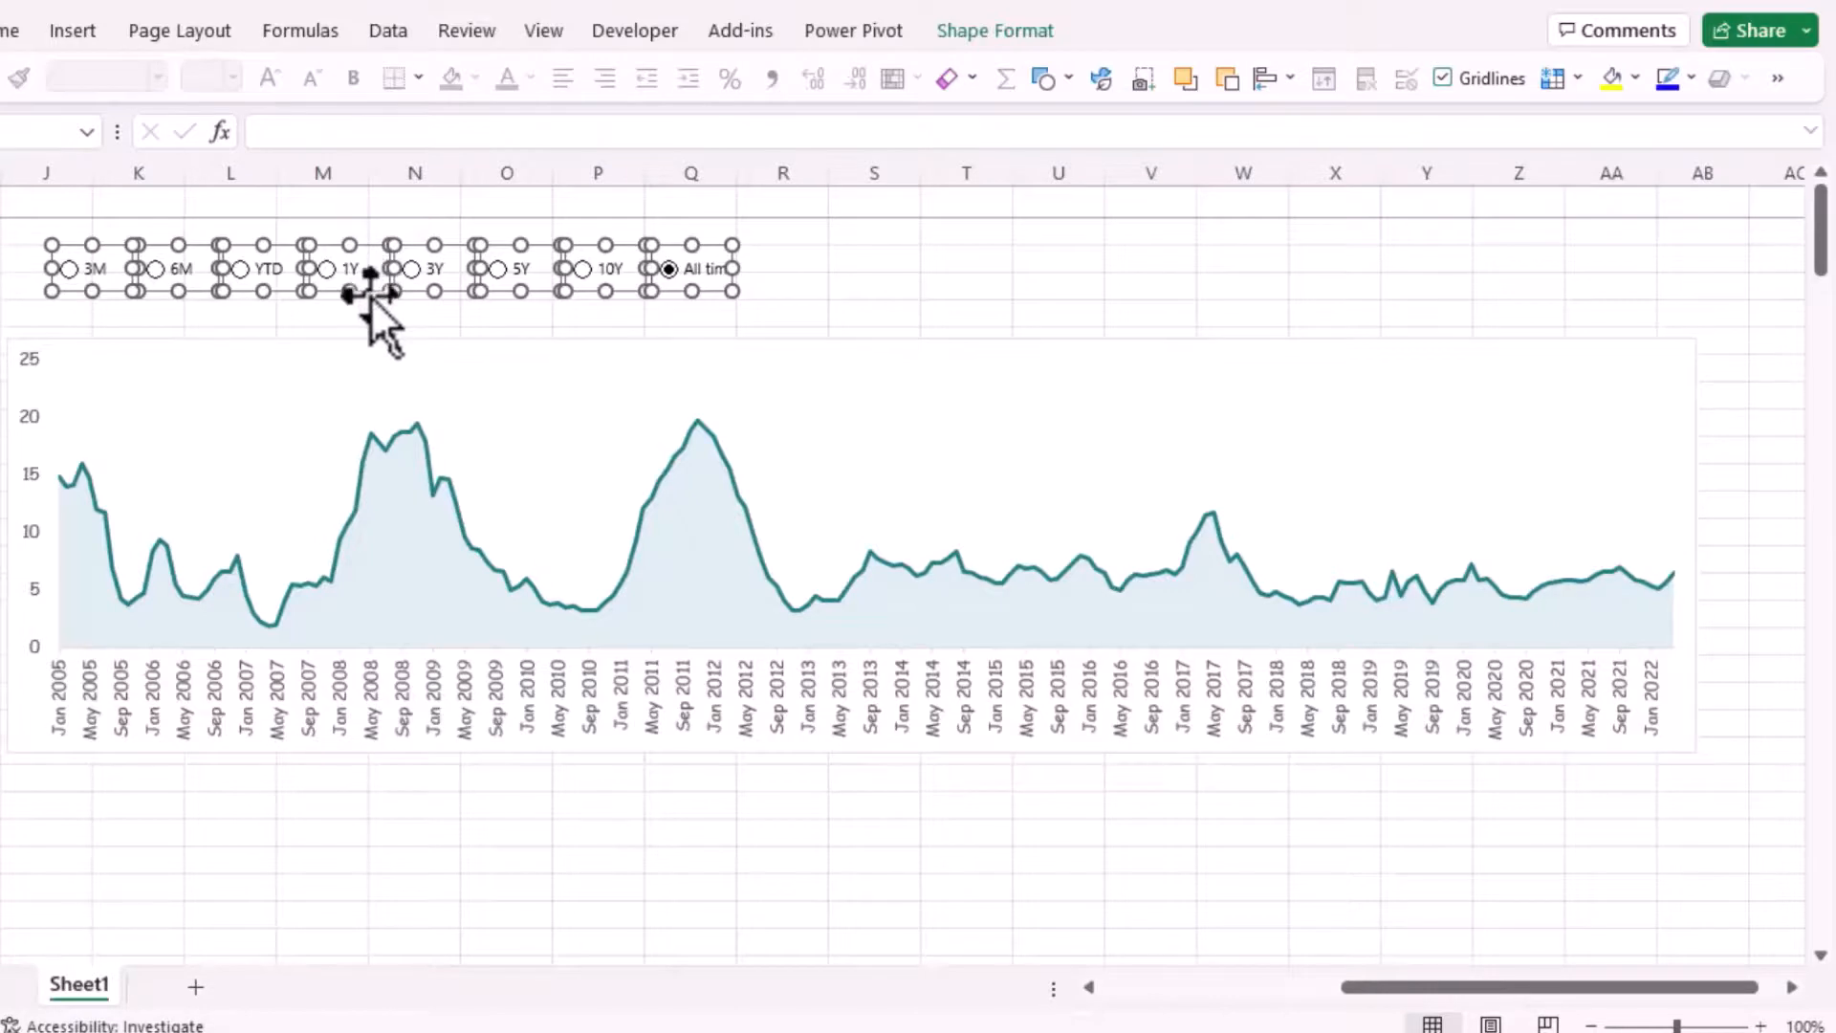
pyautogui.moveTo(370, 292); pyautogui.dragTo(1321, 407)
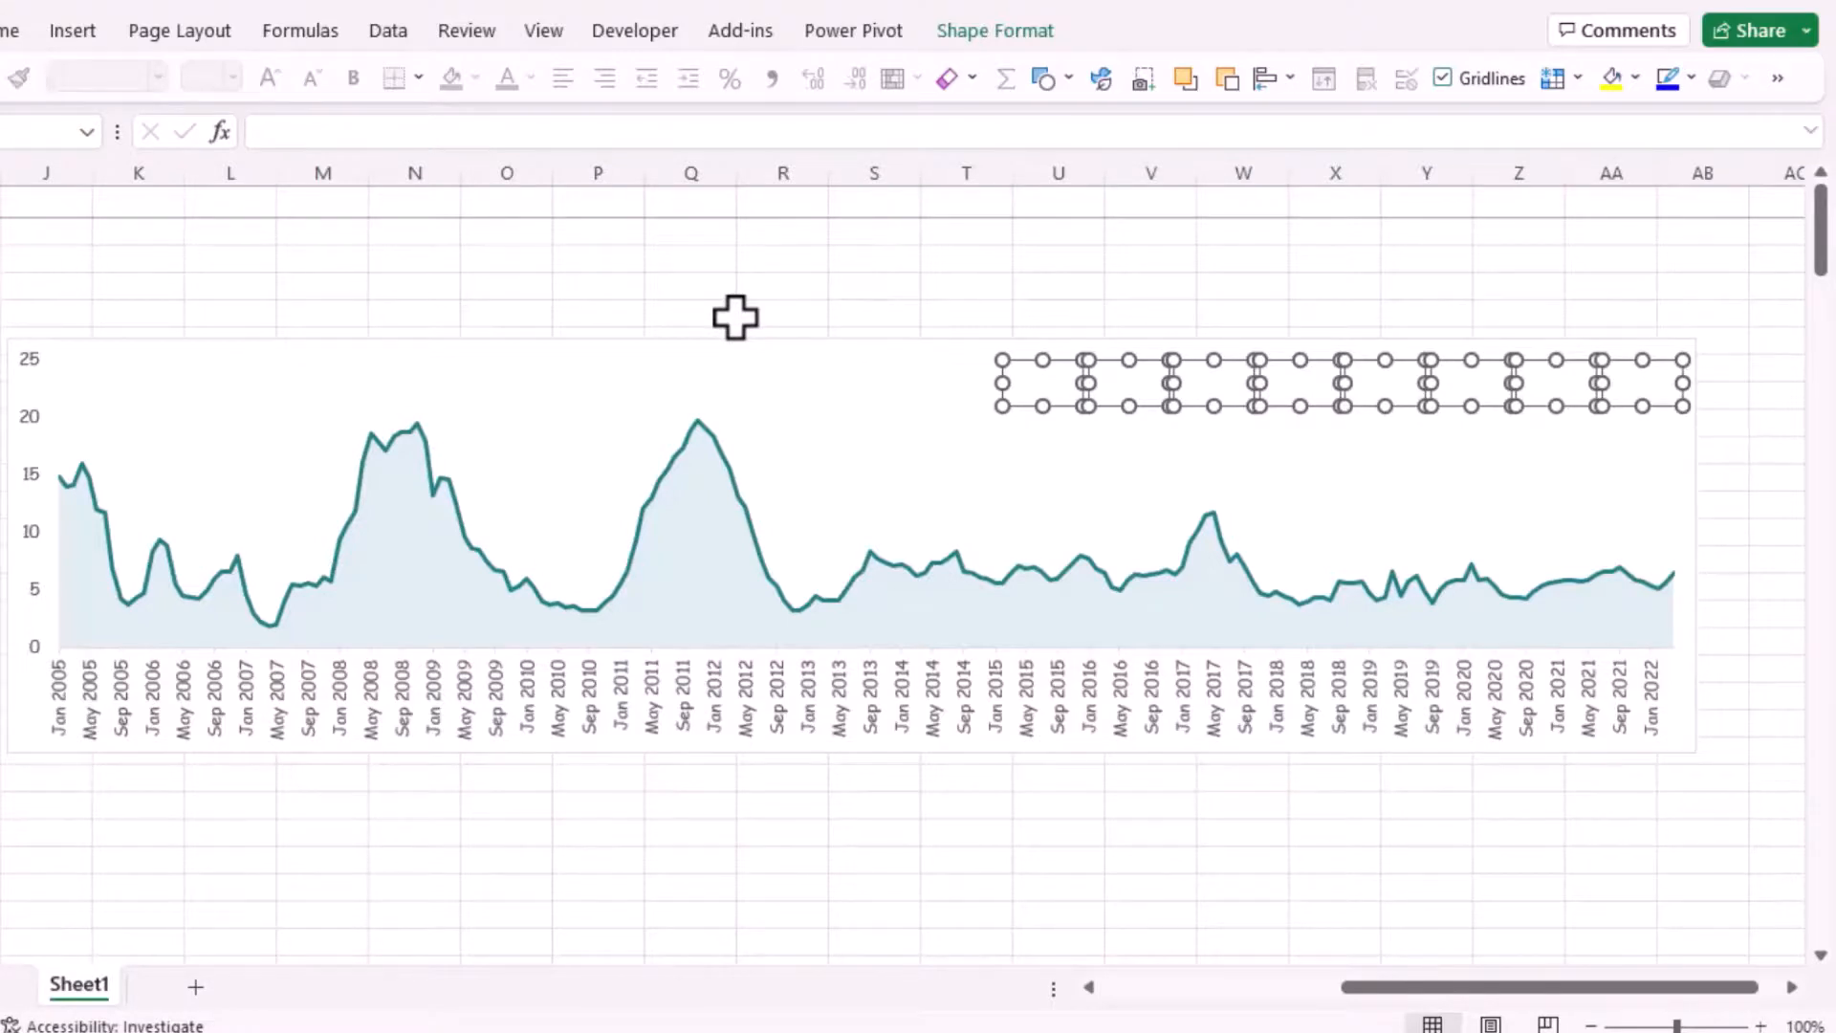
# - Bring the option buttons to the front of the chart and nudge the whole row slightly up and left
pyautogui.click(1032, 38)
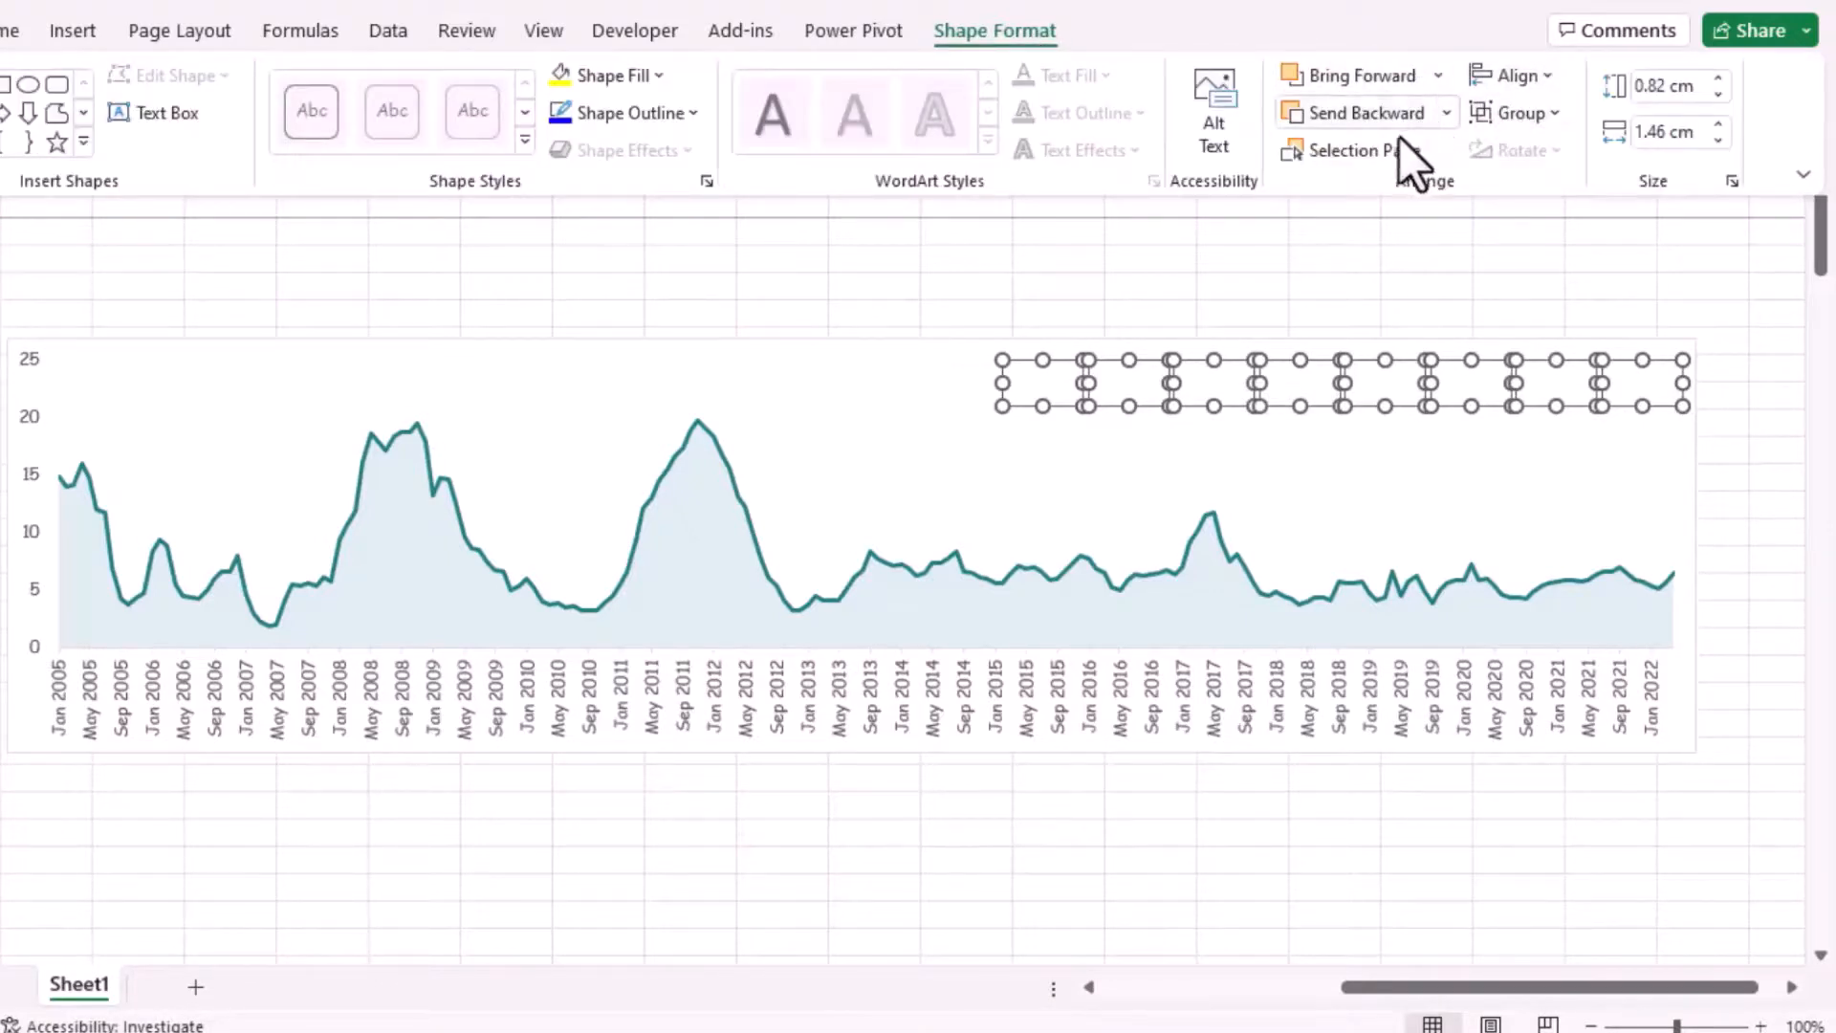
pyautogui.click(1434, 78)
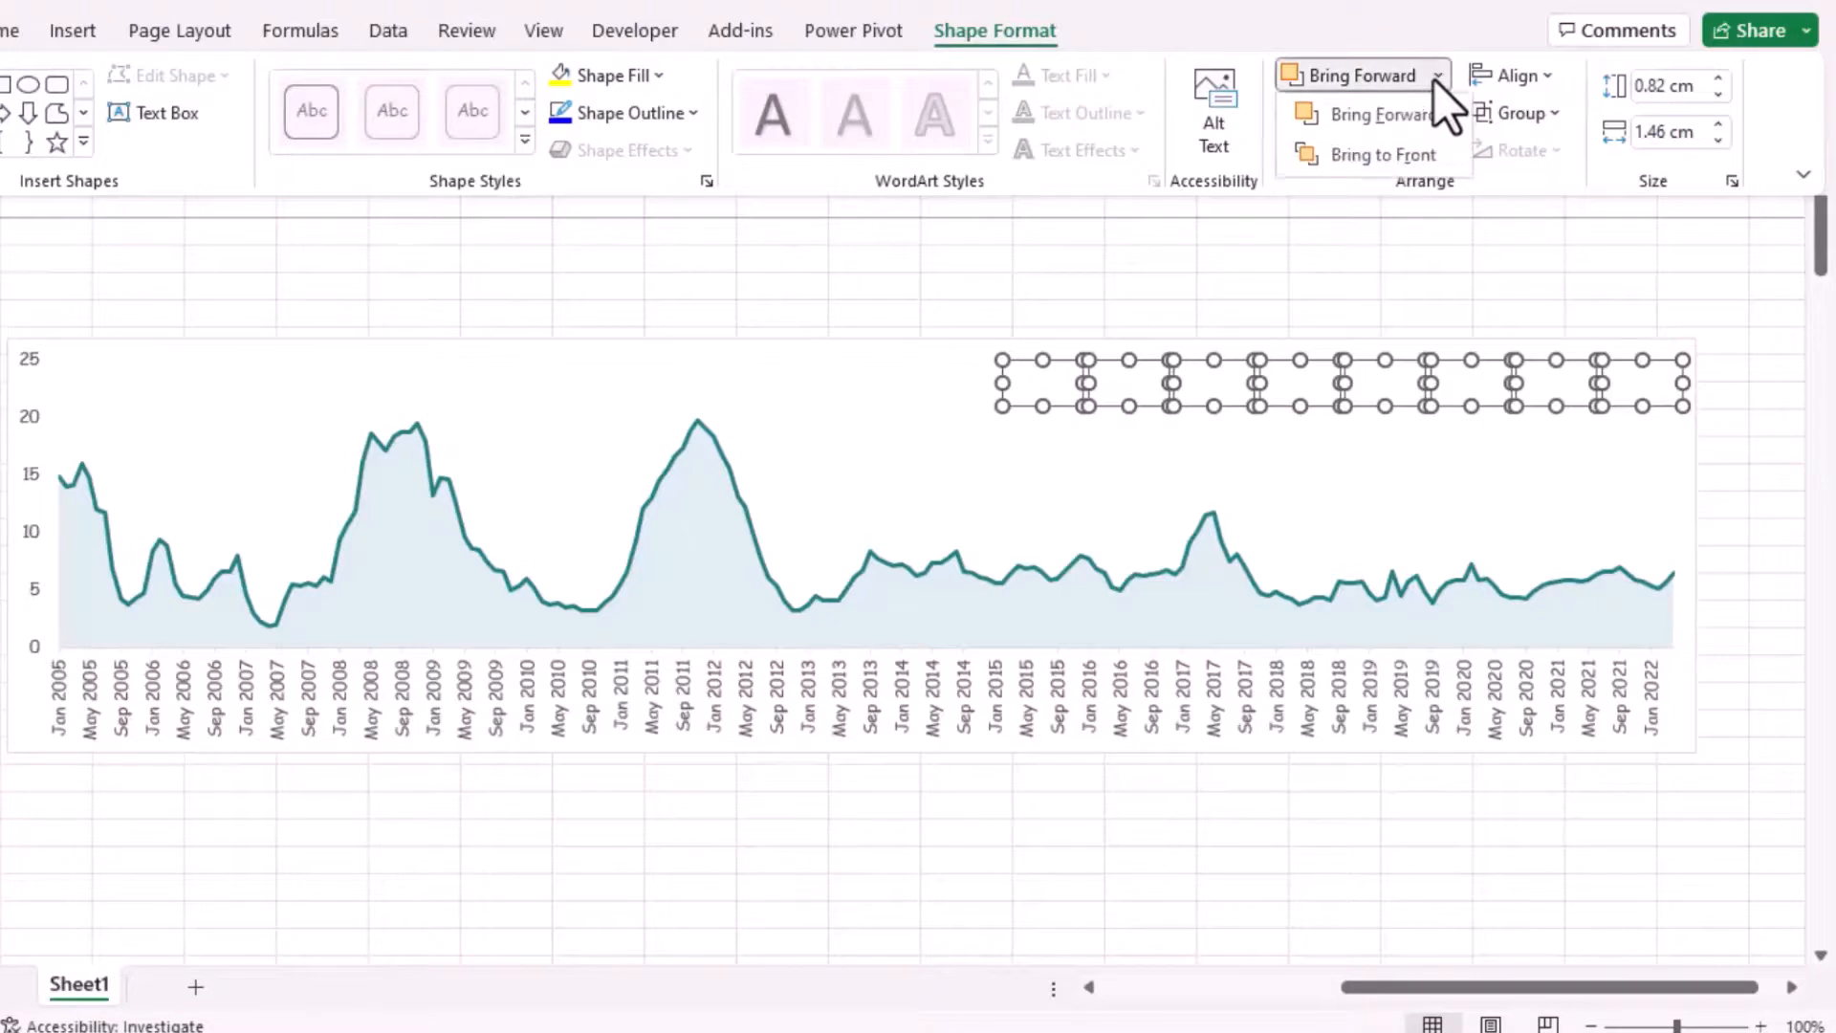
pyautogui.click(1403, 152)
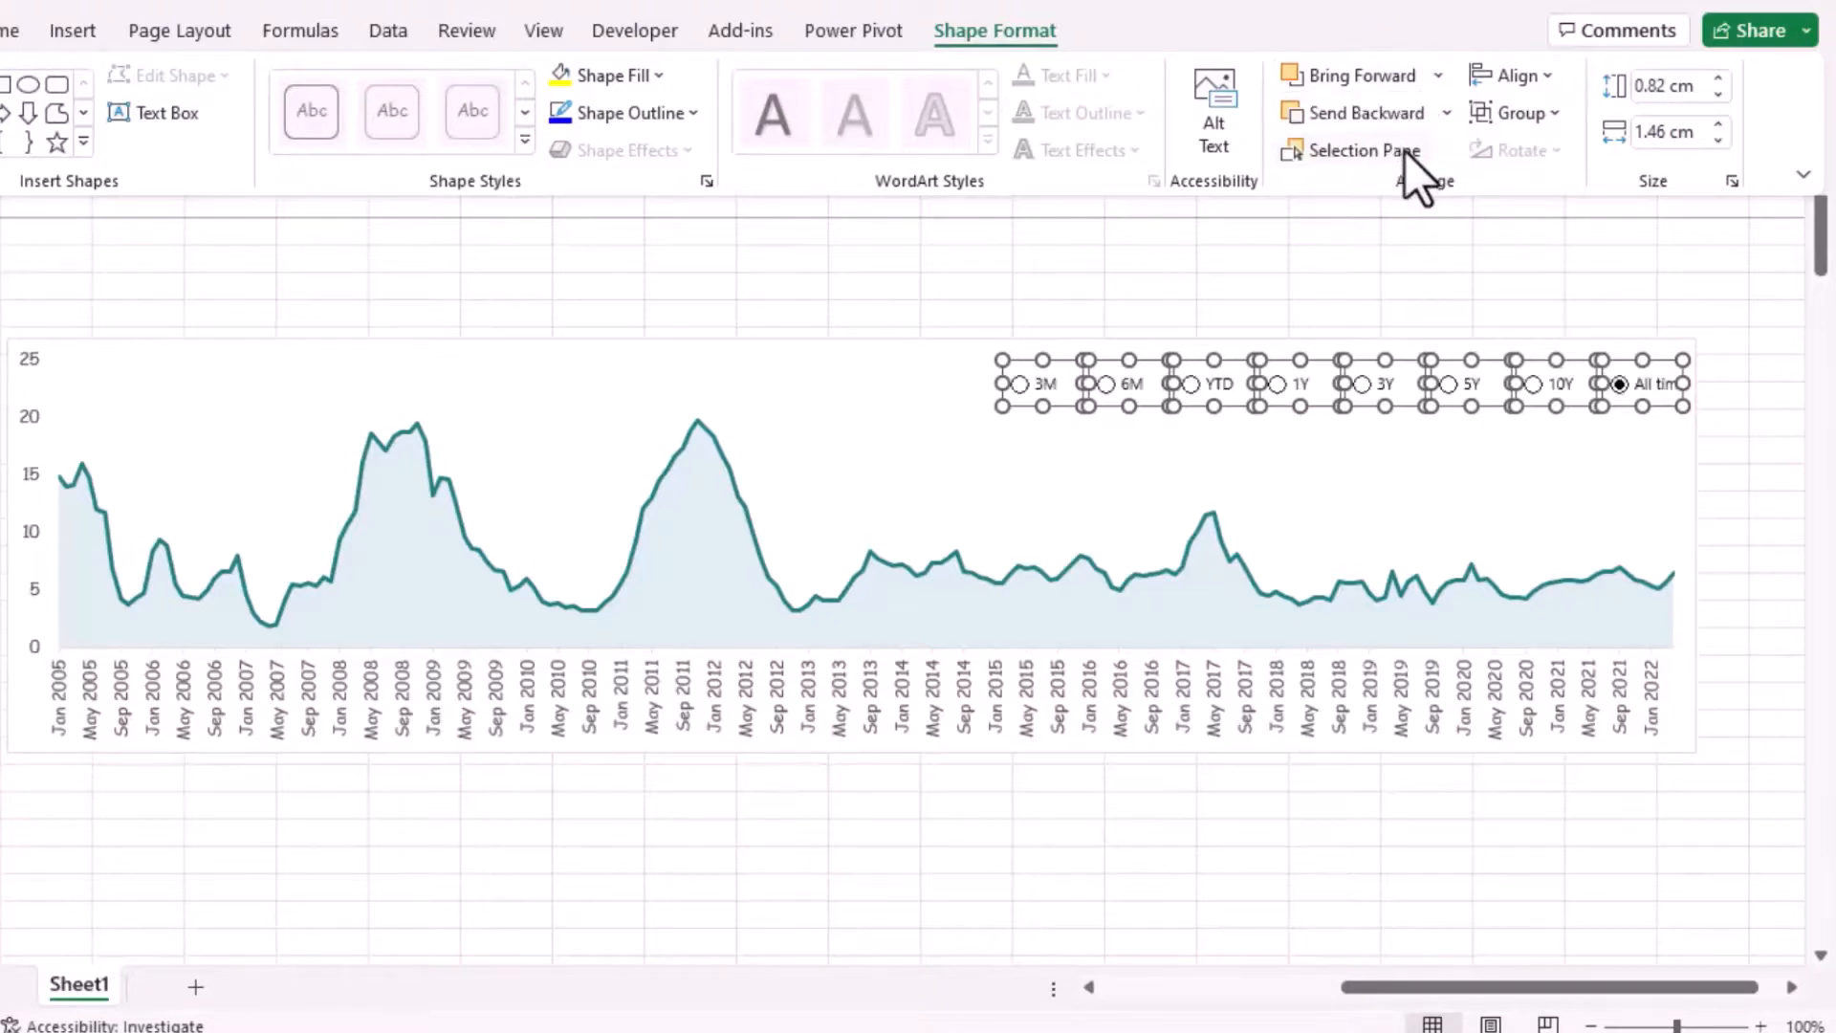
pyautogui.click(977, 353)
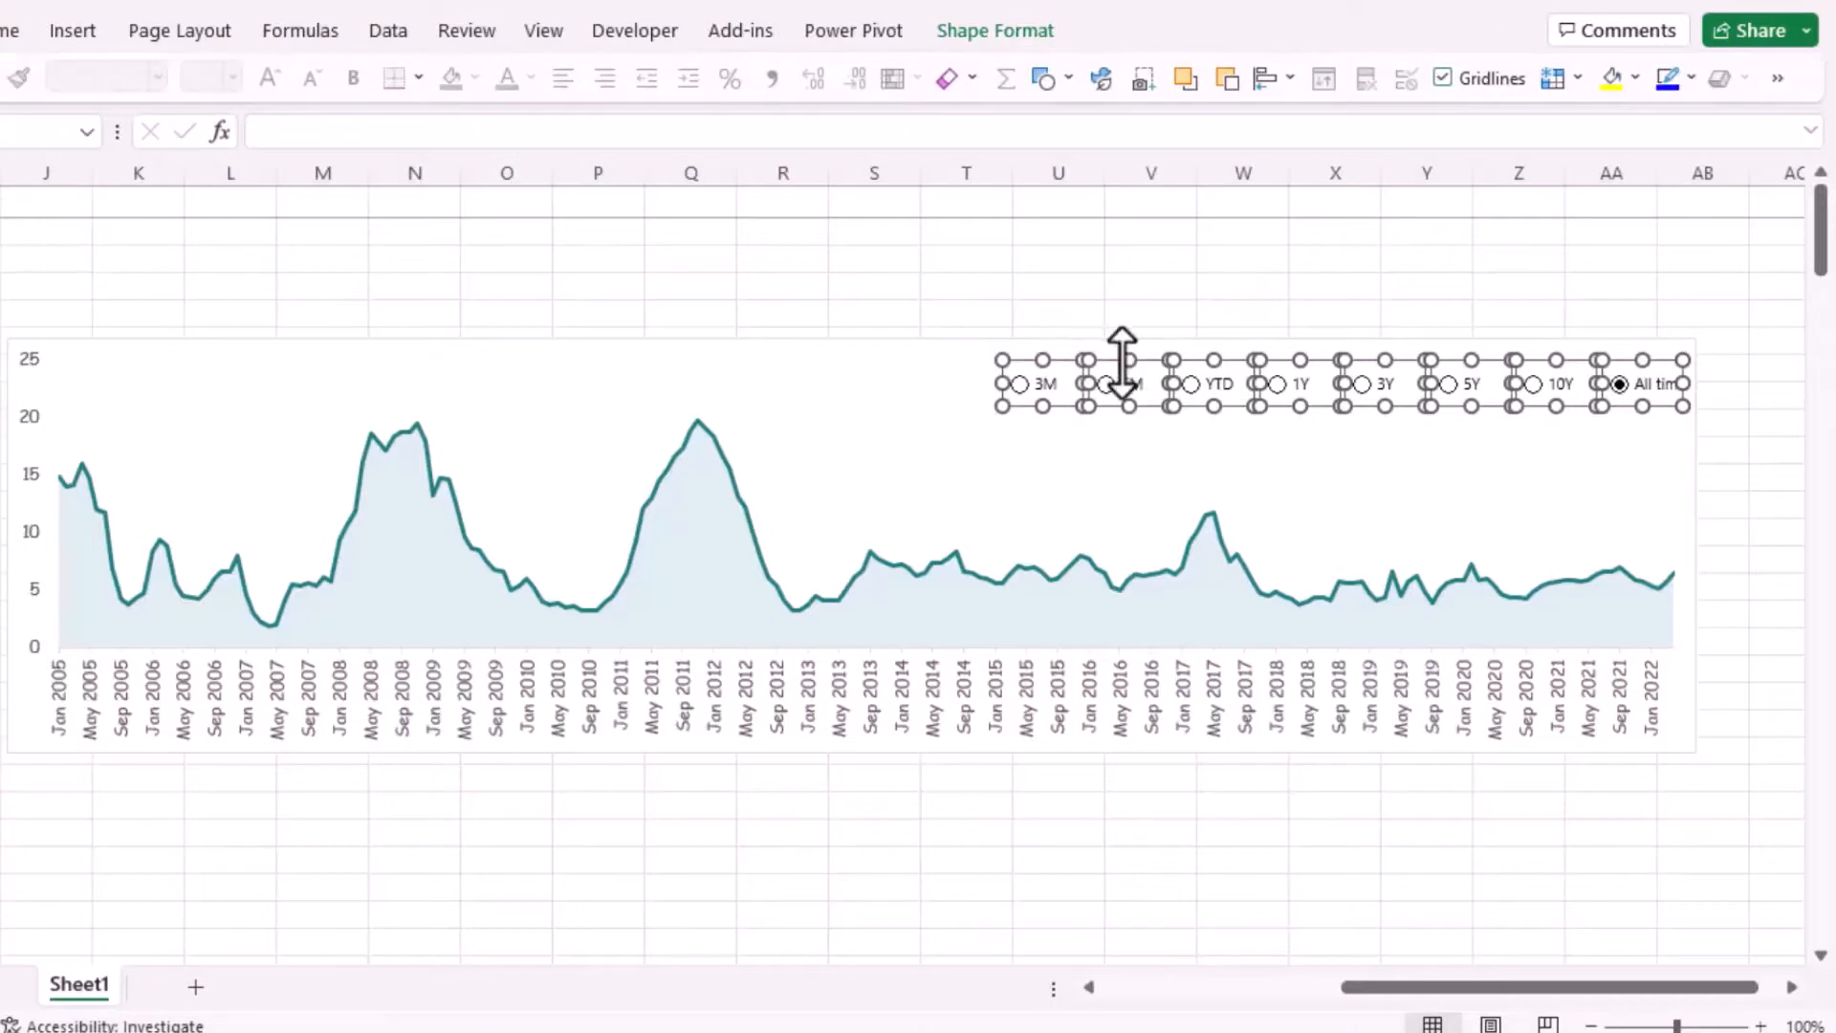
pyautogui.moveTo(1096, 359); pyautogui.dragTo(1073, 352)
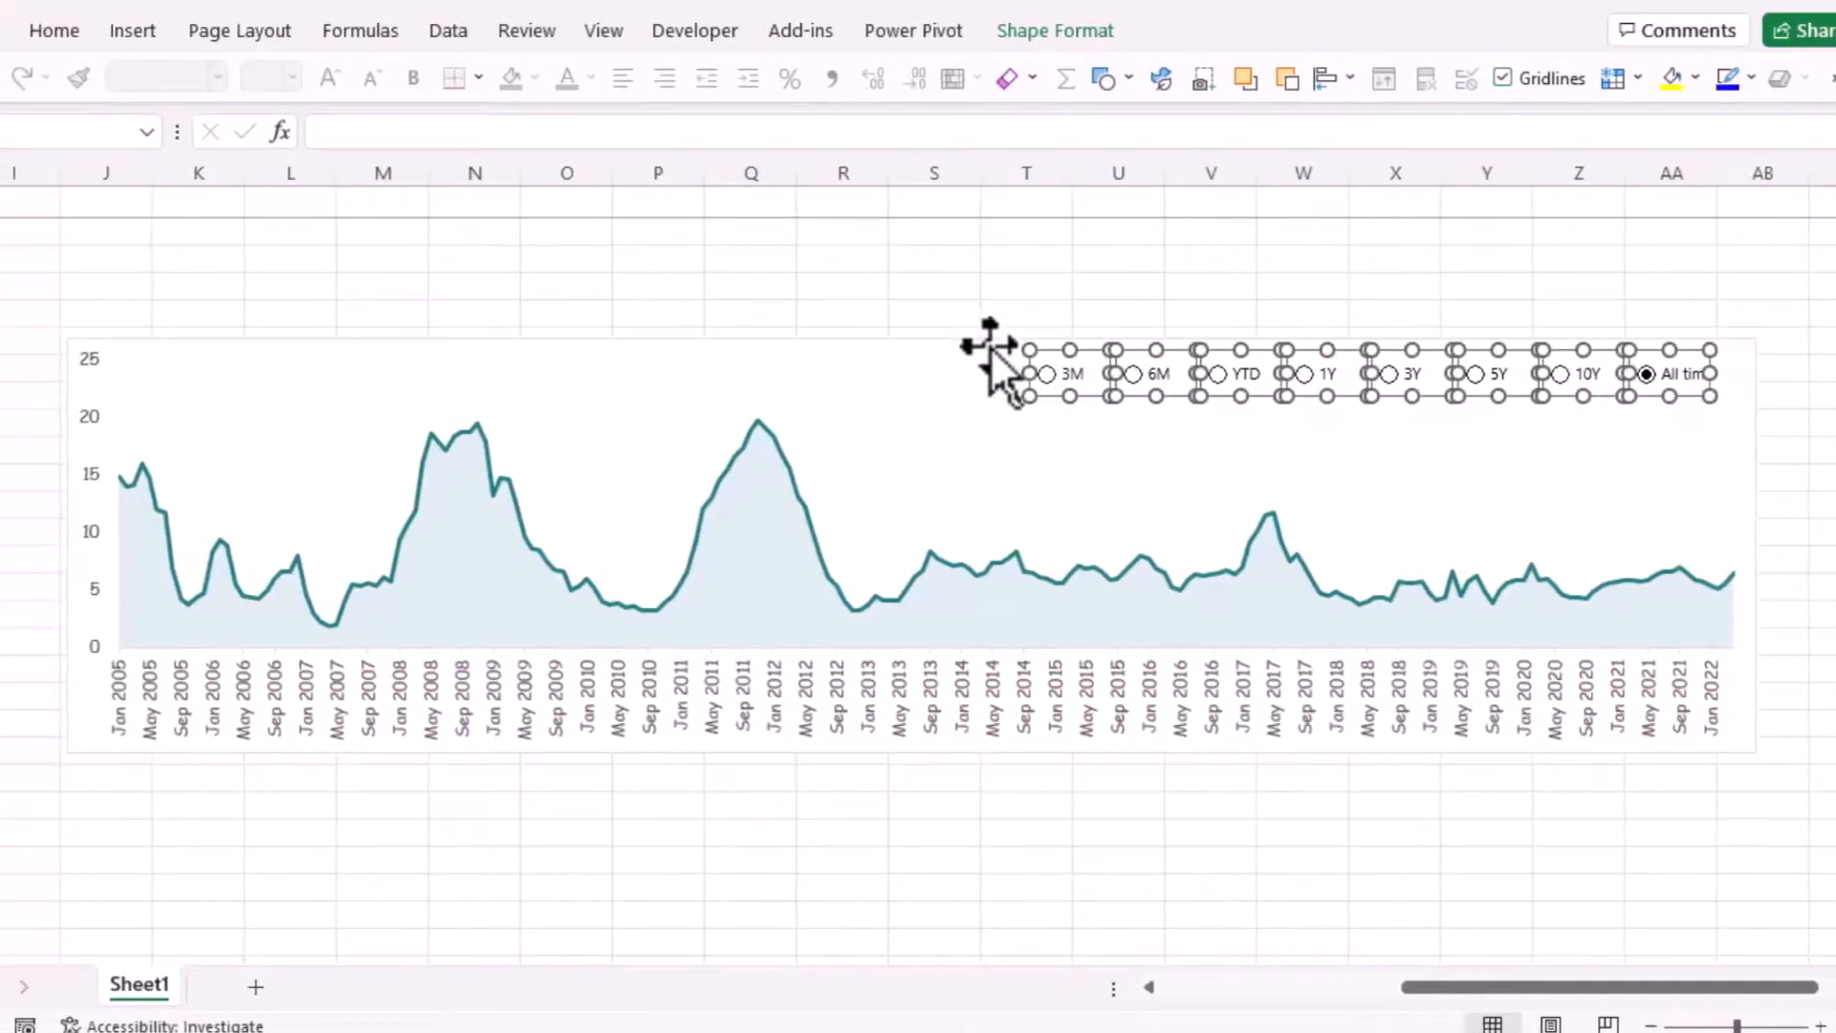
# - Group the chart with its option buttons and move the group slightly higher on the sheet
pyautogui.keyDown('ctrl'); pyautogui.click(990, 349); pyautogui.keyUp('ctrl')
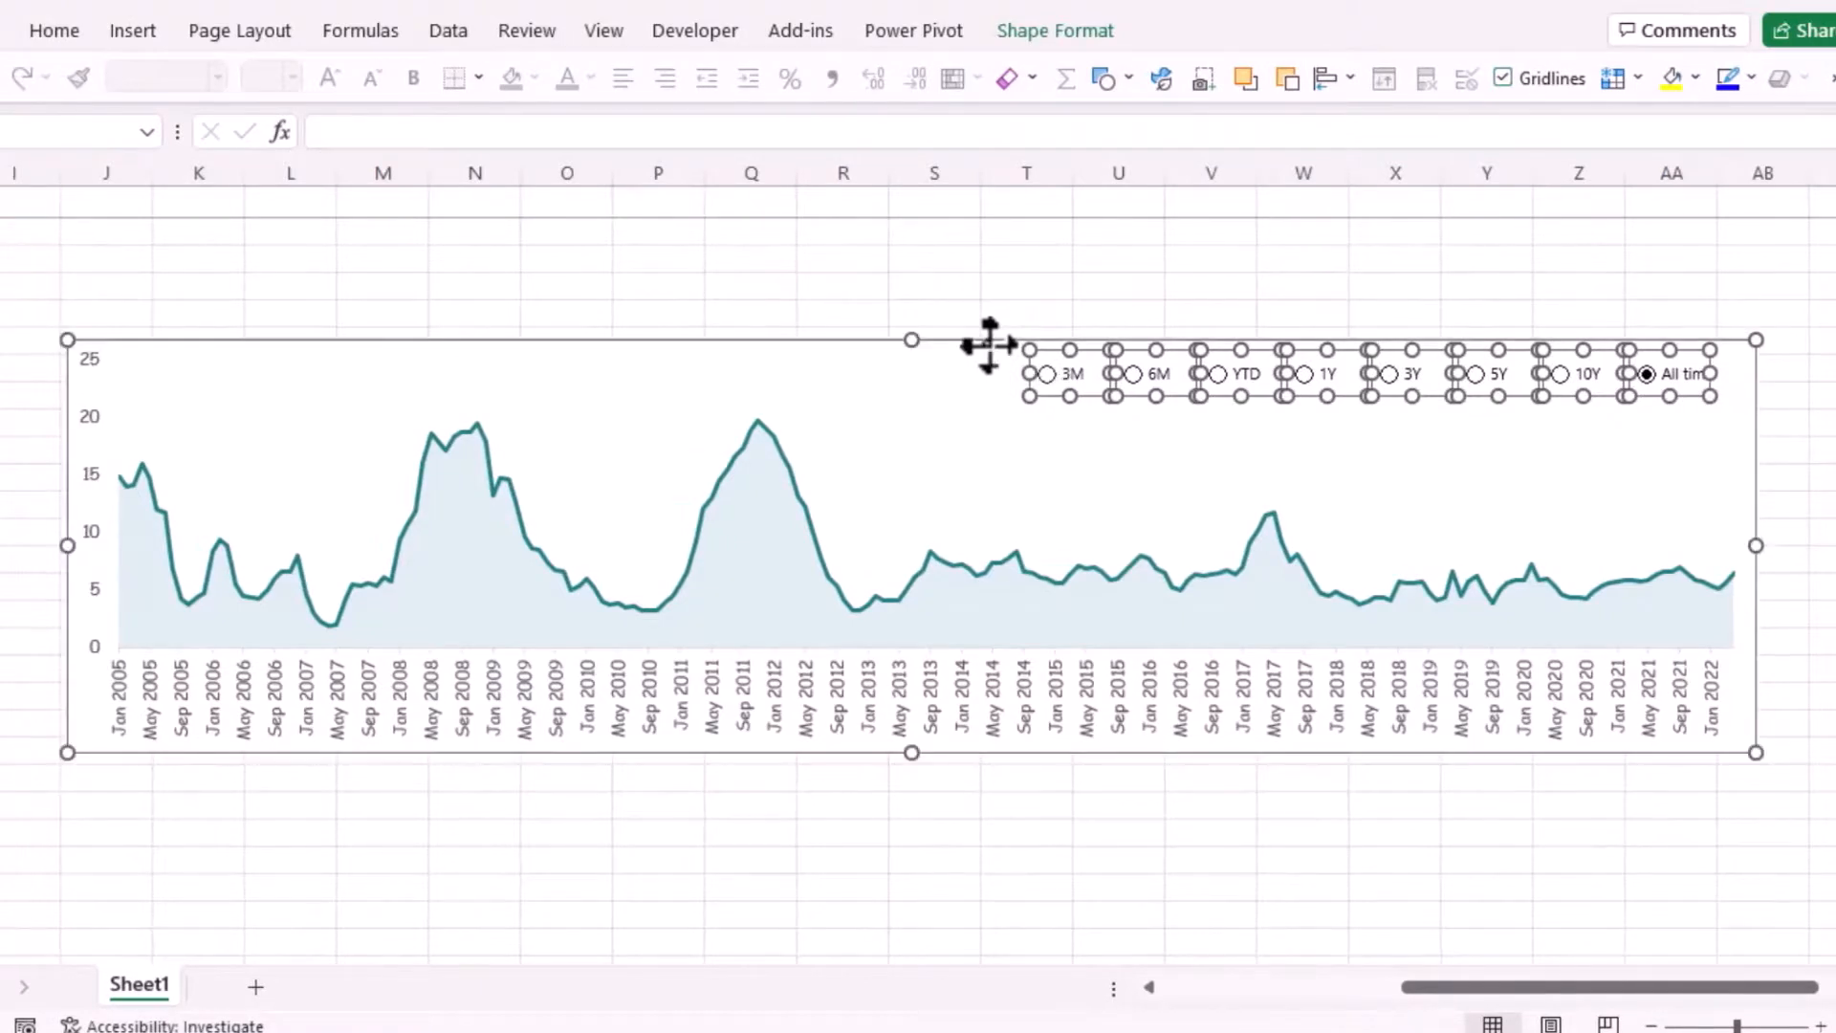
pyautogui.click(1108, 43)
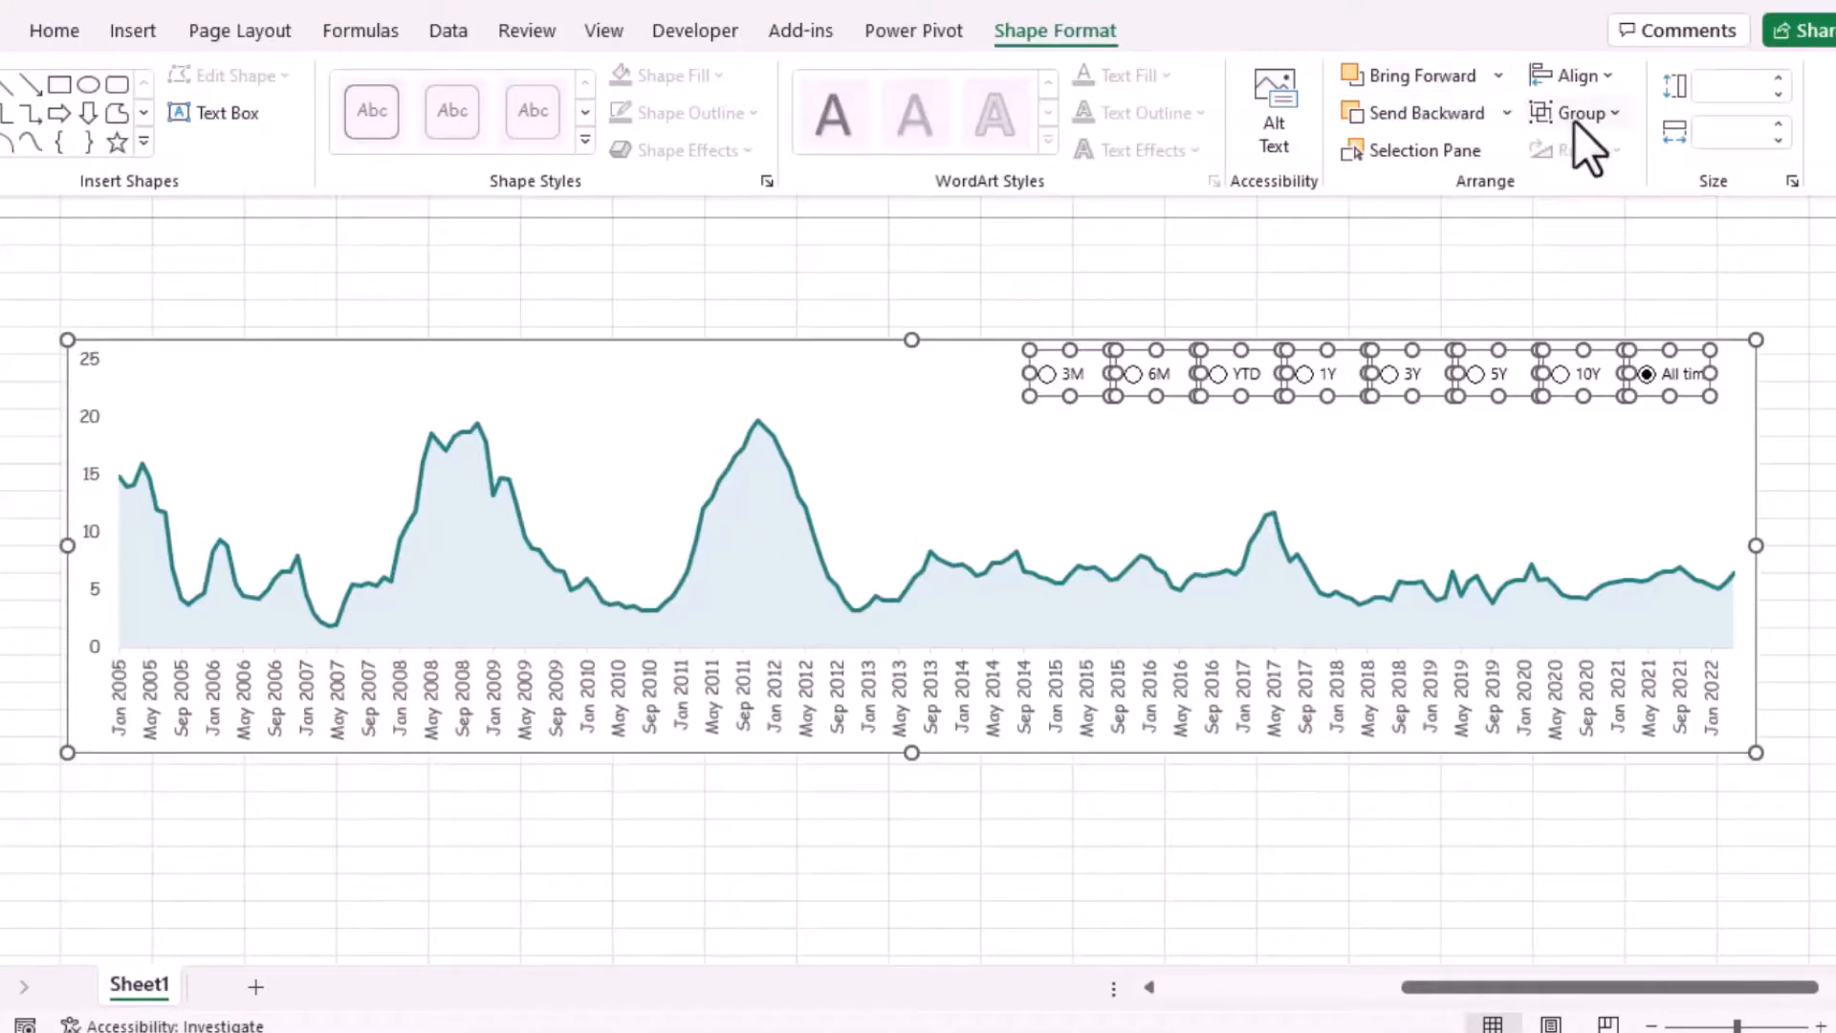
pyautogui.click(1574, 123)
pyautogui.click(1595, 159)
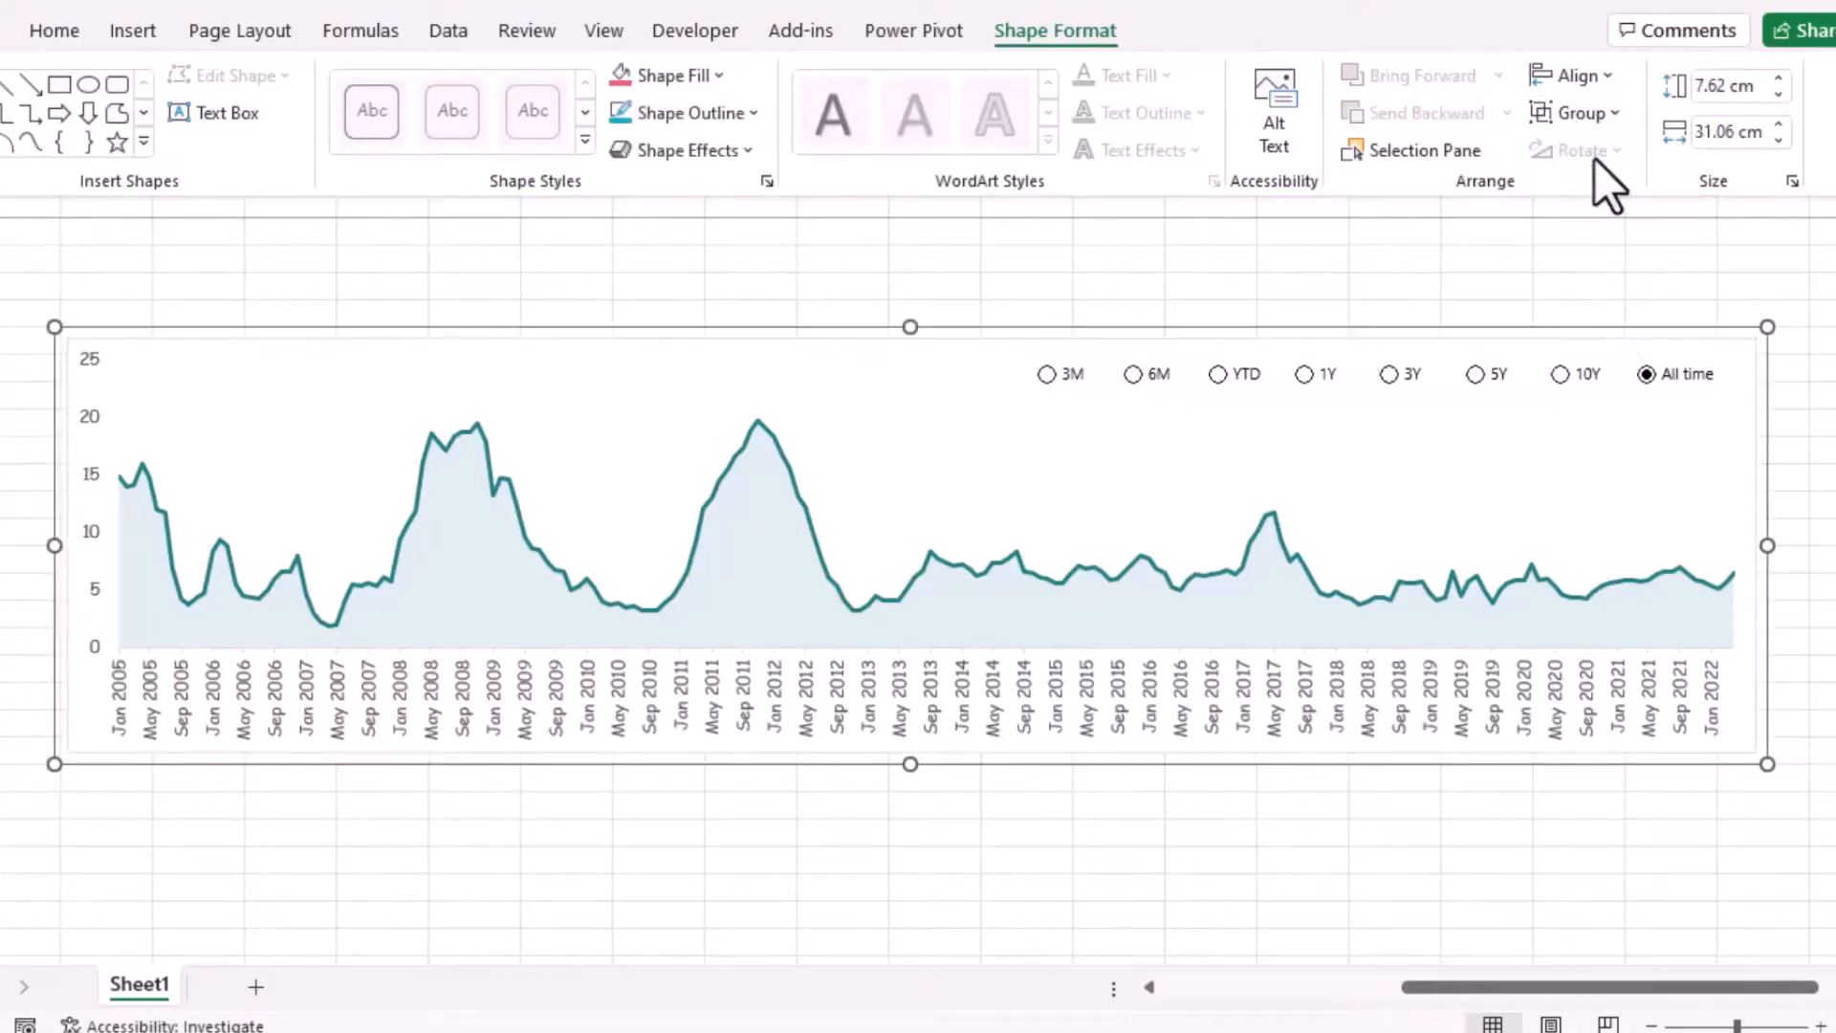
pyautogui.click(1178, 771)
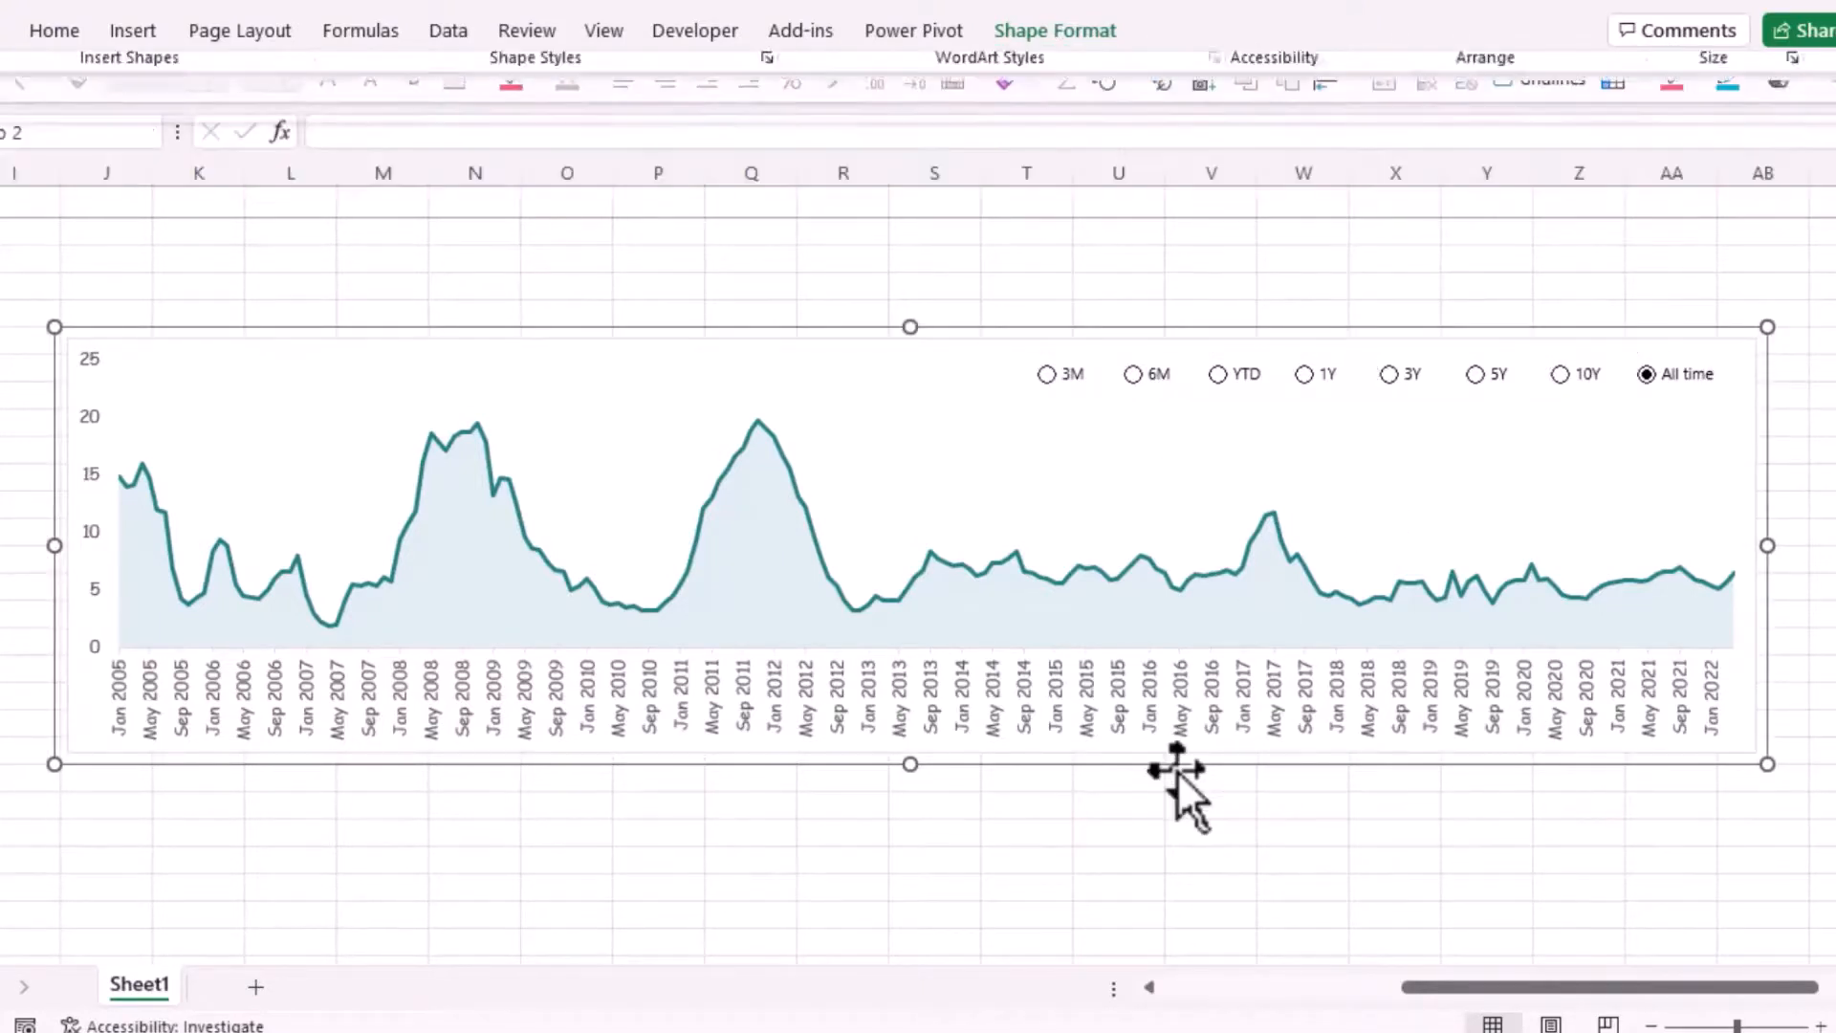
pyautogui.moveTo(1058, 779); pyautogui.dragTo(1077, 705)
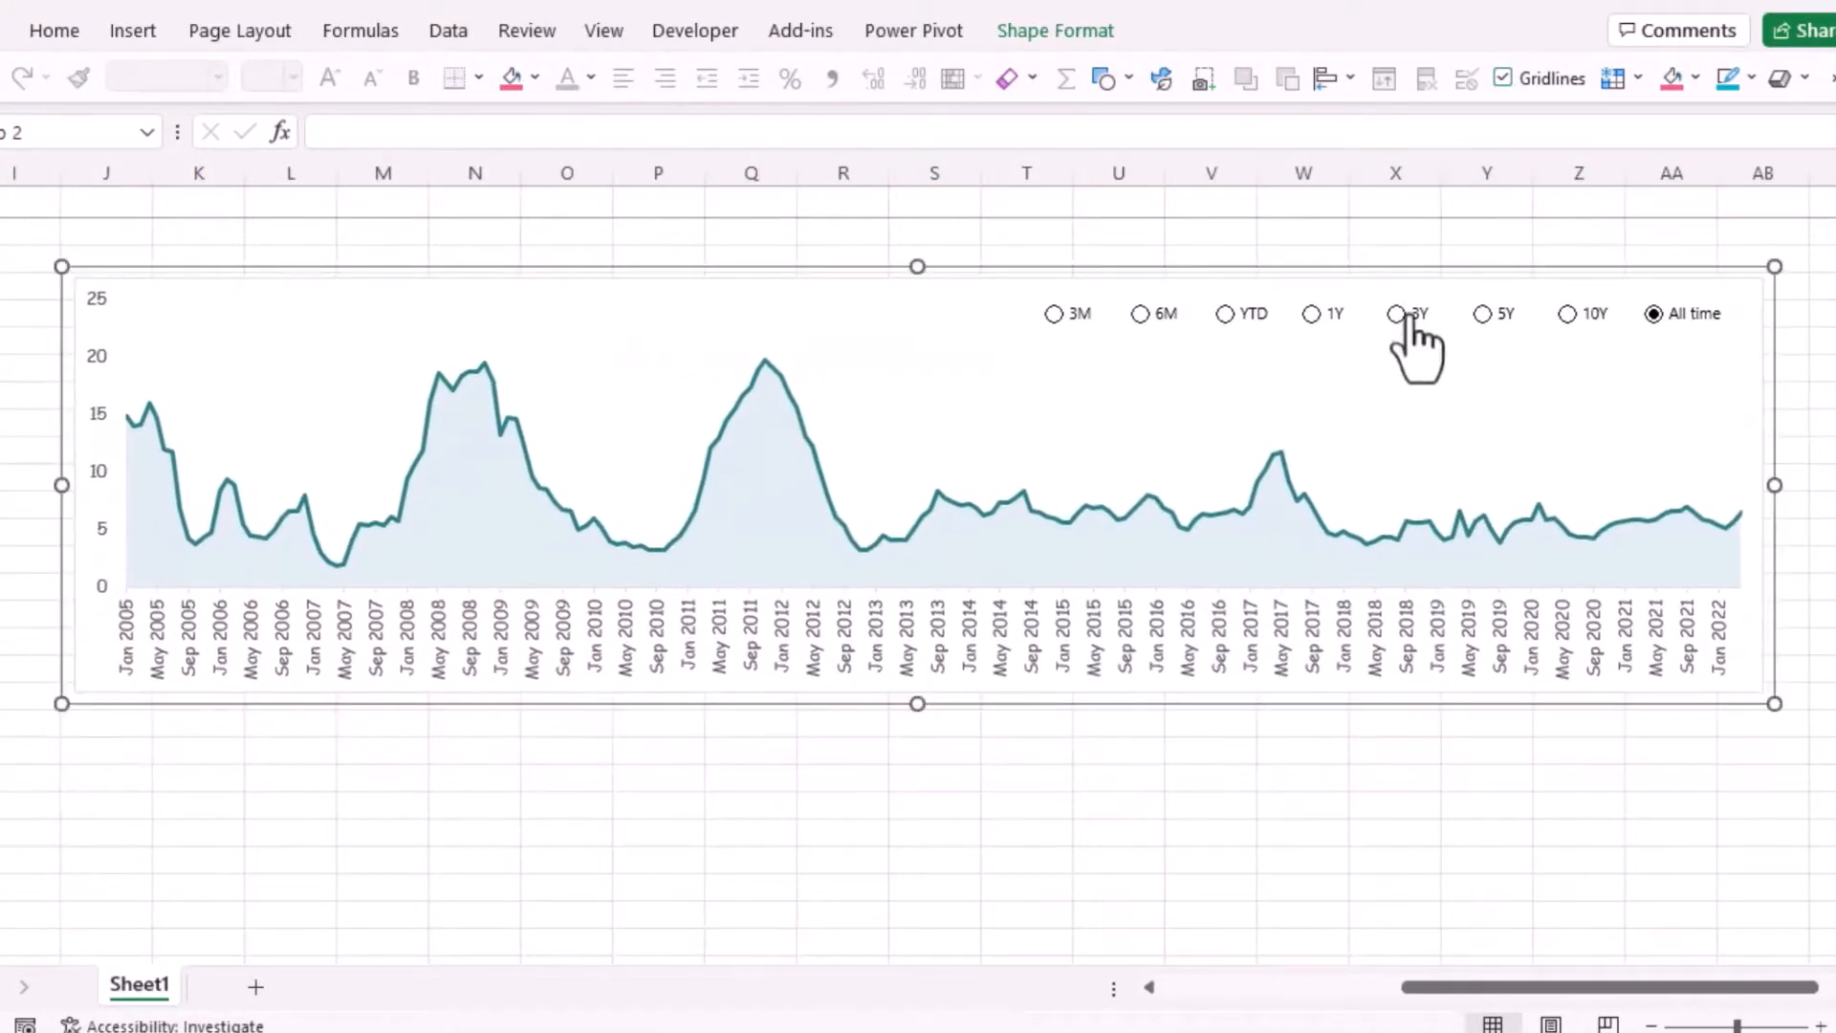
# - Test the grouped chart by switching its period to 5Y, 1Y, 3Y and back to 5Y
pyautogui.click(1481, 313)
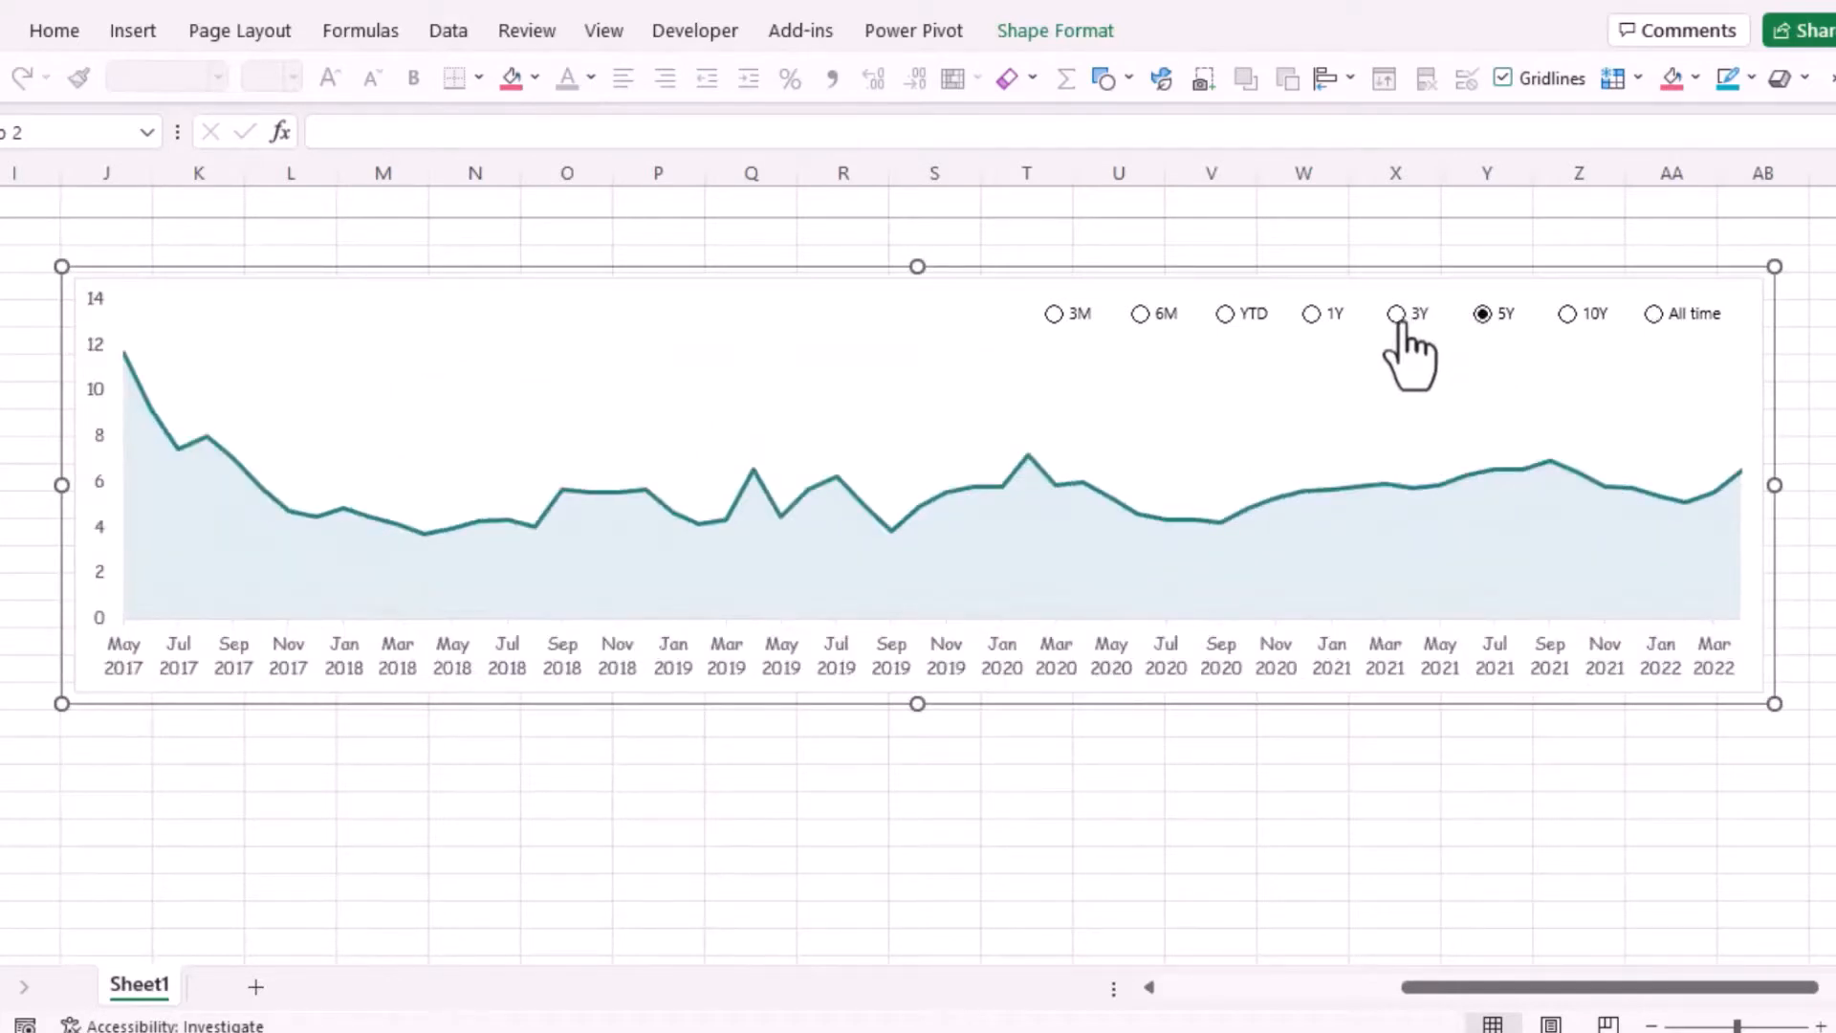
pyautogui.click(750, 804)
pyautogui.click(550, 277)
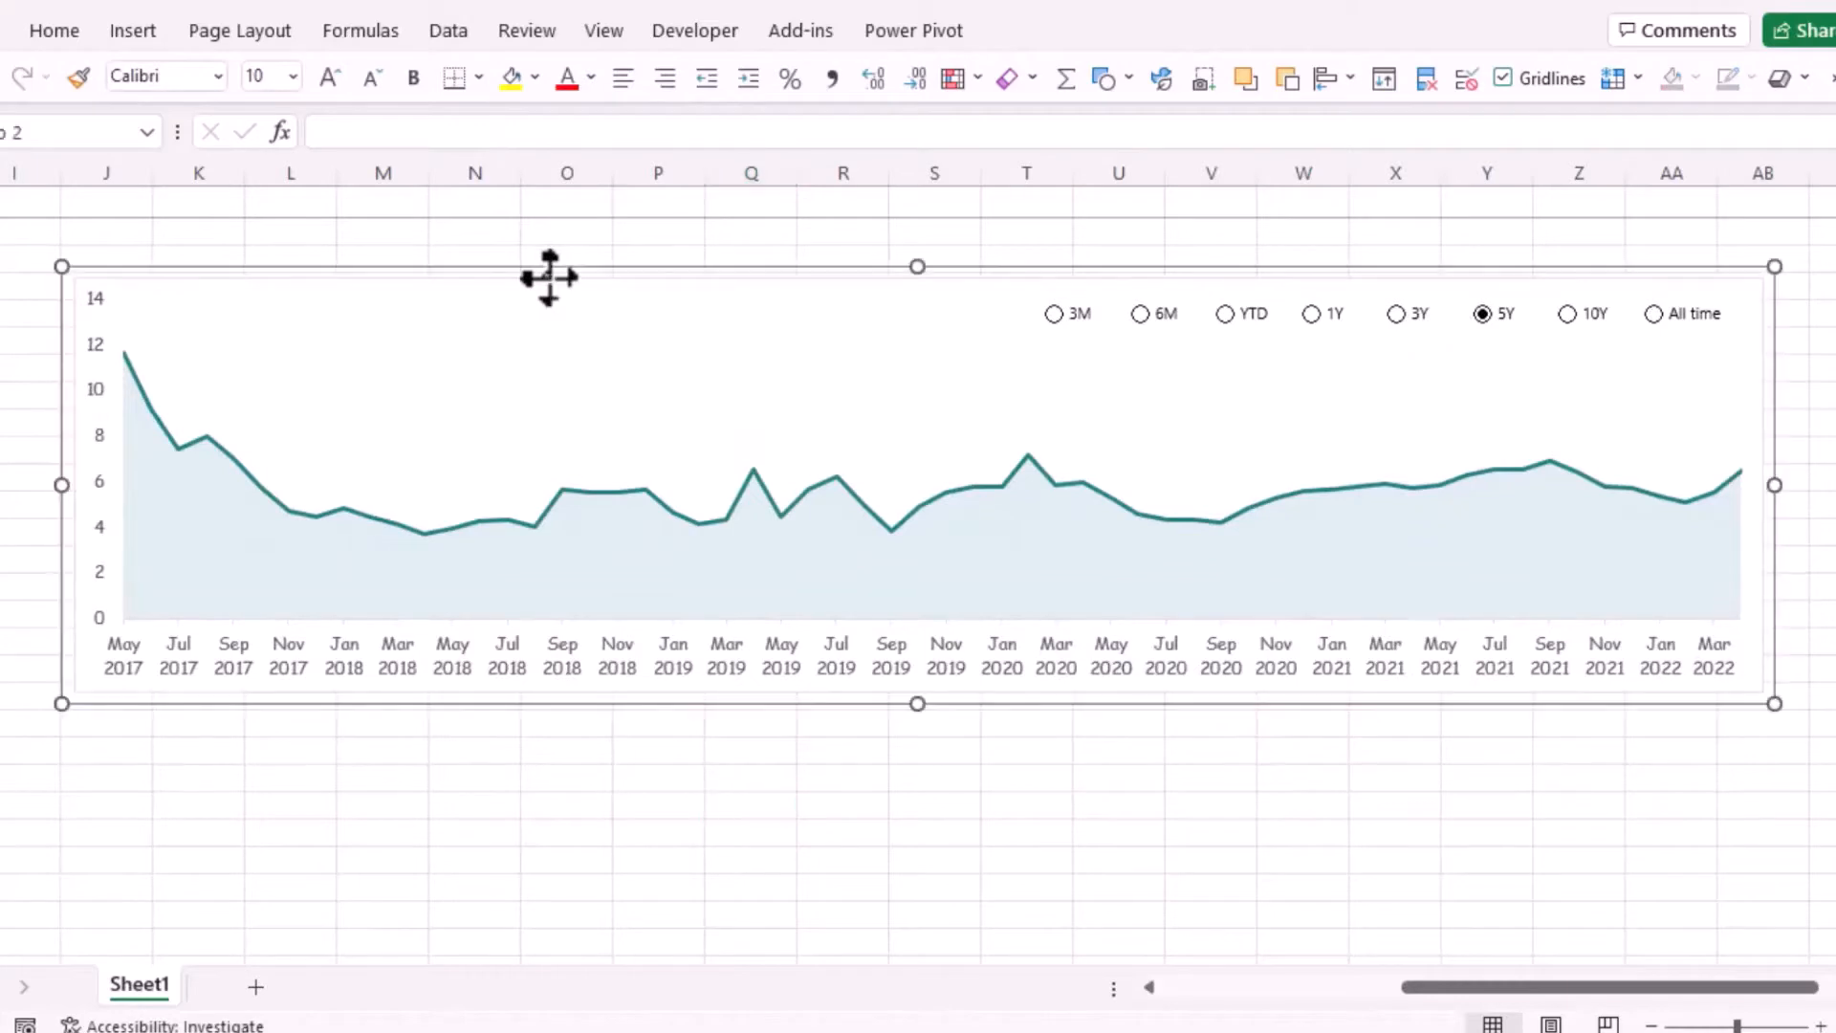
pyautogui.click(1334, 316)
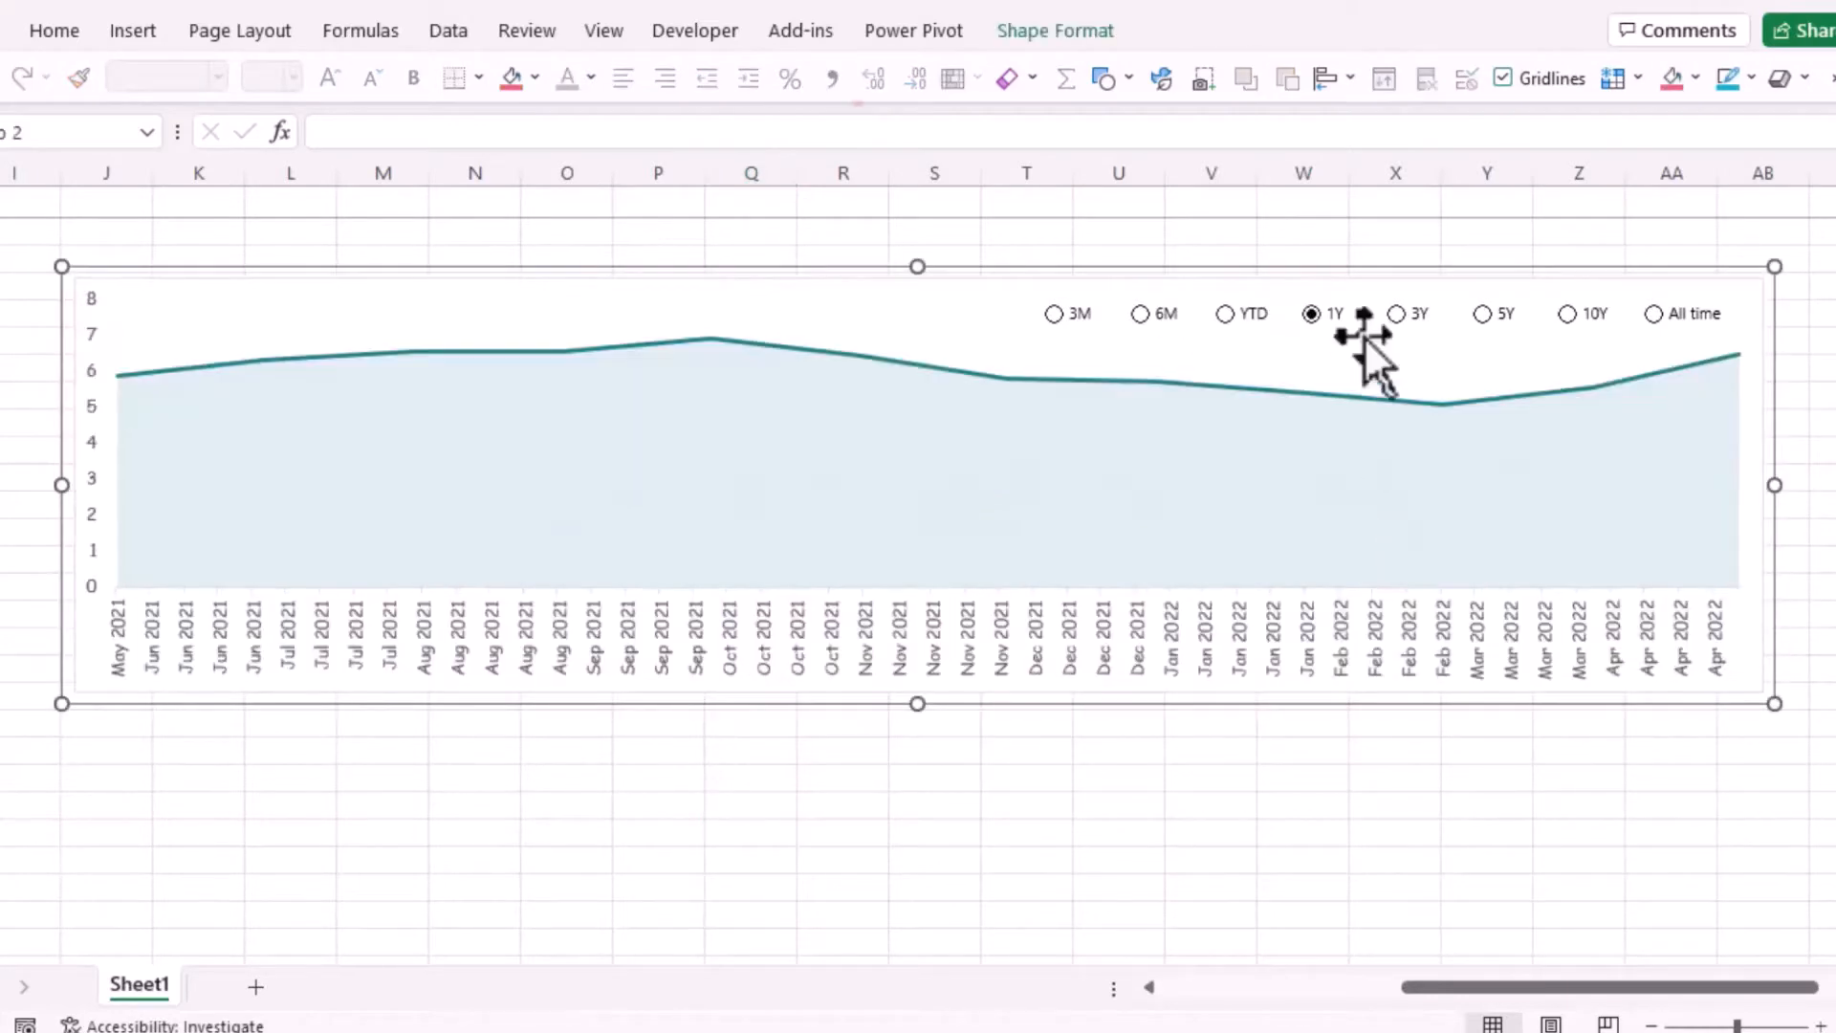
pyautogui.click(1396, 316)
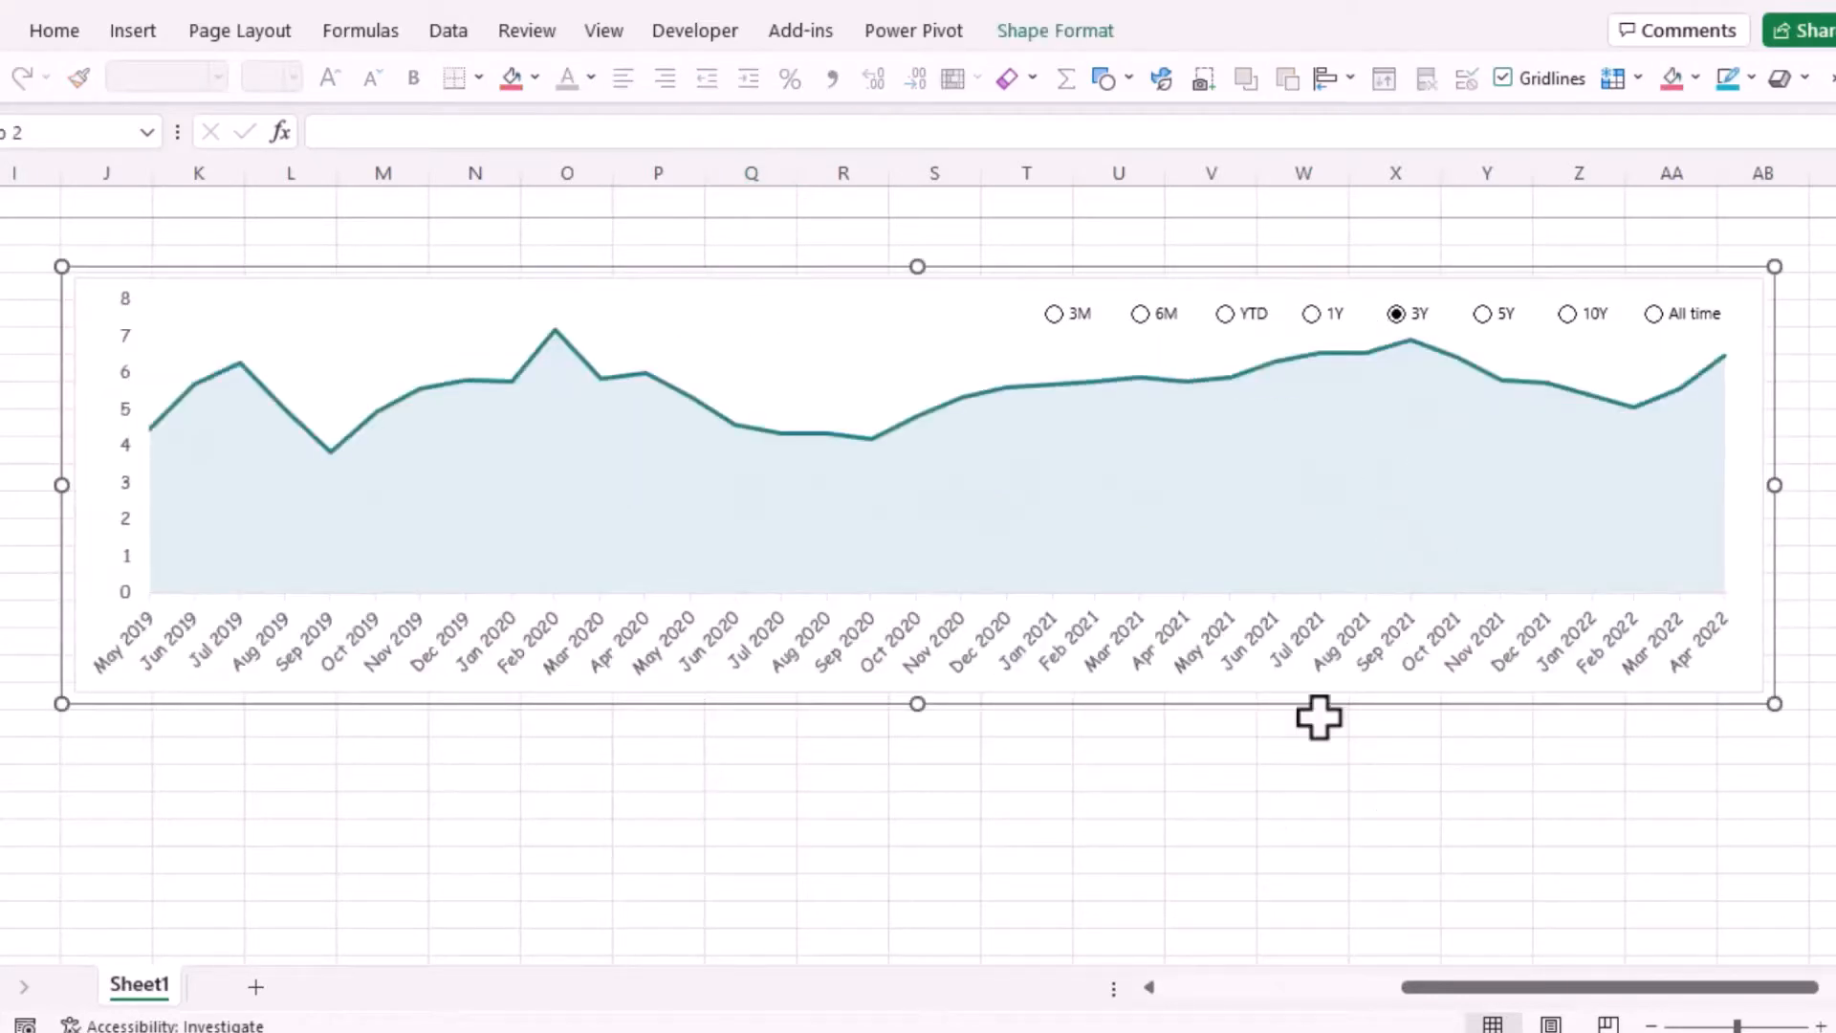
pyautogui.click(1483, 314)
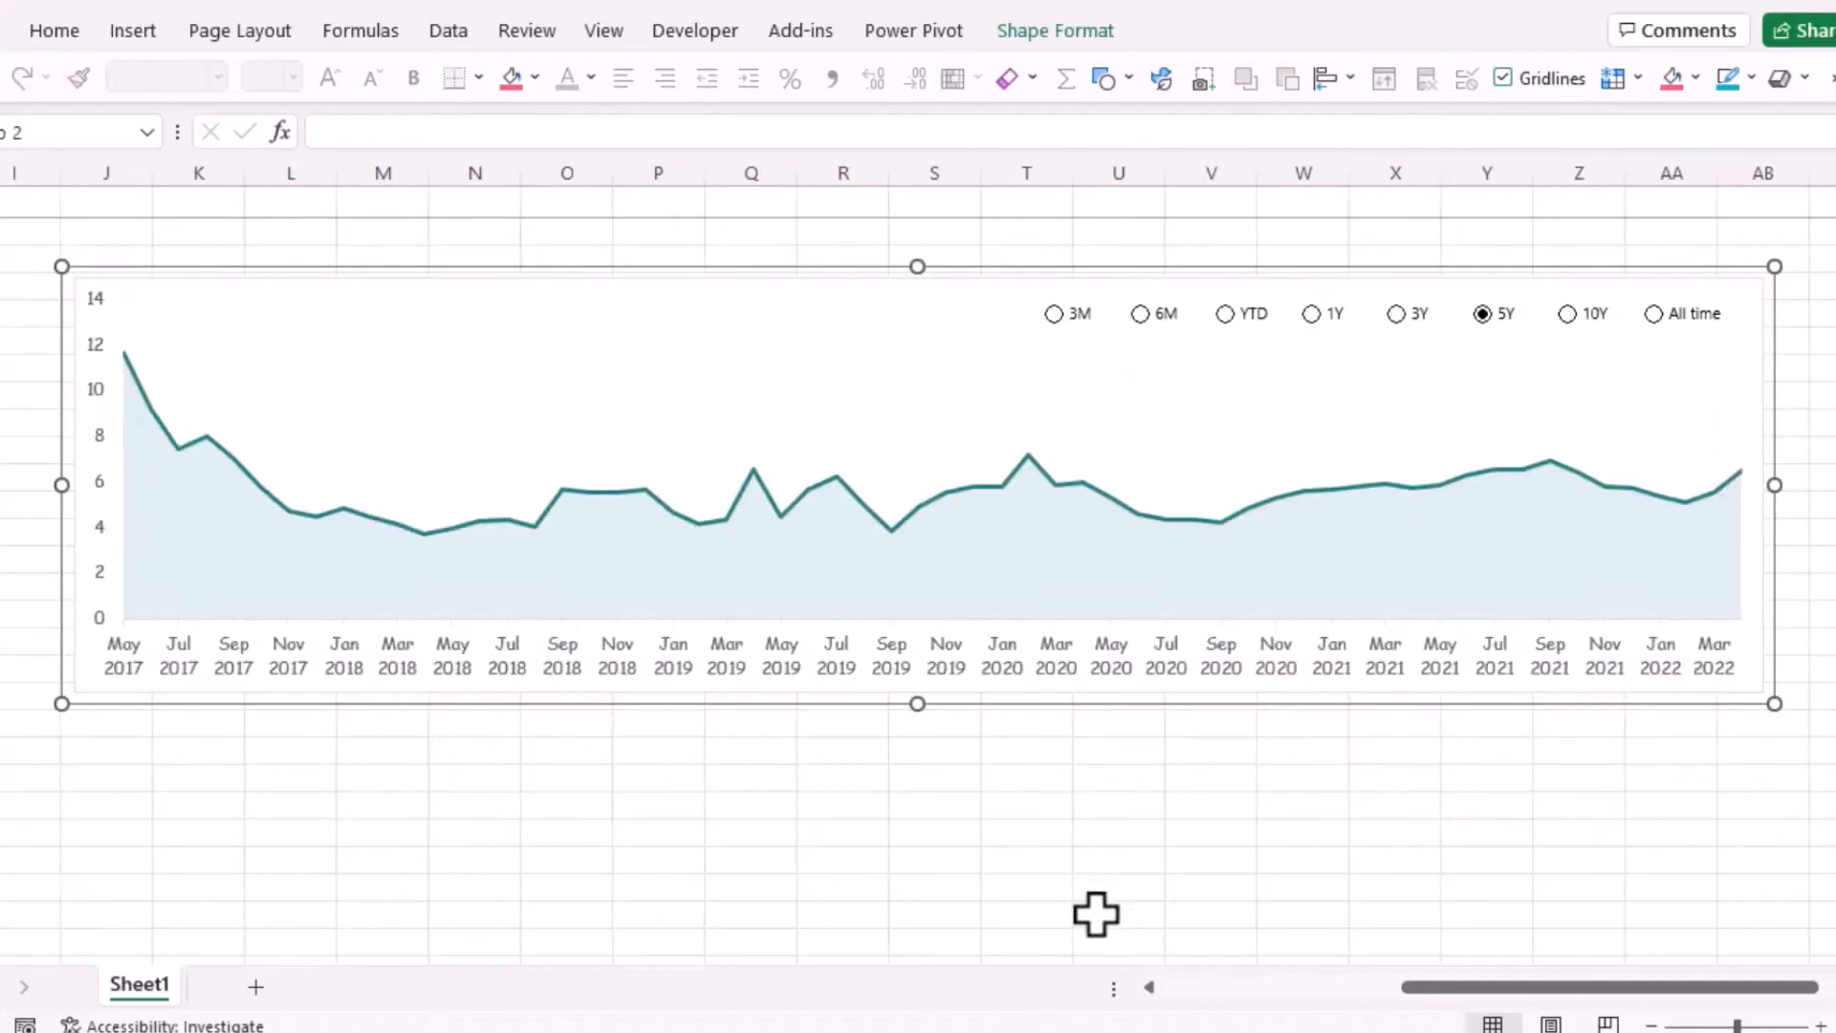